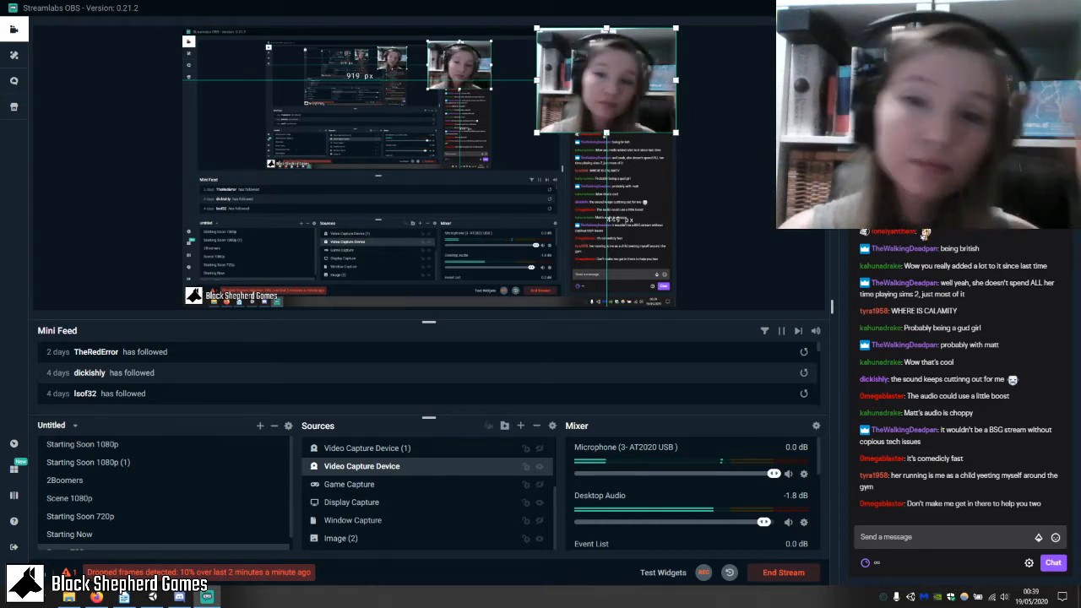
Switch to the running Unity game and move the character around the junction of the tiled corridor.
{"action": "key", "text": "Return"}
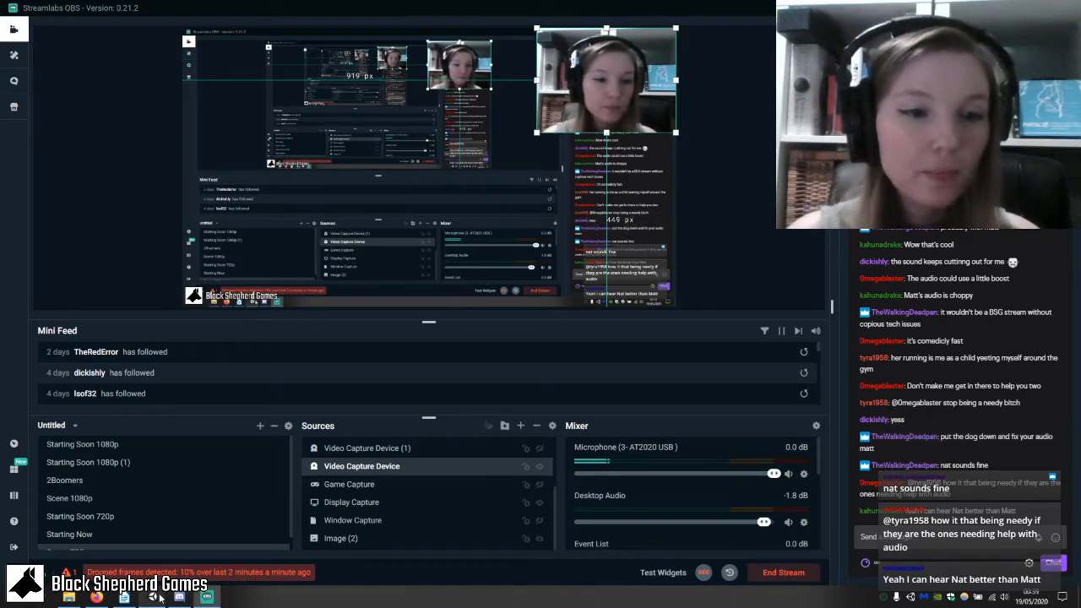
{"action": "left_click", "coordinate": [155, 597]}
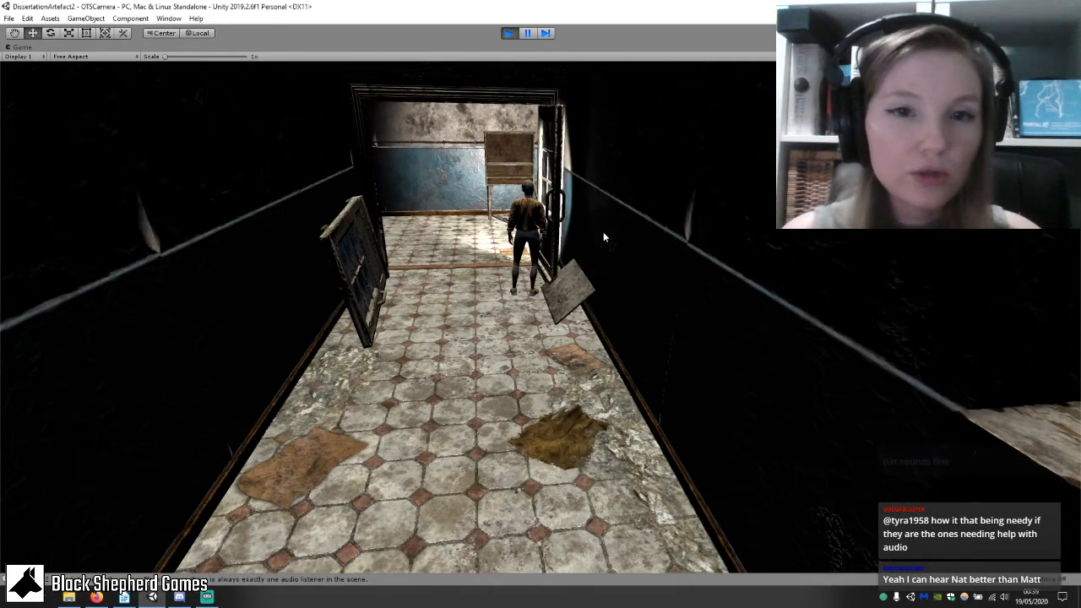
{"action": "key", "text": "w"}
{"action": "key", "text": "s"}
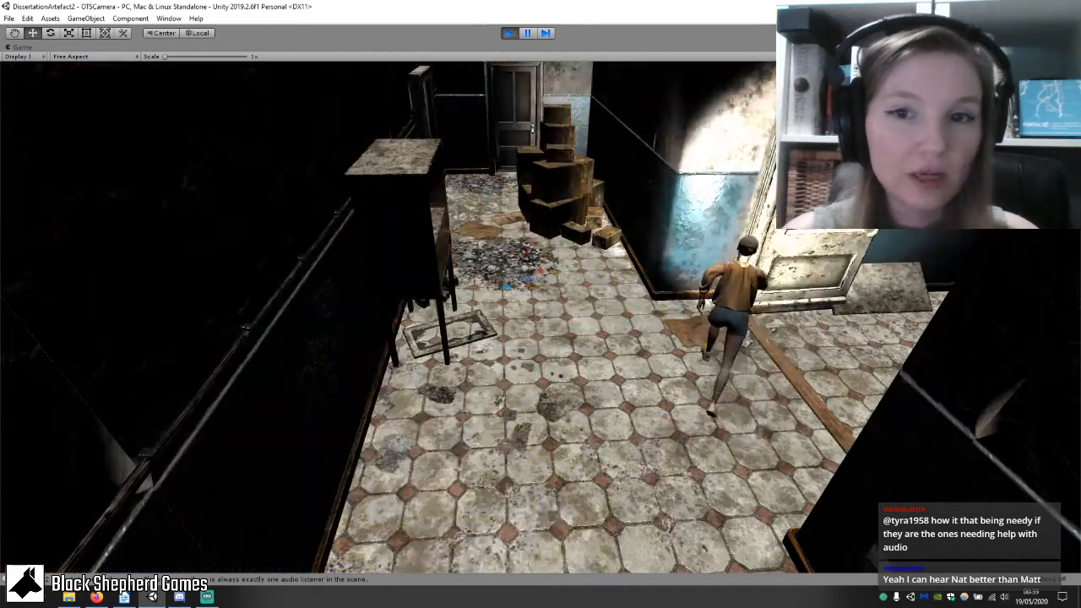
{"action": "key", "text": "w"}
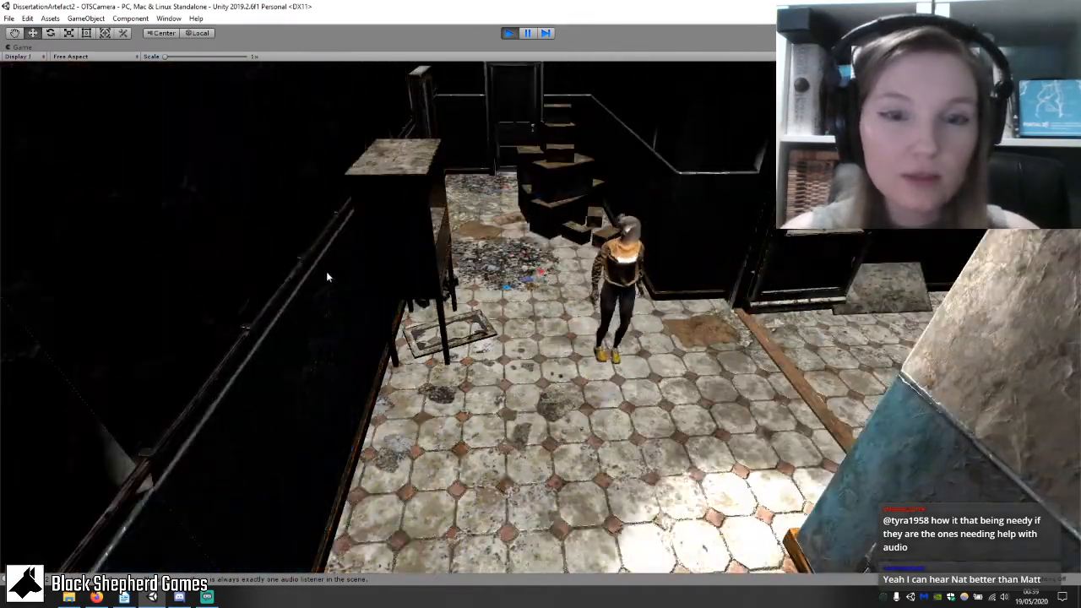
{"action": "key", "text": "d"}
{"action": "key", "text": "d"}
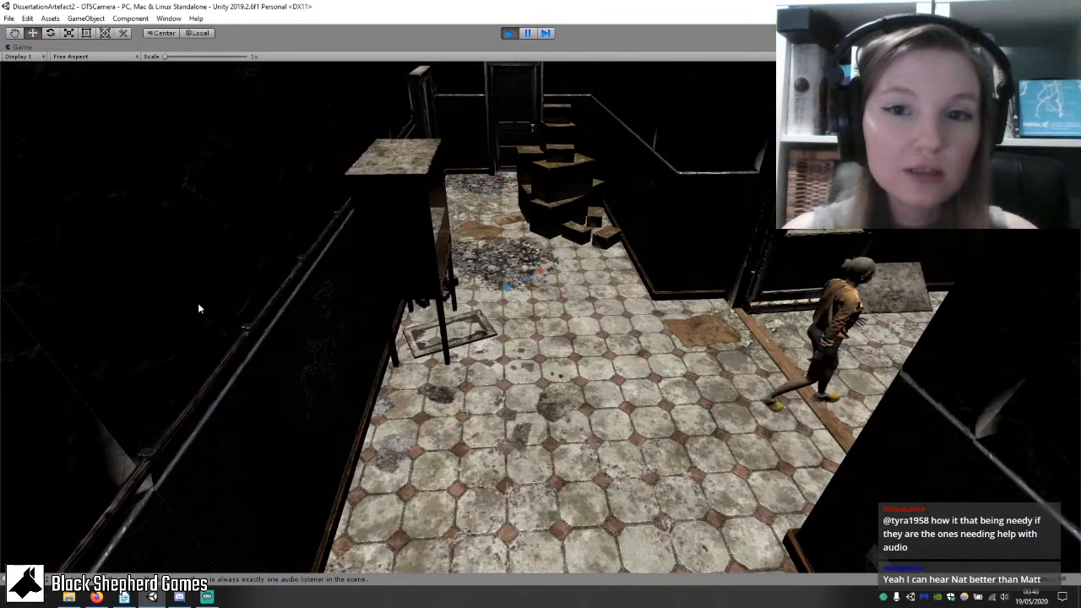
{"action": "key", "text": "a"}
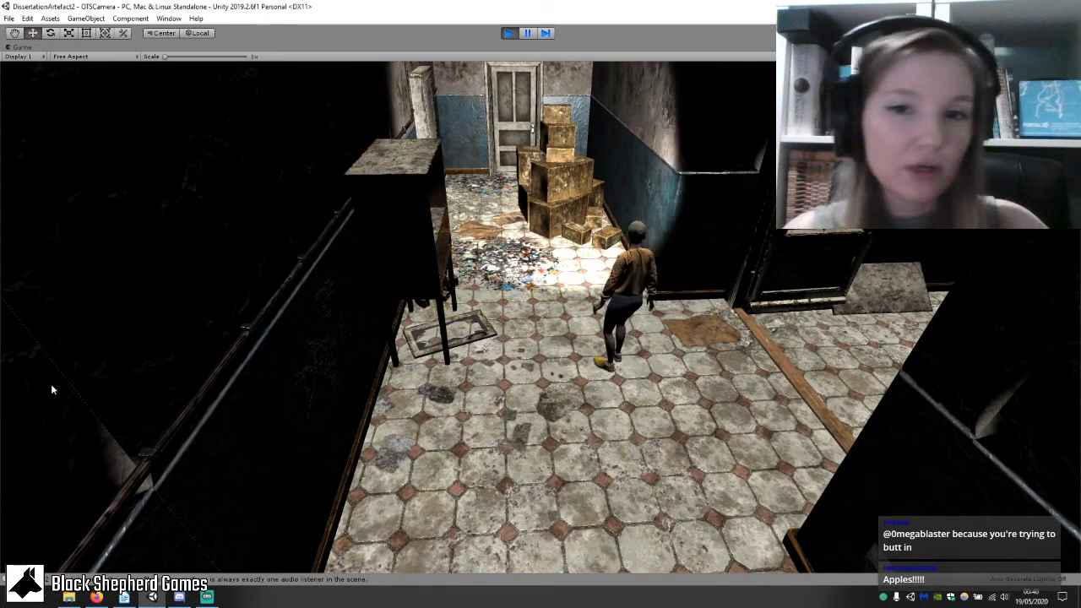
Run the character through the blue-walled corridor and past the open glazed door into the checkered hallway.
{"action": "key", "text": "w"}
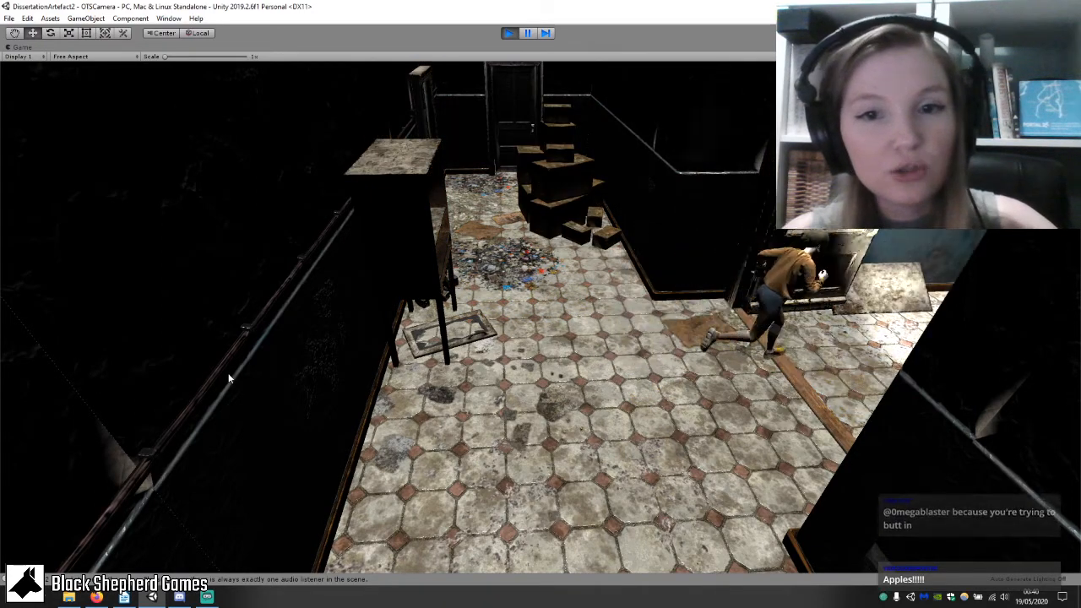
{"action": "key", "text": "w"}
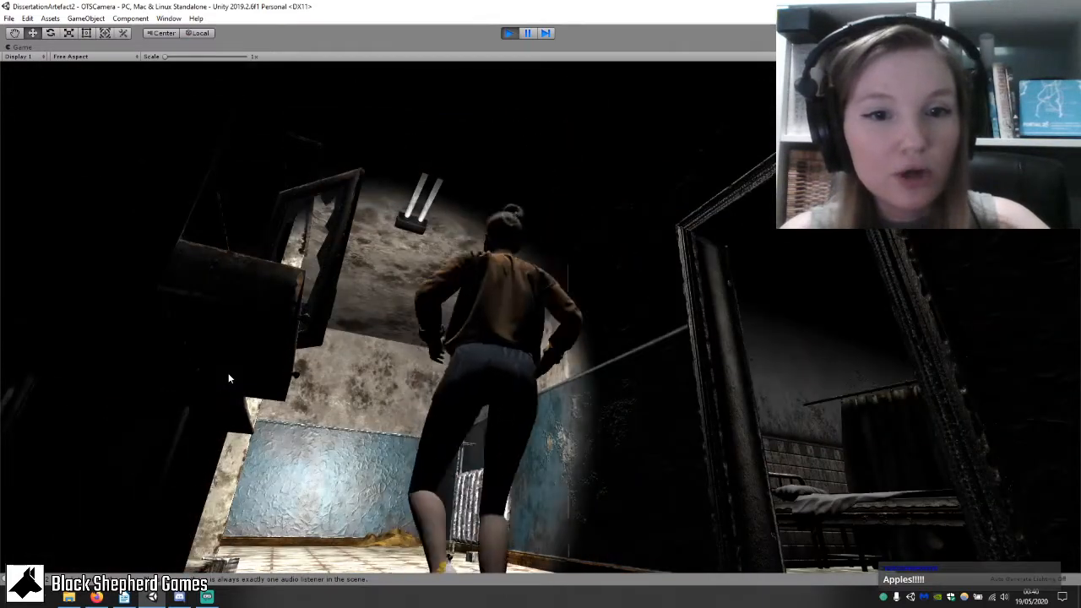
{"action": "key", "text": "w"}
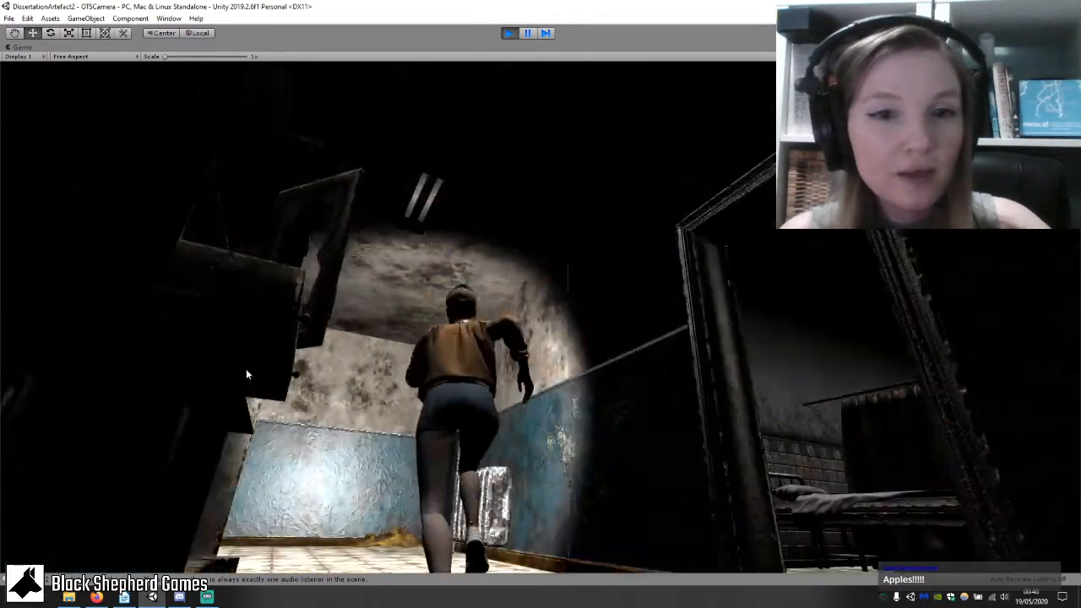
{"action": "key", "text": "w"}
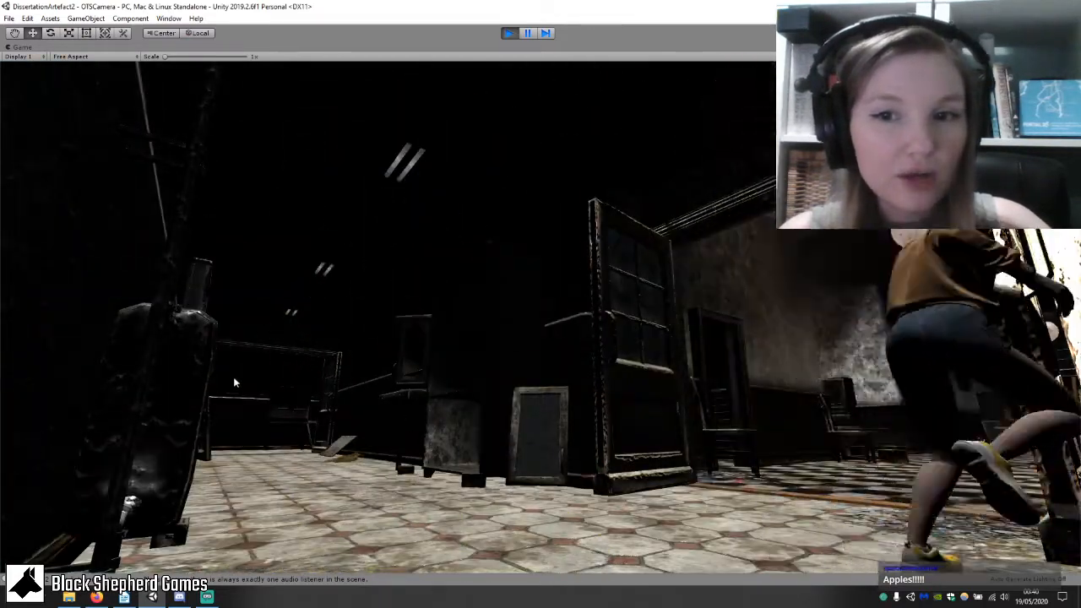
{"action": "key", "text": "w"}
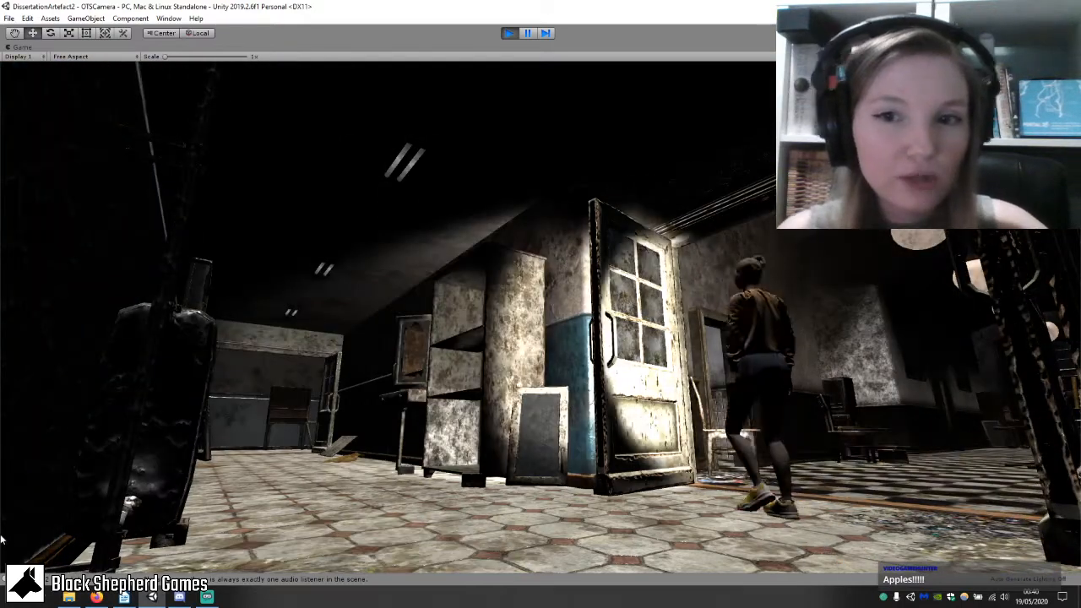
{"action": "key", "text": "w"}
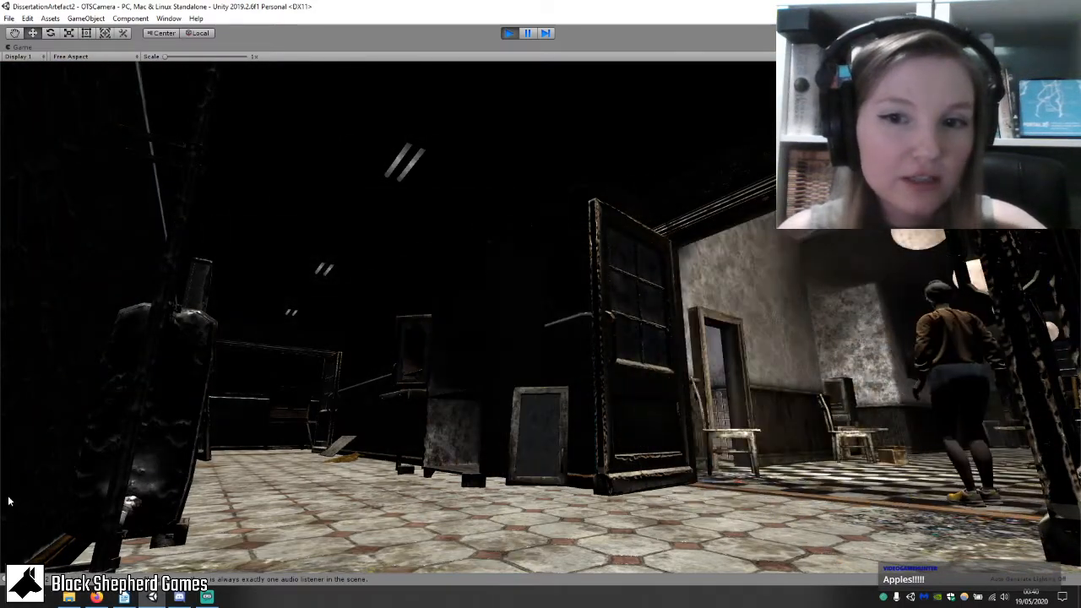
{"action": "key", "text": "w"}
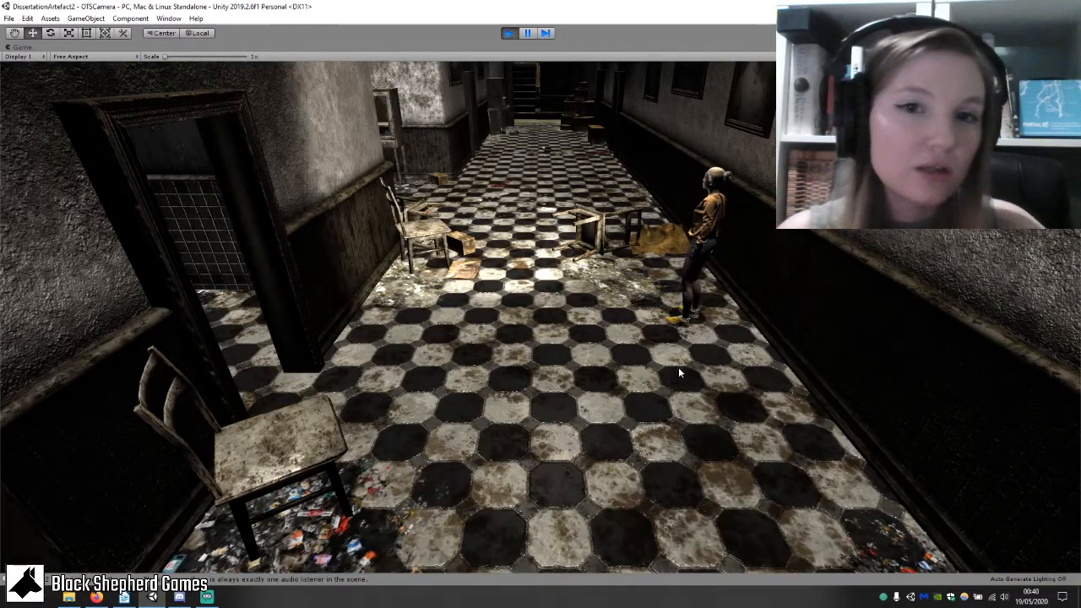
Walk the character along the checkered hallway and into the washroom with the sinks.
{"action": "key", "text": "w"}
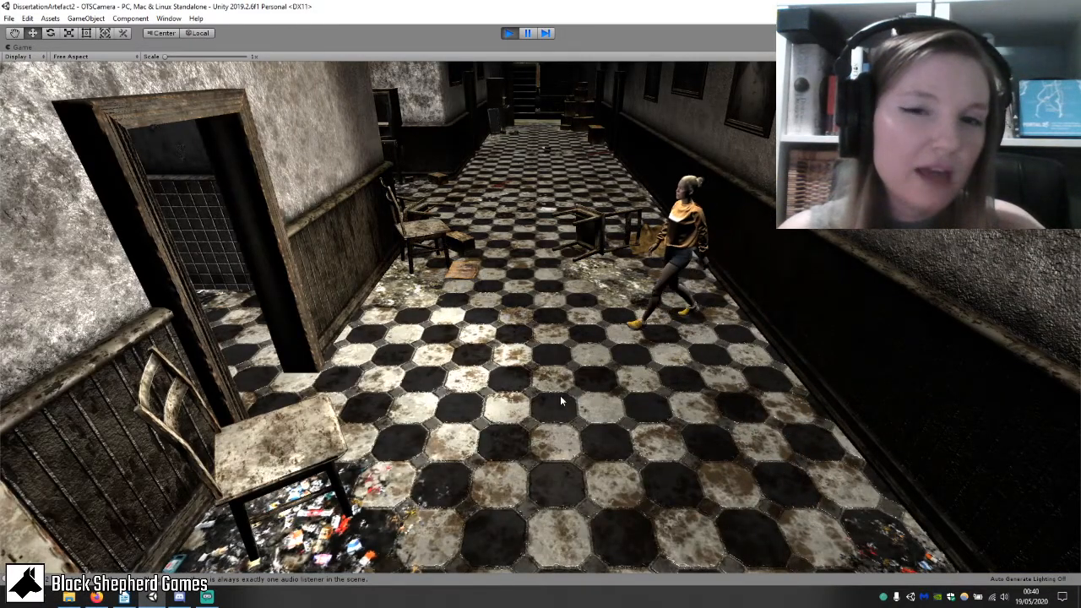
{"action": "key", "text": "w"}
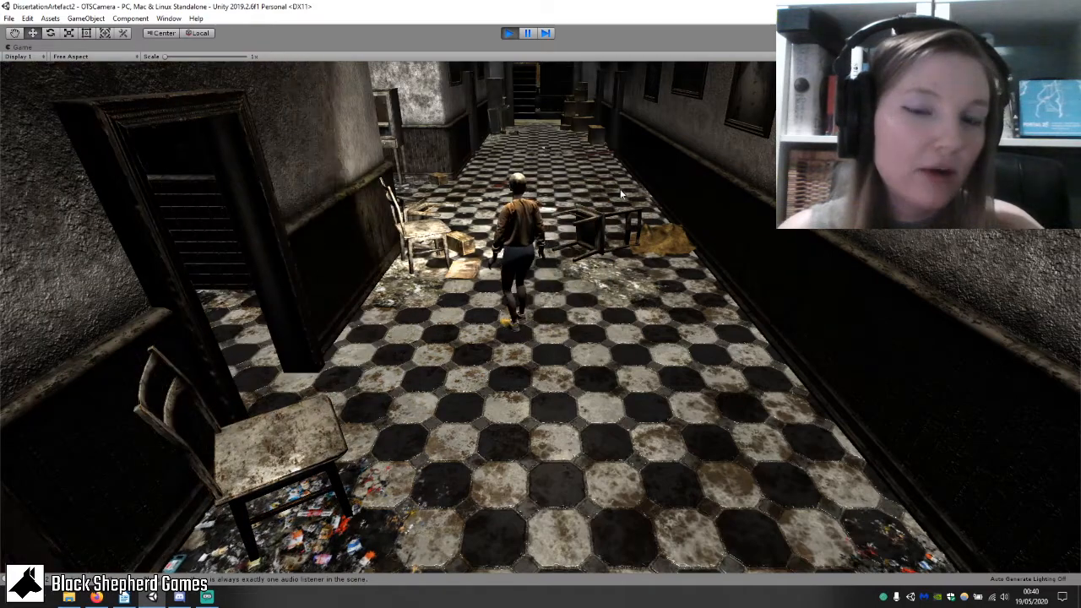
{"action": "key", "text": "w"}
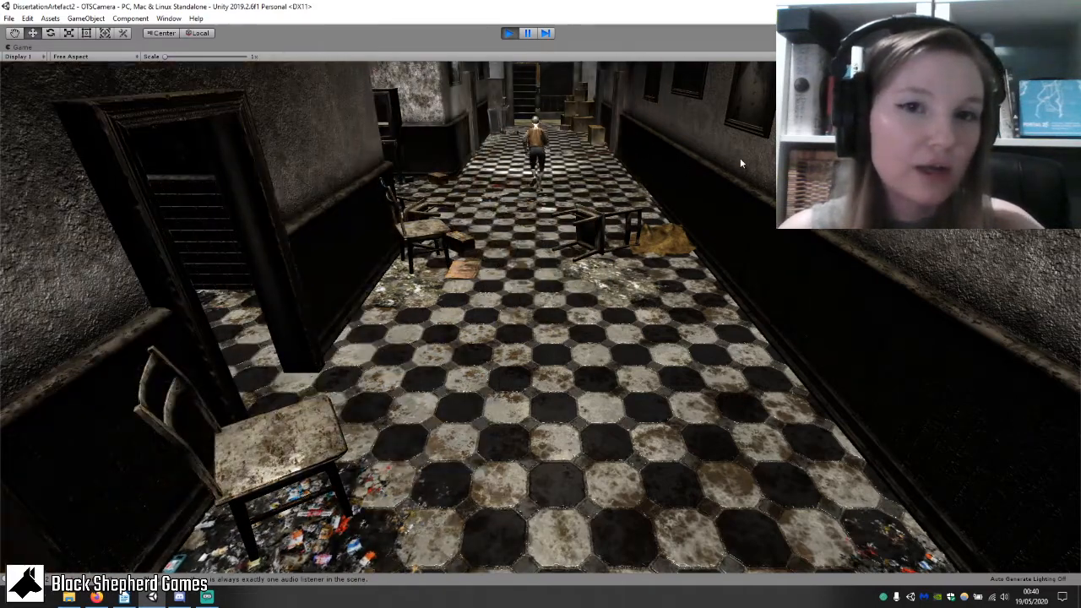
{"action": "key", "text": "w"}
{"action": "key", "text": "d"}
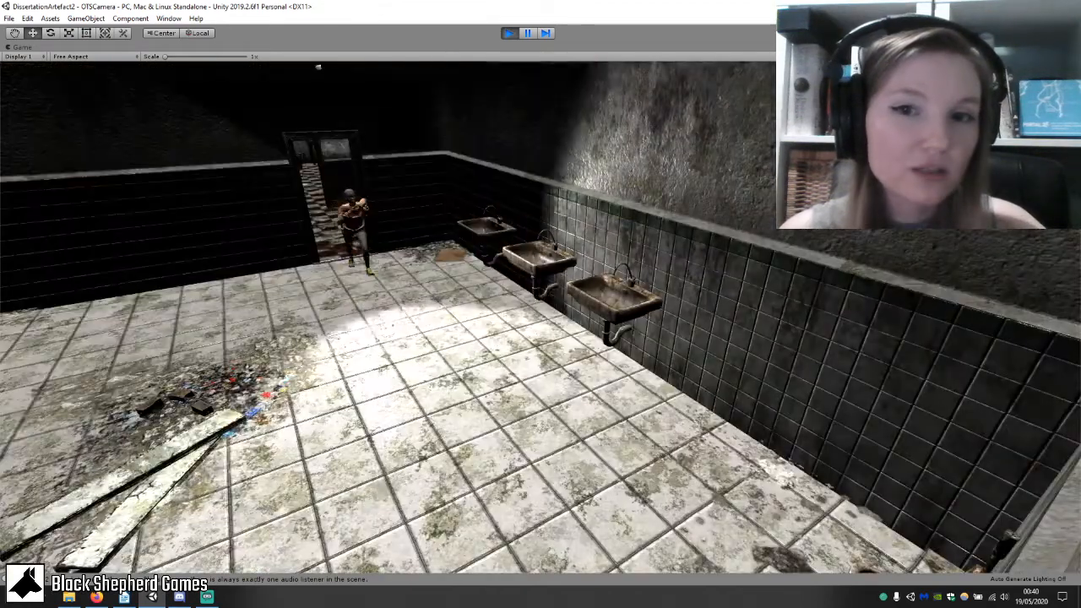
Explore the washroom's urinals and cubicles with the flashlight and return to the checkered hallway.
{"action": "key", "text": "w"}
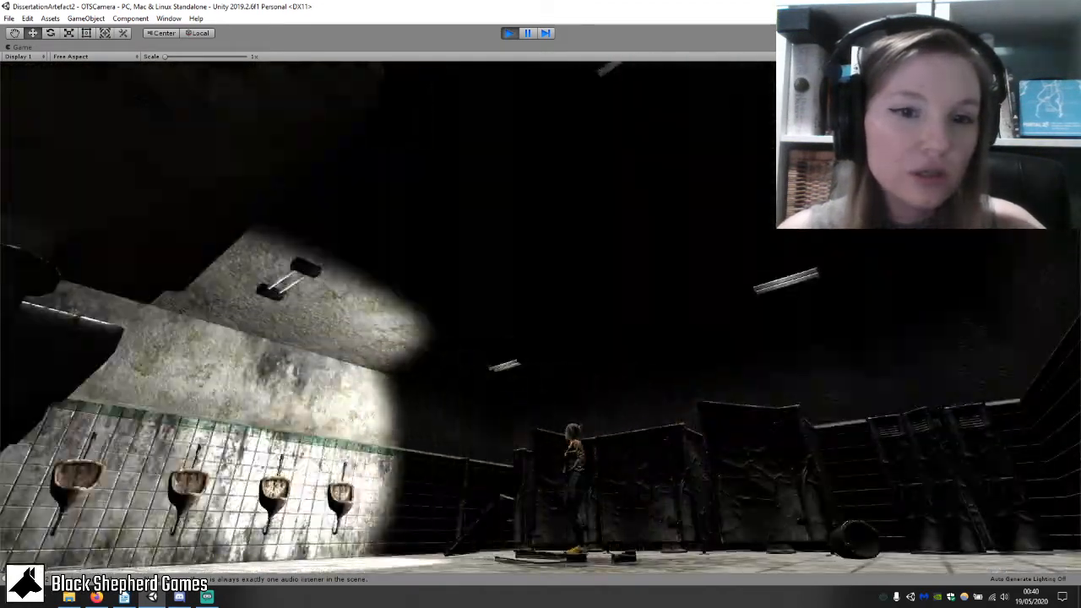
{"action": "key", "text": "w"}
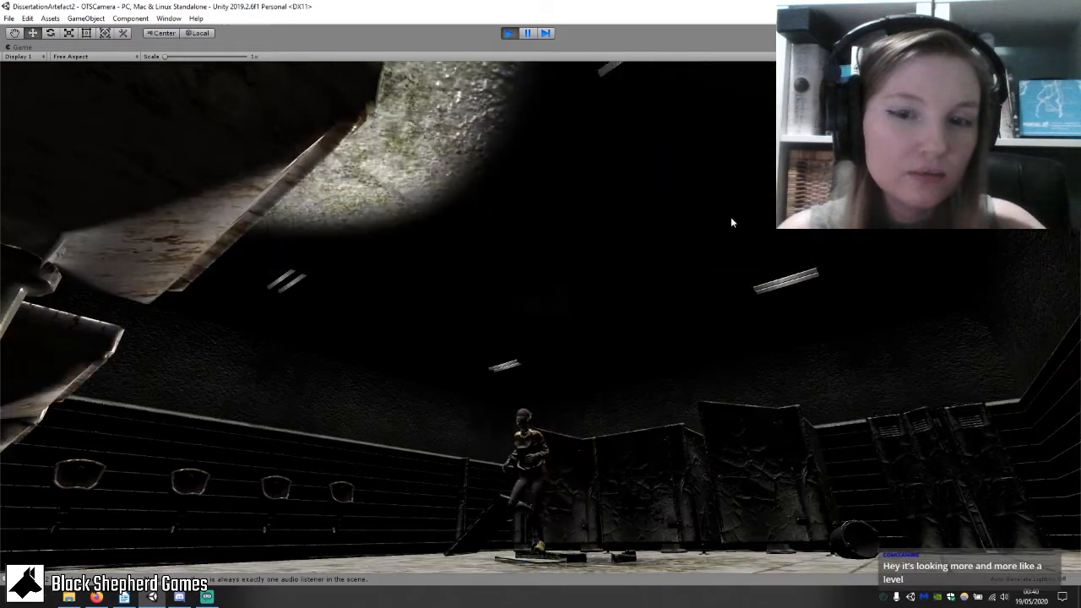
{"action": "key", "text": "w"}
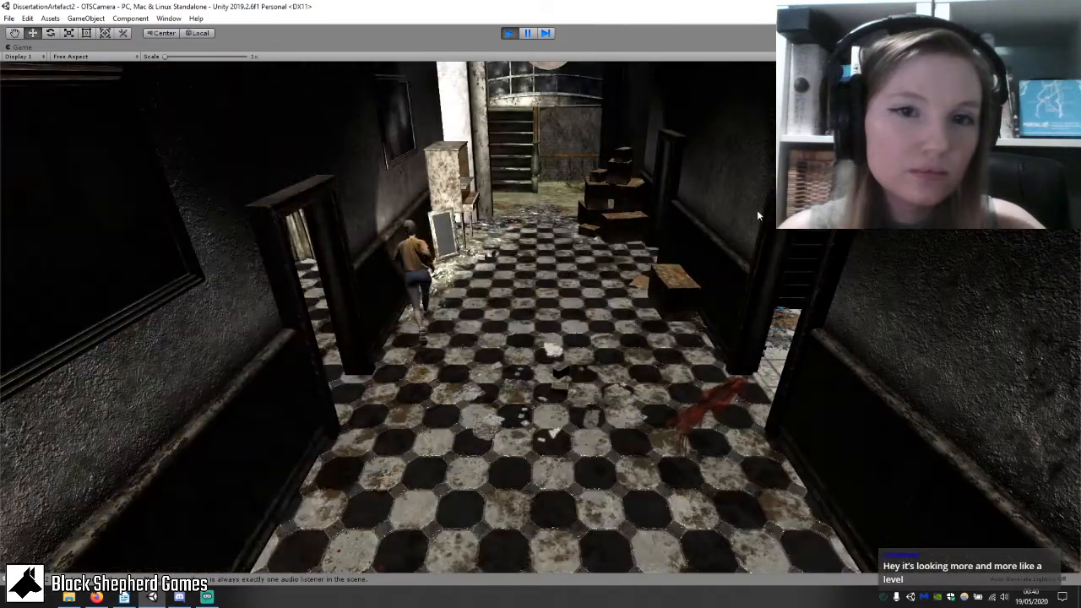
Take the character into the stairwell and climb the flights to the upper landing with the glazed double doors.
{"action": "key", "text": "w"}
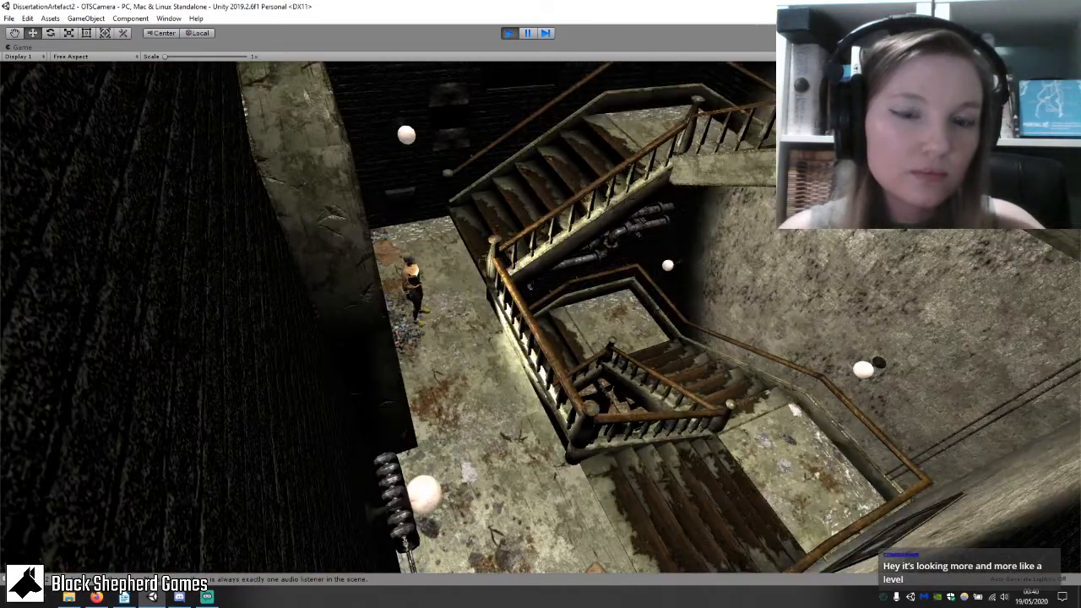
{"action": "key", "text": "w"}
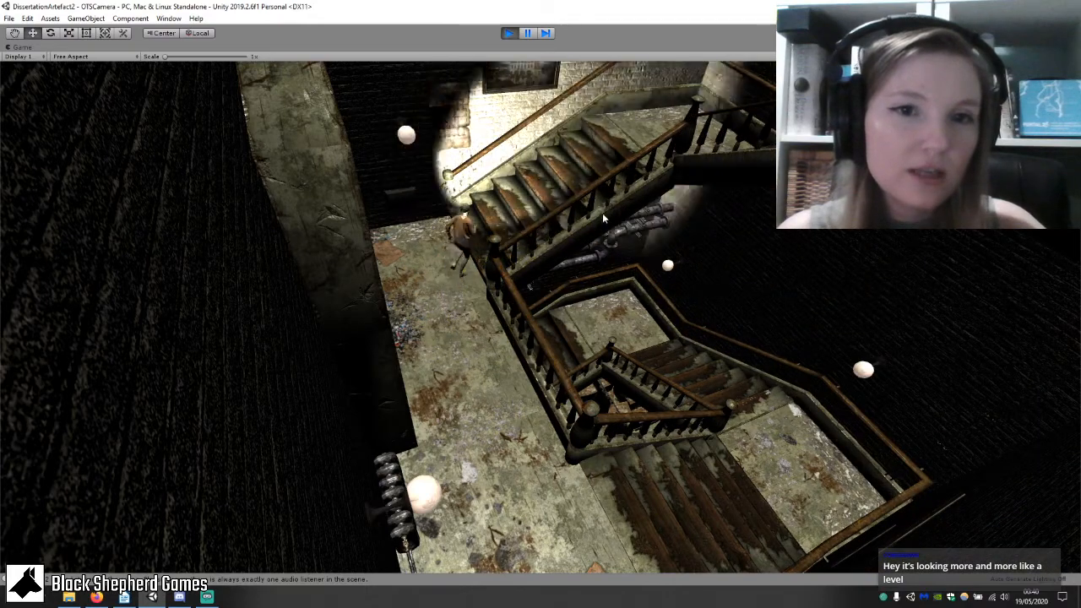
{"action": "key", "text": "w"}
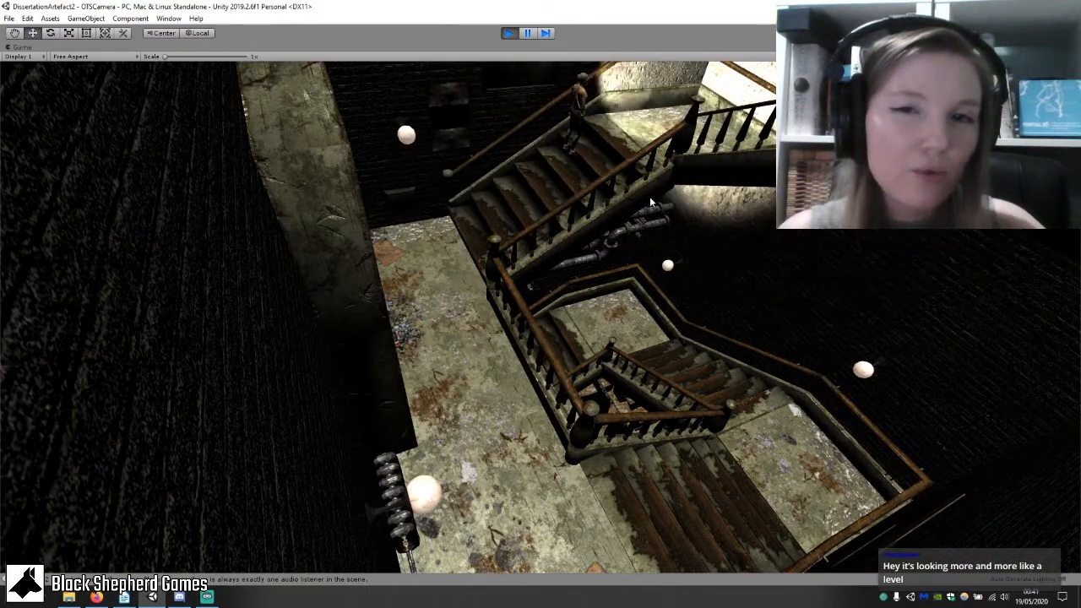
{"action": "key", "text": "w"}
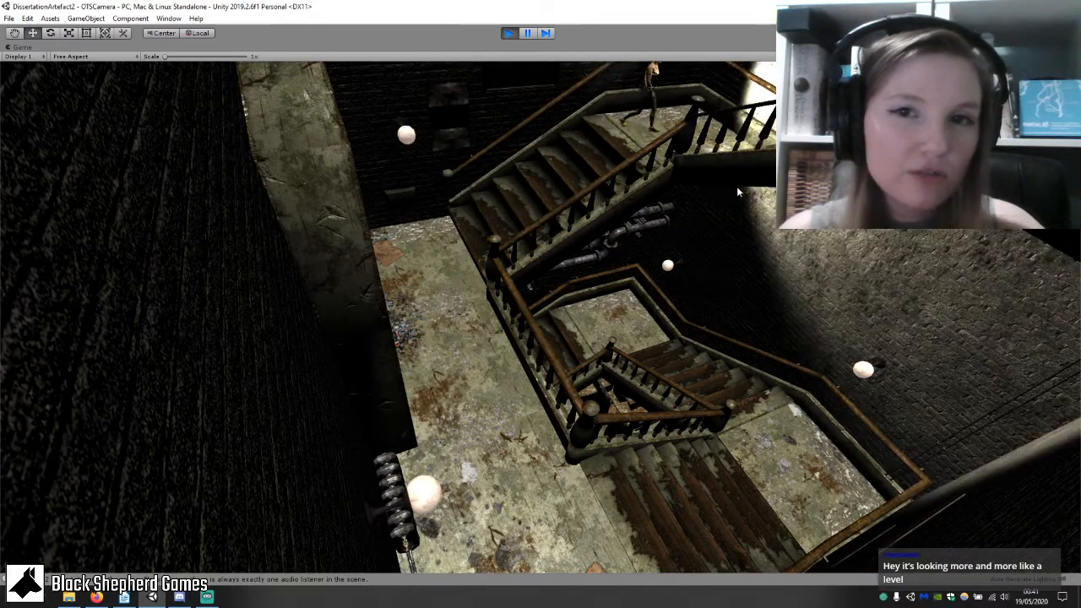
{"action": "key", "text": "w"}
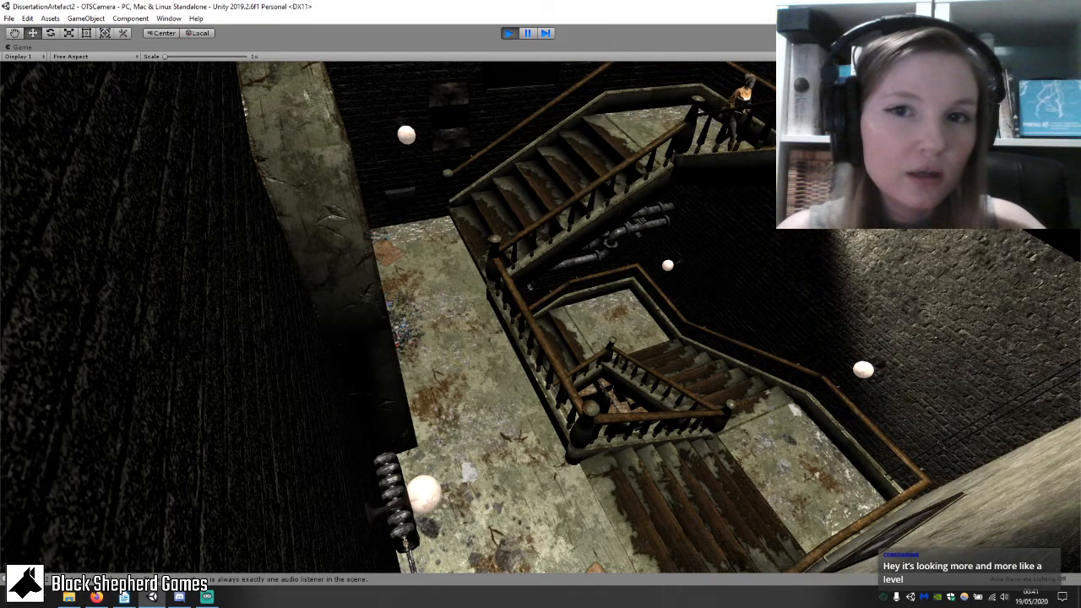
{"action": "key", "text": "w"}
{"action": "key", "text": "w"}
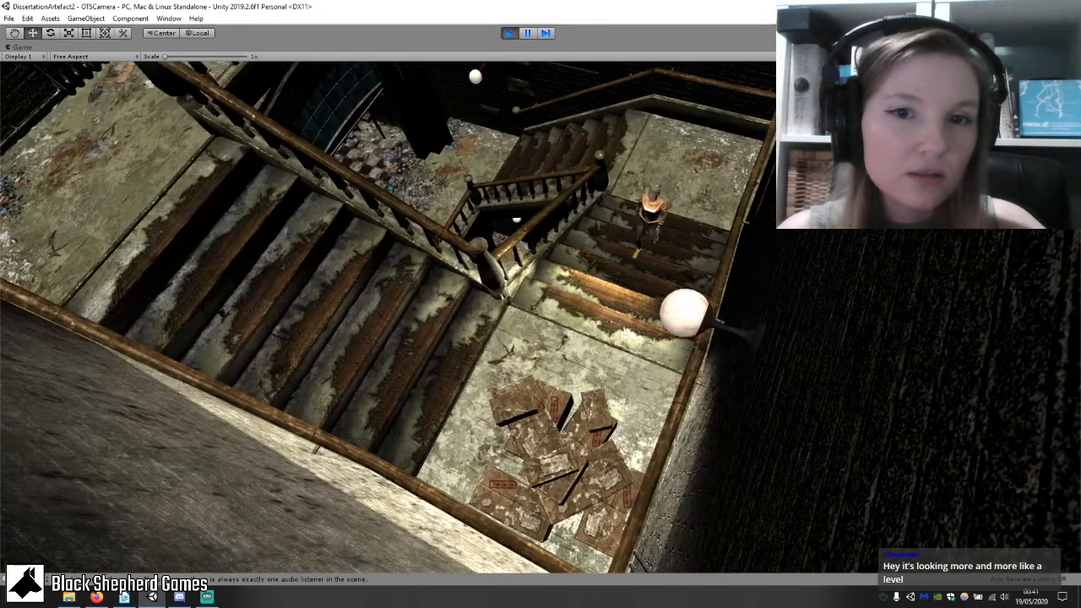
{"action": "key", "text": "w"}
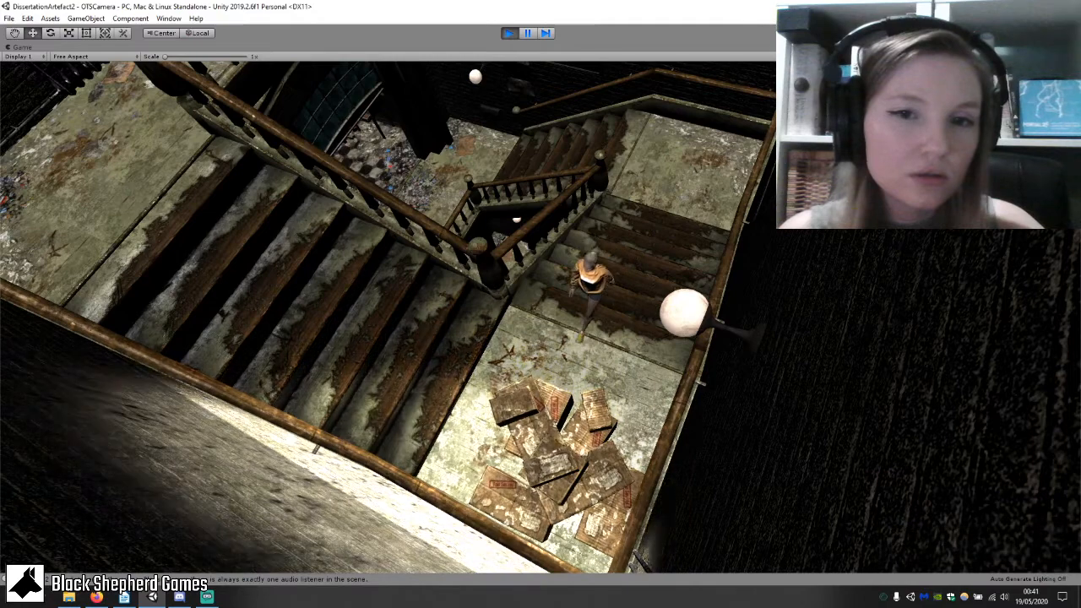
{"action": "key", "text": "w"}
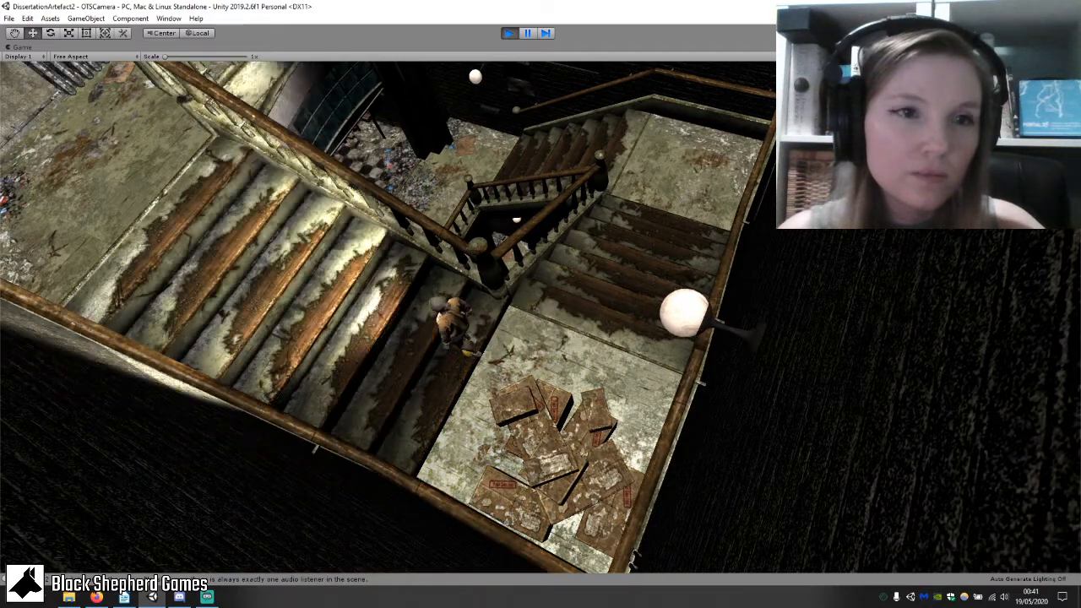
{"action": "key", "text": "w"}
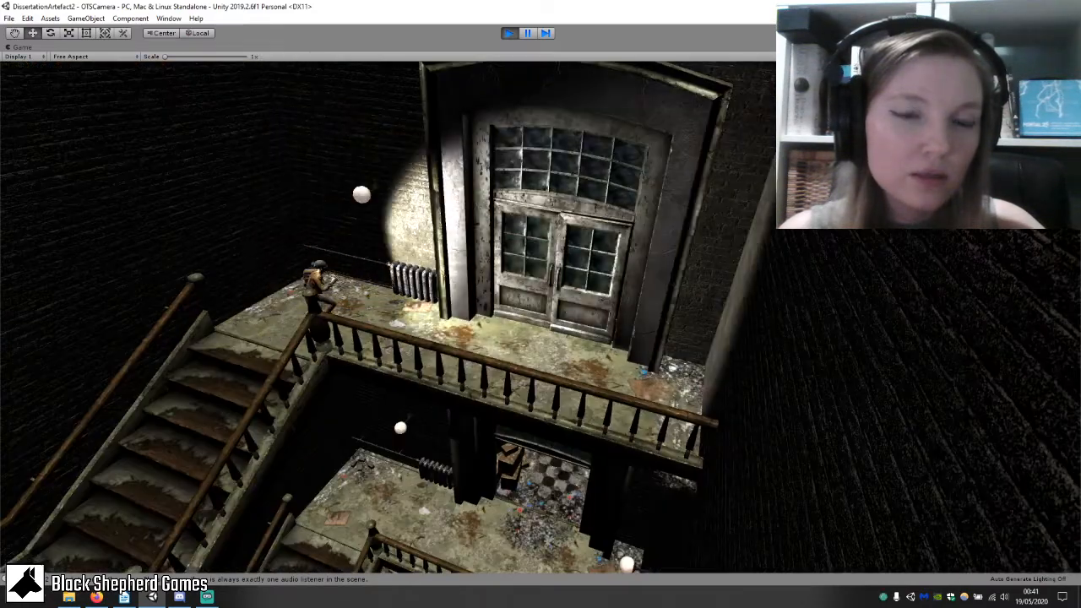
Walk the character down the stairwell flights from the upper landing to the ground floor beside the open doorway.
{"action": "key", "text": "w"}
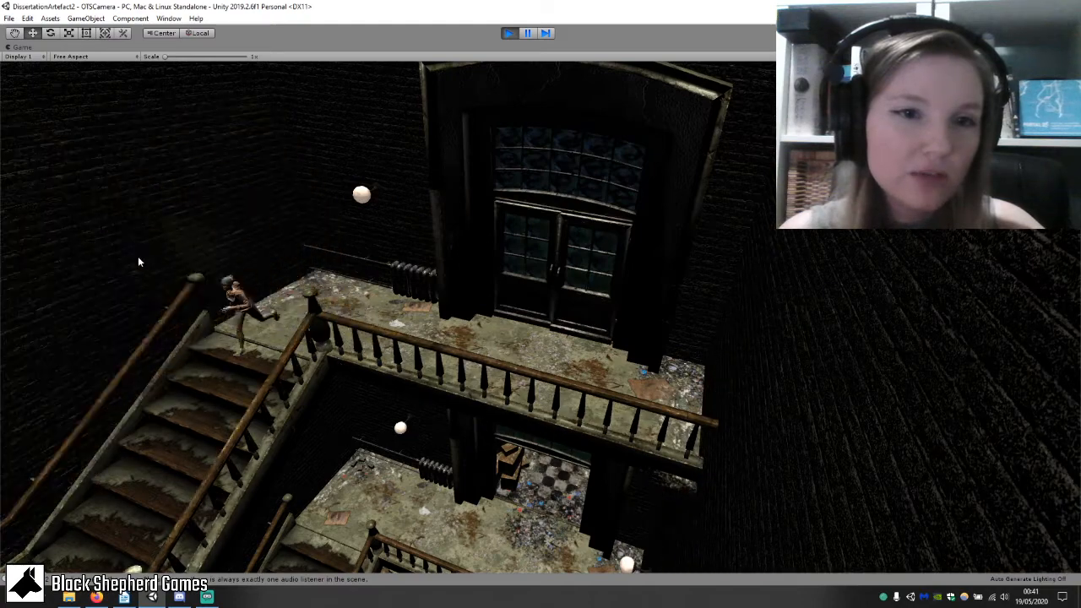
{"action": "key", "text": "w"}
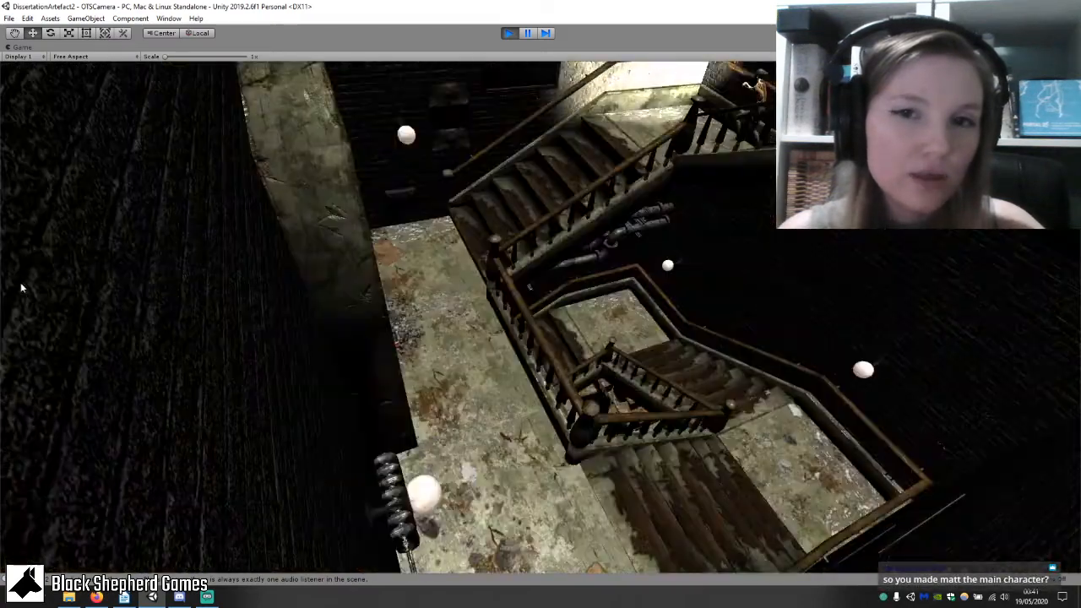
{"action": "key", "text": "w"}
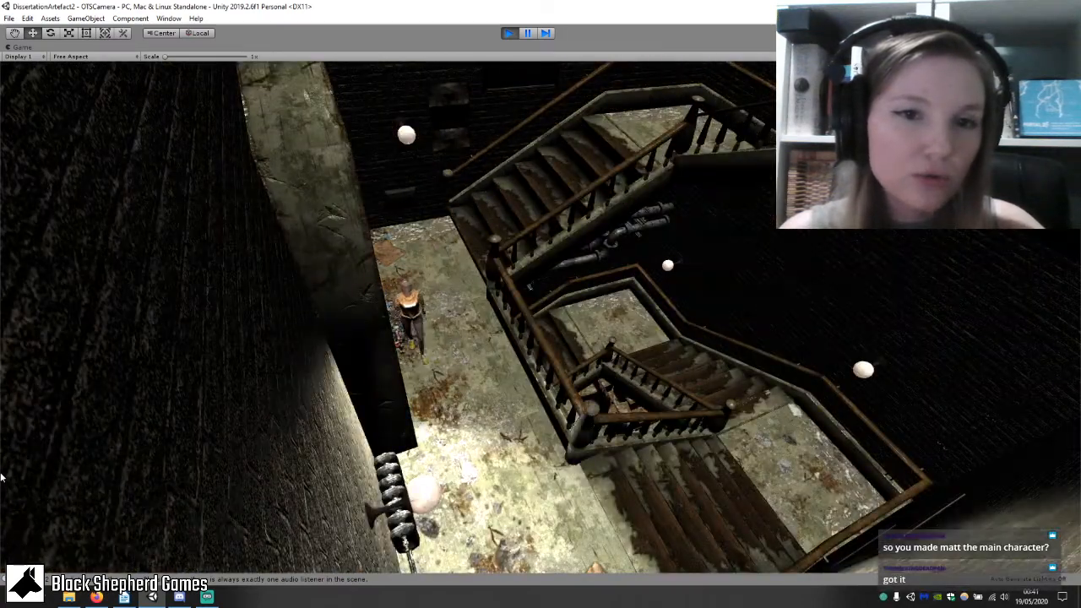
{"action": "key", "text": "w"}
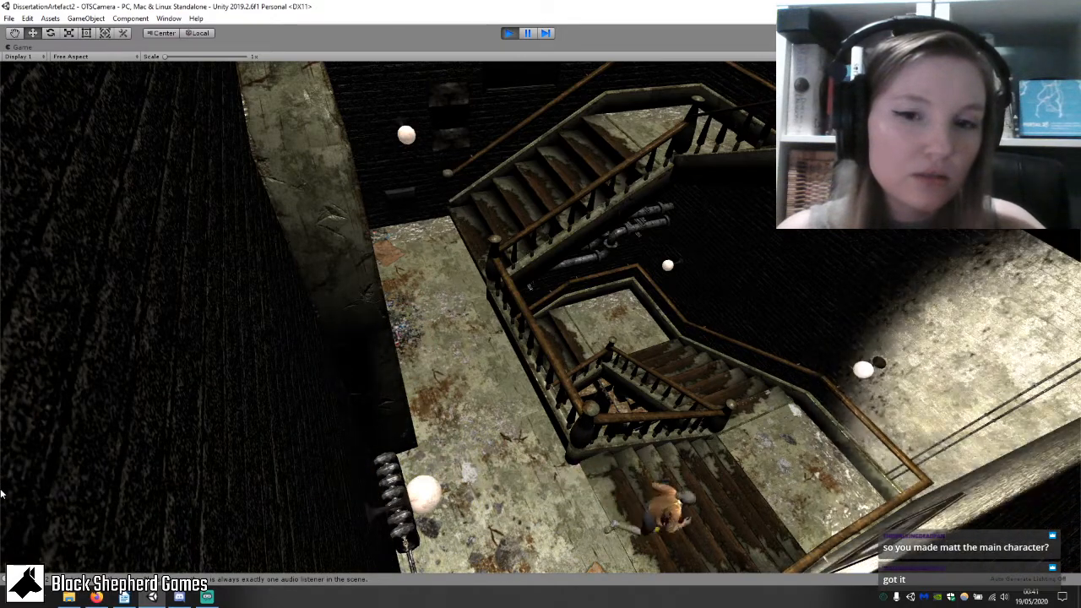
{"action": "key", "text": "w"}
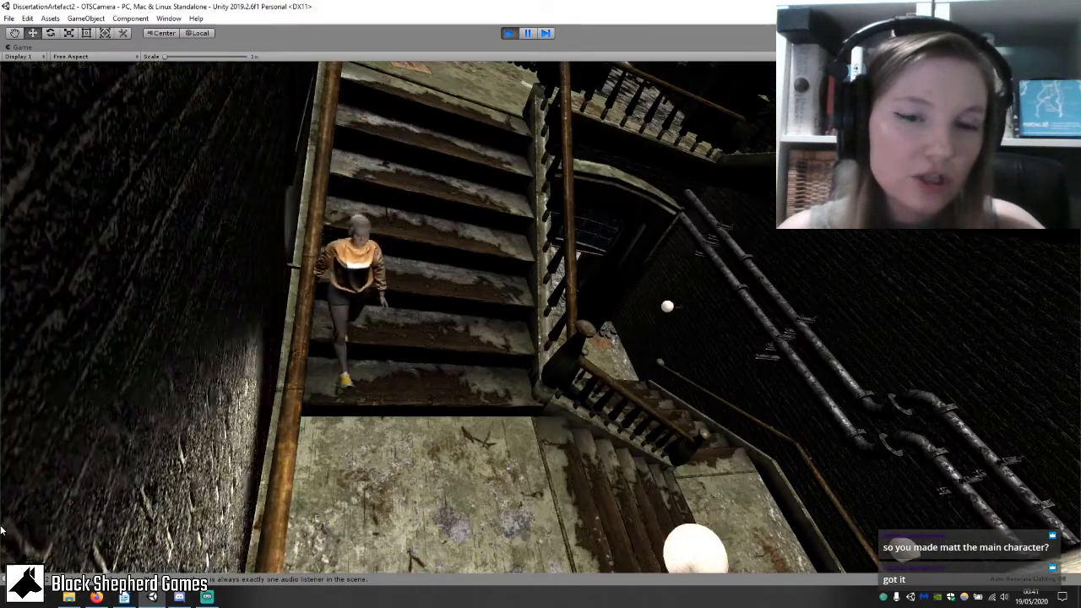
{"action": "key", "text": "w"}
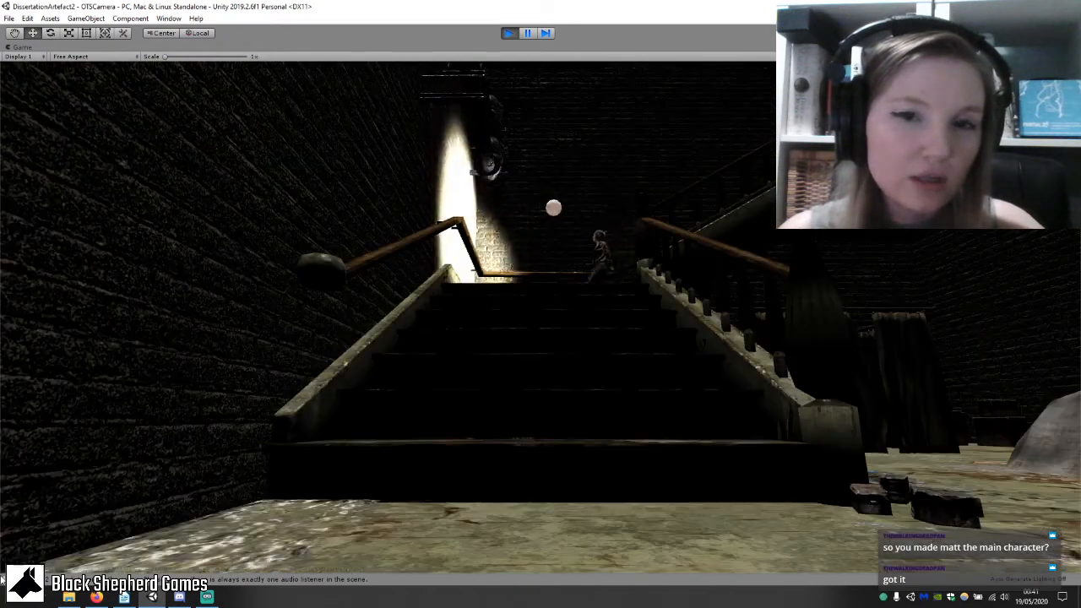
{"action": "key", "text": "w"}
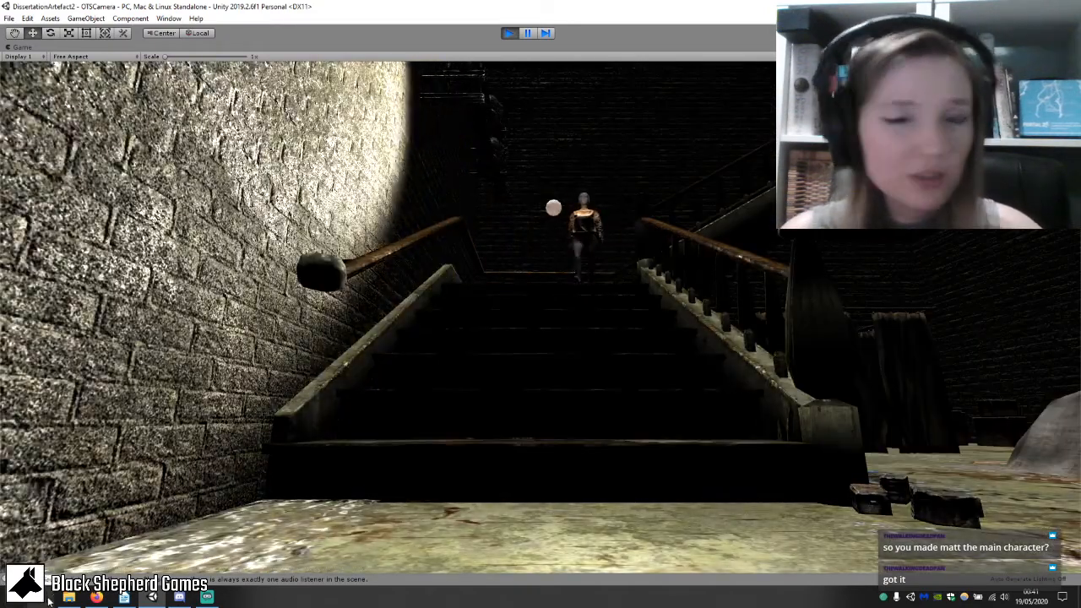
{"action": "key", "text": "w"}
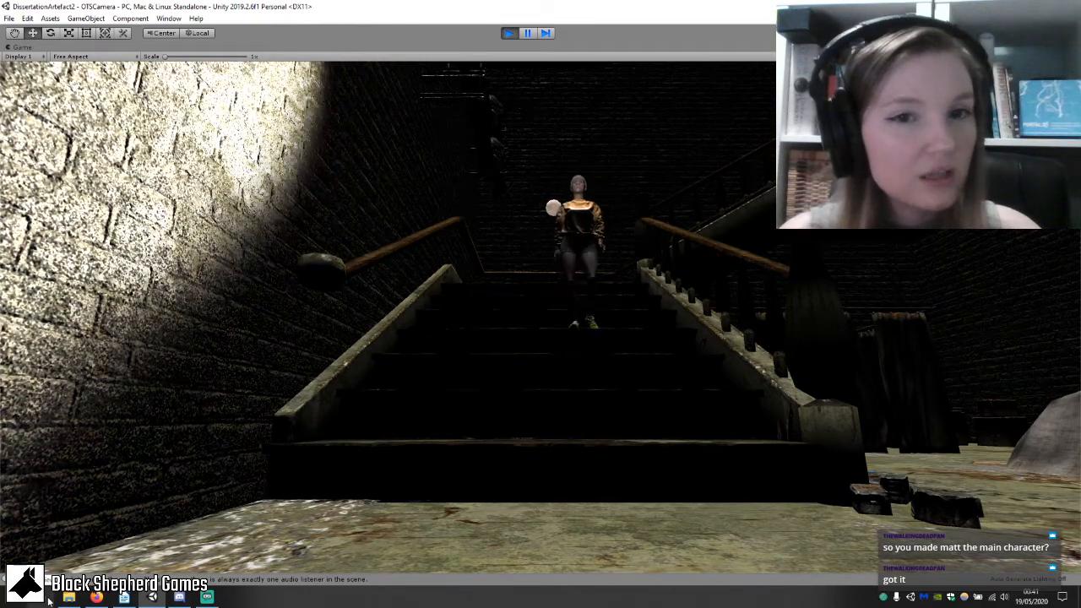
{"action": "key", "text": "w"}
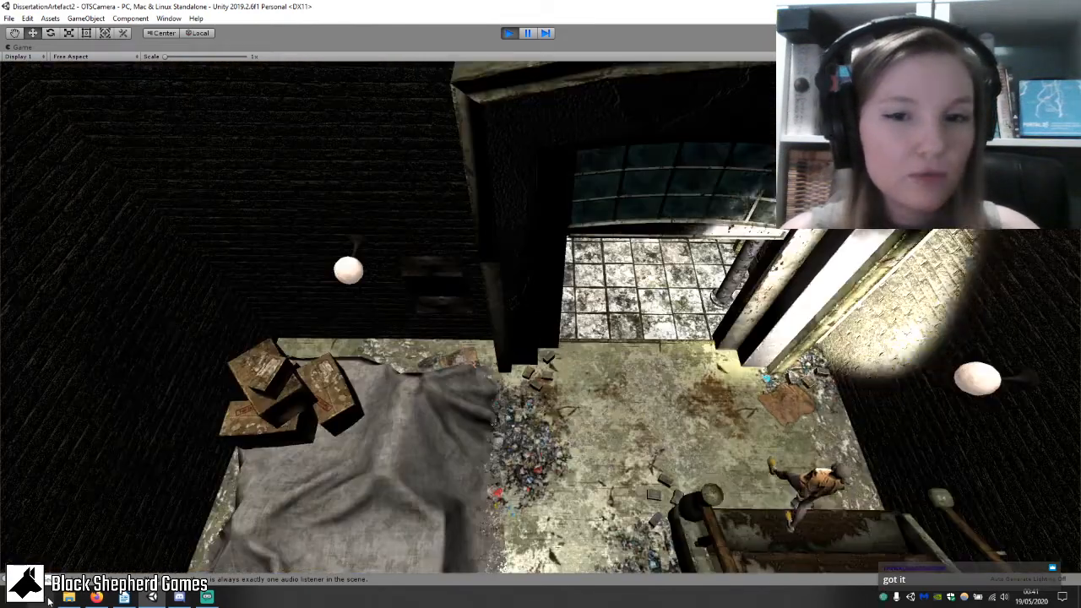
Explore the stairwell's ground floor with the flashlight, past the sheet-covered furniture to the stacked chairs and hanging curtains.
{"action": "key", "text": "w"}
{"action": "key", "text": "w"}
{"action": "key", "text": "a"}
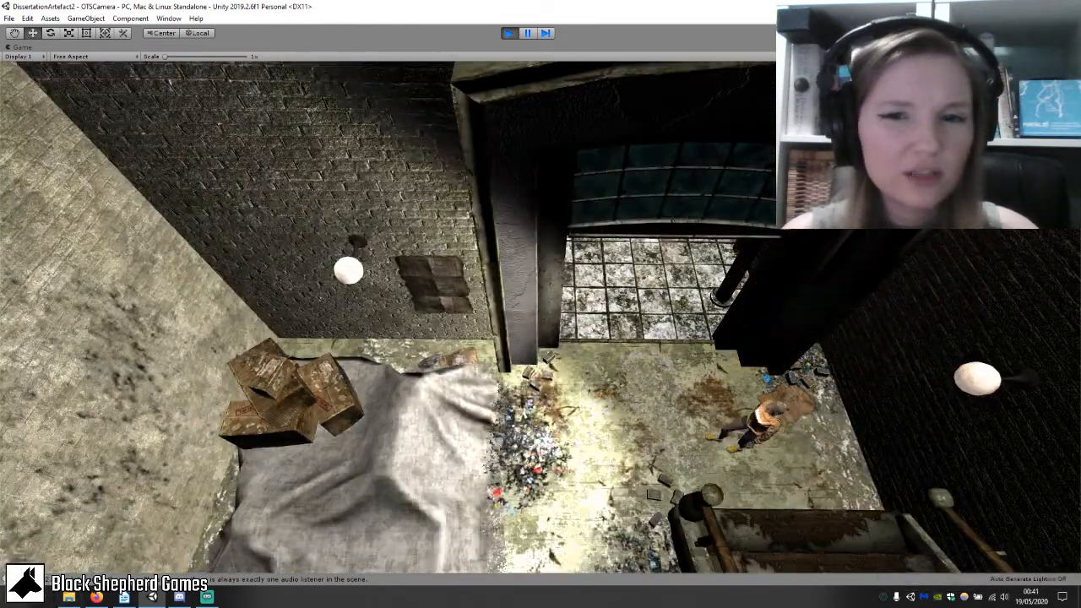
{"action": "key", "text": "w"}
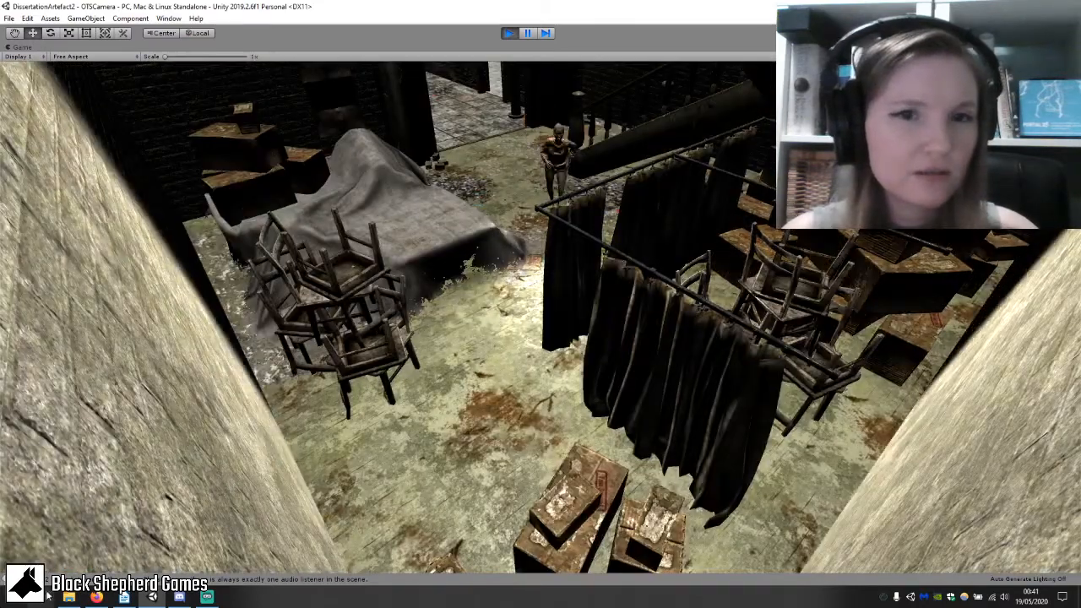
{"action": "key", "text": "w"}
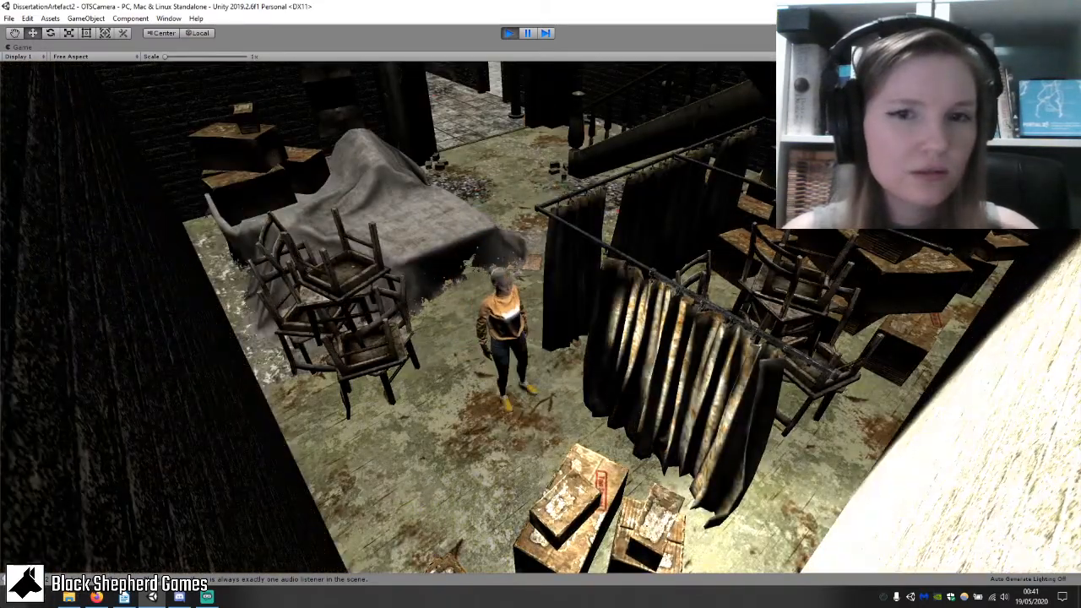
{"action": "key", "text": "a"}
{"action": "key", "text": "w"}
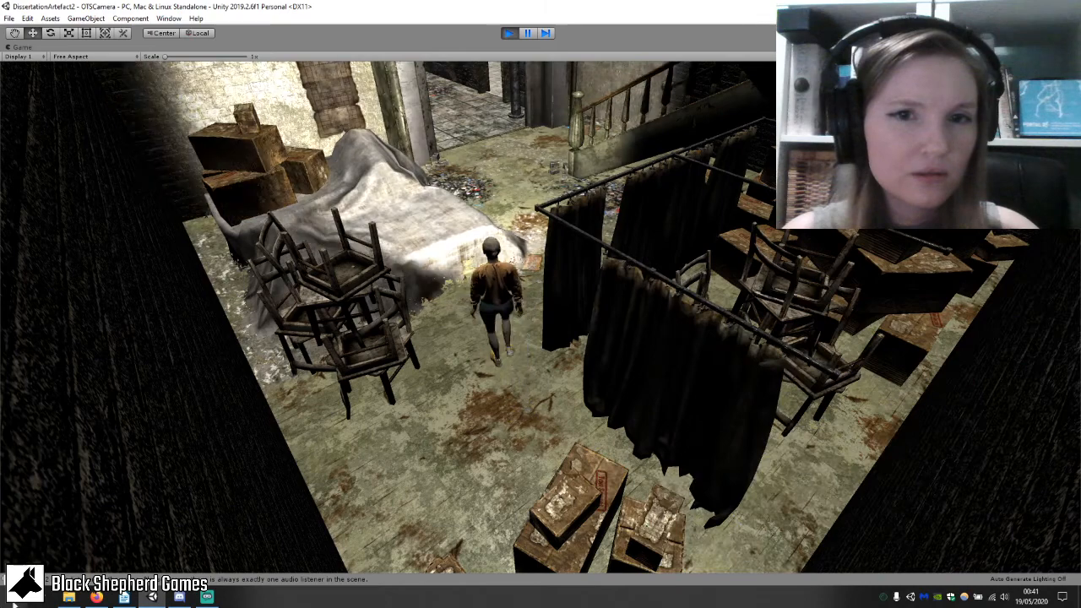
Take the character out of the stairwell into the hallway and through the ornate door frame into the tiled morgue.
{"action": "key", "text": "w"}
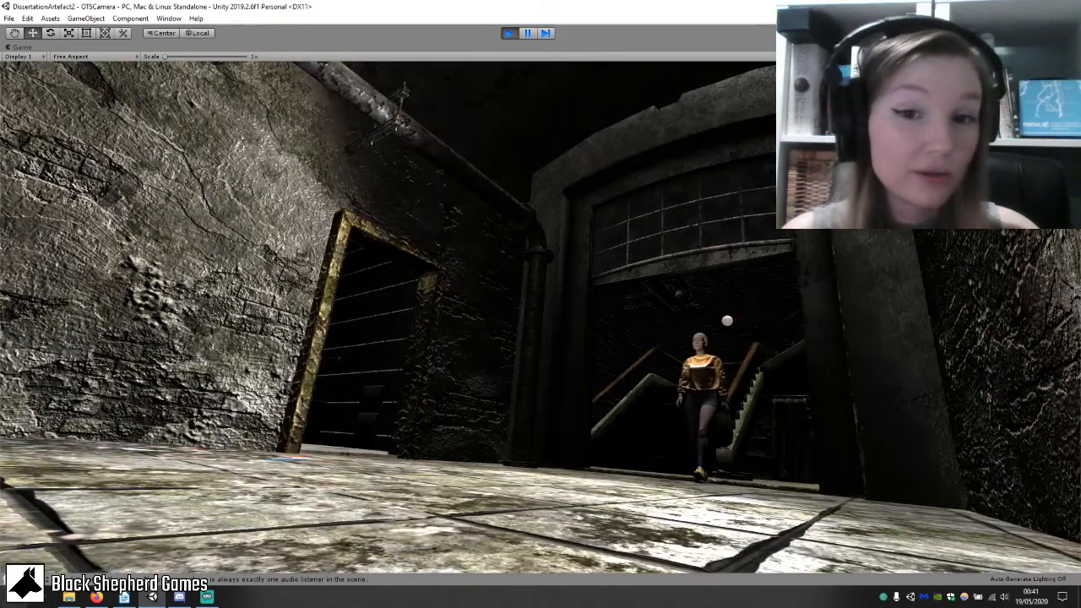
{"action": "key", "text": "w"}
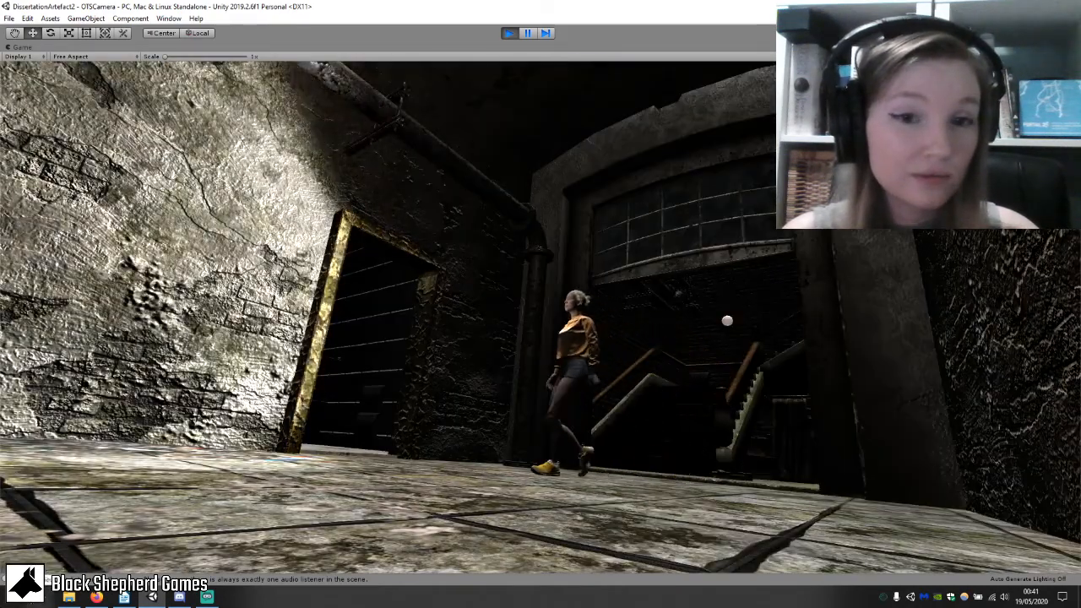
{"action": "key", "text": "w"}
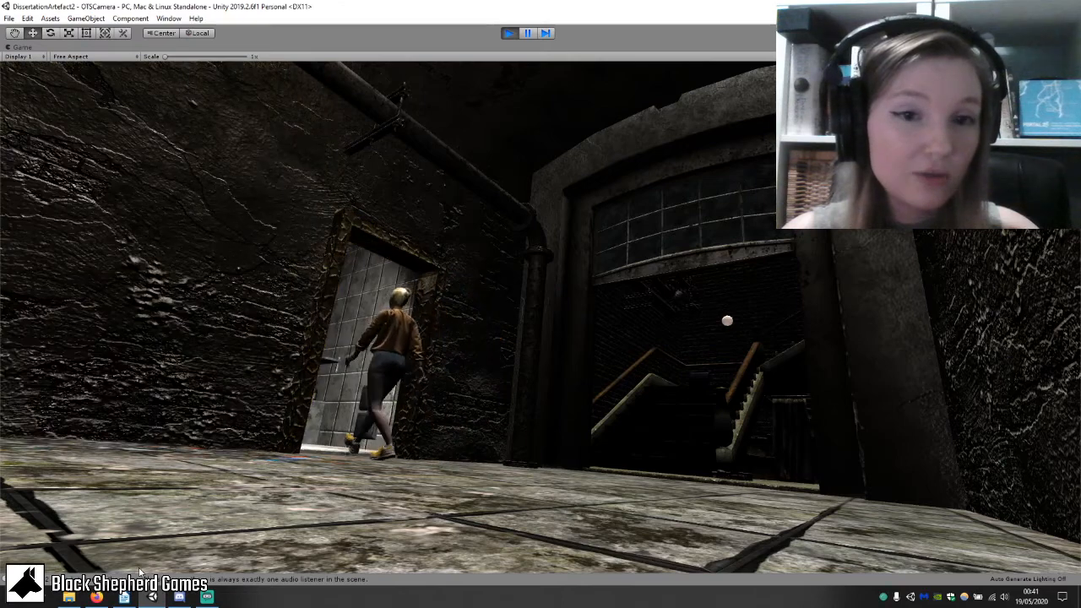
{"action": "key", "text": "w"}
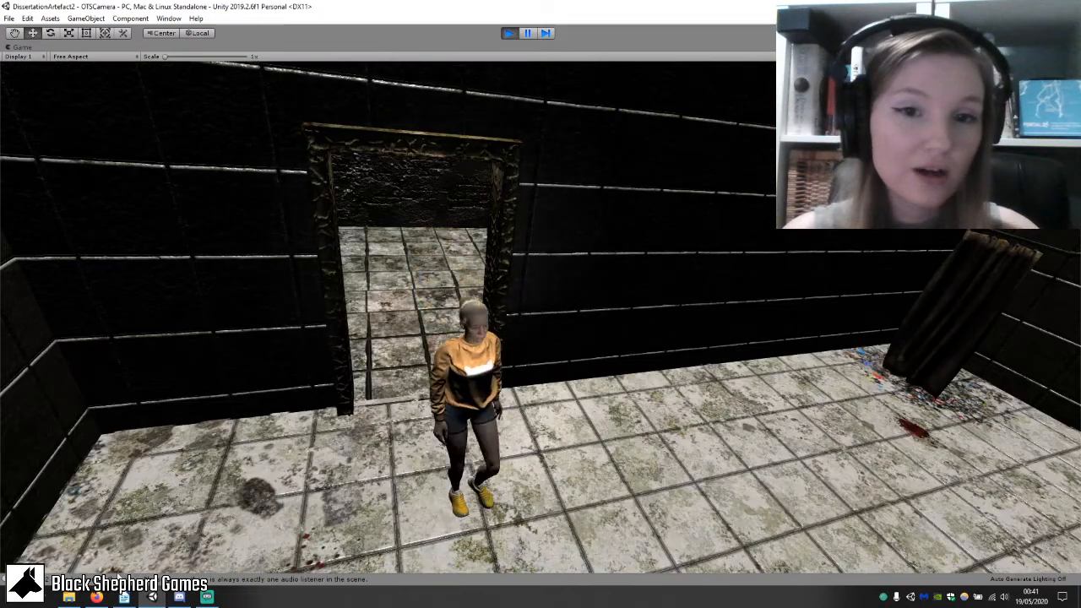
Walk the character through the morgue past the open body drawers and between the blood-stained autopsy tables.
{"action": "key", "text": "w"}
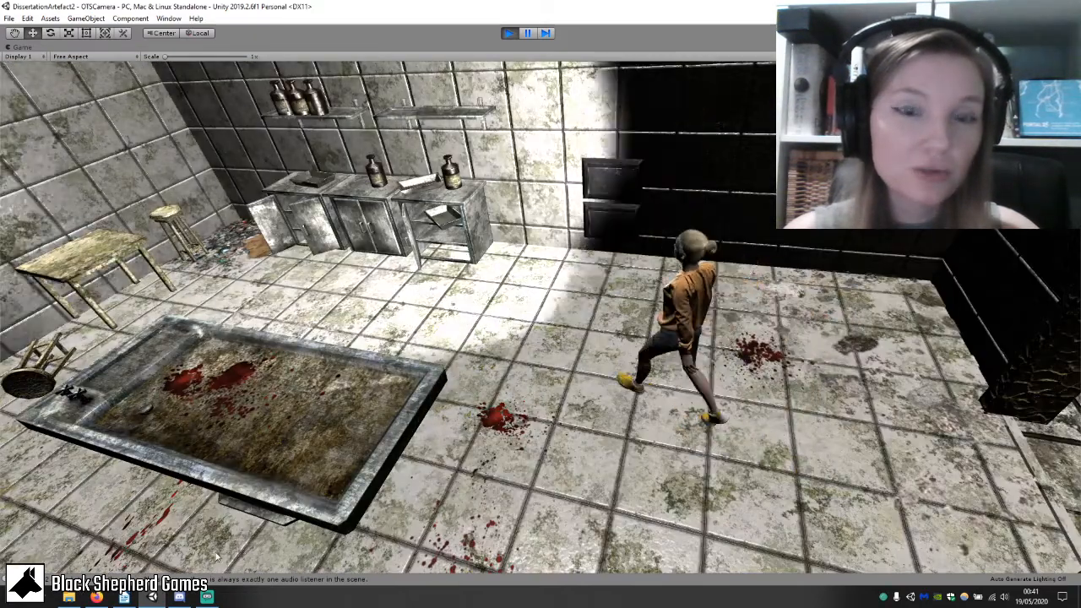
{"action": "key", "text": "w"}
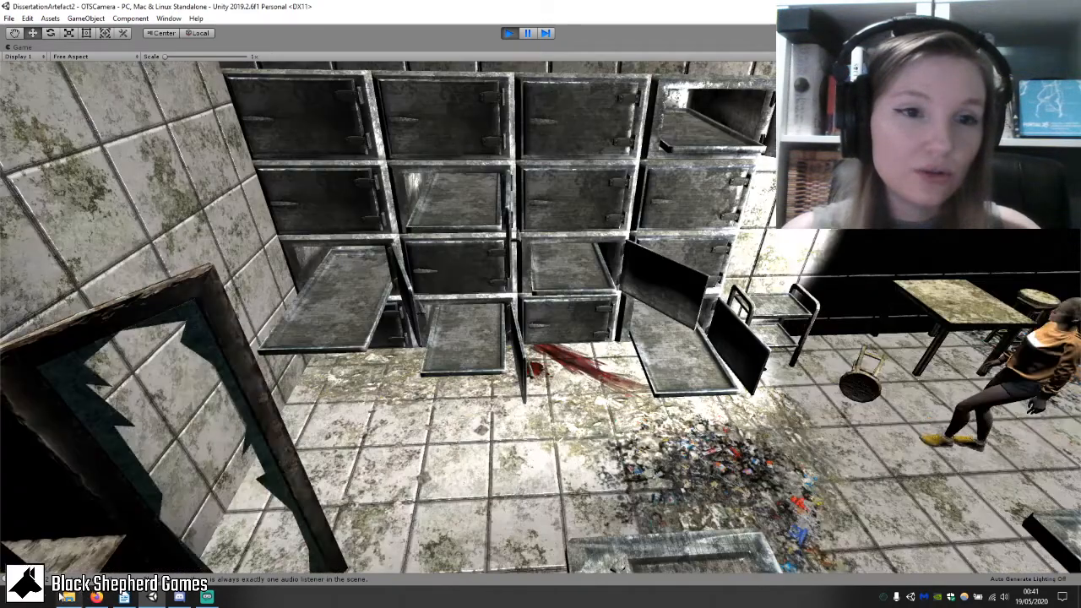
{"action": "key", "text": "w"}
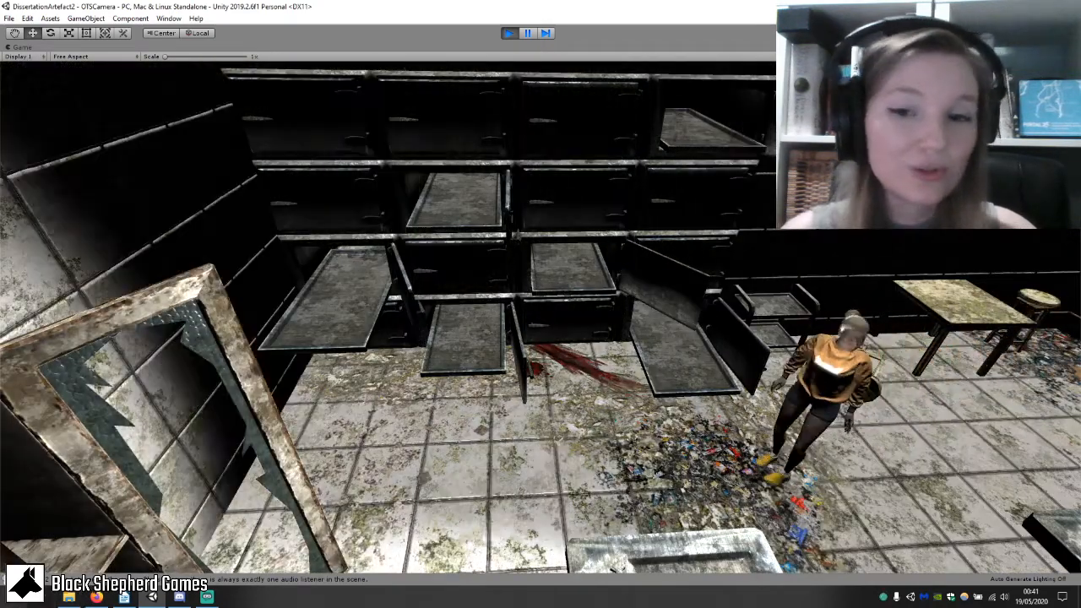
{"action": "key", "text": "w"}
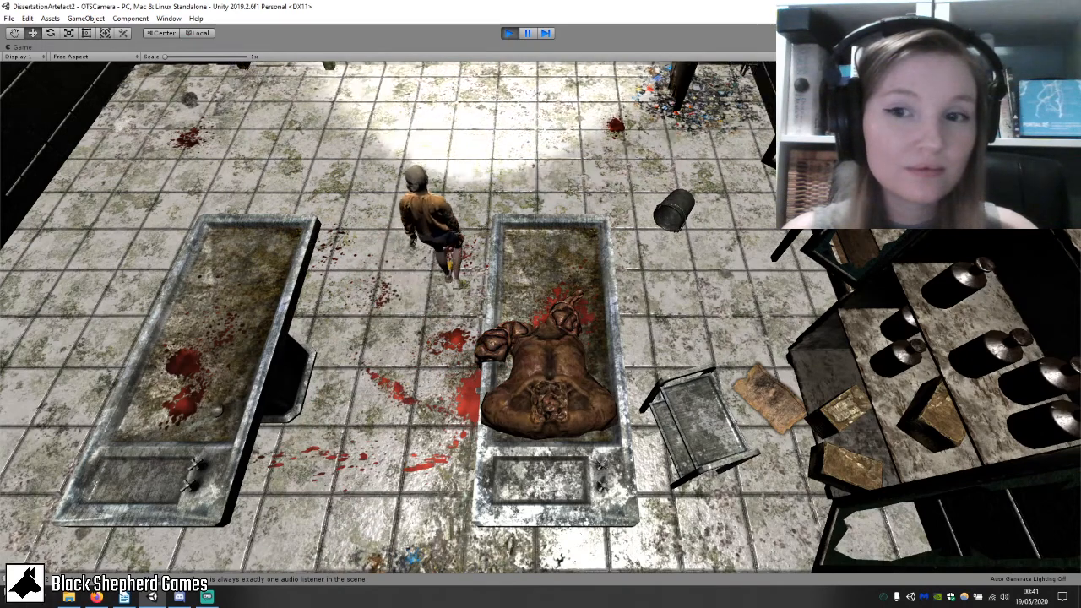
Run the character around the morgue's debris-littered corner with the leaning curtain, sweeping the flashlight over the nearby walls.
{"action": "key", "text": "w"}
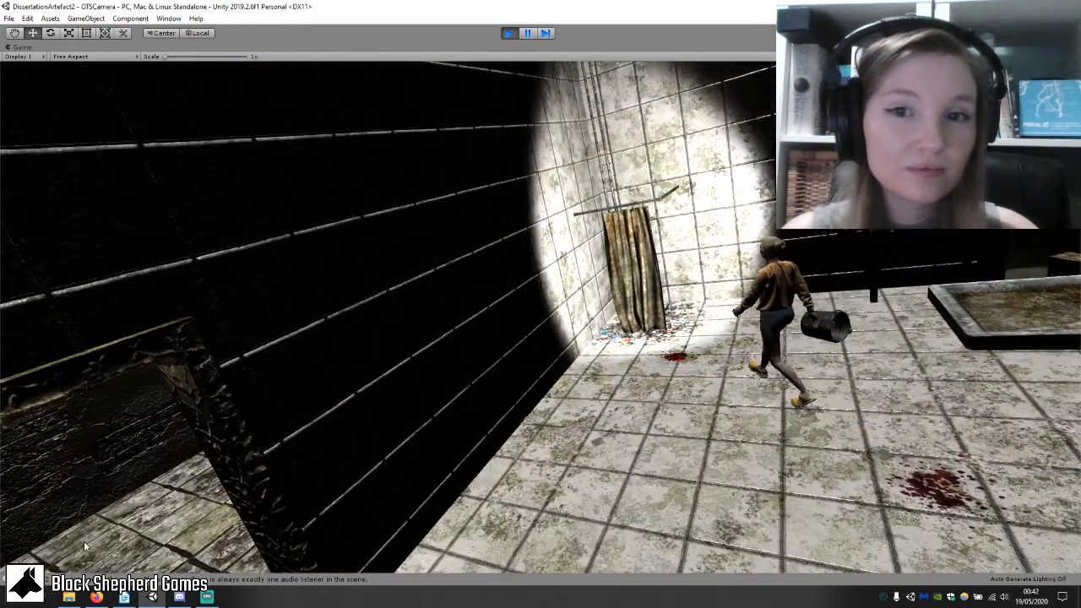
{"action": "key", "text": "w"}
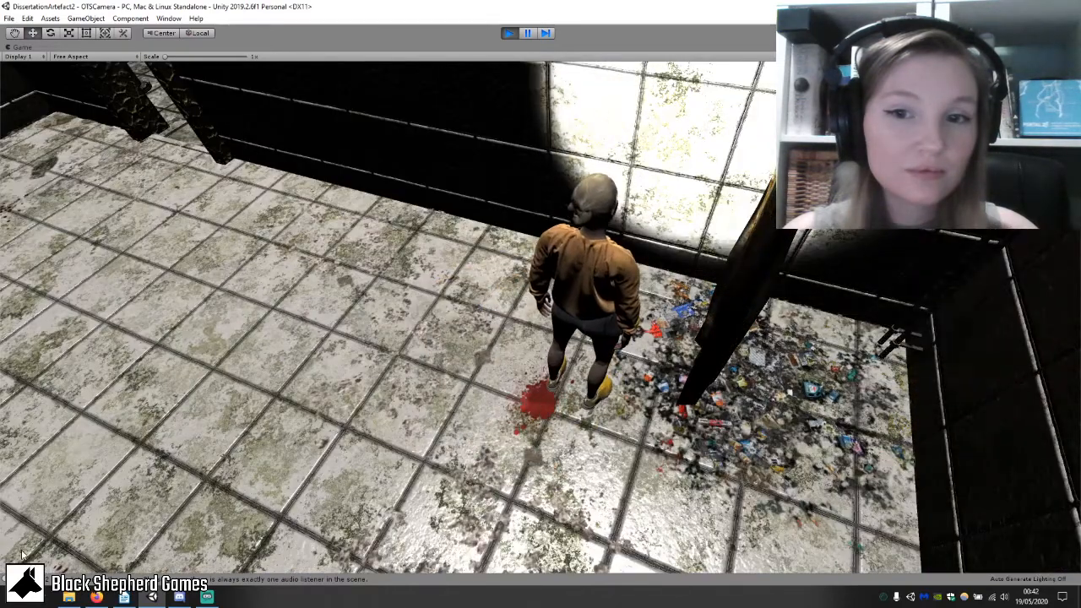
{"action": "key", "text": "w"}
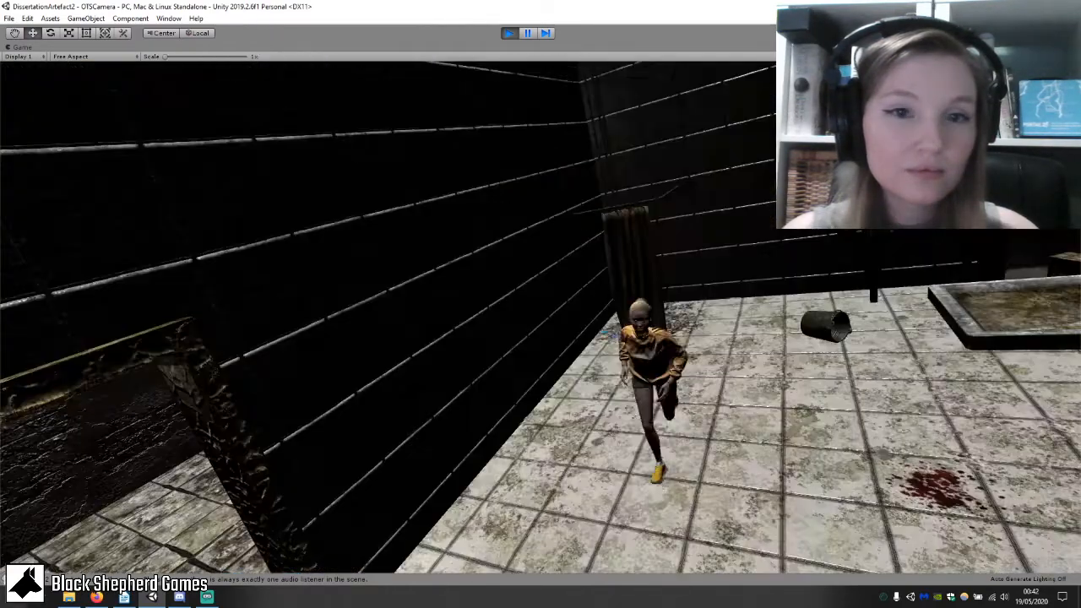
{"action": "key", "text": "w"}
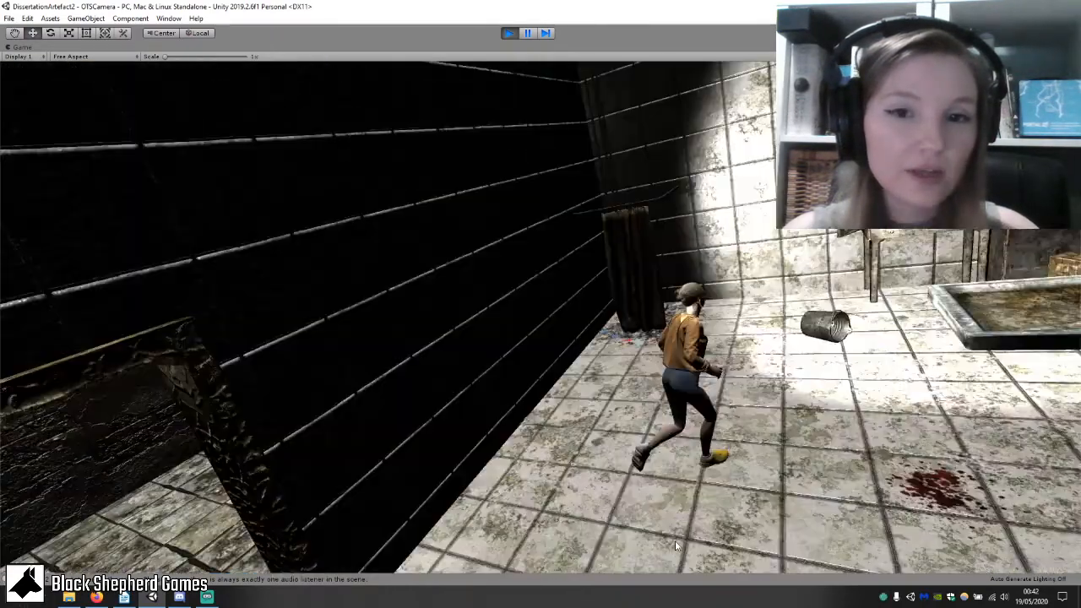
{"action": "key", "text": "w"}
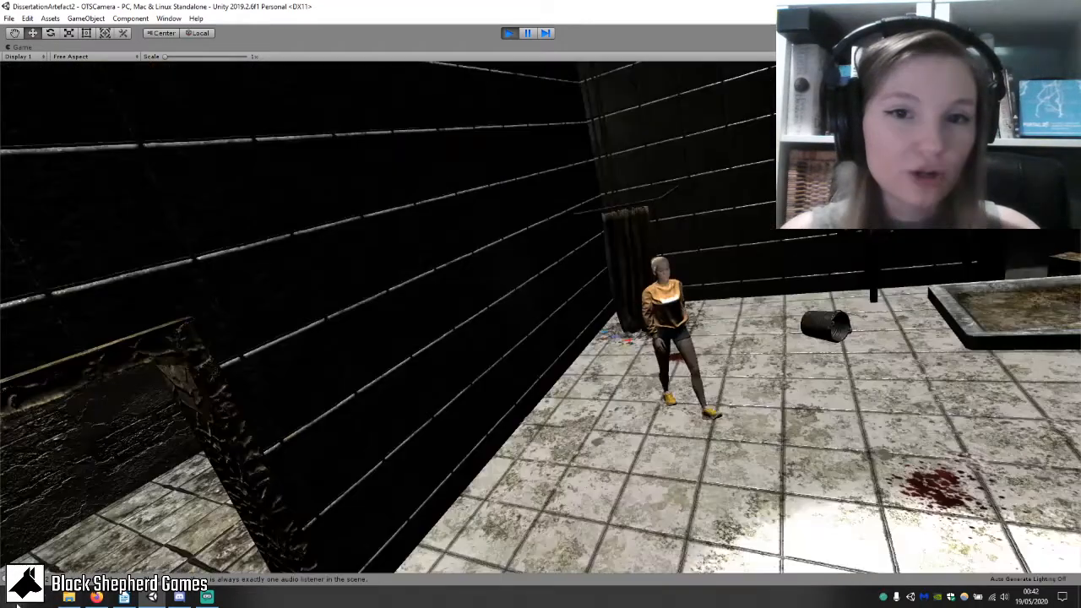
{"action": "key", "text": "w"}
{"action": "key", "text": "w"}
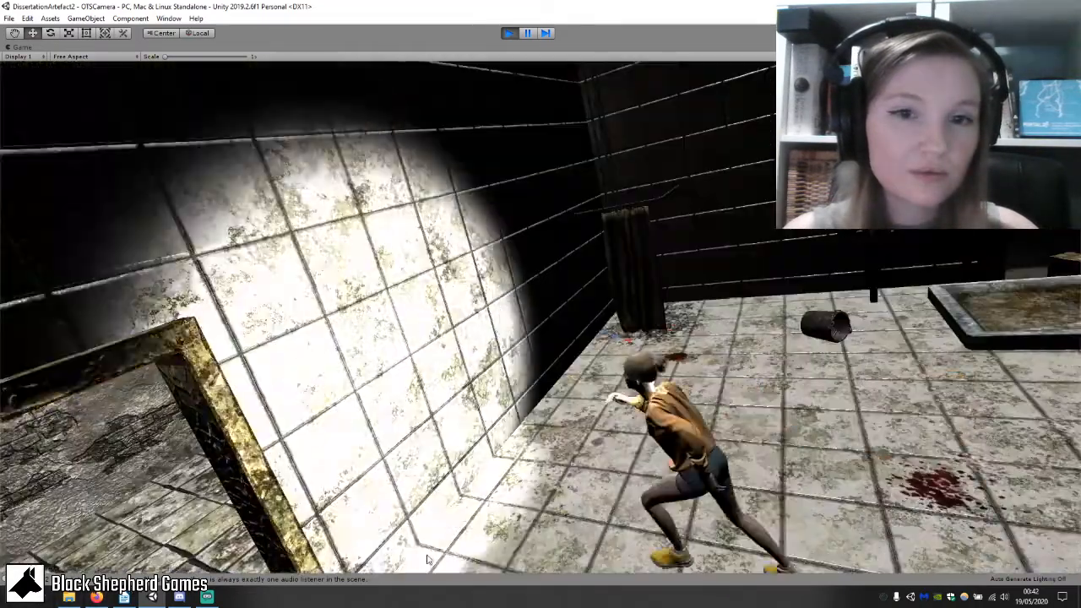
Circle the character past the autopsy tables and wall hatches, returning by the debris corner to the morgue doorway.
{"action": "key", "text": "w"}
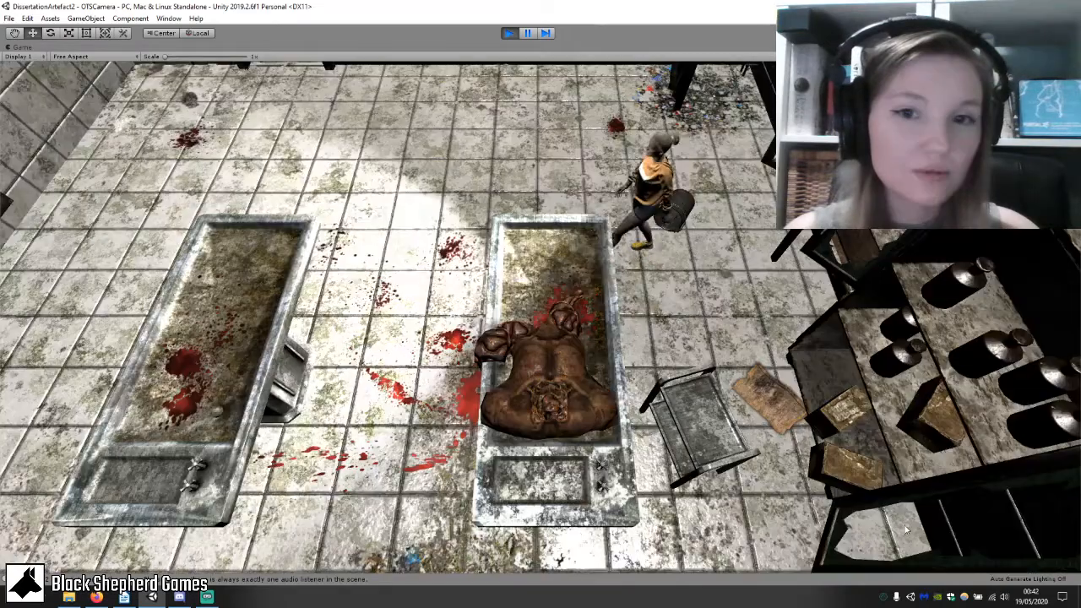
{"action": "key", "text": "w"}
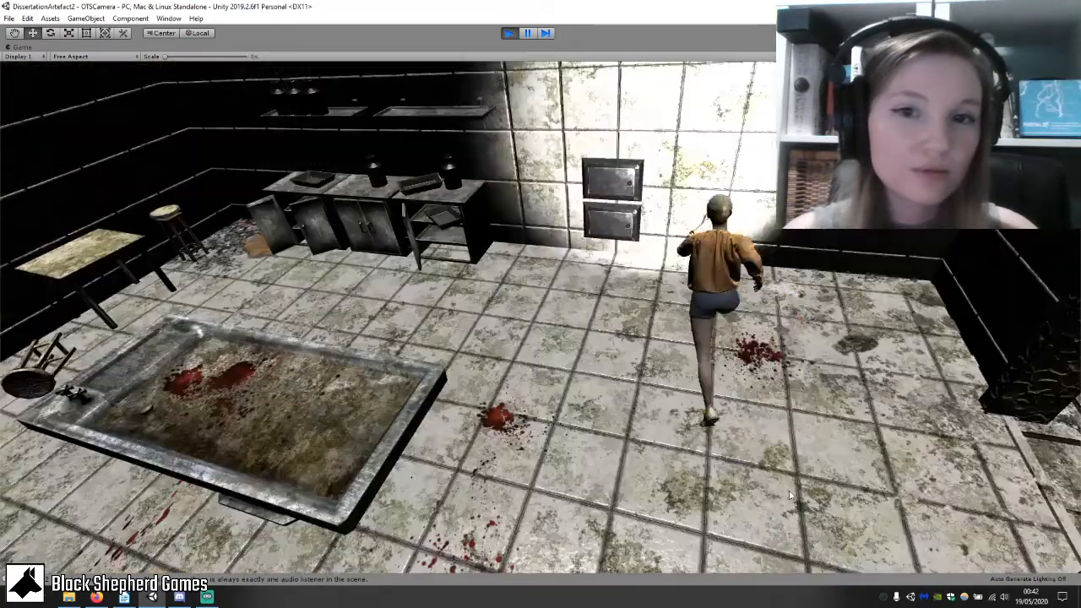
{"action": "key", "text": "w"}
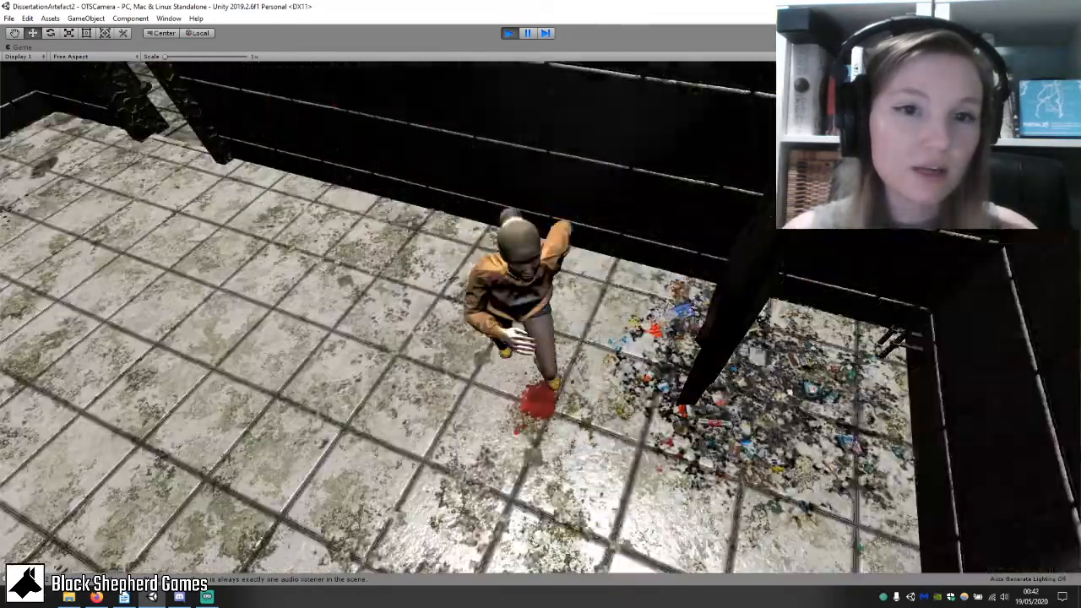
{"action": "key", "text": "w"}
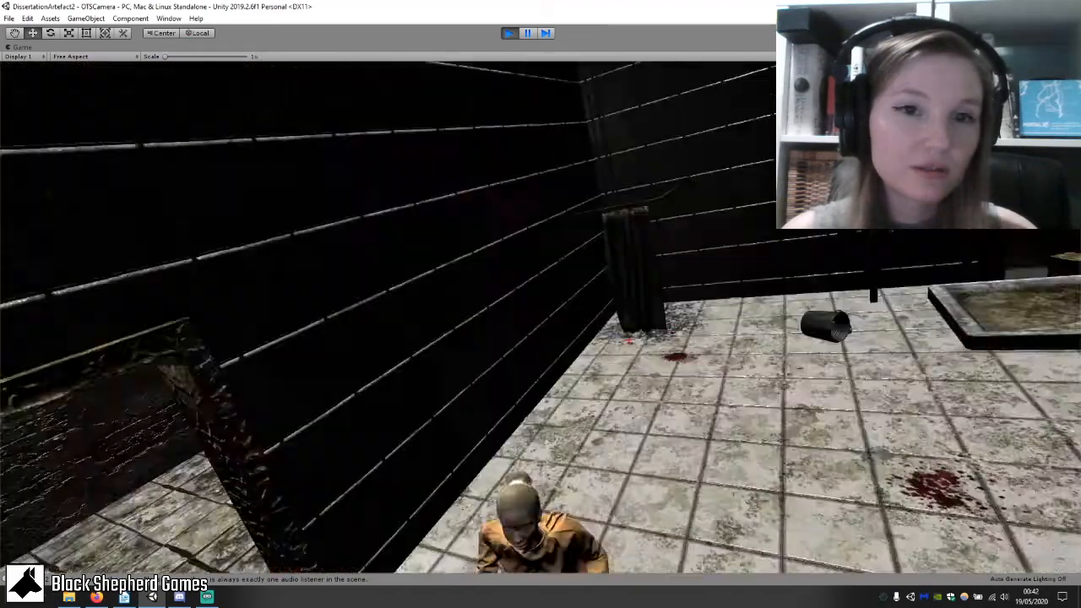
Bring the character back through the checkered hallway into the washroom and run up to the urinals and sinks.
{"action": "key", "text": "w"}
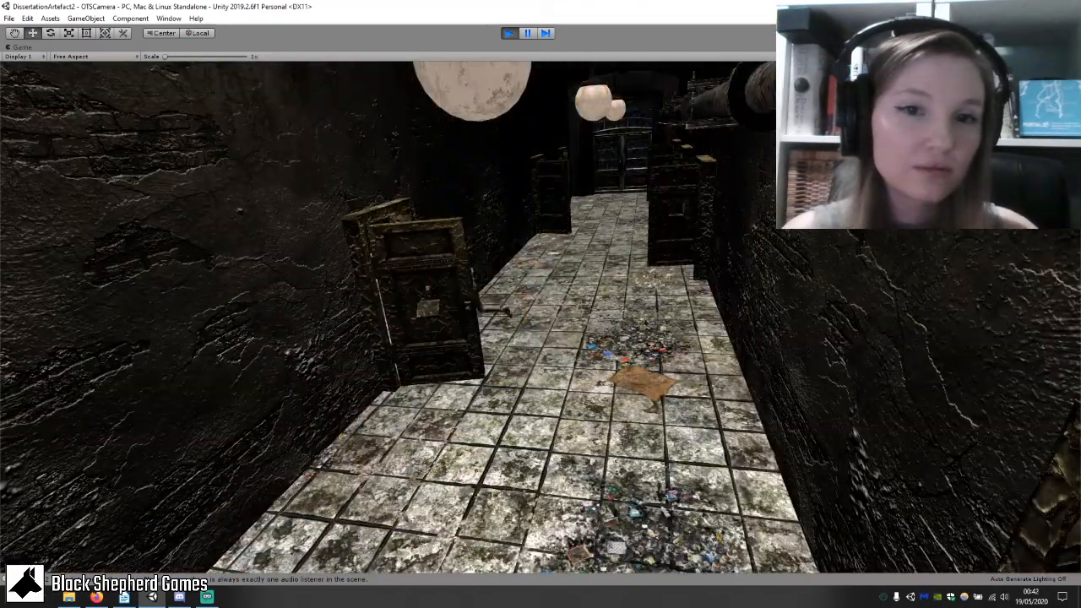
{"action": "key", "text": "w"}
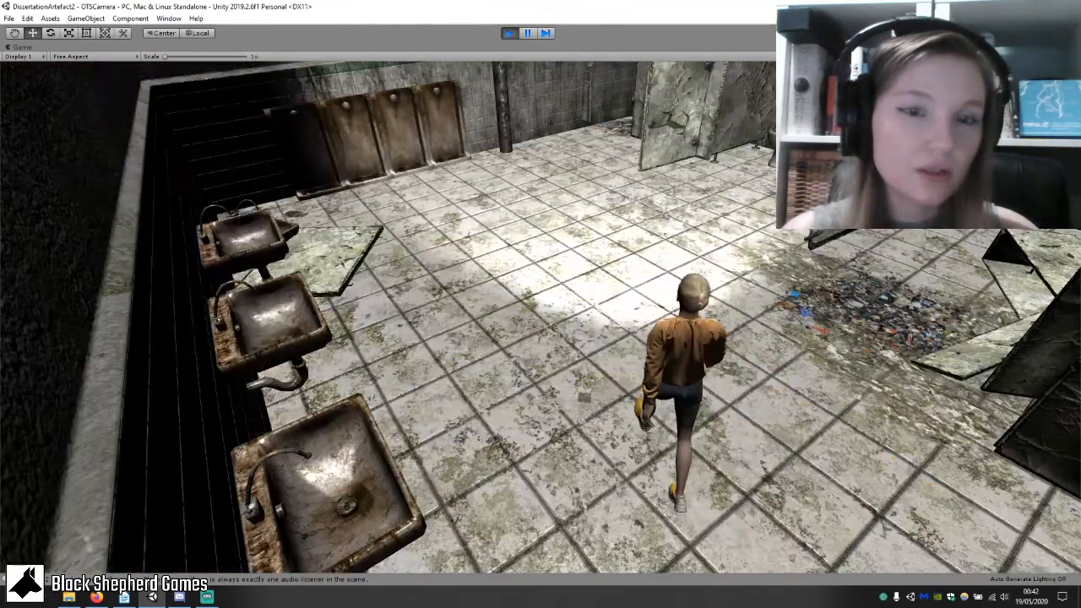
{"action": "key", "text": "w"}
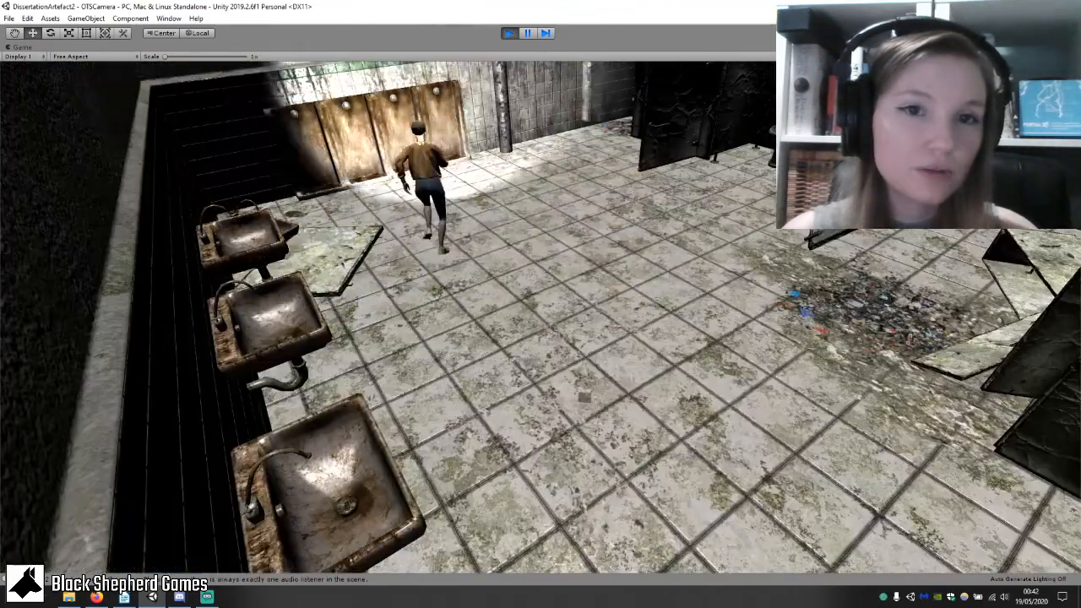
{"action": "key", "text": "w"}
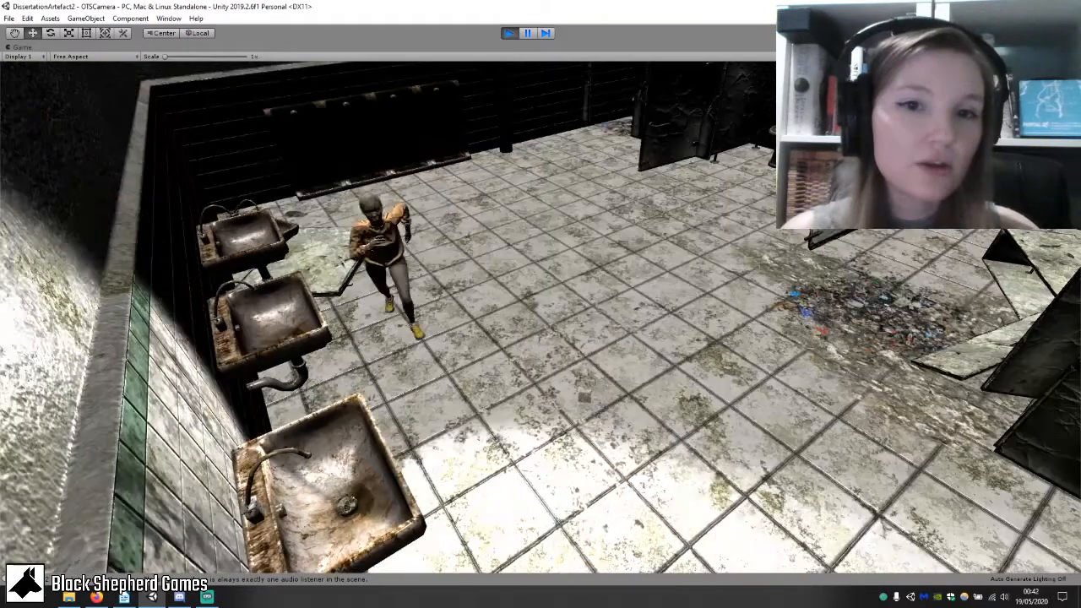
Run the character out of the washroom into the corridor and back in through the washroom's broken doorway.
{"action": "key", "text": "w"}
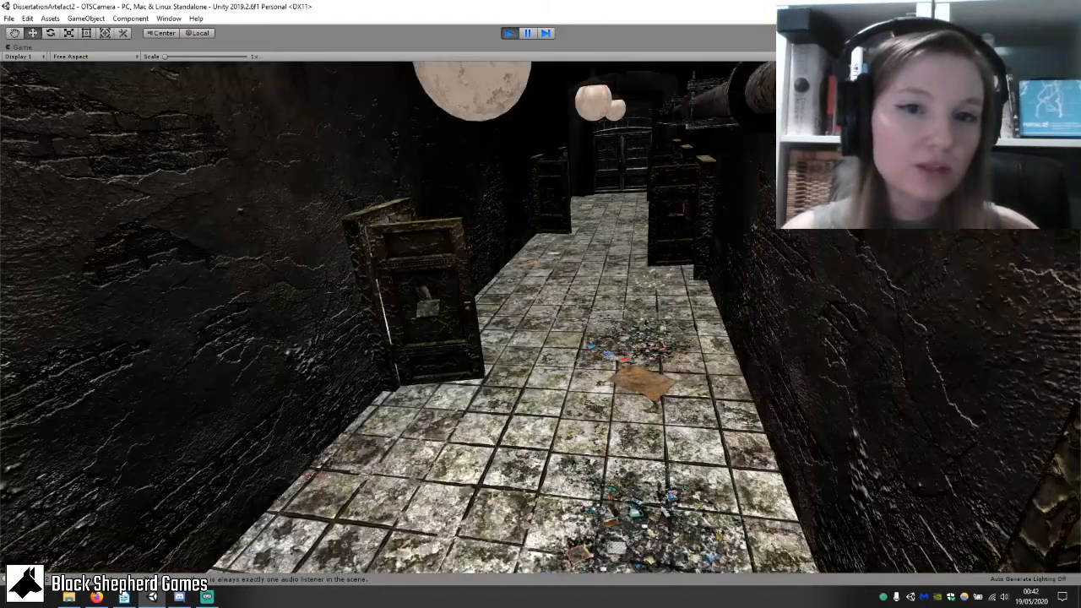
{"action": "key", "text": "w"}
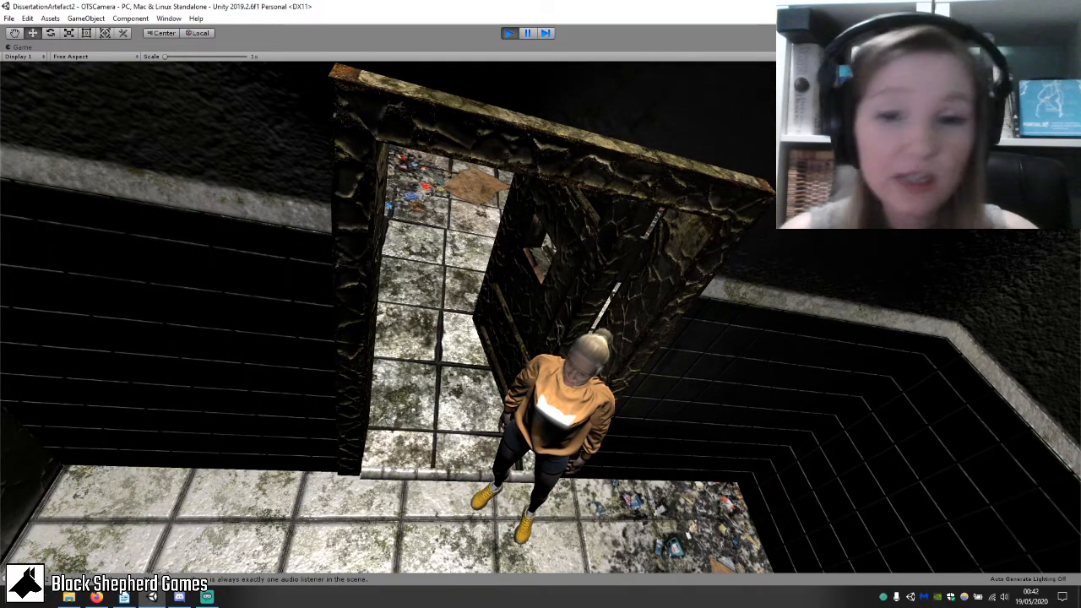
{"action": "key", "text": "w"}
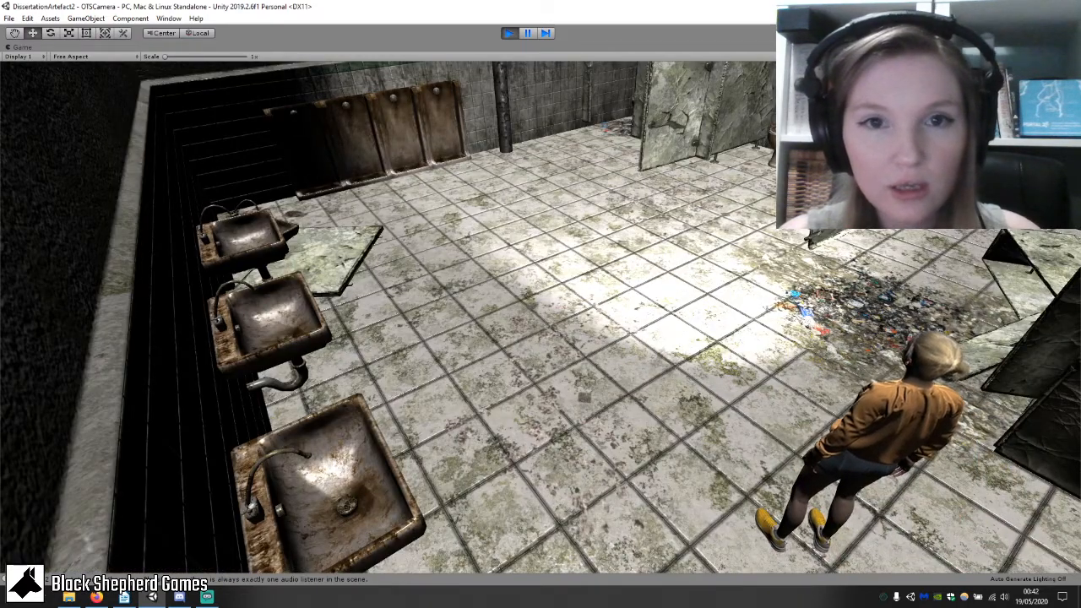
Move the character about the washroom entrance beside the debris pile, turning the flashlight between the toilet stalls and the urinals.
{"action": "key", "text": "w"}
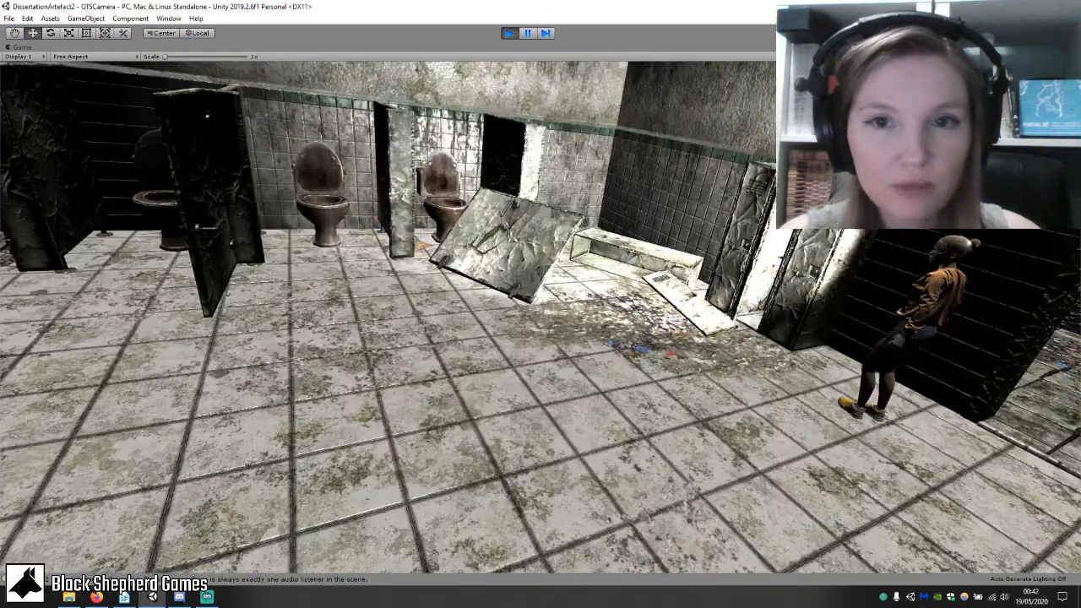
{"action": "key", "text": "w"}
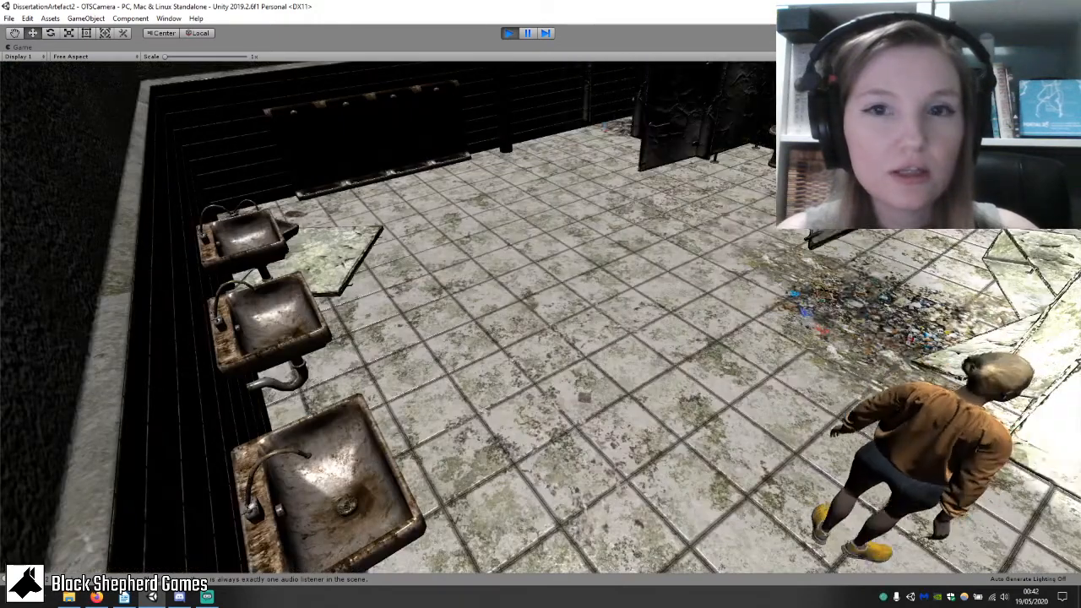
{"action": "key", "text": "w"}
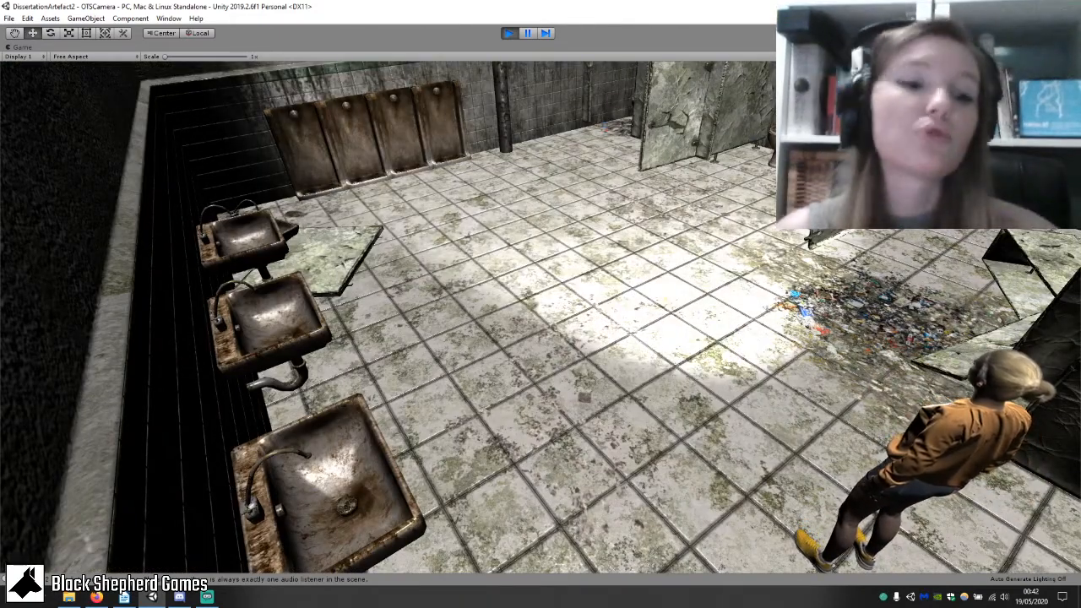
{"action": "key", "text": "w"}
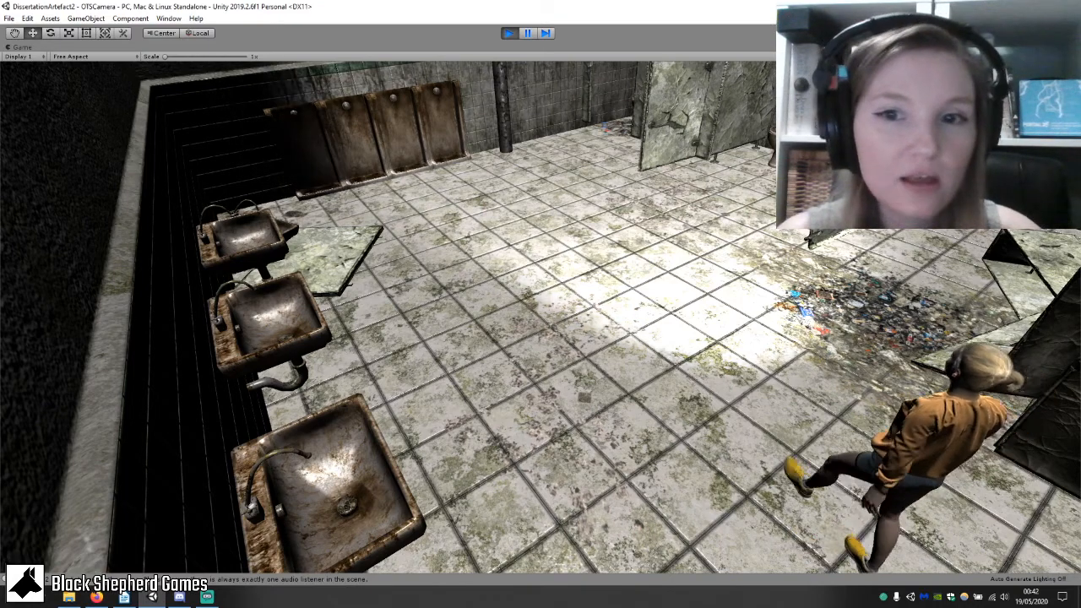
Walk the character across the washroom past the row of toilet stalls to the pipe beside the urinals.
{"action": "key", "text": "a"}
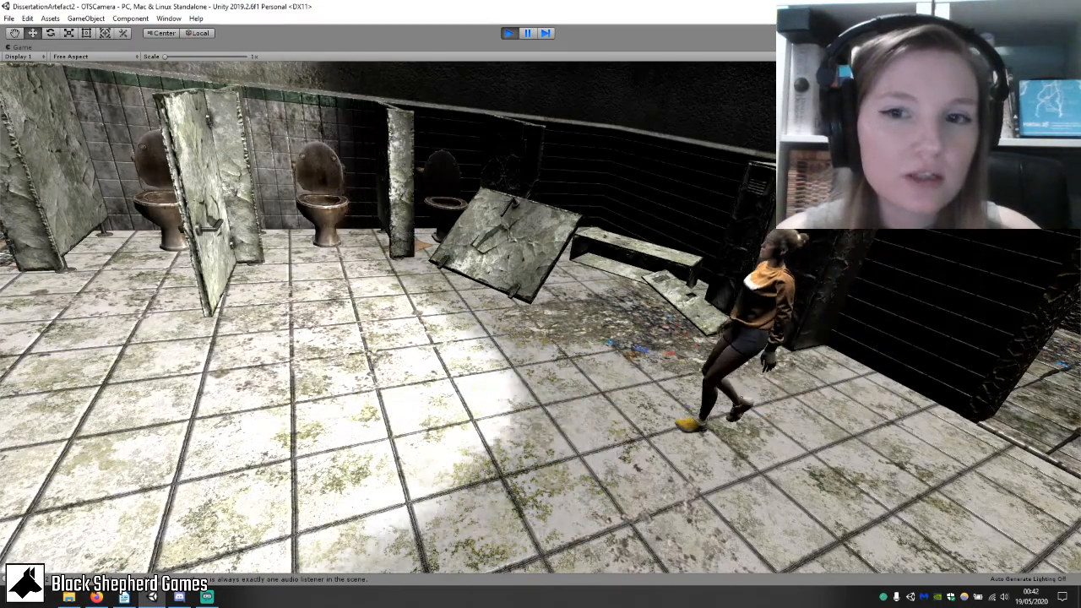
{"action": "key", "text": "a"}
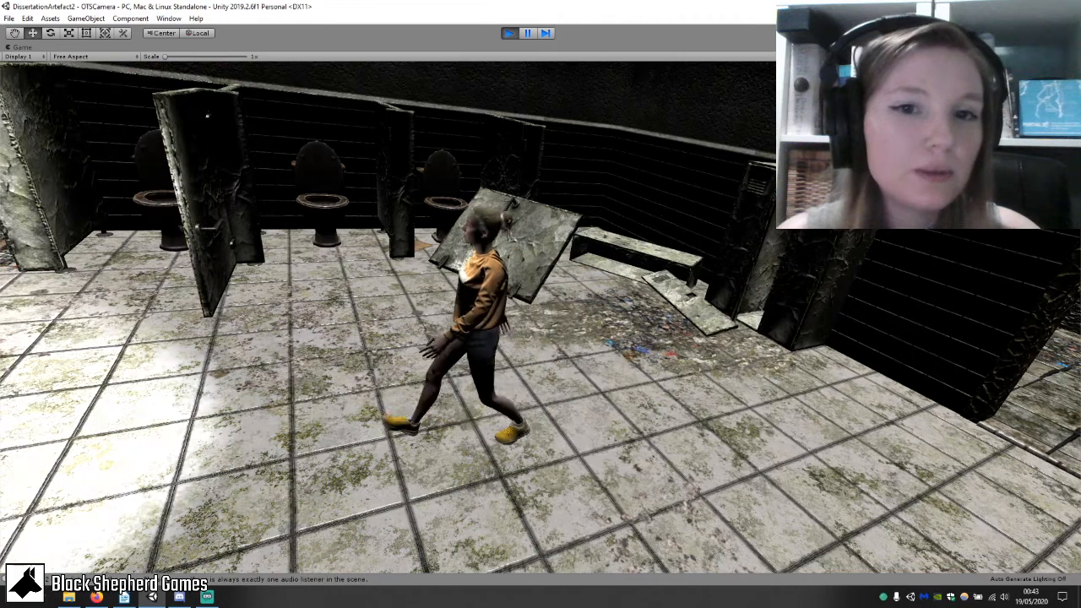
{"action": "key", "text": "a"}
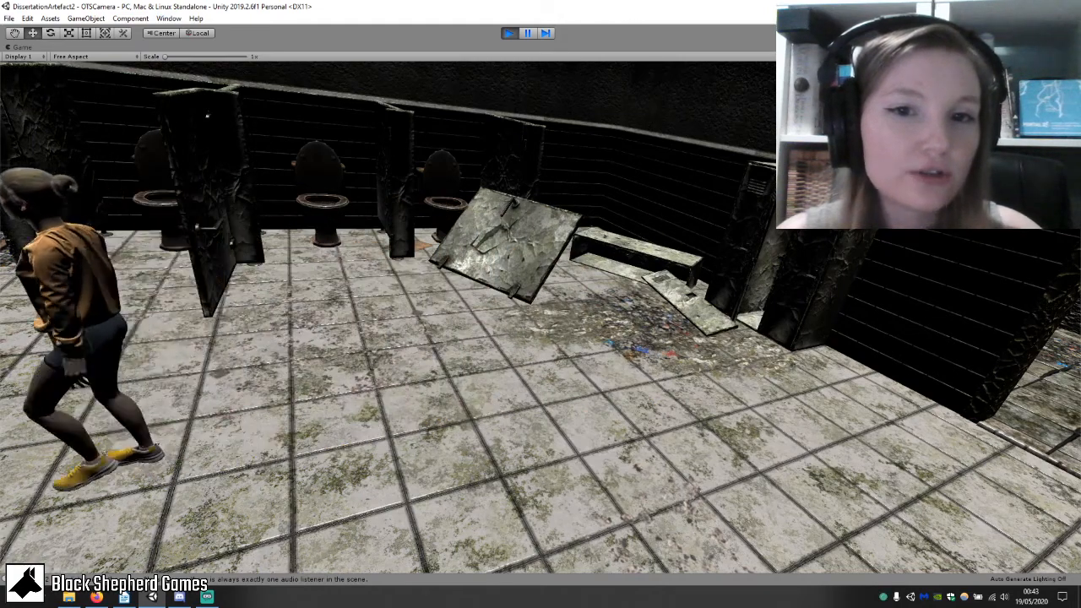
{"action": "key", "text": "d"}
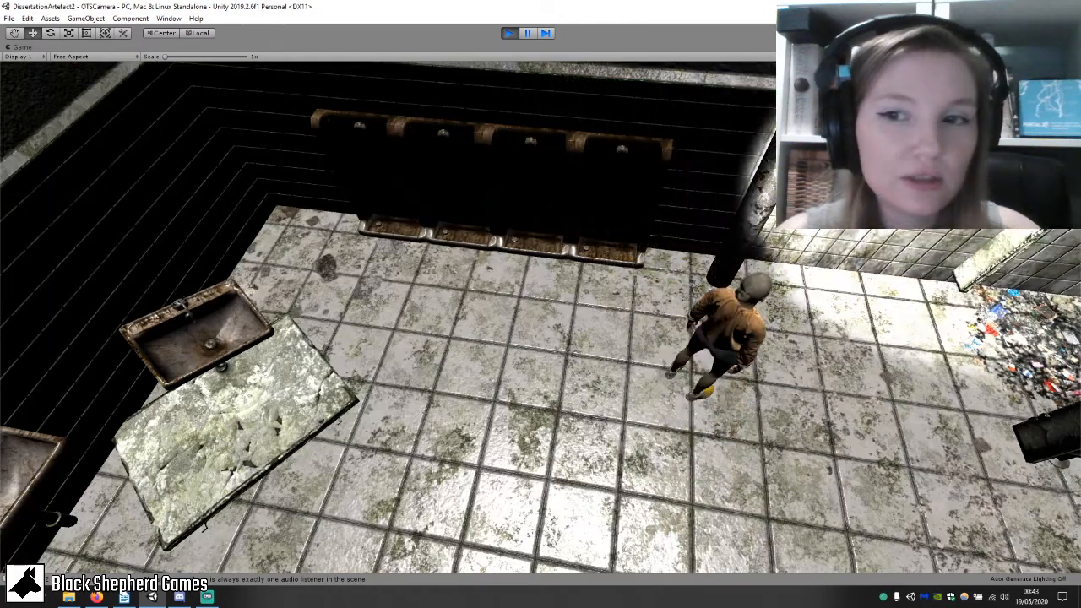
Walk the character into the litter-strewn toilet stall, light up the rusty toilet, and return to the urinal area.
{"action": "key", "text": "d"}
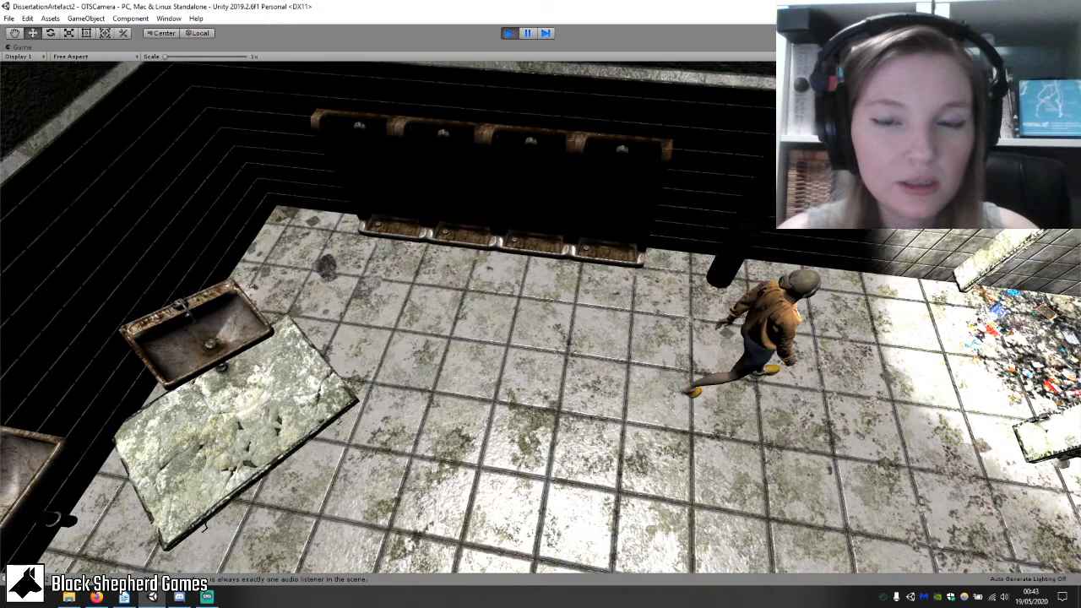
{"action": "key", "text": "d"}
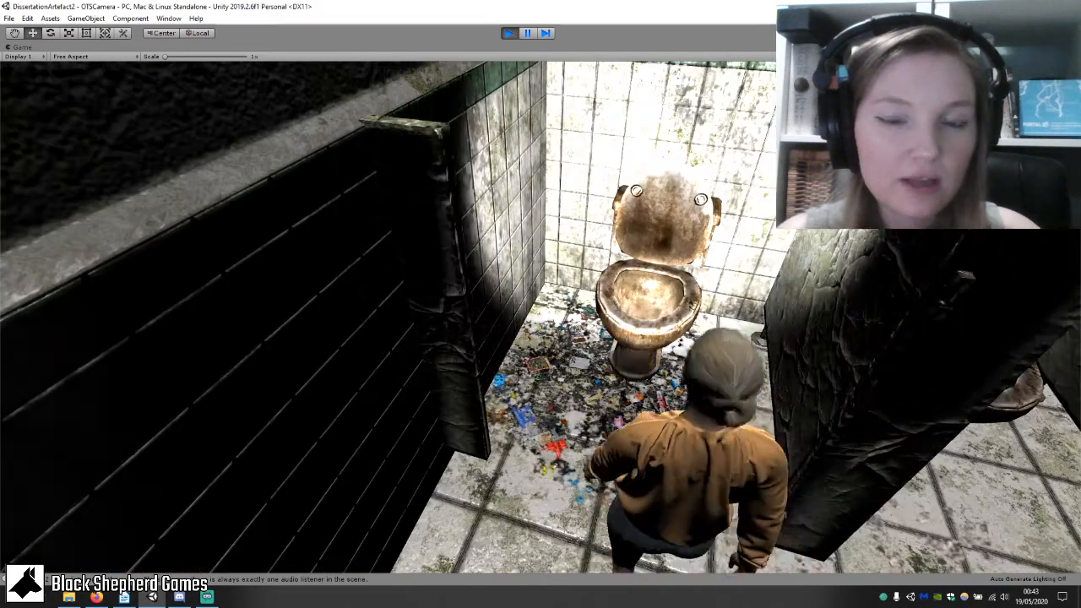
{"action": "key", "text": "s"}
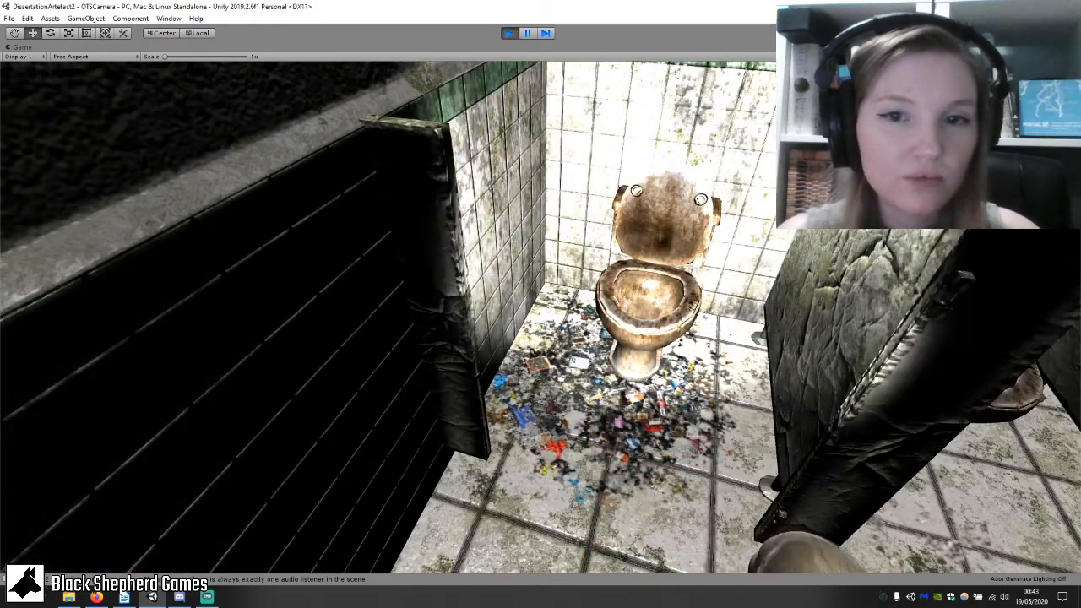
{"action": "key", "text": "w"}
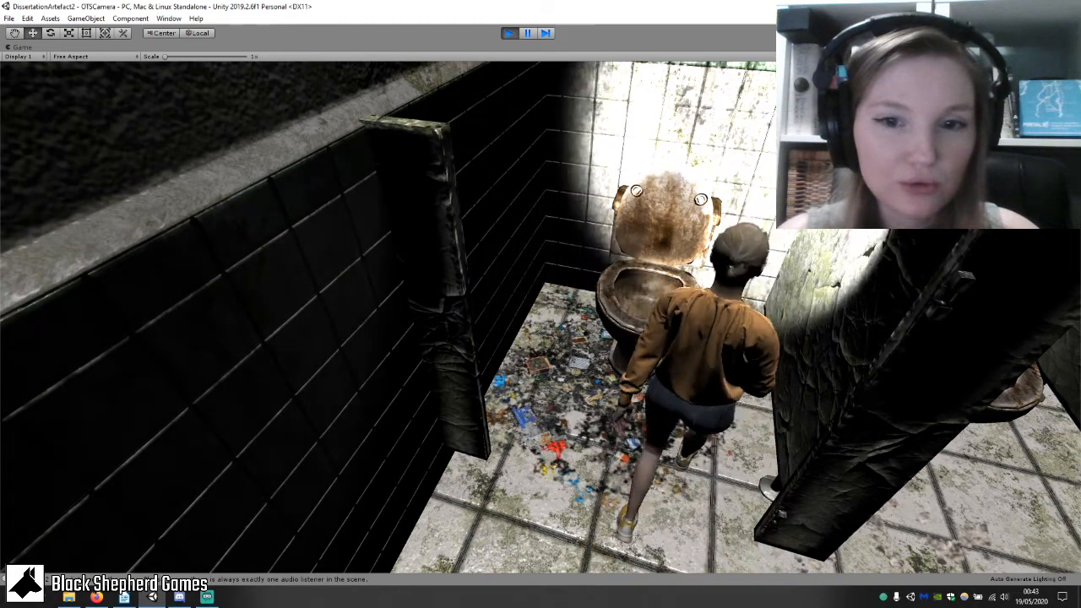
{"action": "key", "text": "s"}
{"action": "key", "text": "s"}
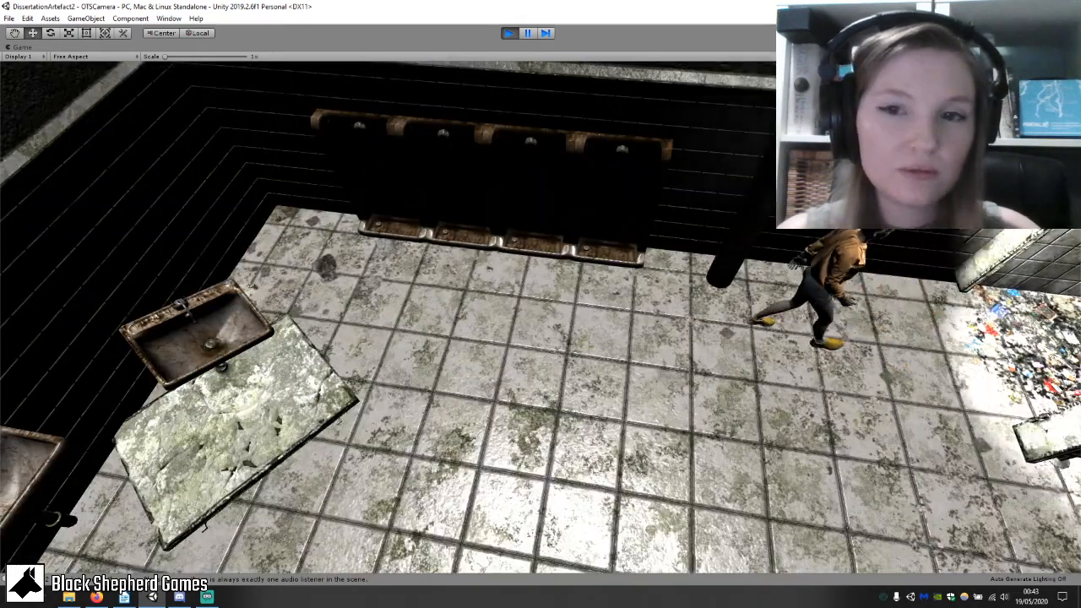
Run the character past the washroom sinks and out into the long corridor with the globe lamps.
{"action": "key", "text": "w"}
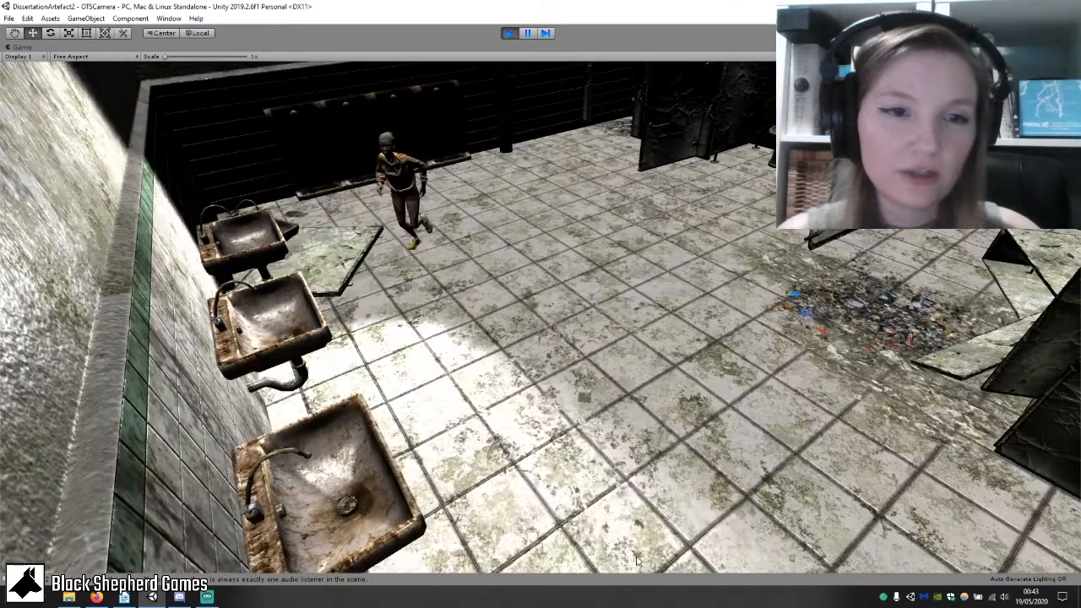
{"action": "key", "text": "w"}
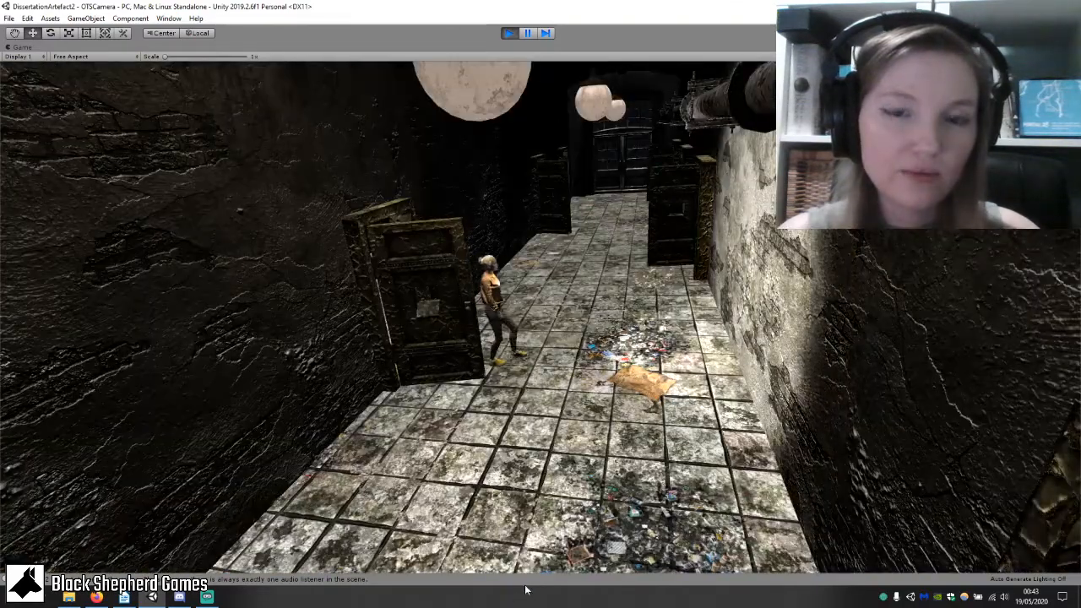
{"action": "key", "text": "w"}
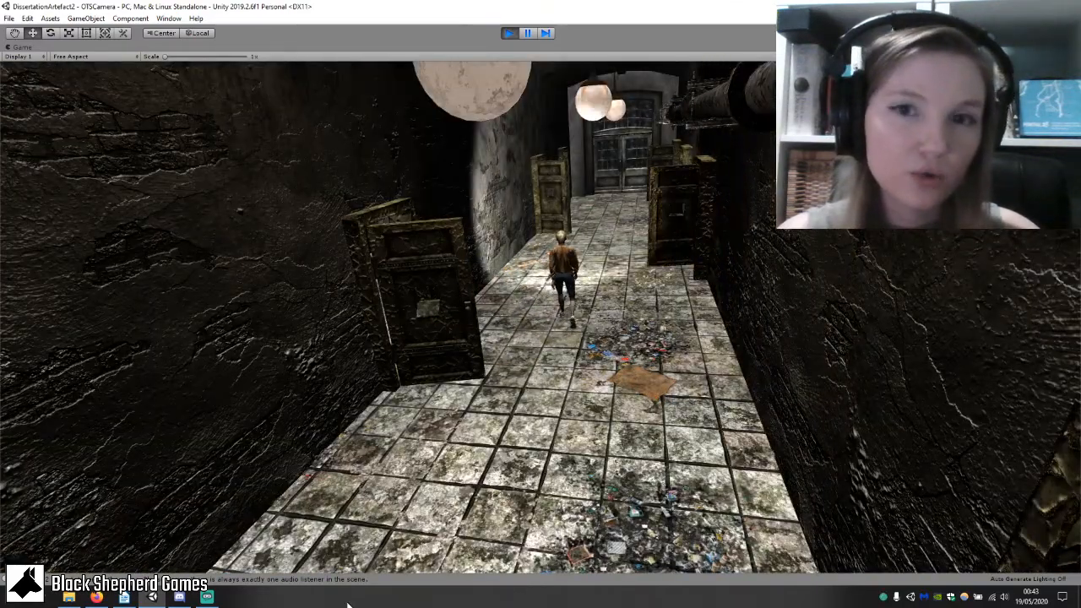
Take the character through the doorway across the corridor into the bedroom with the metal bed, then back out to the corridor.
{"action": "key", "text": "w"}
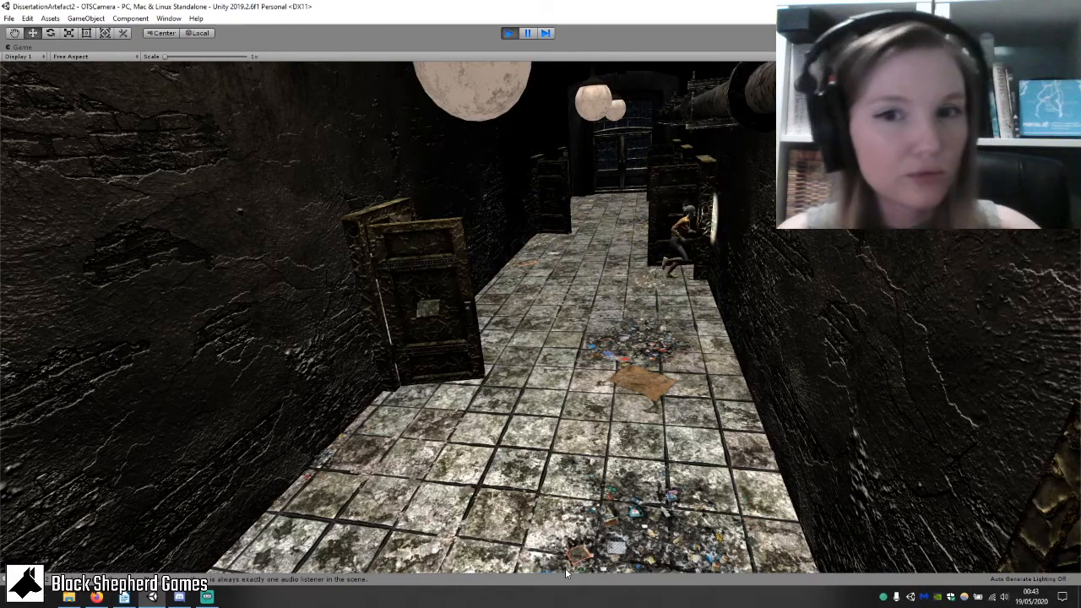
{"action": "key", "text": "w"}
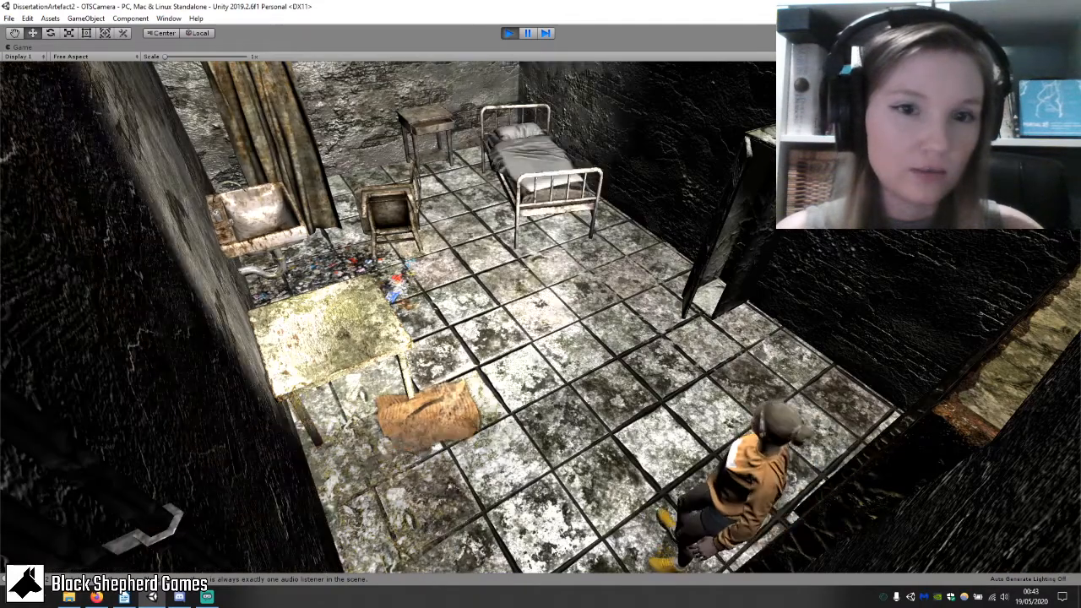
{"action": "key", "text": "w"}
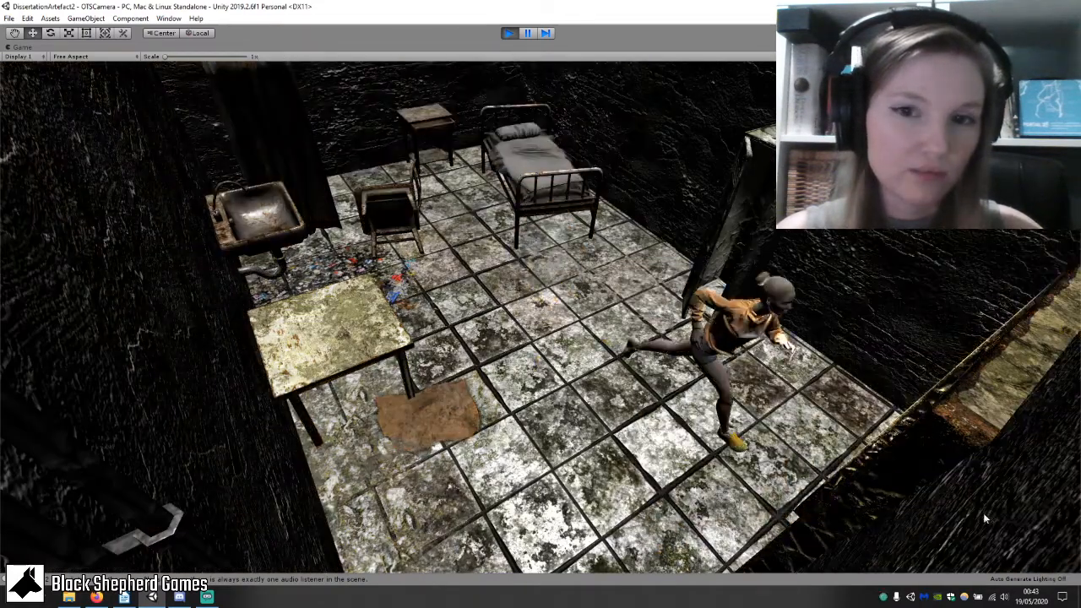
{"action": "key", "text": "w"}
{"action": "key", "text": "w"}
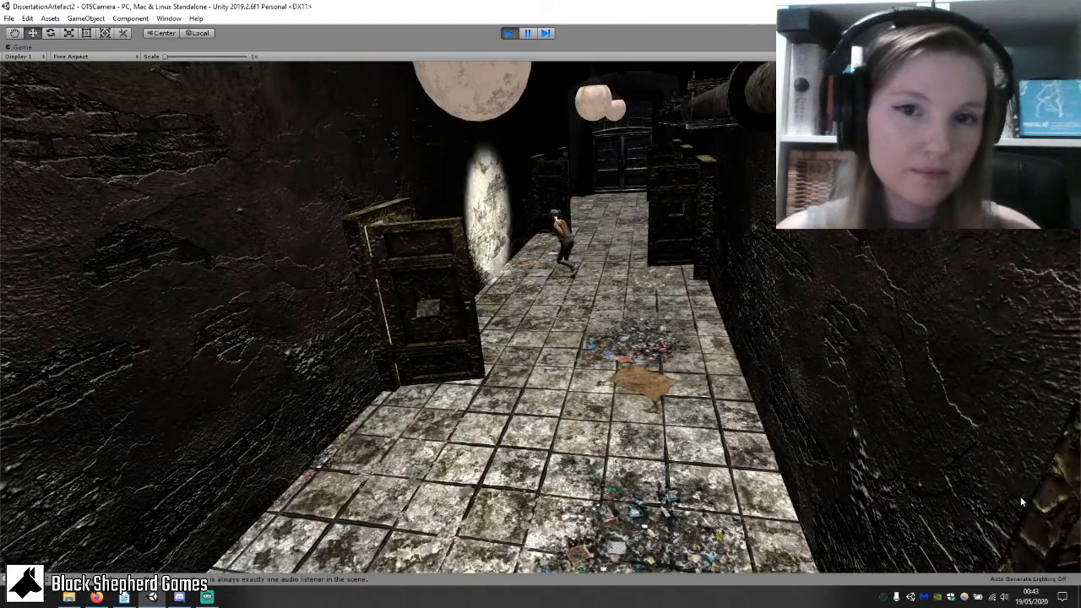
Run the character further down the corridor and through the doorway into the padded cell.
{"action": "key", "text": "w"}
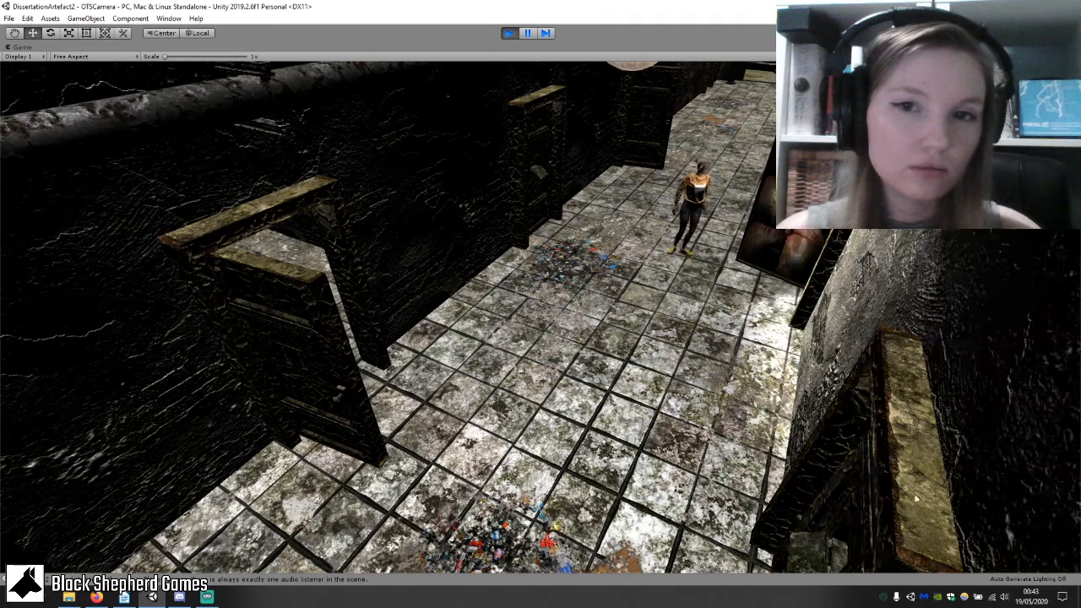
{"action": "key", "text": "w"}
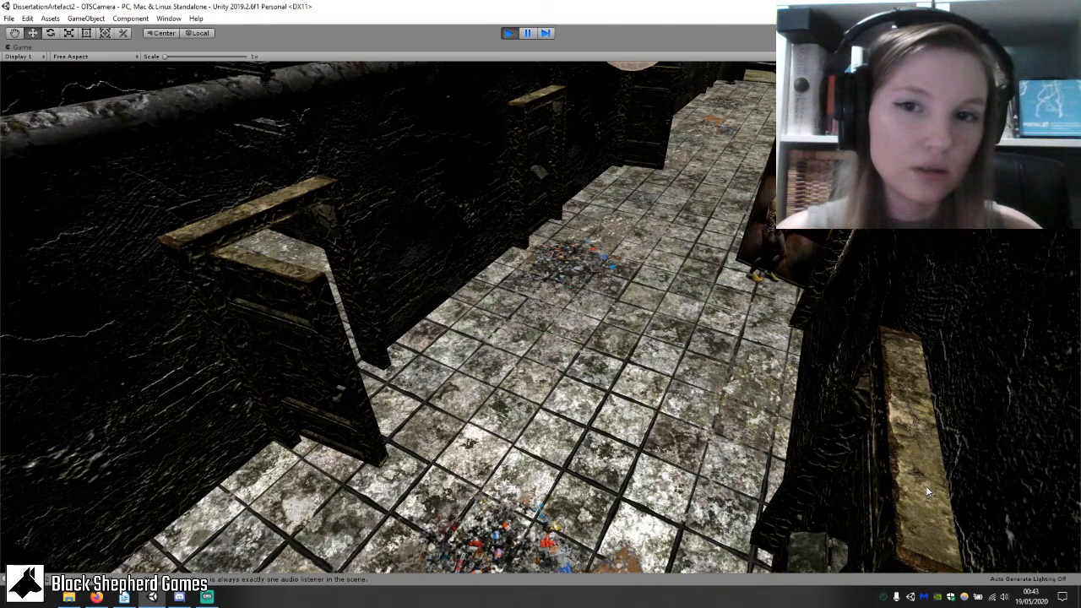
{"action": "key", "text": "w"}
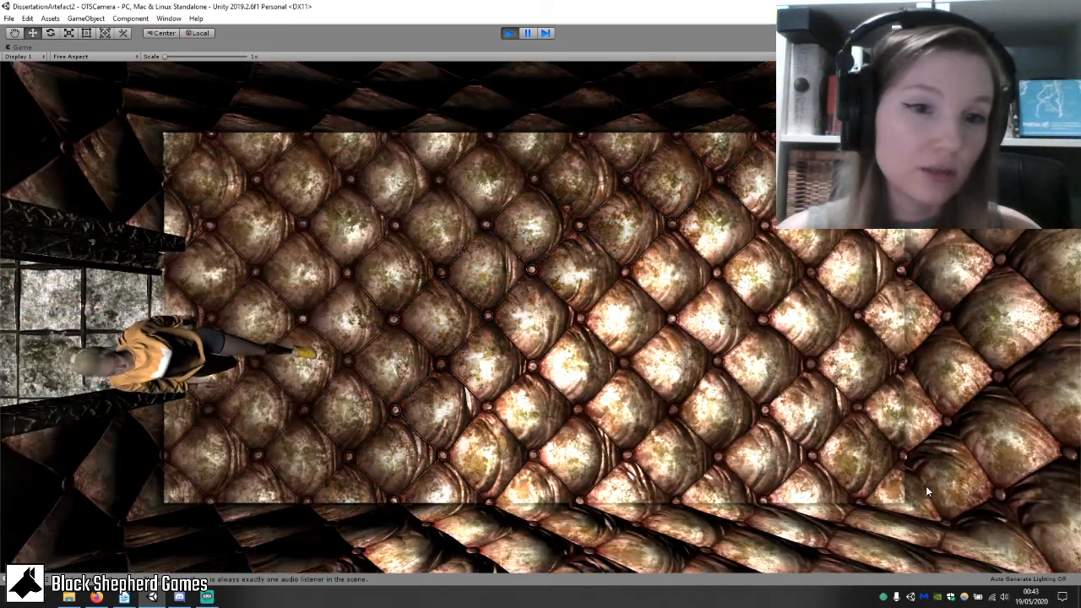
Loop the character around the padded cell, lighting its quilted walls, and return to the corridor.
{"action": "key", "text": "w"}
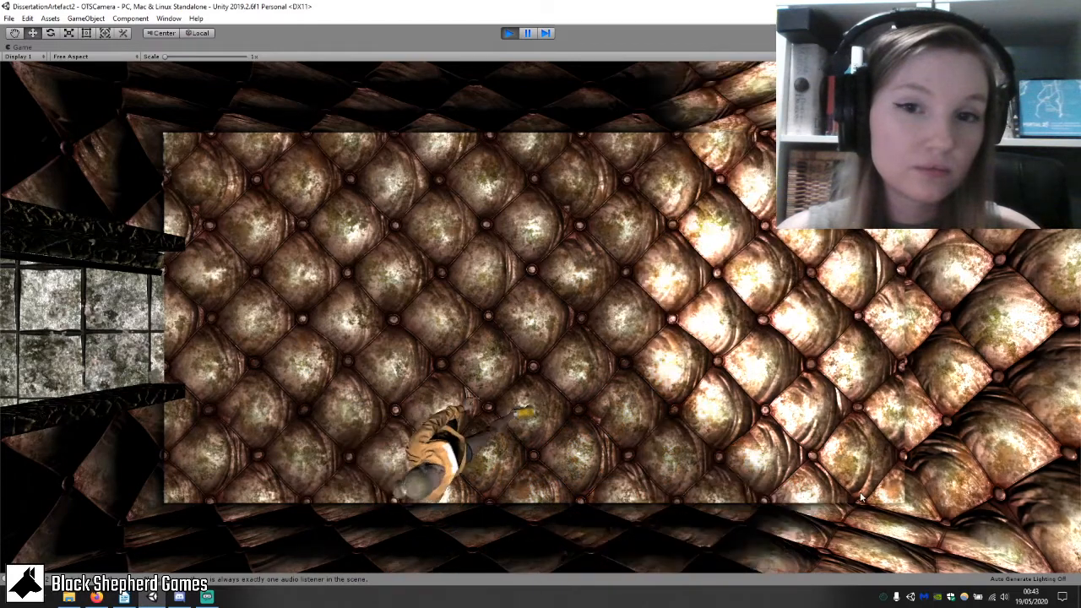
{"action": "key", "text": "w"}
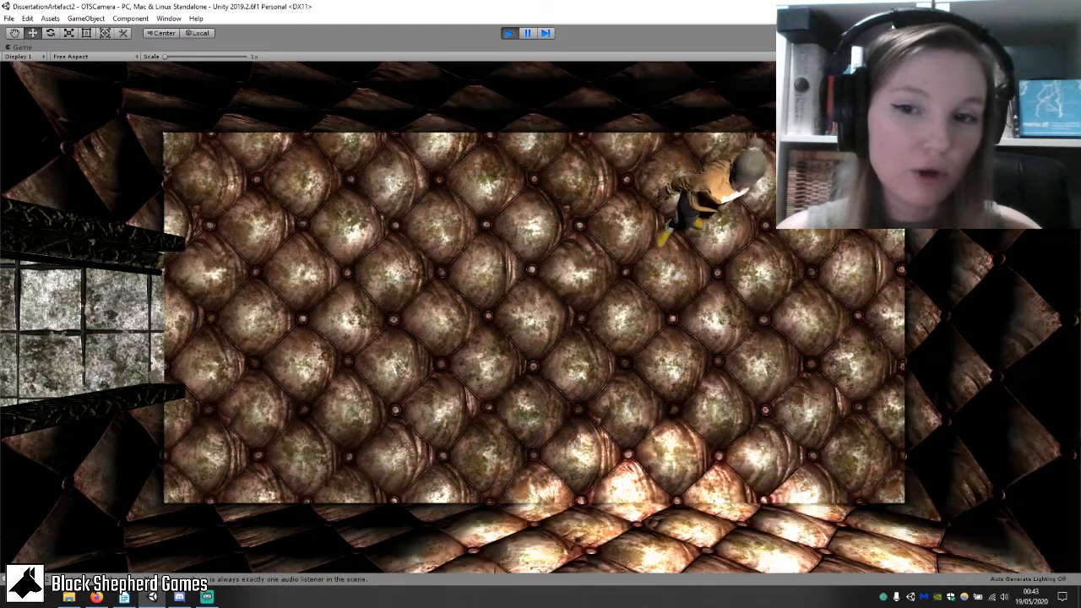
{"action": "key", "text": "w"}
{"action": "key", "text": "w"}
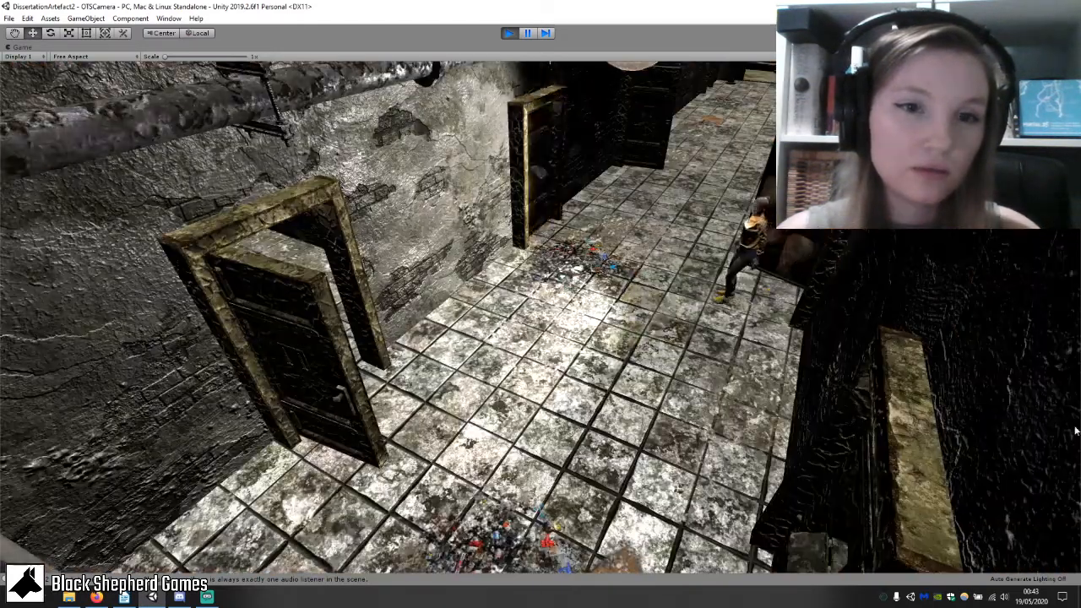
Explore the room with the overturned chair, sink and toilet, and bring the character back into the corridor.
{"action": "key", "text": "w"}
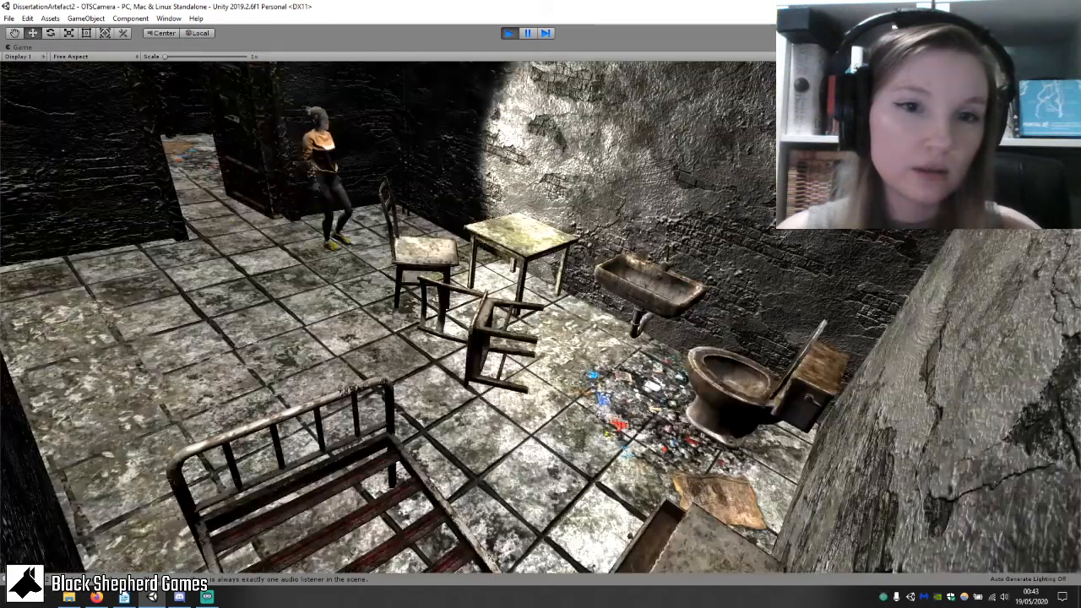
{"action": "key", "text": "d"}
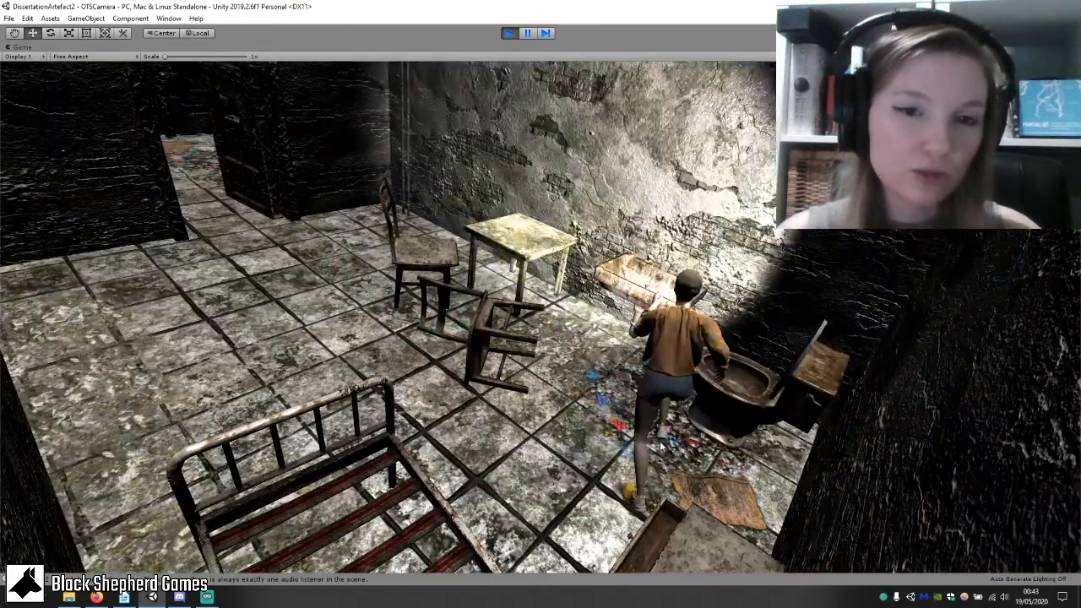
{"action": "key", "text": "a"}
{"action": "key", "text": "w"}
{"action": "key", "text": "w"}
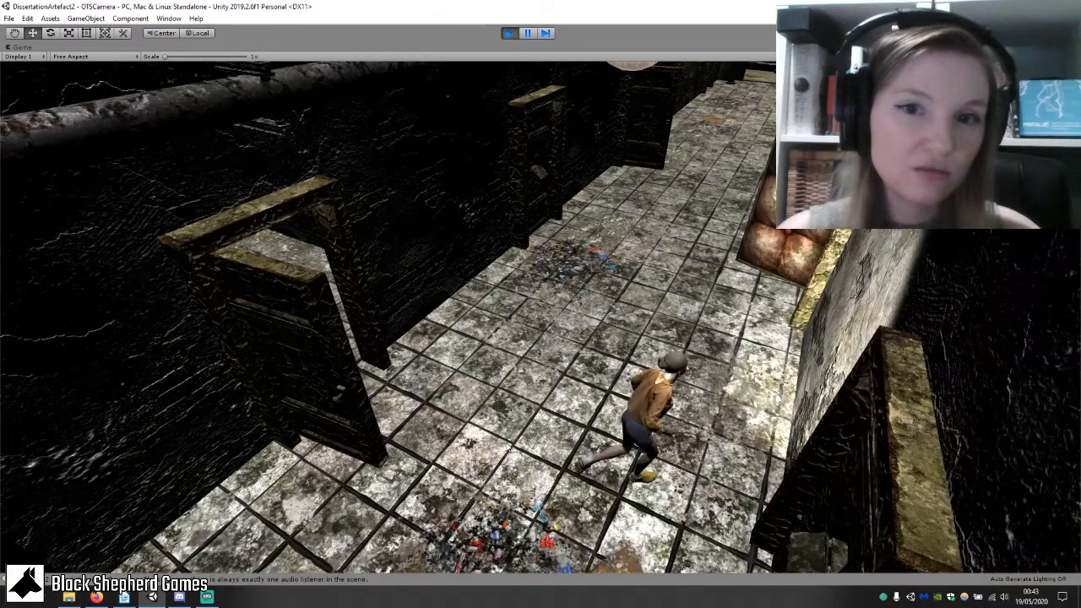
Run the character to the glazed double doors at the corridor's end and back up toward the padded cell.
{"action": "key", "text": "w"}
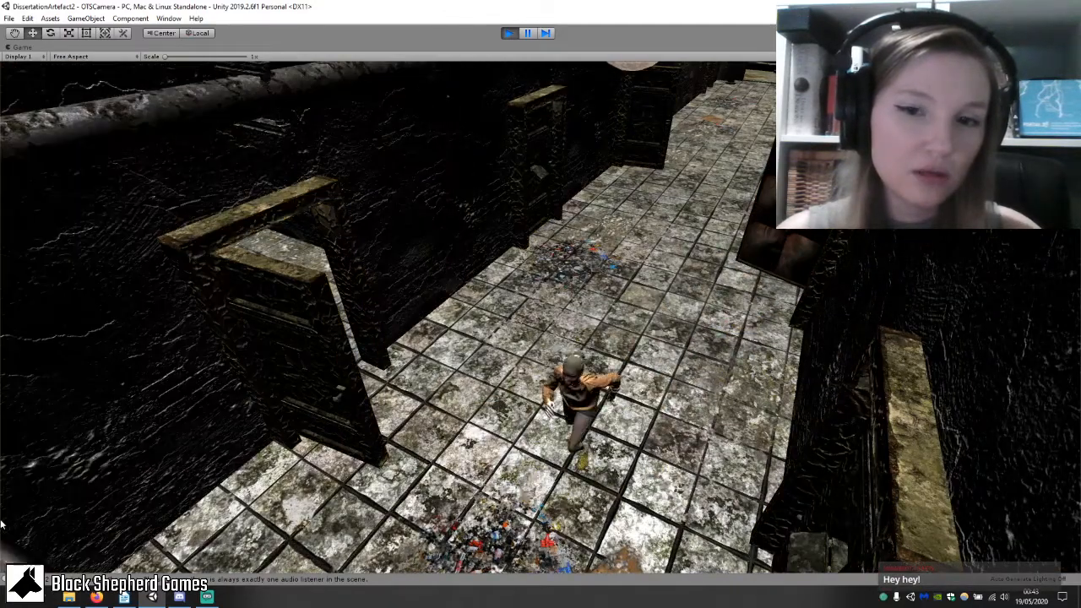
{"action": "key", "text": "s"}
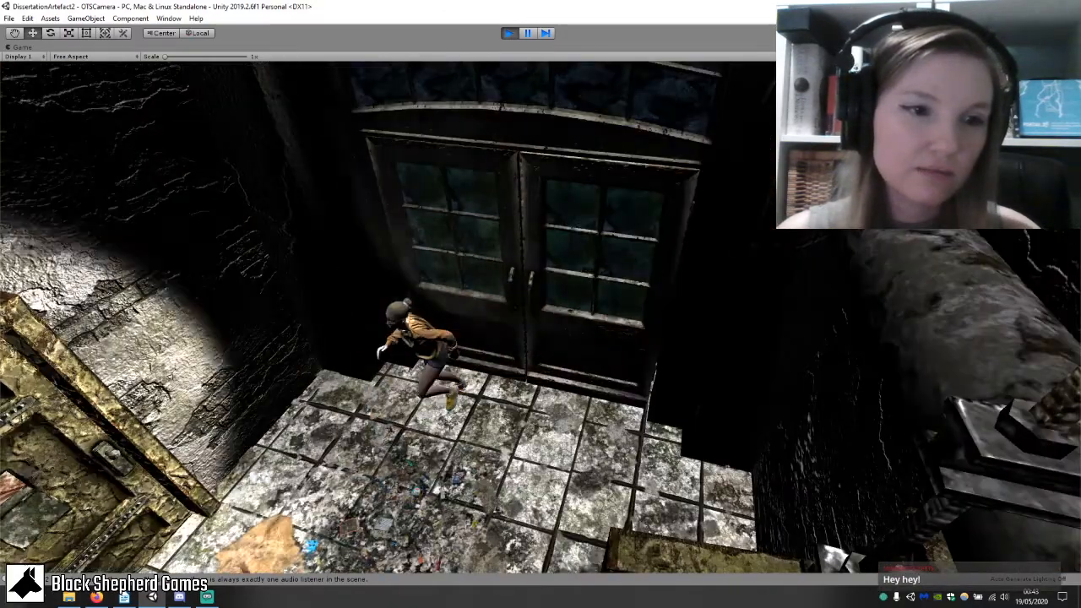
{"action": "key", "text": "d"}
{"action": "key", "text": "w"}
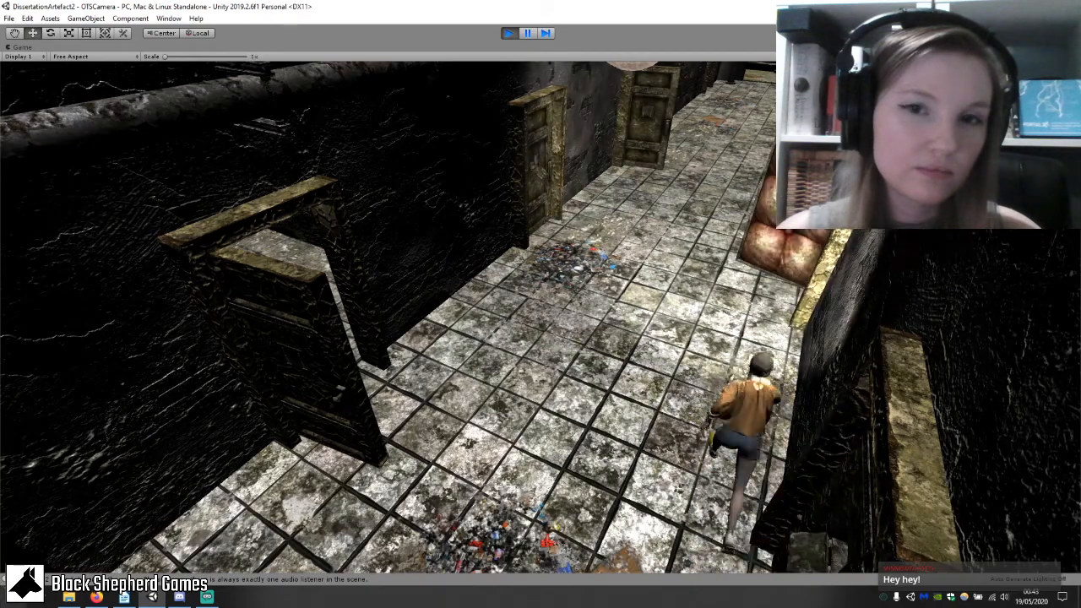
Run the character along the tiled corridor to the arched entrance by the staircase and stop play mode.
{"action": "key", "text": "w"}
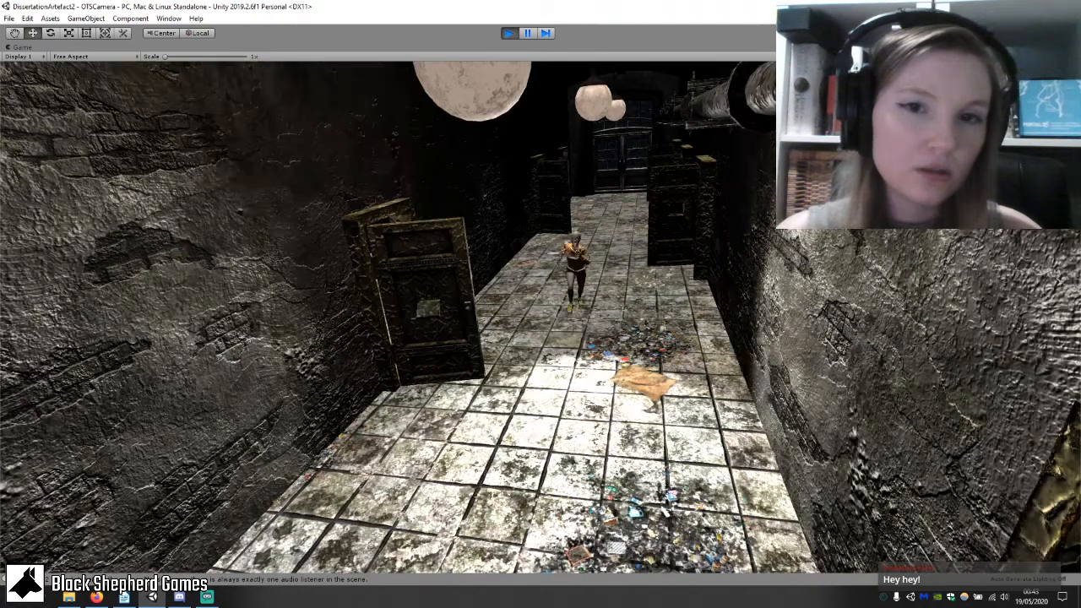
{"action": "key", "text": "w"}
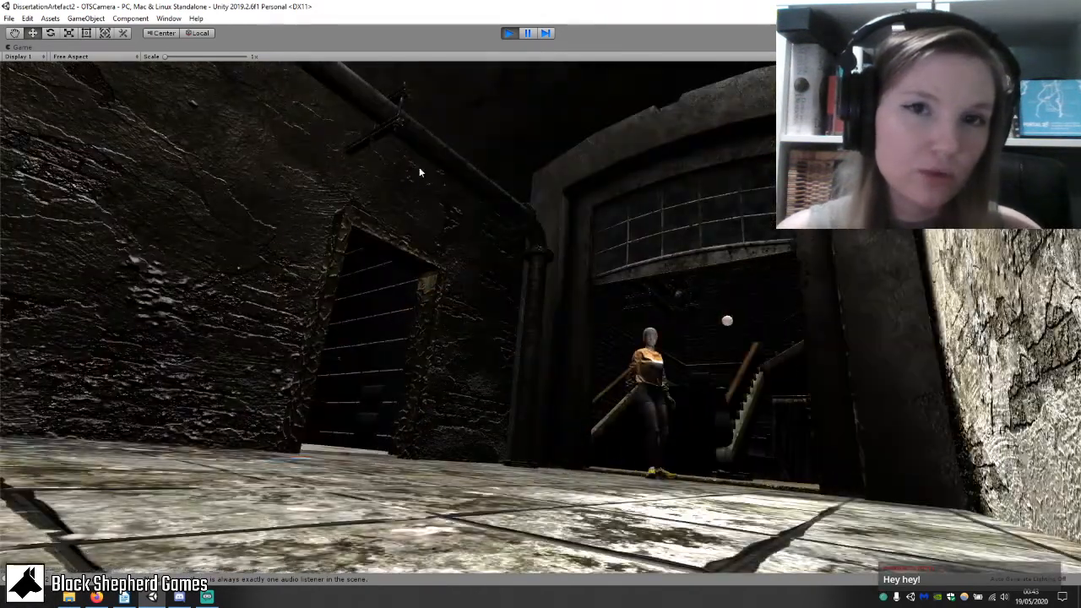
{"action": "left_click", "coordinate": [510, 35]}
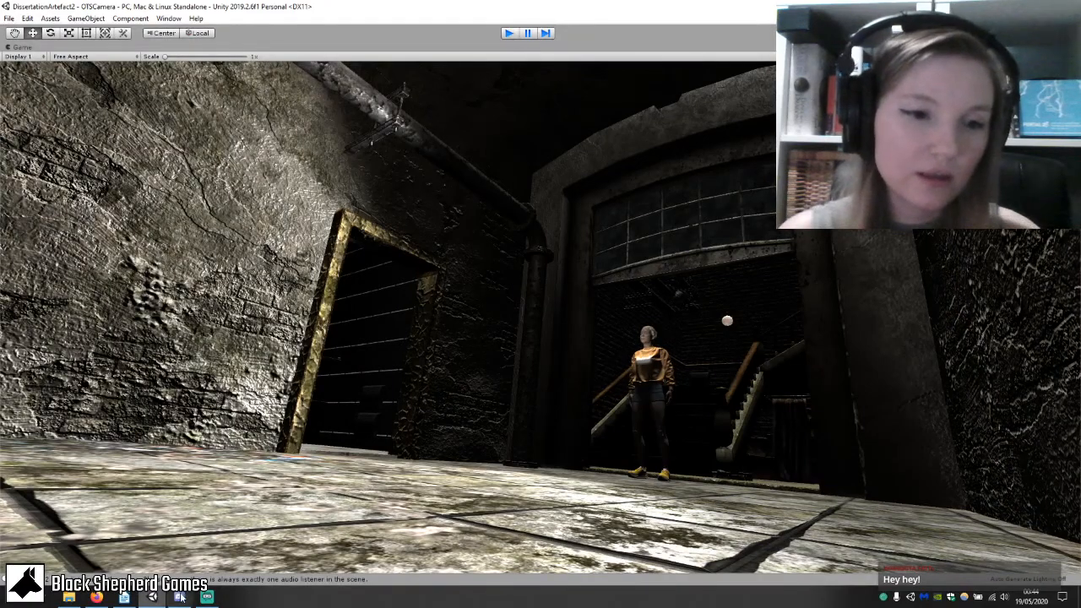
Read the stream chat in Streamlabs OBS and return to the Unity editor.
{"action": "left_click", "coordinate": [207, 597]}
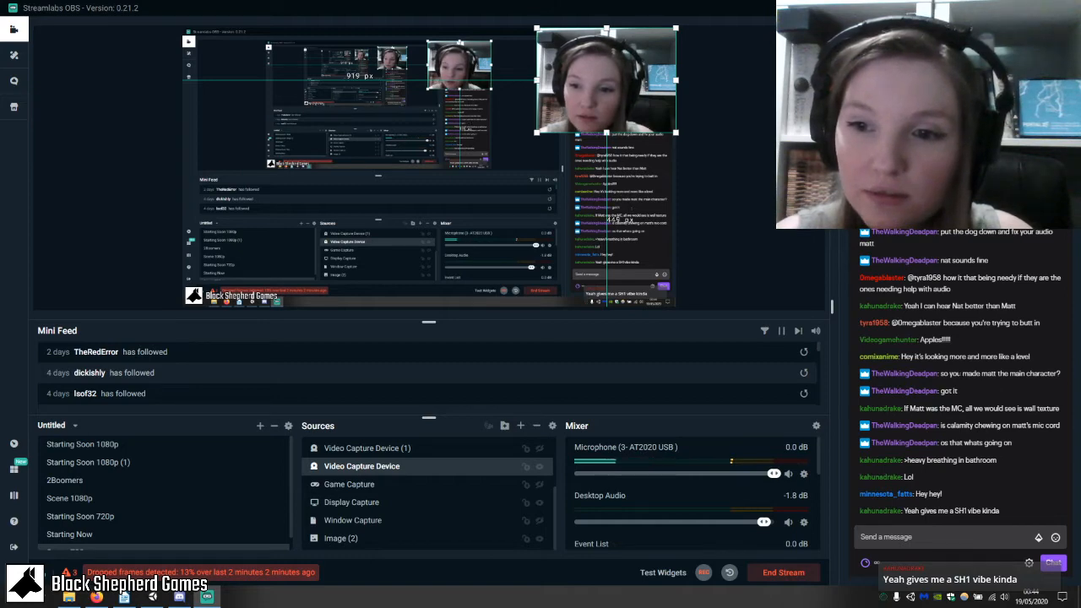
{"action": "left_click", "coordinate": [999, 393]}
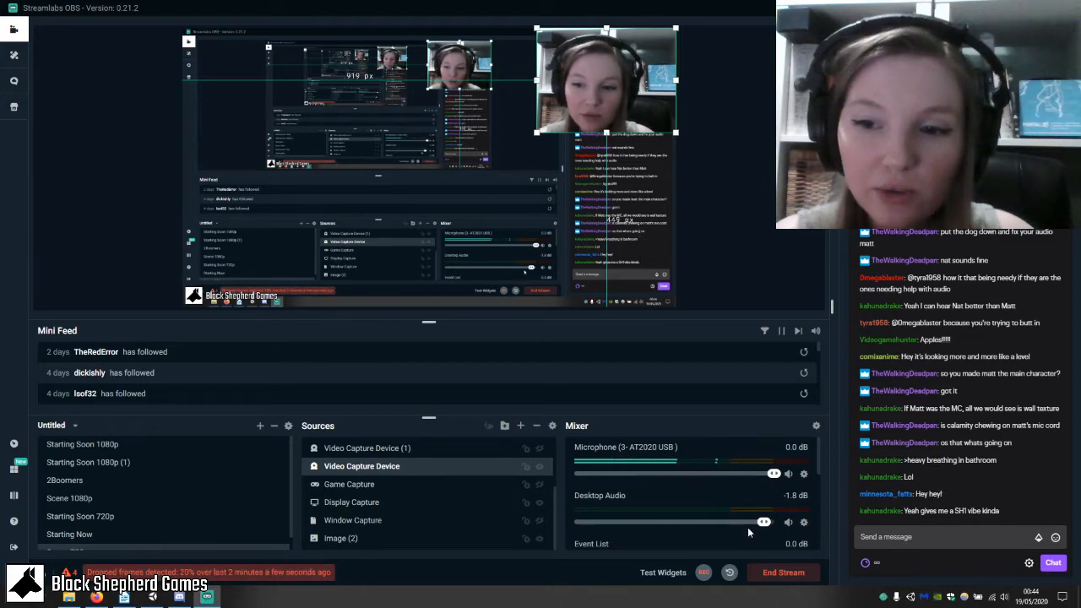
{"action": "left_click", "coordinate": [209, 593]}
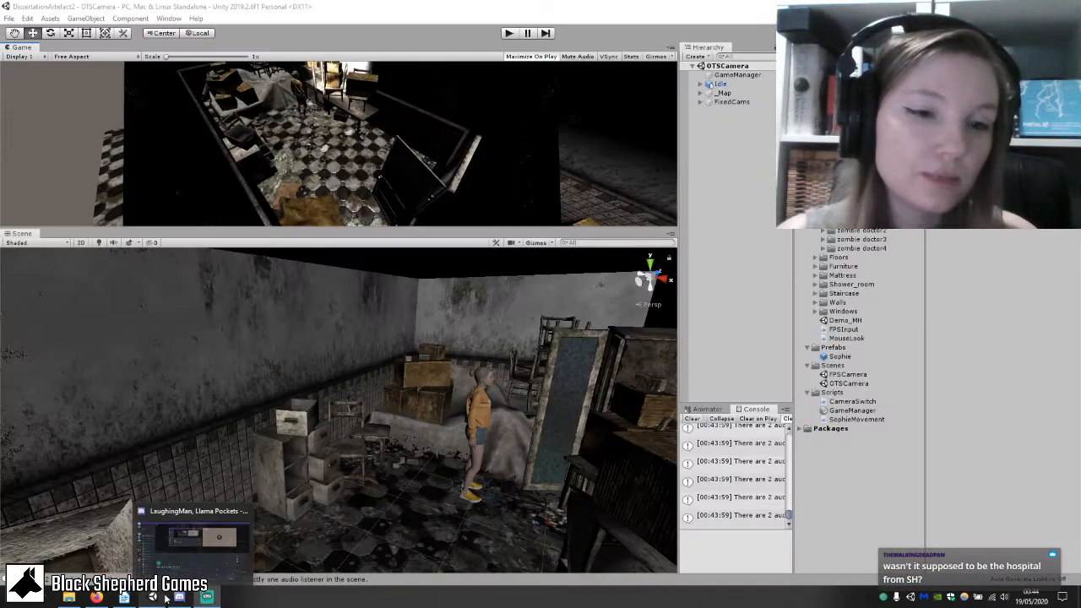
Open the SophieMovement script attached to the character for editing in Visual Studio.
{"action": "scroll", "coordinate": [614, 416], "scroll_direction": "down", "scroll_amount": 5}
{"action": "right_click_drag", "start_coordinate": [317, 443], "coordinate": [364, 443]}
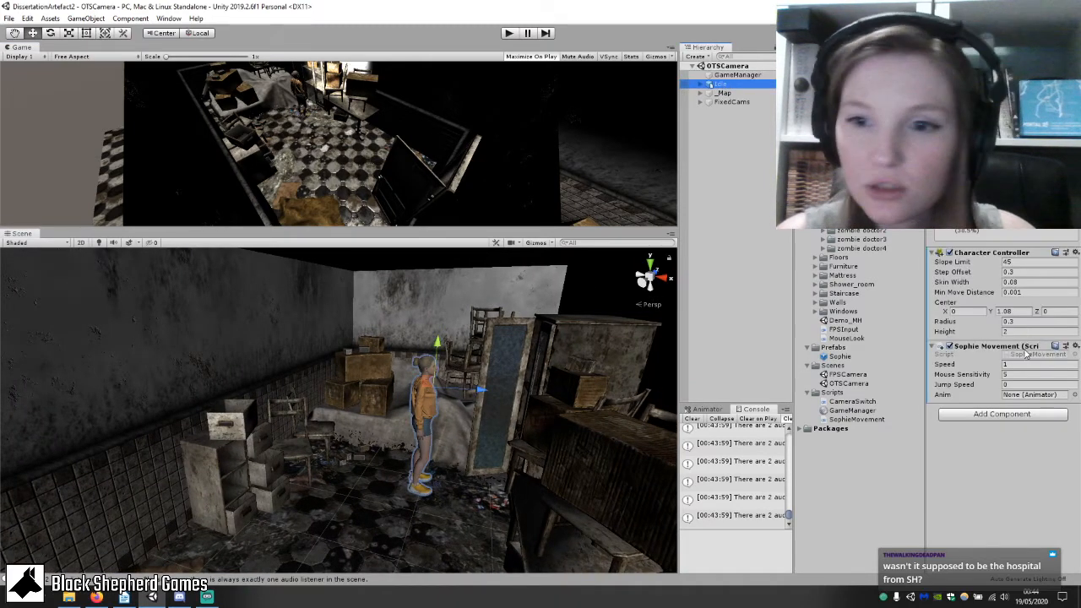
{"action": "double_click", "coordinate": [1019, 356]}
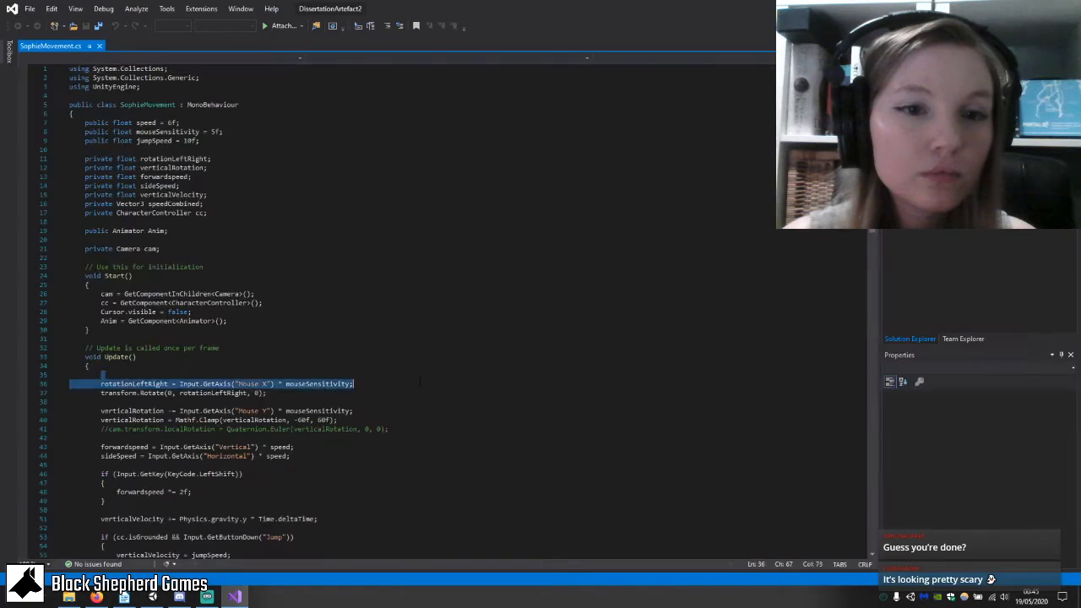
Set the speed in the LeftShift key-down block to 2, save the script and switch back to Unity.
{"action": "scroll", "coordinate": [488, 395], "scroll_direction": "down", "scroll_amount": 17}
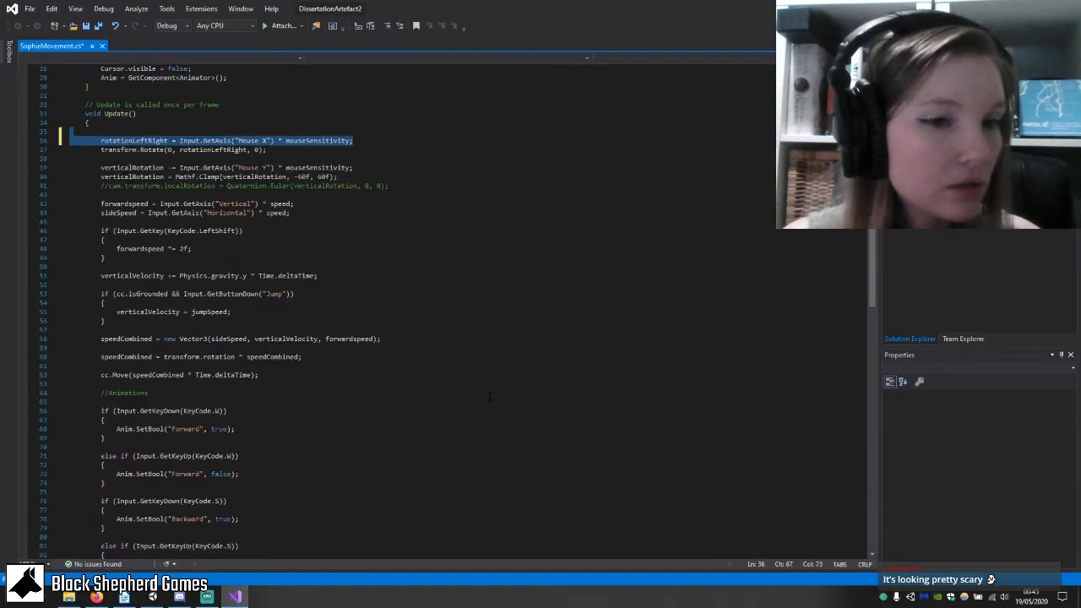
{"action": "scroll", "coordinate": [488, 395], "scroll_direction": "down", "scroll_amount": 7}
{"action": "scroll", "coordinate": [487, 396], "scroll_direction": "up", "scroll_amount": 3}
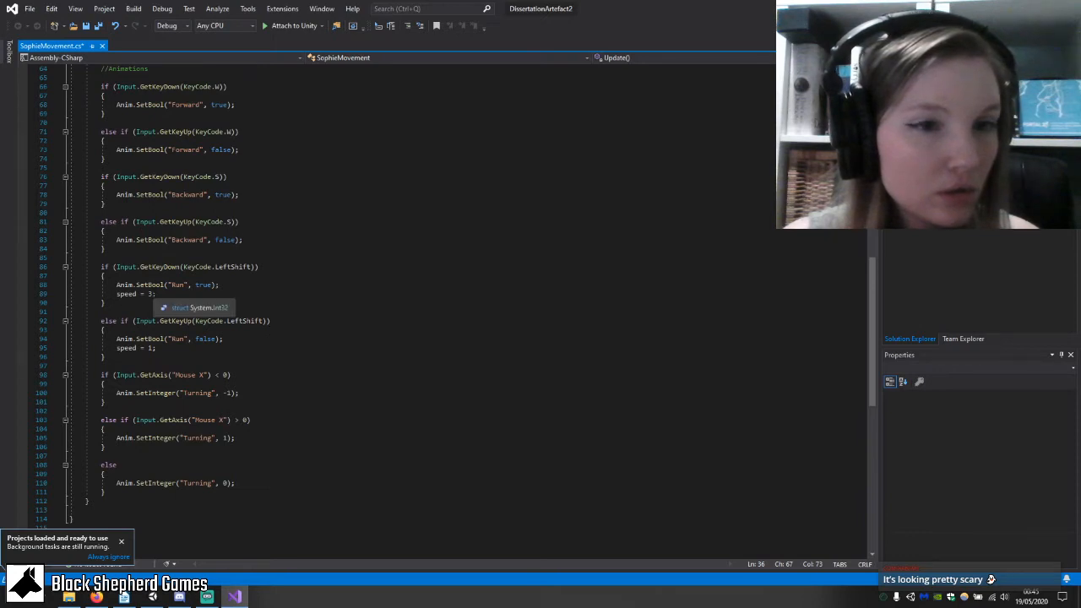
{"action": "left_click", "coordinate": [153, 295]}
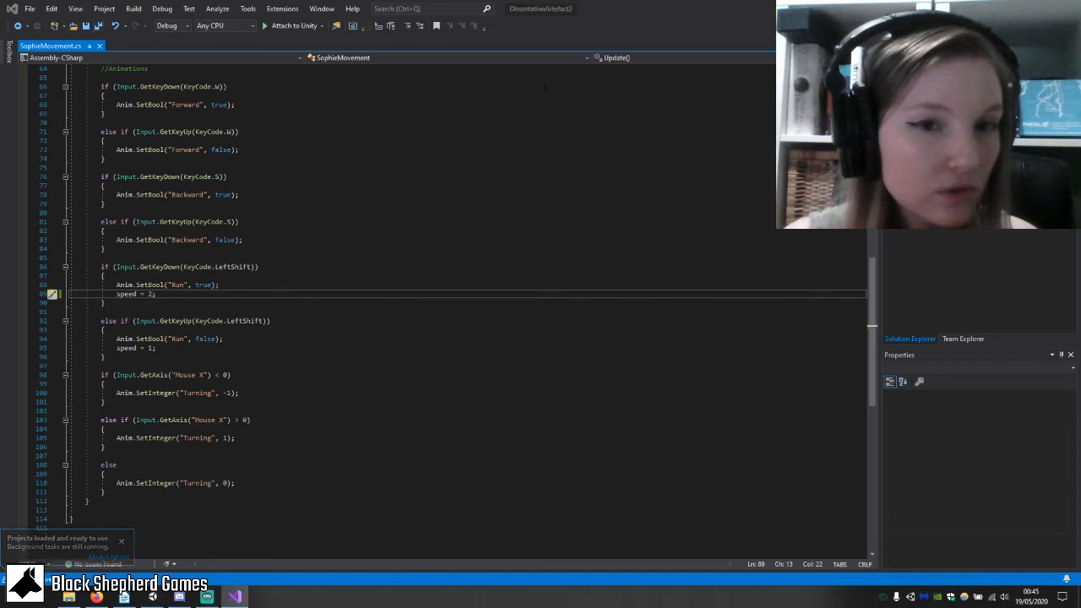
{"action": "key", "text": "alt+Tab"}
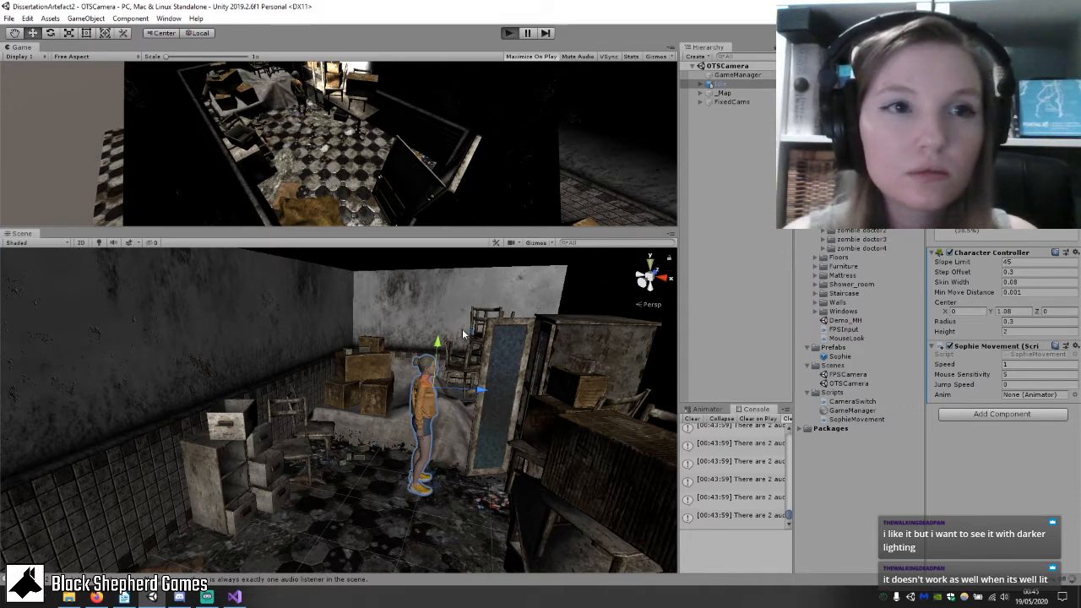
Start play mode and test the run speed by taking the character from the storage room through the bedroom into the checkered corridor.
{"action": "key", "text": "ctrl+p"}
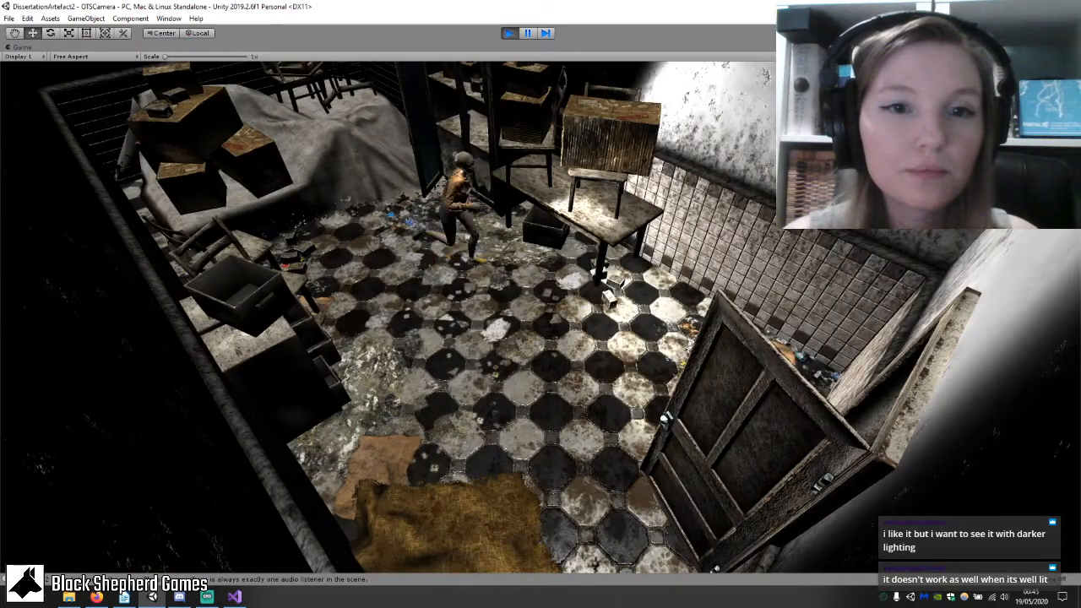
{"action": "key", "text": "w"}
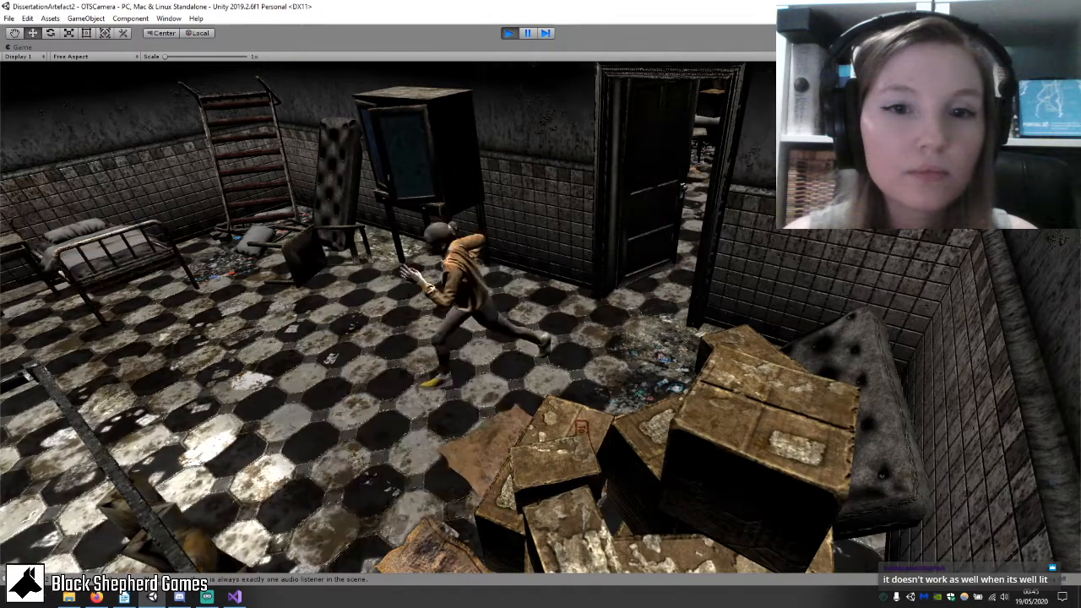
{"action": "key", "text": "w"}
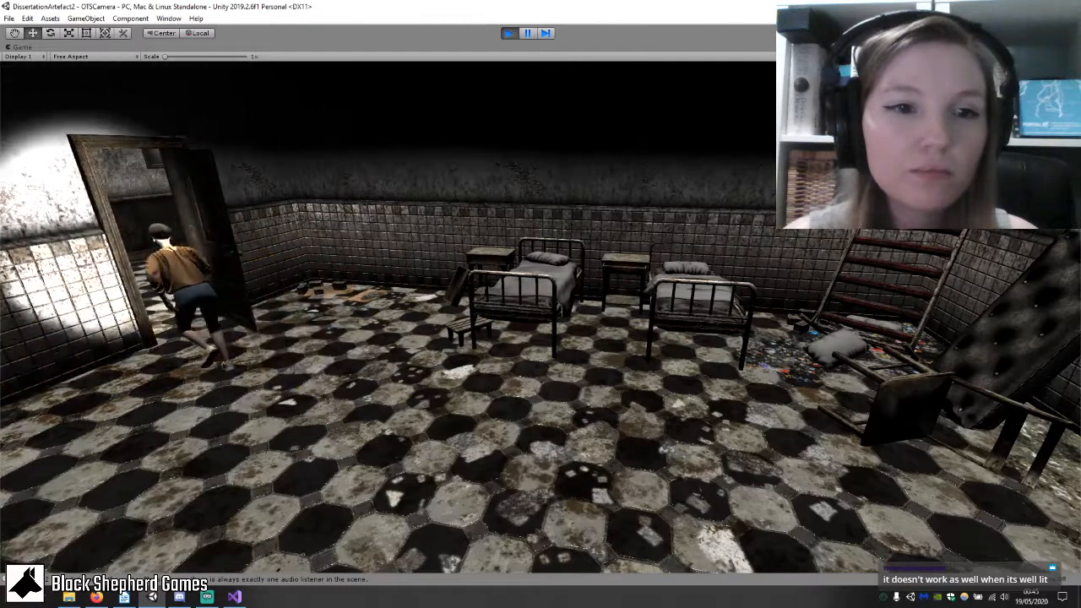
{"action": "key", "text": "w"}
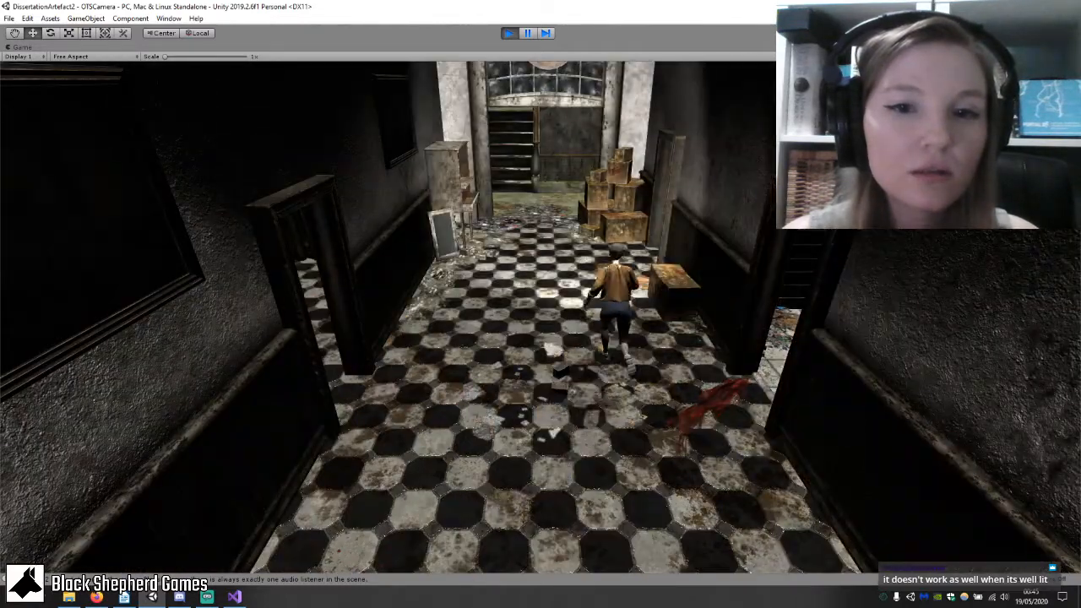
Turn the character around, run it down the checkered corridor past the broken chairs, and stop play mode.
{"action": "key", "text": "a"}
{"action": "key", "text": "s"}
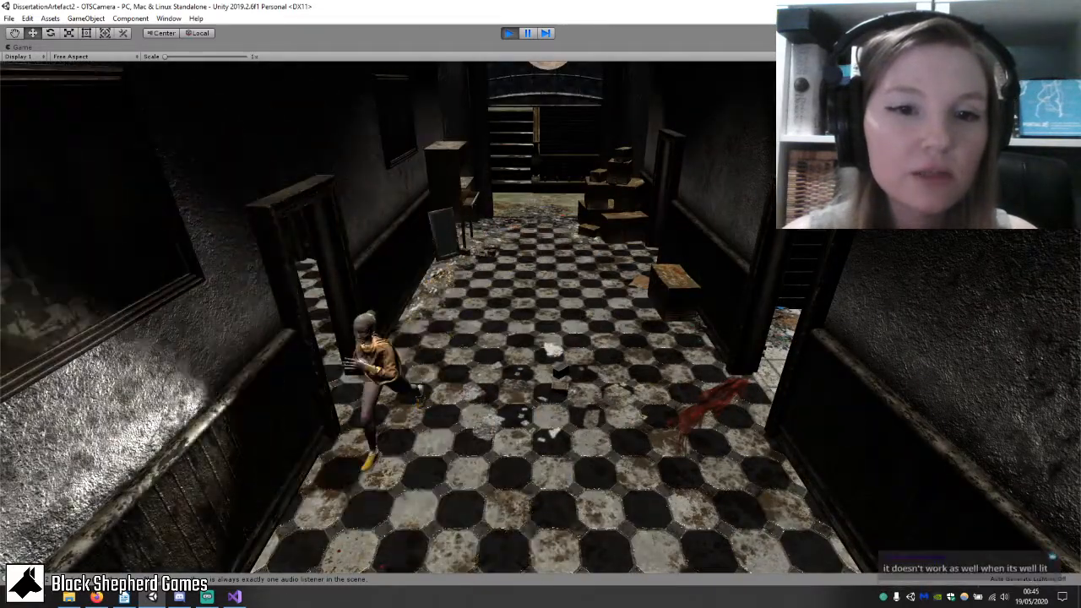
{"action": "key", "text": "s"}
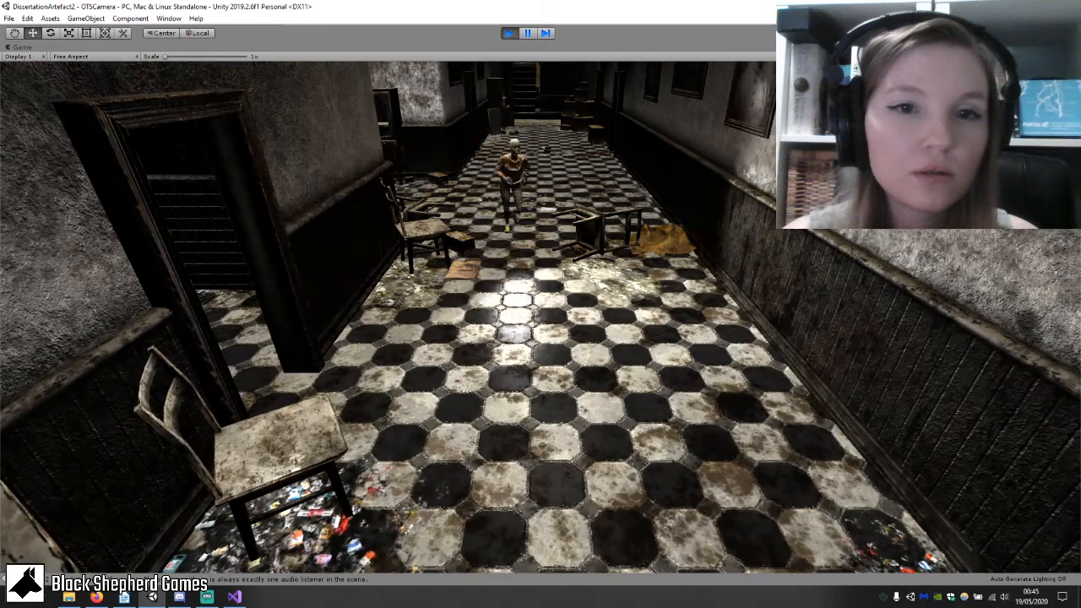
{"action": "key", "text": "s"}
{"action": "key", "text": "Escape"}
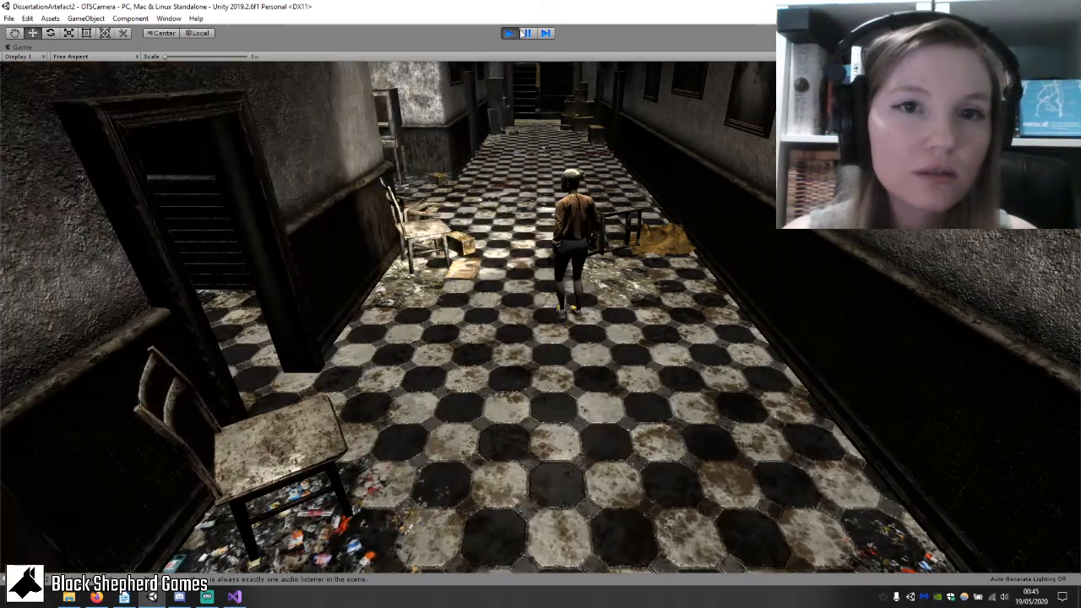
{"action": "left_click", "coordinate": [512, 33]}
Switch to Streamlabs OBS and read the viewers' recent chat messages about the lighting, the hospital setting and the workload.
{"action": "left_click", "coordinate": [207, 598]}
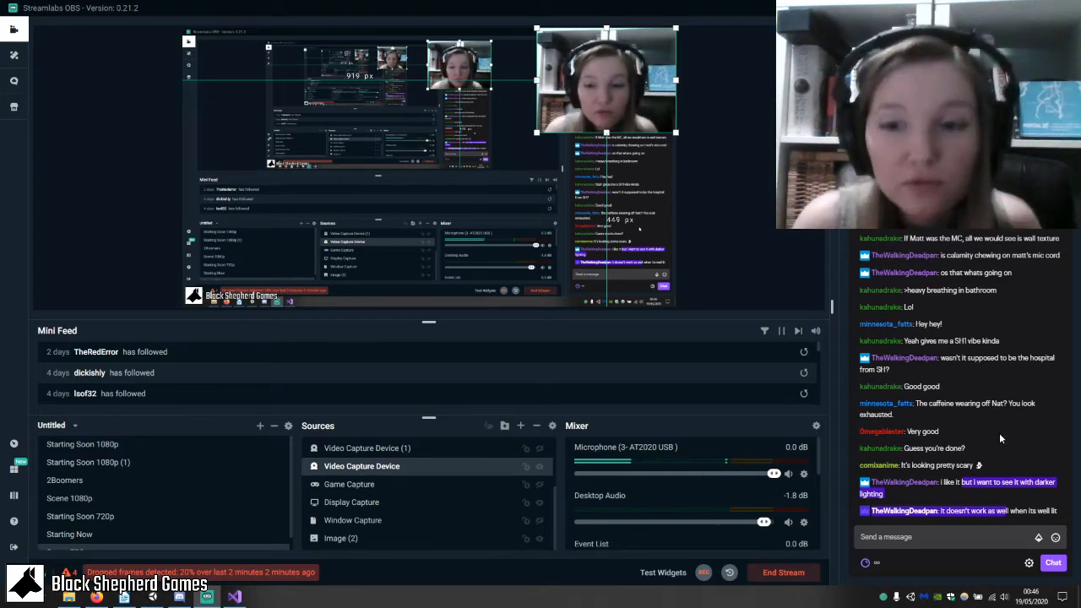
{"action": "left_click", "coordinate": [1001, 413]}
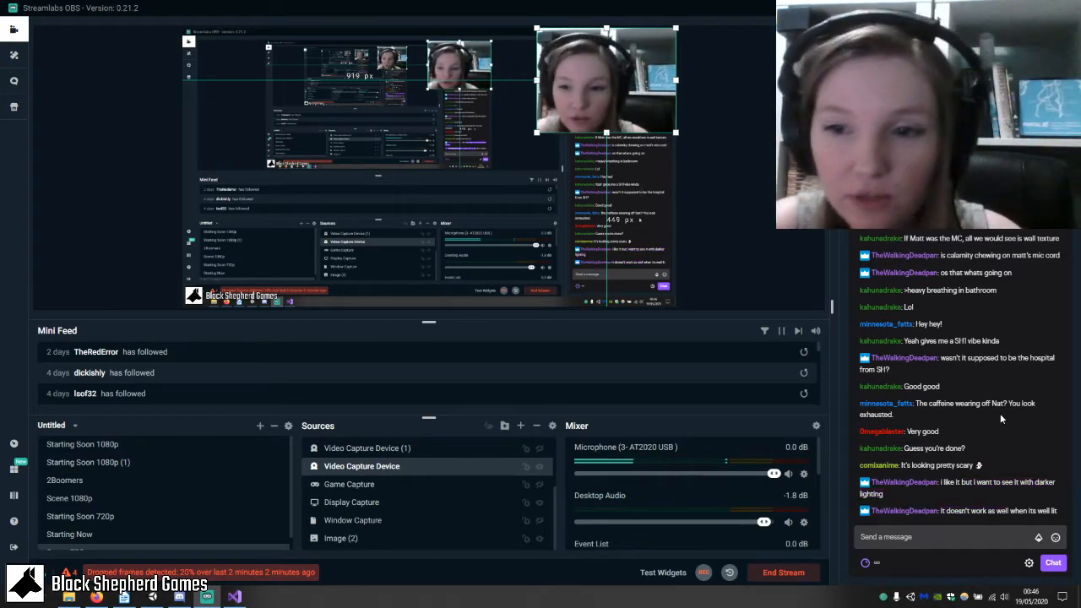
{"action": "left_click_drag", "start_coordinate": [991, 404], "coordinate": [1043, 412]}
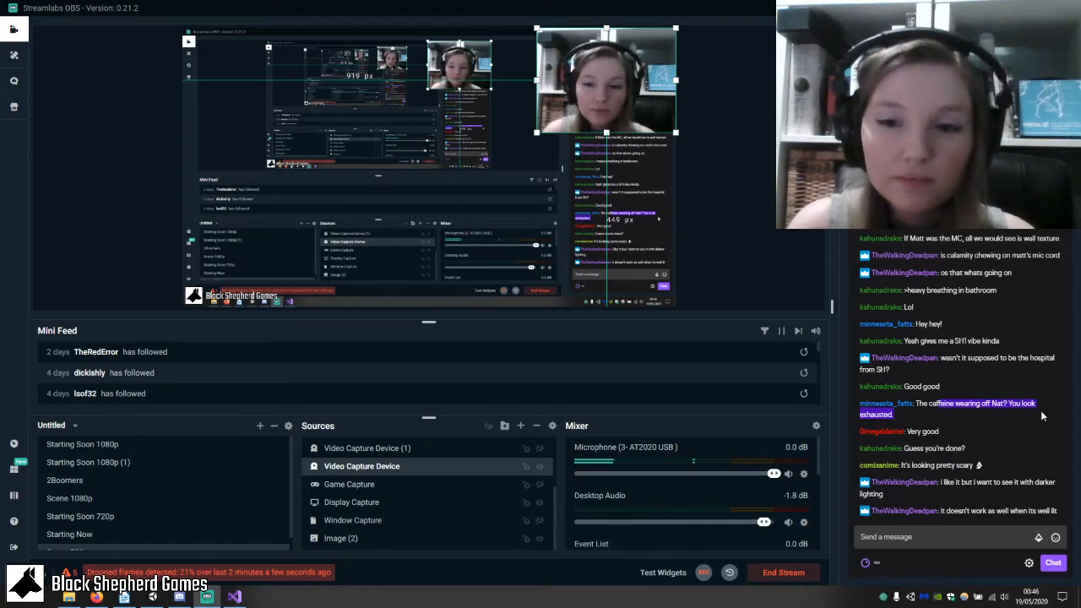
{"action": "left_click", "coordinate": [1011, 440]}
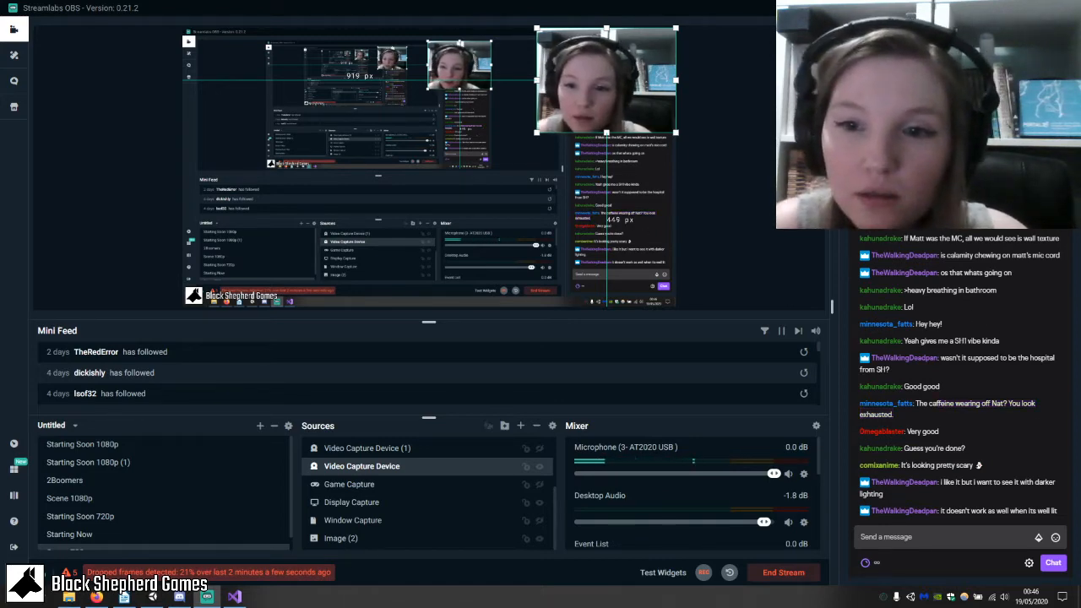
{"action": "left_click_drag", "start_coordinate": [983, 359], "coordinate": [1002, 374]}
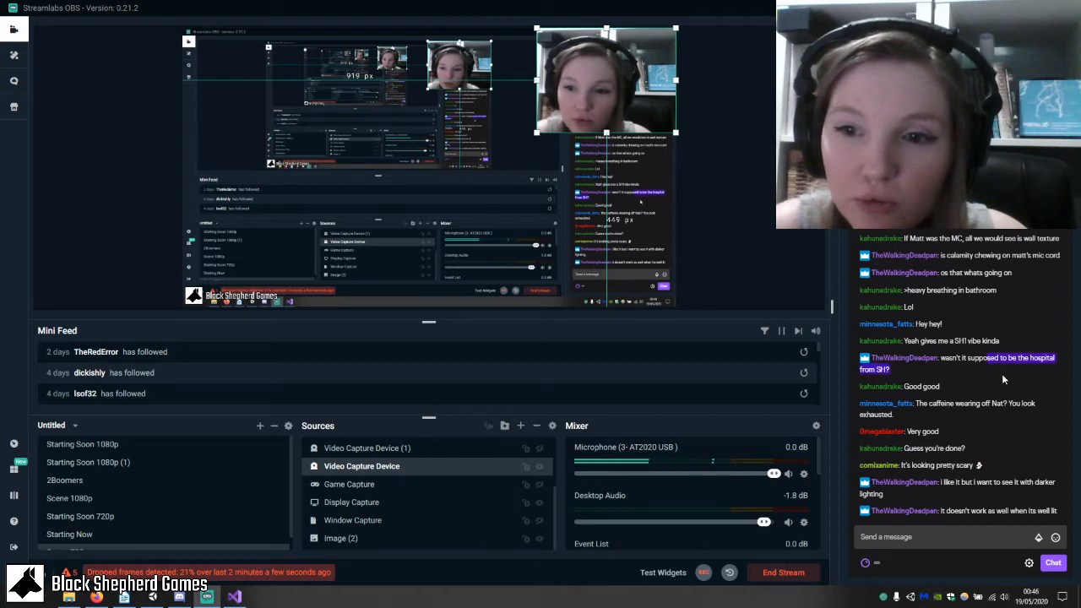
{"action": "left_click", "coordinate": [1001, 365]}
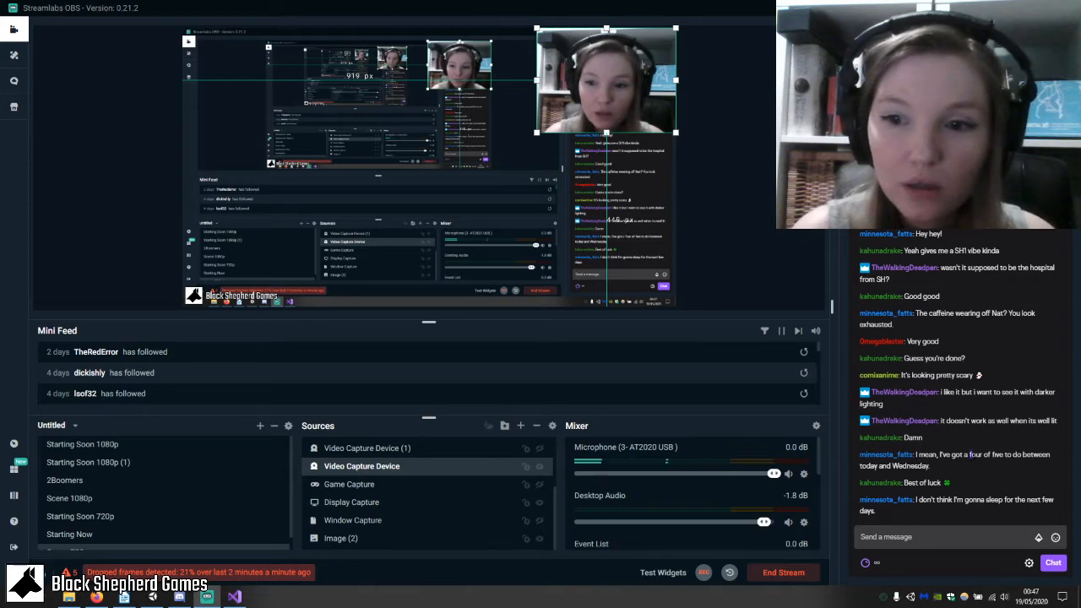
{"action": "left_click_drag", "start_coordinate": [935, 454], "coordinate": [1020, 469]}
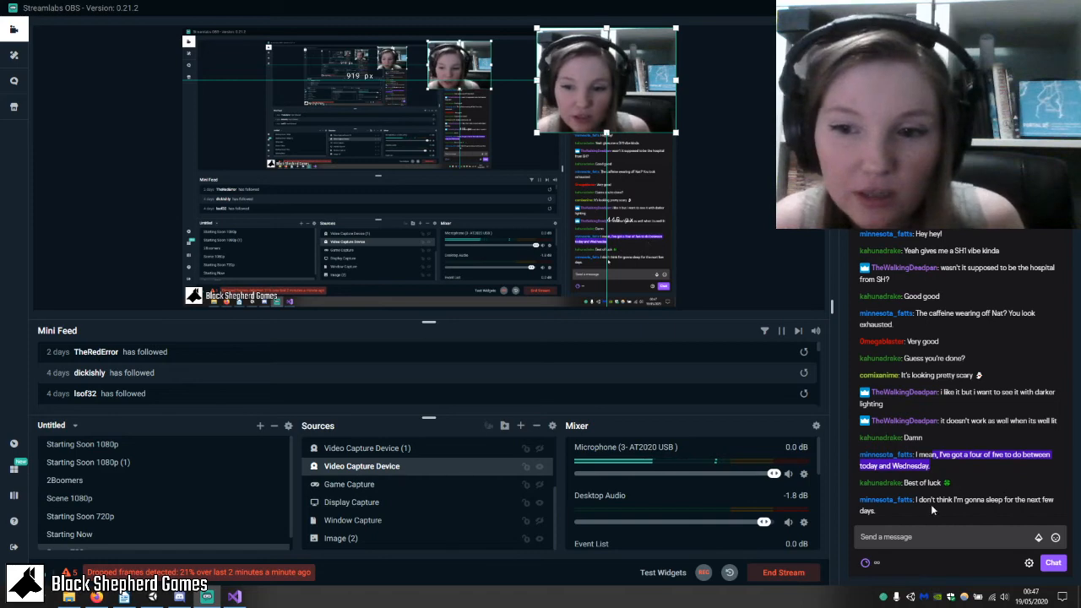
{"action": "left_click_drag", "start_coordinate": [954, 500], "coordinate": [1005, 514]}
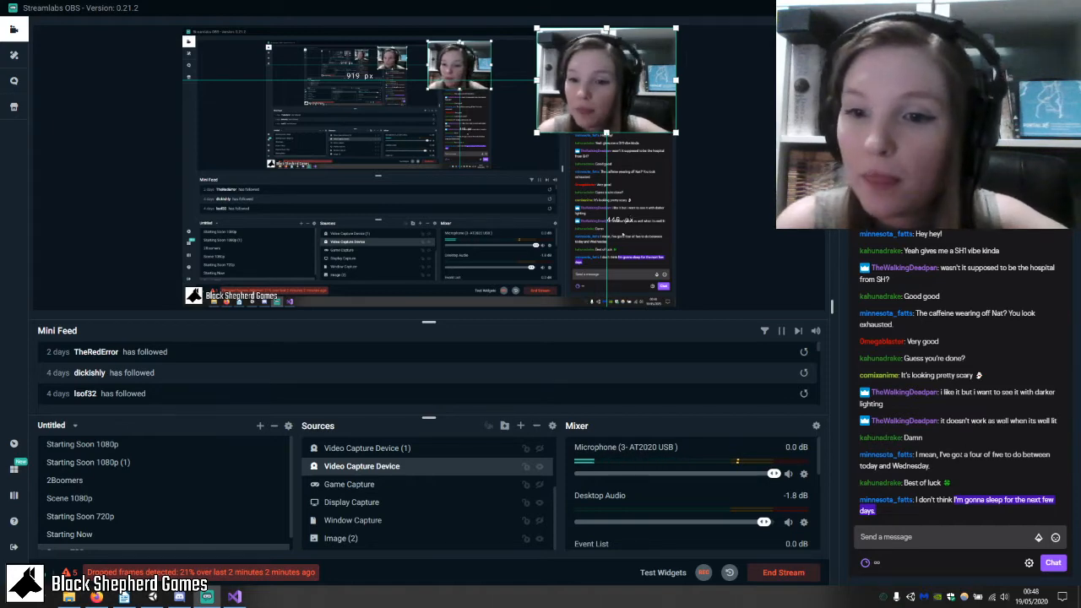
{"action": "left_click", "coordinate": [952, 464]}
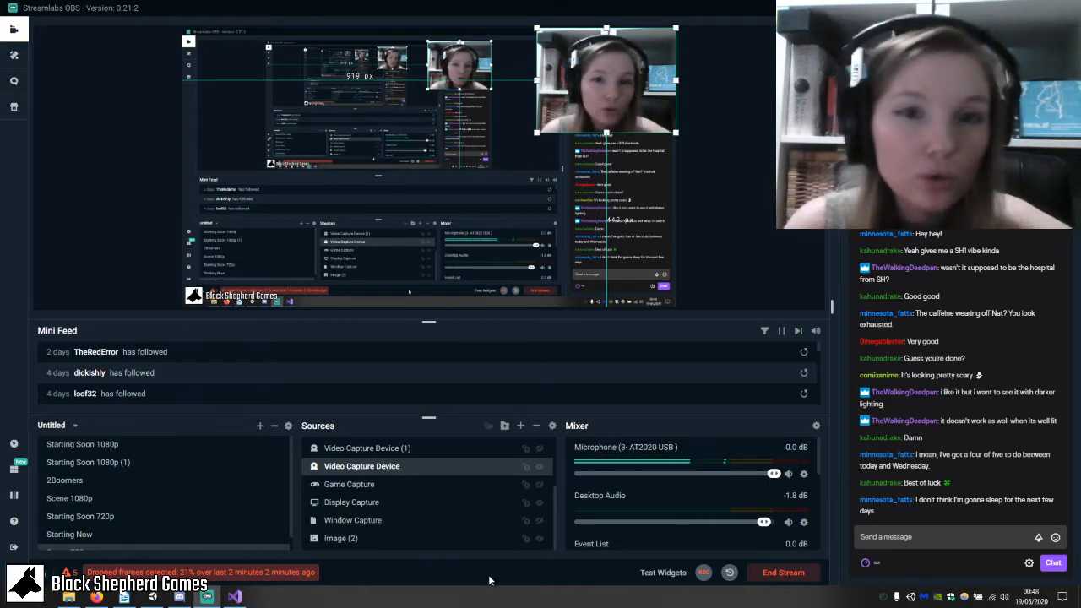
Switch from Streamlabs OBS back to the Unity editor, passing through Visual Studio and Discord.
{"action": "left_click", "coordinate": [235, 598]}
{"action": "left_click", "coordinate": [234, 597]}
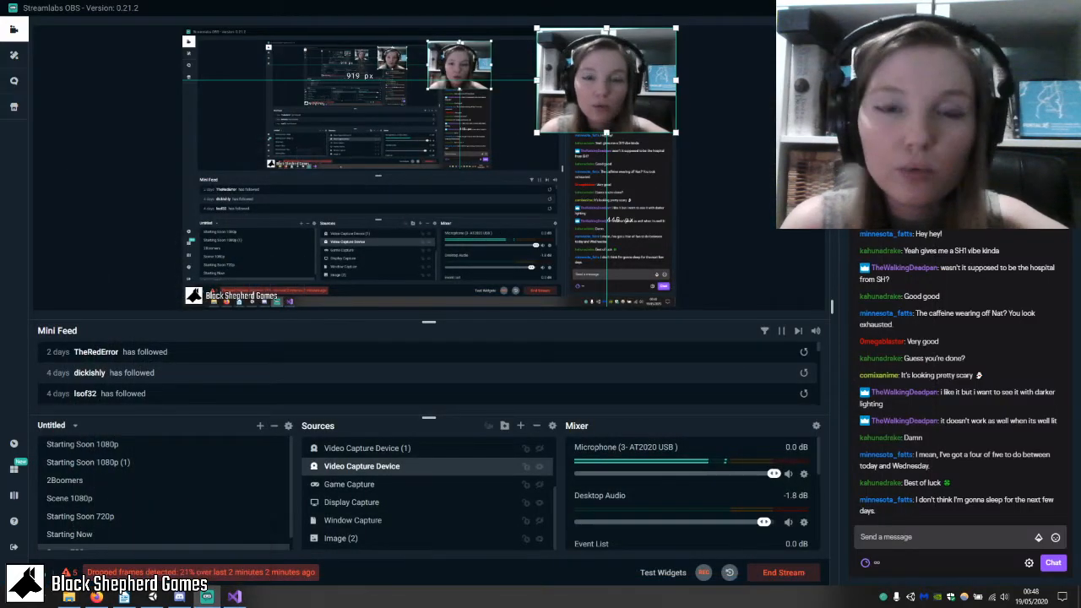
{"action": "left_click", "coordinate": [235, 597]}
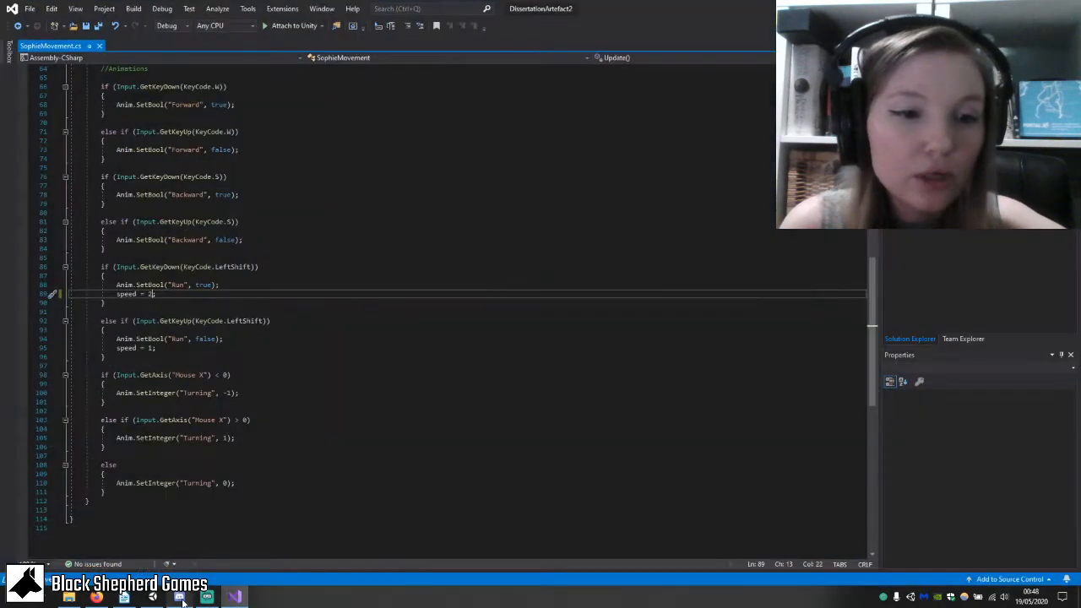
{"action": "left_click", "coordinate": [235, 598]}
{"action": "left_click", "coordinate": [179, 597]}
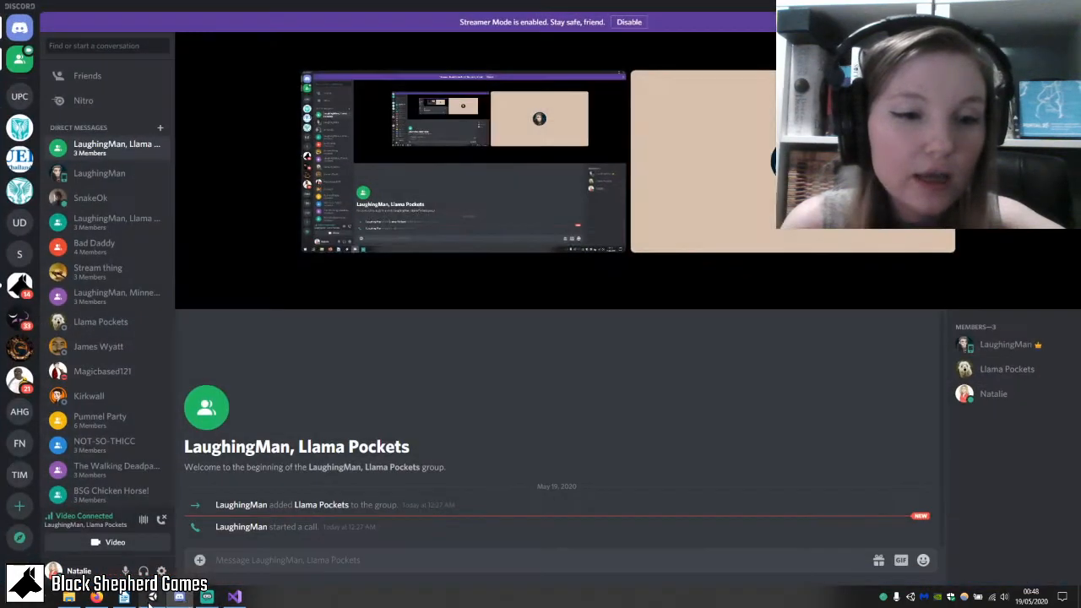
{"action": "left_click", "coordinate": [153, 598]}
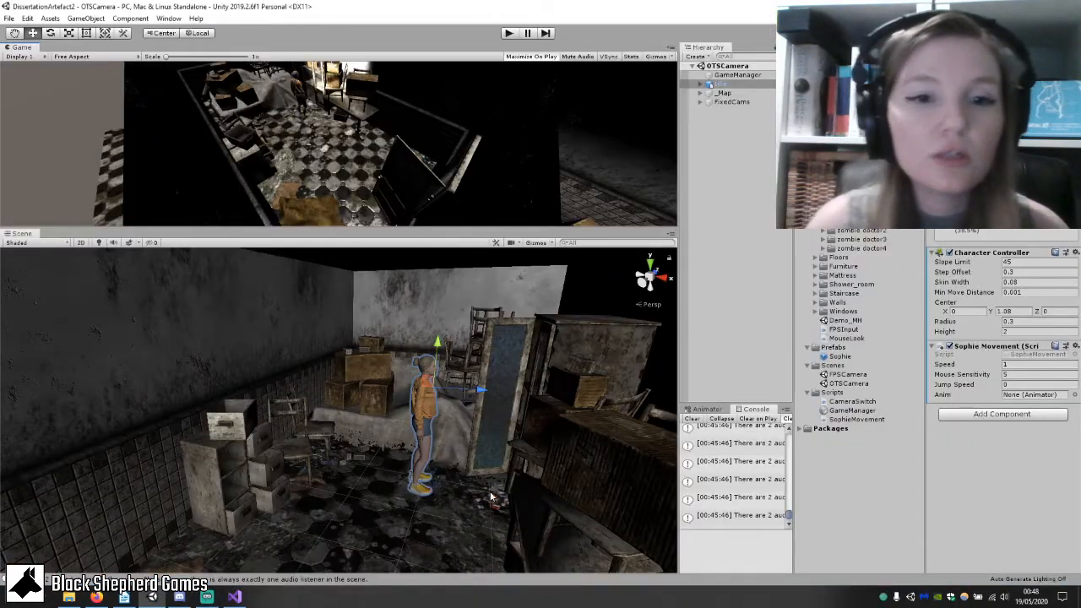
Examine the level in the Scene view from outside the rooms to the checkered corridor with its door, picture and hanging lamps.
{"action": "scroll", "coordinate": [444, 467], "scroll_direction": "down", "scroll_amount": 2}
{"action": "scroll", "coordinate": [444, 467], "scroll_direction": "down", "scroll_amount": 5}
{"action": "middle_click_drag", "start_coordinate": [398, 467], "coordinate": [408, 438]}
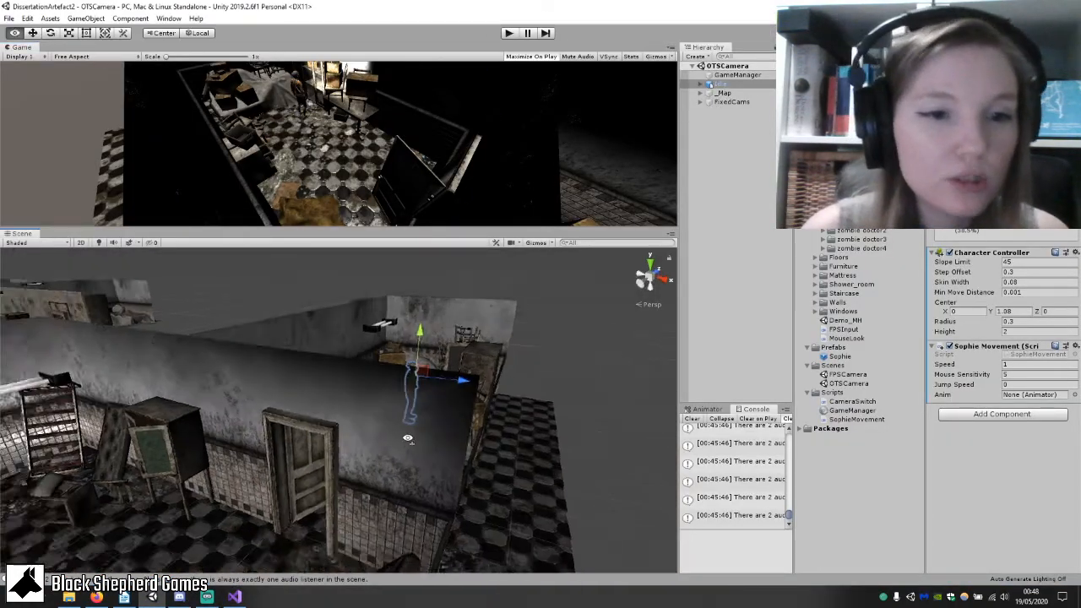
{"action": "right_click_drag", "start_coordinate": [408, 438], "coordinate": [340, 452]}
{"action": "middle_click_drag", "start_coordinate": [341, 453], "coordinate": [488, 463]}
{"action": "scroll", "coordinate": [487, 462], "scroll_direction": "up", "scroll_amount": 3}
{"action": "right_click_drag", "start_coordinate": [500, 457], "coordinate": [551, 465]}
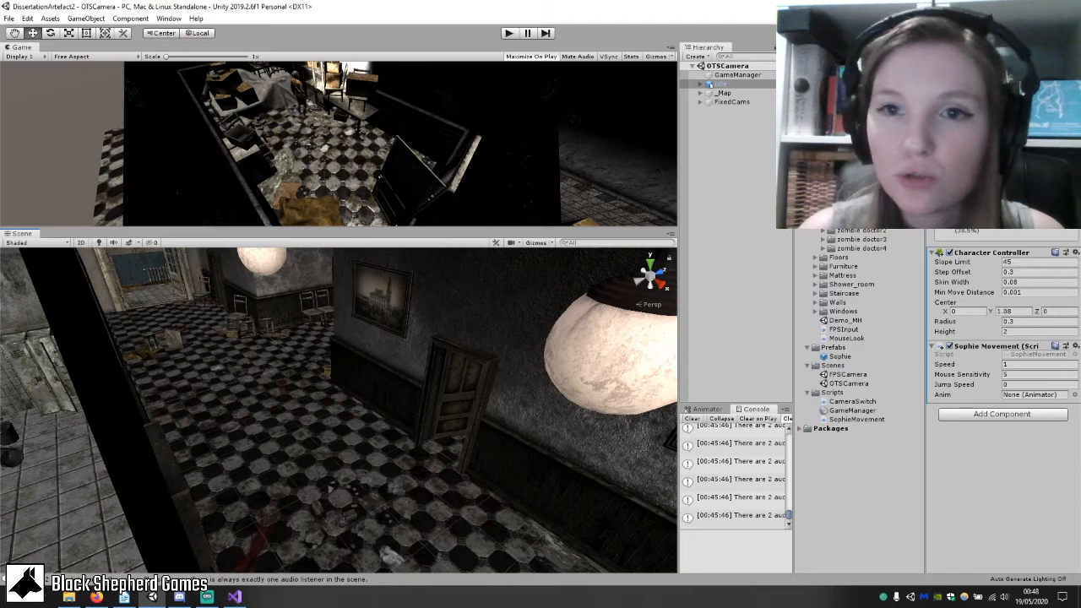
{"action": "scroll", "coordinate": [845, 329], "scroll_direction": "down", "scroll_amount": 3}
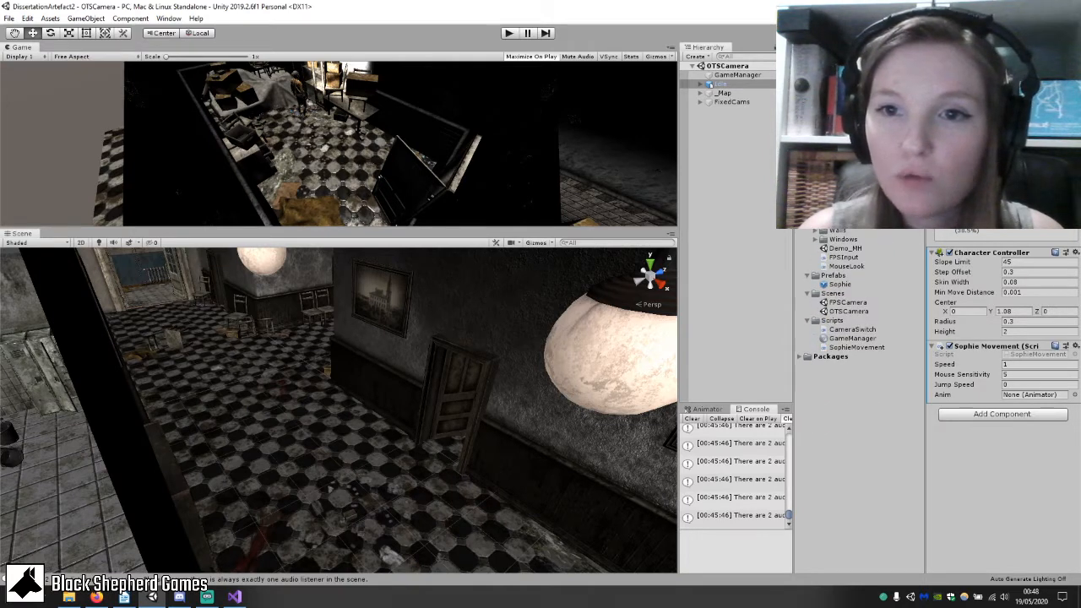
Open the zombie doctor asset folder in the project and add the Zombie_Doctor1 model to the scene hierarchy.
{"action": "left_click", "coordinate": [845, 168]}
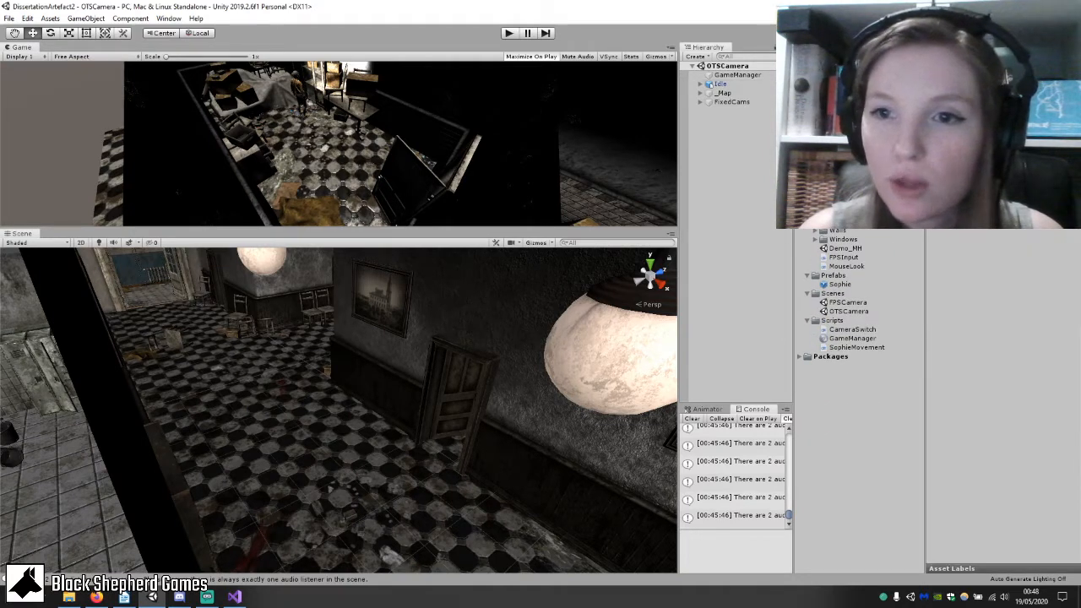
{"action": "left_click", "coordinate": [816, 176]}
{"action": "left_click", "coordinate": [849, 194]}
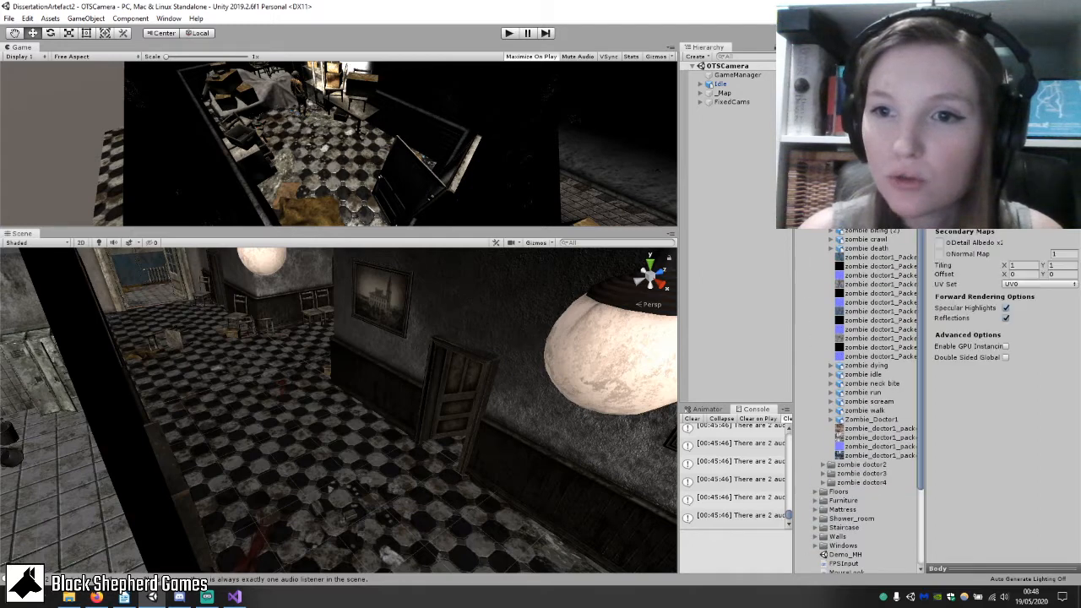
{"action": "left_click", "coordinate": [868, 194]}
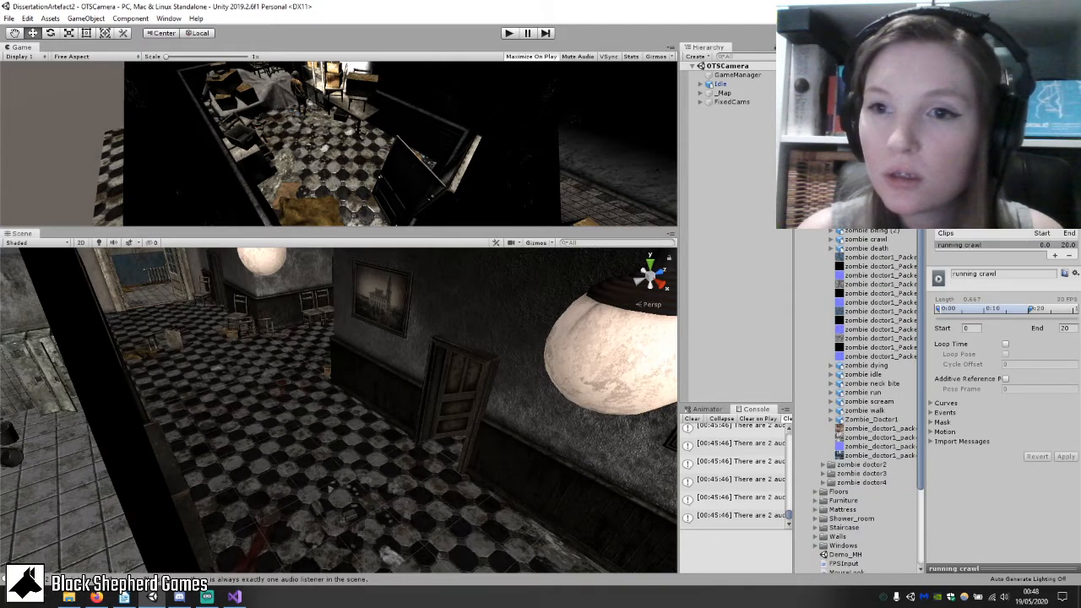
{"action": "scroll", "coordinate": [866, 232], "scroll_direction": "down", "scroll_amount": 2}
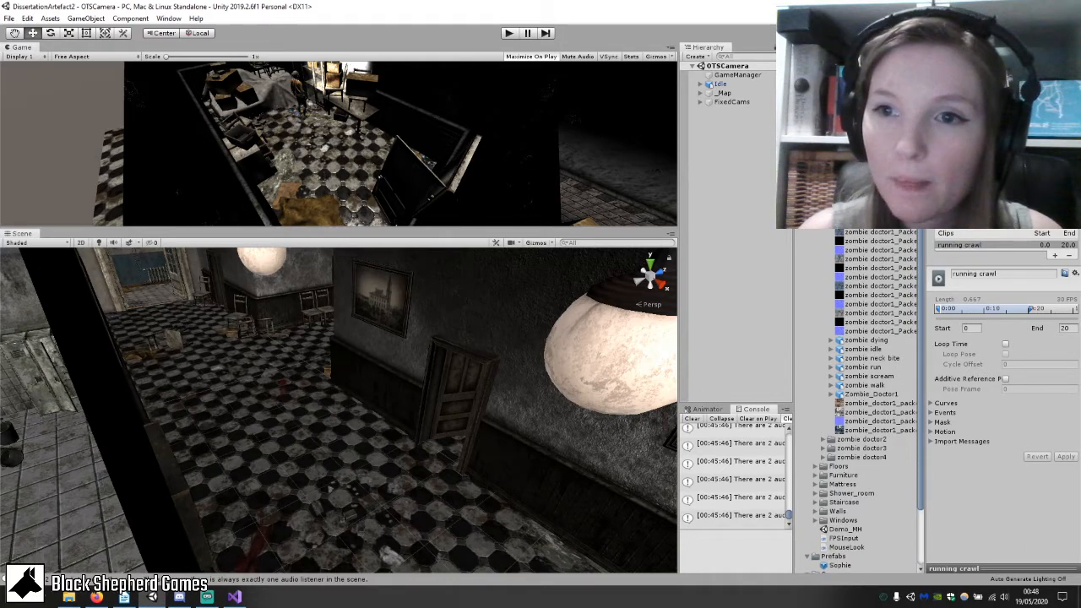
{"action": "left_click", "coordinate": [867, 188]}
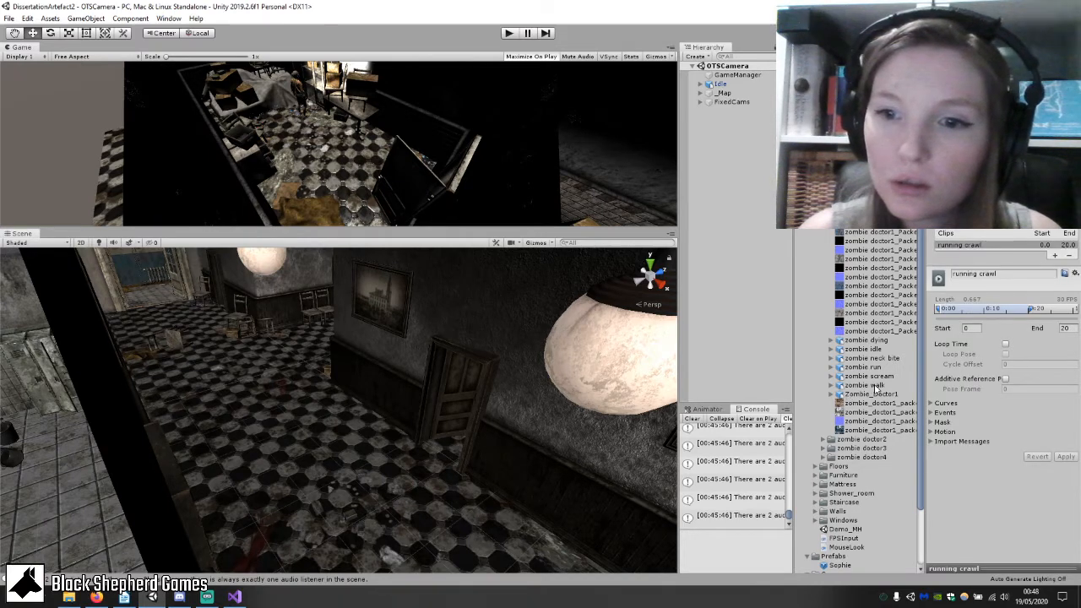
{"action": "left_click_drag", "start_coordinate": [877, 394], "coordinate": [742, 163]}
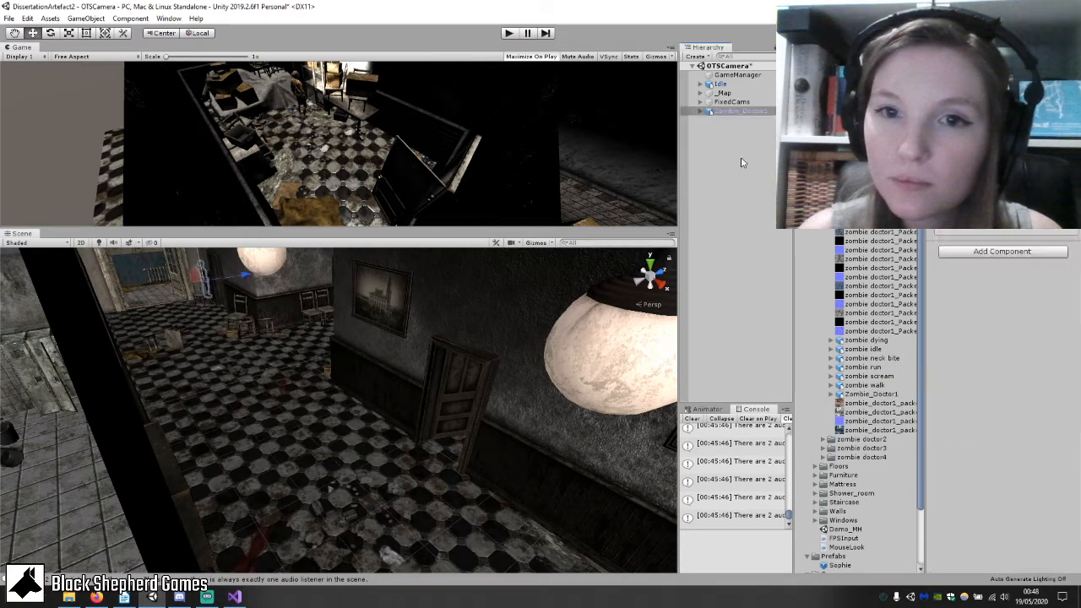
Place Zombie_Doctor1 in the open doorway and rotate it to face out toward the checkered corridor.
{"action": "double_click", "coordinate": [735, 111]}
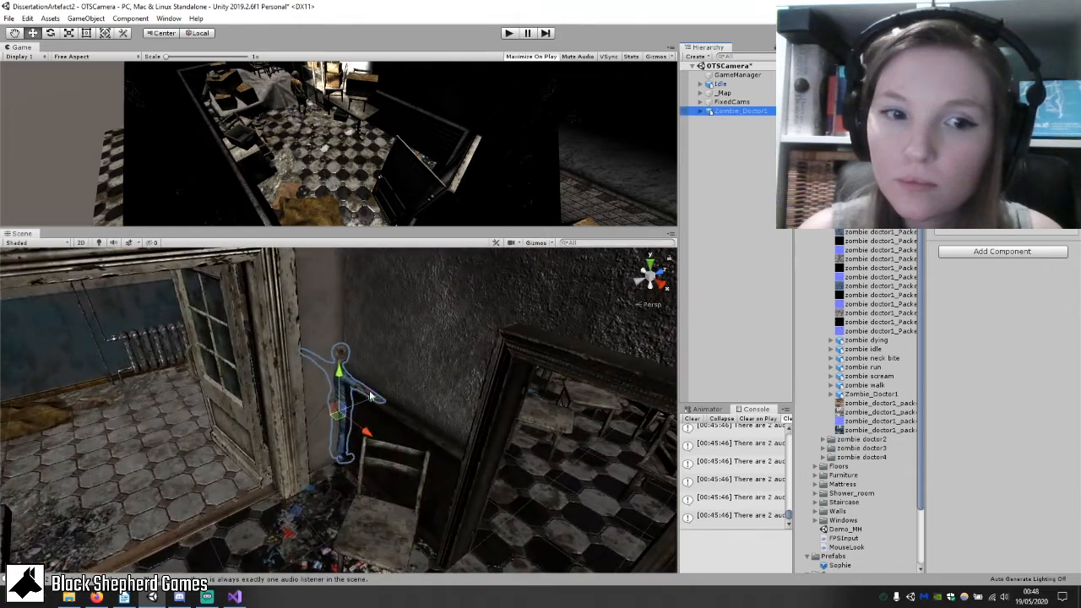
{"action": "right_click_drag", "start_coordinate": [237, 423], "coordinate": [135, 427]}
{"action": "middle_click_drag", "start_coordinate": [148, 414], "coordinate": [310, 342]}
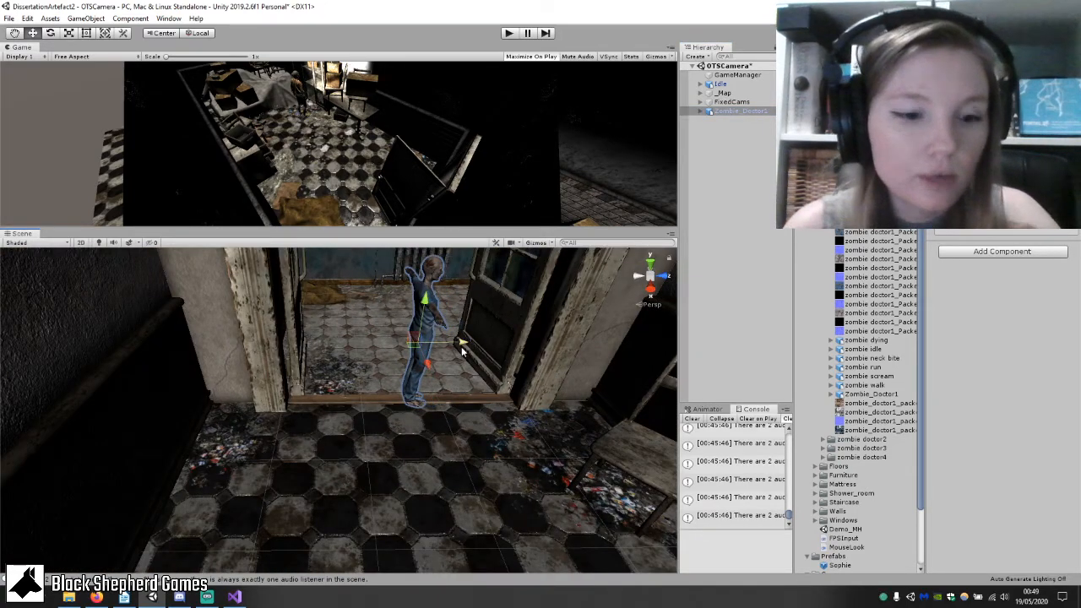
{"action": "key", "text": "r"}
{"action": "key", "text": "e"}
{"action": "left_click_drag", "start_coordinate": [457, 362], "coordinate": [376, 386]}
Examine the zombie doctor's face, bloodied clothing and stance in the doorway from the front and the side.
{"action": "scroll", "coordinate": [507, 376], "scroll_direction": "up", "scroll_amount": 4}
{"action": "middle_click_drag", "start_coordinate": [507, 376], "coordinate": [312, 410]}
{"action": "right_click_drag", "start_coordinate": [495, 372], "coordinate": [414, 338]}
{"action": "middle_click_drag", "start_coordinate": [415, 338], "coordinate": [434, 392]}
{"action": "scroll", "coordinate": [492, 427], "scroll_direction": "up", "scroll_amount": 4}
{"action": "scroll", "coordinate": [439, 392], "scroll_direction": "down", "scroll_amount": 5}
{"action": "scroll", "coordinate": [447, 388], "scroll_direction": "up", "scroll_amount": 6}
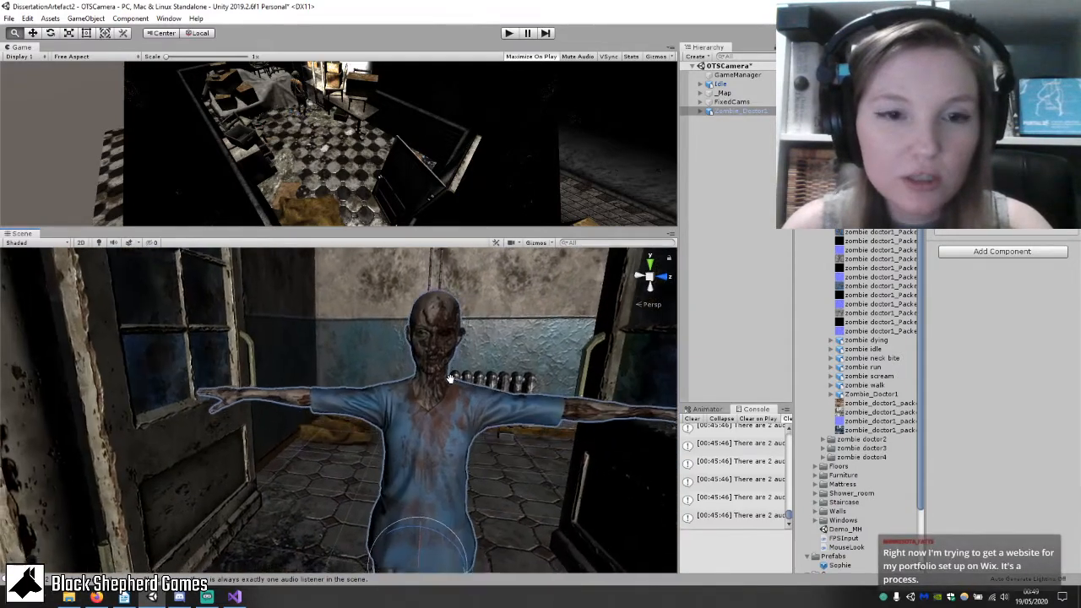
{"action": "scroll", "coordinate": [442, 381], "scroll_direction": "down", "scroll_amount": 6}
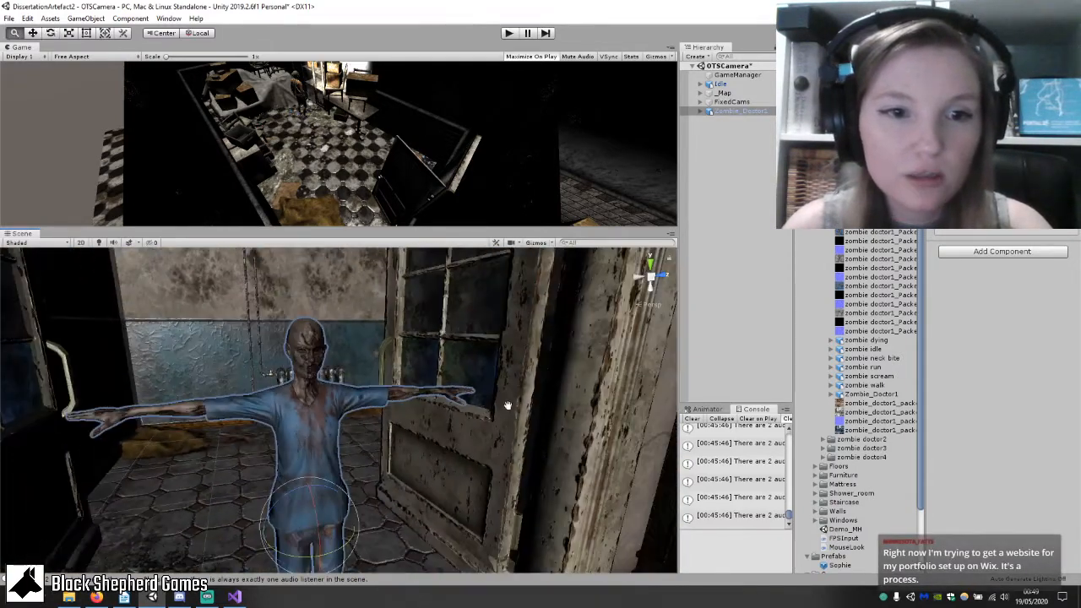
{"action": "scroll", "coordinate": [449, 403], "scroll_direction": "up", "scroll_amount": 2}
{"action": "right_click_drag", "start_coordinate": [503, 408], "coordinate": [524, 419]}
{"action": "scroll", "coordinate": [526, 418], "scroll_direction": "down", "scroll_amount": 3}
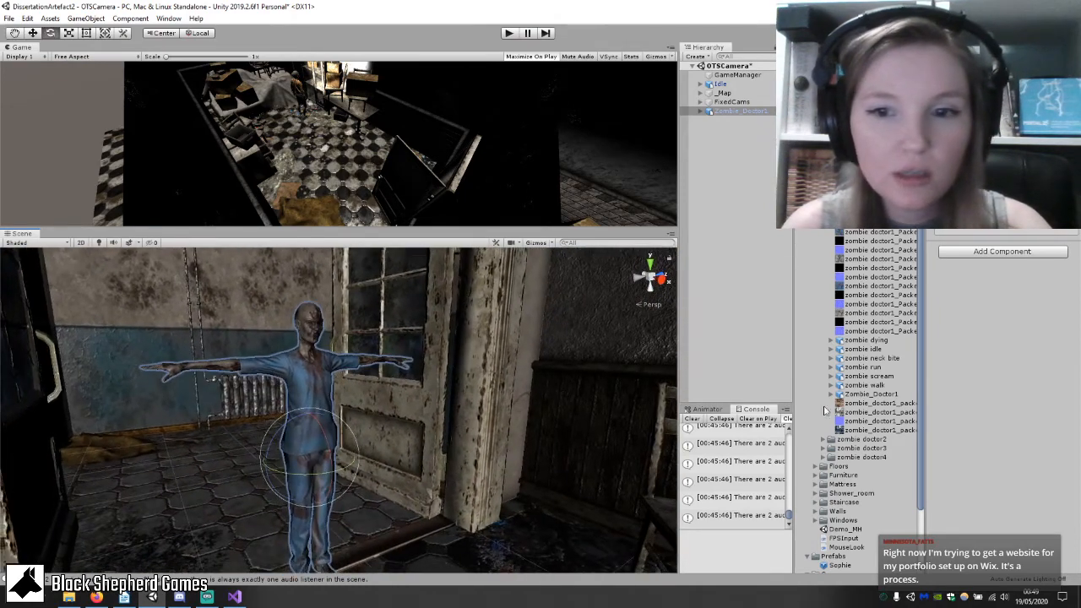
Review the child parts of Zombie_Doctor1 in the hierarchy and collapse them again.
{"action": "left_click", "coordinate": [698, 115]}
{"action": "left_click", "coordinate": [708, 112]}
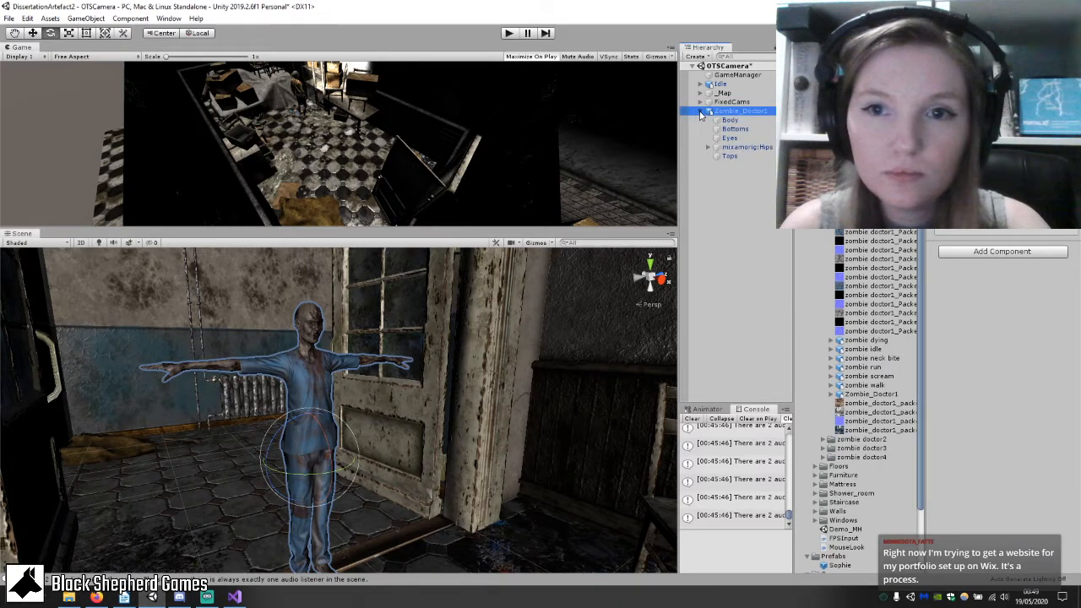
{"action": "left_click", "coordinate": [699, 112]}
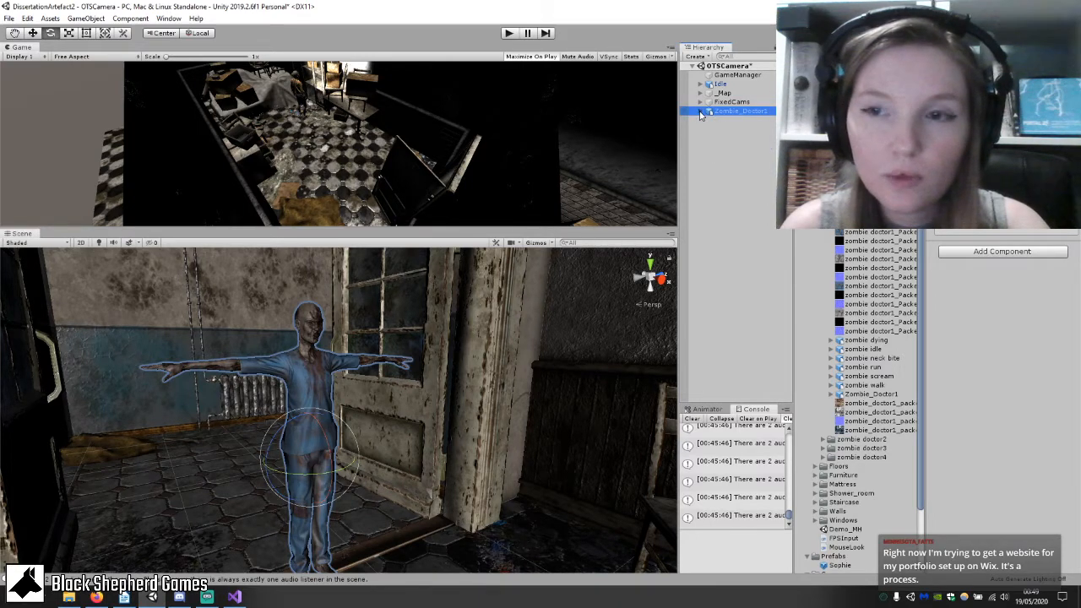
Play-test the scene with the zombie doctor placed, including a run with the Game view not maximized, and stop play mode.
{"action": "left_click", "coordinate": [509, 33]}
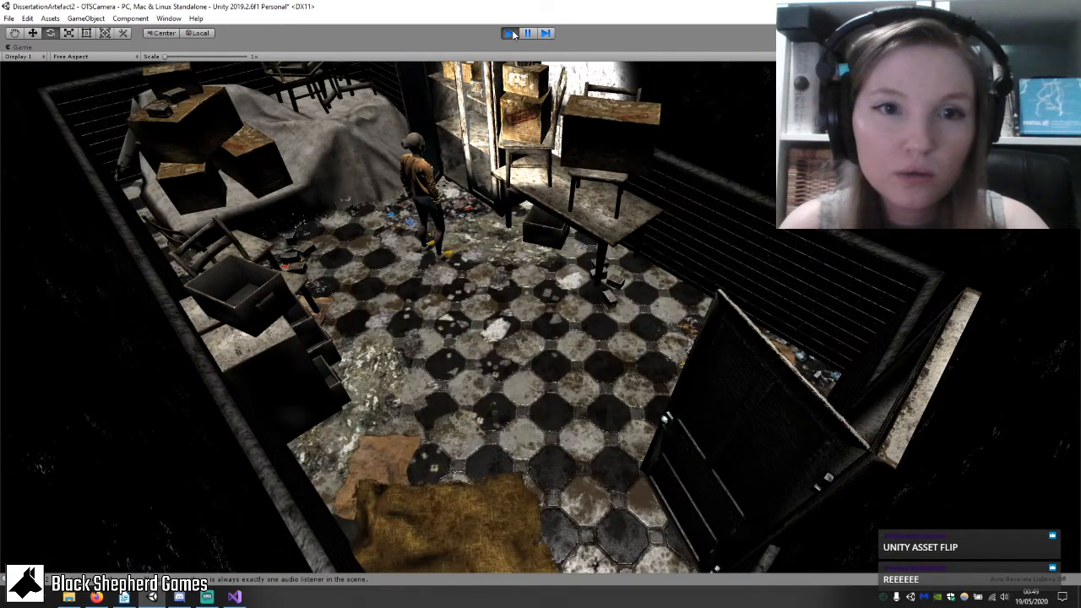
{"action": "left_click", "coordinate": [510, 32]}
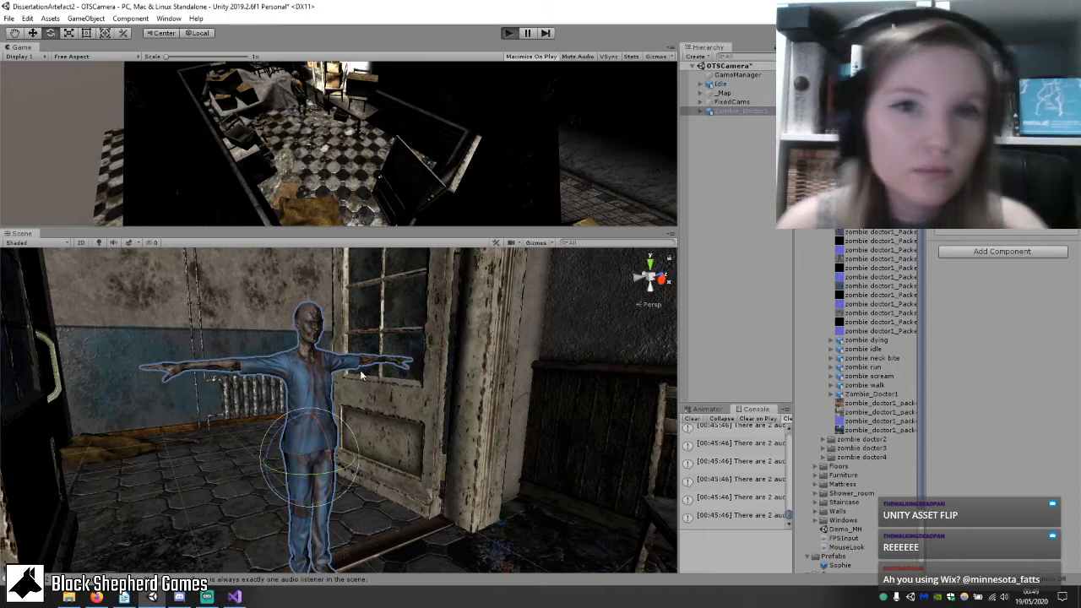
{"action": "left_click", "coordinate": [509, 32]}
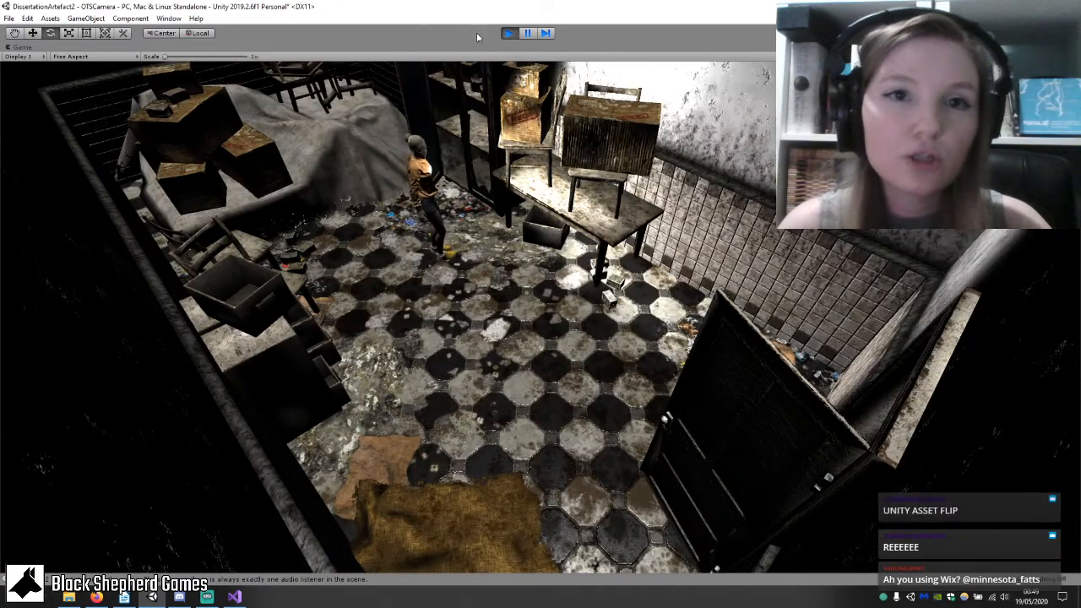
{"action": "left_click", "coordinate": [509, 33]}
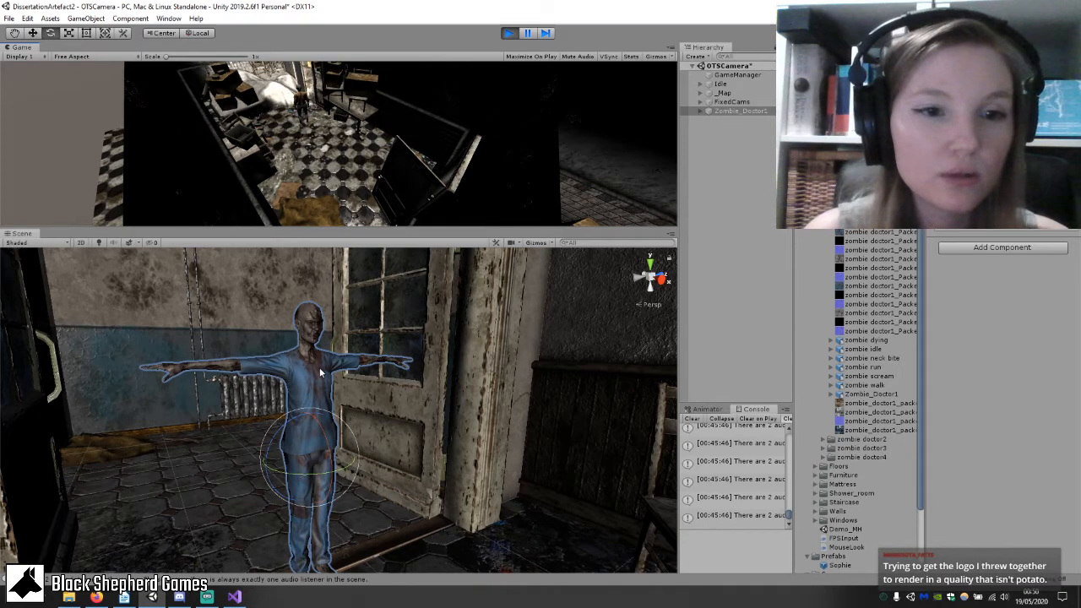
{"action": "key", "text": "ctrl+p"}
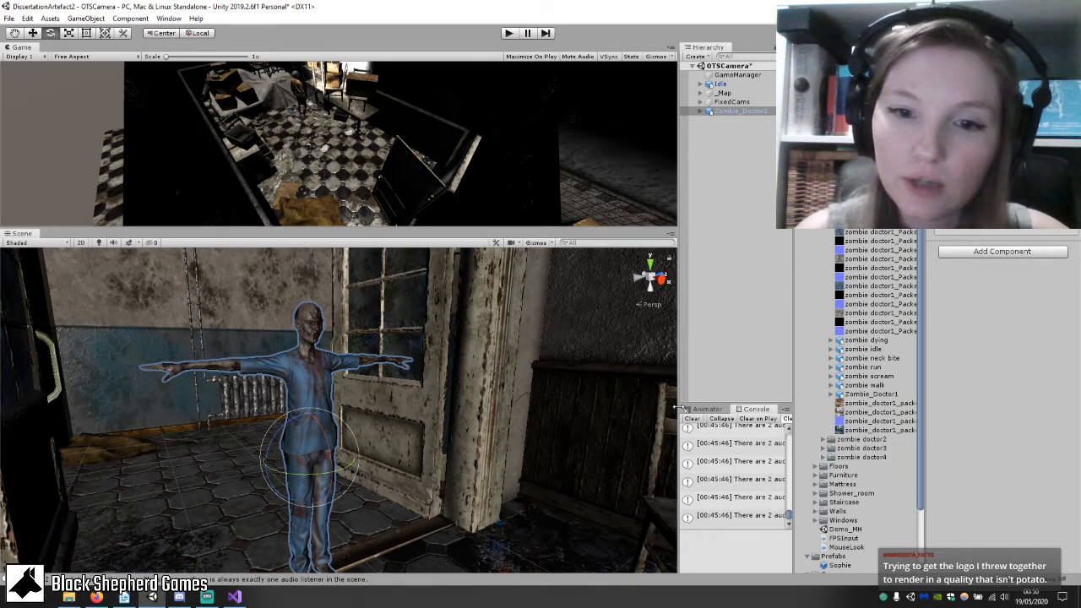
Widen the Hierarchy and Console area, show the Animator there, and narrow its layer list to enlarge the graph.
{"action": "left_click_drag", "start_coordinate": [679, 408], "coordinate": [560, 408]}
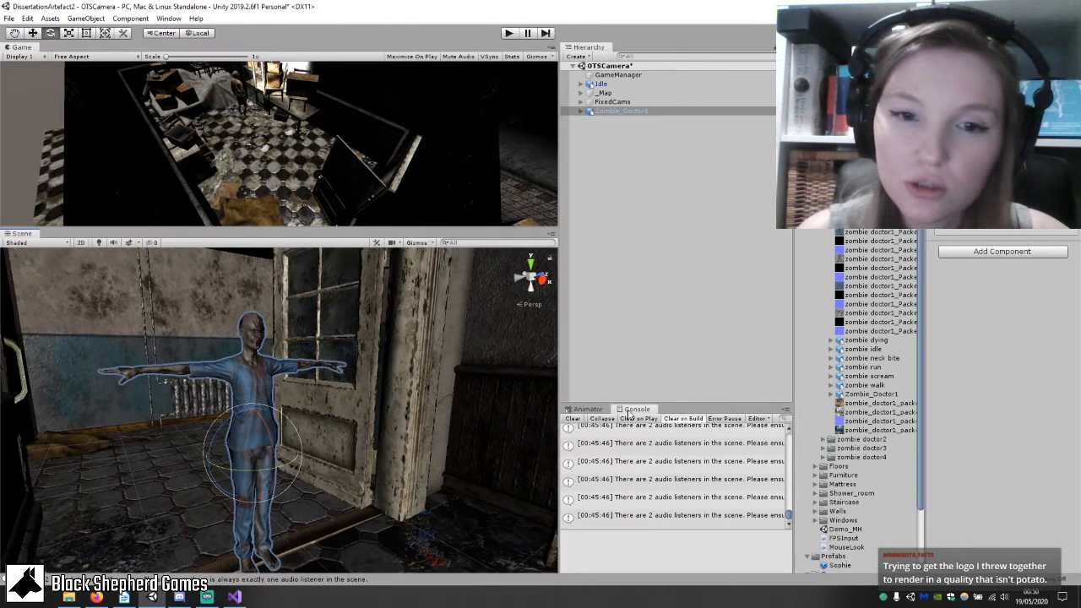
{"action": "left_click", "coordinate": [588, 409]}
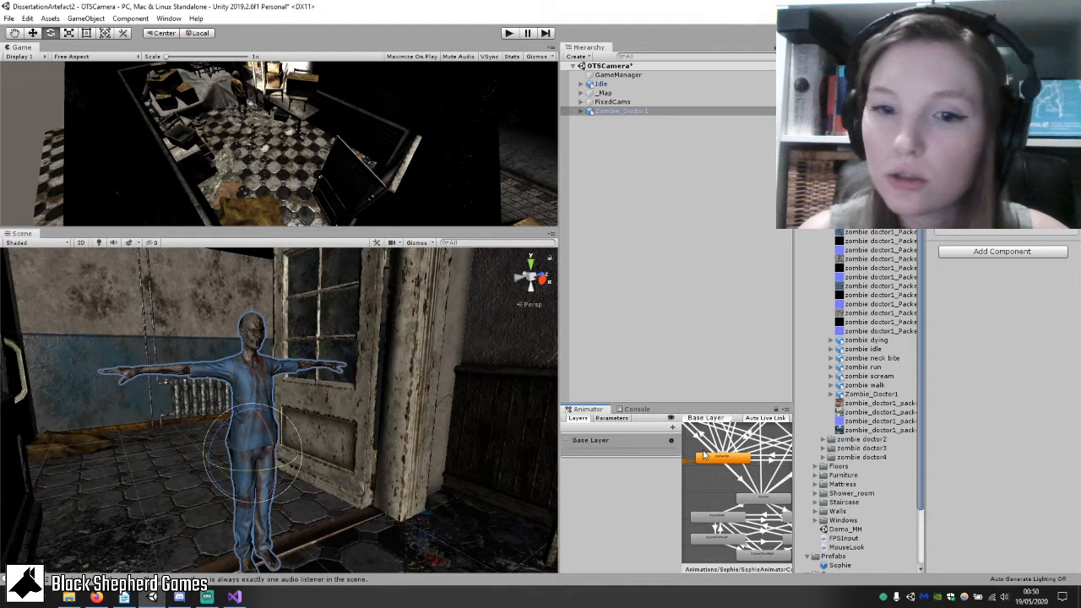
{"action": "scroll", "coordinate": [744, 490], "scroll_direction": "down", "scroll_amount": 3}
{"action": "left_click_drag", "start_coordinate": [678, 479], "coordinate": [646, 479]}
Examine the states and transitions in the Base Layer graph of Sophie's animator controller.
{"action": "scroll", "coordinate": [746, 522], "scroll_direction": "down", "scroll_amount": 3}
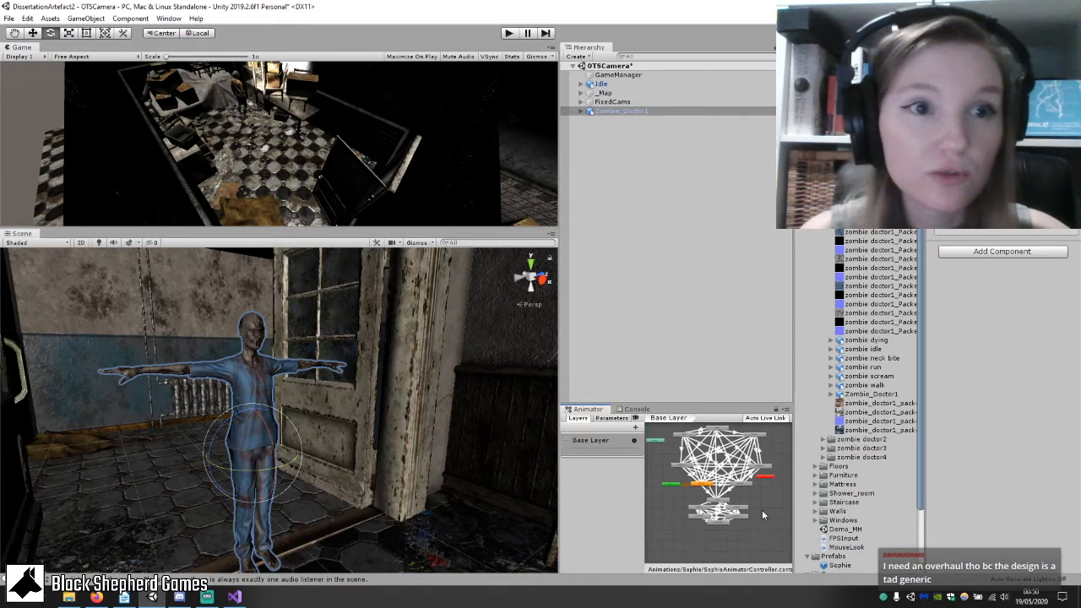
{"action": "scroll", "coordinate": [744, 511], "scroll_direction": "up", "scroll_amount": 2}
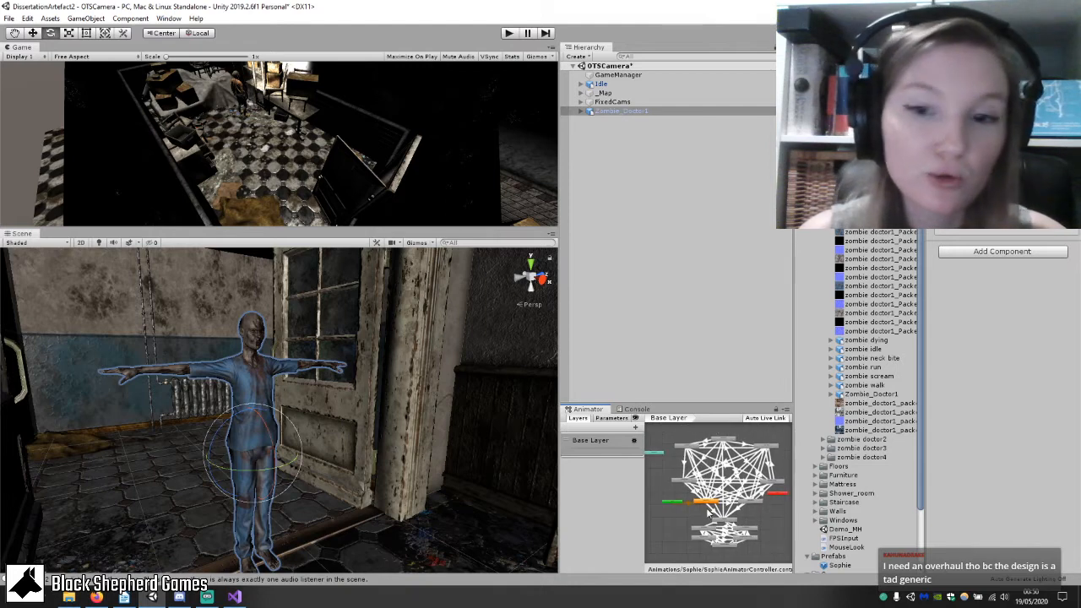
{"action": "scroll", "coordinate": [710, 512], "scroll_direction": "up", "scroll_amount": 3}
{"action": "scroll", "coordinate": [714, 524], "scroll_direction": "down", "scroll_amount": 3}
{"action": "scroll", "coordinate": [716, 545], "scroll_direction": "up", "scroll_amount": 4}
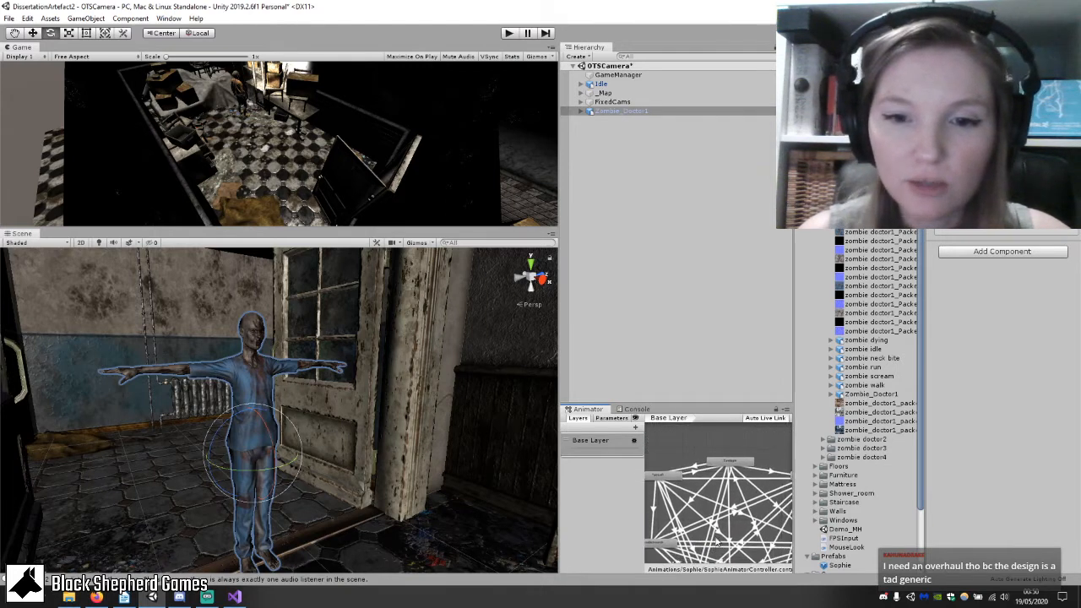
{"action": "scroll", "coordinate": [716, 544], "scroll_direction": "down", "scroll_amount": 3}
{"action": "scroll", "coordinate": [722, 528], "scroll_direction": "up", "scroll_amount": 3}
{"action": "scroll", "coordinate": [728, 515], "scroll_direction": "down", "scroll_amount": 3}
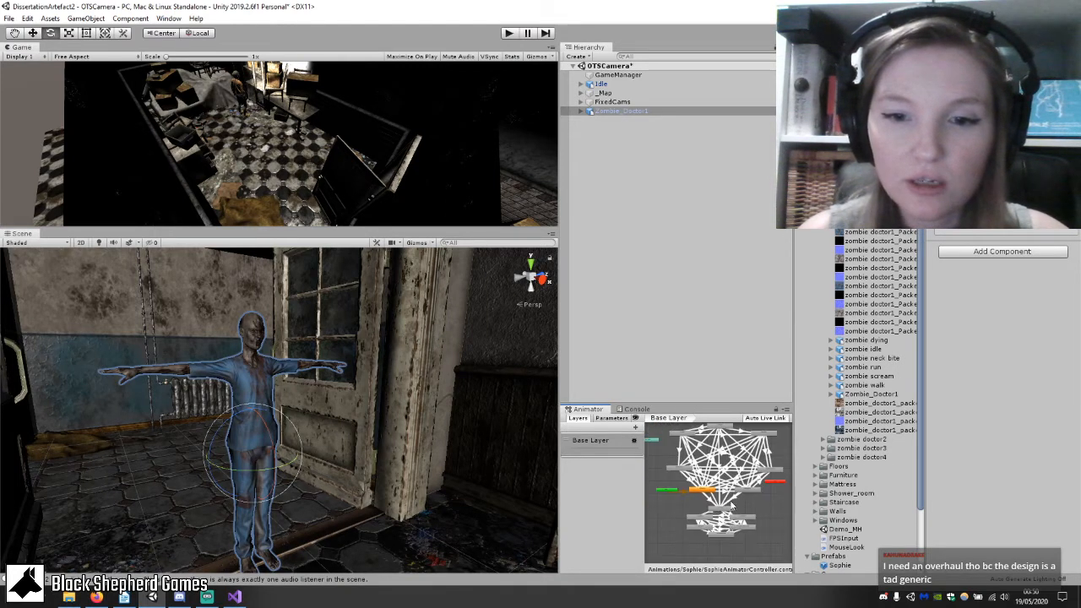
{"action": "scroll", "coordinate": [731, 505], "scroll_direction": "up", "scroll_amount": 3}
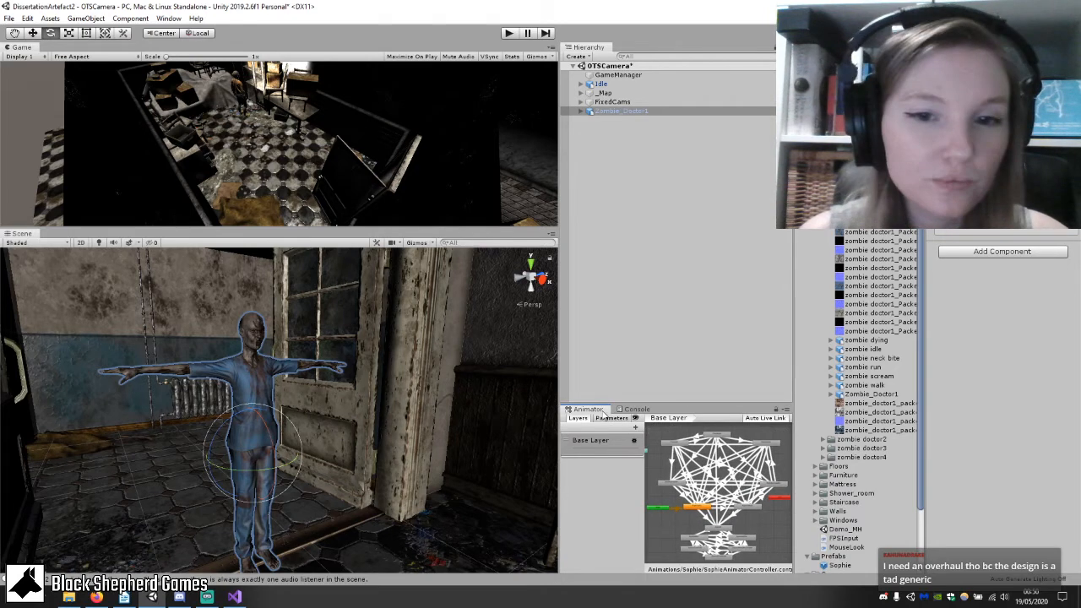
Clear all messages from the Console and bring the Animator graph back into view.
{"action": "left_click", "coordinate": [635, 410]}
{"action": "left_click", "coordinate": [573, 419]}
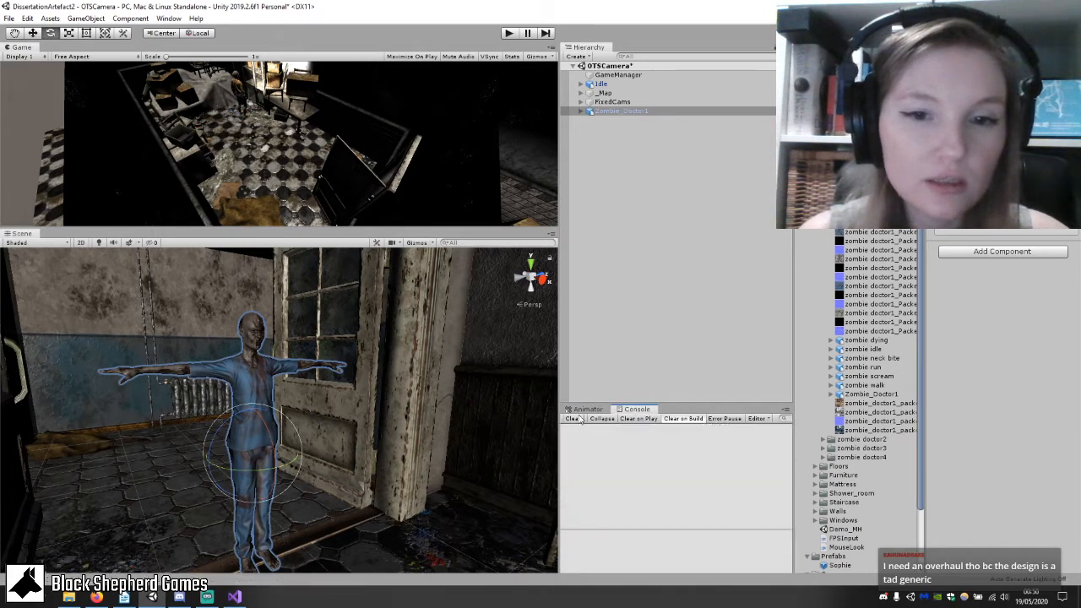
{"action": "left_click", "coordinate": [588, 409]}
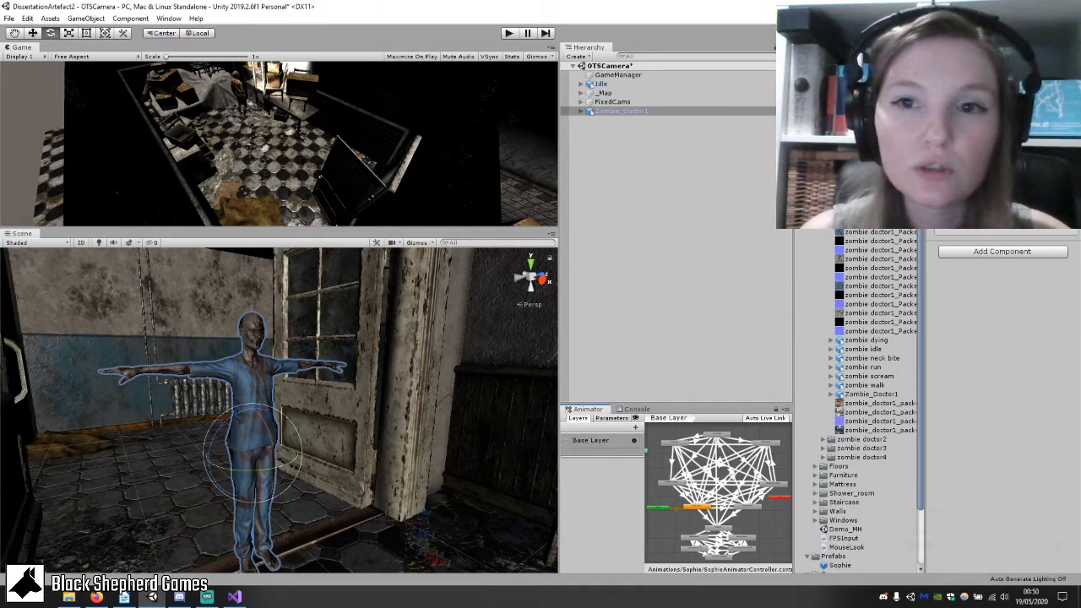
{"action": "left_click", "coordinate": [844, 101]}
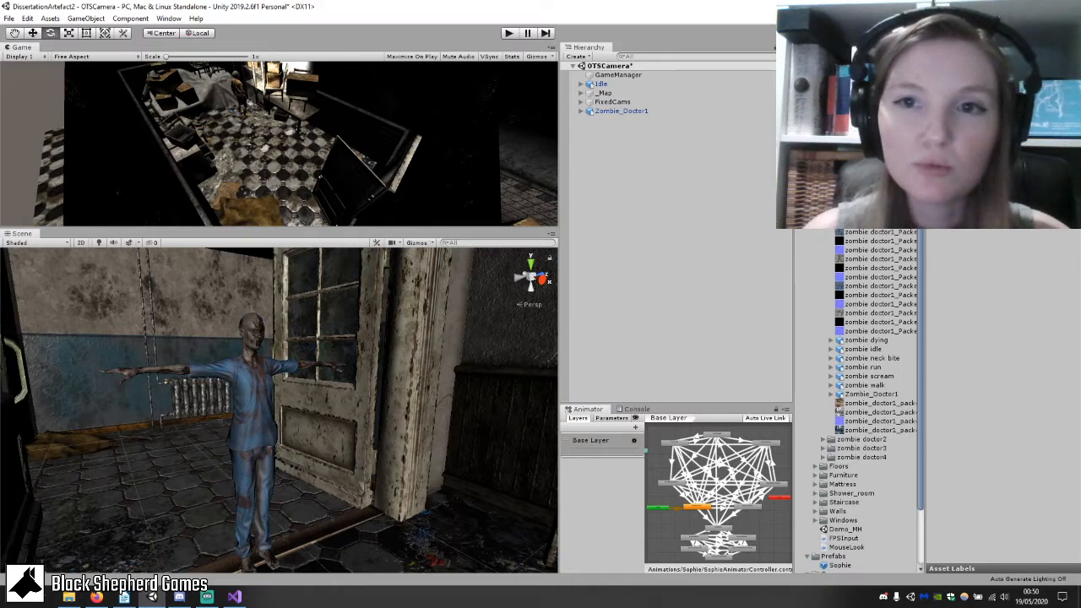
{"action": "type", "text": "z"}
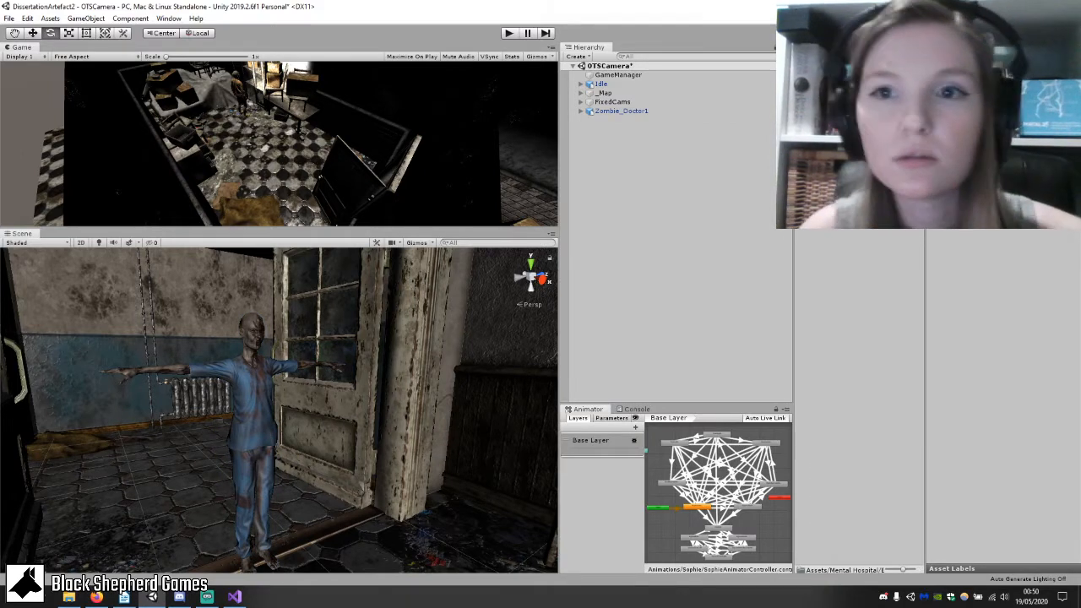
{"action": "key", "text": "BackSpace"}
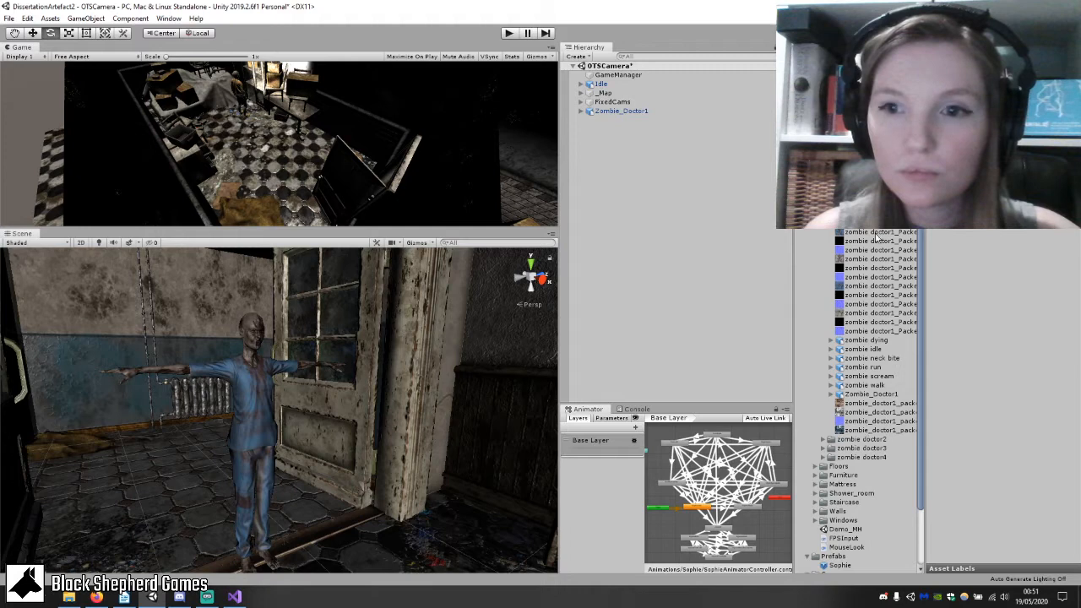
Inspect the zombie doctor's material, zombie death animation and Zombie_Doctor1 model import settings among the project assets.
{"action": "left_click", "coordinate": [855, 186]}
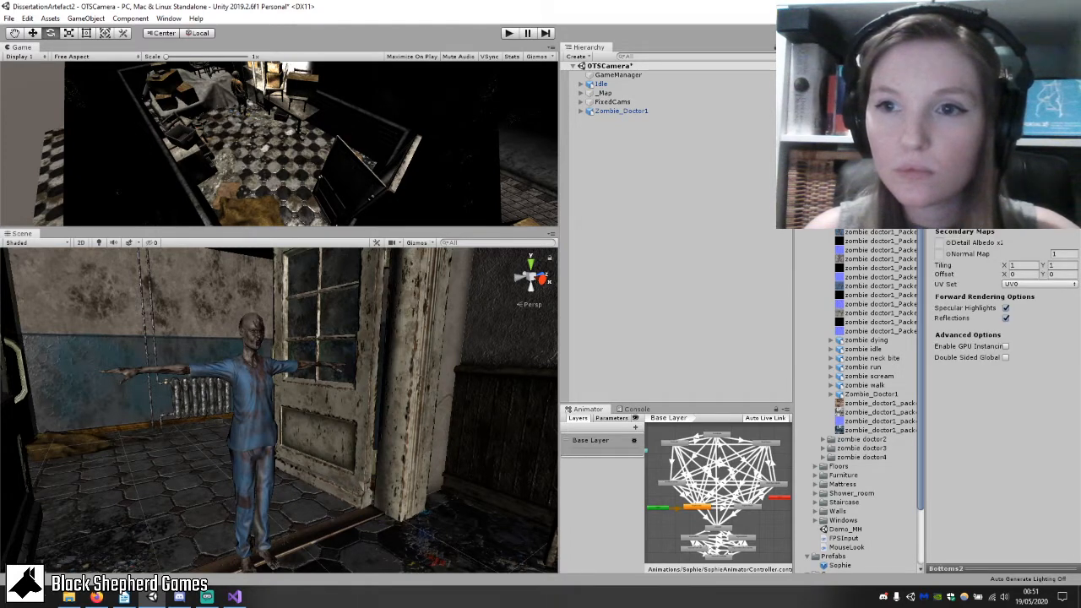
{"action": "left_click", "coordinate": [868, 232]}
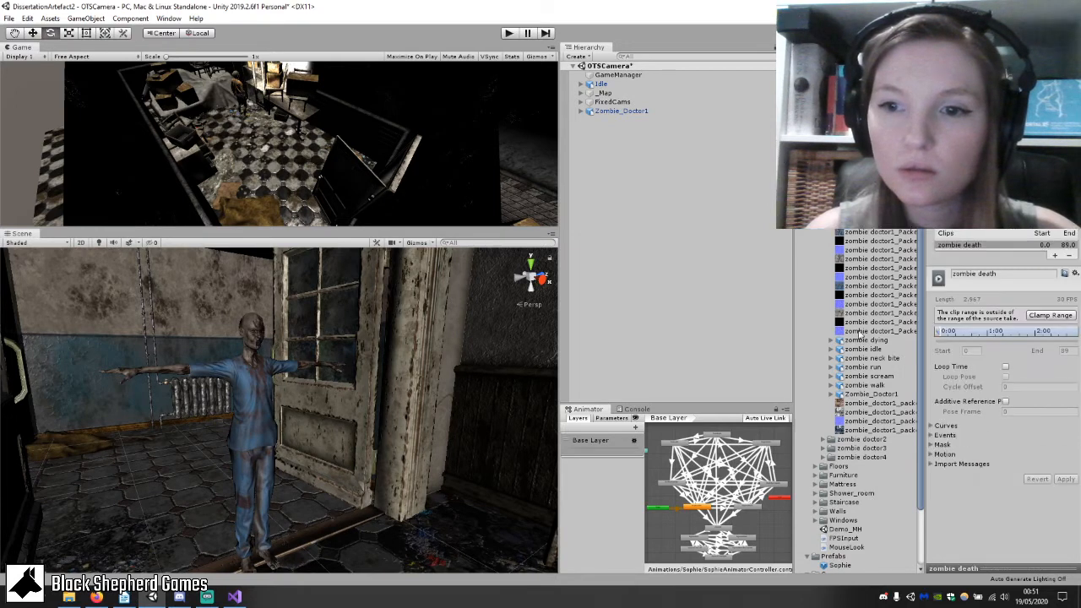
{"action": "left_click", "coordinate": [870, 376]}
{"action": "left_click", "coordinate": [870, 394]}
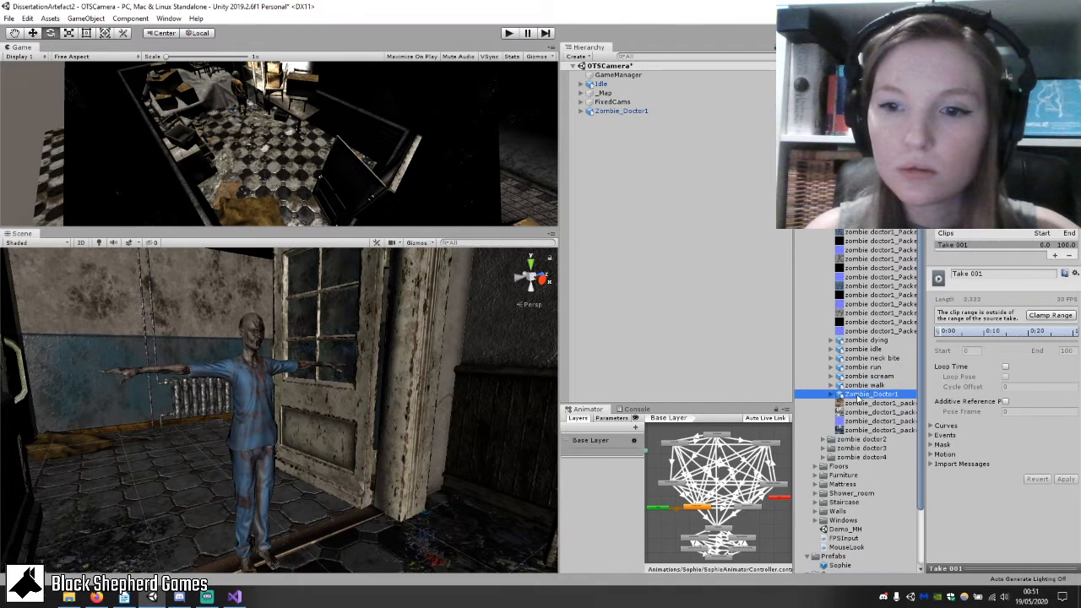
{"action": "scroll", "coordinate": [858, 406], "scroll_direction": "up", "scroll_amount": 1}
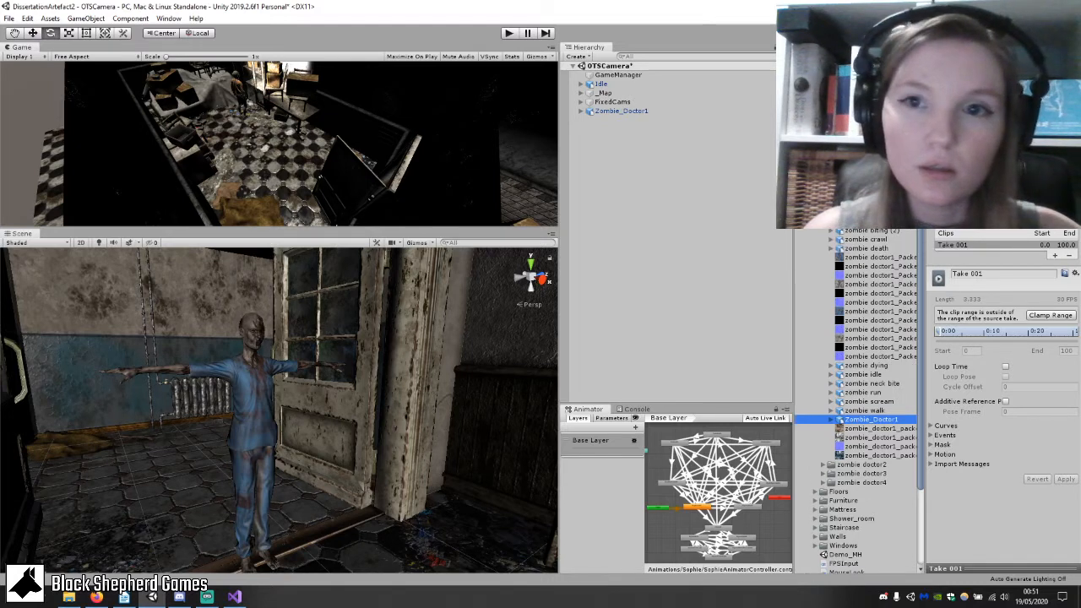
Create a new folder named Dr. Calamity inside the project's Animations folder.
{"action": "left_click", "coordinate": [866, 204]}
{"action": "key", "text": "ctrl+d"}
{"action": "right_click", "coordinate": [833, 71]}
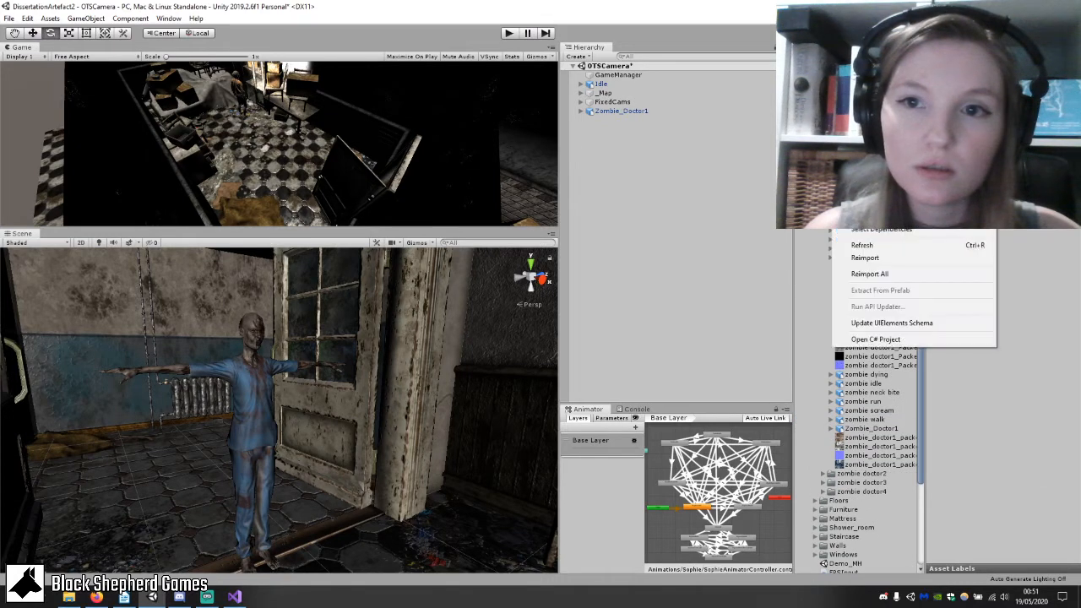
{"action": "mouse_move", "coordinate": [865, 84]}
{"action": "left_click", "coordinate": [781, 85]}
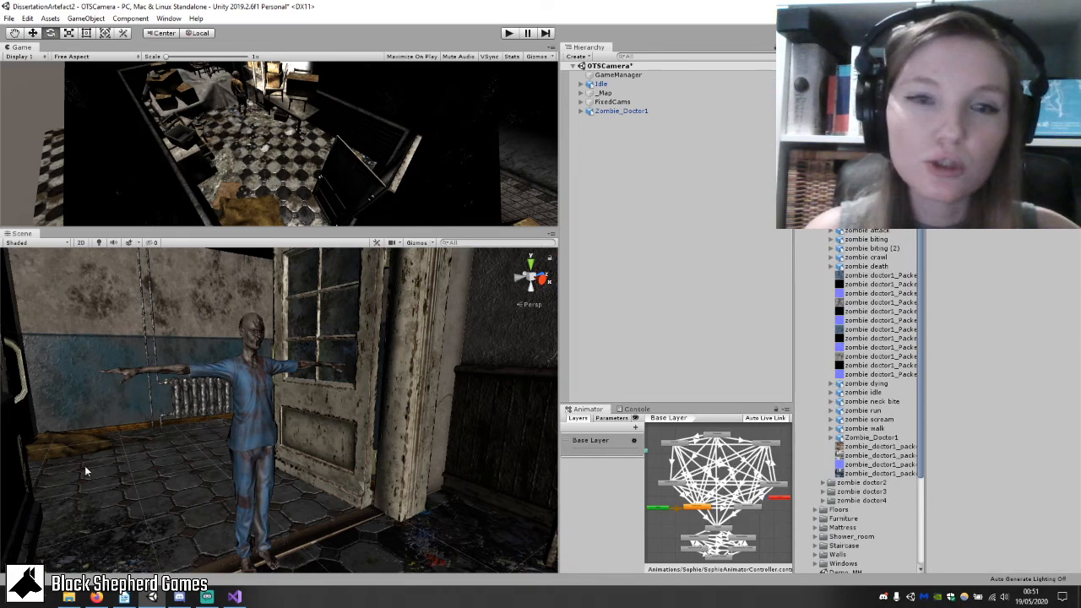
Switch to Streamlabs OBS, read through the recent viewer chat messages, and return to Unity.
{"action": "left_click", "coordinate": [218, 599]}
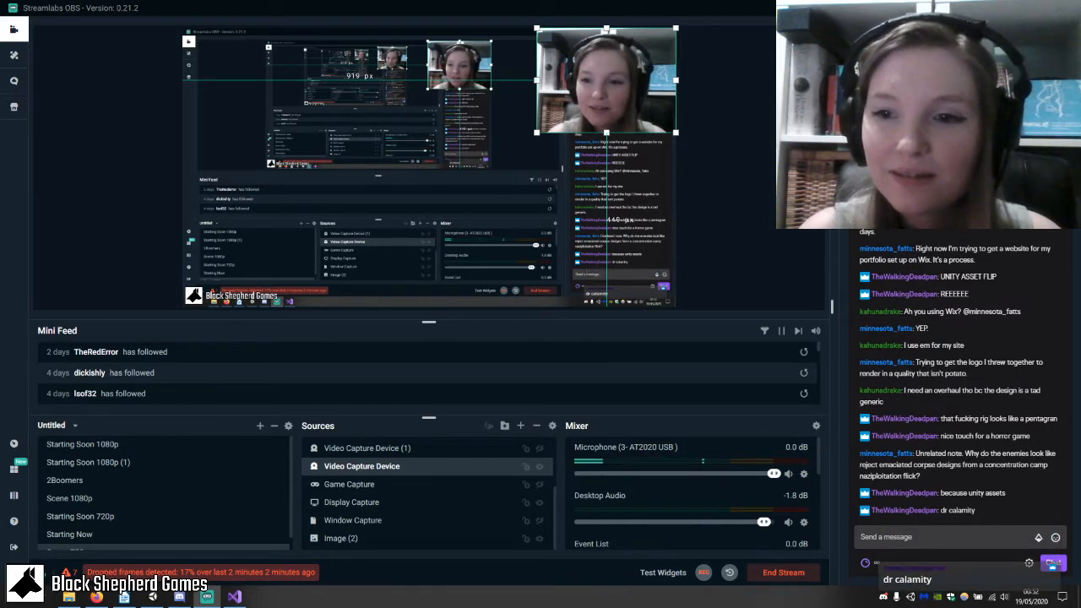
{"action": "scroll", "coordinate": [1007, 437], "scroll_direction": "up", "scroll_amount": 1}
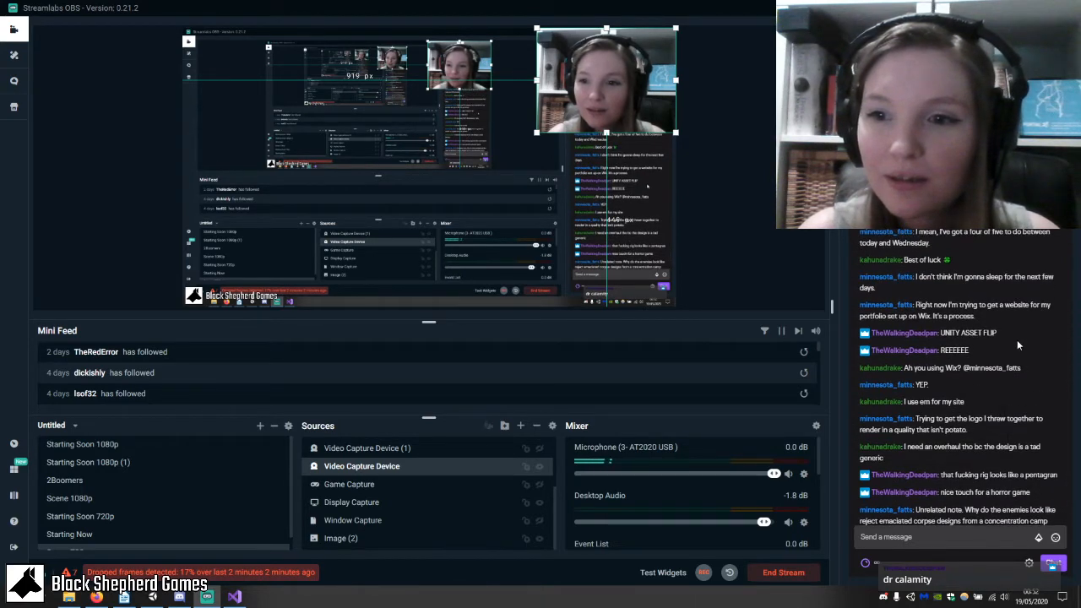
{"action": "scroll", "coordinate": [1017, 339], "scroll_direction": "up", "scroll_amount": 1}
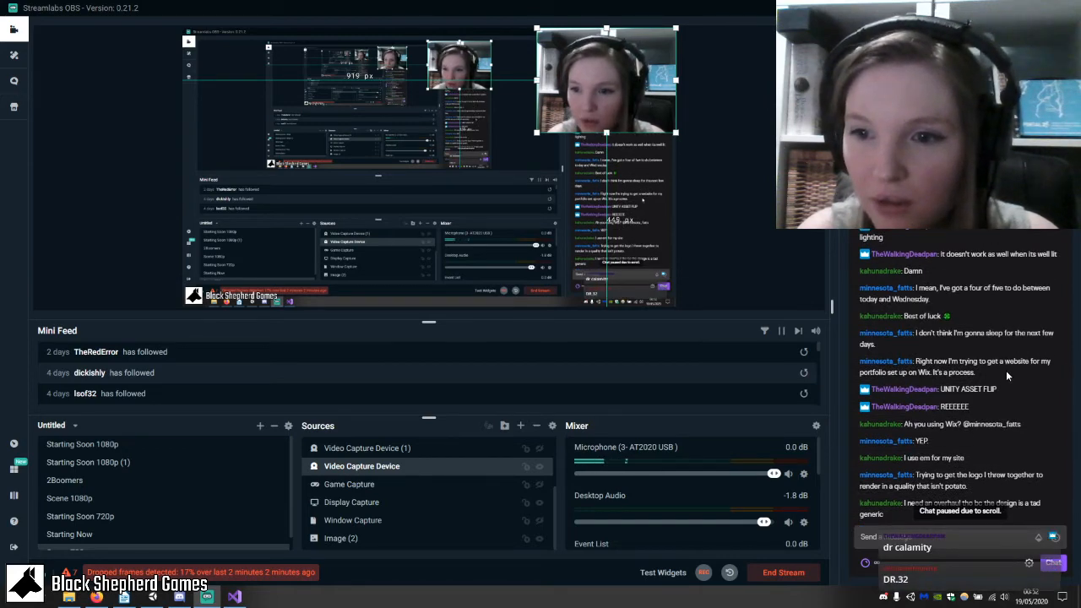
{"action": "scroll", "coordinate": [992, 337], "scroll_direction": "down", "scroll_amount": 1}
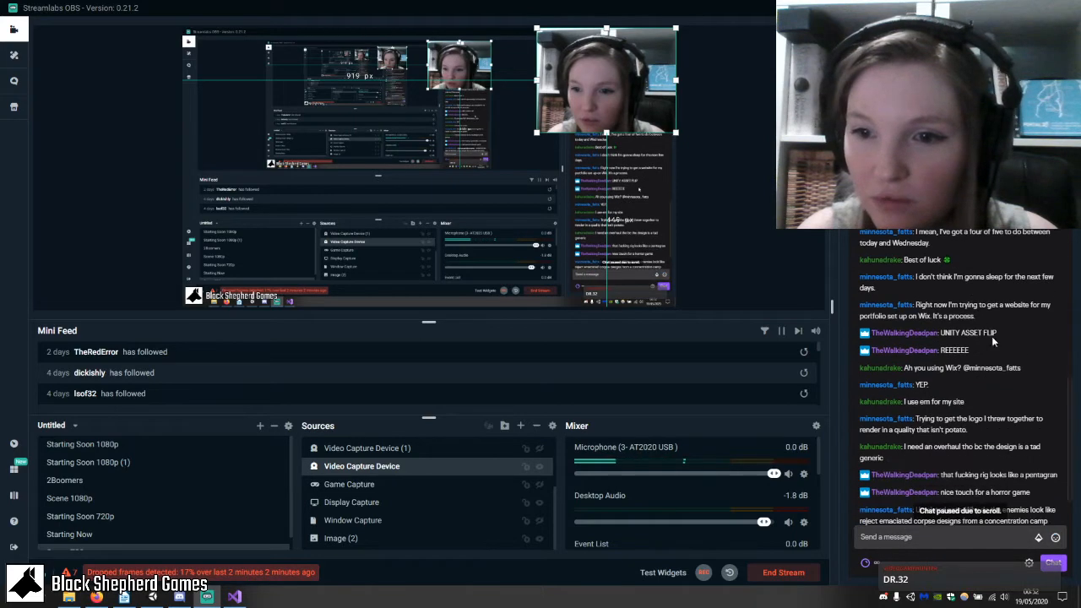
{"action": "left_click_drag", "start_coordinate": [977, 305], "coordinate": [1003, 321]}
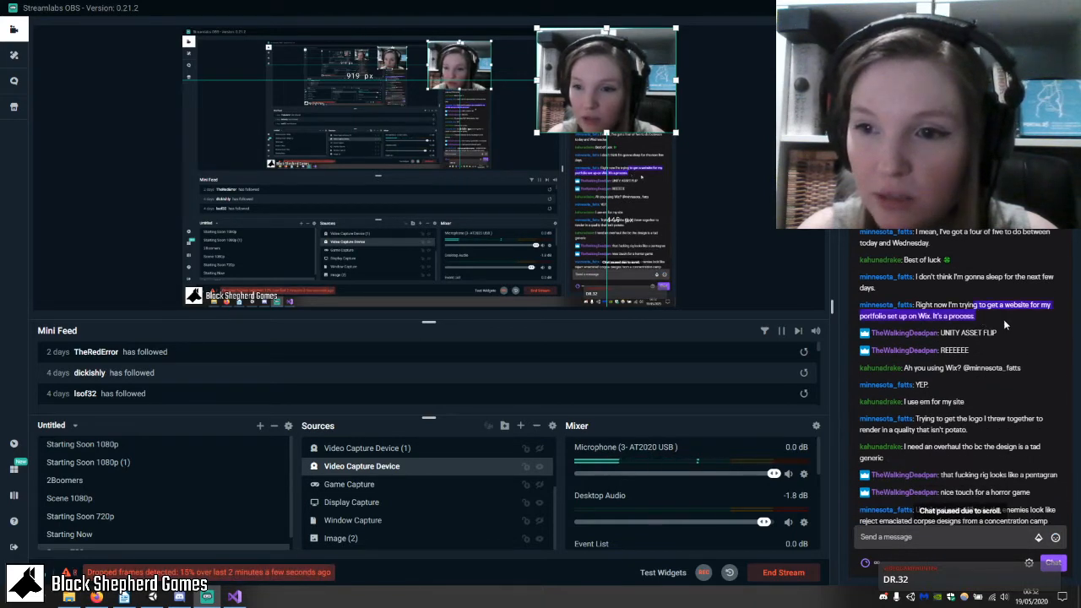
{"action": "scroll", "coordinate": [1004, 320], "scroll_direction": "down", "scroll_amount": 1}
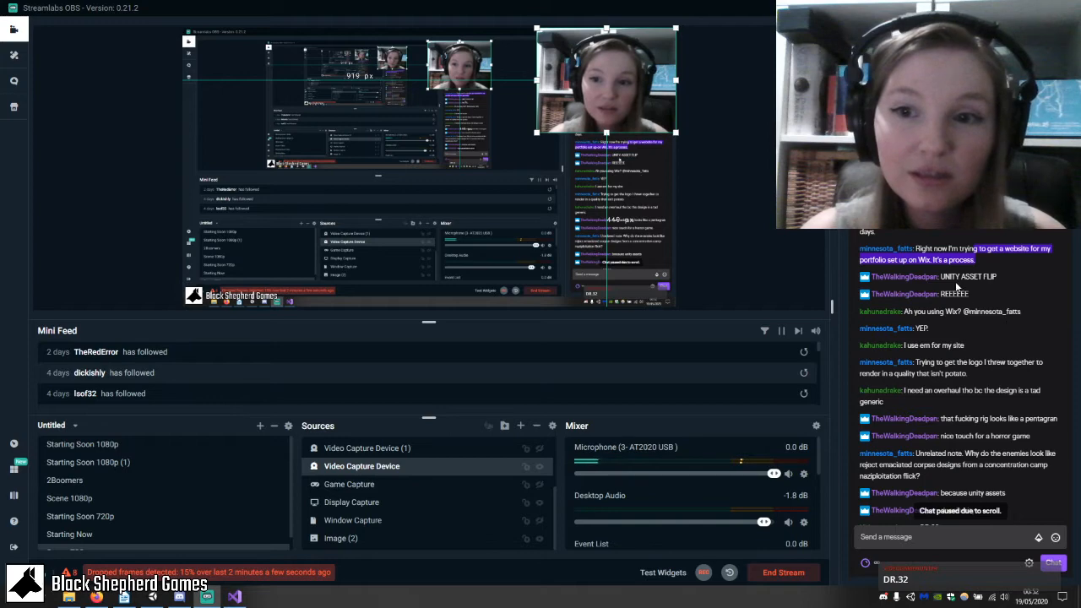
{"action": "left_click_drag", "start_coordinate": [939, 277], "coordinate": [1031, 309]}
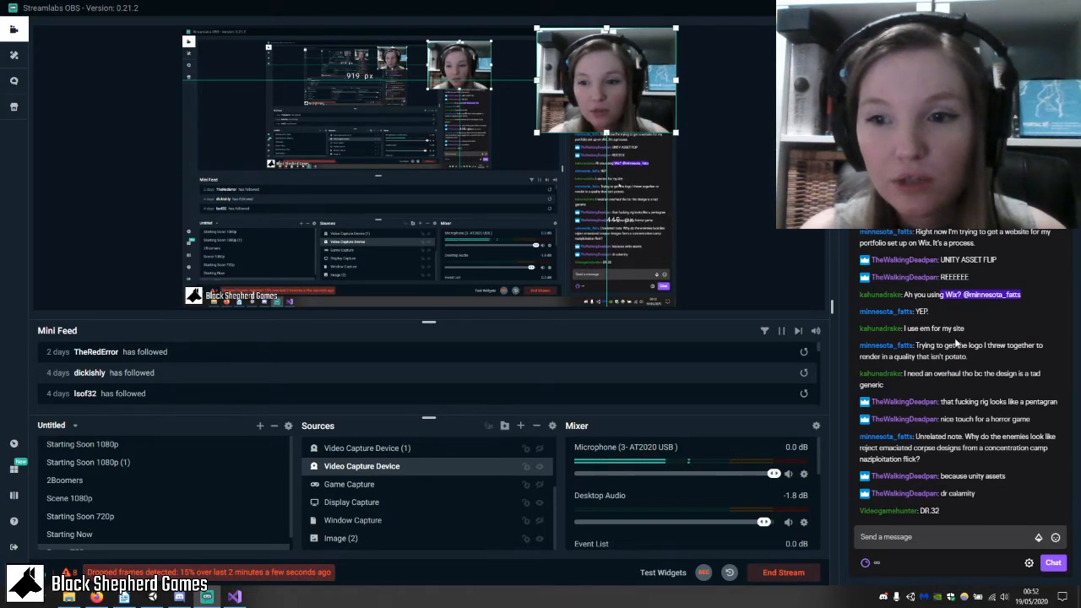
{"action": "left_click", "coordinate": [981, 353]}
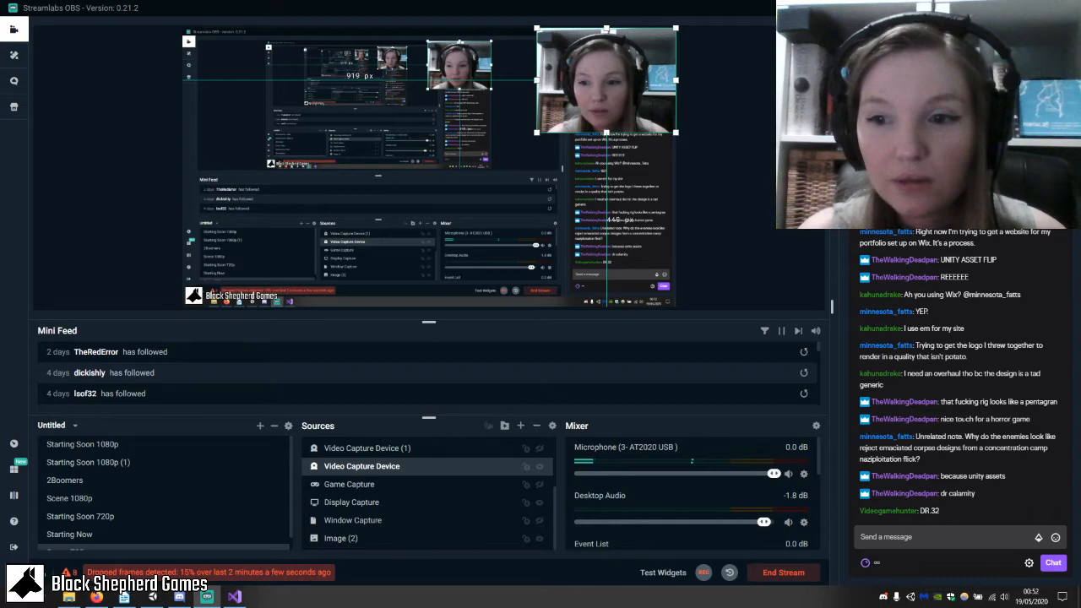
{"action": "left_click_drag", "start_coordinate": [928, 436], "coordinate": [921, 459]}
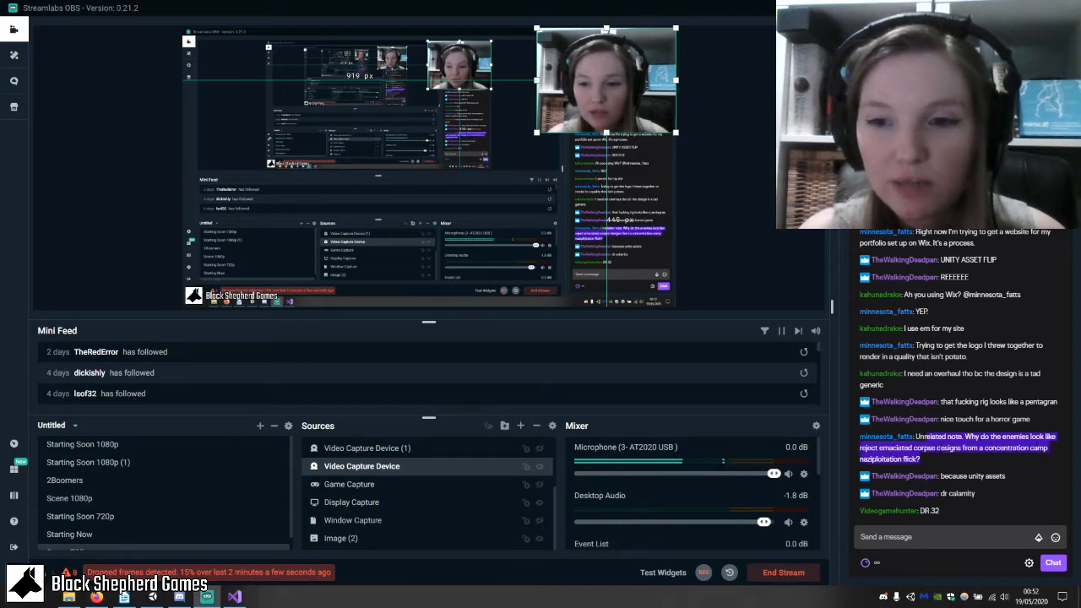
{"action": "left_click", "coordinate": [930, 458]}
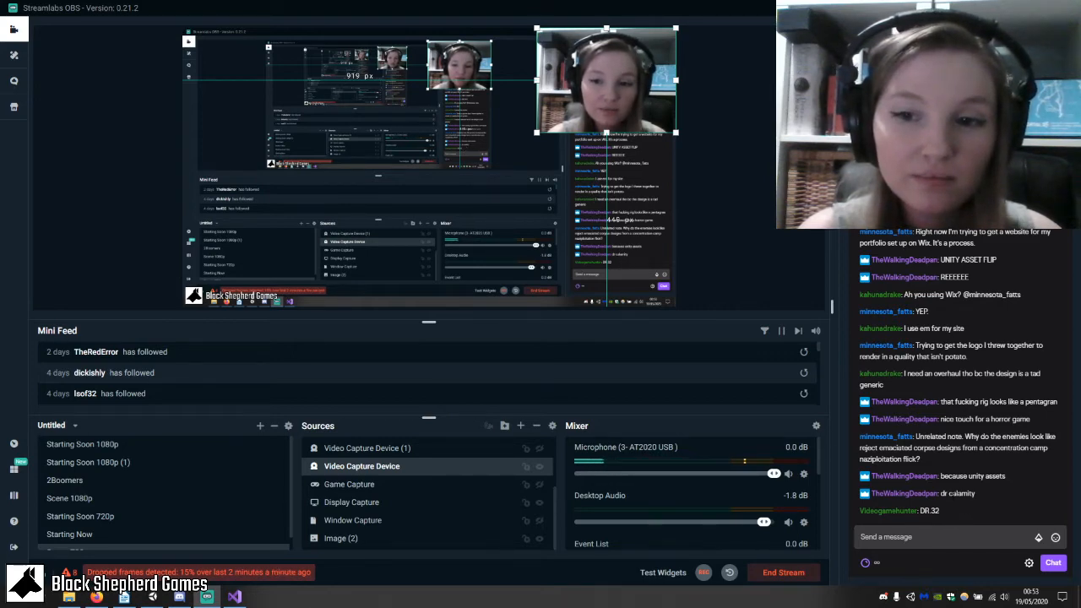
{"action": "double_click", "coordinate": [985, 511]}
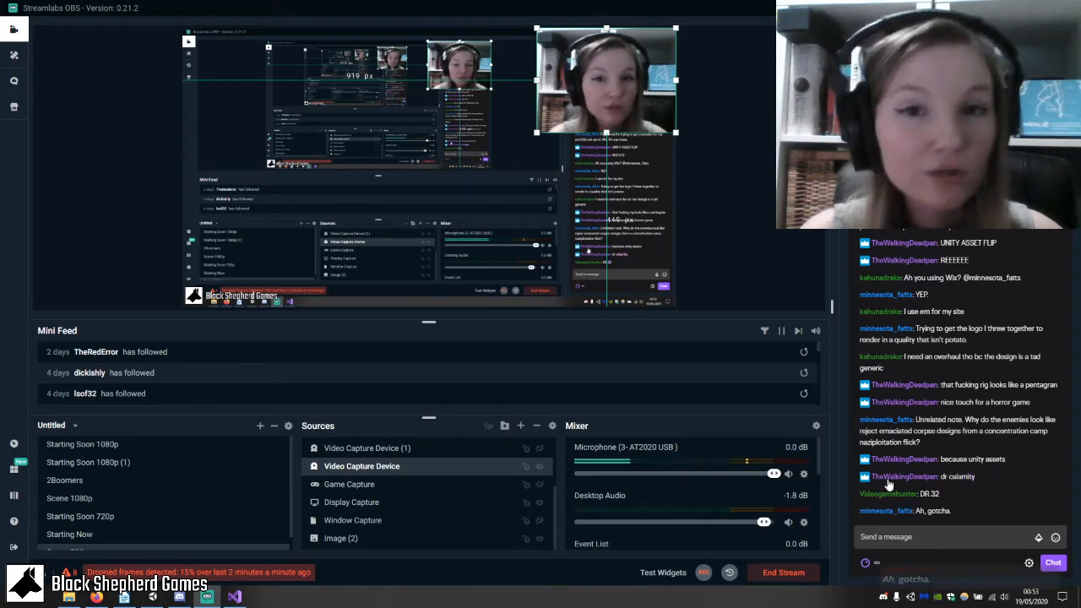
{"action": "left_click", "coordinate": [234, 597]}
{"action": "left_click", "coordinate": [152, 597]}
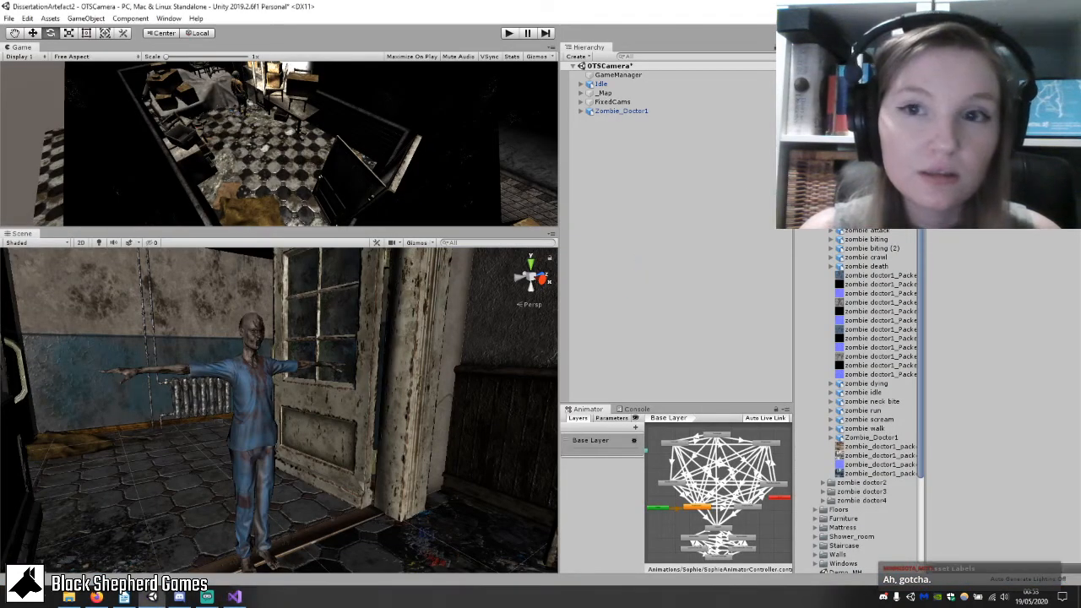
Create an Animator Controller named Dr. Calamity in the Dr. Calamity animations folder and show its graph.
{"action": "right_click", "coordinate": [858, 229]}
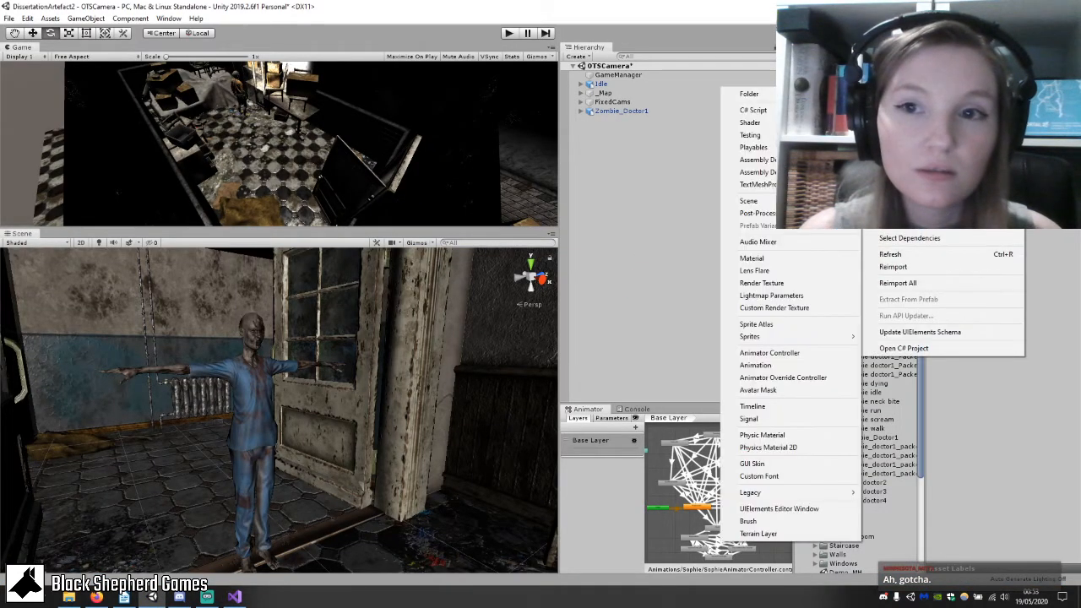
{"action": "key", "text": "Escape"}
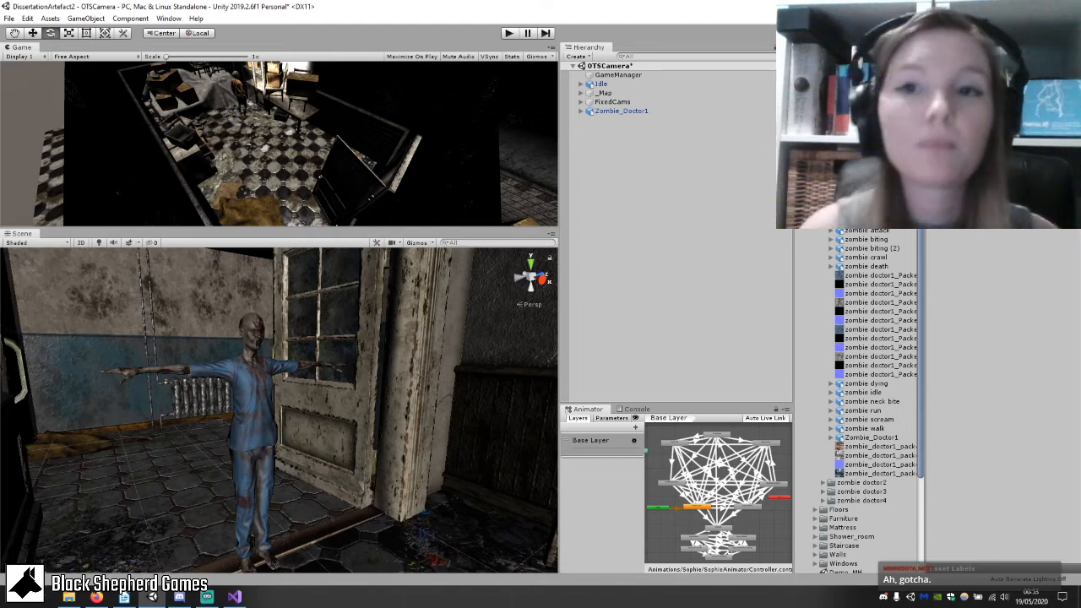
{"action": "right_click", "coordinate": [857, 87]}
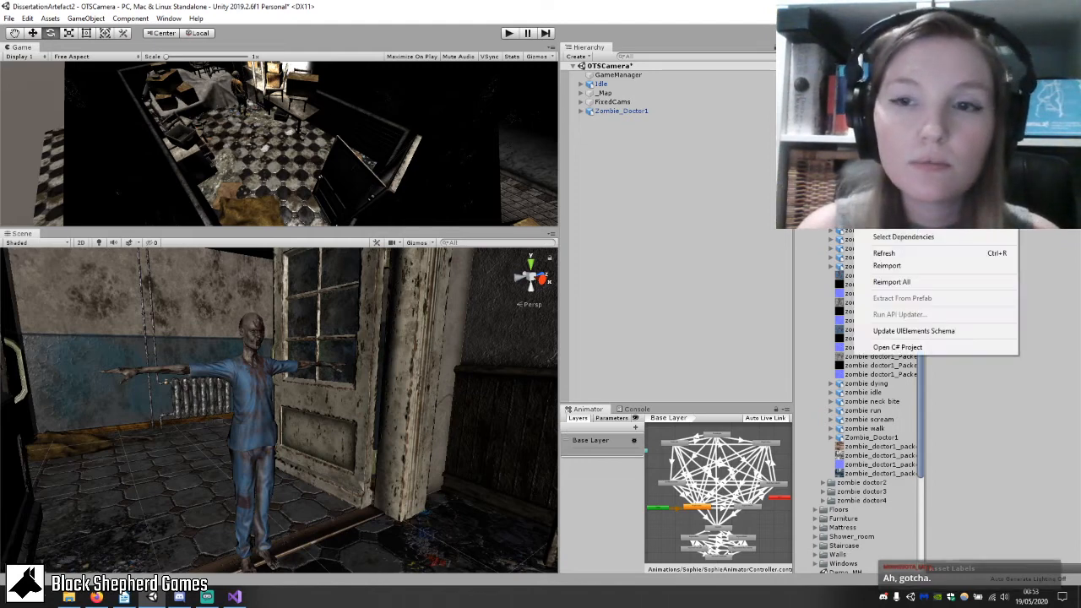
{"action": "mouse_move", "coordinate": [883, 93]}
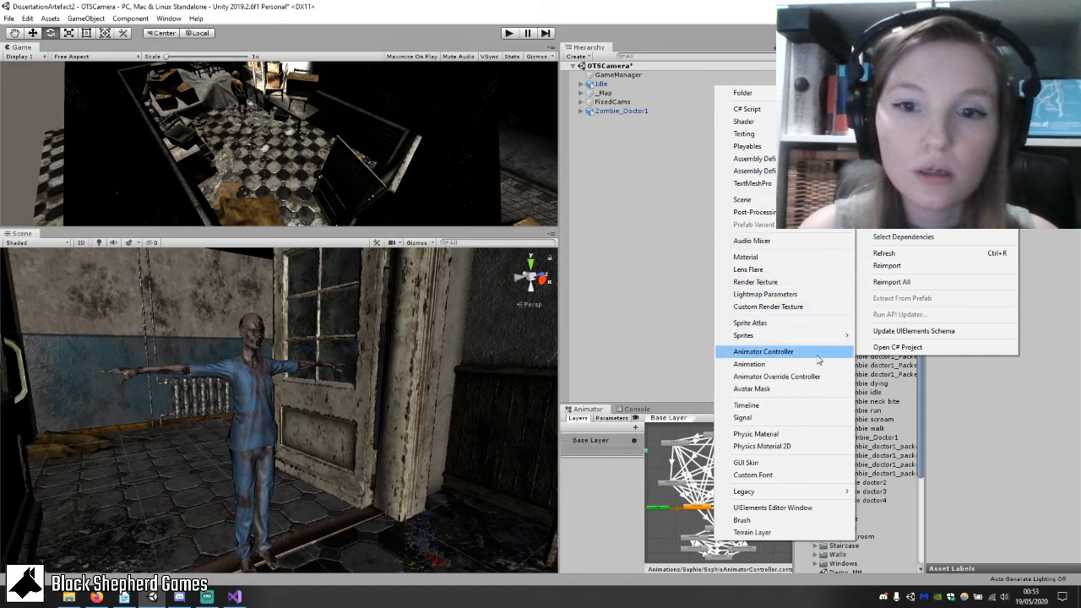
{"action": "left_click", "coordinate": [996, 331]}
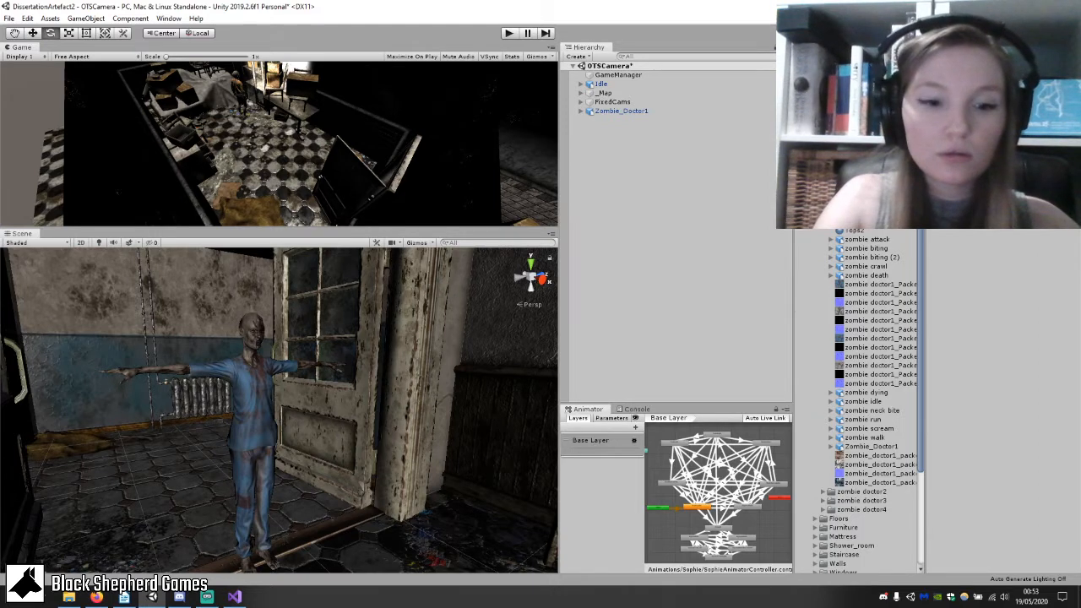
{"action": "key", "text": "Return"}
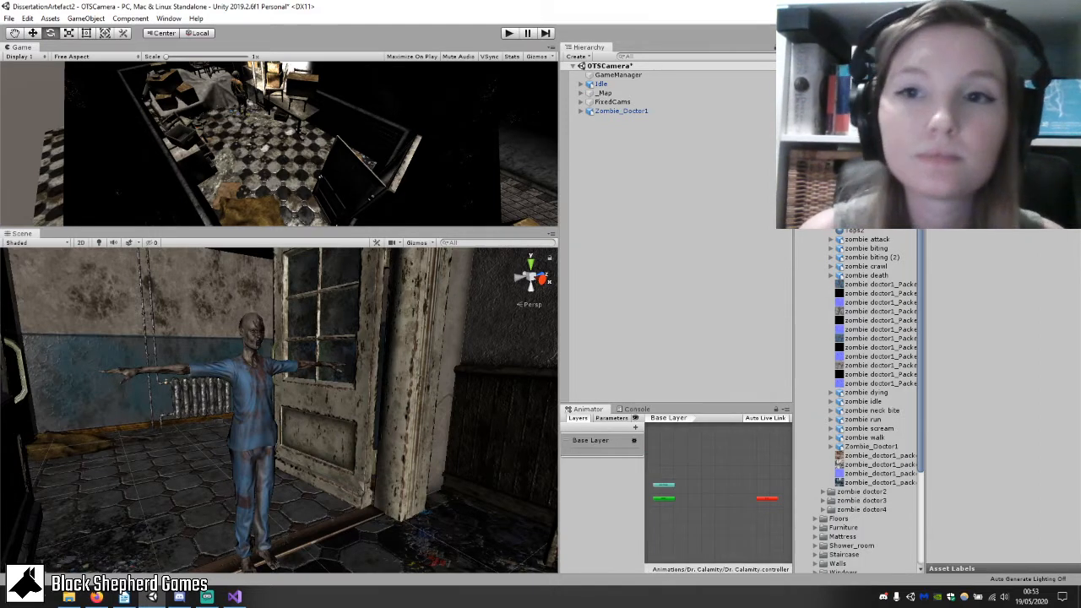
Enlarge the Animator area in both width and height to make room for the Dr. Calamity state graph.
{"action": "scroll", "coordinate": [721, 471], "scroll_direction": "up", "scroll_amount": 4}
{"action": "middle_click_drag", "start_coordinate": [741, 490], "coordinate": [828, 491]}
{"action": "scroll", "coordinate": [746, 483], "scroll_direction": "up", "scroll_amount": 4}
{"action": "scroll", "coordinate": [716, 487], "scroll_direction": "down", "scroll_amount": 3}
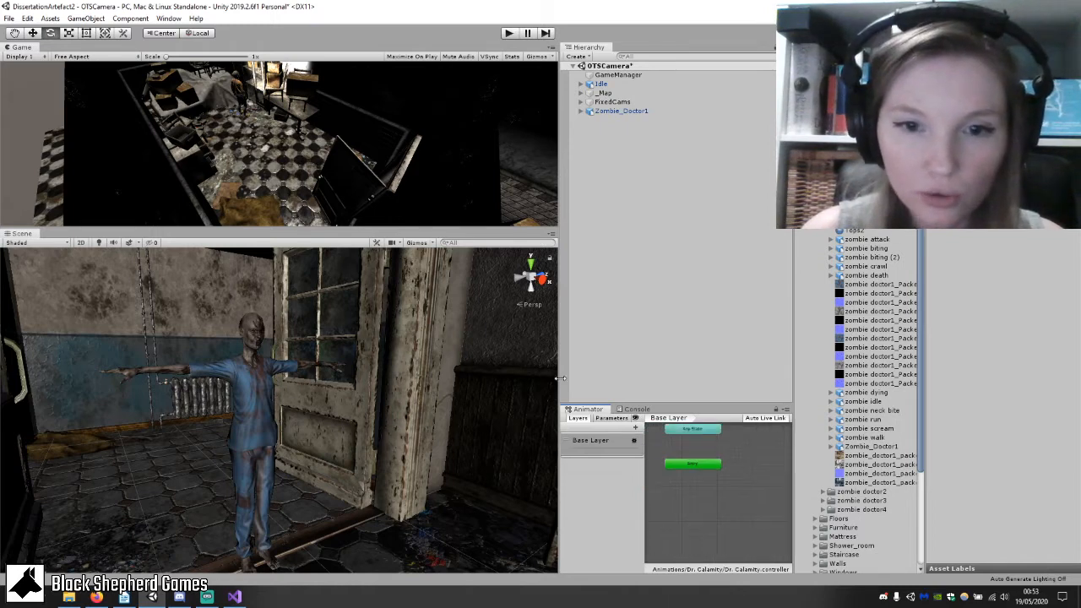
{"action": "left_click_drag", "start_coordinate": [564, 402], "coordinate": [398, 404]}
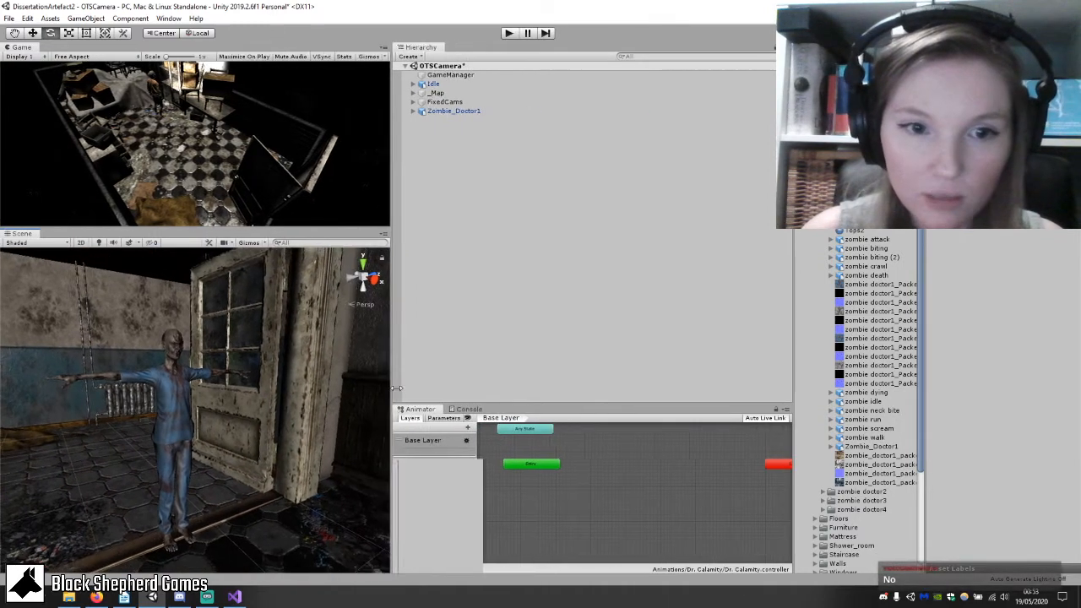
{"action": "left_click_drag", "start_coordinate": [502, 404], "coordinate": [528, 193]}
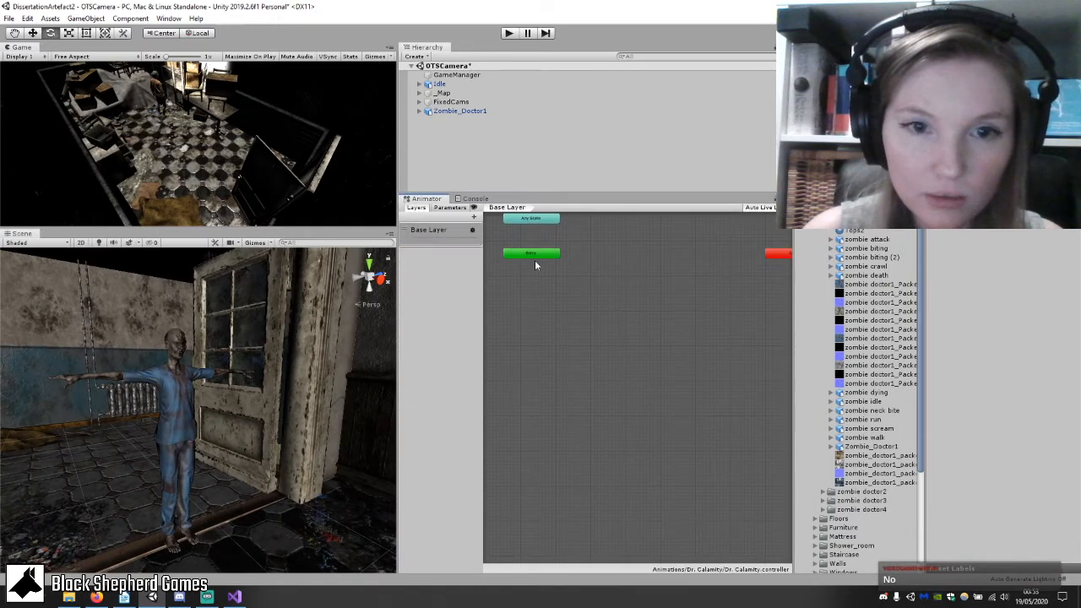
Create an empty state in the Base Layer, place it beside Entry, and rename it Dr_CIdle.
{"action": "right_click", "coordinate": [640, 340]}
{"action": "left_click", "coordinate": [615, 297]}
{"action": "left_click_drag", "start_coordinate": [605, 268], "coordinate": [652, 387]}
{"action": "left_click_drag", "start_coordinate": [582, 288], "coordinate": [590, 293]}
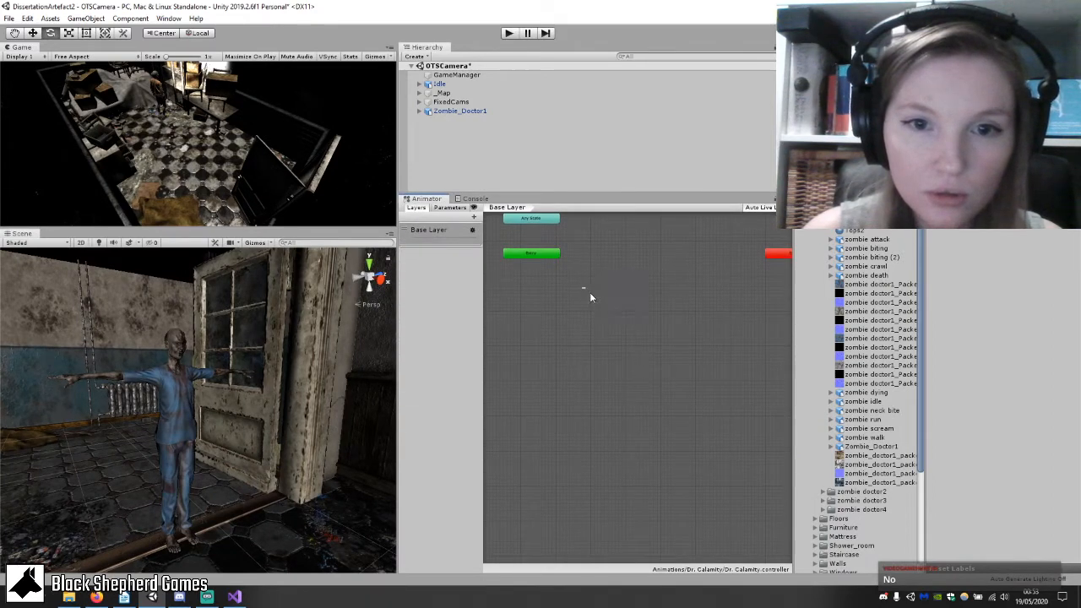
{"action": "middle_click_drag", "start_coordinate": [595, 268], "coordinate": [632, 350]}
{"action": "scroll", "coordinate": [603, 335], "scroll_direction": "up", "scroll_amount": 3}
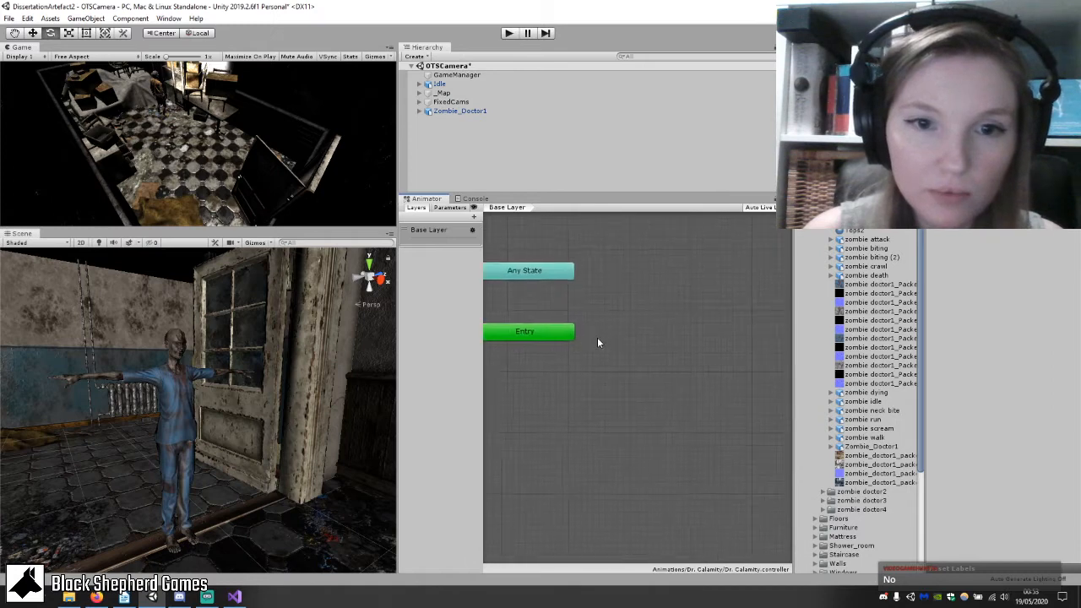
{"action": "right_click", "coordinate": [657, 348]}
{"action": "mouse_move", "coordinate": [696, 356]}
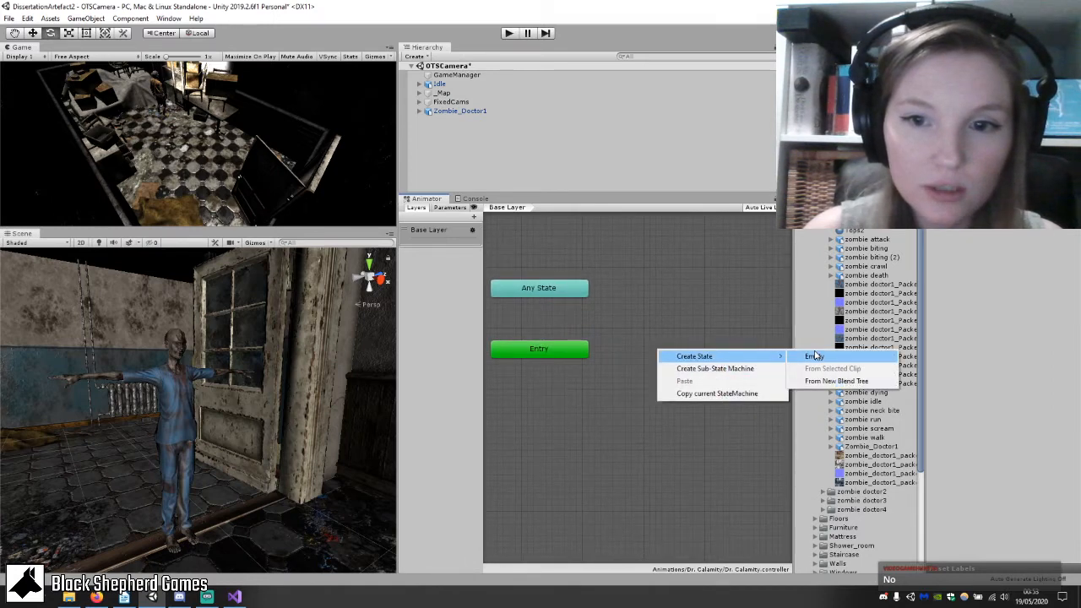
{"action": "left_click", "coordinate": [816, 357]}
{"action": "left_click_drag", "start_coordinate": [710, 362], "coordinate": [691, 330]}
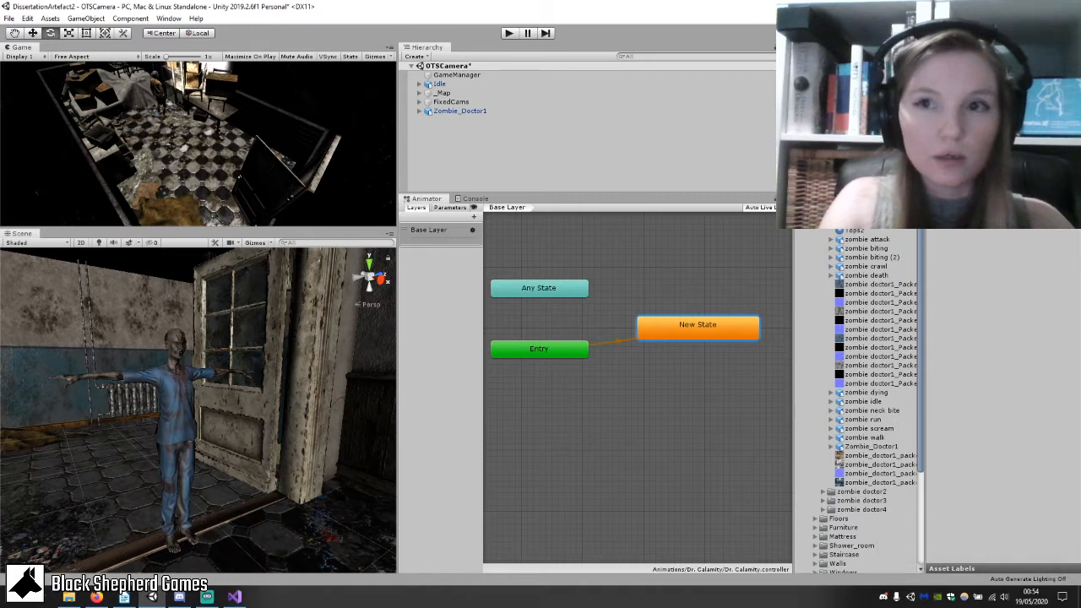
{"action": "type", "text": "Dr_CIdle"}
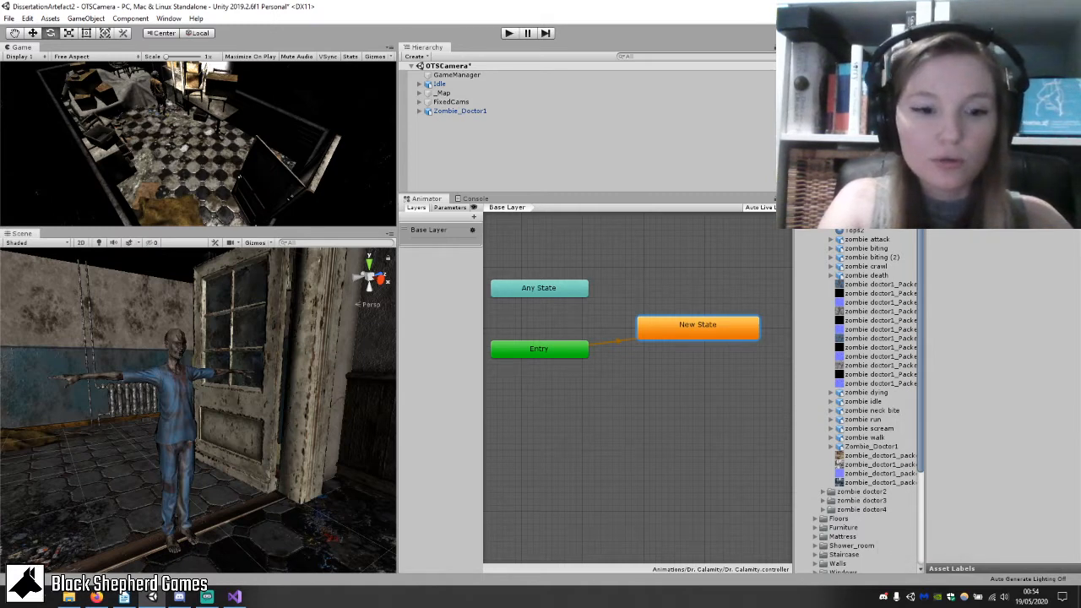
{"action": "key", "text": "Return"}
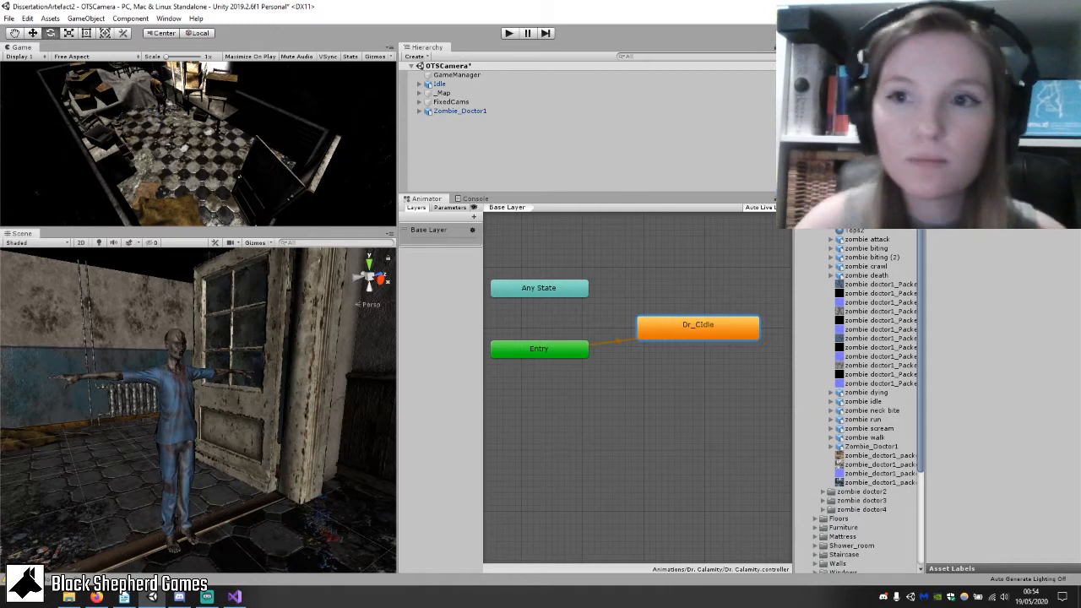
{"action": "left_click", "coordinate": [1073, 87]}
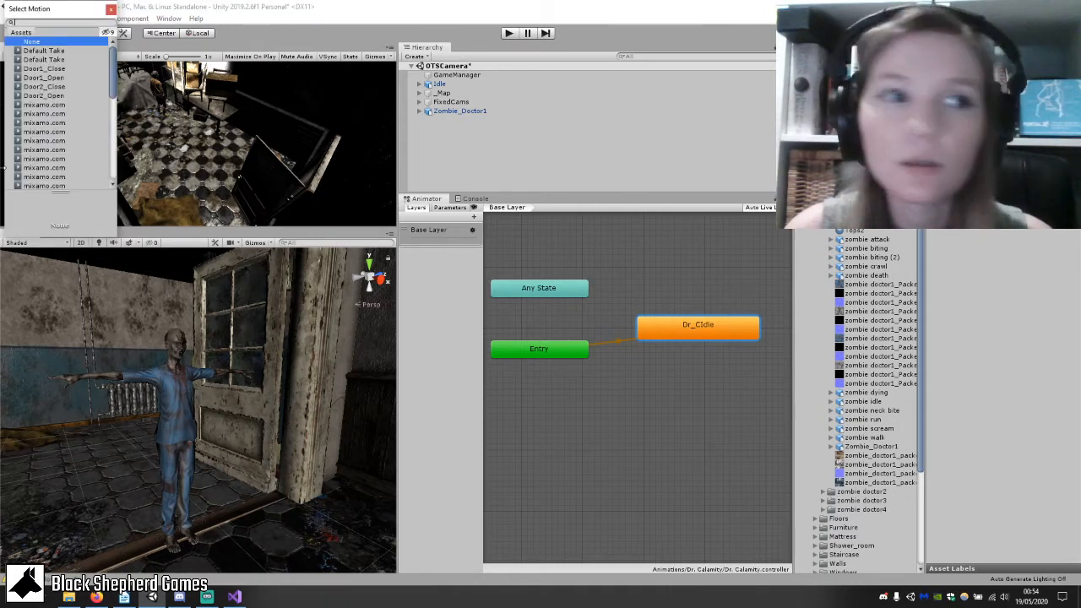
{"action": "type", "text": "idle"}
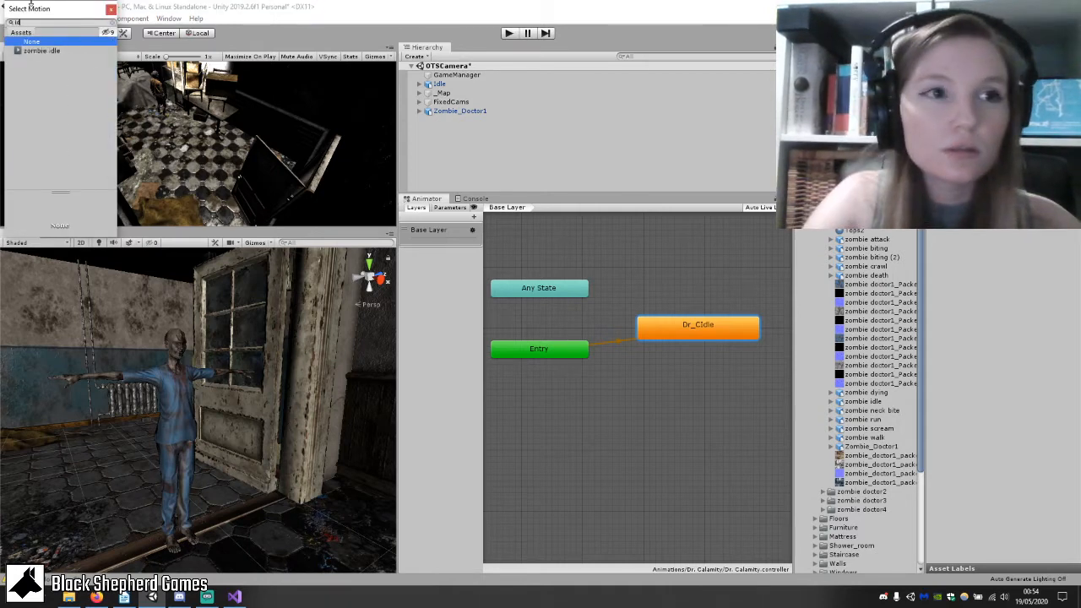
{"action": "left_click", "coordinate": [110, 10]}
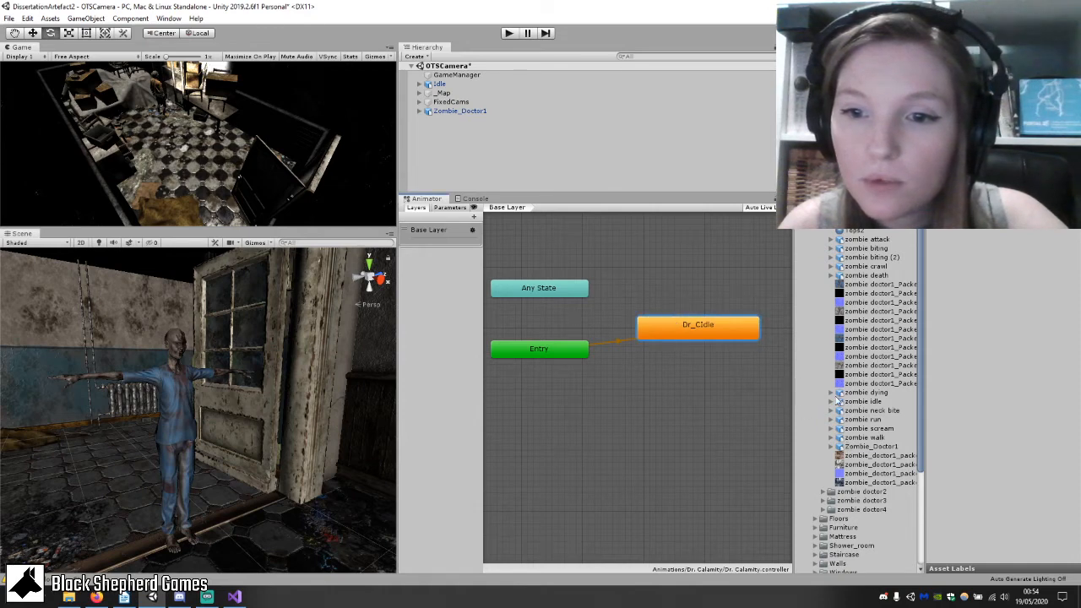
Assign the zombie idle clip from the zombie idle model as the motion of the Dr_CIdle state.
{"action": "left_click", "coordinate": [833, 401]}
{"action": "left_click_drag", "start_coordinate": [856, 406], "coordinate": [1007, 294]}
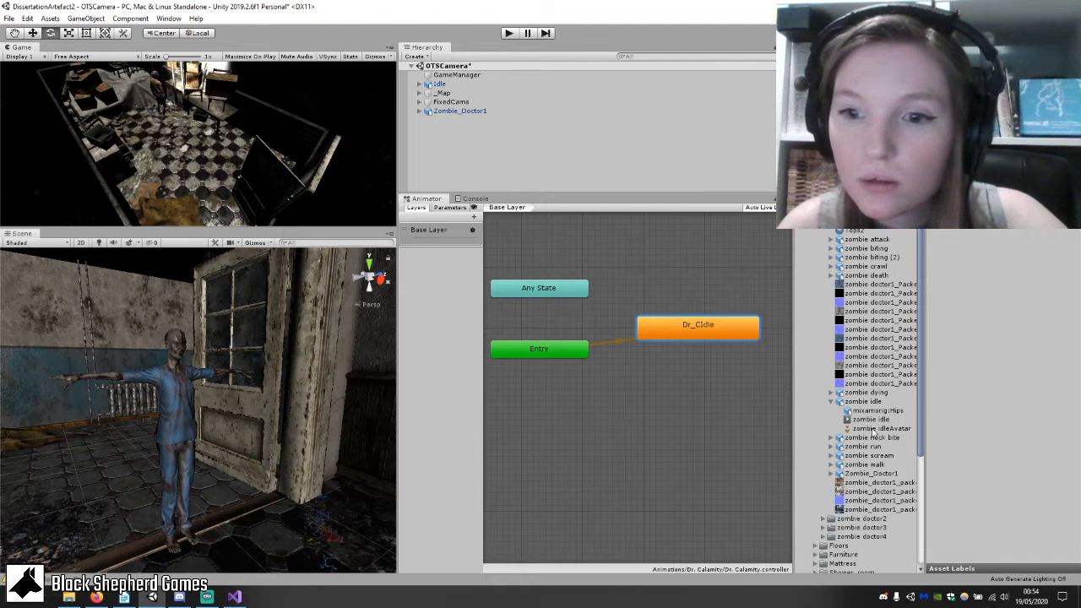
{"action": "left_click_drag", "start_coordinate": [874, 419], "coordinate": [988, 203]}
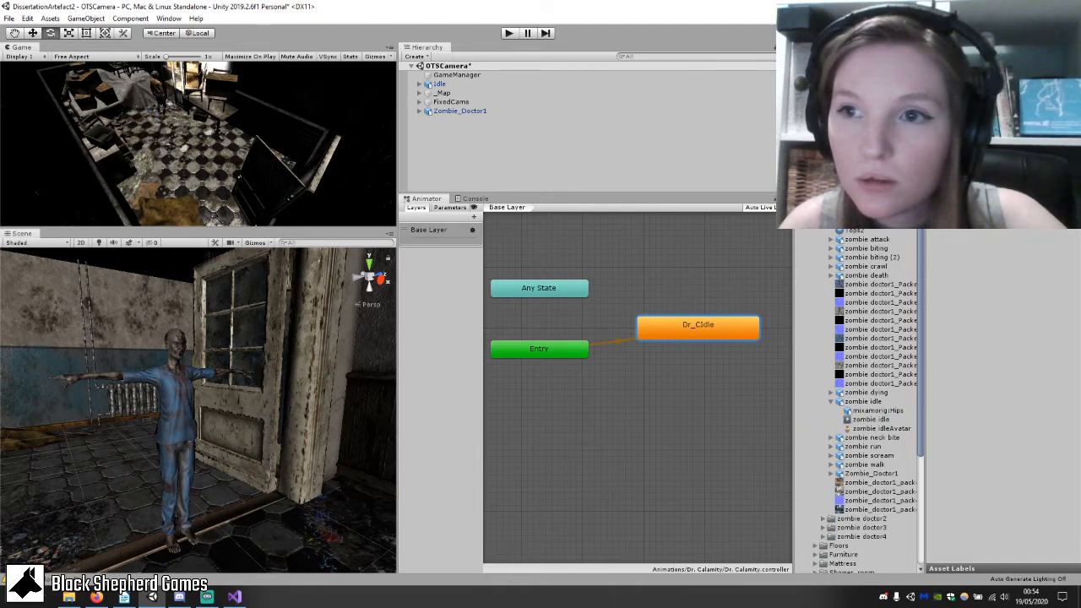
{"action": "left_click", "coordinate": [831, 402]}
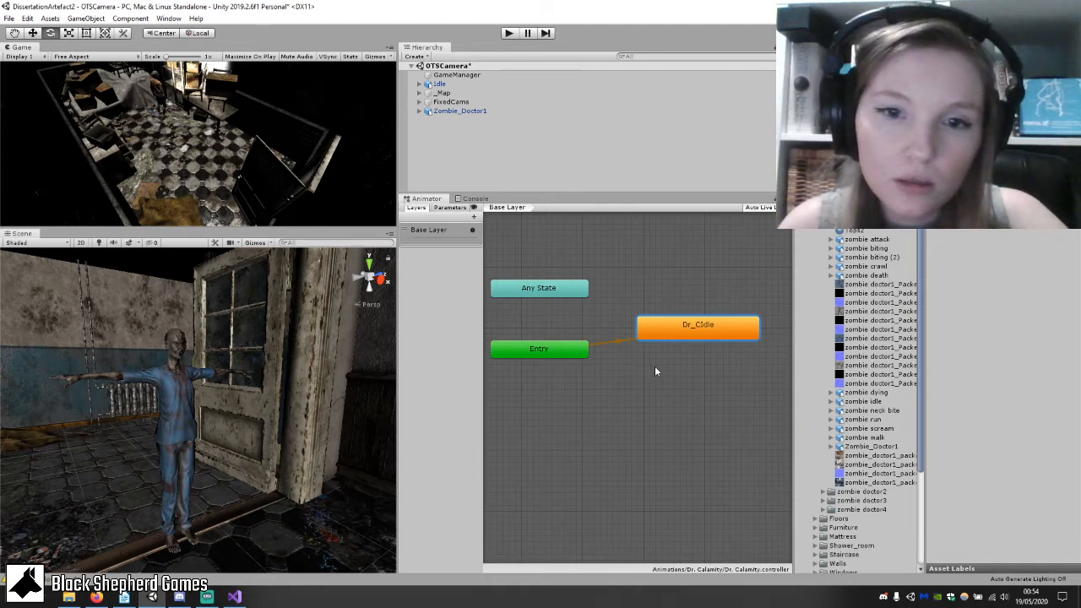
Play the scene briefly to check how the zombie doctor animates, and stop playback.
{"action": "left_click", "coordinate": [509, 32]}
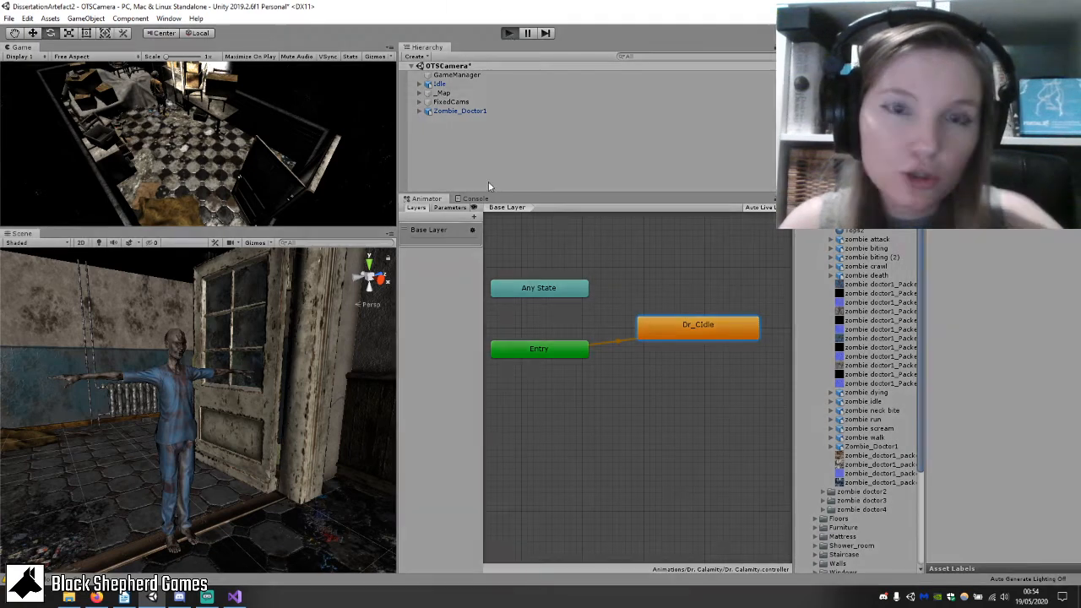
{"action": "left_click", "coordinate": [508, 34]}
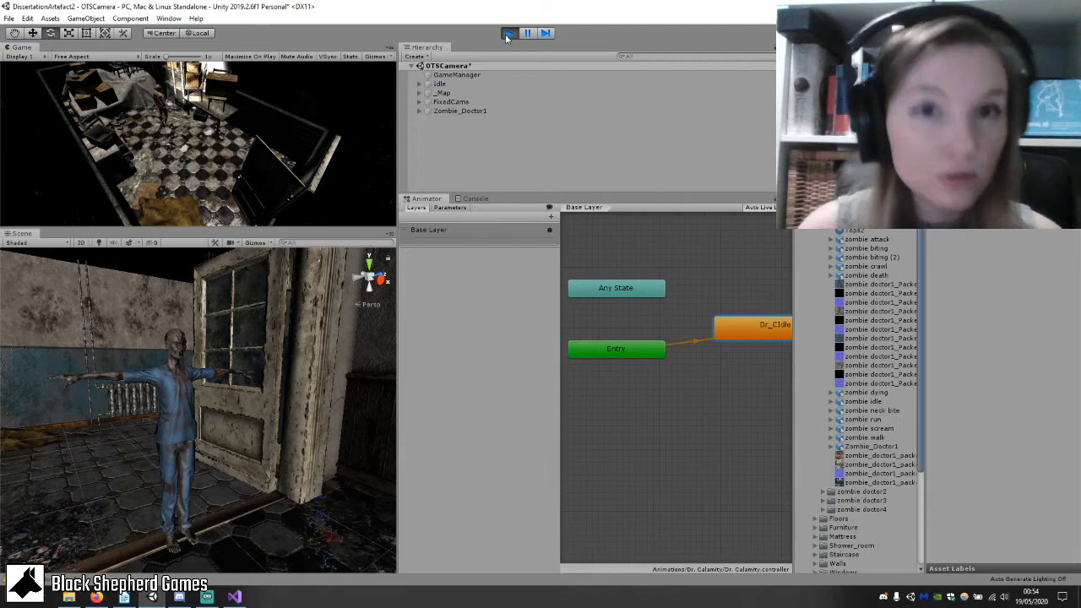
{"action": "left_click", "coordinate": [508, 34]}
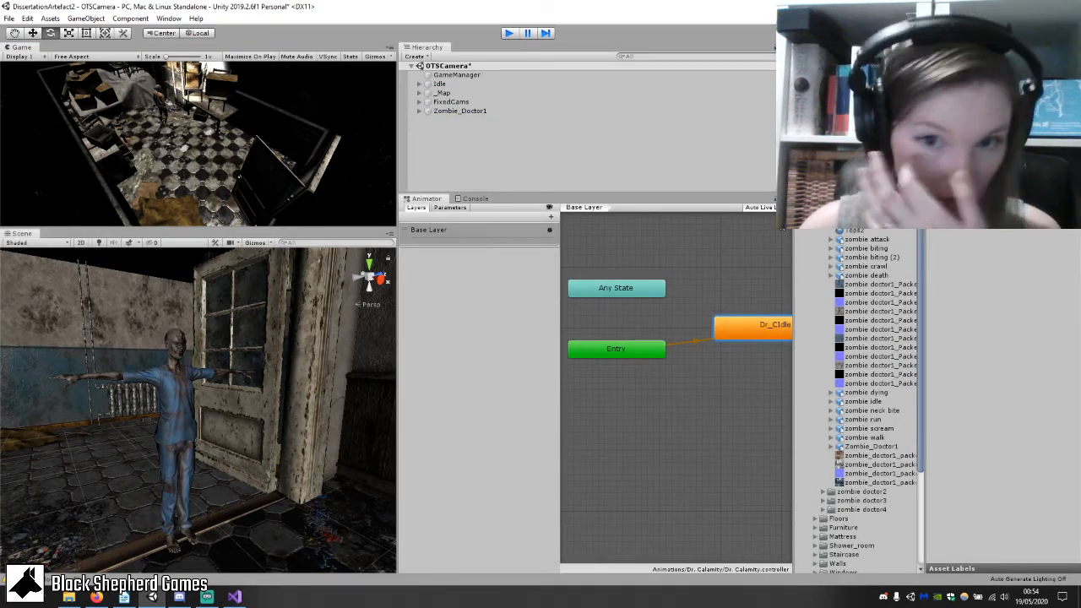
Select Zombie_Doctor1, play the scene to examine its idle animation up close, and stop playback.
{"action": "left_click", "coordinate": [173, 422]}
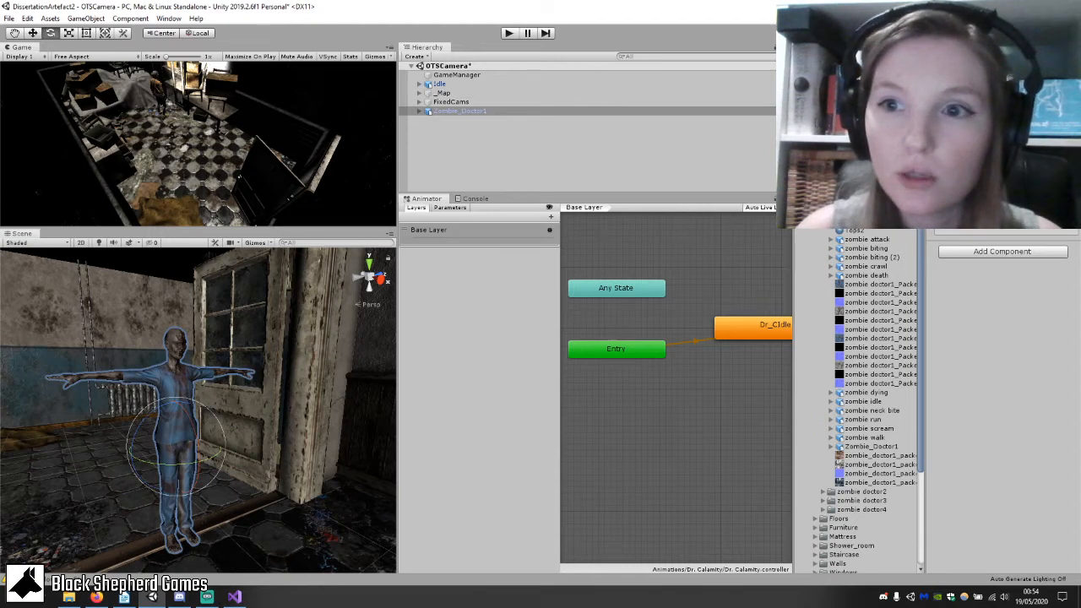
{"action": "left_click", "coordinate": [508, 34]}
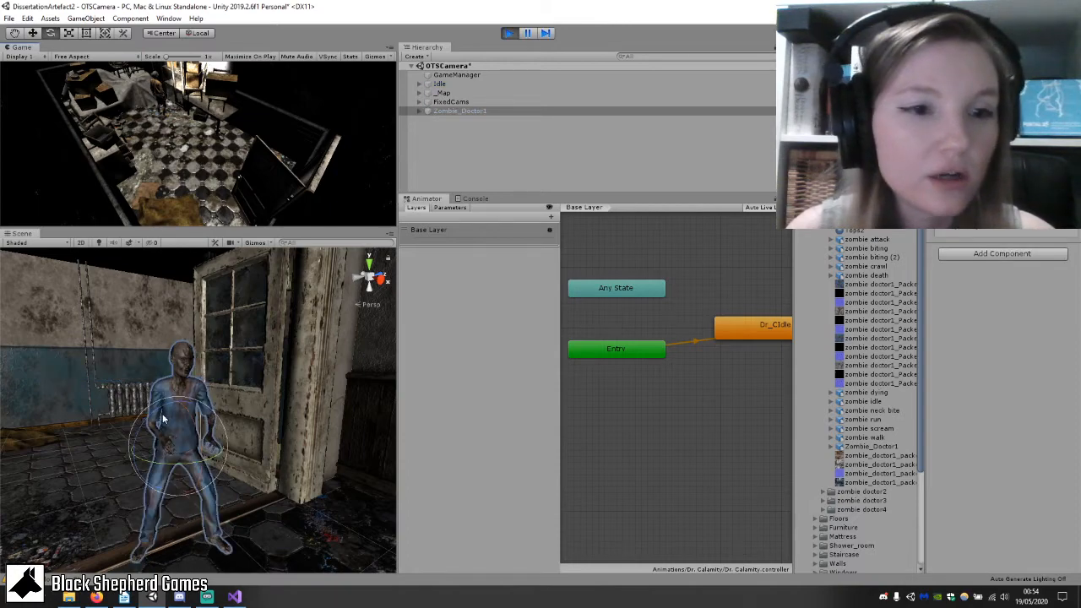
{"action": "middle_click_drag", "start_coordinate": [217, 407], "coordinate": [192, 441]}
{"action": "scroll", "coordinate": [264, 392], "scroll_direction": "up", "scroll_amount": 3}
{"action": "left_click_drag", "start_coordinate": [192, 441], "coordinate": [275, 322], "text": "alt"}
{"action": "left_click", "coordinate": [515, 33]}
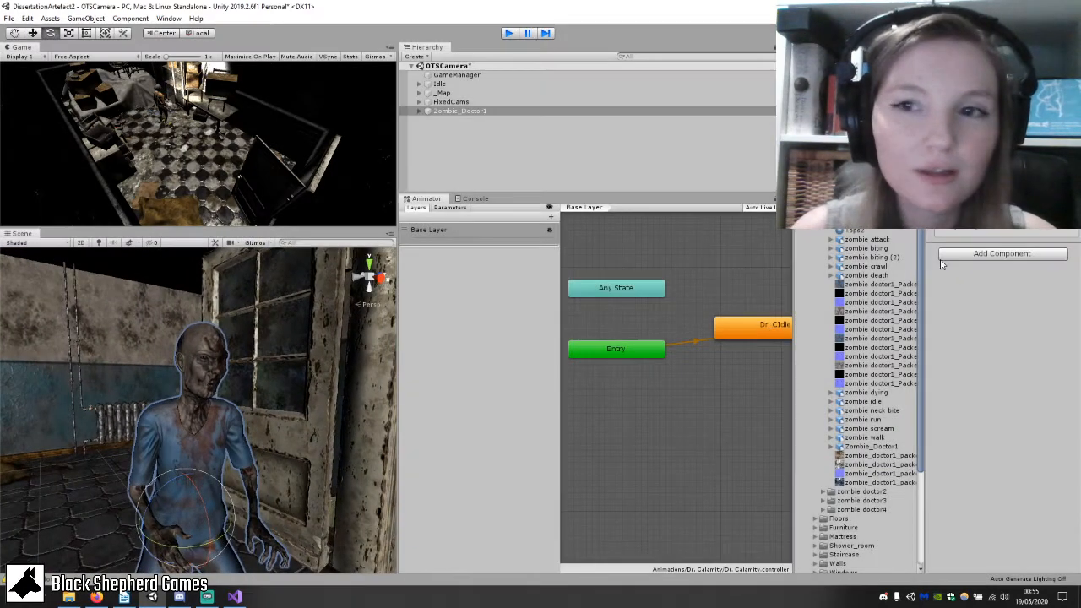
Enable Loop Time on the zombie idle clip and shift the Dr_CIdle state slightly upward in the graph.
{"action": "left_click", "coordinate": [742, 327]}
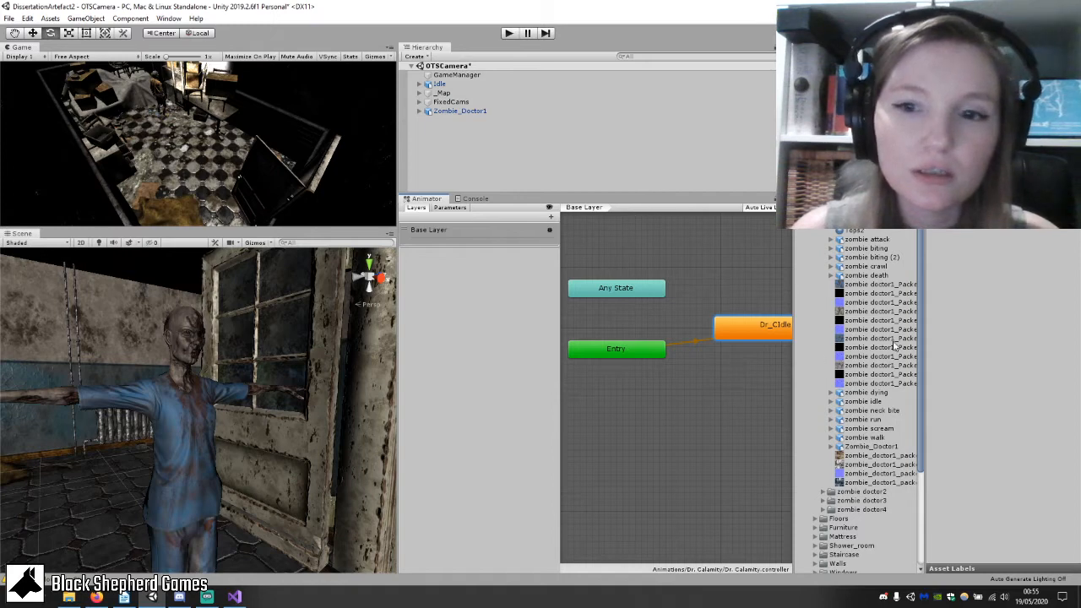
{"action": "left_click", "coordinate": [866, 401]}
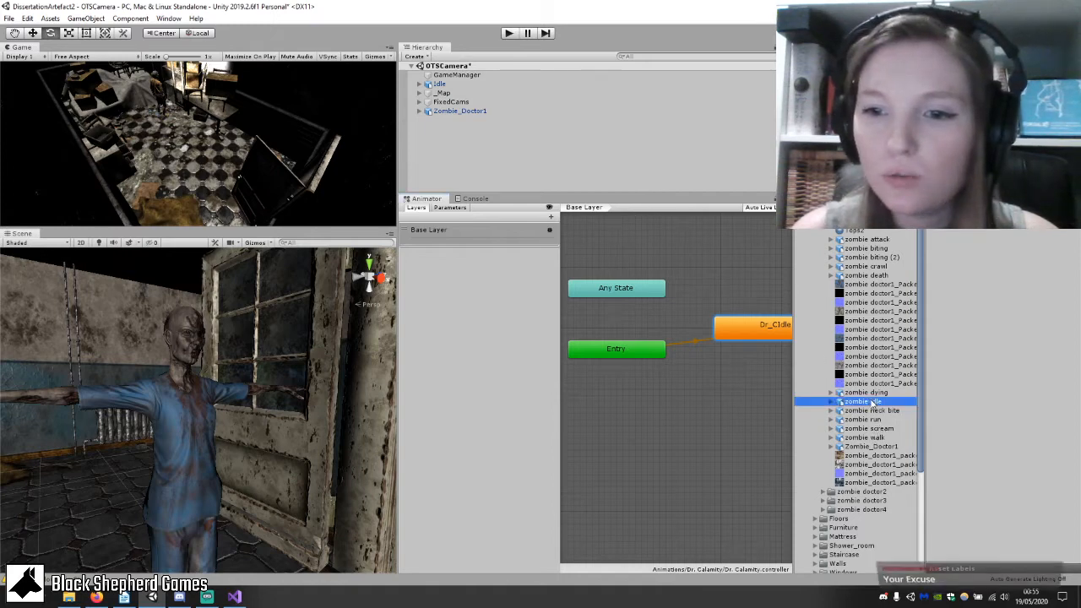
{"action": "left_click", "coordinate": [1007, 367]}
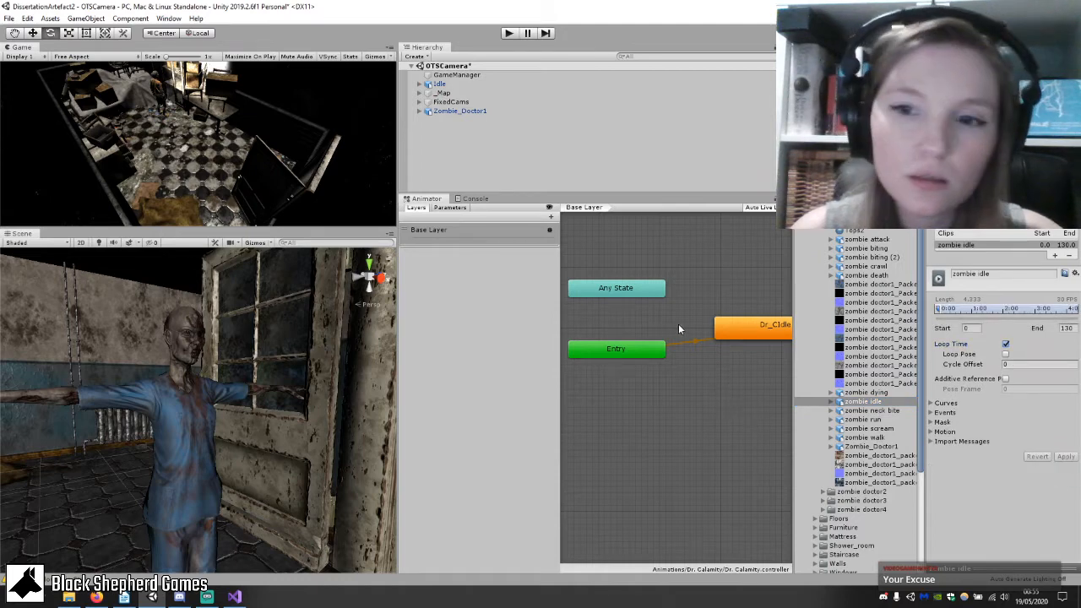
{"action": "scroll", "coordinate": [686, 376], "scroll_direction": "down", "scroll_amount": 5}
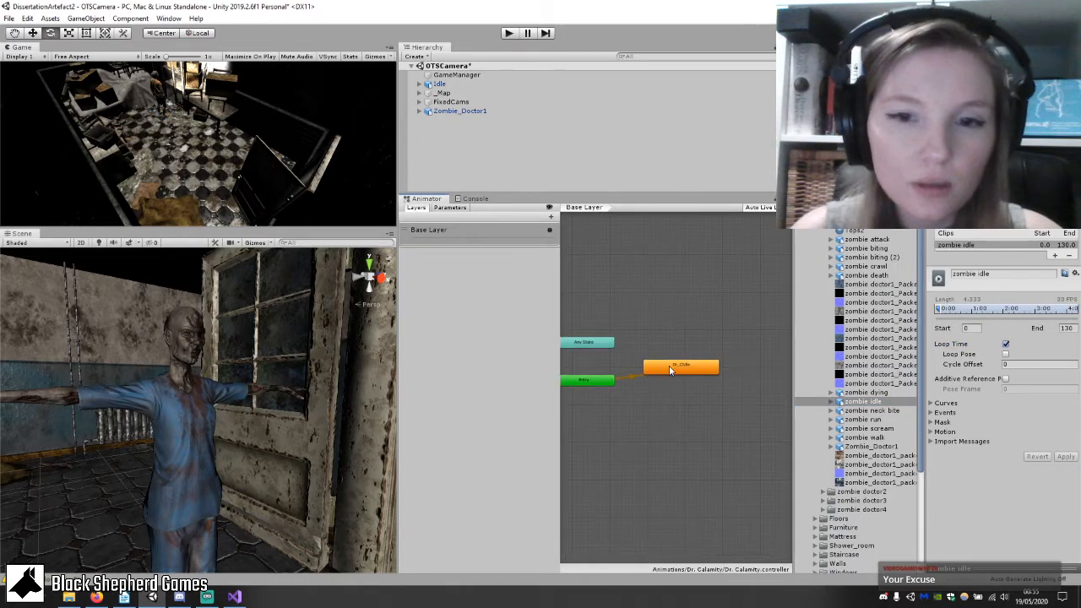
{"action": "left_click_drag", "start_coordinate": [669, 370], "coordinate": [666, 354]}
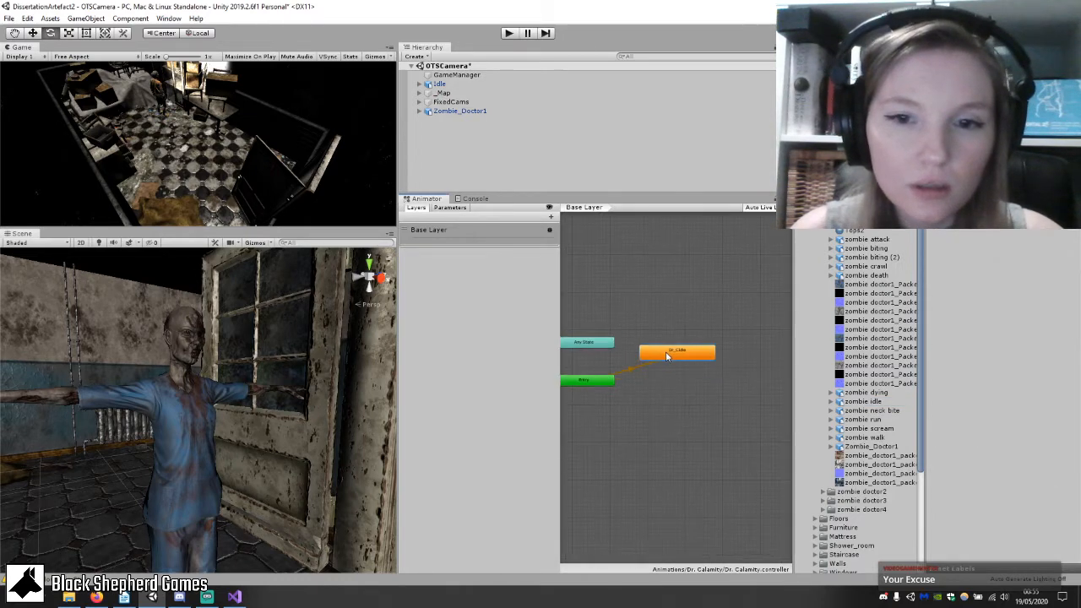
{"action": "left_click", "coordinate": [550, 218]}
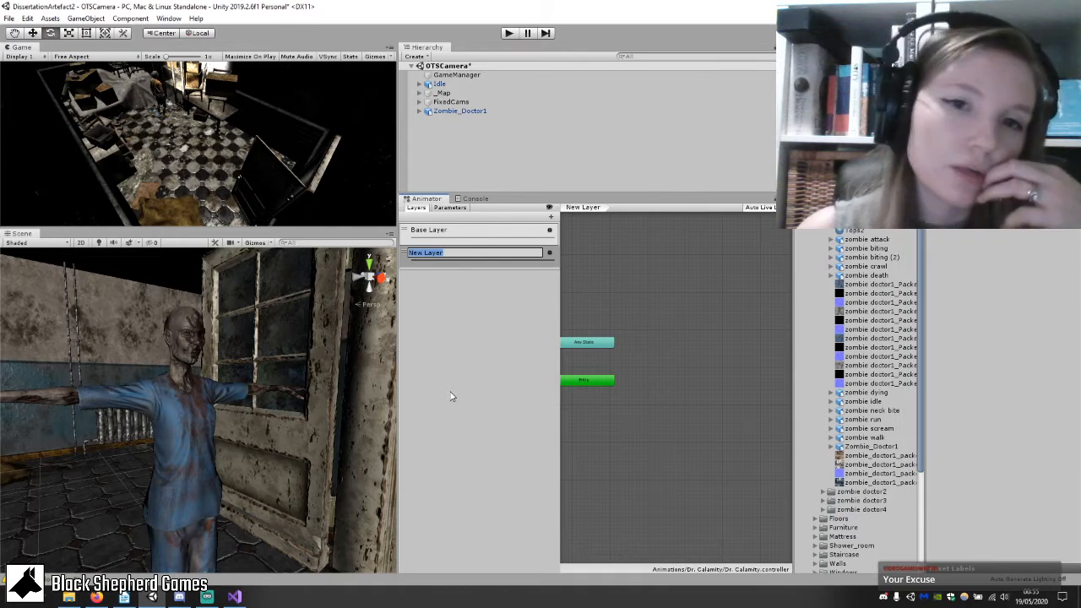
{"action": "key", "text": "Return"}
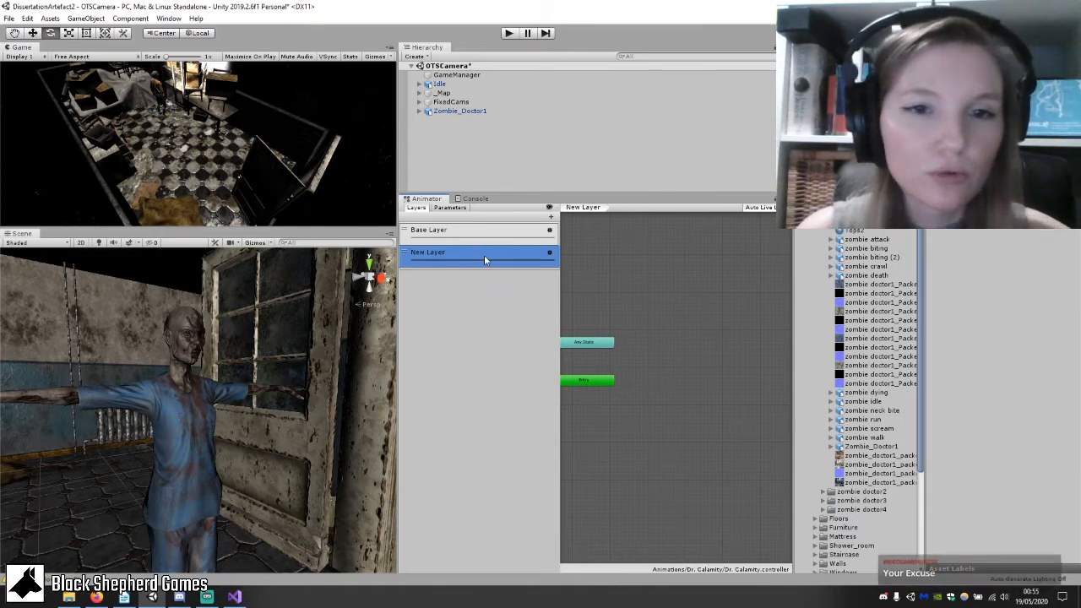
{"action": "right_click", "coordinate": [484, 256]}
{"action": "left_click", "coordinate": [507, 264]}
Add a Bool parameter named IsWalking to the Dr. Calamity animator controller.
{"action": "left_click", "coordinate": [467, 209]}
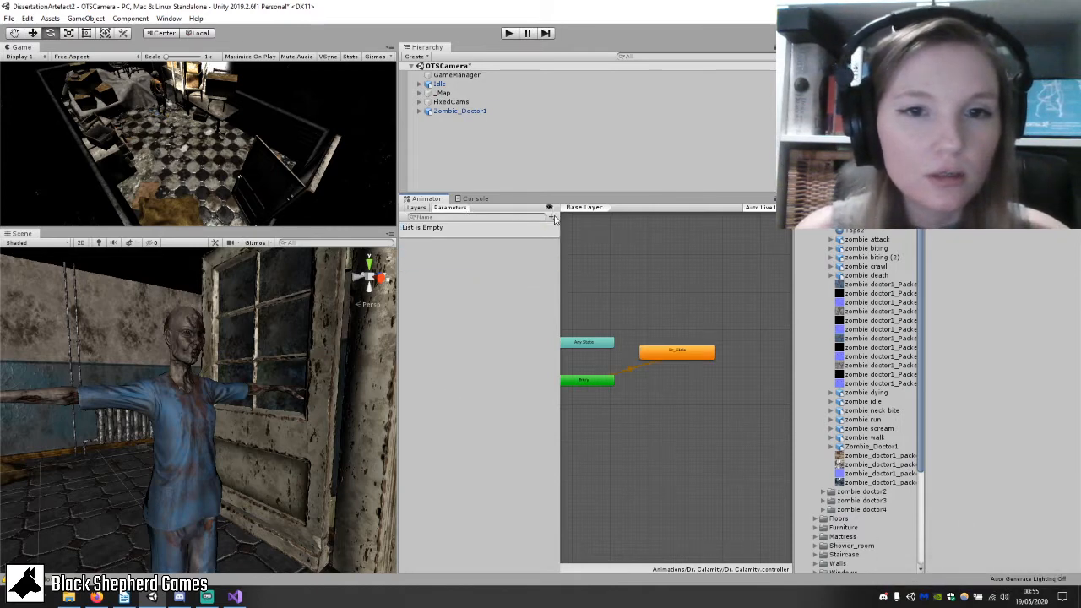
{"action": "left_click", "coordinate": [552, 218]}
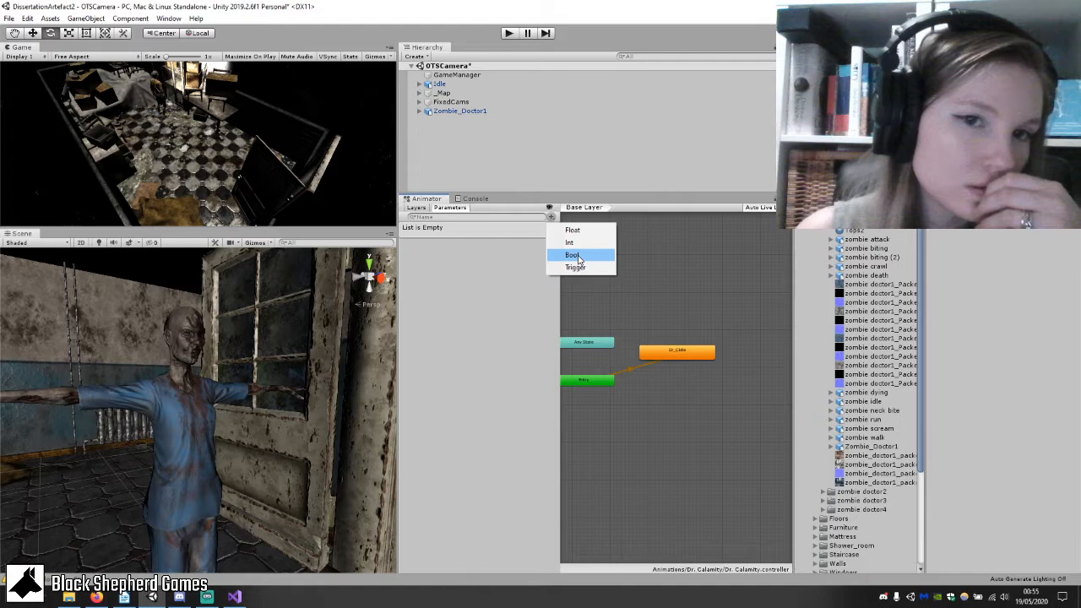
{"action": "left_click", "coordinate": [576, 255]}
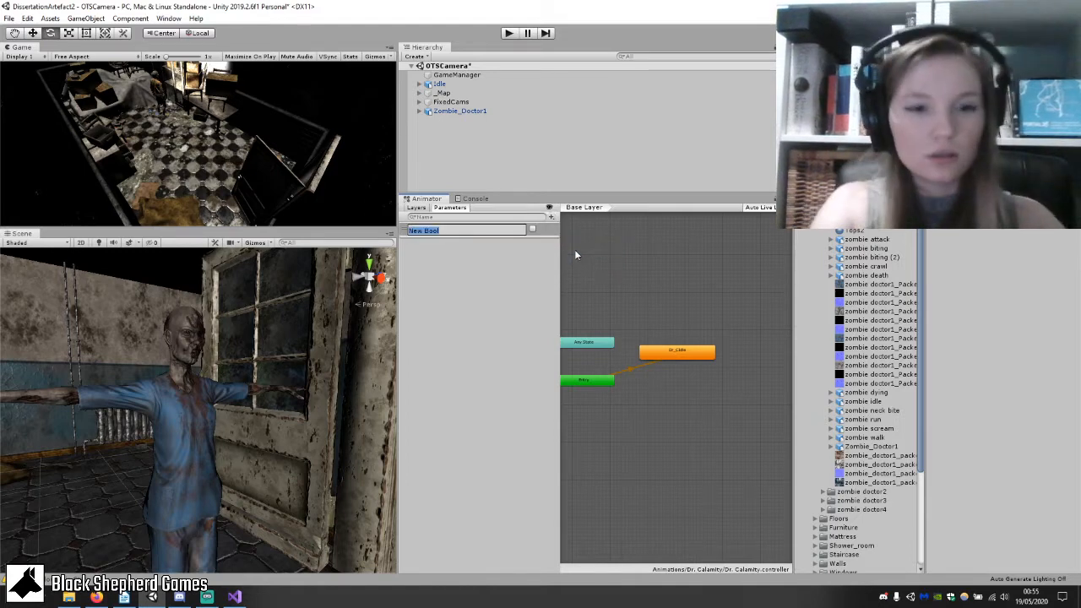
{"action": "type", "text": "IsWalking"}
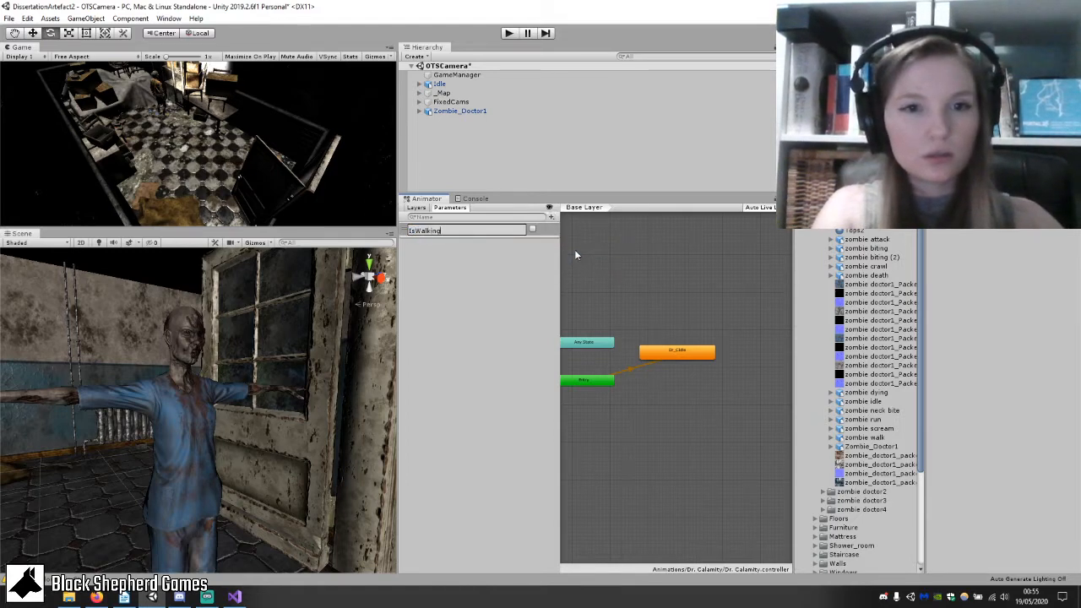
{"action": "key", "text": "Return"}
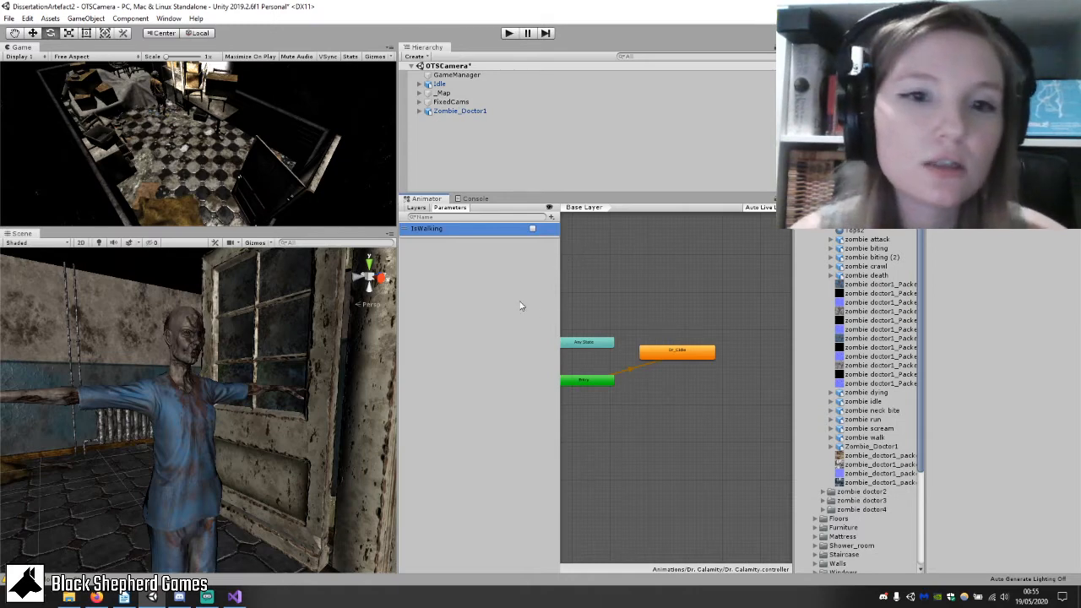
Create an empty state above Dr_CIdle in the Base Layer and name it Dr_CWalking.
{"action": "right_click", "coordinate": [693, 313]}
{"action": "mouse_move", "coordinate": [757, 321]}
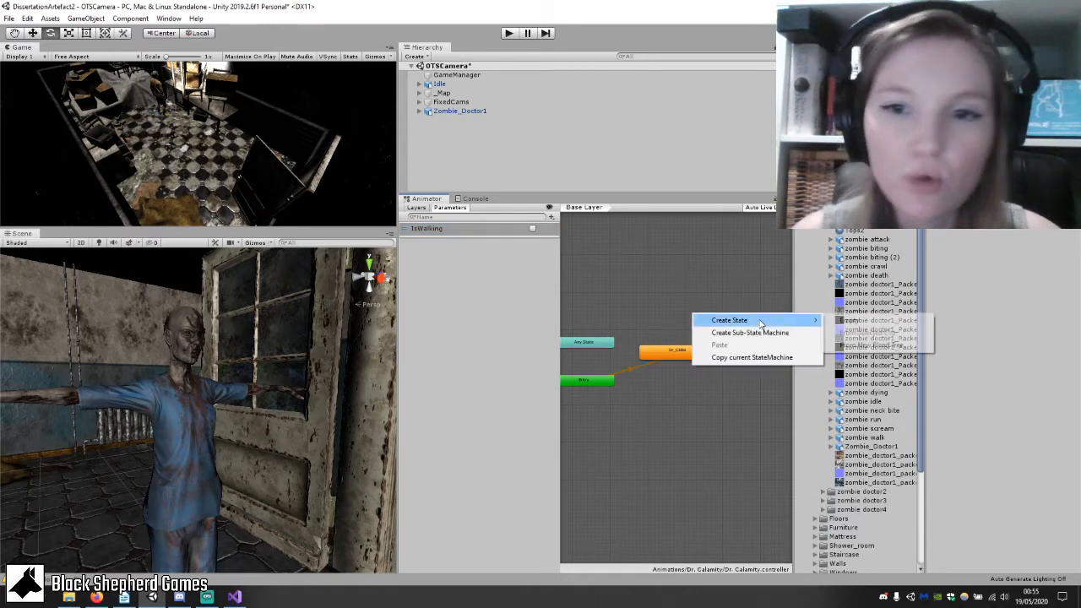
{"action": "left_click", "coordinate": [845, 320]}
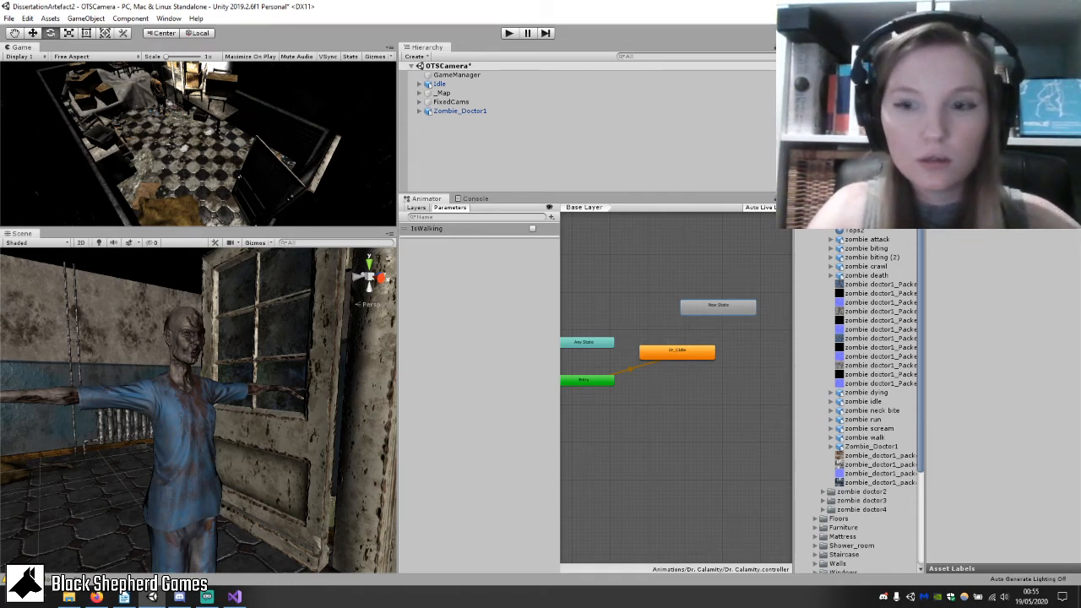
{"action": "type", "text": "Dr_CWalking"}
{"action": "key", "text": "Return"}
{"action": "scroll", "coordinate": [692, 328], "scroll_direction": "up", "scroll_amount": 3}
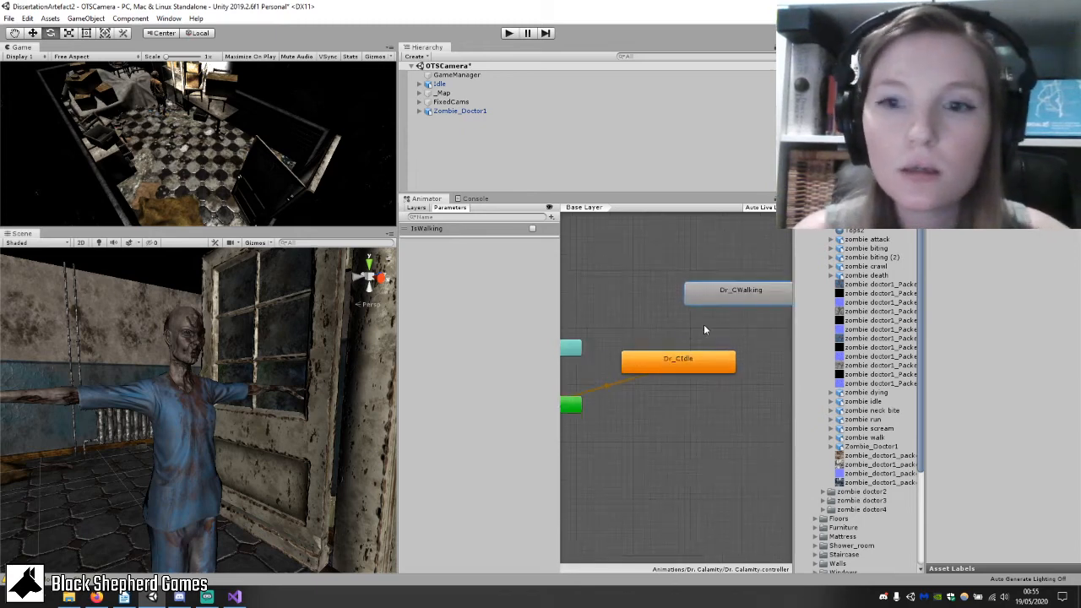
Make a transition from Dr_CIdle to Dr_CWalking with the condition IsWalking set to true.
{"action": "right_click", "coordinate": [693, 379]}
{"action": "left_click", "coordinate": [739, 385]}
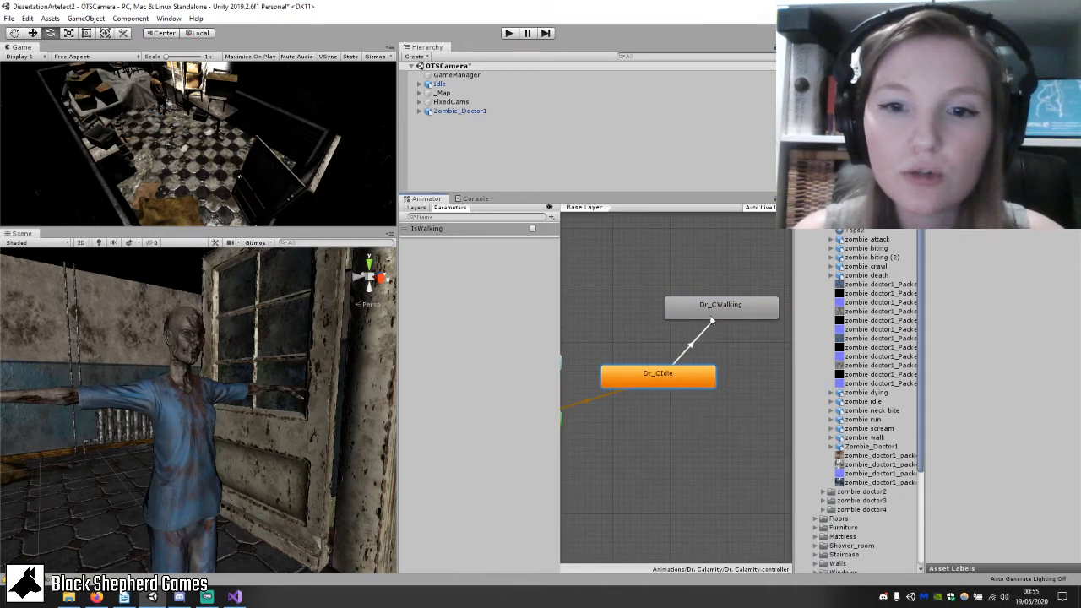
{"action": "left_click", "coordinate": [720, 309]}
{"action": "left_click", "coordinate": [1055, 284]}
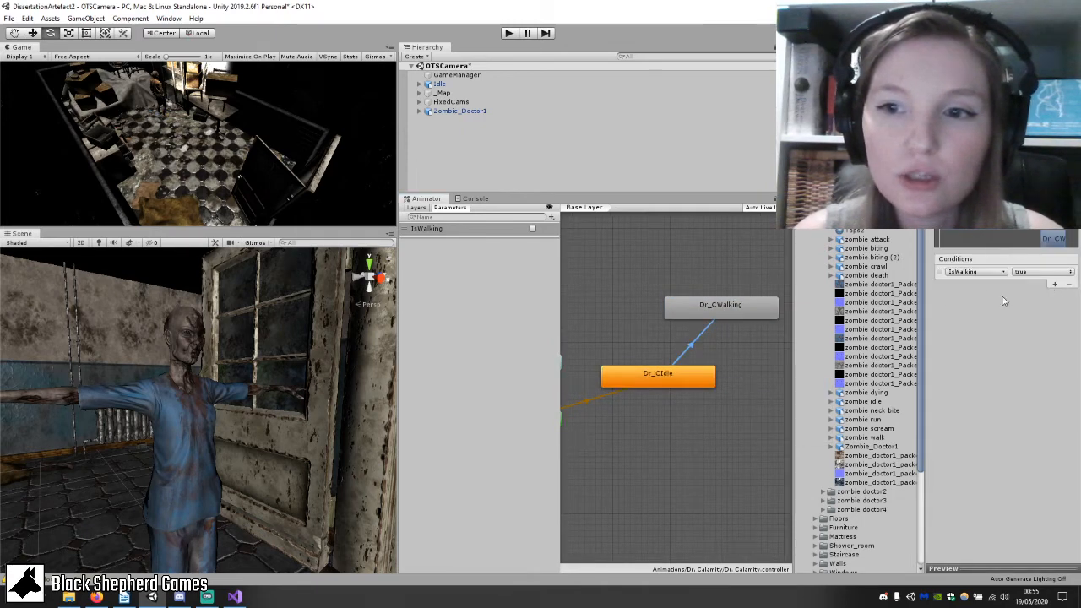
Move the Dr_CWalking state slightly upward and review the settings of the Dr_CIdle to Dr_CWalking transition.
{"action": "left_click_drag", "start_coordinate": [699, 302], "coordinate": [694, 292]}
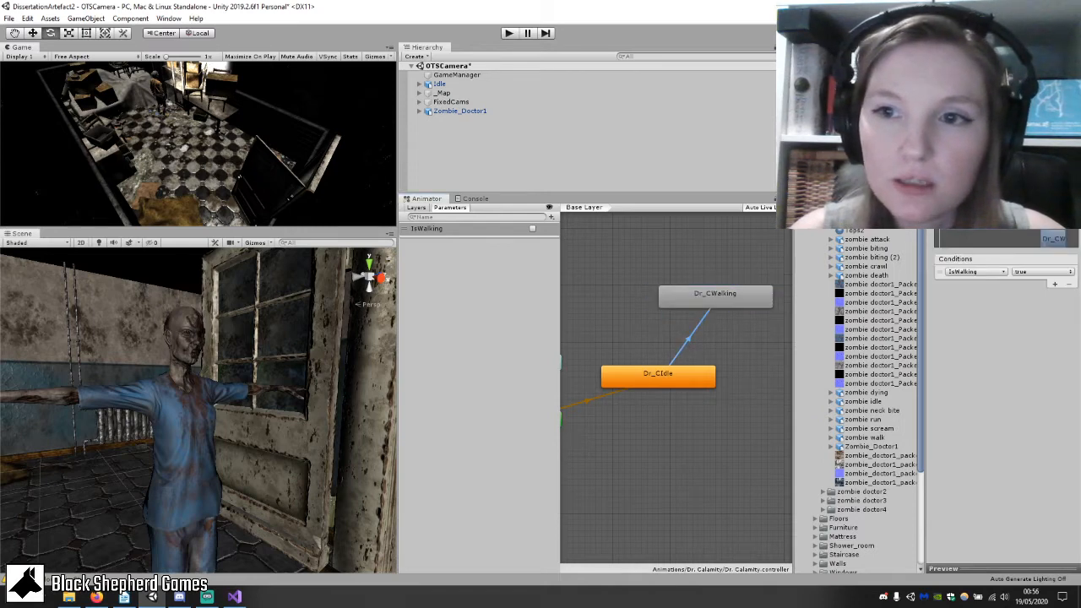
{"action": "scroll", "coordinate": [1006, 287], "scroll_direction": "up", "scroll_amount": 2}
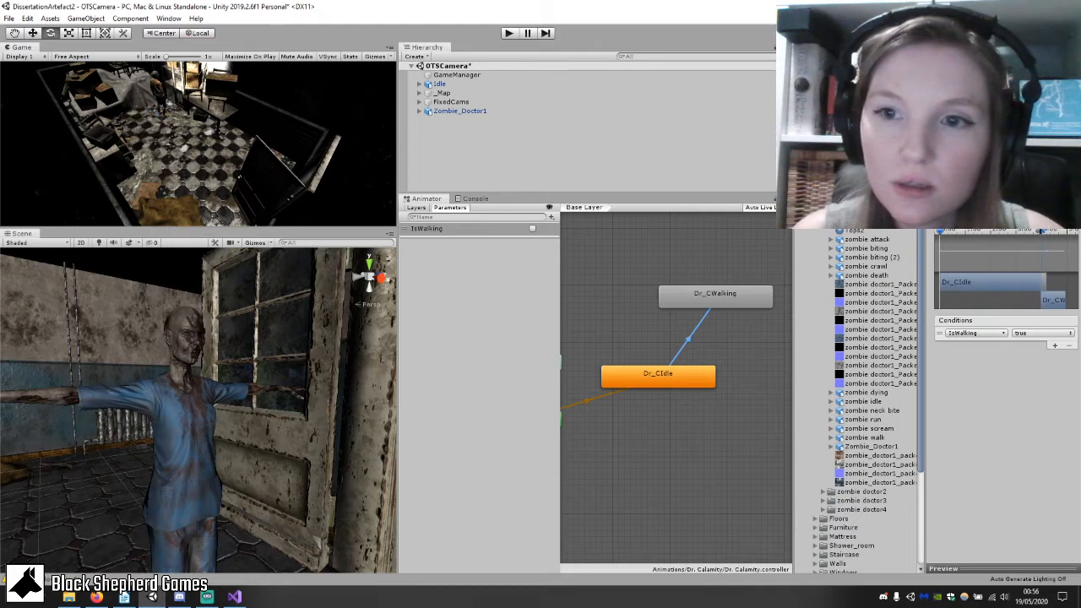
{"action": "scroll", "coordinate": [1005, 287], "scroll_direction": "down", "scroll_amount": 2}
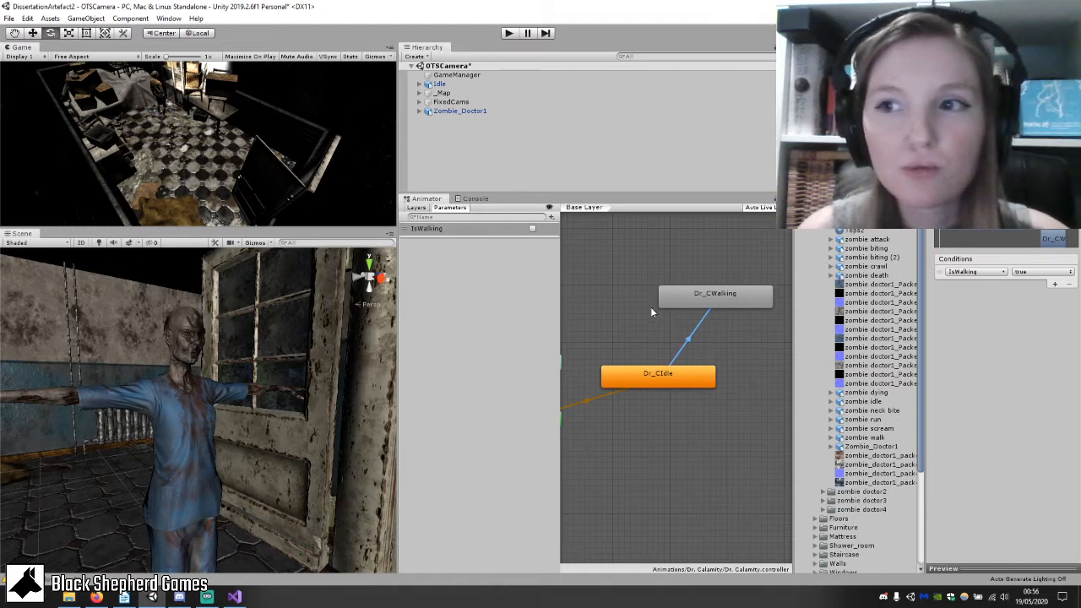
{"action": "left_click", "coordinate": [712, 301]}
{"action": "left_click", "coordinate": [703, 328]}
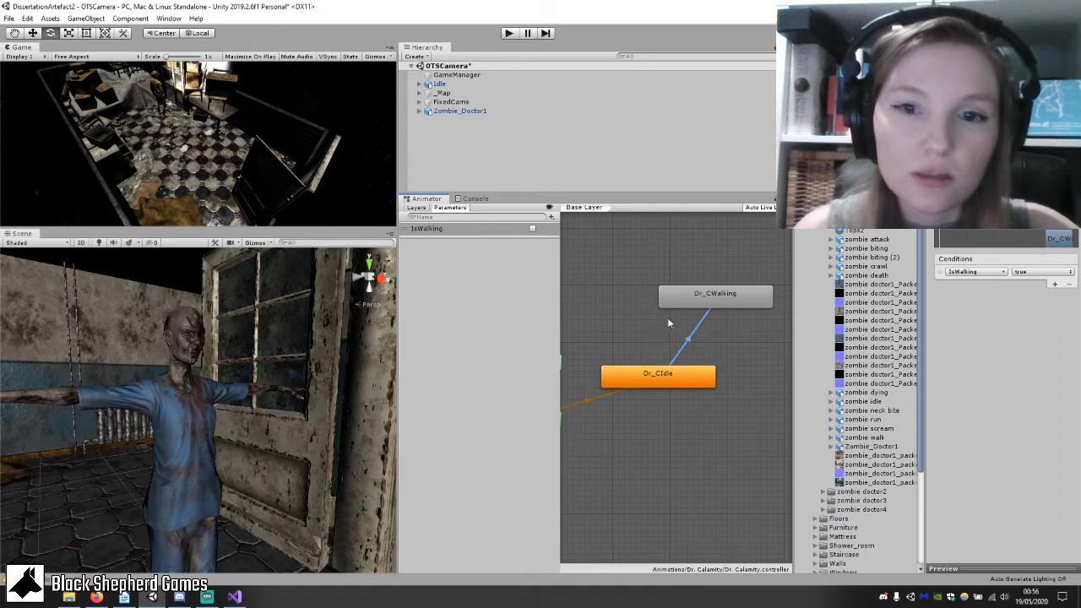
Move Dr_CWalking farther from Dr_CIdle and make a return transition from Dr_CWalking to Dr_CIdle.
{"action": "left_click", "coordinate": [710, 300]}
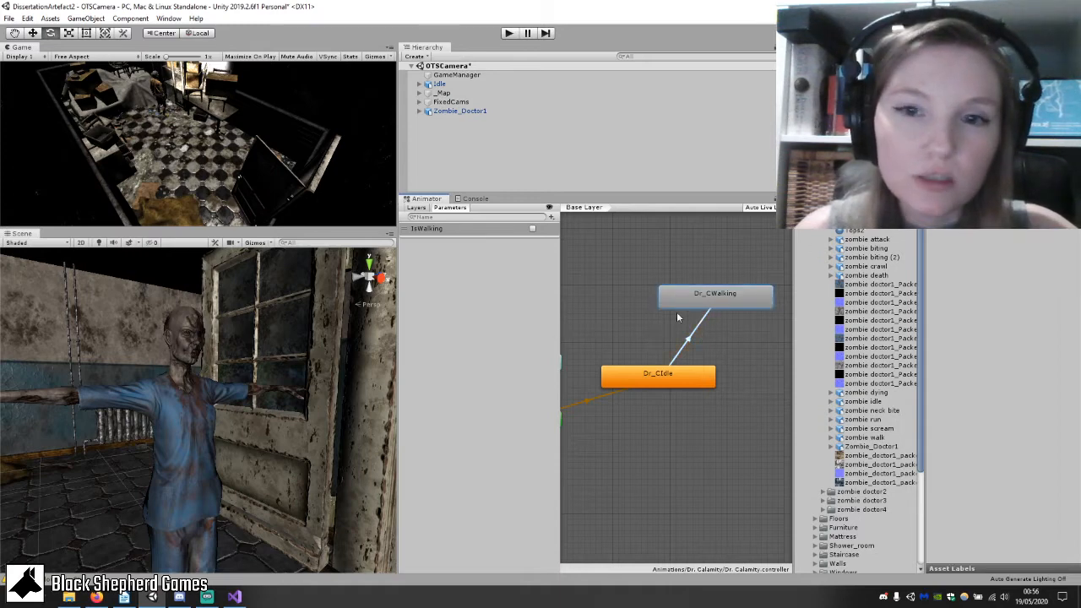
{"action": "left_click_drag", "start_coordinate": [700, 298], "coordinate": [694, 282]}
{"action": "right_click", "coordinate": [696, 282]}
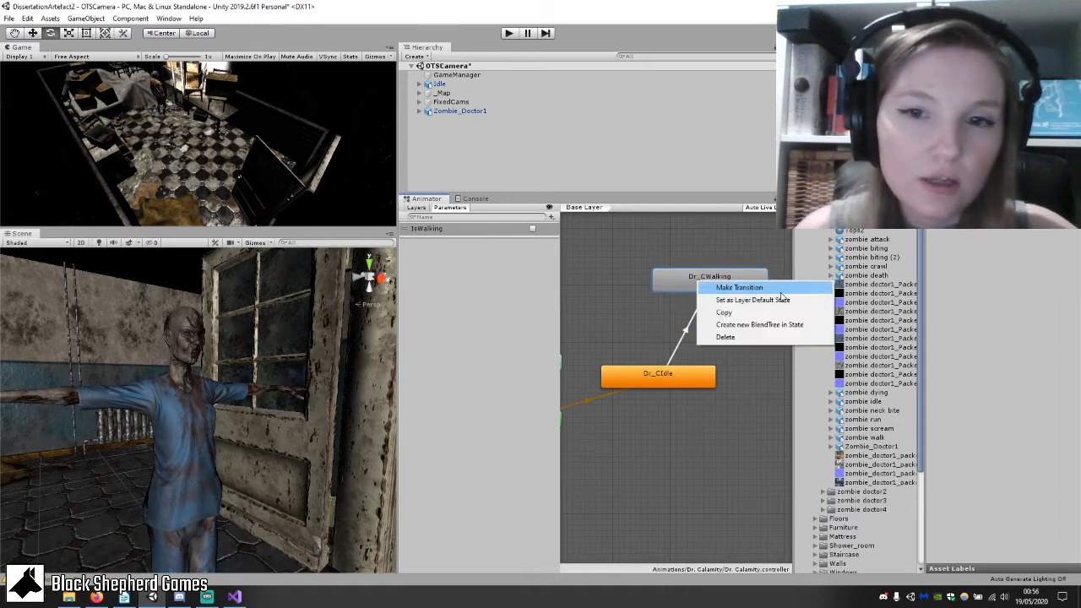
{"action": "left_click", "coordinate": [739, 288]}
{"action": "left_click", "coordinate": [638, 377]}
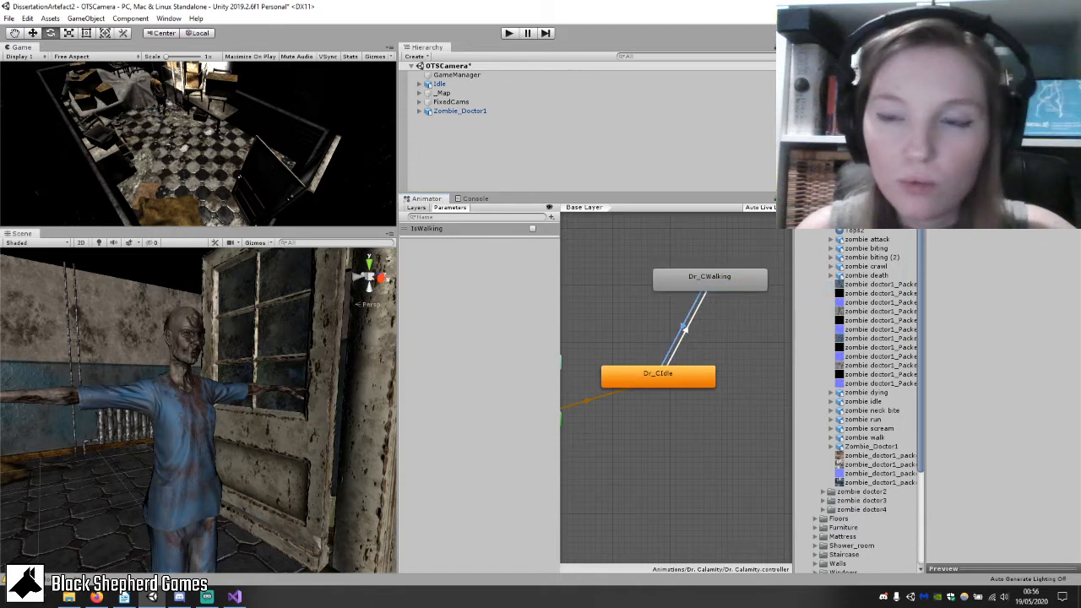
Assign the zombie walk clip from the zombie walk model as the motion of the Dr_CWalking state.
{"action": "left_click", "coordinate": [722, 285]}
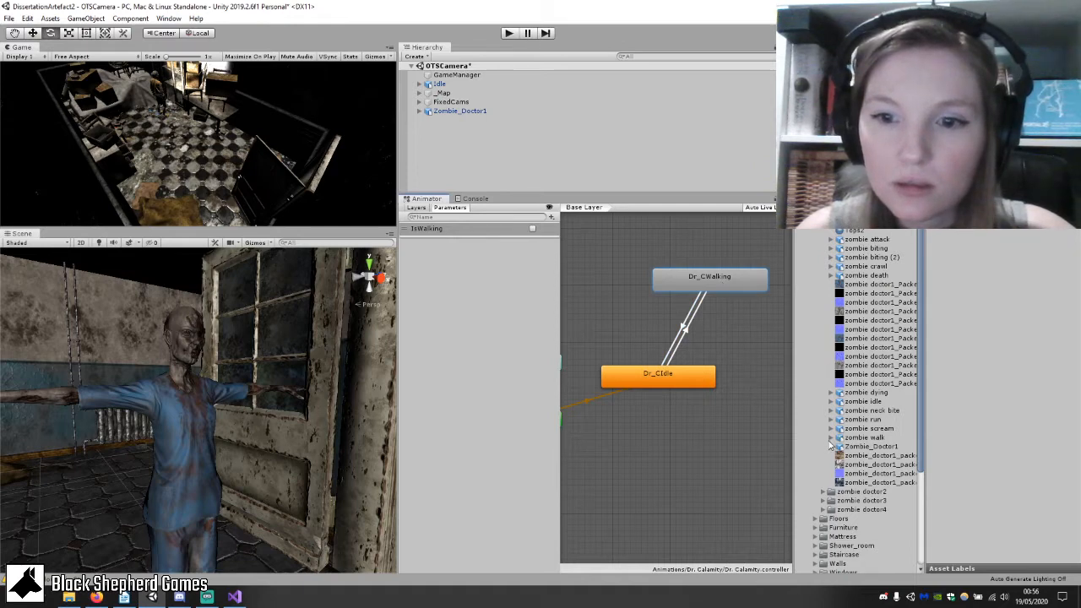
{"action": "left_click", "coordinate": [832, 437]}
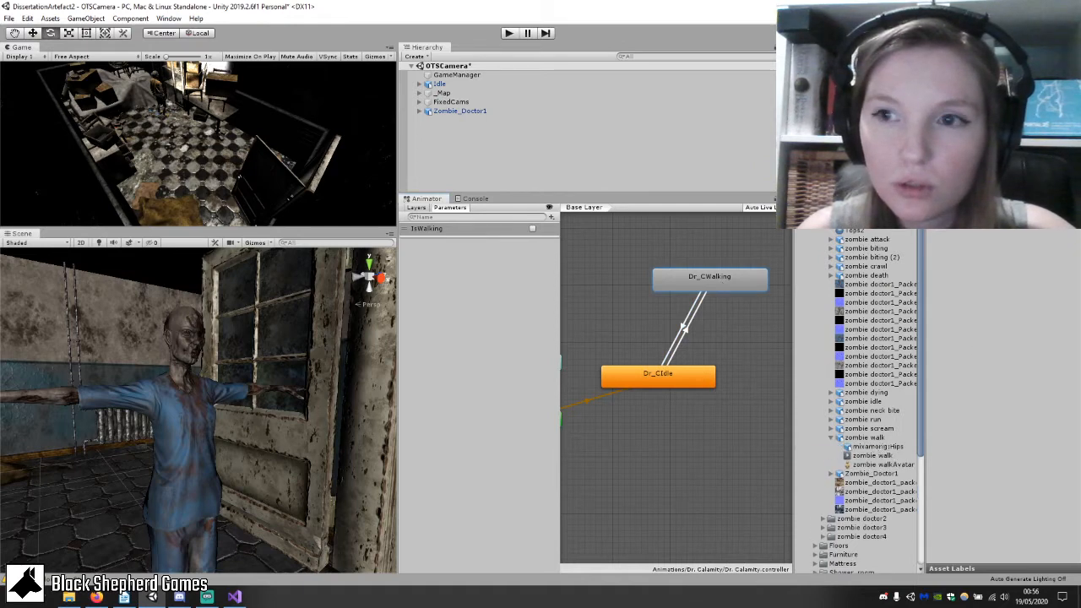
{"action": "left_click", "coordinate": [832, 438]}
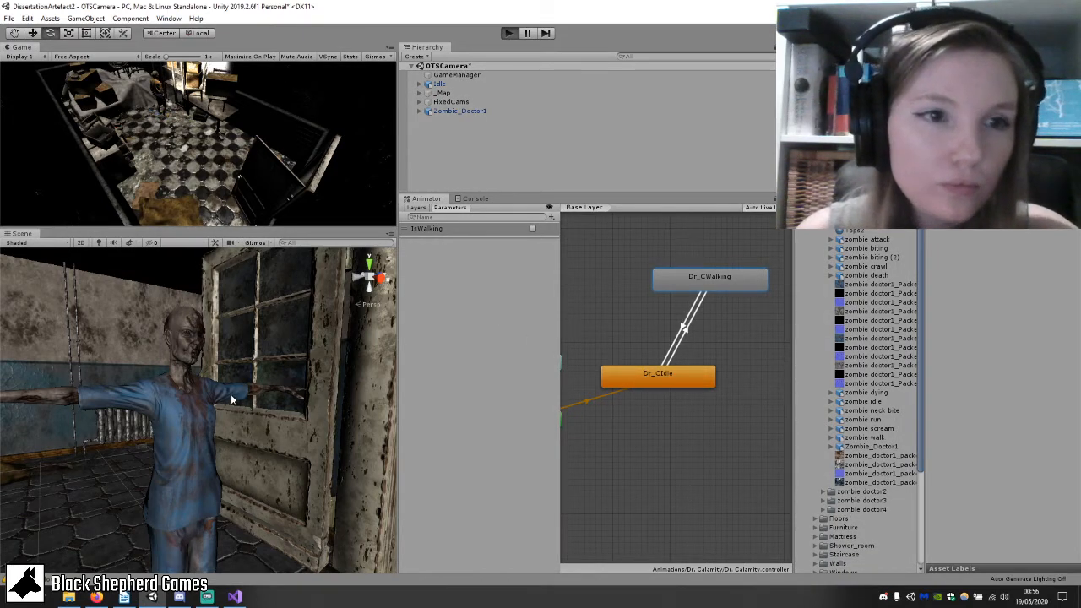
Play-test the scene with IsWalking enabled to examine the zombie doctor's idle-to-walking animation, and stop play mode.
{"action": "key", "text": "ctrl+p"}
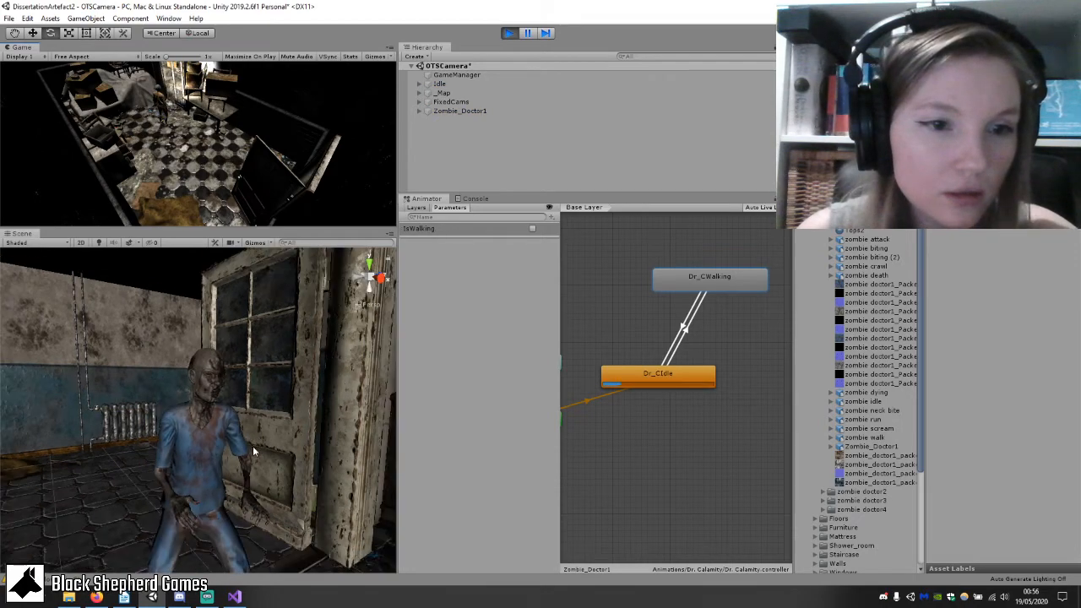
{"action": "right_click_drag", "start_coordinate": [249, 429], "coordinate": [235, 455]}
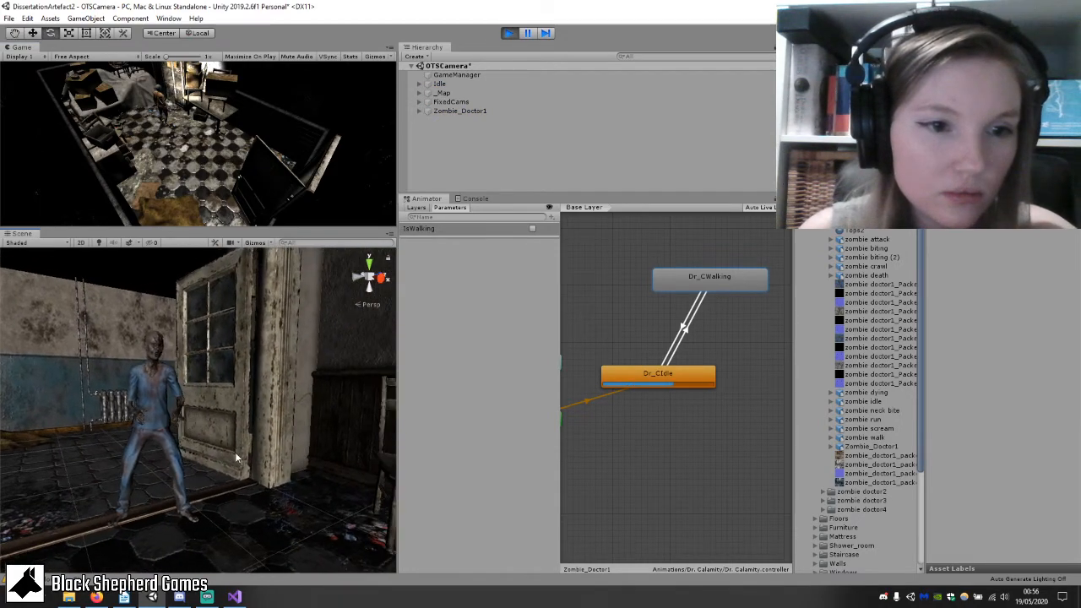
{"action": "mouse_move", "coordinate": [235, 454]}
{"action": "middle_mouse_down"}
{"action": "mouse_move", "coordinate": [210, 458]}
{"action": "mouse_move", "coordinate": [261, 455]}
{"action": "mouse_move", "coordinate": [230, 434]}
{"action": "middle_mouse_up"}
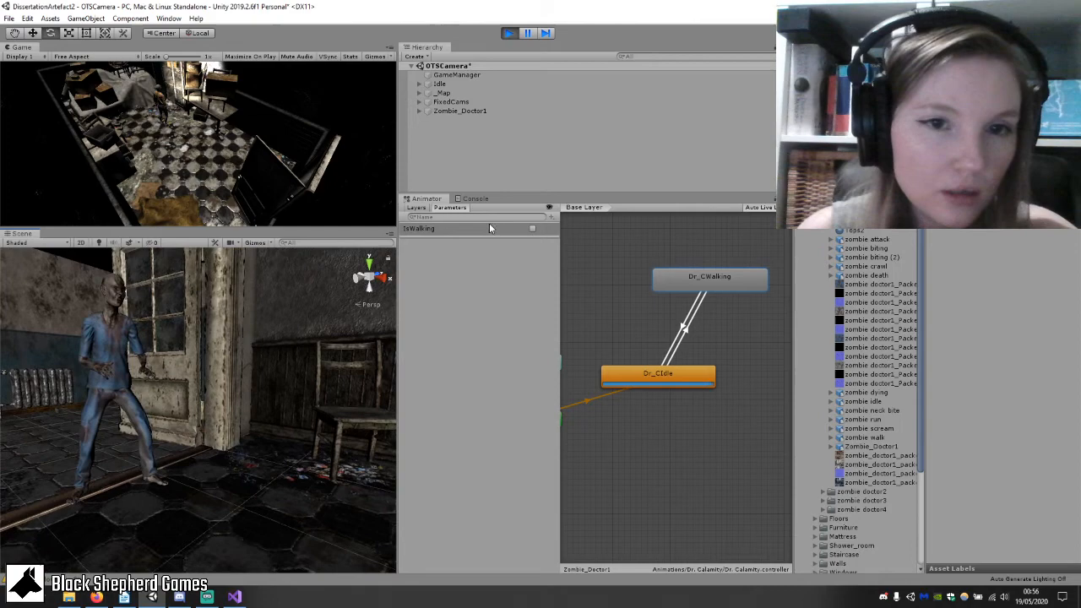
{"action": "left_click", "coordinate": [533, 229]}
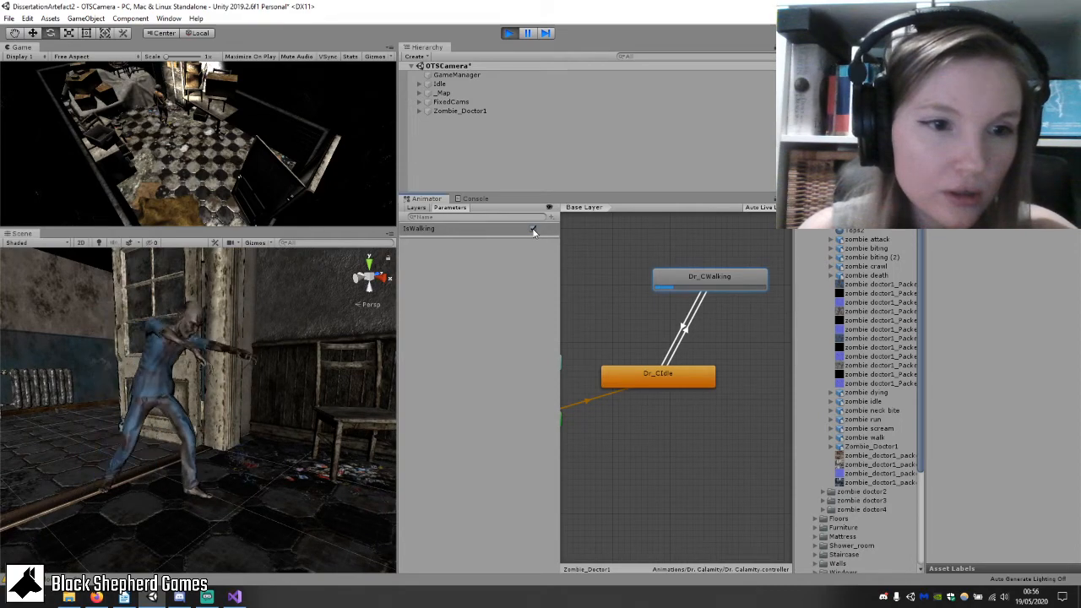
{"action": "scroll", "coordinate": [331, 433], "scroll_direction": "down", "scroll_amount": 3}
{"action": "middle_click_drag", "start_coordinate": [331, 434], "coordinate": [285, 430]}
{"action": "scroll", "coordinate": [259, 465], "scroll_direction": "down", "scroll_amount": 4}
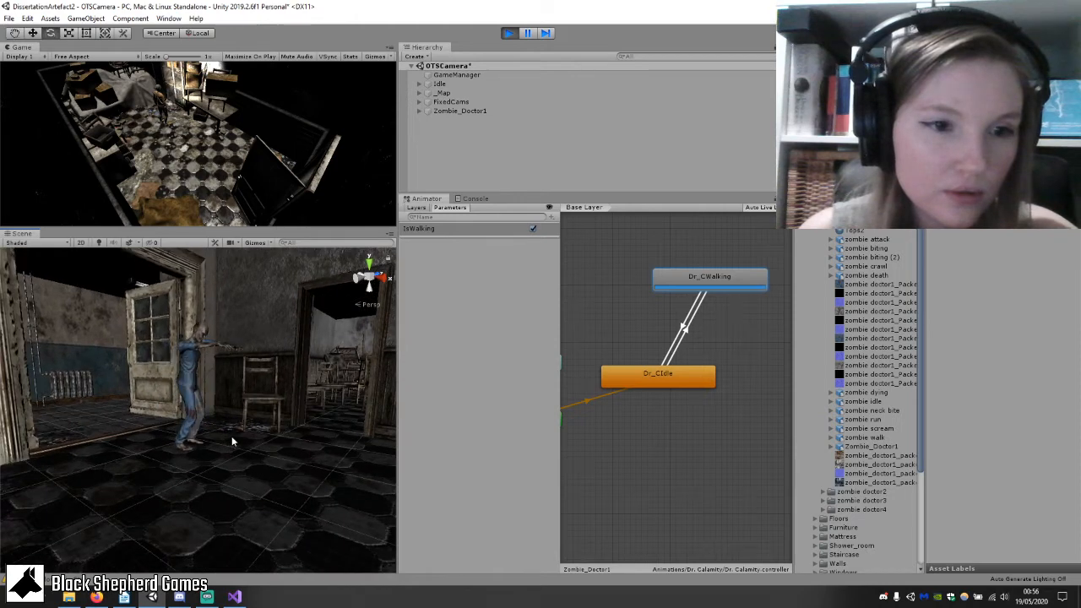
{"action": "left_click", "coordinate": [508, 33]}
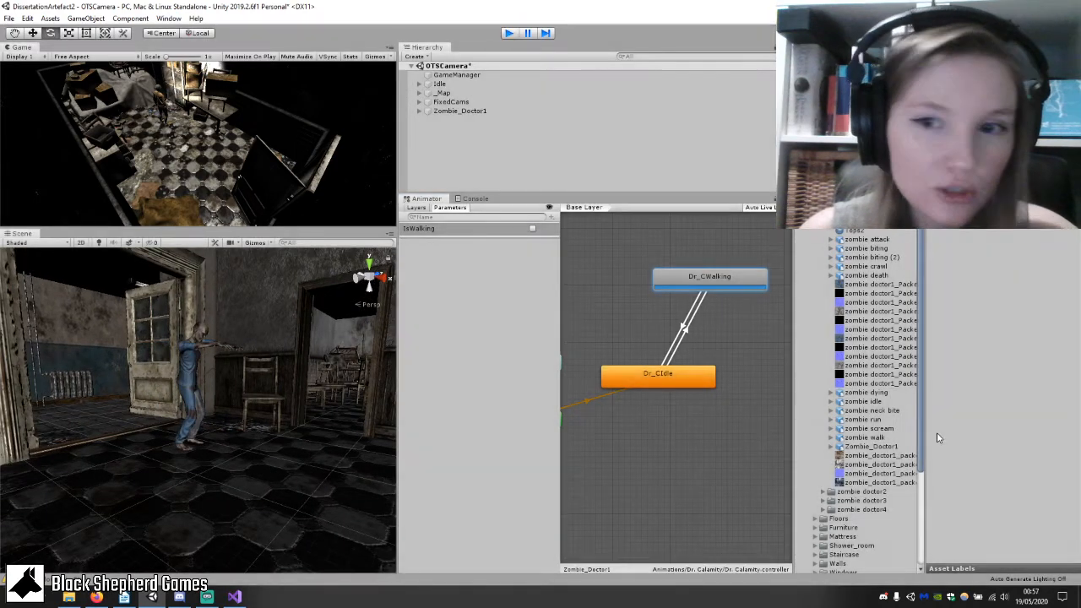
Enable Loop Time for the zombie walk clip and apply the import settings.
{"action": "left_click", "coordinate": [865, 438]}
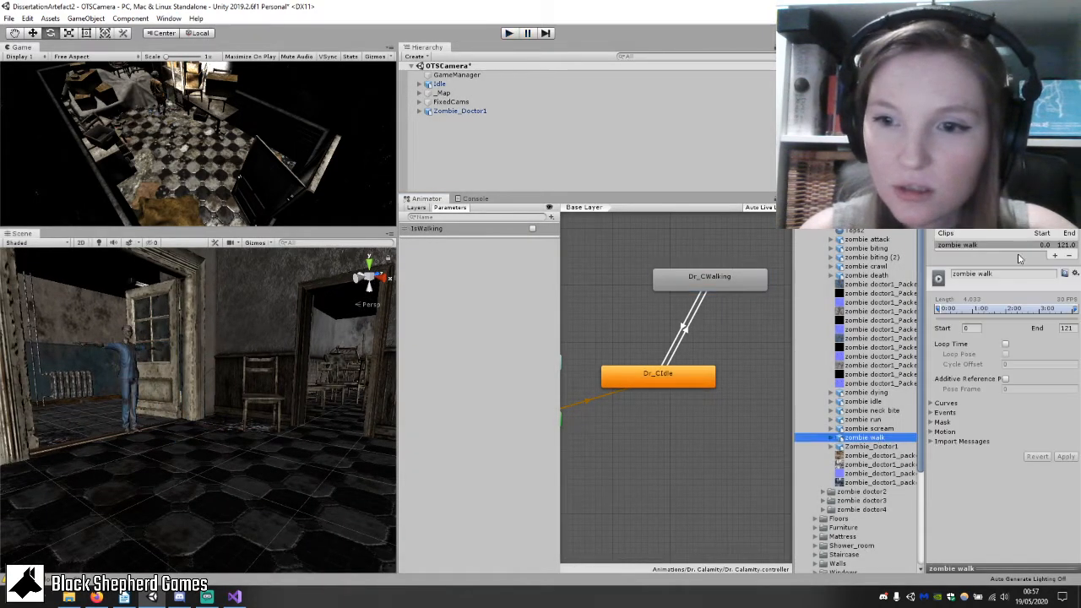
{"action": "left_click", "coordinate": [1006, 345]}
{"action": "left_click", "coordinate": [1064, 457]}
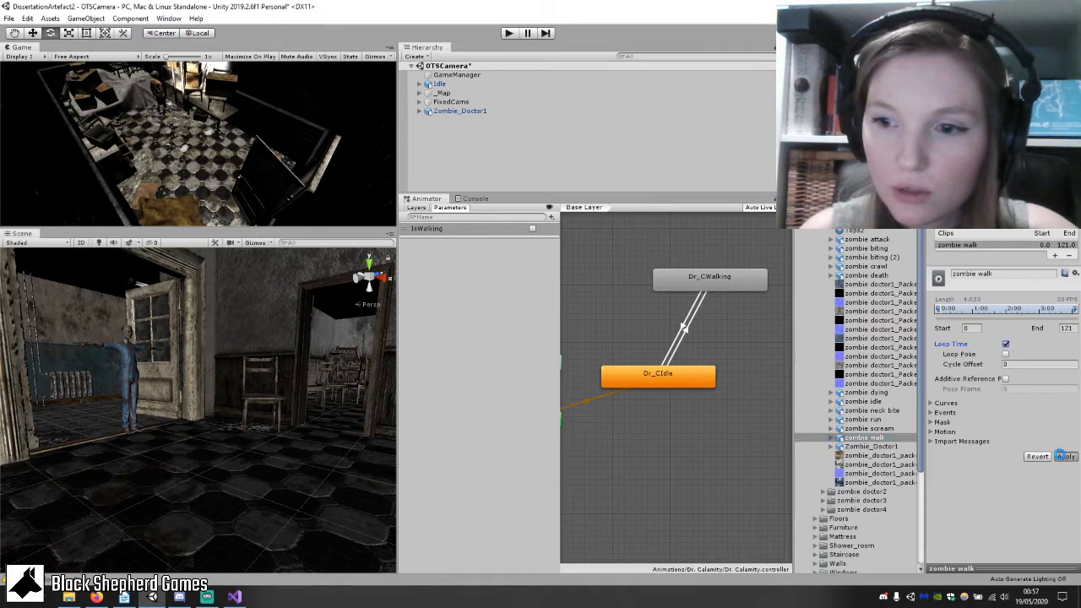
Run the scene again with IsWalking enabled to check the looping of the walk animation, and exit play mode.
{"action": "left_click", "coordinate": [510, 33]}
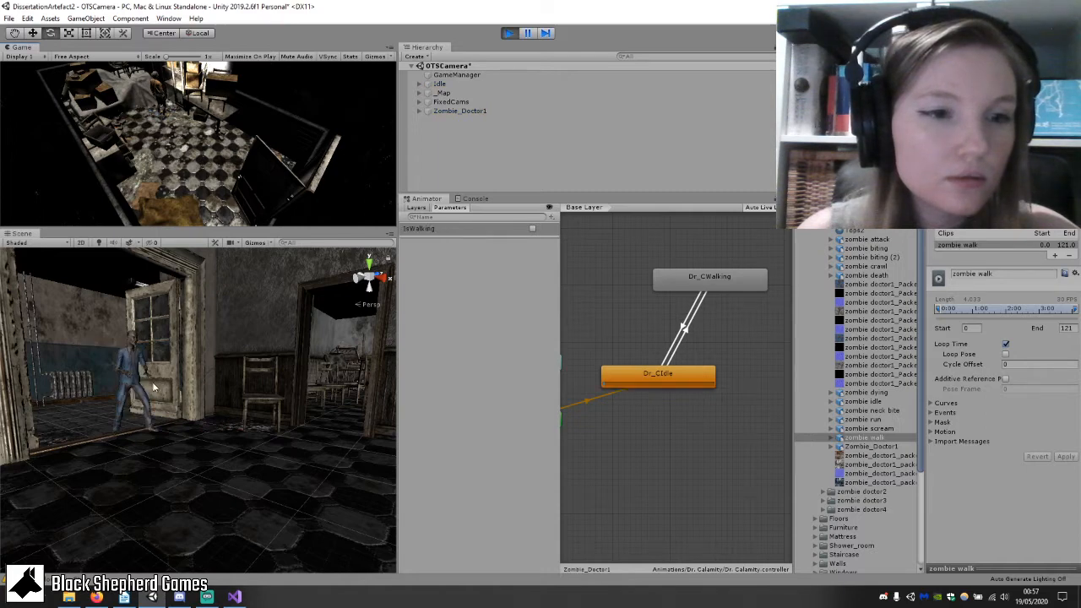
{"action": "middle_click_drag", "start_coordinate": [183, 394], "coordinate": [227, 363]}
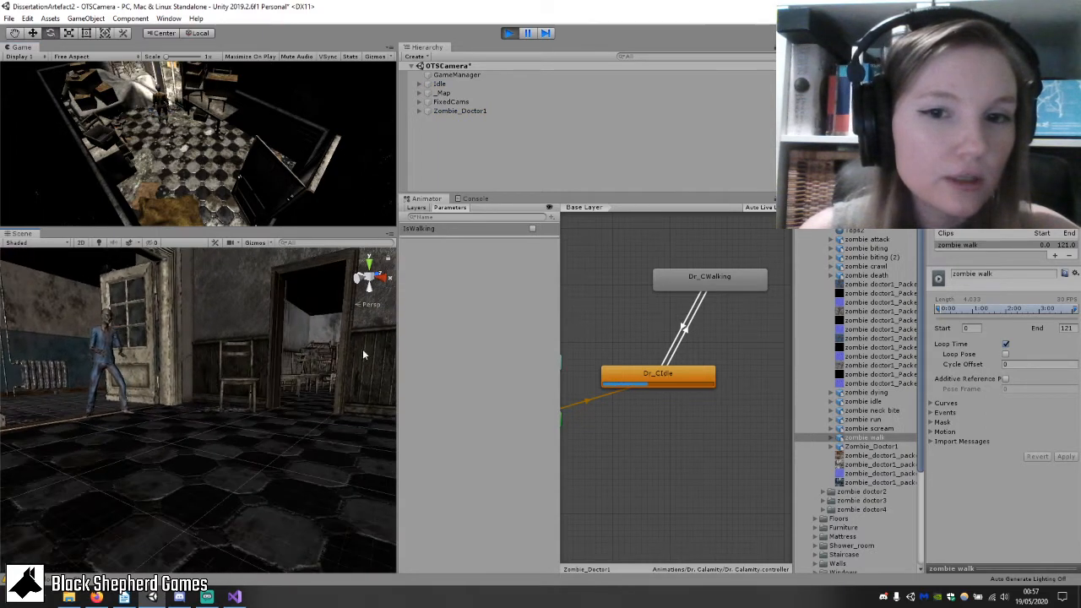
{"action": "left_click", "coordinate": [533, 229]}
{"action": "right_click_drag", "start_coordinate": [18, 407], "coordinate": [221, 416]}
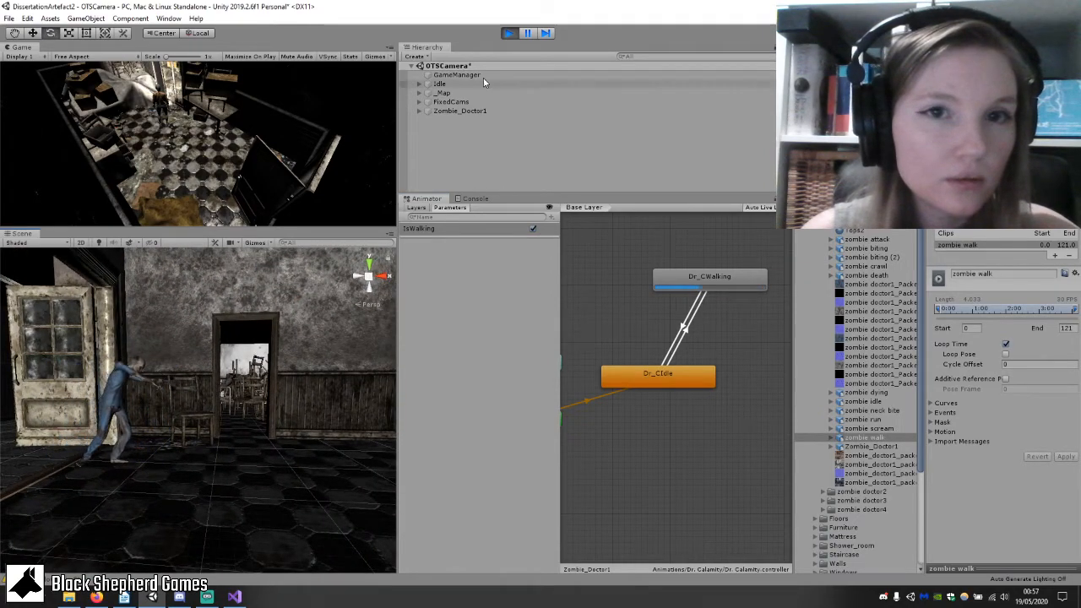
{"action": "left_click", "coordinate": [508, 34]}
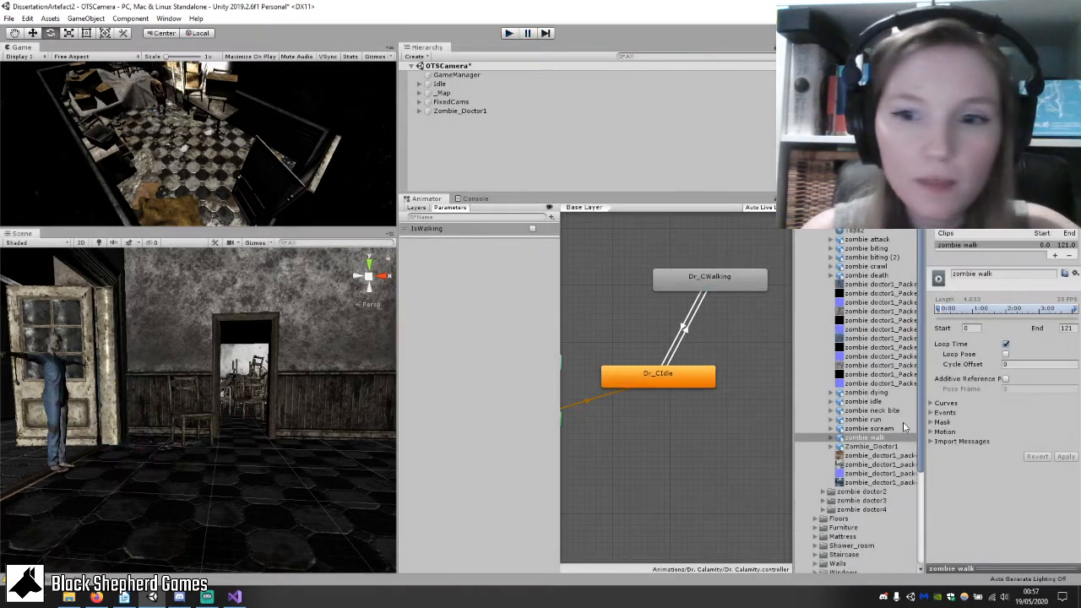
Enable Loop Pose for the zombie walk clip, apply it, and play-test the walking state with IsWalking on.
{"action": "left_click", "coordinate": [1006, 355]}
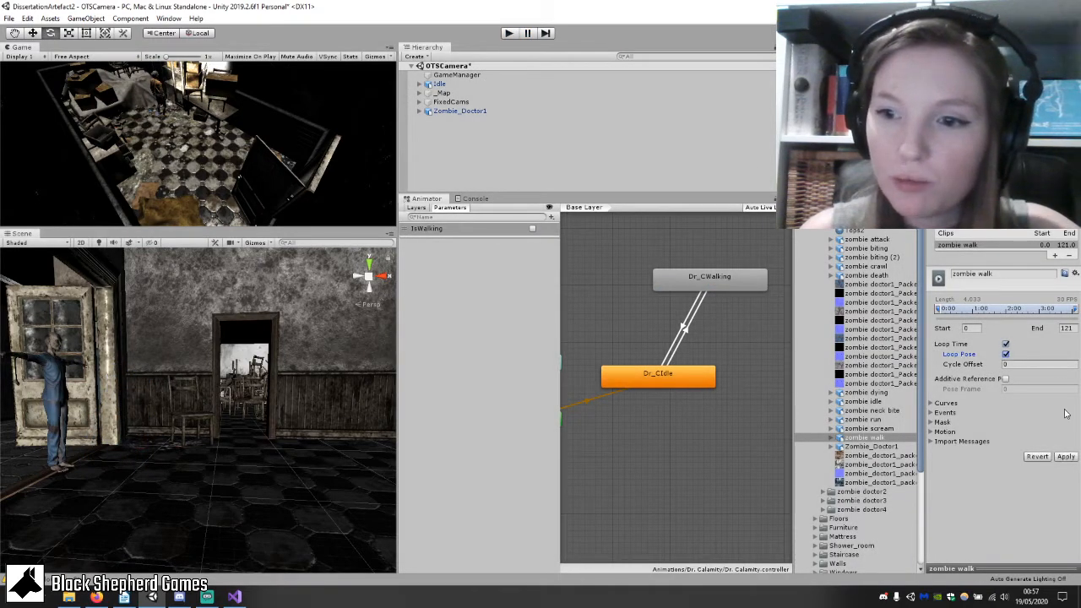
{"action": "left_click", "coordinate": [1066, 457]}
{"action": "left_click", "coordinate": [508, 33]}
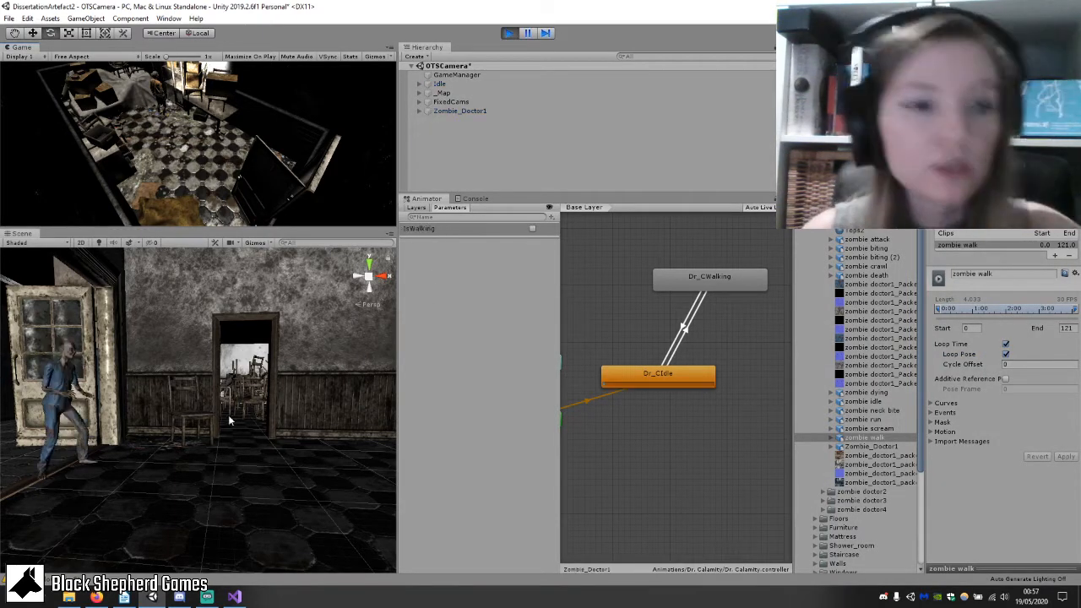
{"action": "left_click", "coordinate": [532, 229]}
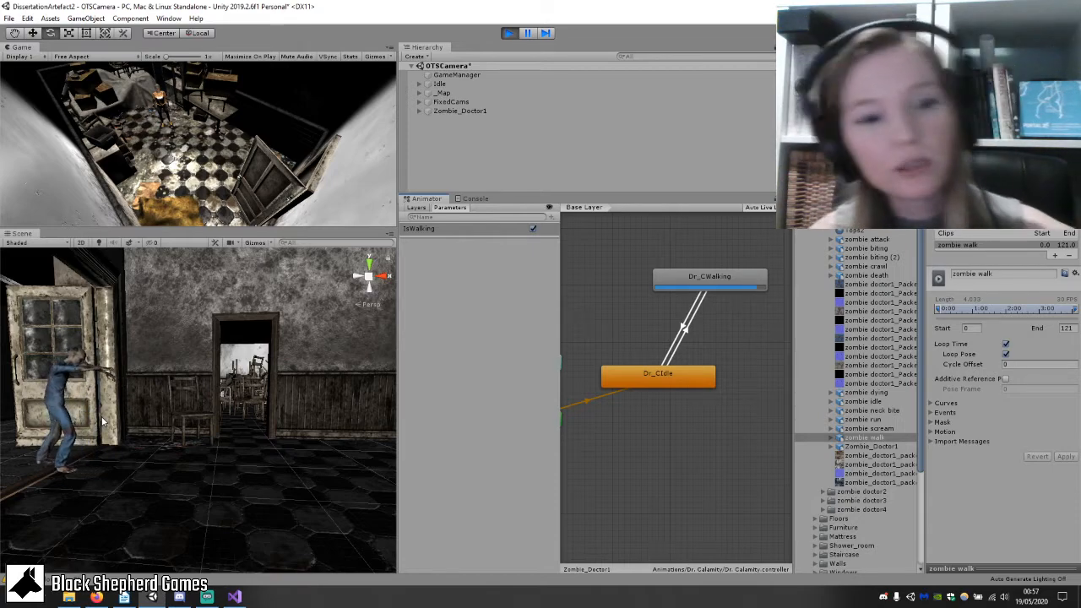
{"action": "left_click", "coordinate": [506, 35]}
Switch to Discord and rejoin the open group's voice call.
{"action": "key", "text": "alt+Tab"}
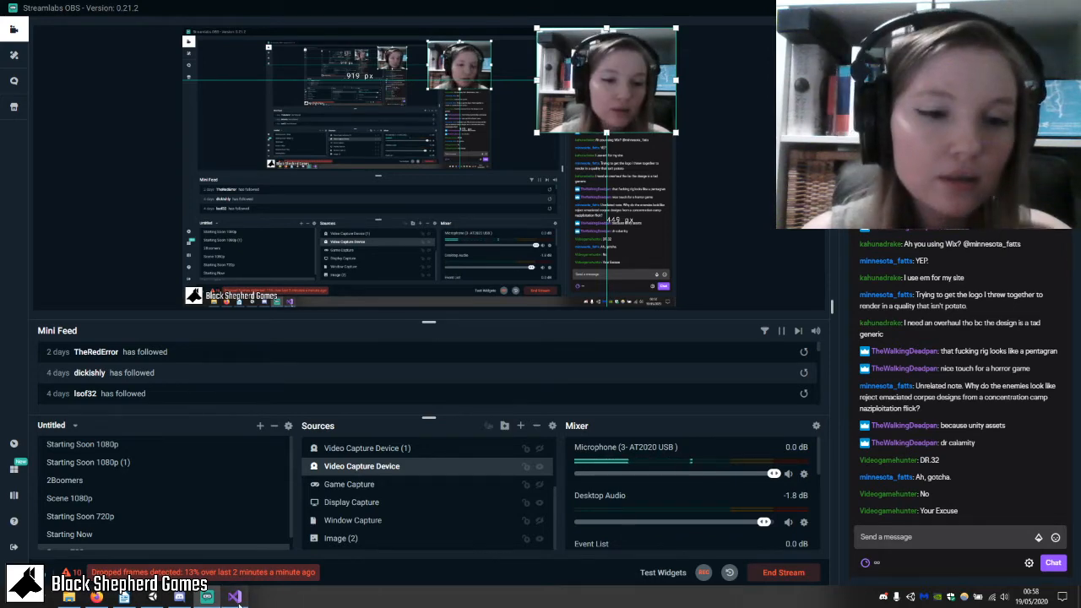
{"action": "left_click", "coordinate": [206, 597]}
{"action": "mouse_move", "coordinate": [191, 598]}
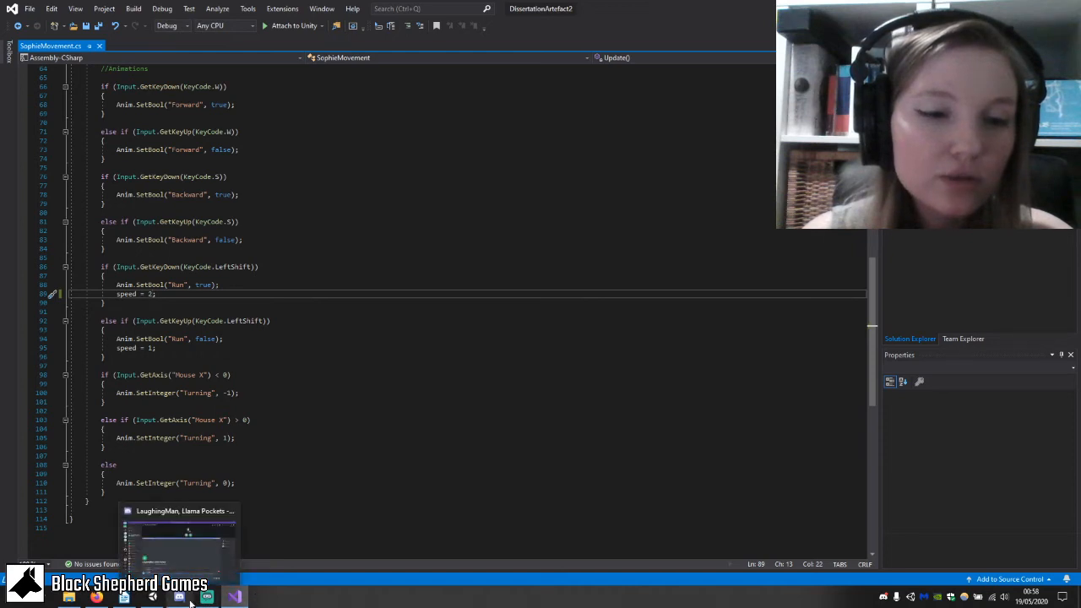
{"action": "left_click", "coordinate": [217, 573]}
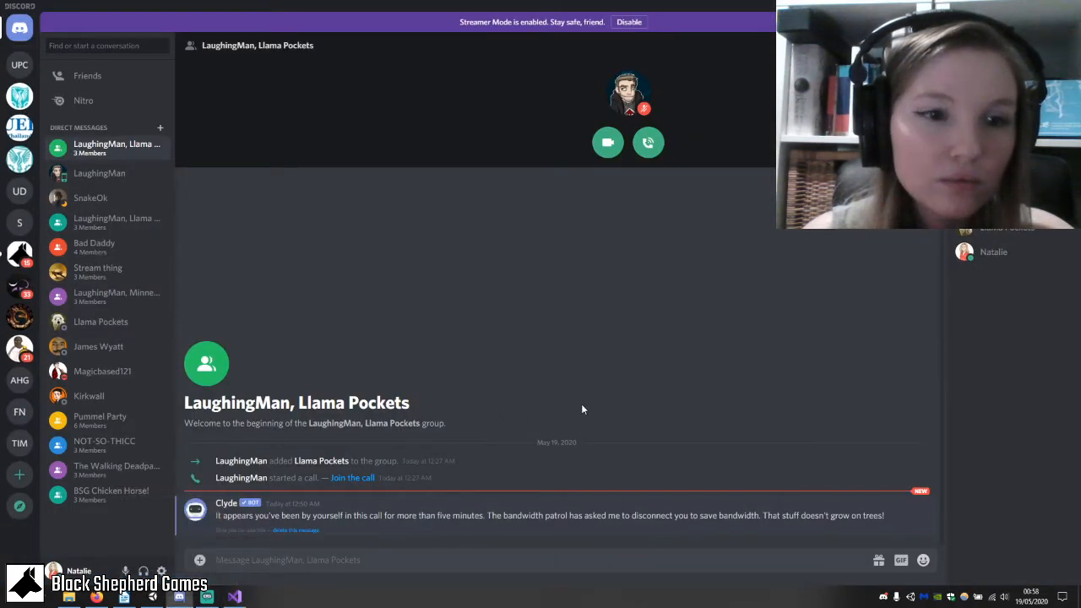
{"action": "left_click_drag", "start_coordinate": [314, 516], "coordinate": [487, 517]}
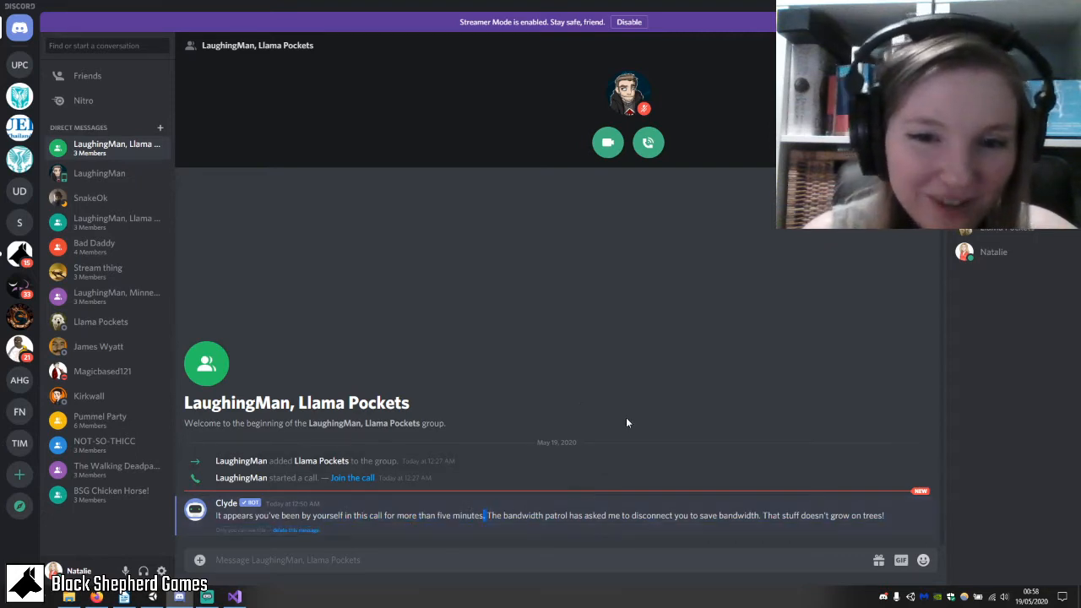
{"action": "left_click", "coordinate": [647, 144]}
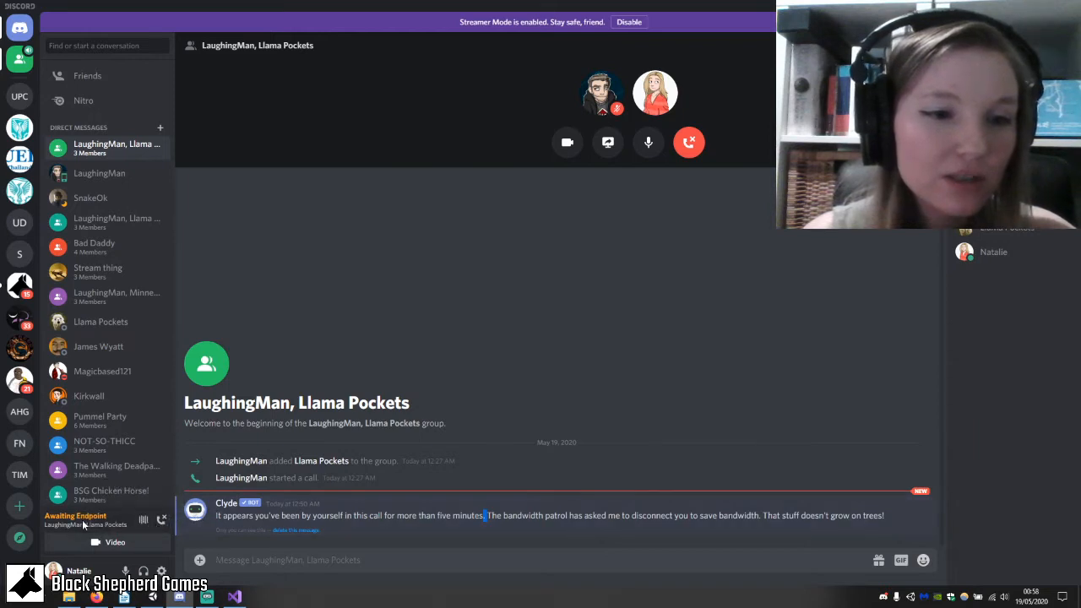
{"action": "left_click", "coordinate": [690, 147]}
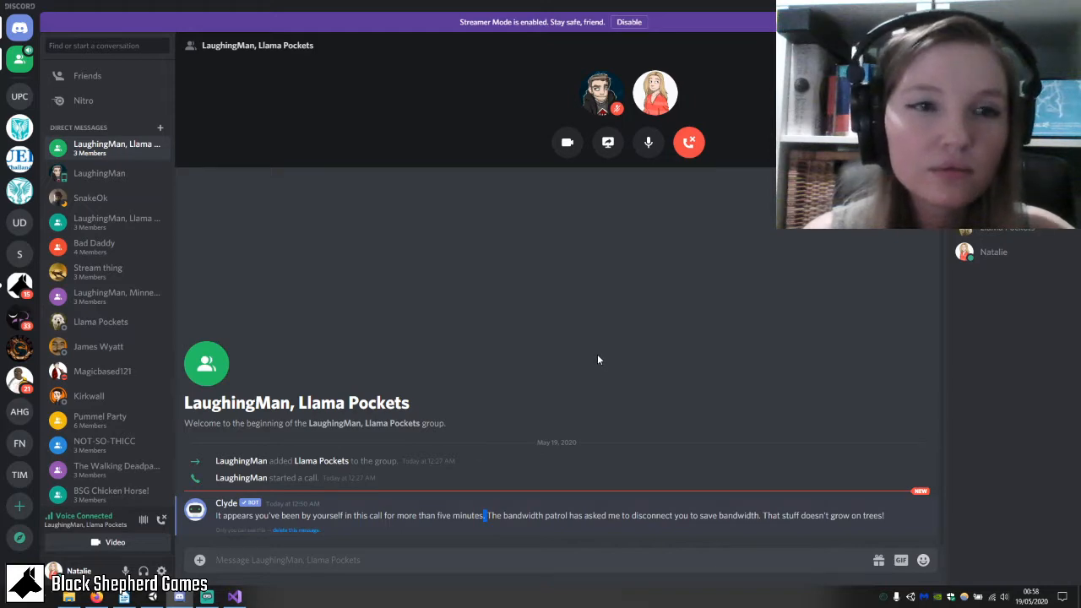
Share the entire Screen 1 in the Discord group call and check the other participant's video tile.
{"action": "left_click", "coordinate": [608, 142]}
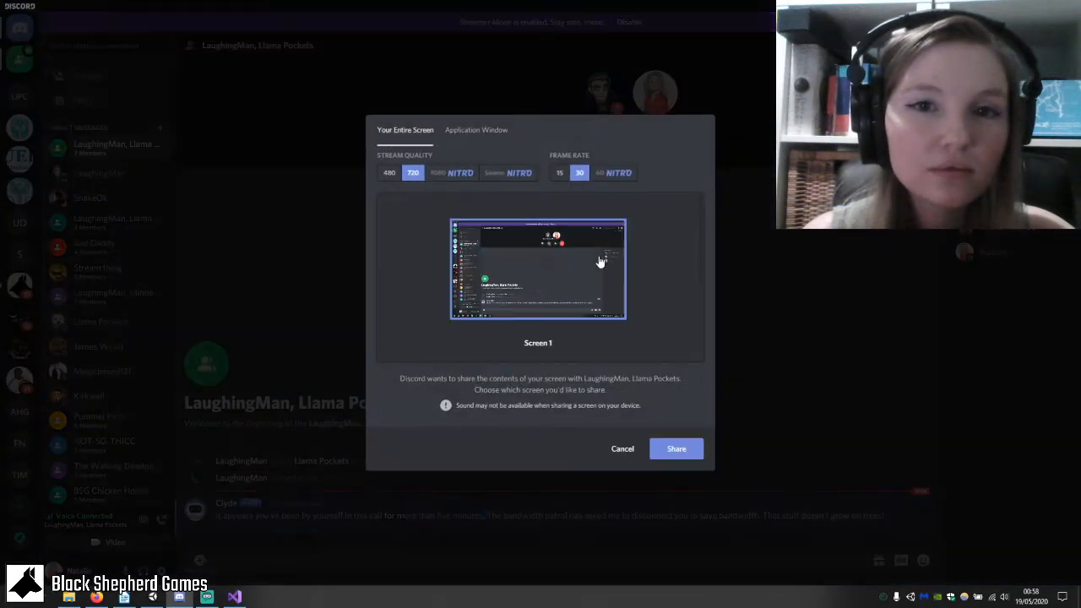
{"action": "left_click", "coordinate": [677, 449]}
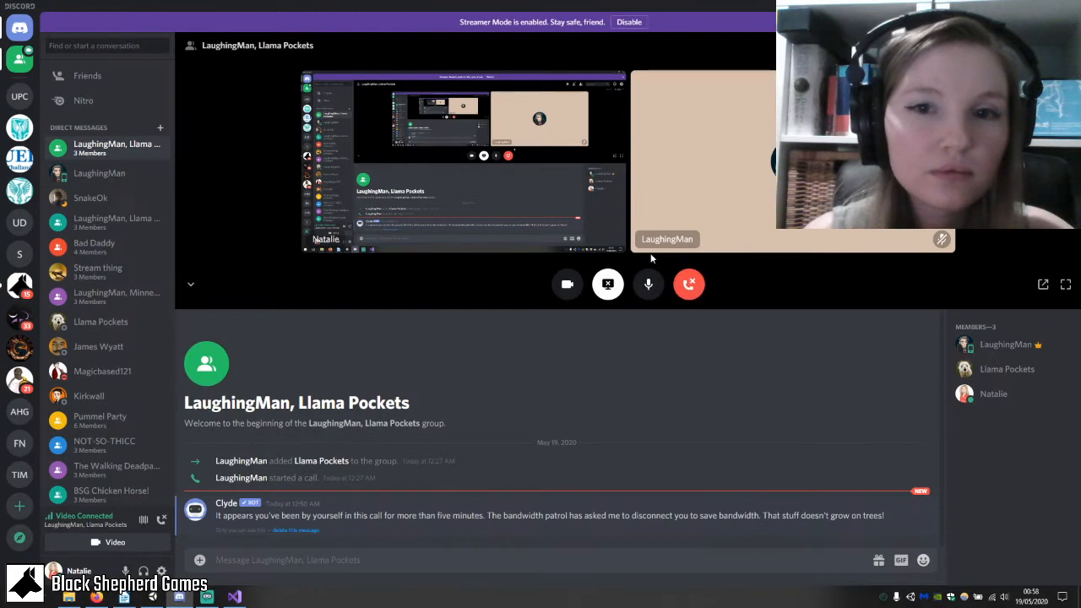
{"action": "left_click", "coordinate": [943, 240]}
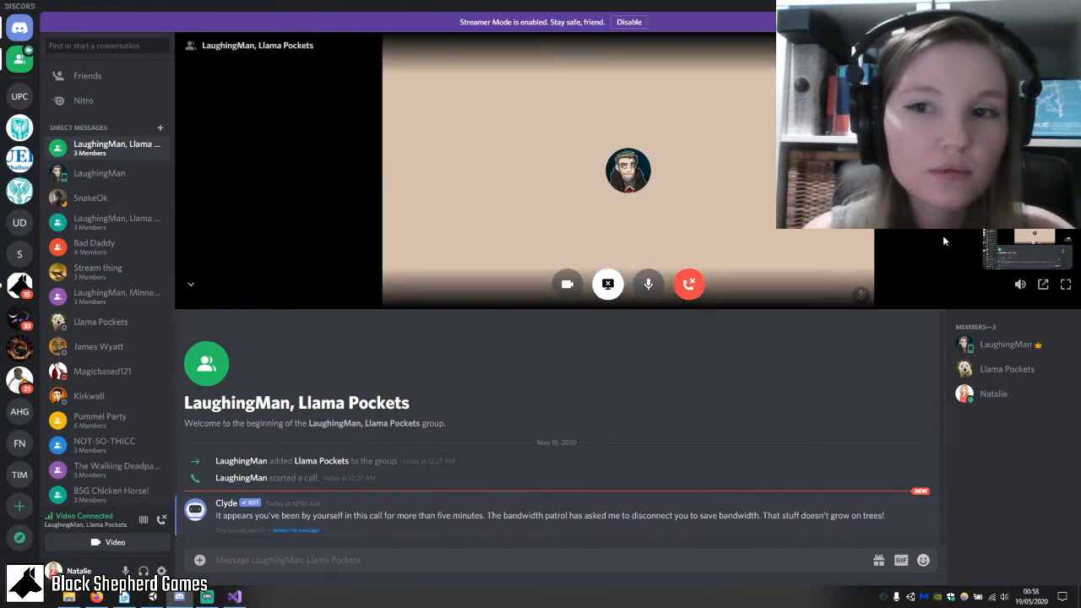
{"action": "left_click", "coordinate": [764, 253]}
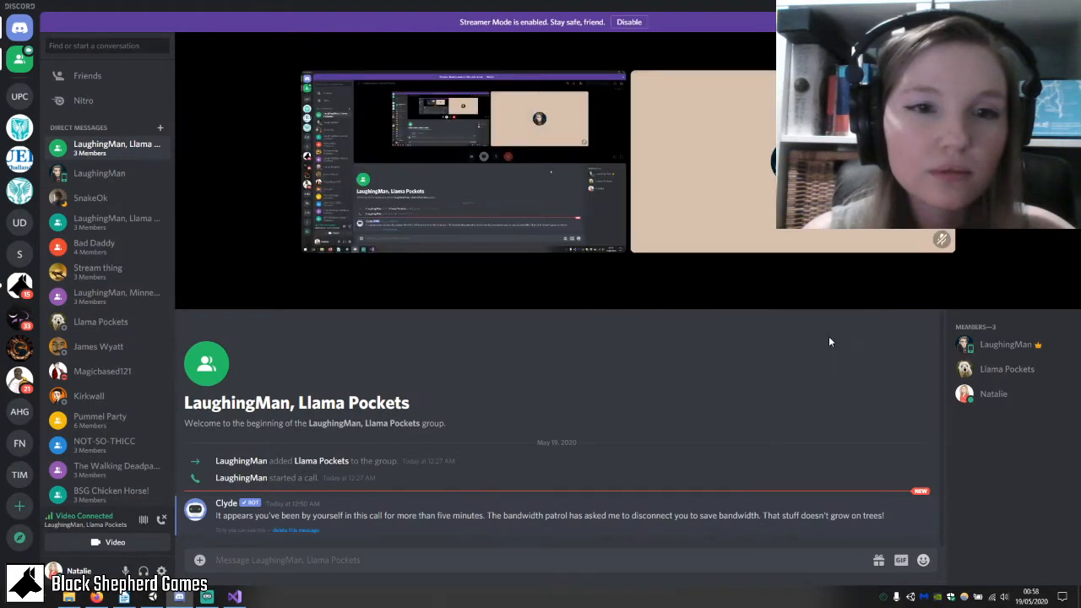
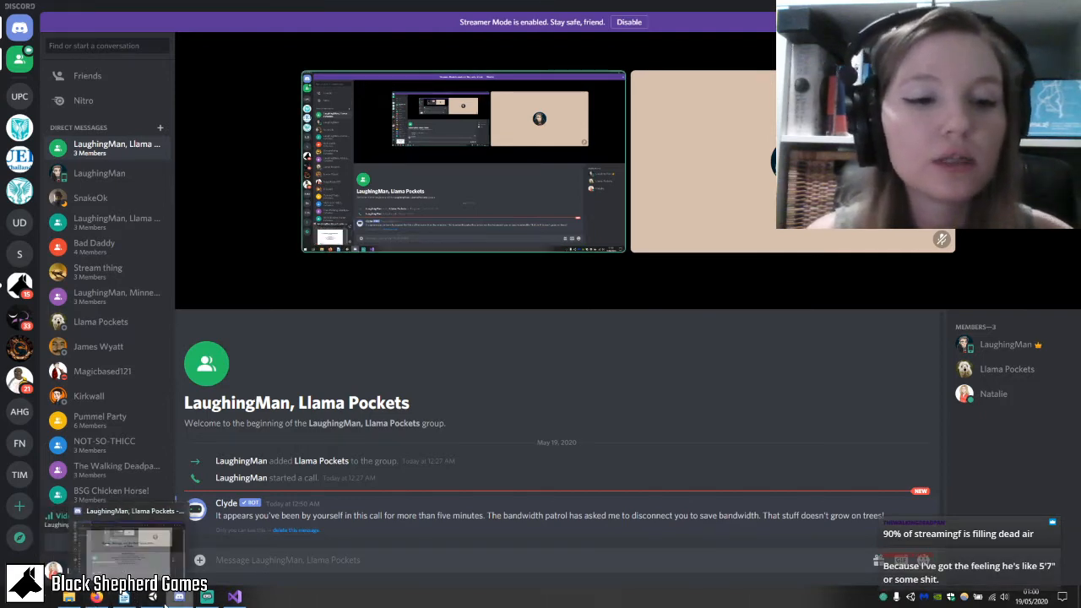
Switch to Streamlabs OBS and read the latest viewer messages in the stream chat.
{"action": "left_click", "coordinate": [206, 598]}
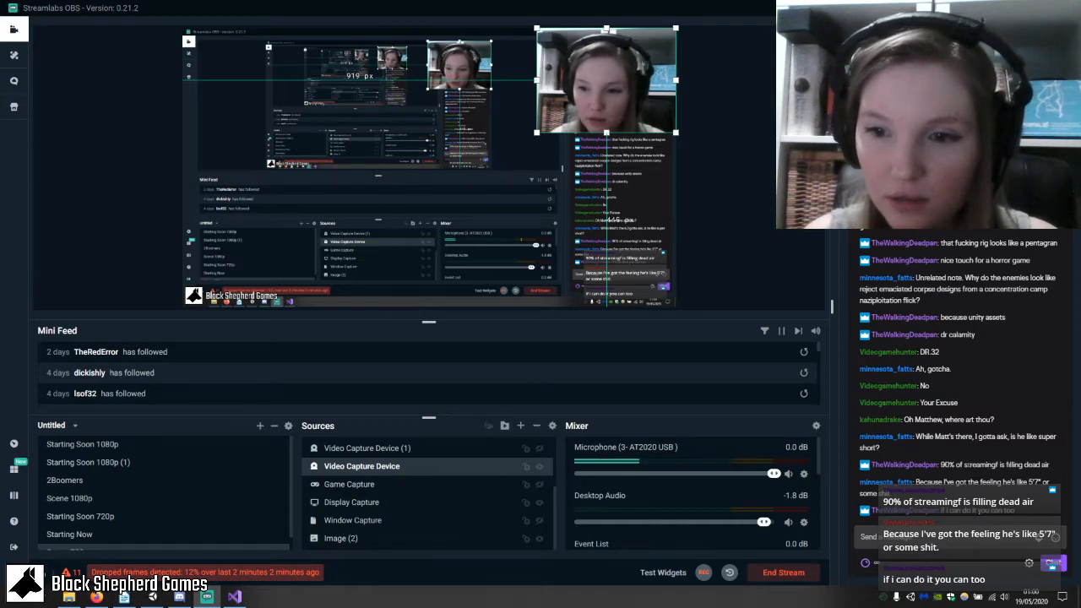
{"action": "left_click_drag", "start_coordinate": [976, 465], "coordinate": [1038, 465]}
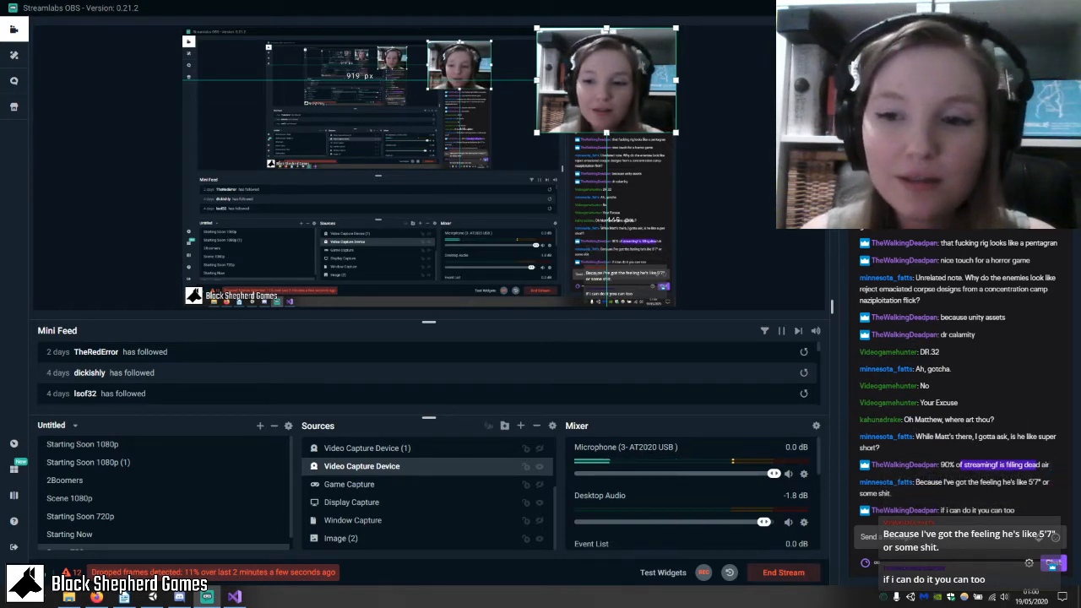
{"action": "left_click_drag", "start_coordinate": [954, 437], "coordinate": [999, 441]}
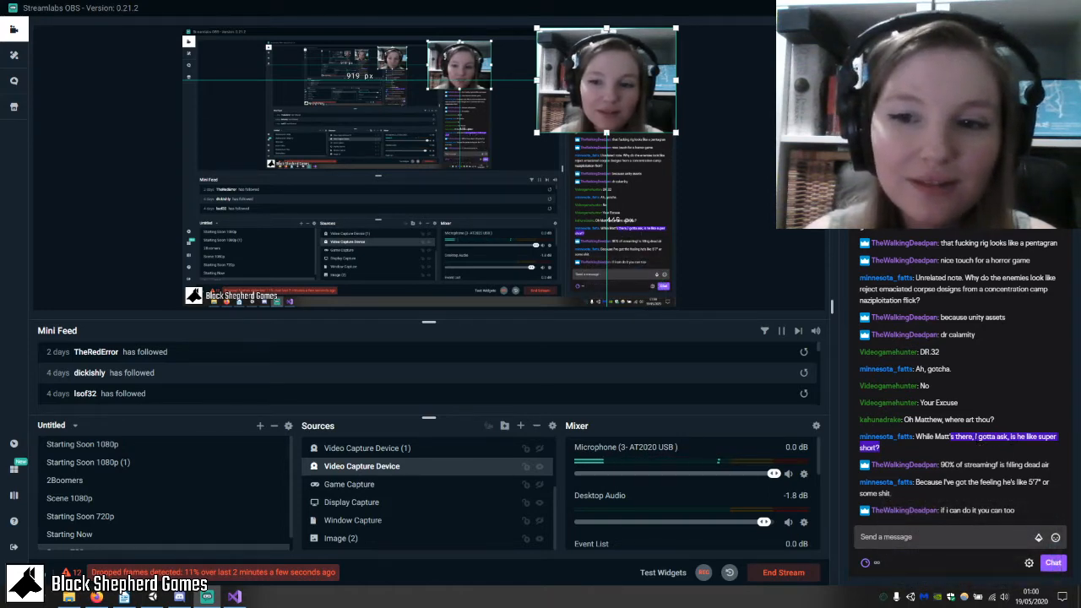
{"action": "left_click", "coordinate": [977, 438]}
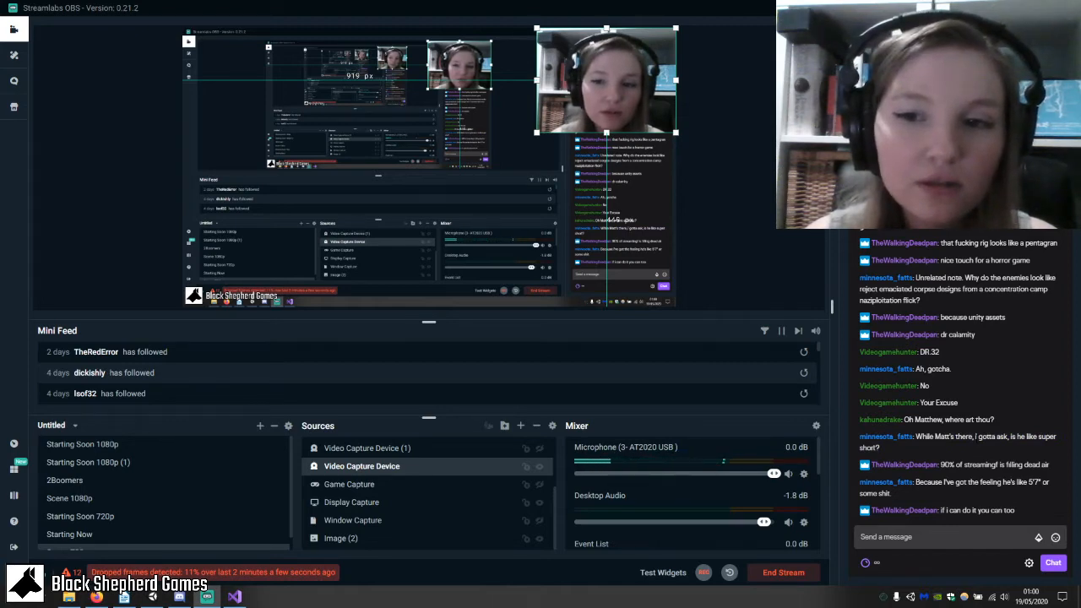
{"action": "left_click_drag", "start_coordinate": [958, 483], "coordinate": [1009, 492]}
{"action": "left_click", "coordinate": [1005, 488]}
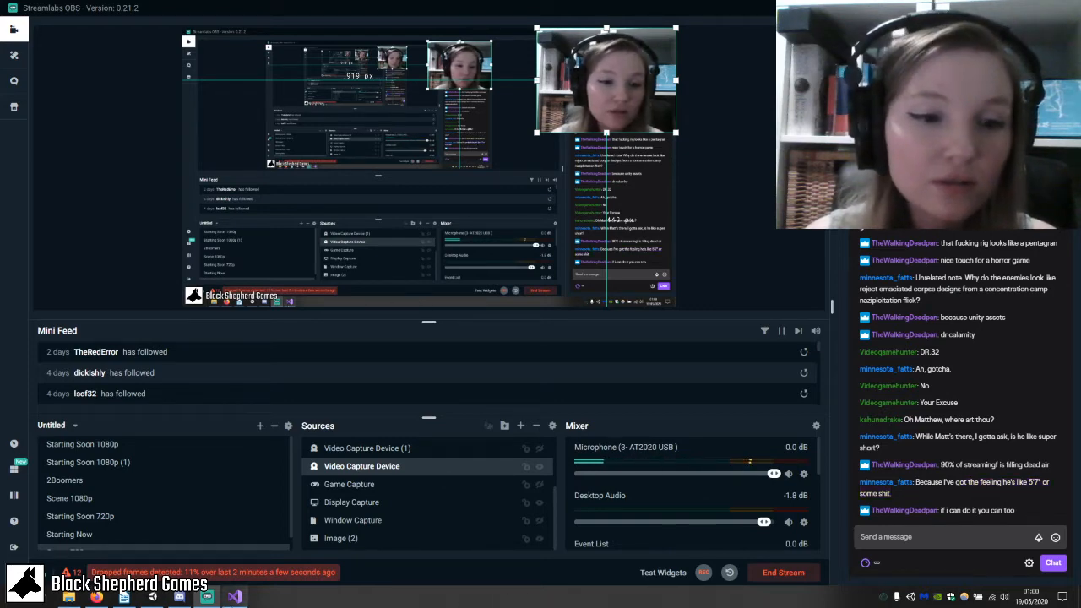
Switch back to Unity and add a Bool parameter named IsRunning to the Dr. Calamity animator controller.
{"action": "left_click", "coordinate": [234, 599]}
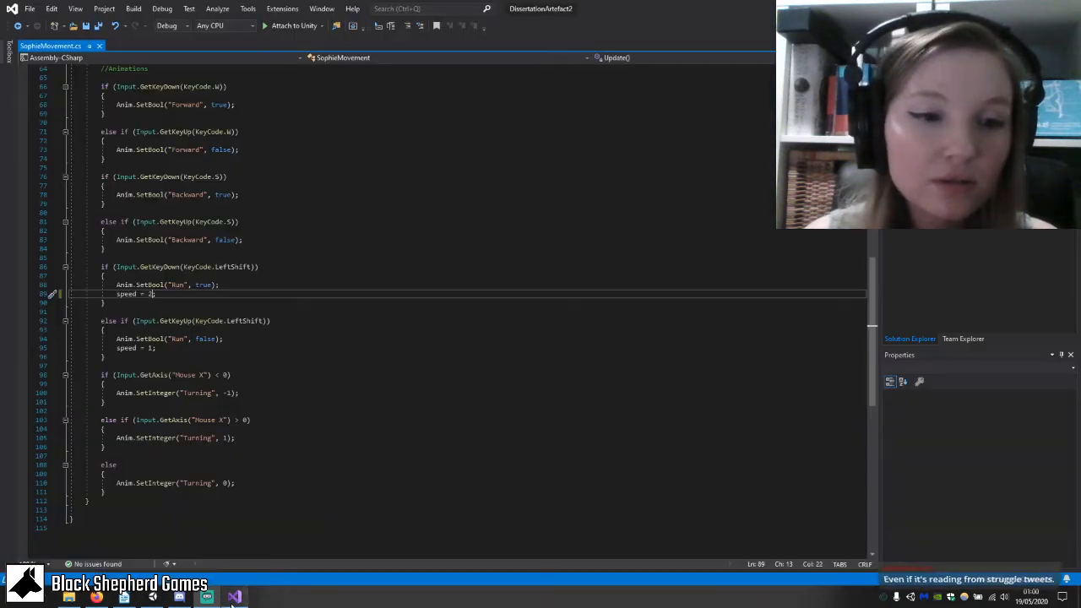
{"action": "left_click", "coordinate": [152, 598]}
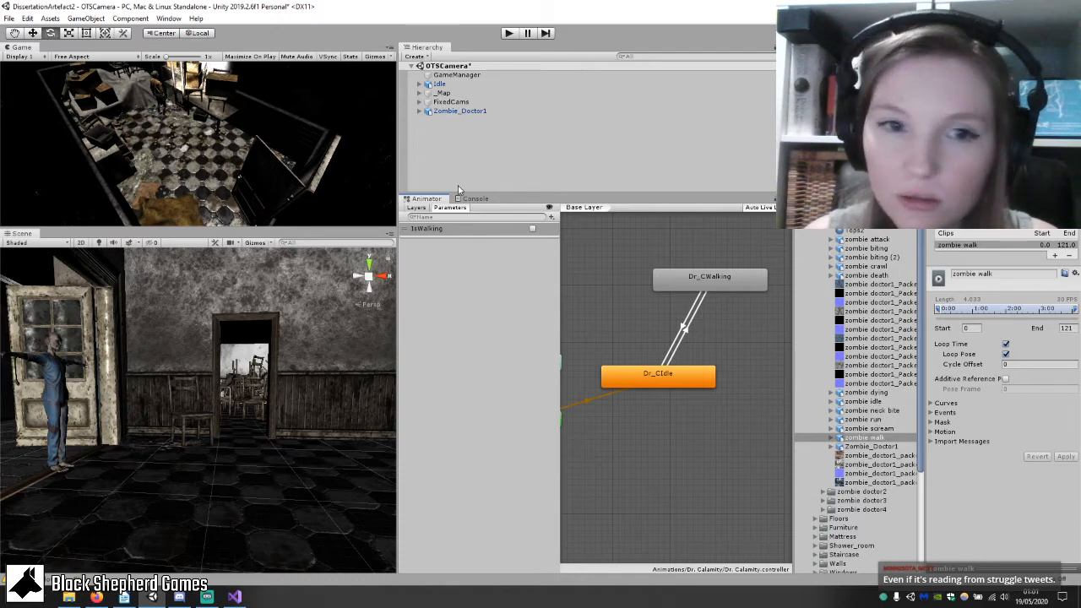
{"action": "left_click", "coordinate": [552, 218]}
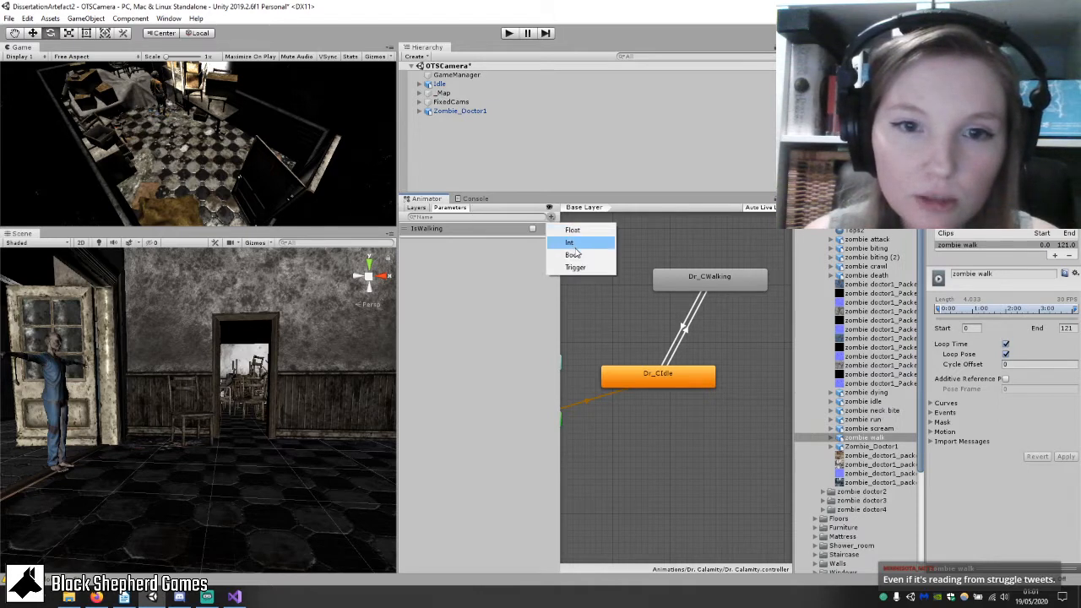
{"action": "left_click", "coordinate": [570, 258]}
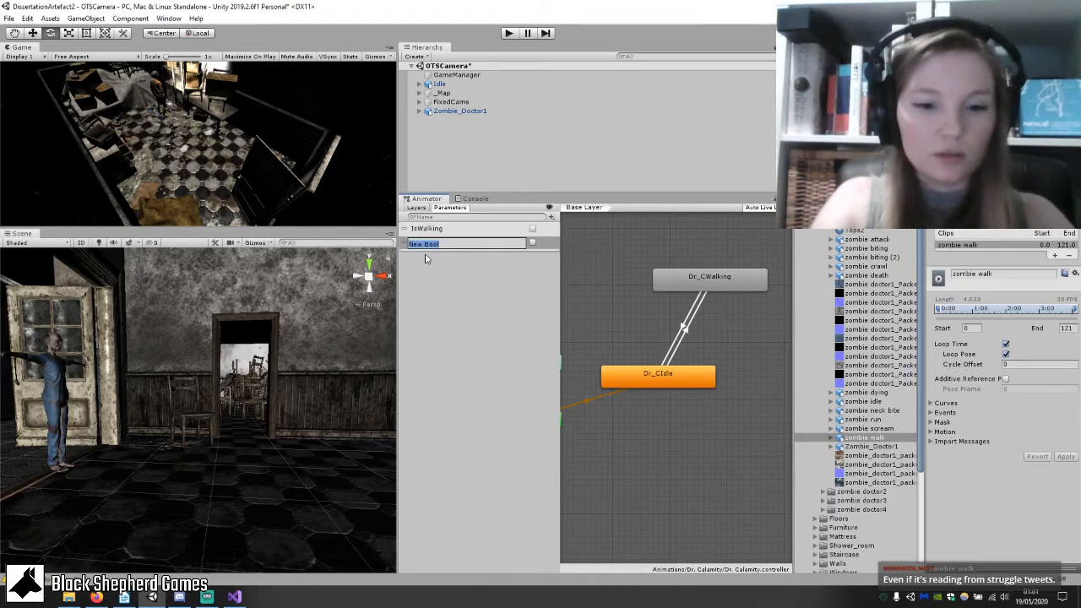
{"action": "type", "text": "IsR"}
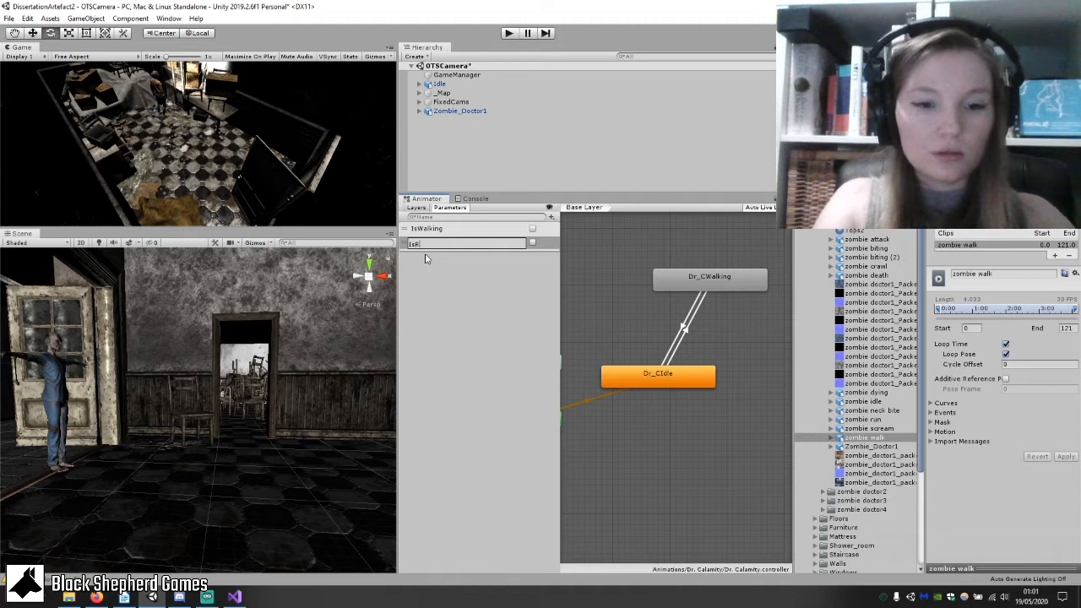
{"action": "type", "text": "unning"}
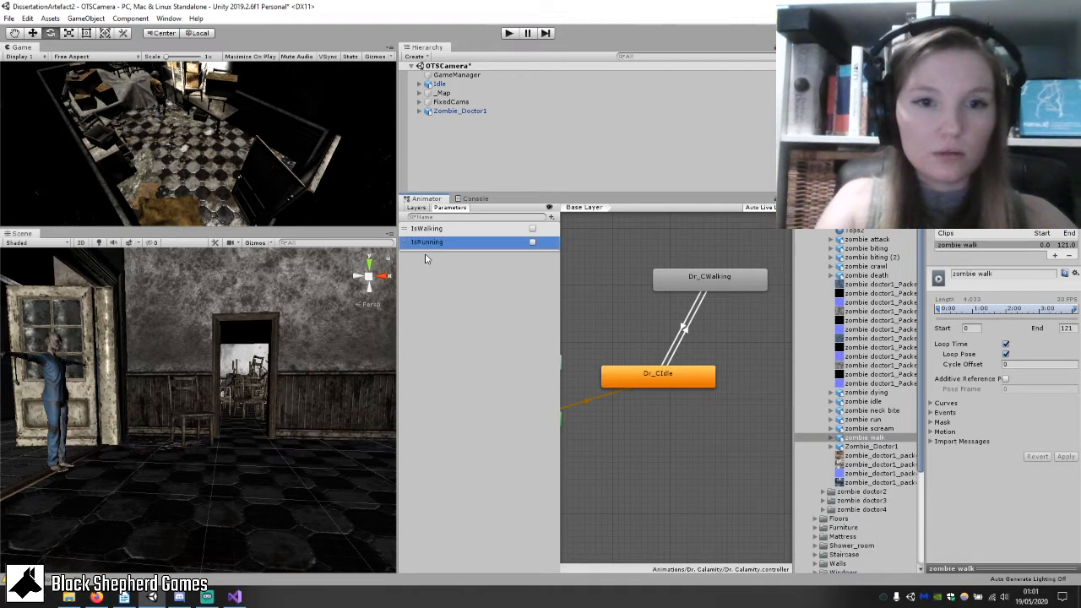
{"action": "key", "text": "Return"}
Move Dr_CWalking directly above Dr_CIdle, then create an empty state up beside Dr_CWalking and name it Dr_CRun.
{"action": "left_click_drag", "start_coordinate": [710, 279], "coordinate": [664, 295]}
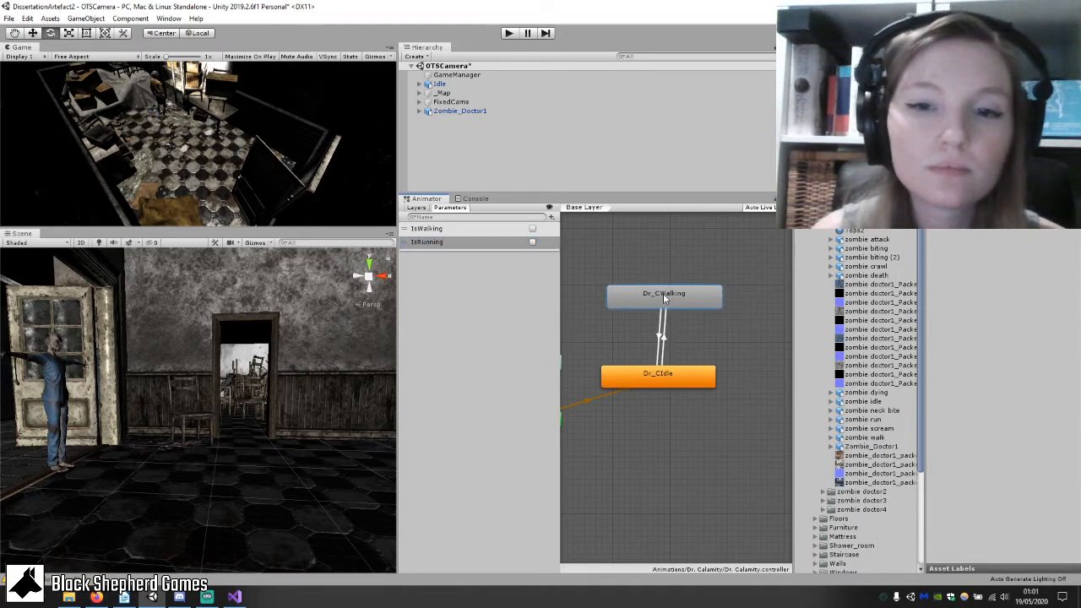
{"action": "middle_click_drag", "start_coordinate": [731, 329], "coordinate": [675, 331]}
{"action": "left_click", "coordinate": [724, 259]}
{"action": "right_click", "coordinate": [724, 264]}
{"action": "mouse_move", "coordinate": [748, 273]}
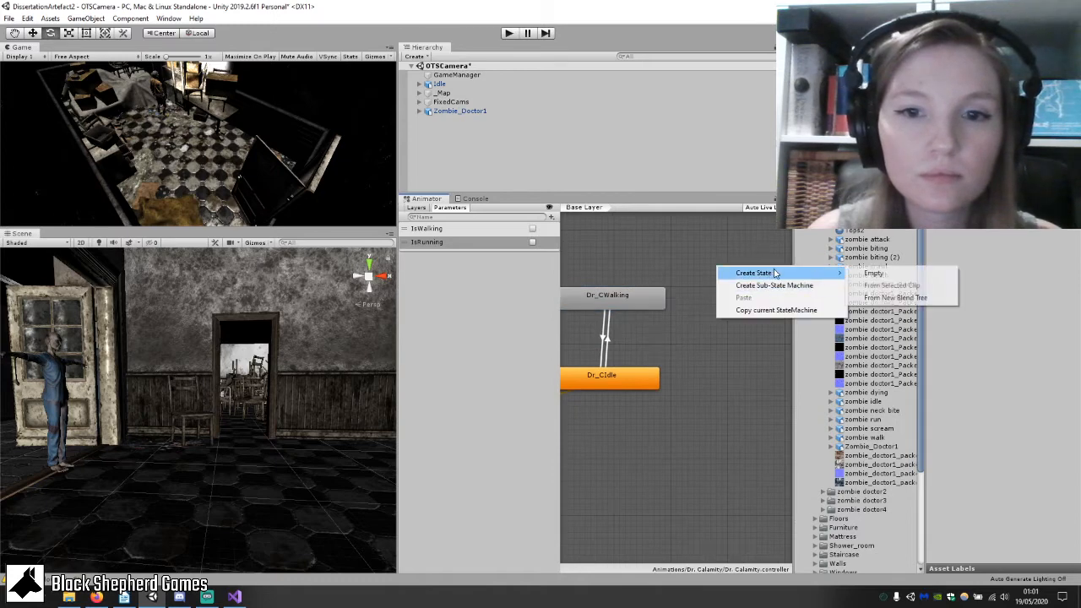
{"action": "left_click", "coordinate": [871, 273]}
{"action": "left_click_drag", "start_coordinate": [752, 273], "coordinate": [708, 249]}
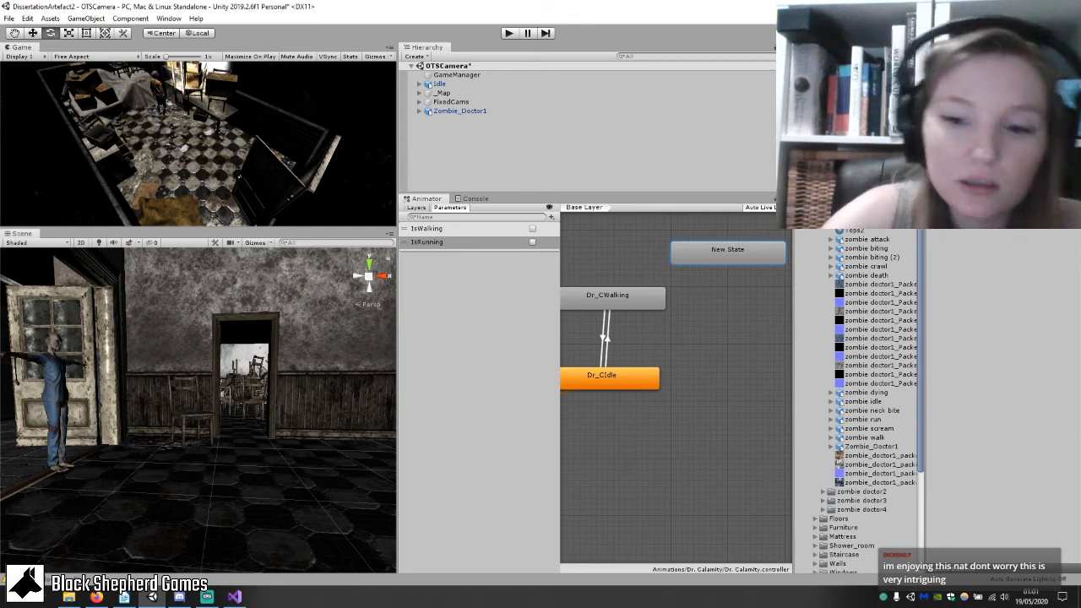
{"action": "key", "text": "Return"}
Make a transition from Dr_CWalking to Dr_CRun.
{"action": "left_click", "coordinate": [626, 296]}
{"action": "right_click", "coordinate": [627, 296]}
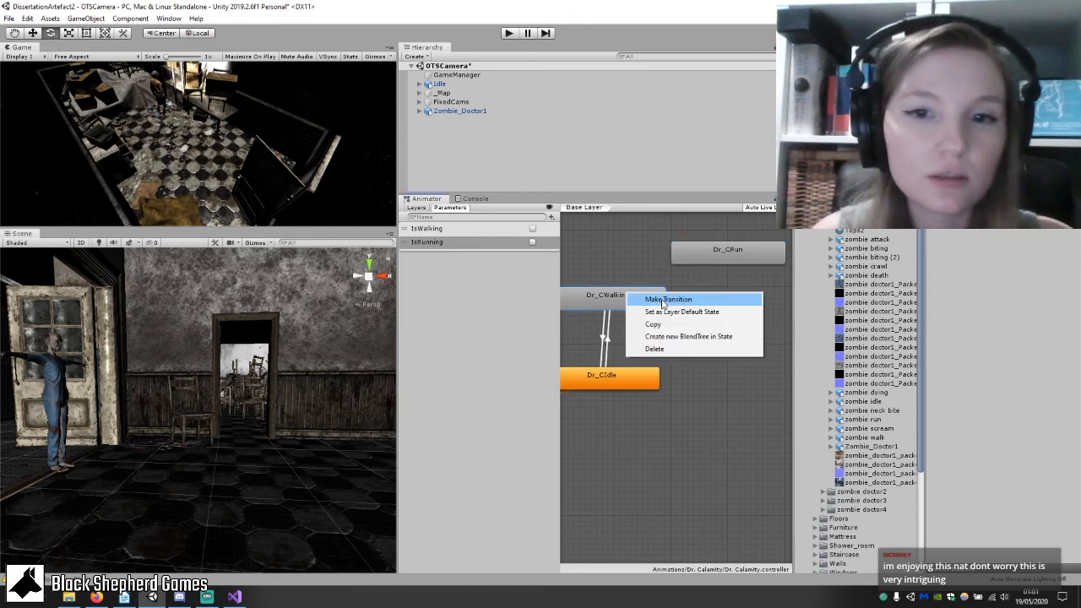
{"action": "left_click", "coordinate": [650, 300]}
{"action": "left_click", "coordinate": [725, 251]}
Give the Dr_CWalking to Dr_CRun transition the conditions IsWalking false and IsRunning true.
{"action": "left_click", "coordinate": [669, 275]}
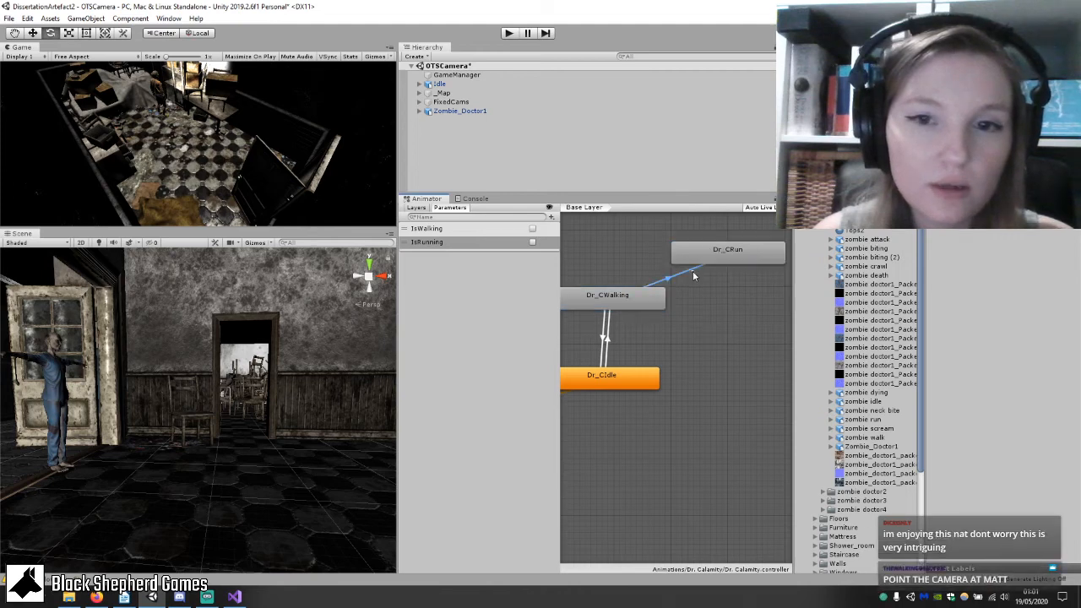
{"action": "left_click", "coordinate": [1054, 284]}
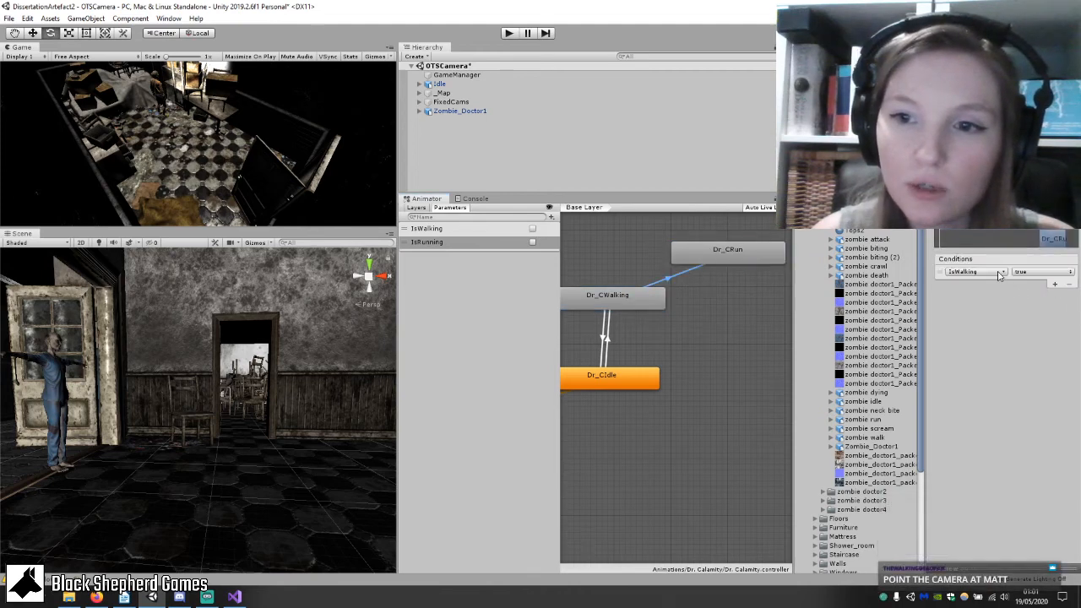
{"action": "left_click", "coordinate": [1020, 273]}
{"action": "left_click", "coordinate": [1041, 297]}
{"action": "left_click", "coordinate": [1054, 285]}
{"action": "left_click", "coordinate": [980, 285]}
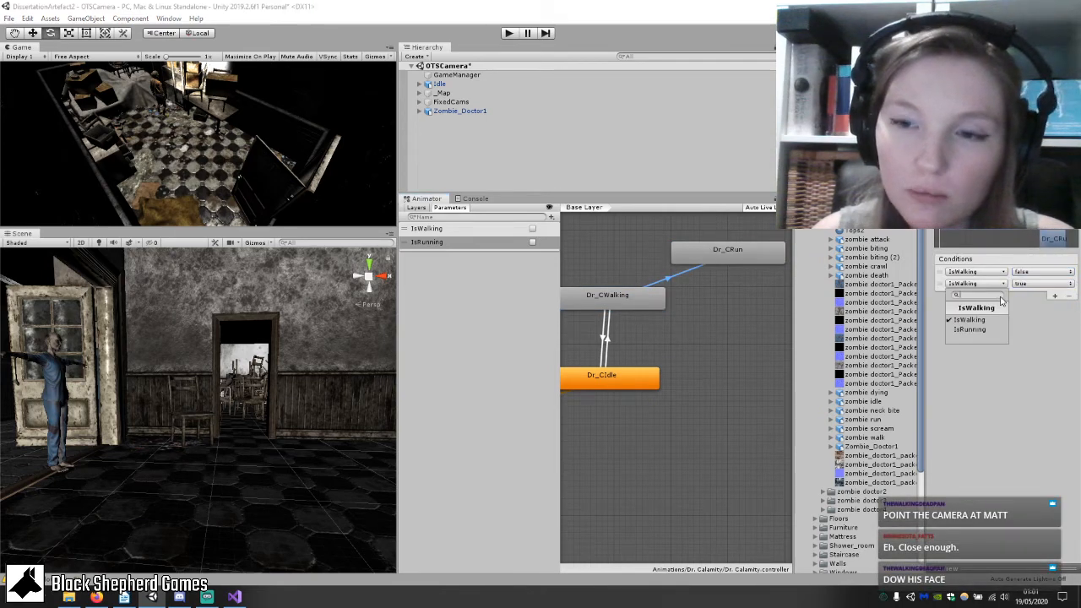
{"action": "left_click", "coordinate": [970, 329]}
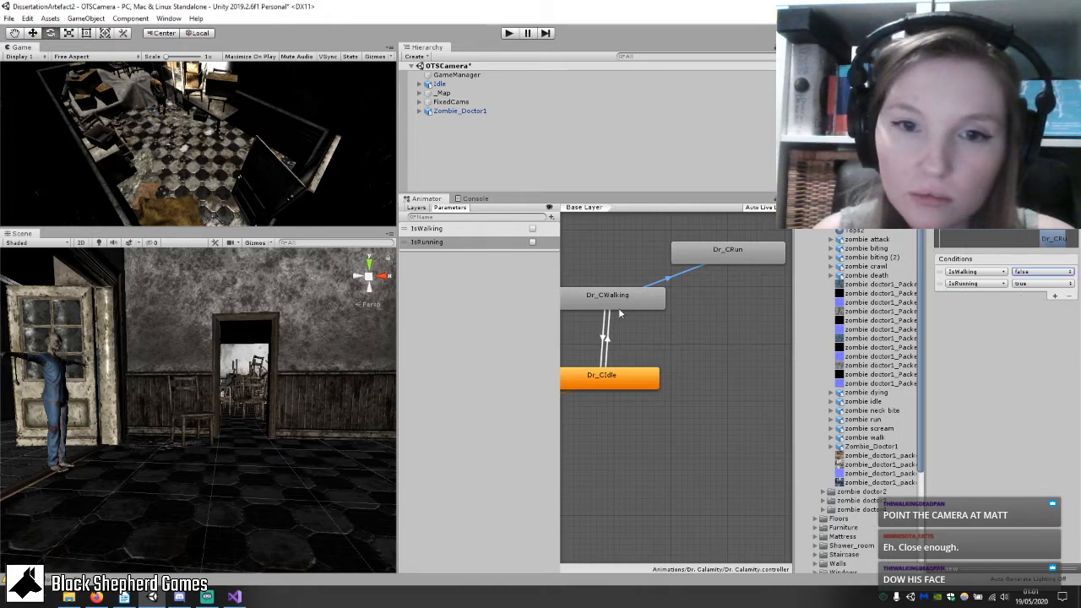
Add the condition IsRunning false to the transition from Dr_CIdle to Dr_CWalking.
{"action": "left_click", "coordinate": [607, 335]}
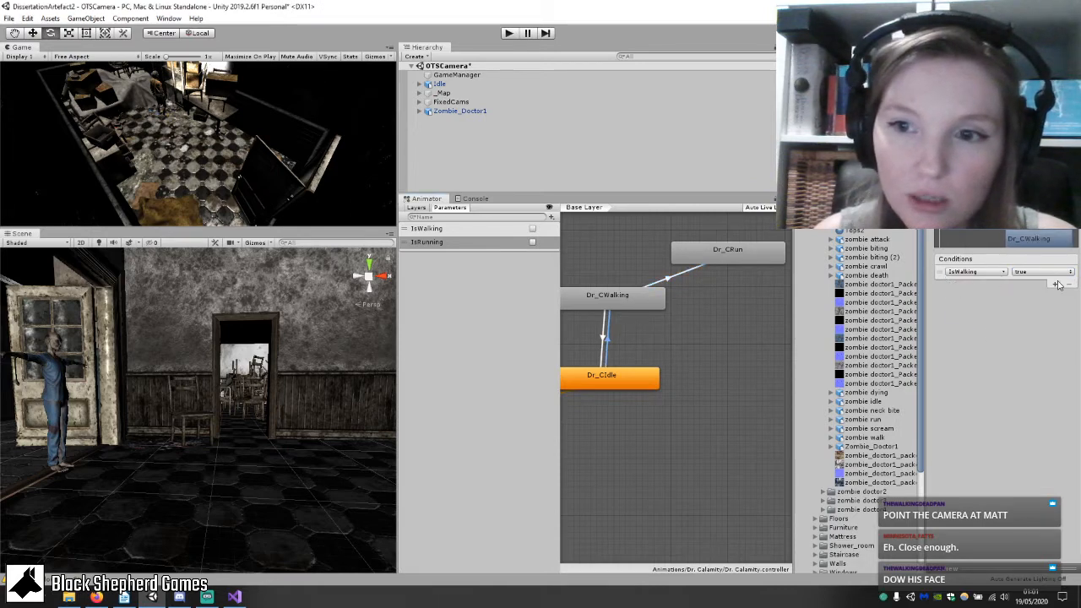
{"action": "left_click", "coordinate": [997, 285]}
{"action": "left_click", "coordinate": [972, 331]}
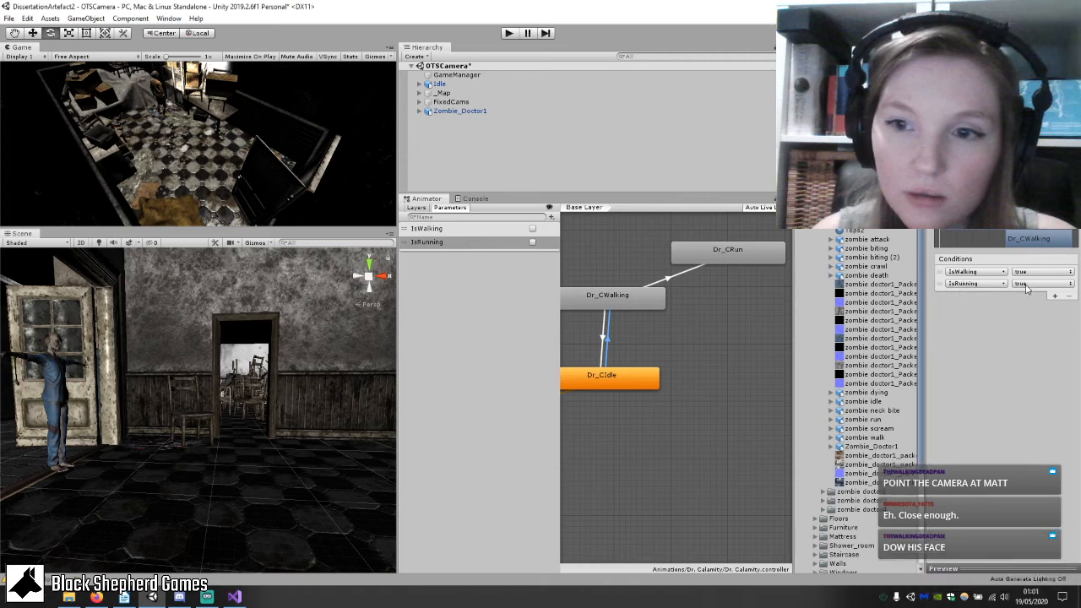
{"action": "left_click", "coordinate": [1041, 284]}
{"action": "left_click", "coordinate": [1038, 308]}
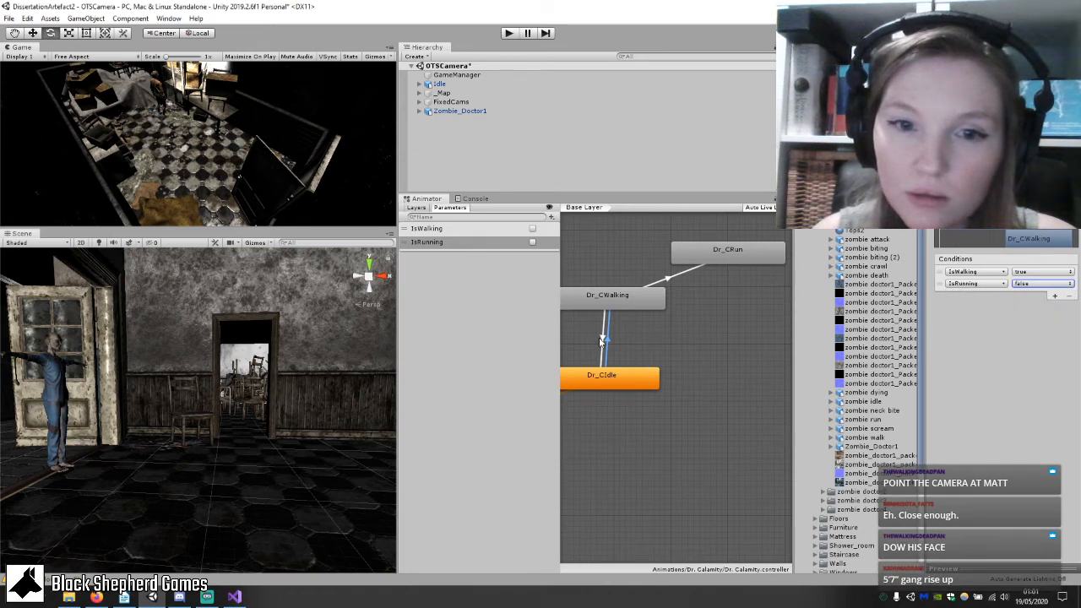
Add the condition IsRunning false to the transition from Dr_CWalking back to Dr_CIdle.
{"action": "left_click", "coordinate": [602, 340]}
{"action": "left_click", "coordinate": [1054, 286]}
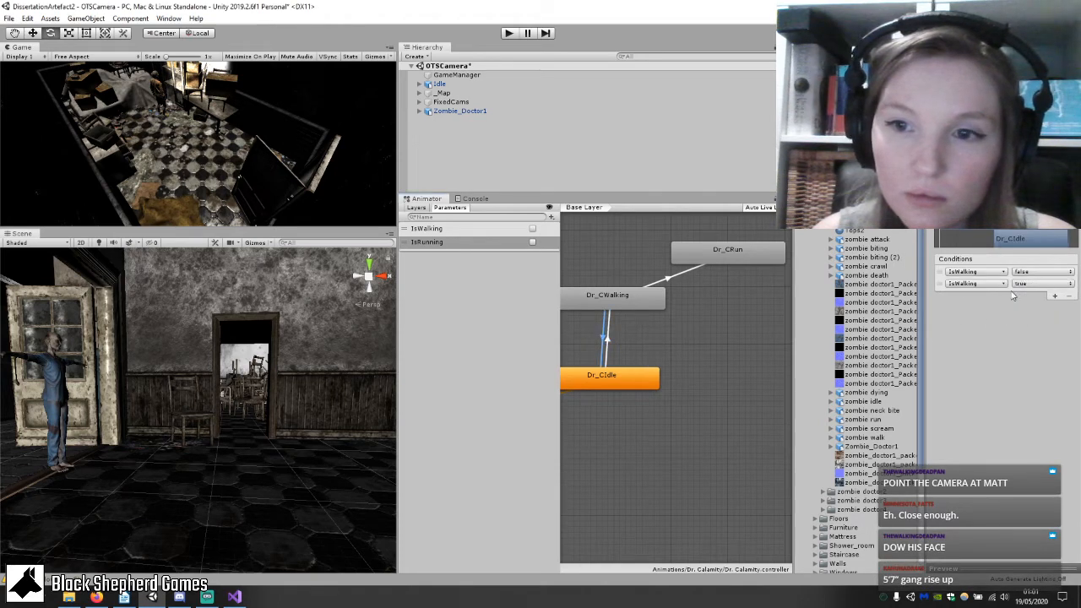
{"action": "left_click", "coordinate": [978, 285]}
{"action": "left_click", "coordinate": [972, 326]}
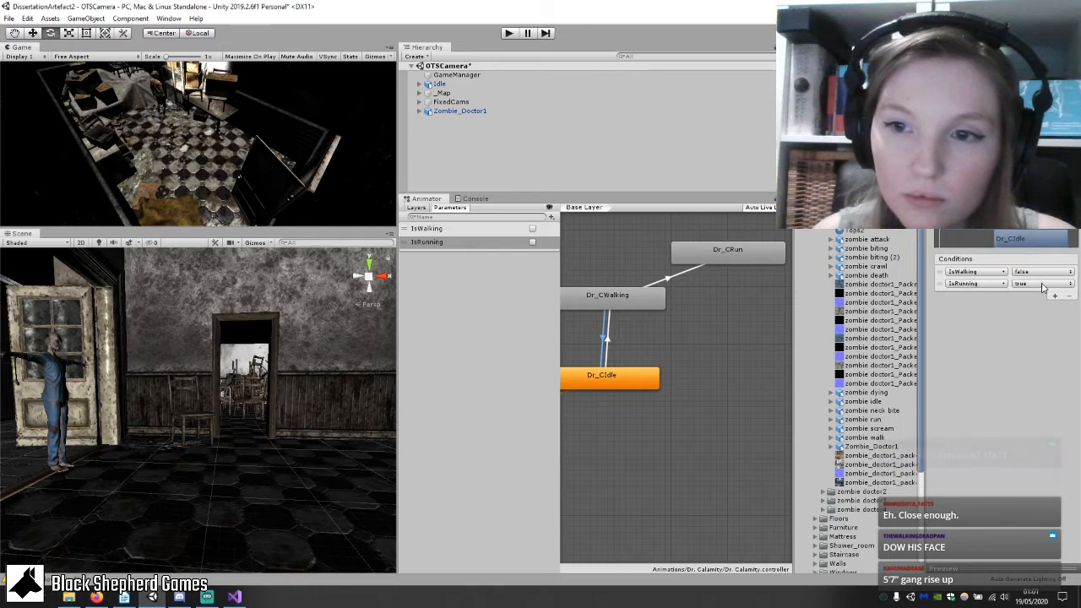
{"action": "left_click", "coordinate": [1043, 284]}
{"action": "left_click", "coordinate": [1047, 308]}
Shift Dr_CRun slightly closer to Dr_CWalking and make a return transition from Dr_CRun to Dr_CWalking.
{"action": "left_click_drag", "start_coordinate": [706, 257], "coordinate": [693, 251]}
{"action": "left_click", "coordinate": [673, 271]}
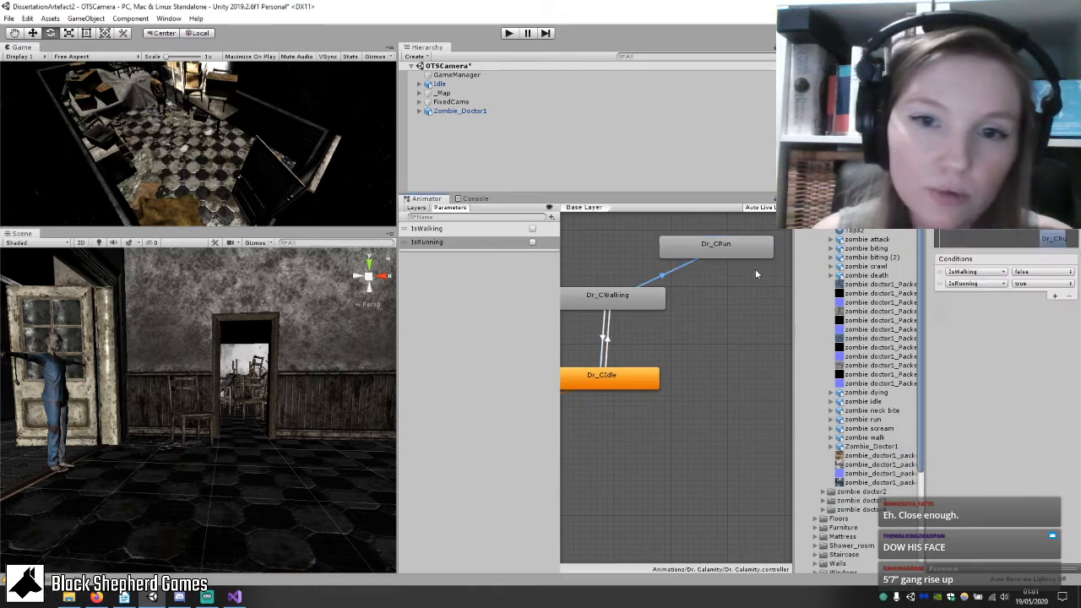
{"action": "right_click", "coordinate": [711, 243]}
{"action": "left_click", "coordinate": [751, 252]}
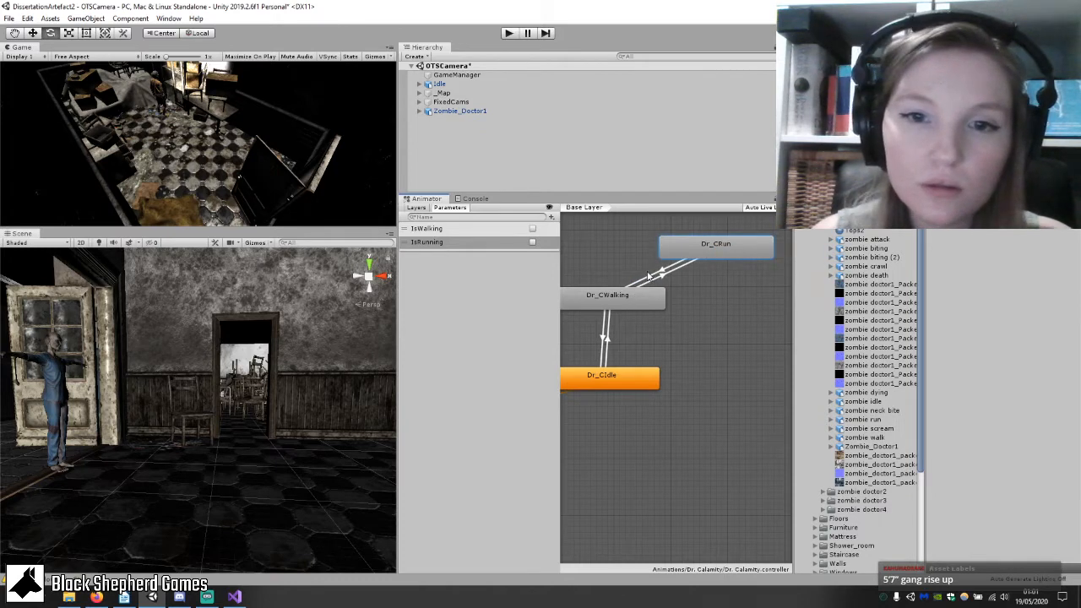
{"action": "left_click", "coordinate": [638, 299]}
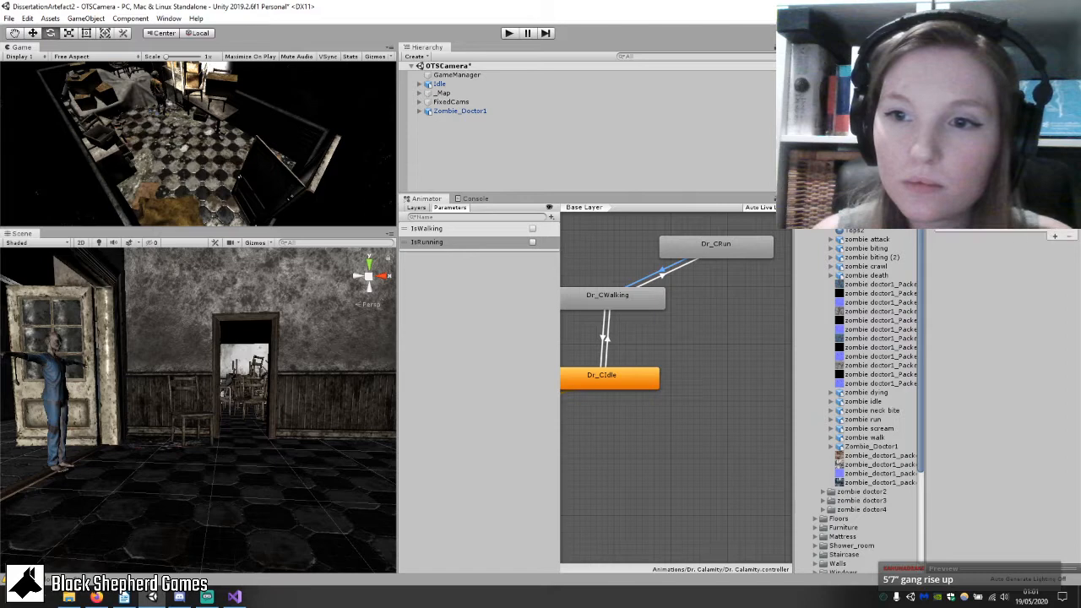
Set the conditions of the Dr_CRun to Dr_CWalking transition to IsWalking true and IsRunning false.
{"action": "left_click", "coordinate": [974, 223]}
{"action": "left_click", "coordinate": [972, 270]}
{"action": "left_click", "coordinate": [1041, 224]}
{"action": "left_click", "coordinate": [1039, 250]}
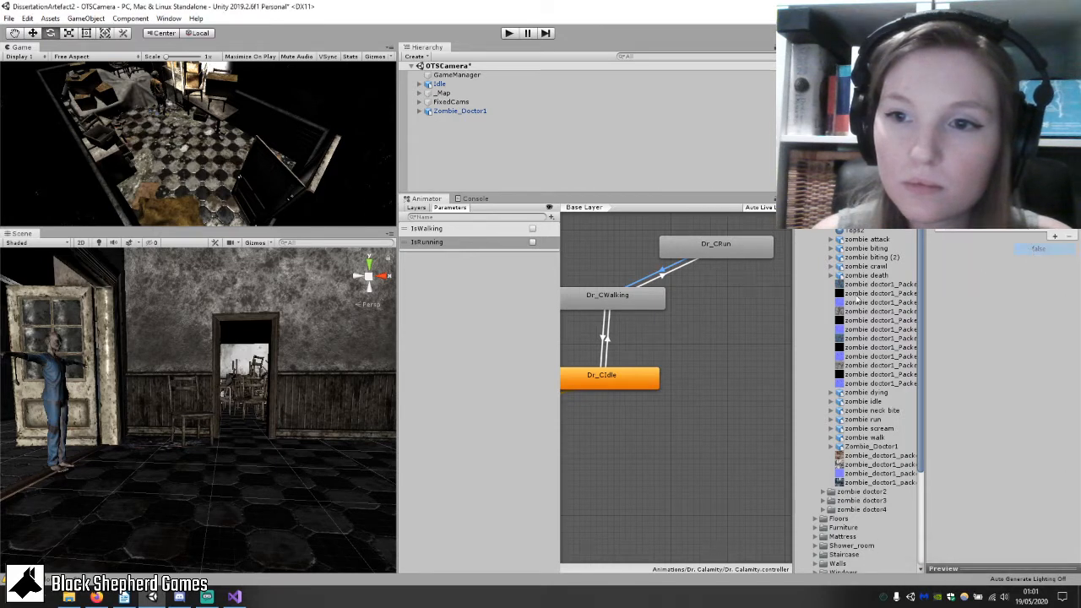
Move Dr_CRun a little closer to Dr_CWalking and review the conditions of both transitions between them.
{"action": "left_click_drag", "start_coordinate": [711, 252], "coordinate": [698, 246]}
{"action": "middle_click_drag", "start_coordinate": [696, 308], "coordinate": [691, 346]}
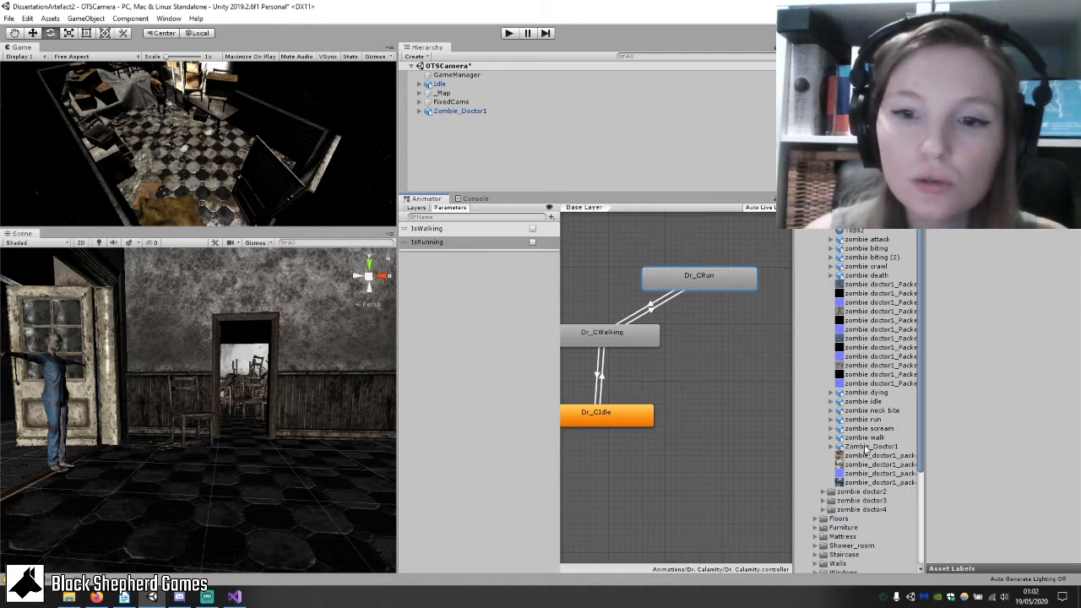
{"action": "left_click", "coordinate": [831, 420]}
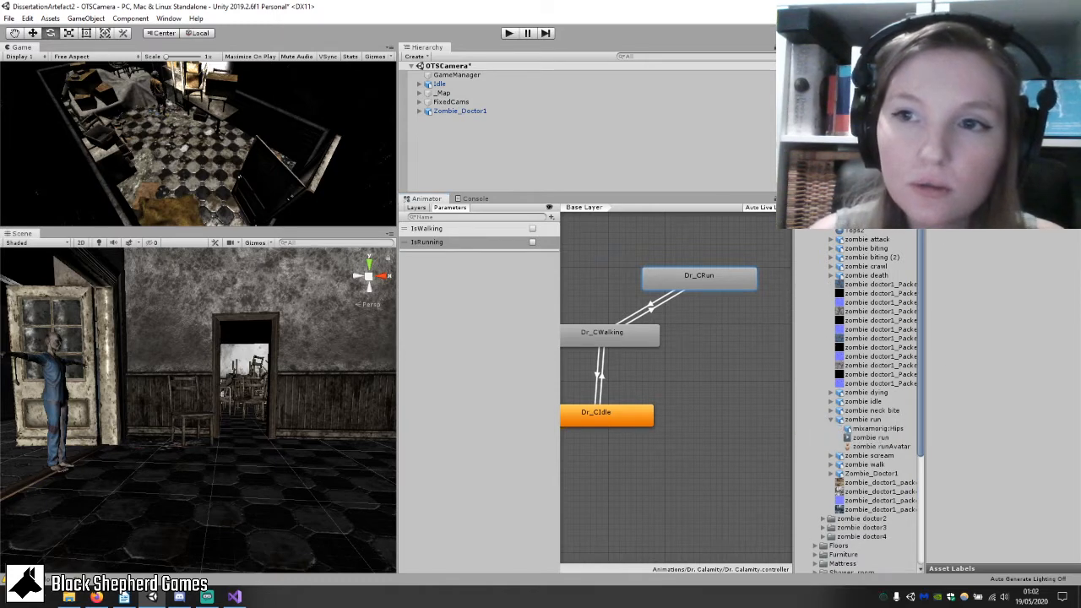
{"action": "left_click", "coordinate": [832, 420]}
{"action": "mouse_move", "coordinate": [671, 288]}
{"action": "left_mouse_down"}
{"action": "mouse_move", "coordinate": [654, 279]}
{"action": "mouse_move", "coordinate": [660, 288]}
{"action": "left_mouse_up"}
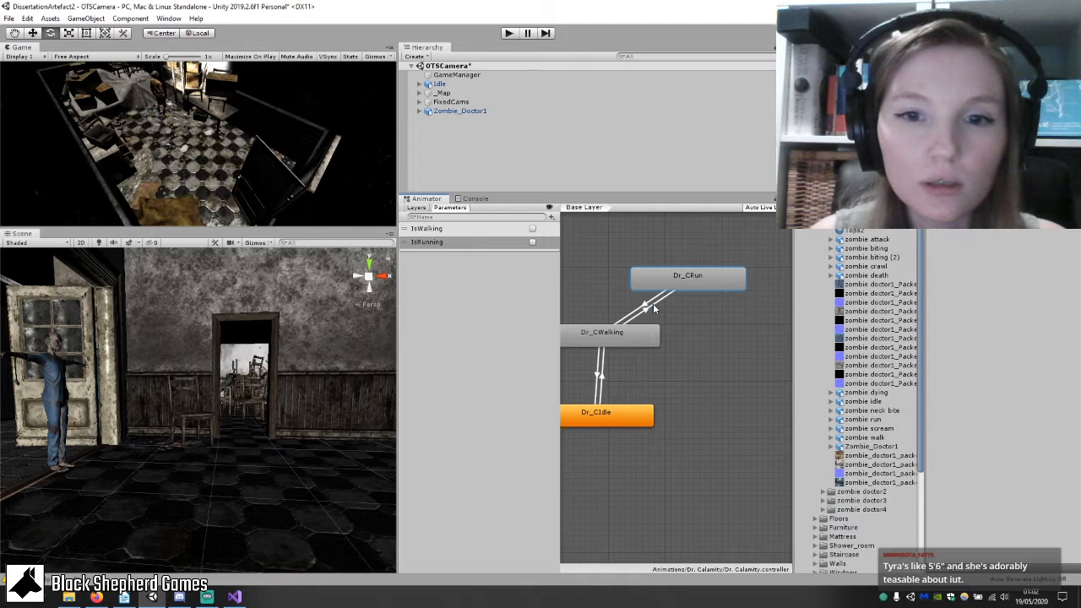
{"action": "left_click", "coordinate": [653, 306]}
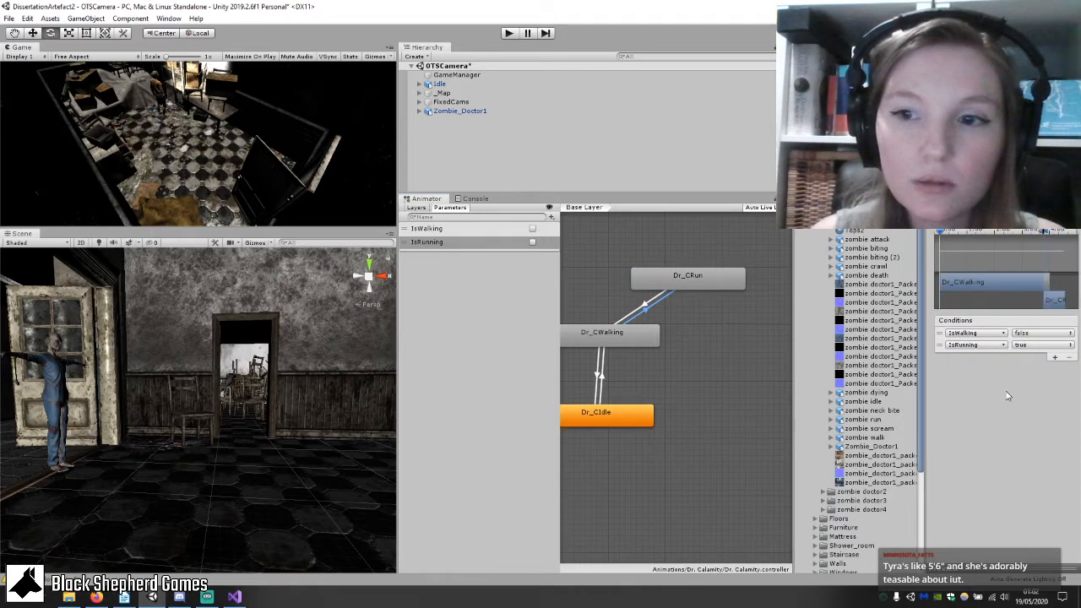
{"action": "left_click", "coordinate": [652, 302]}
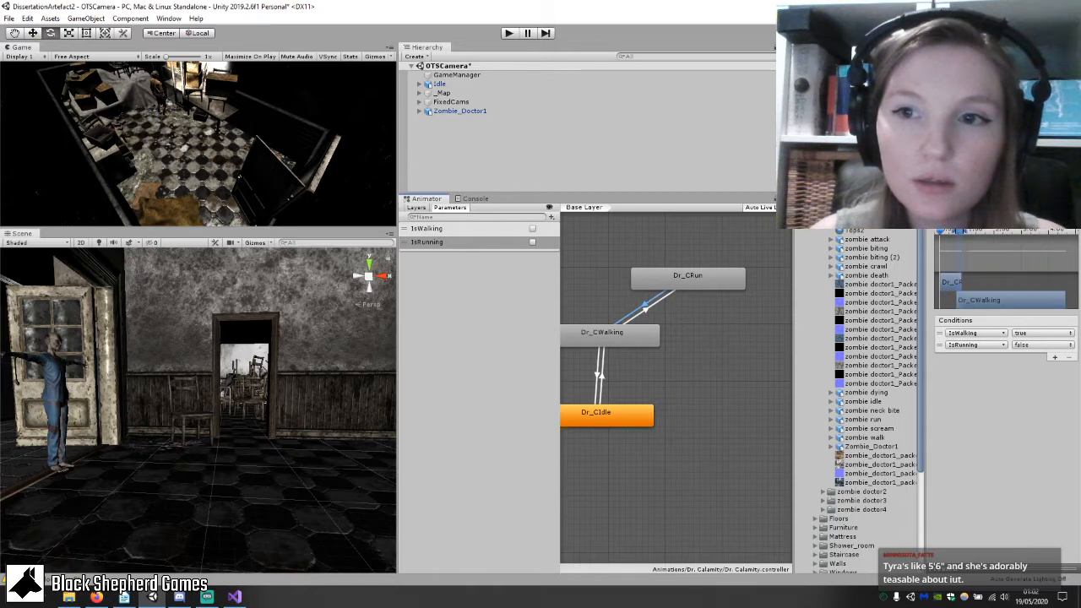
Enable Loop Time for the zombie run clip with Loop Pose off, and apply the import settings.
{"action": "left_click", "coordinate": [624, 422]}
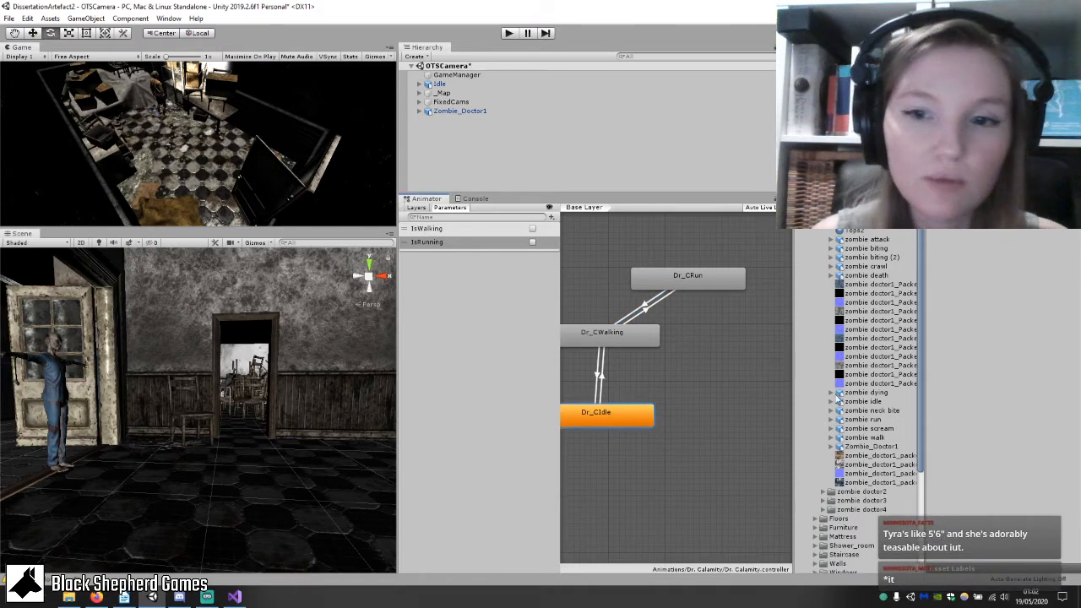
{"action": "left_click", "coordinate": [832, 420]}
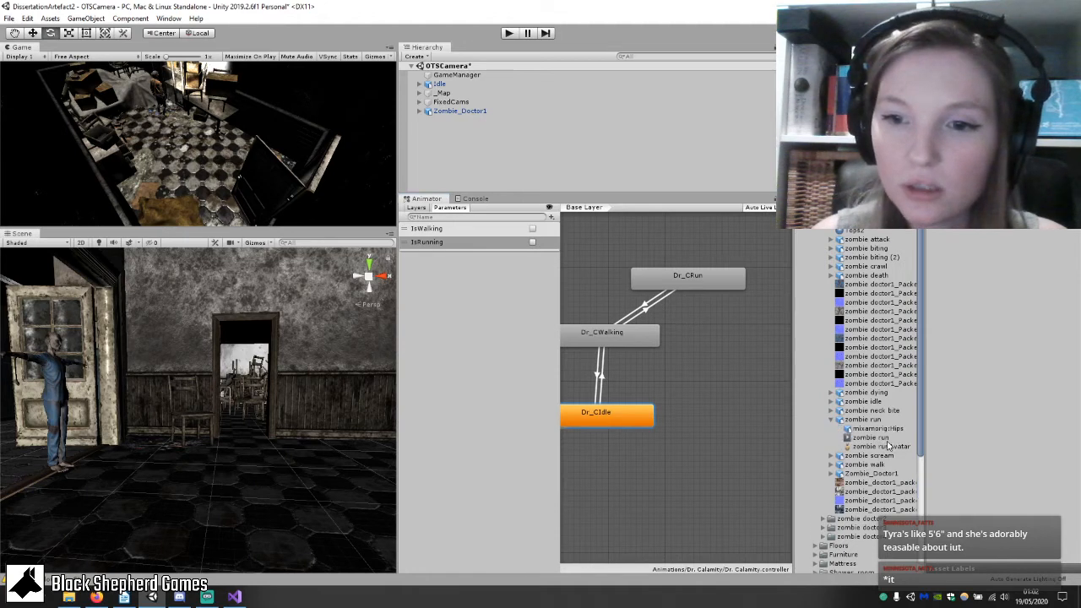
{"action": "left_click", "coordinate": [865, 420]}
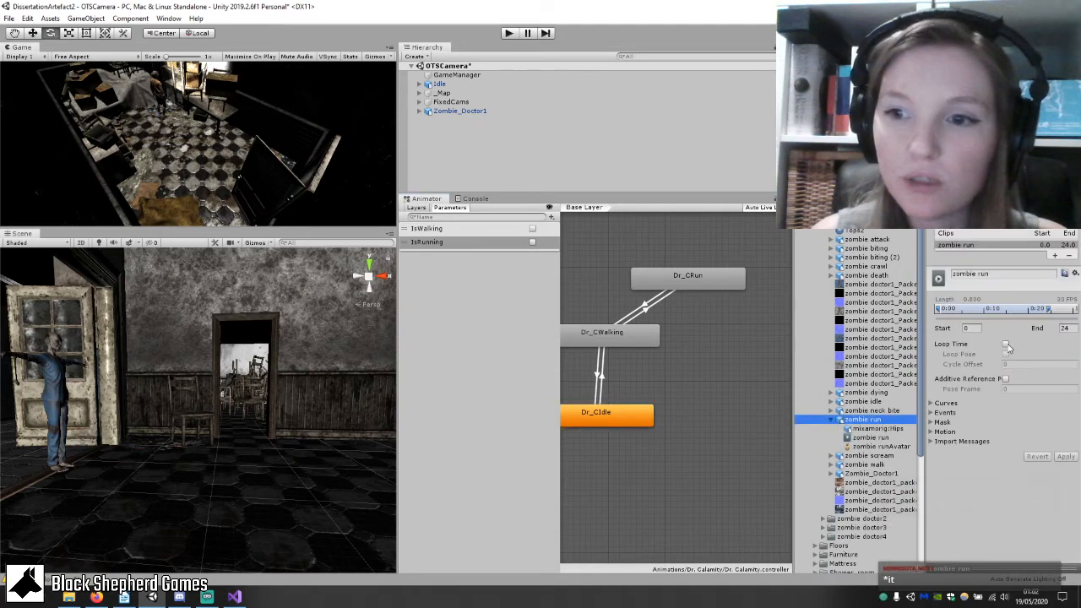
{"action": "left_click", "coordinate": [1006, 345]}
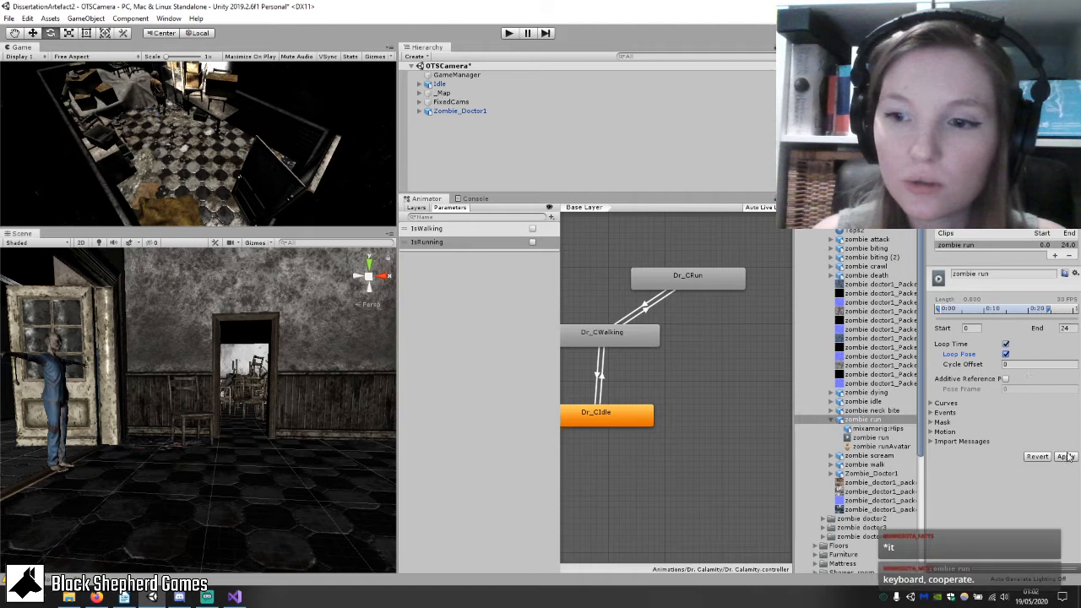
{"action": "left_click", "coordinate": [1006, 355]}
{"action": "left_click", "coordinate": [1066, 457]}
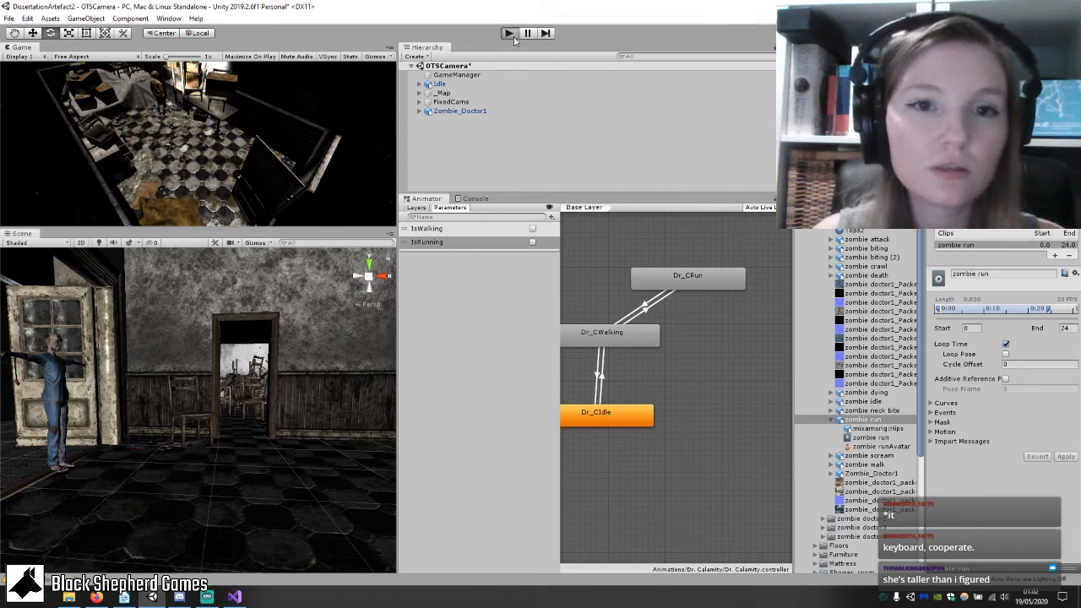
Run the scene in play mode to preview the zombie doctor's idle animation, and stop it.
{"action": "left_click", "coordinate": [512, 35]}
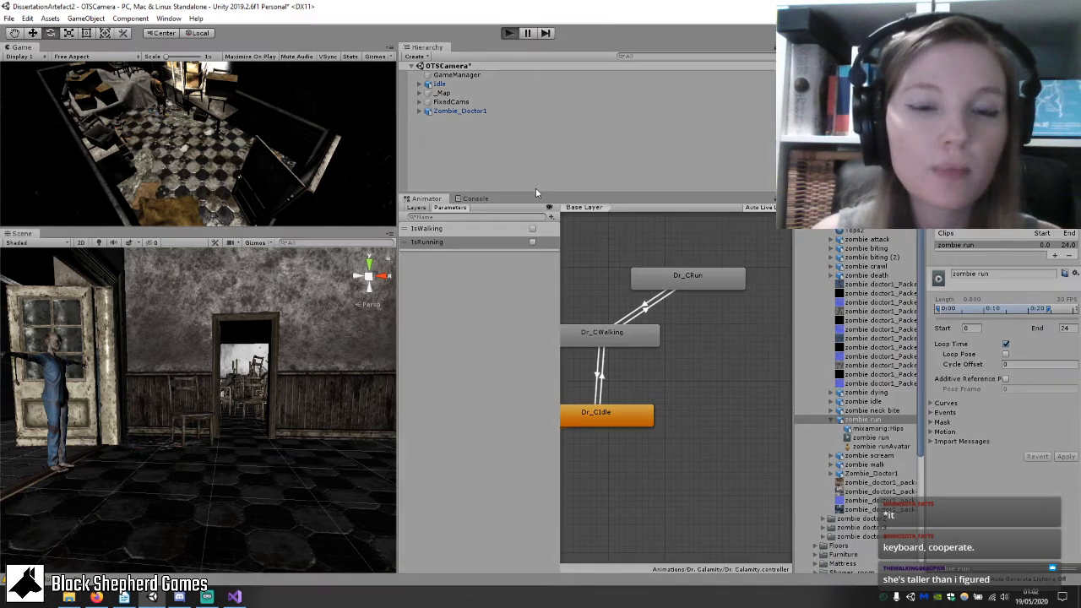
{"action": "left_click", "coordinate": [510, 33]}
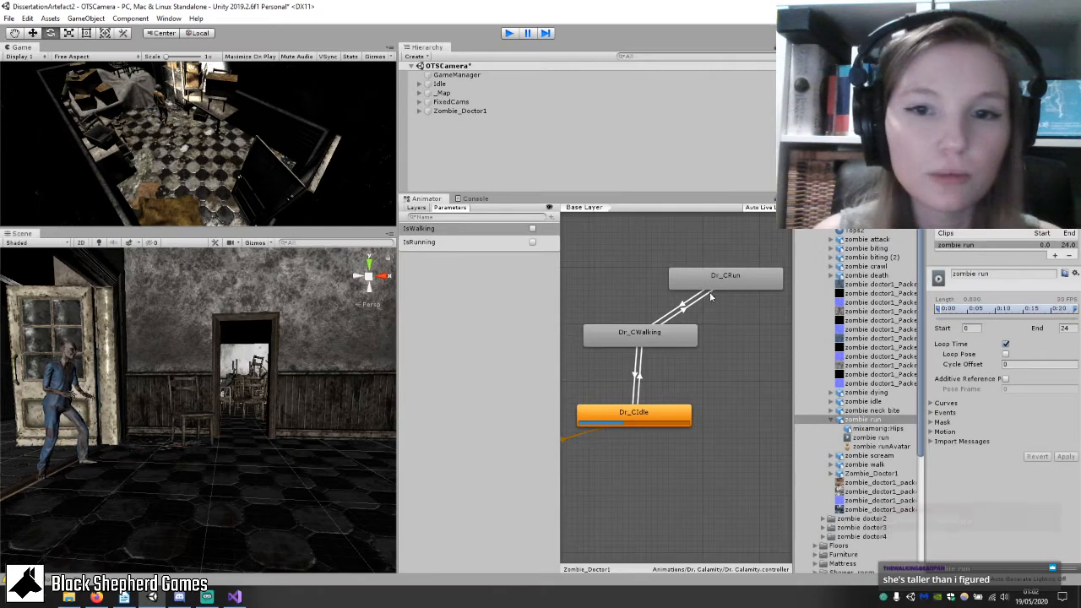
{"action": "key", "text": "ctrl+p"}
Space Dr_CRun farther from Dr_CWalking, shift Dr_CWalking closer to Dr_CIdle, and make a transition from Dr_CIdle to Dr_CRun.
{"action": "left_click_drag", "start_coordinate": [724, 285], "coordinate": [754, 308]}
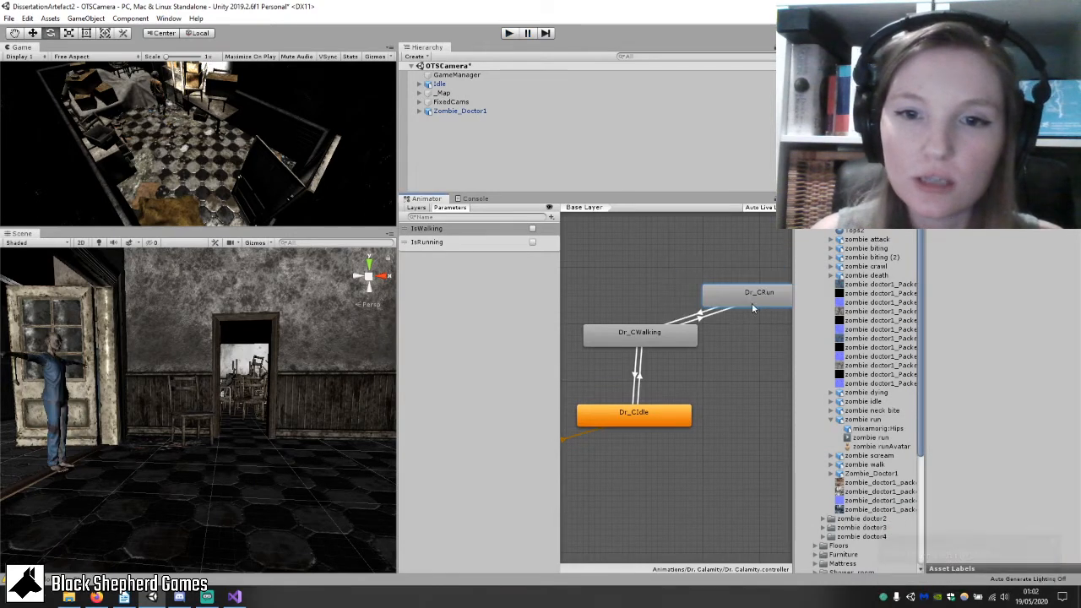
{"action": "middle_click_drag", "start_coordinate": [735, 340], "coordinate": [671, 342]}
{"action": "left_click_drag", "start_coordinate": [586, 330], "coordinate": [580, 347]}
{"action": "middle_click_drag", "start_coordinate": [659, 348], "coordinate": [675, 312]}
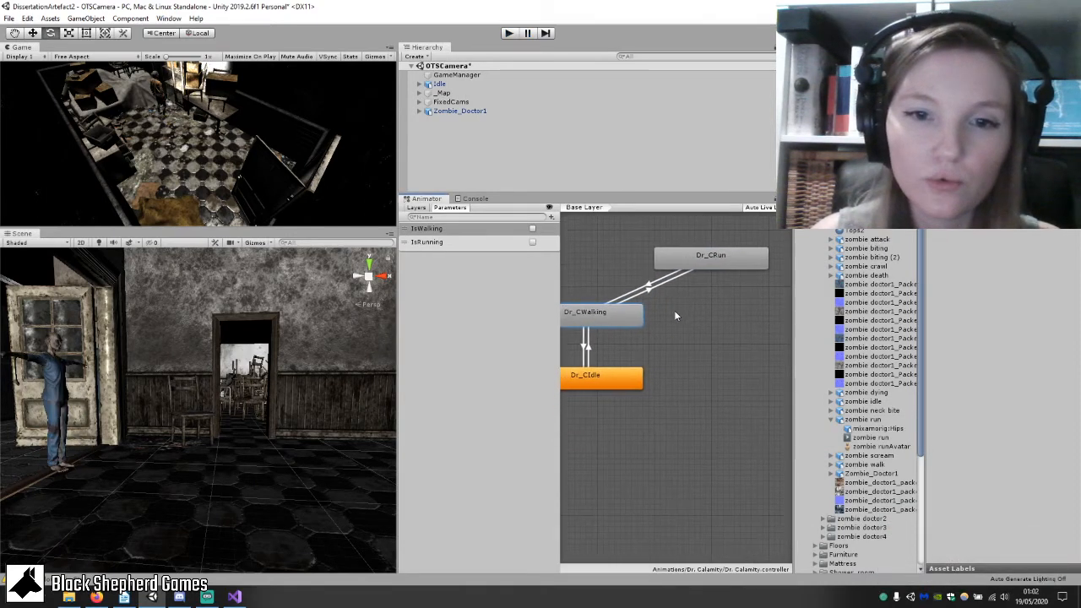
{"action": "right_click", "coordinate": [624, 379]}
{"action": "left_click", "coordinate": [651, 384]}
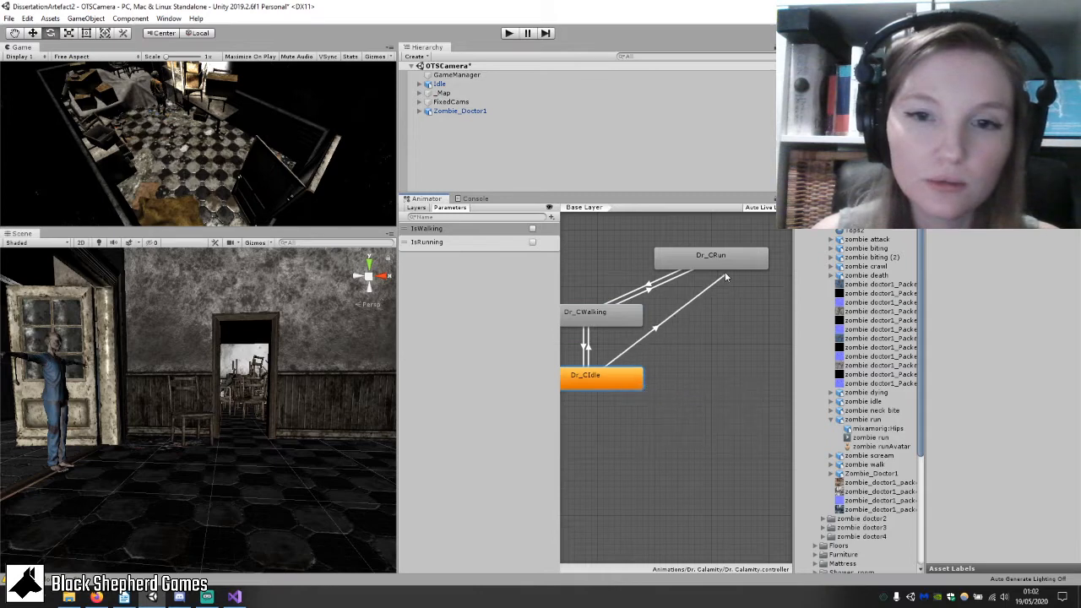
{"action": "left_click", "coordinate": [725, 277]}
Set the conditions of the Dr_CIdle to Dr_CRun transition to IsWalking false and IsRunning true.
{"action": "left_click", "coordinate": [650, 319]}
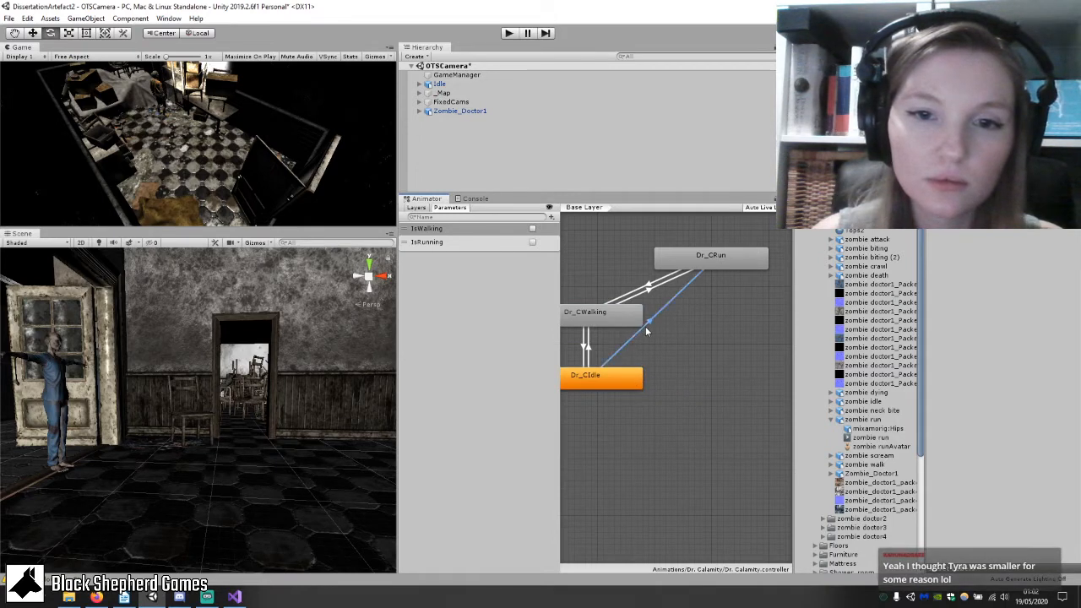
{"action": "left_click", "coordinate": [1055, 284]}
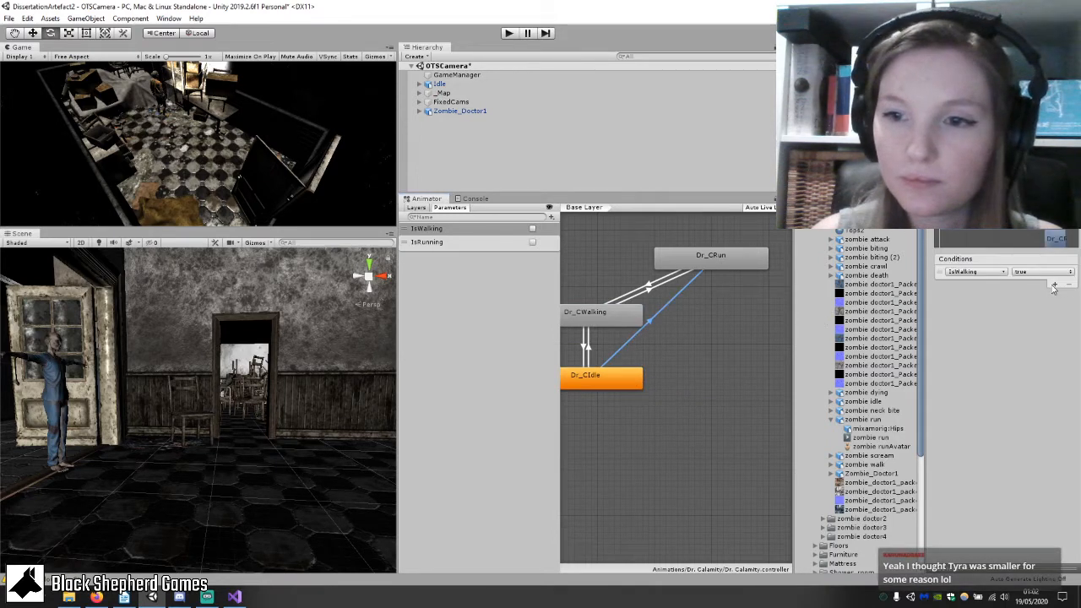
{"action": "left_click", "coordinate": [1054, 288]}
{"action": "left_click", "coordinate": [1043, 271]}
{"action": "left_click", "coordinate": [1043, 293]}
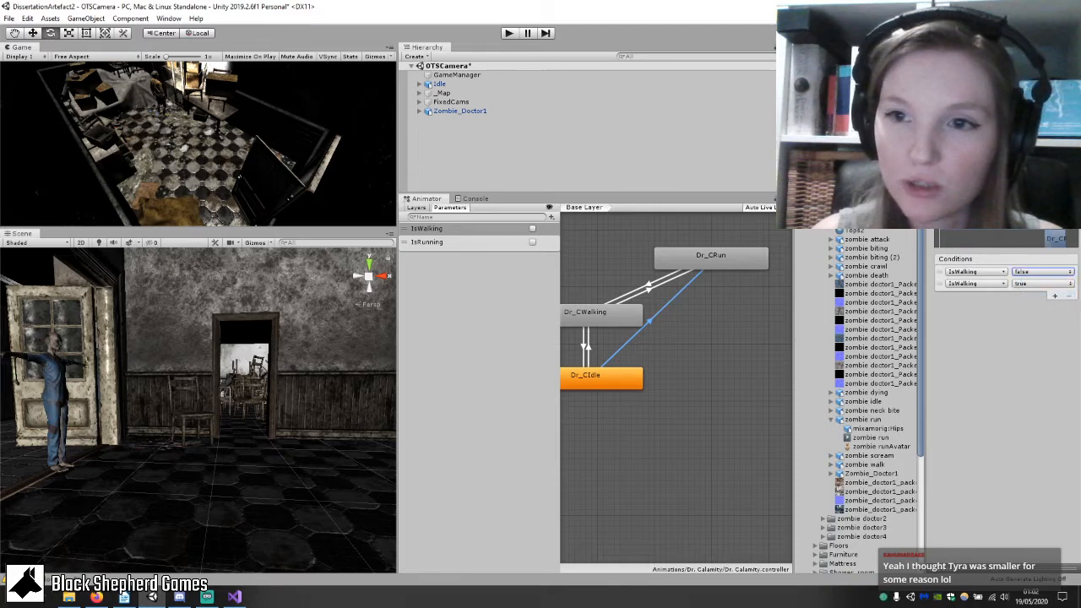
{"action": "left_click", "coordinate": [977, 284]}
{"action": "left_click", "coordinate": [972, 331]}
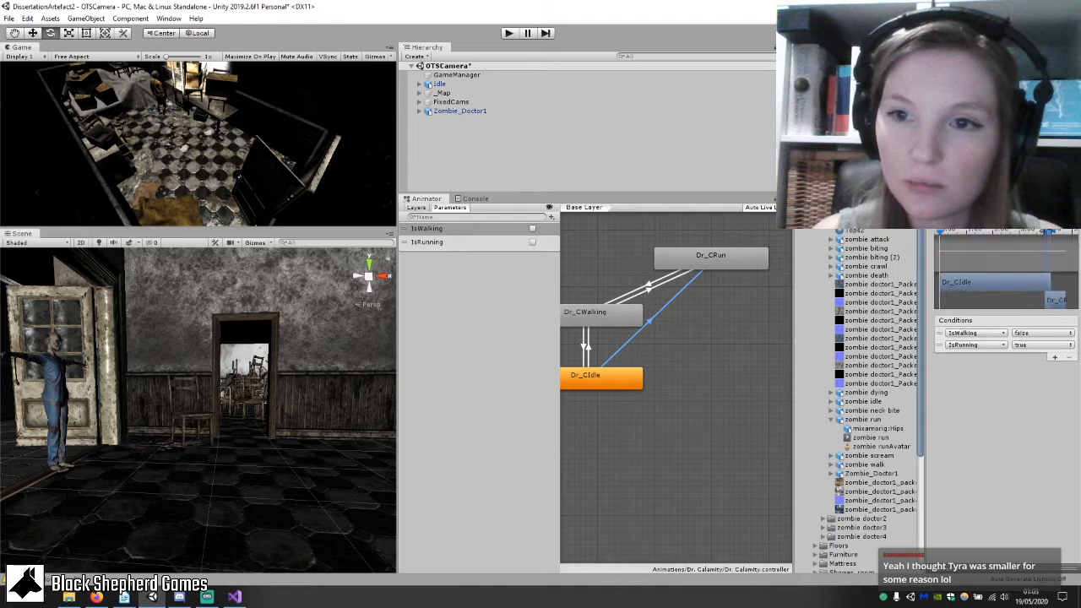
Make a return transition from Dr_CRun to Dr_CIdle and move Dr_CIdle slightly closer to Dr_CRun.
{"action": "right_click", "coordinate": [721, 267]}
{"action": "left_click", "coordinate": [743, 273]}
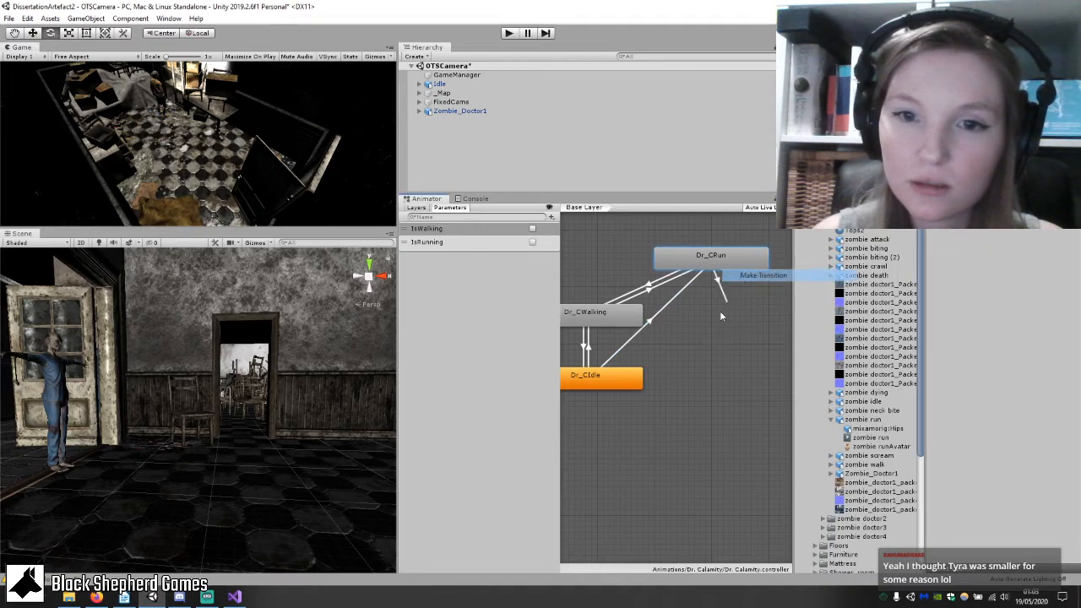
{"action": "left_click_drag", "start_coordinate": [630, 383], "coordinate": [680, 370]}
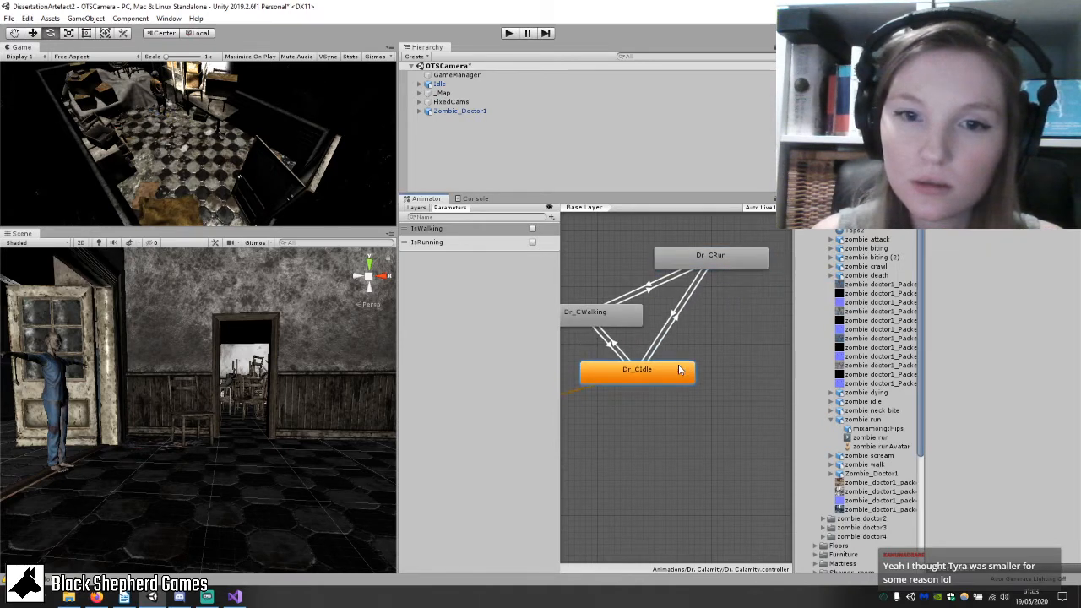
Set the conditions of the Dr_CRun to Dr_CIdle transition to IsWalking false and IsRunning false.
{"action": "left_click", "coordinate": [675, 314]}
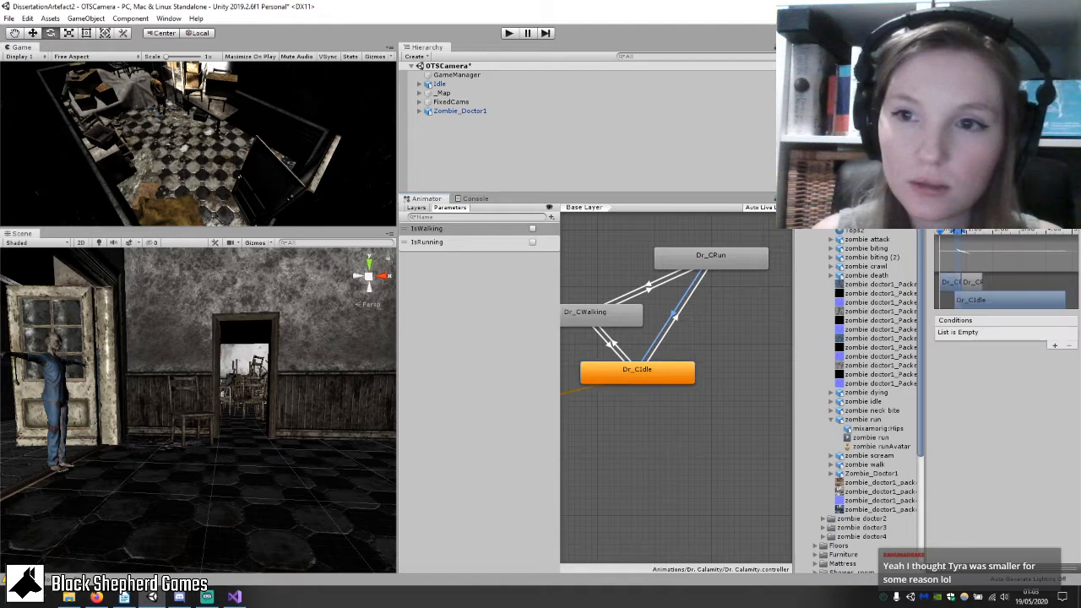
{"action": "left_click", "coordinate": [1054, 346]}
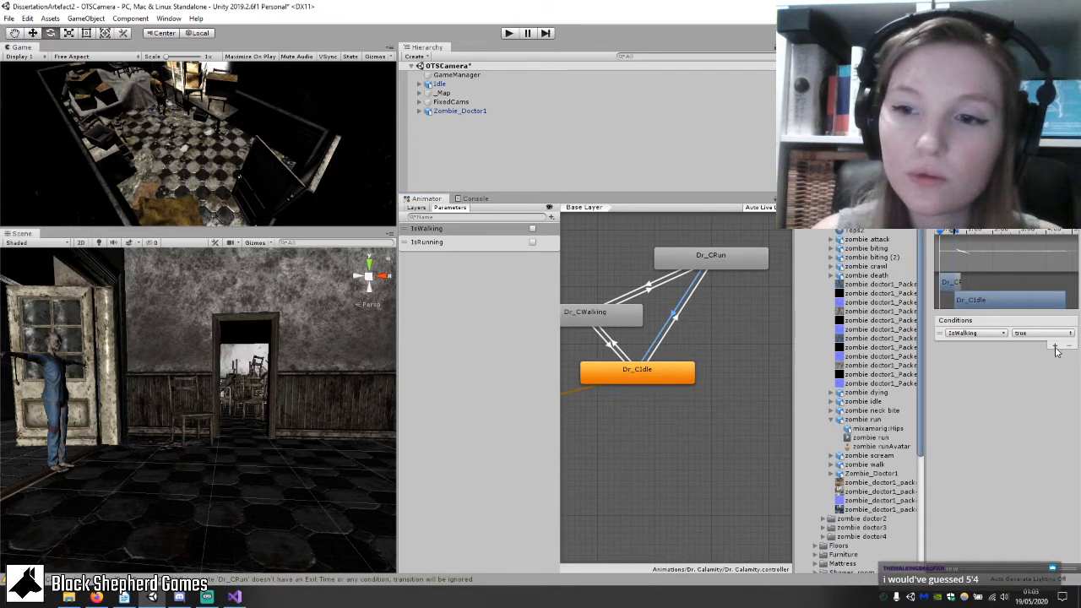
{"action": "left_click", "coordinate": [1055, 346]}
{"action": "left_click", "coordinate": [1045, 345]}
{"action": "left_click", "coordinate": [1041, 359]}
{"action": "left_click", "coordinate": [1044, 345]}
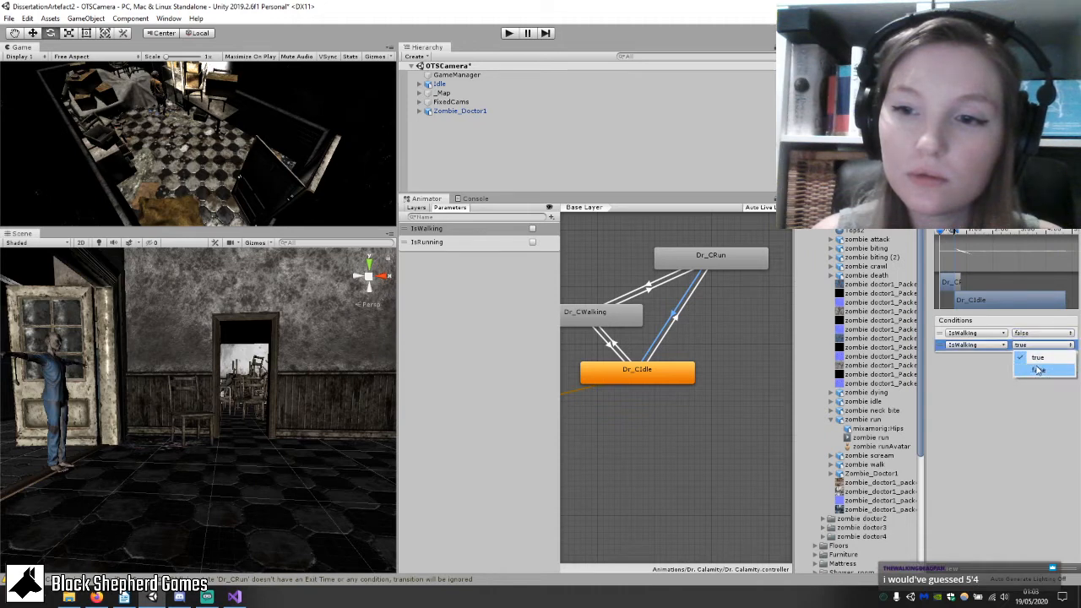
{"action": "left_click", "coordinate": [1040, 372]}
{"action": "left_click", "coordinate": [976, 346]}
{"action": "left_click", "coordinate": [970, 390]}
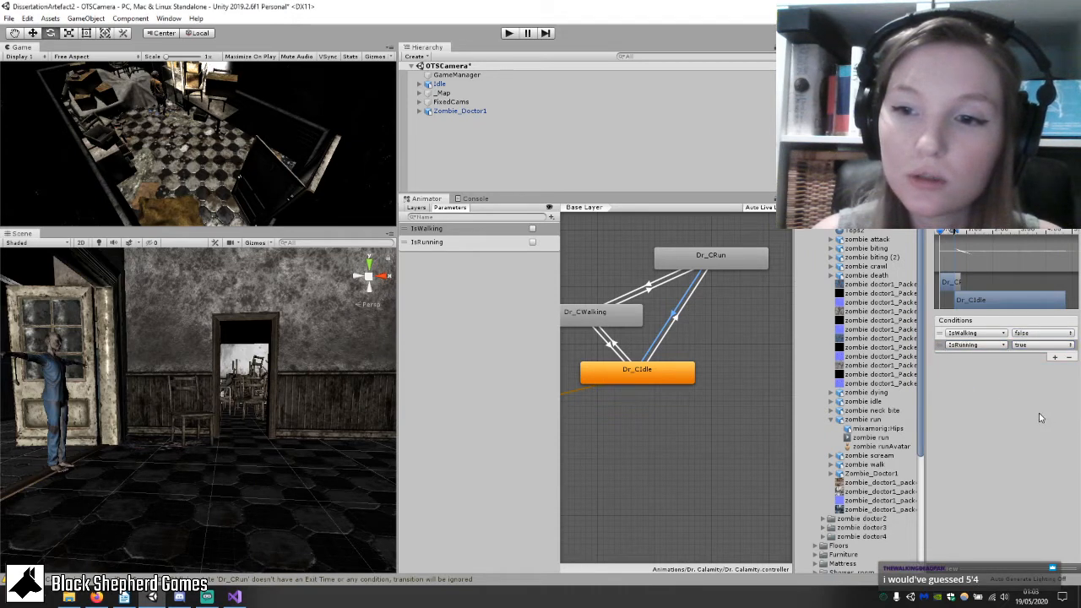
{"action": "left_click", "coordinate": [1043, 346]}
{"action": "left_click", "coordinate": [1040, 370]}
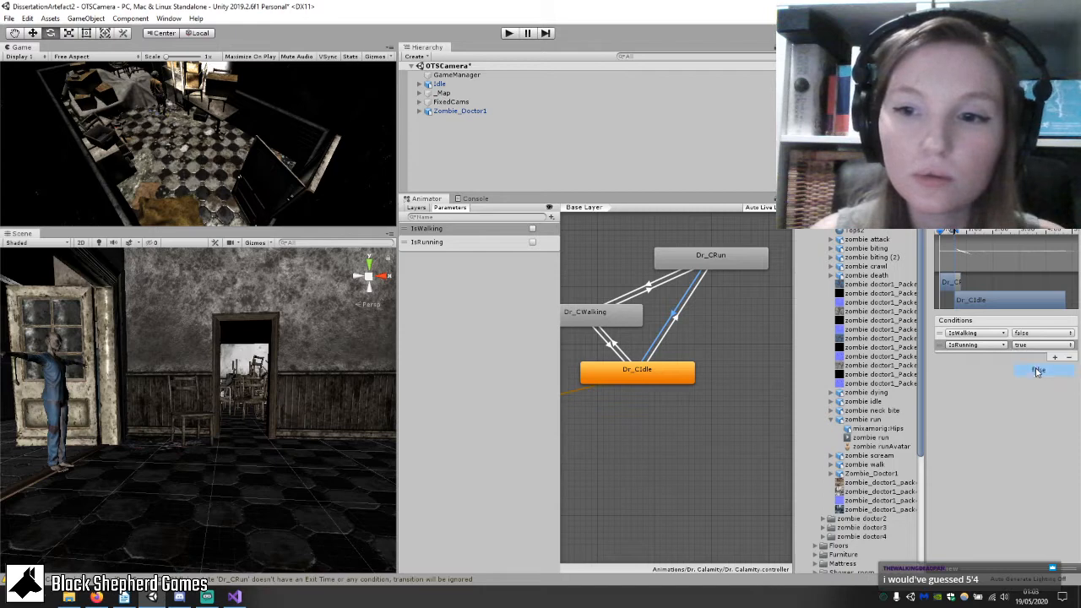
{"action": "left_click", "coordinate": [522, 150]}
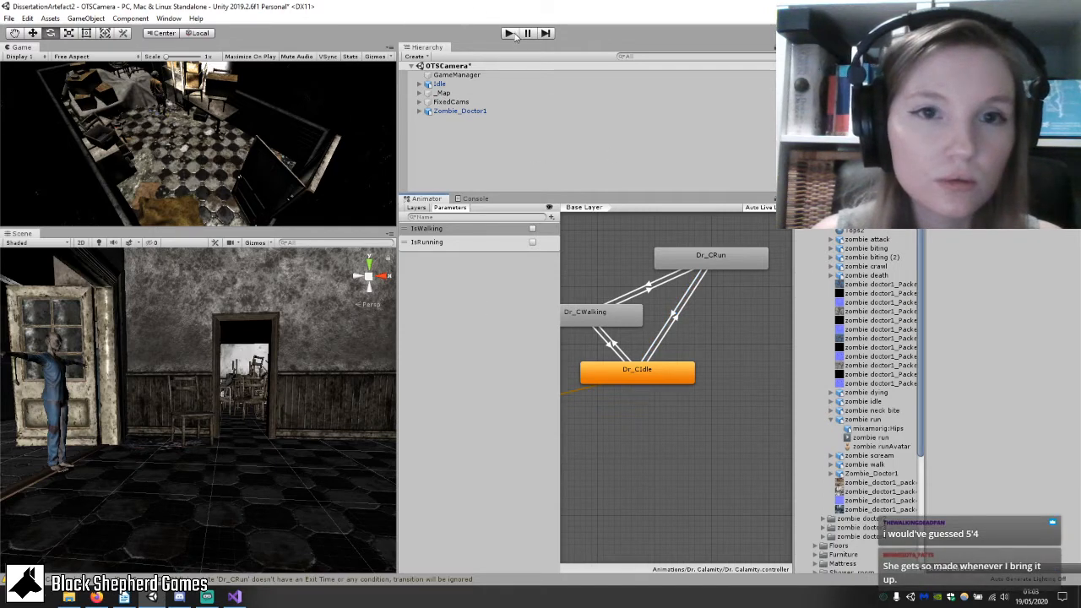
Play the scene, test the walk and run states with IsWalking and IsRunning, view the running zombie from another angle, and stop.
{"action": "left_click", "coordinate": [511, 33]}
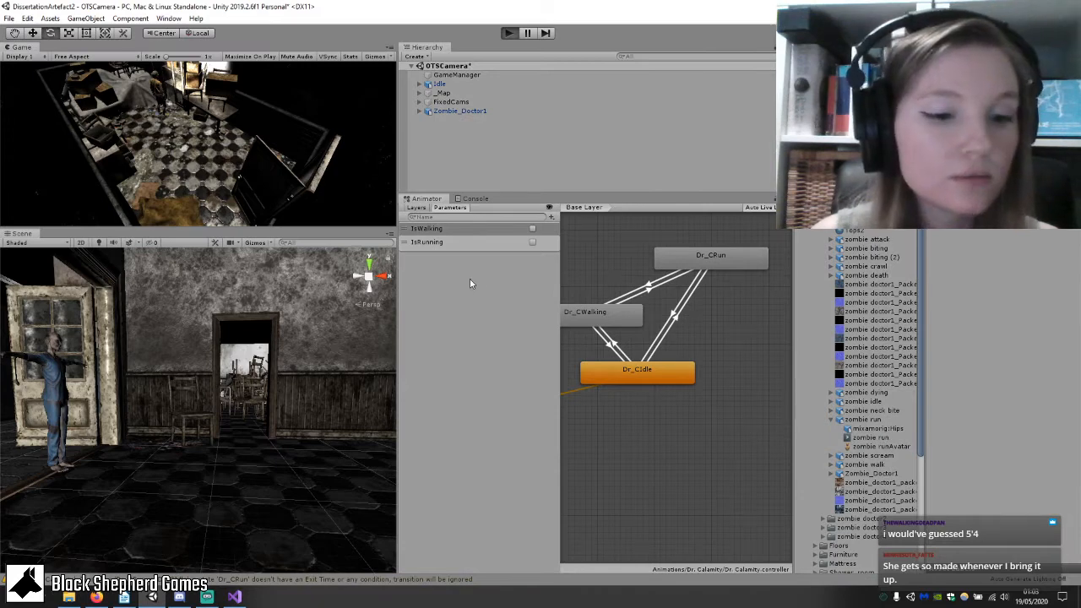
{"action": "left_click", "coordinate": [533, 229]}
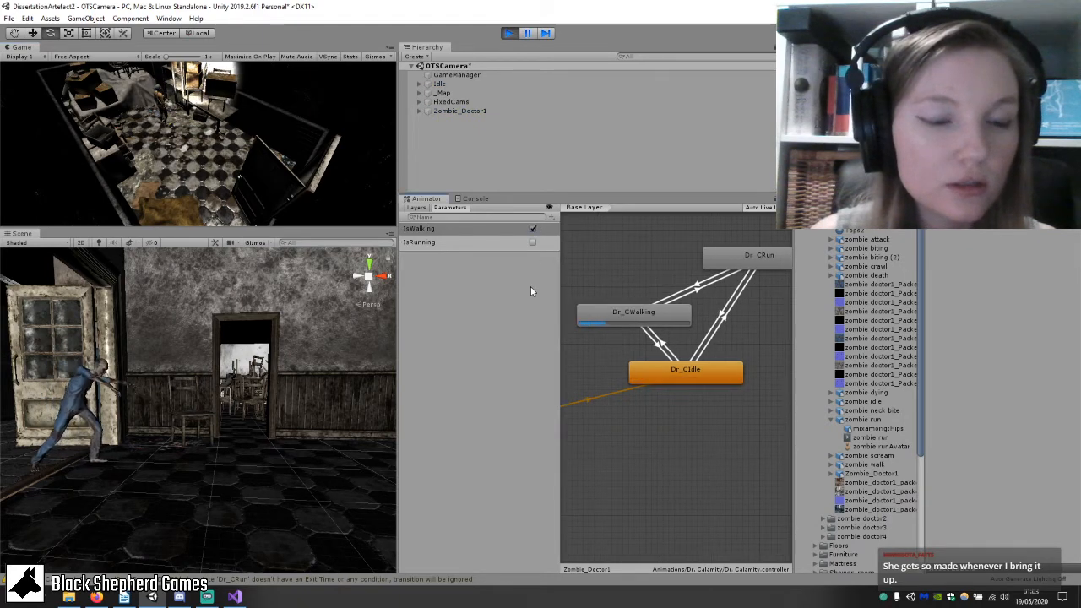
{"action": "left_click", "coordinate": [533, 242]}
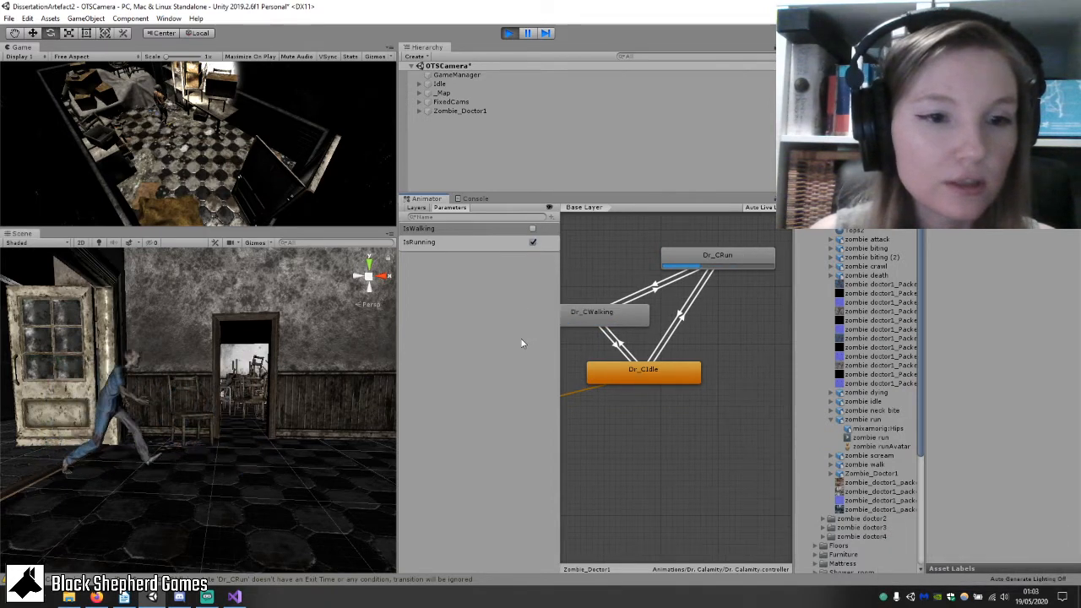
{"action": "right_click_drag", "start_coordinate": [257, 421], "coordinate": [222, 439]}
{"action": "middle_click_drag", "start_coordinate": [222, 439], "coordinate": [120, 435]}
{"action": "right_click_drag", "start_coordinate": [120, 435], "coordinate": [135, 413]}
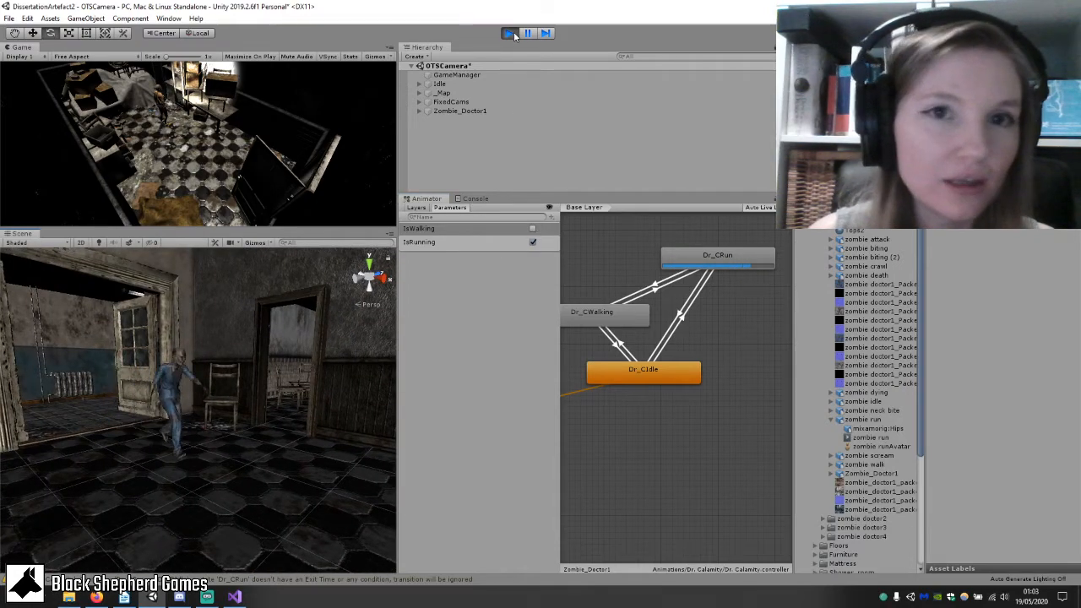
{"action": "key", "text": "ctrl+p"}
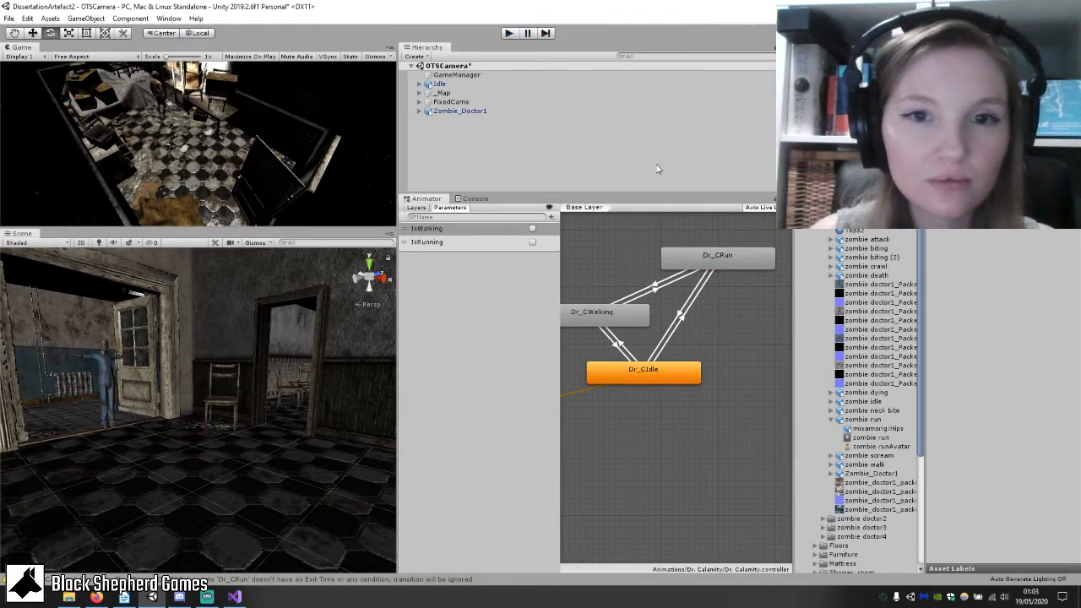
Enable Loop Pose for the zombie run clip and apply the import settings.
{"action": "right_click_drag", "start_coordinate": [225, 403], "coordinate": [270, 423]}
{"action": "middle_click_drag", "start_coordinate": [270, 423], "coordinate": [350, 449]}
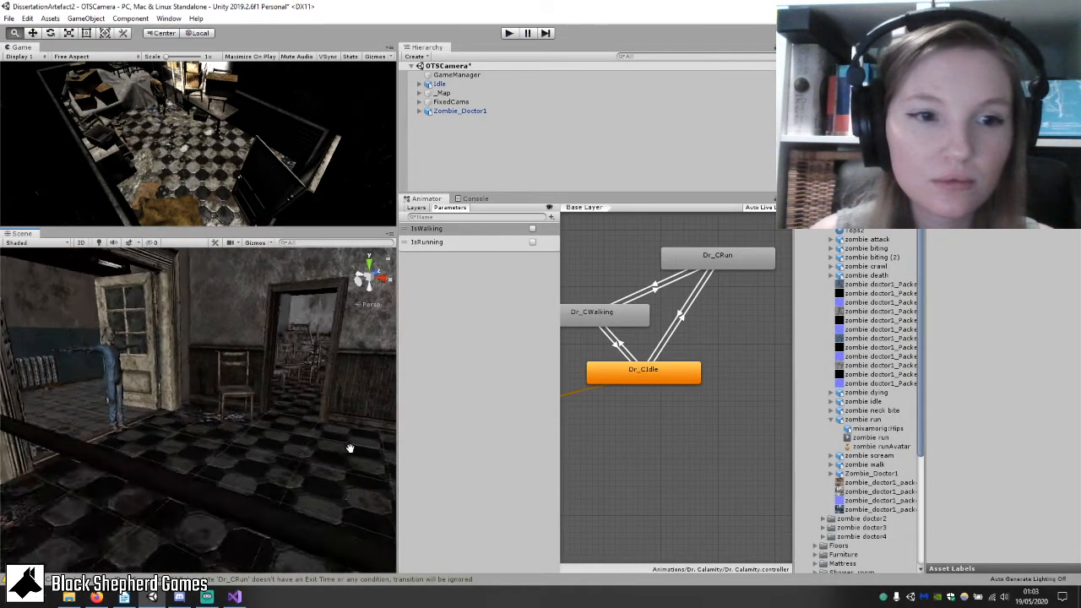
{"action": "right_click_drag", "start_coordinate": [350, 449], "coordinate": [270, 434]}
{"action": "middle_click_drag", "start_coordinate": [270, 434], "coordinate": [248, 441]}
{"action": "right_click_drag", "start_coordinate": [248, 441], "coordinate": [246, 437]}
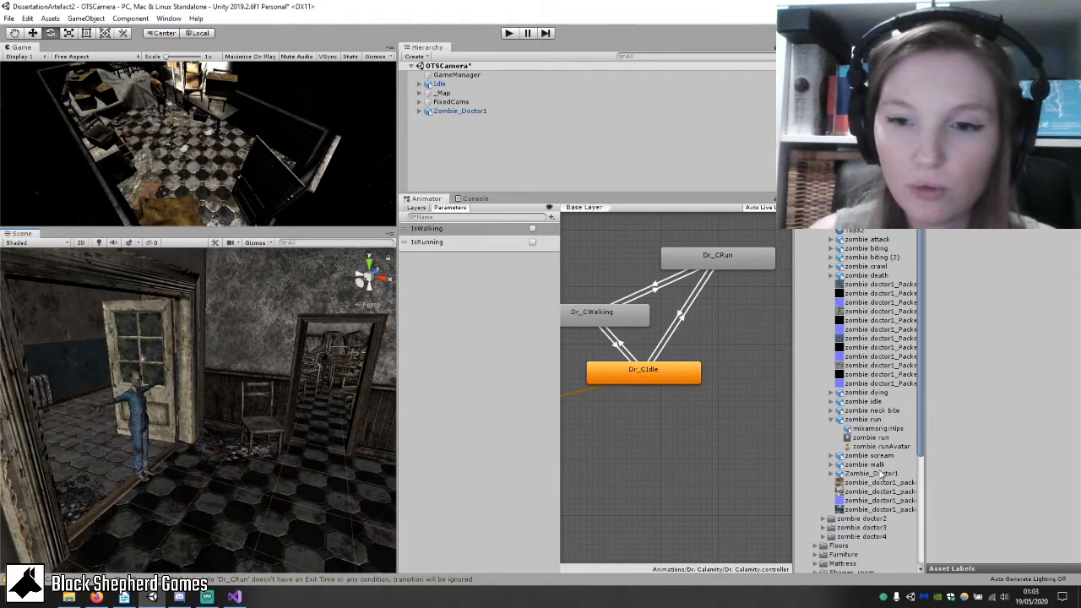
{"action": "left_click", "coordinate": [859, 439]}
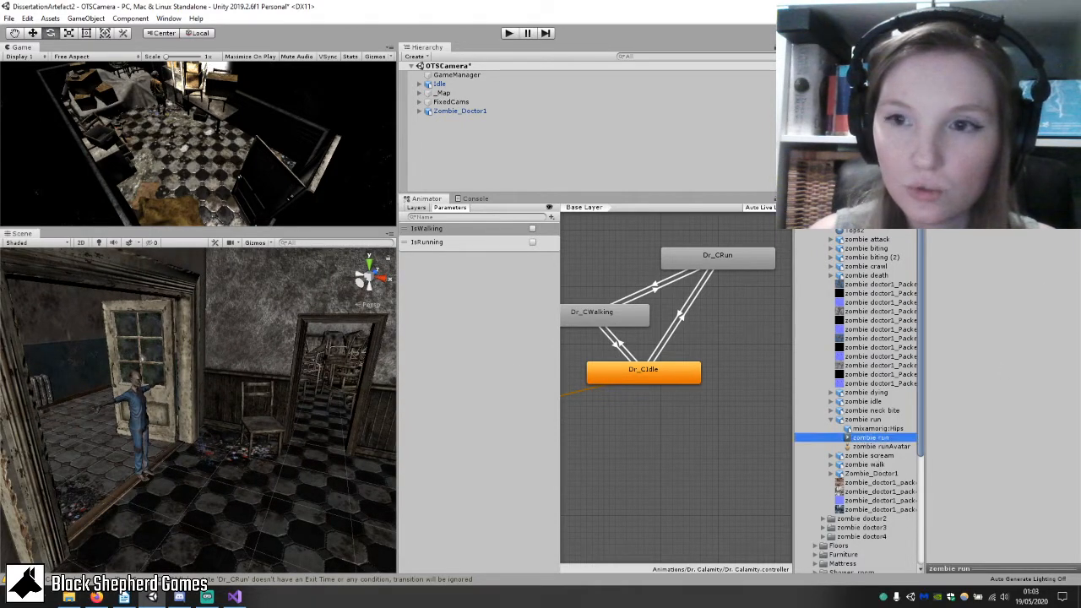
{"action": "left_click", "coordinate": [855, 420]}
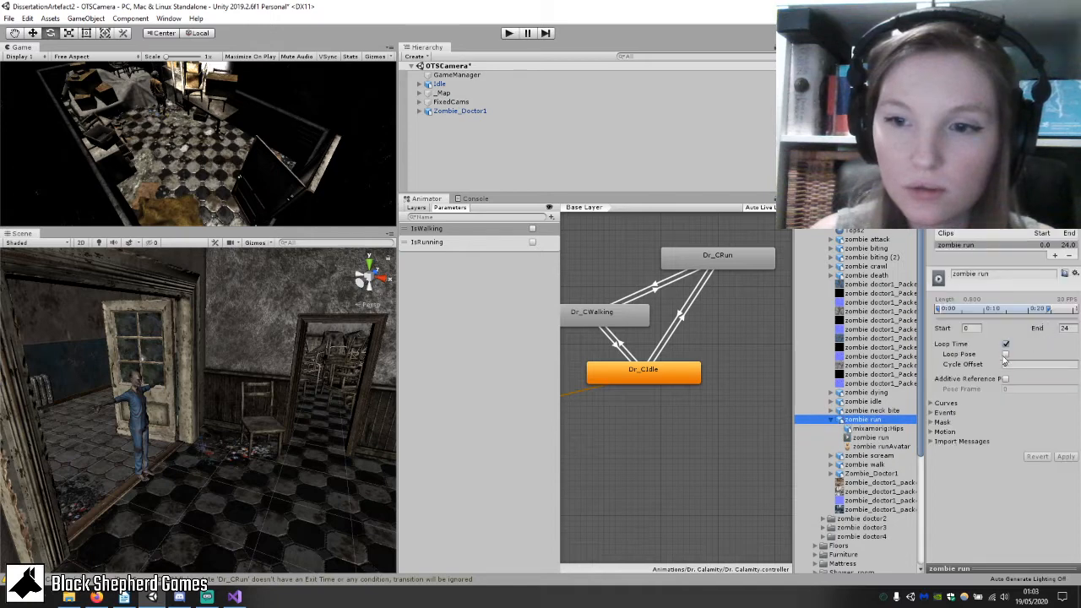
{"action": "left_click", "coordinate": [1006, 355]}
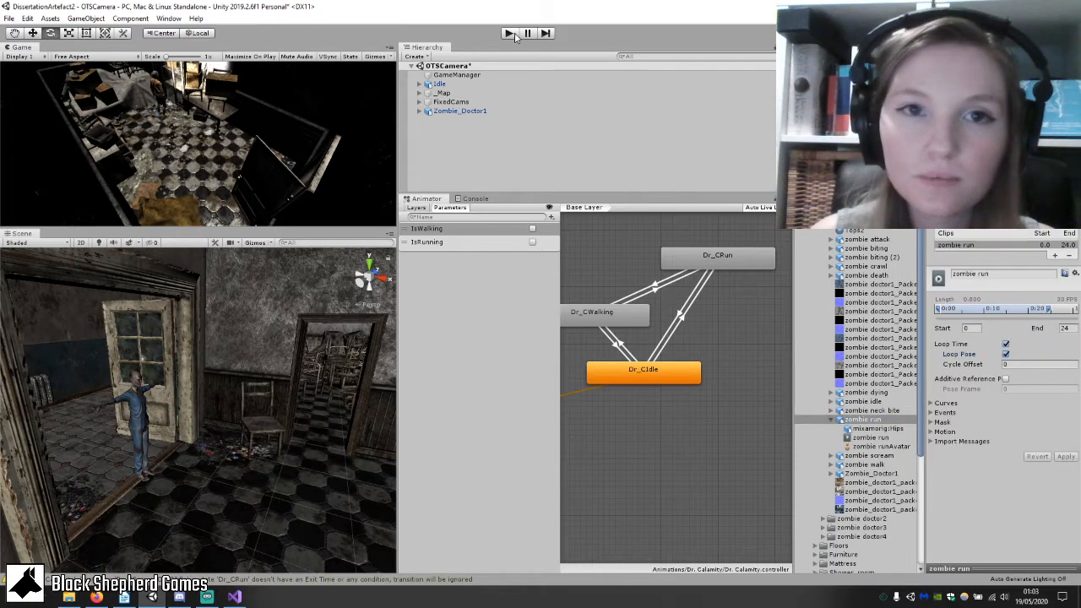
Play the scene again, switch IsRunning on to check the looping run animation, switch it off and stop.
{"action": "left_click", "coordinate": [510, 34]}
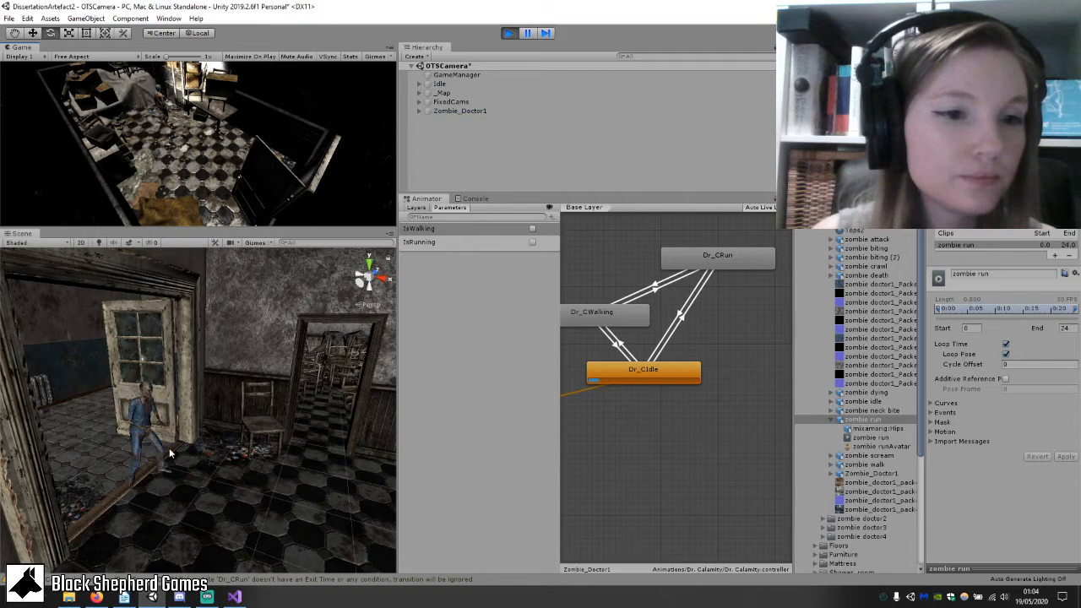
{"action": "left_click", "coordinate": [532, 243]}
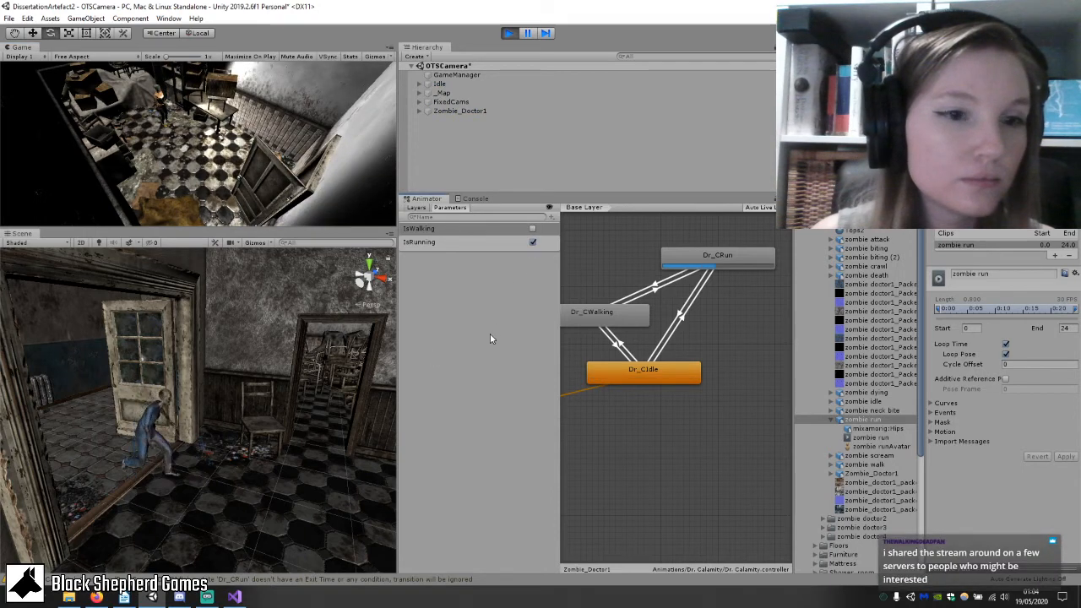
{"action": "left_click", "coordinate": [533, 242]}
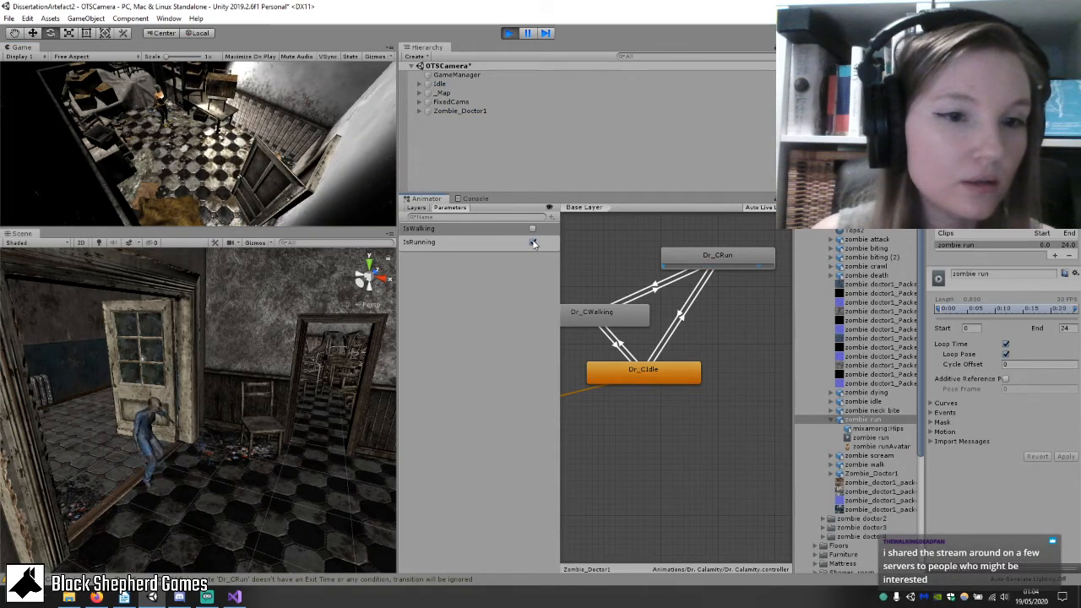
{"action": "left_click", "coordinate": [509, 33]}
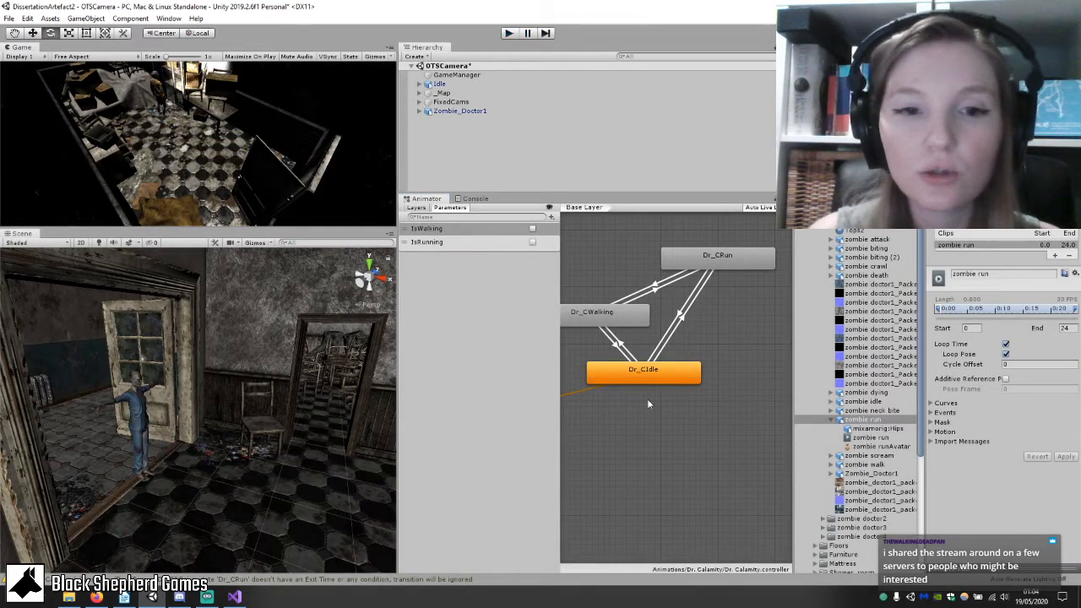
Examine the import settings of the Zombie_Doctor1 model and its walk, run, scream, neck bite, idle, dying and death clips.
{"action": "left_click", "coordinate": [831, 419]}
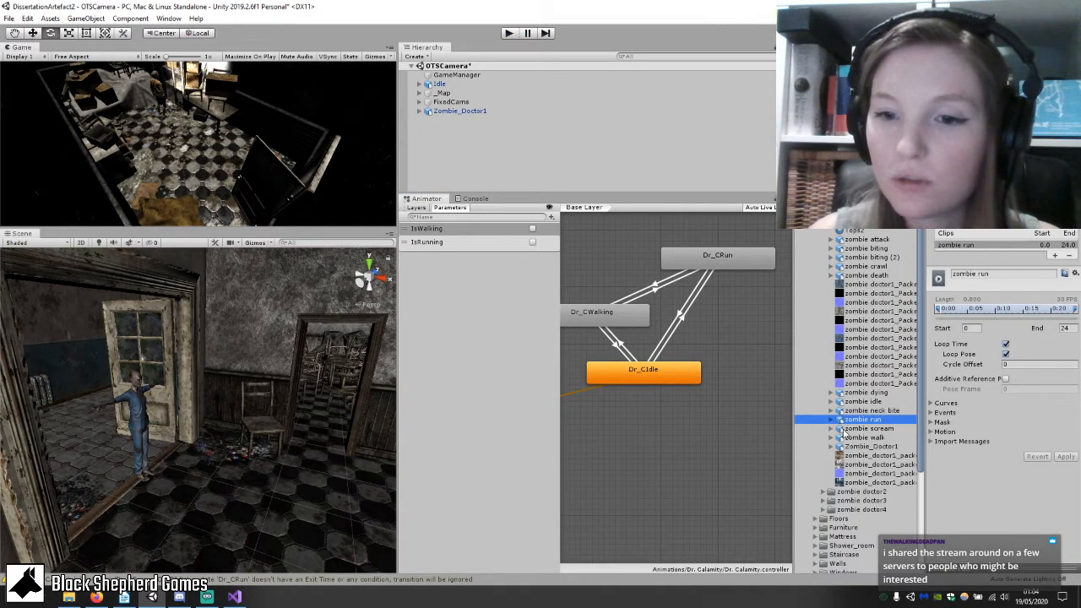
{"action": "left_click", "coordinate": [862, 447]}
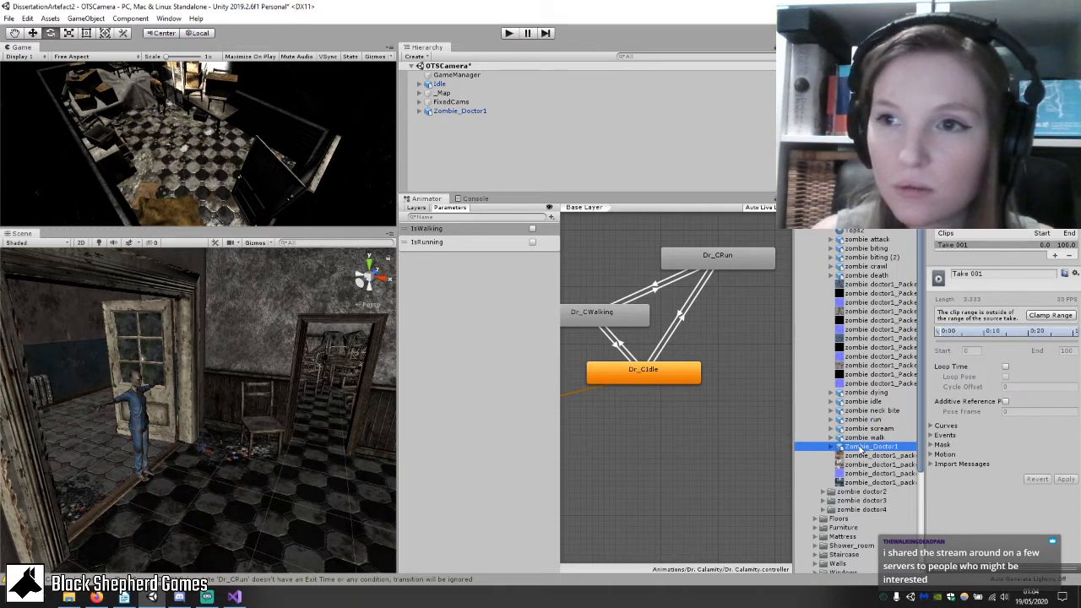
{"action": "left_click", "coordinate": [833, 448]}
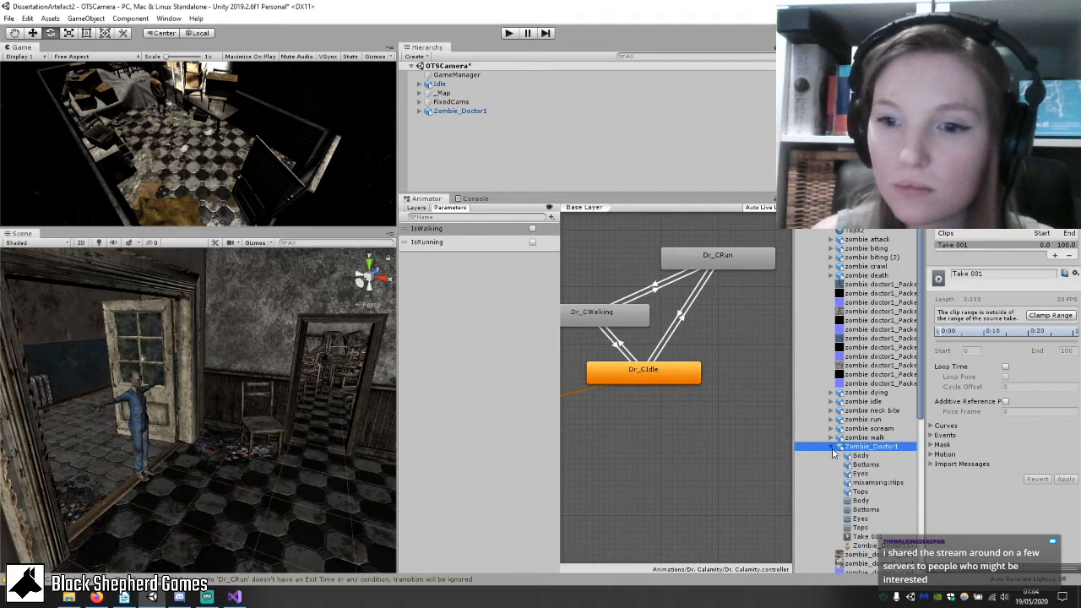
{"action": "left_click", "coordinate": [833, 448]}
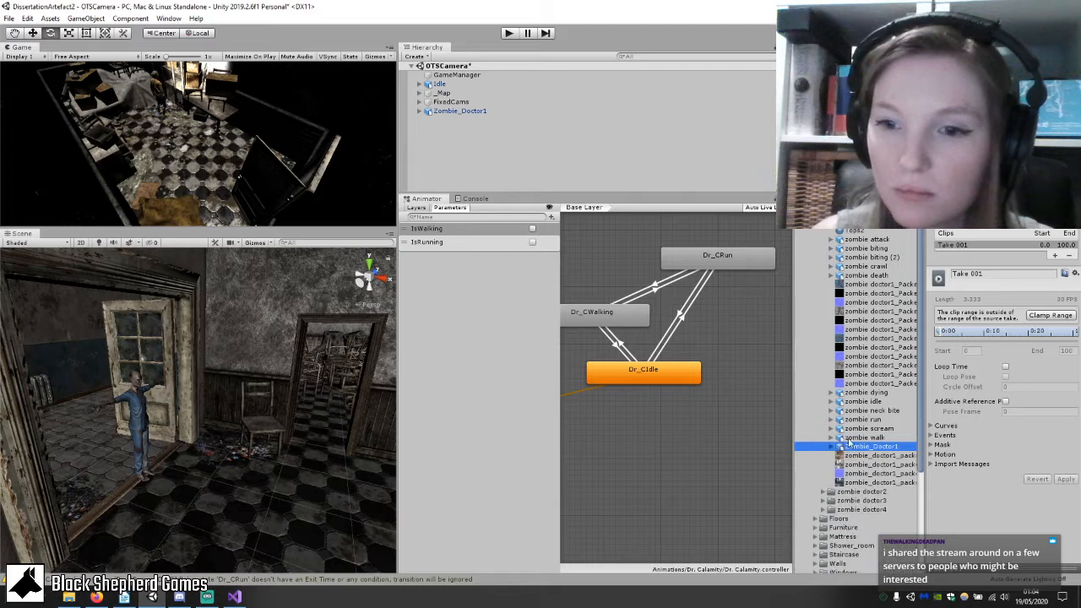
{"action": "left_click", "coordinate": [852, 437]}
{"action": "left_click", "coordinate": [854, 420]}
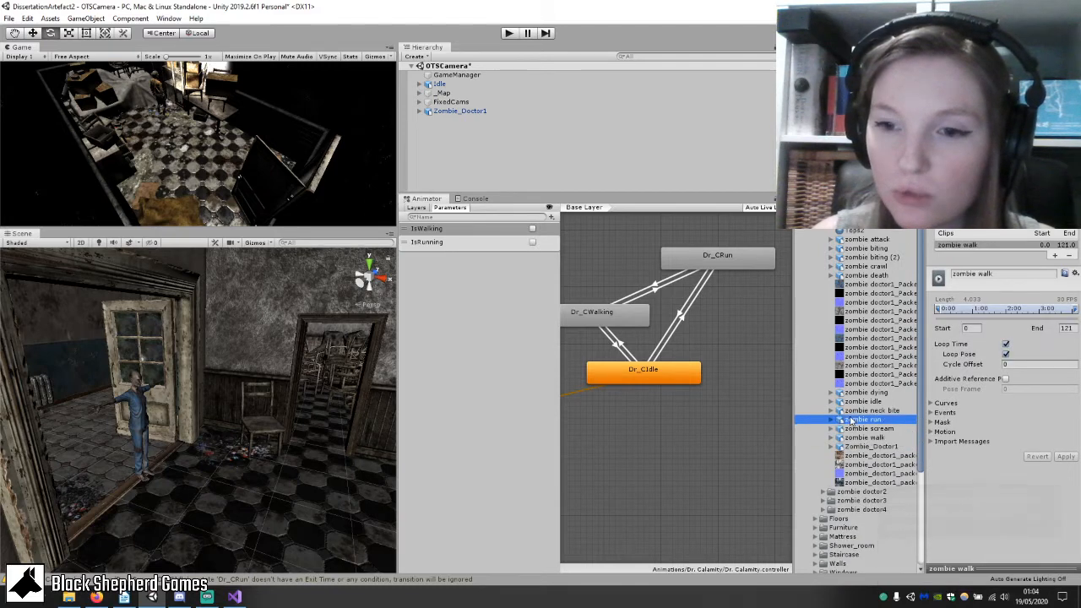
{"action": "left_click", "coordinate": [861, 429]}
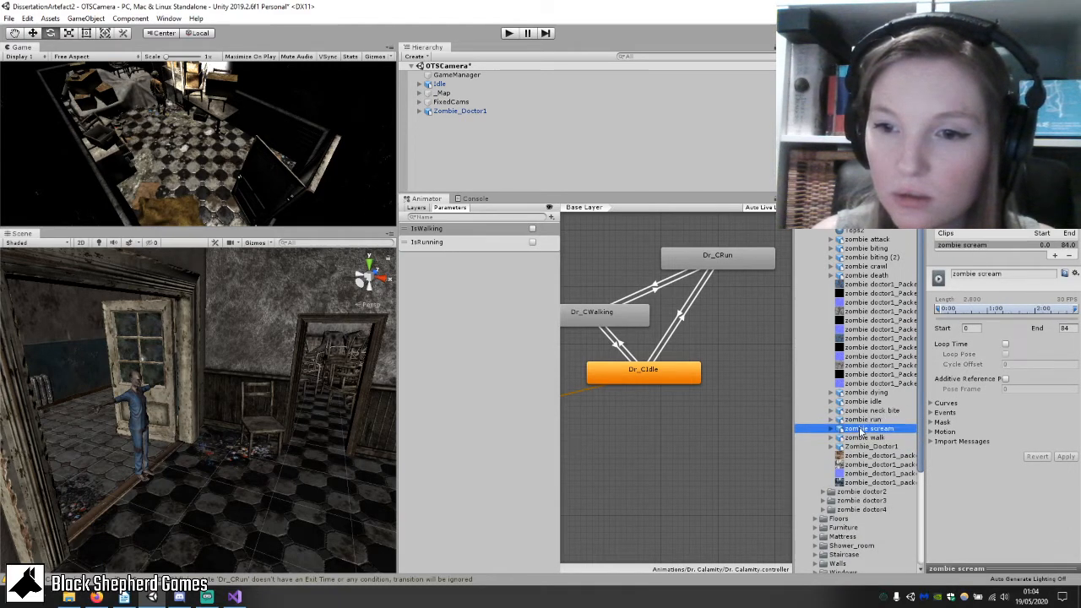
{"action": "left_click", "coordinate": [863, 410]}
{"action": "left_click", "coordinate": [865, 401]}
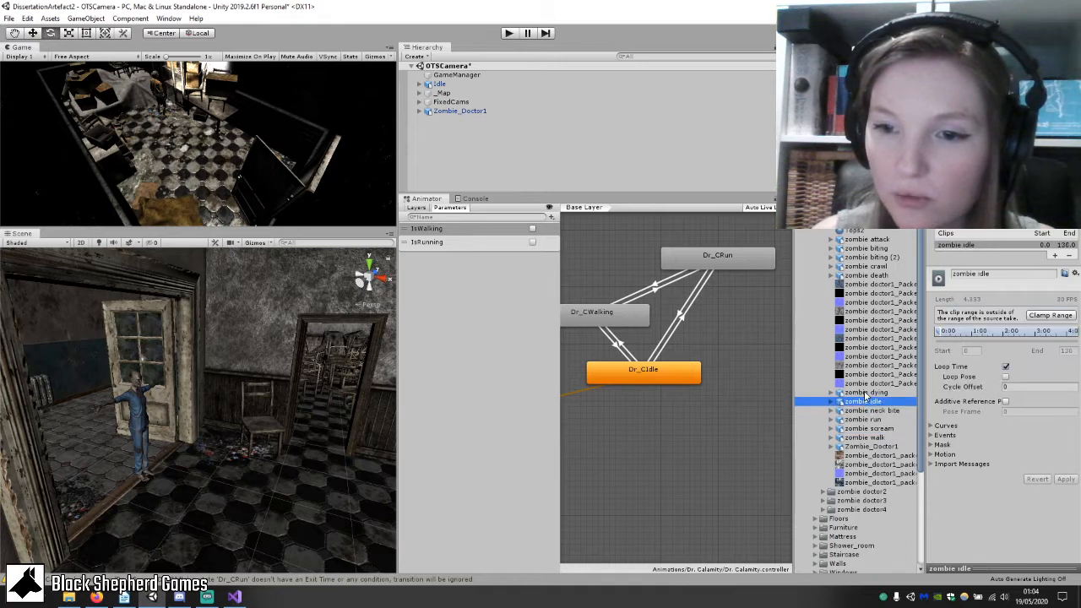
{"action": "left_click", "coordinate": [865, 393]}
{"action": "left_click", "coordinate": [881, 277]}
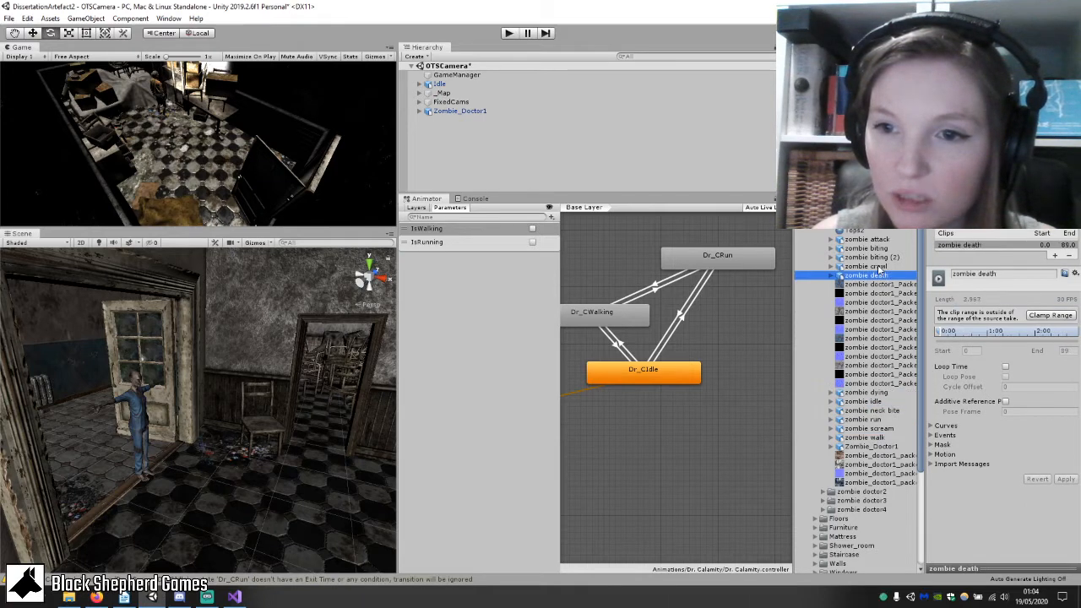
Examine the import settings of the zombie doctor's animation clips, including attack, biting, crawl, running crawl, walk and scream.
{"action": "left_click", "coordinate": [879, 267]}
{"action": "left_click", "coordinate": [878, 258]}
{"action": "left_click", "coordinate": [875, 242]}
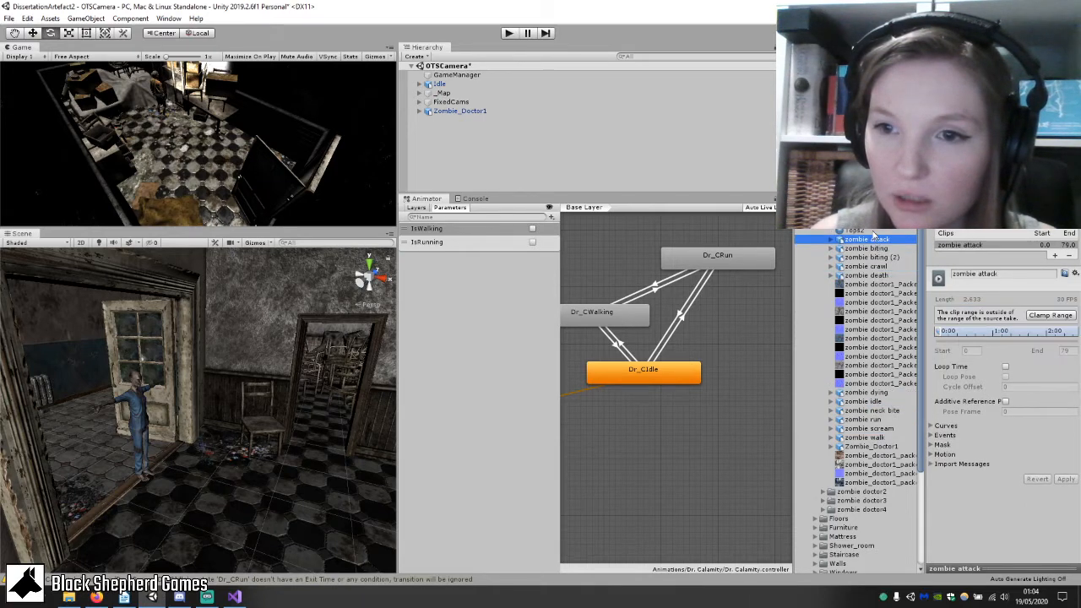
{"action": "left_click", "coordinate": [871, 217]}
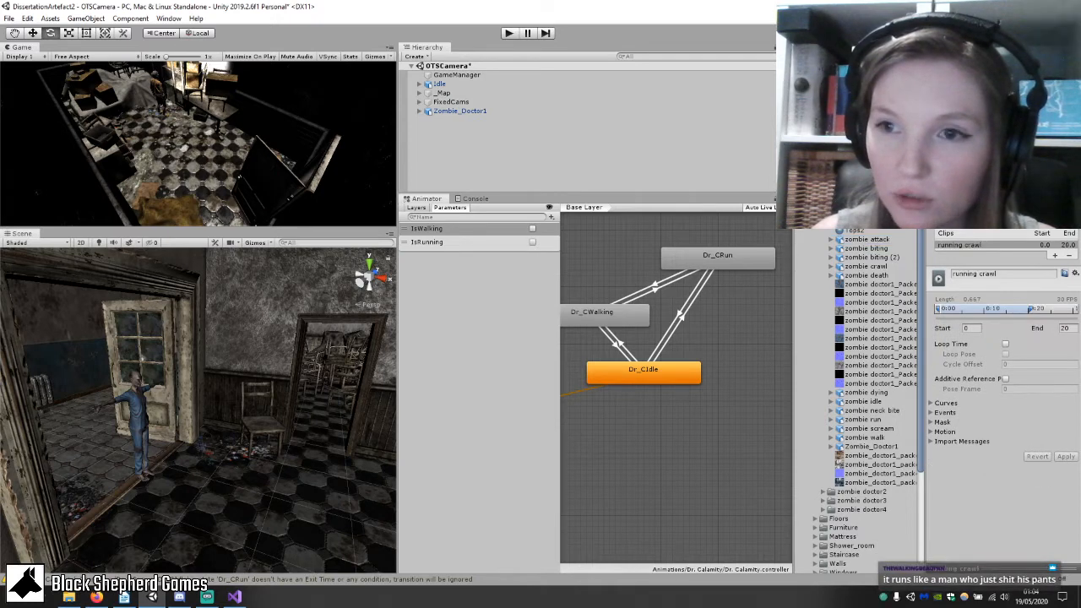
{"action": "left_click", "coordinate": [862, 447]}
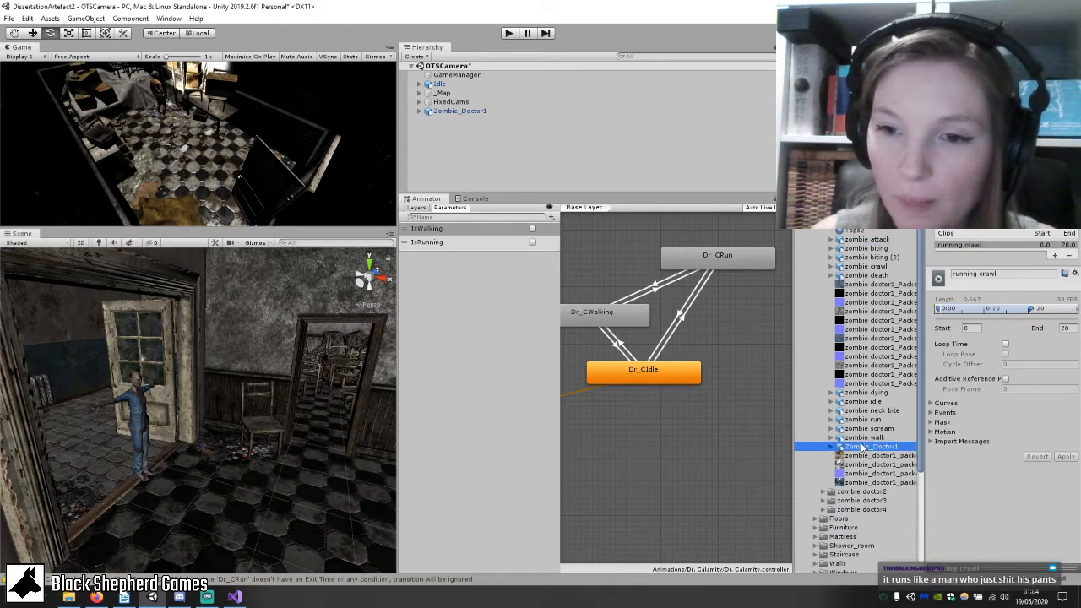
{"action": "left_click", "coordinate": [862, 437]}
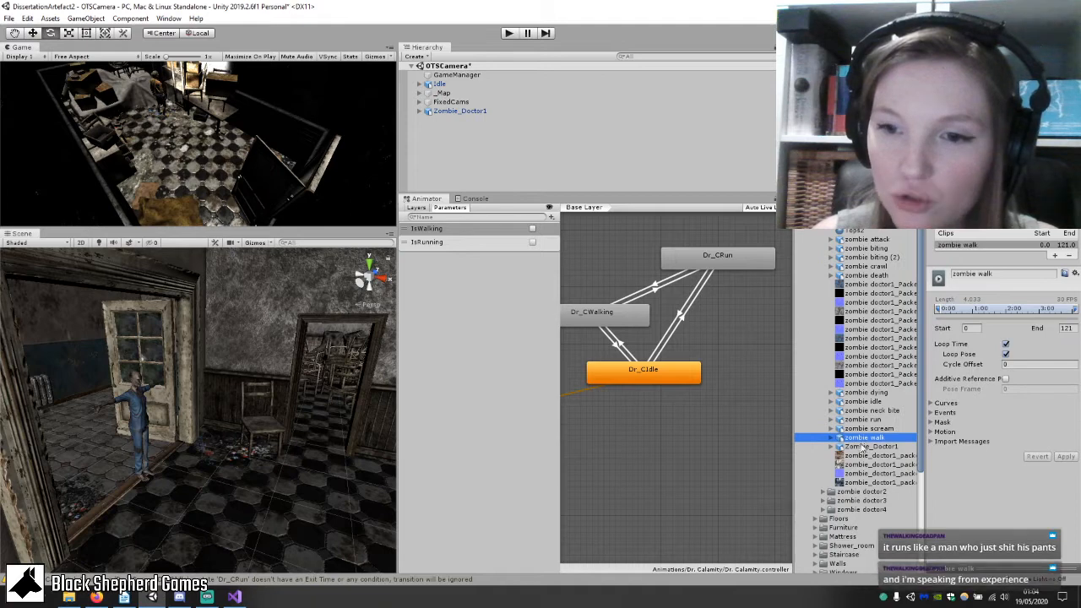
{"action": "left_click", "coordinate": [859, 428]}
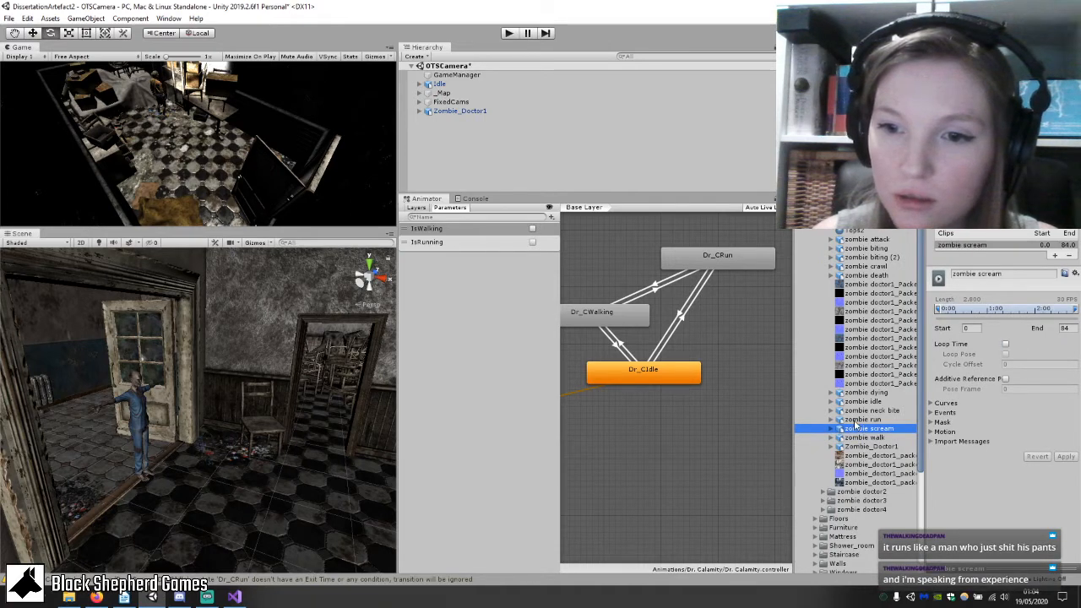
Create an empty animator state below Dr_CIdle and name it Dr_CScream.
{"action": "right_click", "coordinate": [652, 426]}
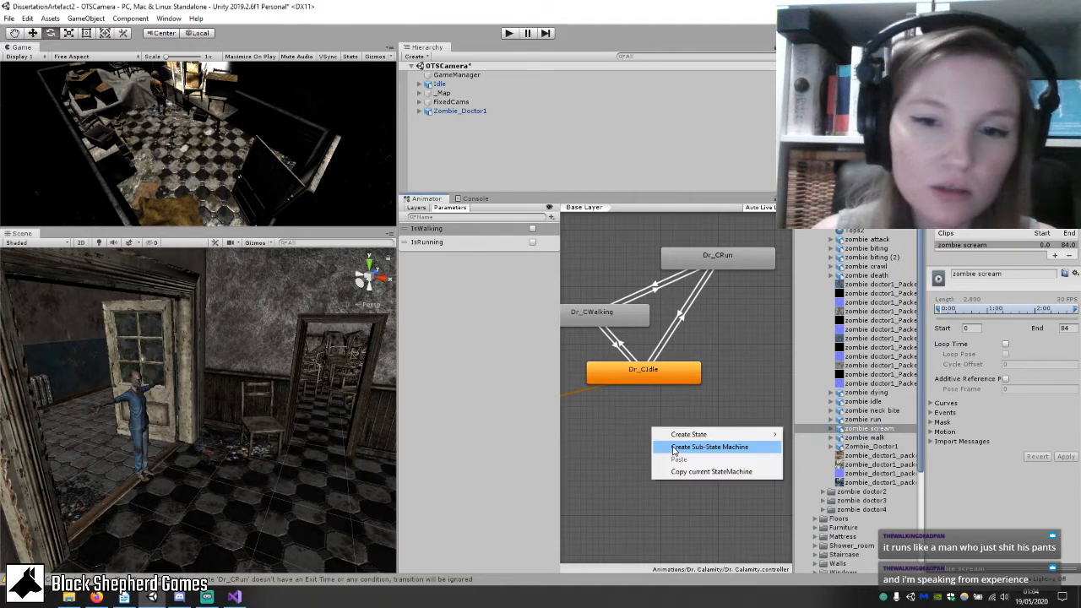
{"action": "mouse_move", "coordinate": [751, 435]}
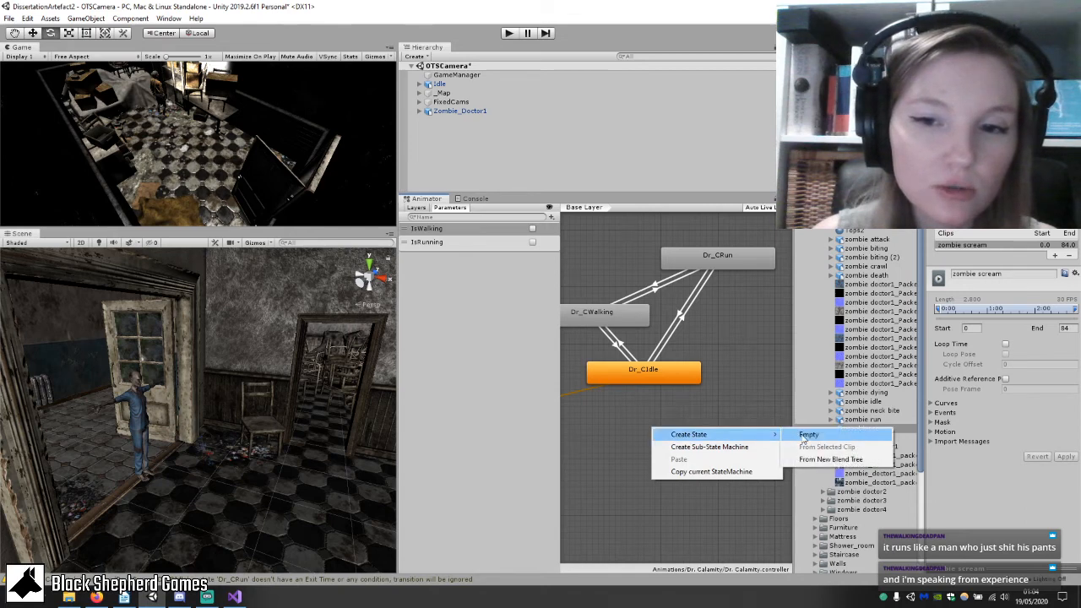
{"action": "left_click", "coordinate": [811, 435]}
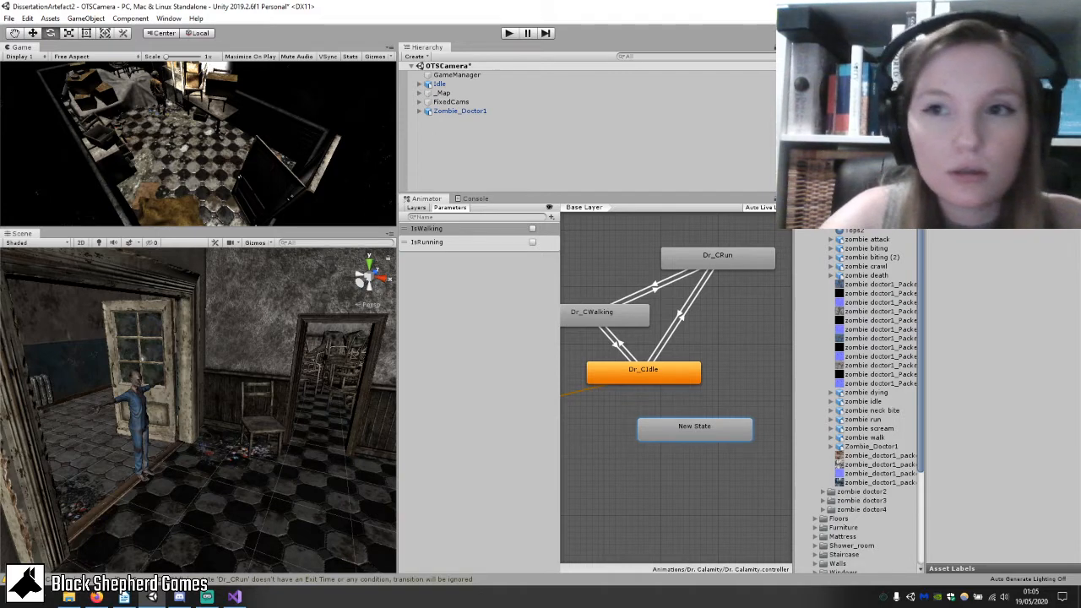
{"action": "key", "text": "Return"}
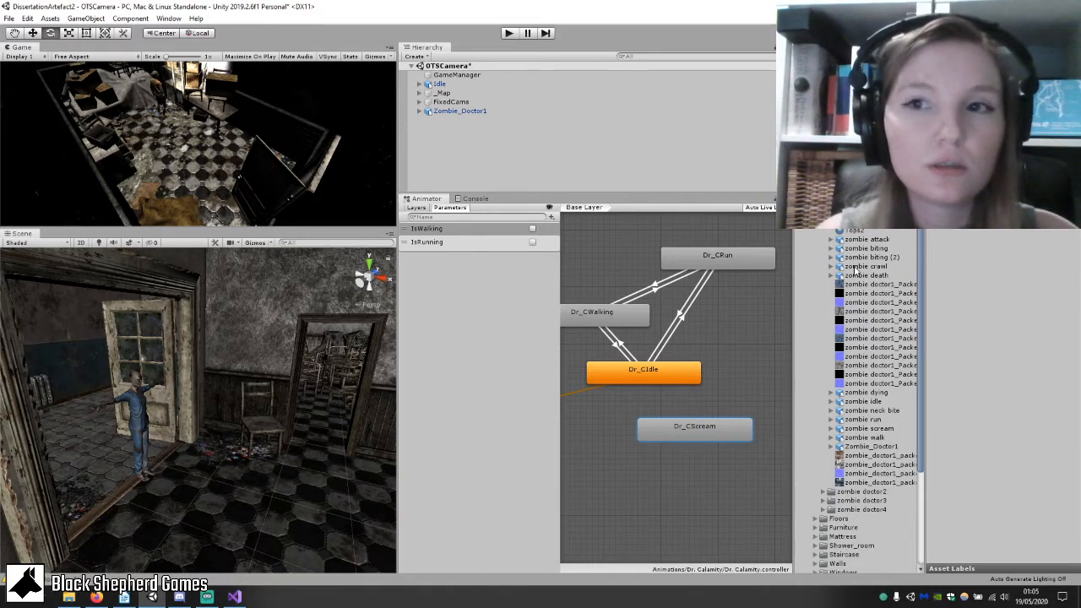
Add a Bool parameter named EncountersPlayer to the animator controller.
{"action": "left_click", "coordinate": [551, 218]}
{"action": "left_click", "coordinate": [576, 256]}
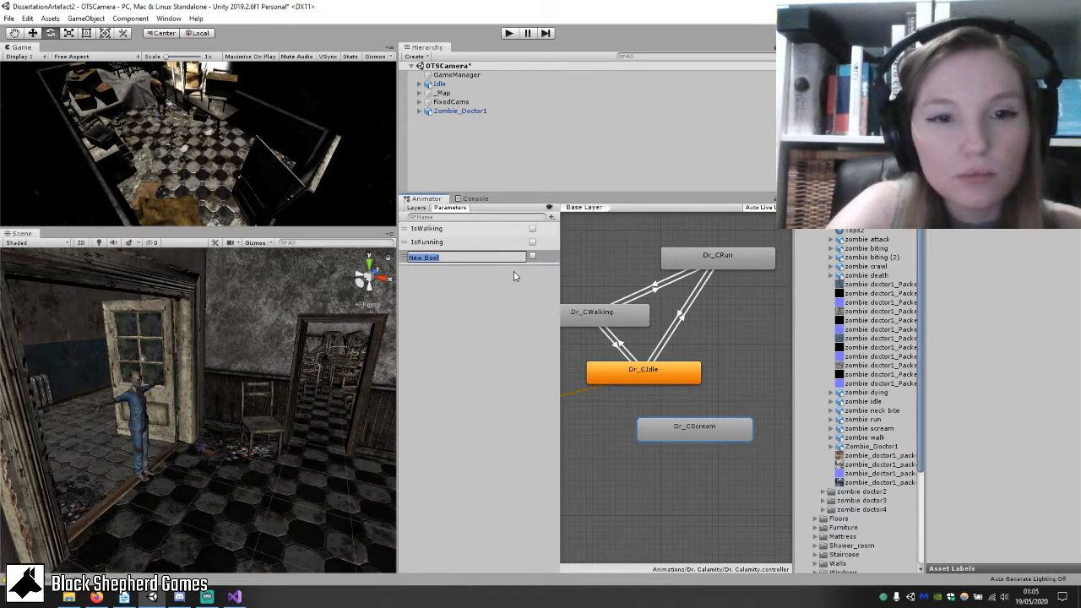
{"action": "type", "text": "I"}
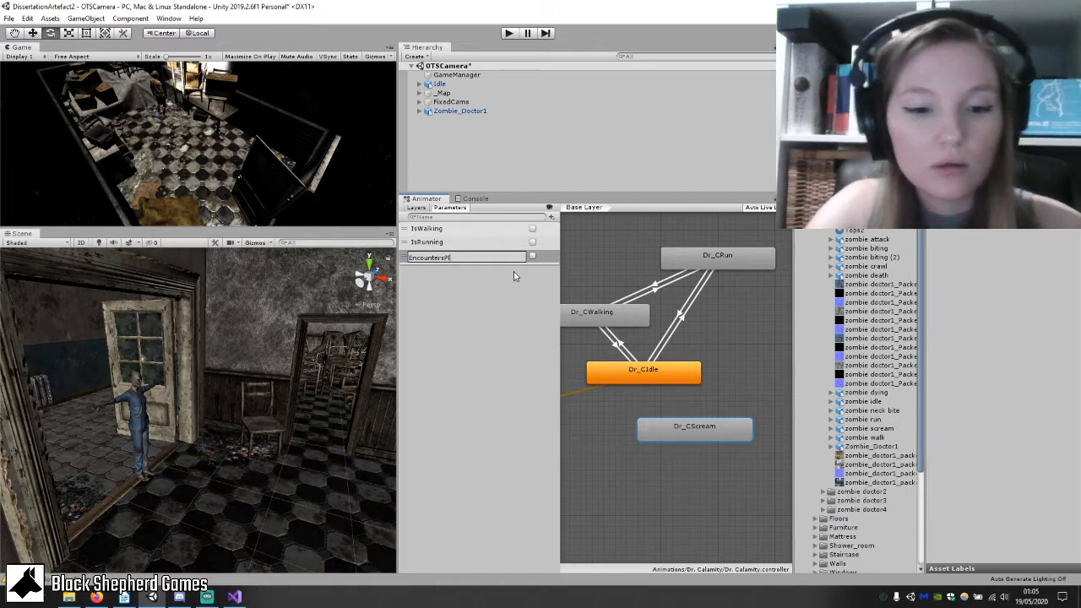
{"action": "key", "text": "Return"}
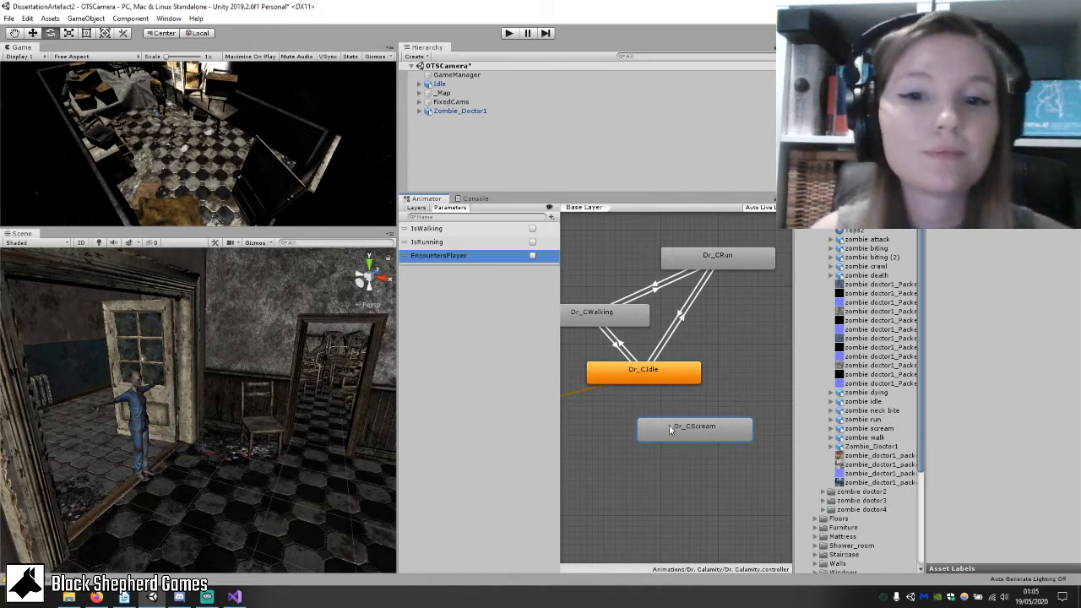
Move the Dr_CScream state above Any State and make a transition from Any State to Dr_CScream.
{"action": "middle_click_drag", "start_coordinate": [670, 430], "coordinate": [729, 502]}
{"action": "scroll", "coordinate": [729, 502], "scroll_direction": "down", "scroll_amount": 5}
{"action": "left_click_drag", "start_coordinate": [729, 502], "coordinate": [610, 405]}
{"action": "scroll", "coordinate": [646, 428], "scroll_direction": "up", "scroll_amount": 1}
{"action": "middle_click_drag", "start_coordinate": [647, 429], "coordinate": [663, 433]}
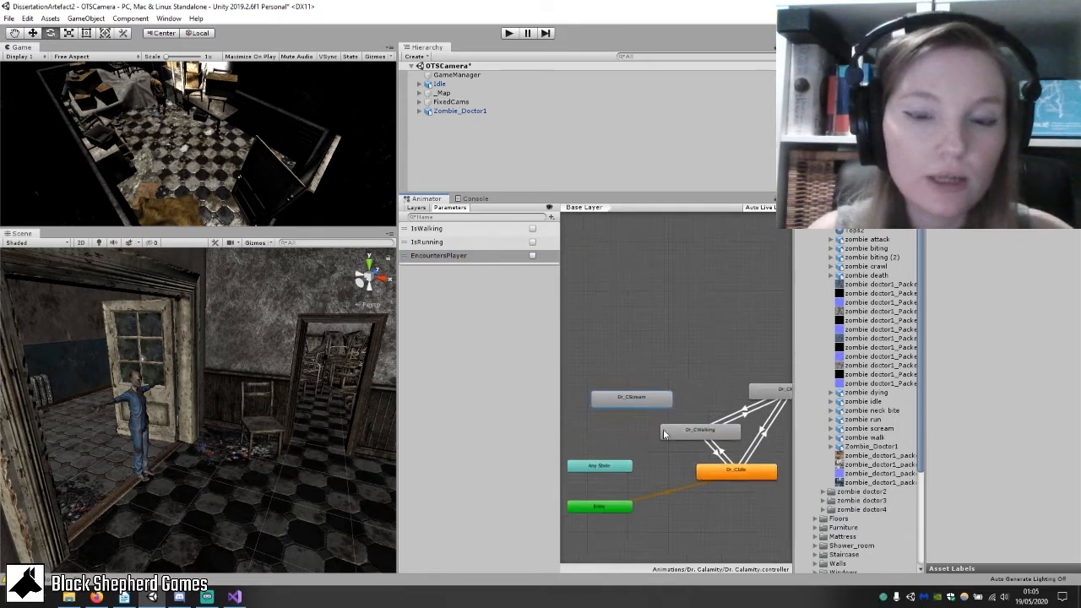
{"action": "scroll", "coordinate": [662, 426], "scroll_direction": "up", "scroll_amount": 2}
{"action": "right_click", "coordinate": [625, 467]}
{"action": "left_click", "coordinate": [666, 472]}
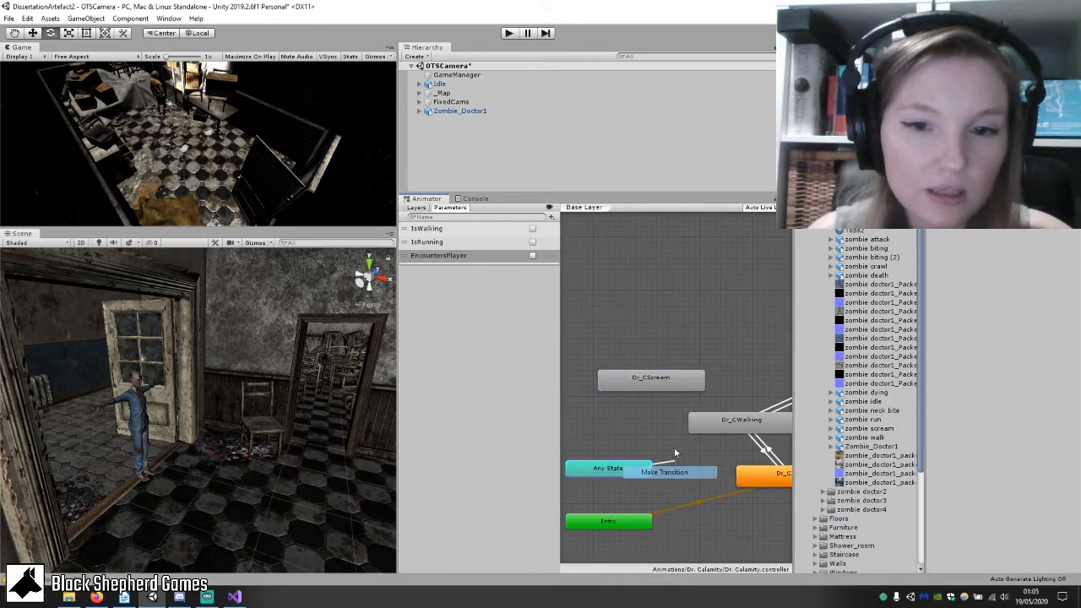
{"action": "left_click", "coordinate": [675, 383]}
Give the transition from Any State to Dr_CScream the condition EncountersPlayer is true.
{"action": "middle_click_drag", "start_coordinate": [713, 461], "coordinate": [680, 431]}
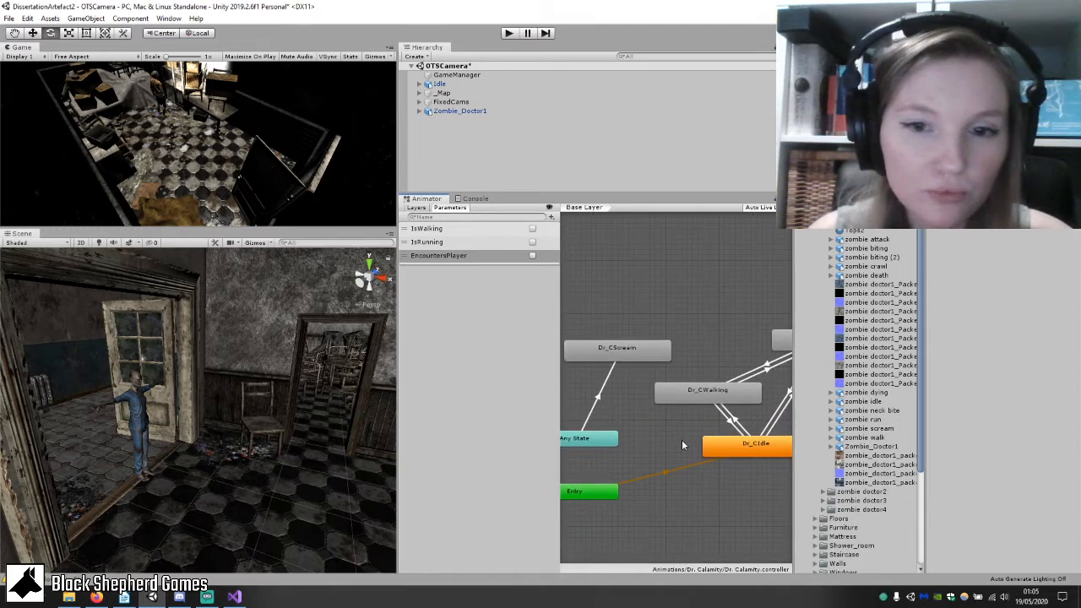
{"action": "left_click", "coordinate": [604, 395]}
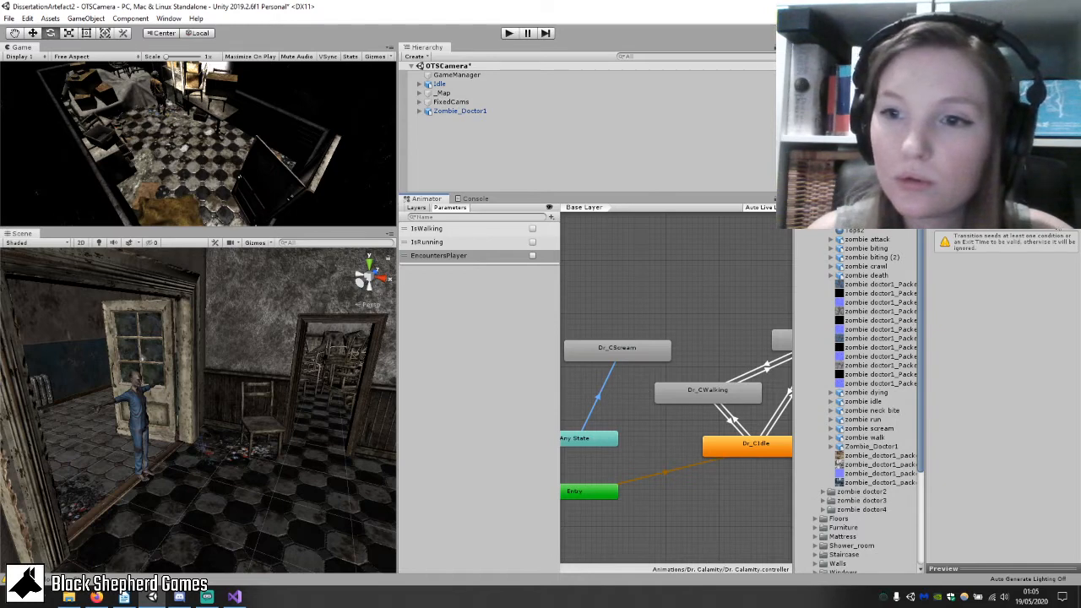
{"action": "left_click", "coordinate": [1057, 229]}
{"action": "left_click", "coordinate": [1005, 242]}
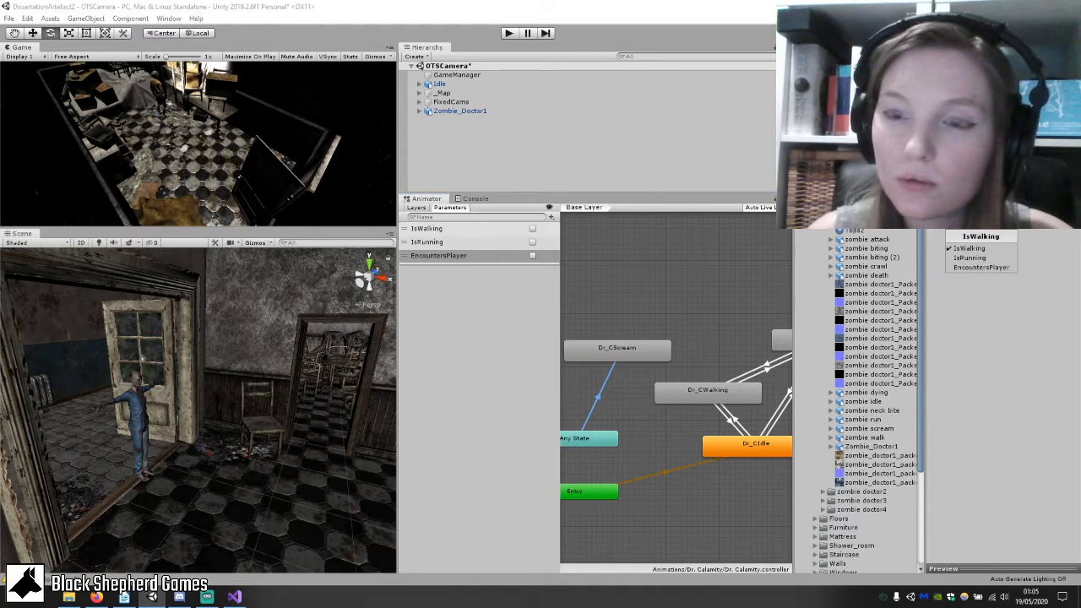
{"action": "left_click", "coordinate": [1005, 271]}
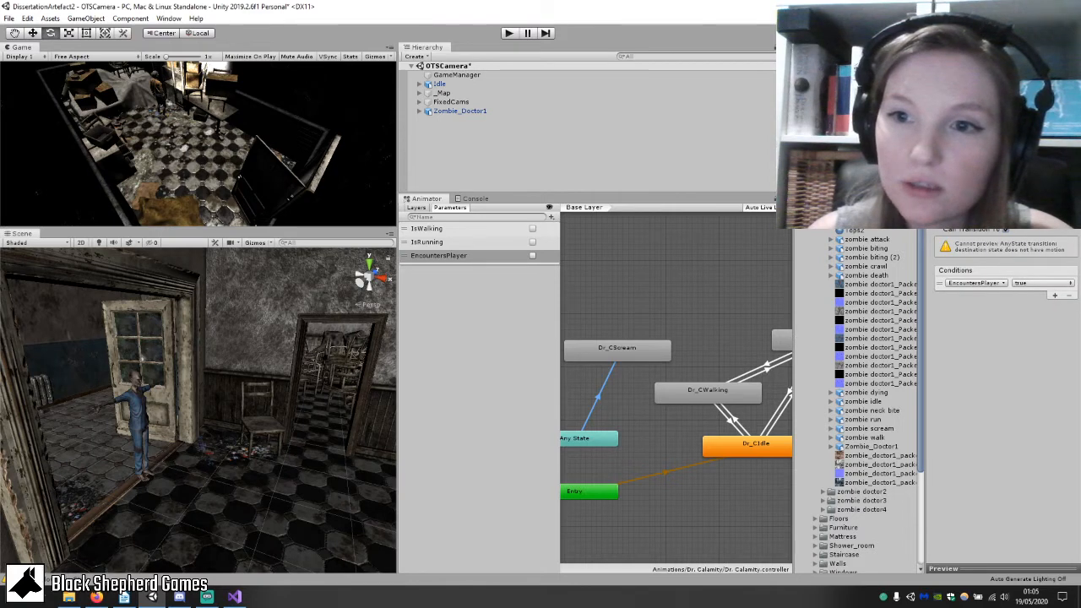
Move Dr_CScream closer to Any State and make a transition from Dr_CScream to Dr_CIdle.
{"action": "left_click", "coordinate": [652, 353]}
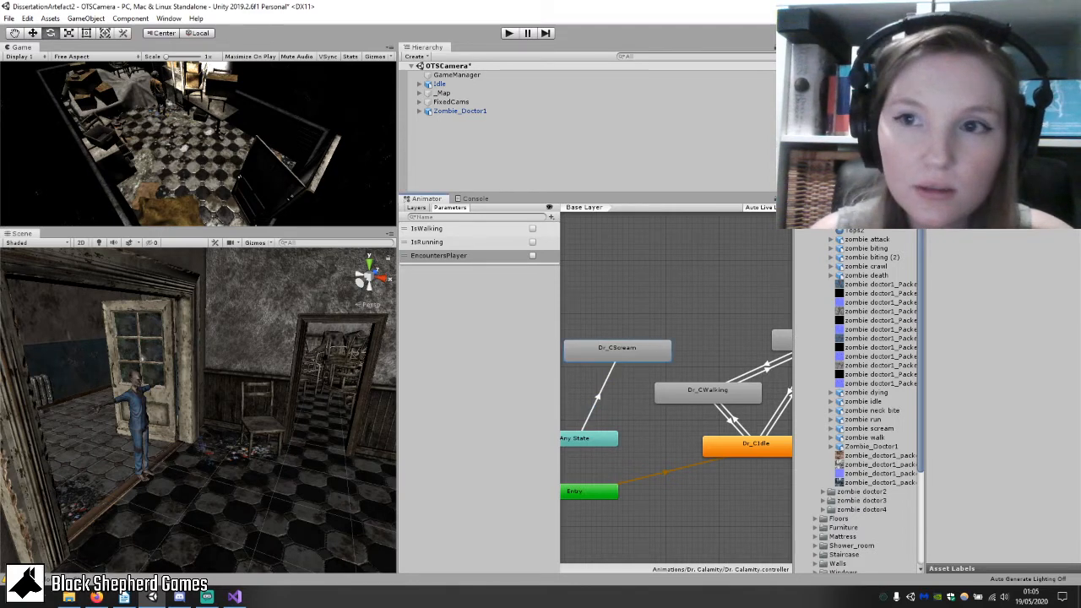
{"action": "middle_click_drag", "start_coordinate": [695, 322], "coordinate": [690, 269]}
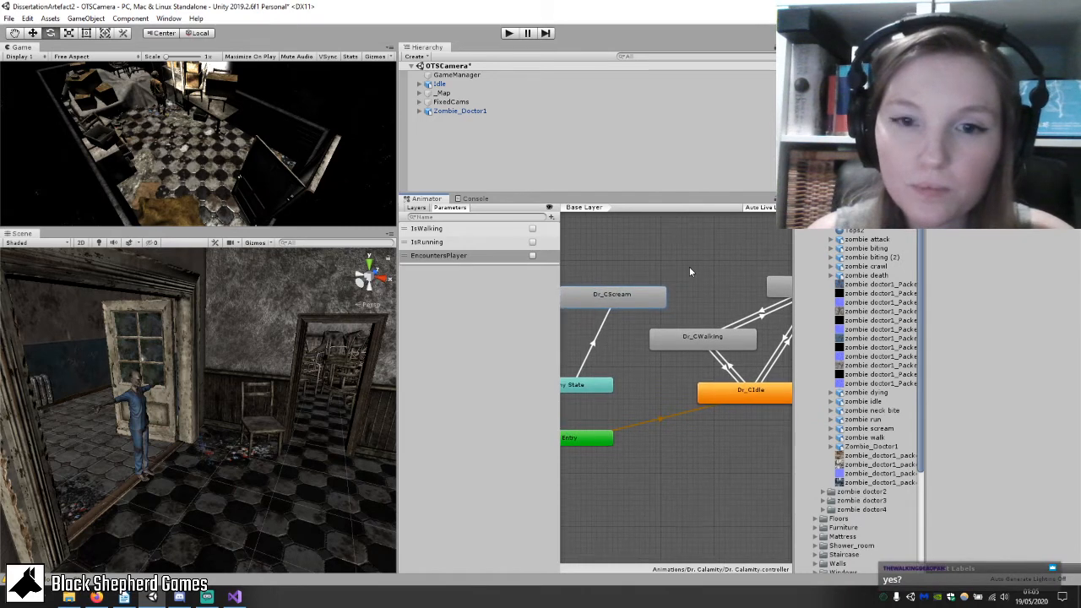
{"action": "left_click_drag", "start_coordinate": [624, 305], "coordinate": [598, 318]}
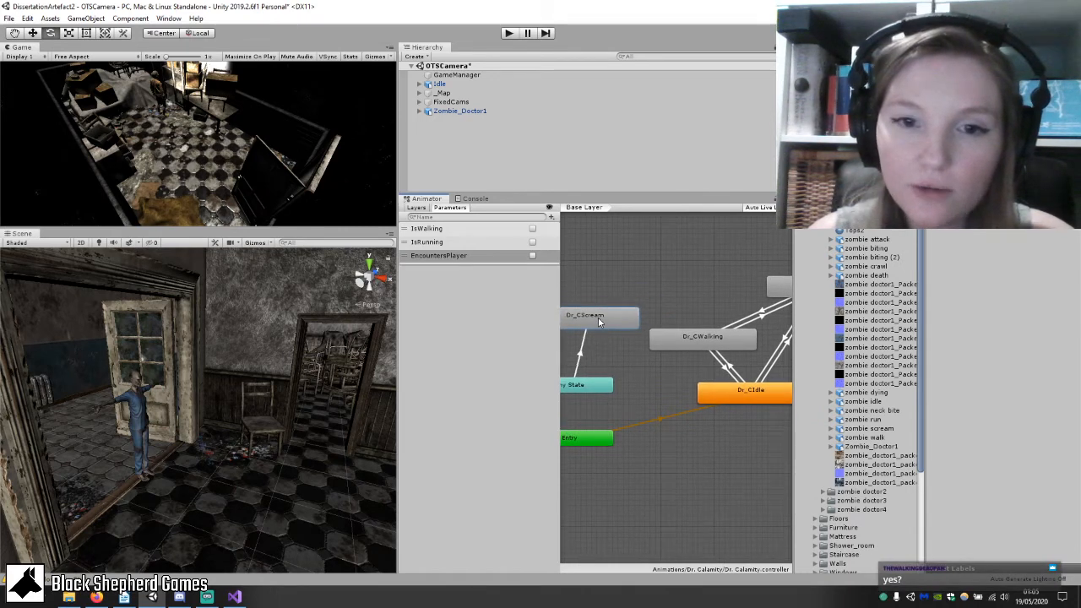
{"action": "right_click", "coordinate": [616, 319]}
{"action": "left_click", "coordinate": [625, 326]}
{"action": "left_click", "coordinate": [708, 390]}
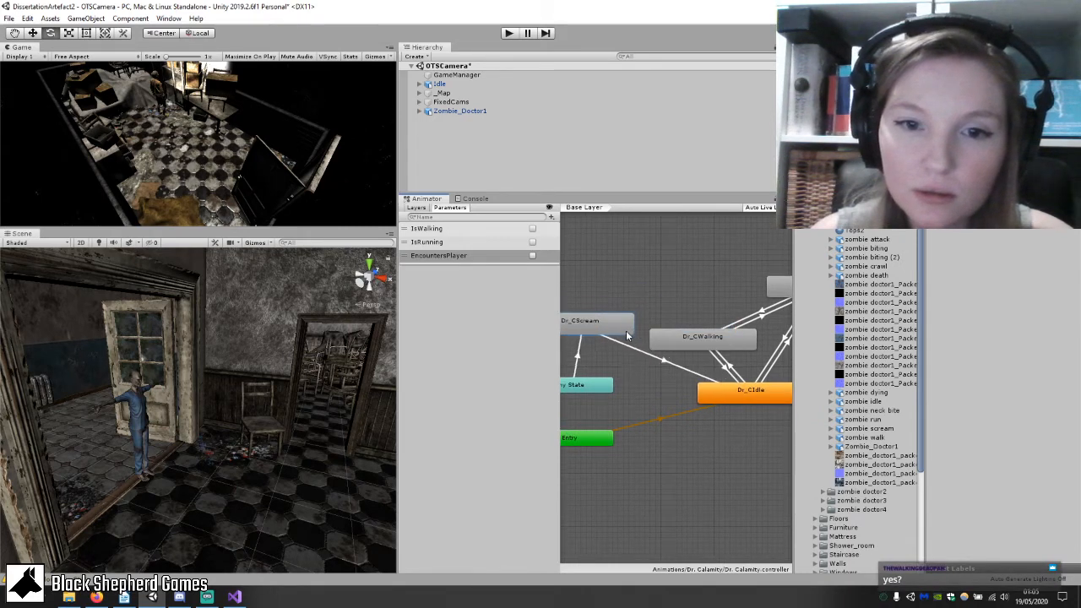
{"action": "left_click", "coordinate": [647, 360]}
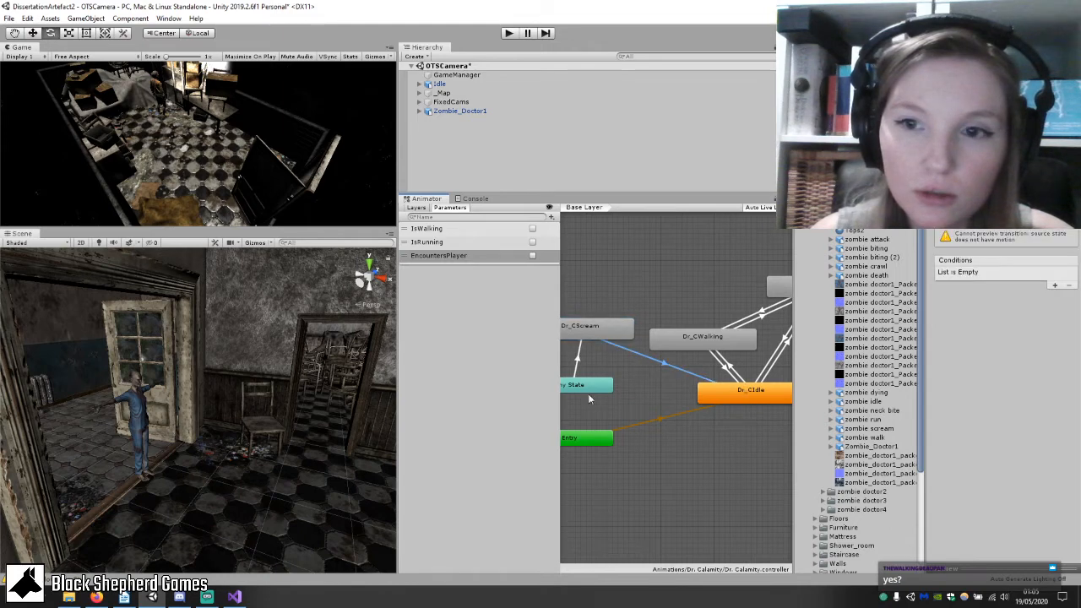
{"action": "middle_click_drag", "start_coordinate": [611, 368], "coordinate": [633, 362]}
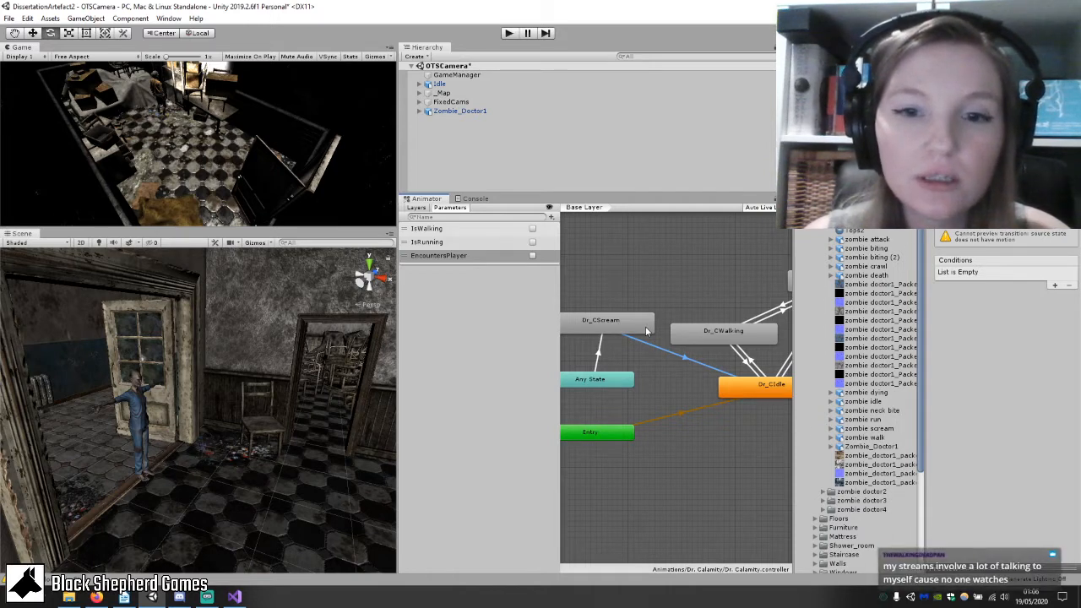
Assign the zombie scream clip as the motion of the Dr_CScream state.
{"action": "left_click", "coordinate": [925, 497]}
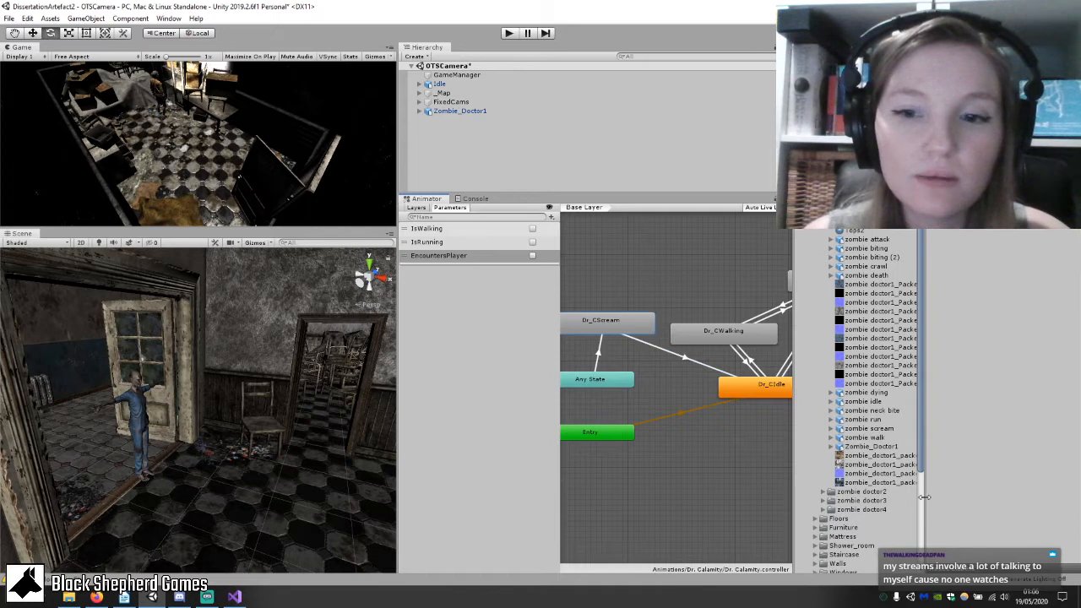
{"action": "left_click", "coordinate": [832, 428]}
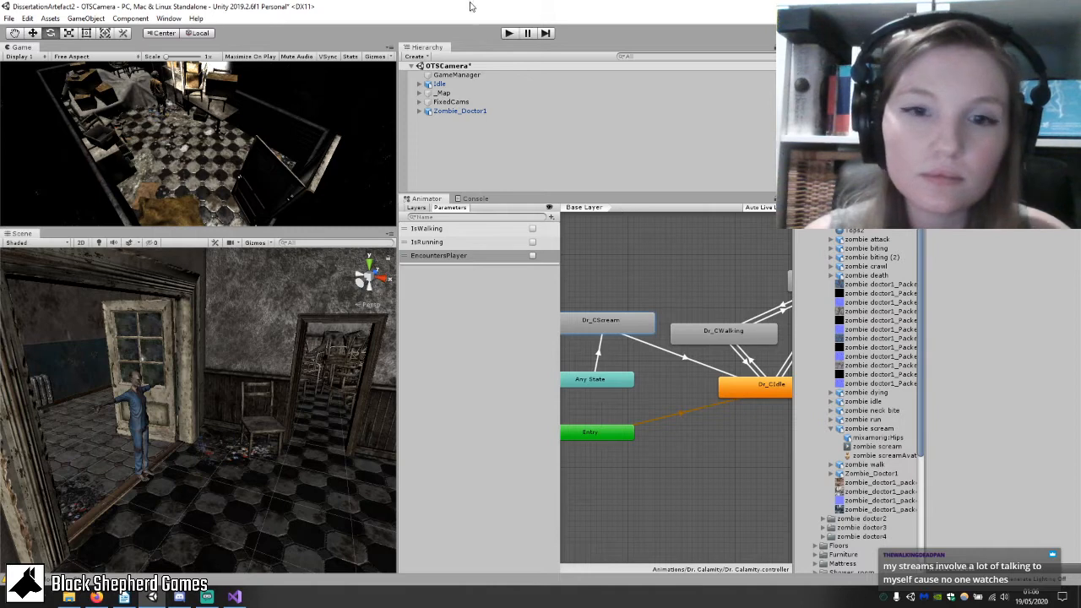
Run the scene, switch on EncountersPlayer to test the scream animation, and stop play mode.
{"action": "left_click", "coordinate": [508, 33]}
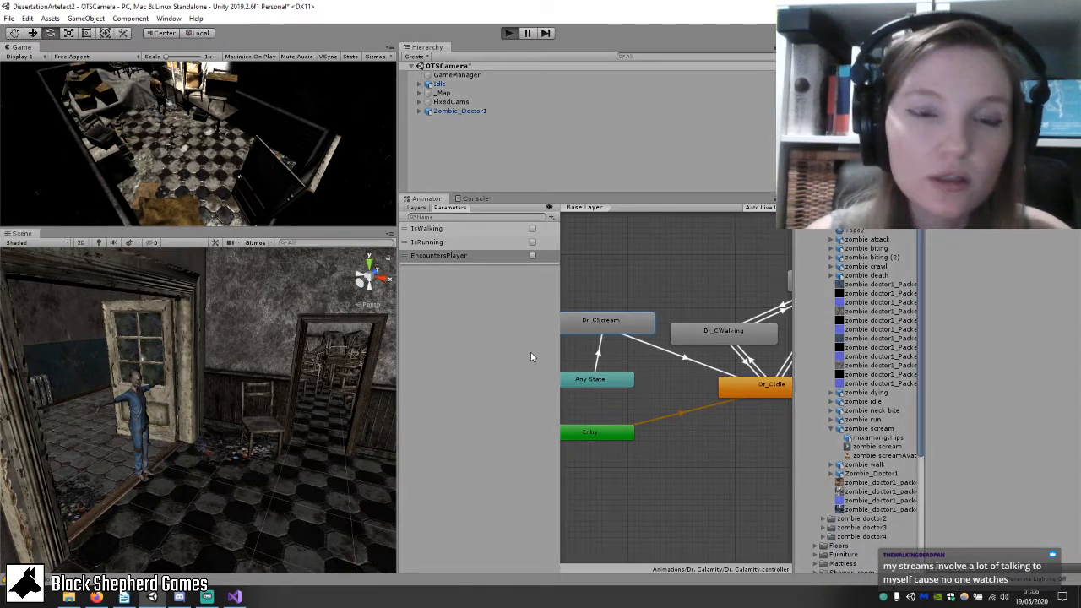
{"action": "left_click", "coordinate": [533, 256]}
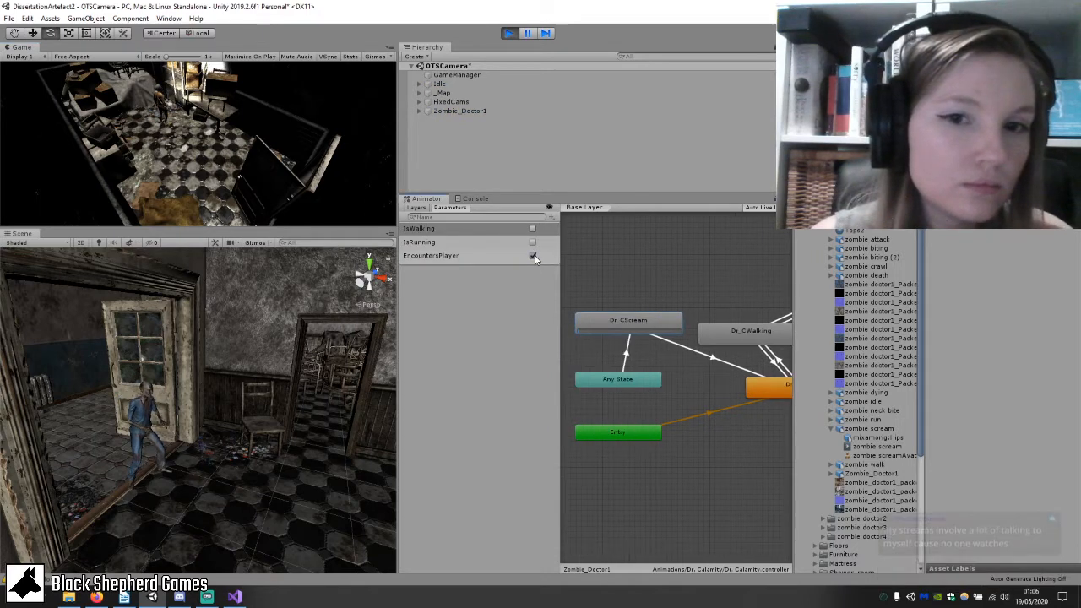
{"action": "left_click", "coordinate": [509, 33]}
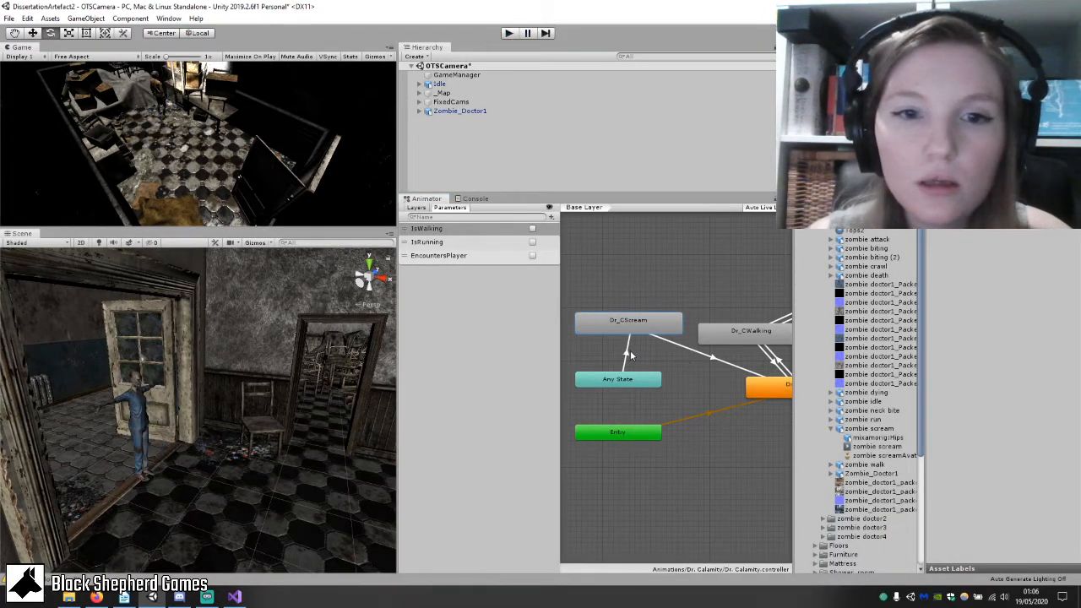
Check the transition from Any State, then delete the Dr_CScream state together with its transitions.
{"action": "left_click", "coordinate": [629, 351]}
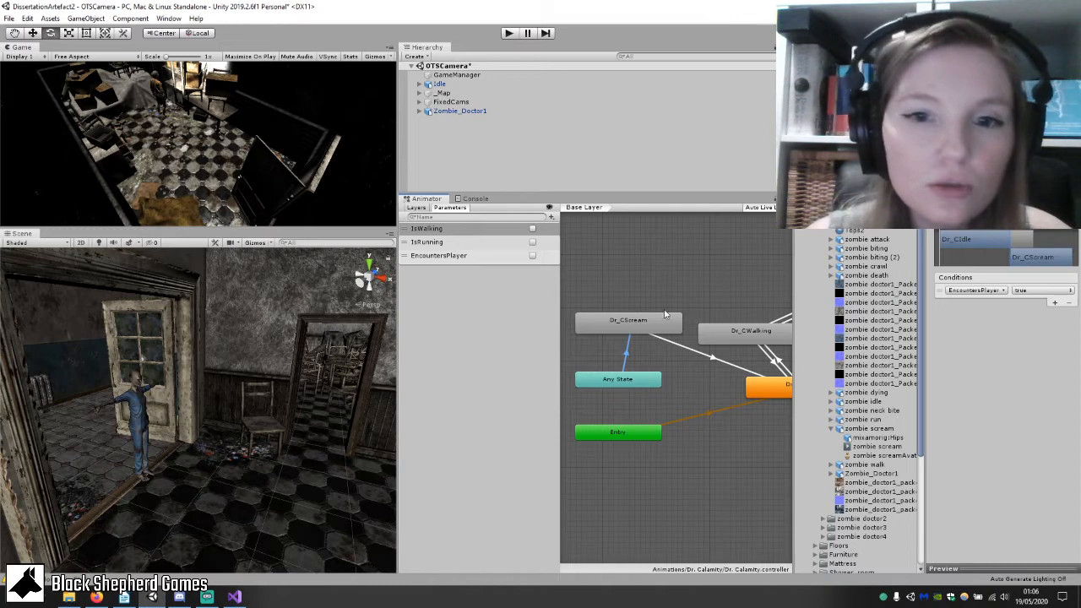
{"action": "left_click", "coordinate": [644, 324]}
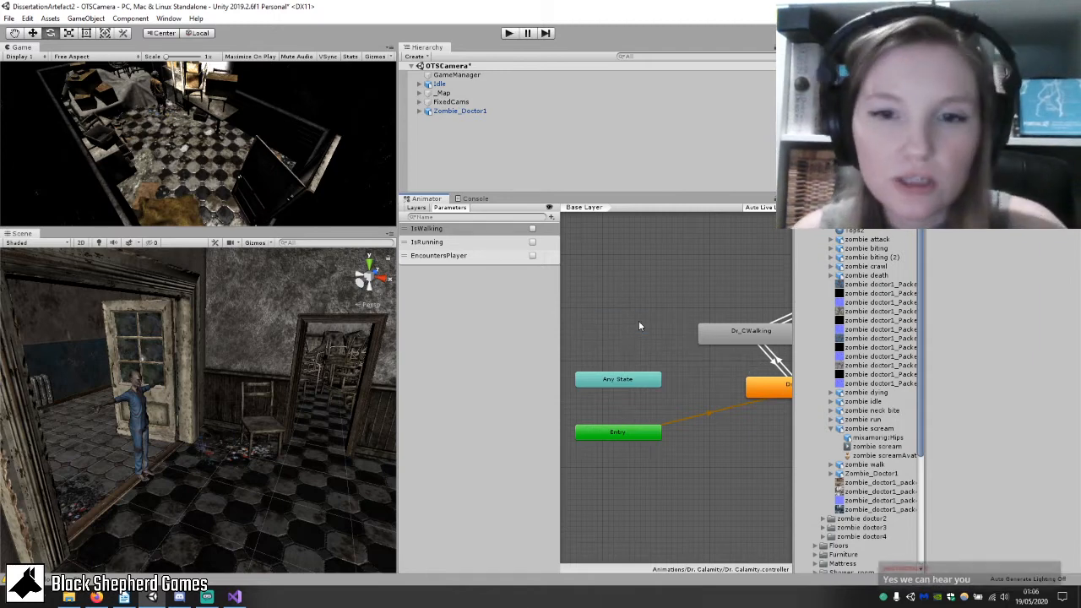
Create a new empty state just below Dr_CIdle in the Base Layer and name it Dr_CScream.
{"action": "middle_click_drag", "start_coordinate": [673, 351], "coordinate": [588, 303]}
{"action": "right_click", "coordinate": [663, 376]}
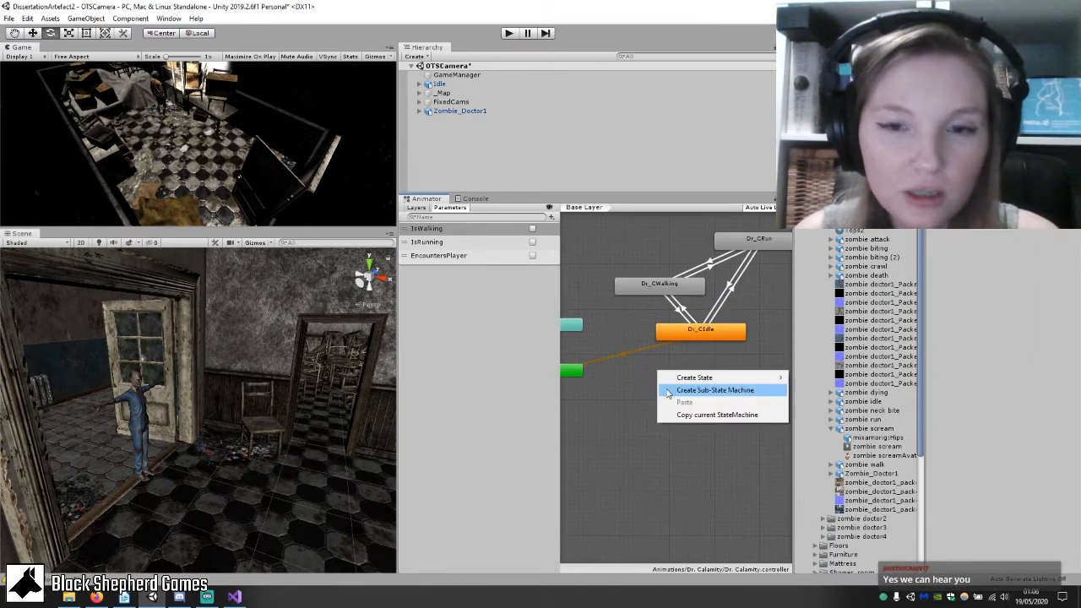
{"action": "left_click", "coordinate": [638, 398]}
{"action": "middle_click_drag", "start_coordinate": [664, 401], "coordinate": [602, 369]}
{"action": "right_click", "coordinate": [649, 360]}
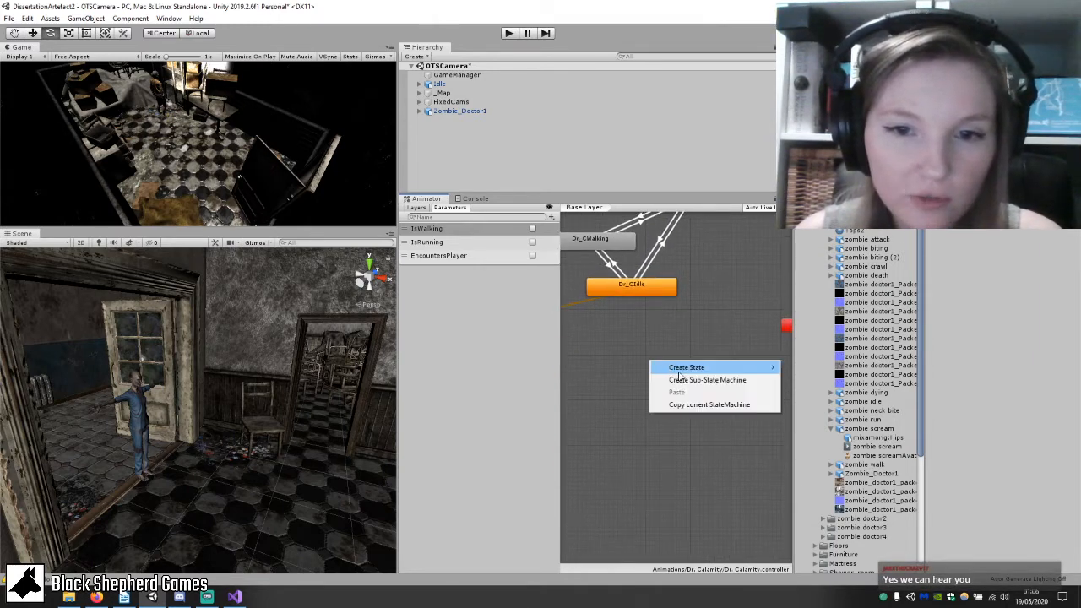
{"action": "mouse_move", "coordinate": [680, 375]}
{"action": "left_click", "coordinate": [811, 368]}
{"action": "left_click_drag", "start_coordinate": [701, 362], "coordinate": [670, 343]}
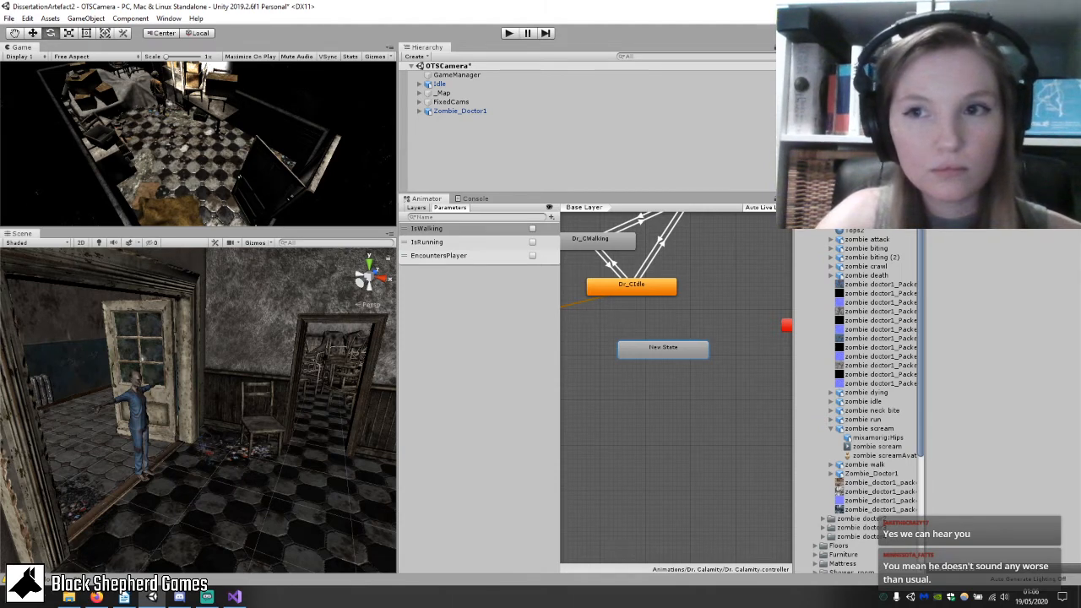
{"action": "type", "text": "Dr_CScream"}
{"action": "key", "text": "Return"}
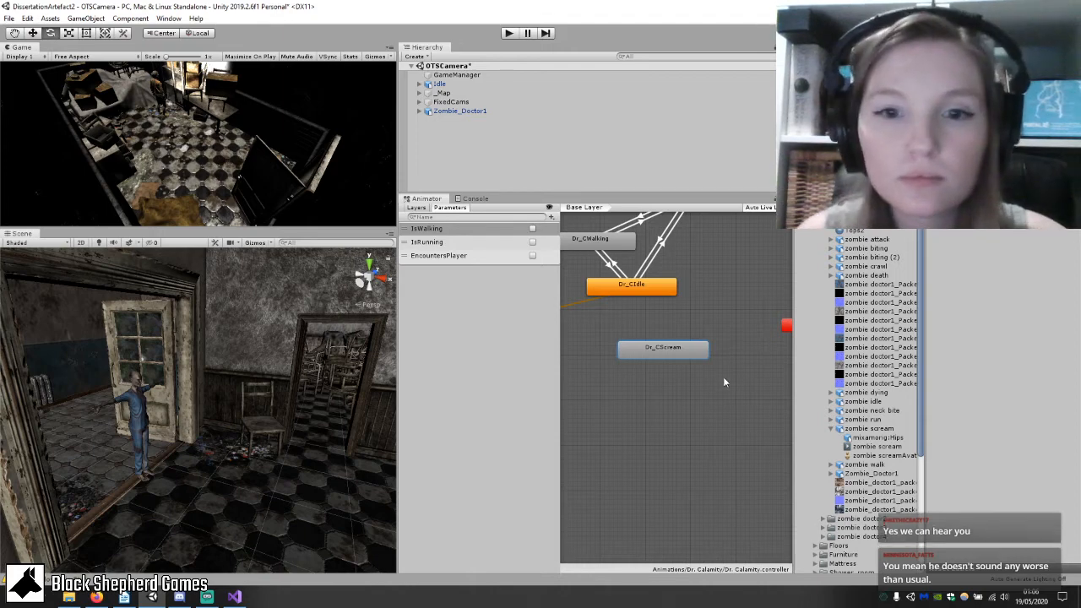
Create transitions in both directions between the Dr_CIdle and Dr_CScream states.
{"action": "right_click", "coordinate": [663, 287]}
{"action": "left_click", "coordinate": [685, 292]}
{"action": "left_click", "coordinate": [664, 350]}
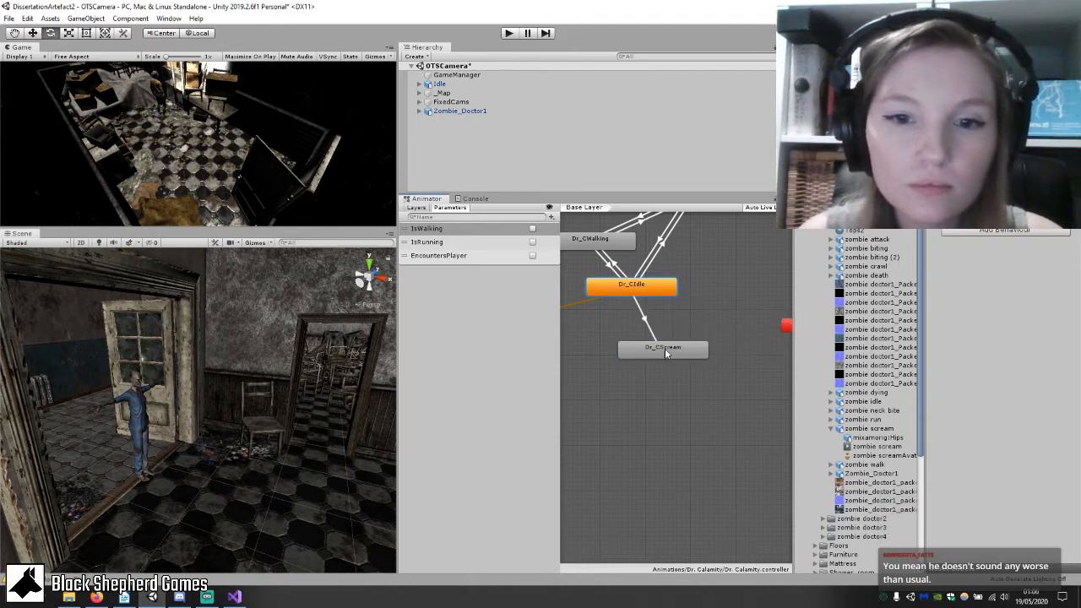
{"action": "right_click", "coordinate": [668, 349]}
{"action": "left_click", "coordinate": [708, 361]}
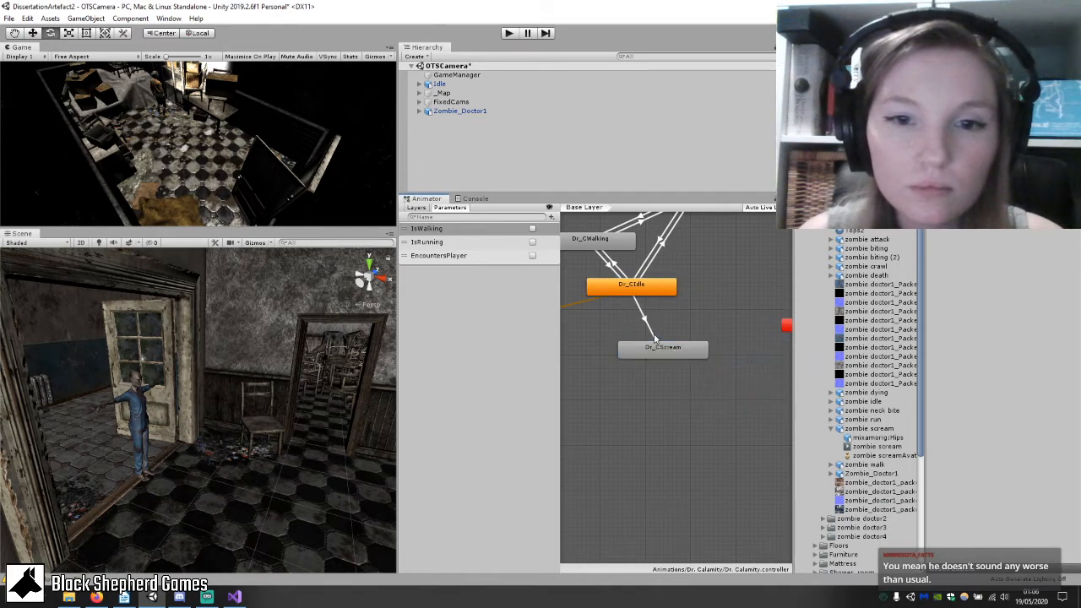
{"action": "right_click", "coordinate": [663, 348]}
{"action": "left_click", "coordinate": [680, 355]}
{"action": "left_click", "coordinate": [652, 290]}
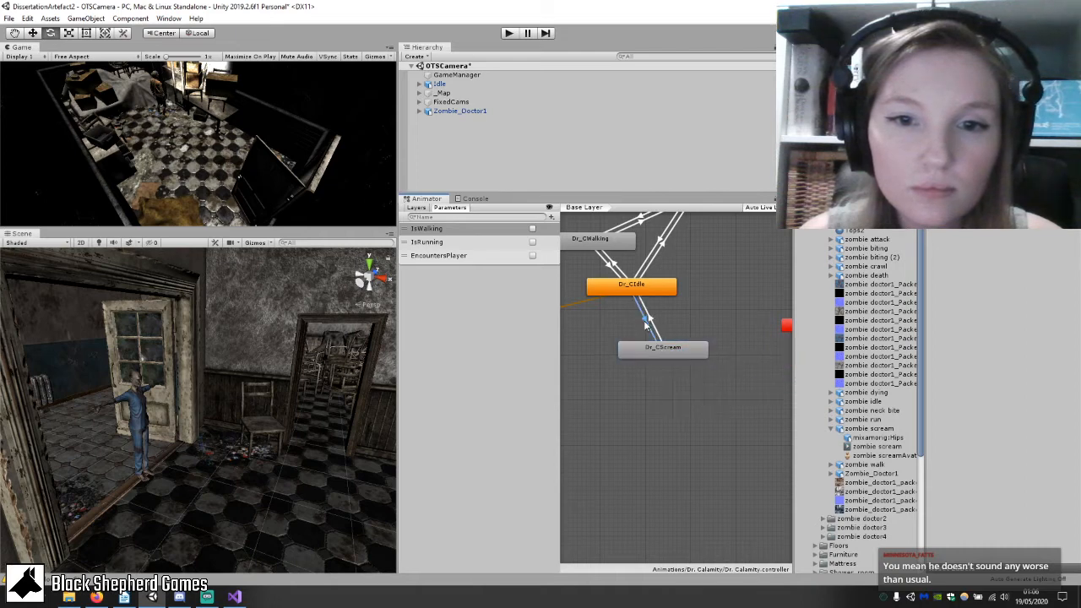
Add the condition EncountersPlayer is true to the transition from Dr_CIdle to Dr_CScream.
{"action": "left_click", "coordinate": [1056, 281]}
{"action": "left_click", "coordinate": [986, 272]}
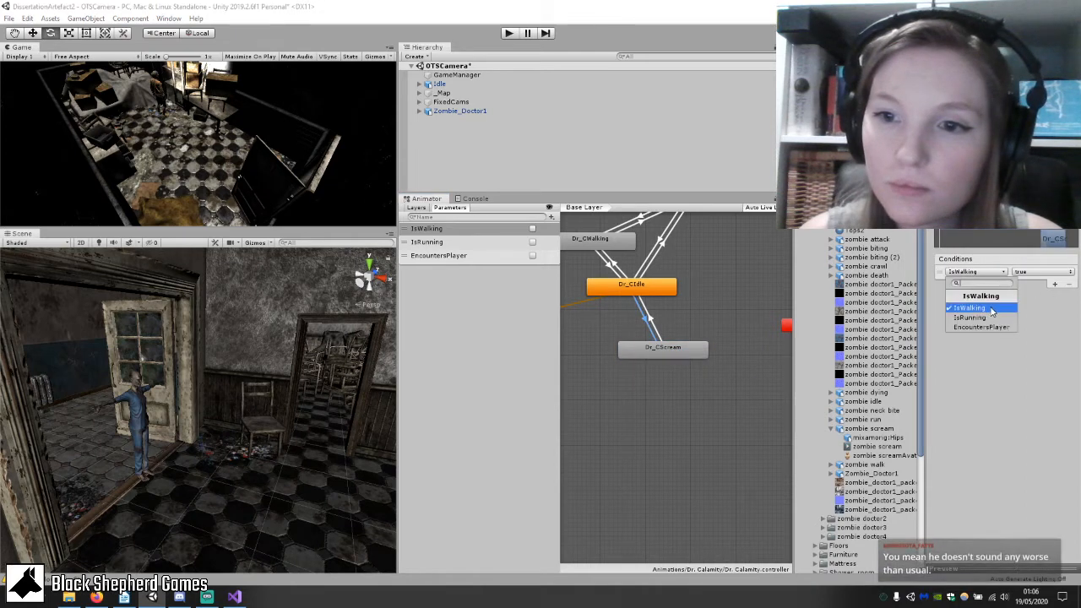
{"action": "left_click", "coordinate": [992, 327]}
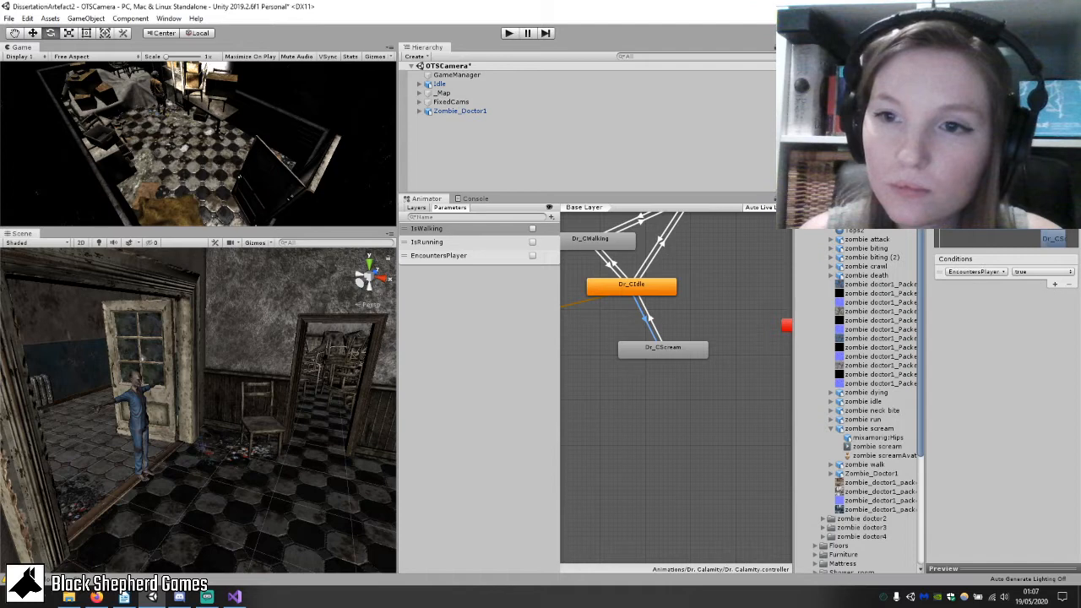
{"action": "left_click", "coordinate": [941, 154]}
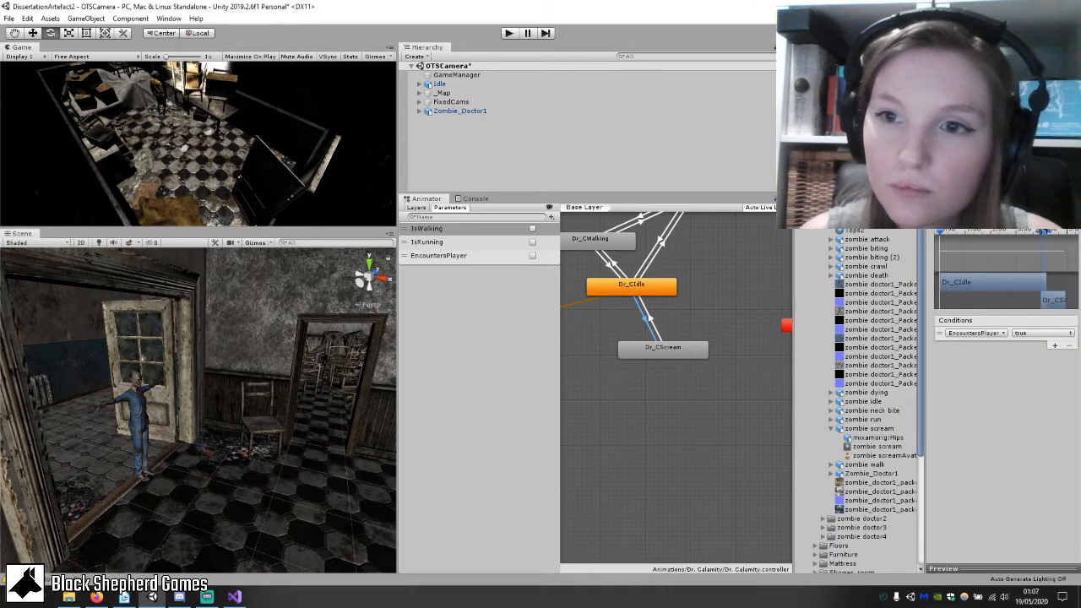
Add the condition EncountersPlayer is false to the transition from Dr_CScream back to Dr_CIdle.
{"action": "left_click", "coordinate": [663, 316]}
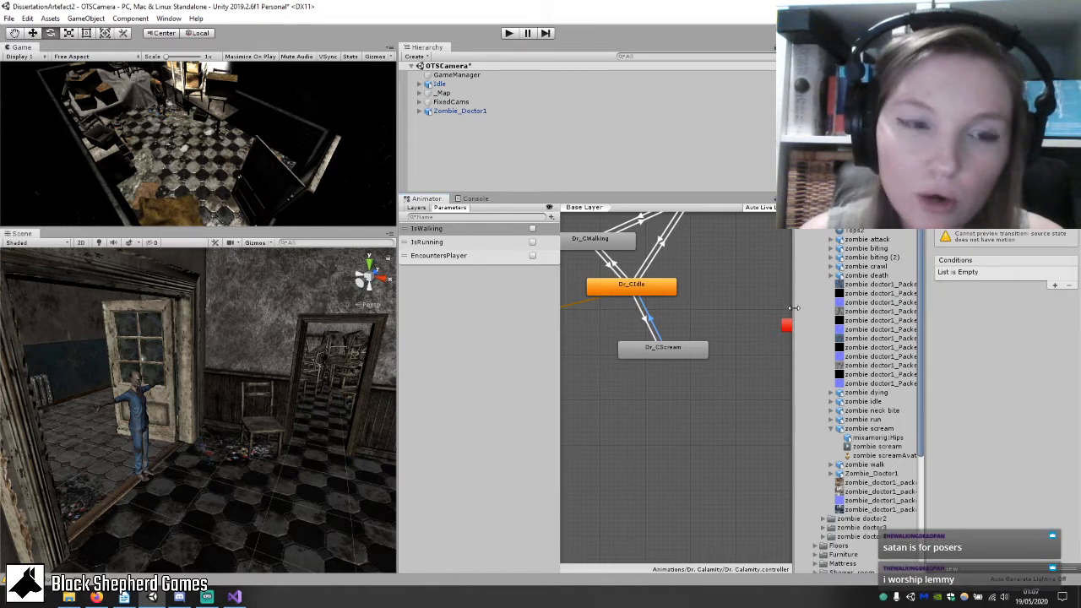
{"action": "left_click", "coordinate": [1054, 285]}
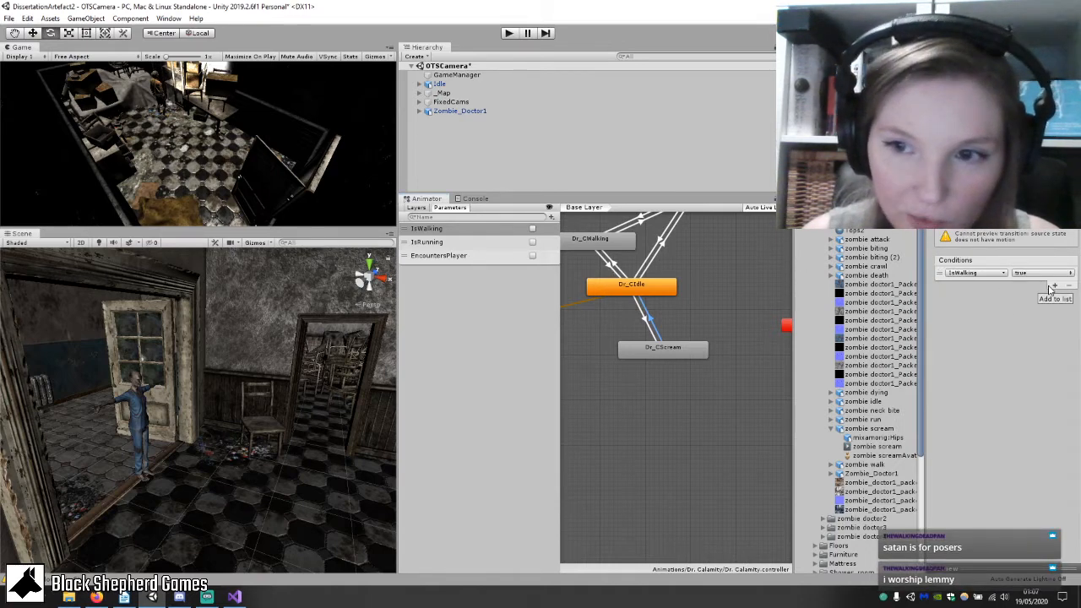
{"action": "left_click", "coordinate": [975, 273]}
{"action": "left_click", "coordinate": [1009, 324]}
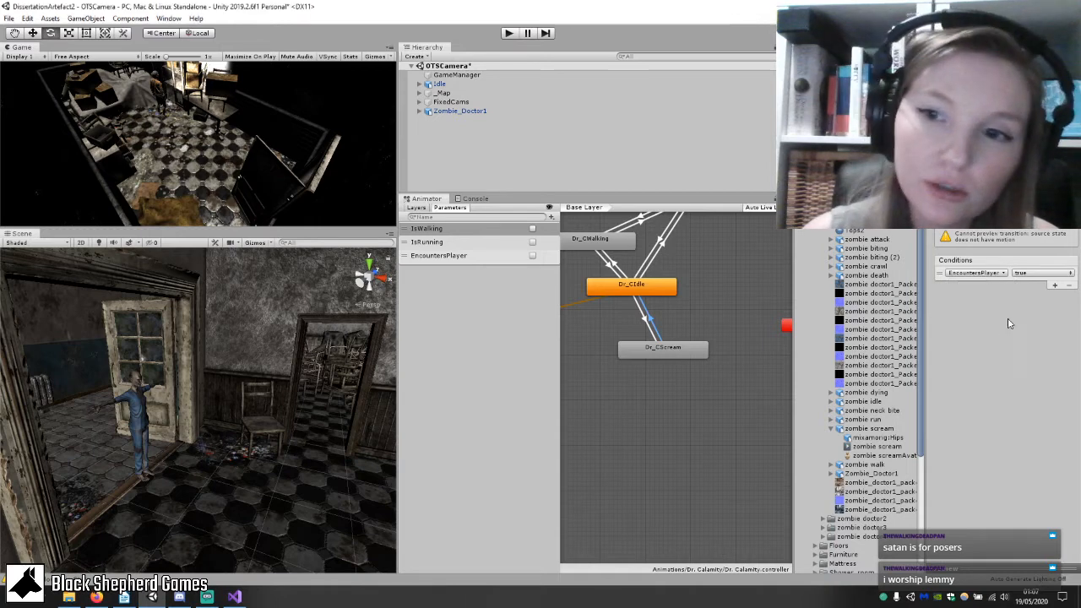
{"action": "left_click", "coordinate": [1045, 273]}
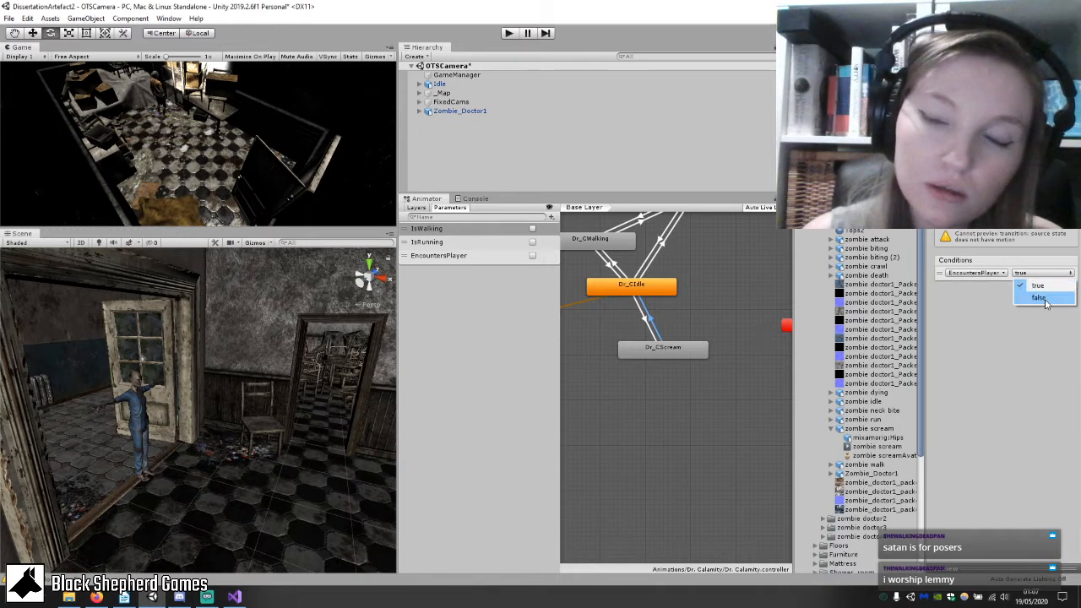
{"action": "left_click", "coordinate": [1041, 298]}
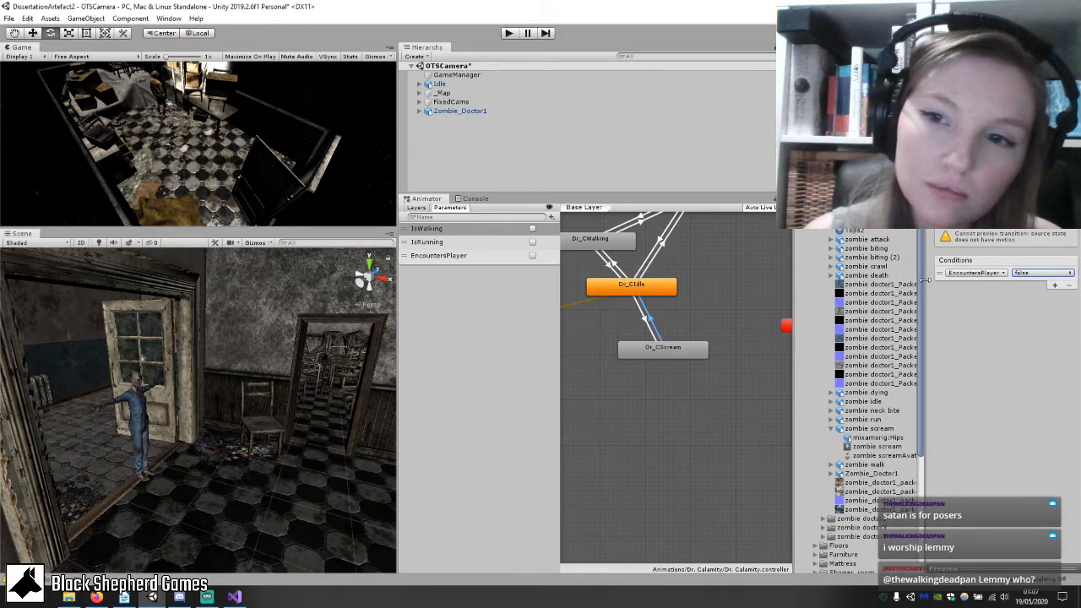
Assign the zombie scream clip to the Dr_CScream state and remove the condition from its transition back to Dr_CIdle.
{"action": "left_click", "coordinate": [647, 343]}
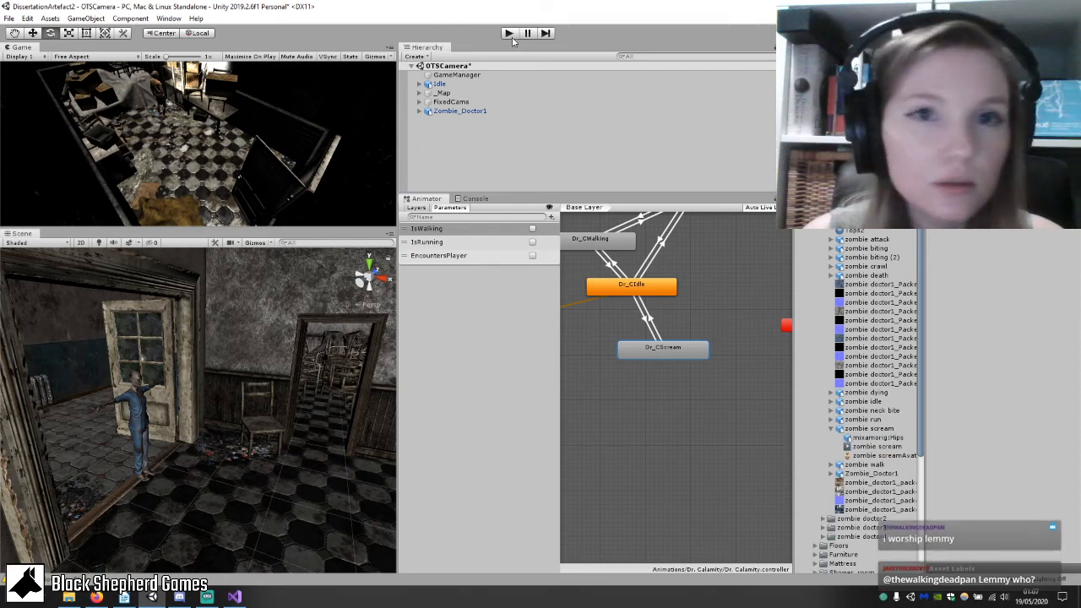
{"action": "left_click", "coordinate": [649, 319]}
{"action": "left_click", "coordinate": [943, 334]}
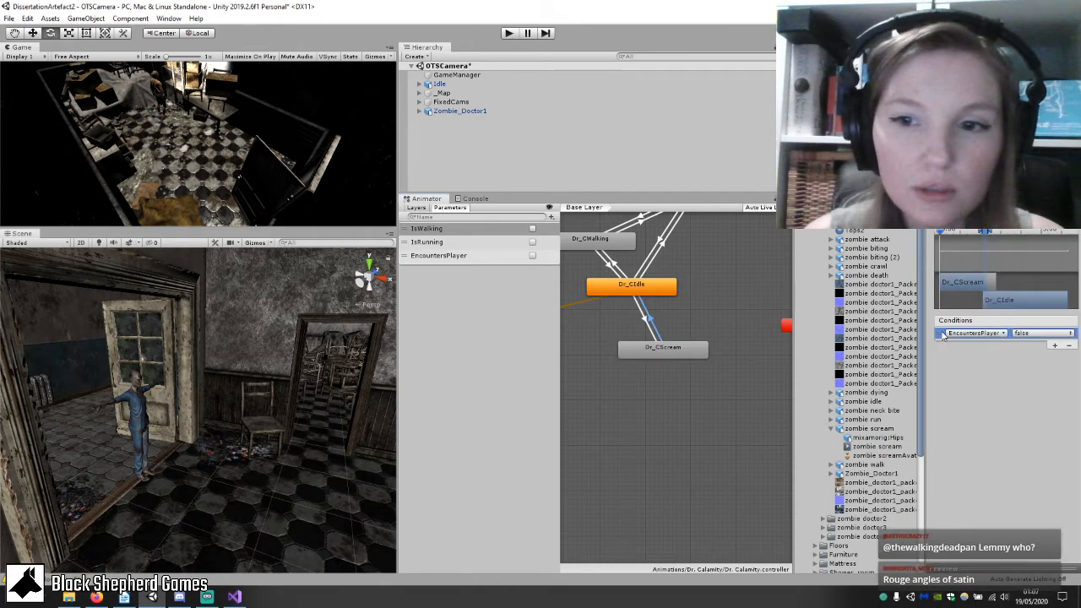
{"action": "left_click", "coordinate": [1070, 347]}
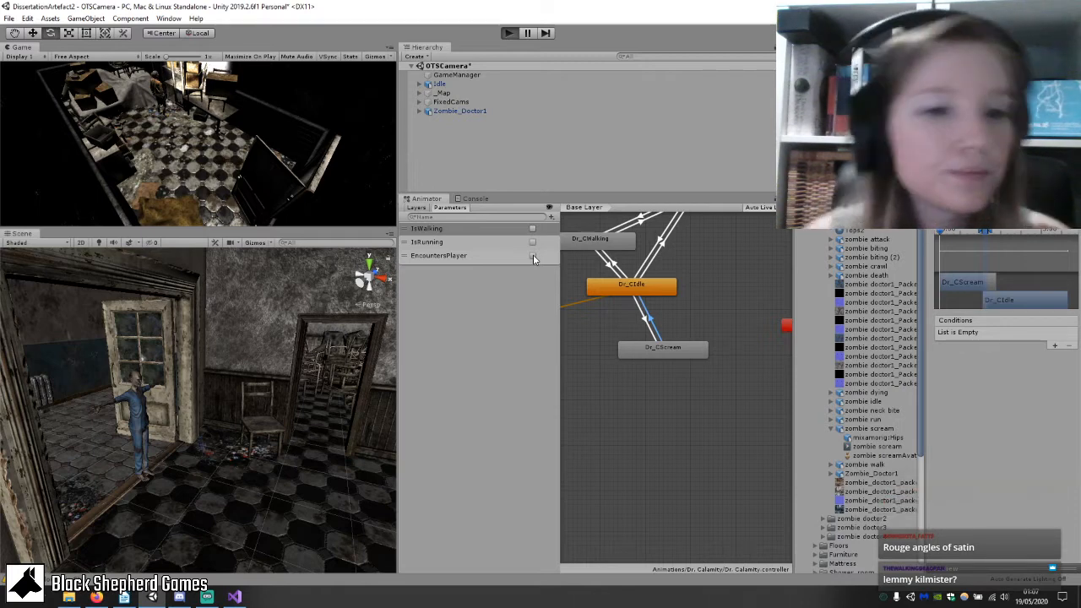
Run the scene, switch EncountersPlayer on and off to test the scream and its return to idle, and stop play mode.
{"action": "key", "text": "ctrl+p"}
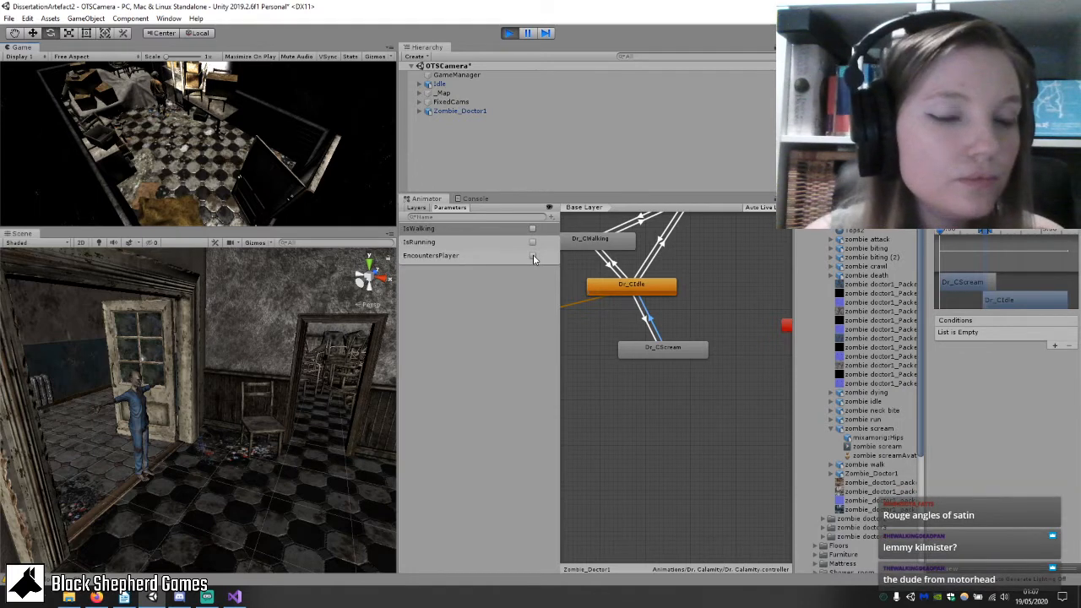
{"action": "left_click", "coordinate": [533, 256]}
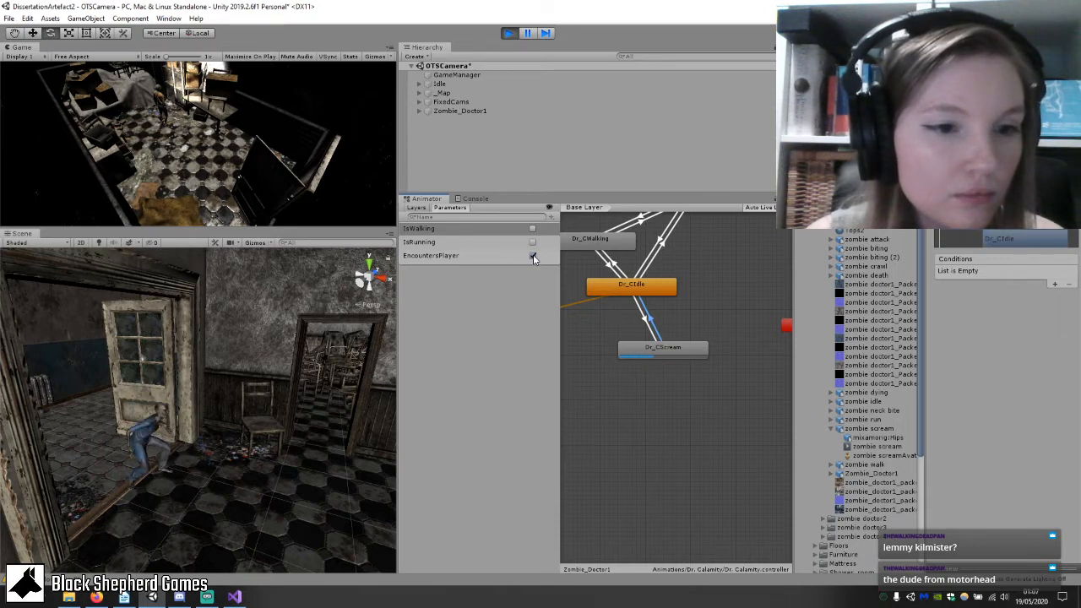
{"action": "left_click", "coordinate": [533, 256]}
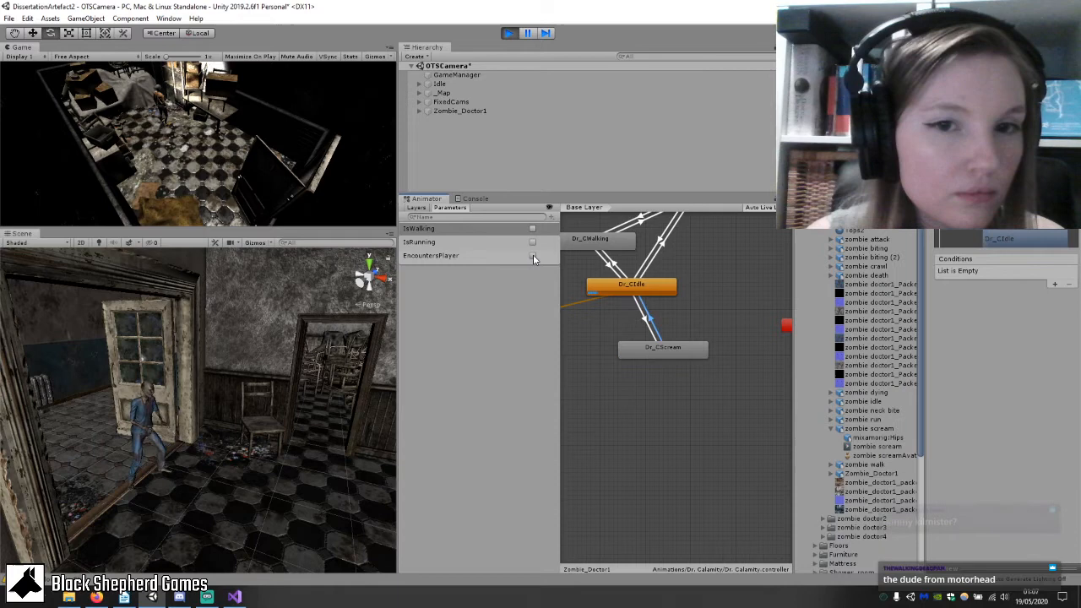
{"action": "left_click", "coordinate": [509, 32]}
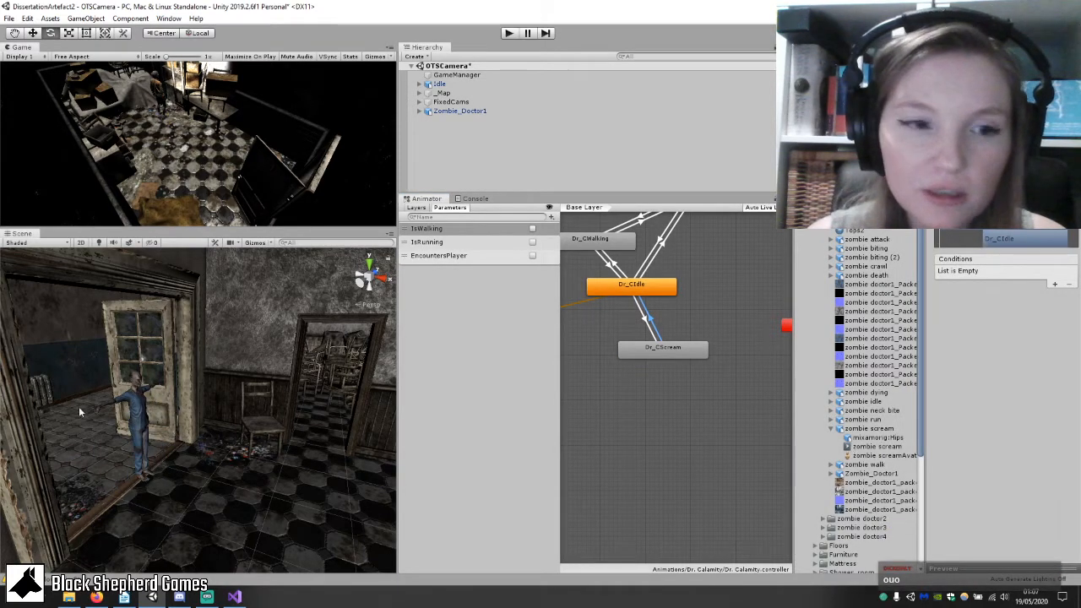
Delete the transitions between Dr_CIdle and Dr_CScream, and place the Dr_CScream state above the other states in the graph.
{"action": "left_click", "coordinate": [832, 429]}
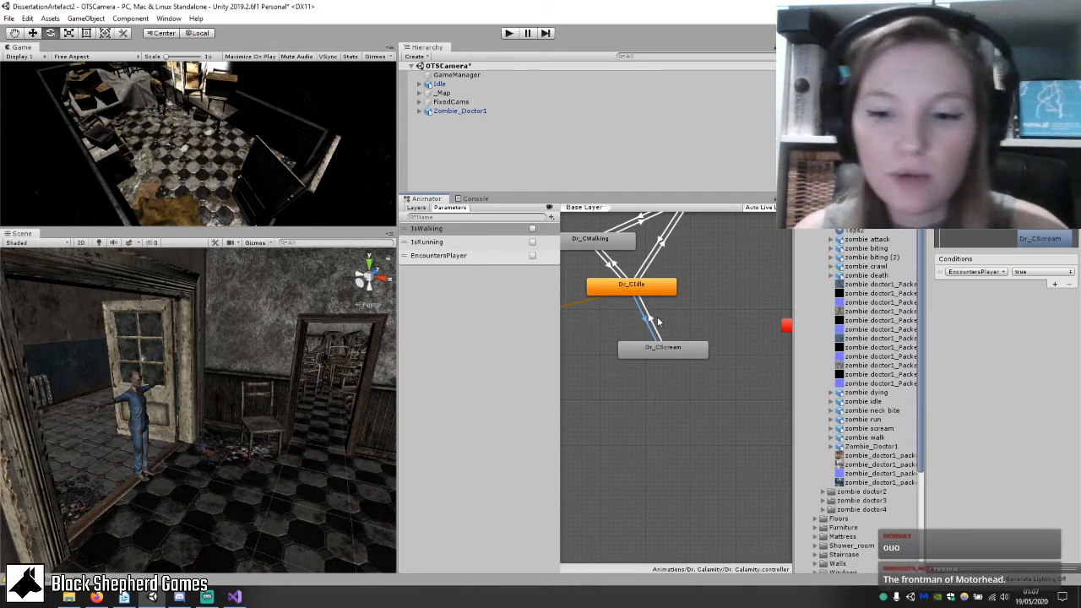
{"action": "scroll", "coordinate": [676, 342], "scroll_direction": "down", "scroll_amount": 3}
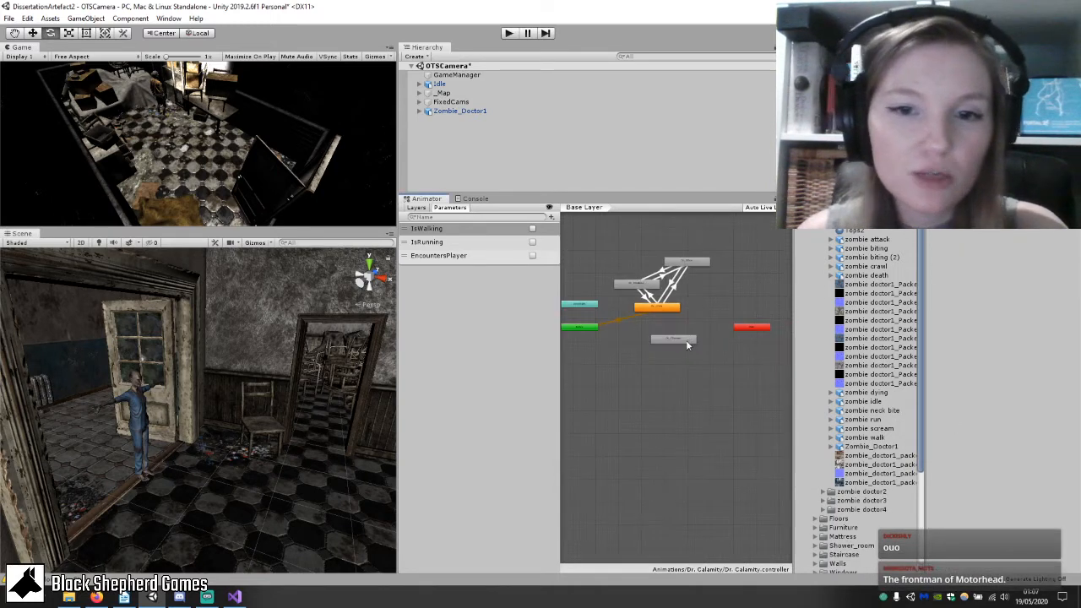
{"action": "left_click_drag", "start_coordinate": [667, 346], "coordinate": [624, 241]}
Move the Dr_CRun, Dr_CWalking and Dr_CIdle states together slightly lower, lining Dr_CIdle up with the Entry node.
{"action": "left_click", "coordinate": [648, 292]}
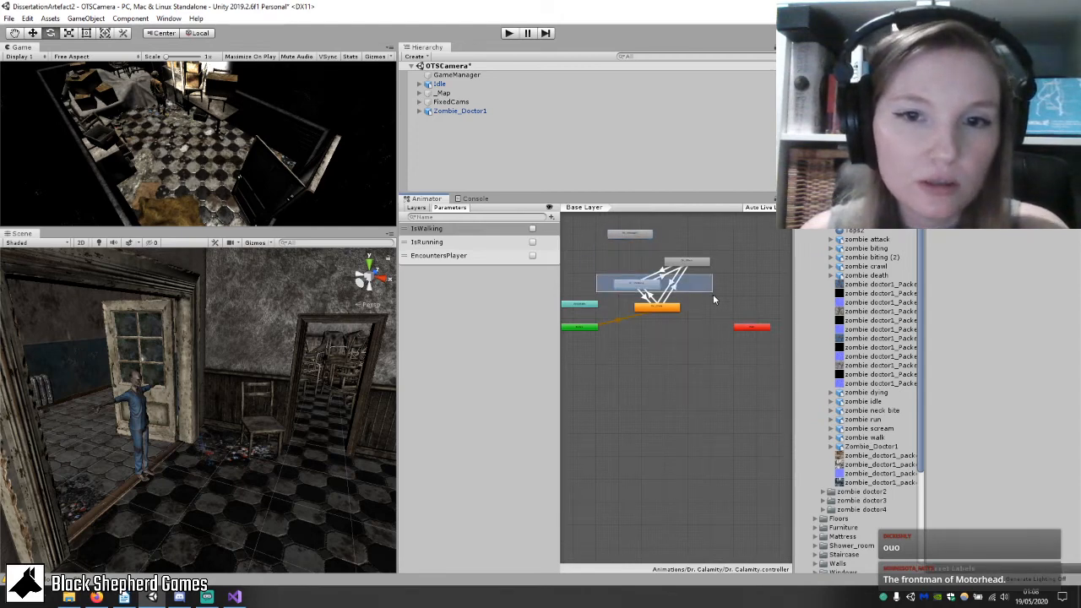
{"action": "left_click_drag", "start_coordinate": [699, 263], "coordinate": [691, 282]}
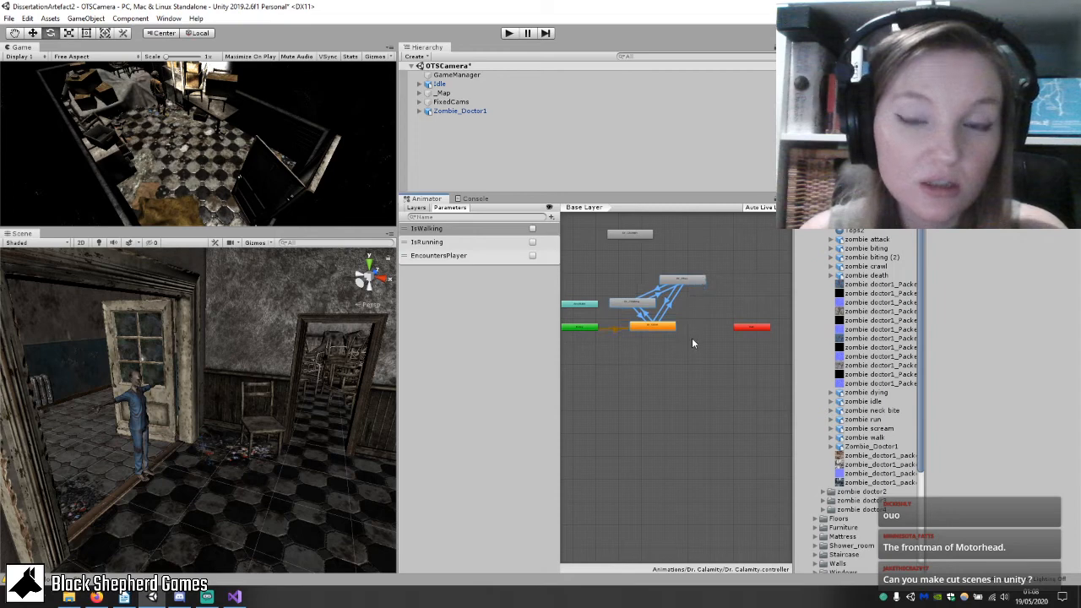
{"action": "left_click", "coordinate": [691, 336]}
Look through the zombie animation clips, then create an empty state below Dr_CIdle and name it Dr_CNeckBite.
{"action": "scroll", "coordinate": [686, 332], "scroll_direction": "up", "scroll_amount": 1}
{"action": "scroll", "coordinate": [686, 336], "scroll_direction": "up", "scroll_amount": 2}
{"action": "middle_click_drag", "start_coordinate": [668, 348], "coordinate": [697, 399]}
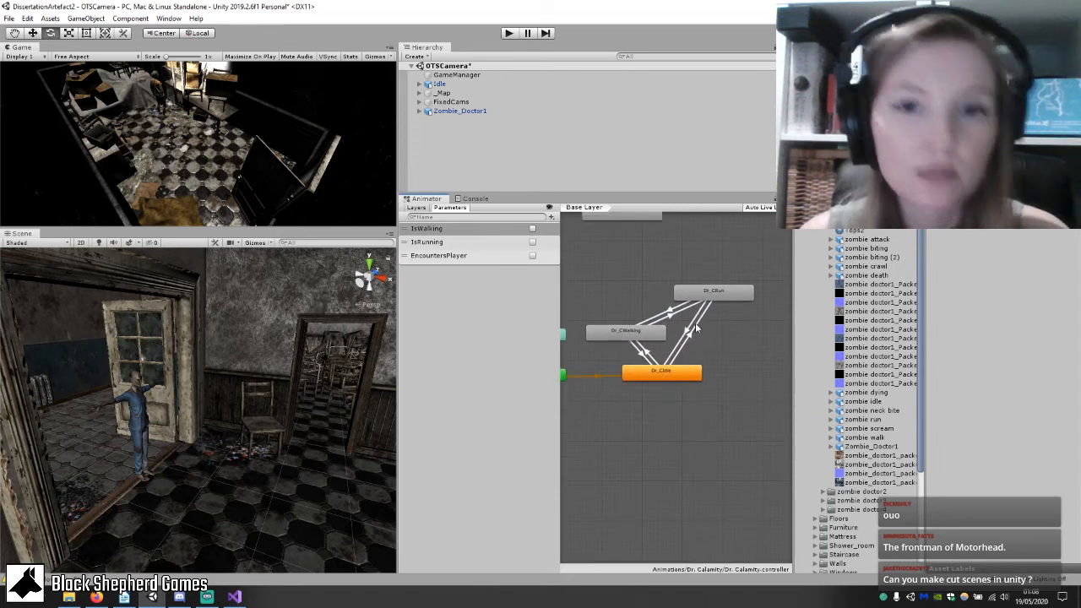
{"action": "left_click", "coordinate": [882, 435]}
{"action": "left_click", "coordinate": [884, 429]}
{"action": "left_click", "coordinate": [879, 421]}
{"action": "left_click", "coordinate": [876, 411]}
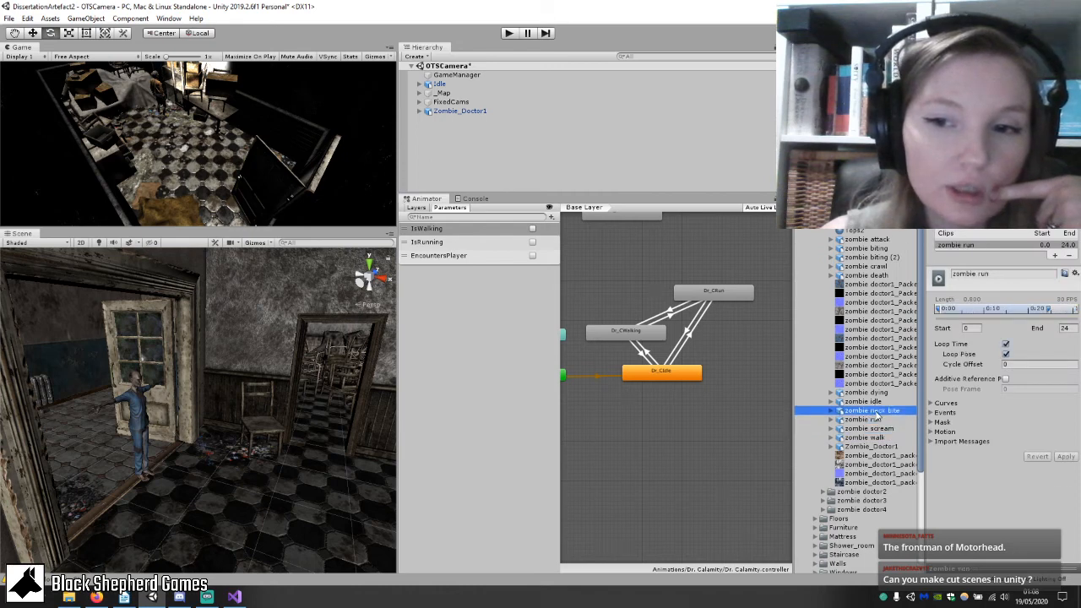
{"action": "right_click", "coordinate": [629, 457]}
{"action": "mouse_move", "coordinate": [722, 463]}
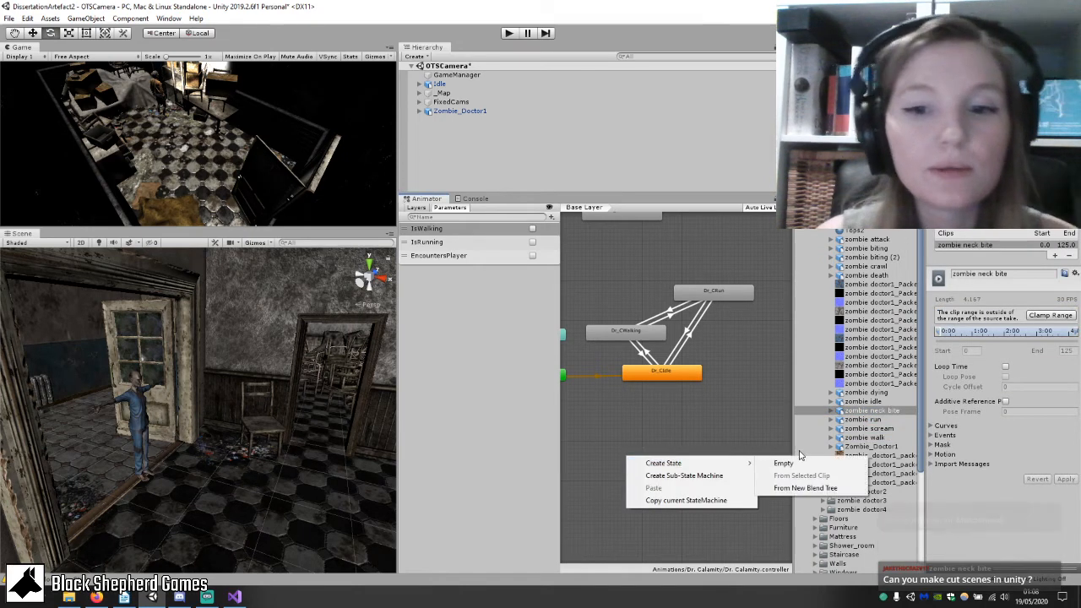
{"action": "left_click", "coordinate": [803, 463]}
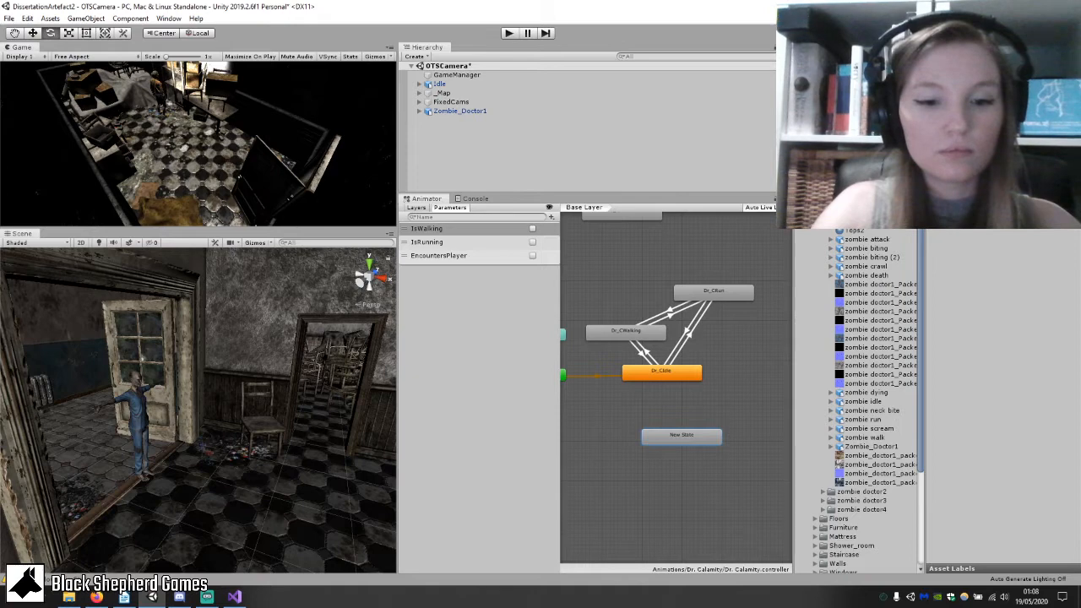
{"action": "type", "text": "Dr_CNeckBite"}
{"action": "key", "text": "Return"}
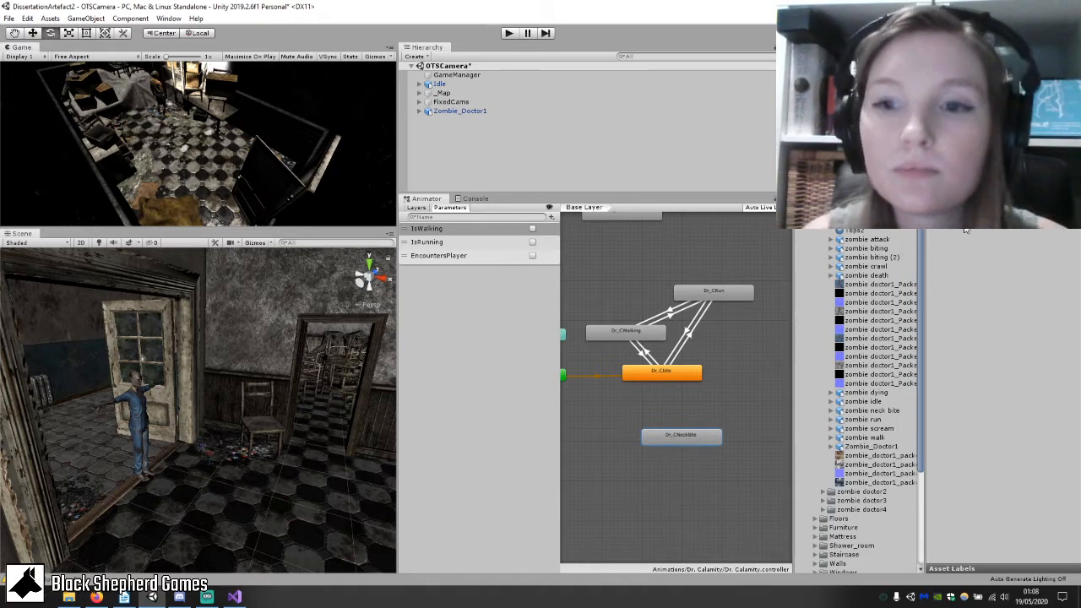
Assign the zombie neck bite clip as the motion of the Dr_CNeckBite state.
{"action": "left_click", "coordinate": [830, 412]}
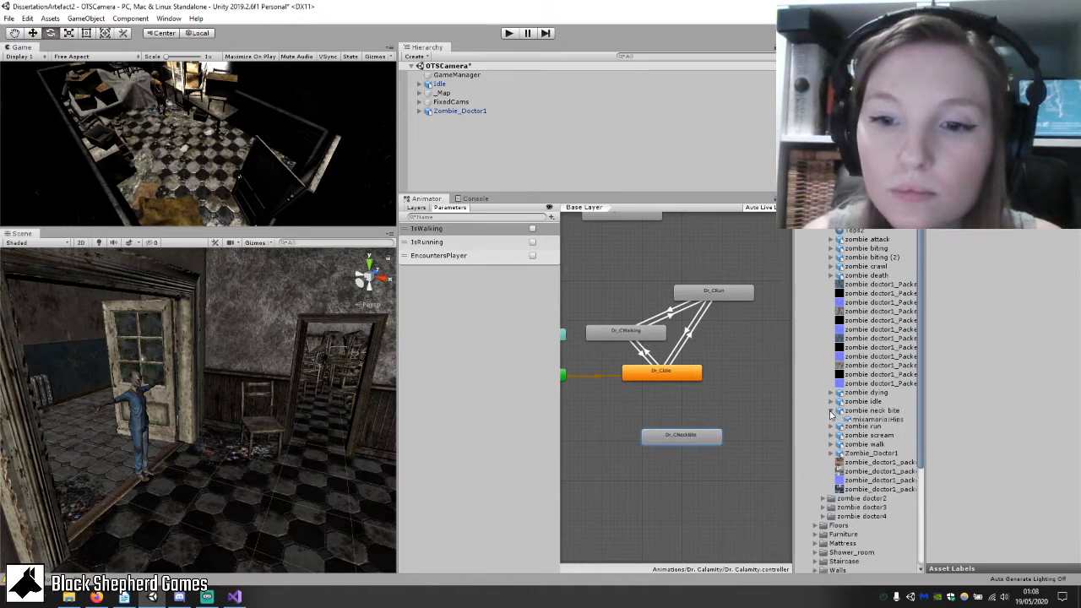
{"action": "left_click", "coordinate": [865, 429]}
{"action": "left_click_drag", "start_coordinate": [894, 411], "coordinate": [973, 354]}
{"action": "left_click", "coordinate": [663, 439]}
{"action": "left_click", "coordinate": [865, 430]}
{"action": "left_click_drag", "start_coordinate": [865, 430], "coordinate": [1013, 102]}
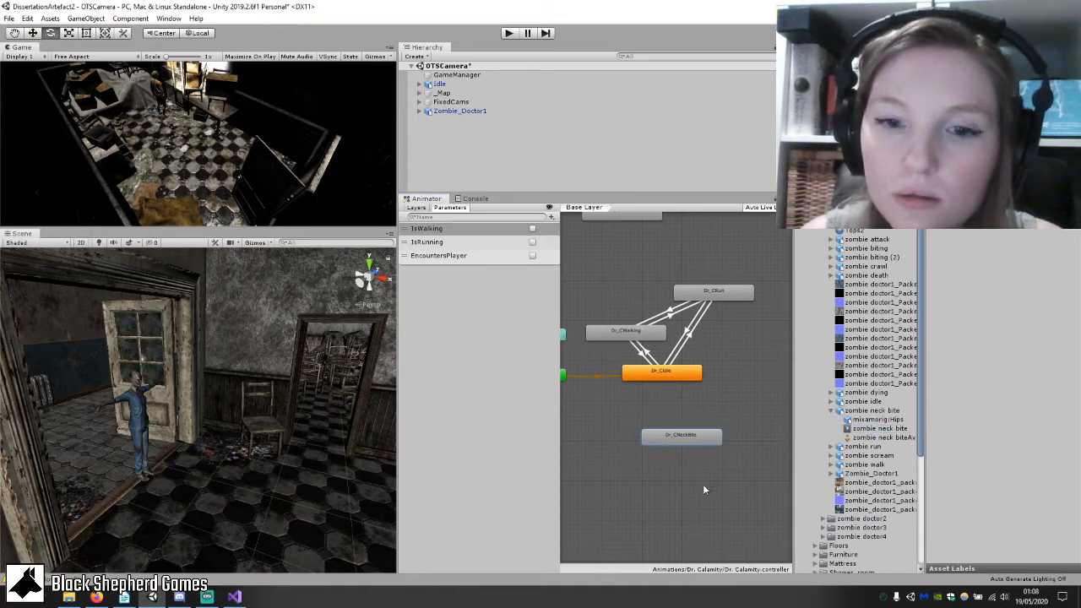
Create transitions in both directions between the Dr_CIdle and Dr_CNeckBite states.
{"action": "right_click", "coordinate": [671, 374]}
{"action": "left_click", "coordinate": [694, 379]}
{"action": "left_click", "coordinate": [684, 451]}
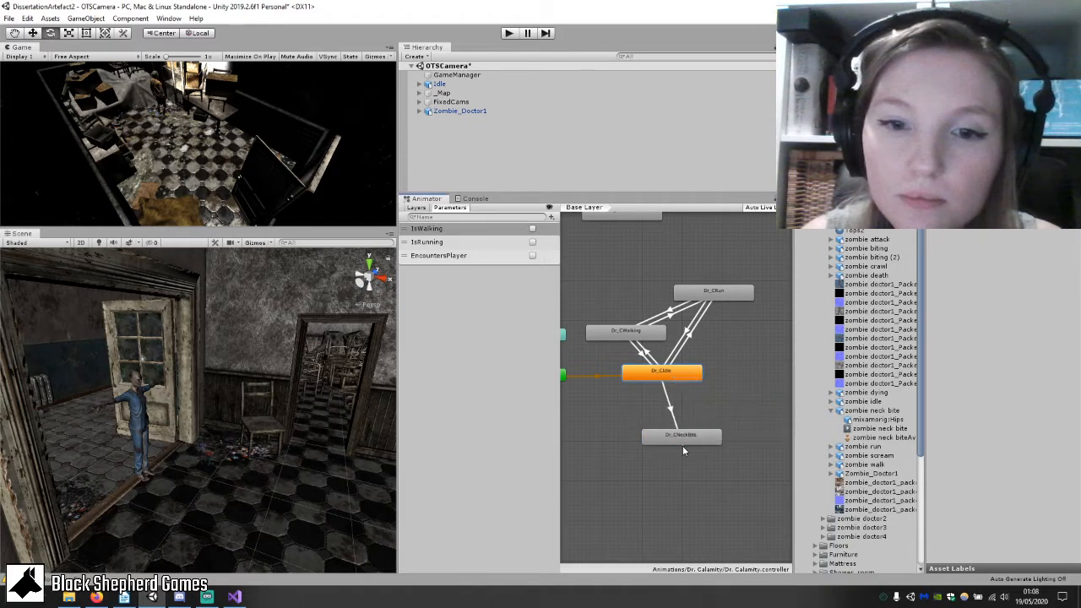
{"action": "right_click", "coordinate": [681, 371]}
{"action": "left_click", "coordinate": [696, 380]}
{"action": "left_click", "coordinate": [688, 439]}
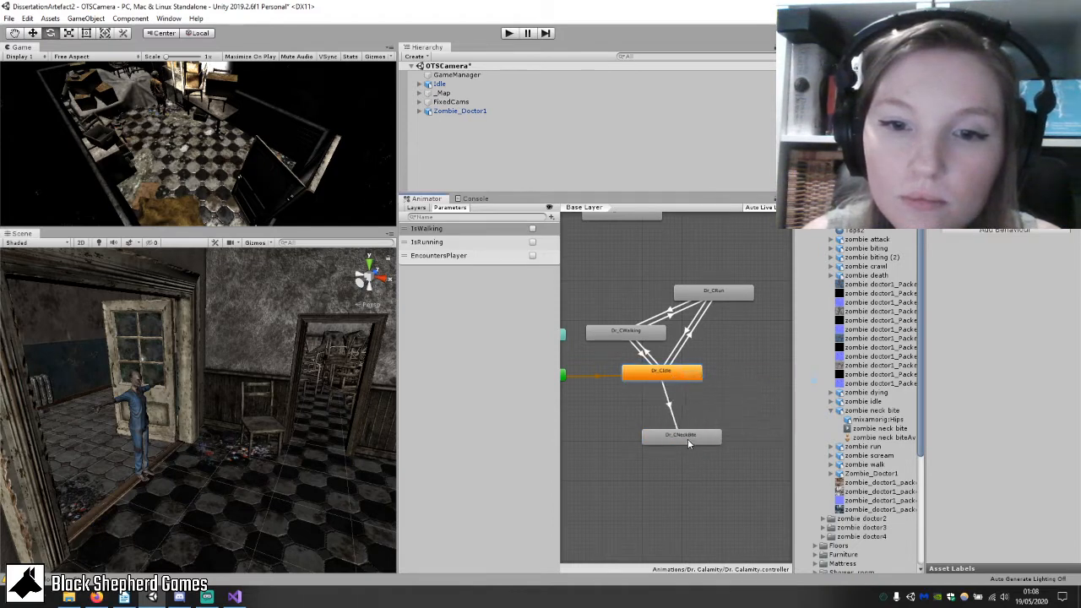
{"action": "right_click", "coordinate": [688, 439]}
{"action": "left_click", "coordinate": [727, 444]}
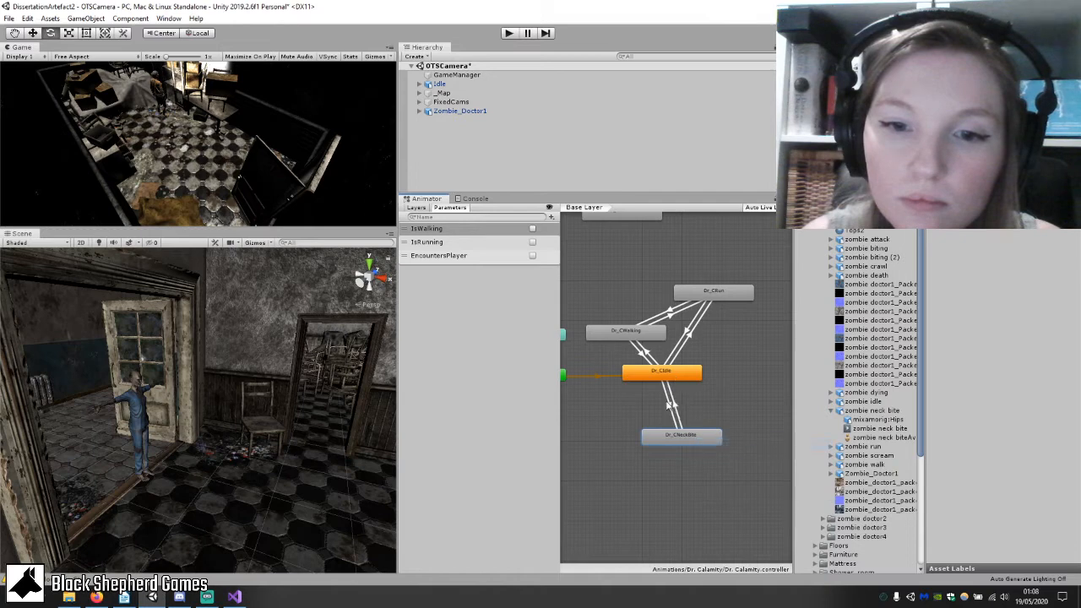
{"action": "left_click", "coordinate": [665, 373]}
Add the condition EncountersPlayer is true to the transition from Dr_CIdle to Dr_CNeckBite, and check the transition back.
{"action": "left_click", "coordinate": [1055, 284]}
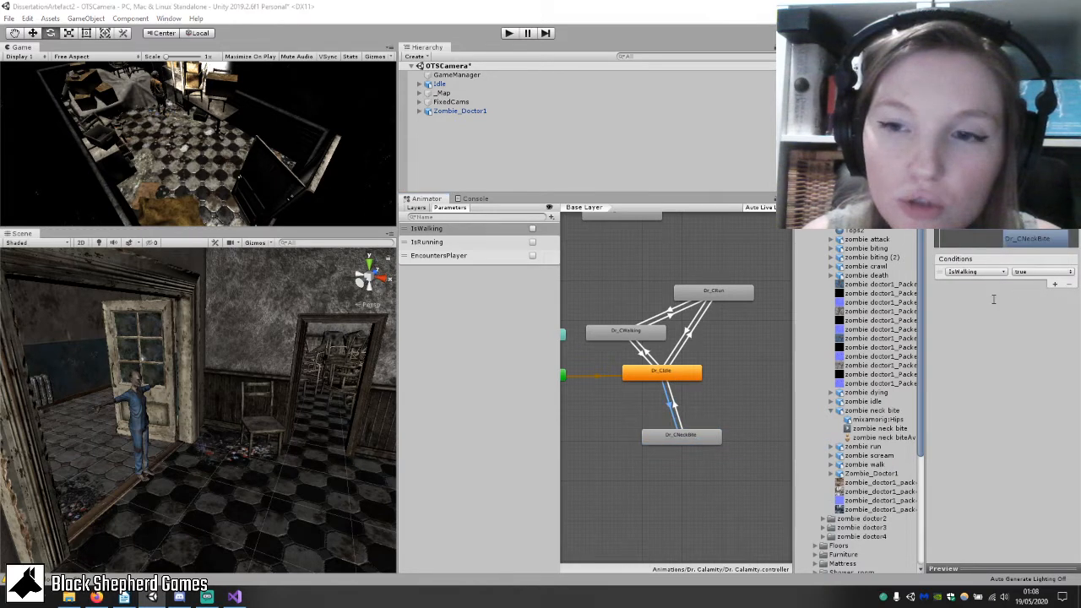
{"action": "left_click", "coordinate": [975, 272]}
{"action": "left_click", "coordinate": [980, 326]}
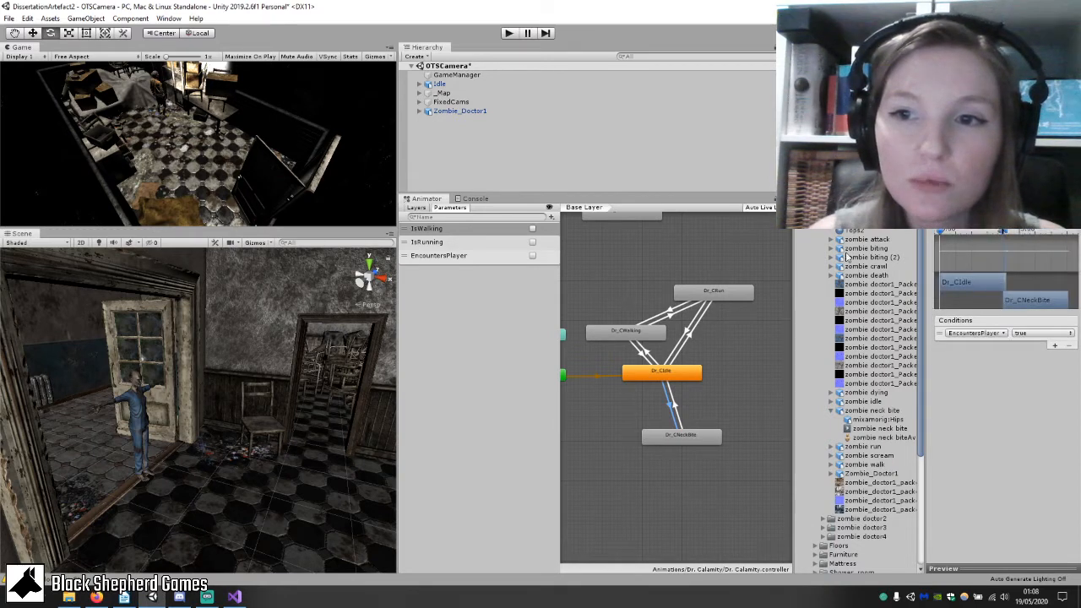
{"action": "left_click", "coordinate": [676, 410]}
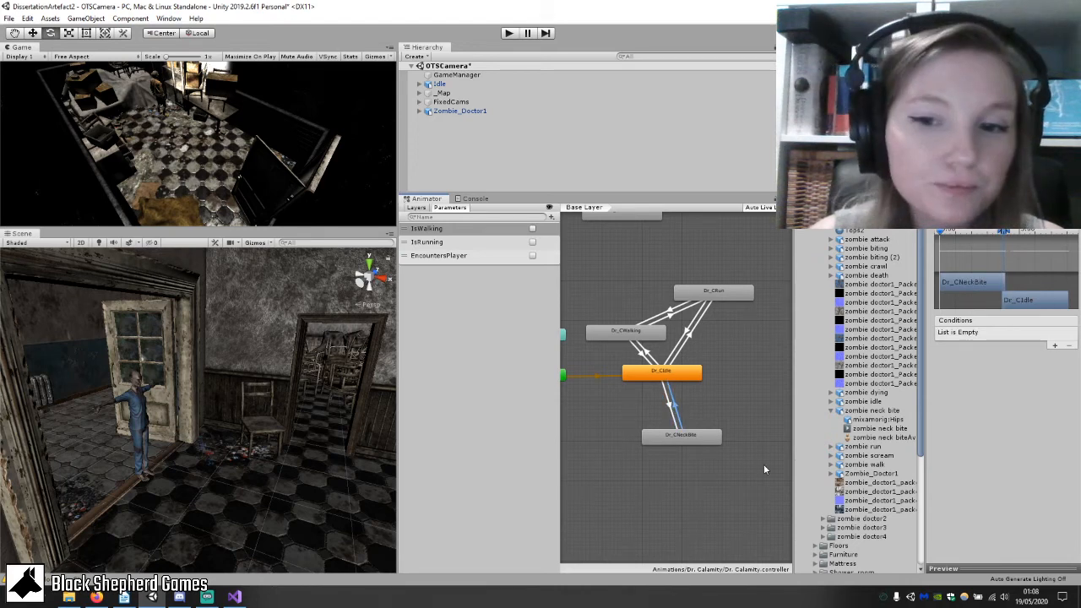
Test the neck bite transition by running the scene with EncountersPlayer enabled, then inspect the zombie neck bite clip's import settings.
{"action": "left_click", "coordinate": [508, 33]}
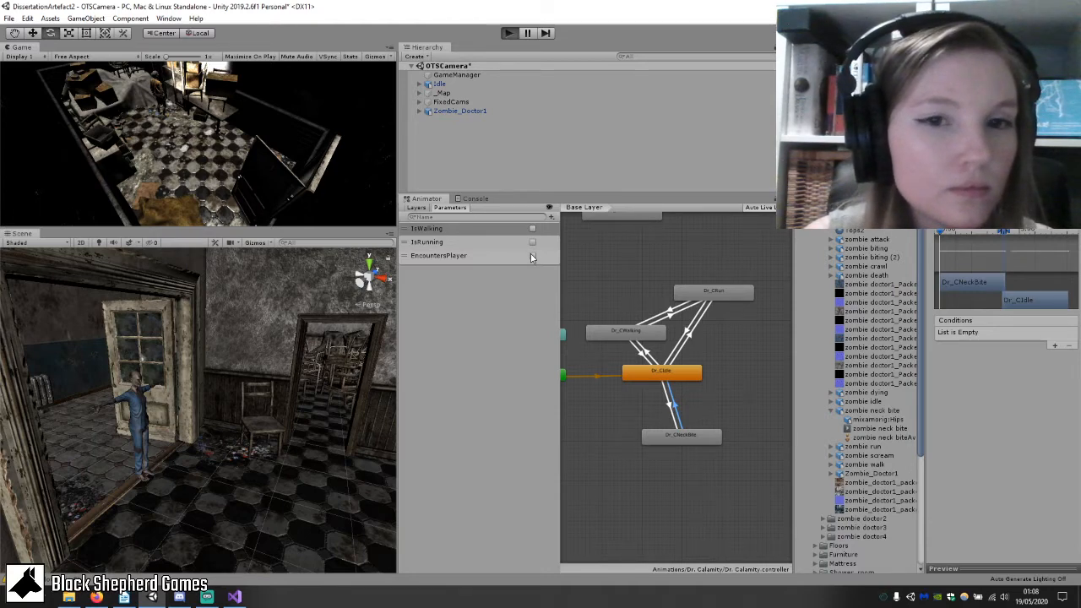
{"action": "key", "text": "ctrl+p"}
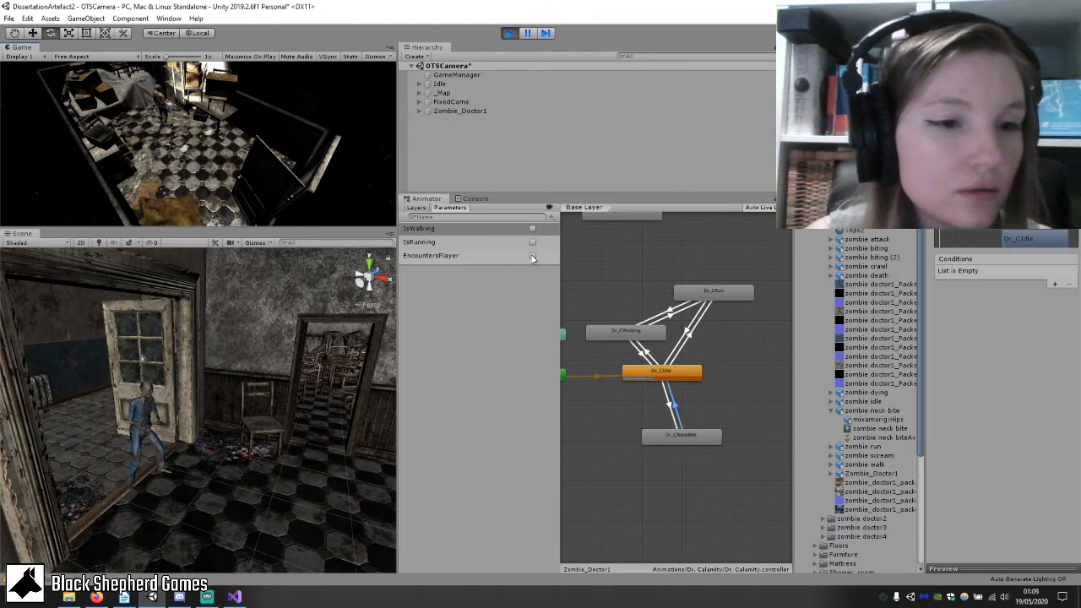
{"action": "left_click", "coordinate": [532, 256]}
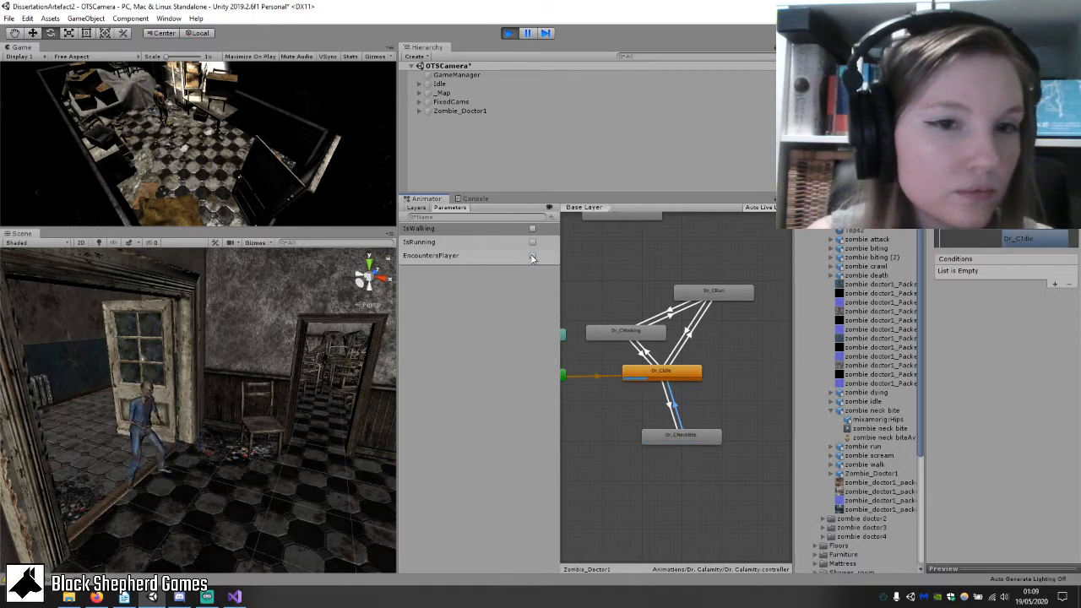
{"action": "left_click", "coordinate": [509, 34]}
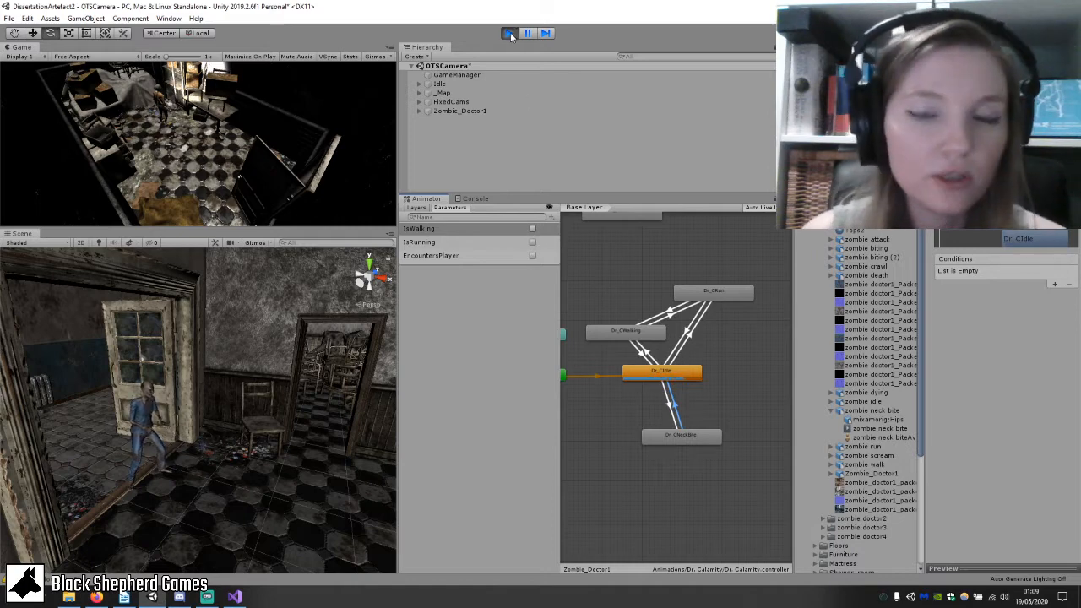
{"action": "left_click", "coordinate": [880, 429]}
{"action": "left_click", "coordinate": [876, 412]}
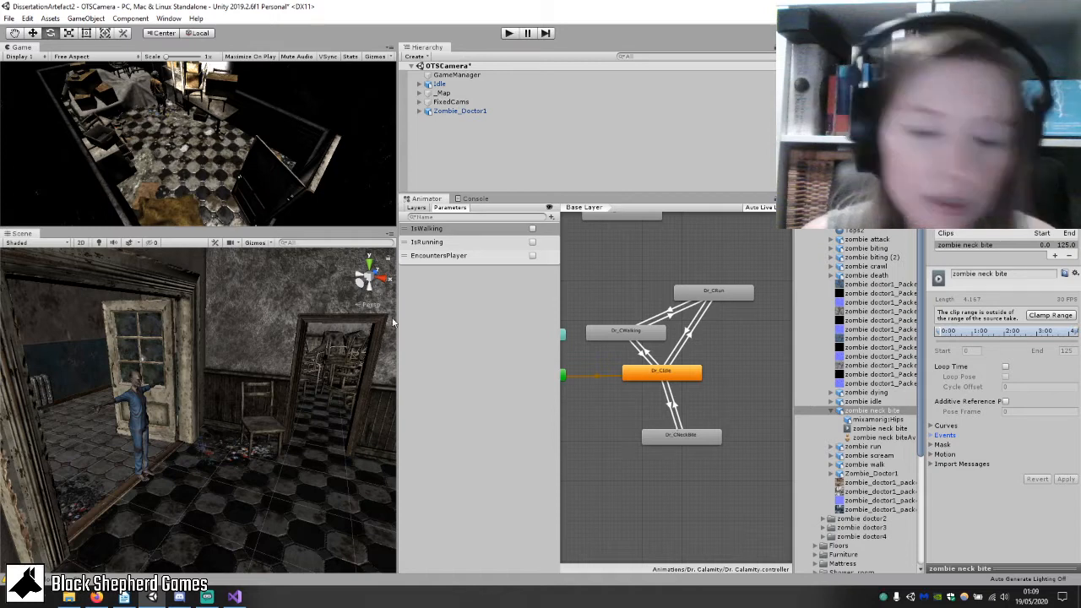
Delete both transitions between Dr_CIdle and Dr_CNeckBite, and move the Dr_CNeckBite state above Dr_CRun.
{"action": "left_click", "coordinate": [670, 417]}
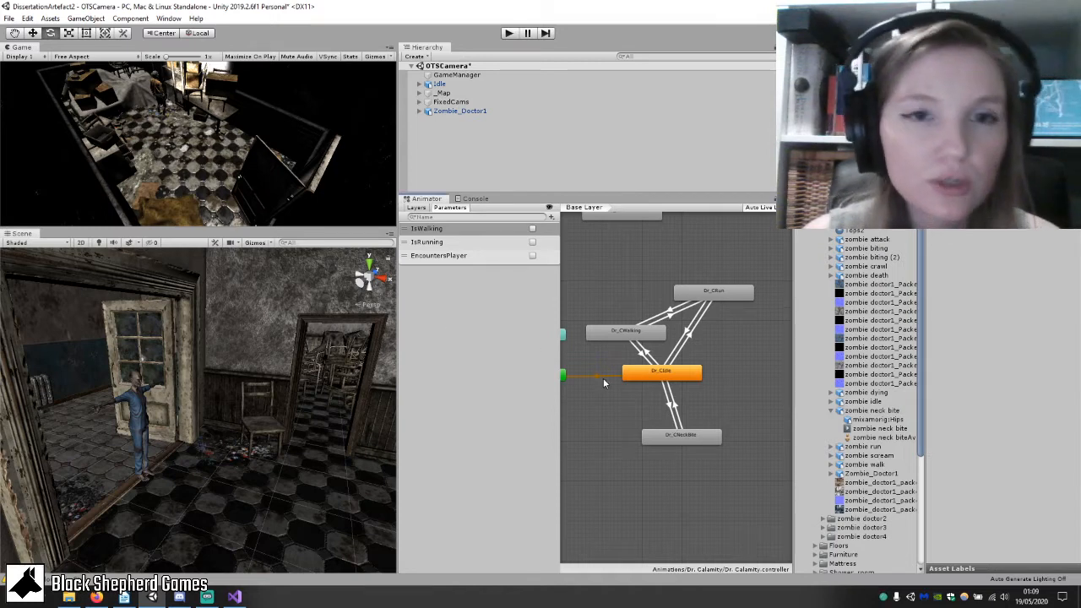
{"action": "left_click", "coordinate": [674, 404]}
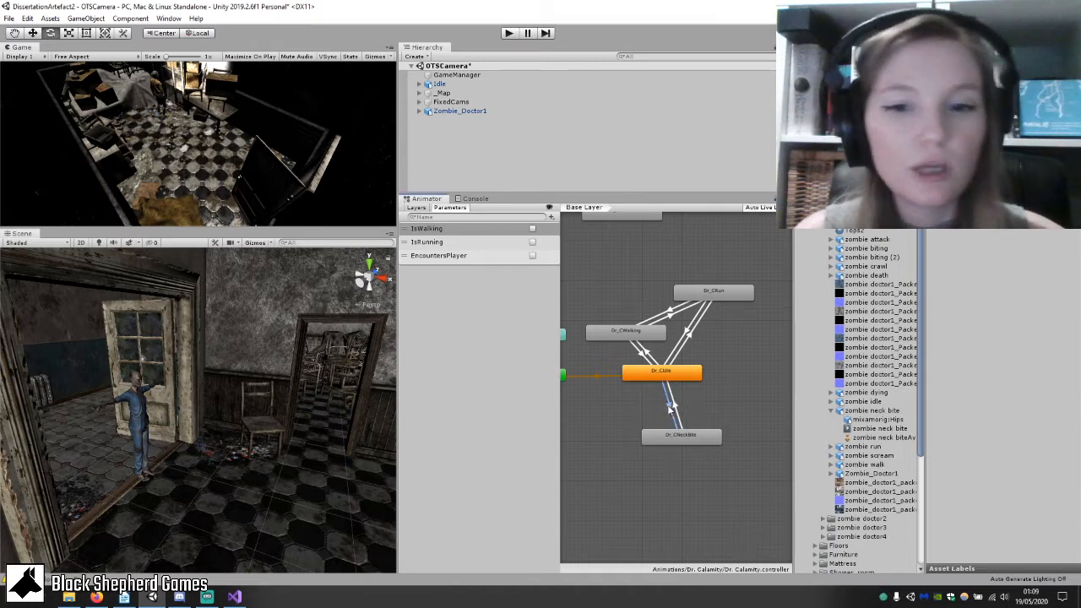
{"action": "key", "text": "Delete"}
{"action": "left_click_drag", "start_coordinate": [679, 436], "coordinate": [703, 228]}
{"action": "left_click", "coordinate": [658, 439]}
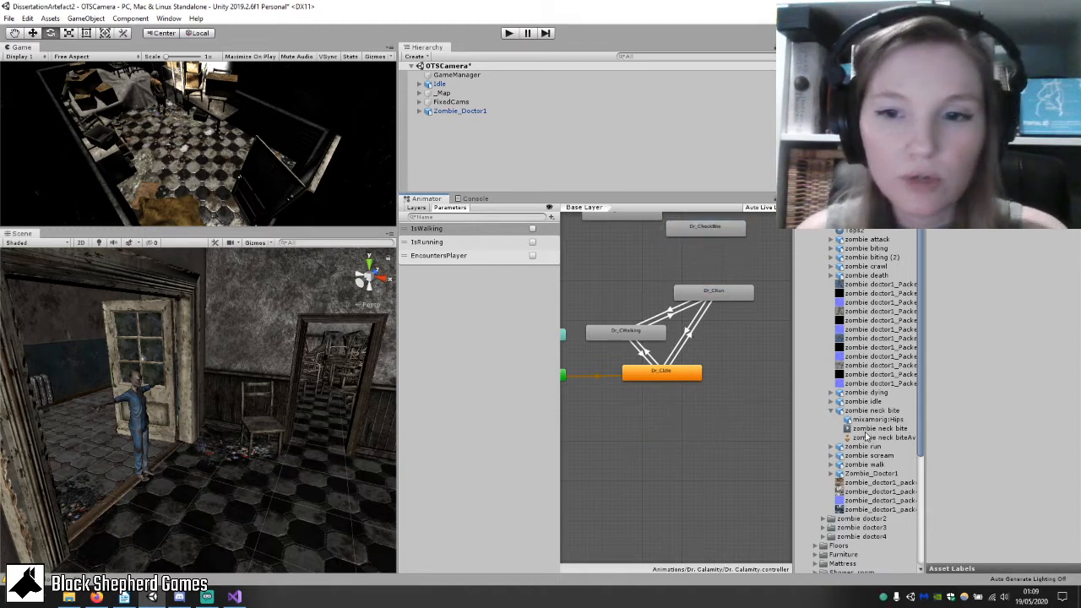
Look through the import settings of the zombie clips from zombie walk up to zombie dying.
{"action": "left_click", "coordinate": [830, 412]}
{"action": "left_click", "coordinate": [857, 436]}
{"action": "left_click", "coordinate": [857, 429]}
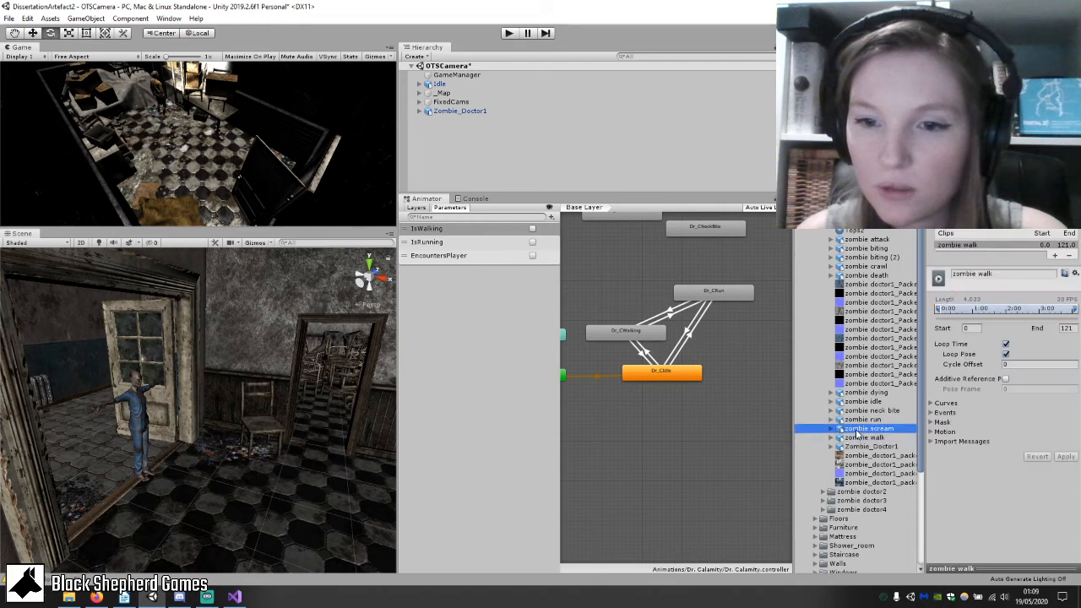
{"action": "left_click", "coordinate": [855, 422]}
{"action": "left_click", "coordinate": [857, 410]}
{"action": "left_click", "coordinate": [856, 401]}
{"action": "left_click", "coordinate": [857, 393]}
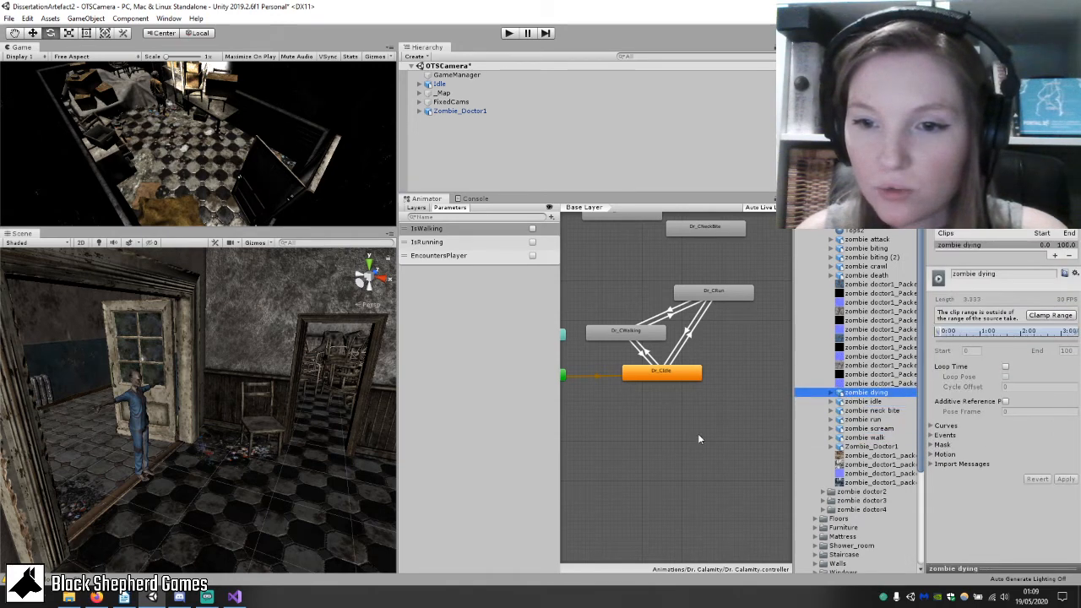
Create an empty state below Dr_CIdle in the animator graph and name it Dr_CDying.
{"action": "left_click", "coordinate": [646, 448]}
{"action": "right_click", "coordinate": [645, 442]}
{"action": "mouse_move", "coordinate": [676, 448]}
{"action": "left_click", "coordinate": [796, 448]}
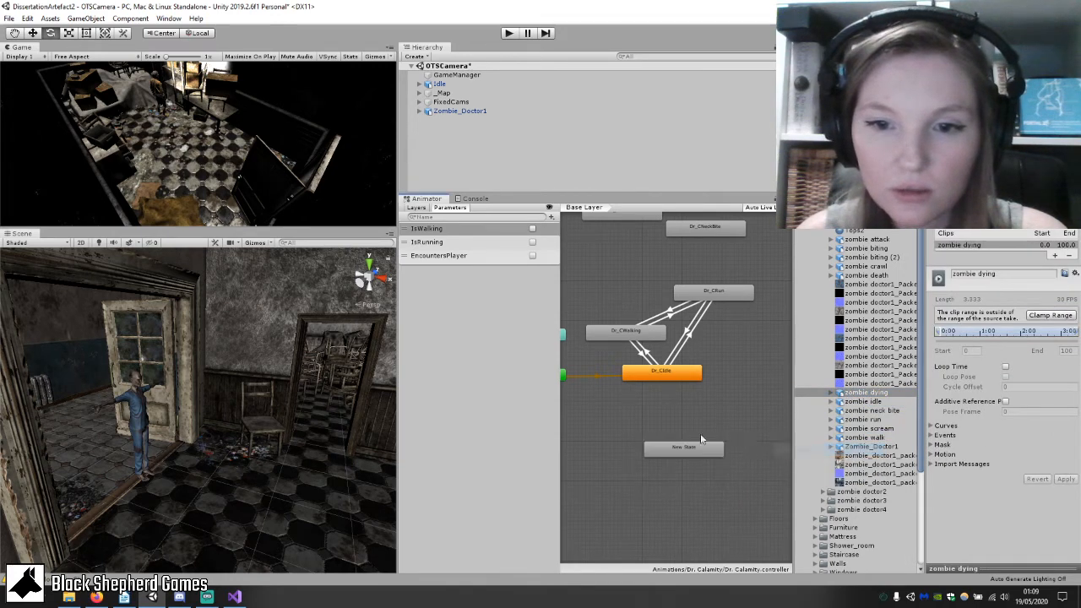
{"action": "left_click_drag", "start_coordinate": [689, 447], "coordinate": [684, 429]}
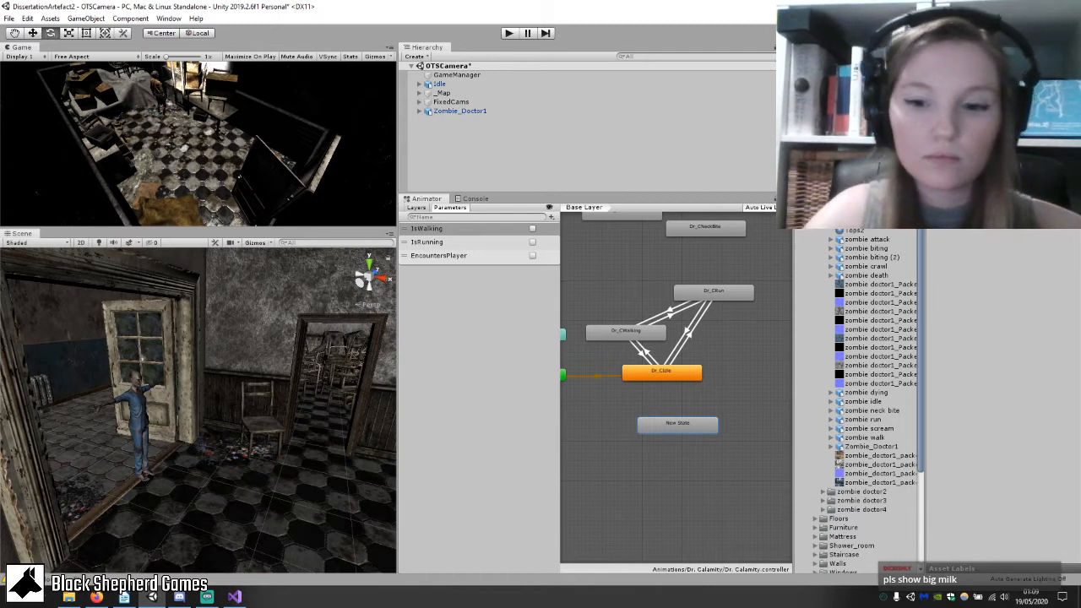
{"action": "key", "text": "Return"}
Add an Int parameter named ZombieHealth to the animator controller.
{"action": "left_click", "coordinate": [551, 218]}
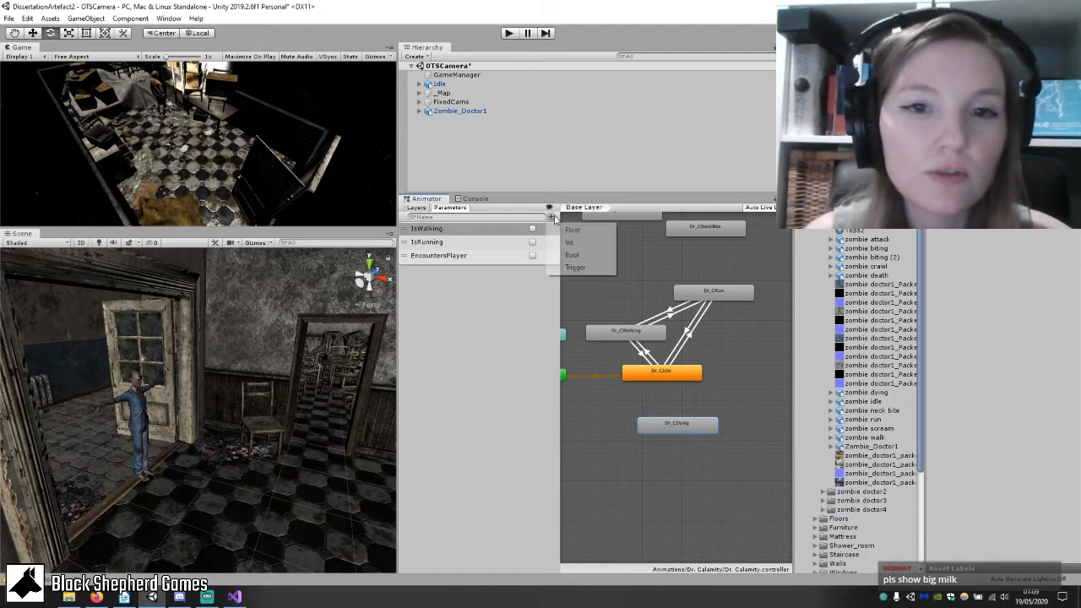
{"action": "left_click", "coordinate": [565, 240]}
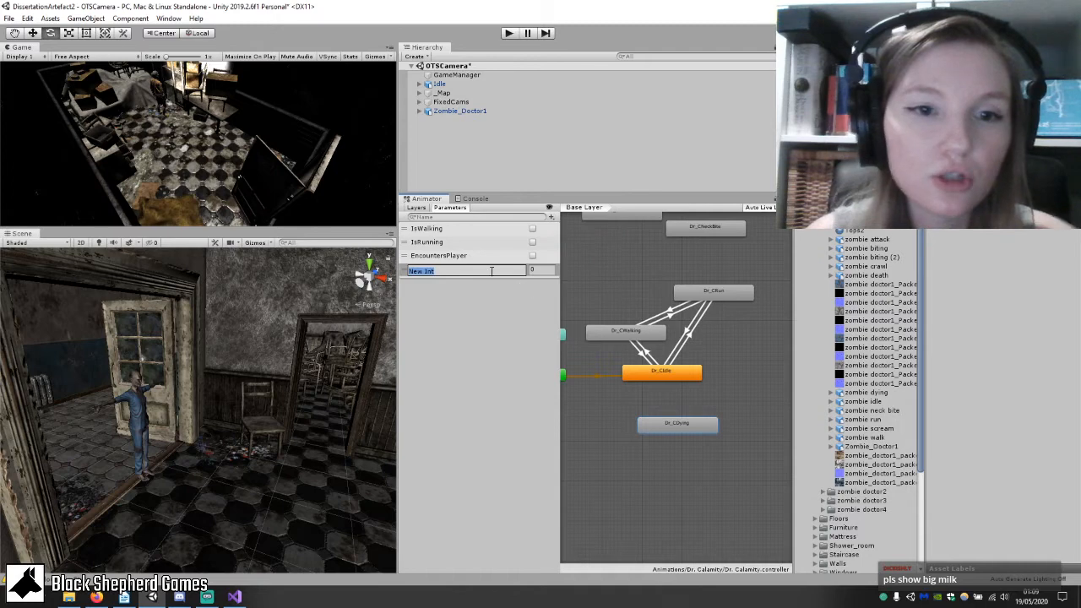
{"action": "type", "text": "Zombiee"}
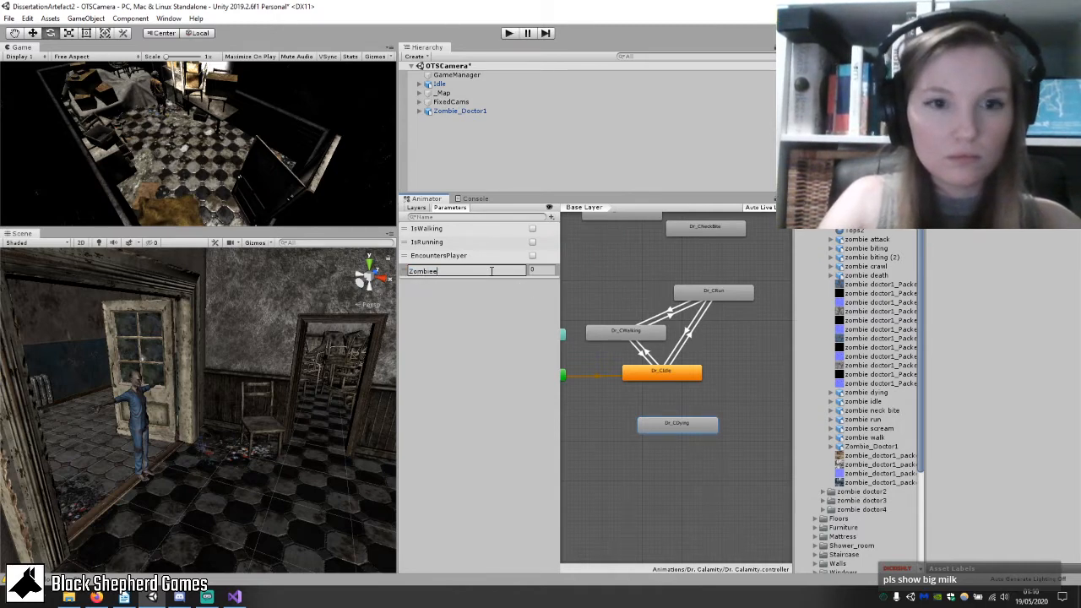
{"action": "key", "text": "BackSpace"}
{"action": "type", "text": "Hea"}
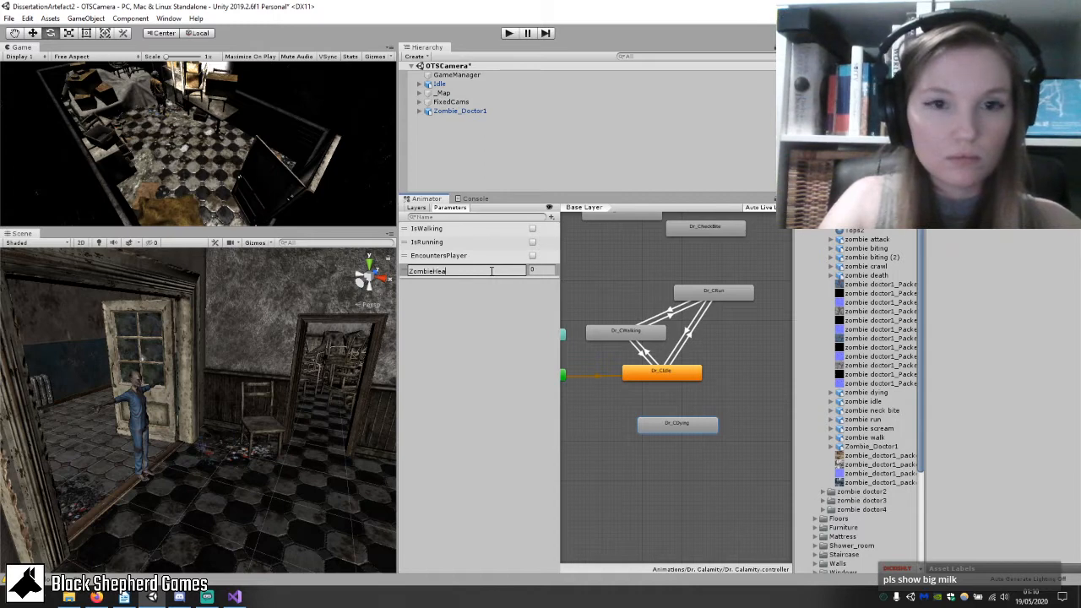
{"action": "type", "text": "lth"}
{"action": "key", "text": "Return"}
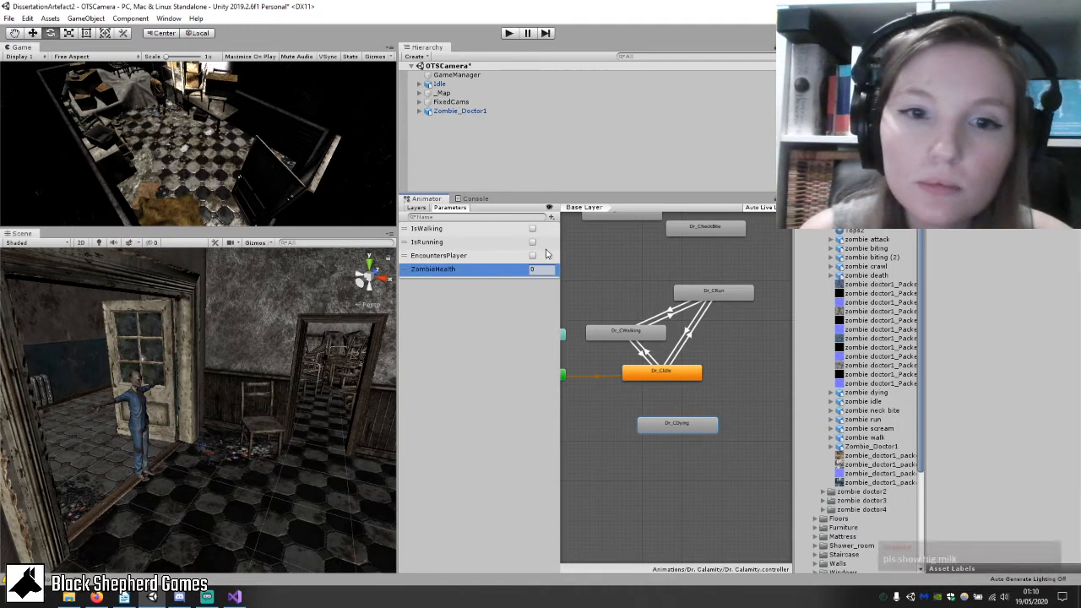
Create a transition from Dr_CIdle to Dr_CDying and select it.
{"action": "left_click", "coordinate": [677, 376]}
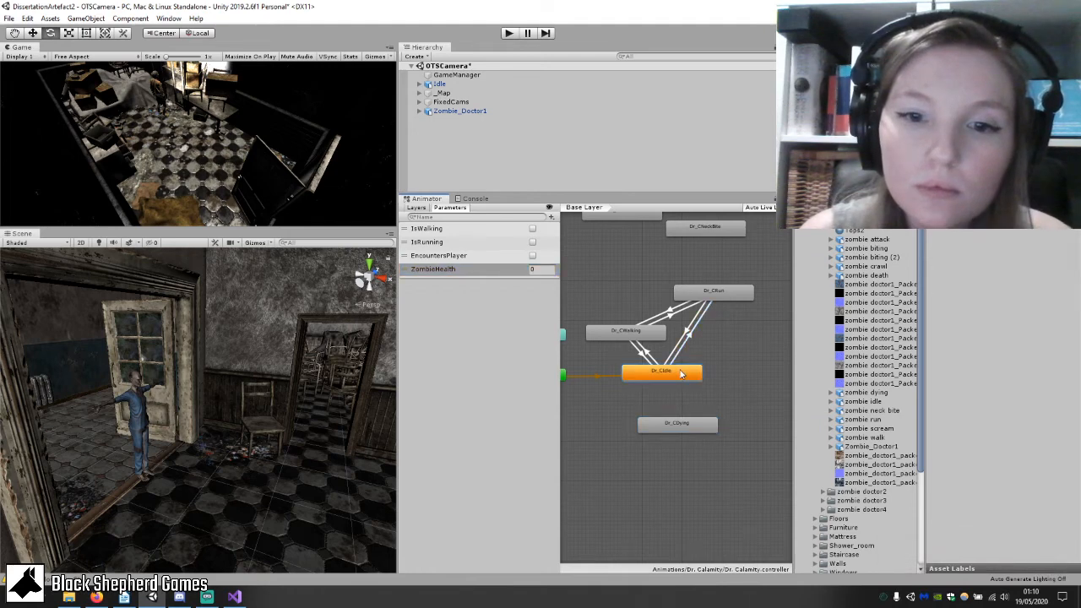
{"action": "right_click", "coordinate": [679, 371]}
{"action": "left_click", "coordinate": [705, 377]}
{"action": "left_click", "coordinate": [674, 427]}
{"action": "left_click", "coordinate": [666, 393]}
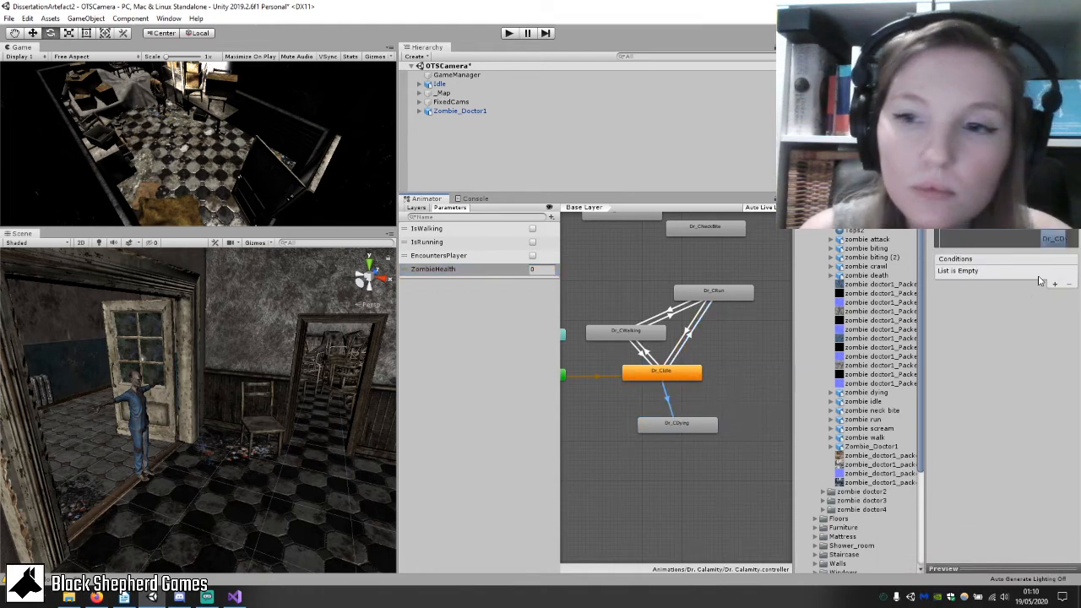
Add the condition ZombieHealth Less 1 to the Dr_CIdle to Dr_CDying transition and expand the transition's settings.
{"action": "left_click", "coordinate": [1054, 284]}
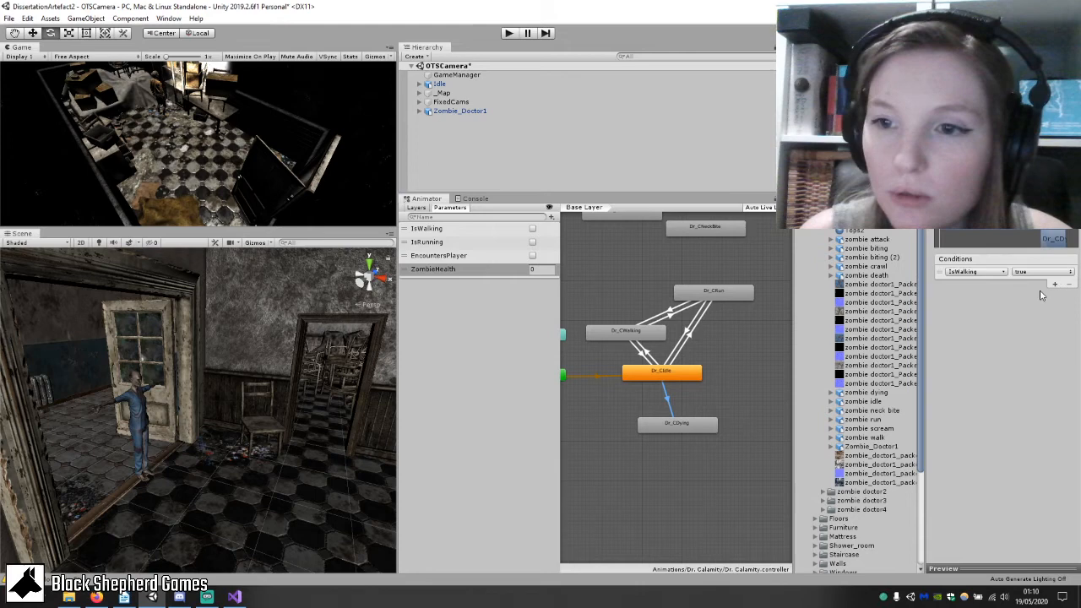
{"action": "left_click", "coordinate": [997, 273]}
{"action": "left_click", "coordinate": [980, 326]}
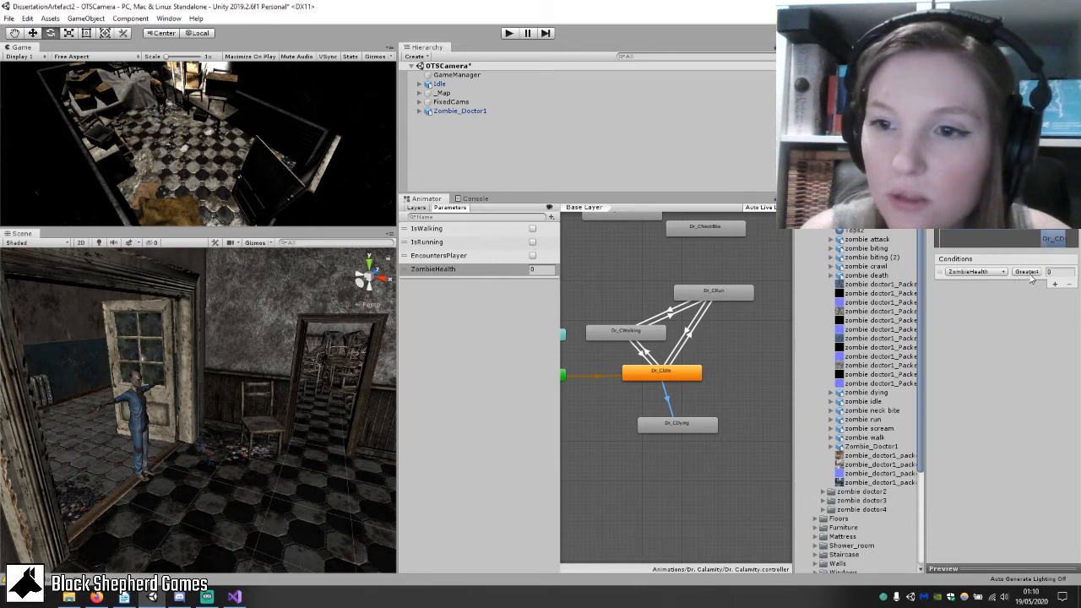
{"action": "left_click", "coordinate": [1029, 273]}
{"action": "left_click", "coordinate": [1030, 297]}
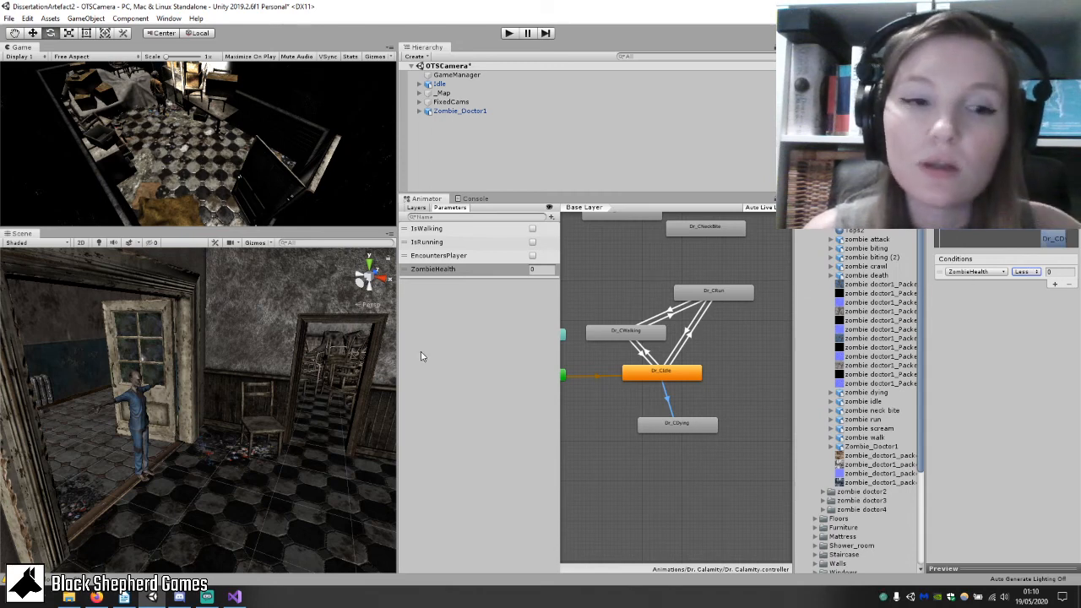
{"action": "left_click_drag", "start_coordinate": [1052, 274], "coordinate": [1002, 277]}
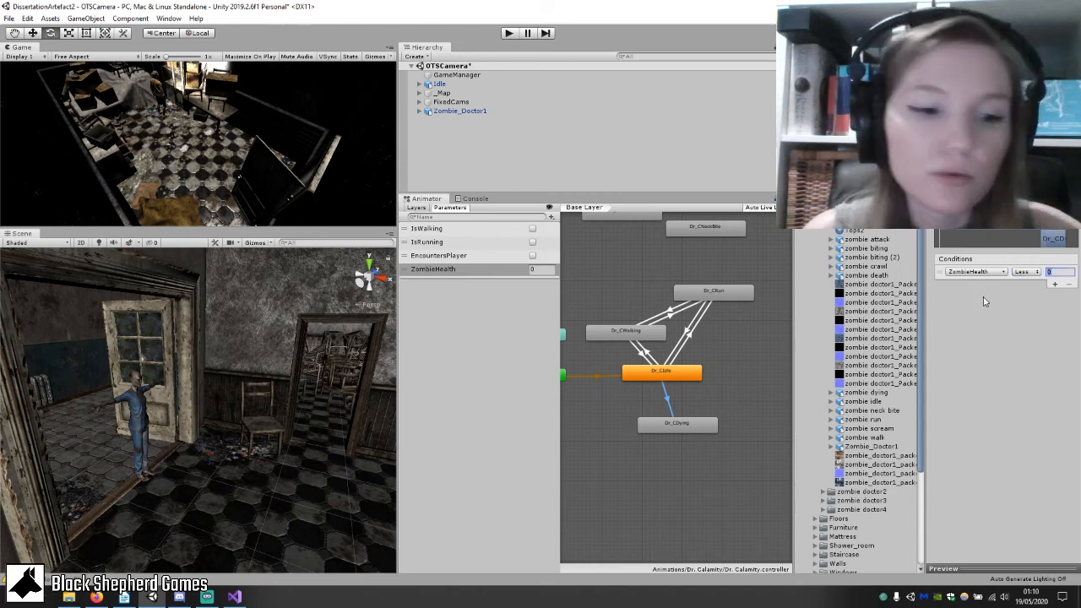
{"action": "type", "text": "1"}
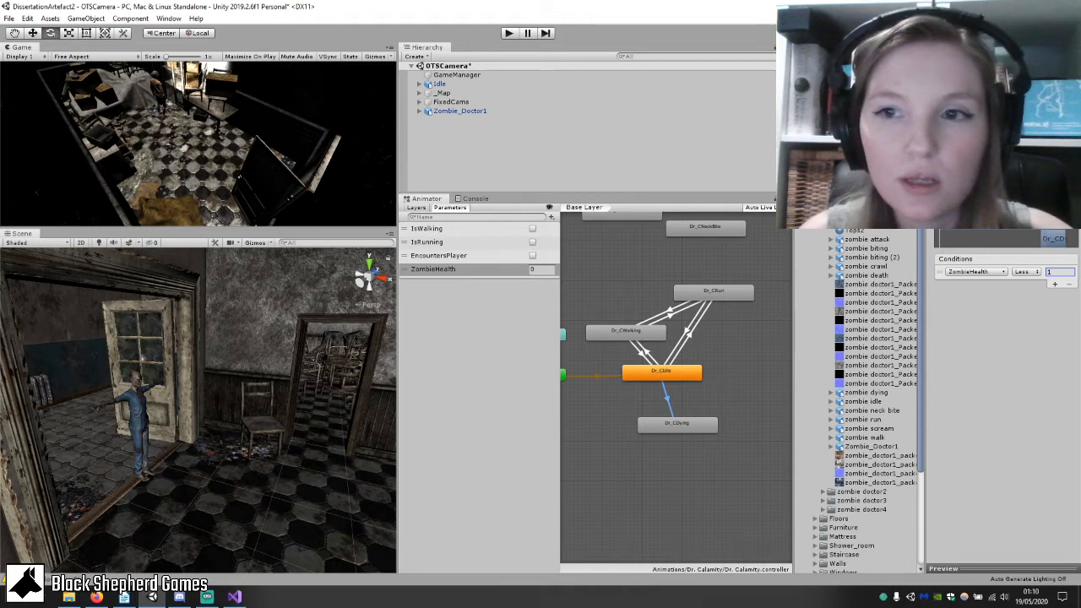
{"action": "left_click", "coordinate": [940, 150]}
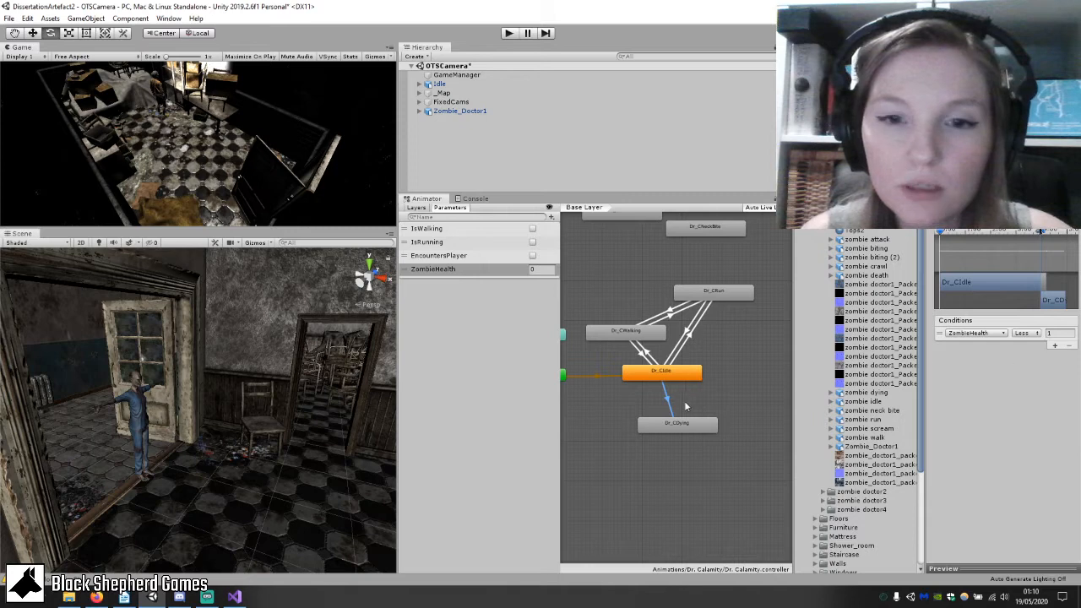
Set the default ZombieHealth to 3, then test the dying transition by running the scene and changing ZombieHealth to -3.
{"action": "left_click", "coordinate": [677, 446]}
{"action": "left_click", "coordinate": [703, 426]}
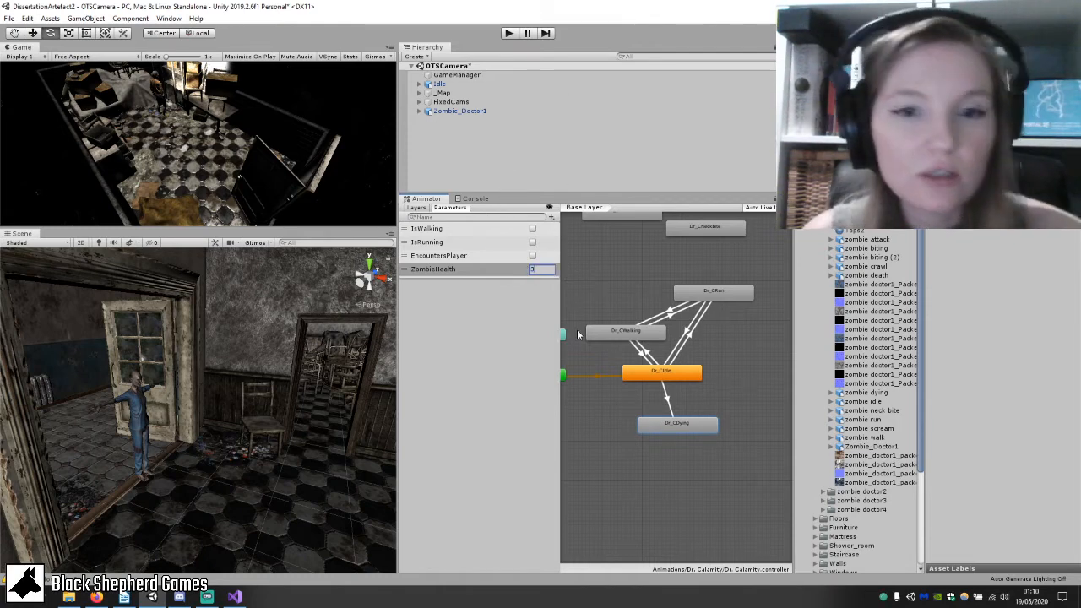
{"action": "left_click", "coordinate": [509, 34]}
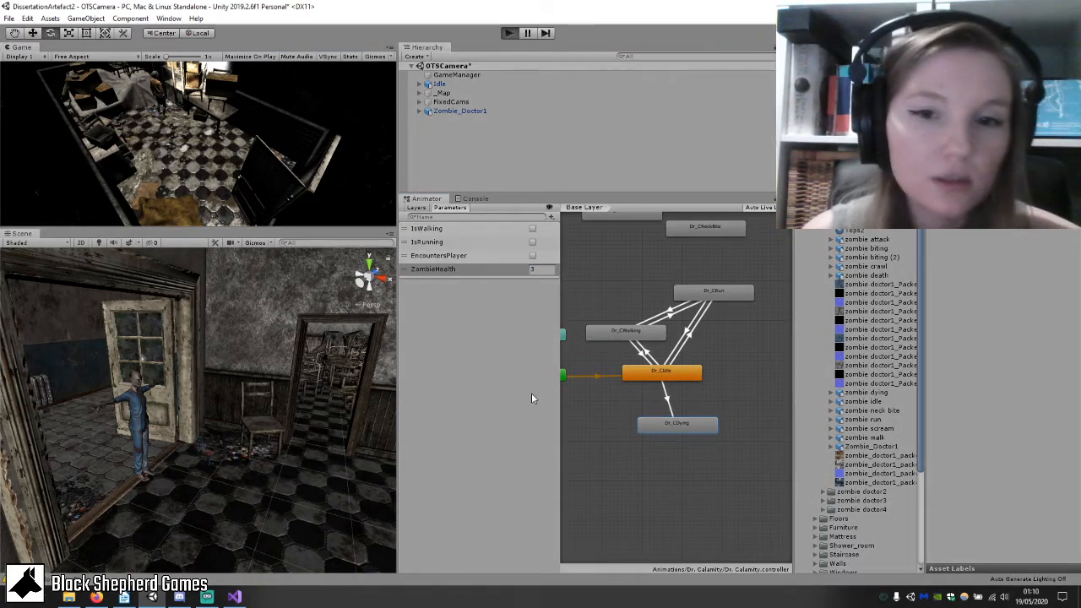
{"action": "left_click", "coordinate": [533, 270]}
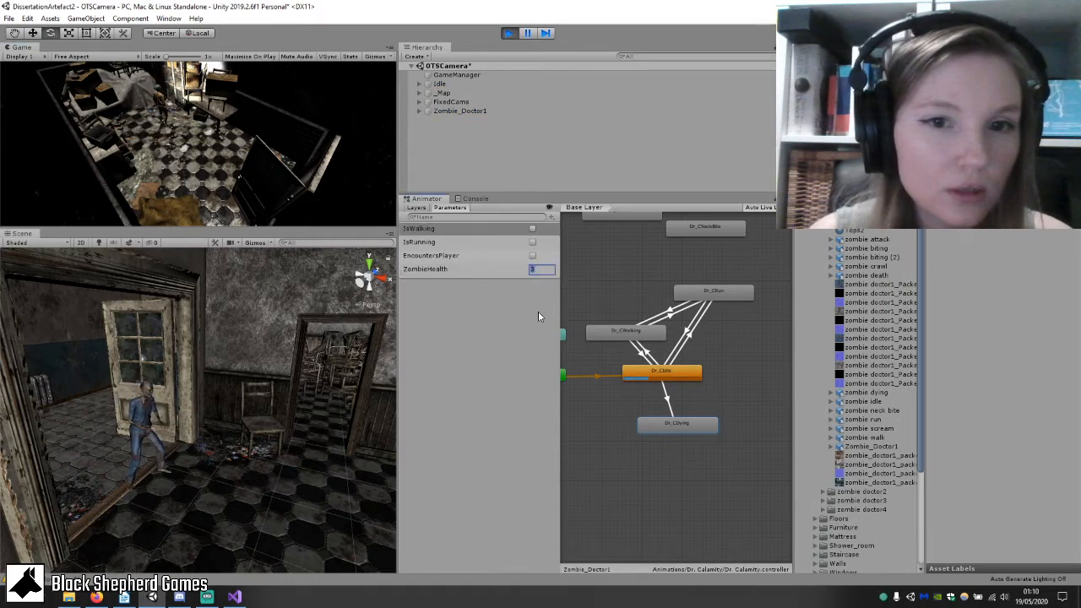
{"action": "key", "text": "Left"}
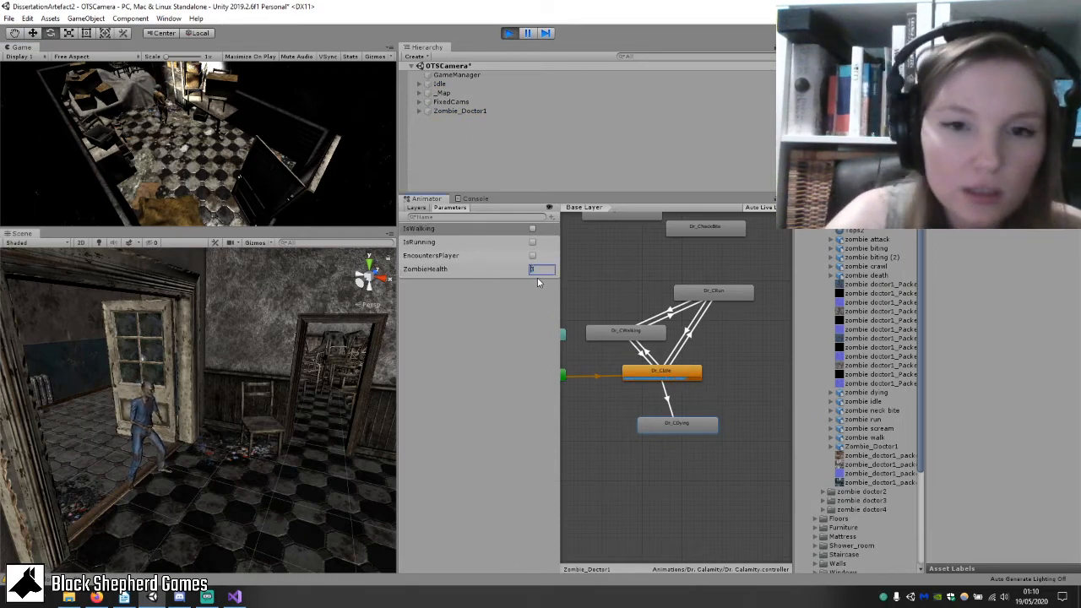
{"action": "type", "text": "-"}
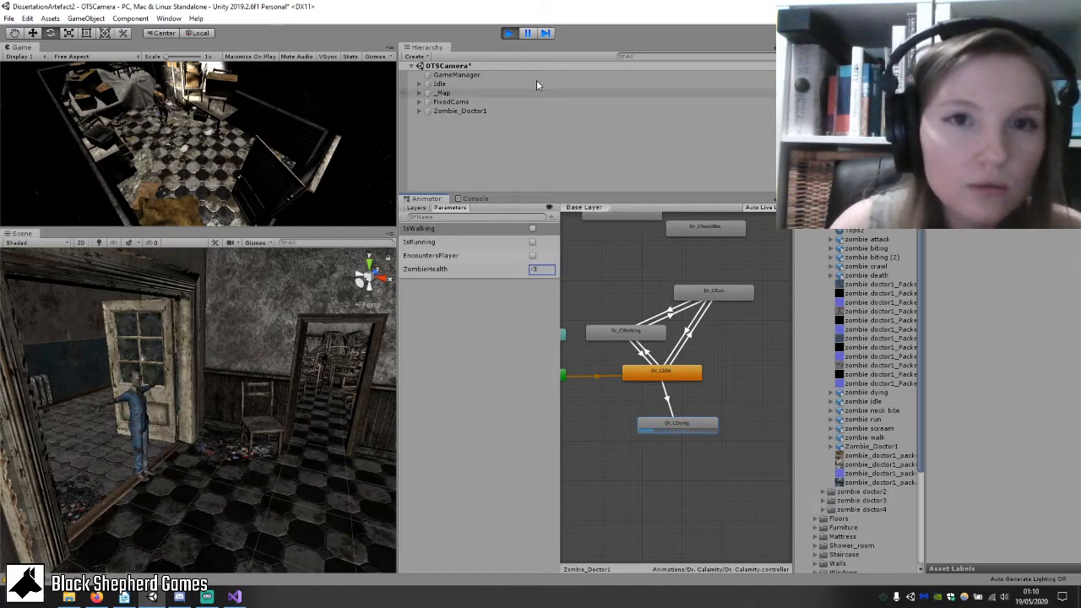
{"action": "left_click", "coordinate": [510, 34]}
Switch to Streamlabs OBS to check the stream and its chat, then return to Unity.
{"action": "left_click", "coordinate": [207, 597]}
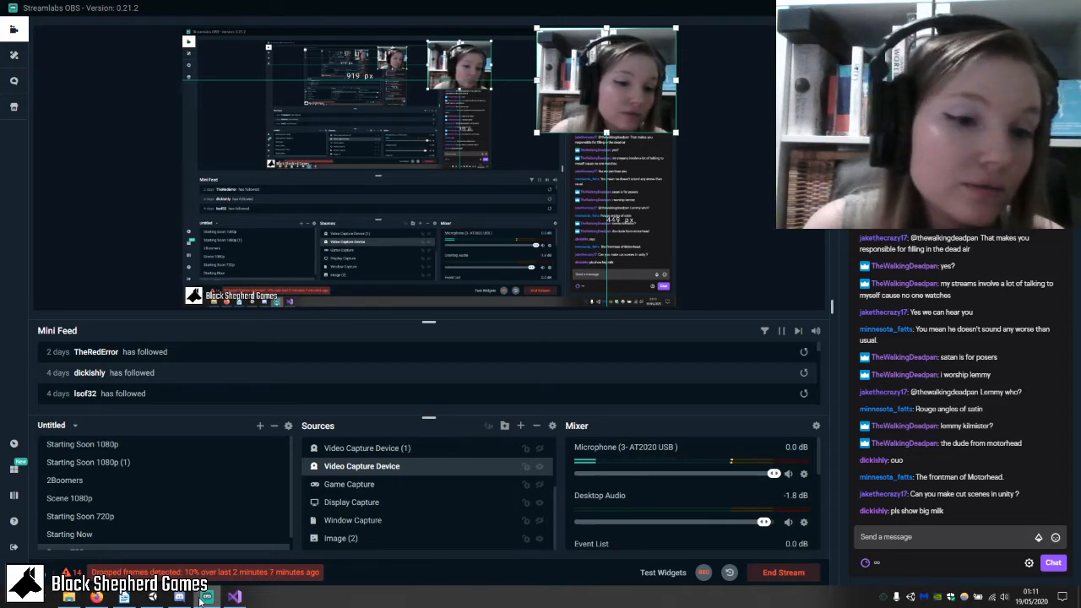
{"action": "left_click", "coordinate": [152, 597]}
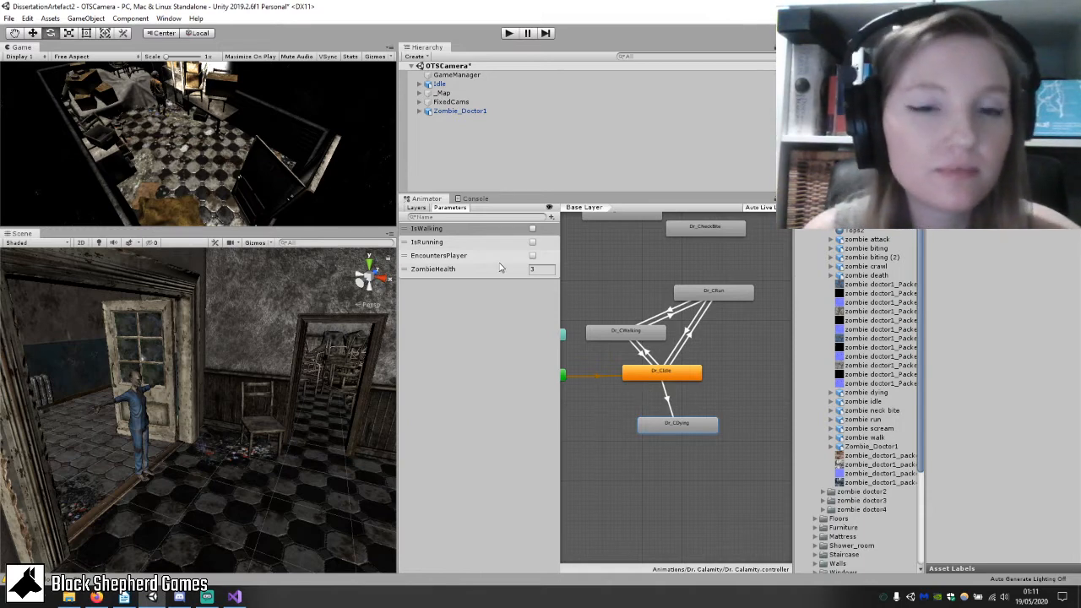
Run the scene again and make the ZombieHealth value negative to retest the transition to Dr_CDying.
{"action": "left_click", "coordinate": [510, 34]}
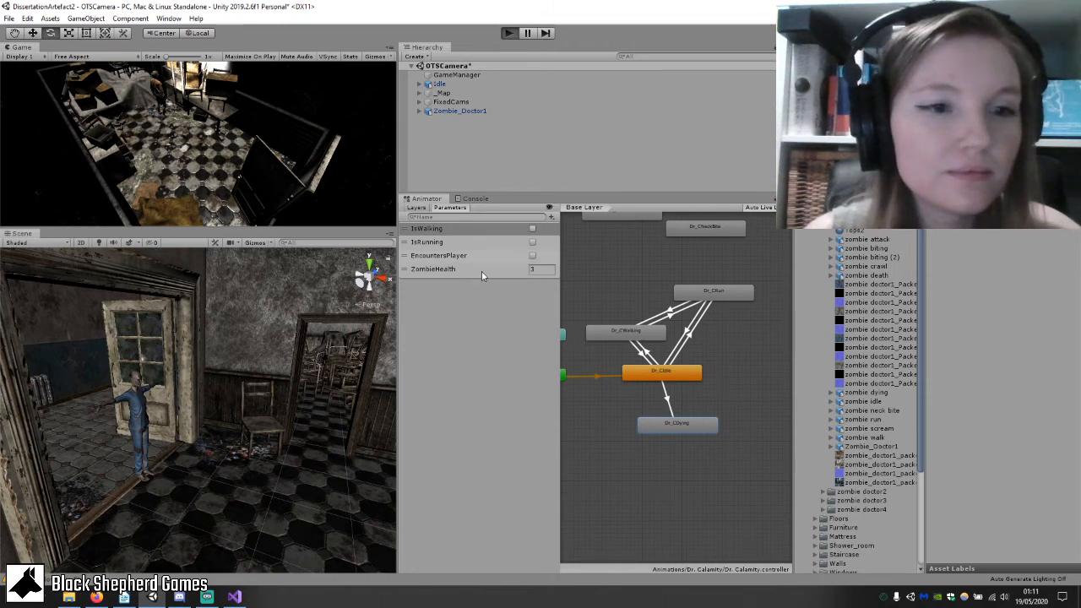
{"action": "left_click", "coordinate": [535, 270]}
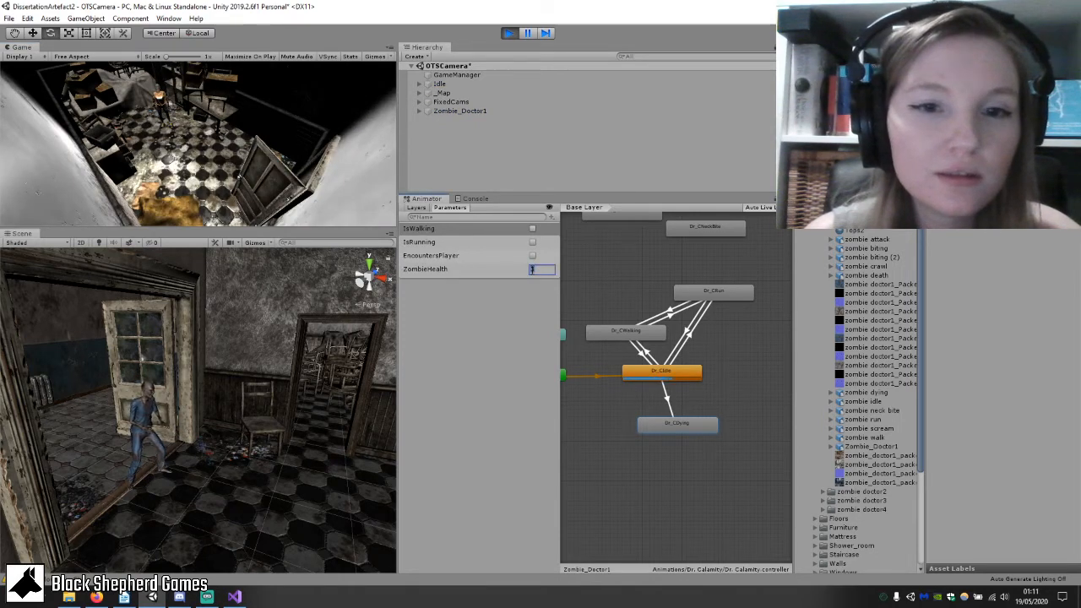
{"action": "type", "text": "-"}
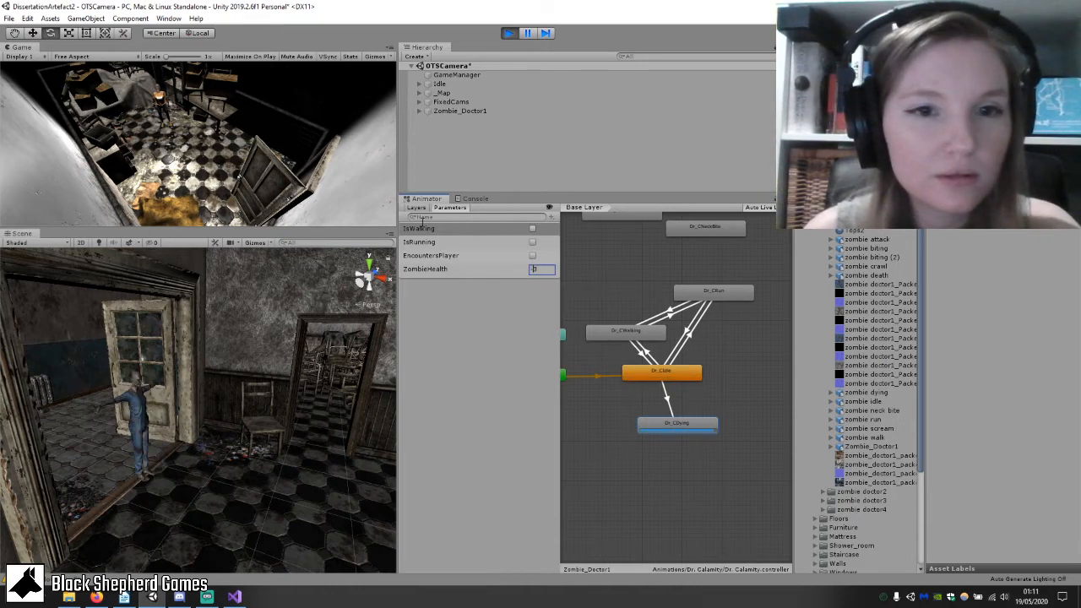
Stop the test, assign the zombie dying clip to the Dr_CDying state, and align that state directly below Dr_CIdle.
{"action": "left_click", "coordinate": [509, 33]}
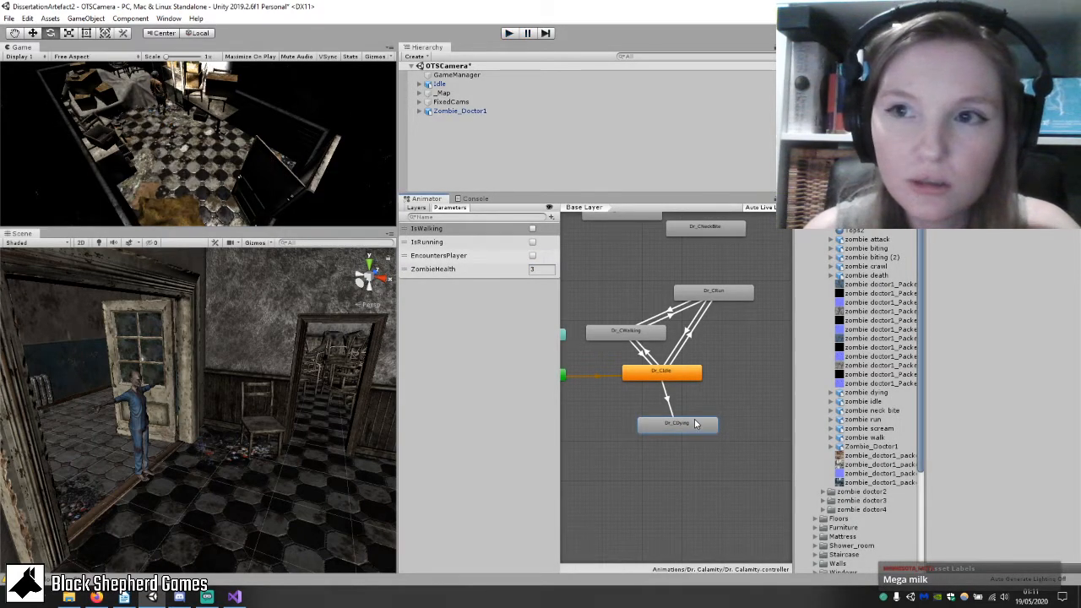
{"action": "left_click", "coordinate": [833, 394]}
{"action": "left_click_drag", "start_coordinate": [864, 412], "coordinate": [1006, 101]}
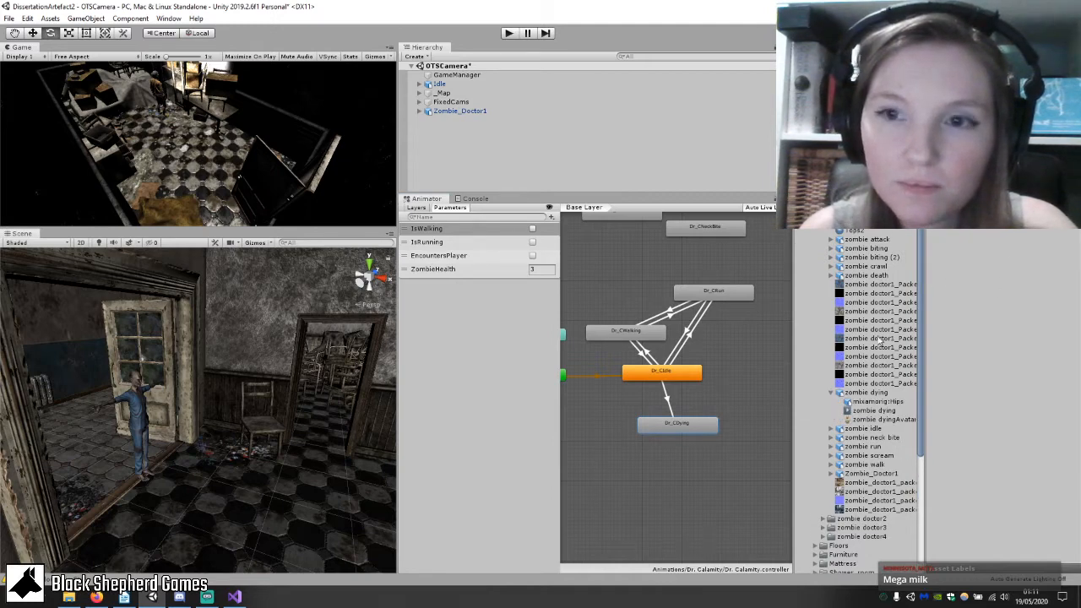
{"action": "left_click", "coordinate": [832, 393]}
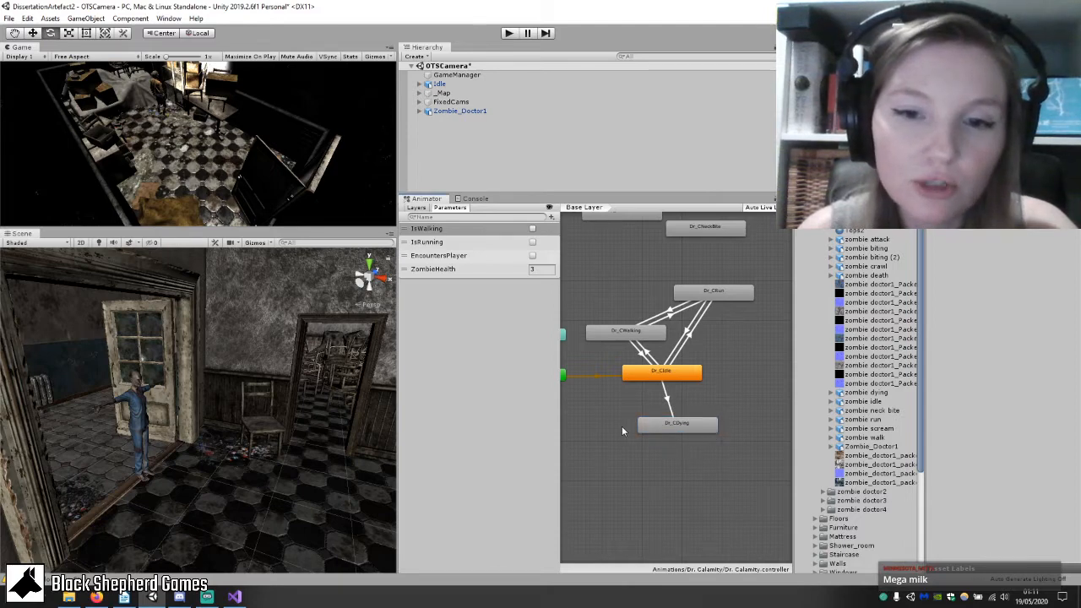
{"action": "left_click", "coordinate": [671, 425]}
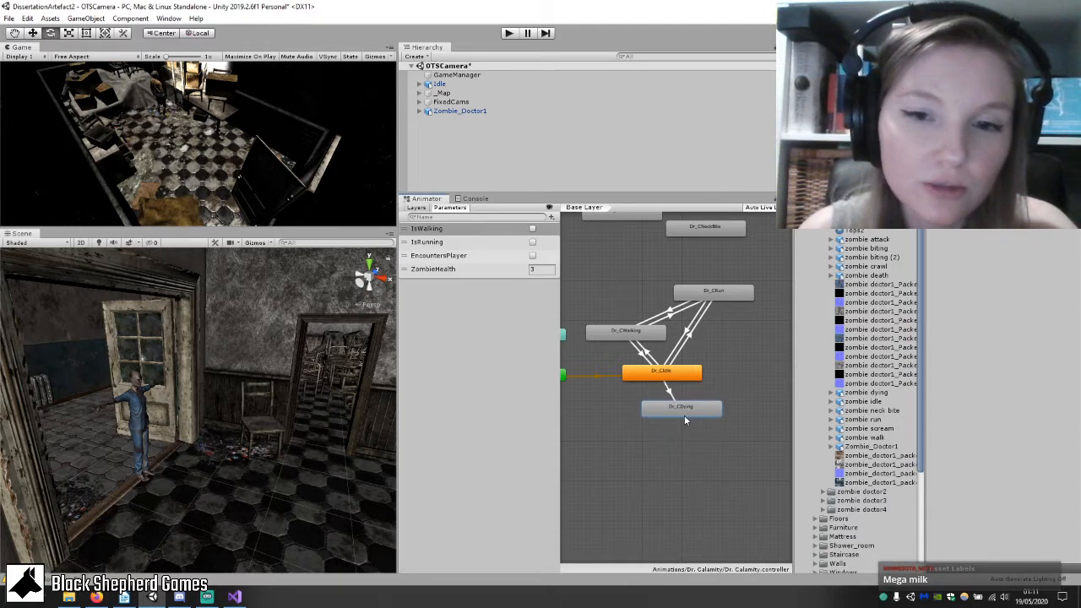
{"action": "left_click_drag", "start_coordinate": [677, 421], "coordinate": [668, 427]}
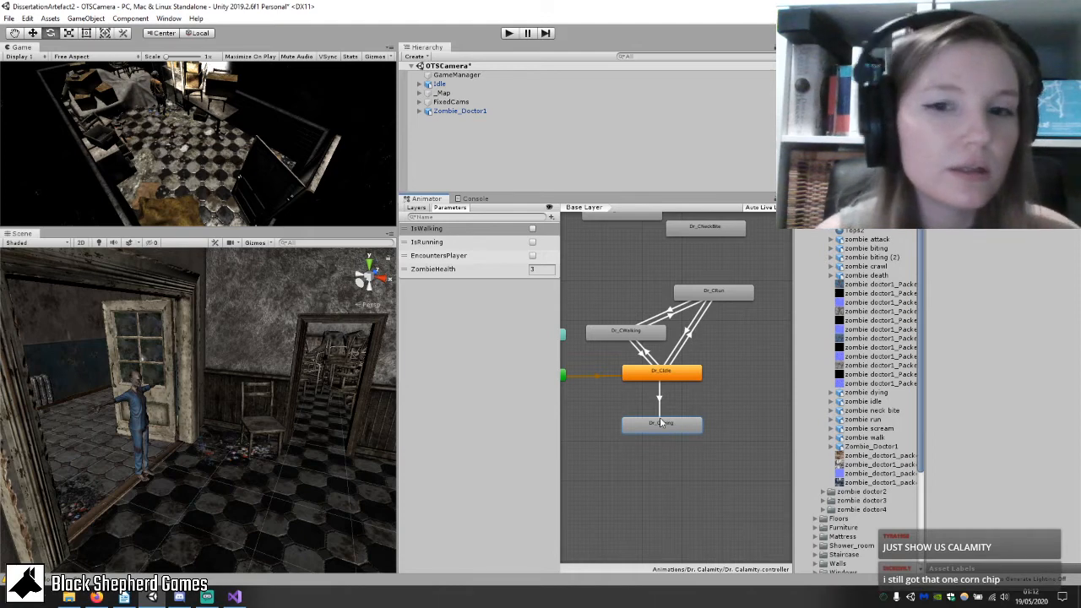
Run the scene with ZombieHealth changed to -3 to check the dying animation, and stop it again.
{"action": "key", "text": "ctrl+p"}
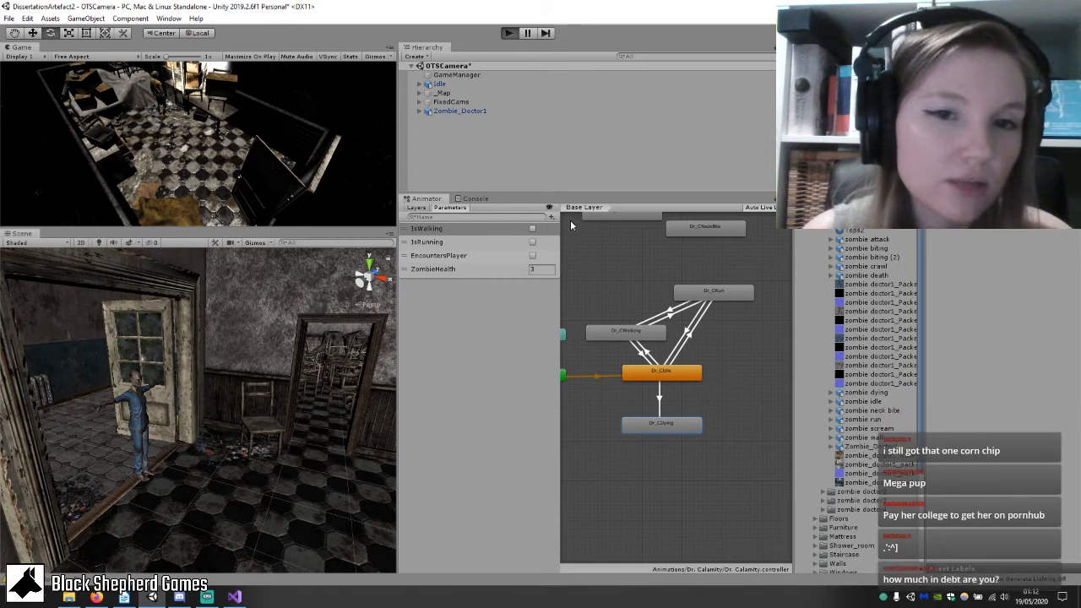
{"action": "key", "text": "ctrl+p"}
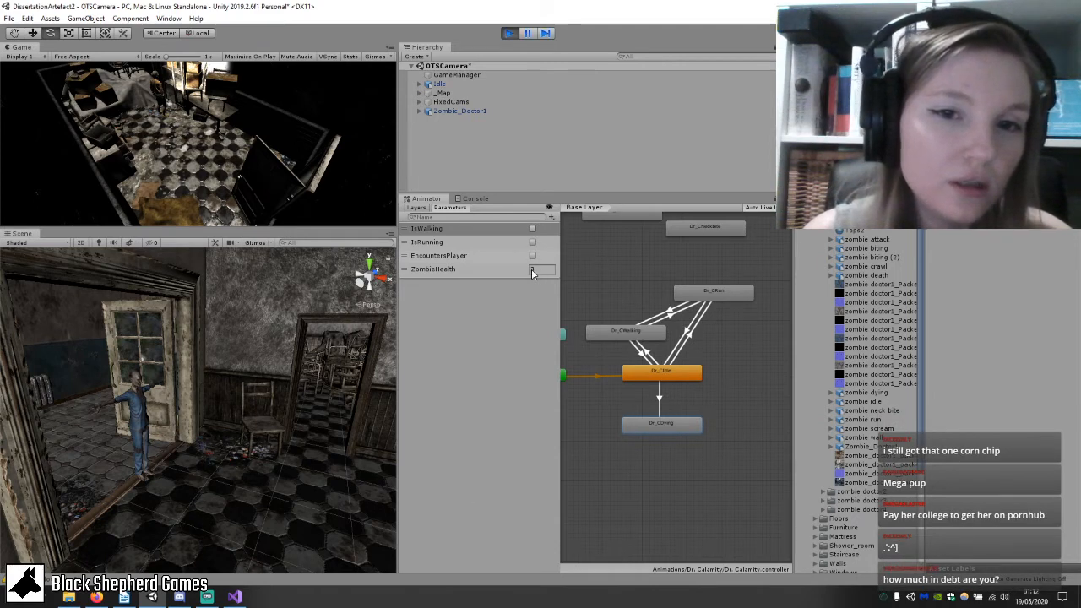
{"action": "left_click", "coordinate": [532, 270]}
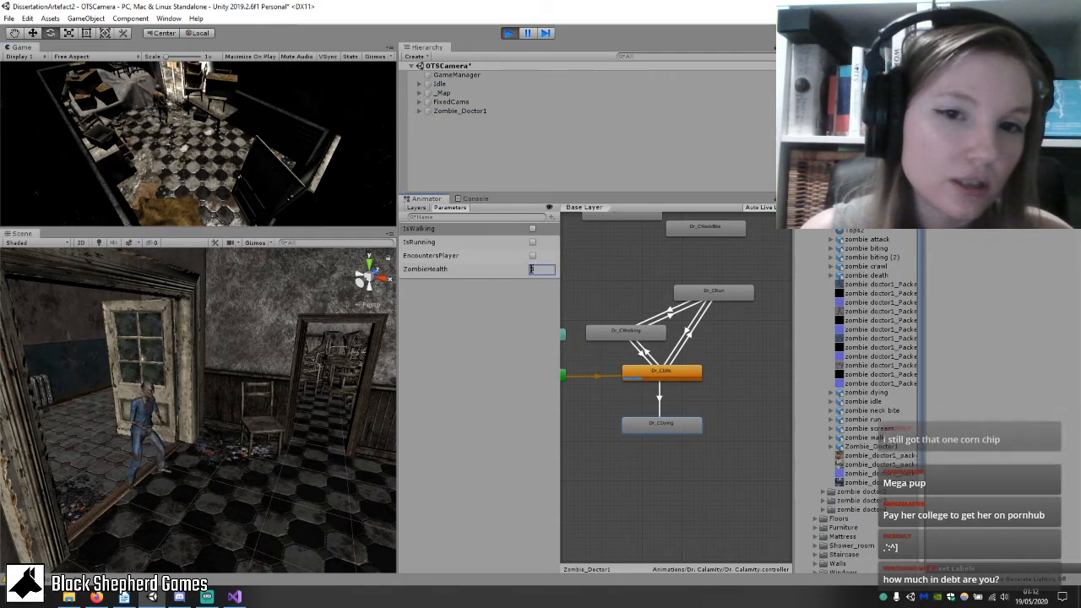
{"action": "type", "text": "-3"}
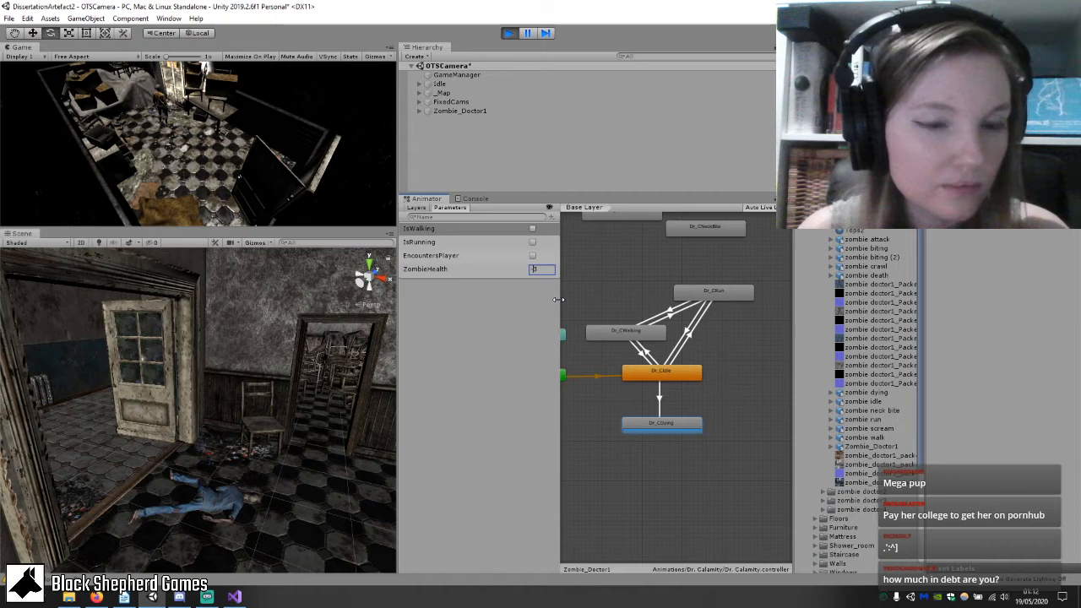
{"action": "left_click", "coordinate": [510, 33]}
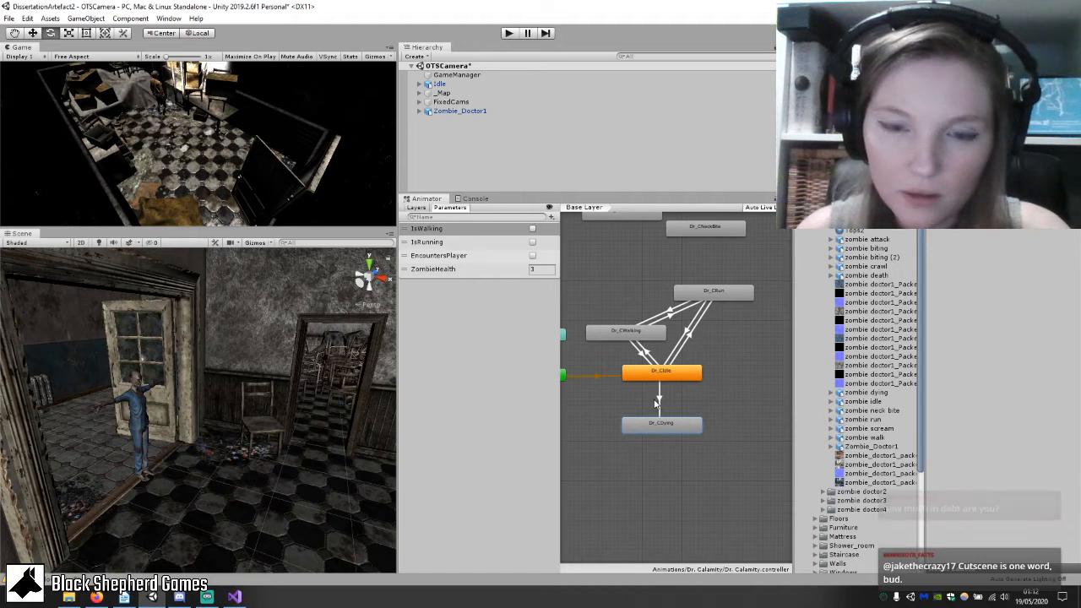
Create an empty state below Dr_CDying and name it Dr_CDead.
{"action": "middle_click_drag", "start_coordinate": [681, 498], "coordinate": [670, 389]}
{"action": "scroll", "coordinate": [623, 356], "scroll_direction": "up", "scroll_amount": 1}
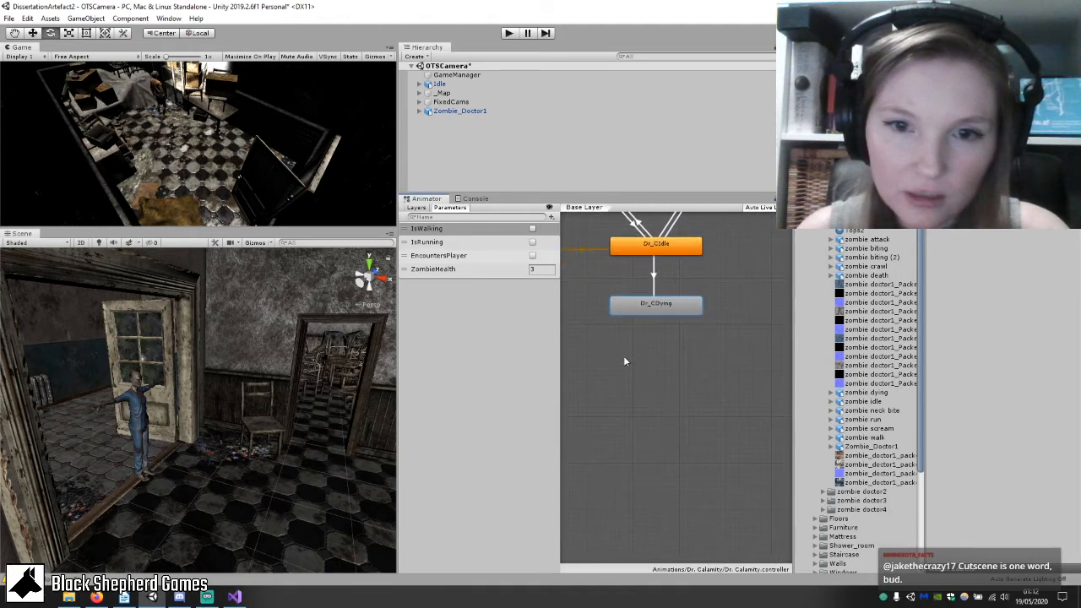
{"action": "right_click", "coordinate": [625, 356]}
{"action": "mouse_move", "coordinate": [709, 367]}
{"action": "left_click", "coordinate": [772, 365]}
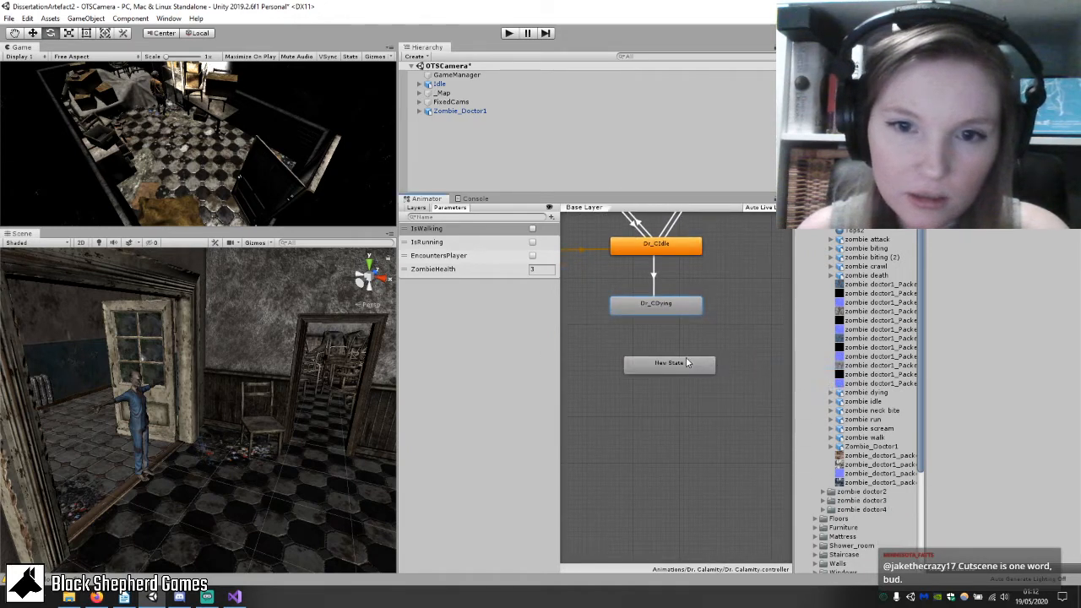
{"action": "mouse_move", "coordinate": [684, 370]}
{"action": "left_mouse_down"}
{"action": "mouse_move", "coordinate": [667, 343]}
{"action": "mouse_move", "coordinate": [676, 365]}
{"action": "left_mouse_up"}
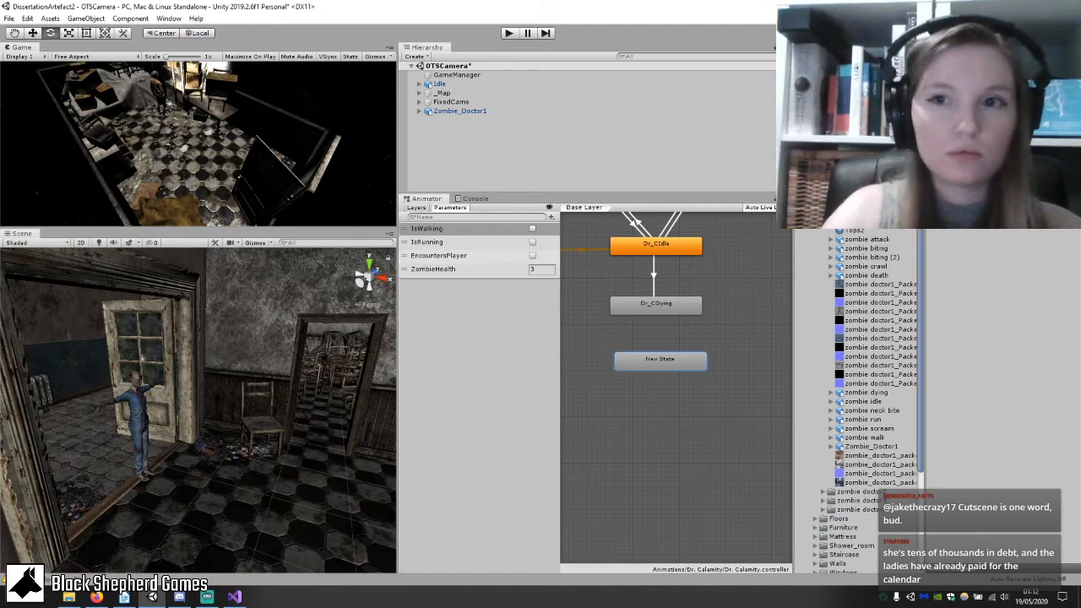
{"action": "type", "text": "Dr_CDead"}
{"action": "key", "text": "Return"}
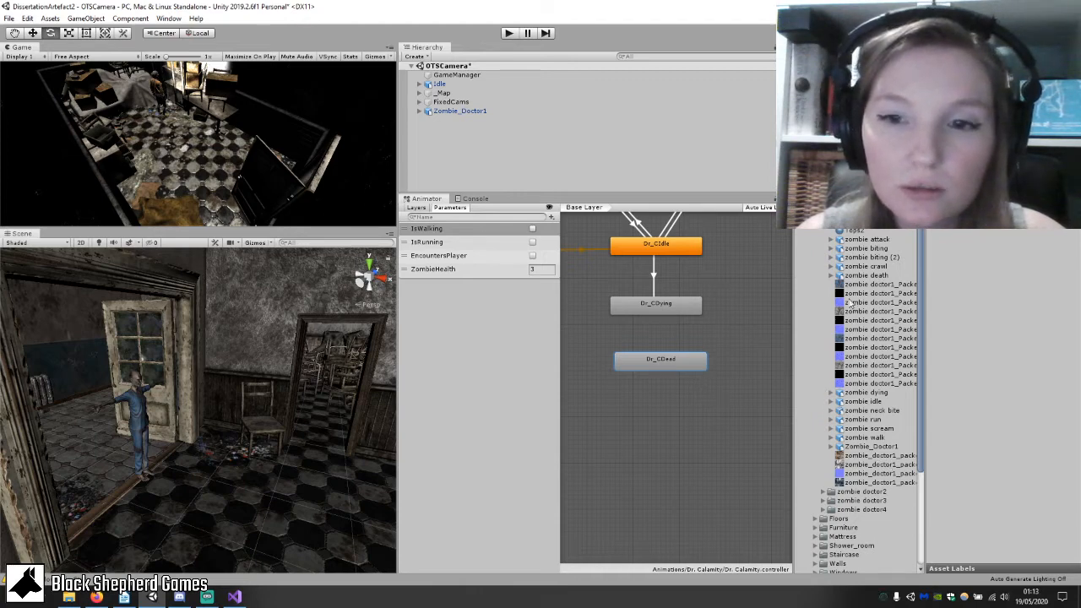
Use the zombie death clip for Dr_CDead, and add a transition to it from Dr_CDying with the two states placed close together.
{"action": "left_click", "coordinate": [839, 275]}
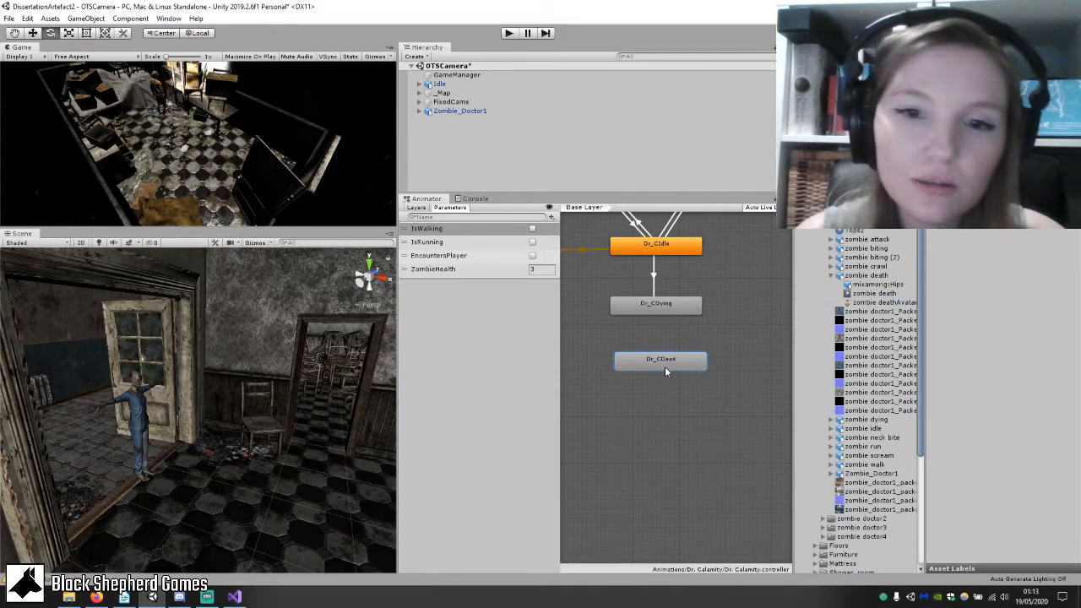
{"action": "right_click", "coordinate": [665, 310]}
{"action": "left_click", "coordinate": [700, 311]}
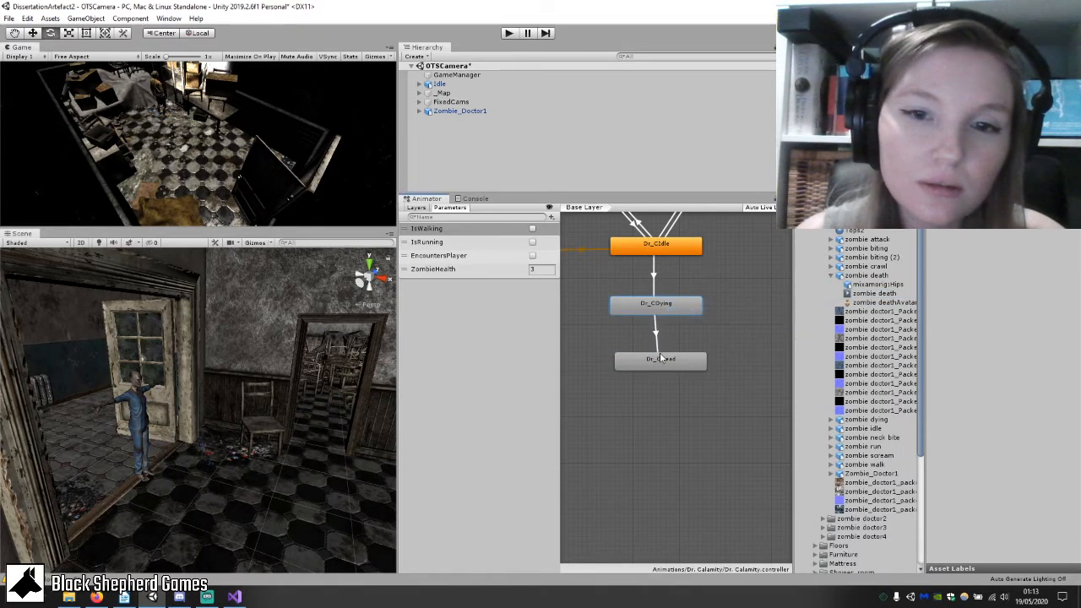
{"action": "left_click", "coordinate": [663, 365]}
{"action": "mouse_move", "coordinate": [663, 365]}
{"action": "left_mouse_down"}
{"action": "mouse_move", "coordinate": [636, 363]}
{"action": "mouse_move", "coordinate": [682, 360]}
{"action": "left_mouse_up"}
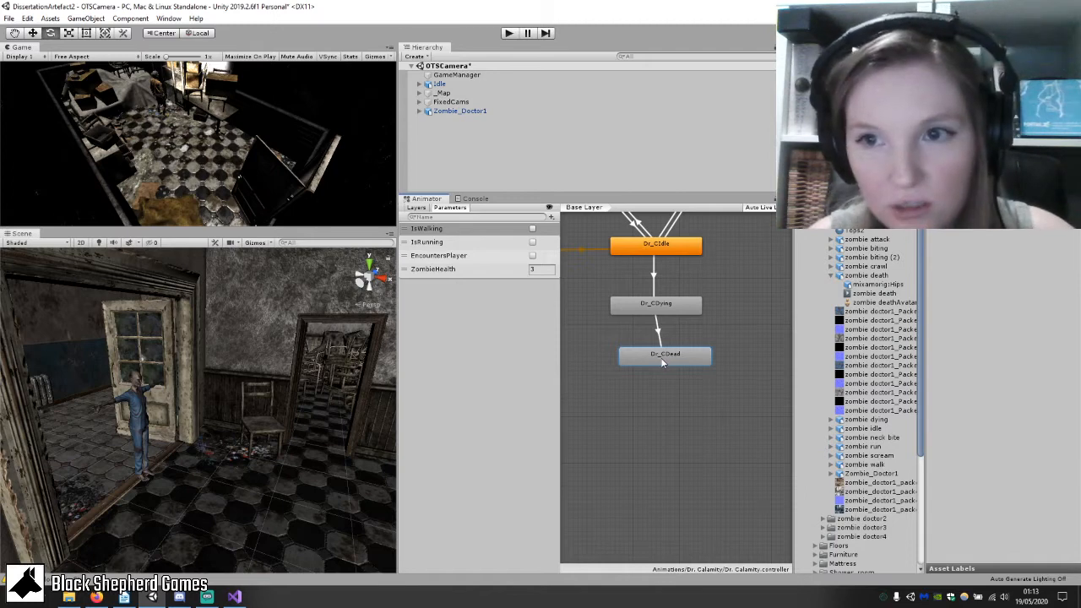
{"action": "left_click_drag", "start_coordinate": [663, 363], "coordinate": [667, 362]}
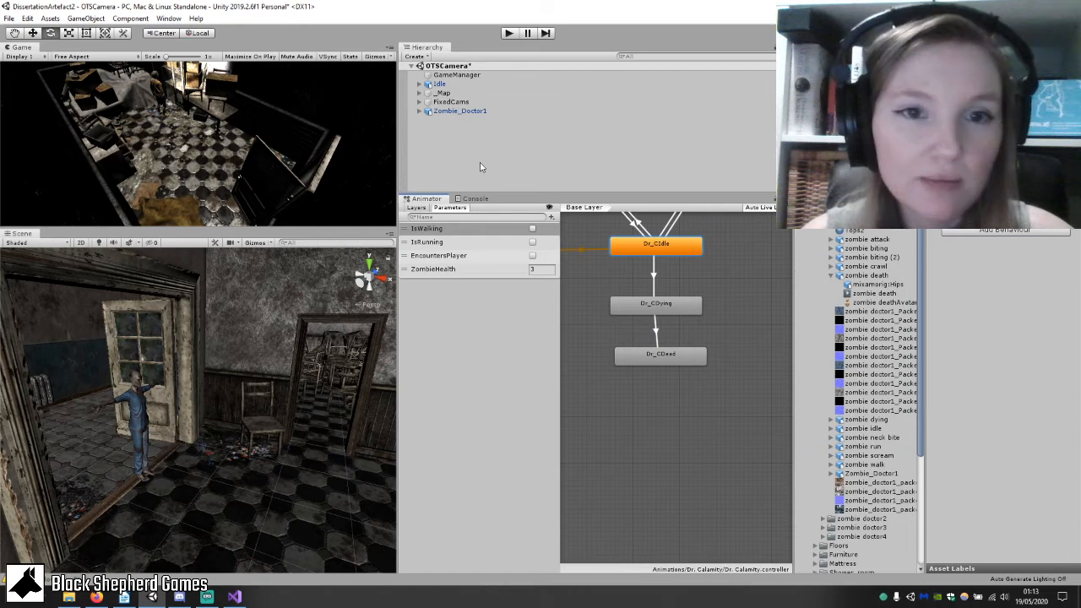
Play the scene with ZombieHealth at -3 to test the sequence from Dr_CDying to Dr_CDead, and end the test.
{"action": "left_click", "coordinate": [509, 32]}
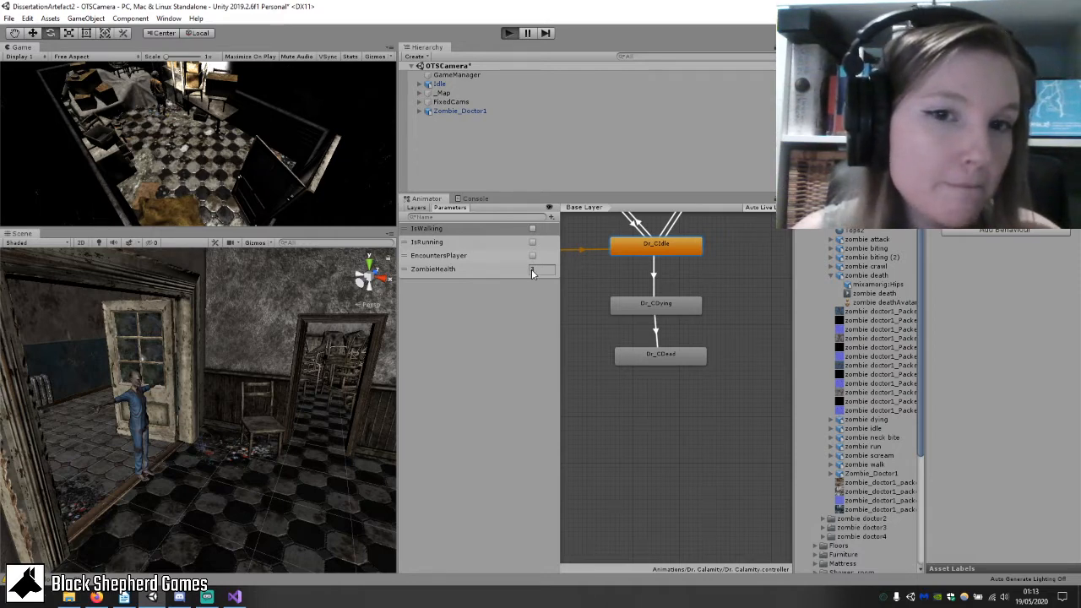
{"action": "key", "text": "ctrl+p"}
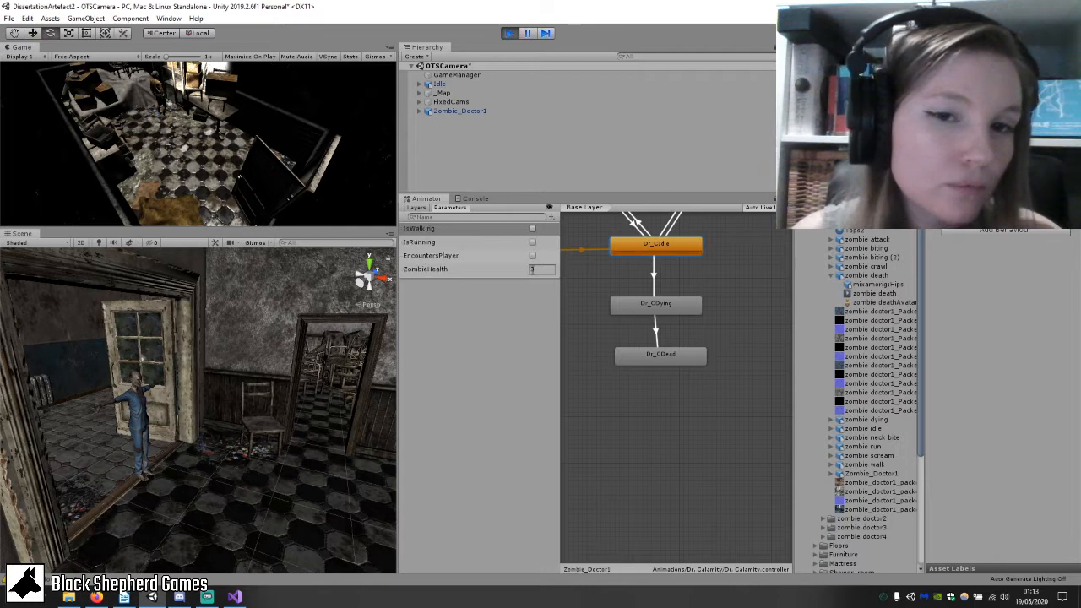
{"action": "left_click", "coordinate": [532, 270]}
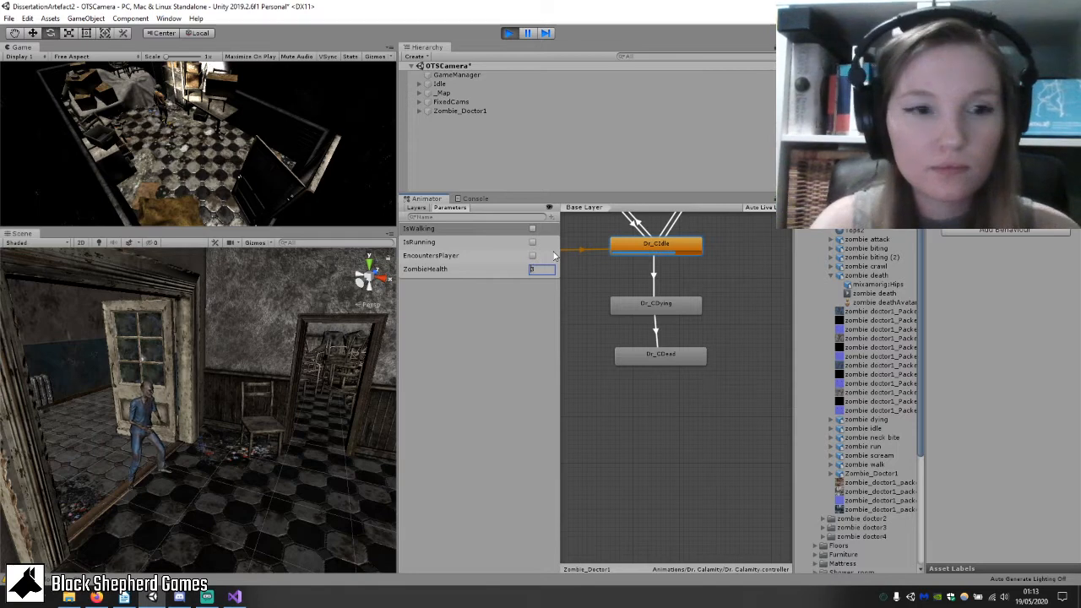
{"action": "type", "text": "0"}
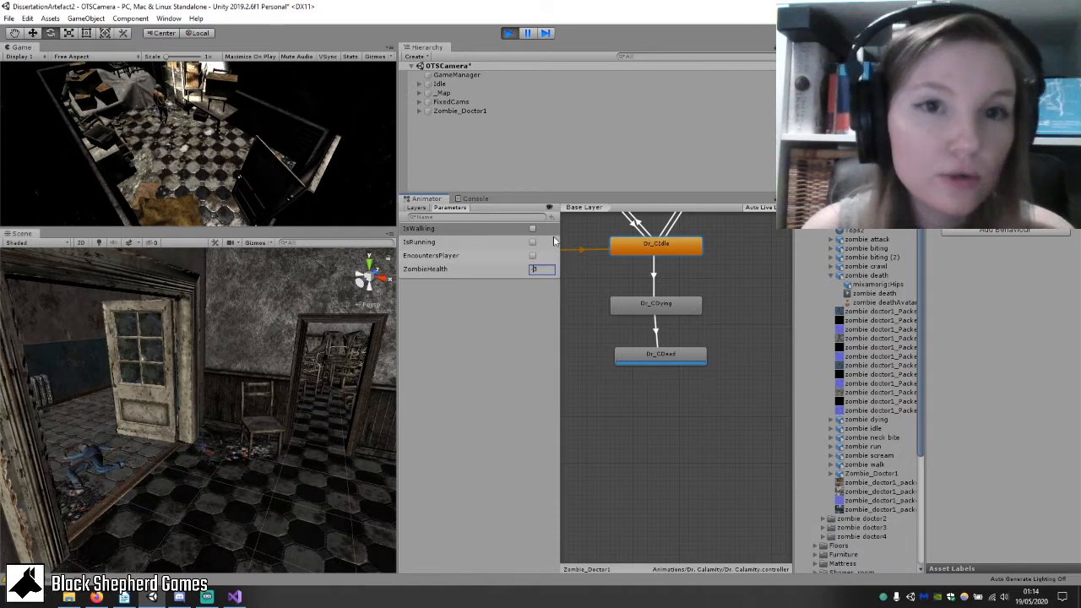
{"action": "left_click", "coordinate": [509, 32]}
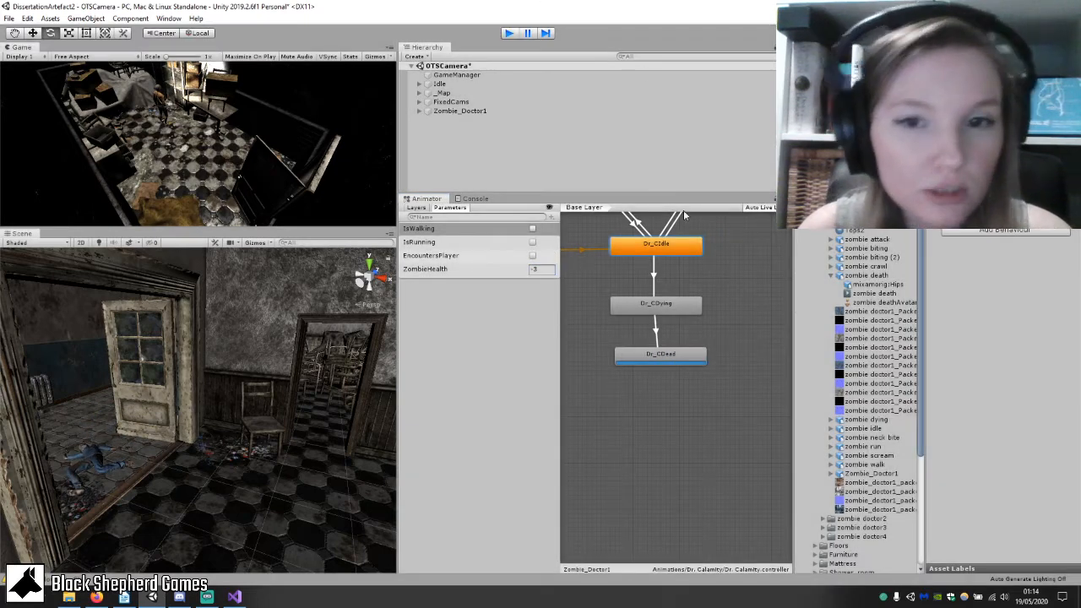
Delete the transitions from Dr_CDying to Dr_CDead and from Dr_CIdle to Dr_CDying.
{"action": "left_click", "coordinate": [666, 358]}
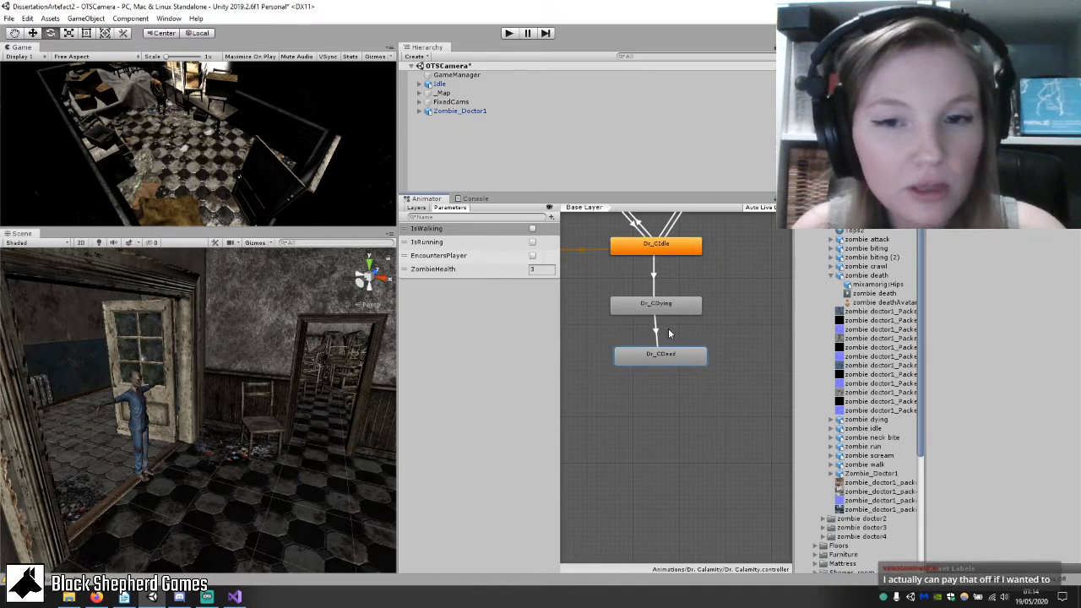
{"action": "left_click", "coordinate": [657, 331]}
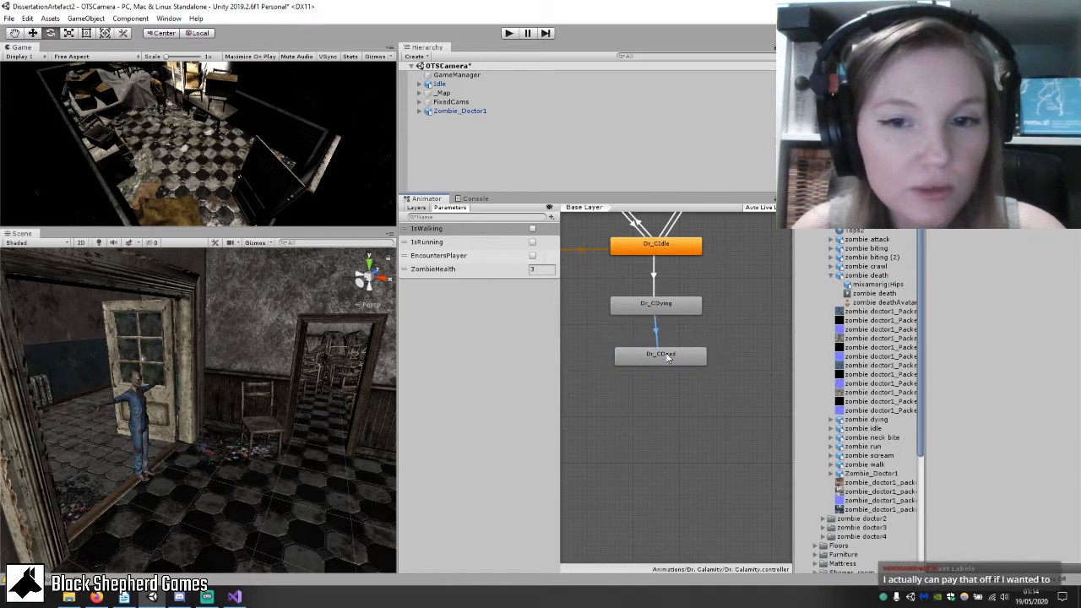
{"action": "key", "text": "Delete"}
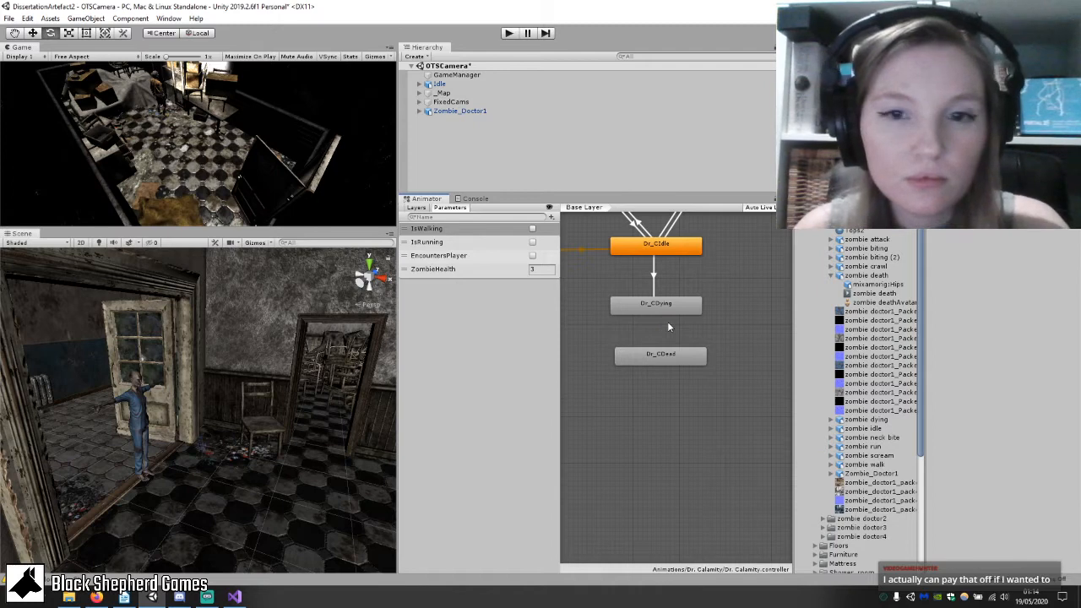
{"action": "left_click", "coordinate": [656, 279]}
{"action": "key", "text": "Delete"}
Move the Dr_CDying and Dr_CDead states away from Dr_CIdle, up beside the neck bite state.
{"action": "left_click_drag", "start_coordinate": [608, 278], "coordinate": [744, 336]}
{"action": "scroll", "coordinate": [676, 355], "scroll_direction": "down", "scroll_amount": 1}
{"action": "scroll", "coordinate": [675, 356], "scroll_direction": "down", "scroll_amount": 1}
{"action": "right_click", "coordinate": [703, 296]}
{"action": "left_click", "coordinate": [706, 274]}
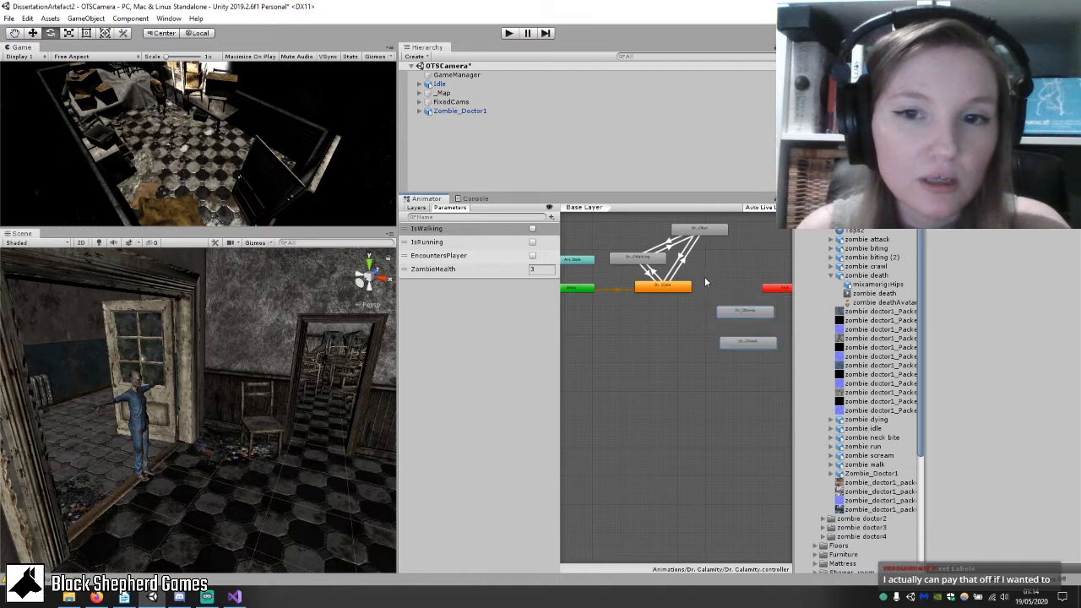
{"action": "left_click_drag", "start_coordinate": [721, 260], "coordinate": [750, 352]}
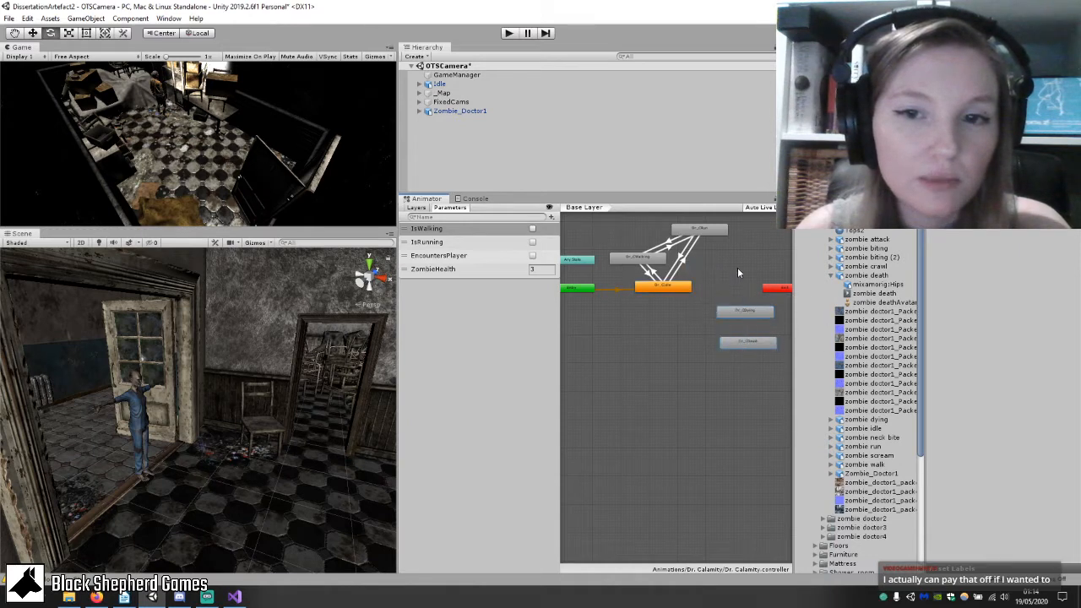
{"action": "middle_click_drag", "start_coordinate": [737, 271], "coordinate": [694, 365]}
{"action": "left_click_drag", "start_coordinate": [693, 391], "coordinate": [723, 259]}
{"action": "left_click_drag", "start_coordinate": [679, 356], "coordinate": [723, 247]}
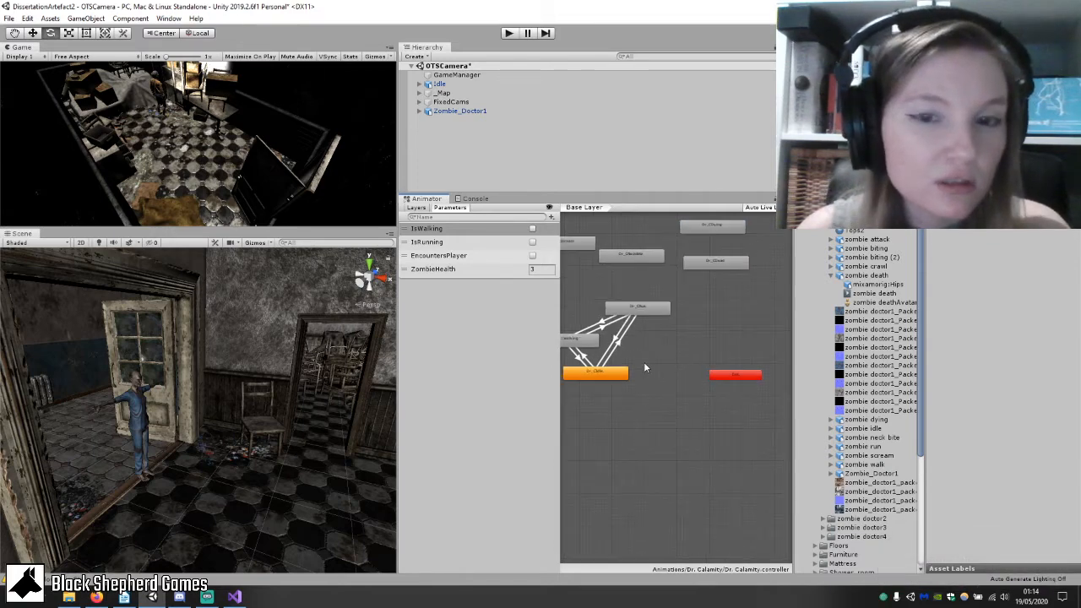
{"action": "middle_click_drag", "start_coordinate": [645, 367], "coordinate": [737, 308]}
{"action": "scroll", "coordinate": [736, 302], "scroll_direction": "up", "scroll_amount": 4}
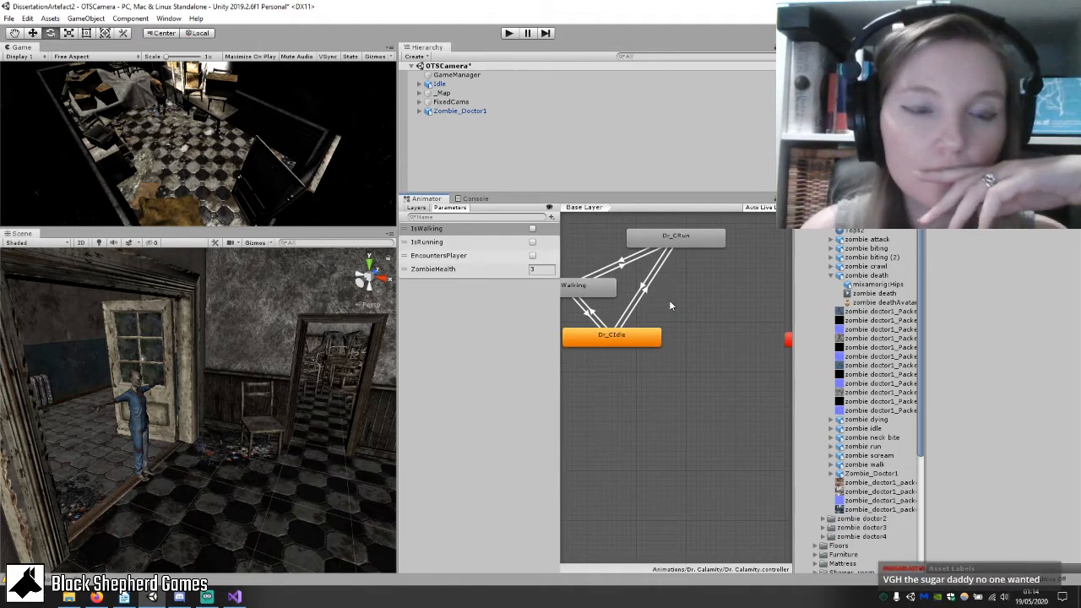
{"action": "middle_click_drag", "start_coordinate": [670, 300], "coordinate": [690, 284]}
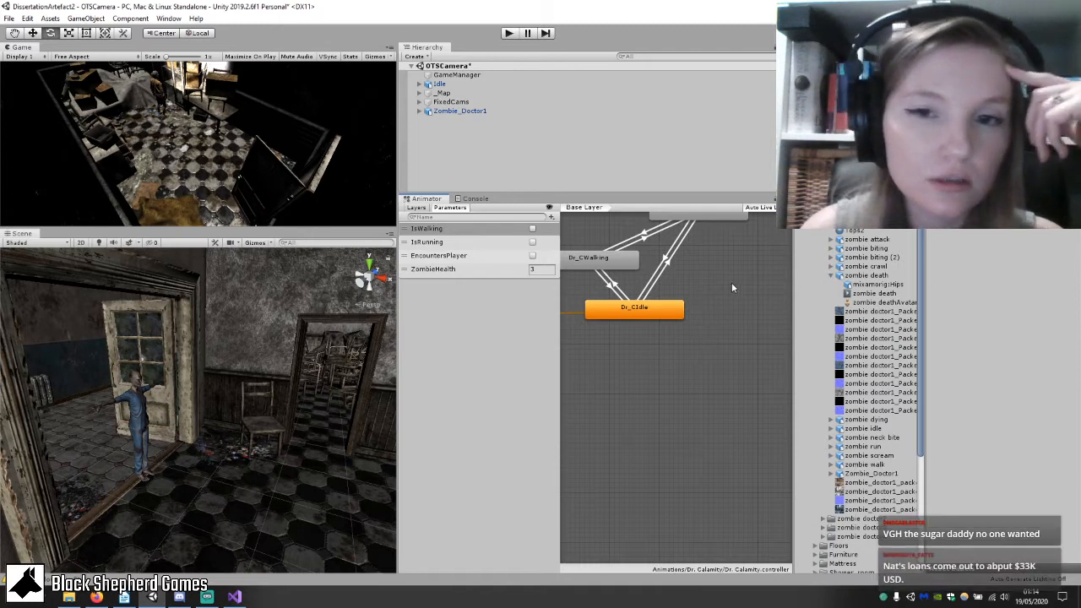
{"action": "scroll", "coordinate": [729, 313], "scroll_direction": "up", "scroll_amount": 2}
{"action": "scroll", "coordinate": [729, 313], "scroll_direction": "down", "scroll_amount": 2}
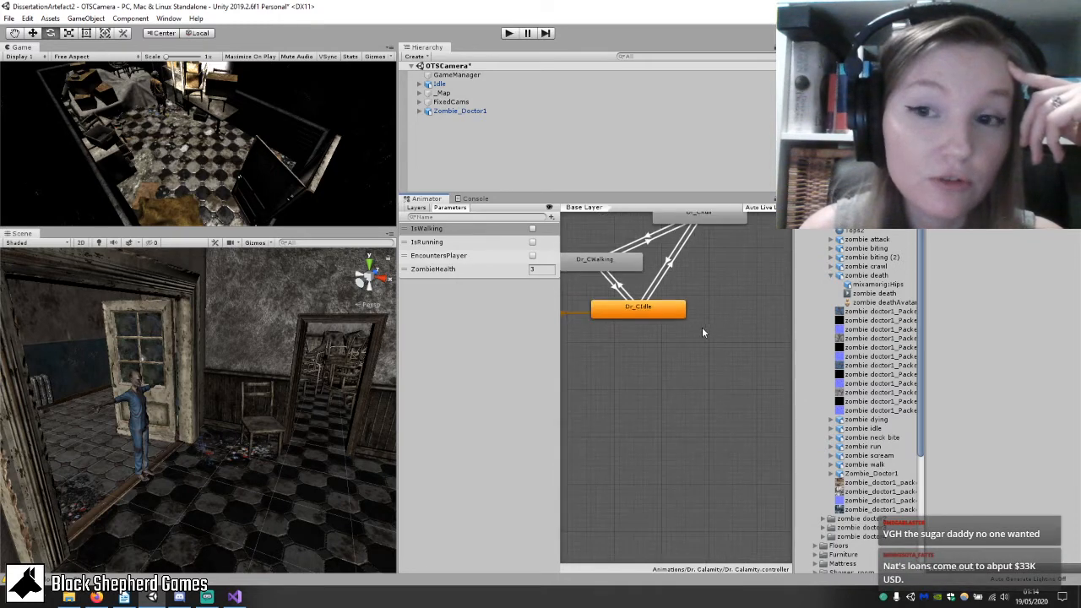
{"action": "middle_click_drag", "start_coordinate": [703, 332], "coordinate": [751, 291]}
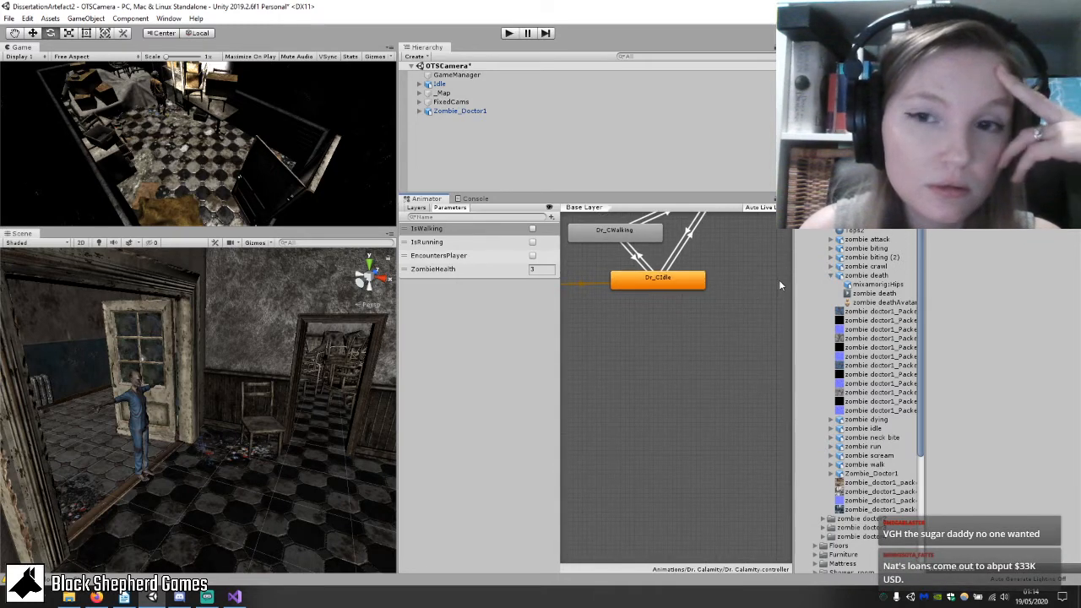
{"action": "right_click", "coordinate": [628, 340]}
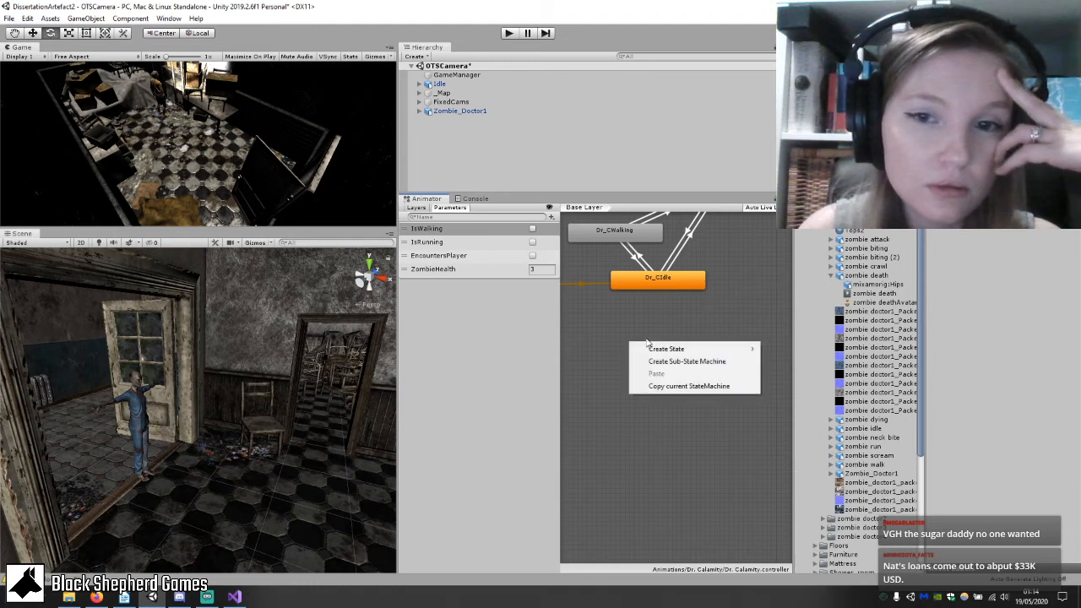
{"action": "key", "text": "Escape"}
{"action": "left_click", "coordinate": [833, 275]}
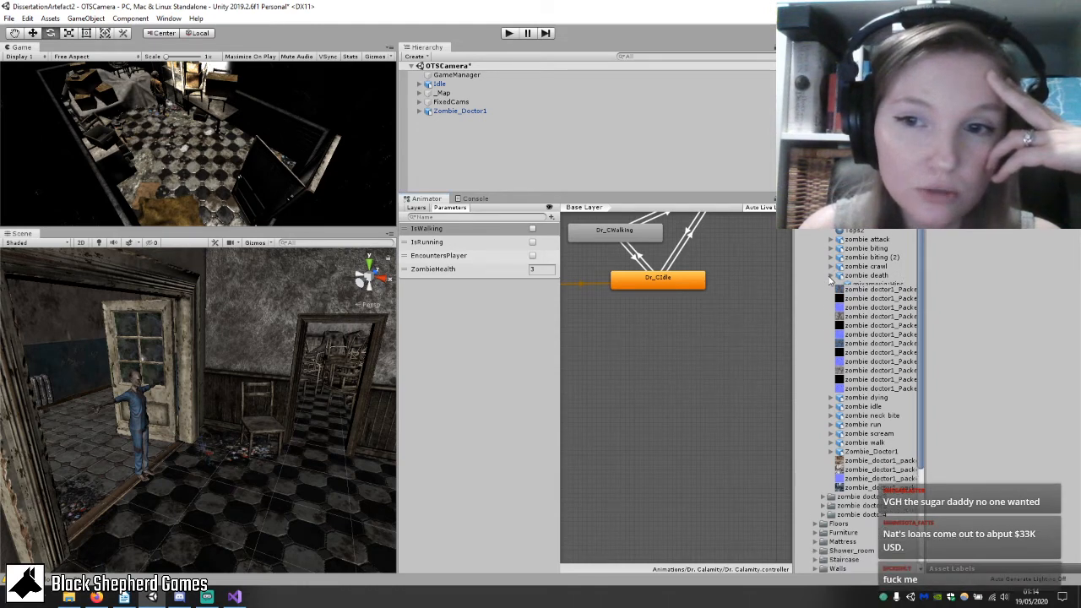
Expand the zombie crawl asset's contents, and move the Dr_CWalking state up level with Dr_CRun.
{"action": "left_click", "coordinate": [843, 268]}
{"action": "left_click", "coordinate": [834, 267]}
{"action": "middle_click_drag", "start_coordinate": [716, 337], "coordinate": [767, 350]}
{"action": "scroll", "coordinate": [765, 349], "scroll_direction": "up", "scroll_amount": 1}
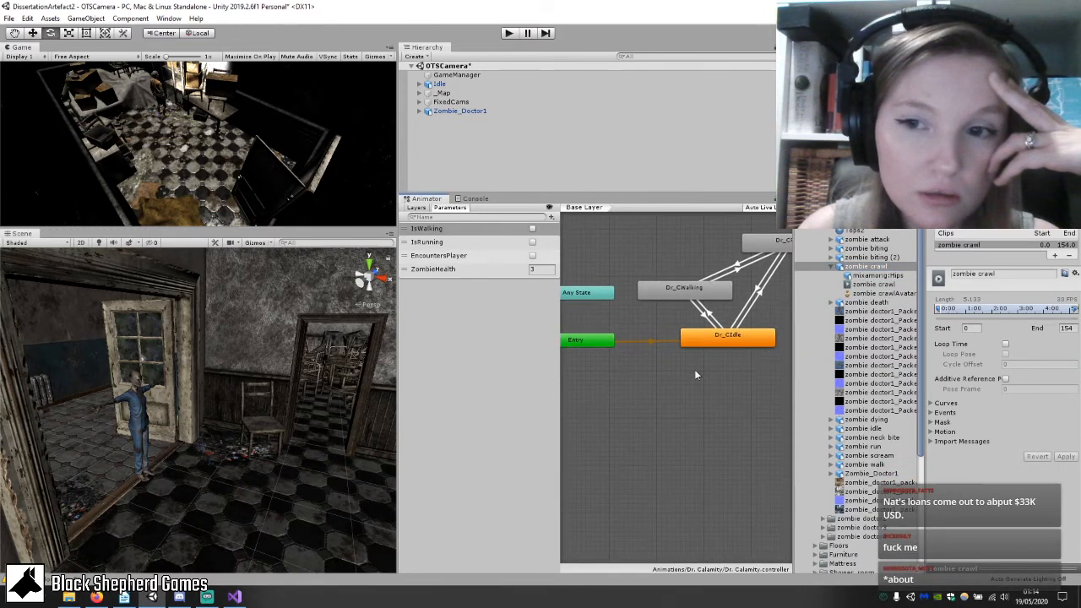
{"action": "scroll", "coordinate": [694, 370], "scroll_direction": "up", "scroll_amount": 1}
{"action": "scroll", "coordinate": [696, 374], "scroll_direction": "down", "scroll_amount": 1}
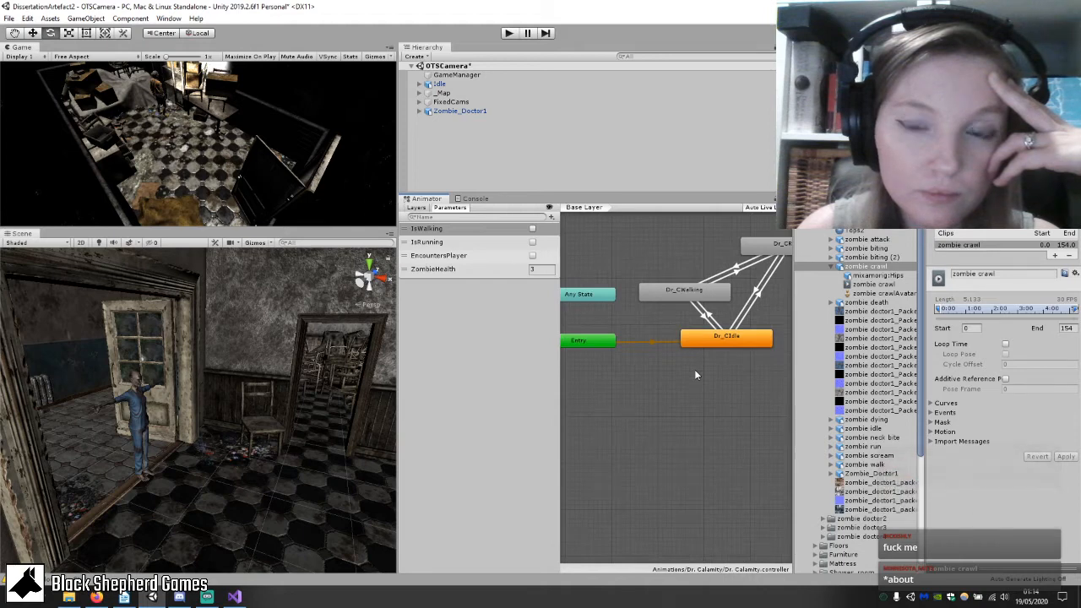
{"action": "left_click_drag", "start_coordinate": [694, 294], "coordinate": [674, 247]}
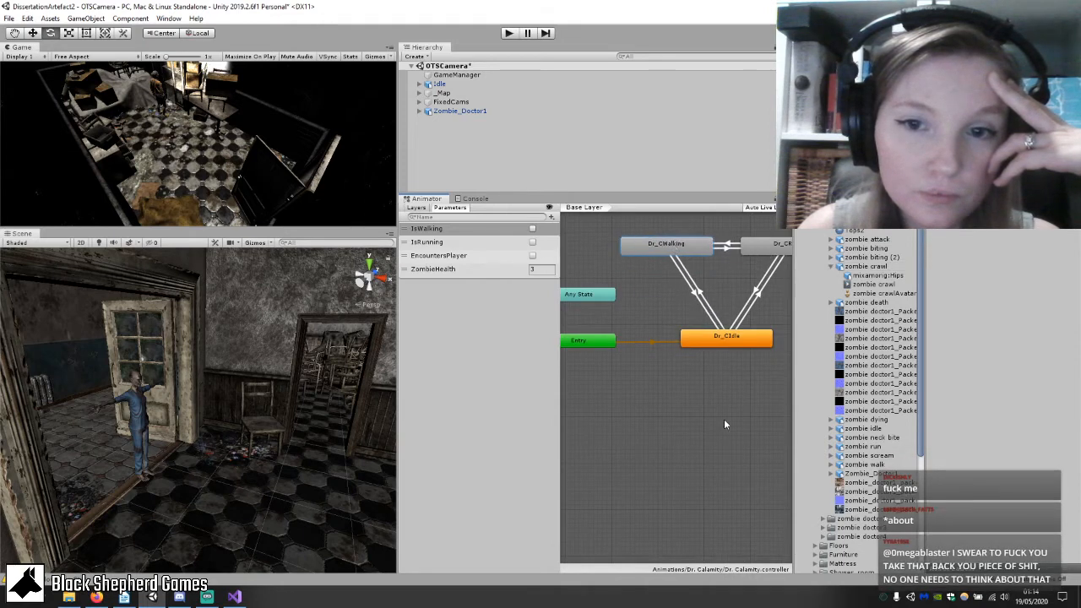
Create an empty animator state below Dr_CIdle and name it Dr_CCrawl.
{"action": "scroll", "coordinate": [711, 386], "scroll_direction": "down", "scroll_amount": 1}
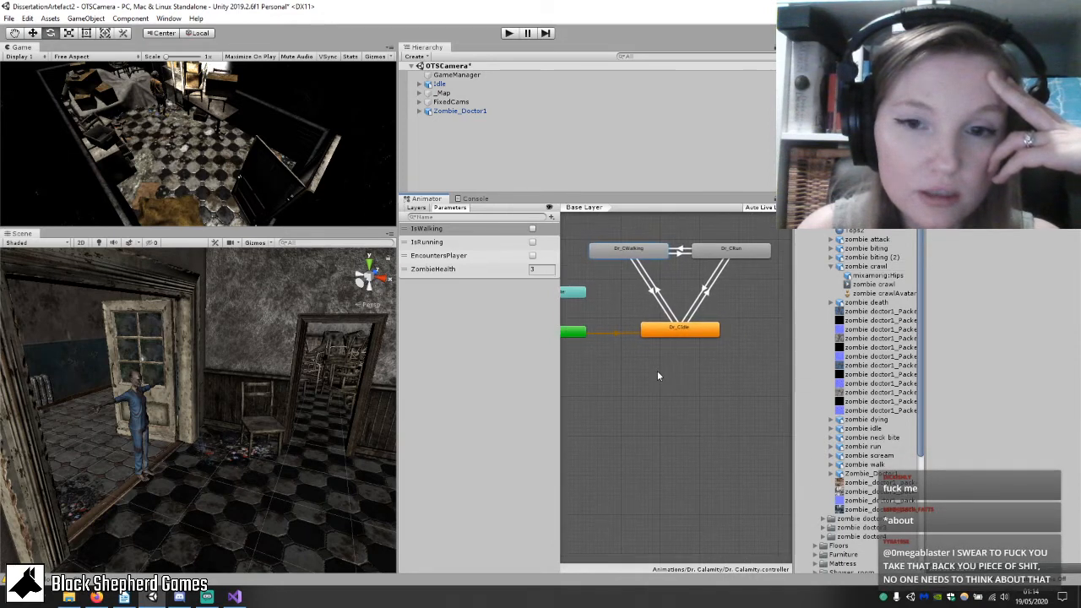
{"action": "right_click", "coordinate": [658, 372]}
{"action": "mouse_move", "coordinate": [704, 380]}
{"action": "left_click", "coordinate": [807, 379]}
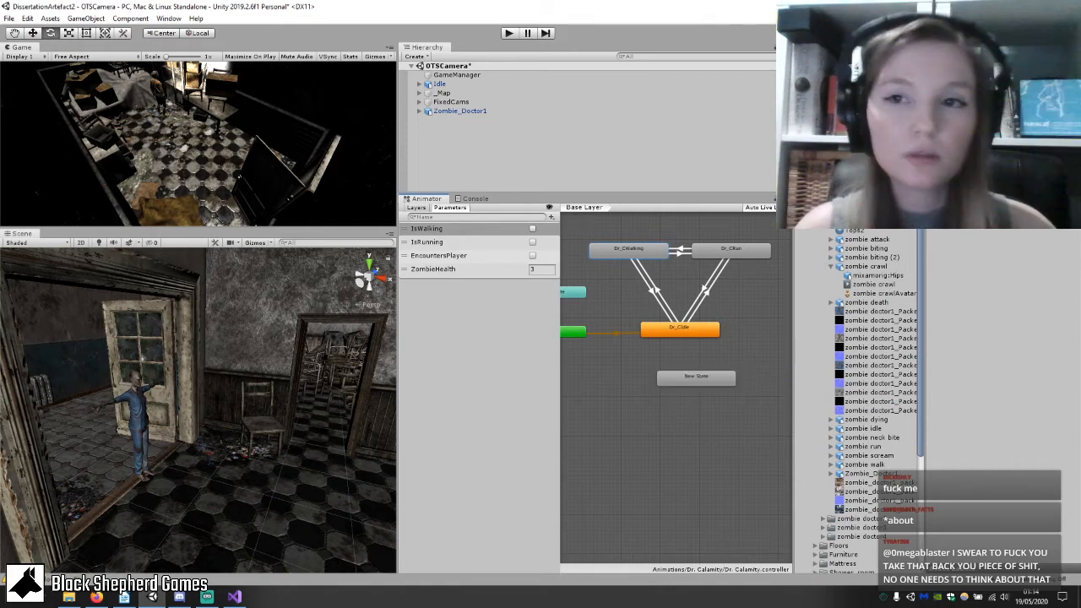
{"action": "left_click", "coordinate": [699, 380]}
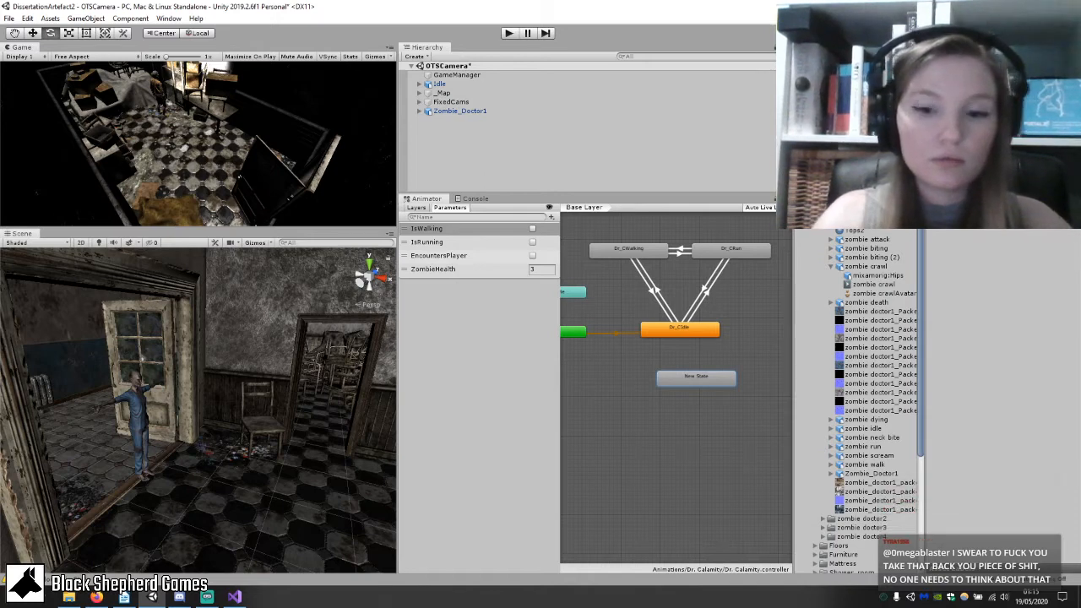
{"action": "type", "text": "Dr_CCrawl"}
{"action": "key", "text": "Return"}
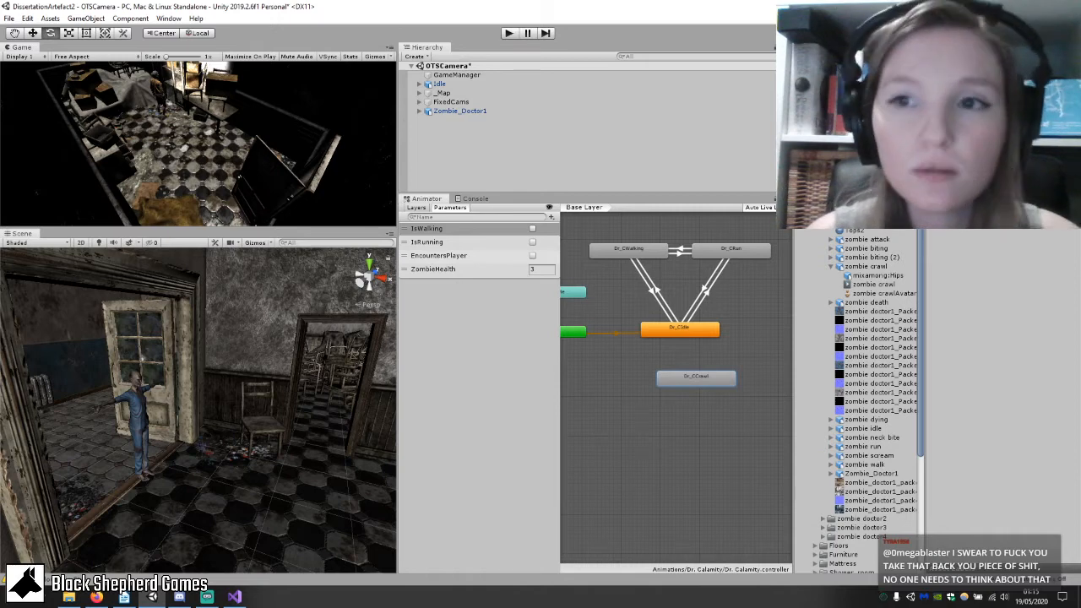
Enable Loop Time for the zombie crawl clip, leaving Loop Pose off, and apply the import settings.
{"action": "left_click", "coordinate": [866, 266]}
{"action": "left_click", "coordinate": [1005, 344]}
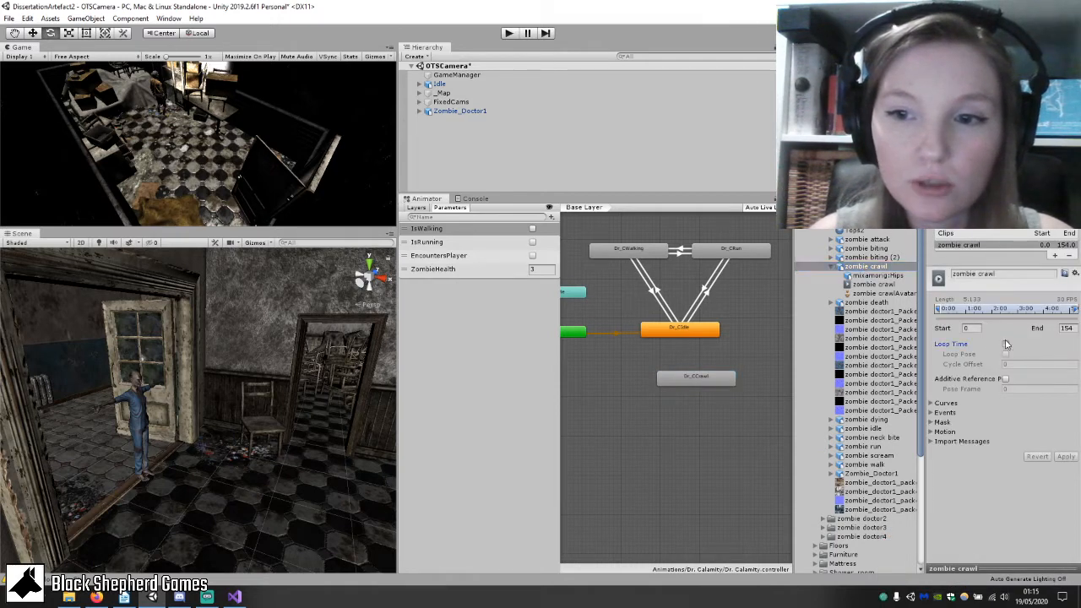
{"action": "left_click", "coordinate": [1005, 344]}
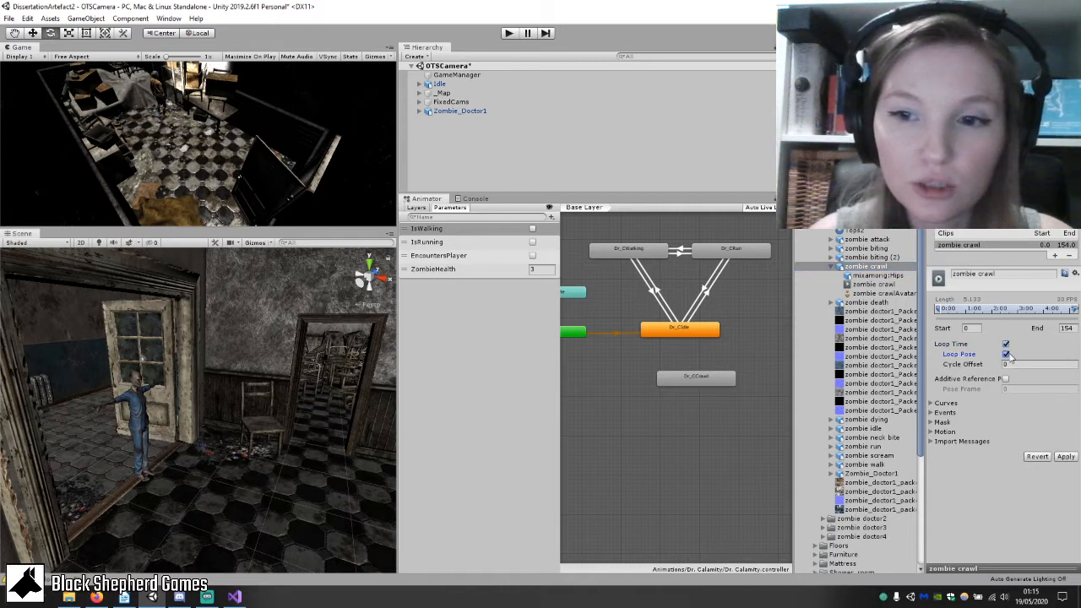
{"action": "left_click", "coordinate": [1066, 457]}
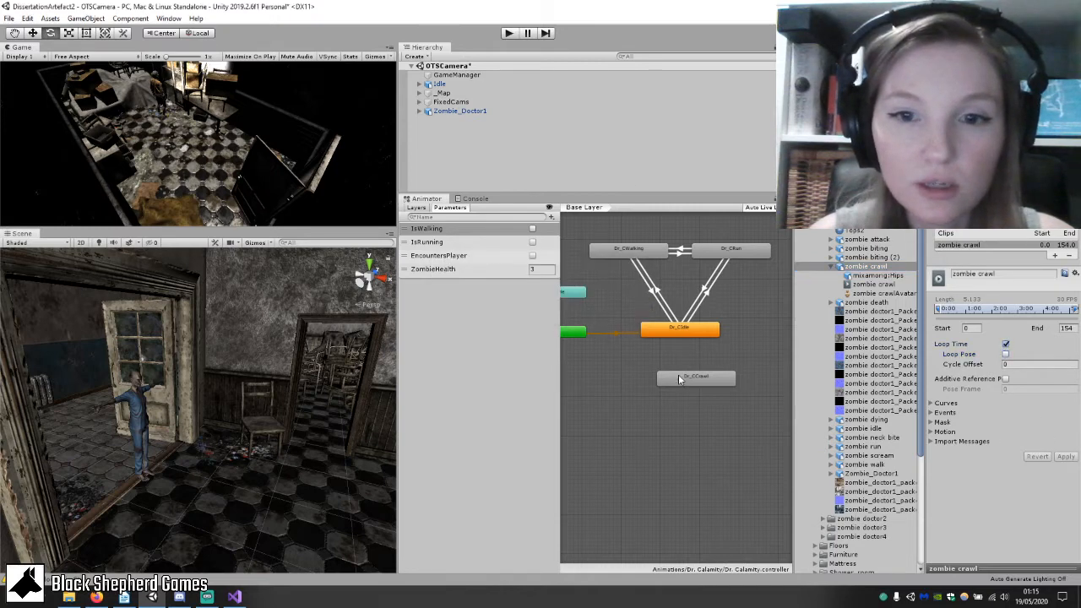
Add a transition from Dr_CIdle to Dr_CCrawl, with Dr_CCrawl placed just below and slightly left of Dr_CIdle.
{"action": "left_click", "coordinate": [722, 380]}
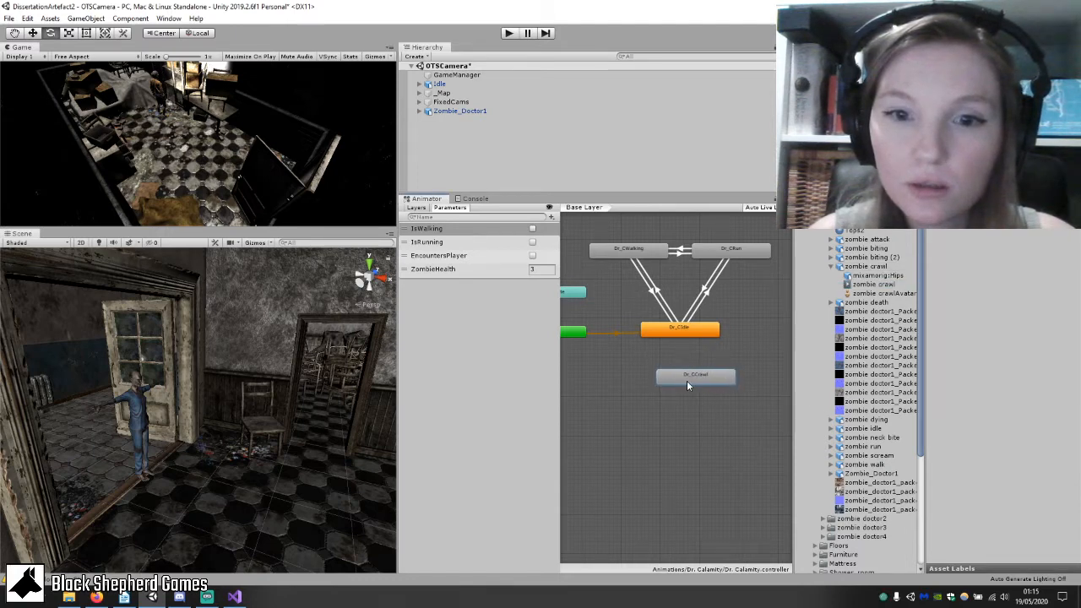
{"action": "left_click_drag", "start_coordinate": [687, 379], "coordinate": [672, 386]}
{"action": "left_click", "coordinate": [685, 336]}
{"action": "right_click", "coordinate": [684, 335]}
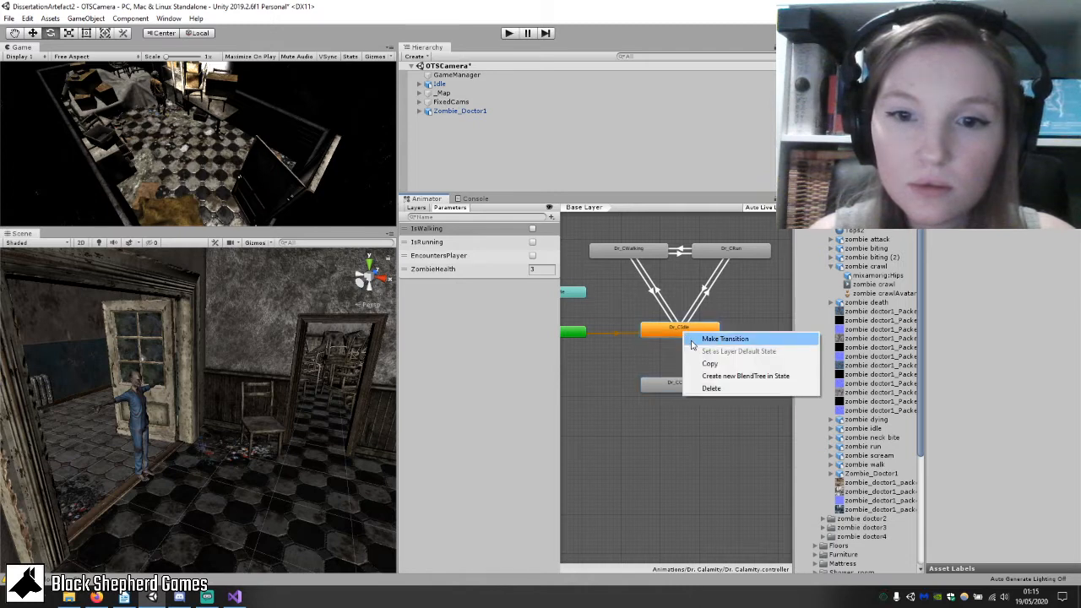
{"action": "left_click", "coordinate": [705, 337]}
{"action": "left_click", "coordinate": [680, 385]}
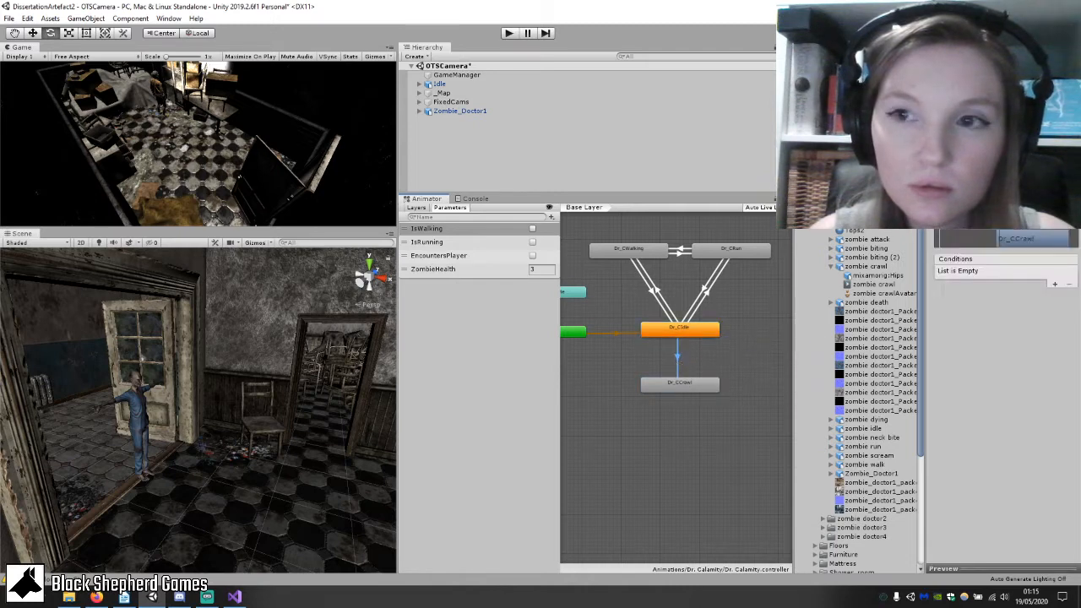
{"action": "left_click_drag", "start_coordinate": [688, 384], "coordinate": [652, 378]}
{"action": "left_click", "coordinate": [660, 356]}
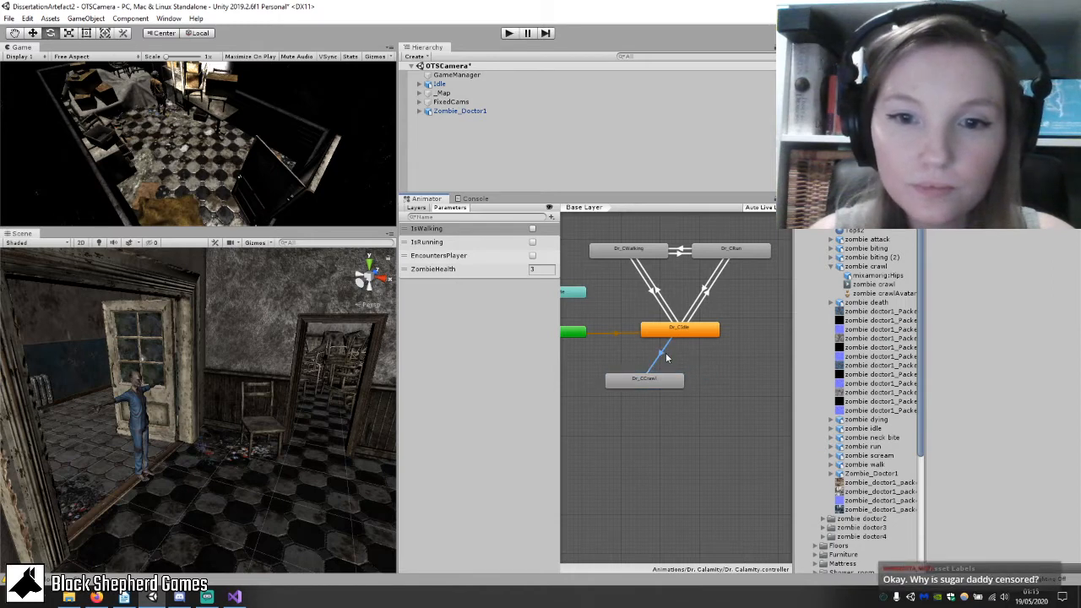
Add a Bool animator parameter named IsCrawling.
{"action": "left_click", "coordinate": [551, 218]}
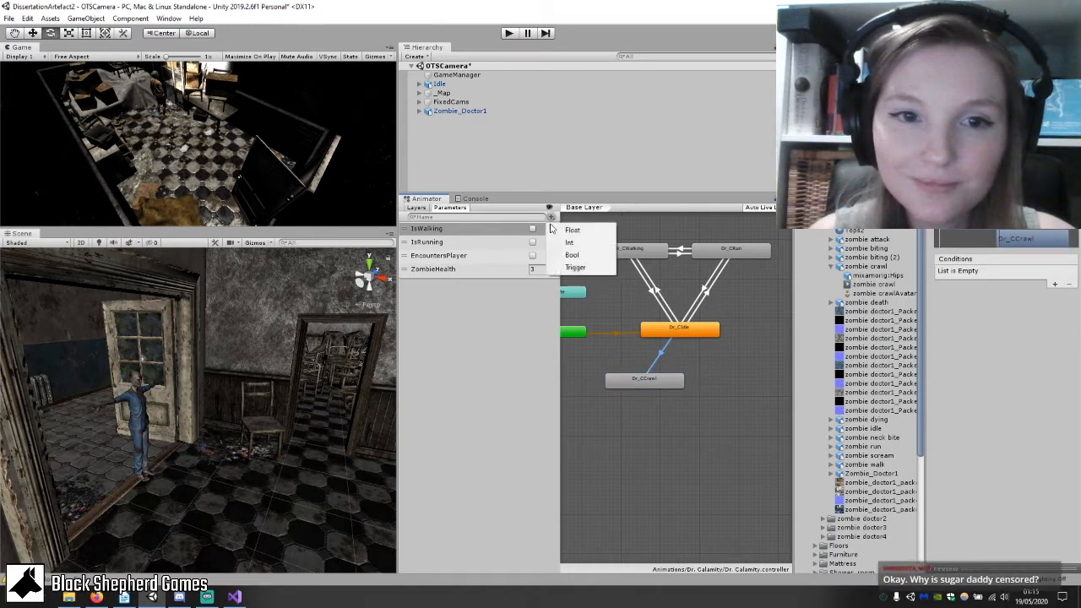
{"action": "left_click", "coordinate": [570, 256]}
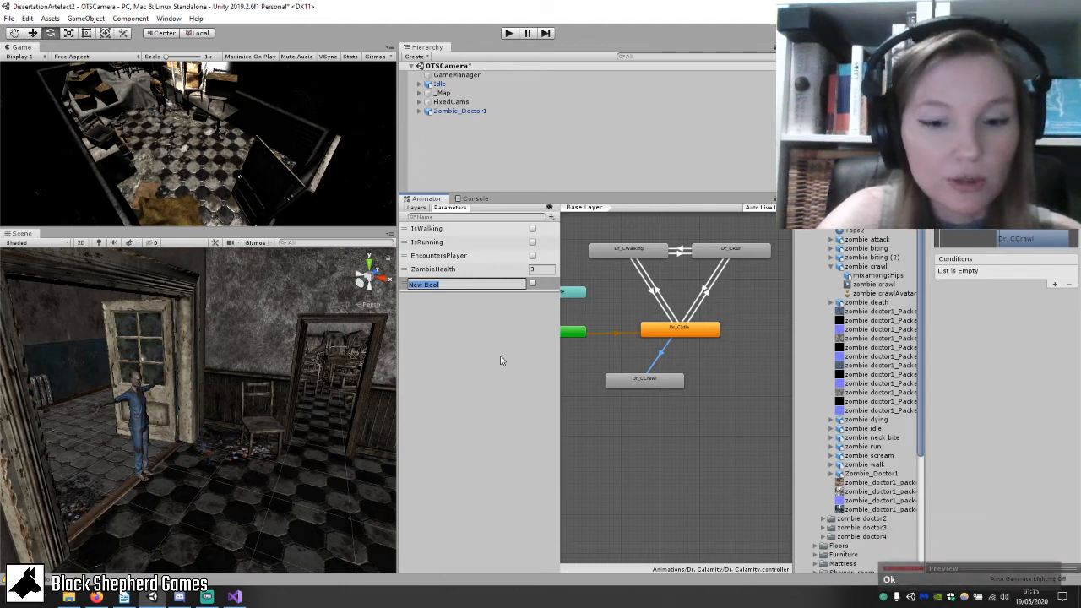
{"action": "type", "text": "IsCra"}
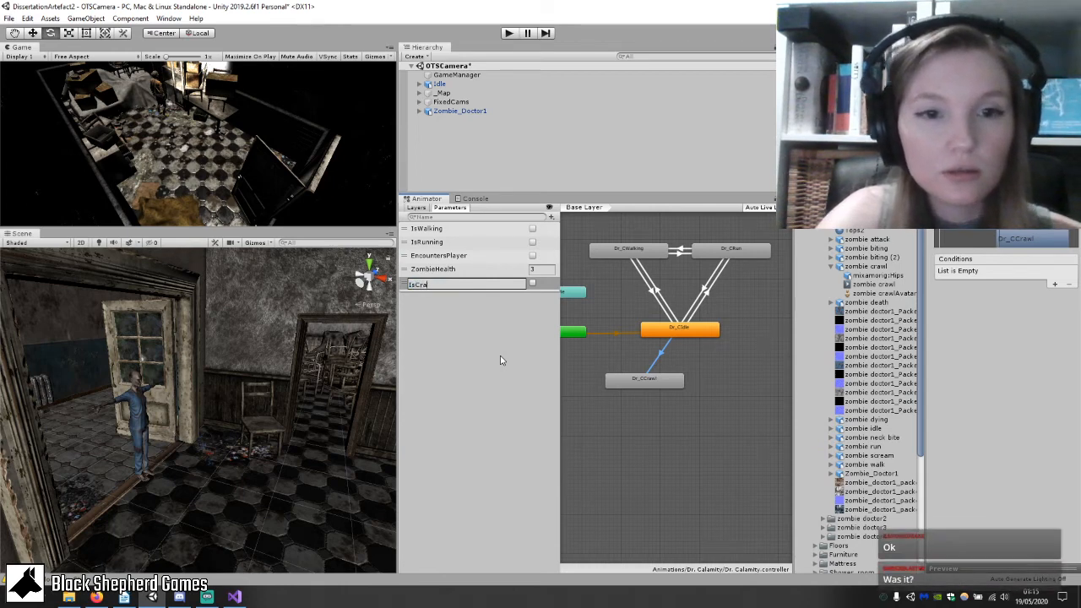
{"action": "type", "text": "wling"}
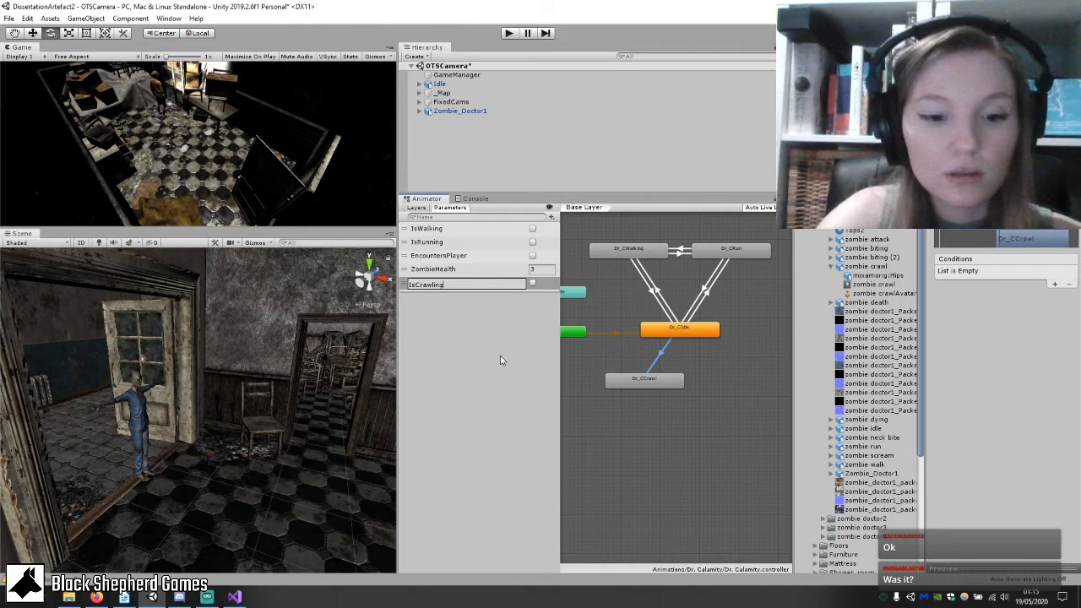
{"action": "key", "text": "Return"}
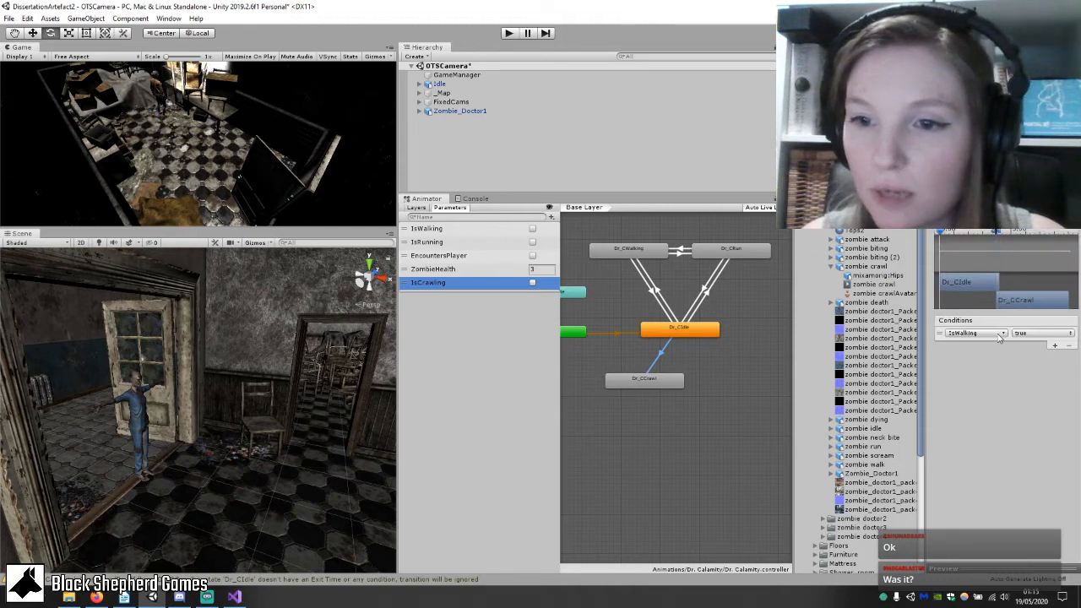
Set the Dr_CIdle to Dr_CCrawl transition conditions to IsCrawling true, IsWalking false and IsRunning false.
{"action": "left_click", "coordinate": [1000, 333]}
{"action": "left_click", "coordinate": [996, 391]}
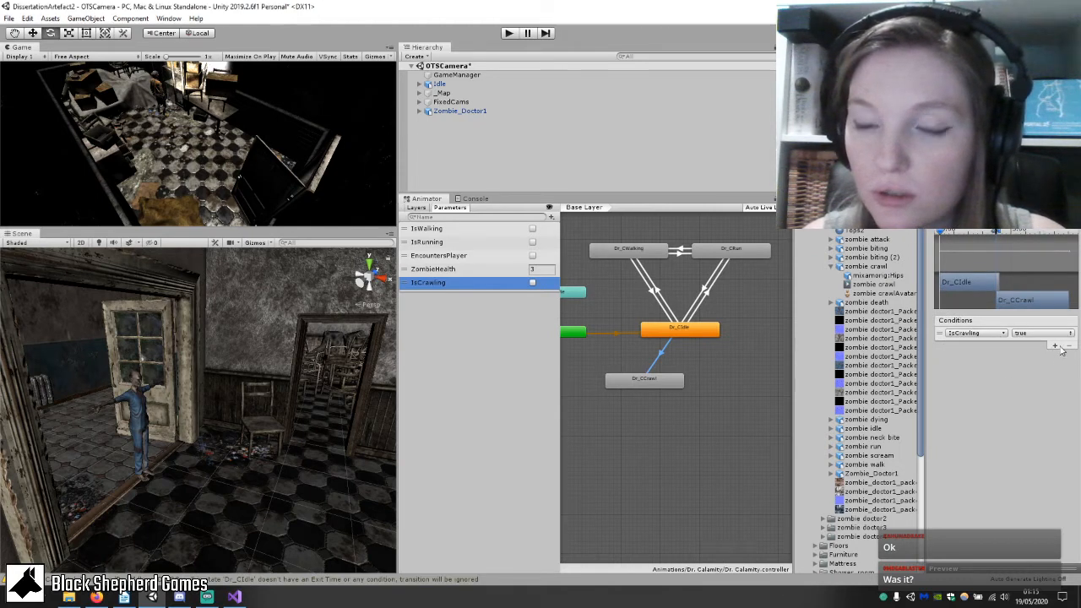
{"action": "left_click", "coordinate": [1054, 345]}
{"action": "left_click", "coordinate": [1054, 356]}
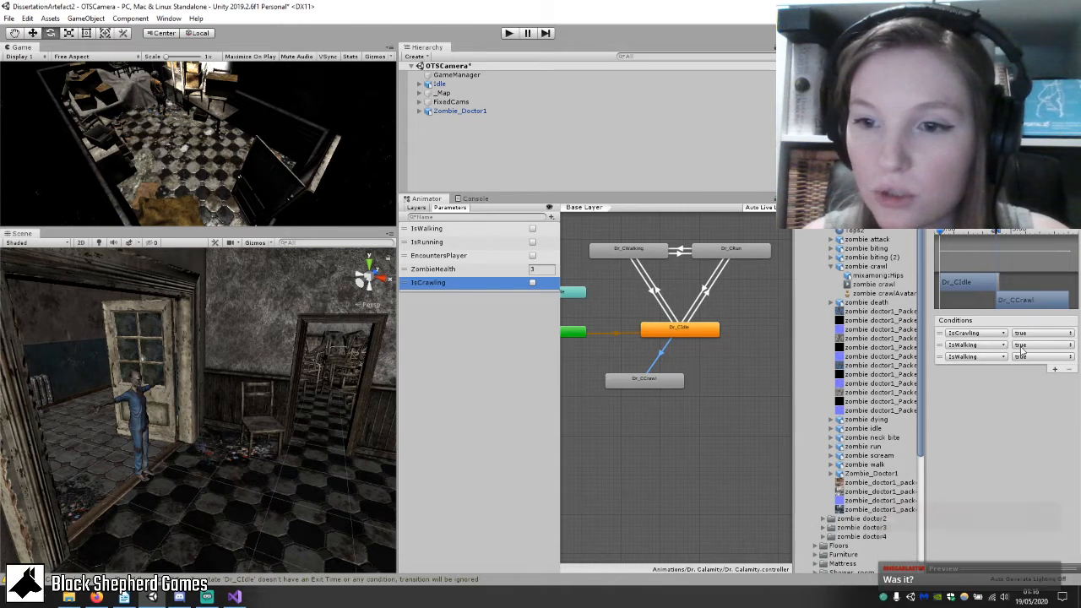
{"action": "left_click", "coordinate": [1041, 345]}
{"action": "left_click", "coordinate": [1037, 370]}
{"action": "left_click", "coordinate": [993, 357]}
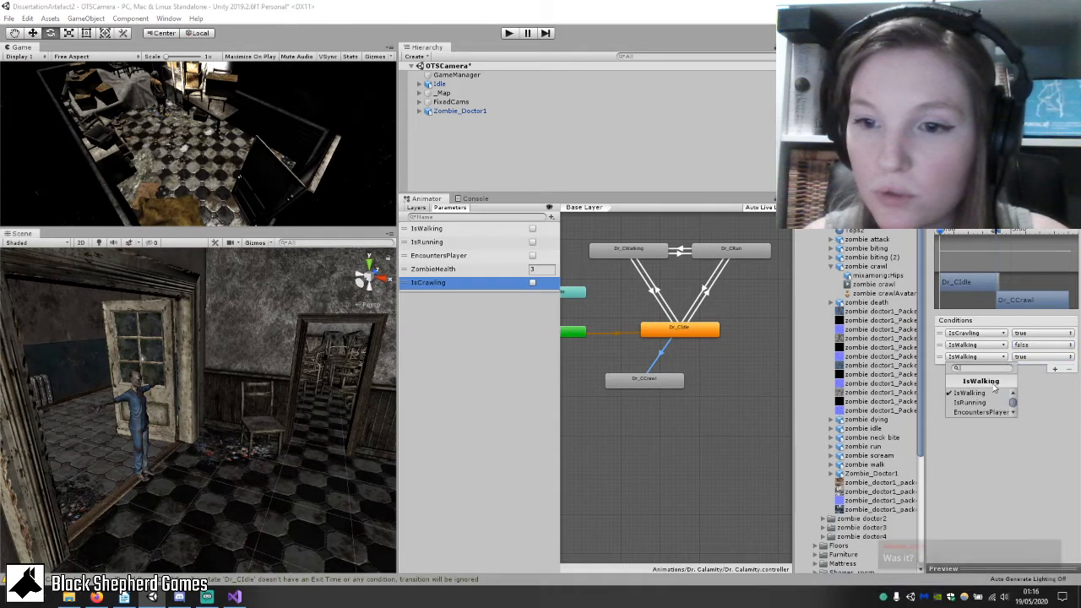
{"action": "left_click", "coordinate": [970, 402]}
{"action": "left_click", "coordinate": [1041, 357]}
{"action": "left_click", "coordinate": [1039, 381]}
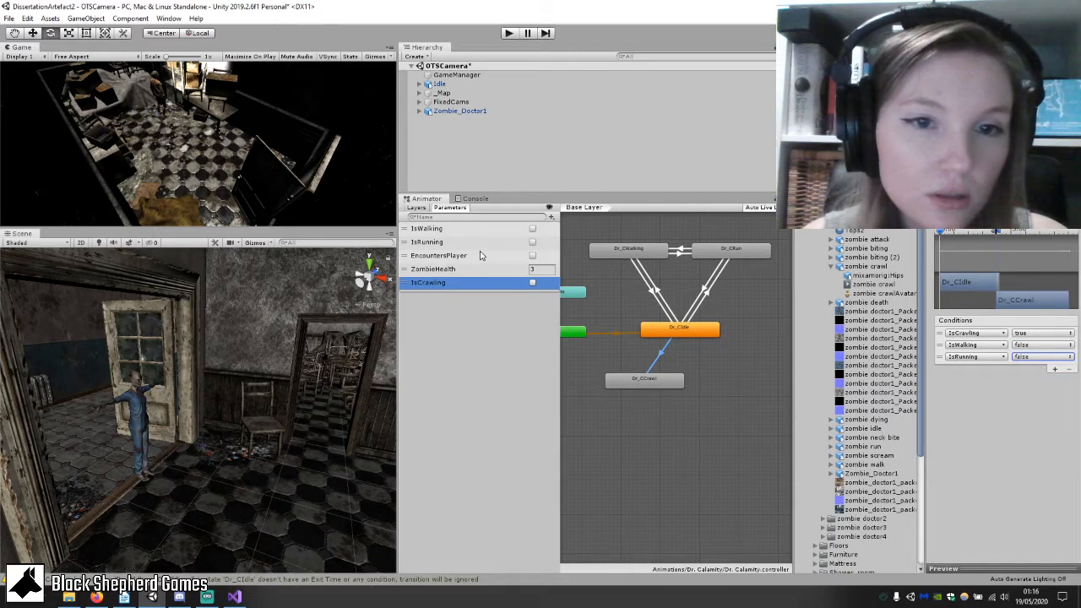
Reposition the Dr_CCrawl state below Dr_CIdle, and check the loop settings of the zombie crawl clip.
{"action": "right_click", "coordinate": [666, 396]}
{"action": "left_click", "coordinate": [621, 404]}
{"action": "middle_click_drag", "start_coordinate": [661, 428], "coordinate": [690, 399]}
{"action": "left_click_drag", "start_coordinate": [684, 350], "coordinate": [664, 358]}
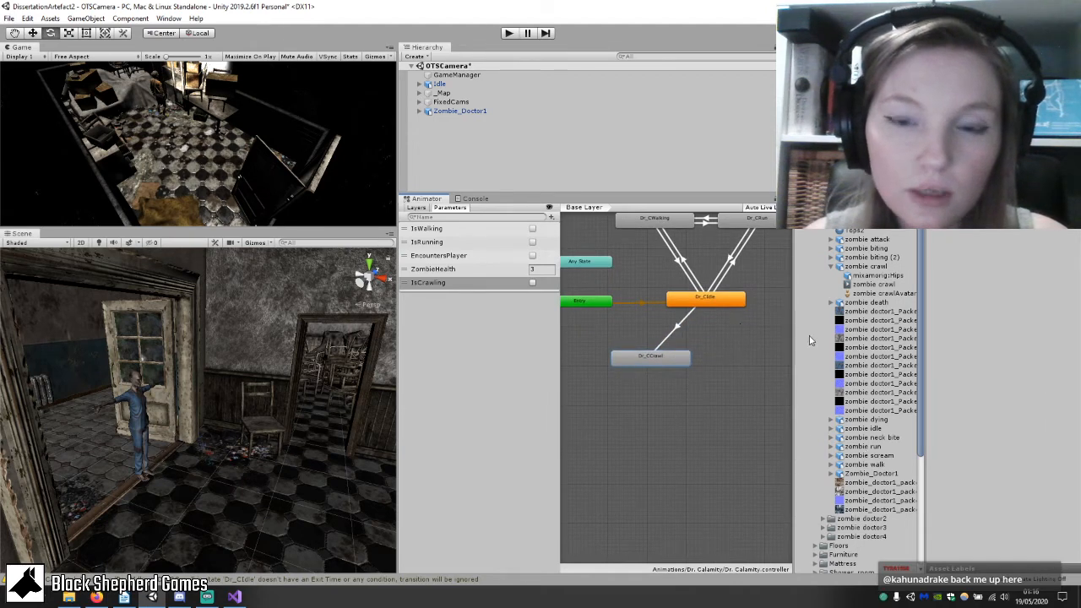
{"action": "left_click", "coordinate": [867, 286]}
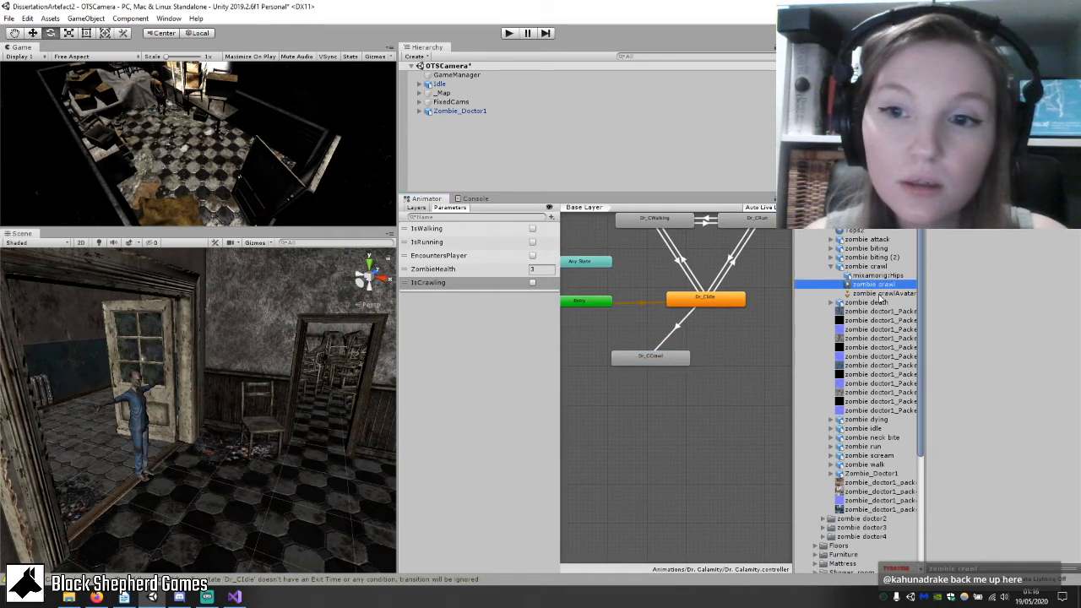
{"action": "key", "text": "Left"}
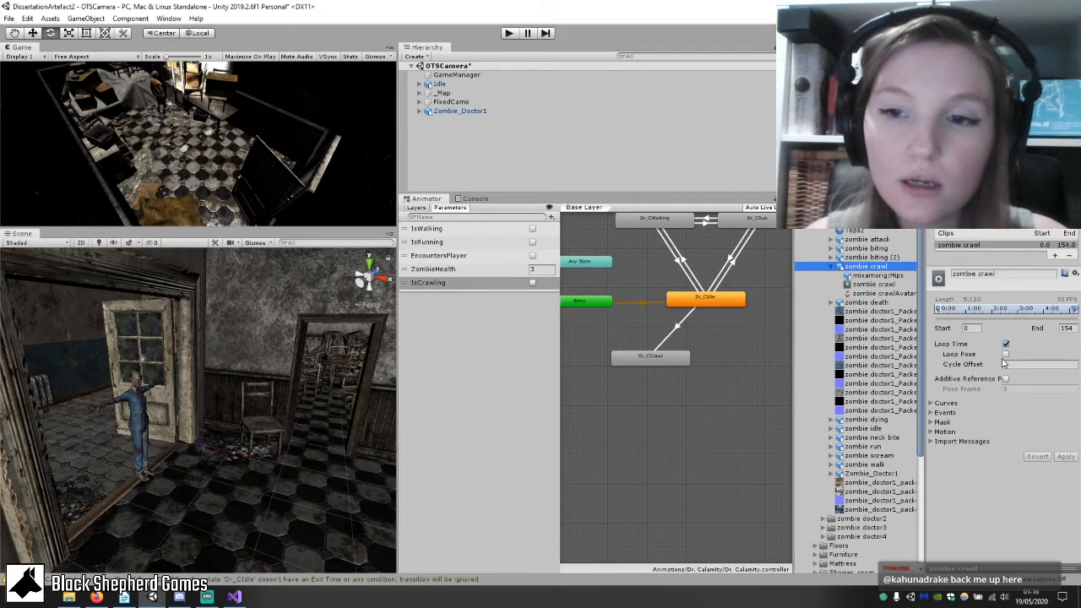
{"action": "right_click", "coordinate": [680, 358]}
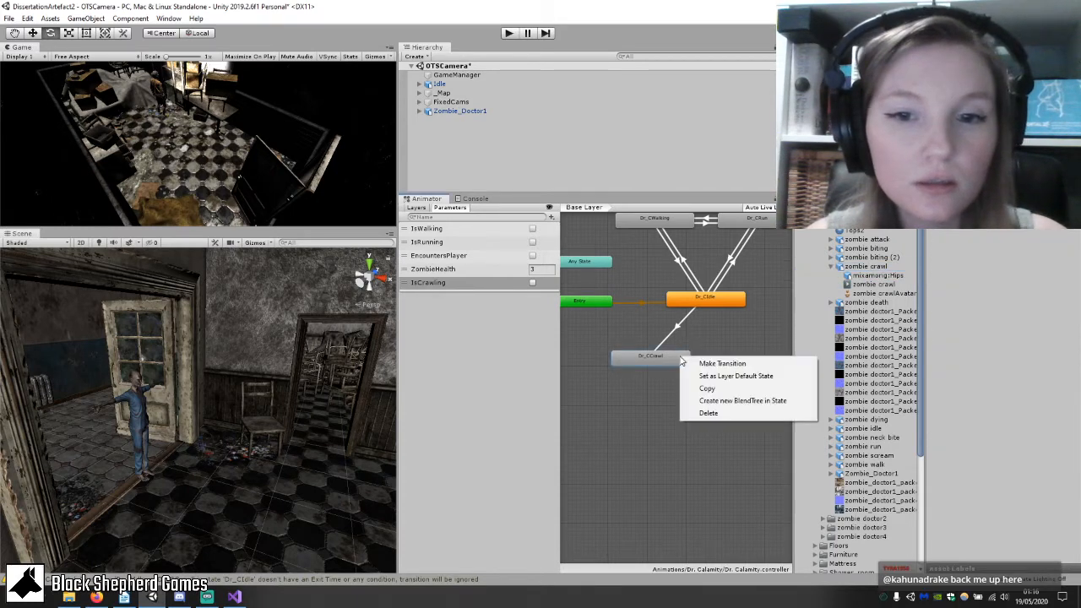
{"action": "left_click", "coordinate": [671, 362]}
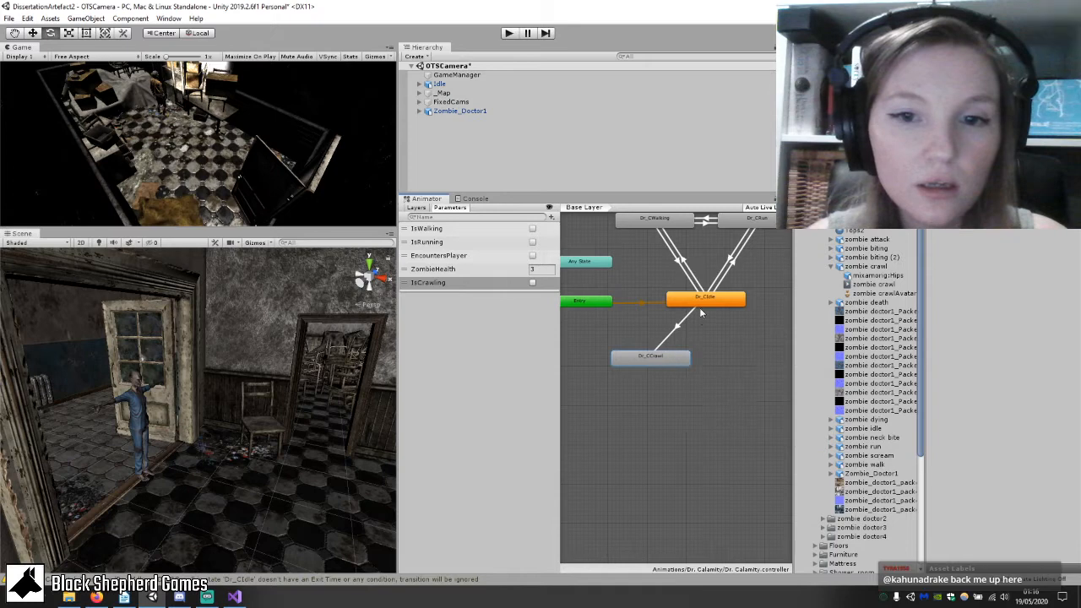
{"action": "mouse_move", "coordinate": [676, 362]}
{"action": "left_mouse_down"}
{"action": "mouse_move", "coordinate": [699, 367]}
{"action": "mouse_move", "coordinate": [704, 343]}
{"action": "mouse_move", "coordinate": [688, 366]}
{"action": "left_mouse_up"}
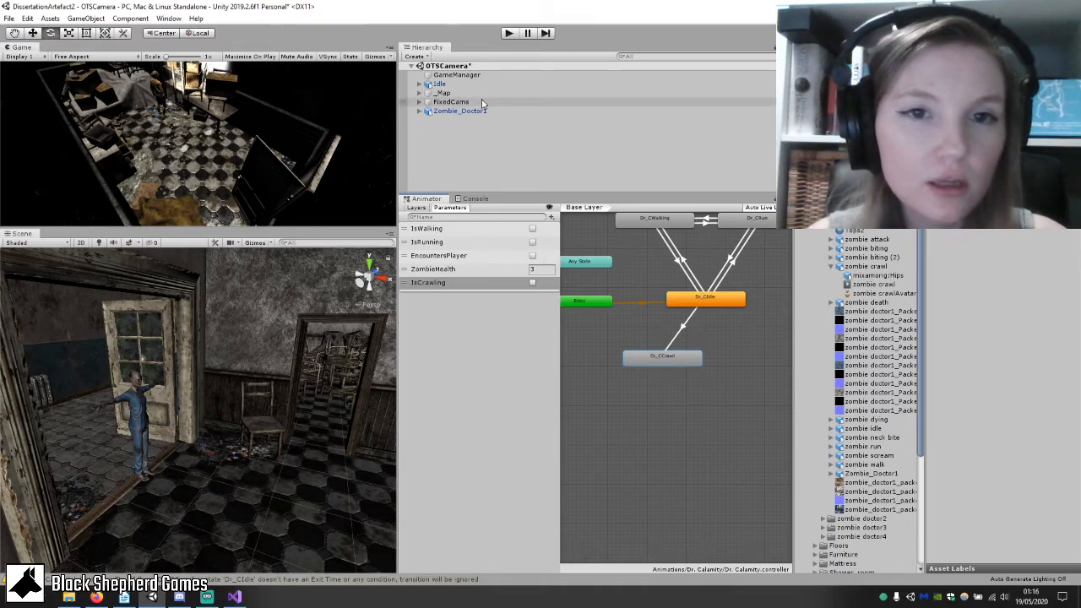
Play the scene and turn IsCrawling on to test the crawl, switch it off again, and end the test.
{"action": "left_click", "coordinate": [509, 33]}
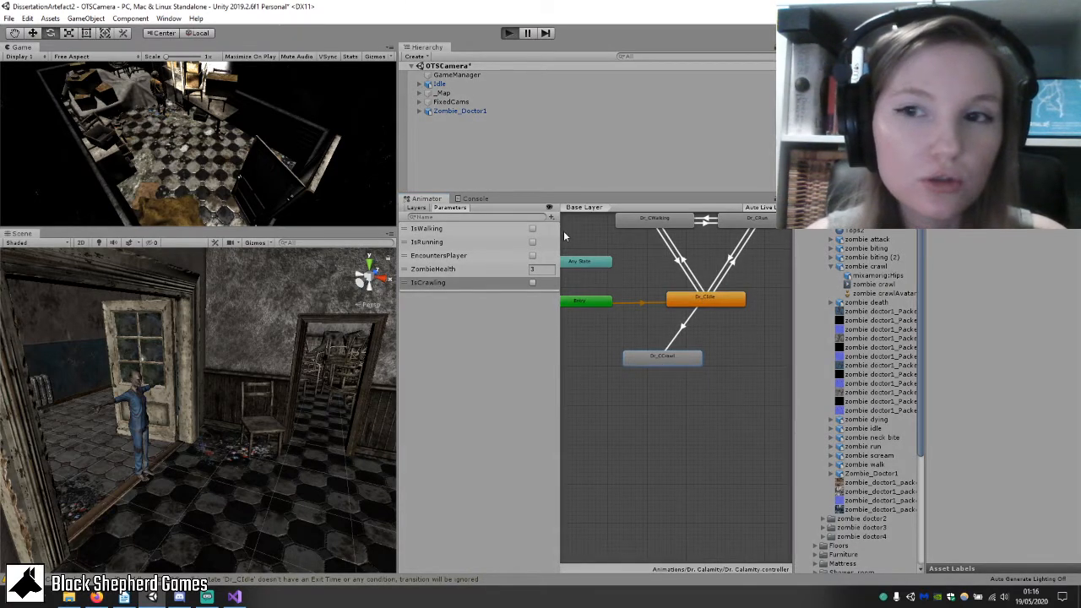
{"action": "left_click", "coordinate": [531, 284]}
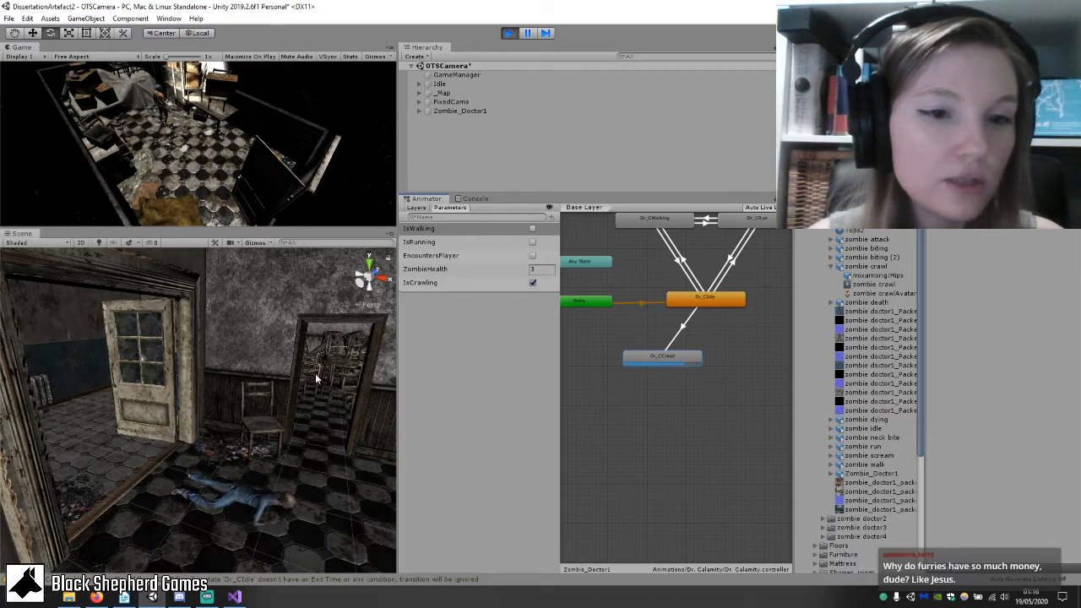
{"action": "right_click_drag", "start_coordinate": [342, 378], "coordinate": [404, 409]}
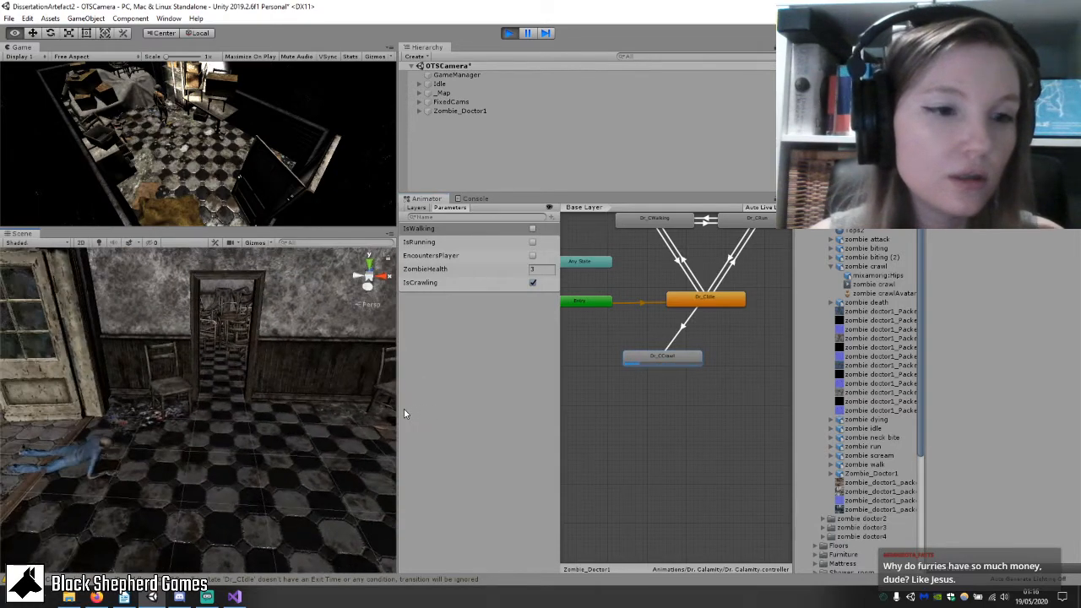
{"action": "left_click", "coordinate": [533, 283]}
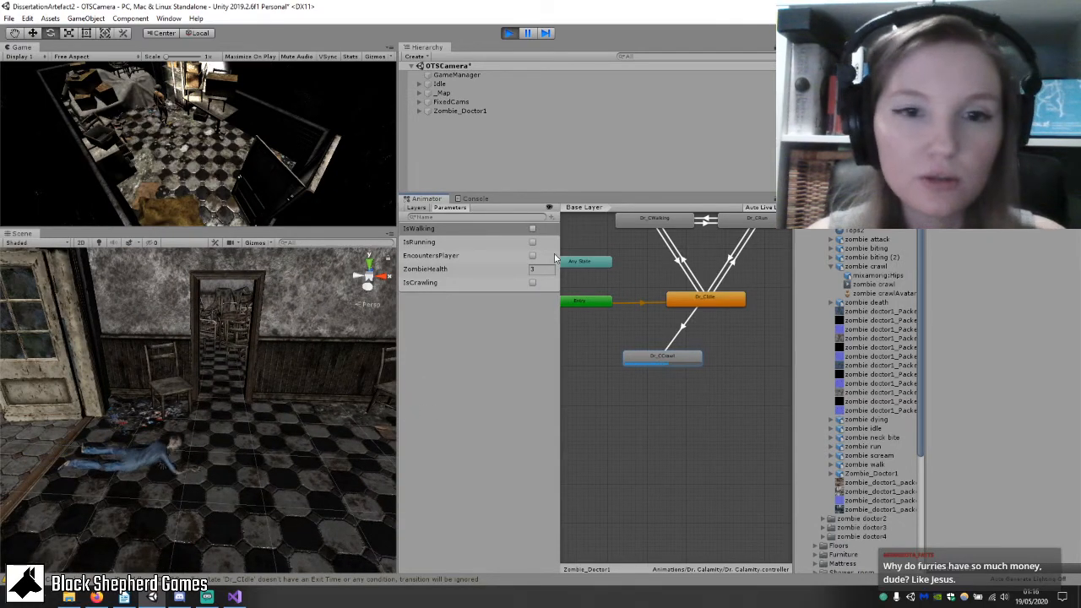
{"action": "key", "text": "ctrl+p"}
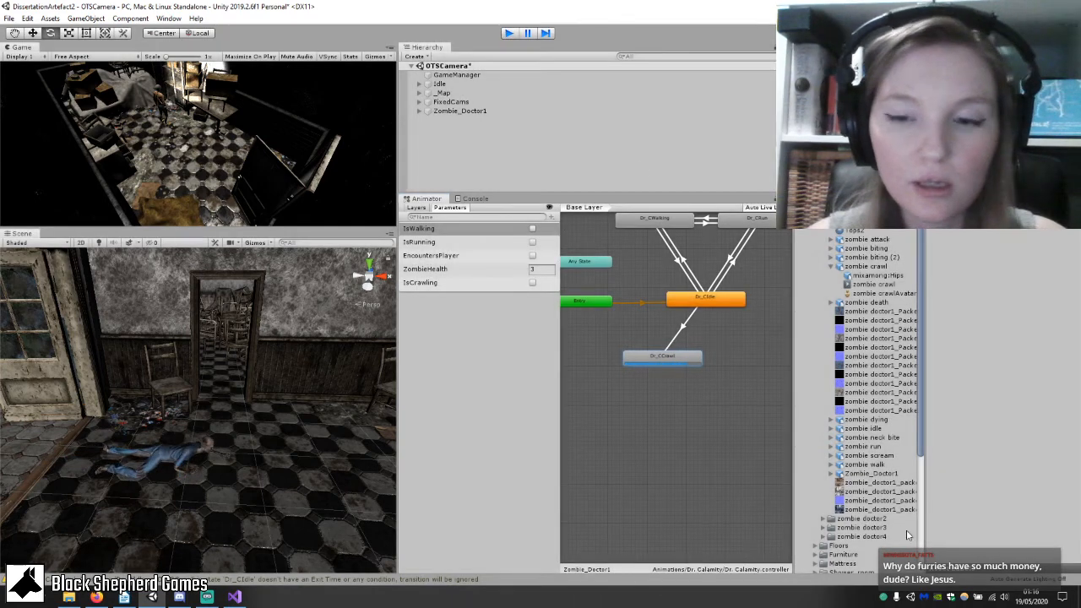
Enable Loop Pose for the zombie crawl clip and apply the import settings.
{"action": "left_click", "coordinate": [868, 266]}
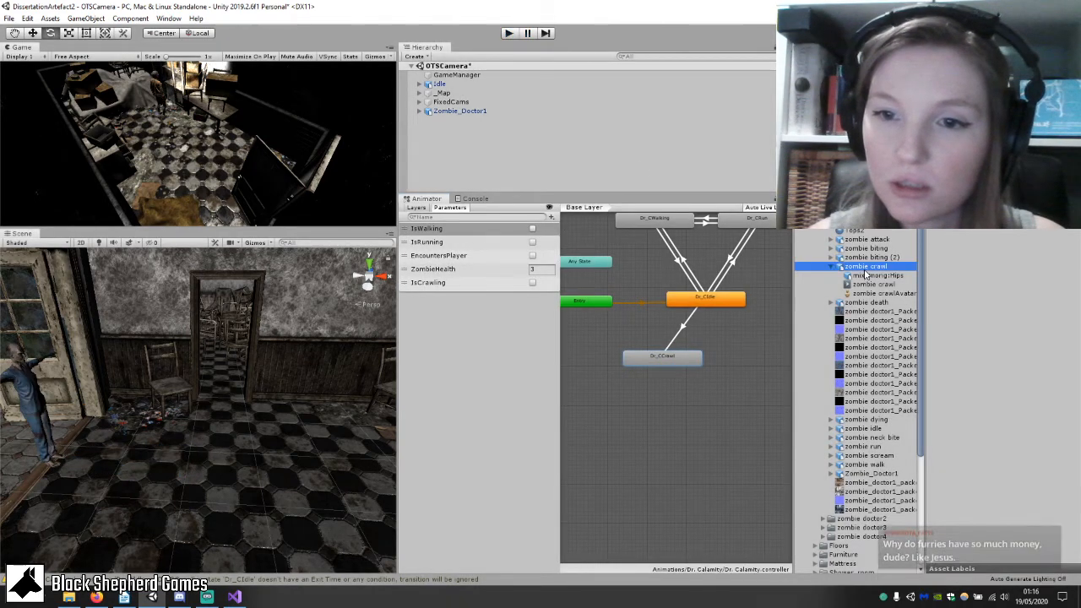
{"action": "left_click", "coordinate": [1007, 354]}
{"action": "left_click", "coordinate": [1065, 456]}
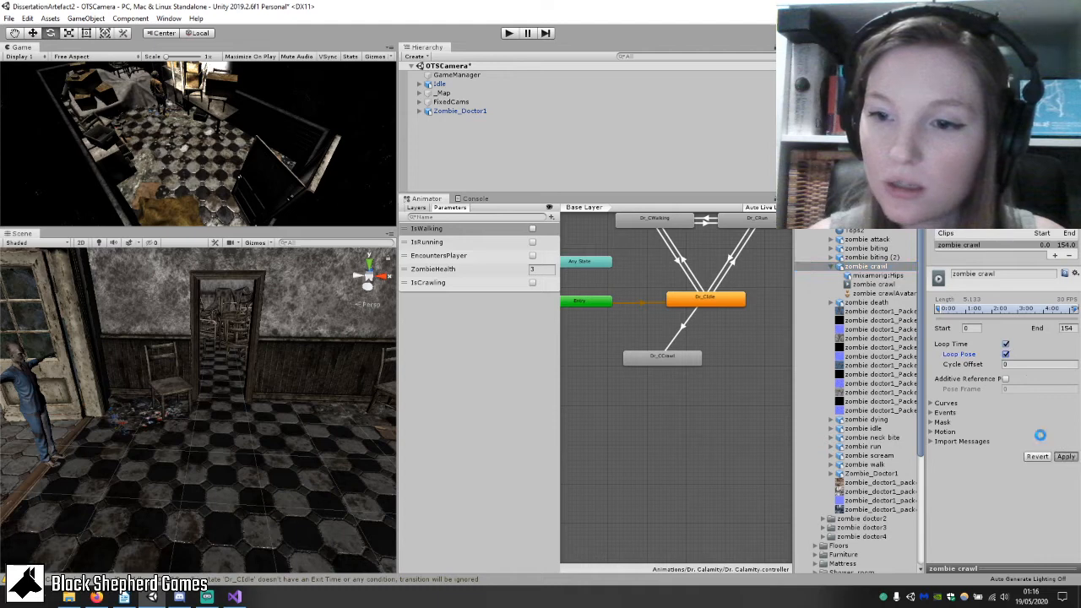
Play the scene, turn the view towards the zombie, switch IsCrawling on to test the looping crawl, and end the test.
{"action": "left_click", "coordinate": [510, 34]}
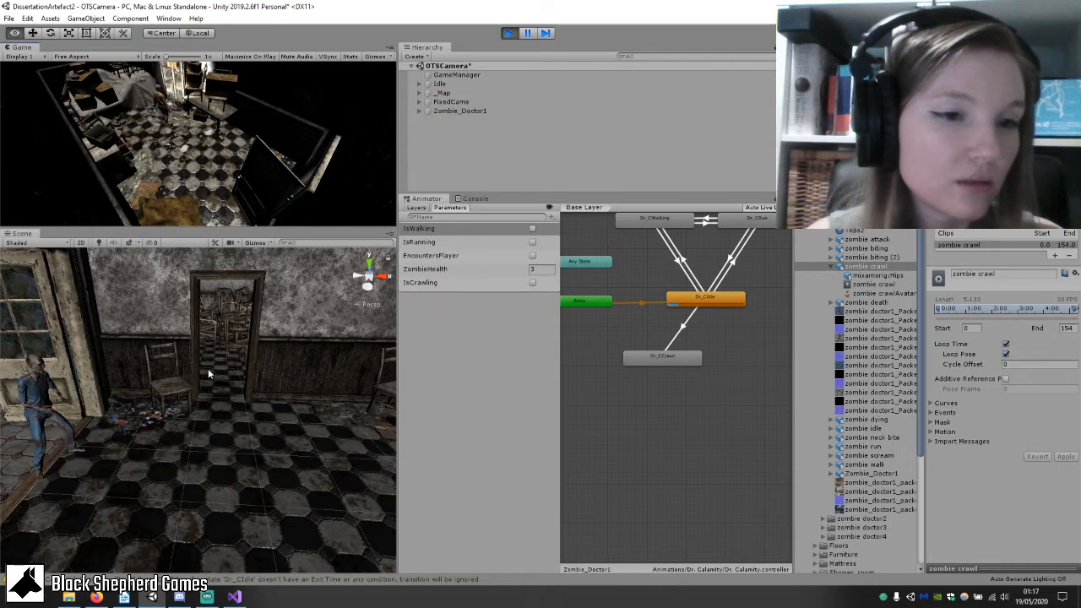
{"action": "right_click_drag", "start_coordinate": [209, 374], "coordinate": [127, 394]}
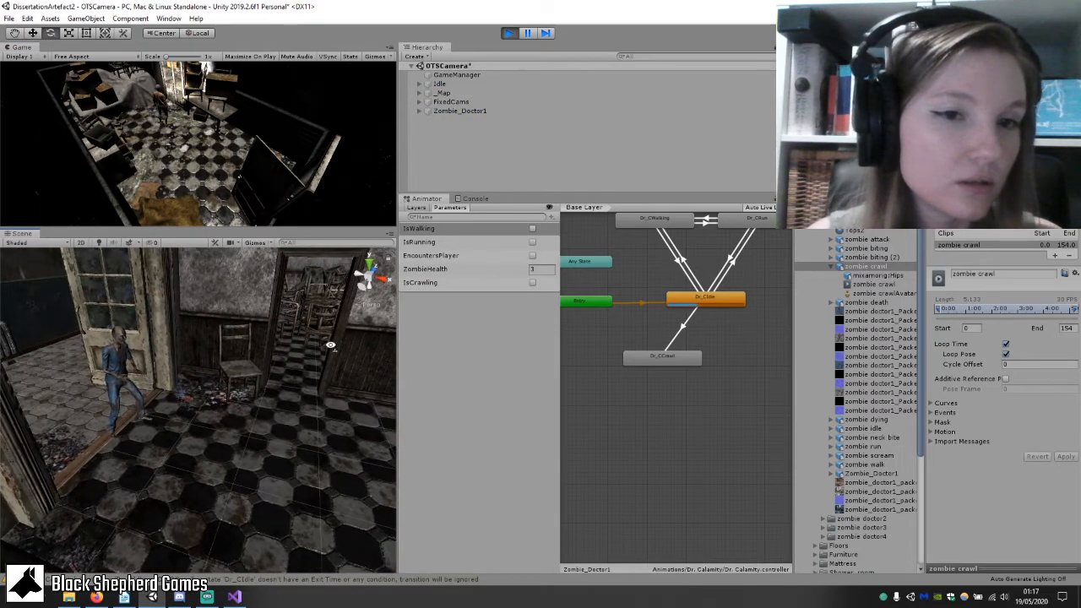
{"action": "left_click", "coordinate": [533, 284]}
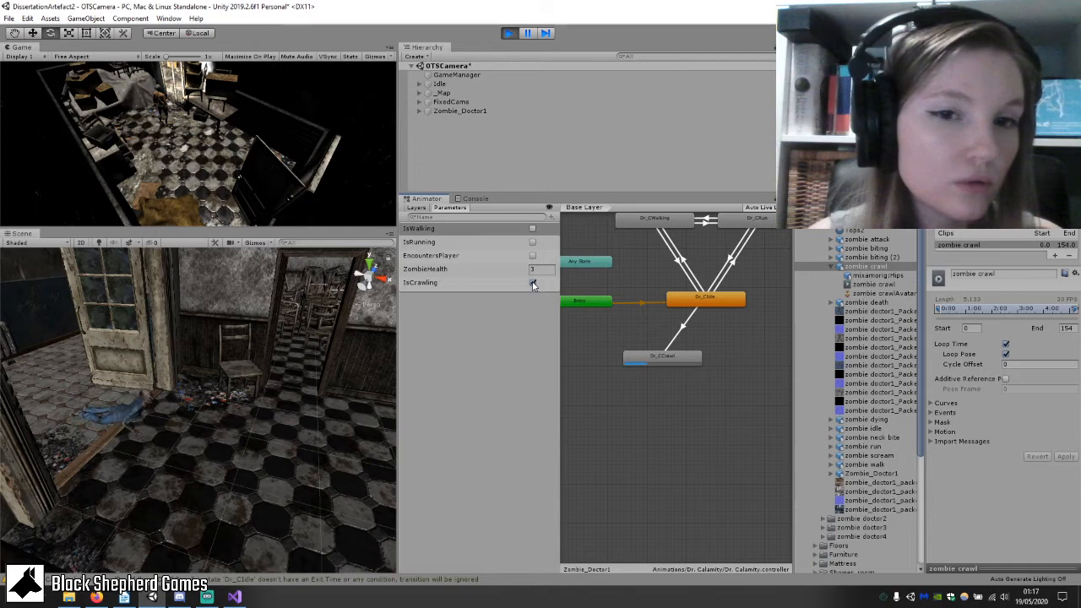
{"action": "key", "text": "ctrl+p"}
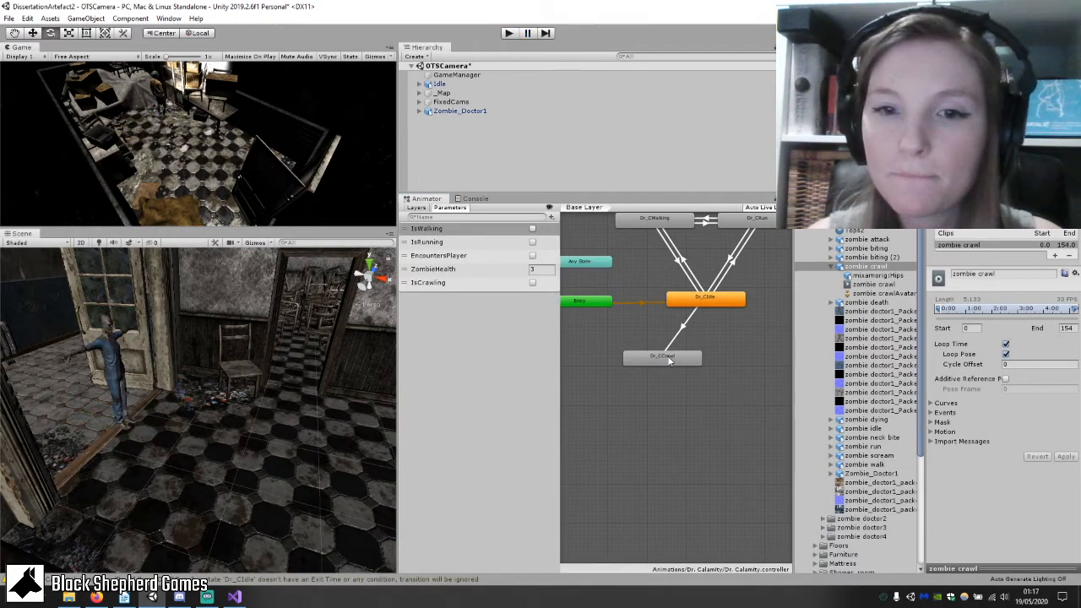
Move the Dr_CCrawl state to the lower left of Dr_CIdle, and check the settings of the zombie biting (2) clip.
{"action": "left_click_drag", "start_coordinate": [670, 361], "coordinate": [643, 346]}
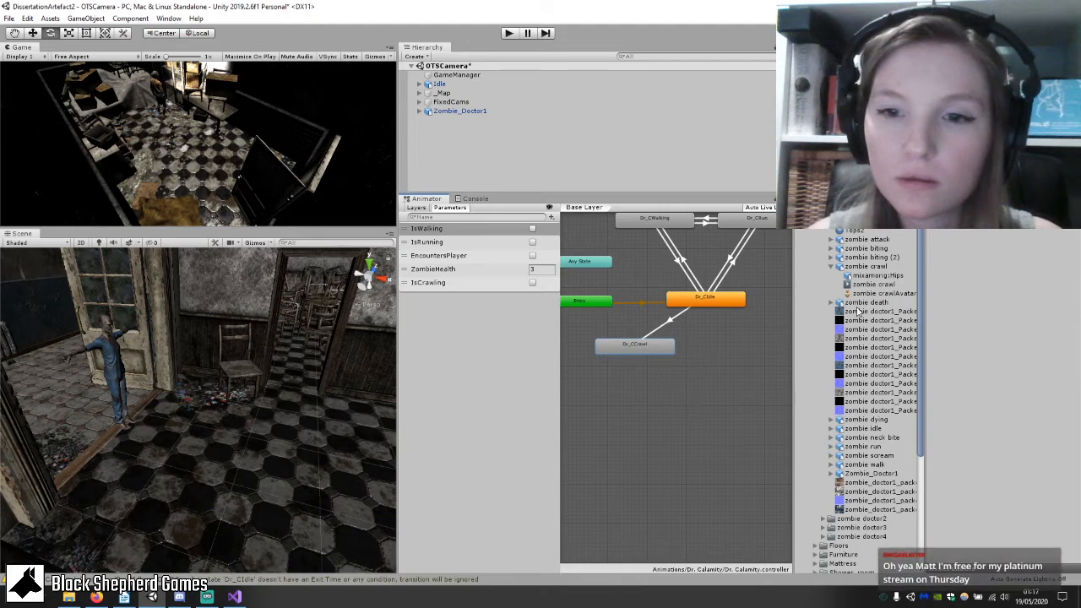
{"action": "left_click", "coordinate": [829, 269]}
{"action": "left_click", "coordinate": [874, 257]}
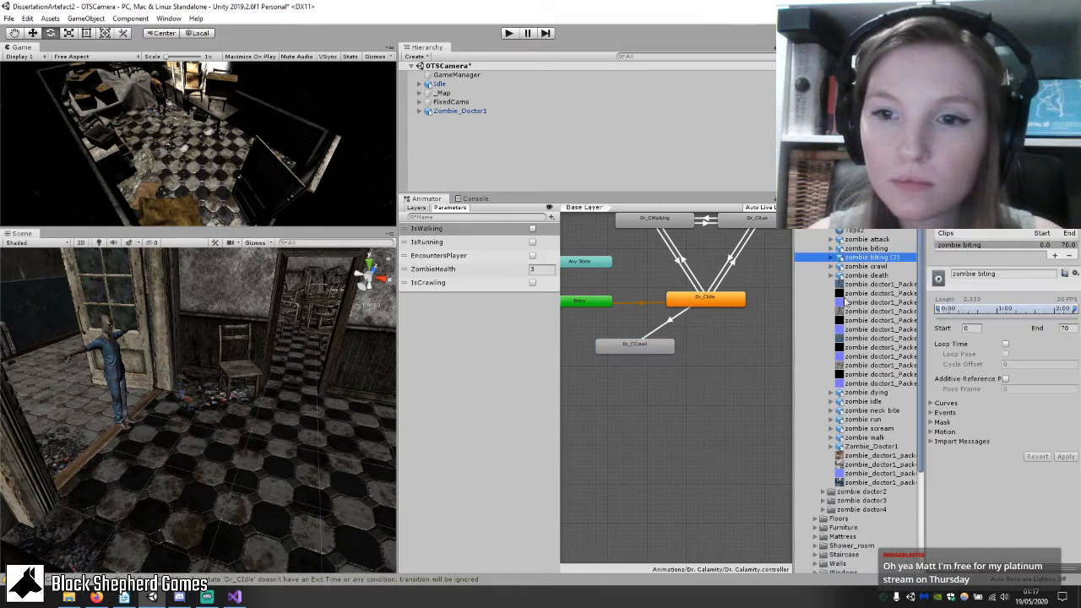
Create an empty animator state, place it below Dr_CIdle, and name it Dr_CBiting1.
{"action": "right_click", "coordinate": [633, 433]}
{"action": "mouse_move", "coordinate": [681, 439]}
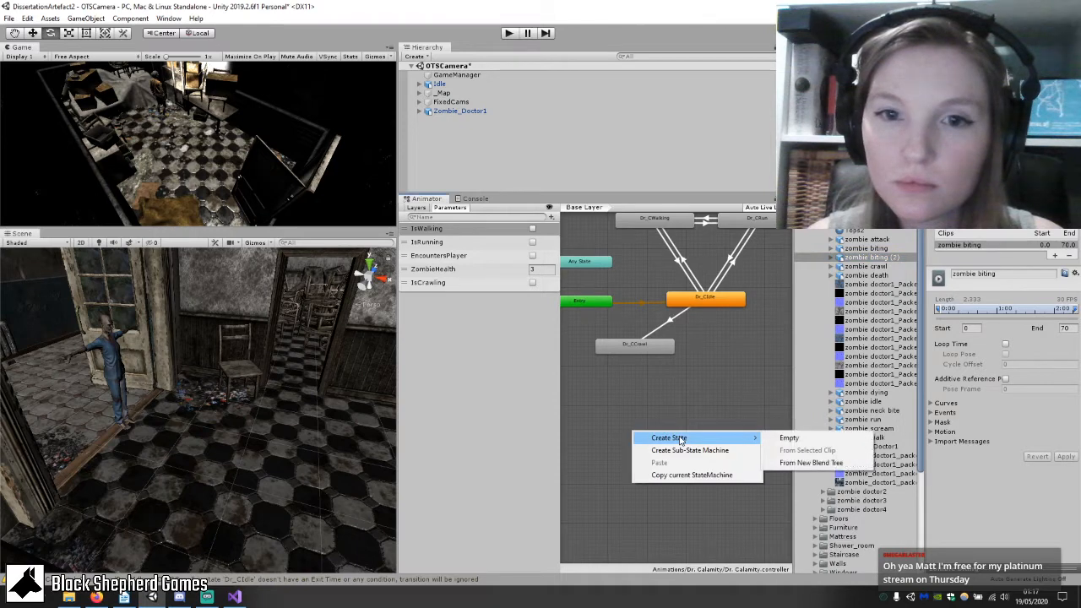
{"action": "left_click", "coordinate": [788, 439]}
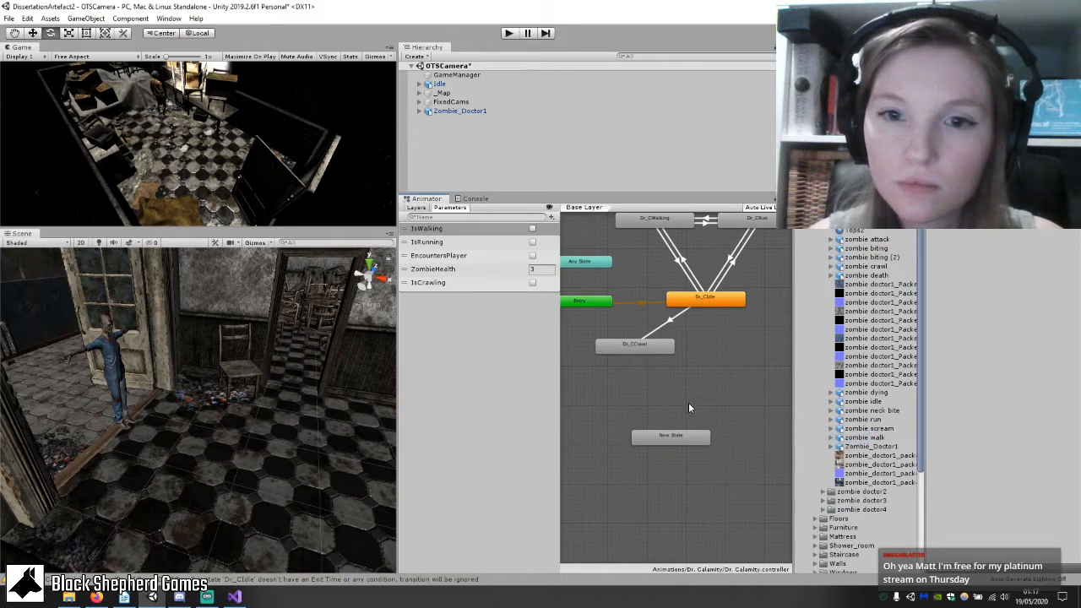
{"action": "right_click", "coordinate": [688, 411]}
{"action": "left_click", "coordinate": [728, 332]}
{"action": "mouse_move", "coordinate": [728, 332]}
{"action": "middle_mouse_down"}
{"action": "mouse_move", "coordinate": [696, 473]}
{"action": "mouse_move", "coordinate": [626, 465]}
{"action": "mouse_move", "coordinate": [743, 344]}
{"action": "middle_mouse_up"}
{"action": "left_click_drag", "start_coordinate": [698, 448], "coordinate": [730, 404]}
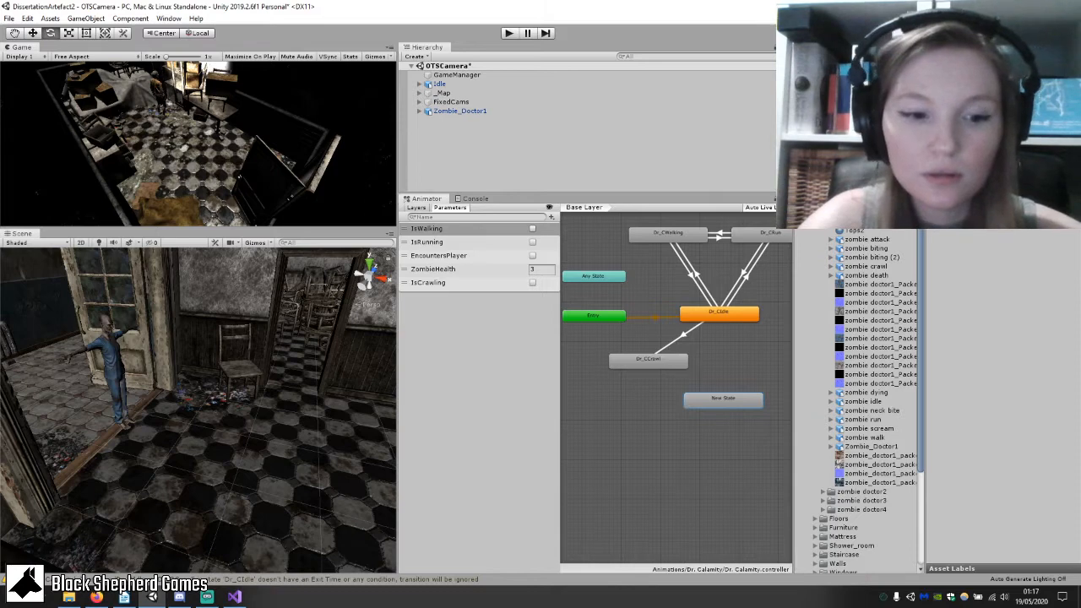
{"action": "key", "text": "Return"}
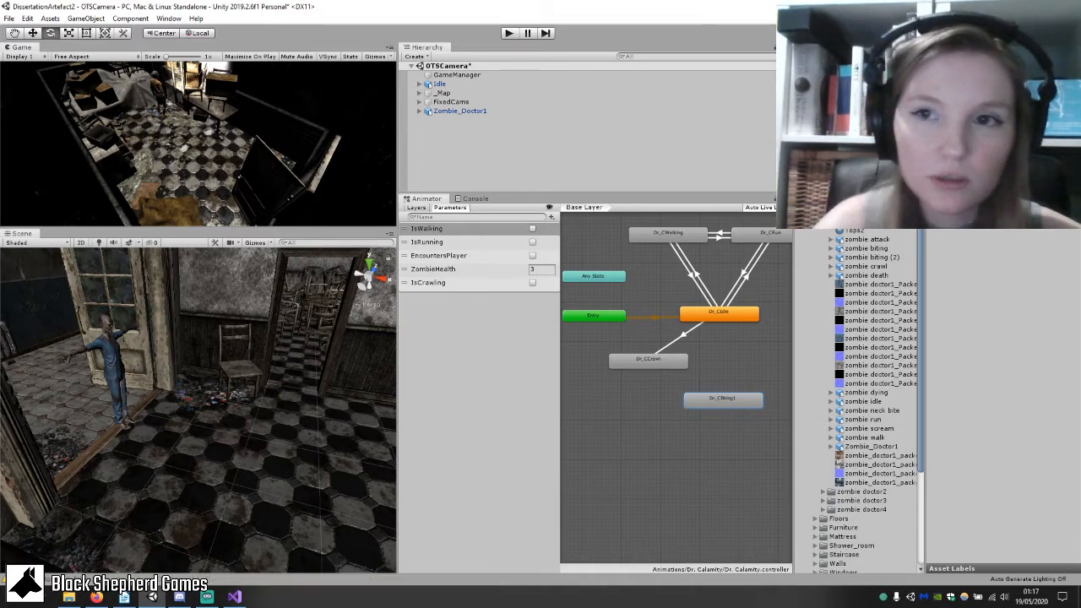
Check the zombie biting (2) and zombie neck bite clips, and reposition Dr_CBiting1 to the lower right of Dr_CIdle.
{"action": "right_click", "coordinate": [675, 392]}
{"action": "left_click", "coordinate": [880, 257]}
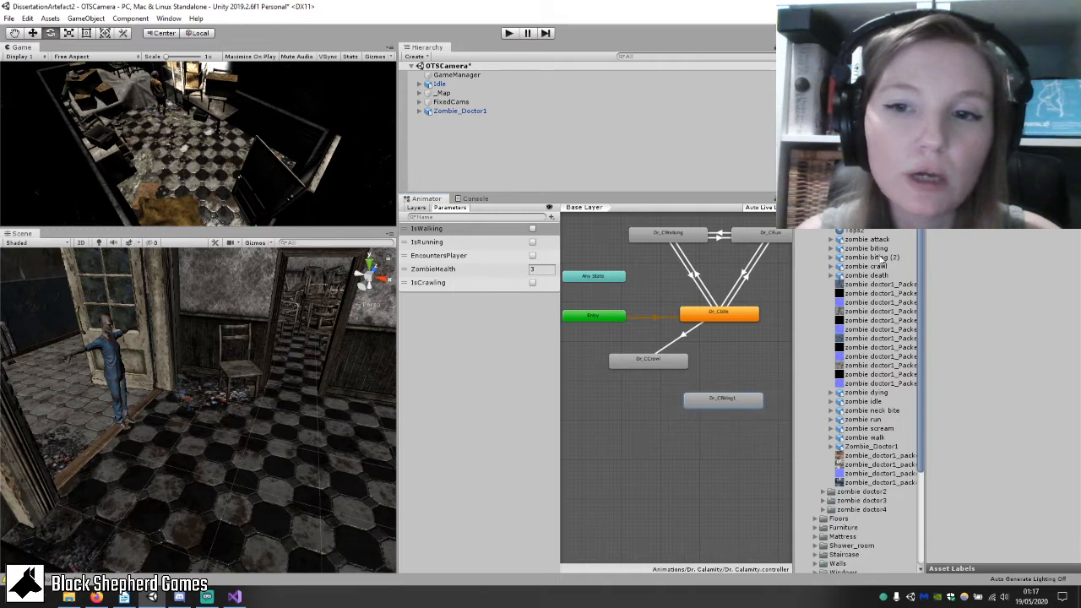
{"action": "left_click", "coordinate": [881, 257]}
{"action": "left_click", "coordinate": [877, 410]}
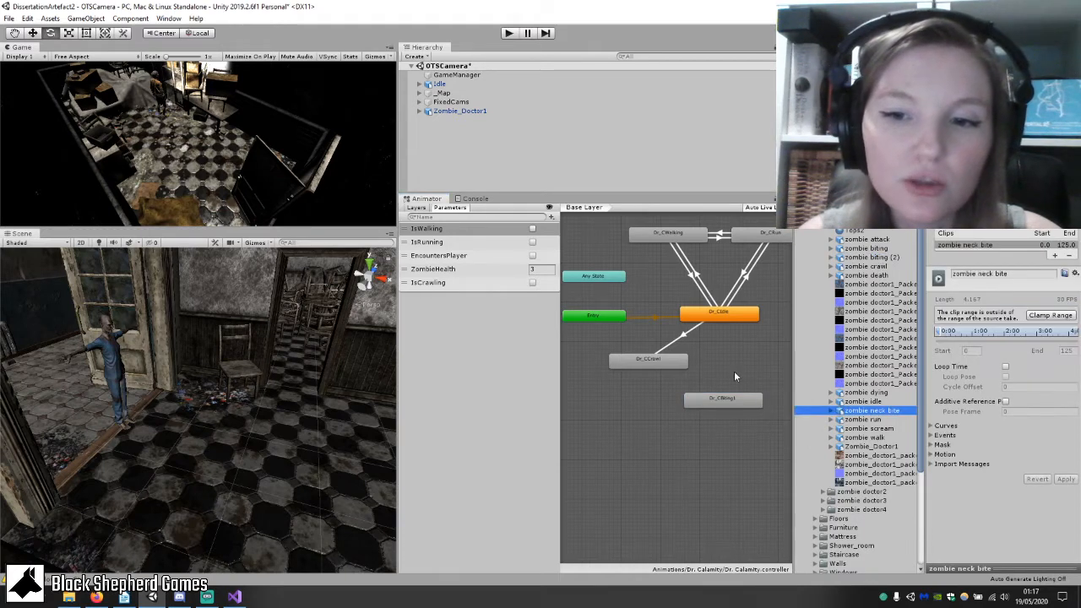
{"action": "middle_click_drag", "start_coordinate": [734, 371], "coordinate": [661, 363]}
{"action": "left_click_drag", "start_coordinate": [655, 423], "coordinate": [723, 388]}
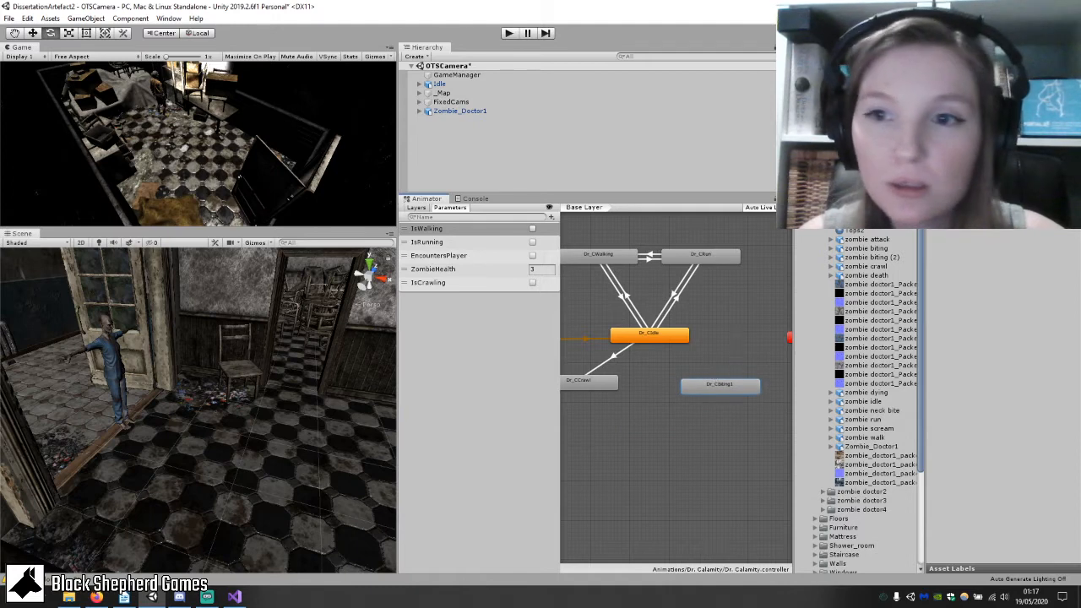
Assign the zombie biting clip as the motion of the Dr_CBiting1 state.
{"action": "left_click", "coordinate": [867, 250]}
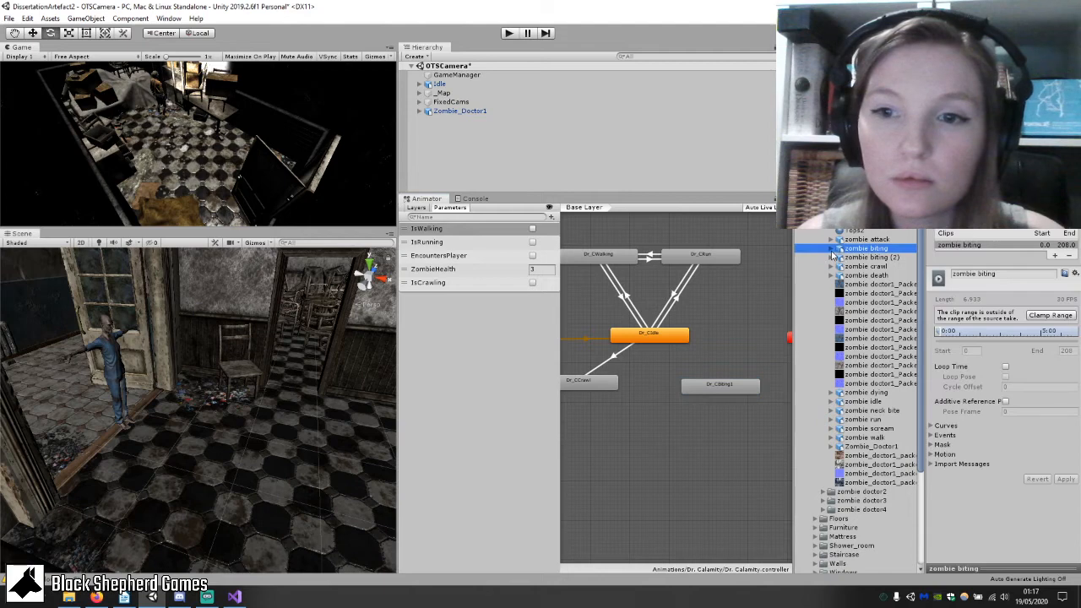
{"action": "left_click", "coordinate": [832, 248]}
{"action": "left_click", "coordinate": [715, 385]}
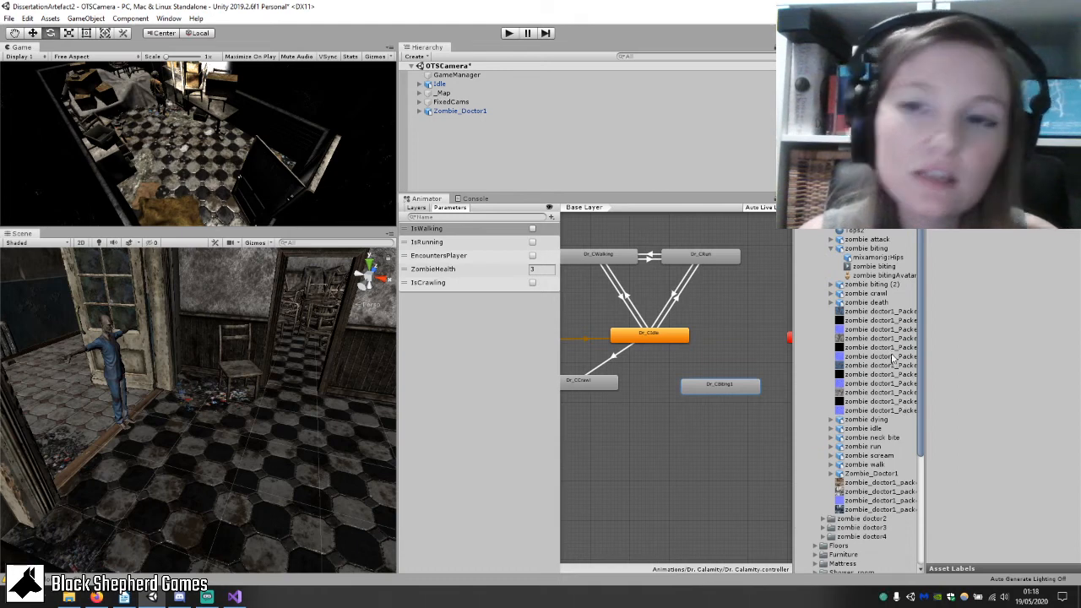
Make a transition from Dr_CIdle to Dr_CBiting1 with the condition EncountersPlayer true.
{"action": "right_click", "coordinate": [677, 344]}
{"action": "left_click", "coordinate": [709, 340]}
{"action": "left_click", "coordinate": [705, 385]}
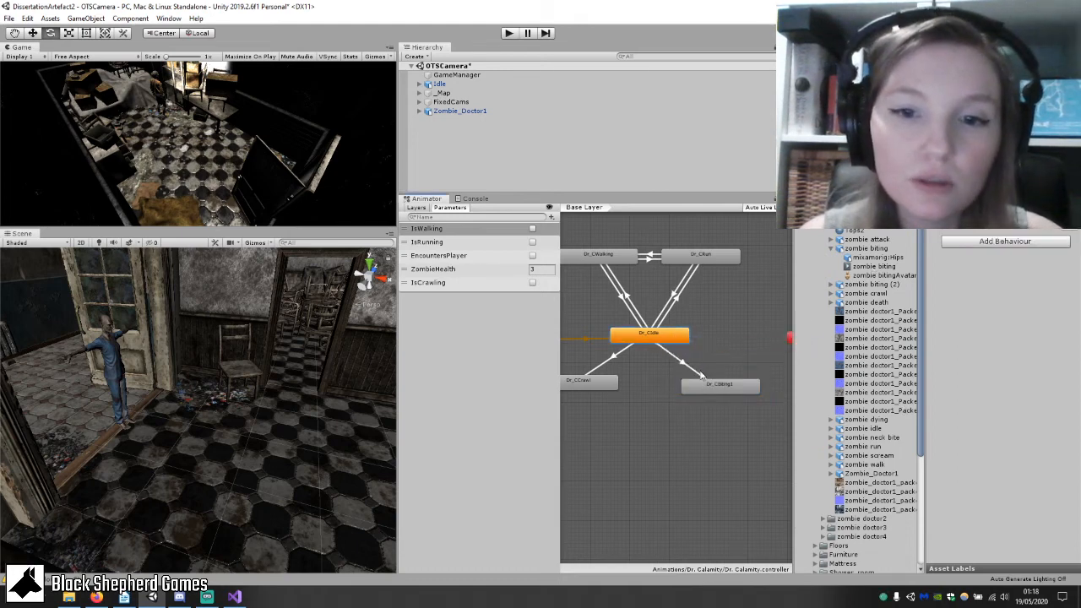
{"action": "left_click", "coordinate": [689, 372]}
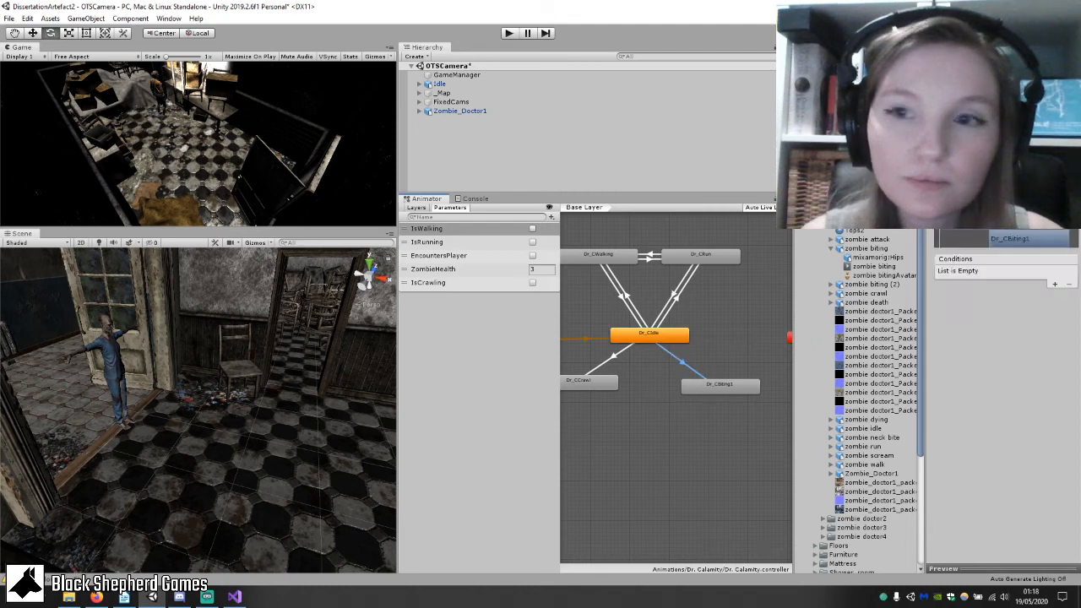
{"action": "left_click", "coordinate": [1055, 284]}
{"action": "left_click", "coordinate": [1002, 272]}
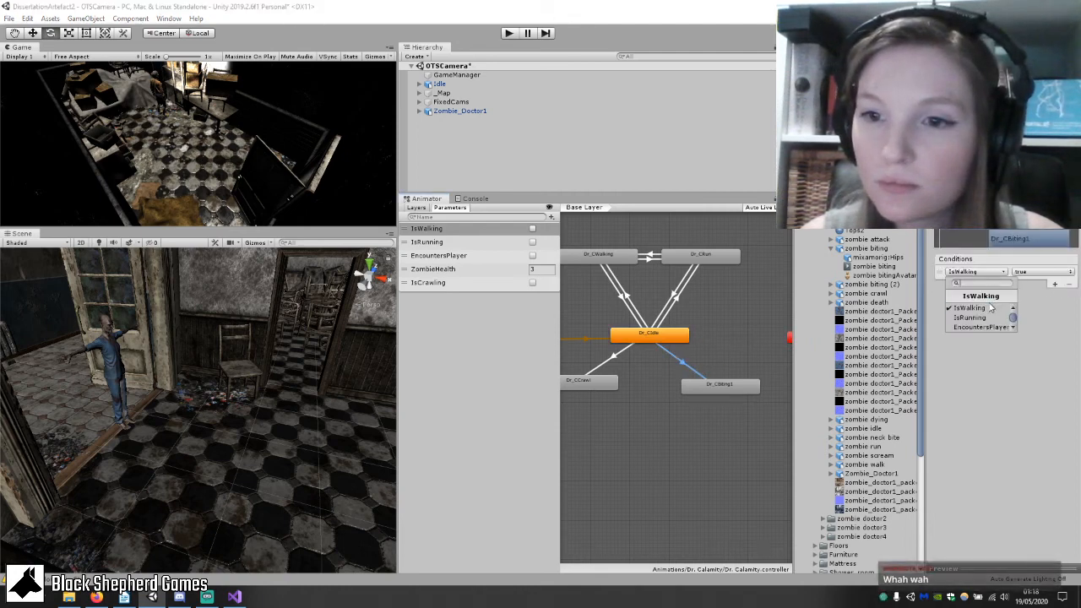
{"action": "left_click", "coordinate": [991, 320]}
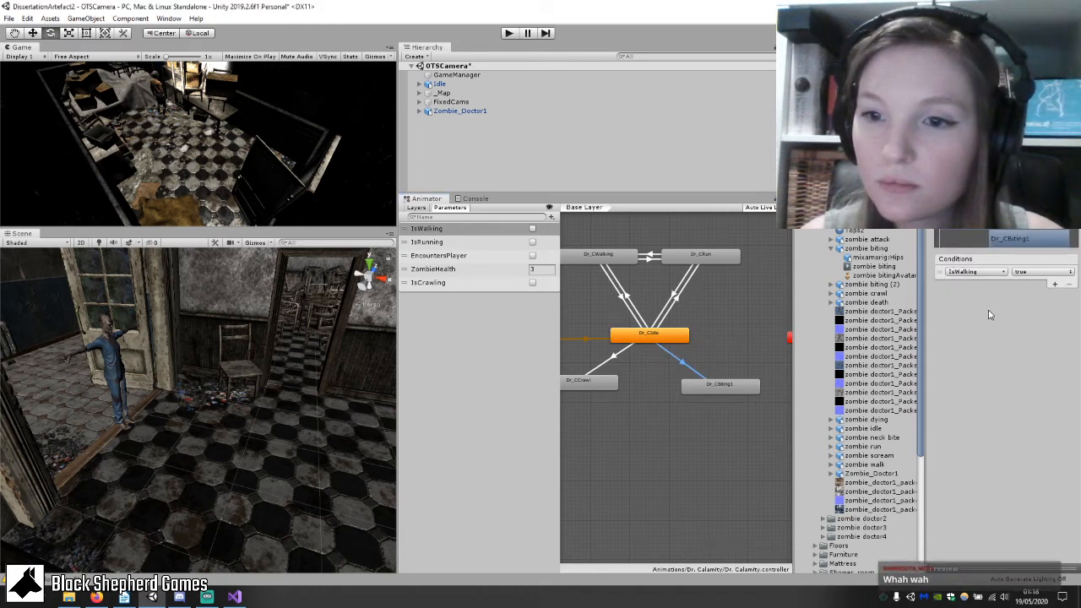
Make a return transition from Dr_CBiting1 to Dr_CIdle.
{"action": "right_click", "coordinate": [747, 387]}
{"action": "left_click", "coordinate": [764, 395]}
{"action": "left_click", "coordinate": [680, 340]}
{"action": "left_click", "coordinate": [687, 364]}
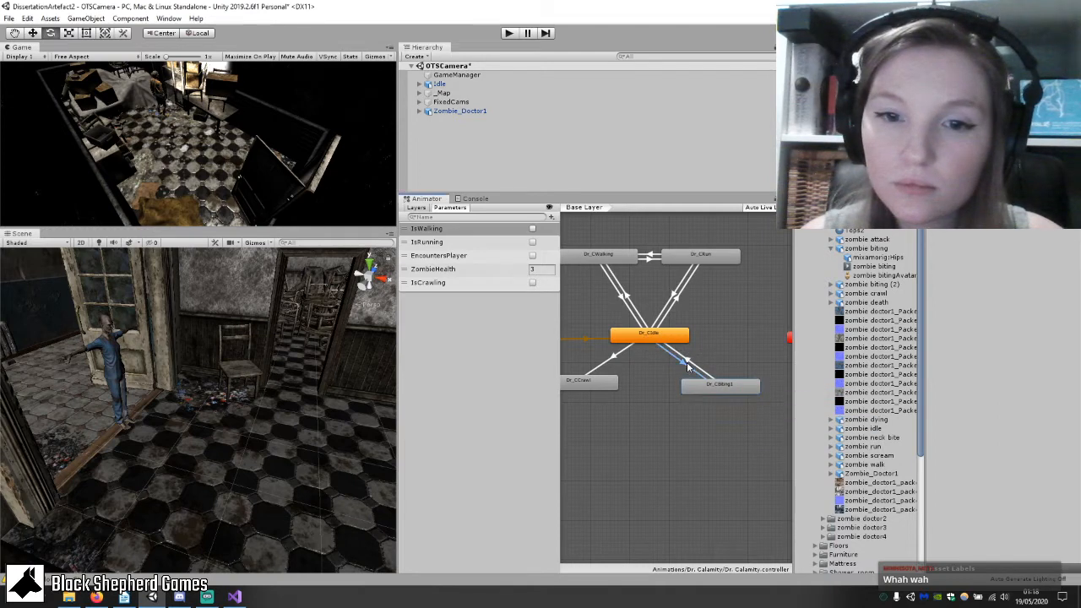
Try an EncountersPlayer true condition on the Dr_CBiting1 to Dr_CIdle transition, and remove it again.
{"action": "left_click", "coordinate": [693, 364]}
{"action": "left_click", "coordinate": [1055, 285]}
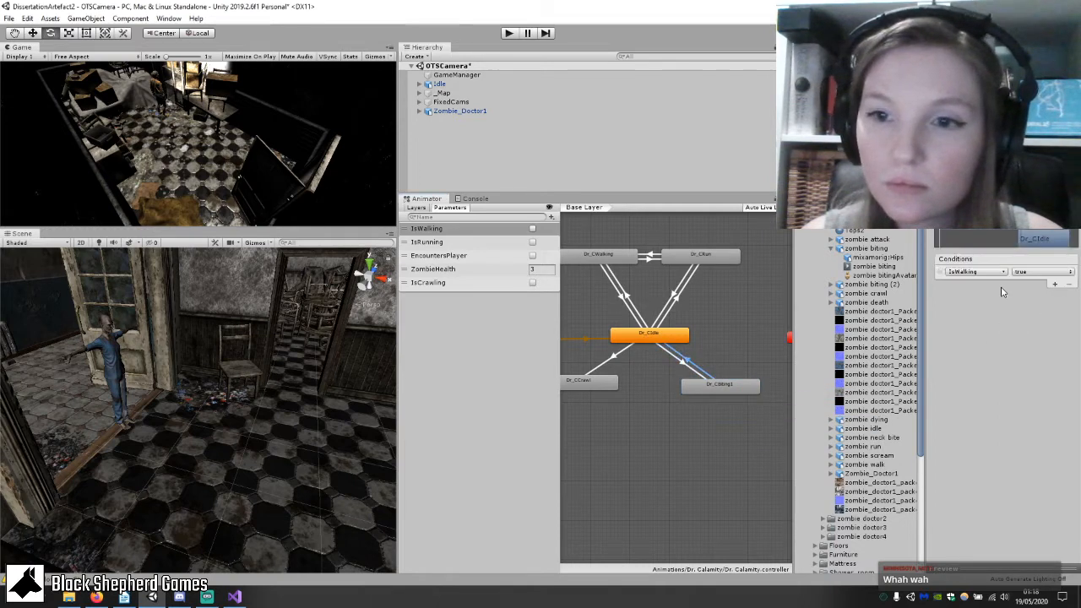
{"action": "left_click", "coordinate": [987, 273]}
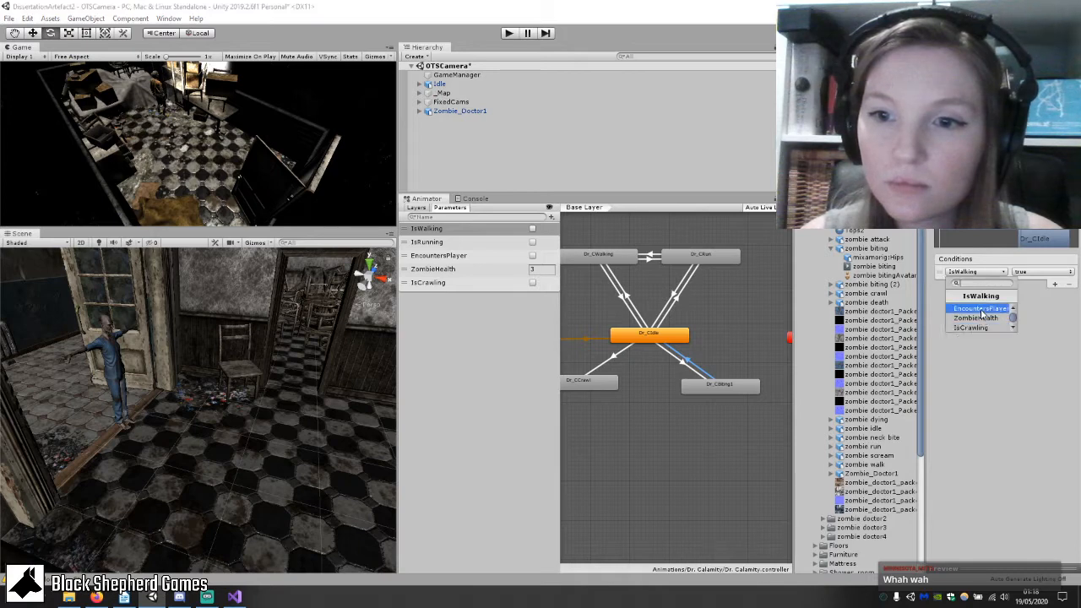
{"action": "left_click", "coordinate": [980, 309]}
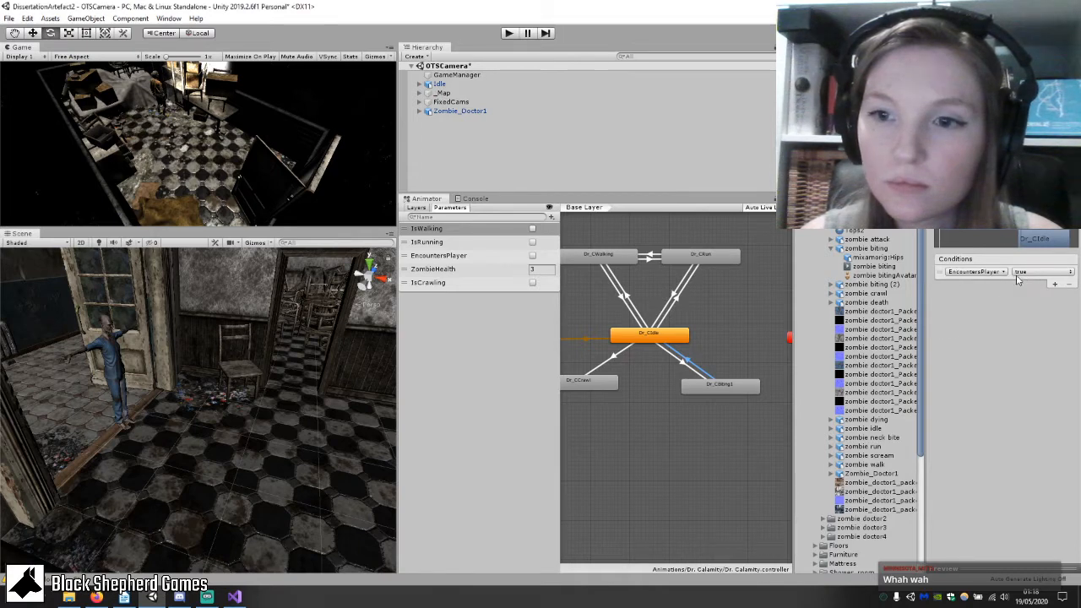
{"action": "left_click", "coordinate": [949, 273]}
{"action": "left_click", "coordinate": [1069, 284]}
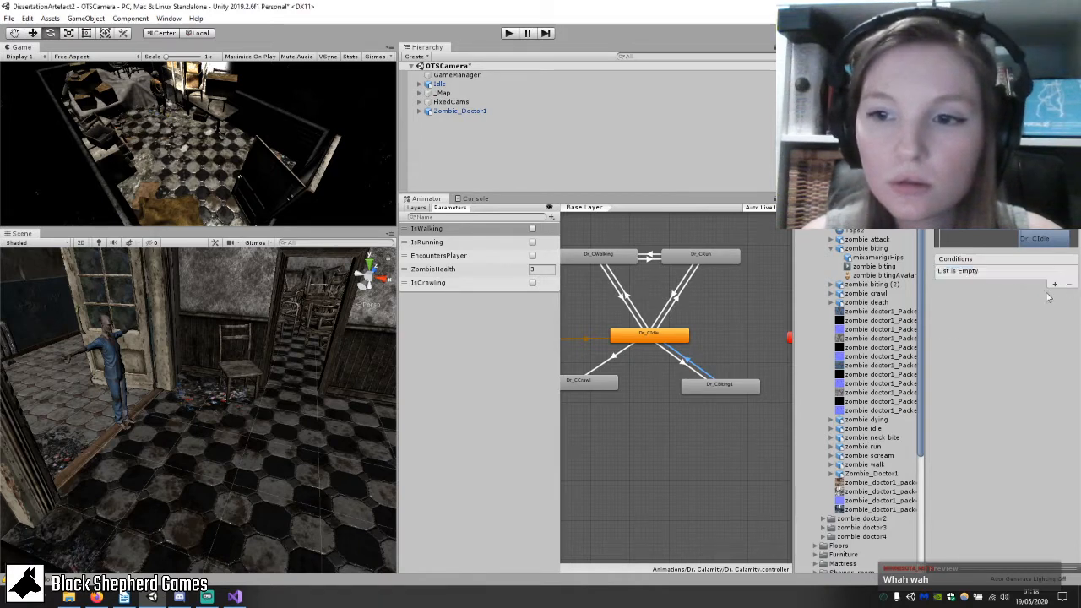
Check the conditions and settings of the two transitions between Dr_CIdle and Dr_CBiting1.
{"action": "left_click", "coordinate": [693, 370]}
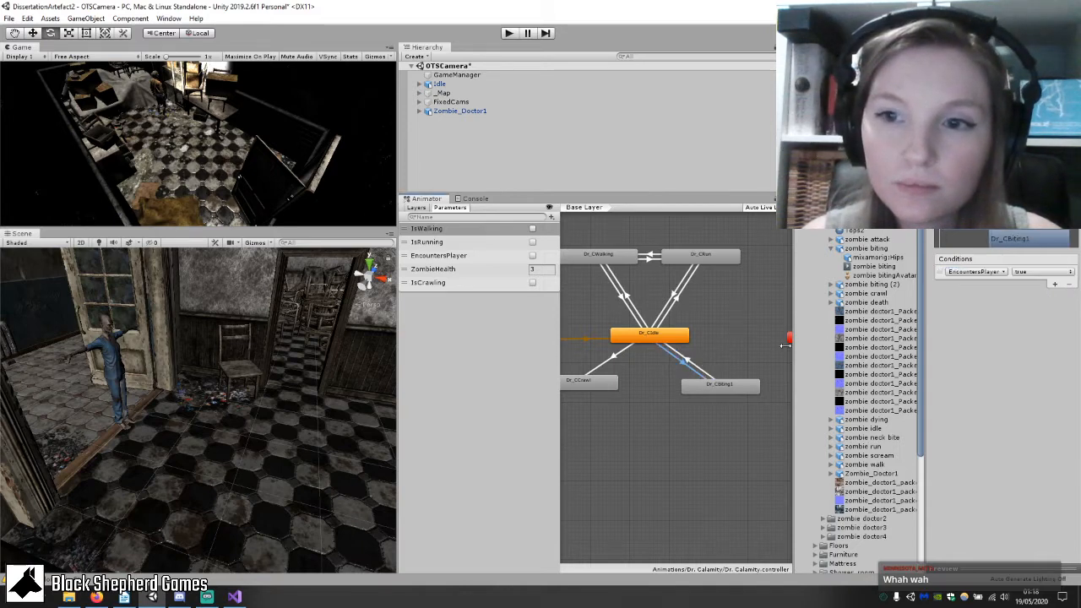
{"action": "left_click", "coordinate": [700, 370]}
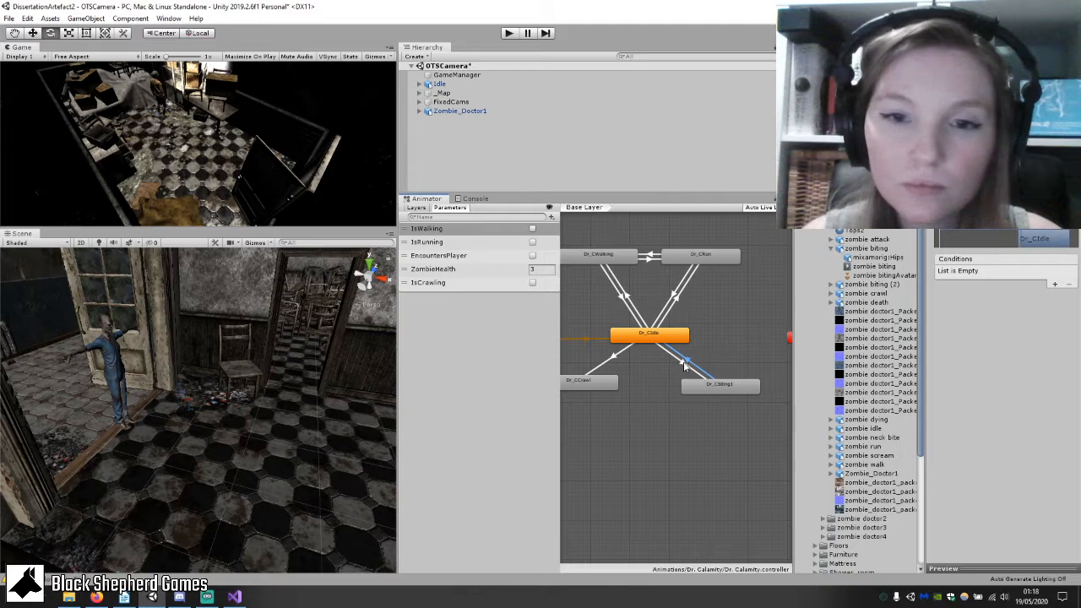
{"action": "left_click", "coordinate": [698, 387]}
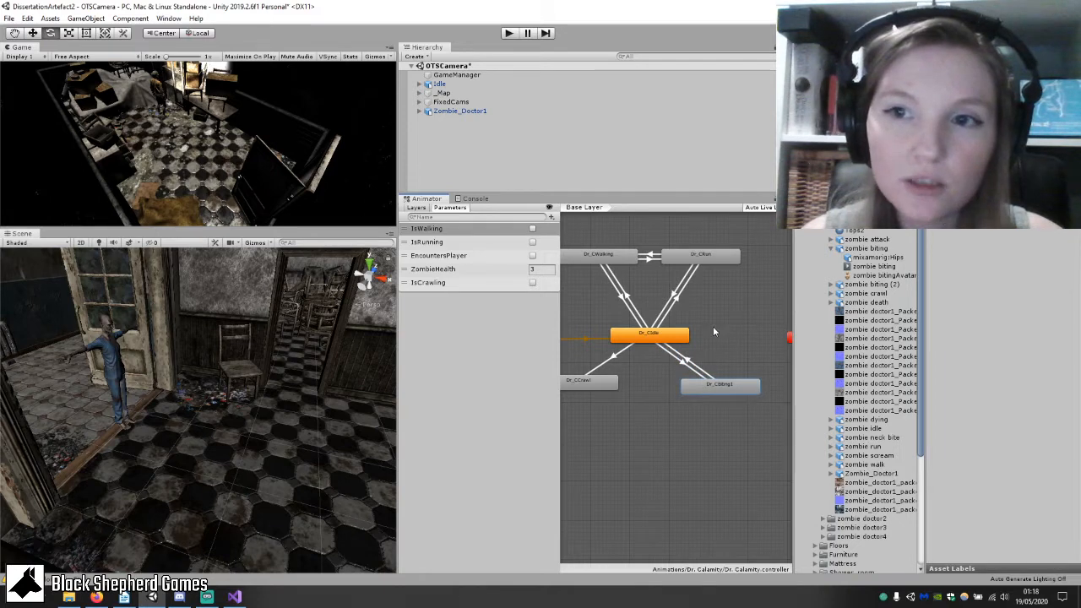
{"action": "left_click", "coordinate": [683, 363]}
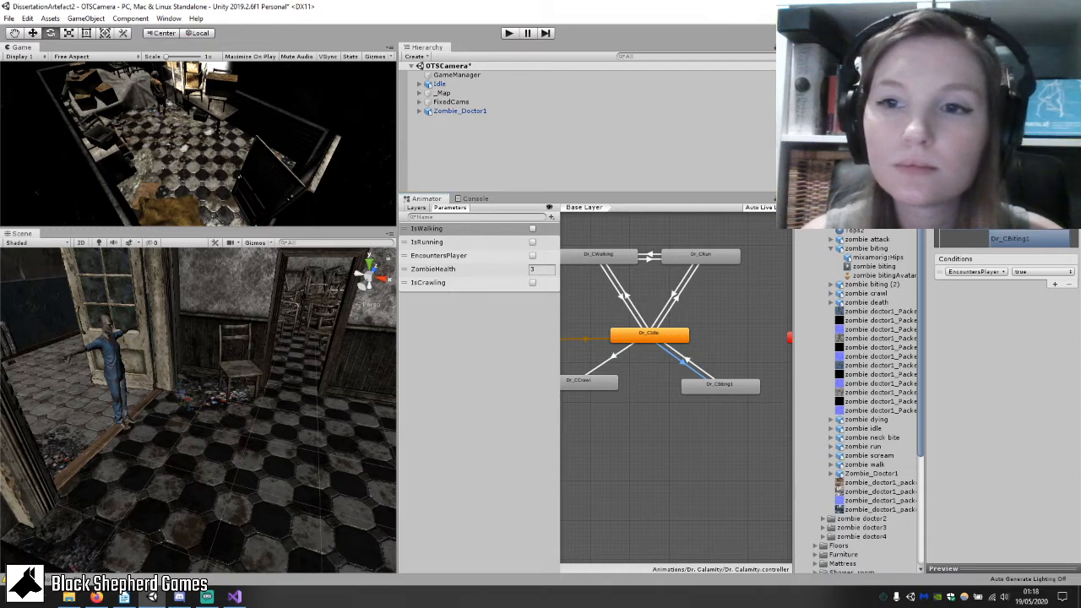
{"action": "left_click", "coordinate": [941, 153]}
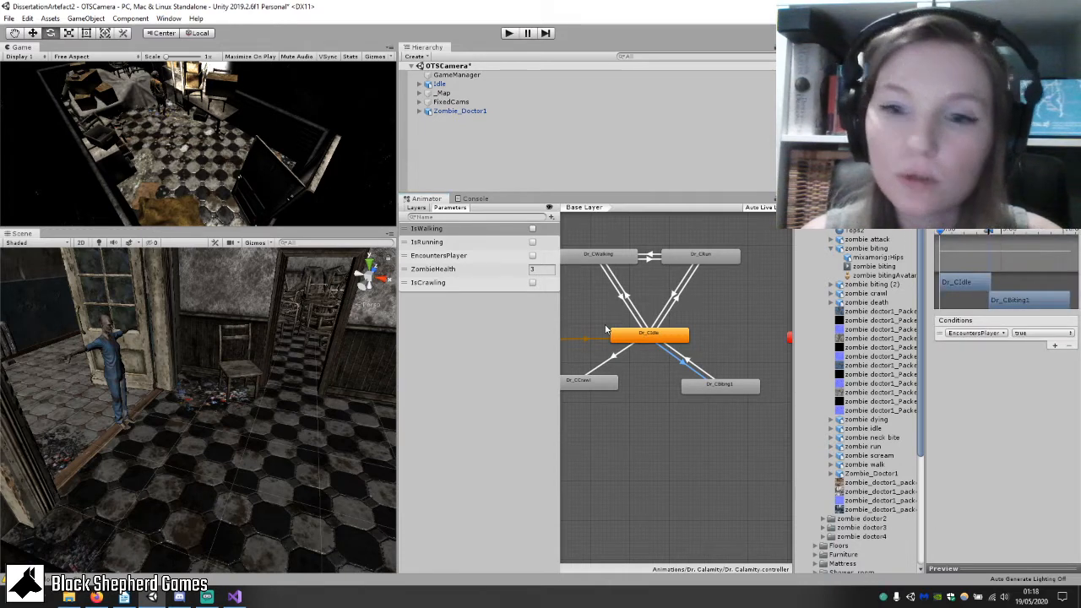
{"action": "left_click", "coordinate": [735, 382]}
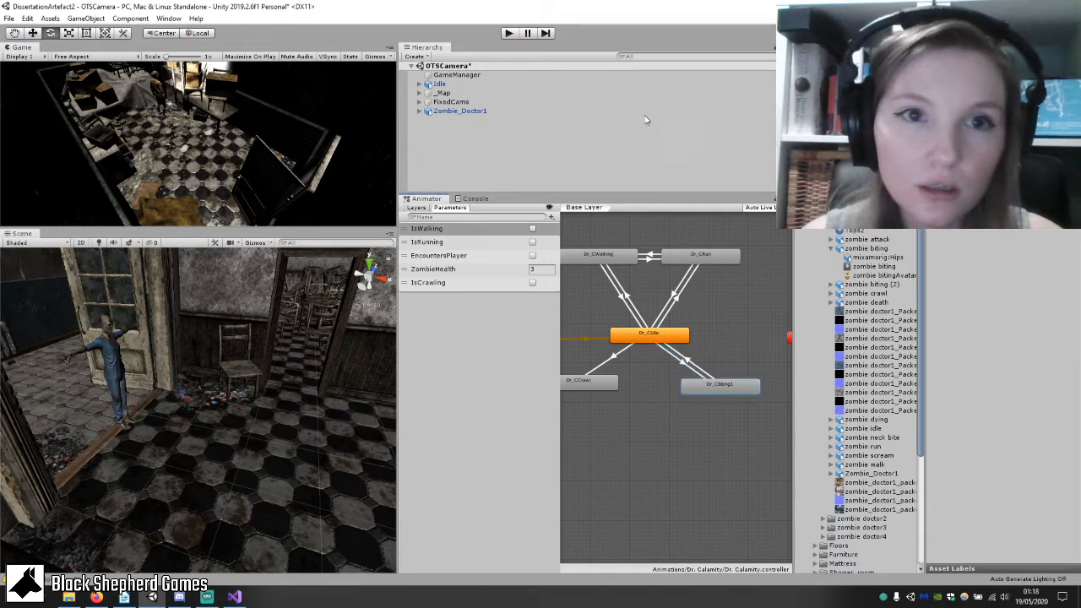
Play the scene and switch EncountersPlayer on and off to test the biting state.
{"action": "left_click", "coordinate": [512, 32]}
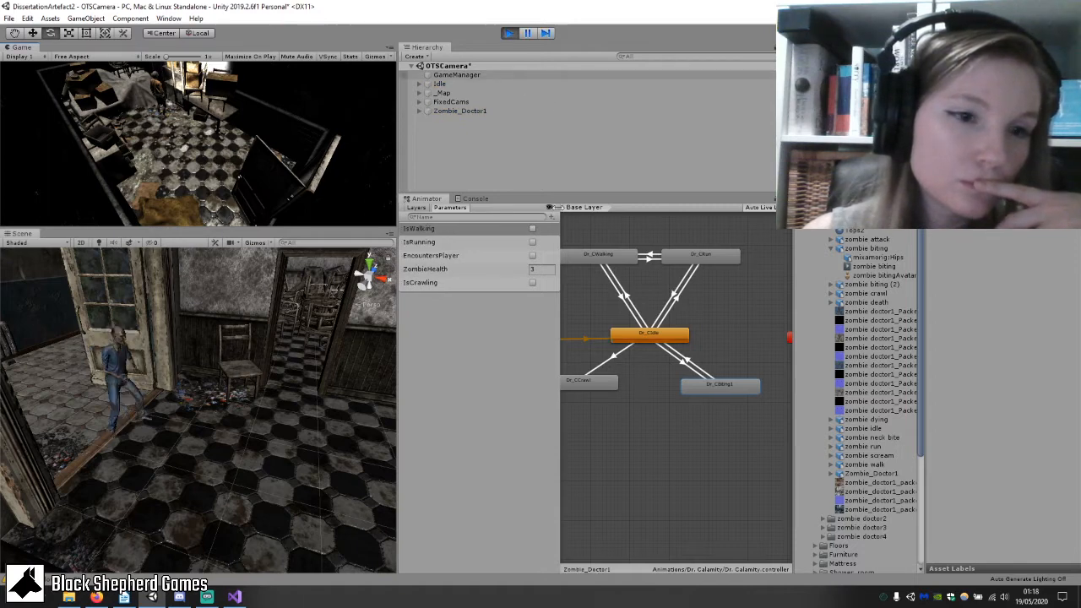
{"action": "left_click", "coordinate": [532, 256]}
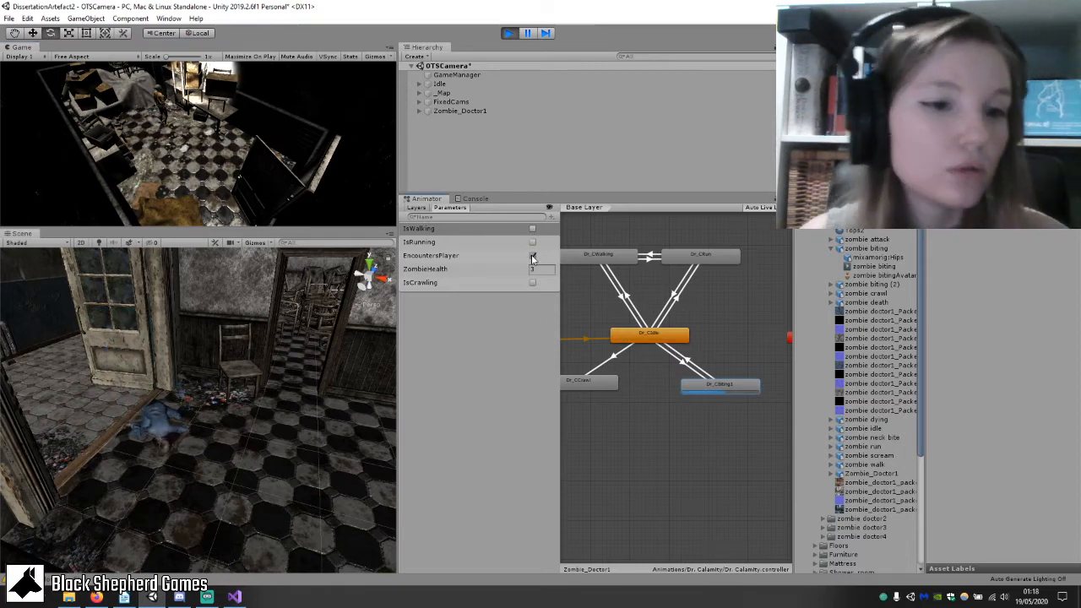
{"action": "left_click", "coordinate": [532, 256]}
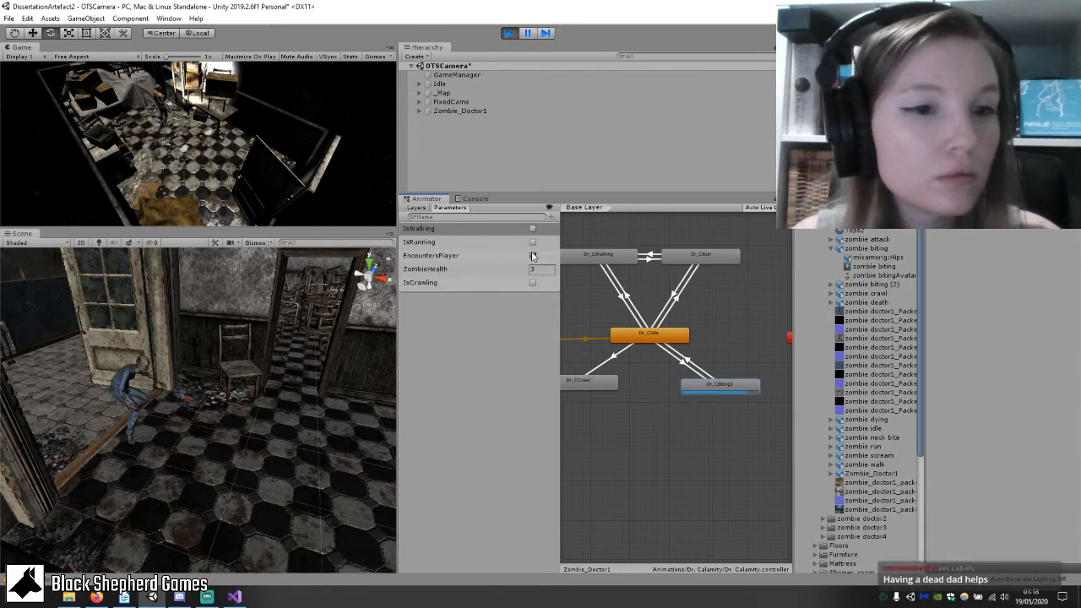
Switch EncountersPlayer off, end the play test, and rename the Dr_CBiting1 state as Dr_CBitingOnFloor.
{"action": "left_click", "coordinate": [532, 256]}
{"action": "left_click", "coordinate": [508, 34]}
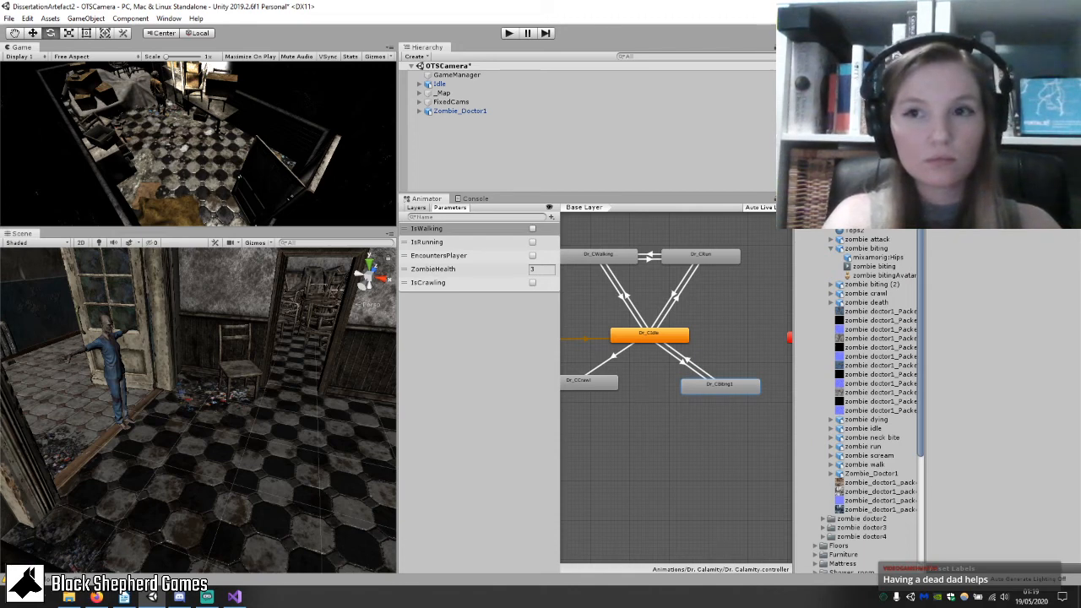
{"action": "key", "text": "Return"}
Delete both transitions between Dr_CIdle and Dr_CBitingOnFloor.
{"action": "left_click_drag", "start_coordinate": [674, 368], "coordinate": [711, 344]}
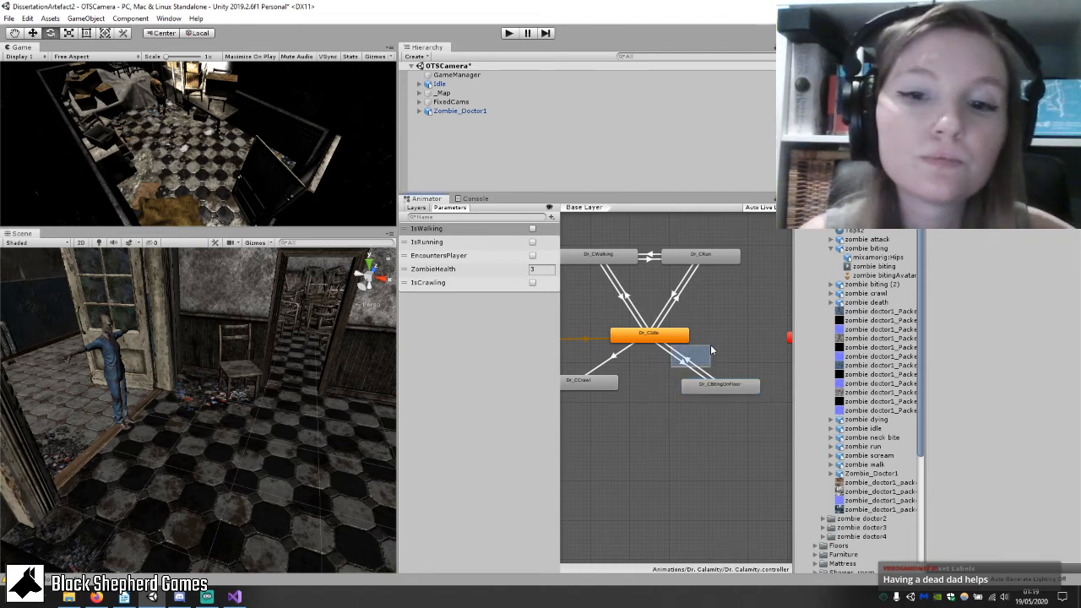
{"action": "left_click", "coordinate": [690, 361]}
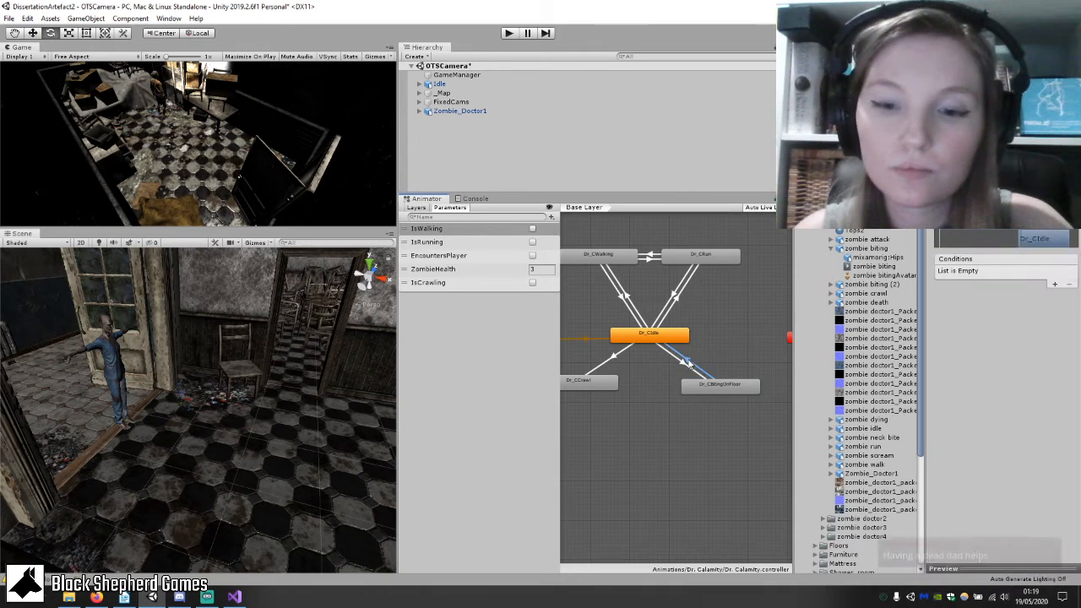
{"action": "key", "text": "Delete"}
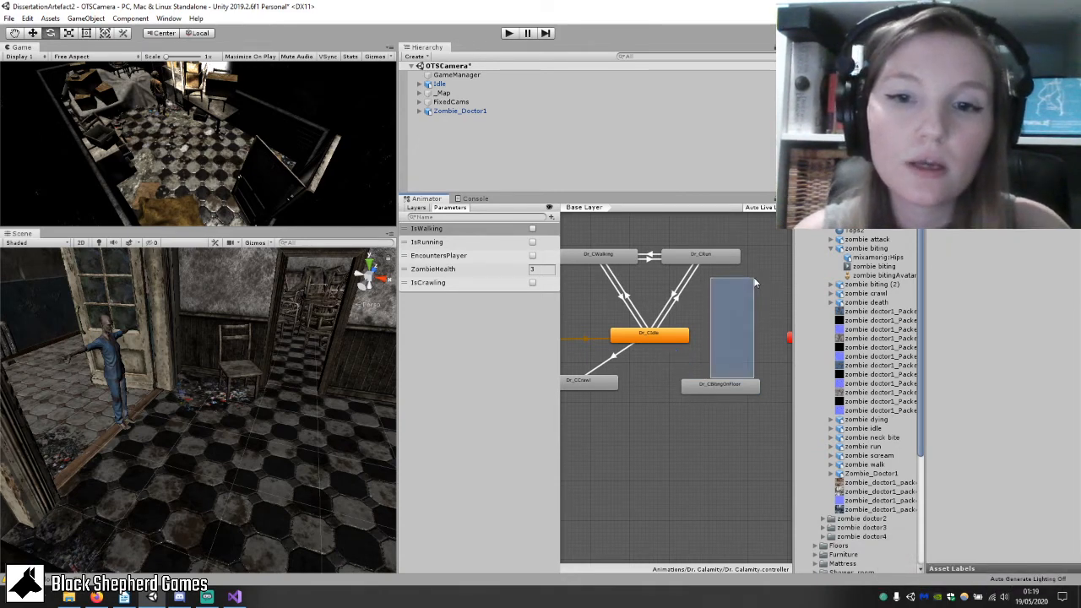
Move the Dr_CBitingOnFloor state directly above Dr_CNeckBite, among the unconnected states.
{"action": "left_click_drag", "start_coordinate": [714, 387], "coordinate": [753, 261]}
{"action": "middle_click_drag", "start_coordinate": [733, 287], "coordinate": [697, 393]}
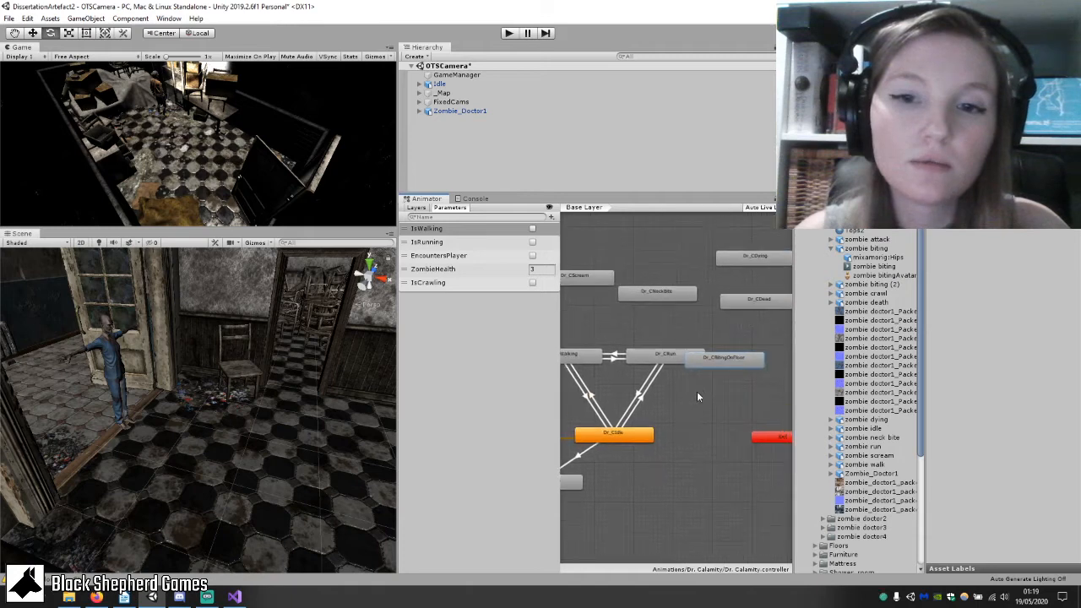
{"action": "left_click_drag", "start_coordinate": [726, 359], "coordinate": [690, 259]}
{"action": "middle_click_drag", "start_coordinate": [668, 467], "coordinate": [677, 428]}
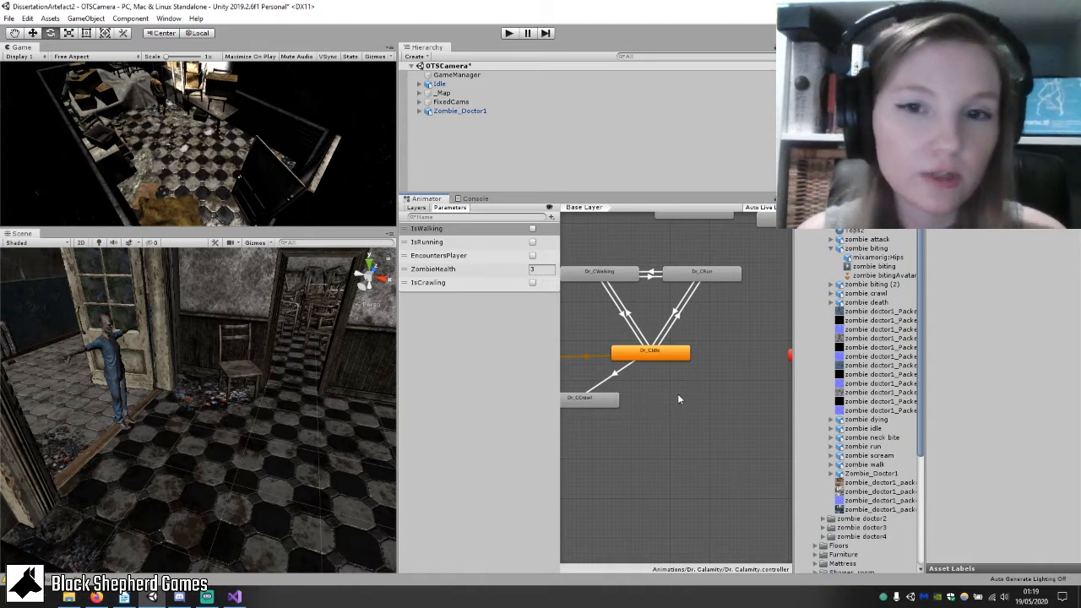
{"action": "middle_click_drag", "start_coordinate": [676, 430], "coordinate": [659, 484]}
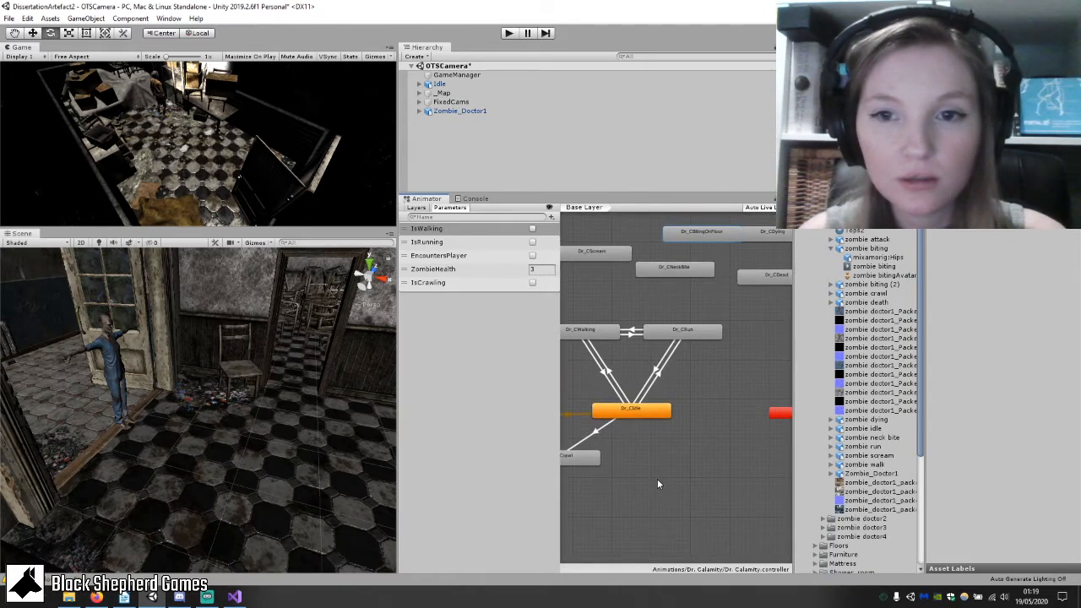
{"action": "left_click_drag", "start_coordinate": [699, 235], "coordinate": [678, 238]}
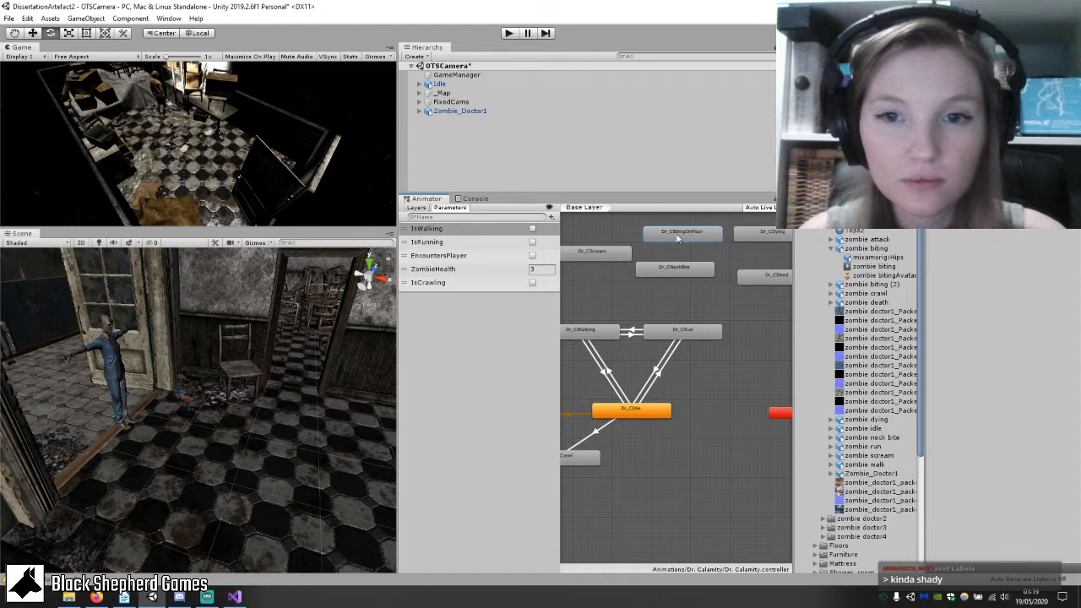
Create an empty state below Dr_CIdle for the zombie biting (2) animation and name it Dr_CBiting2.
{"action": "middle_click_drag", "start_coordinate": [717, 440], "coordinate": [743, 417]}
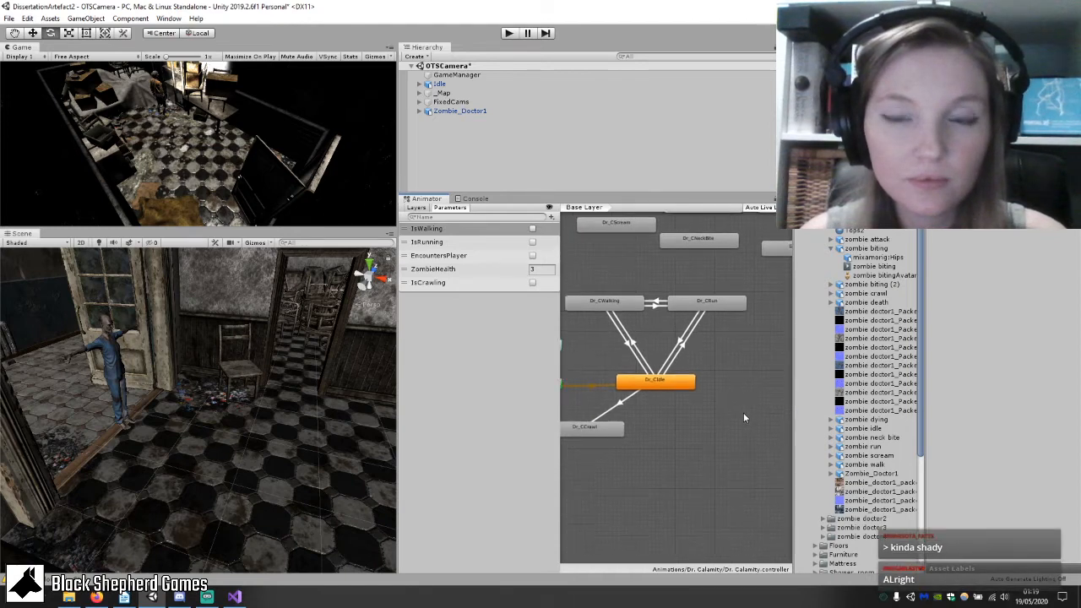
{"action": "right_click", "coordinate": [653, 456]}
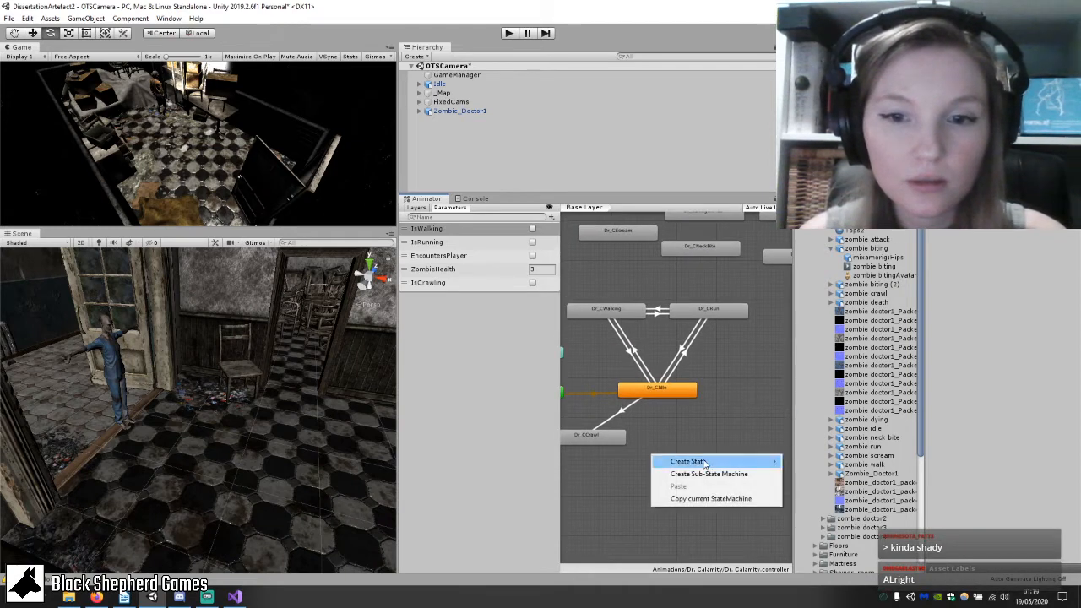
{"action": "mouse_move", "coordinate": [705, 463]}
{"action": "left_click", "coordinate": [809, 461]}
{"action": "left_click_drag", "start_coordinate": [713, 454], "coordinate": [724, 423]}
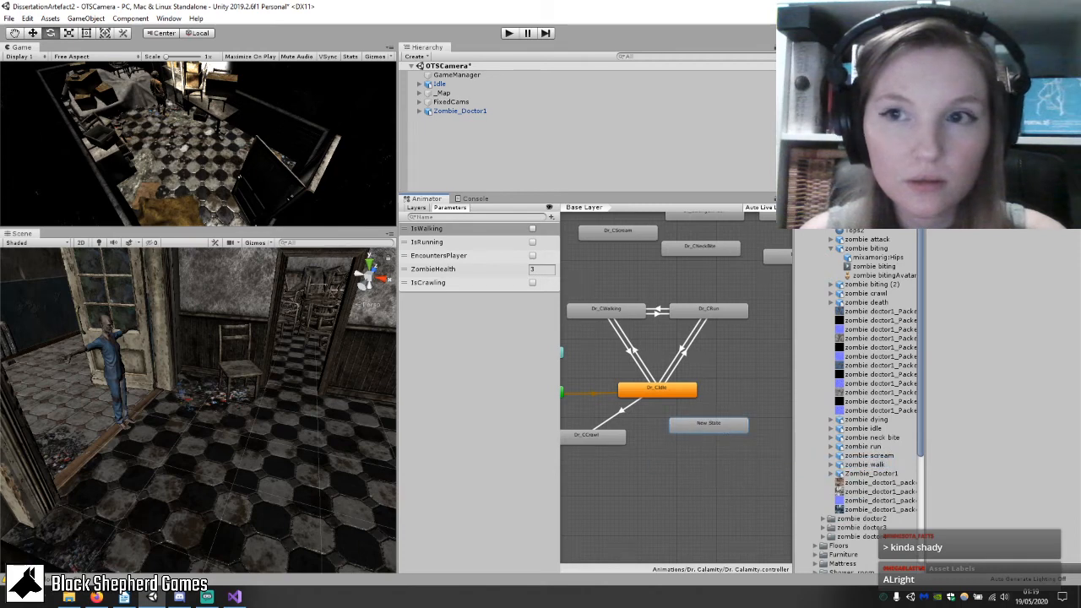
{"action": "left_click", "coordinate": [831, 248]}
{"action": "left_click", "coordinate": [832, 258]}
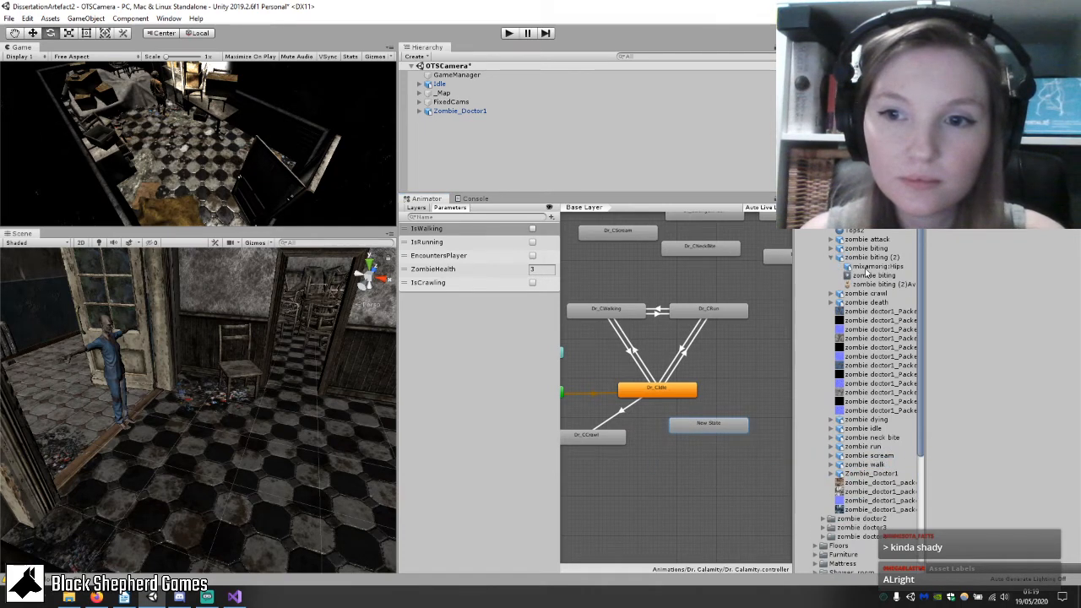
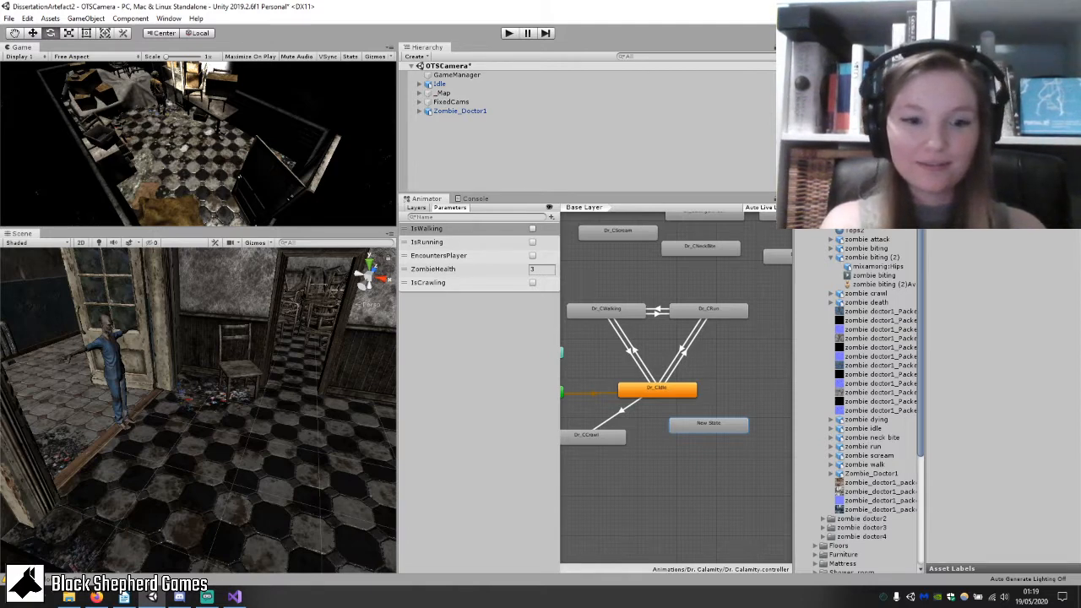
{"action": "key", "text": "Return"}
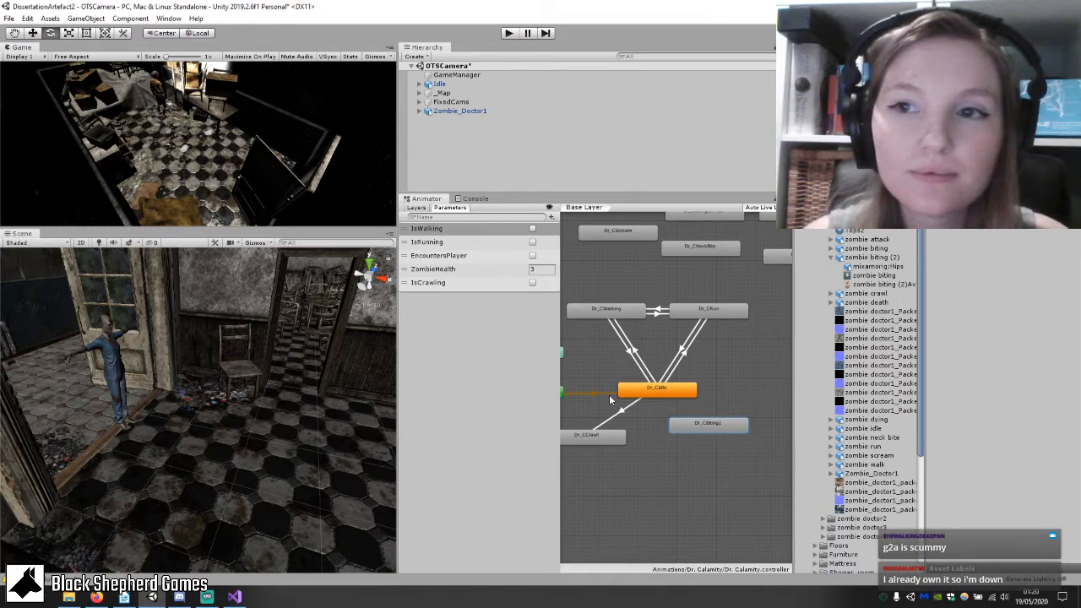
Make transitions in both directions between Dr_CIdle and Dr_CBiting2, placing Dr_CBiting2 slightly lower in the graph.
{"action": "right_click", "coordinate": [685, 391]}
{"action": "left_click", "coordinate": [706, 401]}
{"action": "left_click", "coordinate": [720, 425]}
{"action": "left_click_drag", "start_coordinate": [720, 425], "coordinate": [712, 440]}
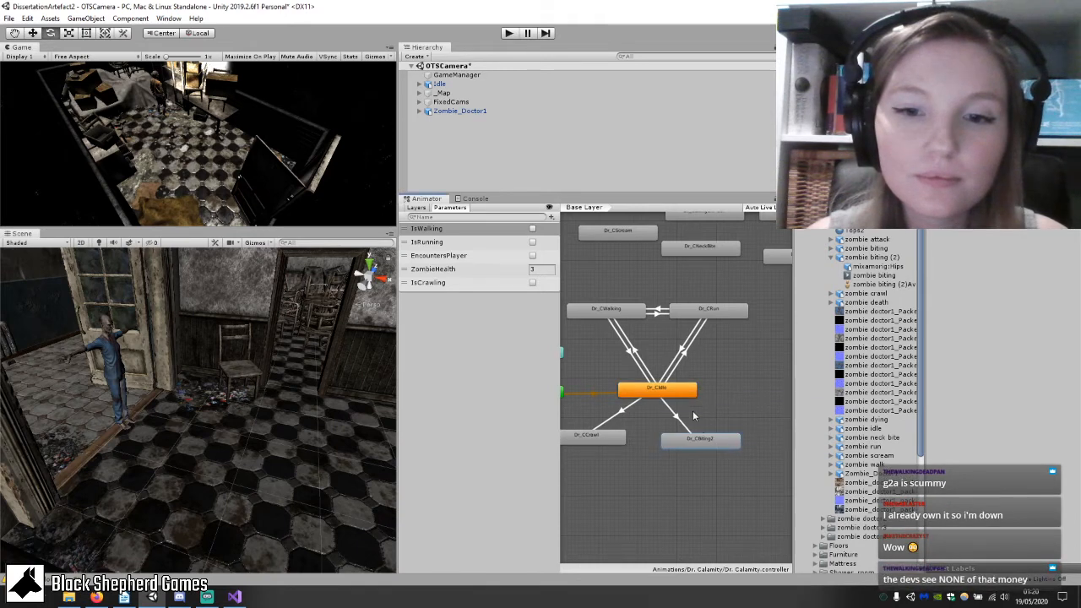
{"action": "right_click", "coordinate": [698, 441]}
{"action": "left_click", "coordinate": [718, 447]}
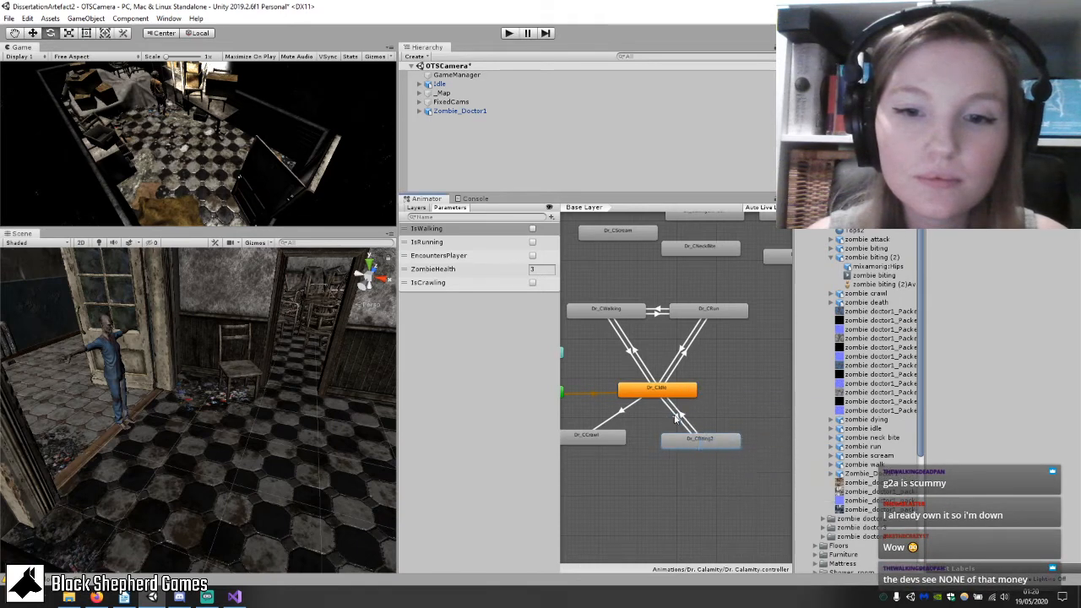
{"action": "left_click", "coordinate": [675, 390]}
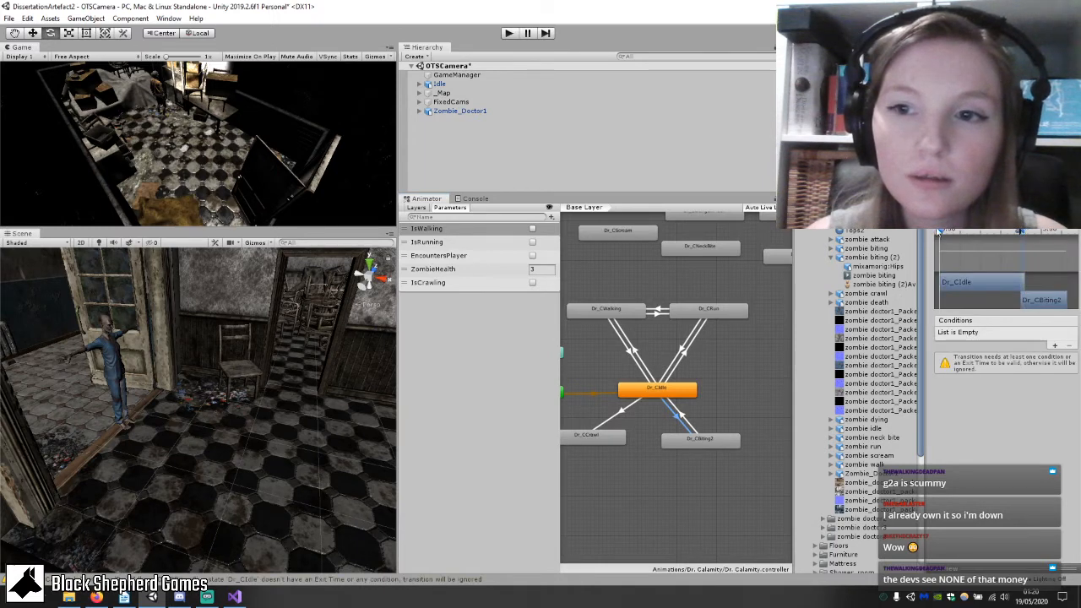
Add an EncountersPlayer true condition to the Dr_CIdle to Dr_CBiting2 transition and check the return transition's conditions.
{"action": "left_click", "coordinate": [1055, 345]}
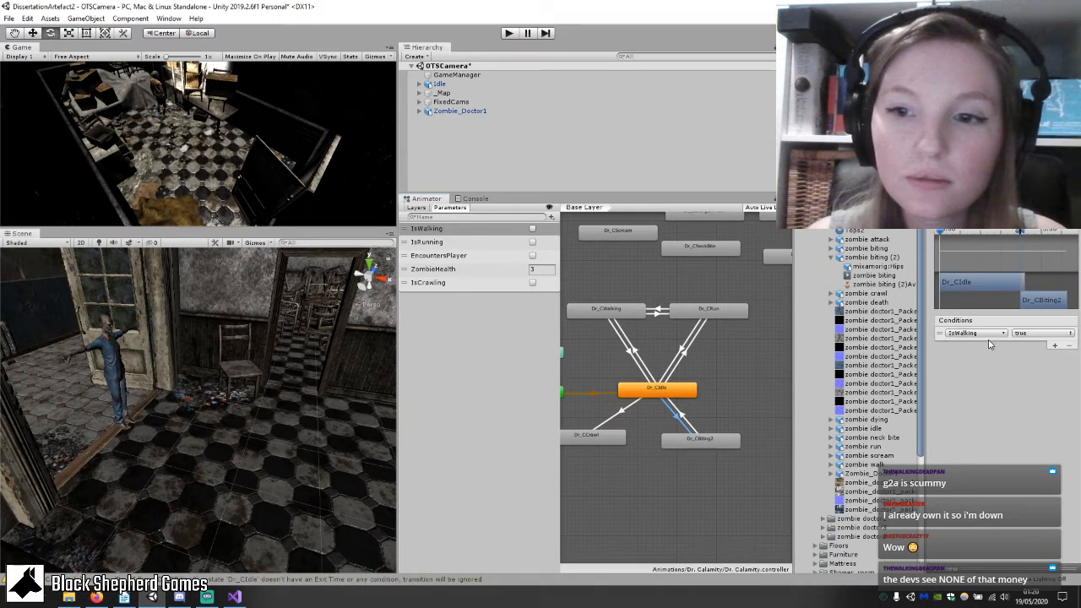
{"action": "left_click", "coordinate": [971, 333]}
{"action": "left_click", "coordinate": [980, 388]}
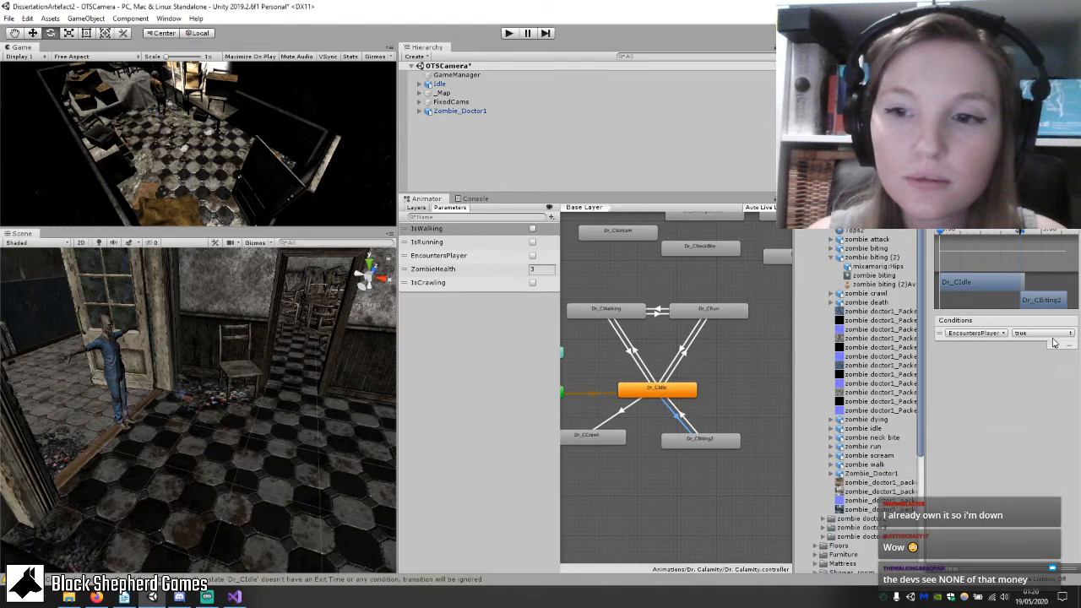
{"action": "left_click", "coordinate": [688, 423]}
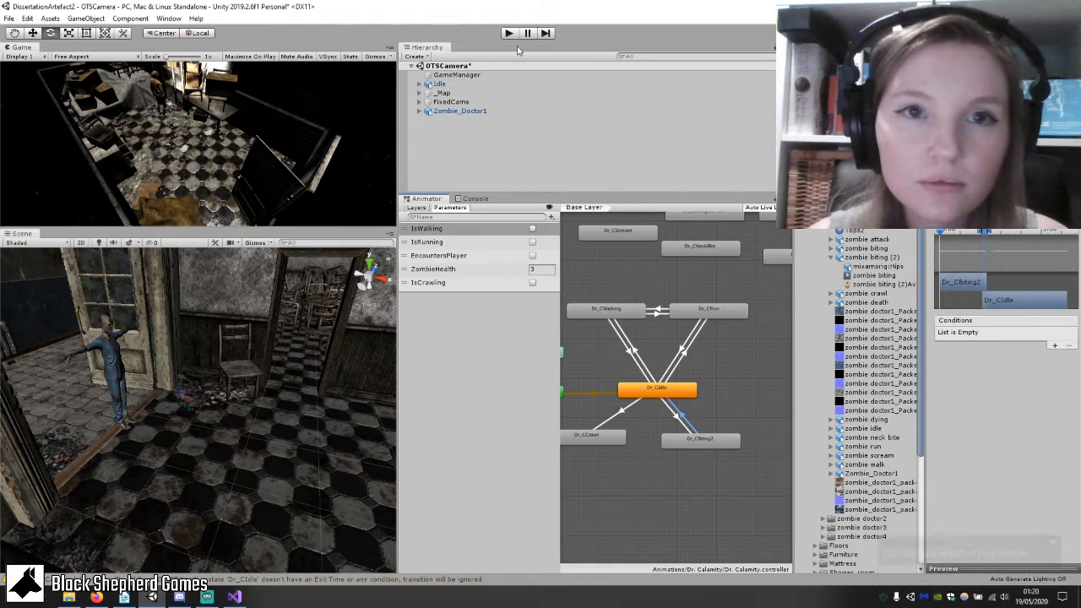
Play the scene, switch EncountersPlayer on to test the Dr_CBiting2 state, and stop playing.
{"action": "key", "text": "ctrl+p"}
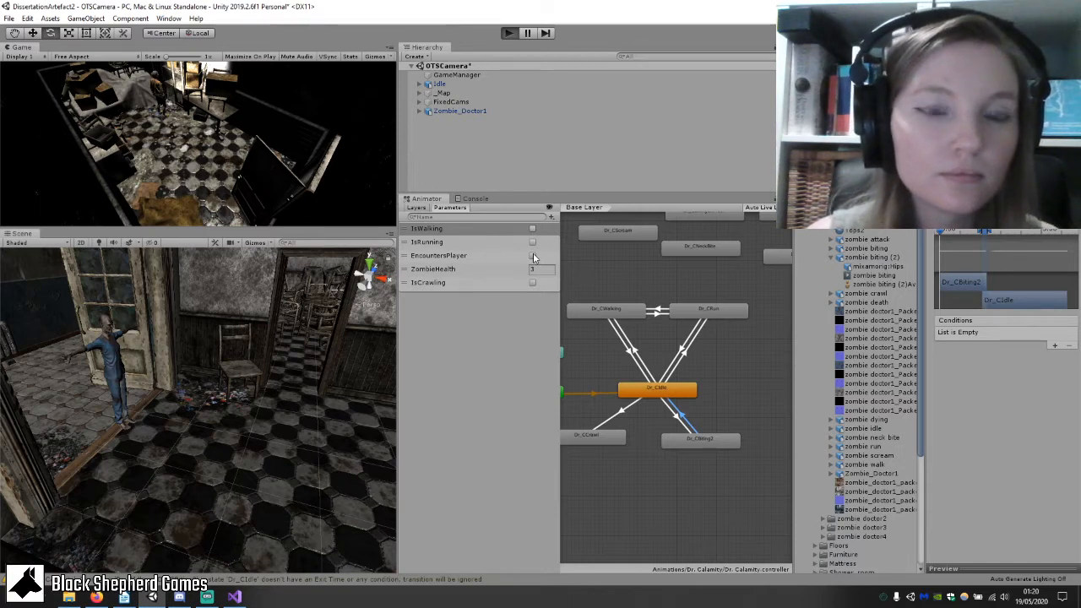
{"action": "key", "text": "ctrl+p"}
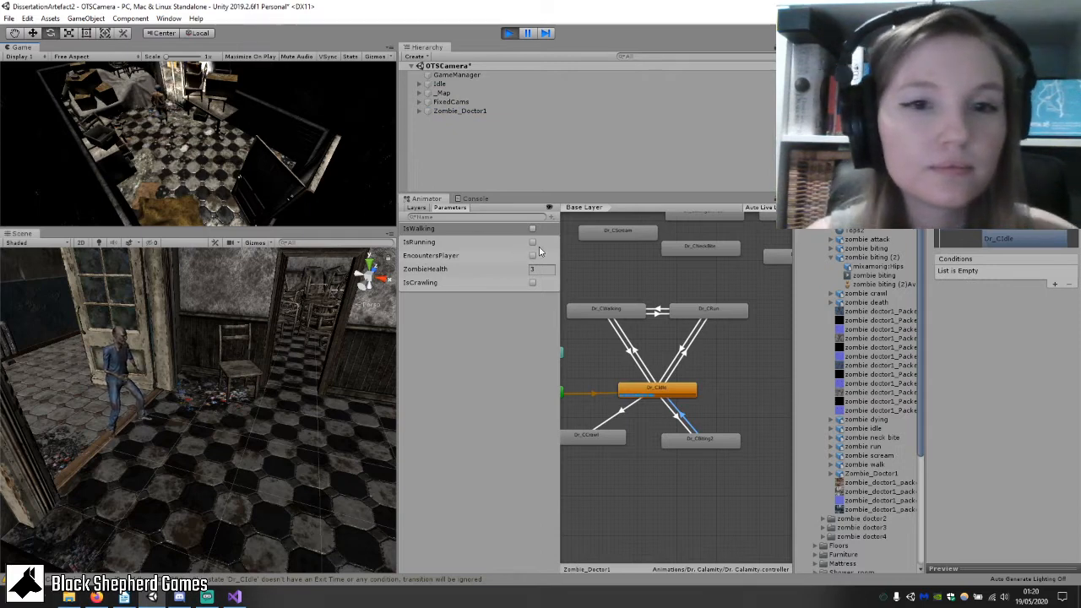
{"action": "left_click", "coordinate": [535, 255]}
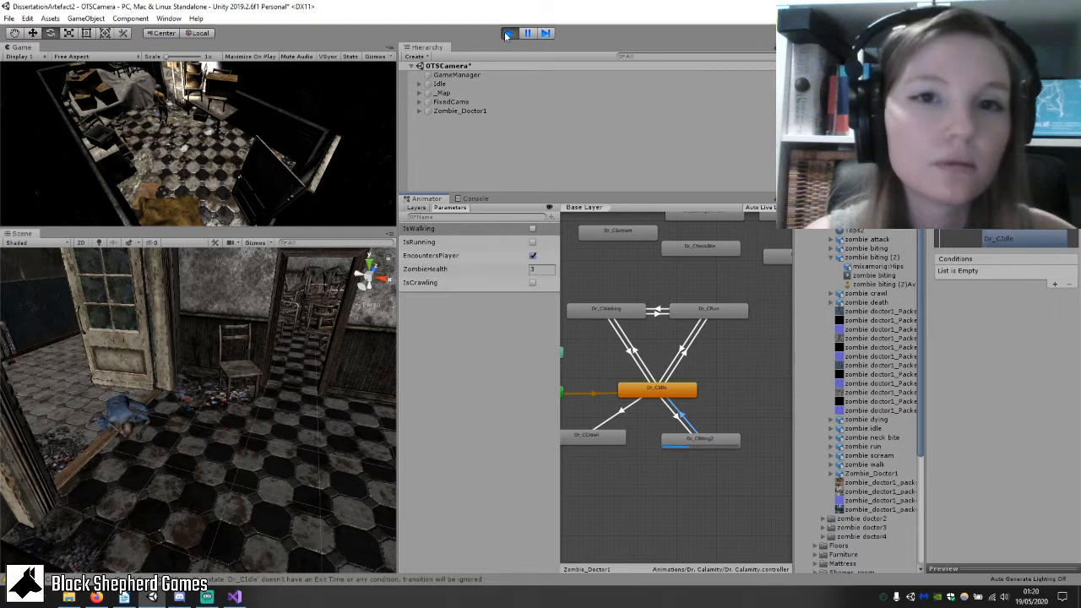
{"action": "key", "text": "ctrl+p"}
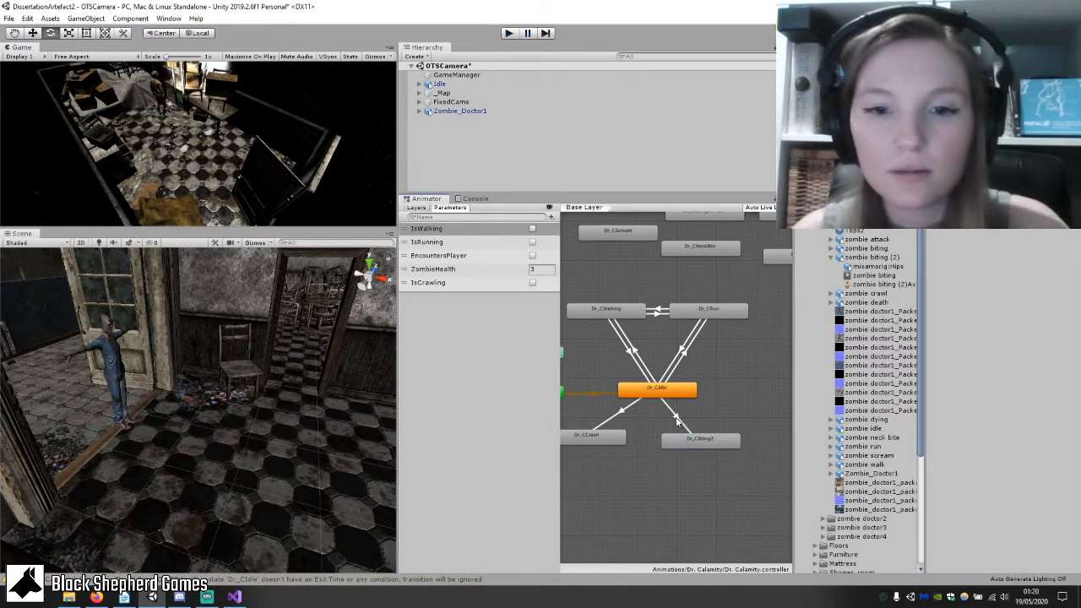
Detach Dr_CBiting2 from Dr_CIdle, park it below Dr_CNeckBite, and rename it as Dr_CBitingOnFloorContinue.
{"action": "left_click_drag", "start_coordinate": [689, 441], "coordinate": [695, 278]}
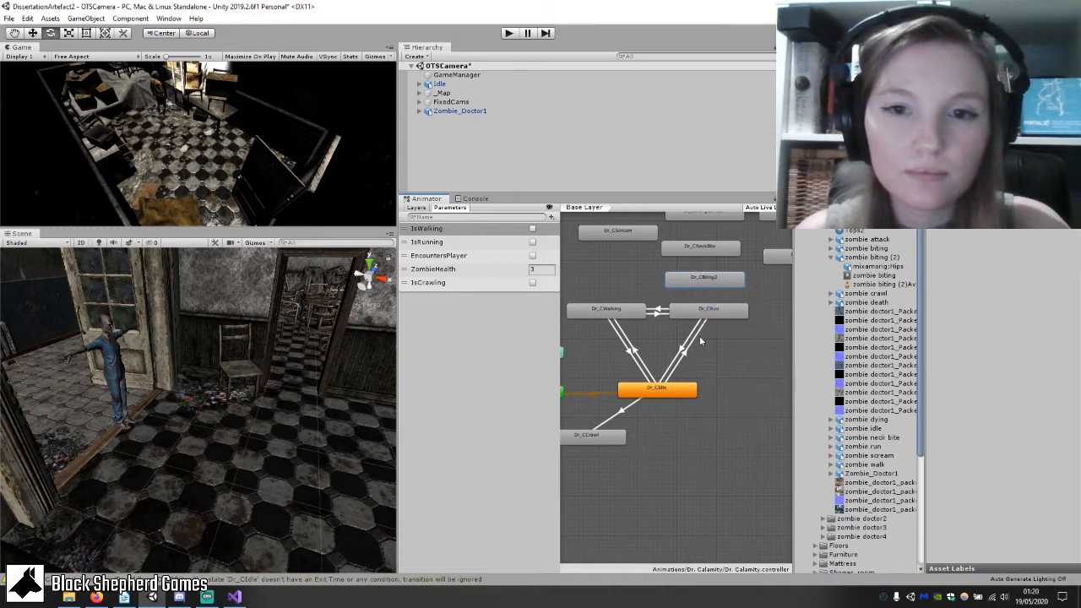
{"action": "middle_click_drag", "start_coordinate": [701, 333], "coordinate": [678, 384]}
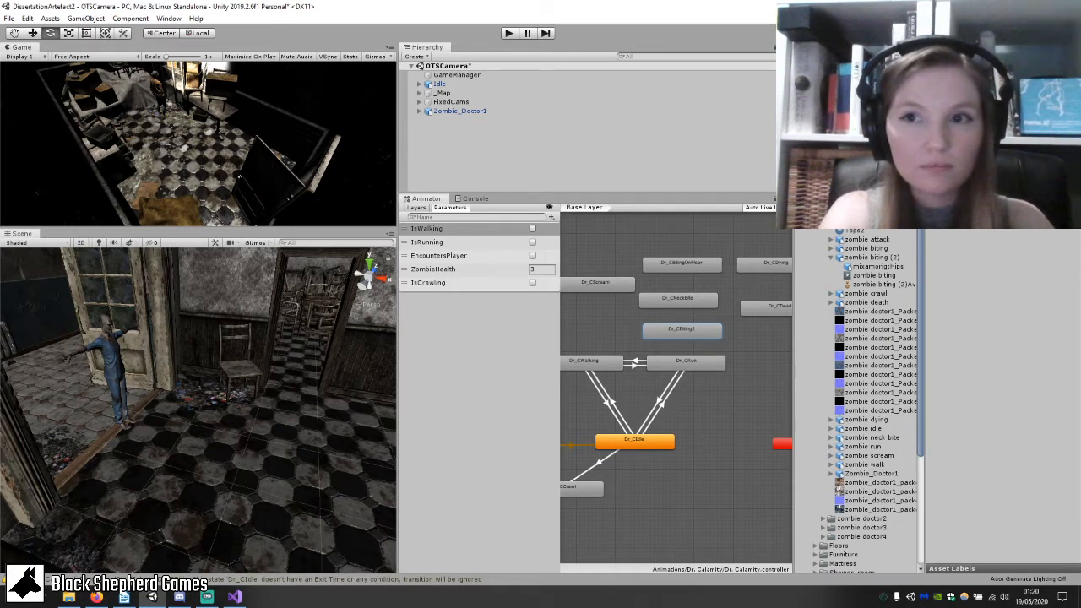
{"action": "key", "text": "Return"}
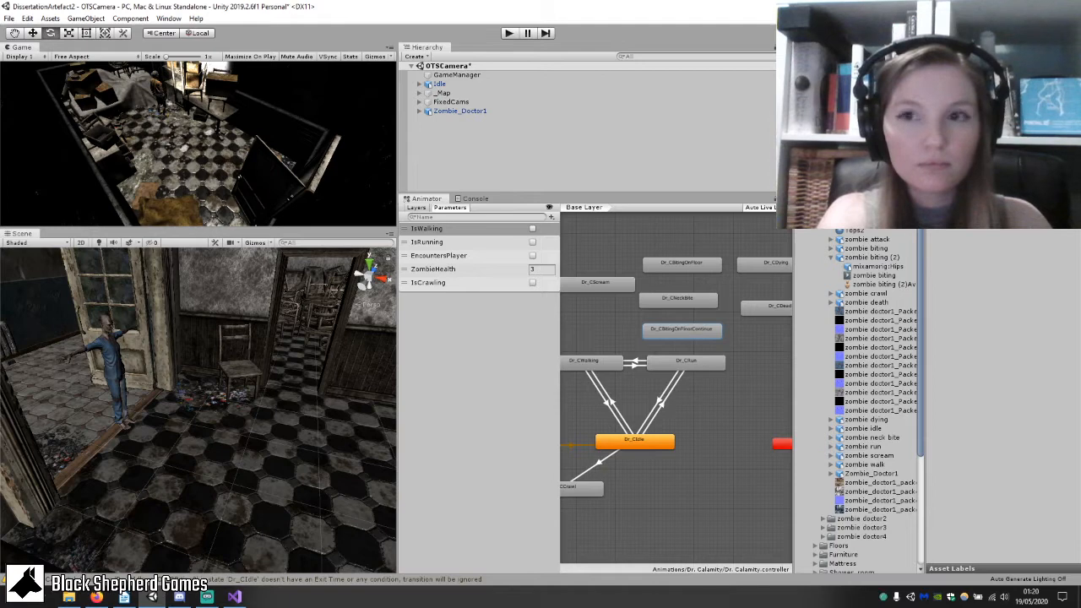
Move the Dr_CBitingOnFloor, Dr_CNeckBite and Dr_CBitingOnFloorContinue states up together, away from the walking and running states.
{"action": "left_click_drag", "start_coordinate": [647, 213], "coordinate": [698, 306]}
{"action": "left_click", "coordinate": [703, 469]}
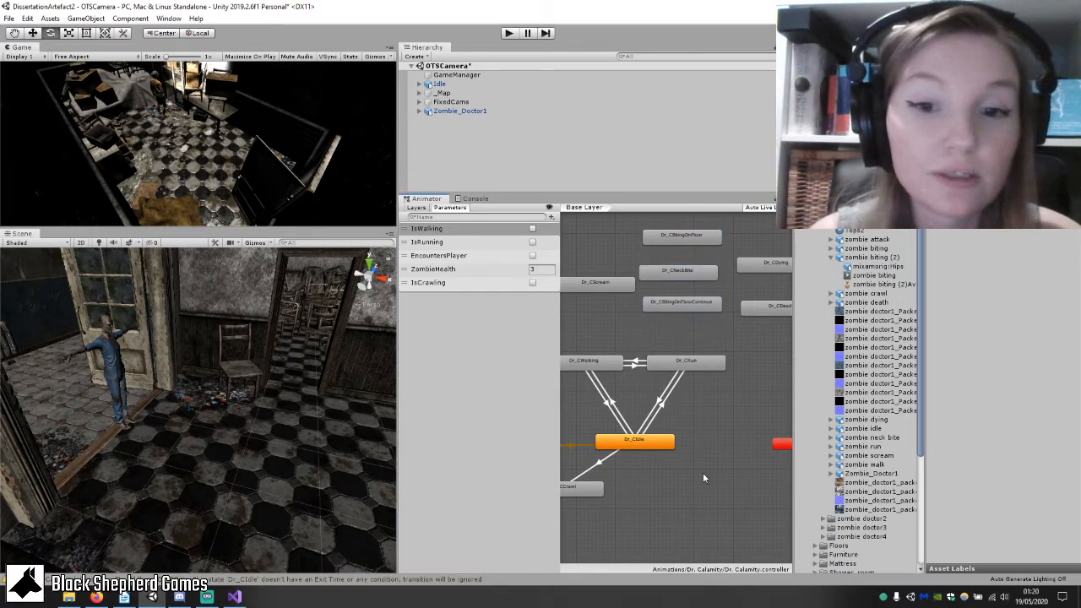
{"action": "scroll", "coordinate": [695, 477], "scroll_direction": "down", "scroll_amount": 2}
{"action": "middle_click_drag", "start_coordinate": [696, 433], "coordinate": [708, 402]}
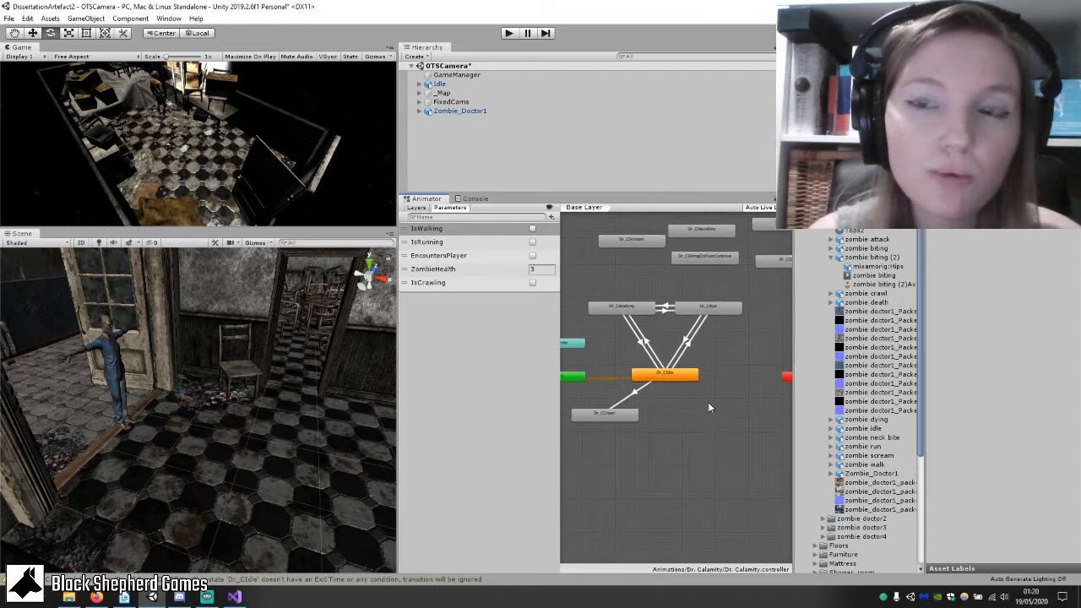
Create an empty state below Dr_CIdle for the zombie attack animation and name it Dr_CAttack.
{"action": "left_click", "coordinate": [833, 258]}
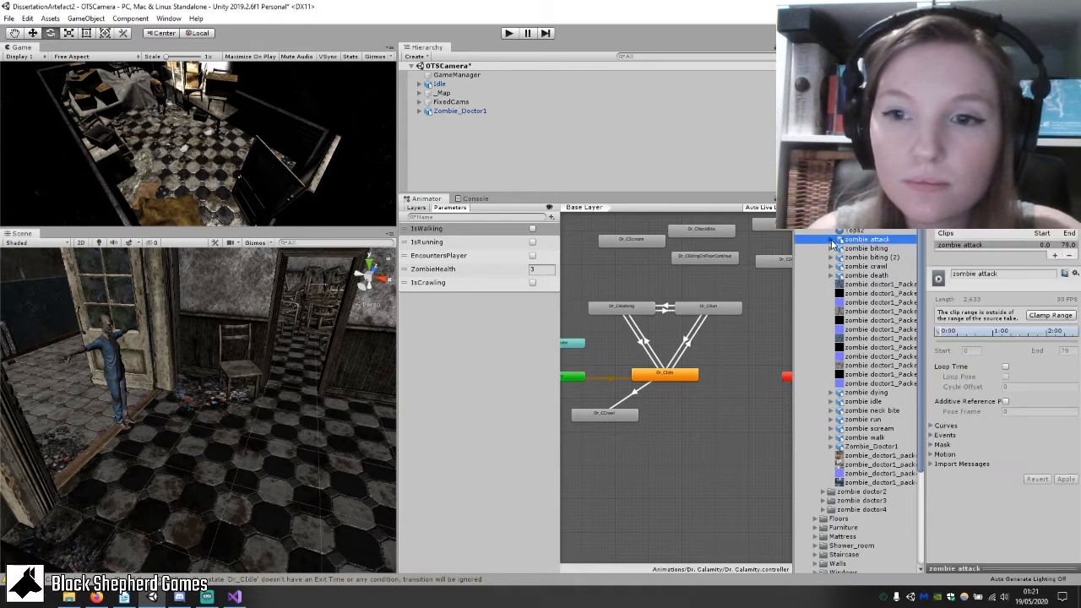
{"action": "left_click", "coordinate": [831, 240]}
{"action": "right_click", "coordinate": [714, 399]}
{"action": "mouse_move", "coordinate": [757, 409]}
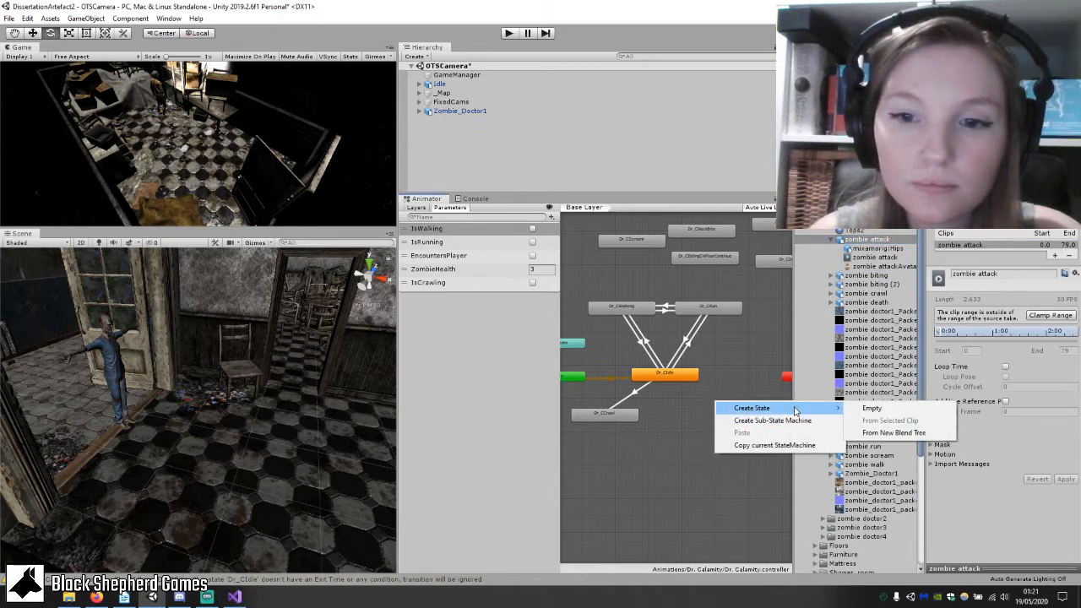
{"action": "left_click", "coordinate": [862, 408]}
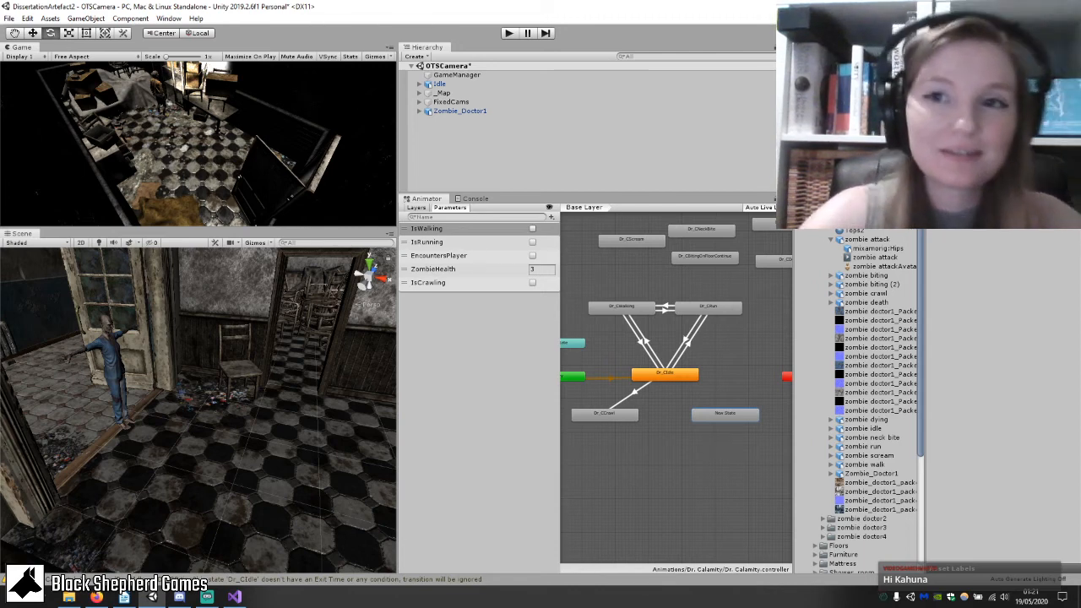
{"action": "key", "text": "Return"}
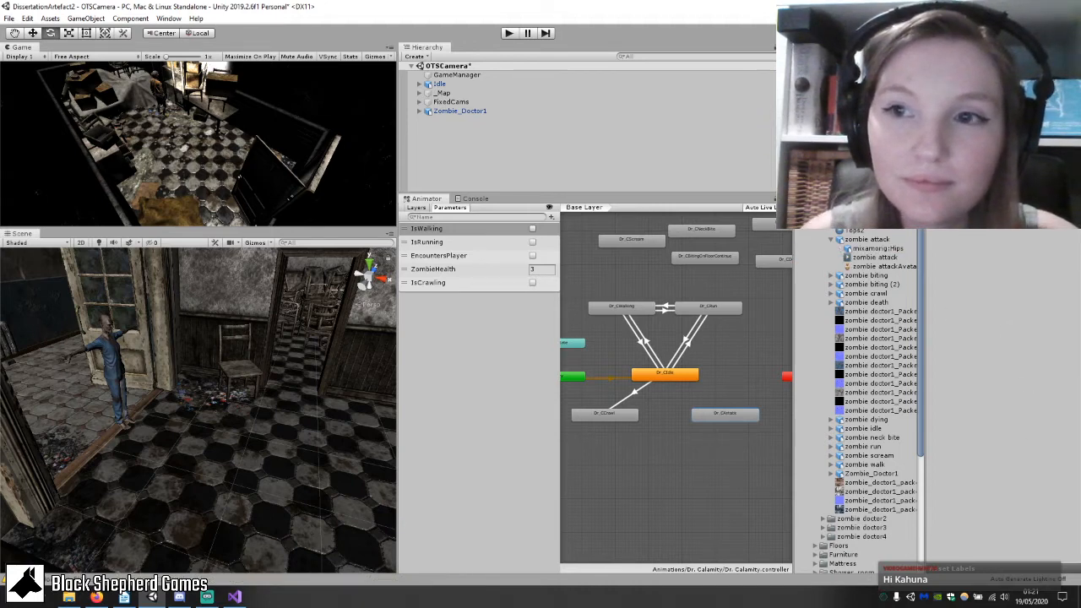
Connect Dr_CIdle and Dr_CAttack with transitions in both directions.
{"action": "right_click", "coordinate": [692, 380]}
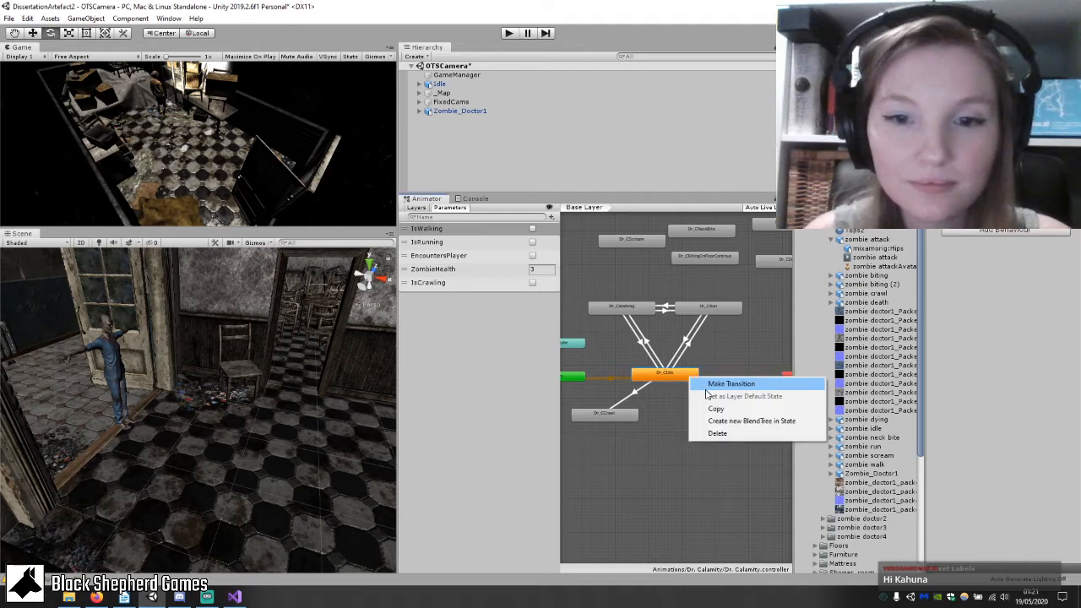
{"action": "left_click", "coordinate": [707, 388]}
{"action": "left_click", "coordinate": [711, 416]}
{"action": "right_click", "coordinate": [728, 416]}
{"action": "left_click", "coordinate": [735, 420]}
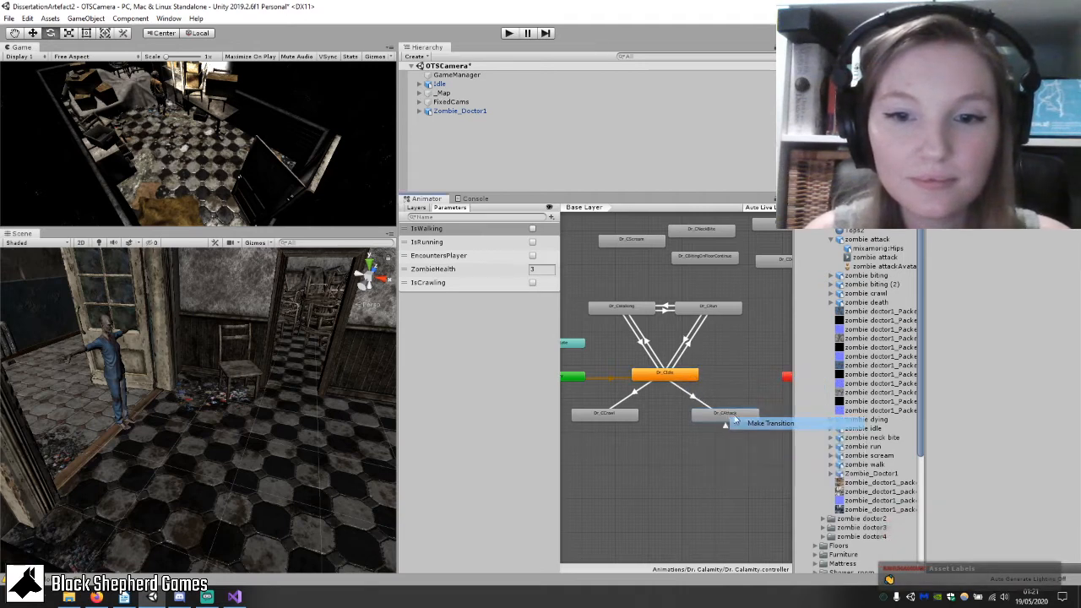
Give the transition from Dr_CIdle to Dr_CAttack the condition EncountersPlayer true, and check the return transition's conditions.
{"action": "left_click", "coordinate": [689, 377]}
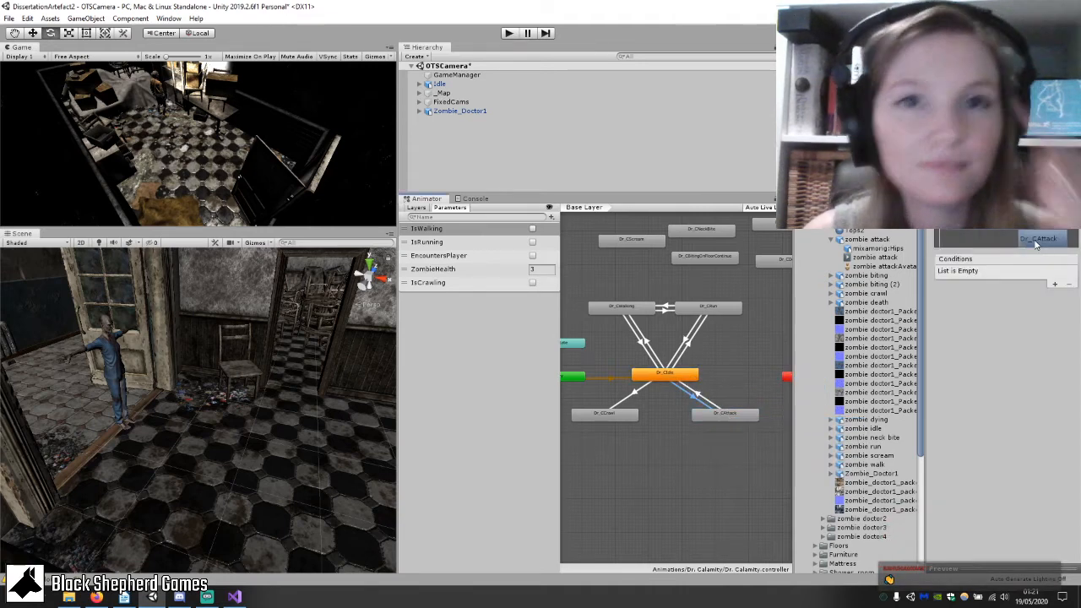
{"action": "left_click", "coordinate": [1054, 284]}
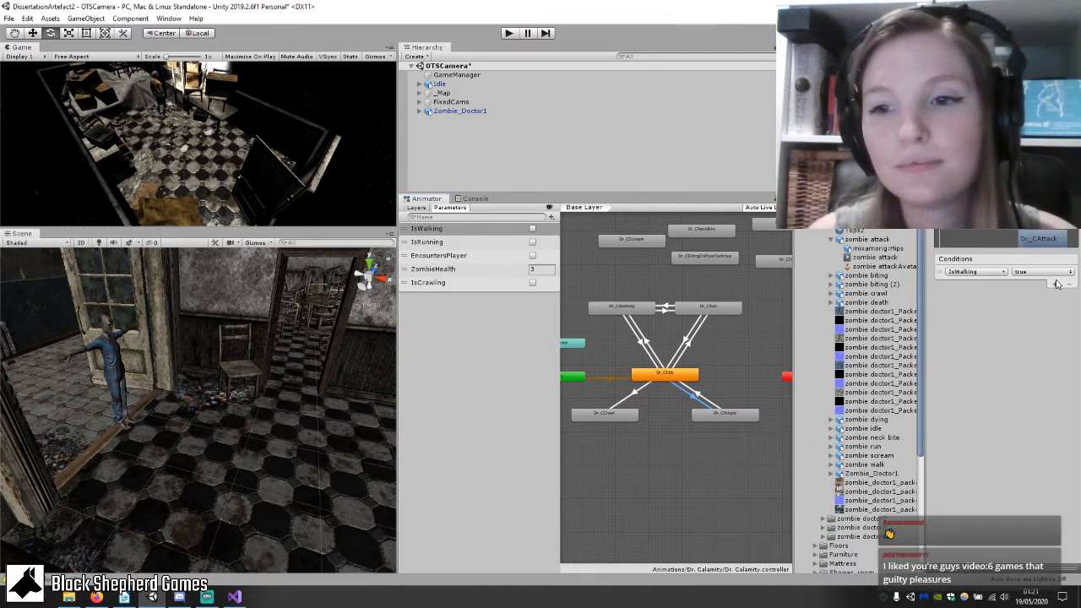
{"action": "left_click", "coordinate": [974, 272]}
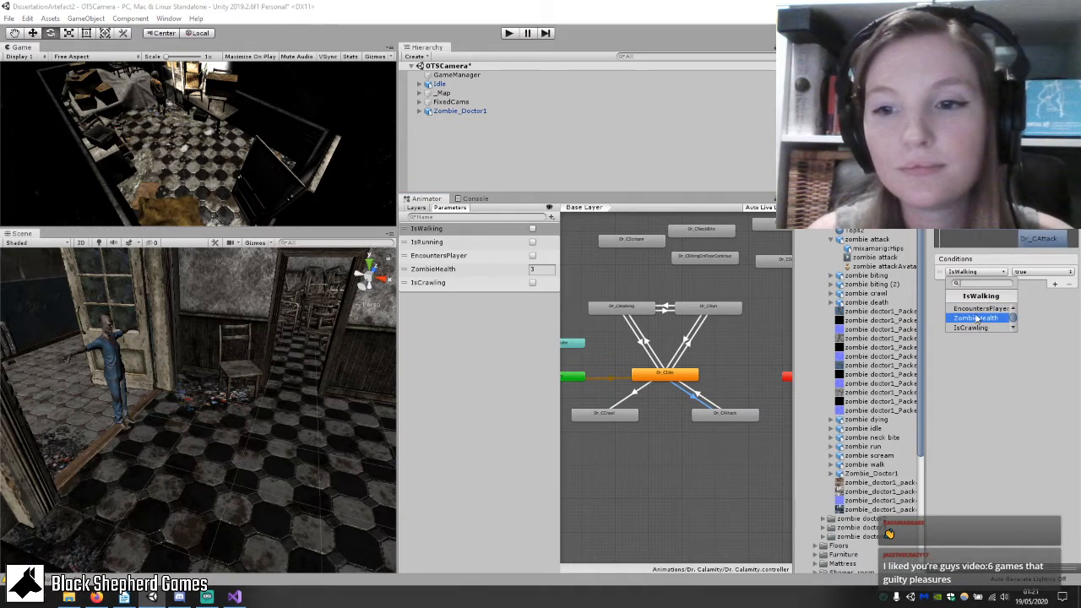
{"action": "left_click", "coordinate": [982, 309]}
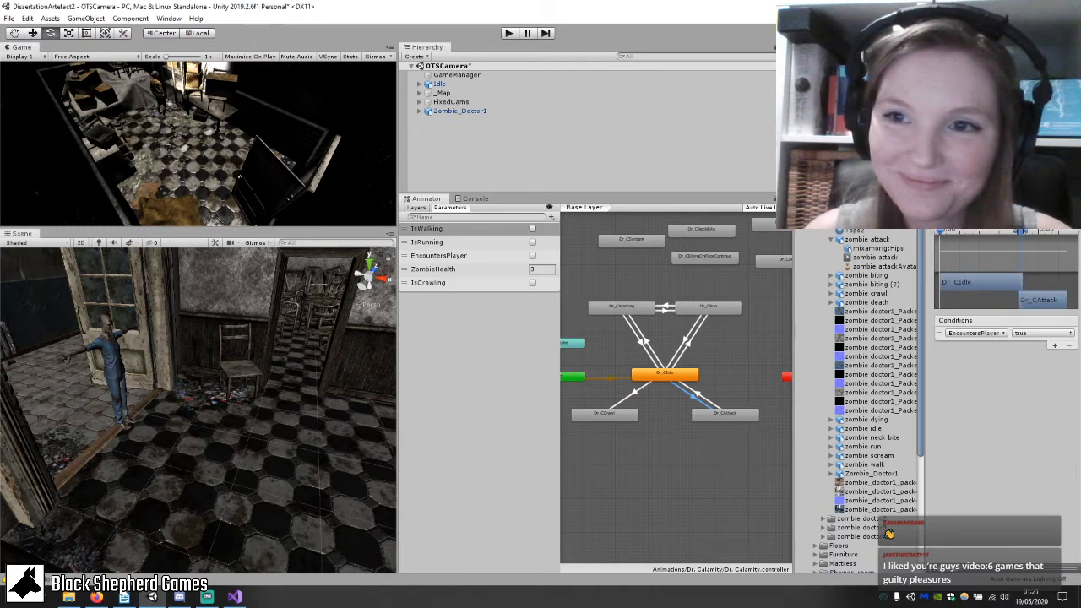
{"action": "left_click", "coordinate": [705, 400]}
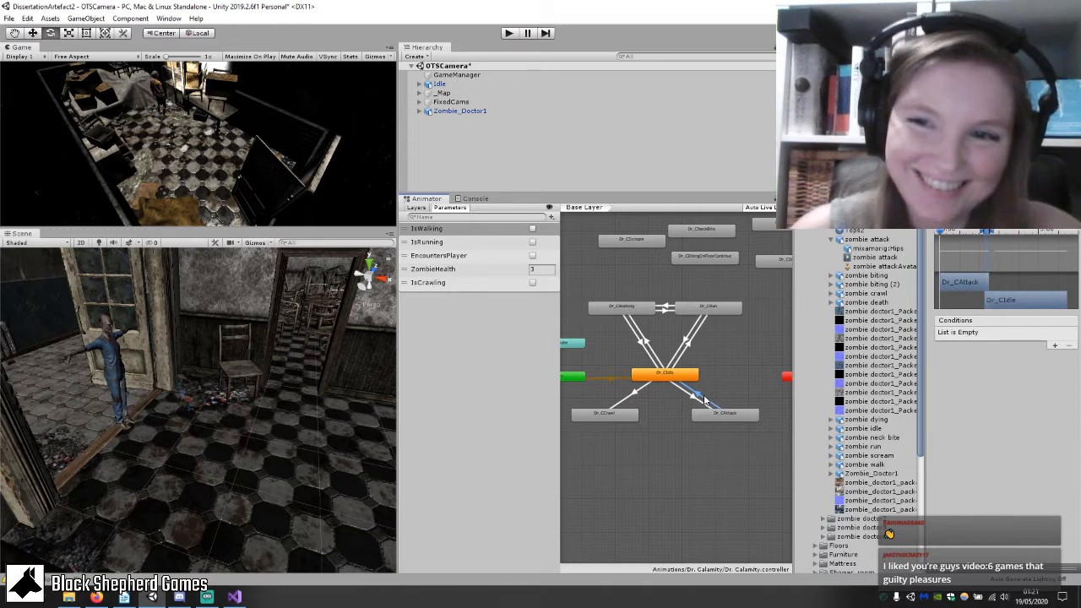
{"action": "left_click", "coordinate": [705, 415]}
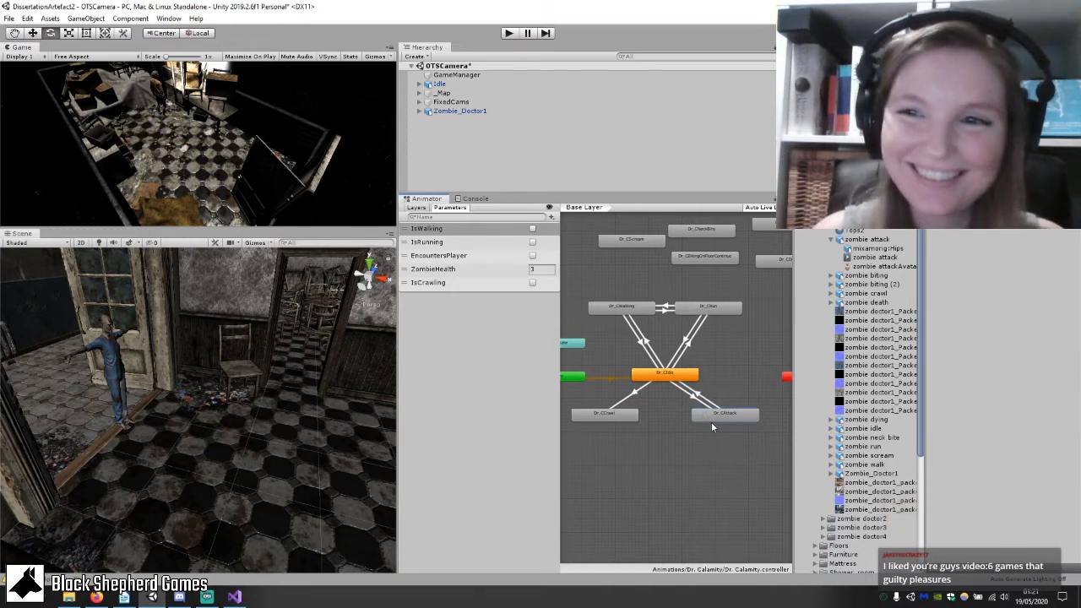
Play the scene, switch EncountersPlayer on to test the Dr_CAttack state, and stop playing.
{"action": "left_click", "coordinate": [508, 32]}
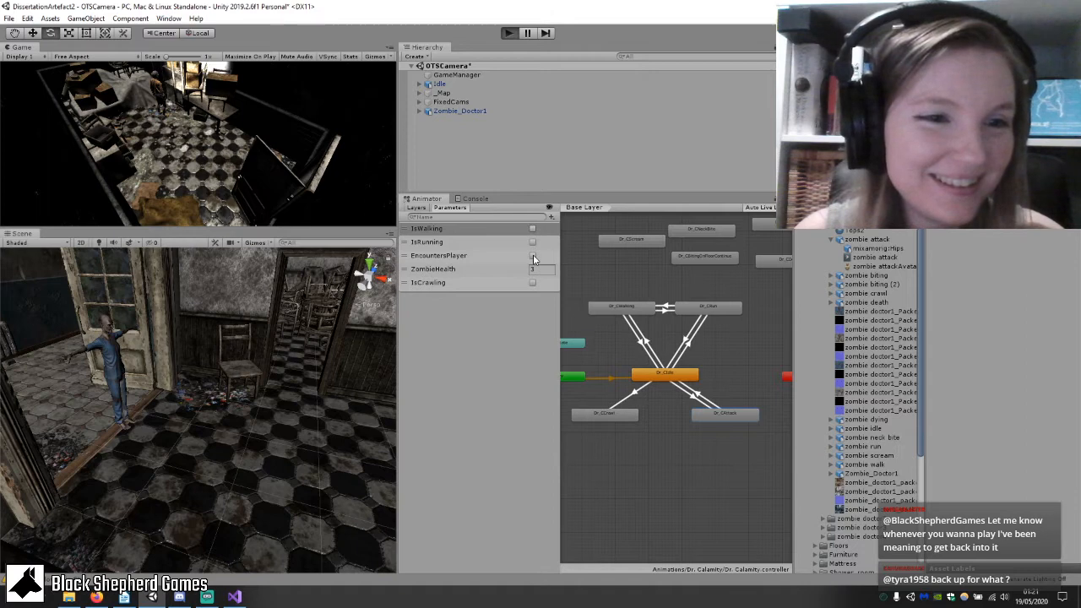
{"action": "key", "text": "ctrl+p"}
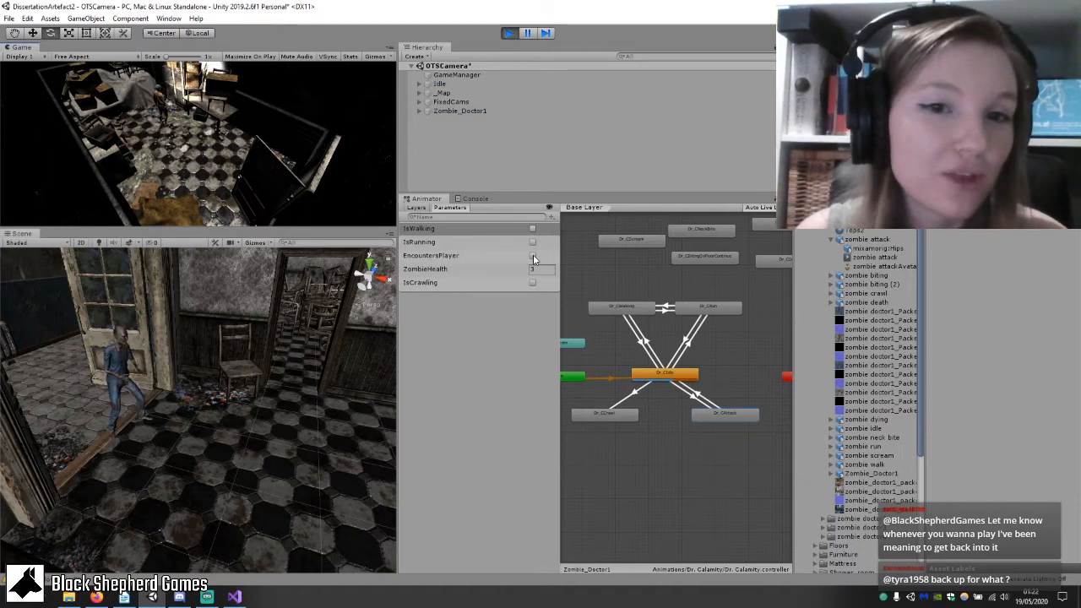
{"action": "left_click", "coordinate": [533, 255]}
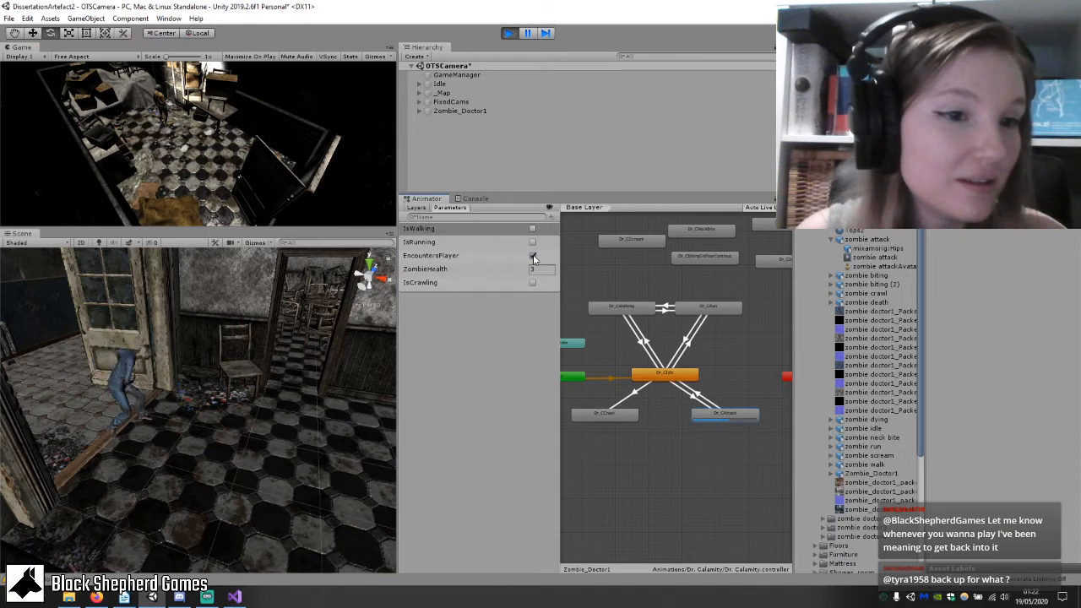
{"action": "left_click", "coordinate": [508, 33]}
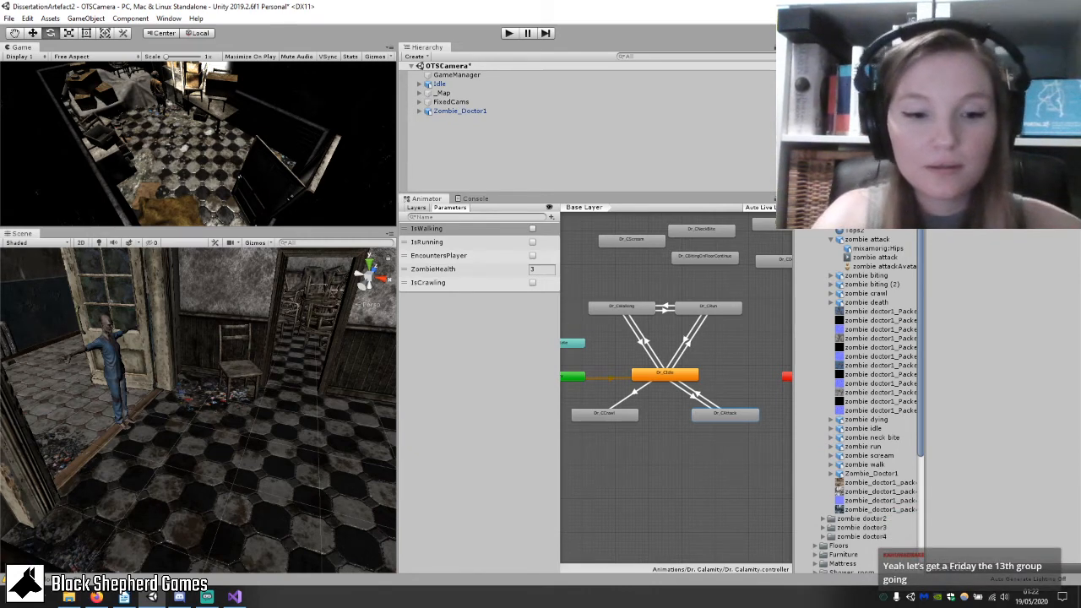
Rename Dr_CAttack as Dr_CSwipeAttack and park it, detached from Dr_CIdle, above the Dr_CWalking state.
{"action": "key", "text": "Return"}
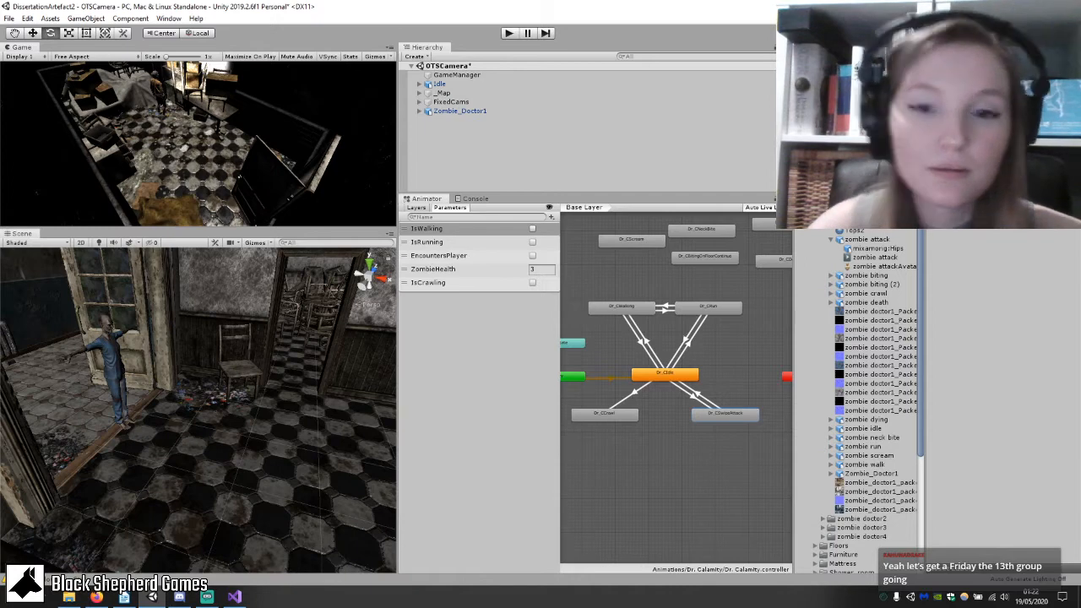
{"action": "left_click", "coordinate": [696, 397]}
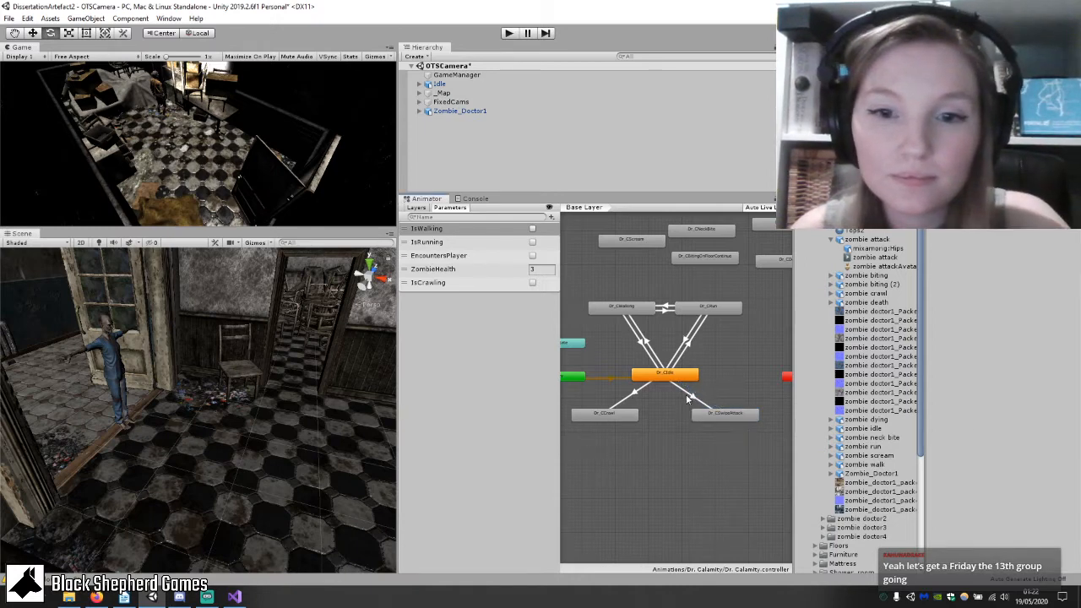
{"action": "key", "text": "Delete"}
{"action": "left_click_drag", "start_coordinate": [721, 411], "coordinate": [617, 267]}
{"action": "middle_click_drag", "start_coordinate": [715, 398], "coordinate": [716, 426]}
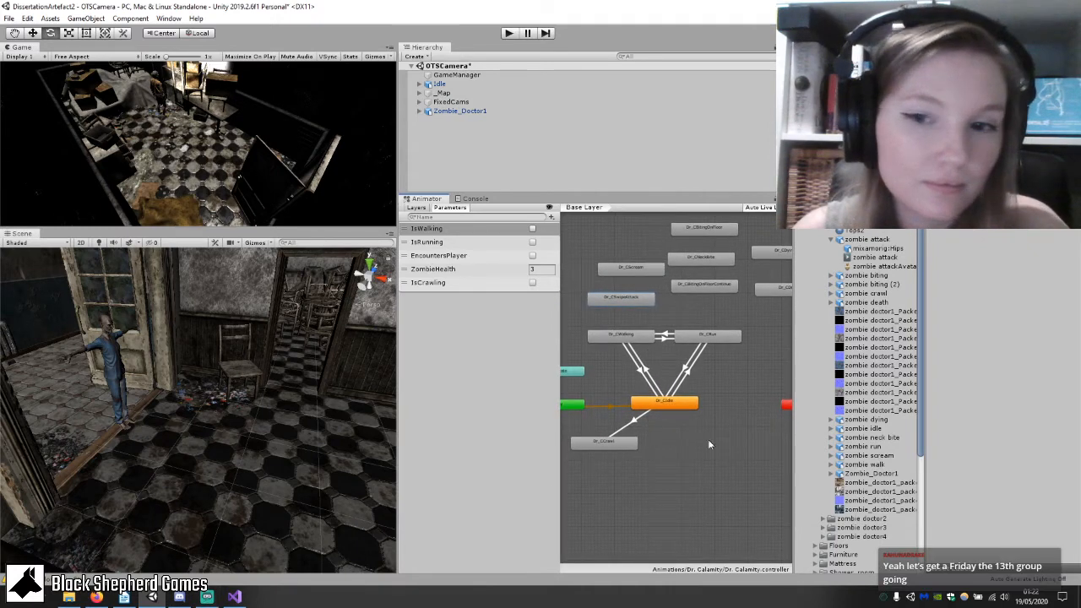
Create an empty state below Dr_CIdle for the running crawl animation and name it Dr_CRunCrawl.
{"action": "left_click", "coordinate": [831, 240]}
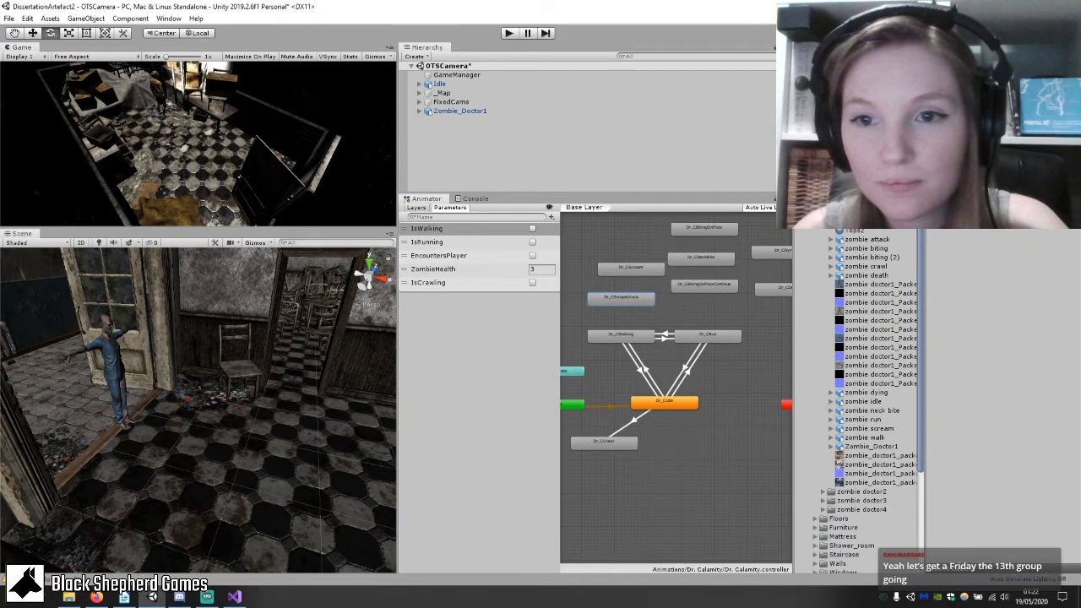
{"action": "left_click", "coordinate": [855, 212]}
{"action": "left_click", "coordinate": [864, 221]}
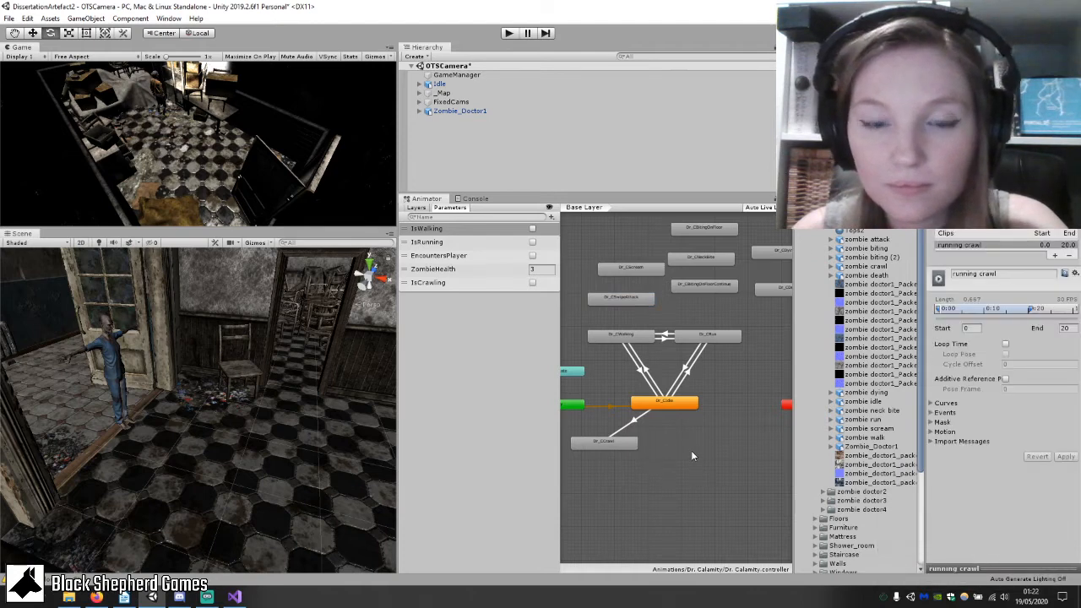
{"action": "scroll", "coordinate": [691, 456], "scroll_direction": "up", "scroll_amount": 3}
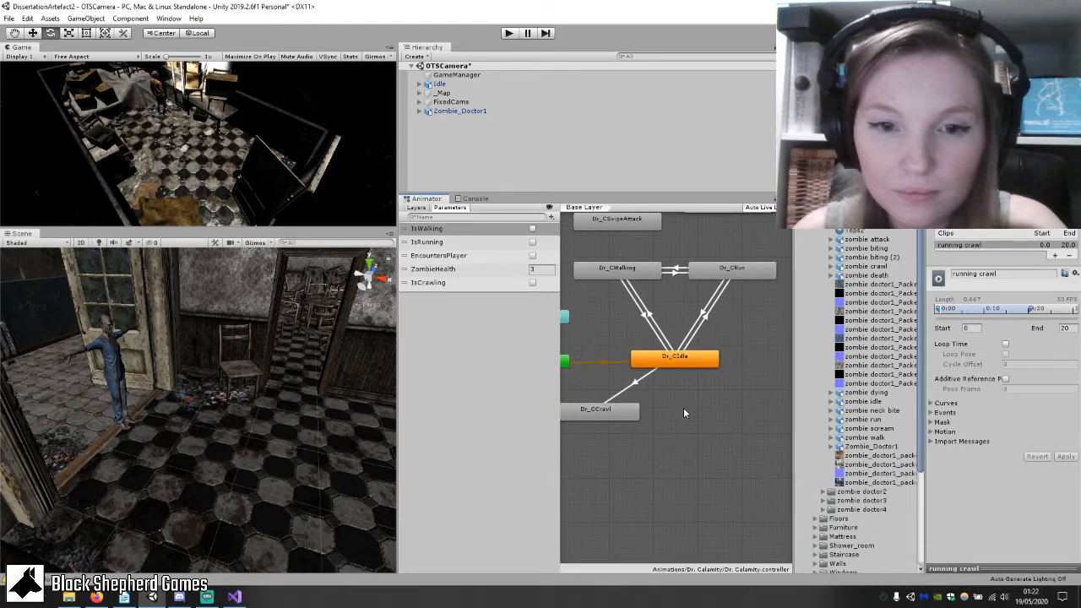
{"action": "right_click", "coordinate": [687, 415]}
{"action": "mouse_move", "coordinate": [731, 420]}
{"action": "left_click", "coordinate": [840, 419]}
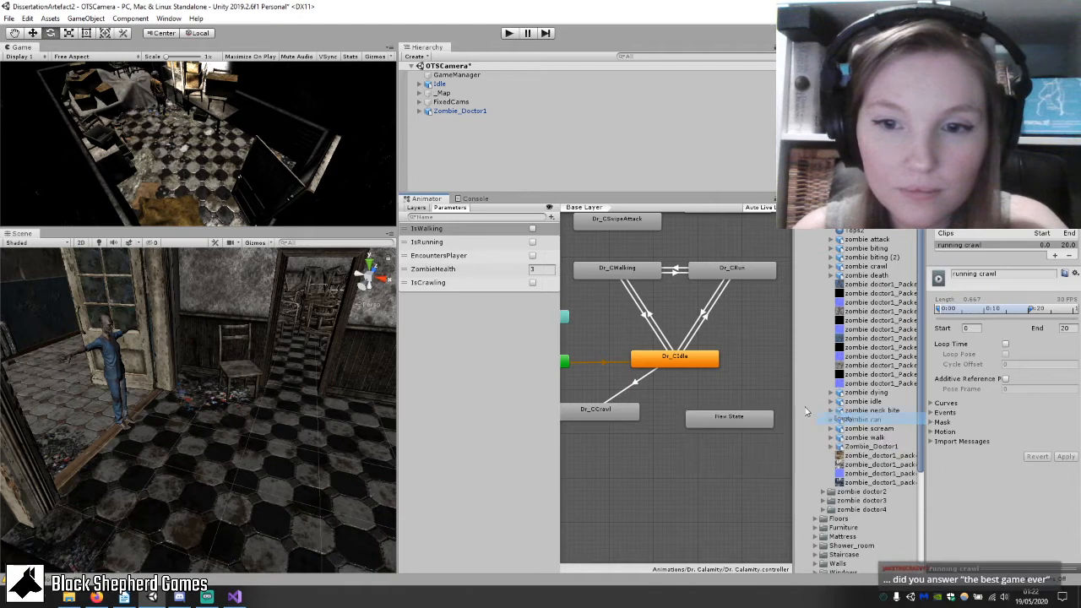
{"action": "left_click_drag", "start_coordinate": [731, 409], "coordinate": [726, 392]}
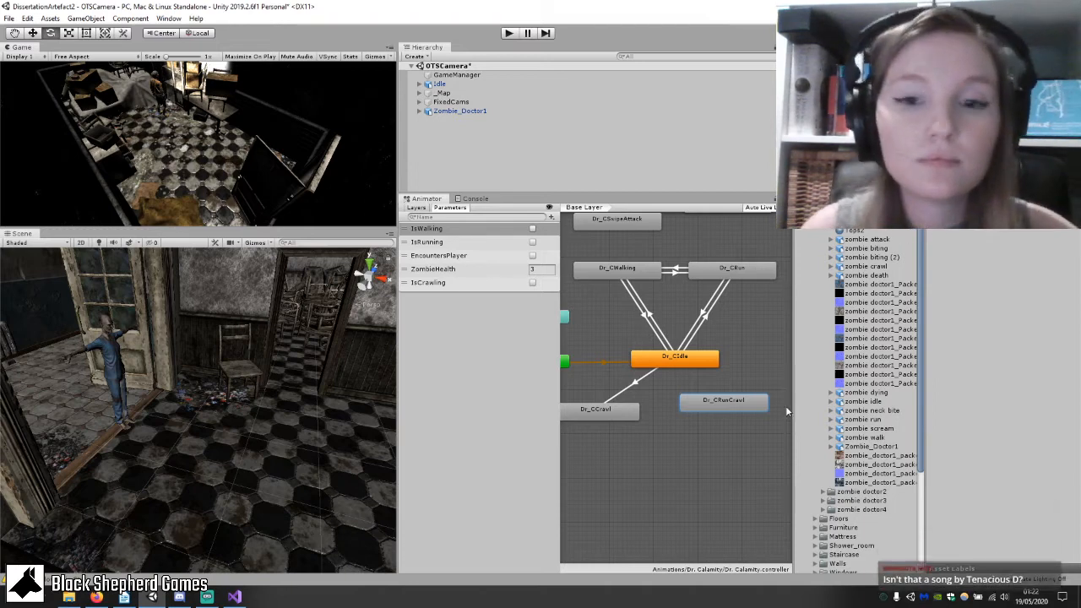
Make a transition from Dr_CIdle to Dr_CRunCrawl and delete the one from Dr_CIdle to Dr_CCrawl.
{"action": "right_click", "coordinate": [706, 360]}
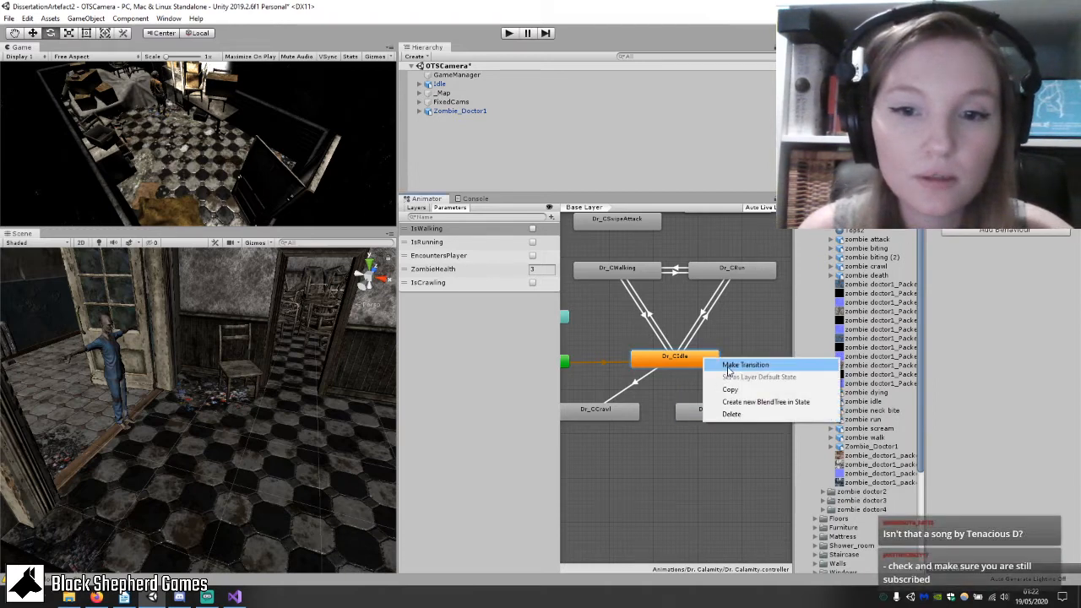
{"action": "left_click", "coordinate": [640, 387]}
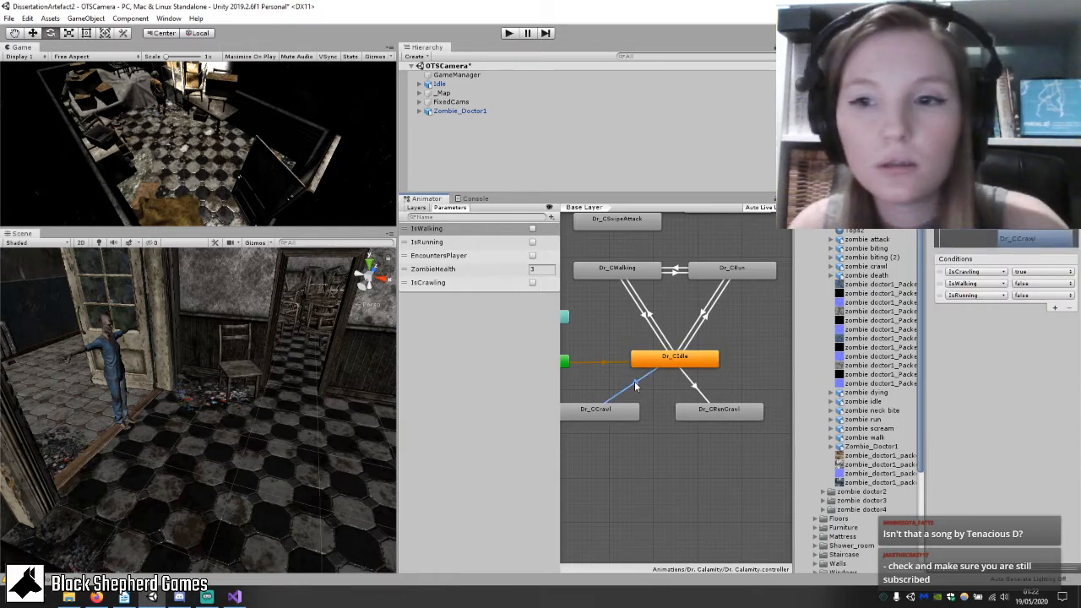
Add three conditions to the transition from Dr_CIdle to Dr_CRunCrawl, setting the first two to IsWalking false and IsRunning false.
{"action": "left_click", "coordinate": [691, 385]}
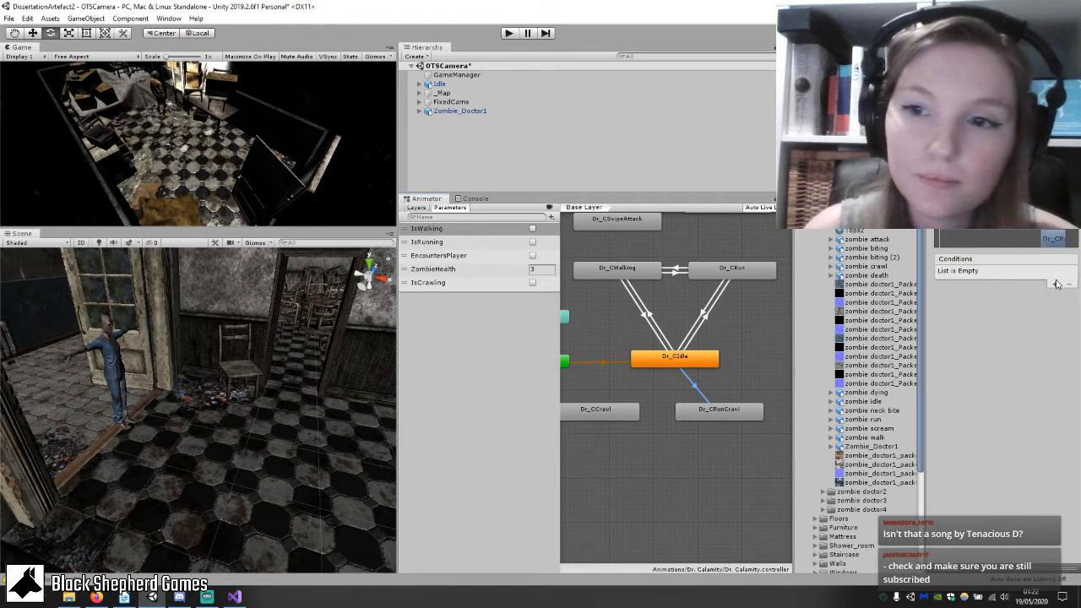
{"action": "left_click", "coordinate": [1055, 284]}
{"action": "left_click", "coordinate": [1055, 284]}
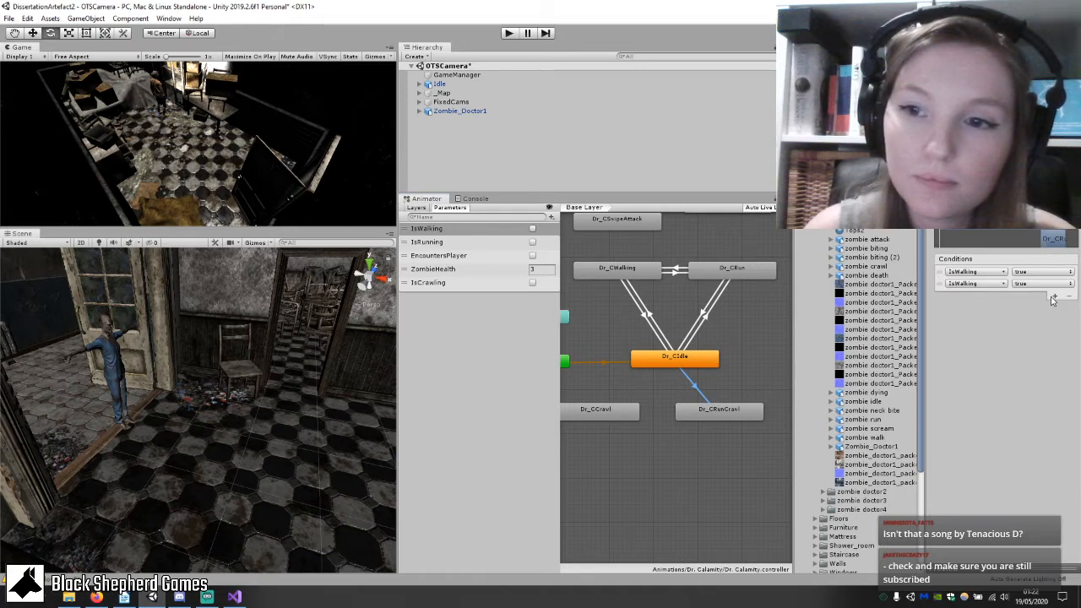
{"action": "left_click", "coordinate": [1054, 296]}
{"action": "left_click", "coordinate": [1043, 271]}
{"action": "left_click", "coordinate": [1041, 287]}
{"action": "left_click", "coordinate": [980, 295]}
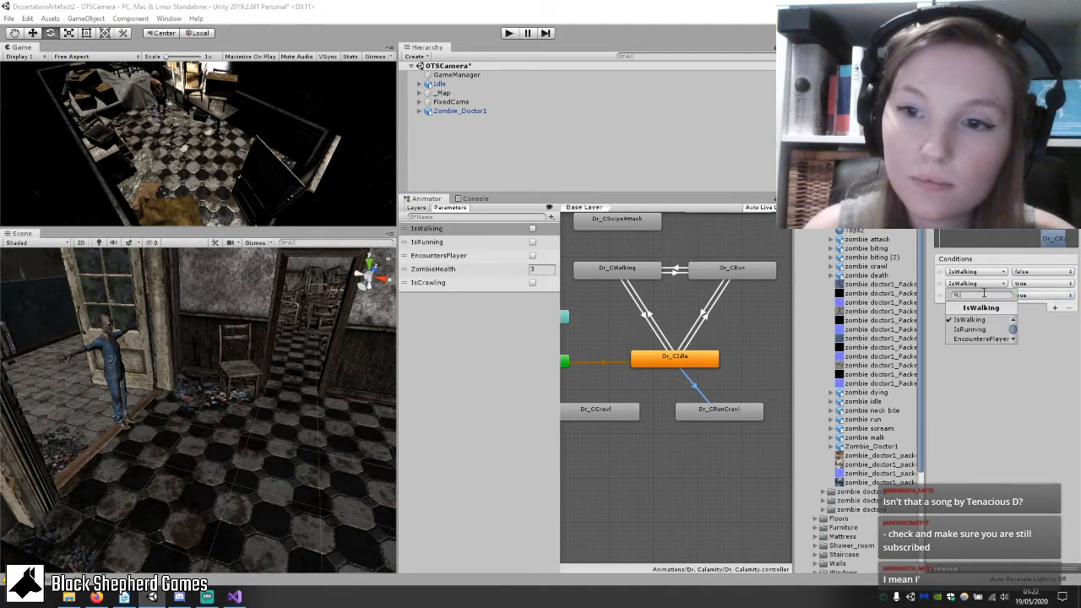
{"action": "left_click", "coordinate": [970, 330]}
{"action": "left_click", "coordinate": [1044, 294]}
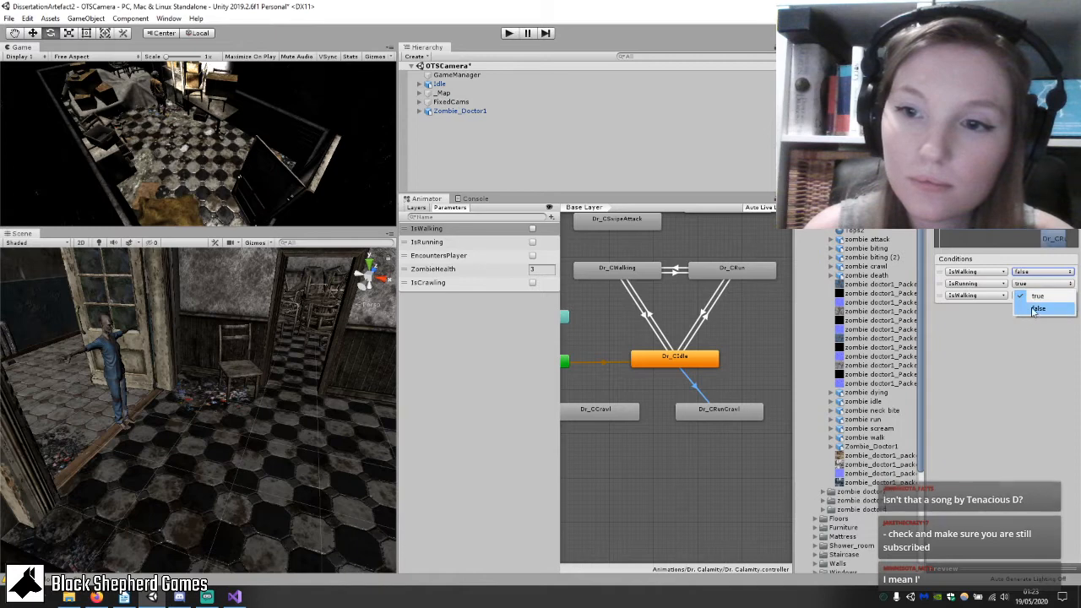
{"action": "left_click", "coordinate": [1038, 309]}
Set the transition's third condition to IsCrawling true and shift the Dr_CRunCrawl state slightly down.
{"action": "left_click", "coordinate": [979, 295]}
{"action": "left_click", "coordinate": [1018, 331]}
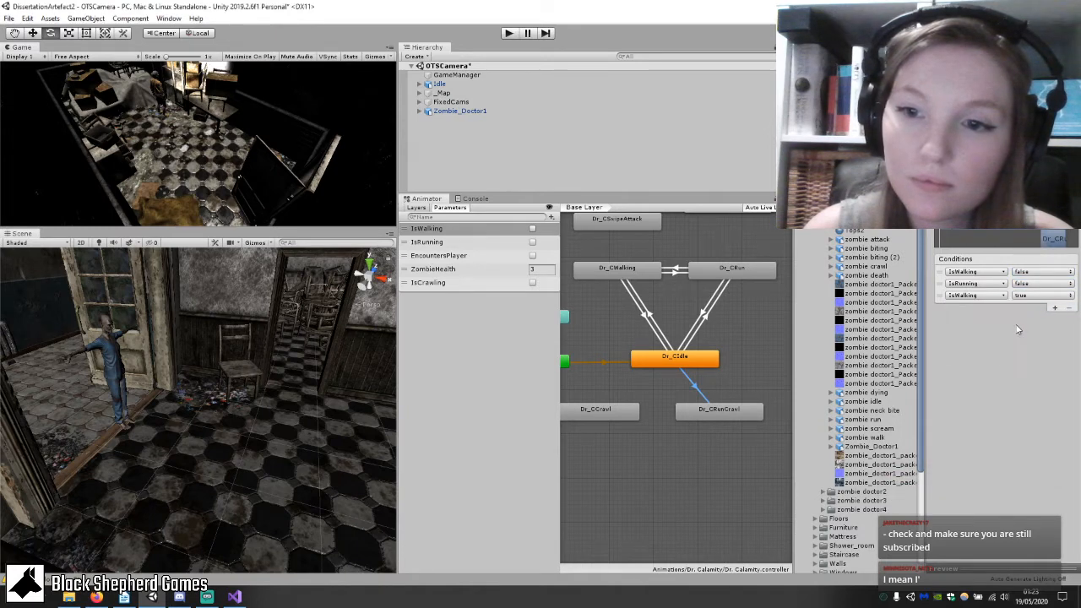
{"action": "left_click", "coordinate": [978, 295]}
{"action": "left_click", "coordinate": [1035, 325]}
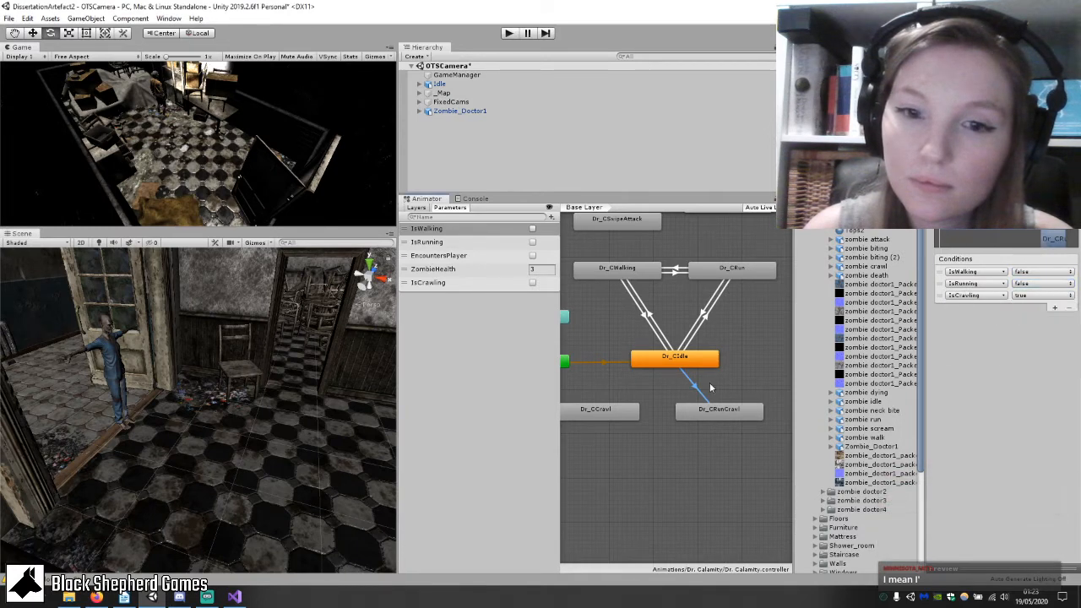
{"action": "left_click_drag", "start_coordinate": [714, 410], "coordinate": [709, 414]}
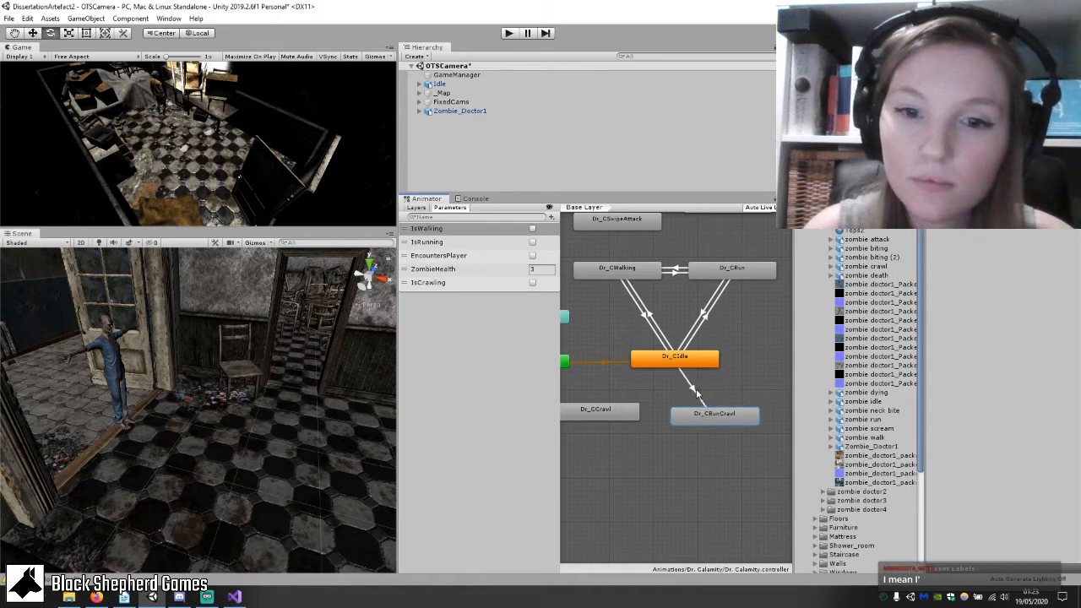
Play the scene, switch IsCrawling on to test the Dr_CRunCrawl state, and stop playing.
{"action": "left_click", "coordinate": [697, 394]}
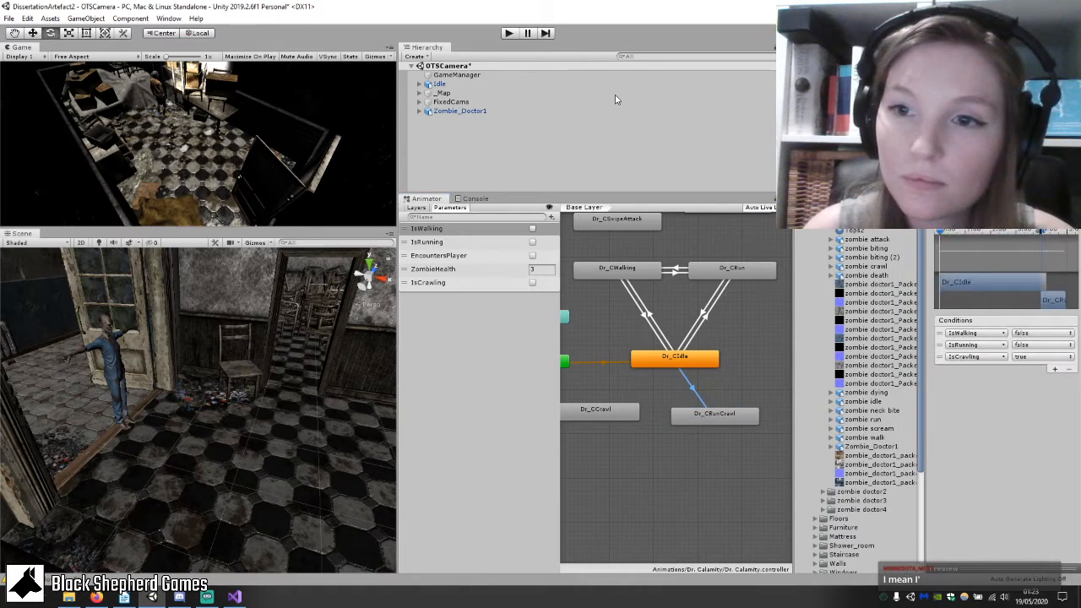
{"action": "key", "text": "ctrl+p"}
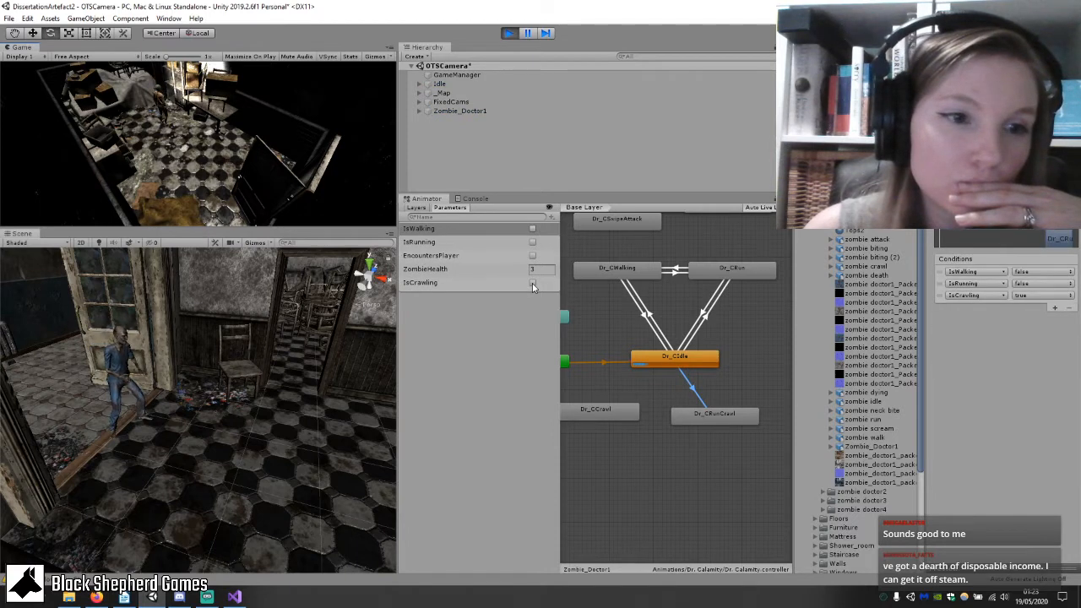
{"action": "left_click", "coordinate": [532, 283]}
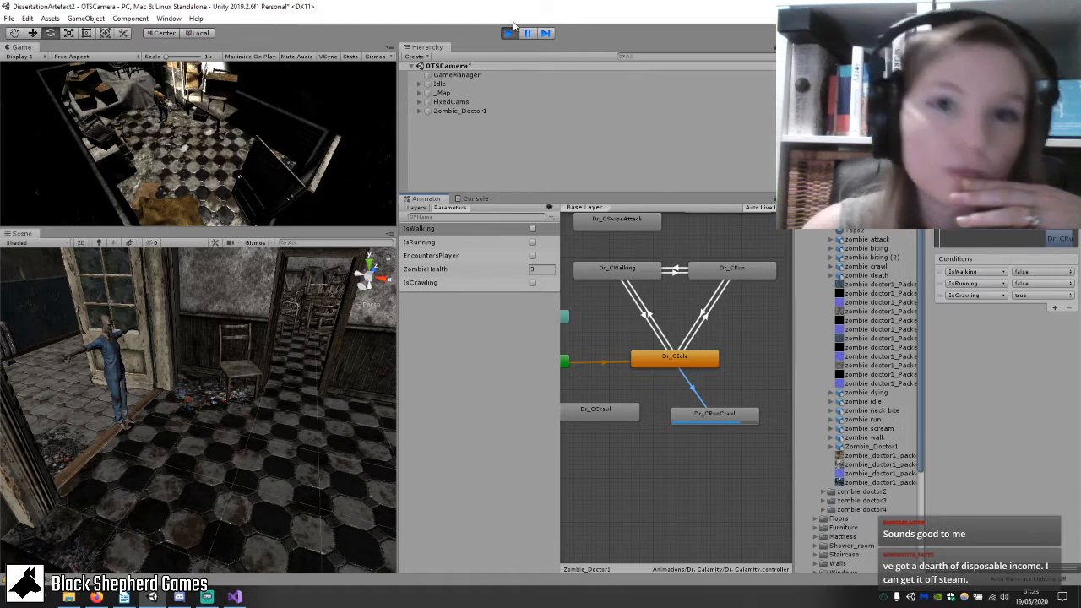
{"action": "left_click", "coordinate": [510, 32]}
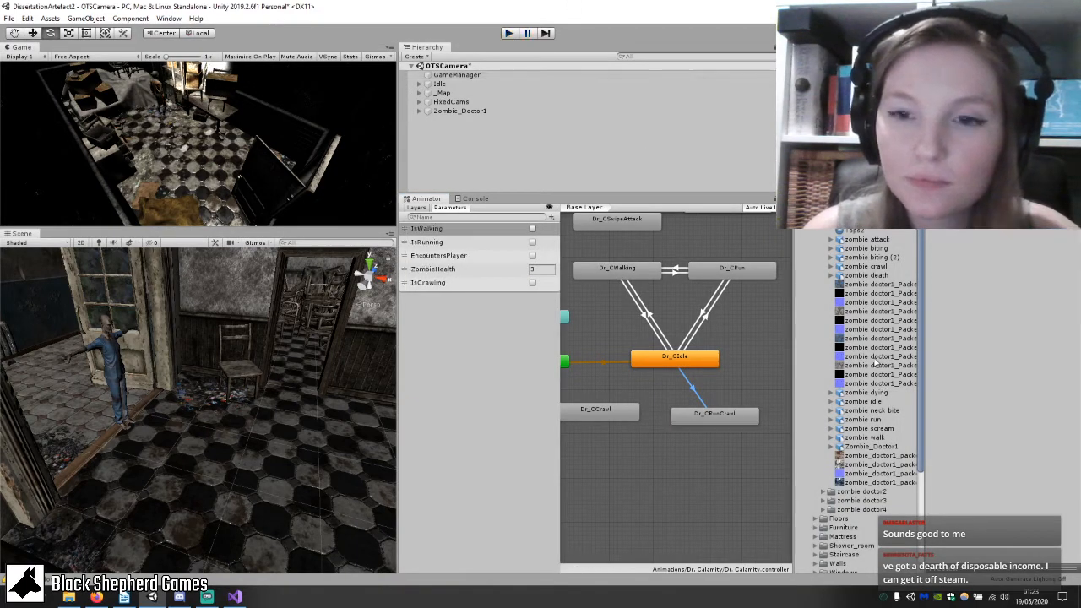
Replay the scene, toggle IsCrawling on and off to recheck the zombie's running crawl, and stop playback.
{"action": "scroll", "coordinate": [879, 381], "scroll_direction": "up", "scroll_amount": 1}
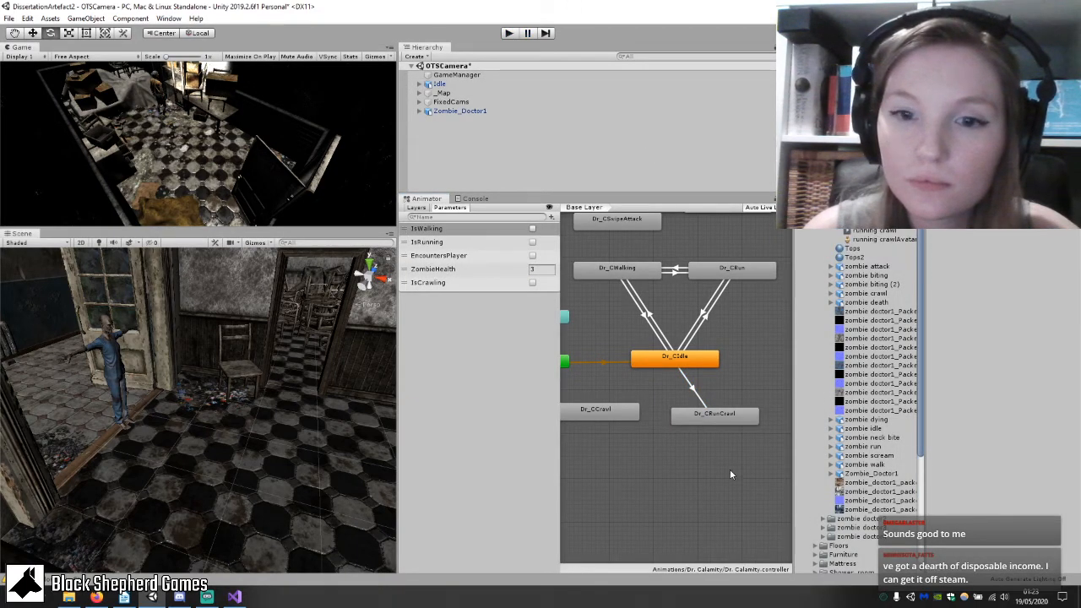
{"action": "left_click", "coordinate": [732, 418]}
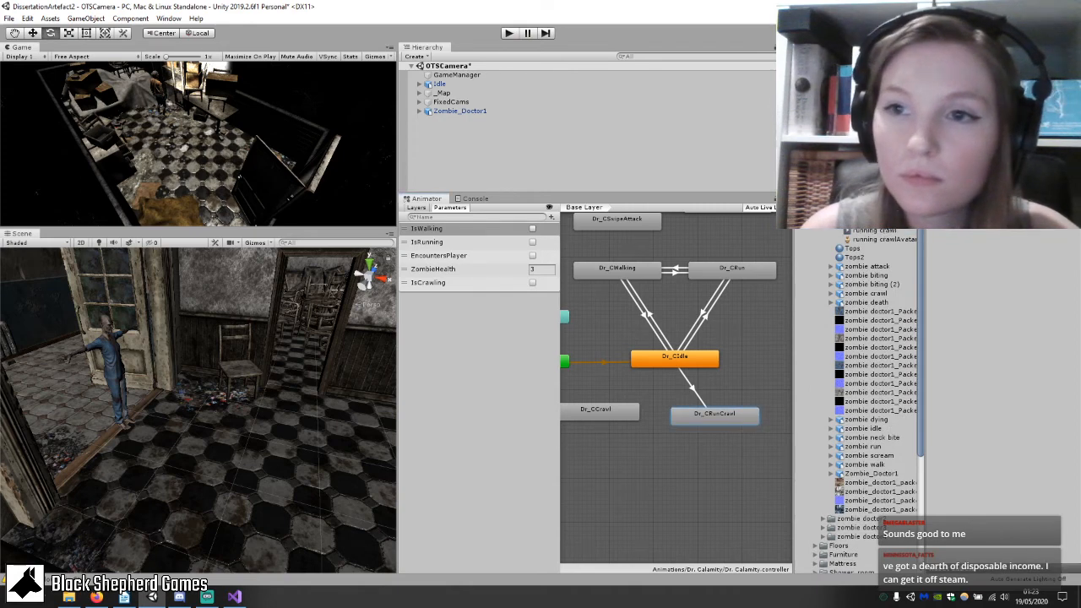
{"action": "scroll", "coordinate": [870, 397], "scroll_direction": "down", "scroll_amount": 1}
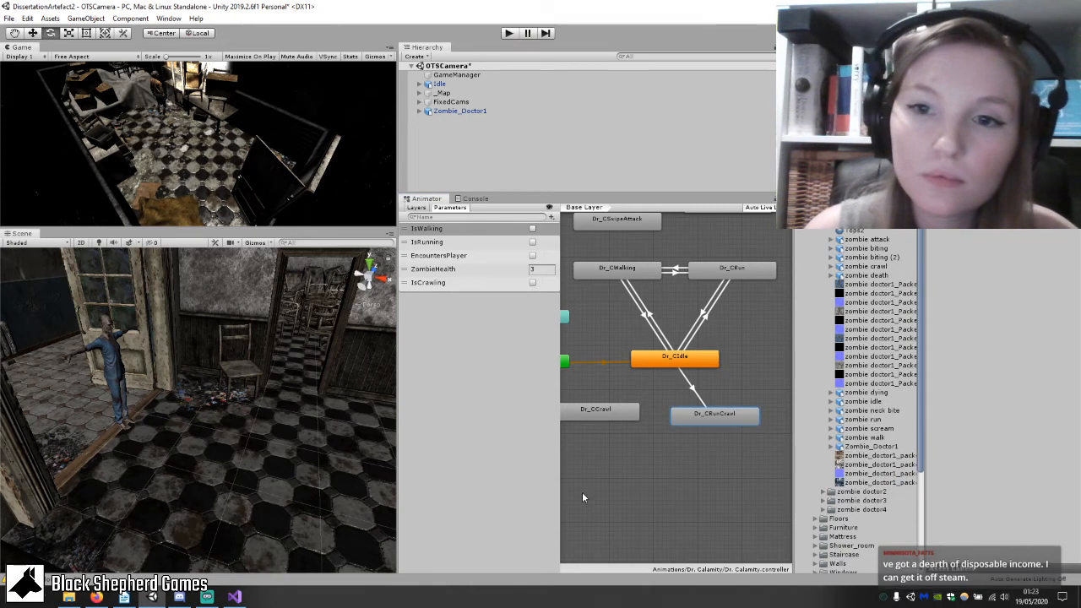
{"action": "left_click", "coordinate": [509, 32]}
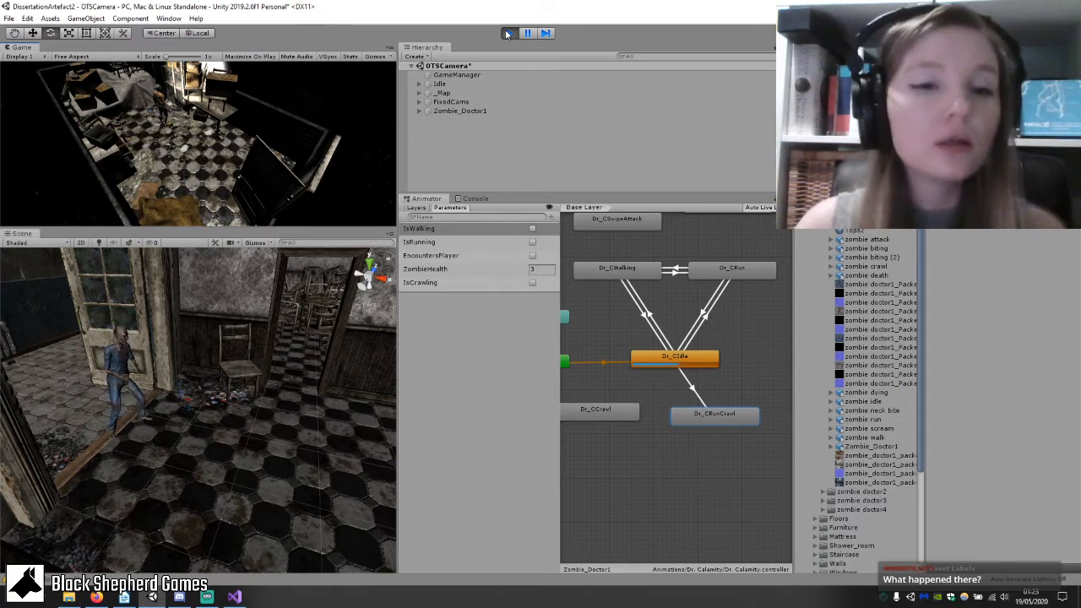
{"action": "left_click", "coordinate": [532, 257]}
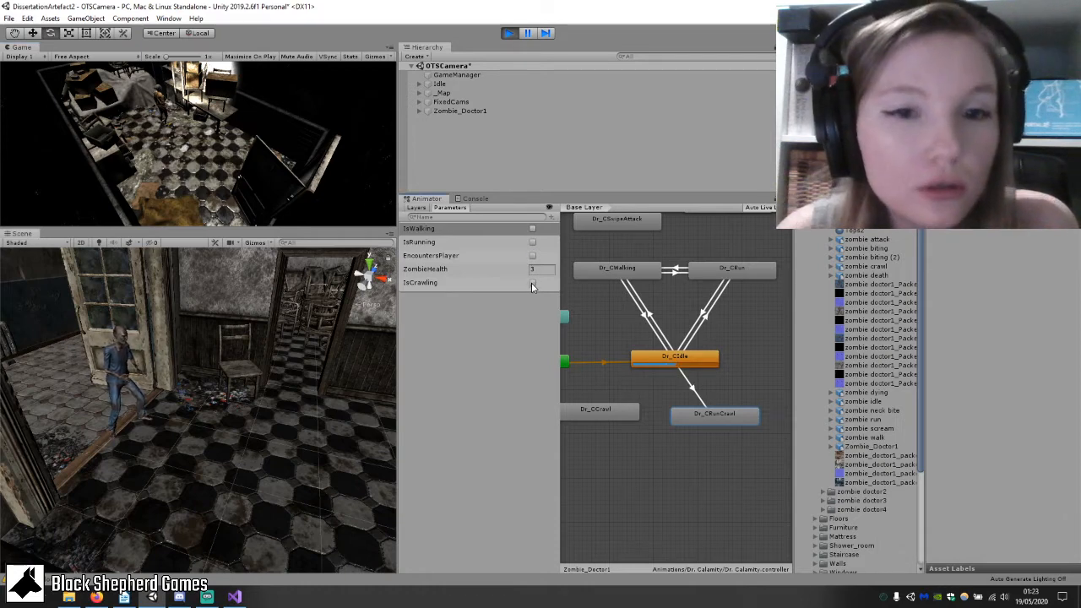
{"action": "left_click", "coordinate": [532, 282]}
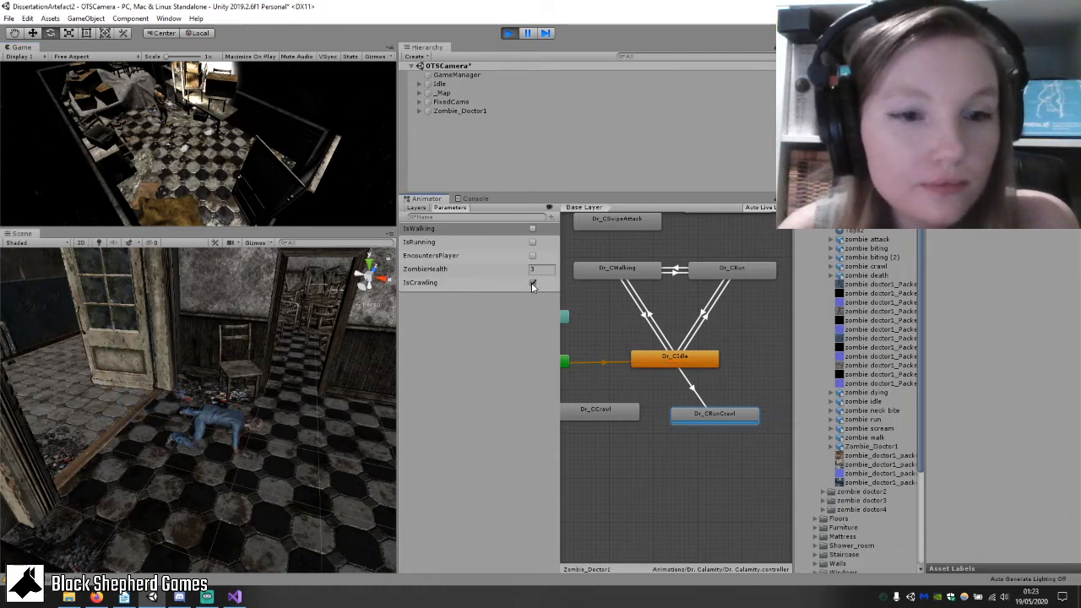
{"action": "left_click", "coordinate": [533, 284]}
{"action": "left_click", "coordinate": [508, 33]}
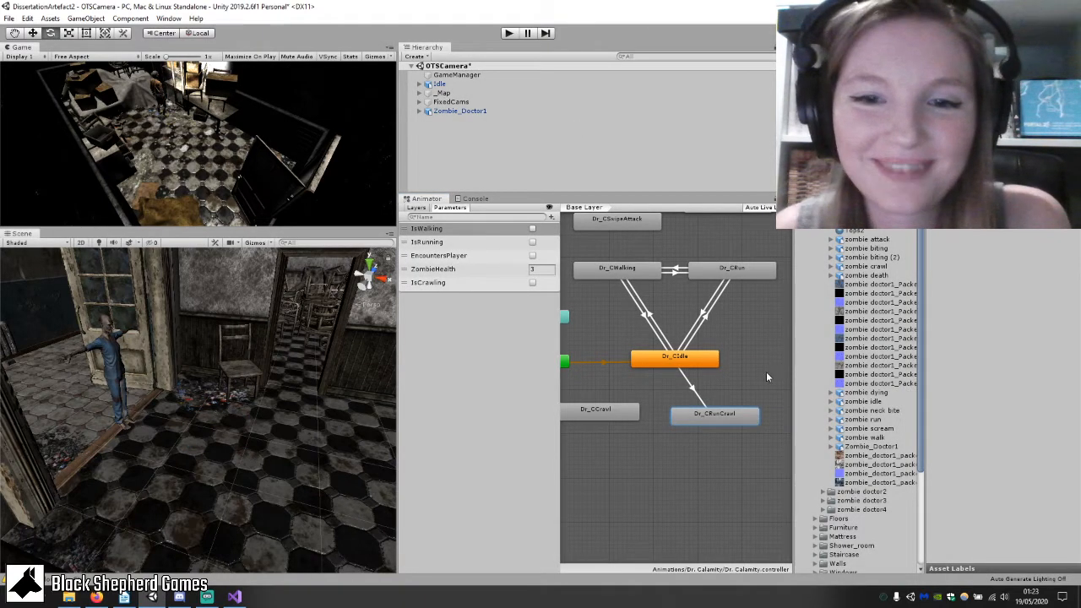
Try turning on Loop Time for the running crawl animation clip.
{"action": "left_click", "coordinate": [868, 221]}
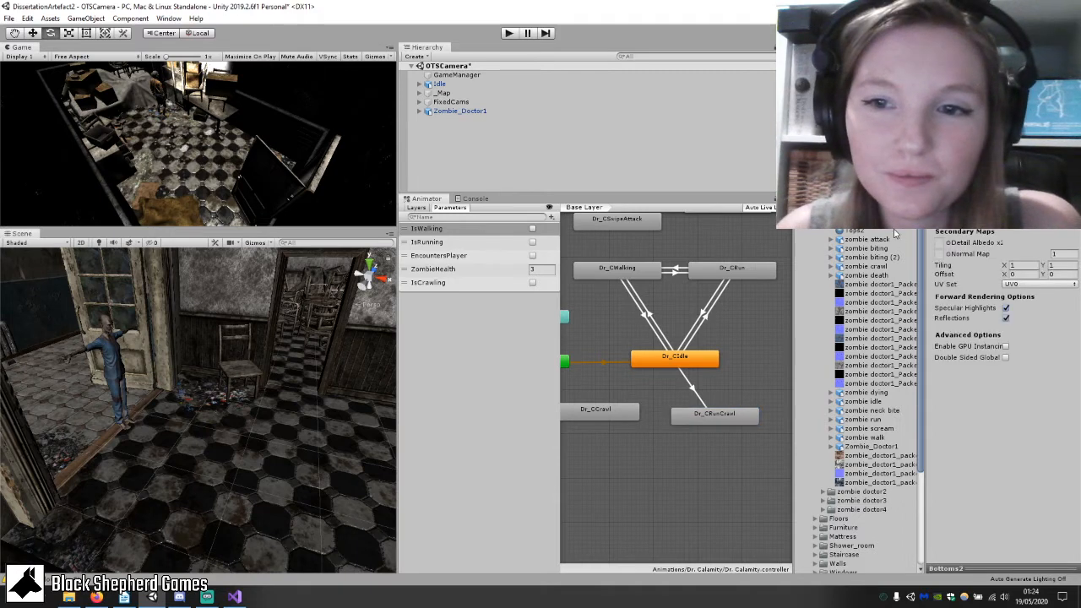
{"action": "left_click", "coordinate": [869, 212]}
{"action": "left_click", "coordinate": [1005, 344]}
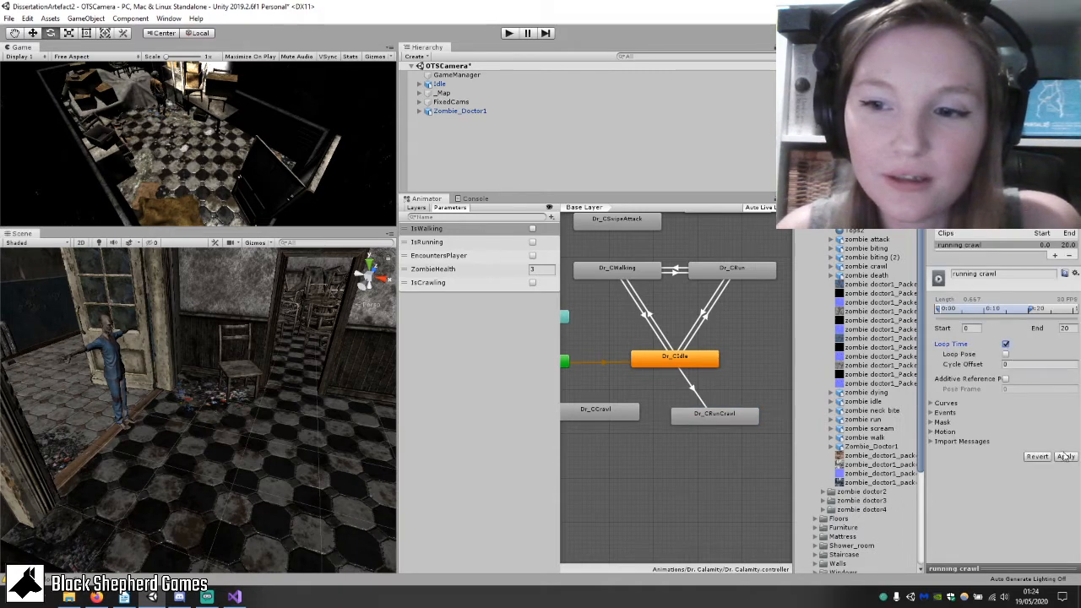
{"action": "left_click", "coordinate": [1007, 344]}
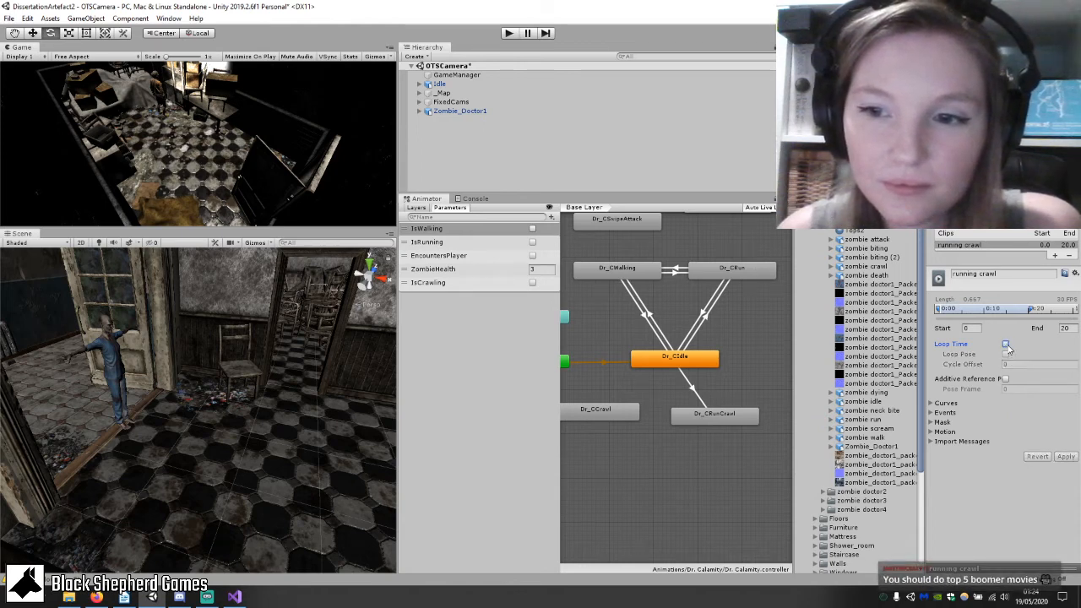
Run the scene briefly to watch the zombie in its idle state and stop it.
{"action": "left_click", "coordinate": [508, 32]}
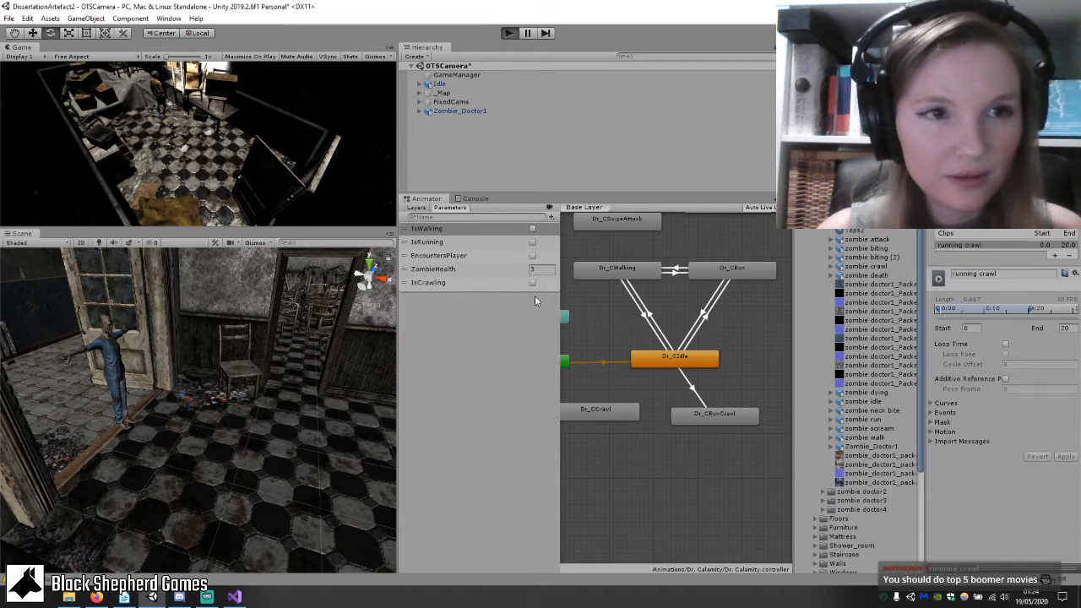
{"action": "left_click", "coordinate": [510, 34]}
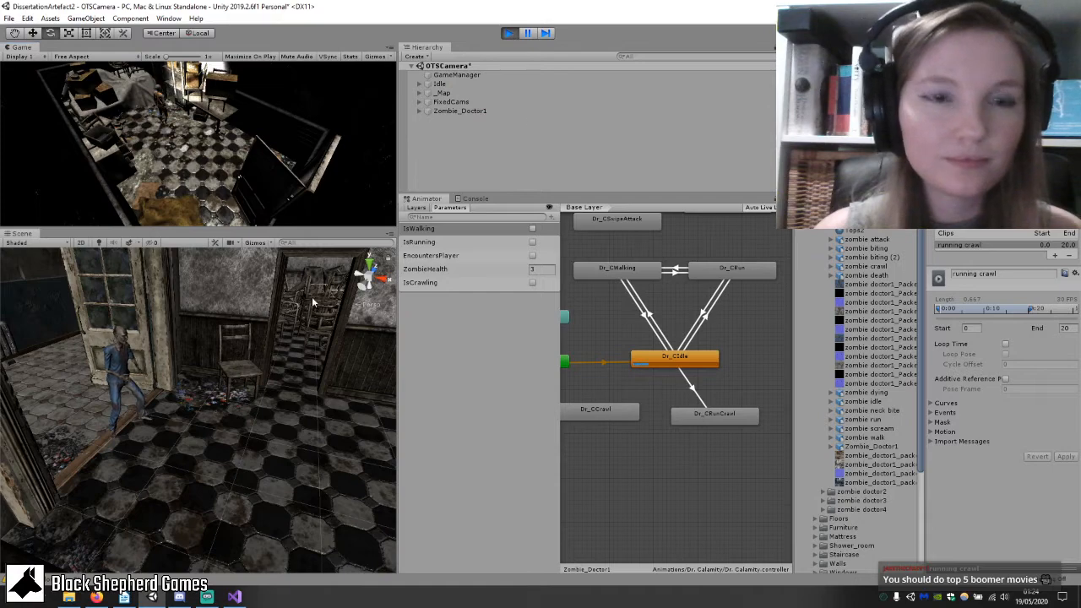
{"action": "left_click", "coordinate": [509, 33]}
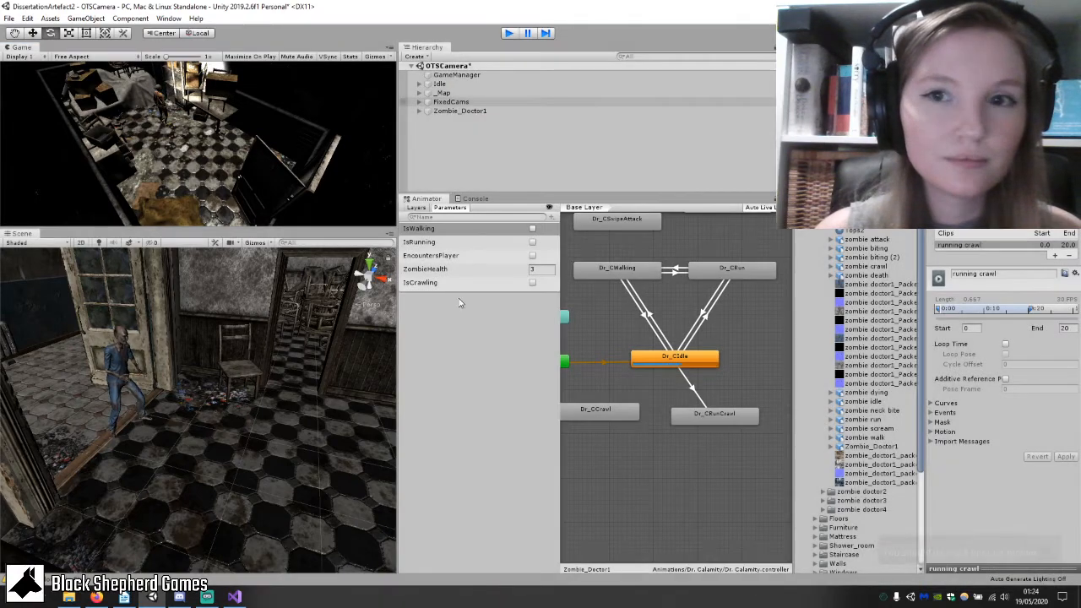
Move the Idle player character from the distant room onto the checkered floor in front of Zombie_Doctor1.
{"action": "scroll", "coordinate": [285, 342], "scroll_direction": "down", "scroll_amount": 6}
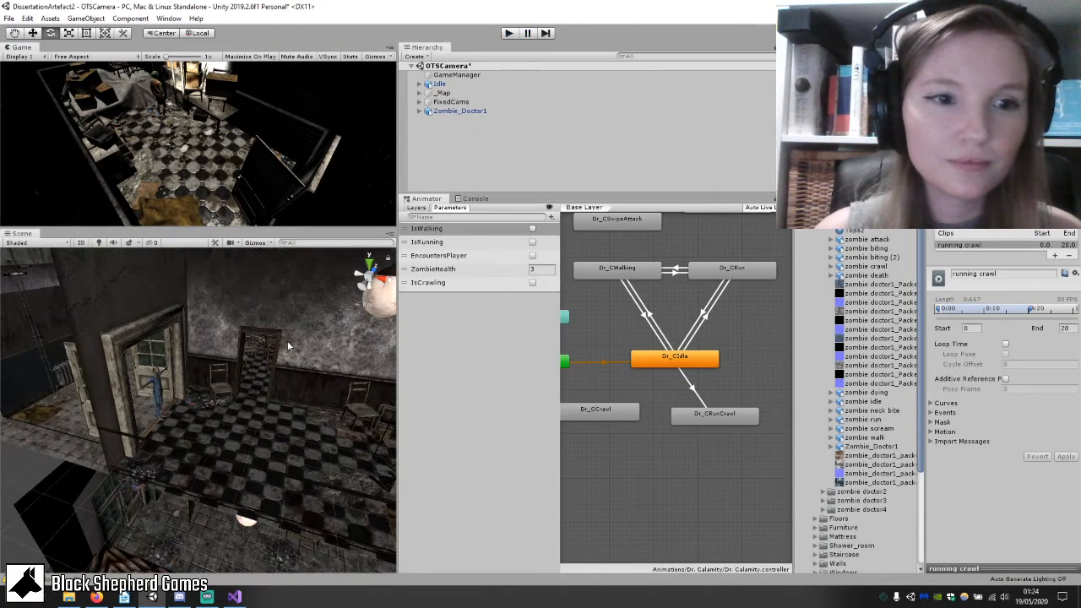
{"action": "middle_click_drag", "start_coordinate": [297, 352], "coordinate": [161, 381]}
{"action": "left_click", "coordinate": [440, 84]}
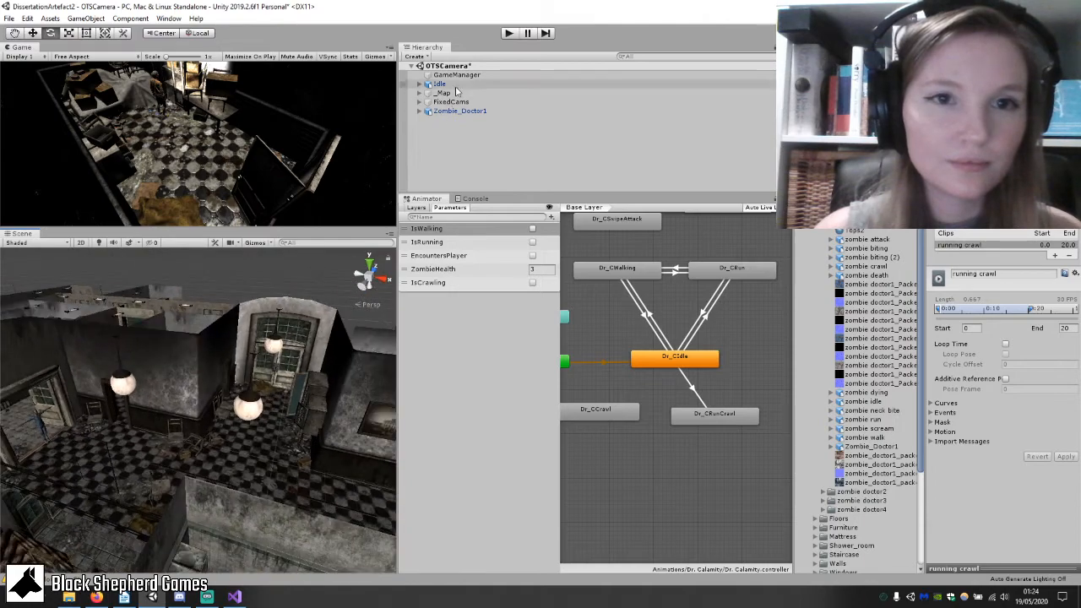
{"action": "scroll", "coordinate": [298, 418], "scroll_direction": "down", "scroll_amount": 3}
{"action": "scroll", "coordinate": [297, 418], "scroll_direction": "down", "scroll_amount": 3}
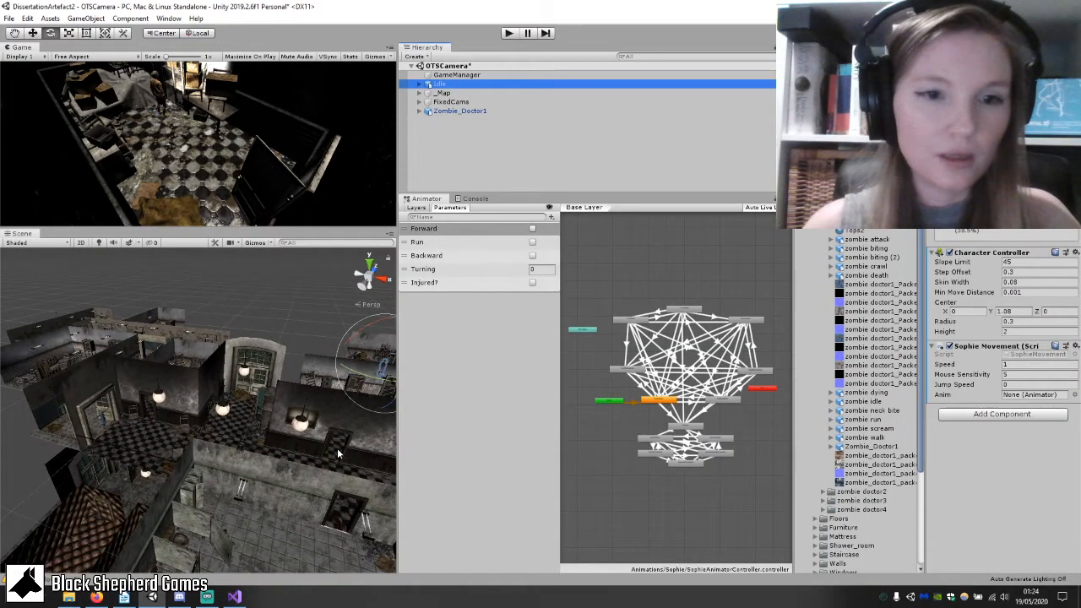
{"action": "key", "text": "w"}
{"action": "middle_click_drag", "start_coordinate": [337, 447], "coordinate": [139, 370]}
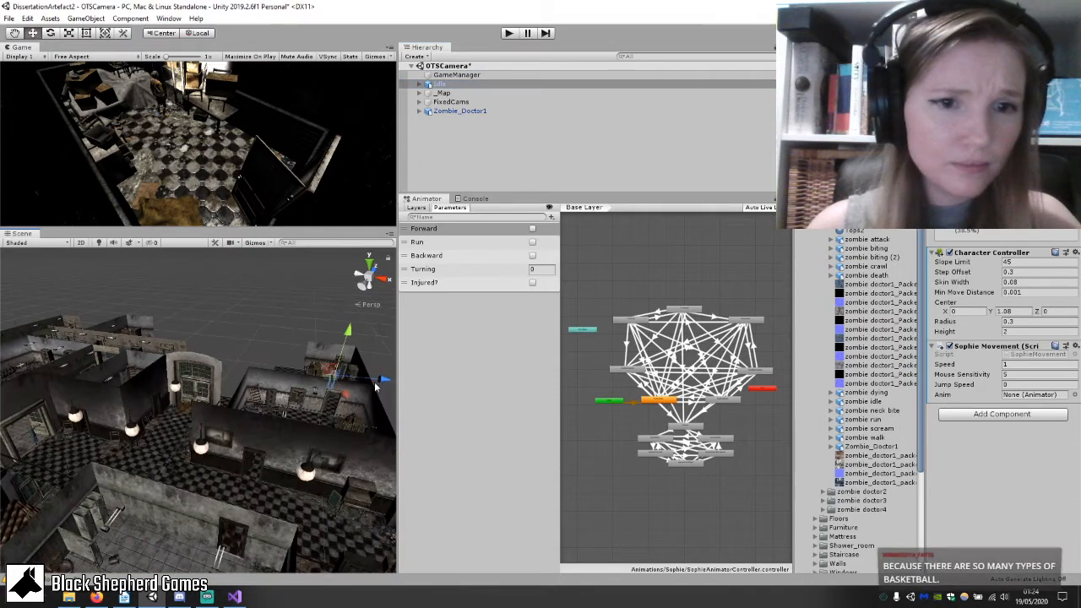
{"action": "left_click_drag", "start_coordinate": [140, 369], "coordinate": [65, 457]}
{"action": "middle_click_drag", "start_coordinate": [65, 457], "coordinate": [110, 387]}
{"action": "scroll", "coordinate": [244, 457], "scroll_direction": "up", "scroll_amount": 10}
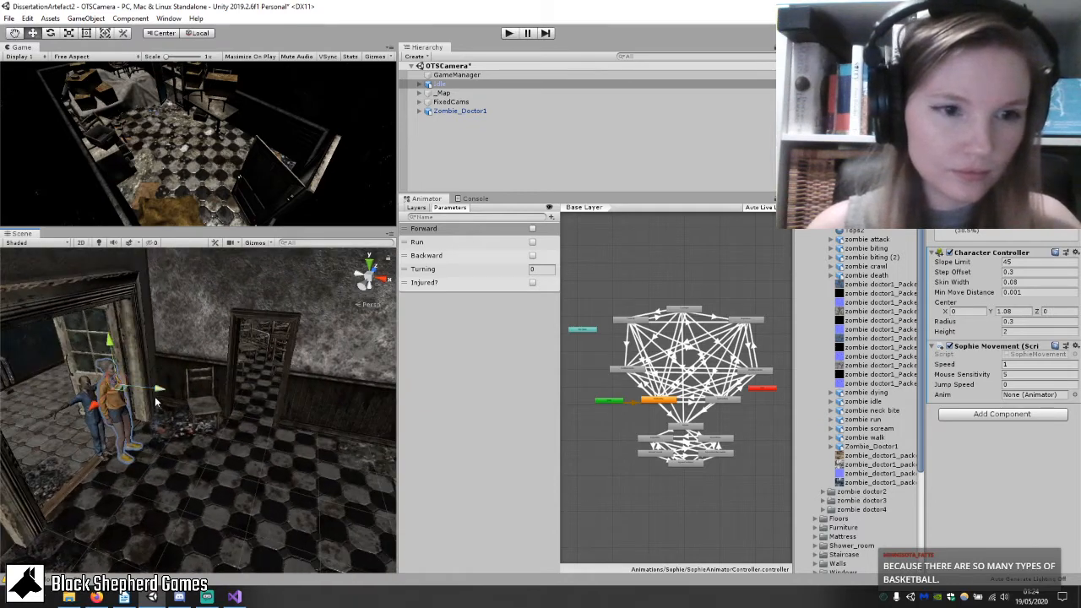
{"action": "left_click_drag", "start_coordinate": [157, 394], "coordinate": [1071, 450]}
{"action": "key", "text": "e"}
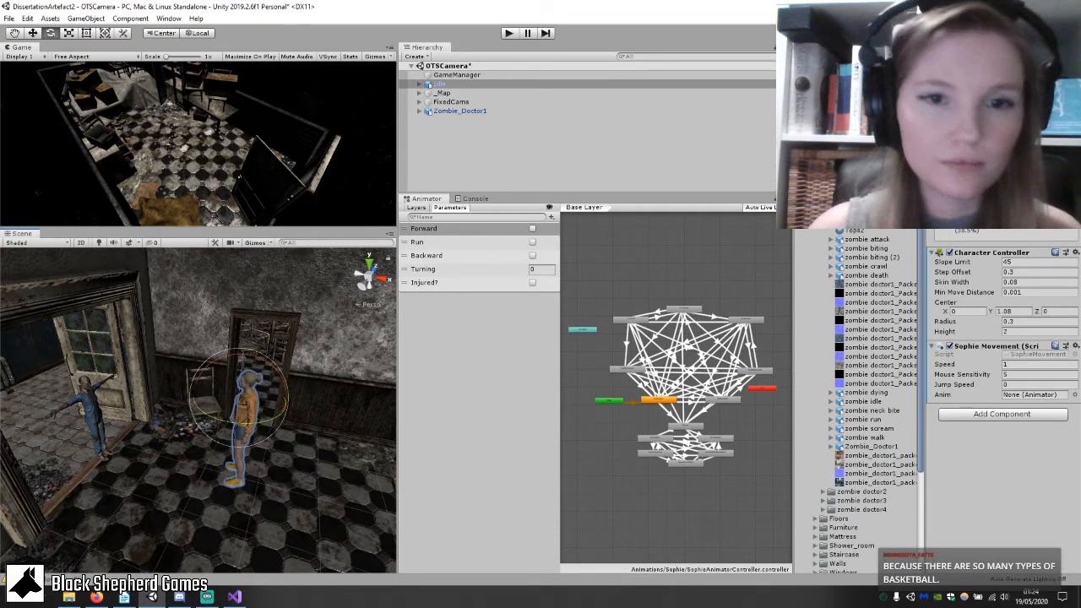
Play the scene with the player near the zombie, bring up the Dr. Calamity controller to try IsCrawling, and stop playback.
{"action": "left_click", "coordinate": [508, 33]}
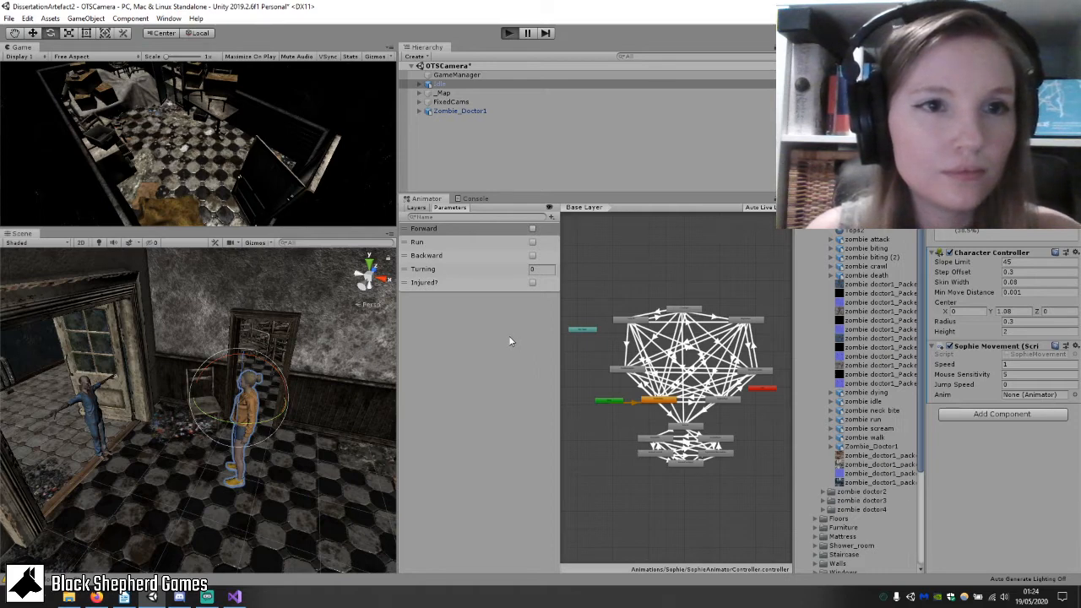
{"action": "key", "text": "ctrl+p"}
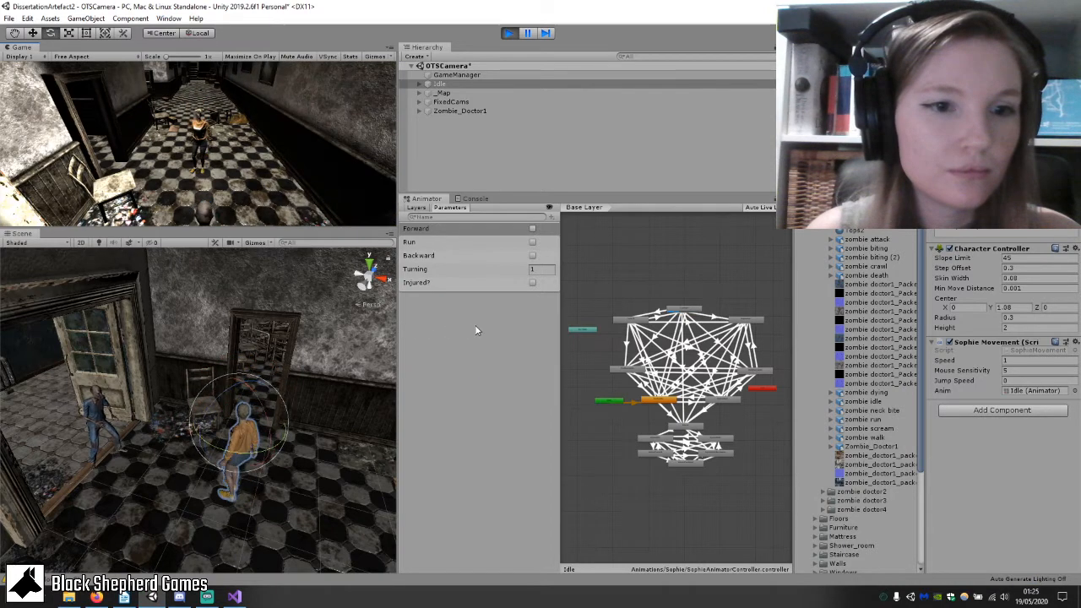
{"action": "left_click", "coordinate": [423, 317]}
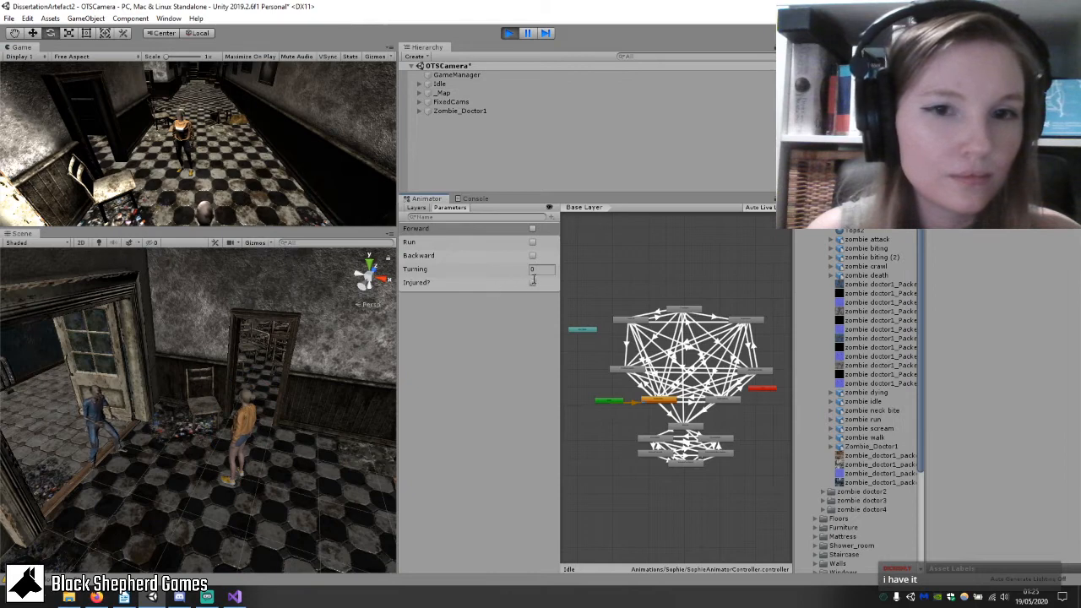
{"action": "left_click", "coordinate": [100, 412]}
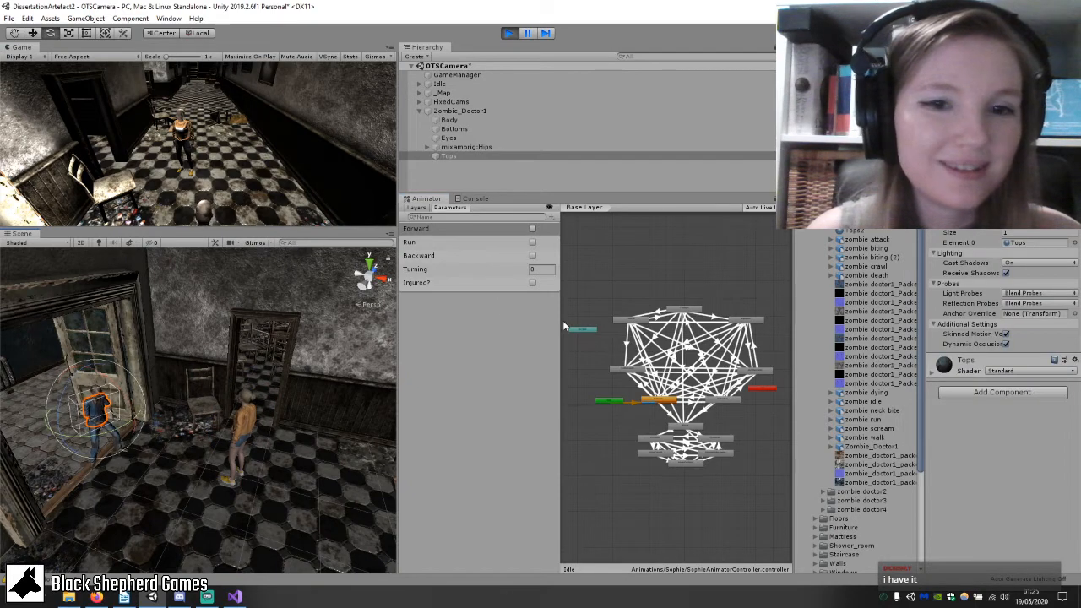
{"action": "left_click", "coordinate": [450, 366]}
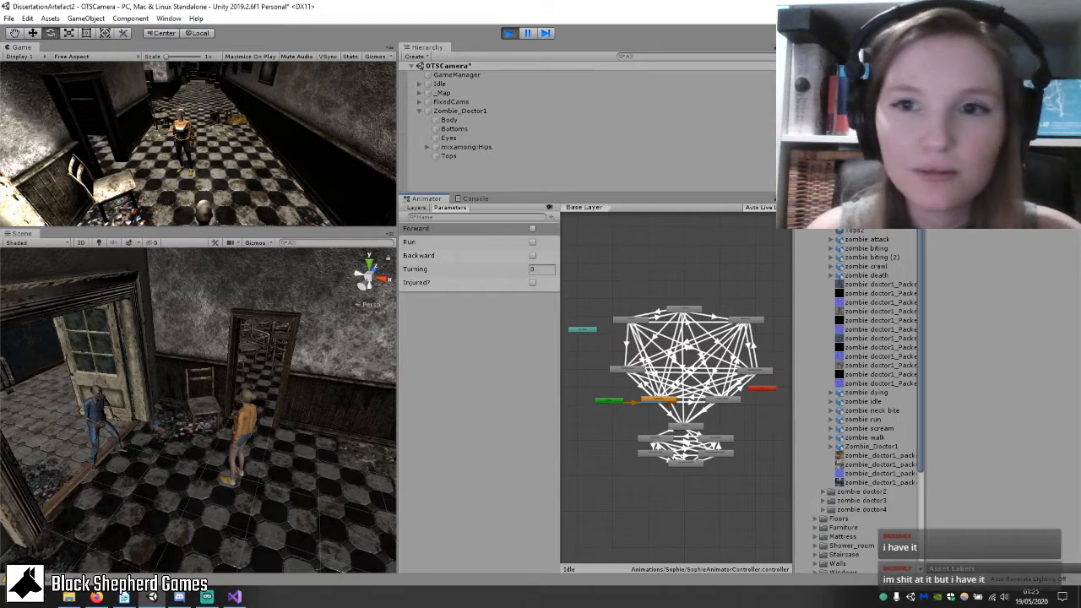
{"action": "left_click", "coordinate": [870, 143]}
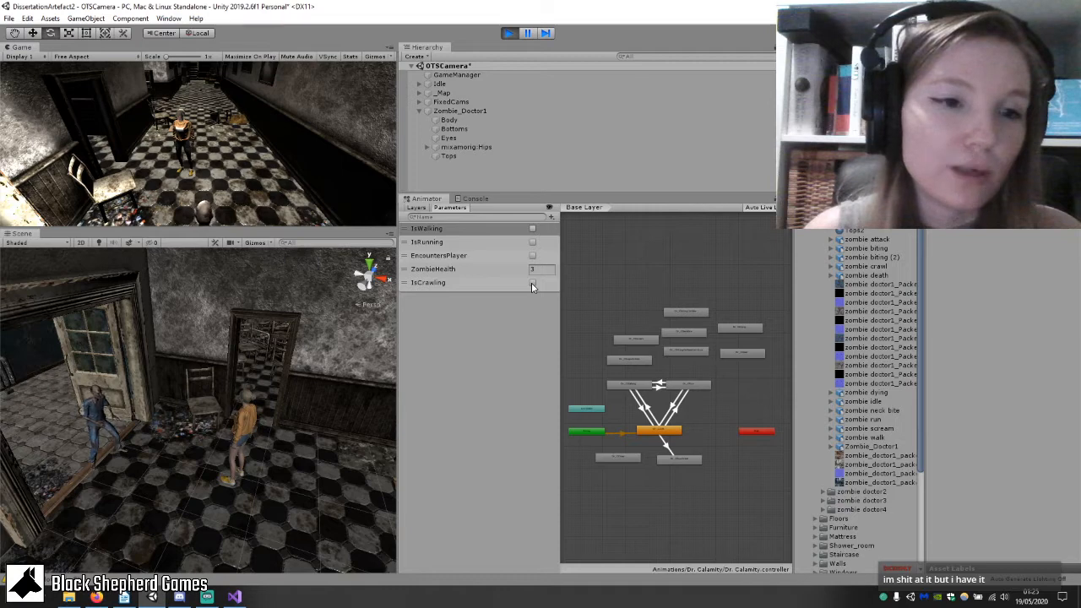
{"action": "left_click", "coordinate": [532, 283]}
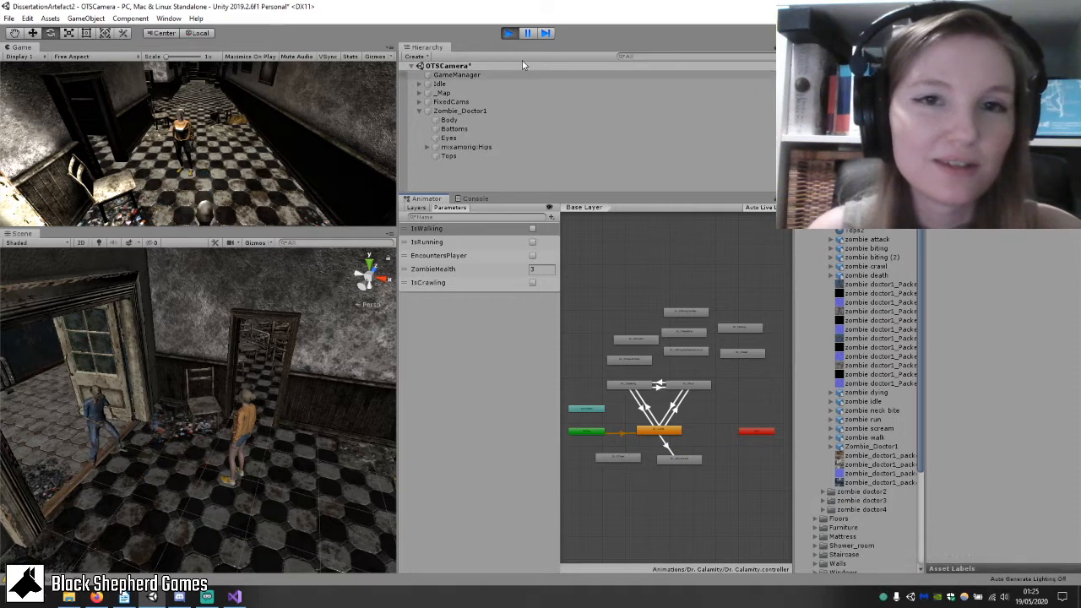
{"action": "left_click", "coordinate": [509, 32]}
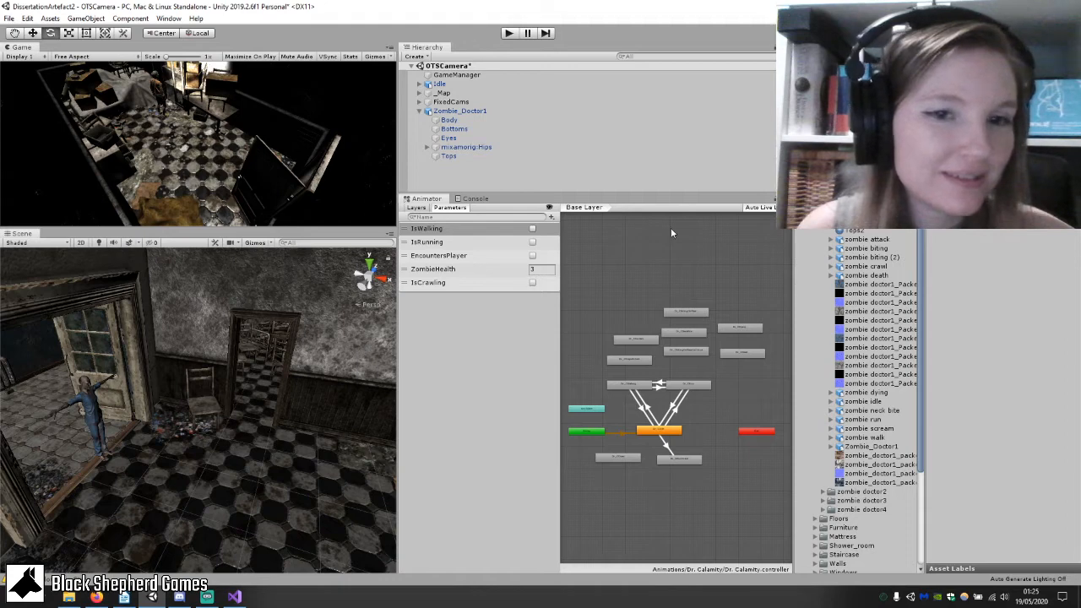
Add a Bool parameter named IsRunCrawling to the Dr. Calamity animator controller.
{"action": "scroll", "coordinate": [712, 446], "scroll_direction": "up", "scroll_amount": 3}
{"action": "scroll", "coordinate": [772, 391], "scroll_direction": "down", "scroll_amount": 2}
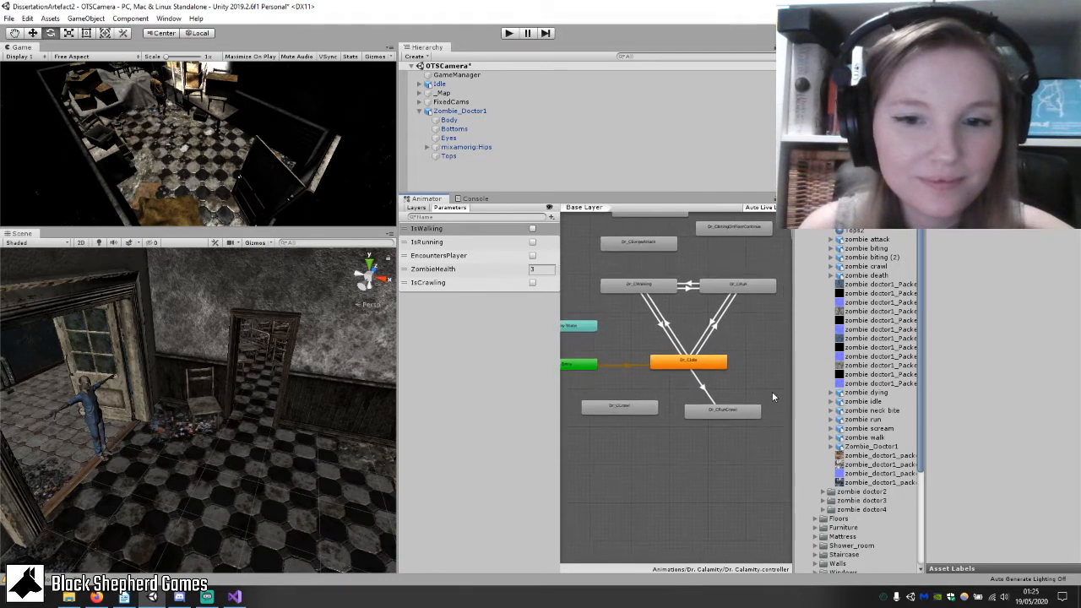
{"action": "left_click", "coordinate": [481, 285]}
{"action": "left_click", "coordinate": [550, 218]}
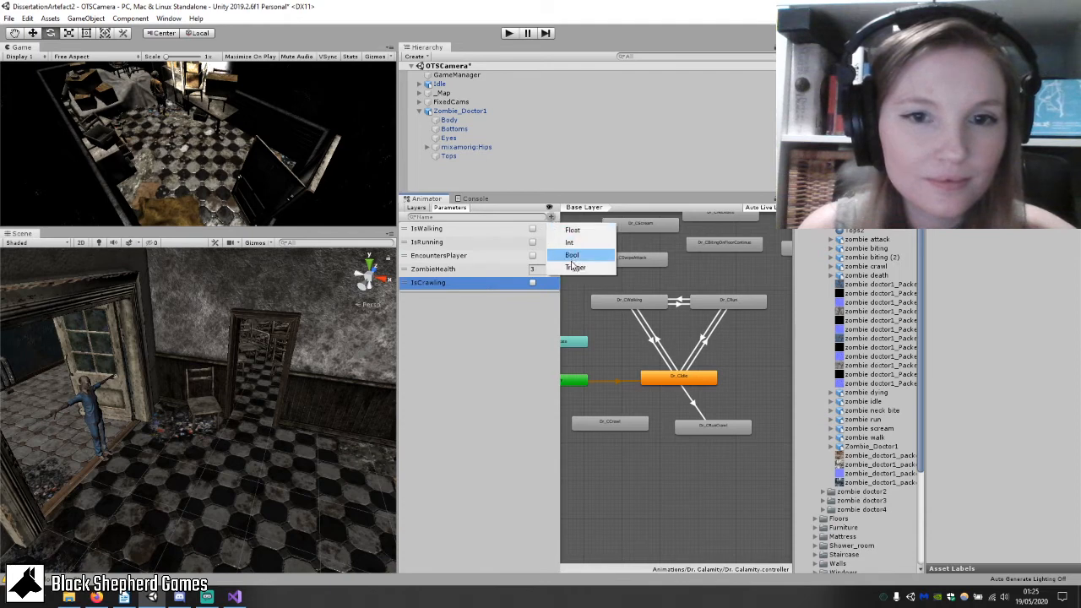
{"action": "left_click", "coordinate": [571, 256]}
{"action": "type", "text": "IsRunCrawling"}
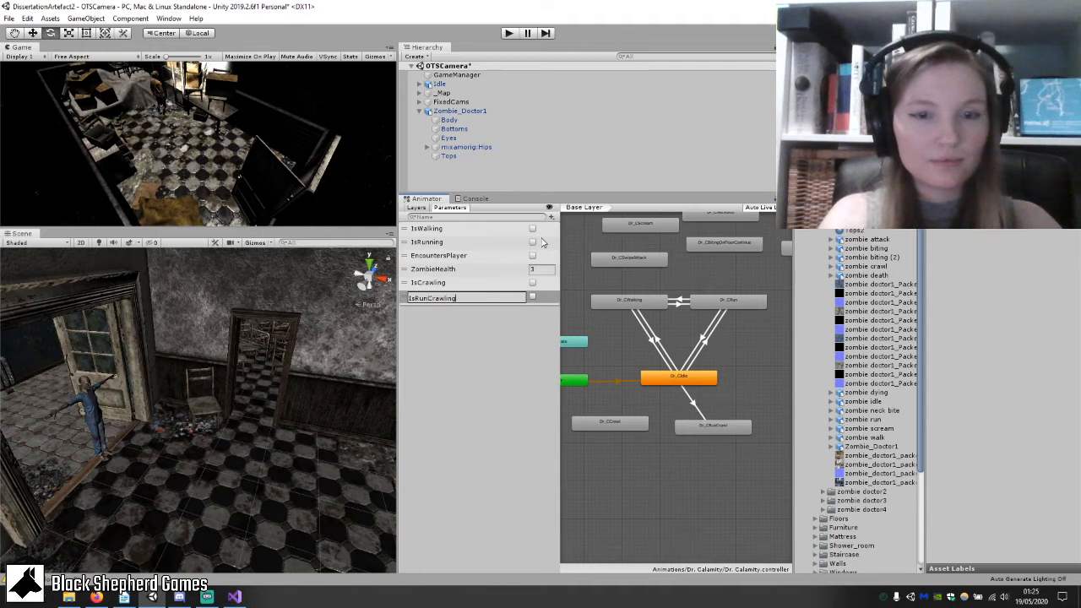
{"action": "key", "text": "Return"}
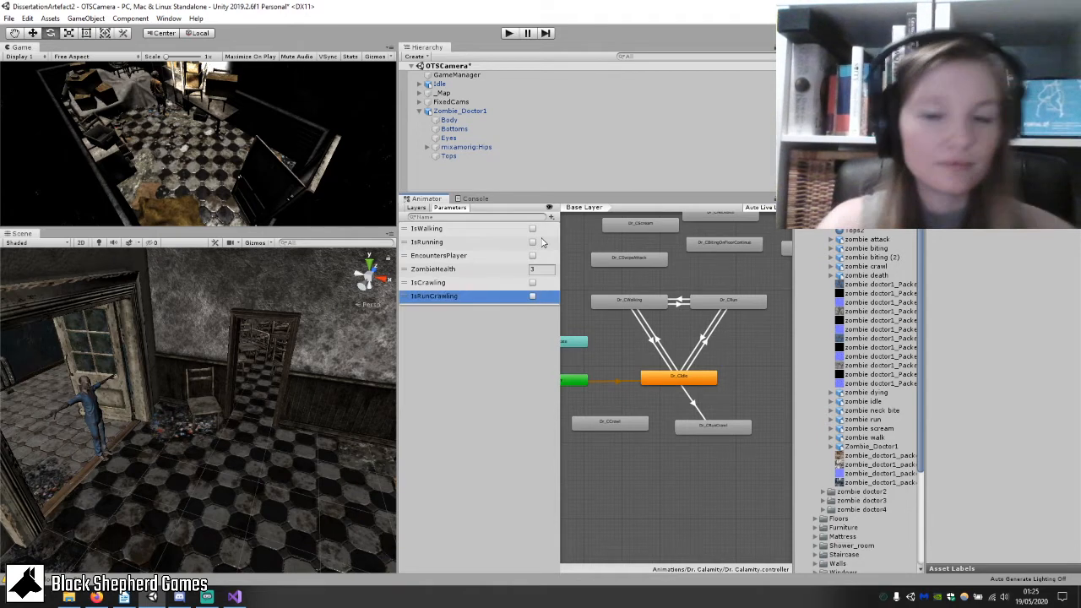
Delete the transitions between Dr_CIdle and Dr_CRunCrawl, and move the Dr_CCrawl and Dr_CRunCrawl states above all the other states.
{"action": "left_click_drag", "start_coordinate": [628, 425], "coordinate": [635, 430]}
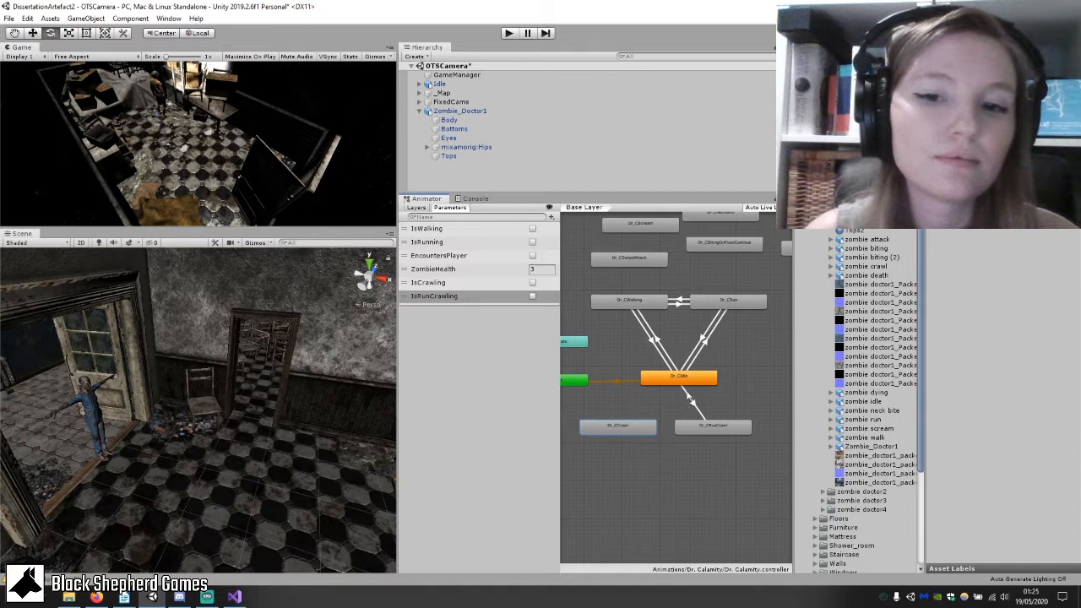
{"action": "left_click", "coordinate": [702, 419]}
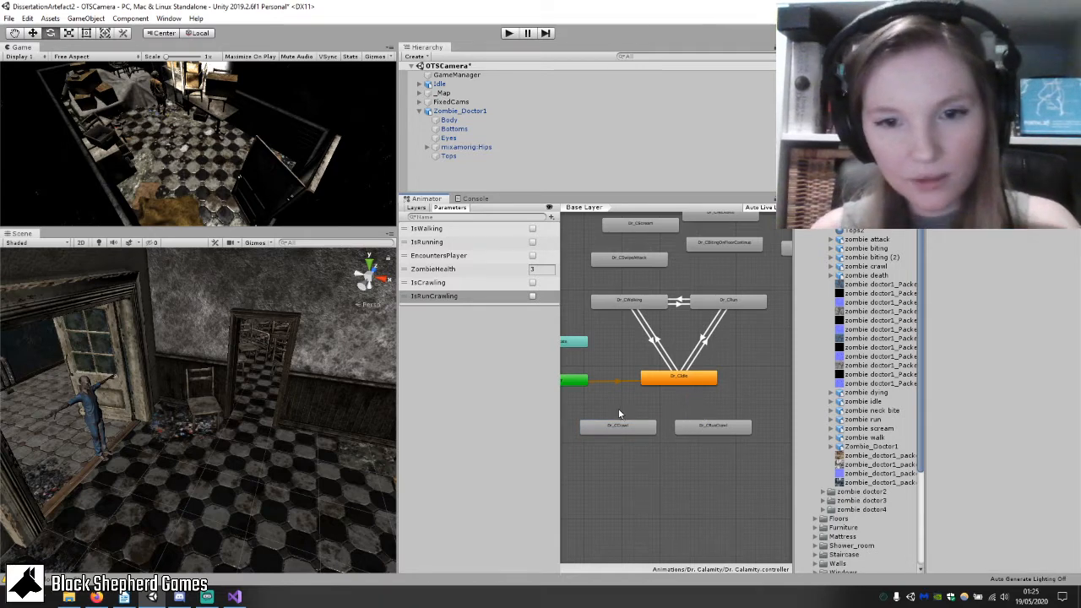
{"action": "scroll", "coordinate": [683, 432], "scroll_direction": "down", "scroll_amount": 3}
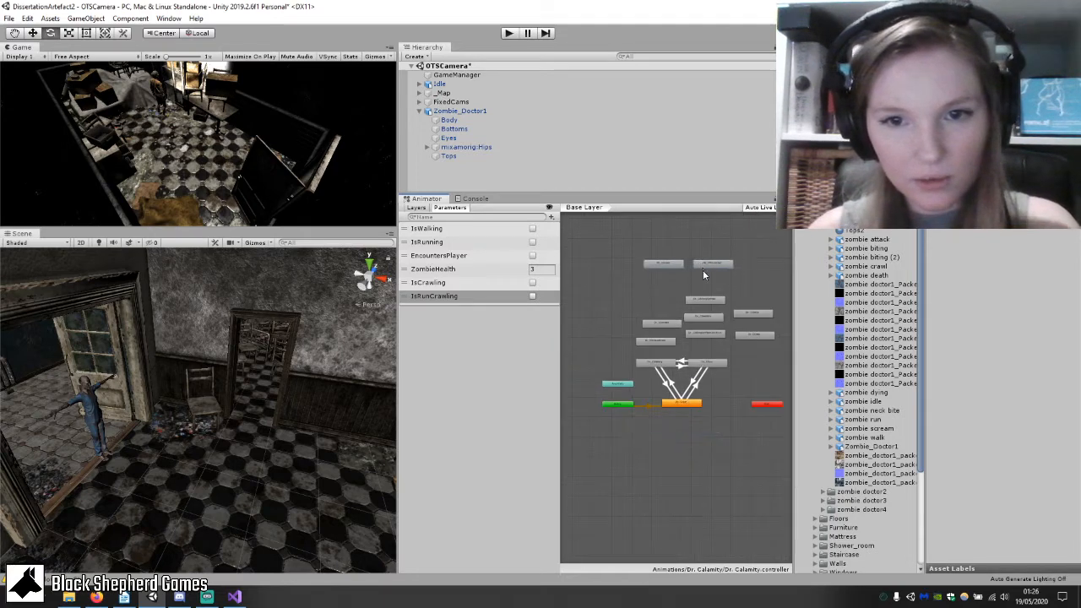
{"action": "scroll", "coordinate": [693, 412], "scroll_direction": "up", "scroll_amount": 5}
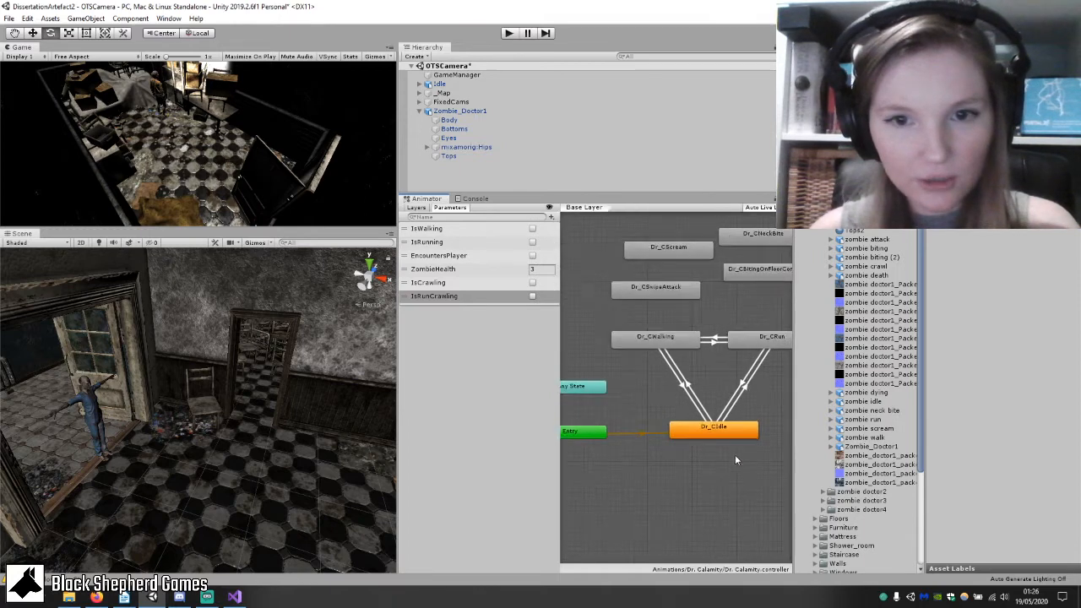
Collapse the child objects of Zombie_Doctor1 in the scene hierarchy and select the zombie.
{"action": "middle_click_drag", "start_coordinate": [735, 460], "coordinate": [722, 421]}
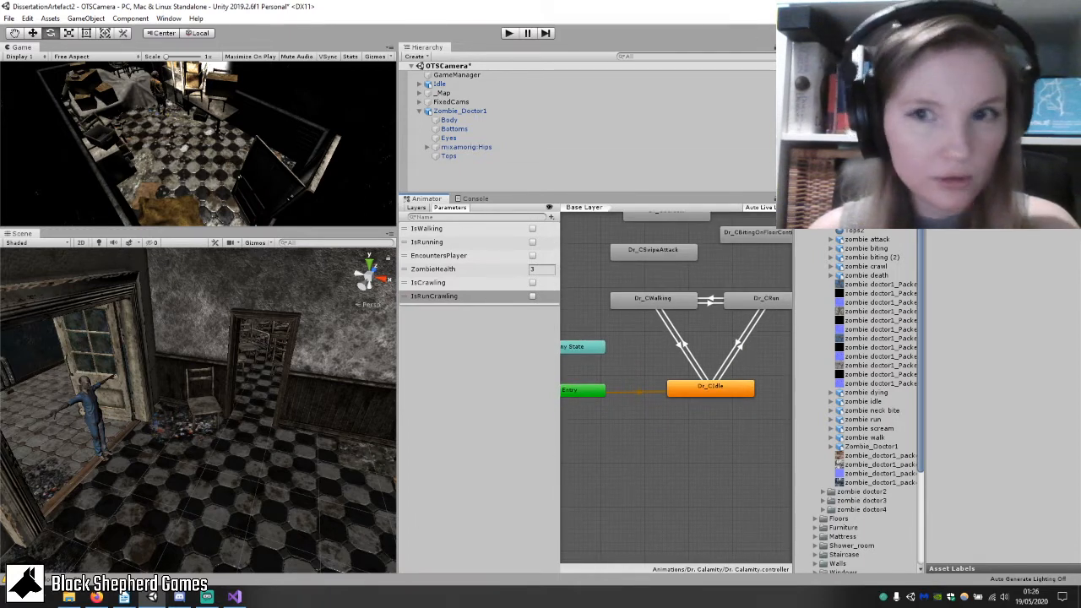
{"action": "left_click", "coordinate": [421, 113]}
{"action": "left_click", "coordinate": [445, 115]}
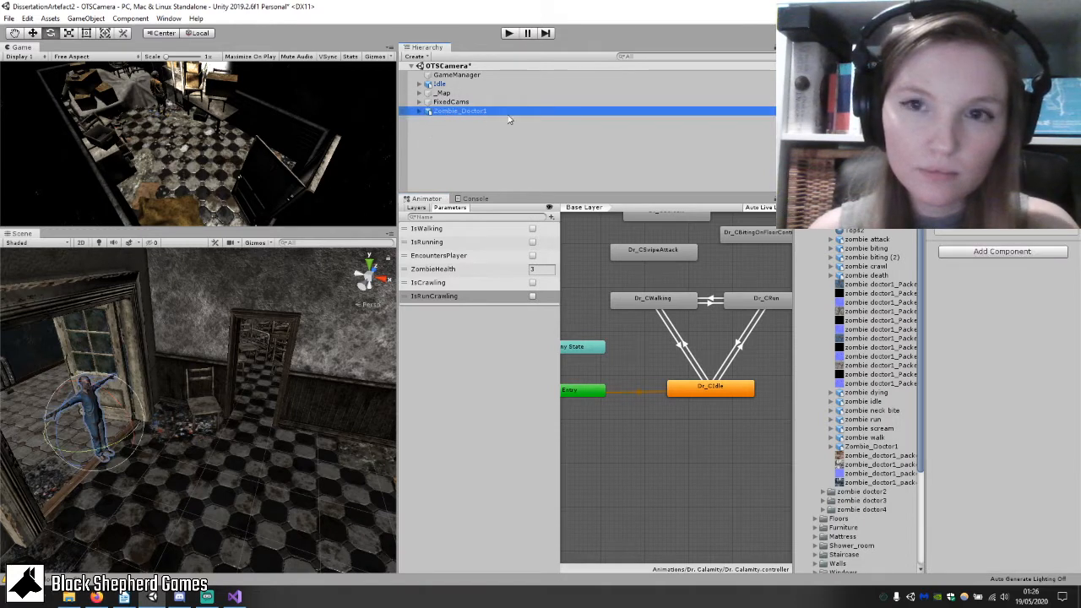
Add the Zombie_Doctor2 model from the zombie doctor2 asset folder to the scene.
{"action": "scroll", "coordinate": [858, 401], "scroll_direction": "down", "scroll_amount": 4}
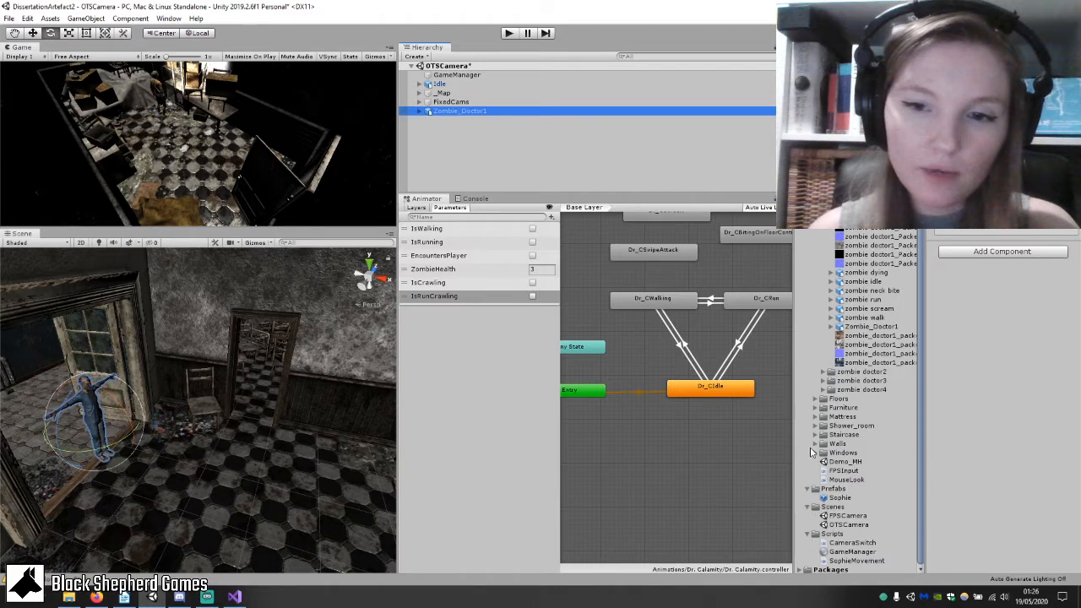
{"action": "scroll", "coordinate": [858, 353], "scroll_direction": "up", "scroll_amount": 4}
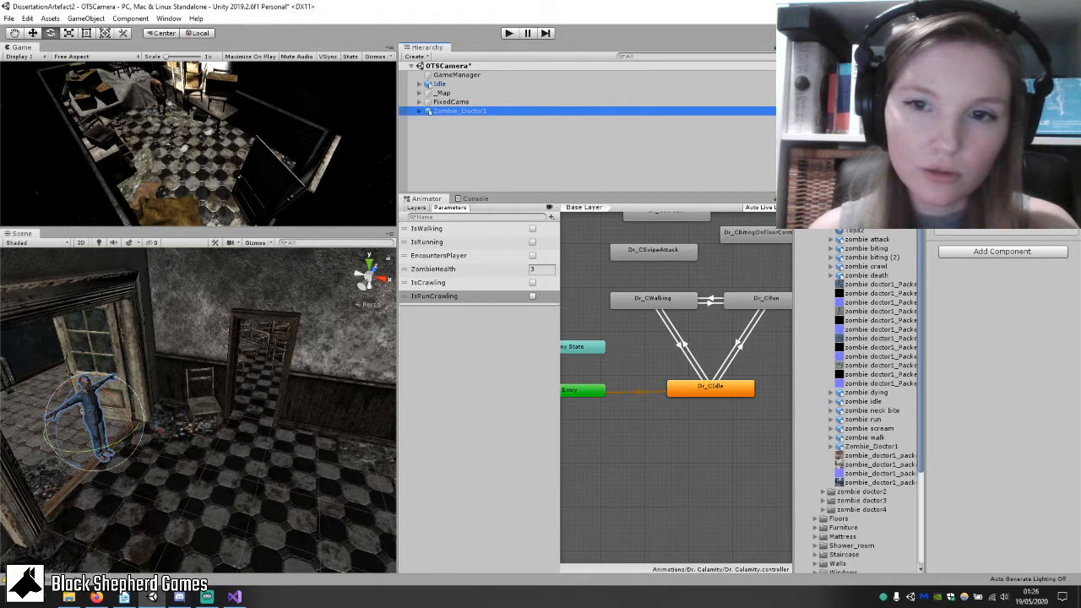
{"action": "scroll", "coordinate": [861, 401], "scroll_direction": "down", "scroll_amount": 10}
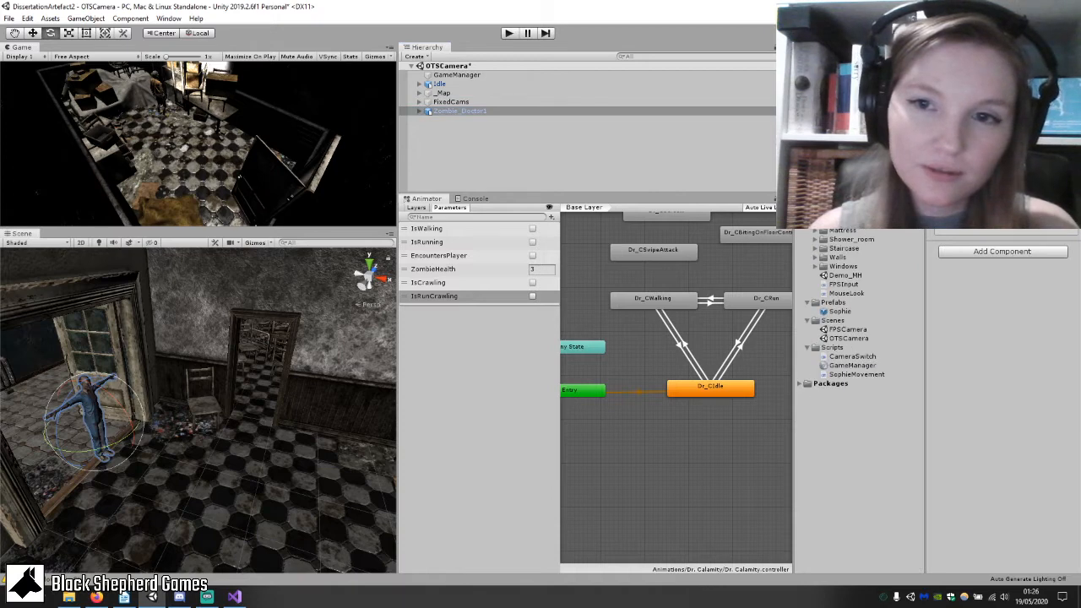
{"action": "scroll", "coordinate": [862, 401], "scroll_direction": "up", "scroll_amount": 4}
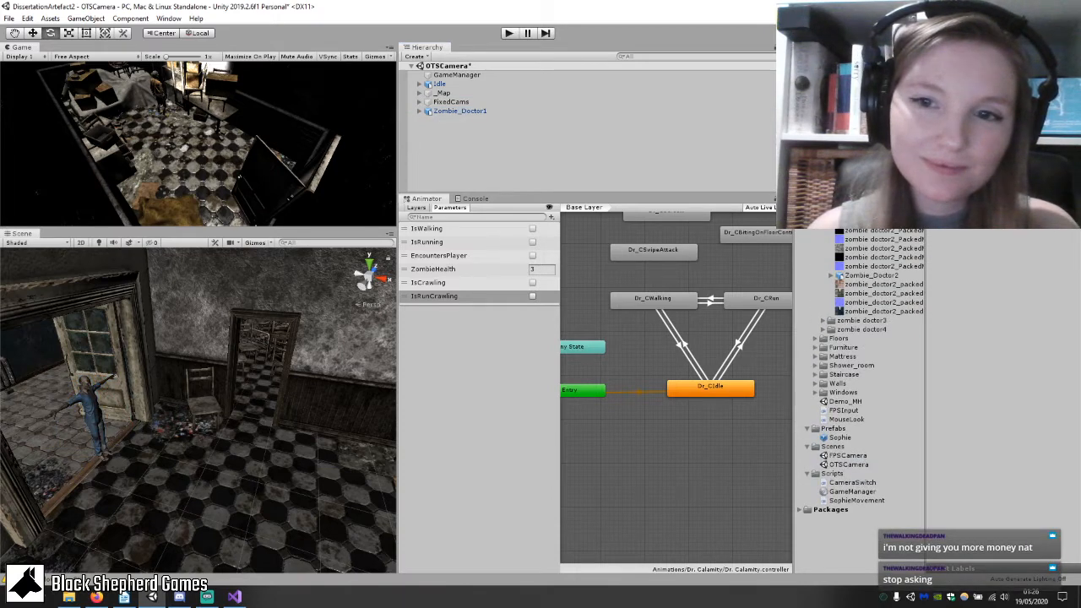
{"action": "left_click", "coordinate": [881, 276]}
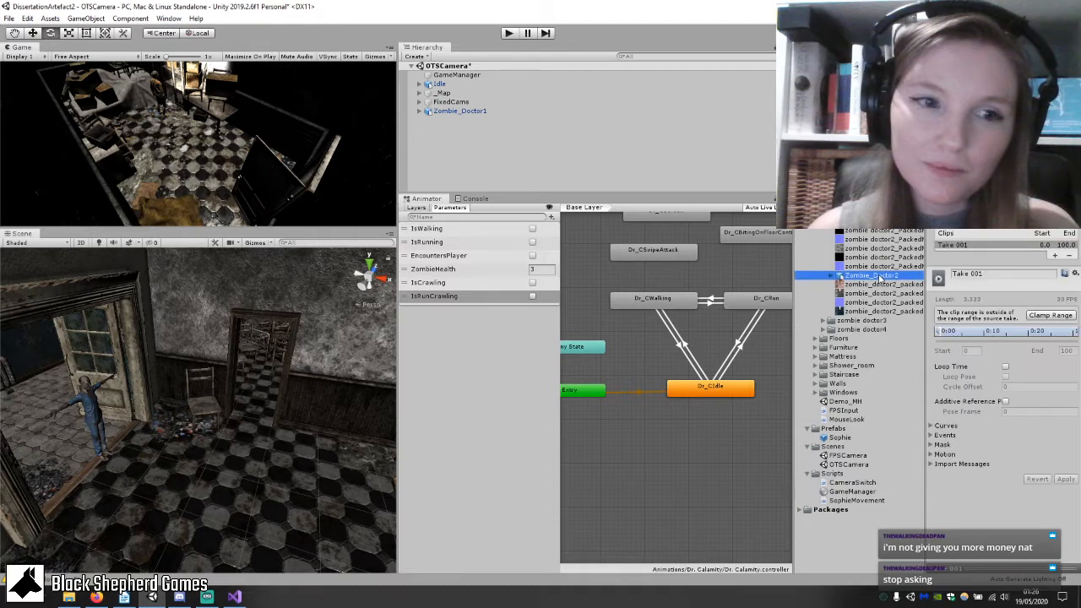
{"action": "left_click_drag", "start_coordinate": [882, 279], "coordinate": [237, 467]}
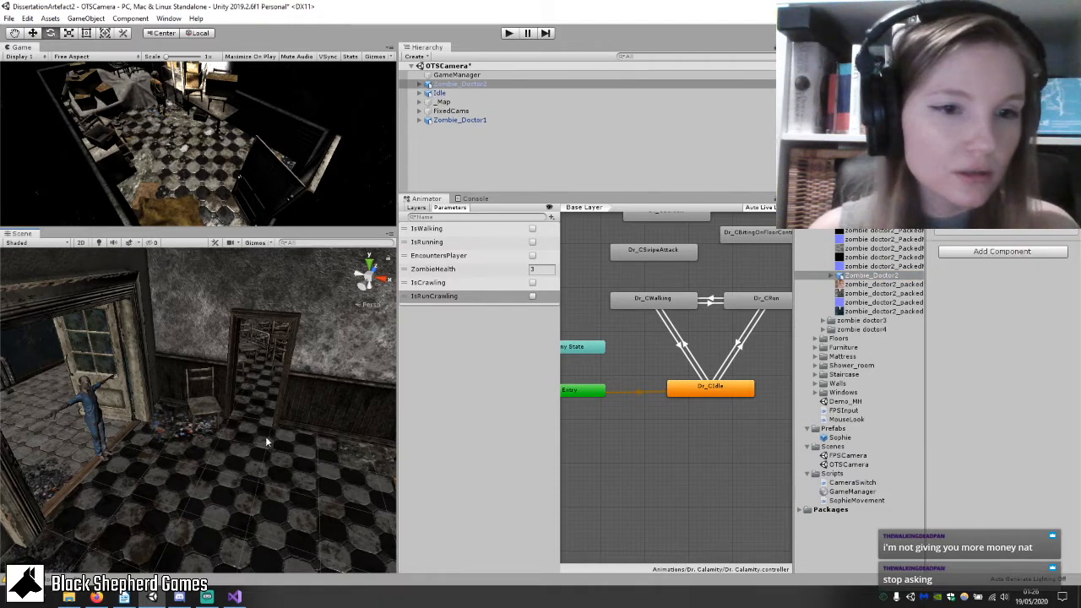
Frame Zombie_Doctor2 in the scene and examine the model's face, mask and clothing up close, with the Move tool active.
{"action": "double_click", "coordinate": [460, 84]}
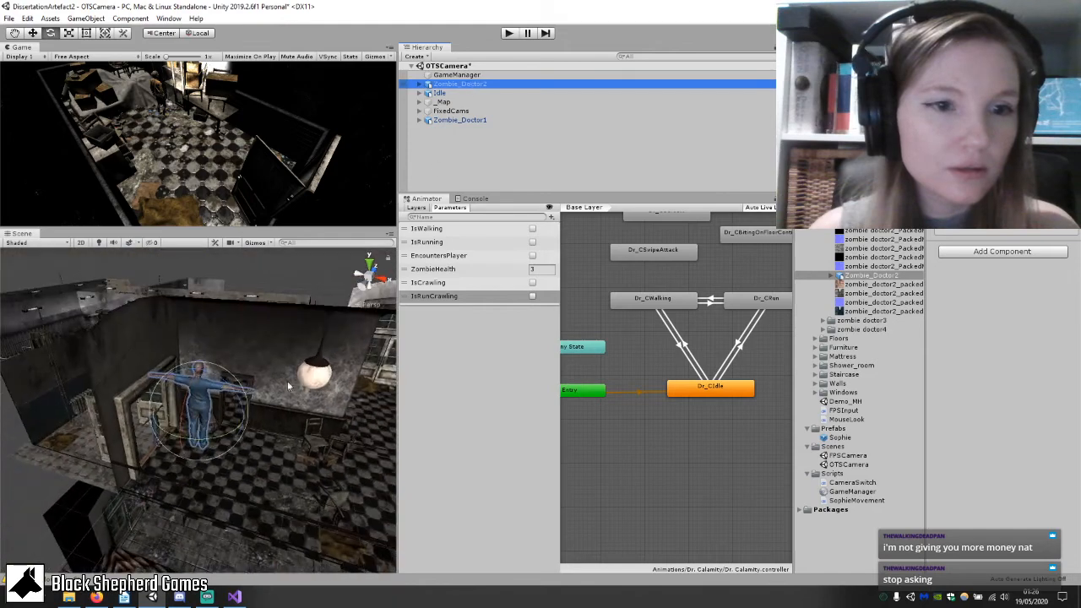
{"action": "scroll", "coordinate": [224, 424], "scroll_direction": "up", "scroll_amount": 5}
{"action": "right_click_drag", "start_coordinate": [224, 424], "coordinate": [1080, 427]}
{"action": "right_click_drag", "start_coordinate": [250, 382], "coordinate": [142, 388]}
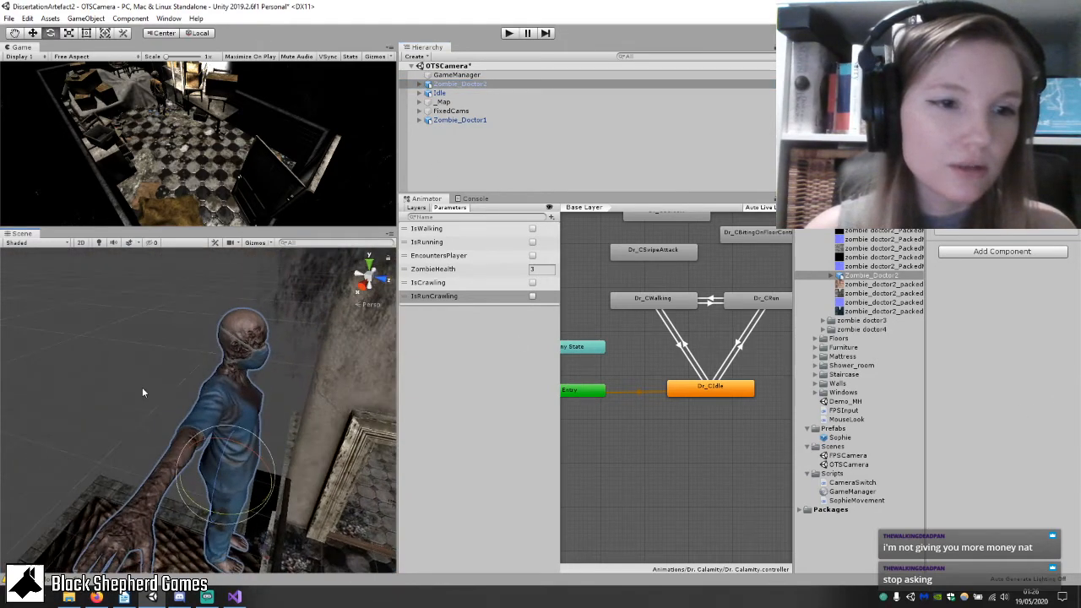
{"action": "middle_click_drag", "start_coordinate": [142, 388], "coordinate": [142, 414]}
{"action": "right_click_drag", "start_coordinate": [140, 412], "coordinate": [207, 472]}
{"action": "scroll", "coordinate": [152, 429], "scroll_direction": "up", "scroll_amount": 4}
{"action": "key", "text": "w"}
{"action": "middle_click_drag", "start_coordinate": [217, 469], "coordinate": [238, 439]}
{"action": "scroll", "coordinate": [245, 371], "scroll_direction": "down", "scroll_amount": 10}
{"action": "scroll", "coordinate": [288, 416], "scroll_direction": "up", "scroll_amount": 3}
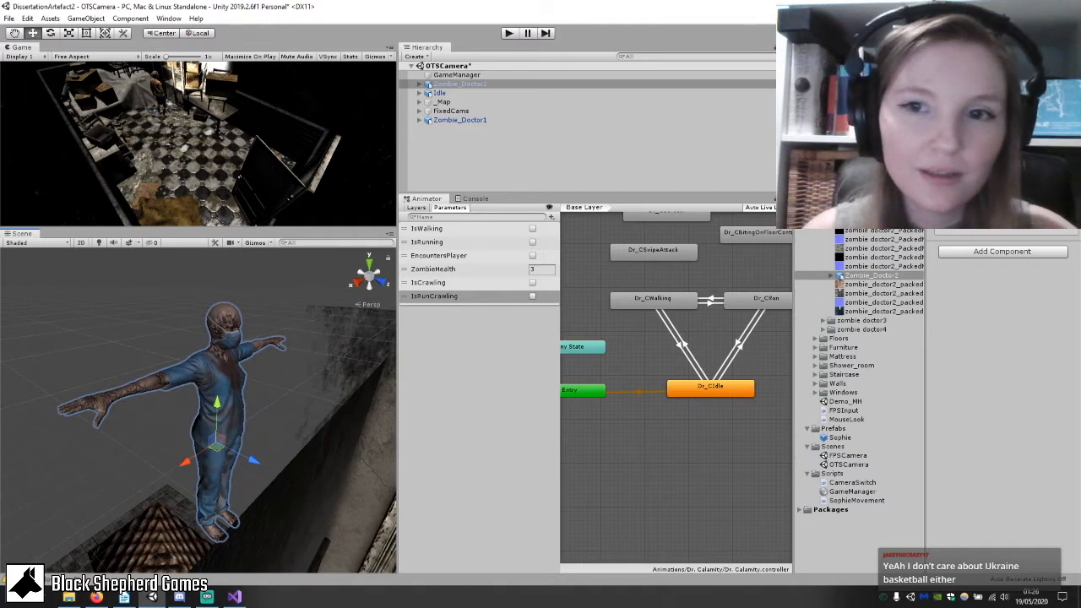
Collapse the expanded zombie doctor asset folders and look through the ready-made zombie doctor prefabs, including Zombie_Doctor4 (w).
{"action": "left_click", "coordinate": [858, 186]}
{"action": "left_click", "coordinate": [824, 186]}
{"action": "left_click", "coordinate": [824, 196]}
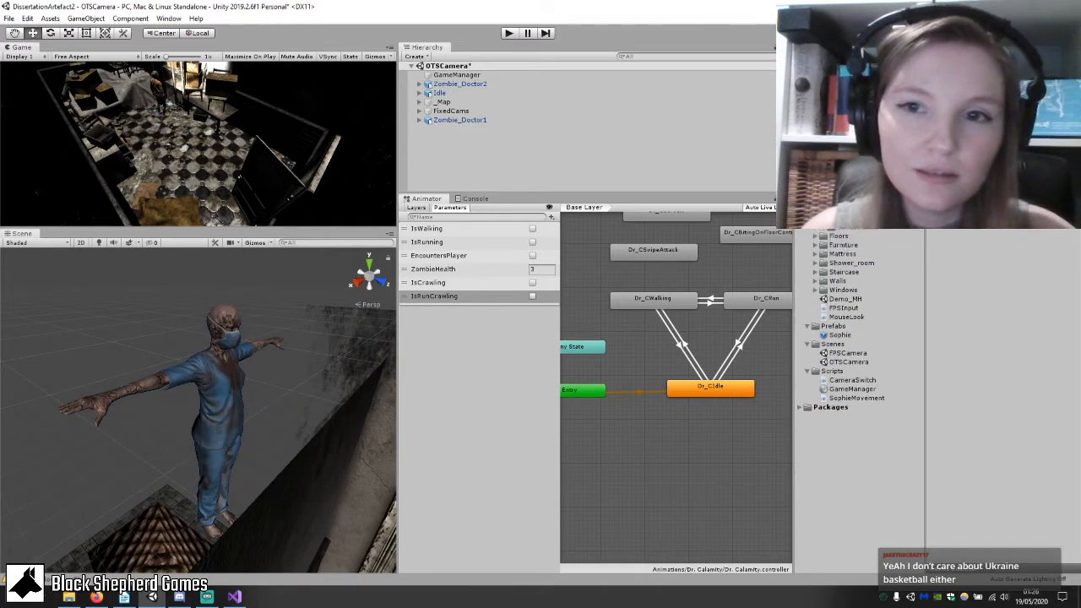
{"action": "left_click", "coordinate": [870, 203]}
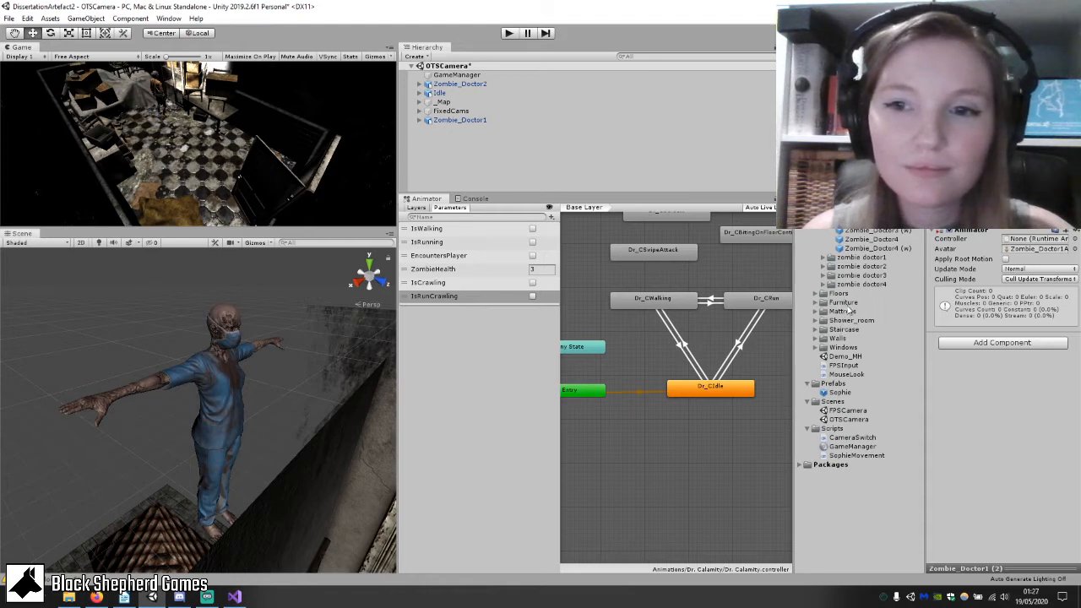
{"action": "left_click", "coordinate": [863, 250]}
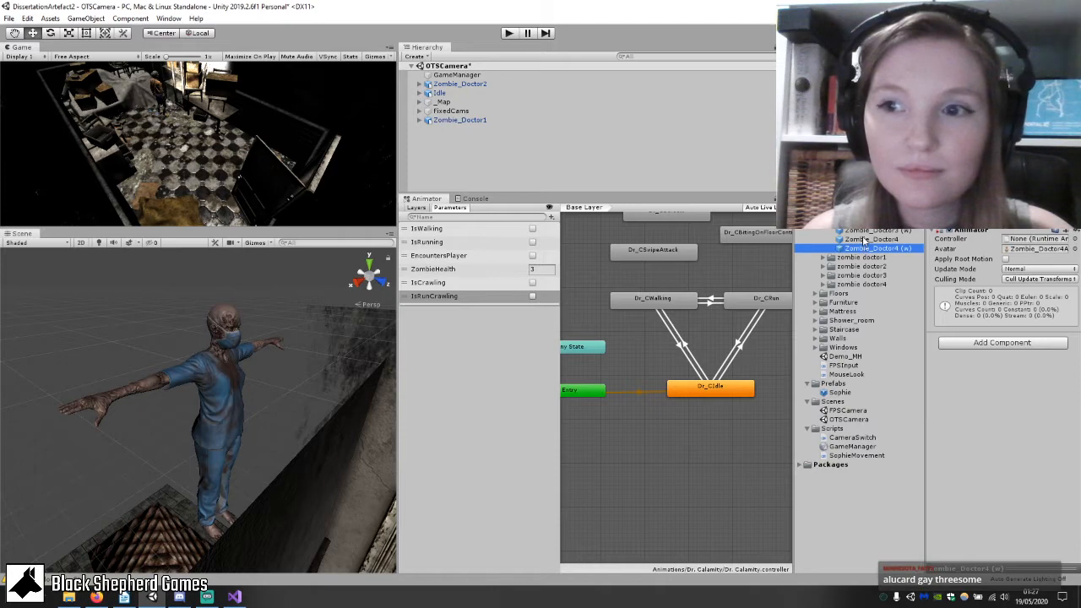
Try out the Zombie_Doctor4 prefab in the scene near Zombie_Doctor2 and delete it again.
{"action": "left_click", "coordinate": [864, 240]}
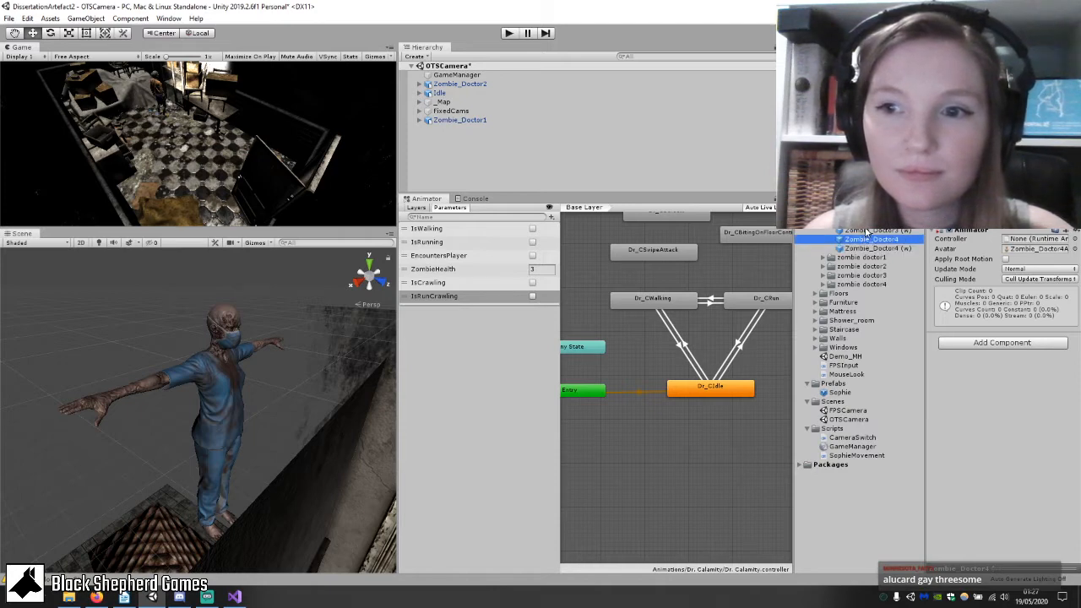
{"action": "left_click_drag", "start_coordinate": [812, 252], "coordinate": [277, 318]}
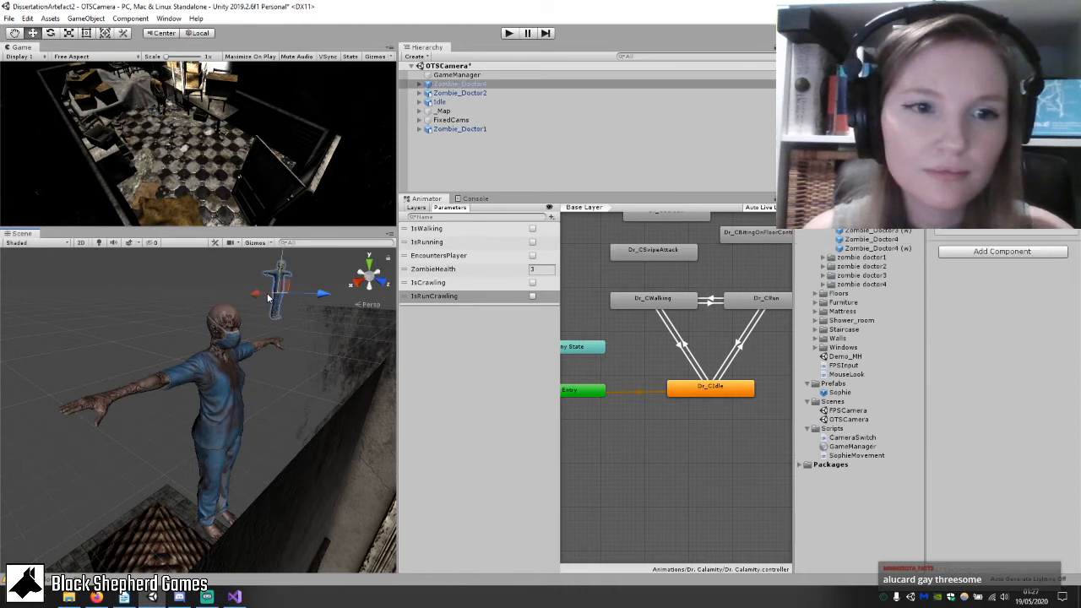
{"action": "left_click_drag", "start_coordinate": [149, 324], "coordinate": [179, 320]}
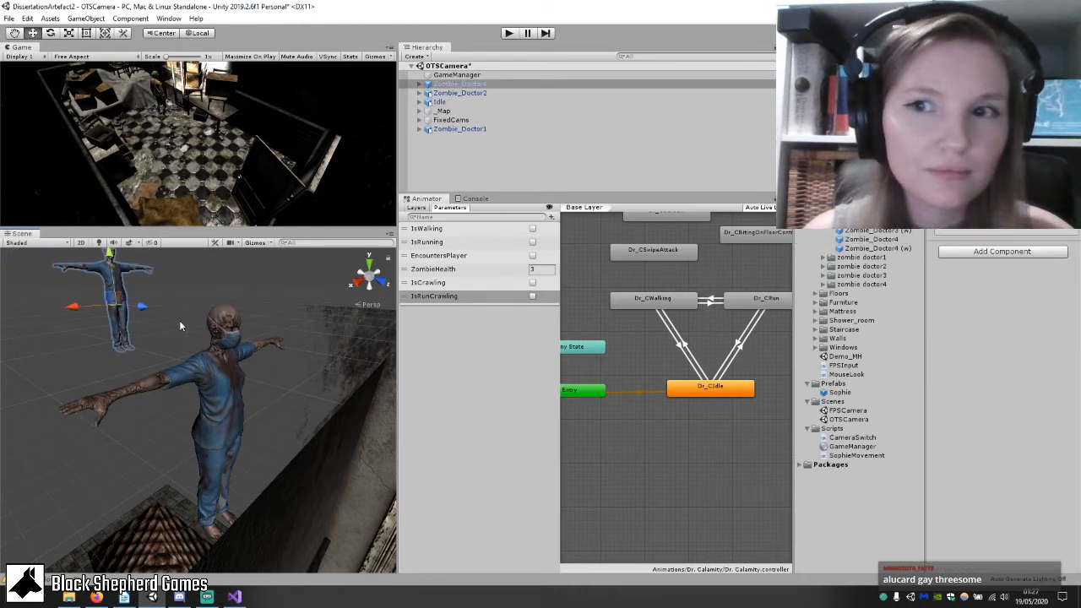
{"action": "middle_click_drag", "start_coordinate": [179, 320], "coordinate": [177, 397]}
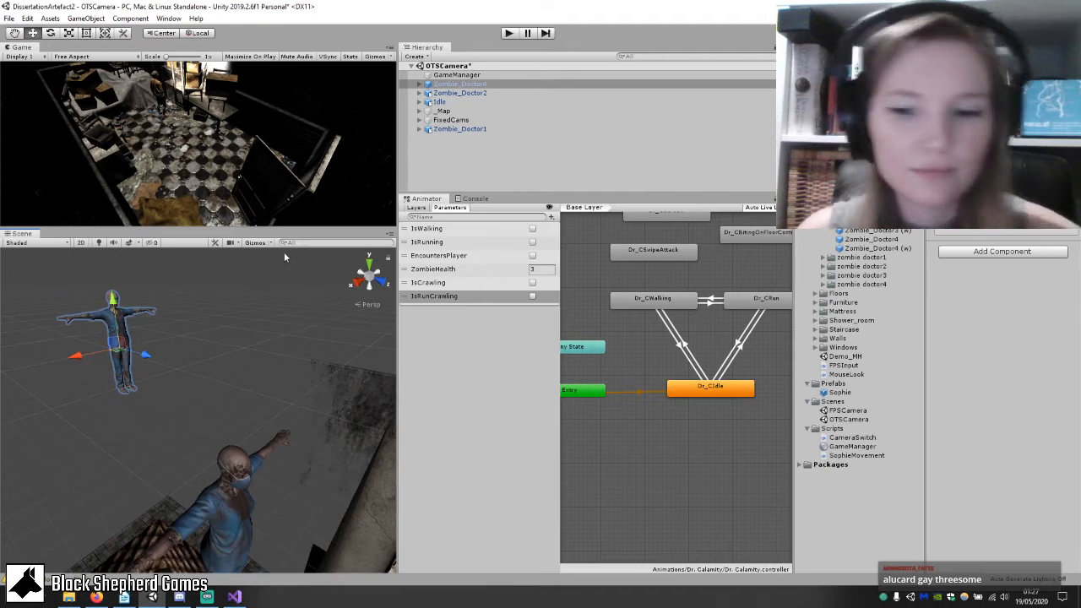
{"action": "key", "text": "Delete"}
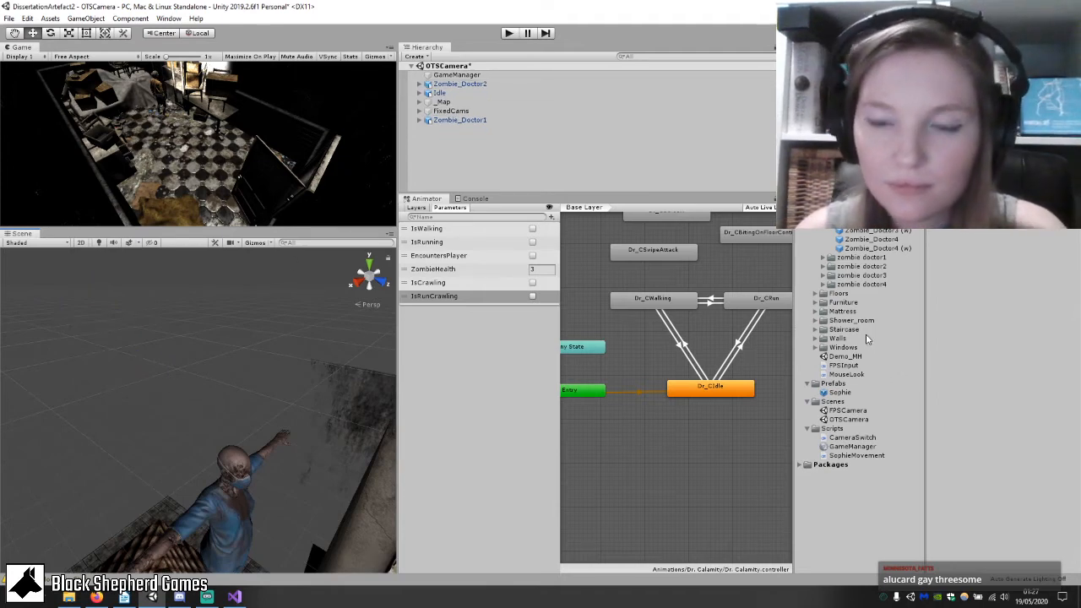
Add the Zombie_Doctor3 model from the zombie doctor3 asset folder to the scene near Zombie_Doctor2.
{"action": "middle_click_drag", "start_coordinate": [262, 503], "coordinate": [286, 430]}
{"action": "scroll", "coordinate": [285, 431], "scroll_direction": "up", "scroll_amount": 3}
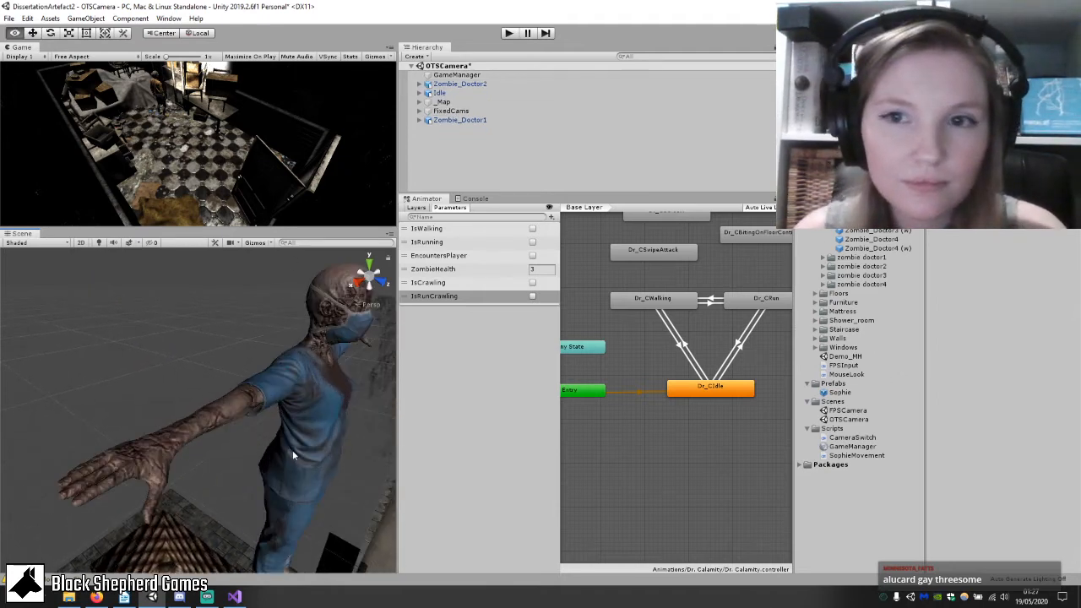
{"action": "left_click_drag", "start_coordinate": [292, 453], "coordinate": [189, 453], "text": "alt"}
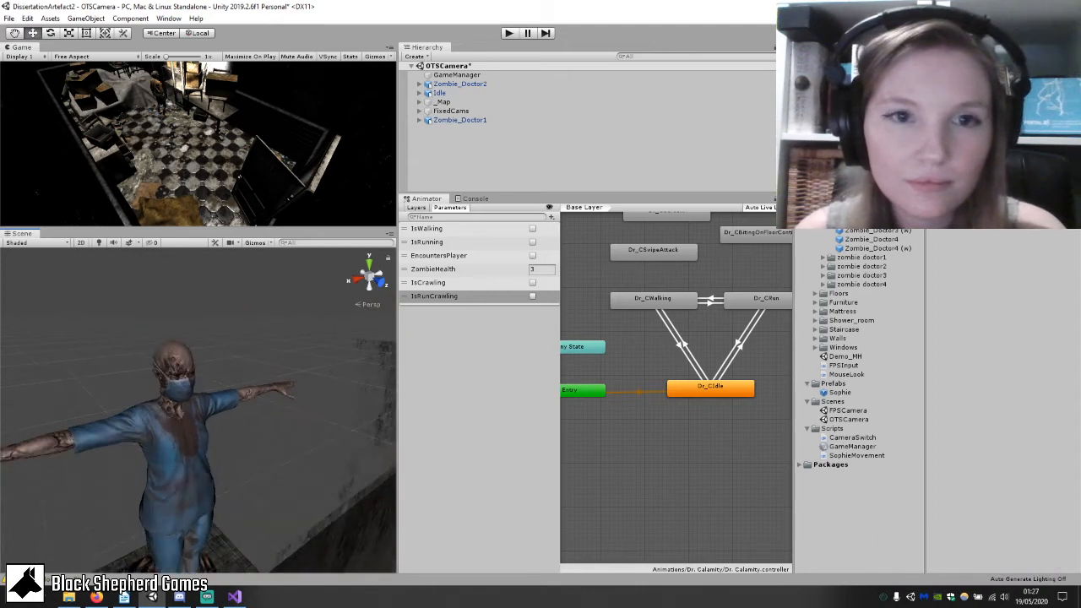
{"action": "scroll", "coordinate": [859, 354], "scroll_direction": "down", "scroll_amount": 3}
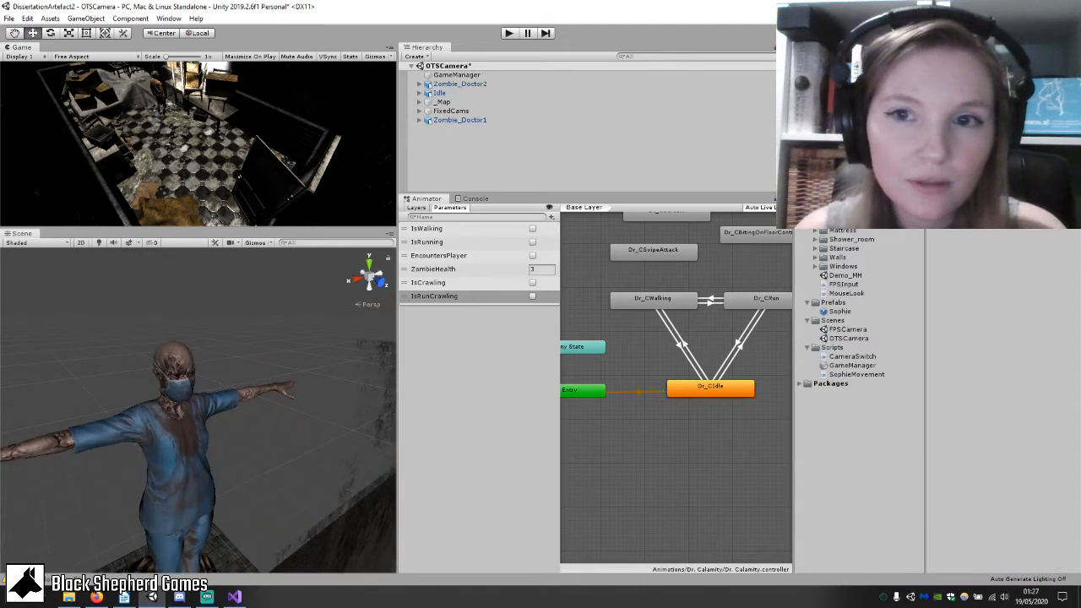
{"action": "double_click", "coordinate": [862, 177]}
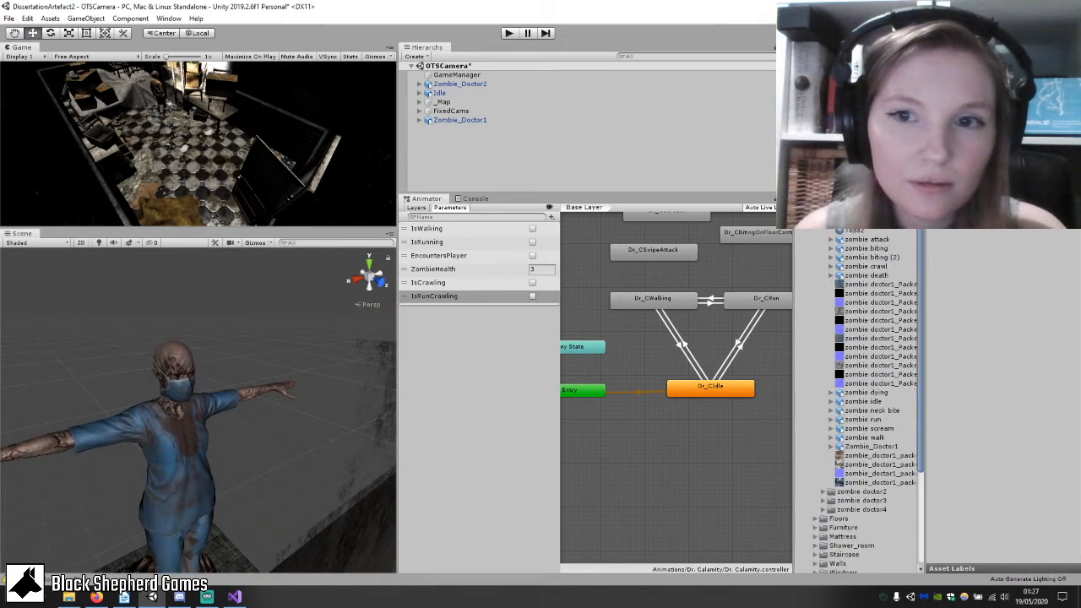
{"action": "double_click", "coordinate": [862, 177]}
{"action": "double_click", "coordinate": [862, 185]}
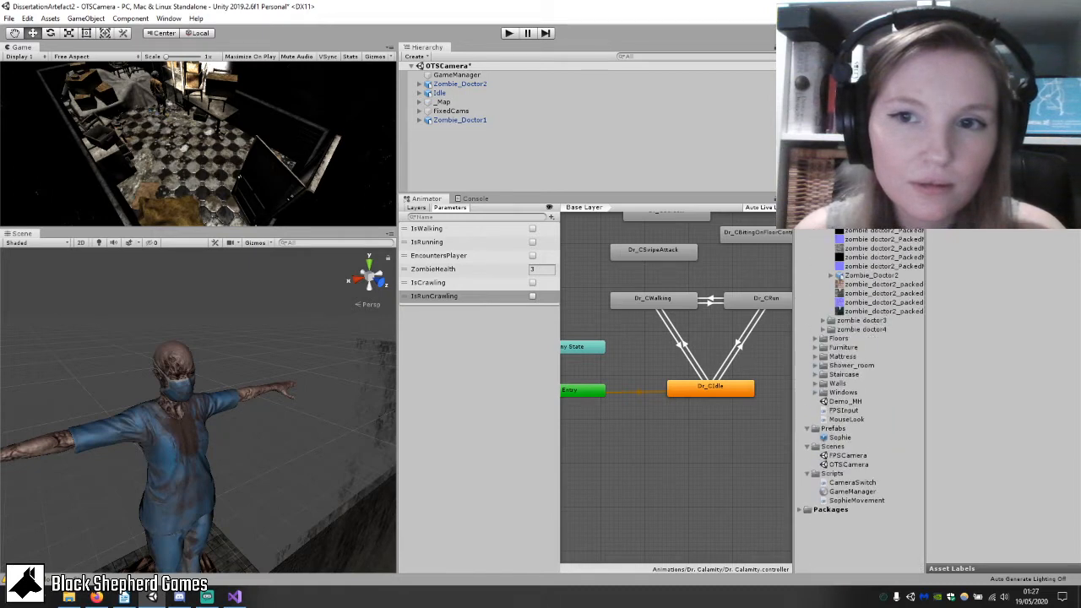
{"action": "double_click", "coordinate": [862, 185]}
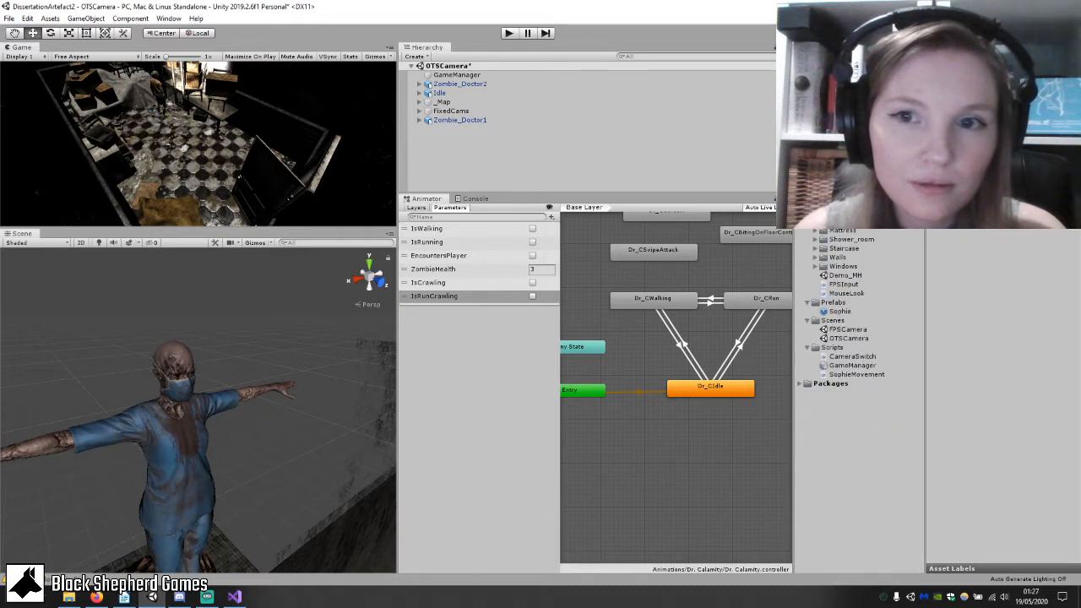
{"action": "left_click", "coordinate": [823, 195]}
{"action": "left_click_drag", "start_coordinate": [870, 284], "coordinate": [289, 387]}
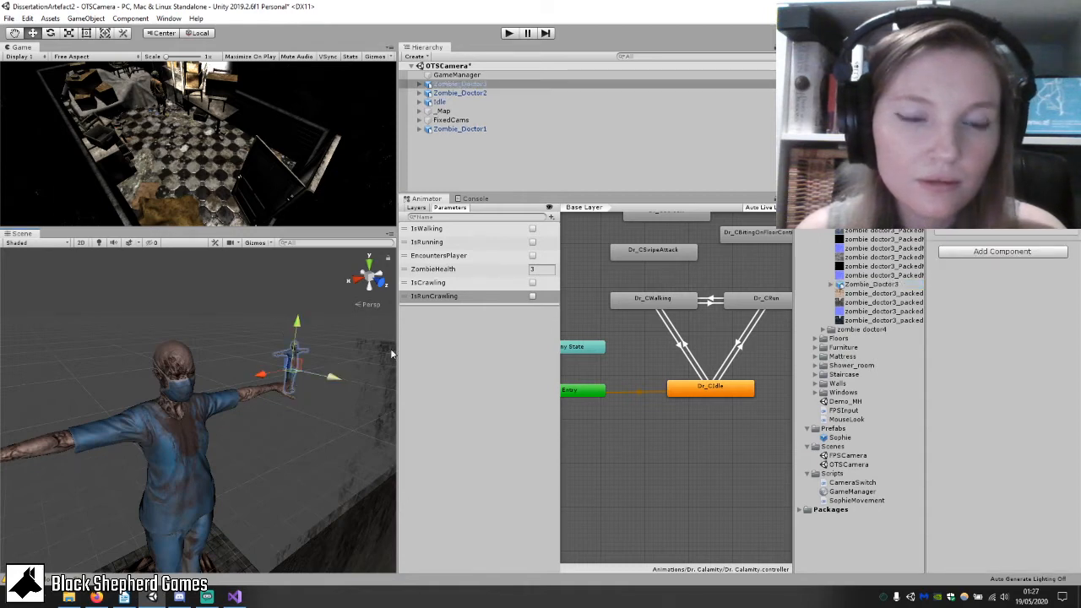
Frame Zombie_Doctor3, examine the whole model from the front, and collapse its asset folder.
{"action": "double_click", "coordinate": [475, 84]}
{"action": "scroll", "coordinate": [311, 348], "scroll_direction": "up", "scroll_amount": 6}
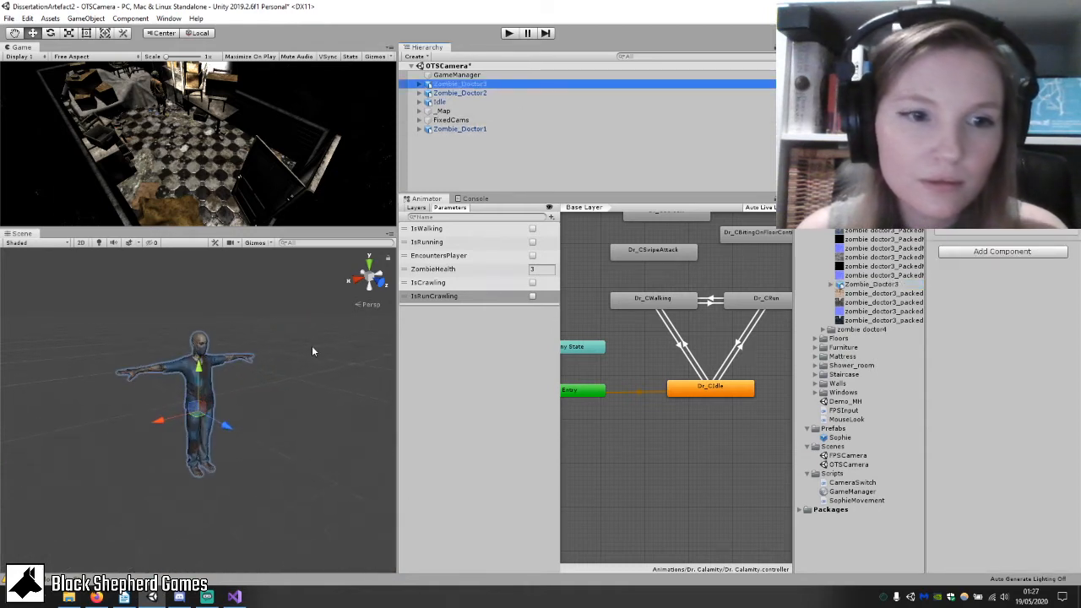
{"action": "scroll", "coordinate": [312, 348], "scroll_direction": "down", "scroll_amount": 2}
{"action": "middle_click_drag", "start_coordinate": [312, 347], "coordinate": [304, 364]}
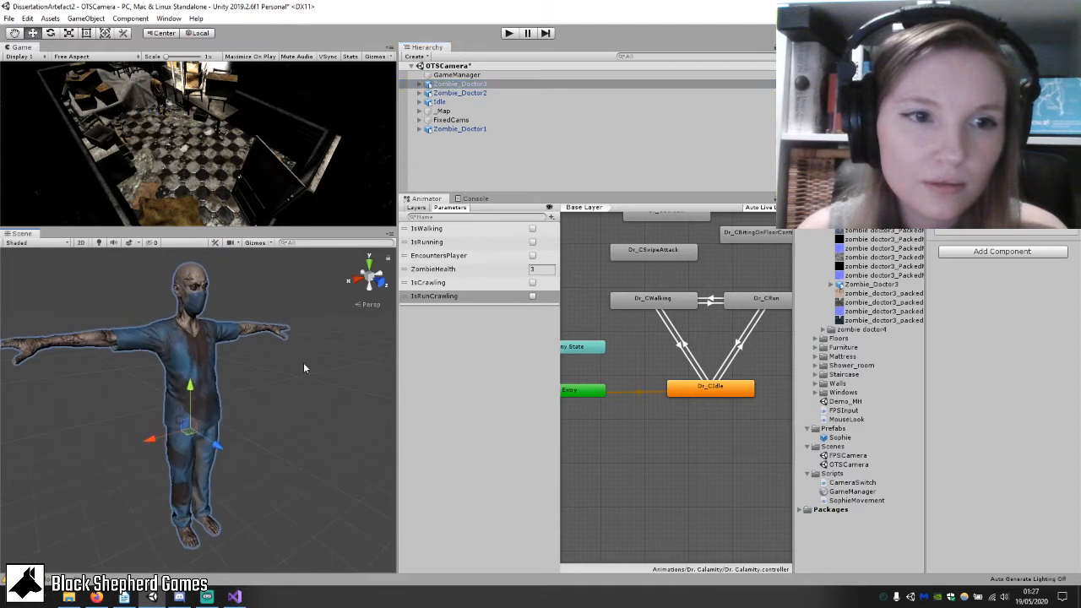
{"action": "left_click", "coordinate": [823, 194]}
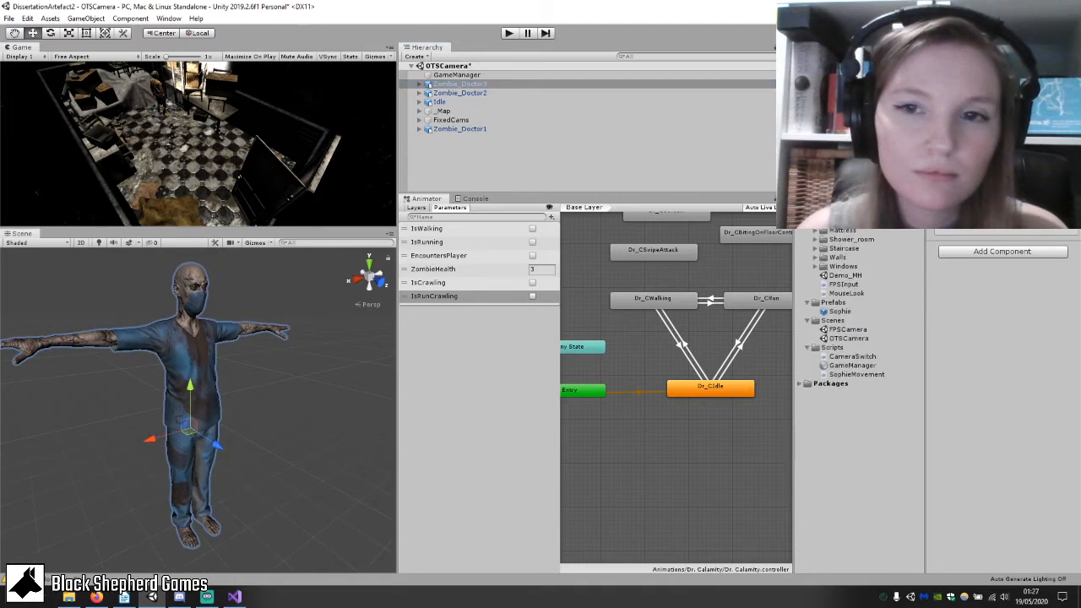
Place the Zombie_Doctor4 model in the scene and inspect it up close.
{"action": "double_click", "coordinate": [843, 203]}
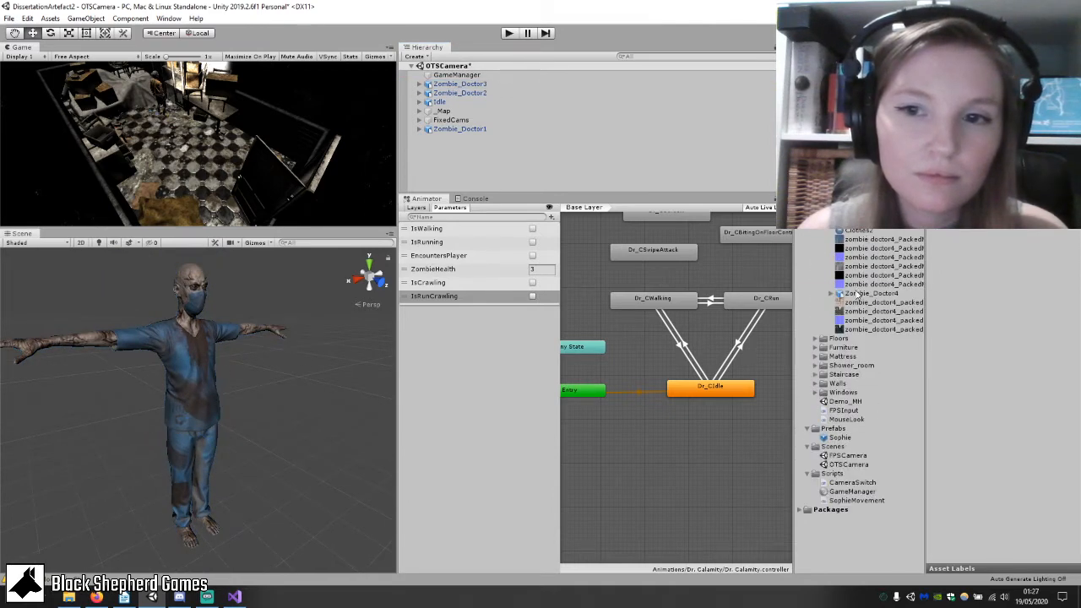
{"action": "left_click_drag", "start_coordinate": [857, 293], "coordinate": [295, 364]}
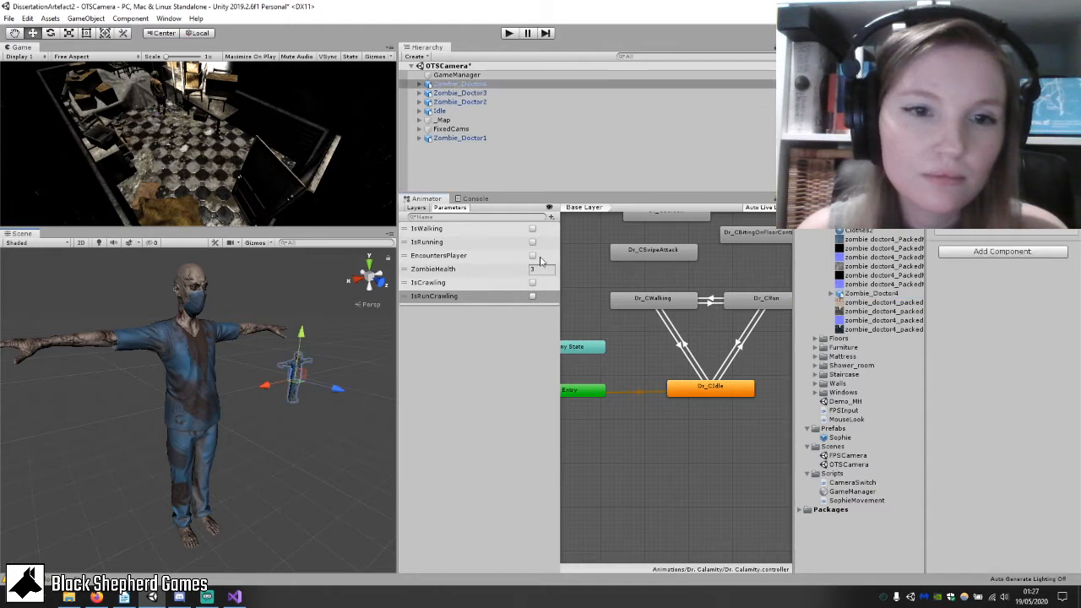
{"action": "left_click", "coordinate": [486, 85]}
{"action": "key", "text": "f"}
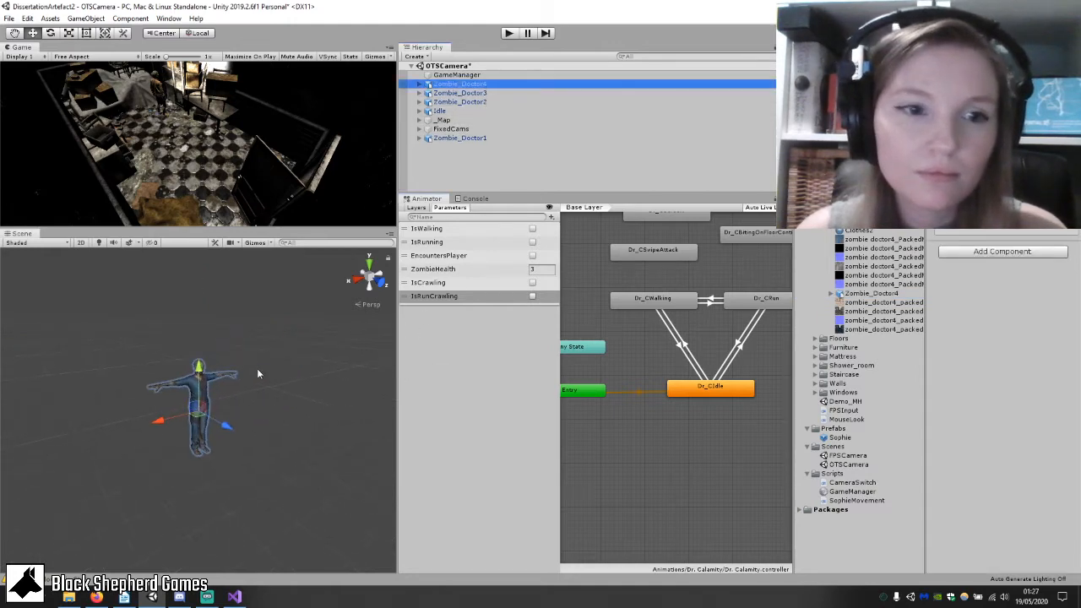
{"action": "scroll", "coordinate": [266, 360], "scroll_direction": "up", "scroll_amount": 5}
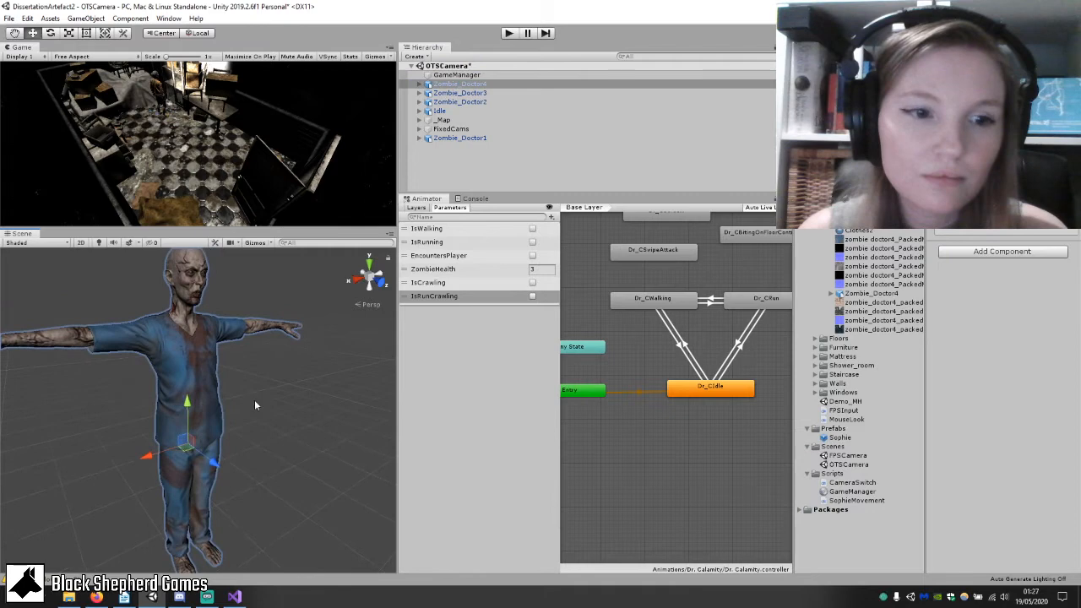
{"action": "scroll", "coordinate": [255, 405], "scroll_direction": "down", "scroll_amount": 2}
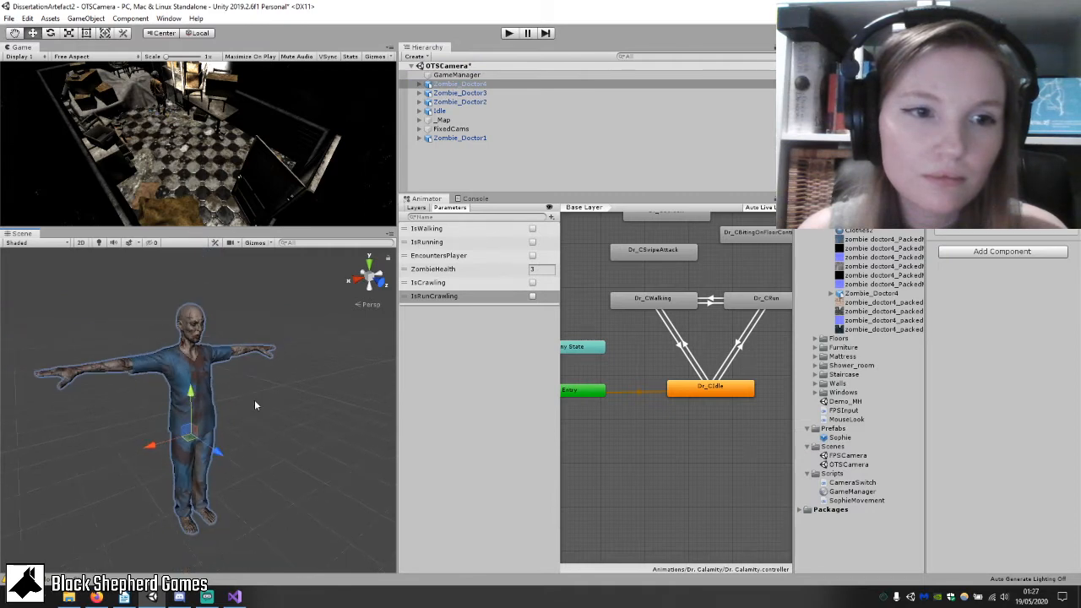
Delete Zombie_Doctor4, Zombie_Doctor3 and Zombie_Doctor2 from the scene.
{"action": "left_click", "coordinate": [512, 85]}
{"action": "key", "text": "Delete"}
{"action": "left_click", "coordinate": [506, 85]}
{"action": "key", "text": "Delete"}
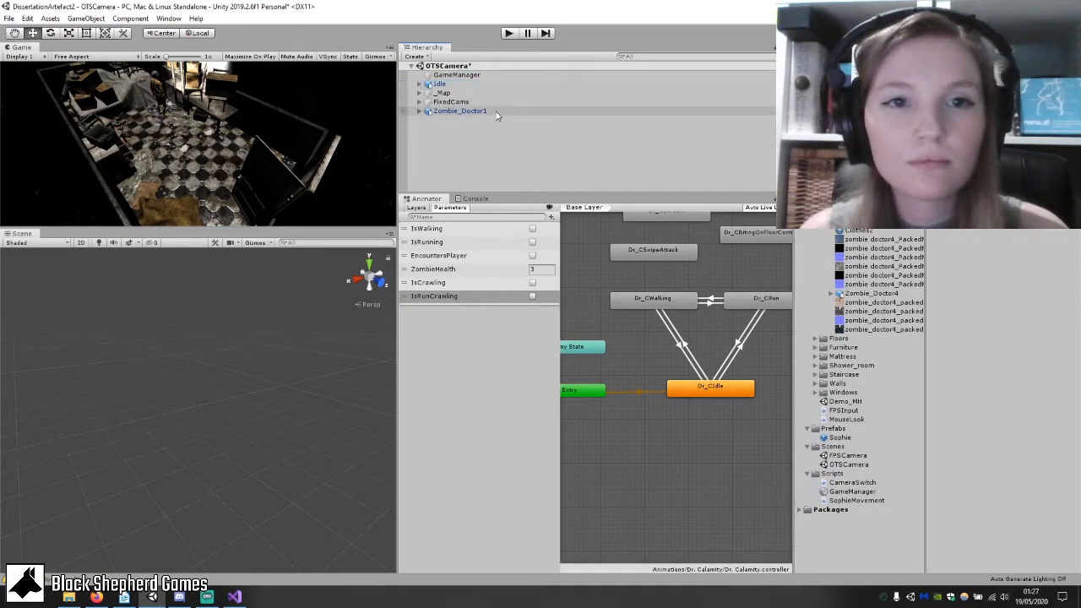
Examine the Zombie_Doctor1 character standing in the doorway from several angles.
{"action": "double_click", "coordinate": [461, 111]}
{"action": "scroll", "coordinate": [201, 416], "scroll_direction": "down", "scroll_amount": 2}
{"action": "left_click_drag", "start_coordinate": [201, 416], "coordinate": [338, 400], "text": "alt"}
{"action": "middle_click_drag", "start_coordinate": [309, 355], "coordinate": [300, 423]}
{"action": "middle_click_drag", "start_coordinate": [371, 473], "coordinate": [348, 503]}
{"action": "scroll", "coordinate": [284, 456], "scroll_direction": "up", "scroll_amount": 3}
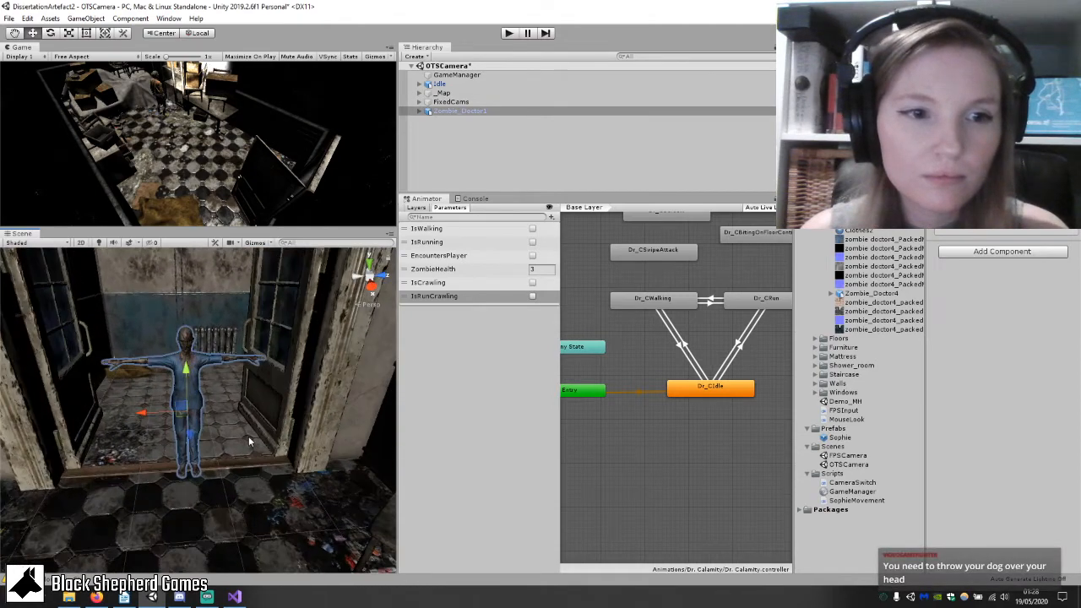
{"action": "middle_click_drag", "start_coordinate": [235, 365], "coordinate": [295, 435]}
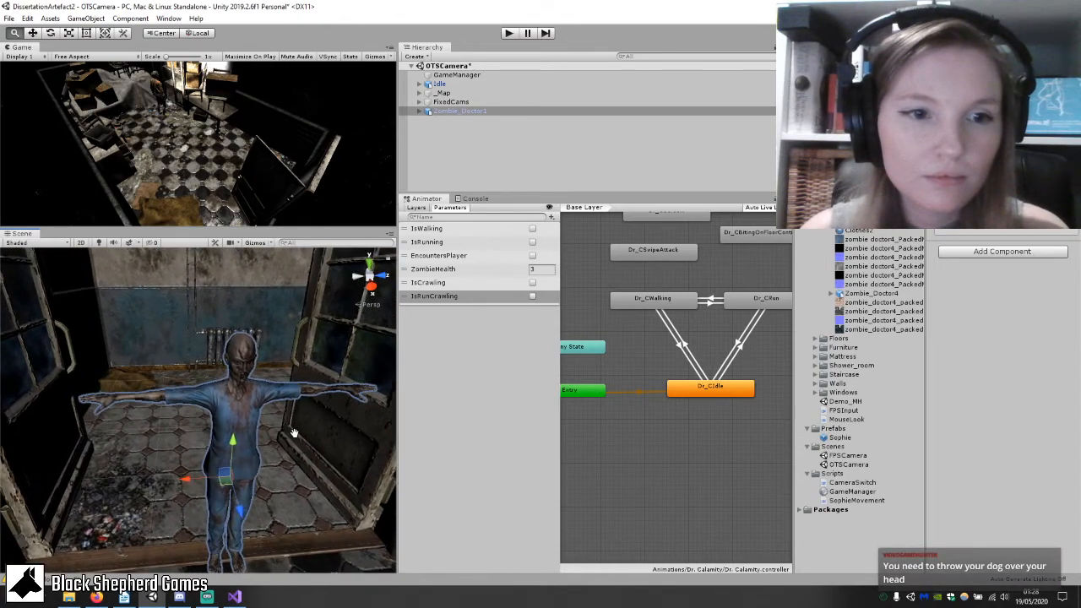
{"action": "left_click_drag", "start_coordinate": [225, 425], "coordinate": [286, 443], "text": "alt"}
{"action": "middle_click_drag", "start_coordinate": [286, 443], "coordinate": [296, 378]}
{"action": "scroll", "coordinate": [320, 411], "scroll_direction": "down", "scroll_amount": 4}
{"action": "left_click_drag", "start_coordinate": [295, 378], "coordinate": [246, 357], "text": "alt"}
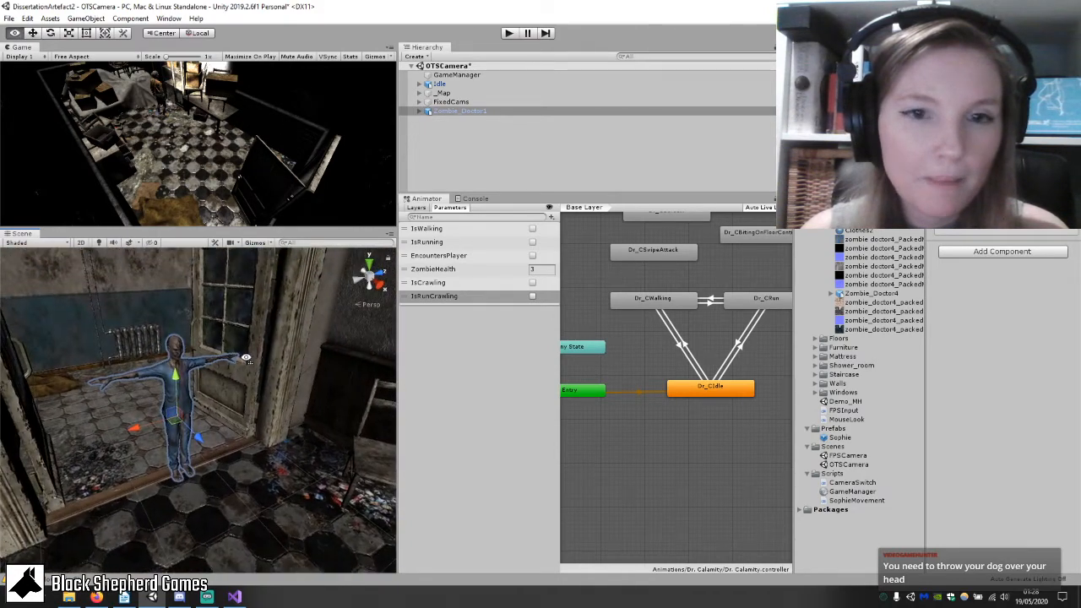
Tidy the expanded asset folders and save Zombie_Doctor1 among the project assets as a prefab variant.
{"action": "right_click", "coordinate": [576, 111]}
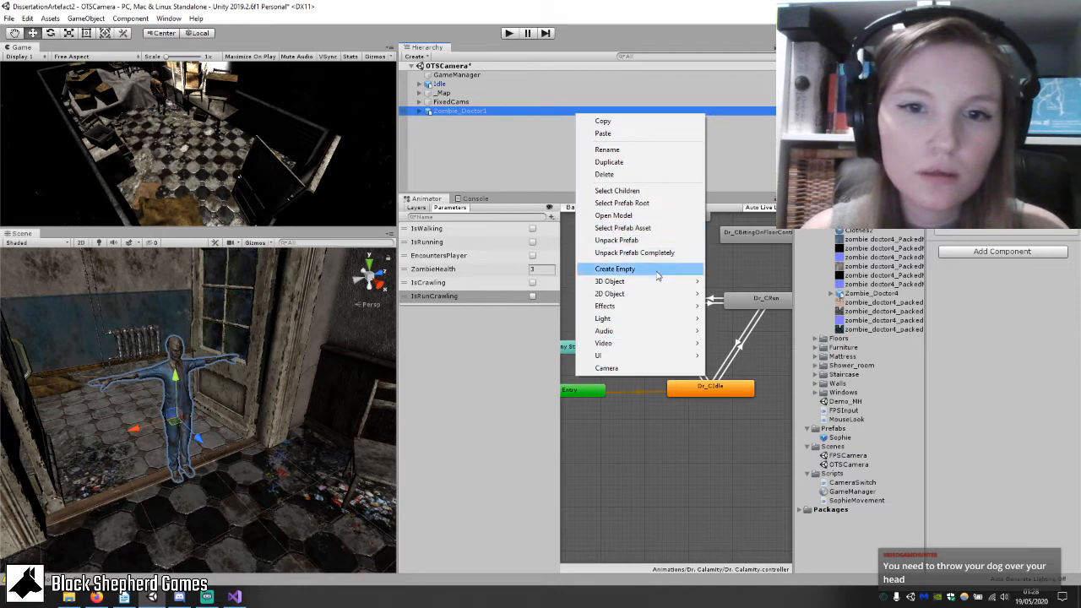
{"action": "left_click", "coordinate": [725, 150]}
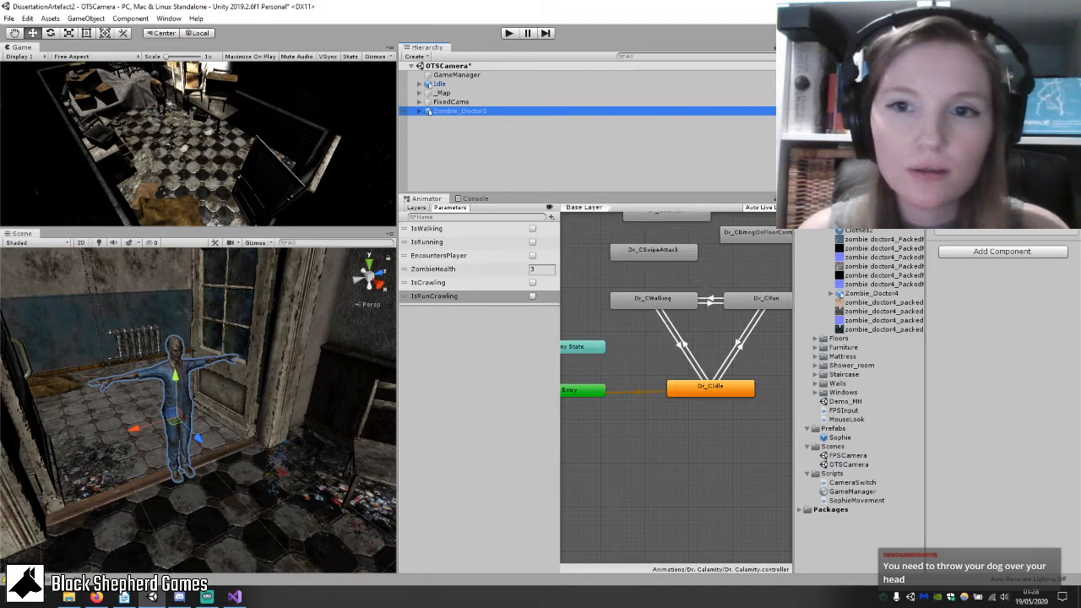
{"action": "left_click", "coordinate": [818, 203]}
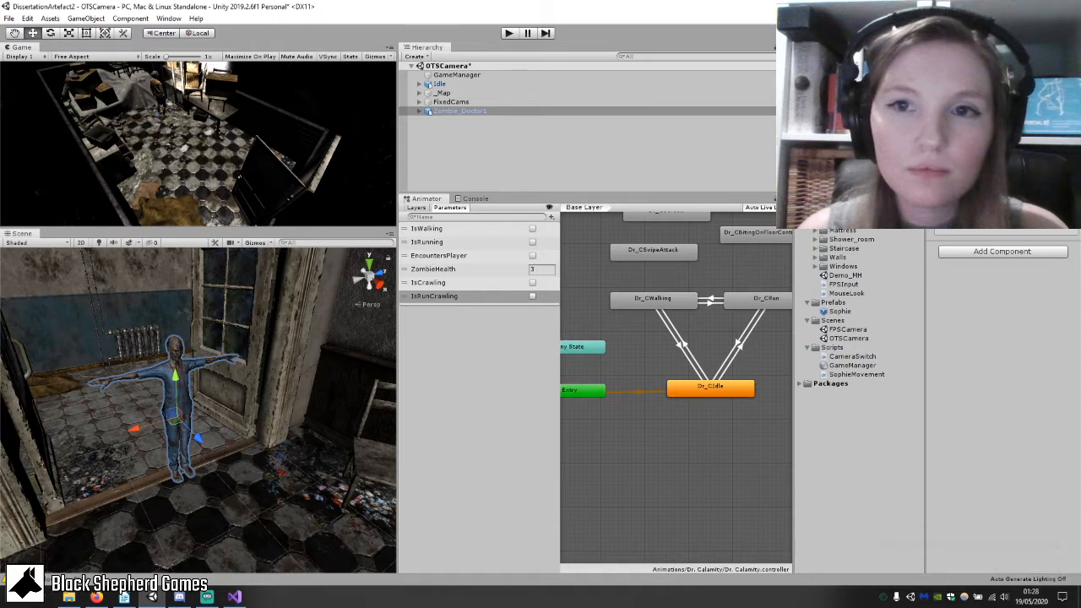
{"action": "left_click", "coordinate": [816, 185]}
{"action": "left_click", "coordinate": [809, 159]}
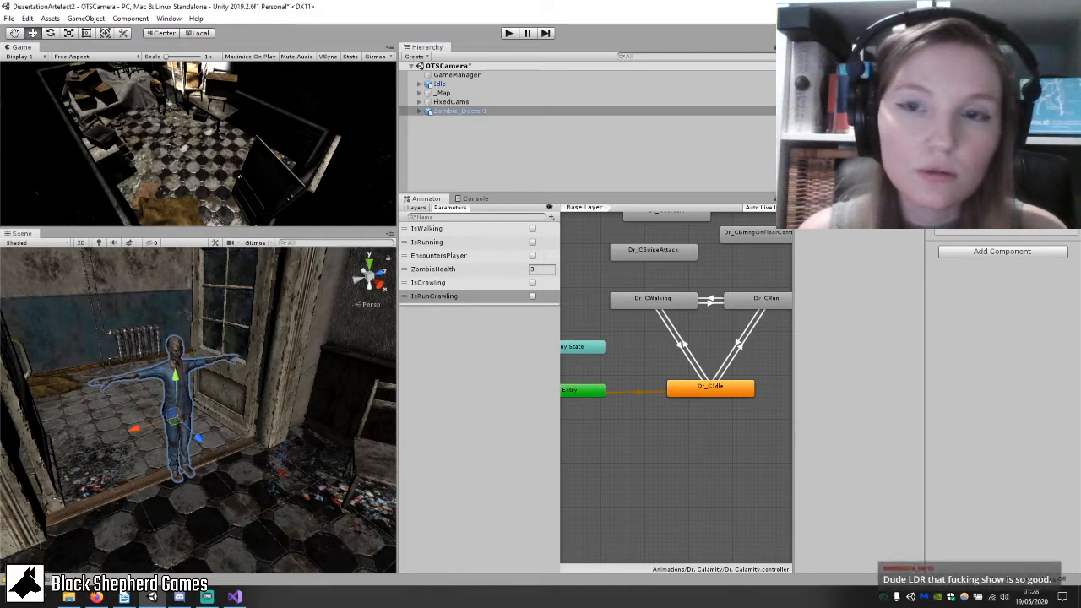
{"action": "left_click_drag", "start_coordinate": [627, 112], "coordinate": [849, 168]}
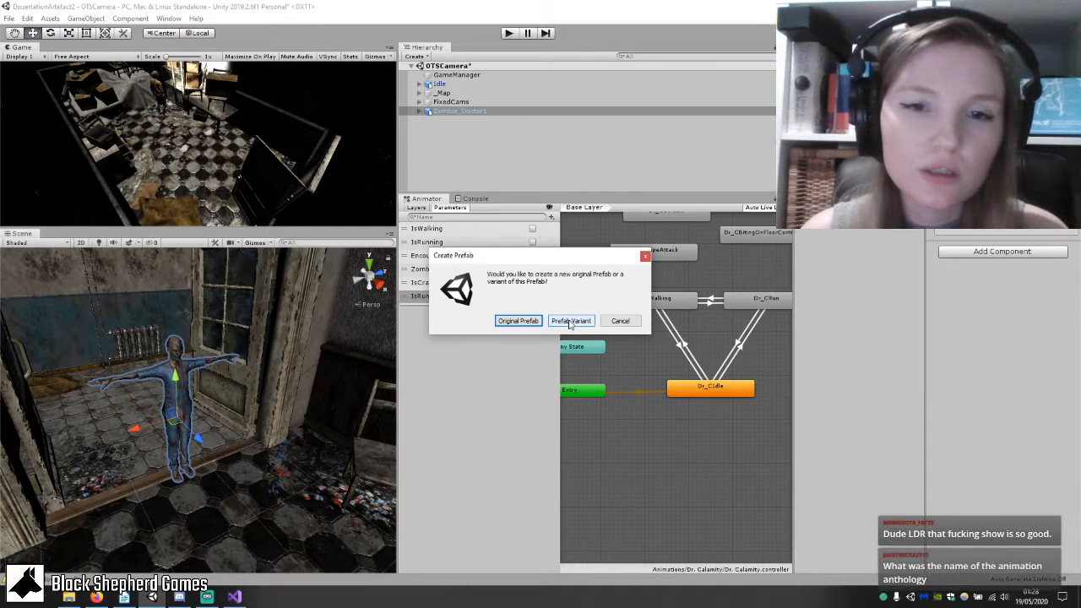
{"action": "left_click", "coordinate": [571, 322]}
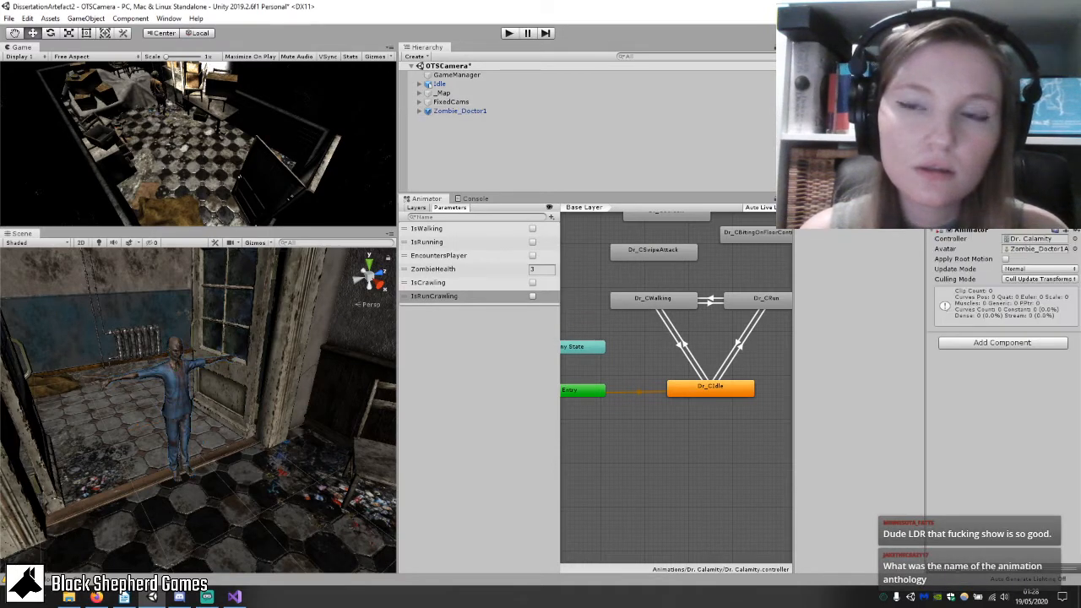
Rename the new zombie prefab Dr. Calamity and return from prefab editing to the OTSCamera scene.
{"action": "right_click", "coordinate": [885, 103]}
{"action": "left_click", "coordinate": [919, 159]}
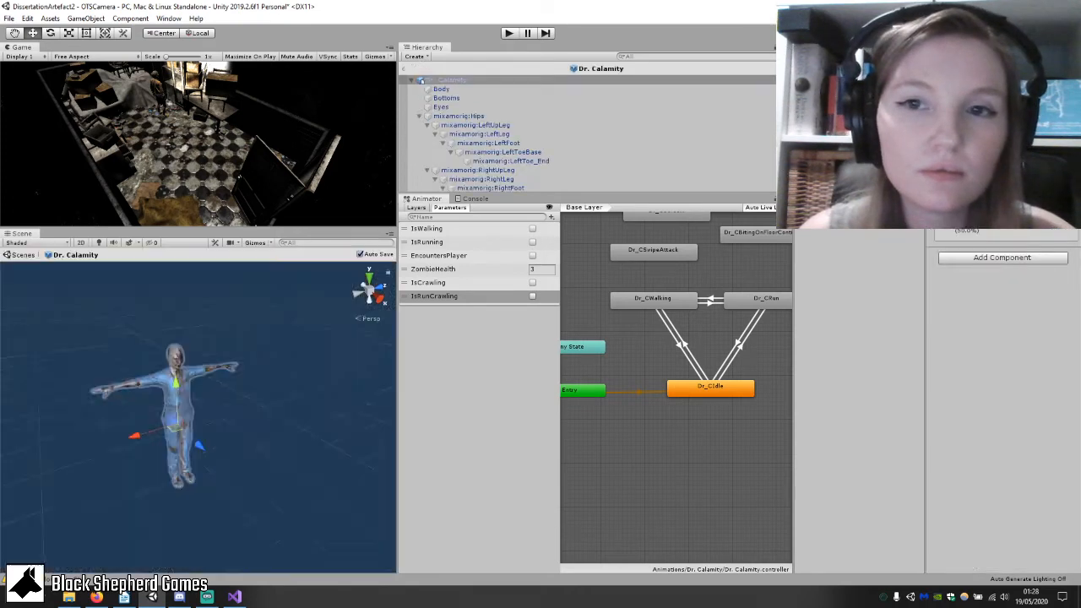
{"action": "left_click", "coordinate": [406, 71]}
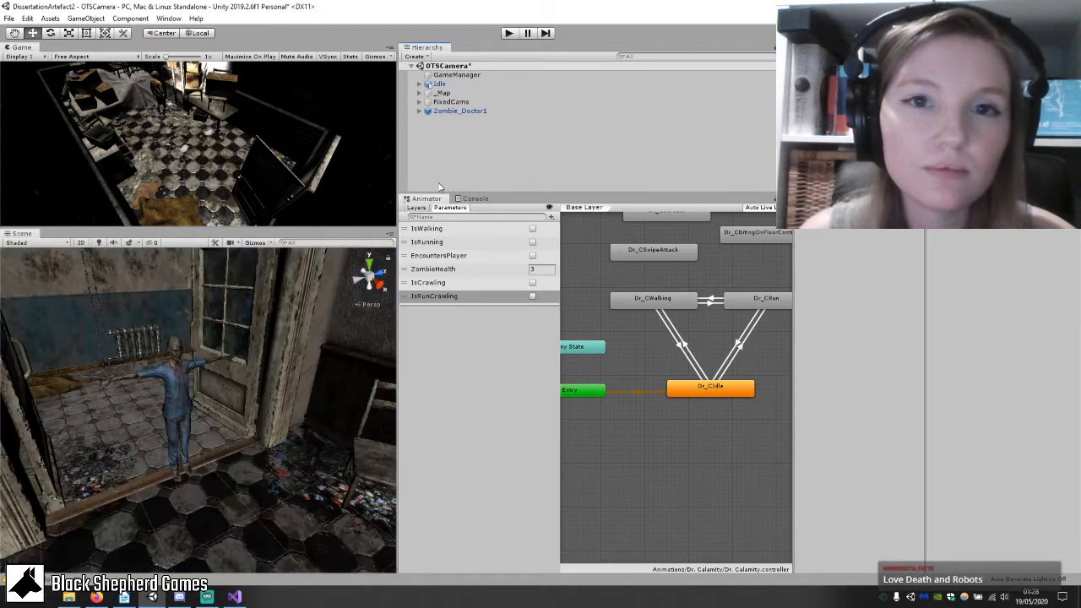
Create a C# script named ZombieScripts in the project and open it in Visual Studio.
{"action": "scroll", "coordinate": [169, 404], "scroll_direction": "up", "scroll_amount": 3}
{"action": "right_click_drag", "start_coordinate": [169, 405], "coordinate": [173, 405]}
{"action": "middle_click_drag", "start_coordinate": [173, 405], "coordinate": [278, 398]}
{"action": "scroll", "coordinate": [286, 392], "scroll_direction": "down", "scroll_amount": 3}
{"action": "right_click", "coordinate": [855, 98]}
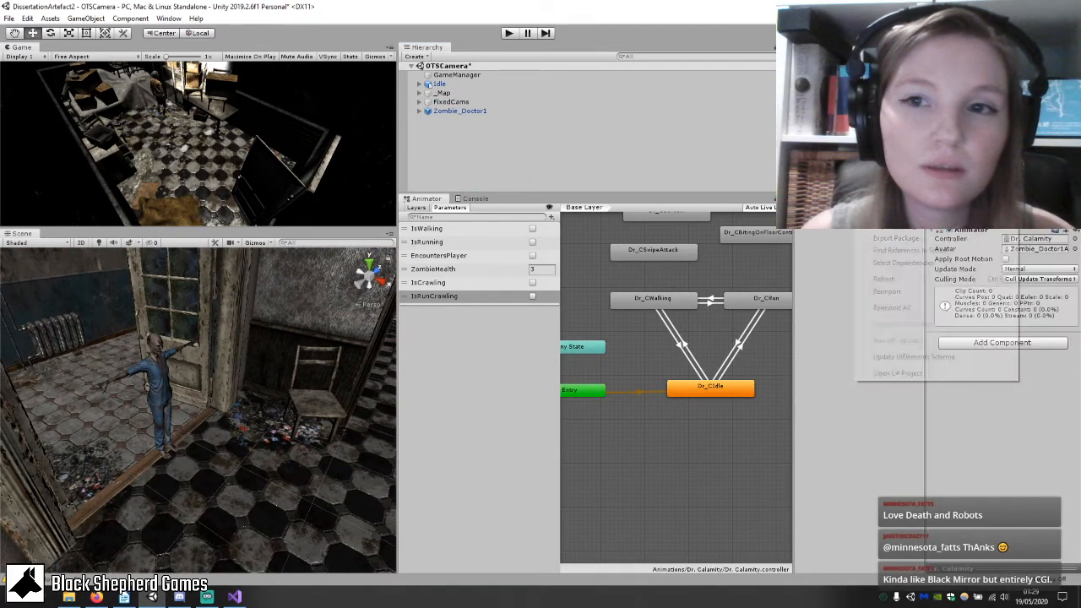
{"action": "mouse_move", "coordinate": [887, 118]}
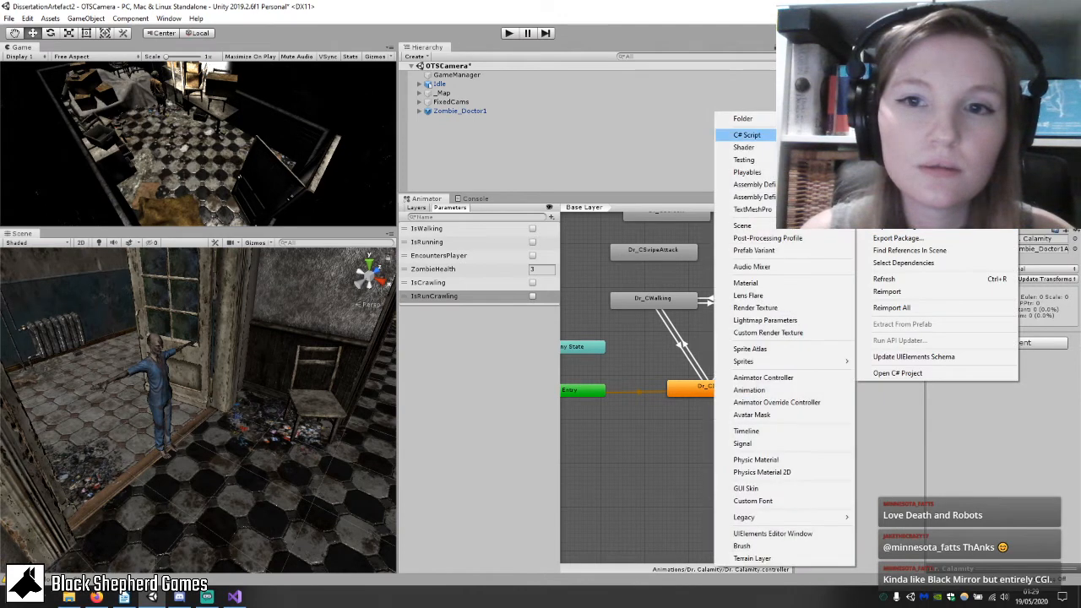
{"action": "left_click", "coordinate": [748, 135]}
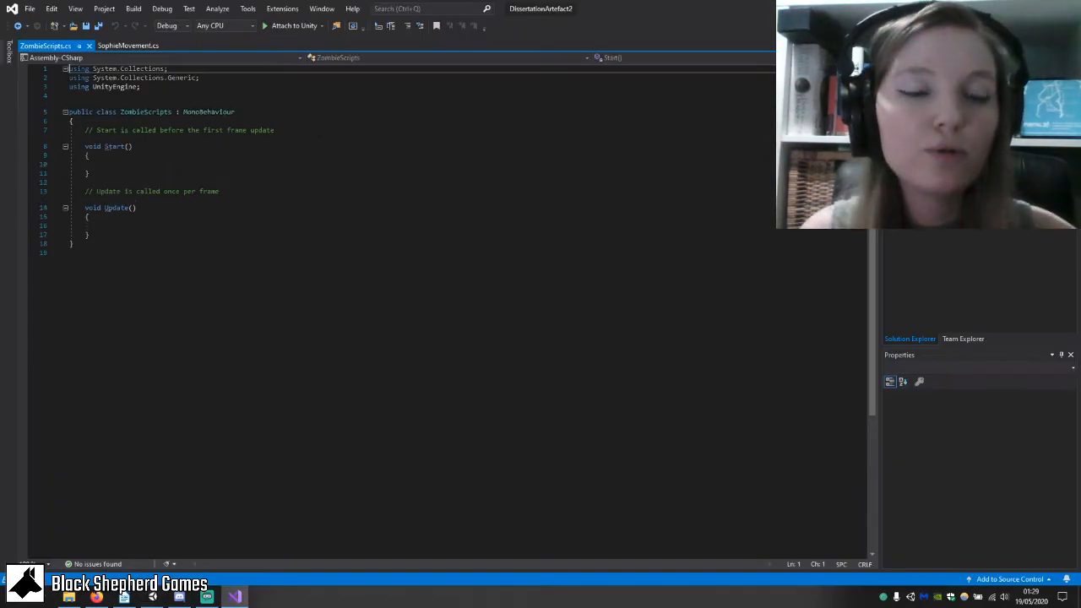
Insert blank lines at the start of the ZombieScripts class body and begin a public field declaration.
{"action": "left_click", "coordinate": [309, 110]}
{"action": "left_click", "coordinate": [312, 119]}
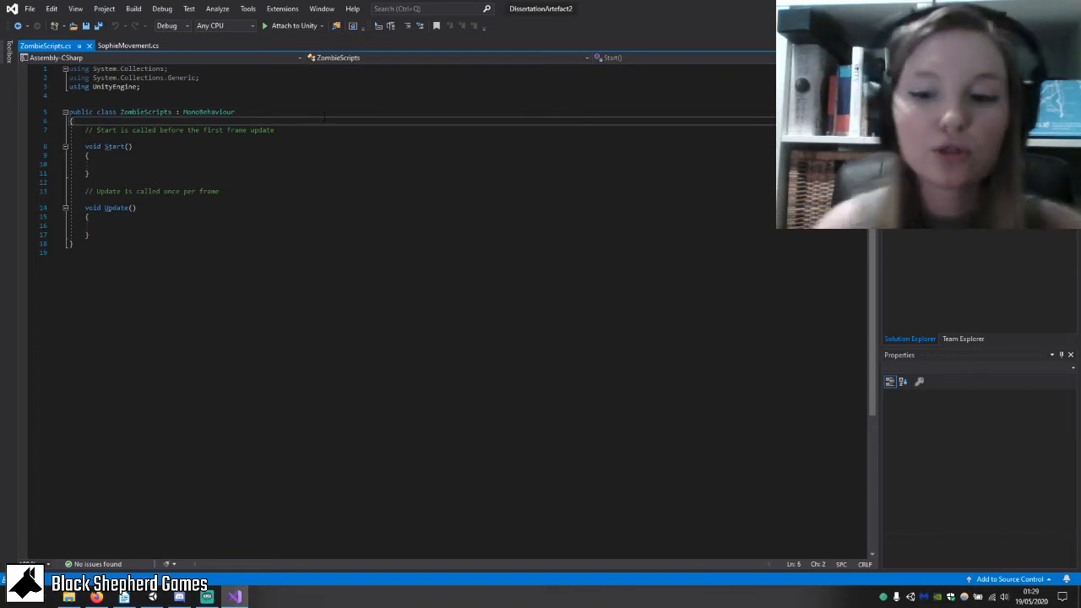
{"action": "key", "text": "Return"}
{"action": "key", "text": "Return"}
{"action": "key", "text": "Up"}
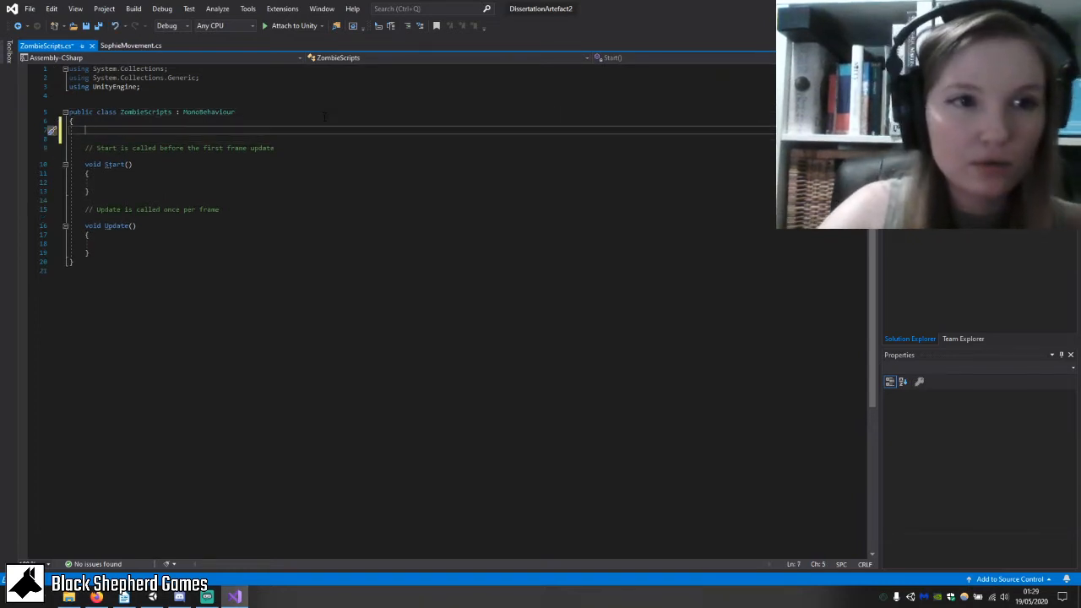
{"action": "type", "text": "public "}
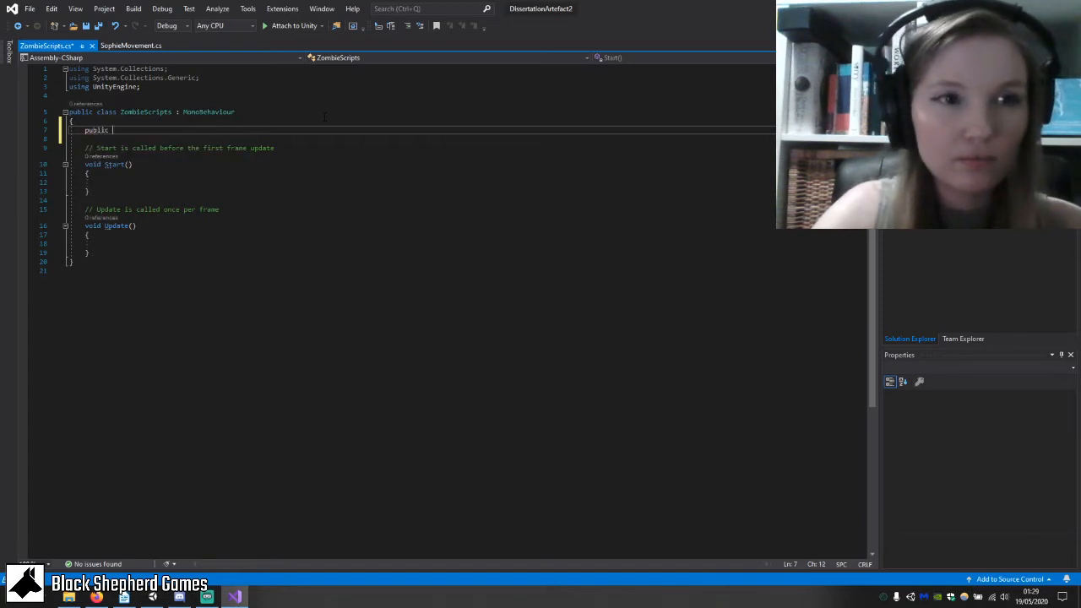
{"action": "type", "text": "bo"}
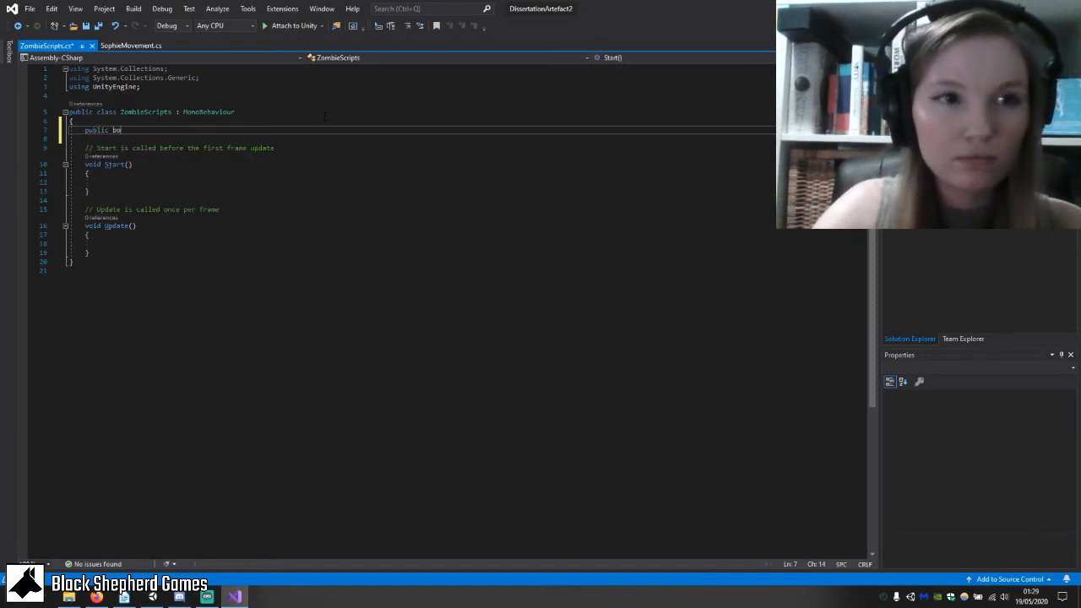
{"action": "type", "text": "ol is"}
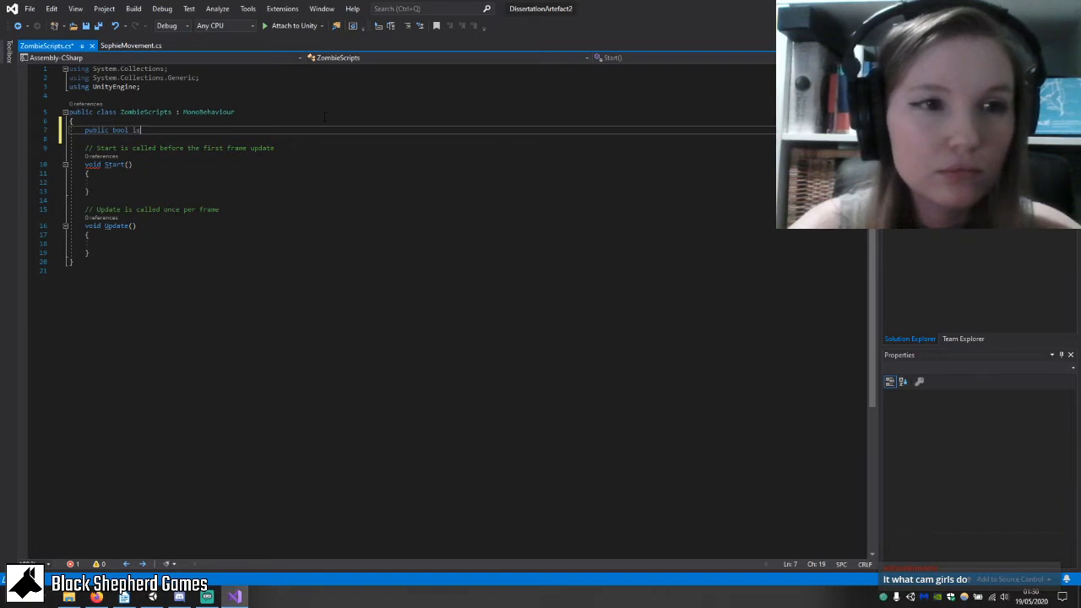
{"action": "key", "text": "BackSpace"}
{"action": "key", "text": "BackSpace"}
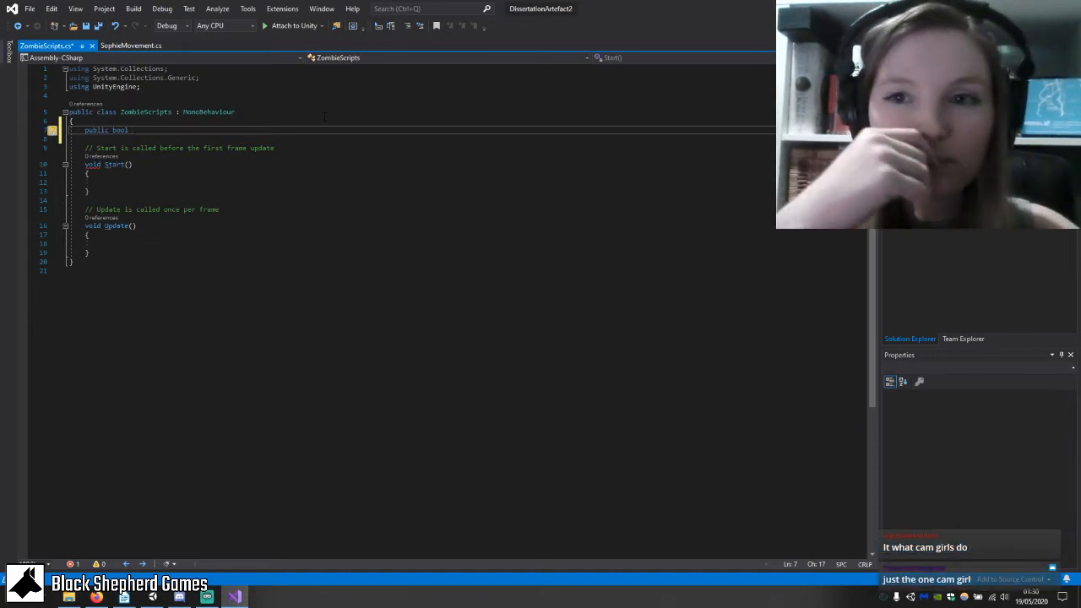
{"action": "type", "text": "Dis"}
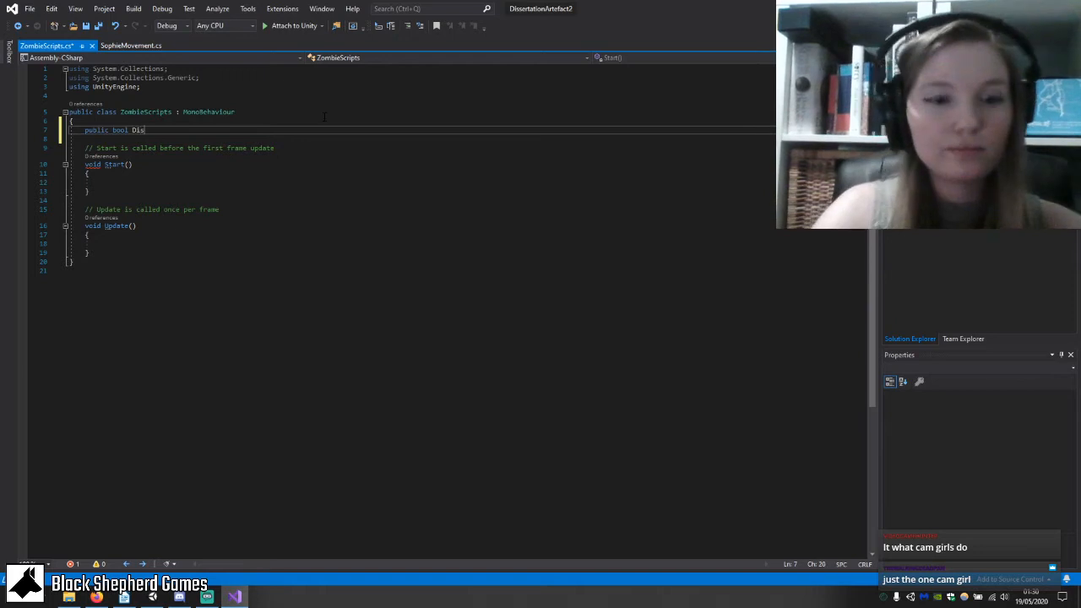
{"action": "type", "text": "tanc"}
{"action": "key", "text": "BackSpace"}
{"action": "key", "text": "BackSpace"}
{"action": "key", "text": "BackSpace"}
{"action": "key", "text": "BackSpace"}
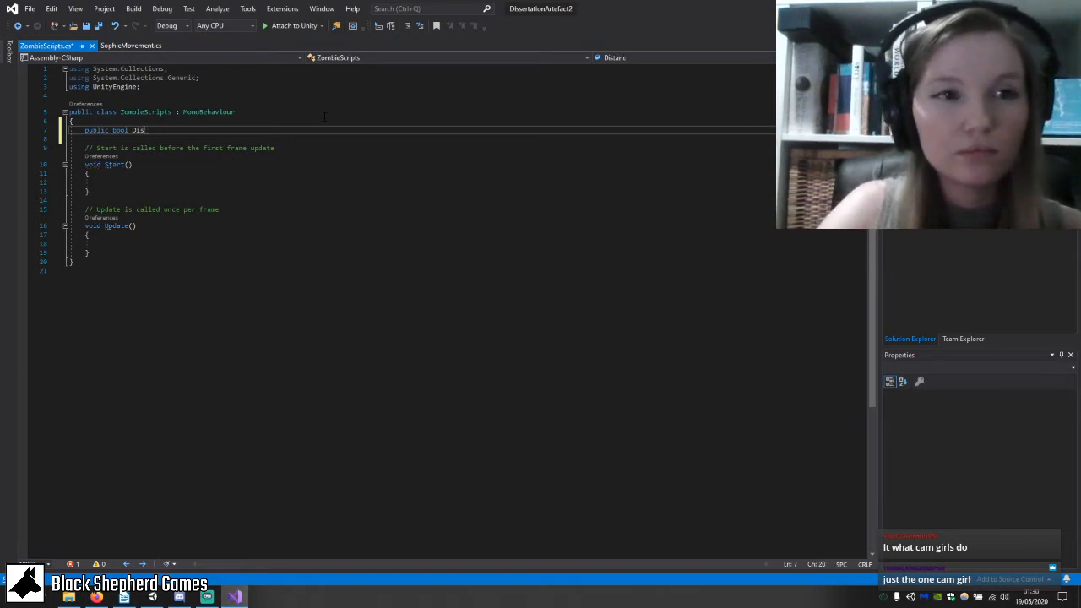
{"action": "key", "text": "BackSpace"}
{"action": "key", "text": "BackSpace"}
{"action": "key", "text": "BackSpace"}
{"action": "key", "text": "BackSpace"}
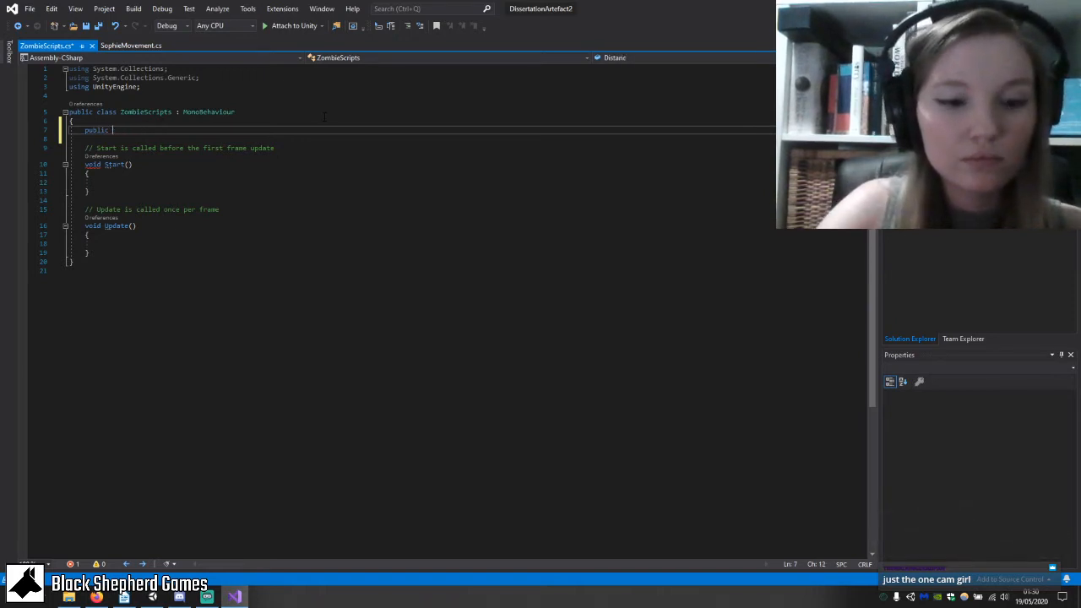
Complete the declaration as "public float DistanceToPlayer;", add blank lines below it and save all files.
{"action": "type", "text": "floa"}
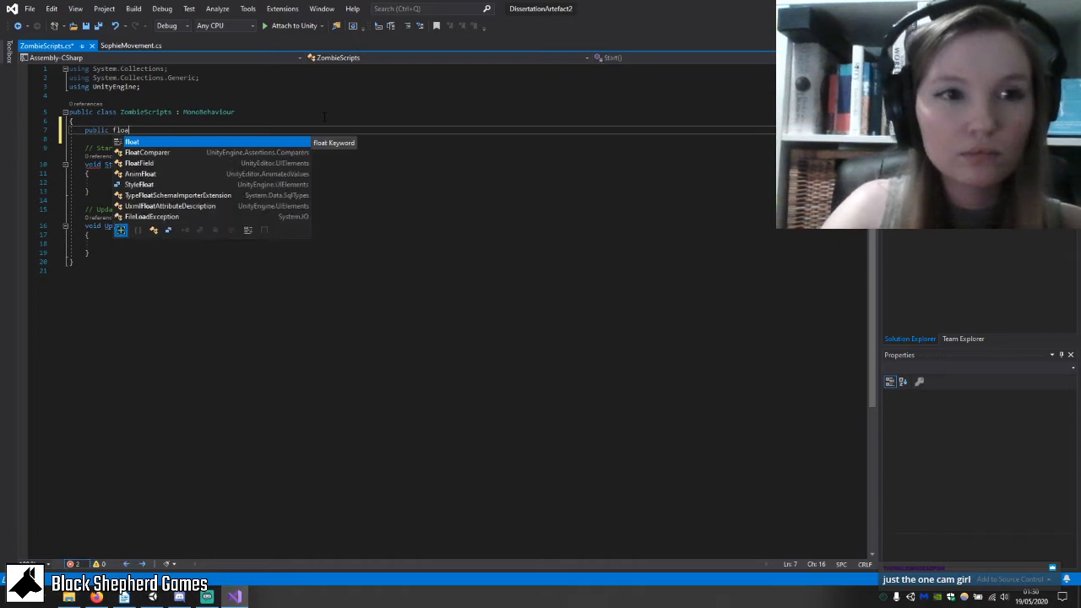
{"action": "type", "text": "t D"}
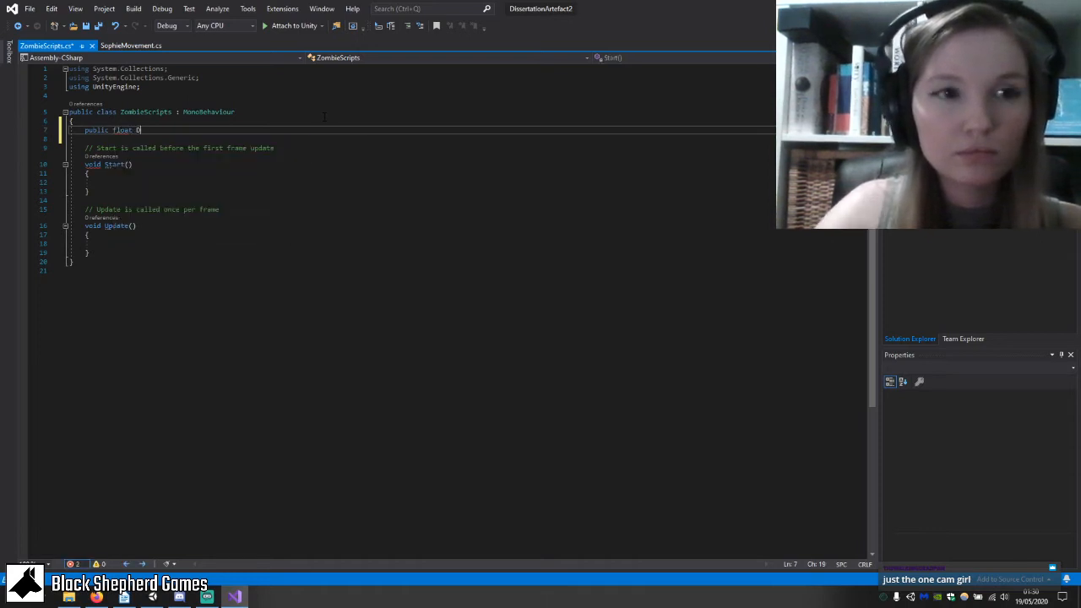
{"action": "type", "text": "istance"}
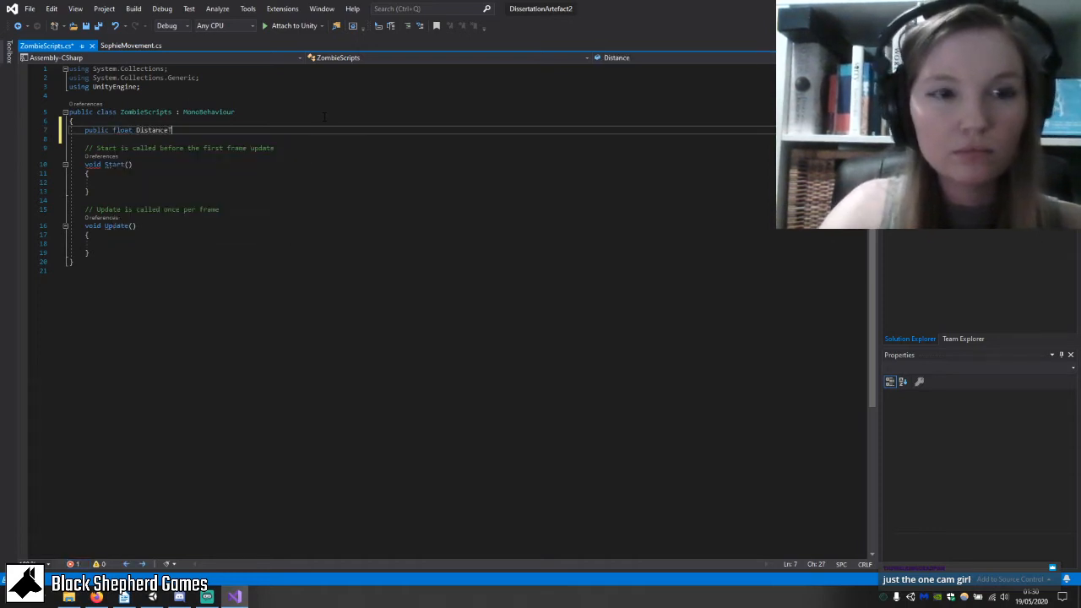
{"action": "type", "text": "ToPlayer;"}
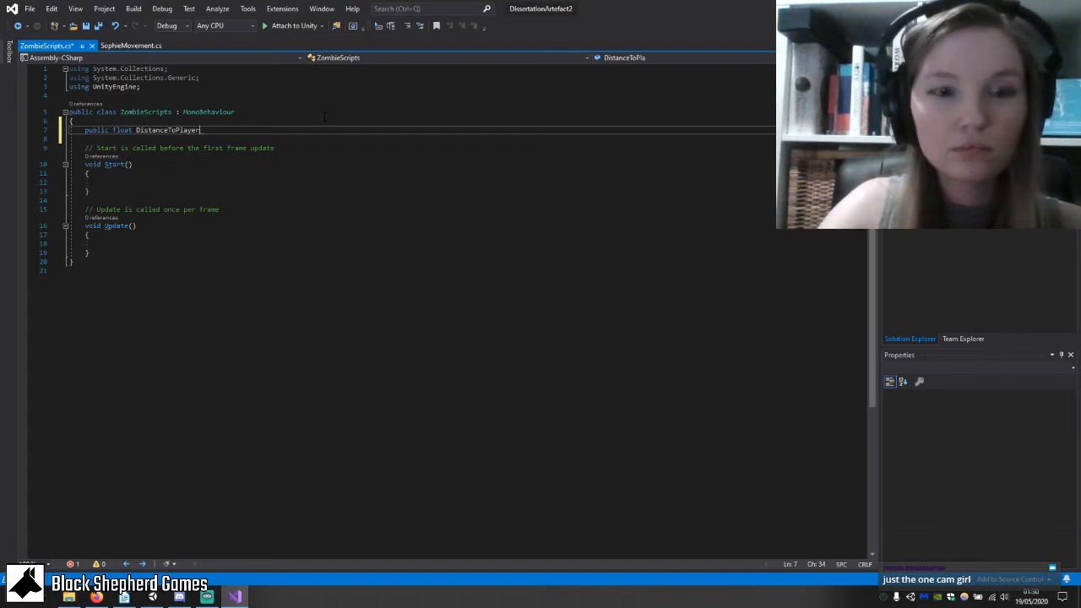
{"action": "key", "text": "Return"}
{"action": "key", "text": "Return"}
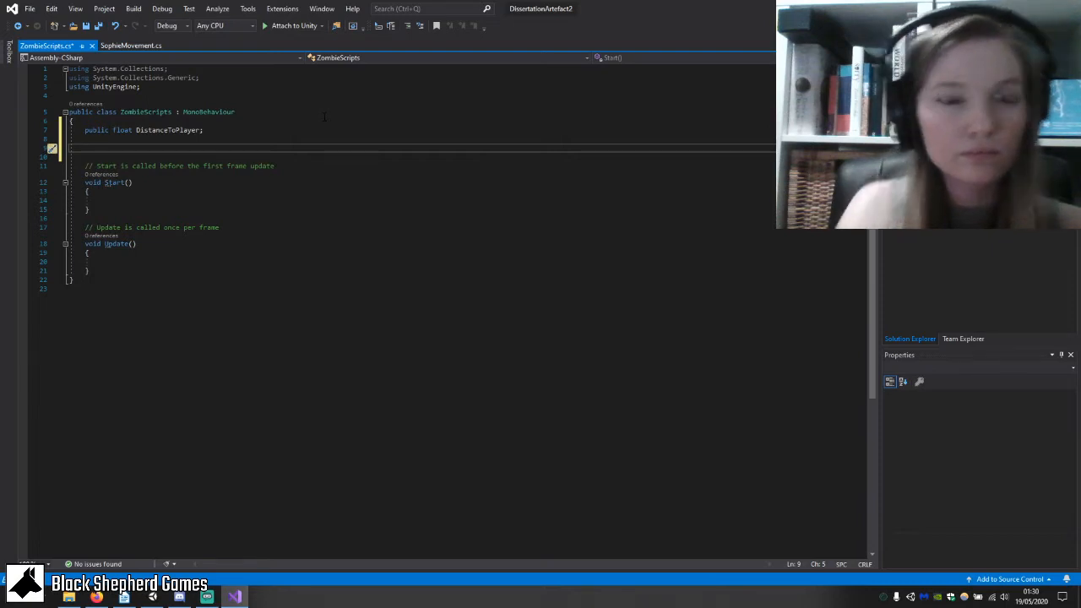
{"action": "left_click", "coordinate": [98, 26]}
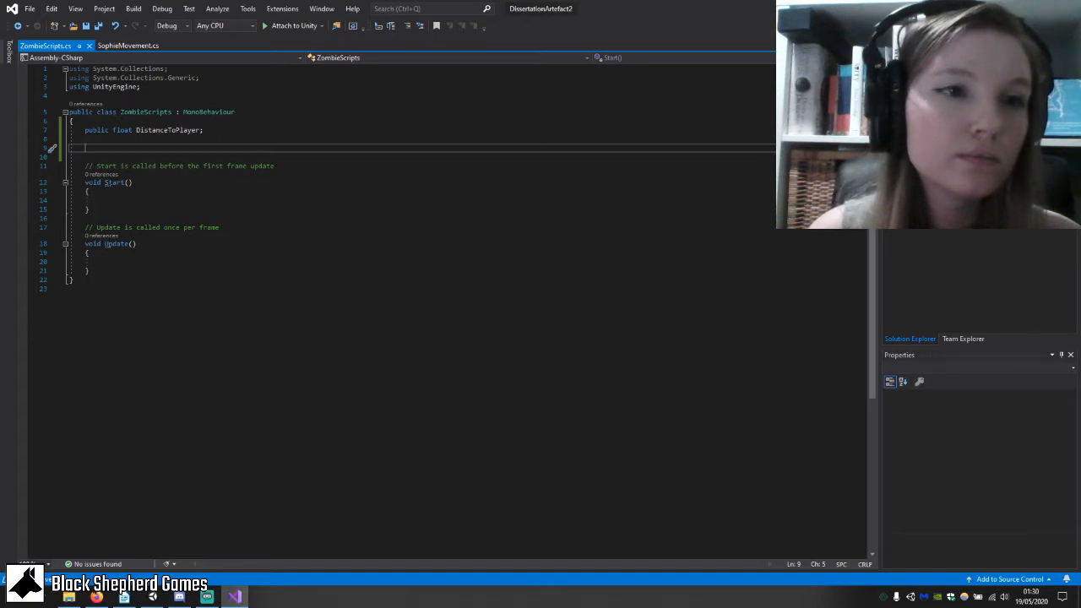
Add the field "public bool IsWalking;" directly below the DistanceToPlayer declaration in the ZombieScripts class.
{"action": "left_click", "coordinate": [250, 139]}
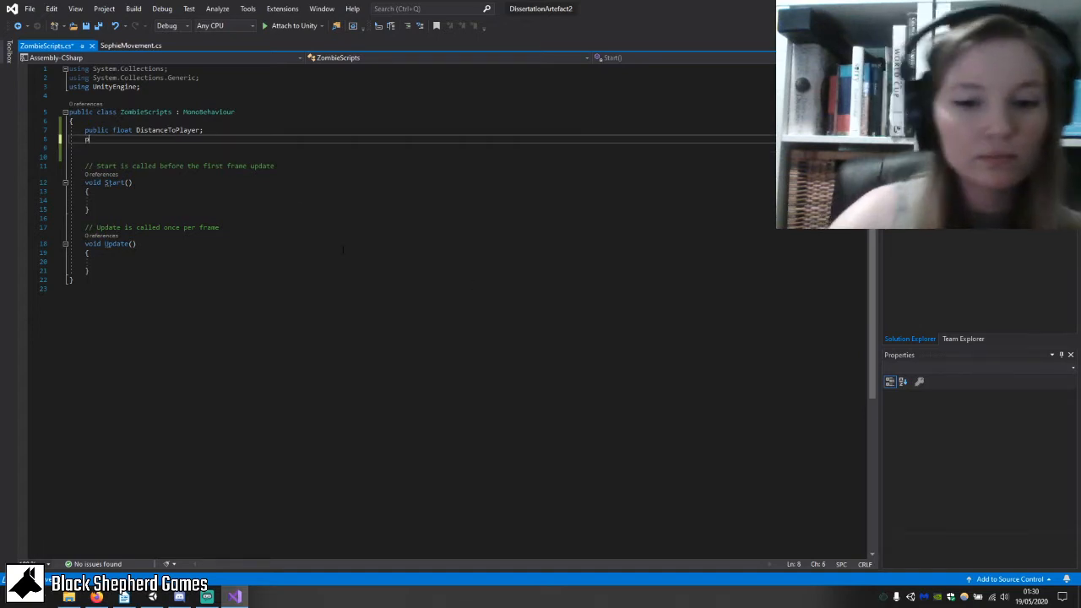
{"action": "type", "text": "public bo"}
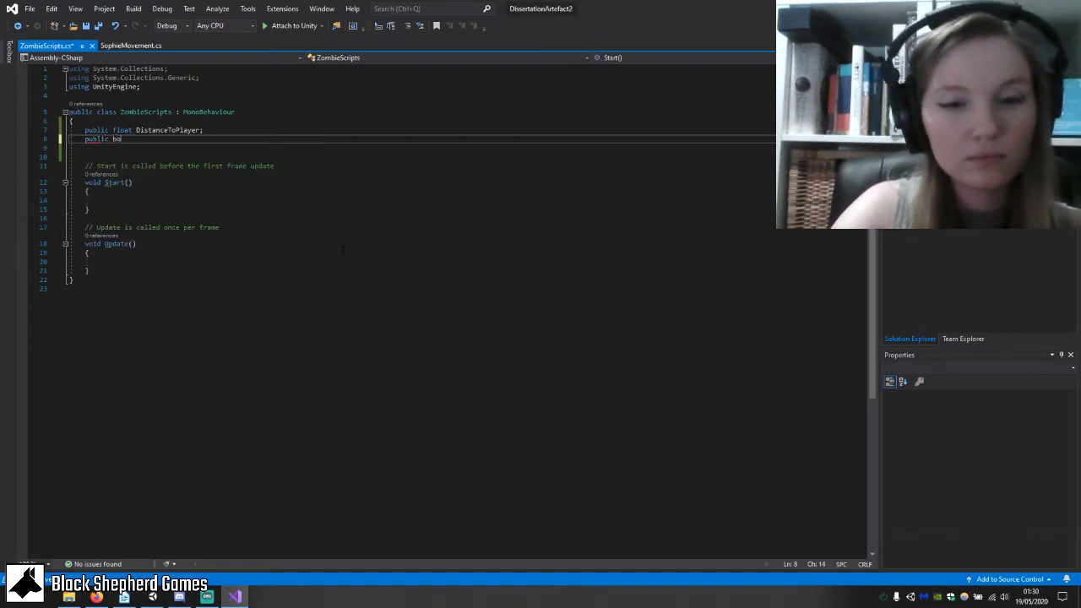
{"action": "type", "text": "ol Is"}
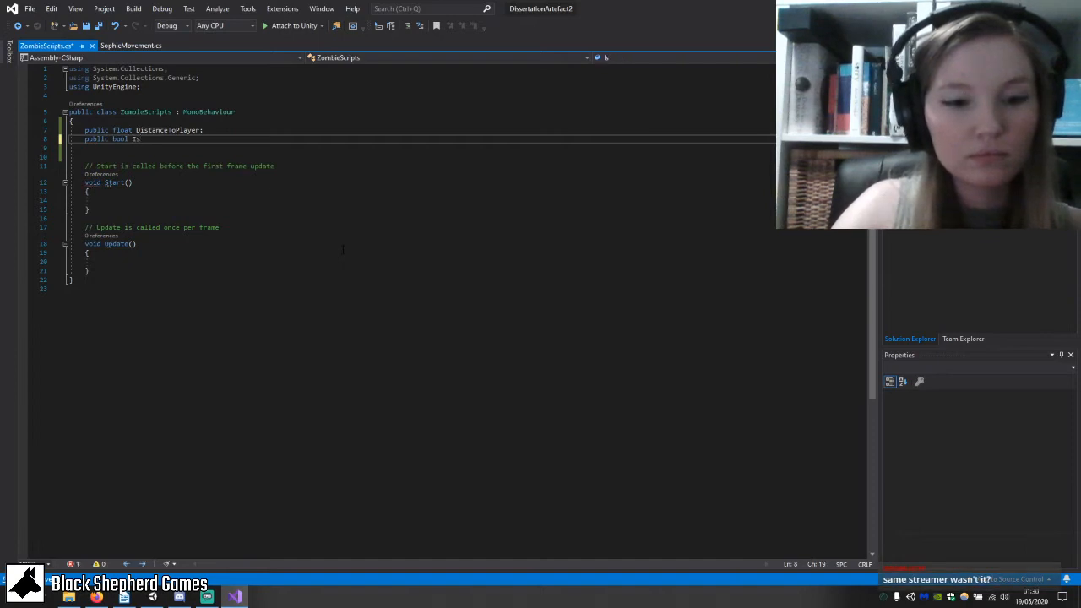
{"action": "type", "text": "Walking"}
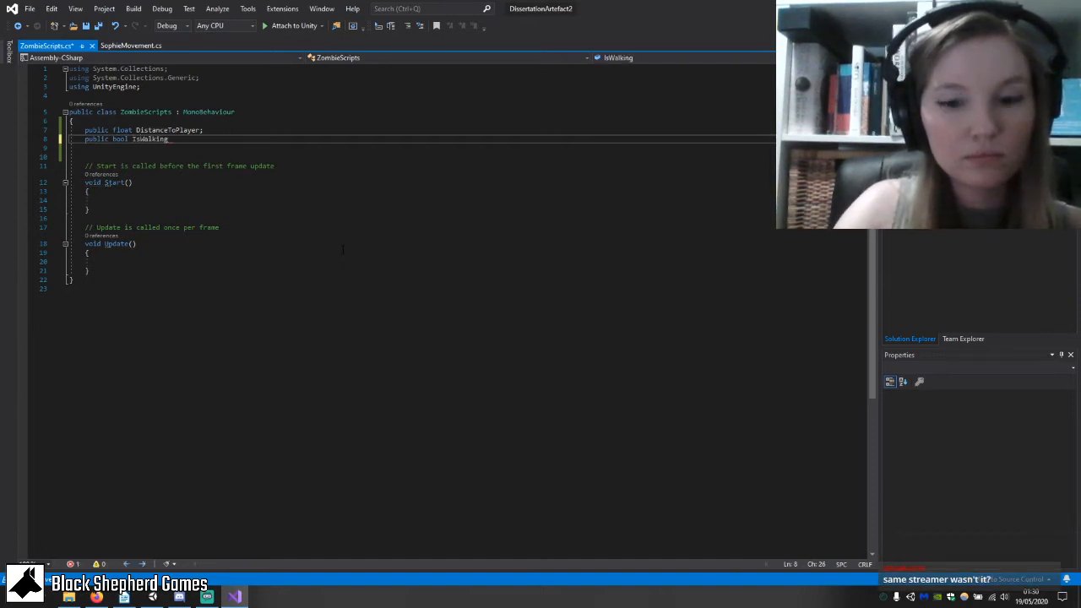
{"action": "type", "text": ";"}
{"action": "key", "text": "Return"}
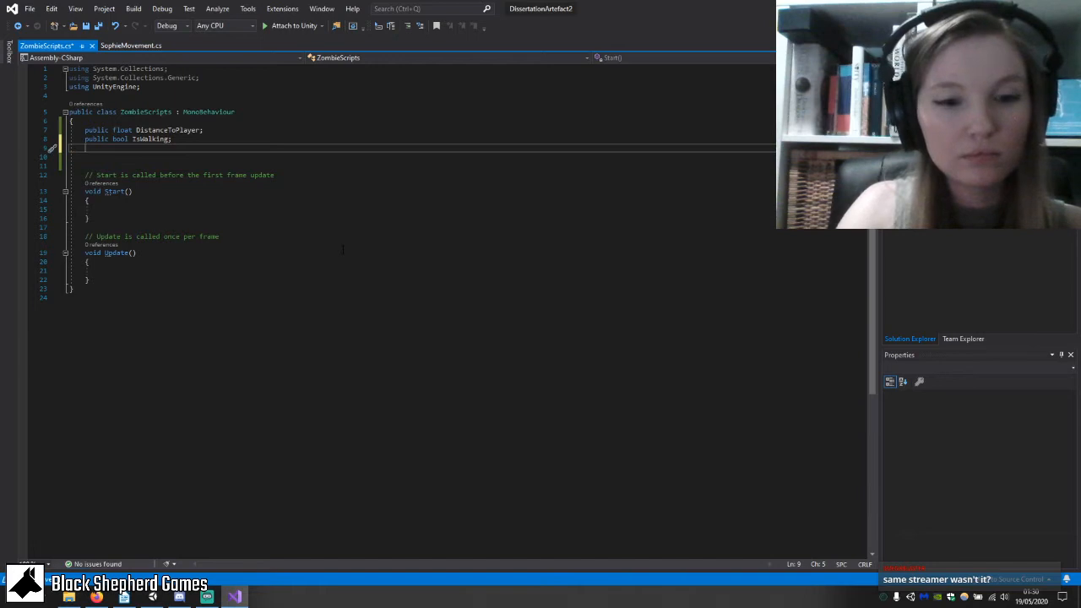
Declare "public bool IsRunning;" on the line below the IsWalking field.
{"action": "type", "text": "publi"}
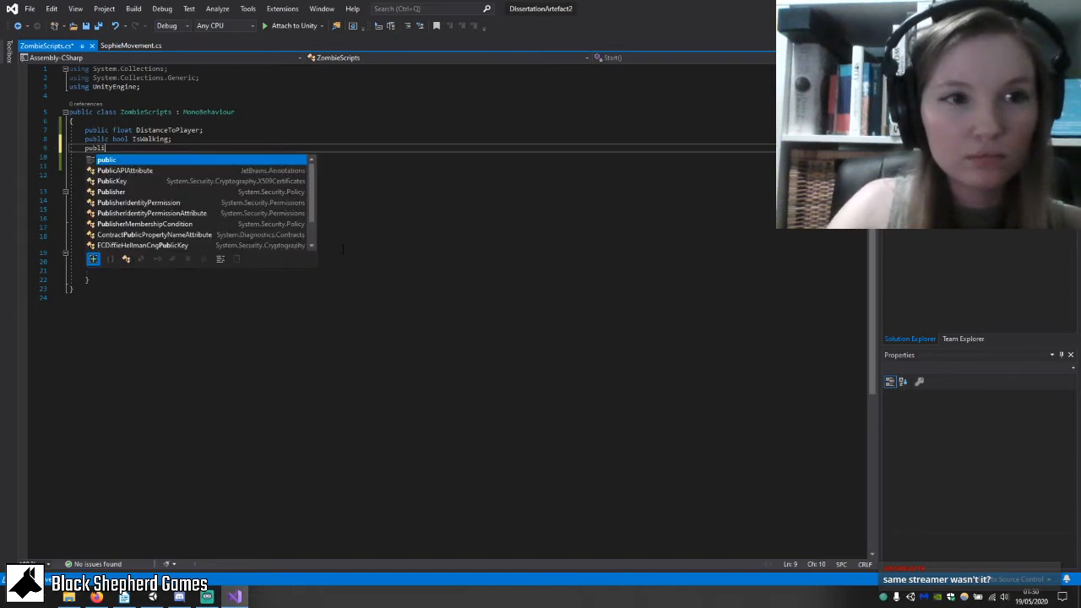
{"action": "type", "text": "c bool Is"}
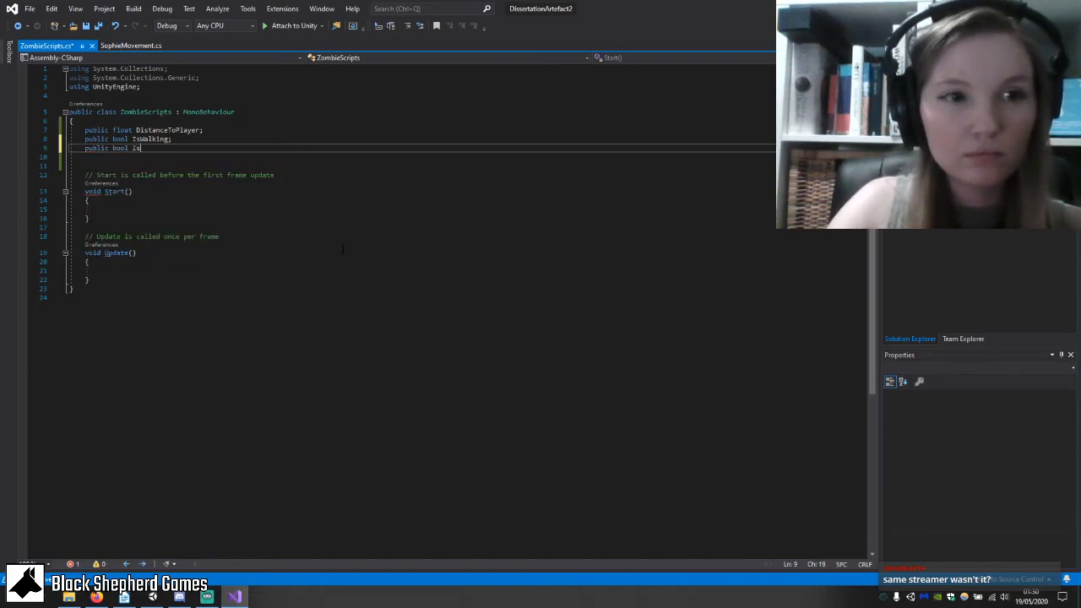
{"action": "type", "text": "Runnin"}
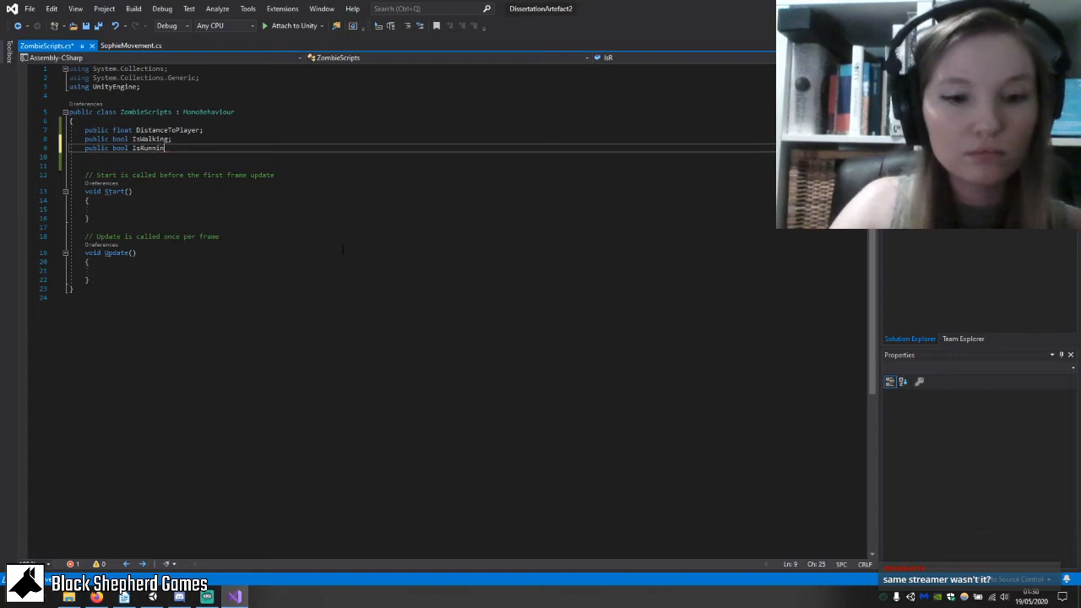
{"action": "type", "text": "g;"}
{"action": "key", "text": "Return"}
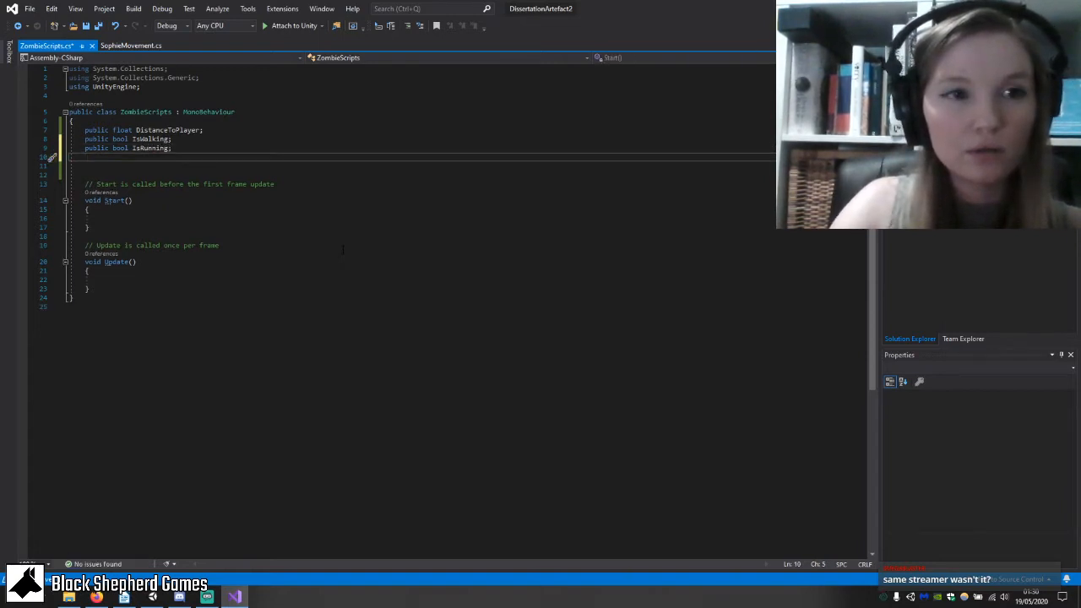
Declare "public bool IsCrawling;" below the IsRunning field, add a new line and save the script.
{"action": "type", "text": "pu"}
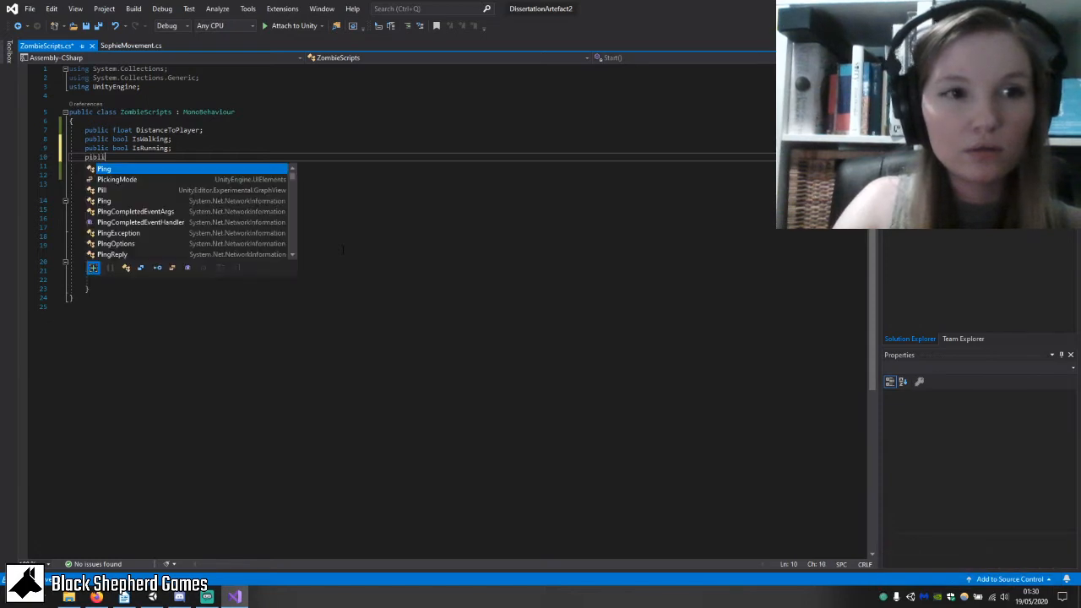
{"action": "key", "text": "BackSpace"}
{"action": "key", "text": "BackSpace"}
{"action": "key", "text": "BackSpace"}
{"action": "type", "text": "pu"}
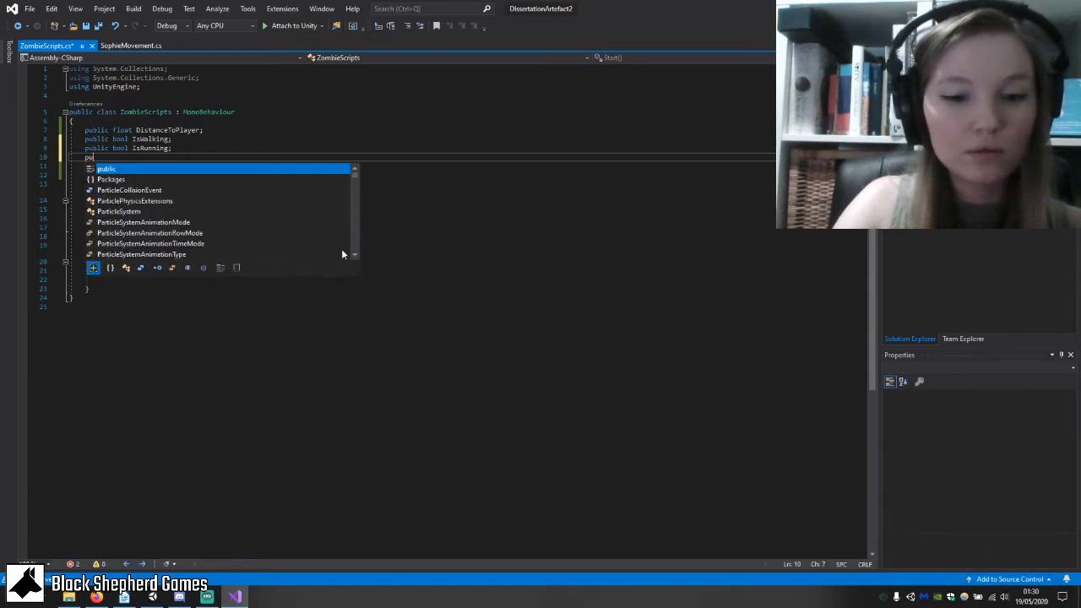
{"action": "type", "text": "blic b"}
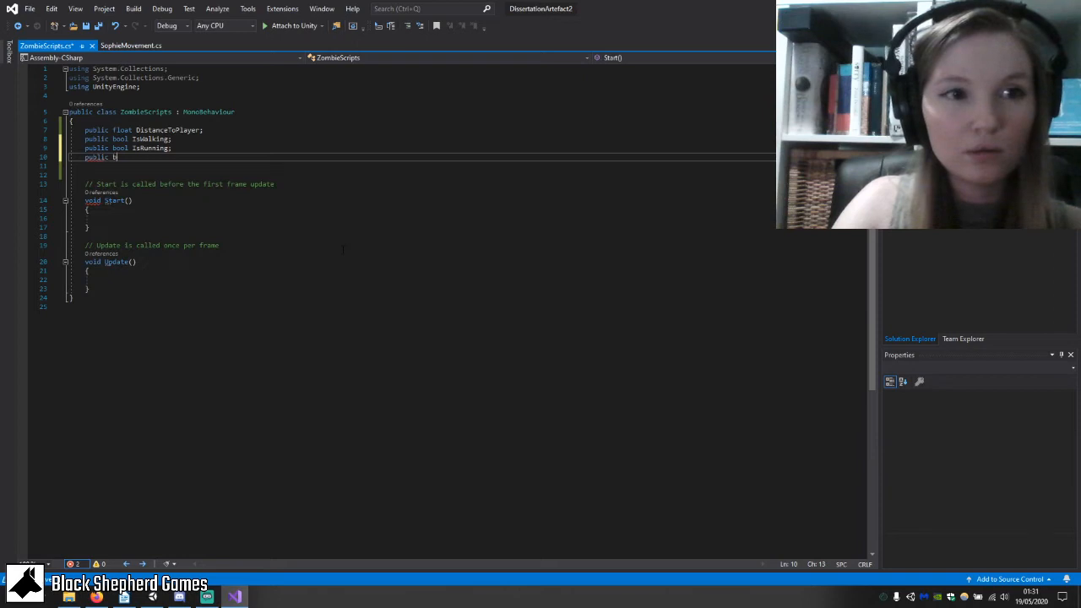
{"action": "type", "text": "ool IsC"}
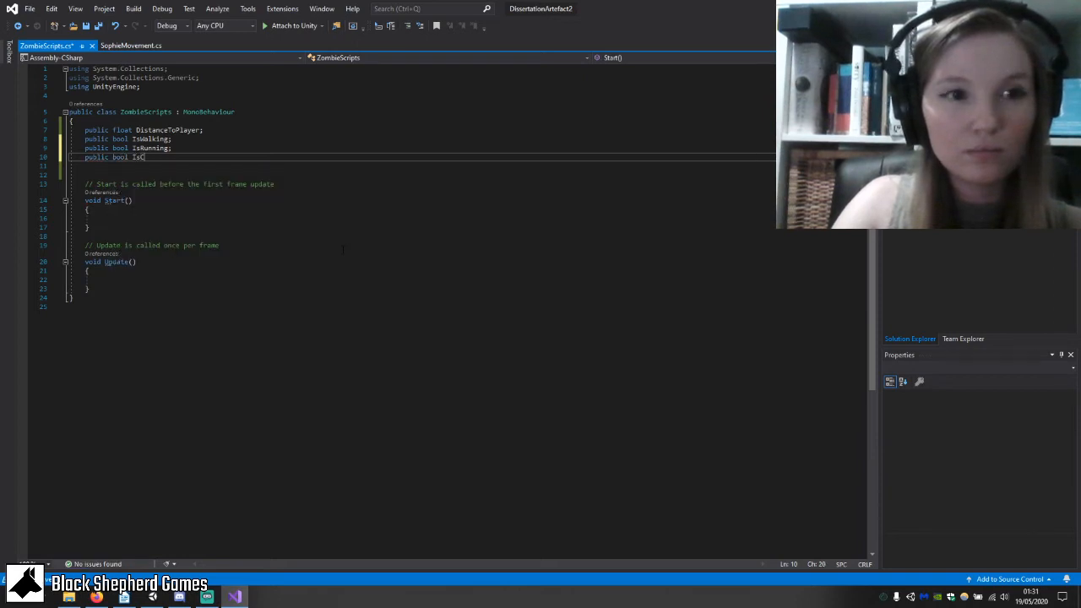
{"action": "type", "text": "rawling;"}
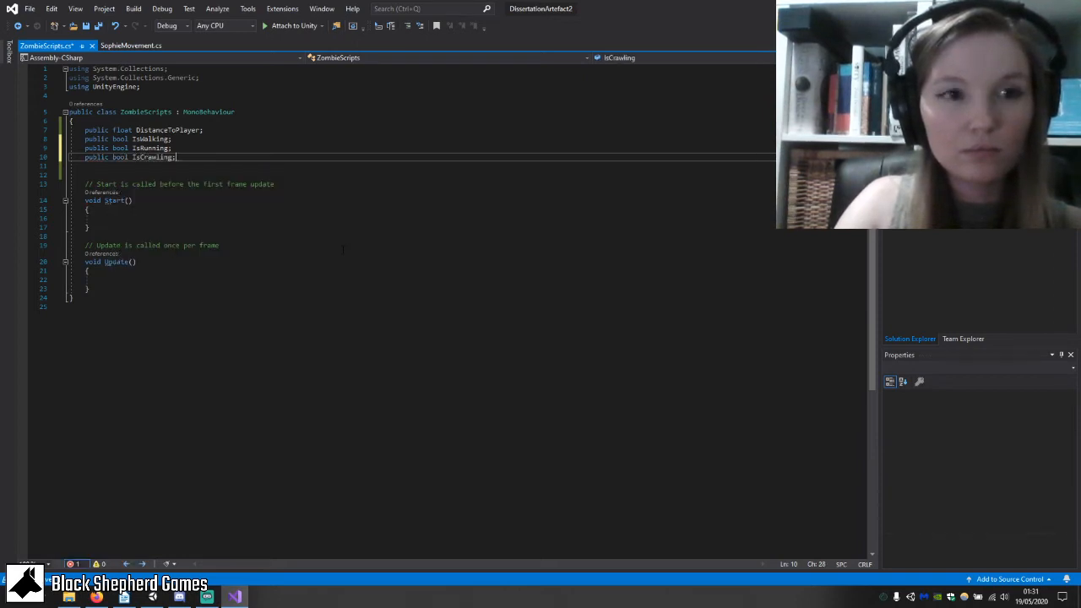
{"action": "key", "text": "Return"}
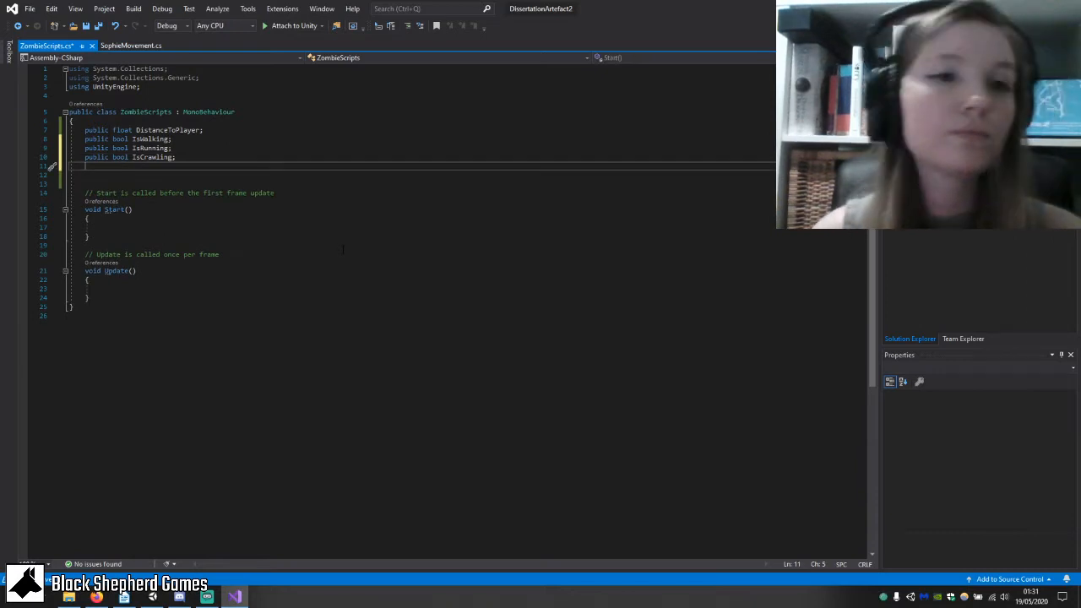
{"action": "key", "text": "ctrl+s"}
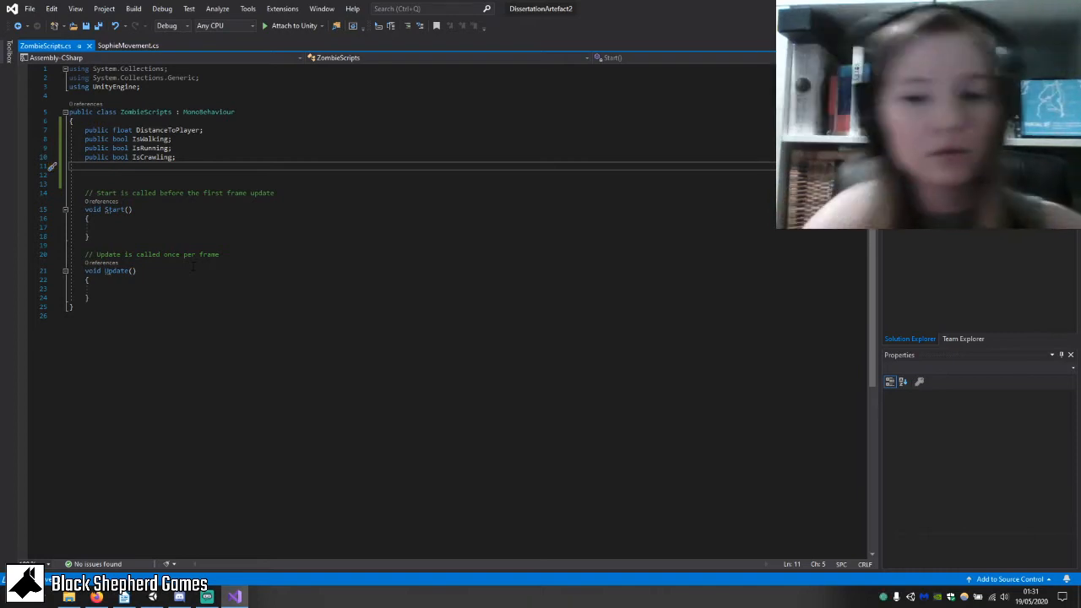
Add an integer field "public int ZombieHealth;" below the IsCrawling declaration.
{"action": "type", "text": "p"}
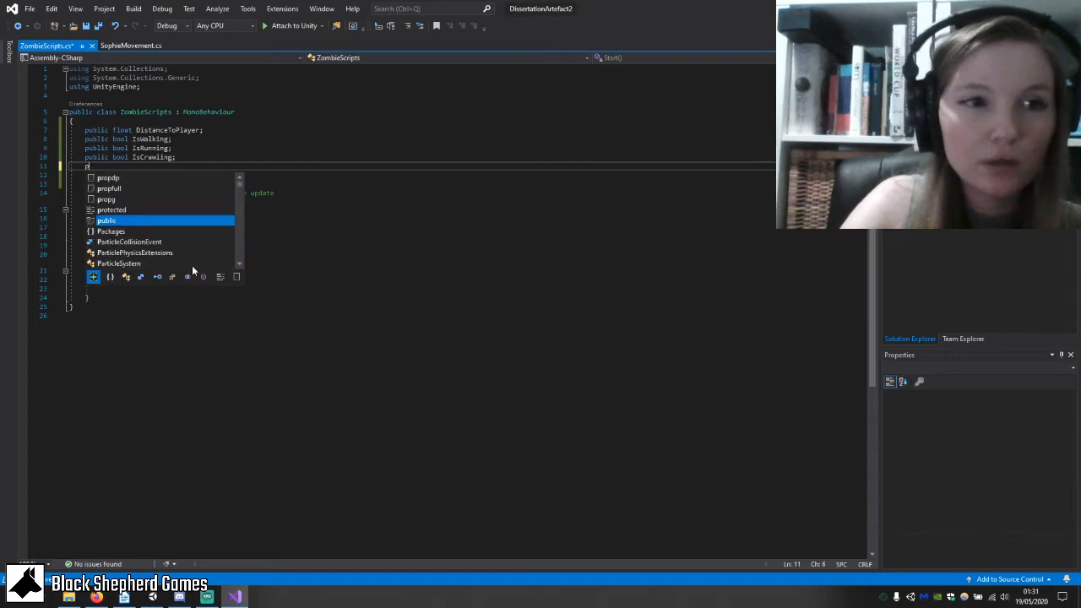
{"action": "type", "text": "ublic "}
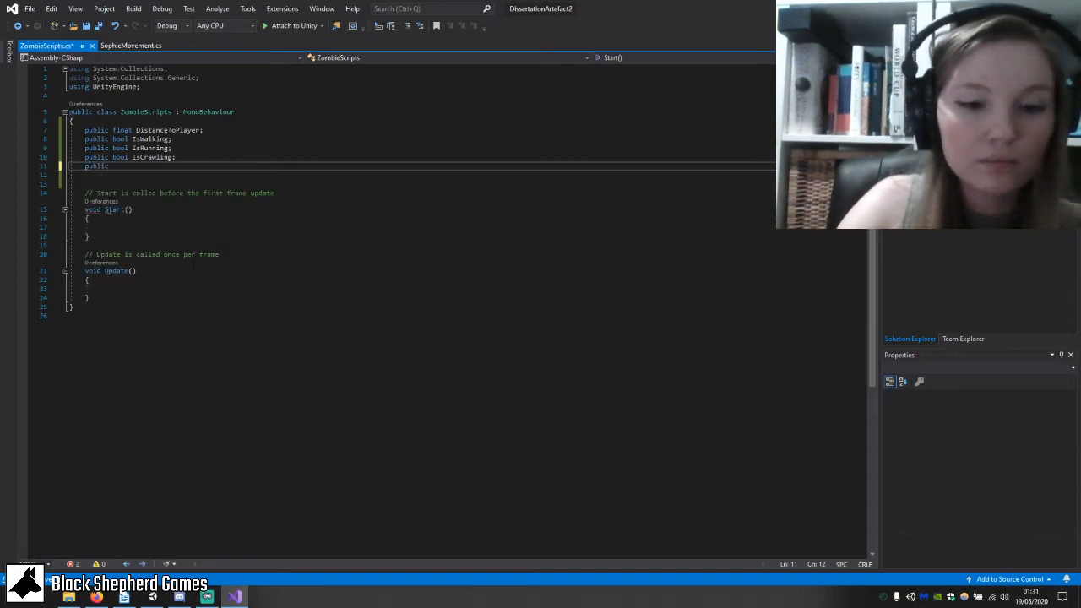
{"action": "type", "text": "int He"}
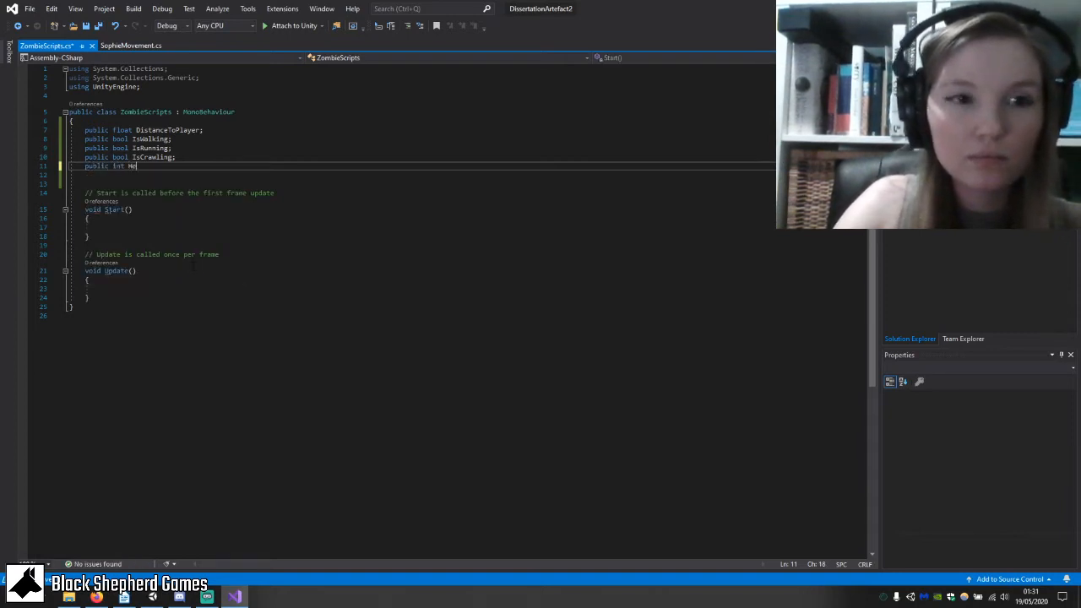
{"action": "key", "text": "BackSpace"}
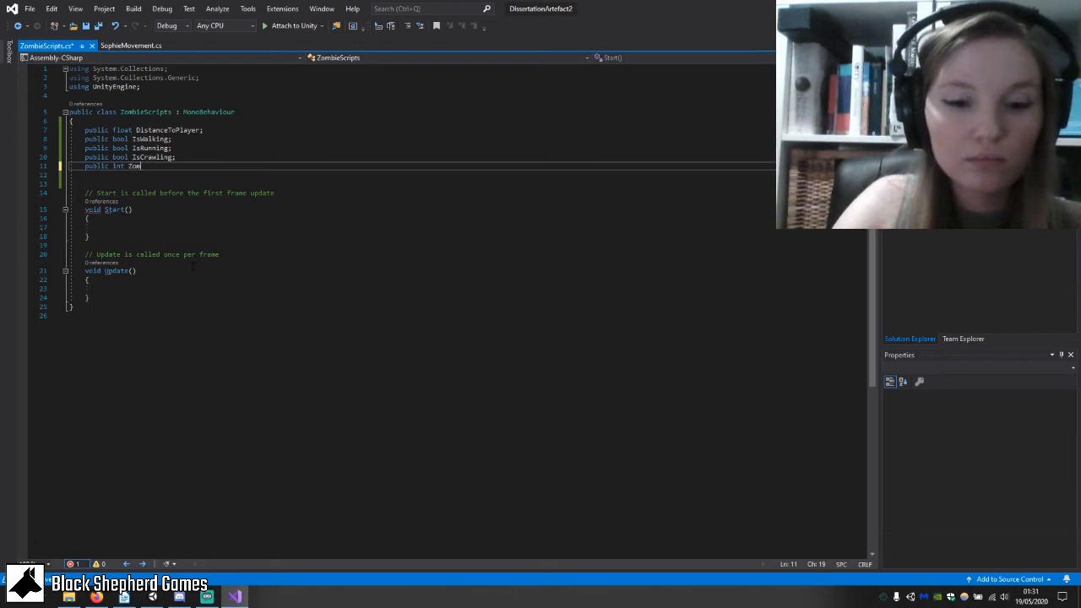
{"action": "type", "text": "ZombieHealth"}
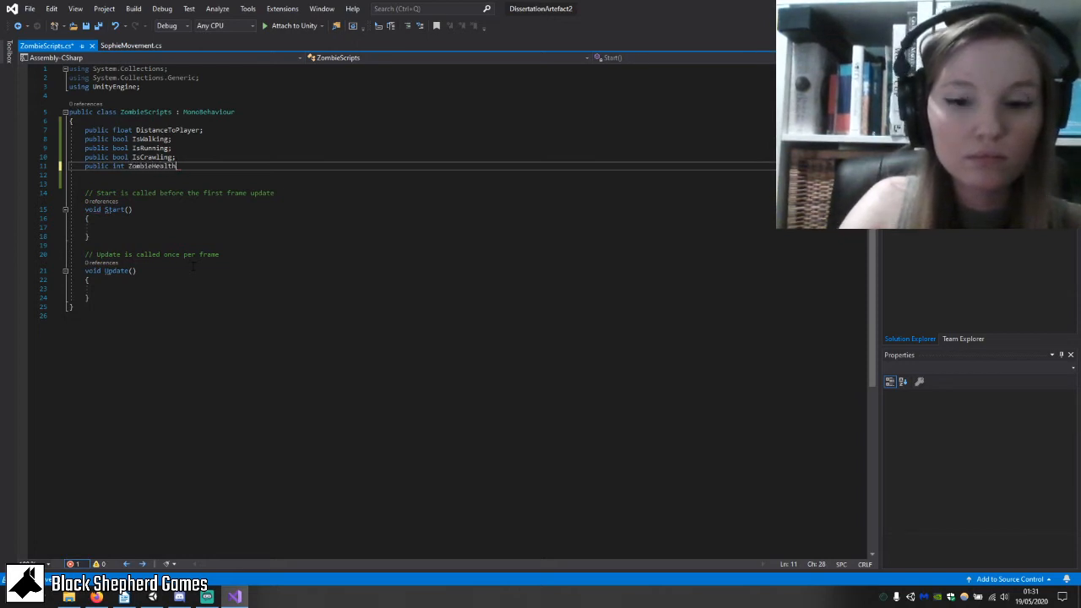
{"action": "type", "text": ";"}
{"action": "key", "text": "Return"}
Declare "public bool EncounterPlayer;" below the ZombieHealth field and save the script.
{"action": "type", "text": "publ"}
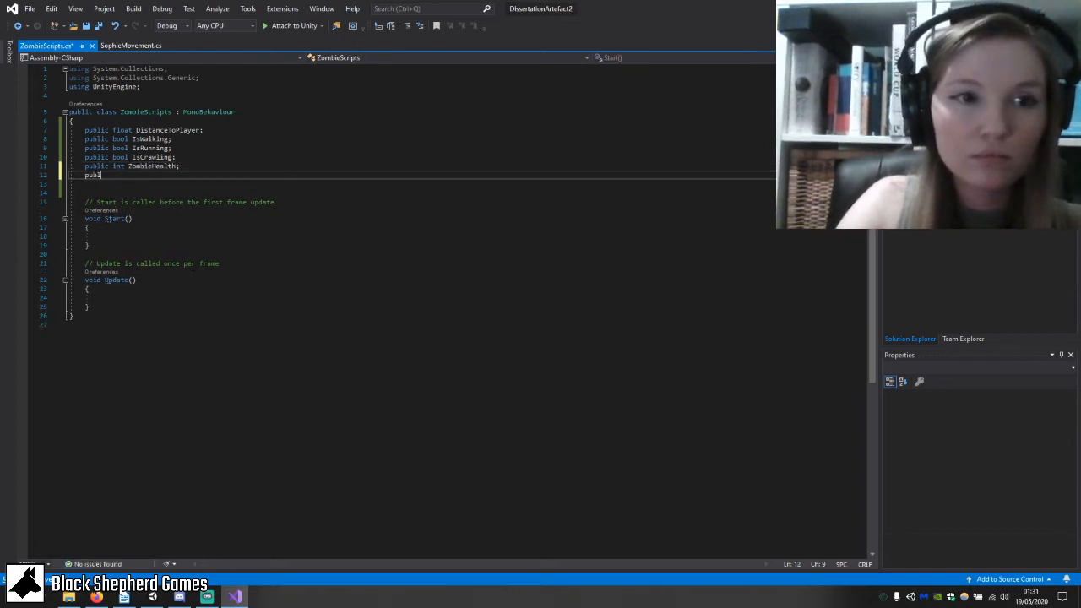
{"action": "type", "text": "ic bool "}
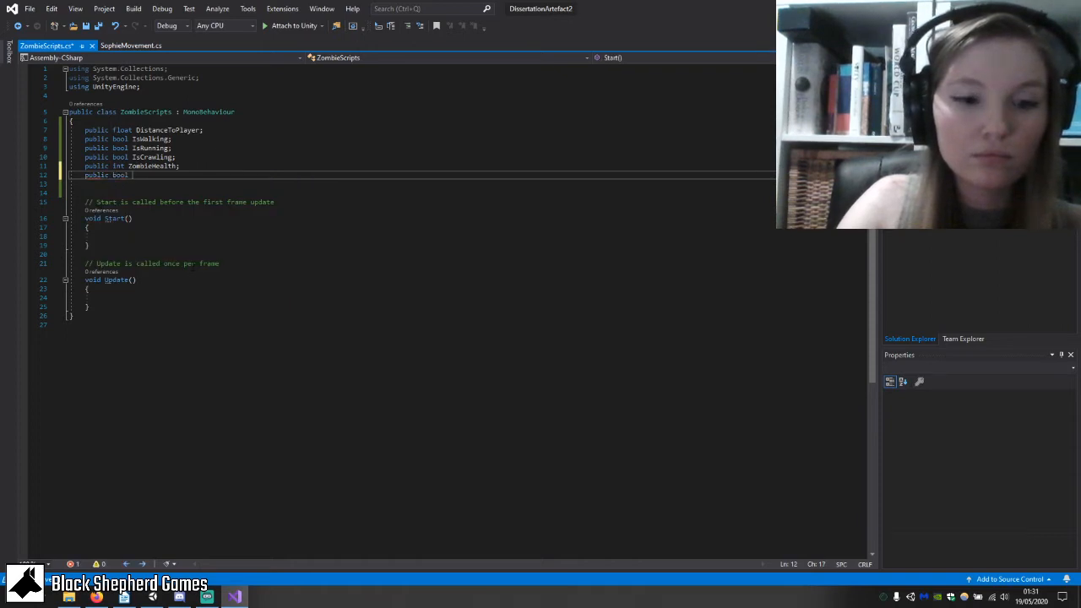
{"action": "type", "text": "Encounte"}
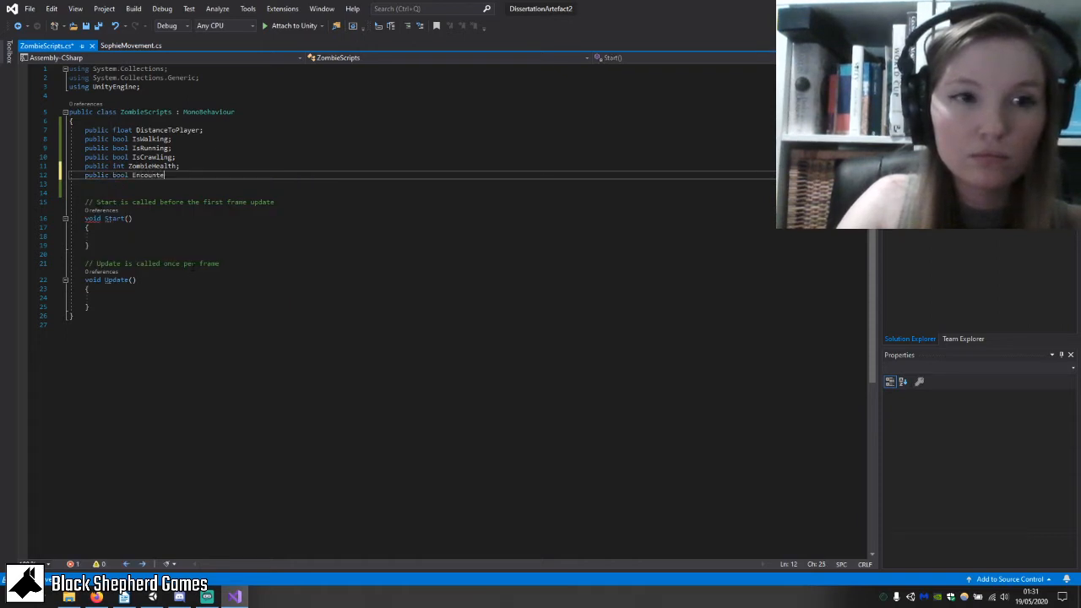
{"action": "type", "text": "rPlayer;"}
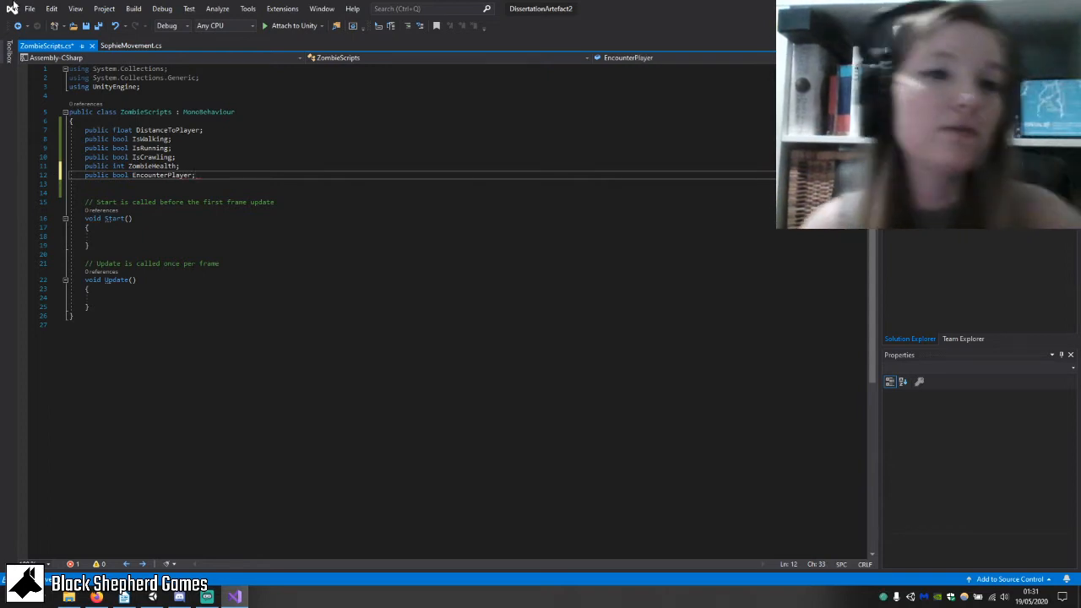
{"action": "key", "text": "ctrl+s"}
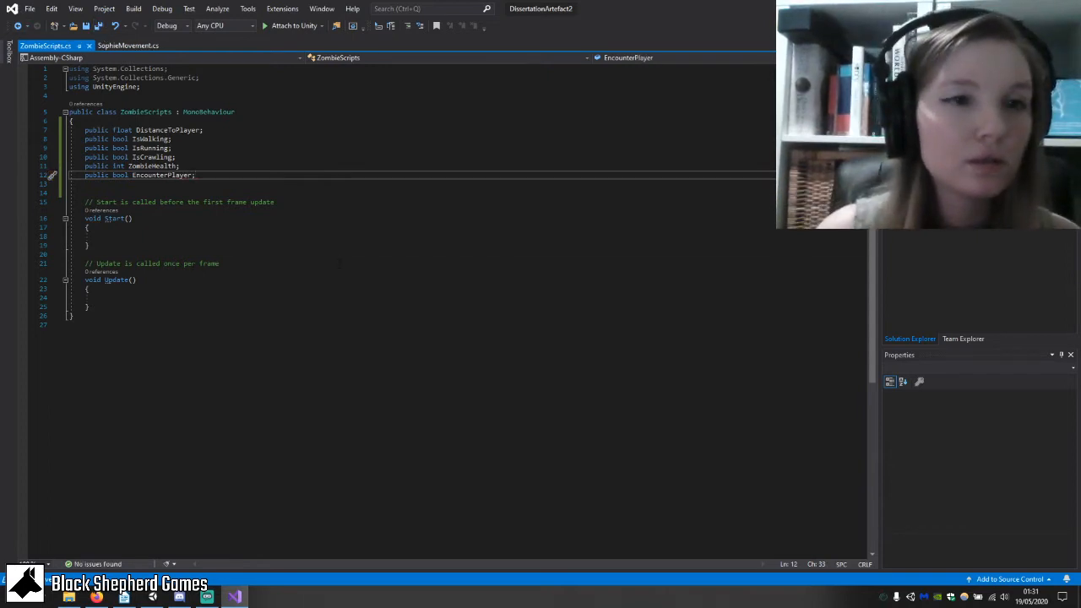
{"action": "left_click", "coordinate": [338, 263]}
{"action": "left_click", "coordinate": [362, 429]}
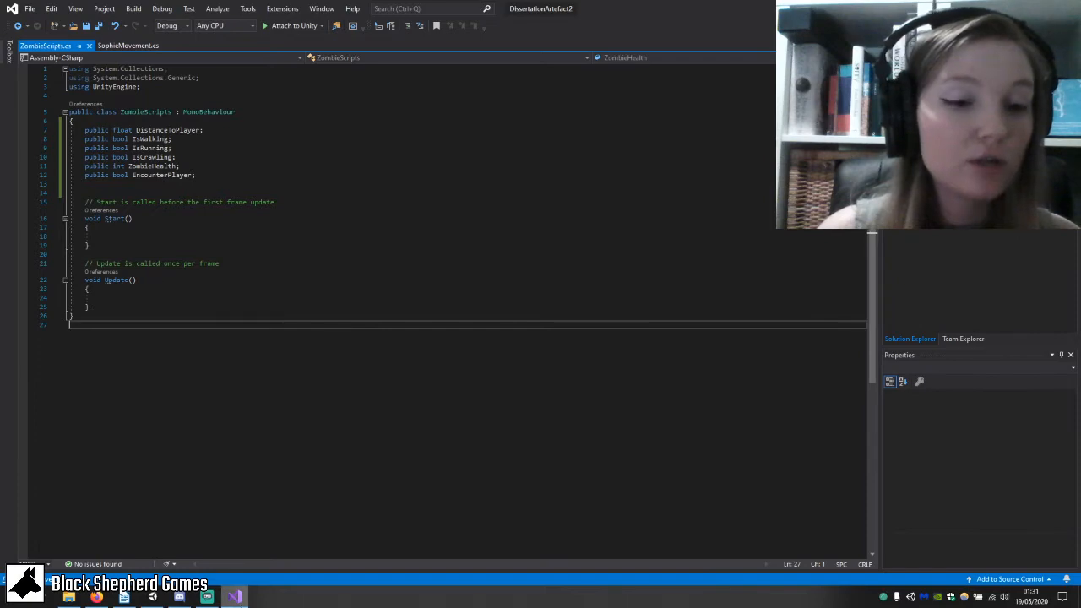
Switch to Streamlabs OBS and read through the earlier and latest messages in the stream chat.
{"action": "left_click", "coordinate": [232, 598]}
{"action": "left_click", "coordinate": [183, 553]}
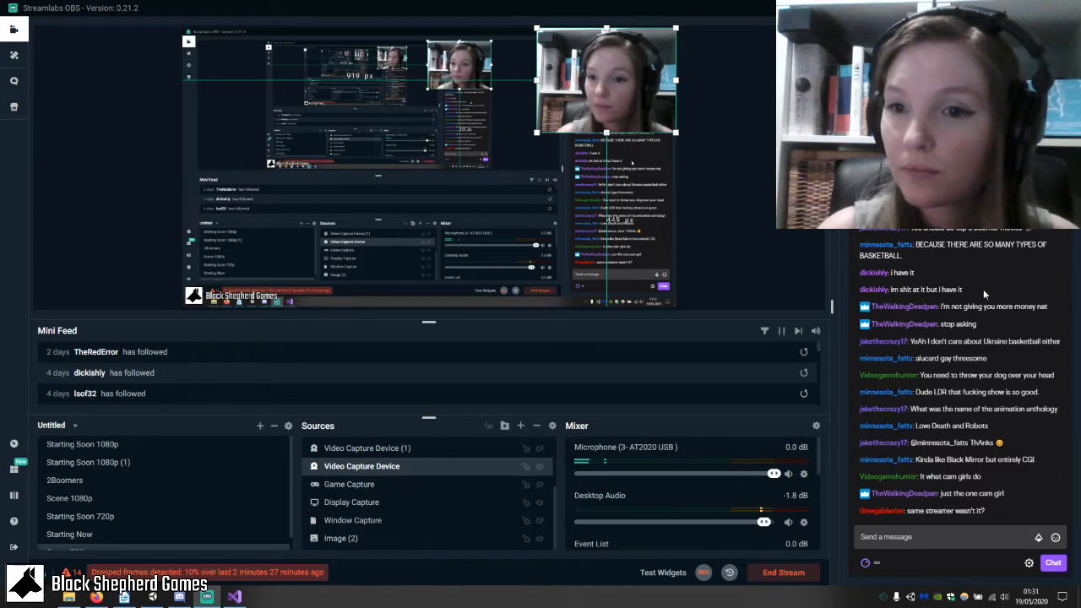
{"action": "left_click_drag", "start_coordinate": [964, 290], "coordinate": [907, 273]}
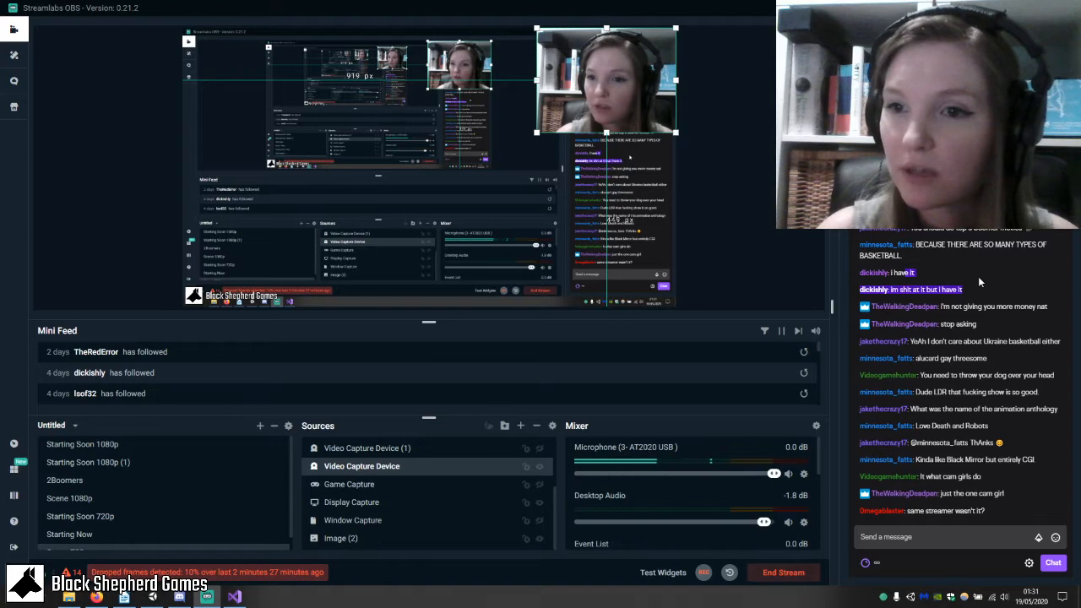
{"action": "left_click", "coordinate": [1000, 274]}
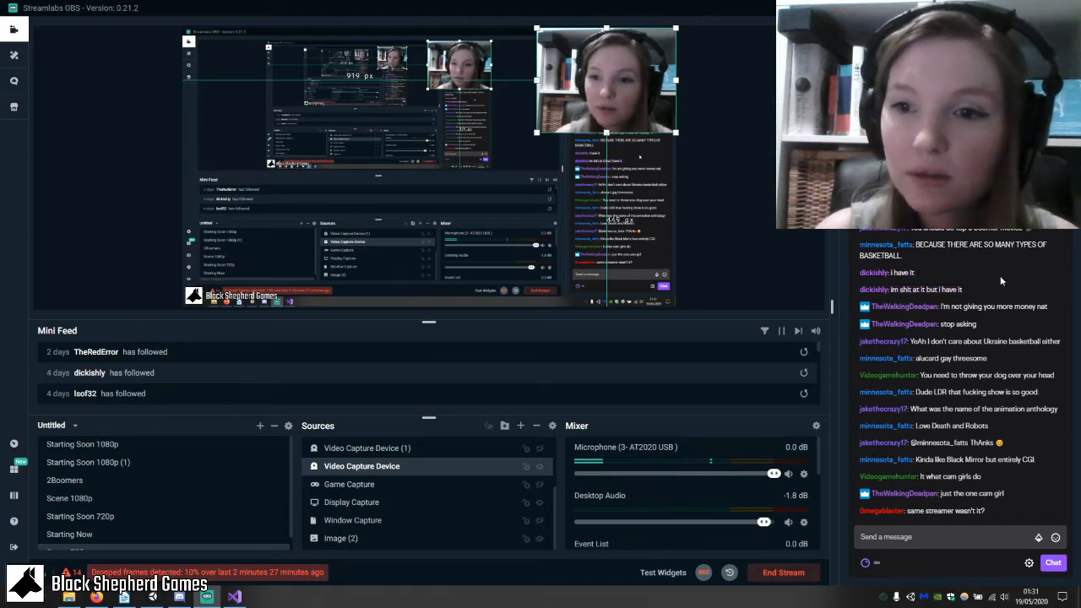
{"action": "scroll", "coordinate": [1007, 283], "scroll_direction": "up", "scroll_amount": 2}
{"action": "scroll", "coordinate": [1007, 290], "scroll_direction": "up", "scroll_amount": 2}
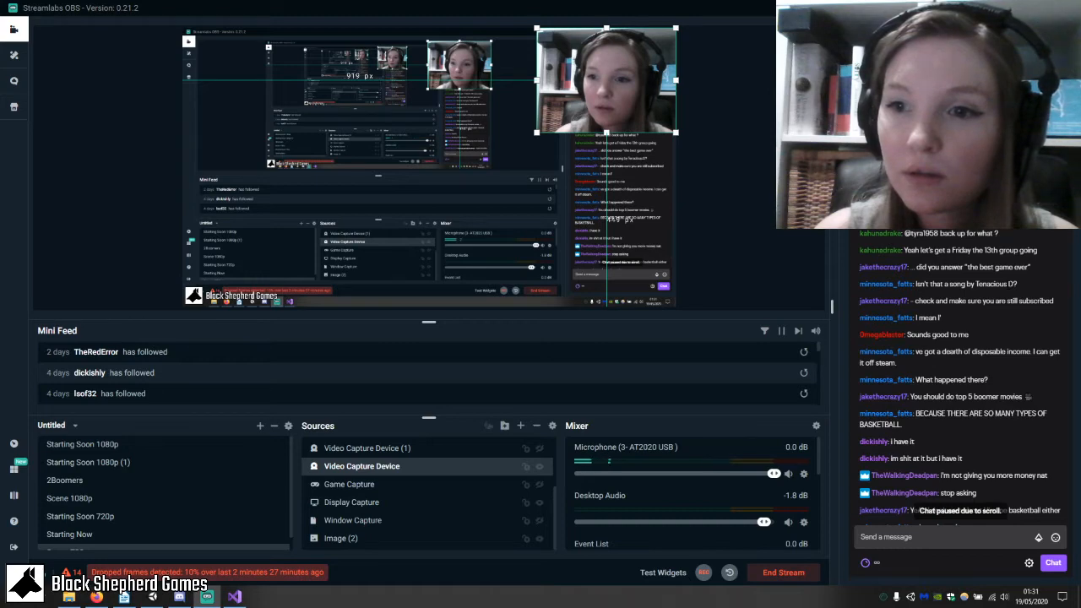
{"action": "scroll", "coordinate": [947, 318], "scroll_direction": "down", "scroll_amount": 3}
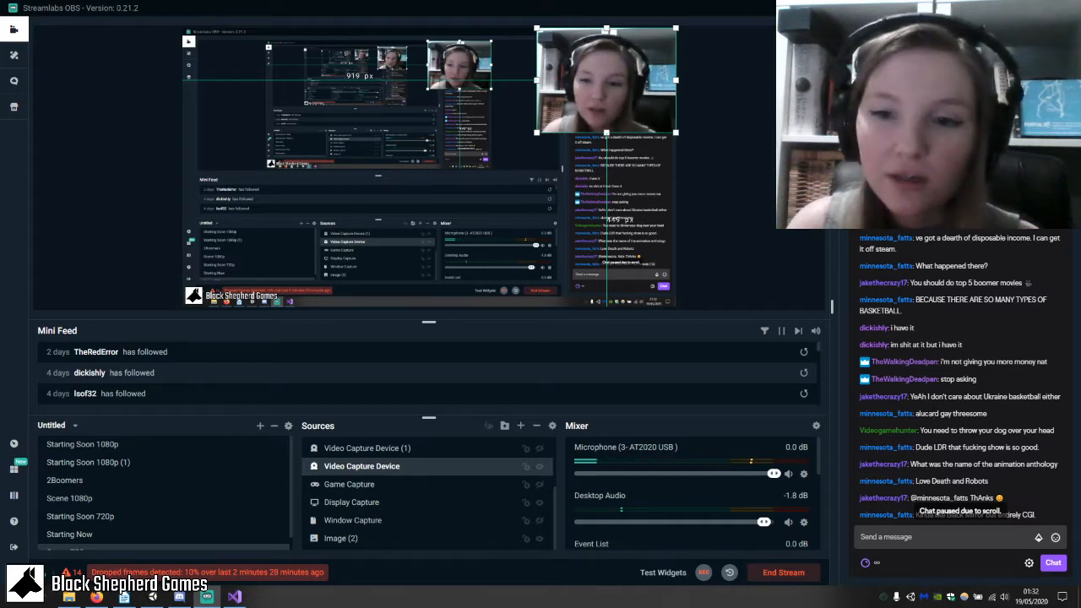
{"action": "left_click_drag", "start_coordinate": [927, 414], "coordinate": [990, 420]}
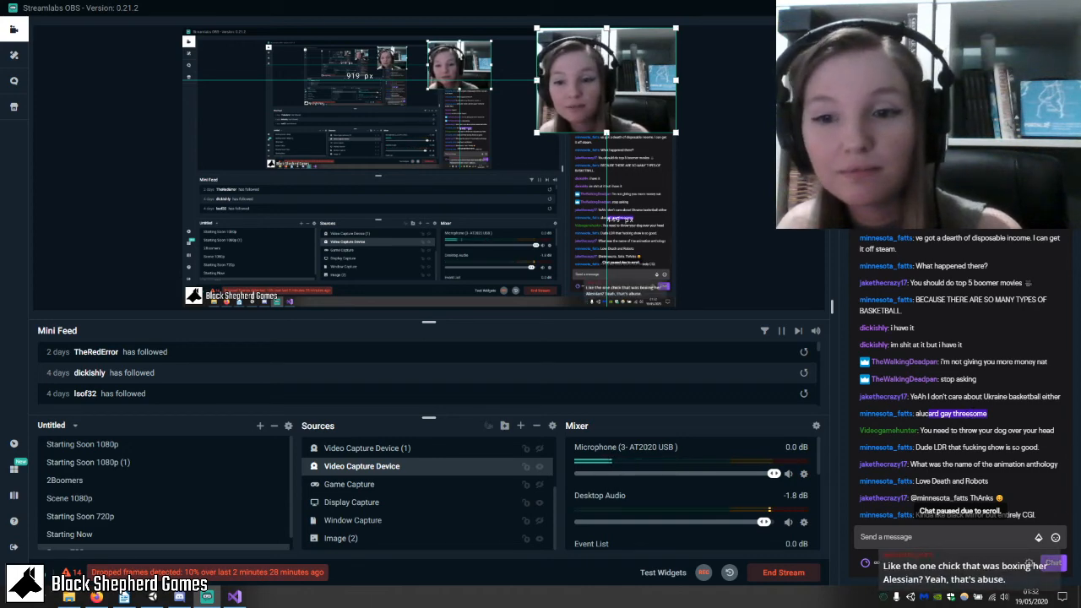
{"action": "scroll", "coordinate": [1015, 442], "scroll_direction": "down", "scroll_amount": 3}
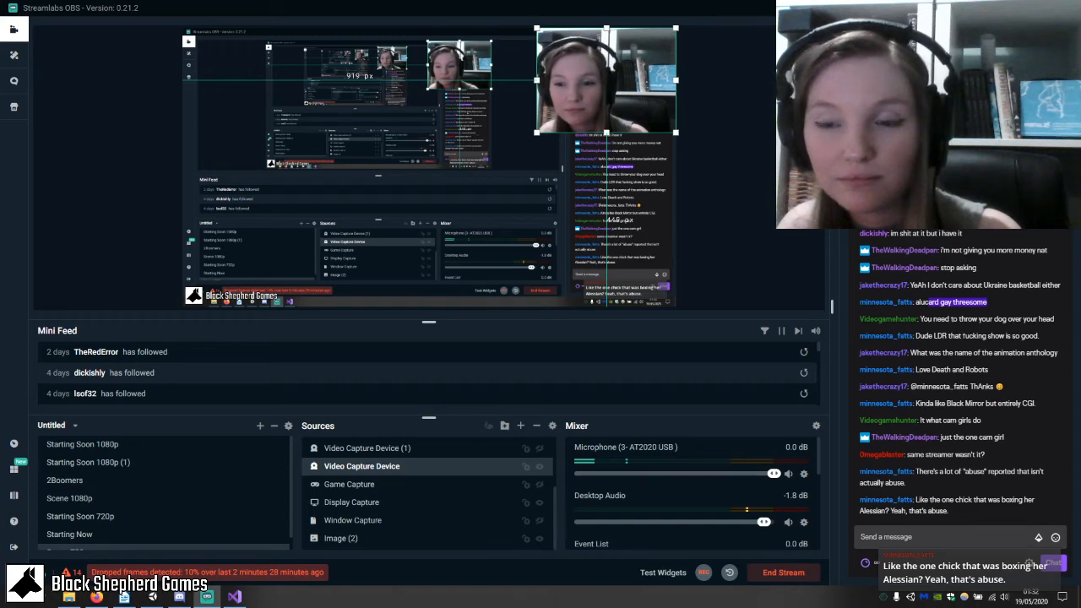
{"action": "left_click_drag", "start_coordinate": [943, 352], "coordinate": [965, 369]}
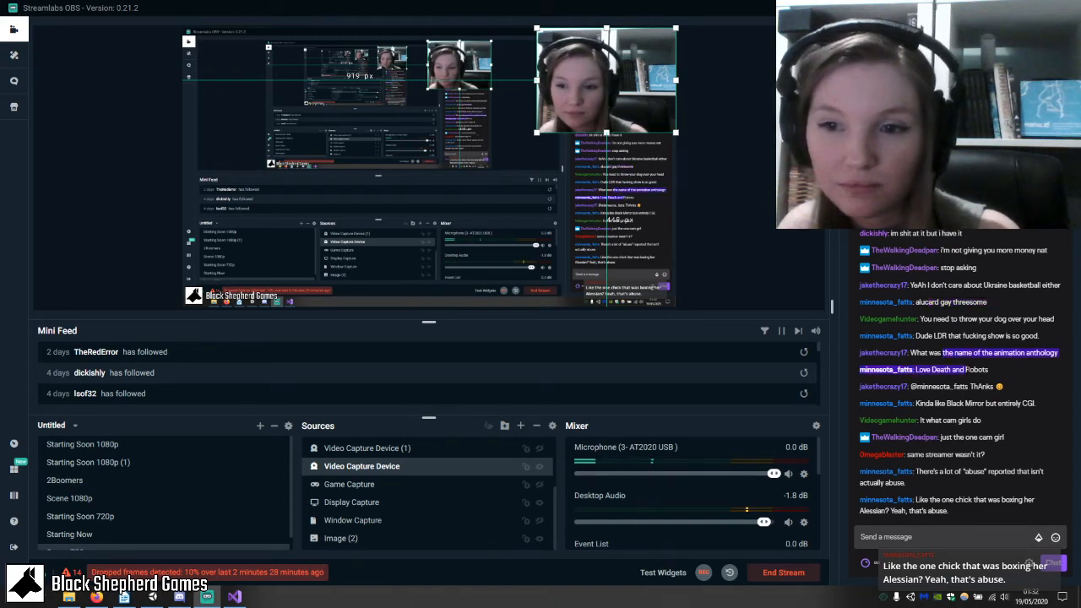
Switch to Visual Studio, declare "public bool IsAttacking;" below the EncounterPlayer field and save the script.
{"action": "left_click", "coordinate": [978, 418]}
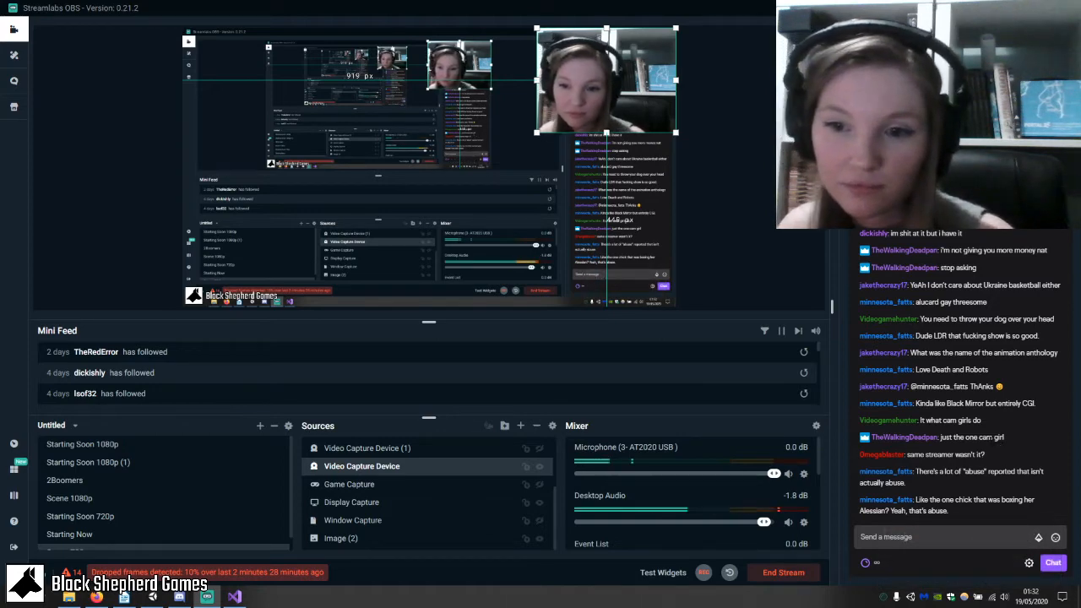
{"action": "key", "text": "alt+Tab"}
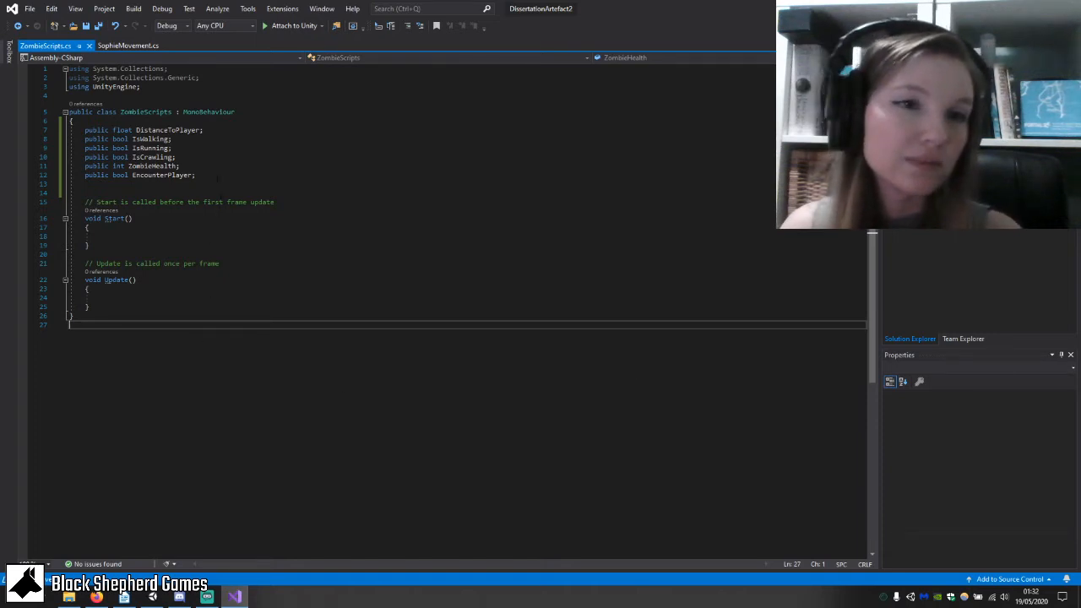
{"action": "left_click", "coordinate": [217, 179]}
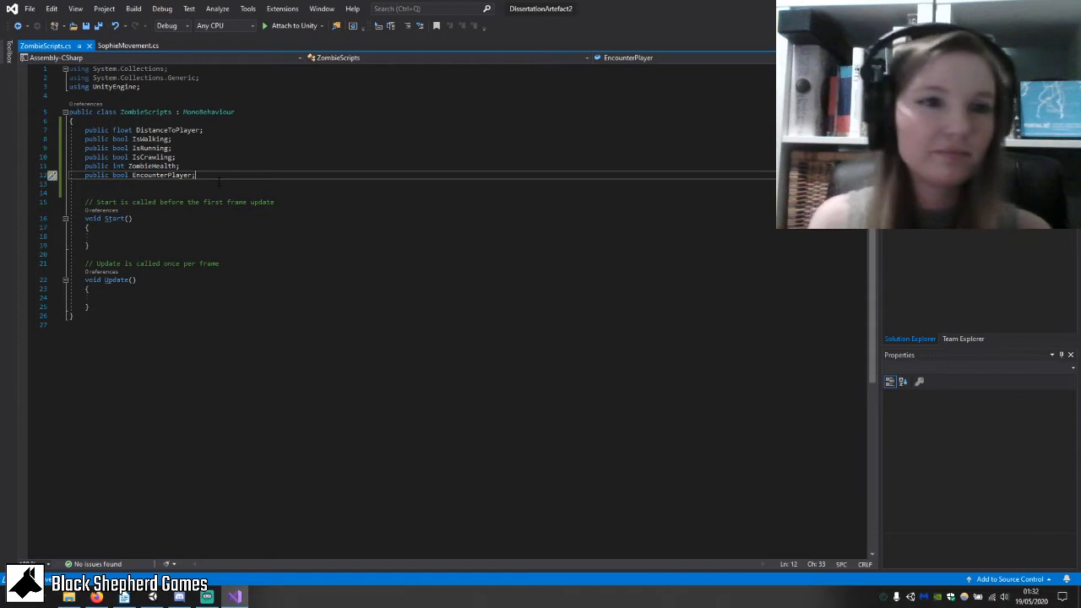
{"action": "key", "text": "Return"}
{"action": "type", "text": "p"}
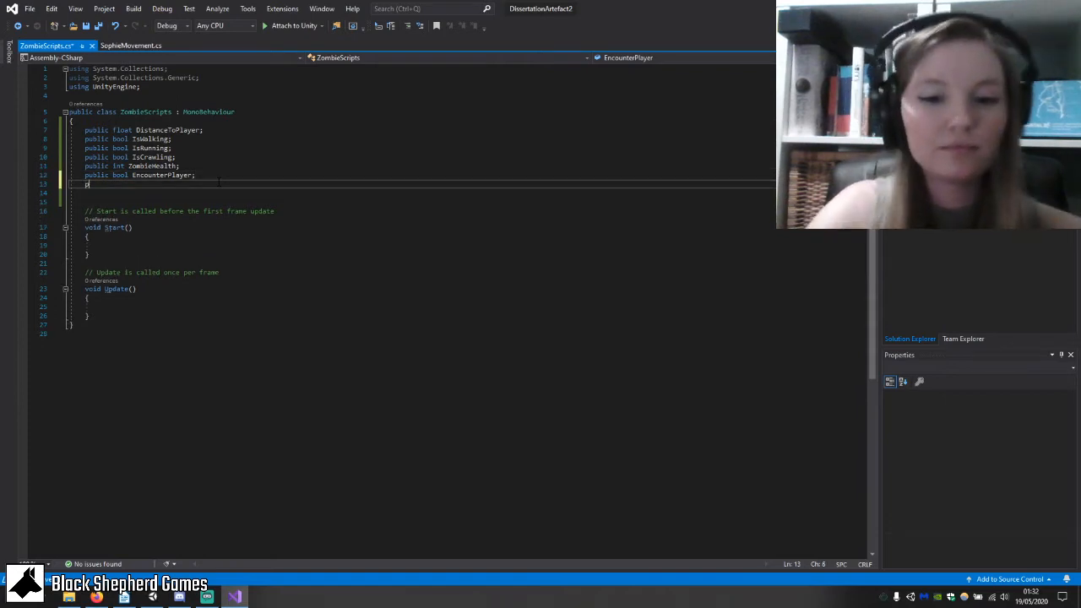
{"action": "type", "text": "ublic bo"}
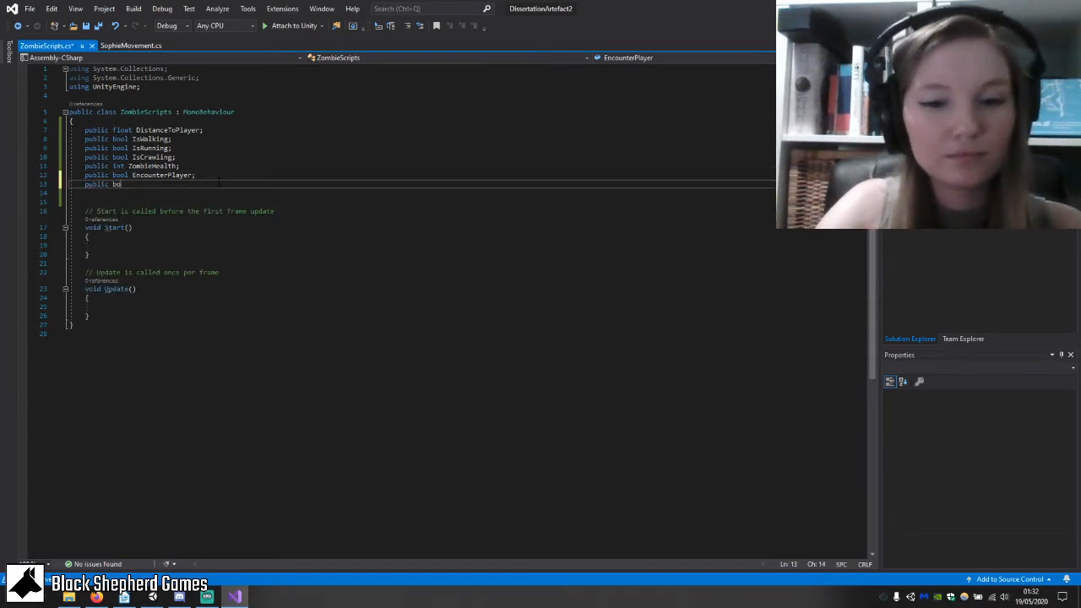
{"action": "type", "text": "ol IsAt"}
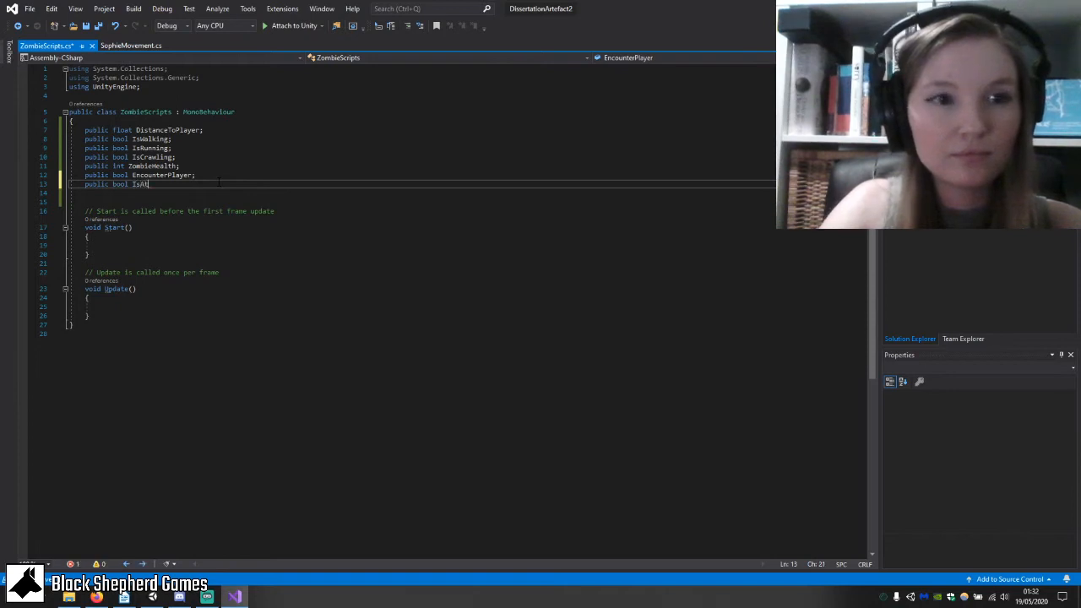
{"action": "type", "text": "tacking;"}
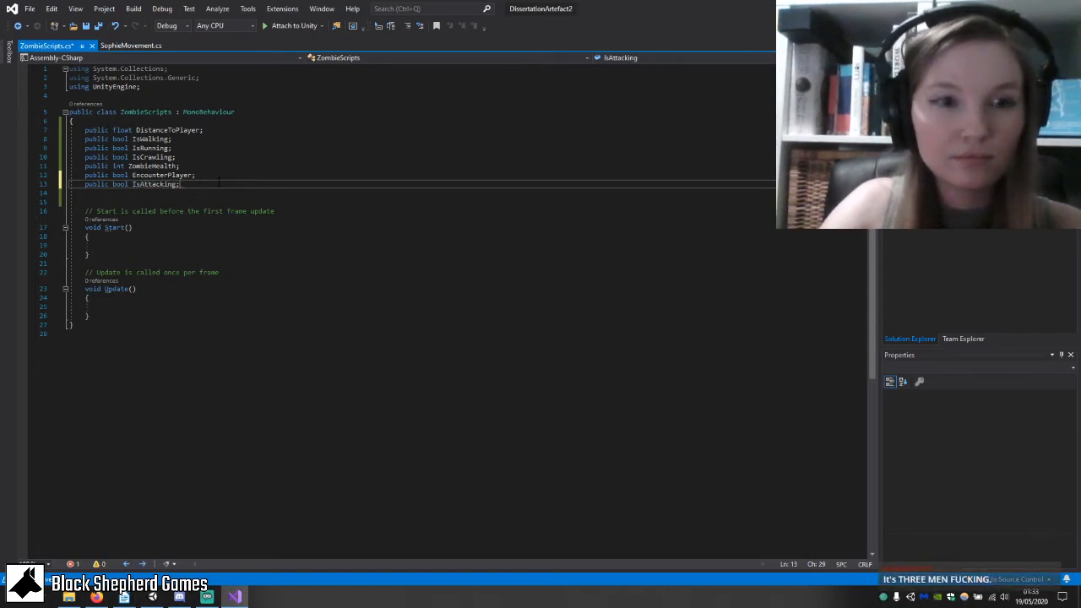
{"action": "left_click", "coordinate": [98, 25]}
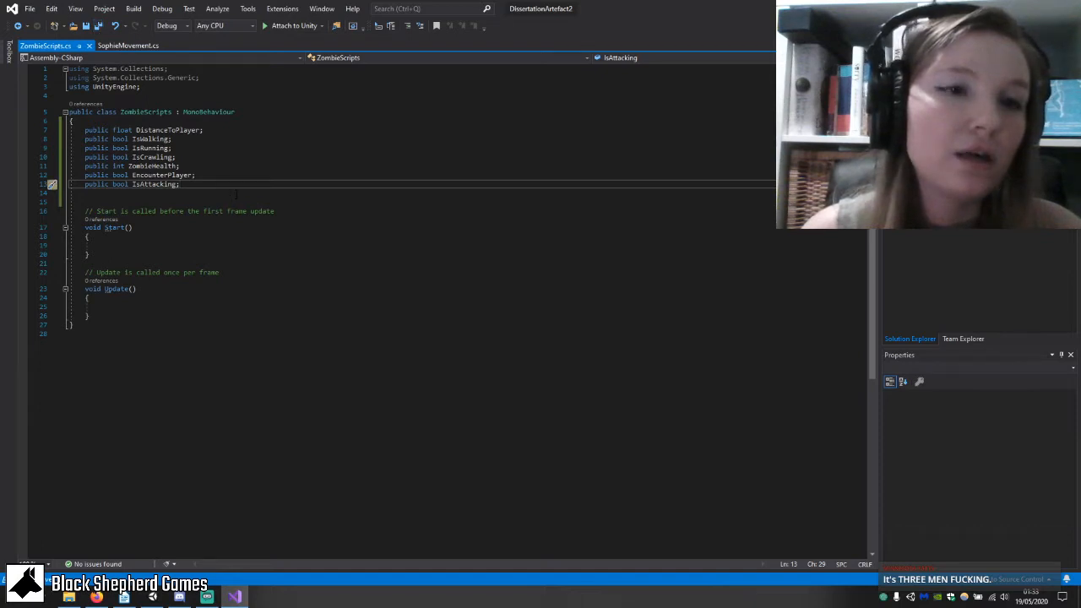
Examine the Start and Update code in the SophieMovement script for how player speed is handled.
{"action": "left_click", "coordinate": [215, 243]}
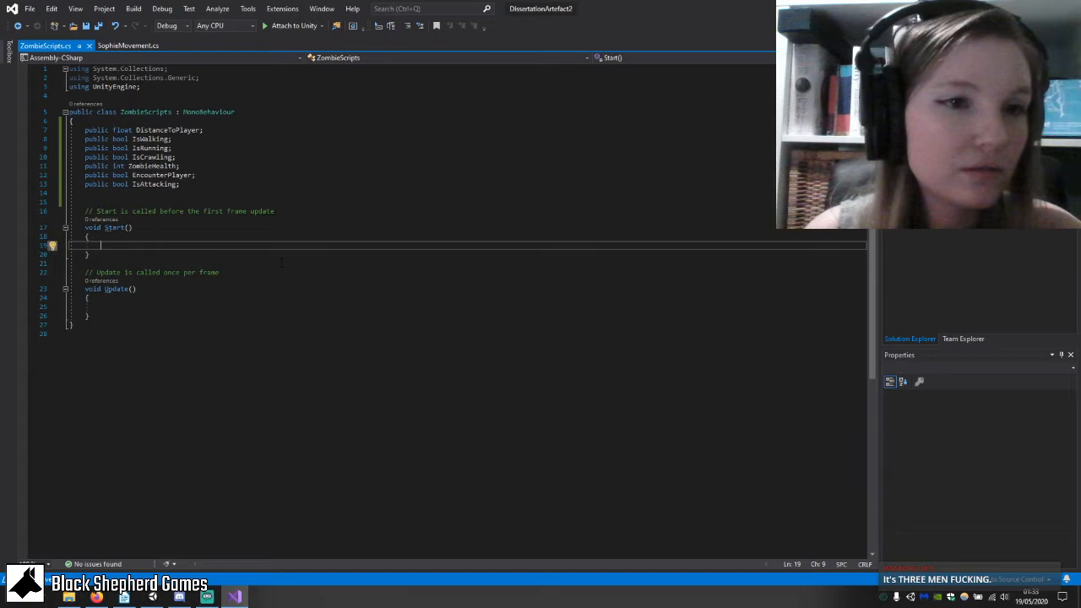
{"action": "left_click", "coordinate": [186, 306]}
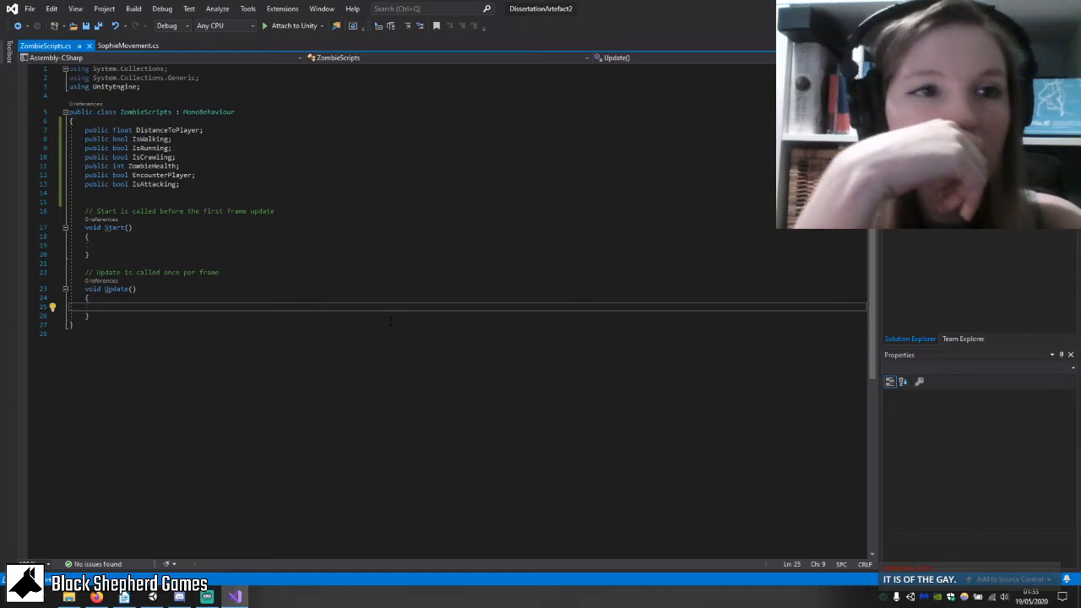
{"action": "left_click", "coordinate": [114, 45]}
{"action": "scroll", "coordinate": [370, 103], "scroll_direction": "up", "scroll_amount": 20}
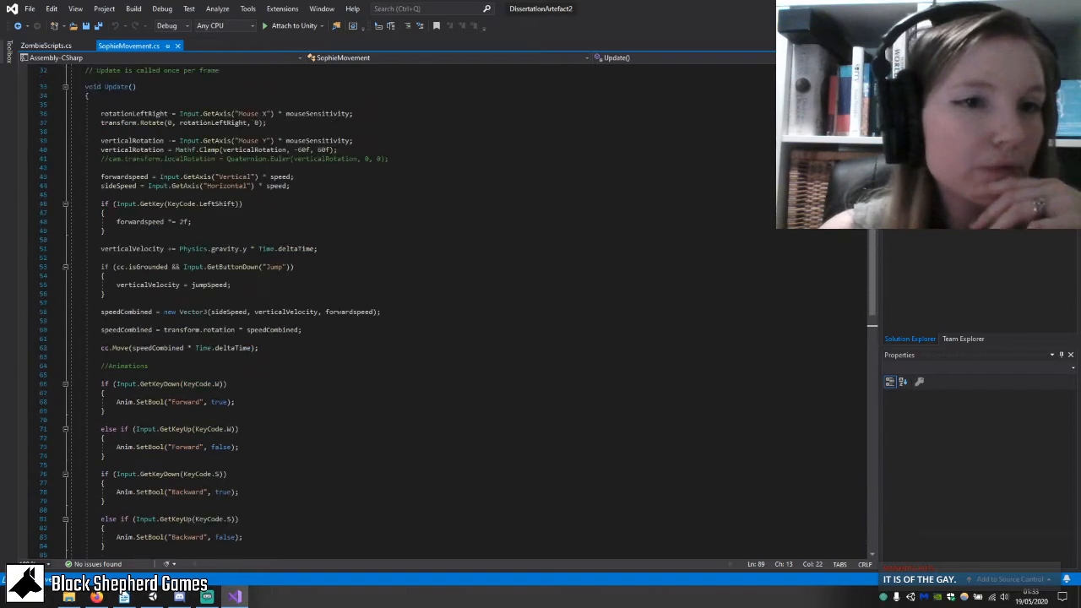
{"action": "scroll", "coordinate": [370, 103], "scroll_direction": "up", "scroll_amount": 2}
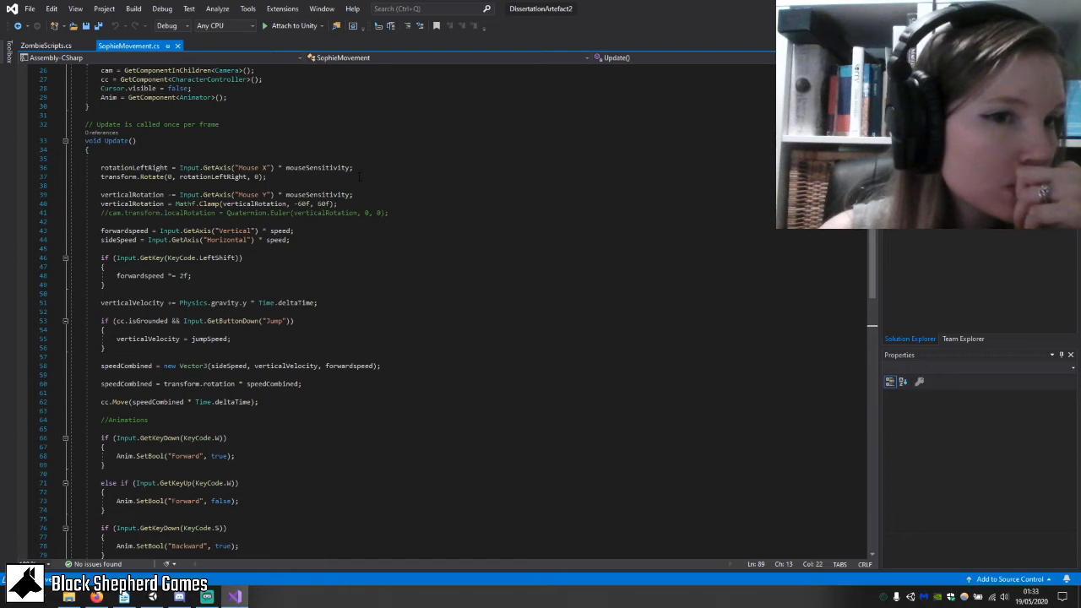
{"action": "scroll", "coordinate": [360, 177], "scroll_direction": "up", "scroll_amount": 5}
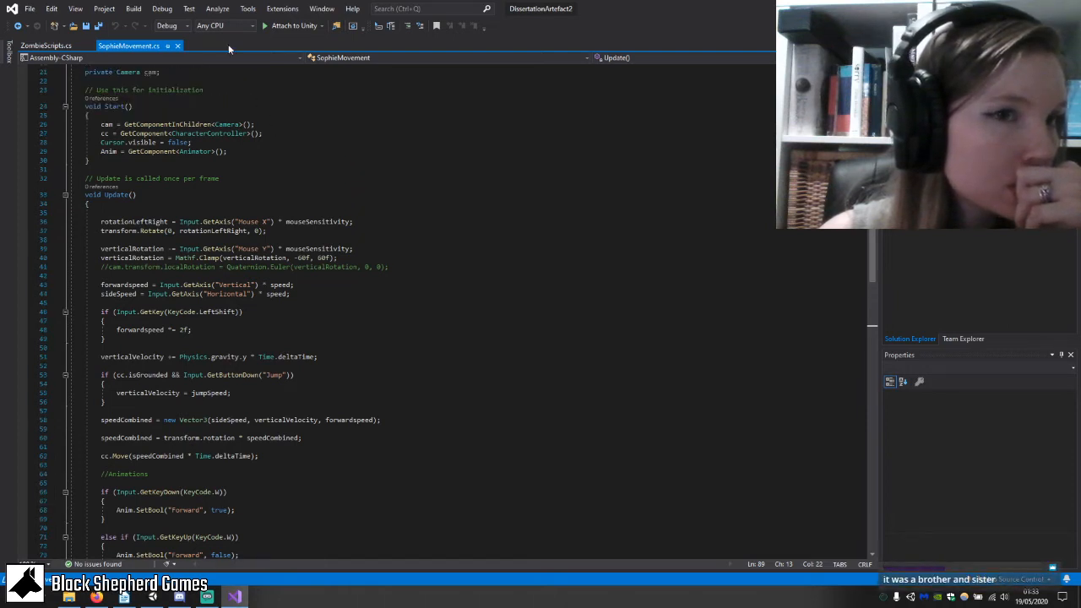
In the ZombieScripts file, declare "public int Speed;" below the IsAttacking field and save the script.
{"action": "left_click", "coordinate": [46, 44]}
{"action": "left_click_drag", "start_coordinate": [203, 174], "coordinate": [247, 184]}
{"action": "key", "text": "Down"}
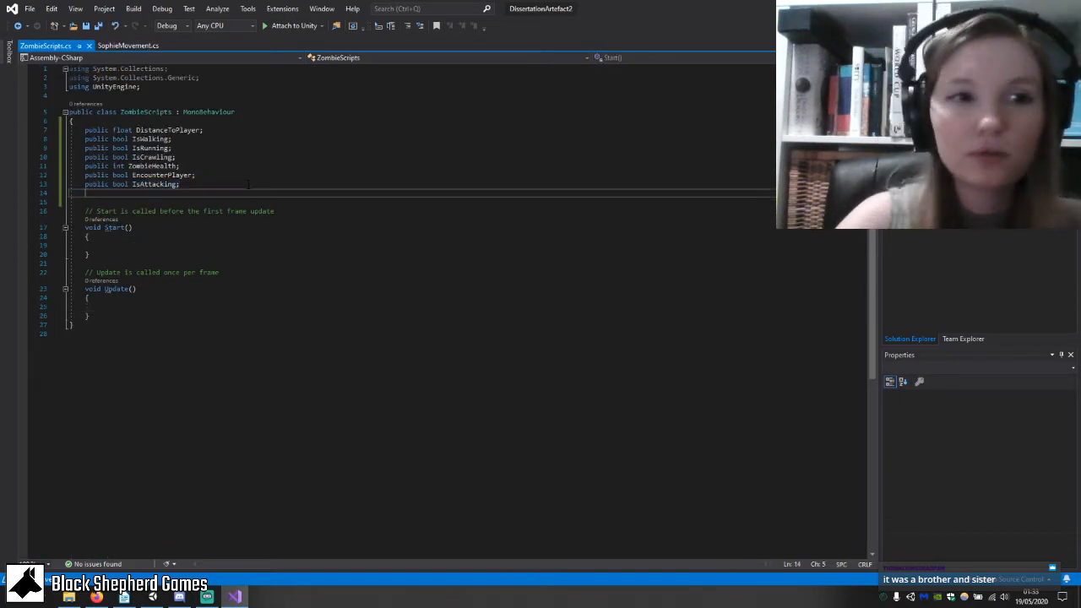
{"action": "type", "text": "public "}
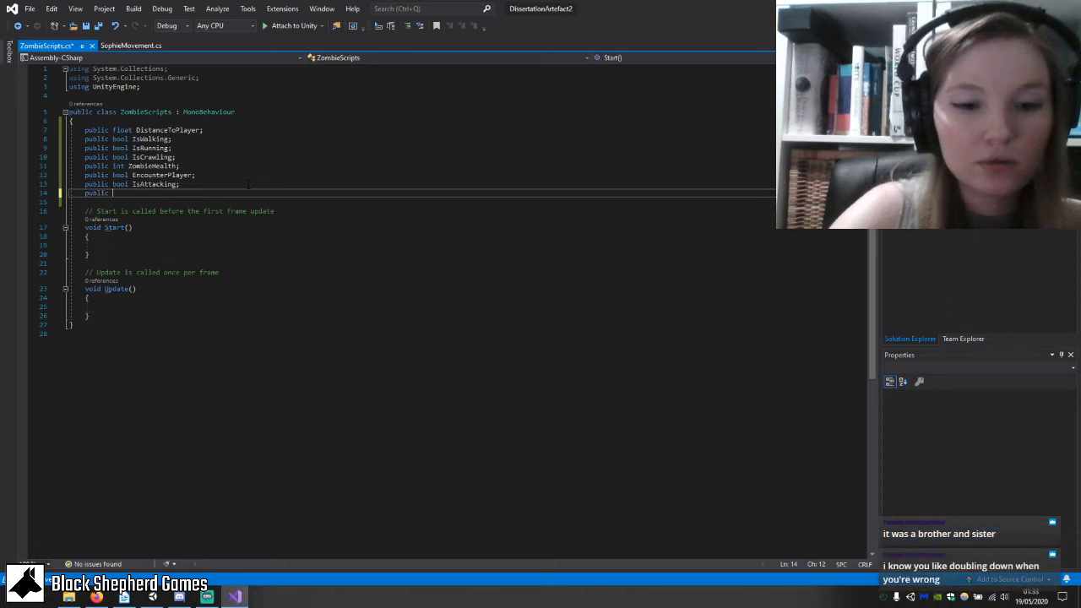
{"action": "type", "text": "int "}
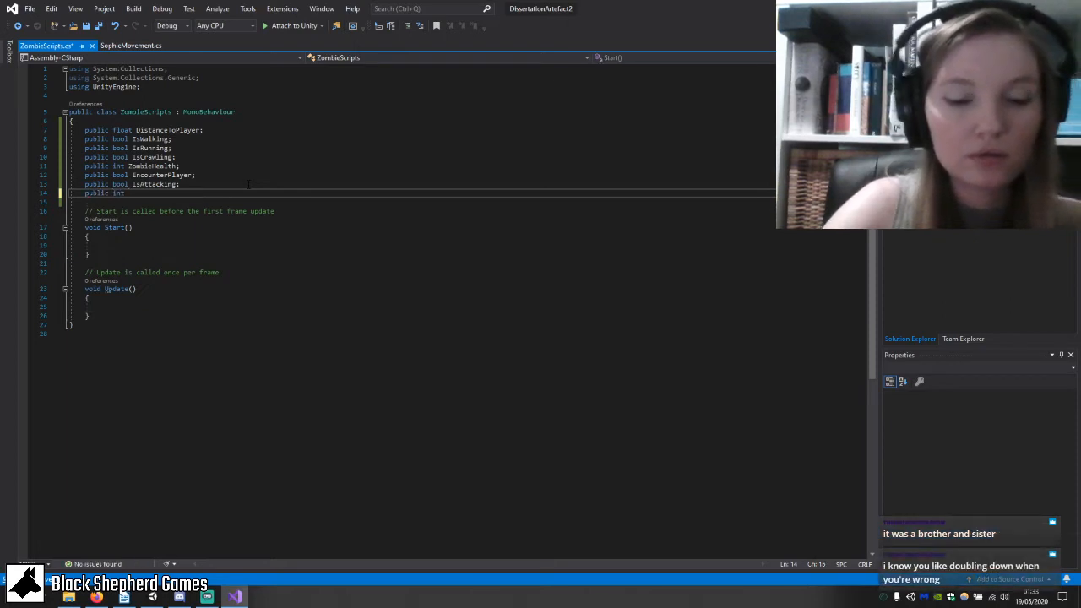
{"action": "type", "text": "Speed;"}
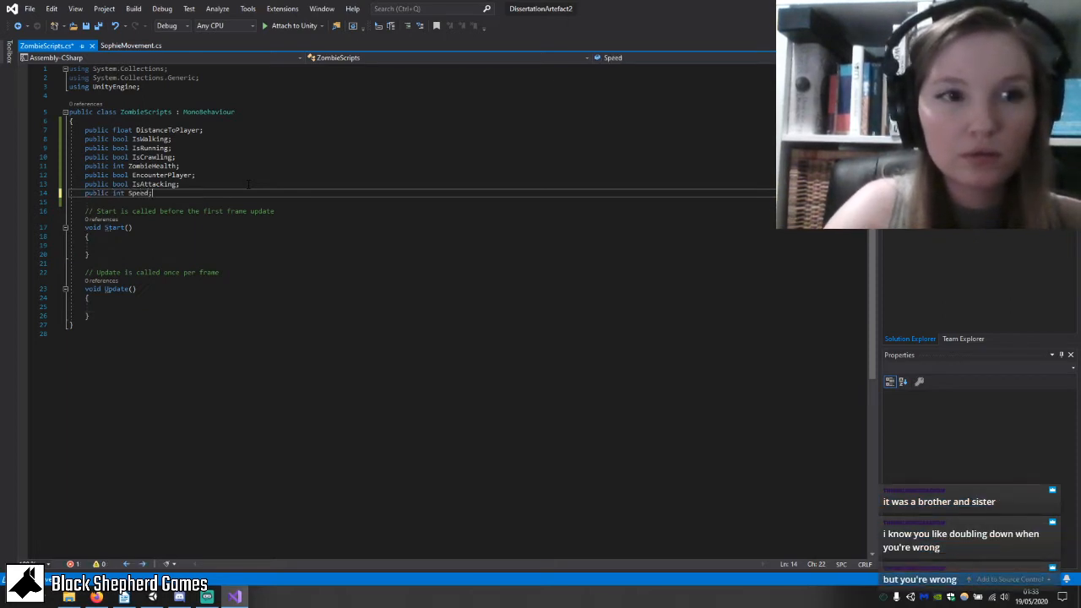
{"action": "left_click", "coordinate": [99, 26]}
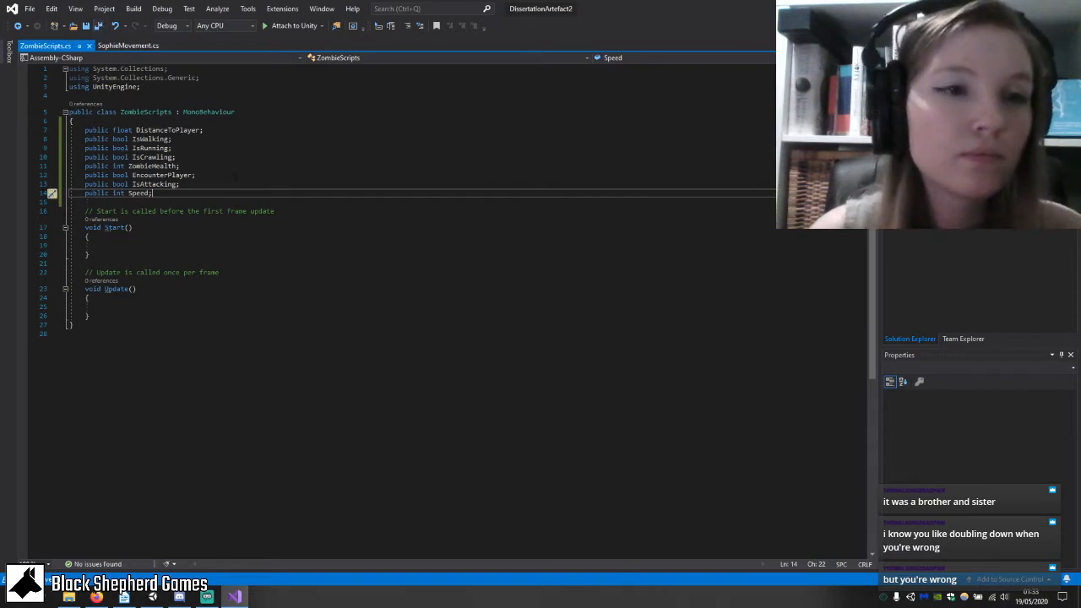
Inside the empty Update method, begin an if statement with the condition "IsWalking == true" and open its braces.
{"action": "left_click", "coordinate": [243, 228]}
{"action": "left_click", "coordinate": [242, 239]}
{"action": "left_click", "coordinate": [241, 246]}
{"action": "left_click", "coordinate": [235, 290]}
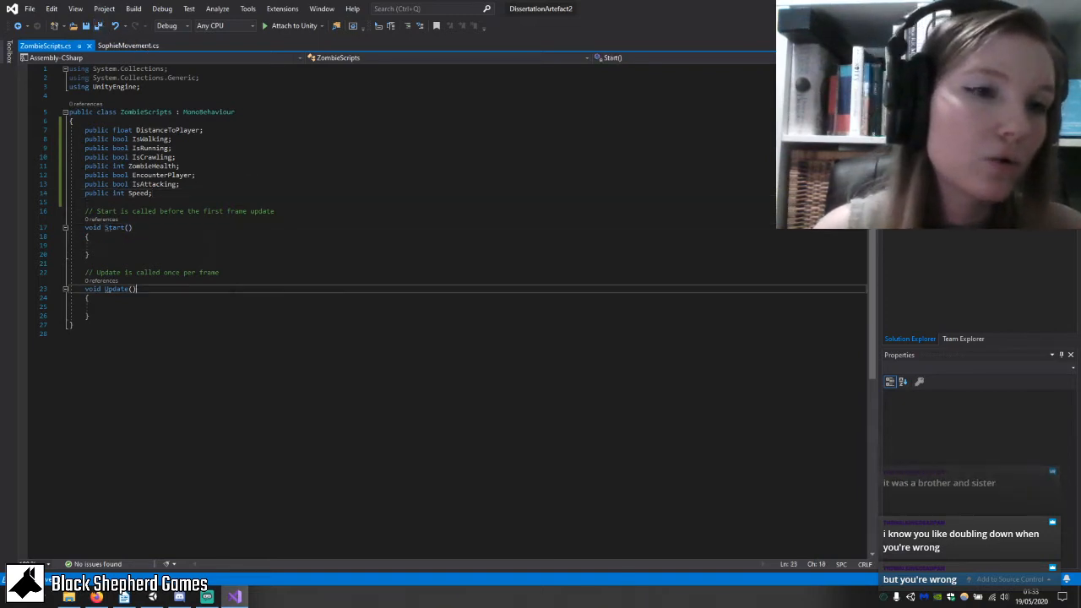
{"action": "left_click", "coordinate": [232, 300]}
{"action": "left_click", "coordinate": [232, 306]}
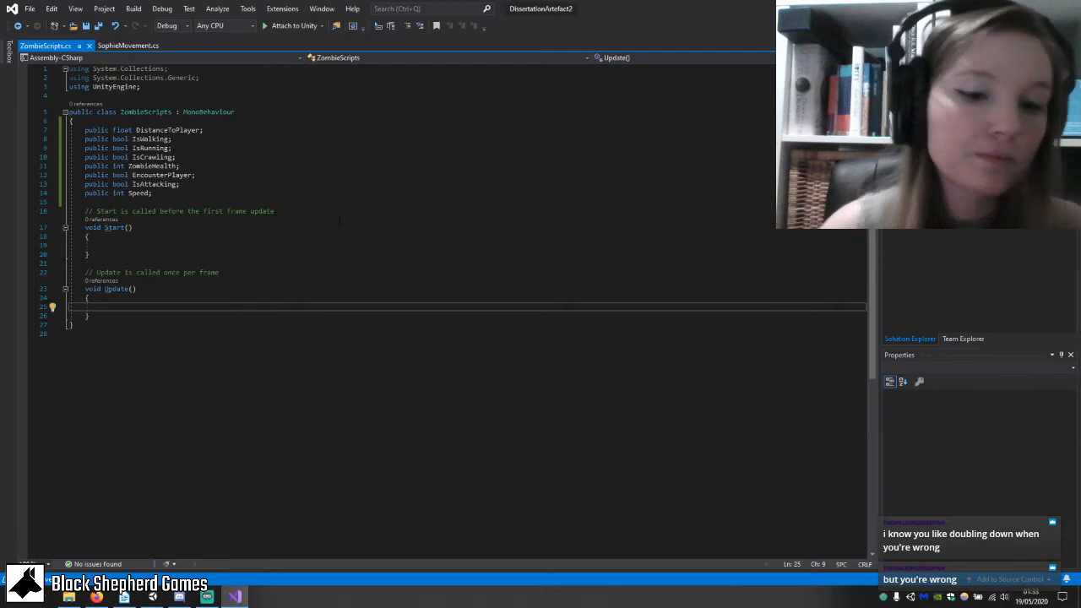
{"action": "type", "text": "if "}
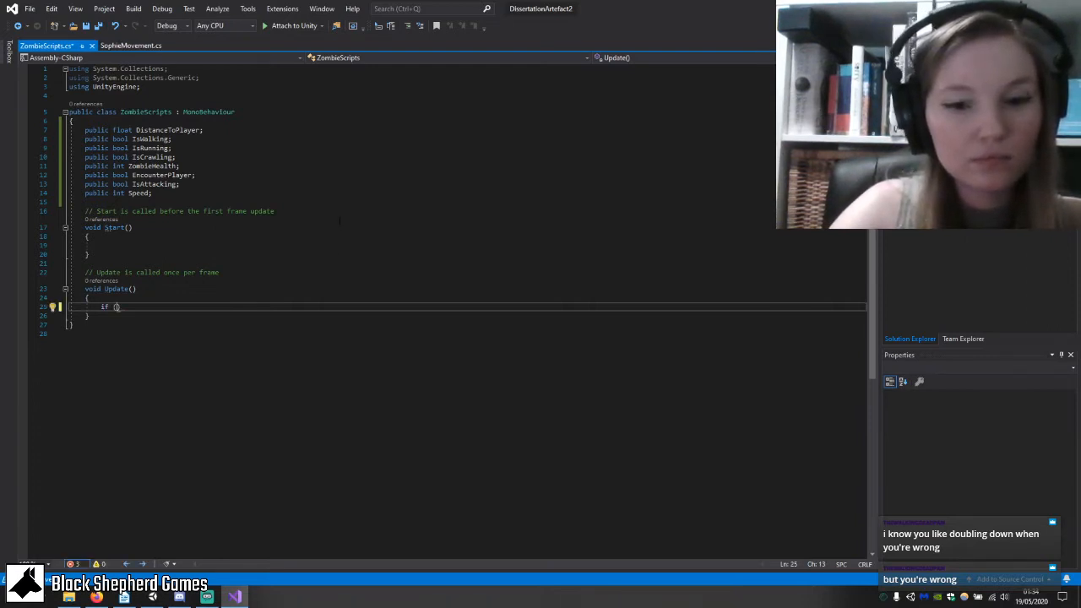
{"action": "type", "text": "(Is"}
{"action": "type", "text": "Ru"}
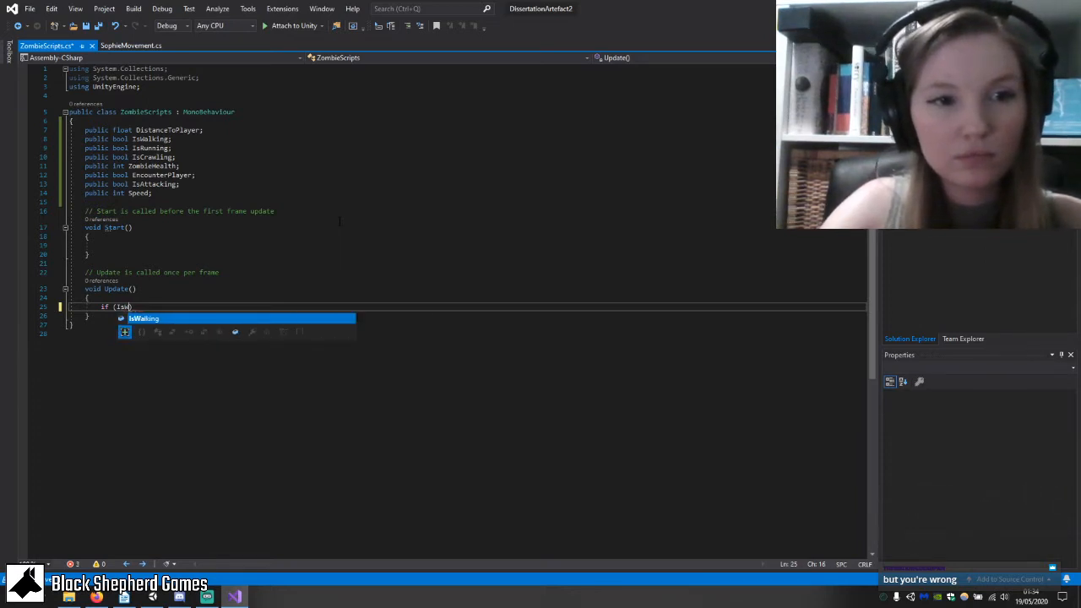
{"action": "type", "text": "alking"}
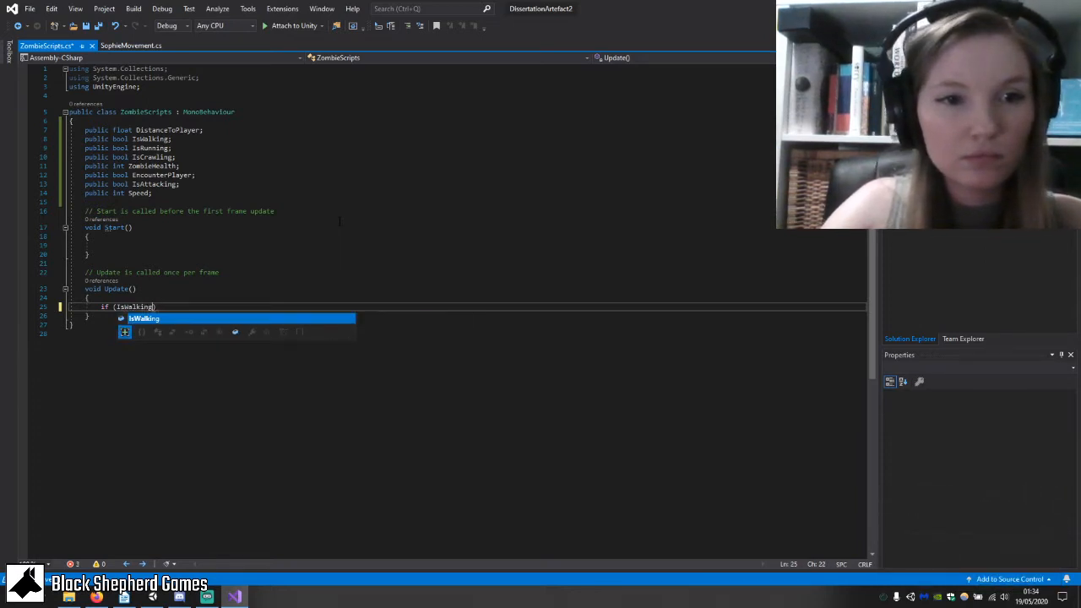
{"action": "type", "text": " == tru"}
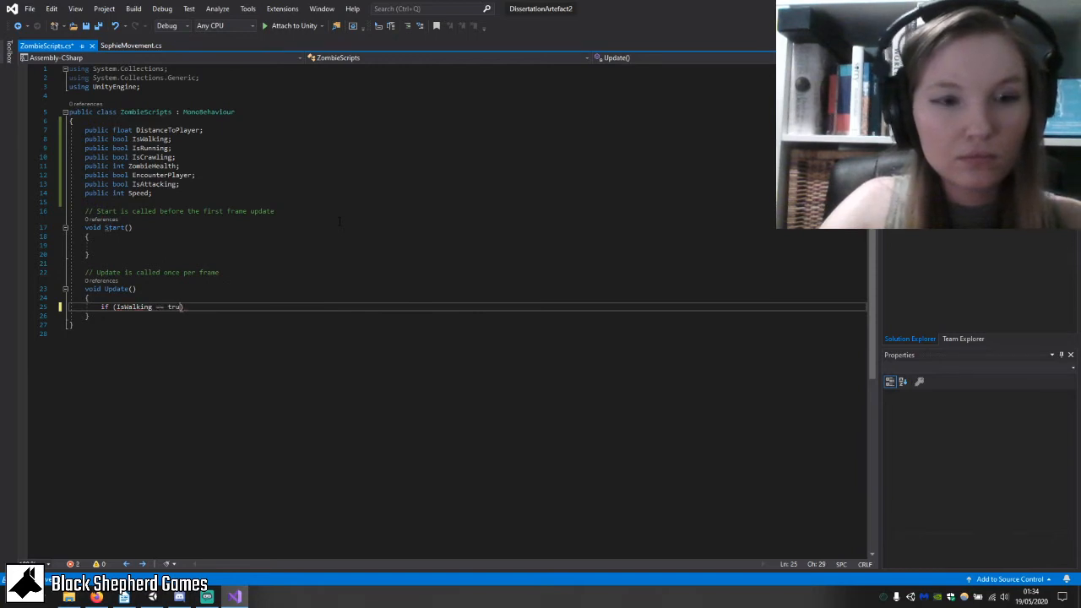
{"action": "type", "text": "e) {"}
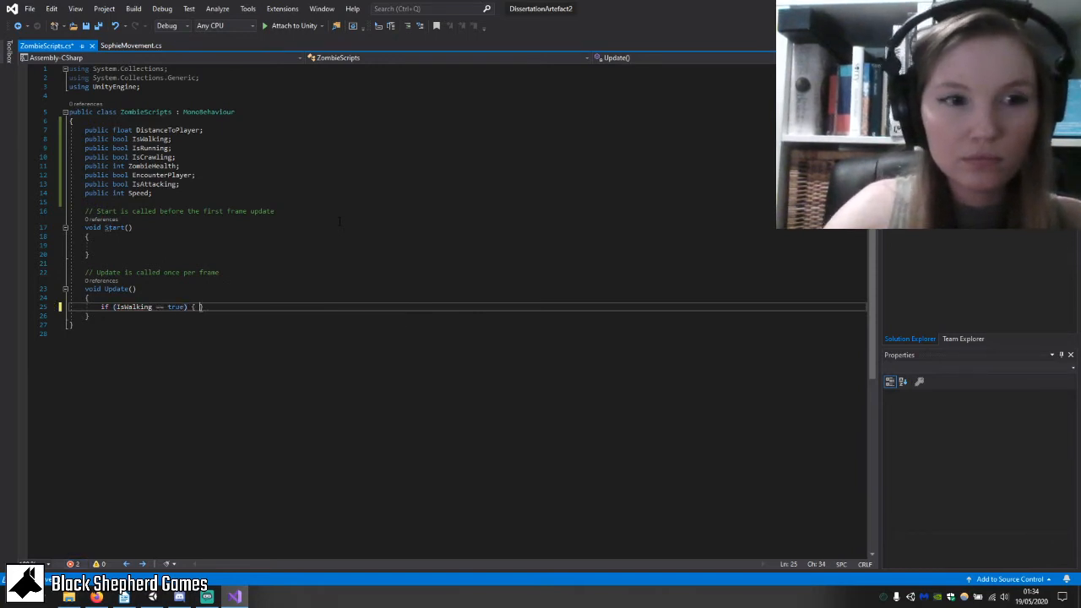
Assign "Speed = 3;" in the body of the IsWalking condition and add empty lines after its block.
{"action": "key", "text": "Return"}
{"action": "type", "text": "Speed"}
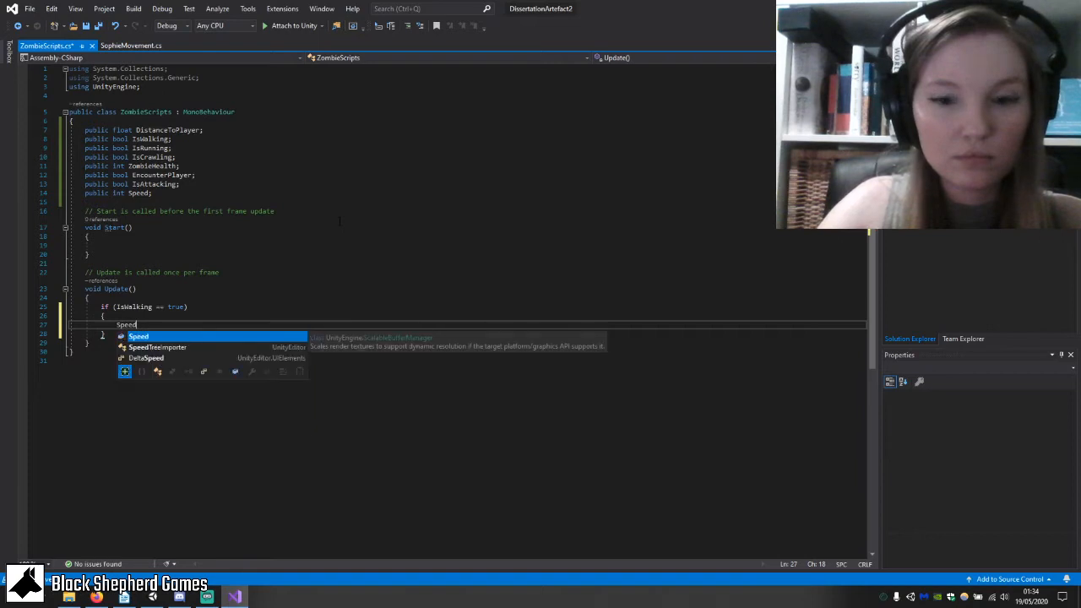
{"action": "type", "text": " = 3"}
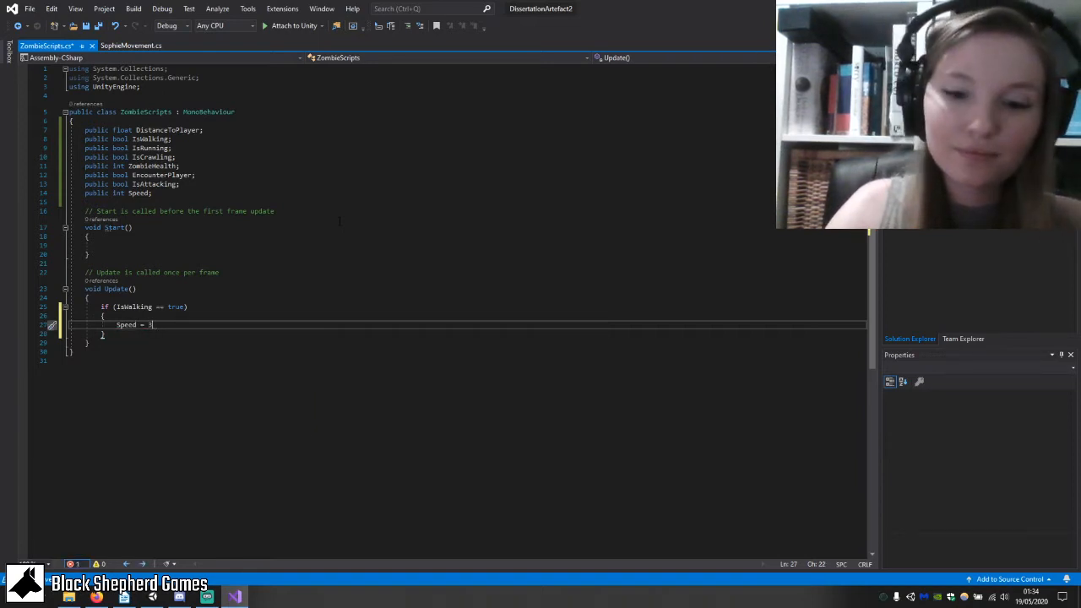
{"action": "key", "text": "Down"}
{"action": "key", "text": "Return"}
{"action": "key", "text": "Return"}
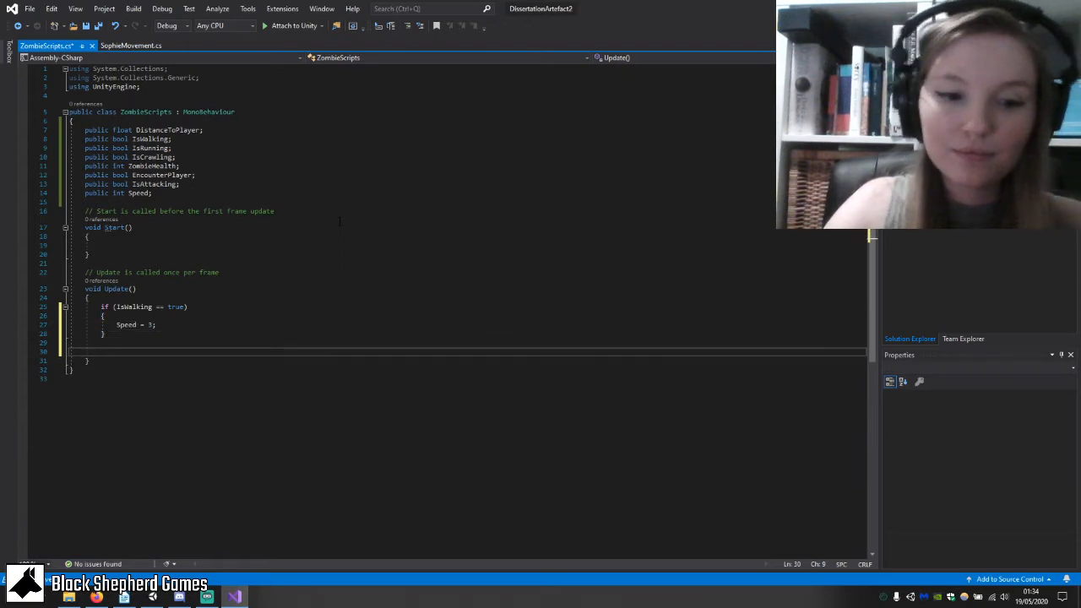
Add an else if branch with the condition "IsRunning == true" below the IsWalking block.
{"action": "type", "text": "else if"}
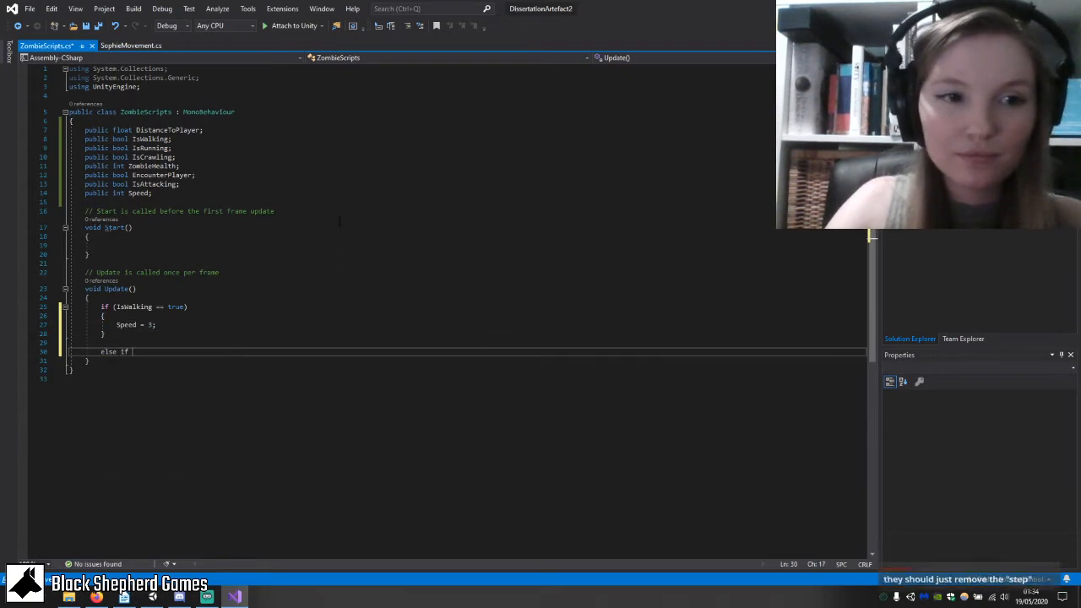
{"action": "type", "text": " (Is"}
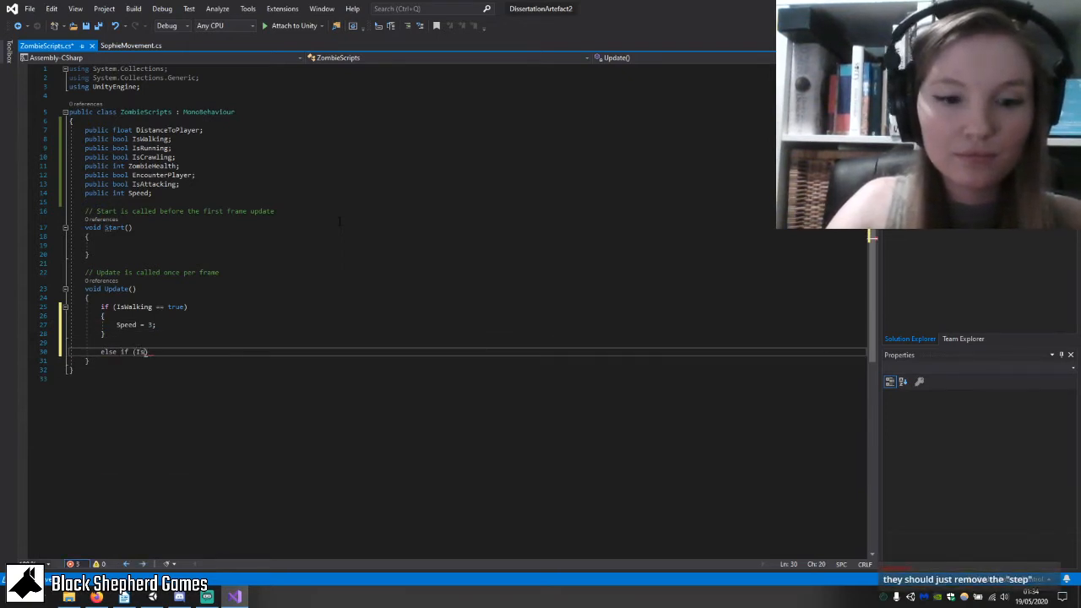
{"action": "type", "text": "Running"}
{"action": "key", "text": "Tab"}
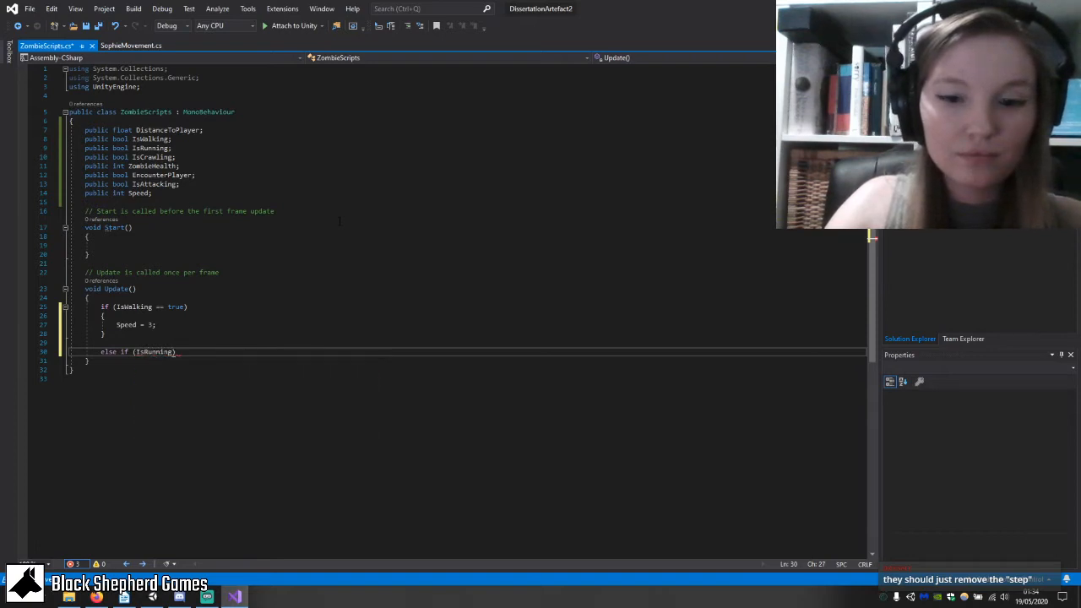
{"action": "type", "text": "== treu"}
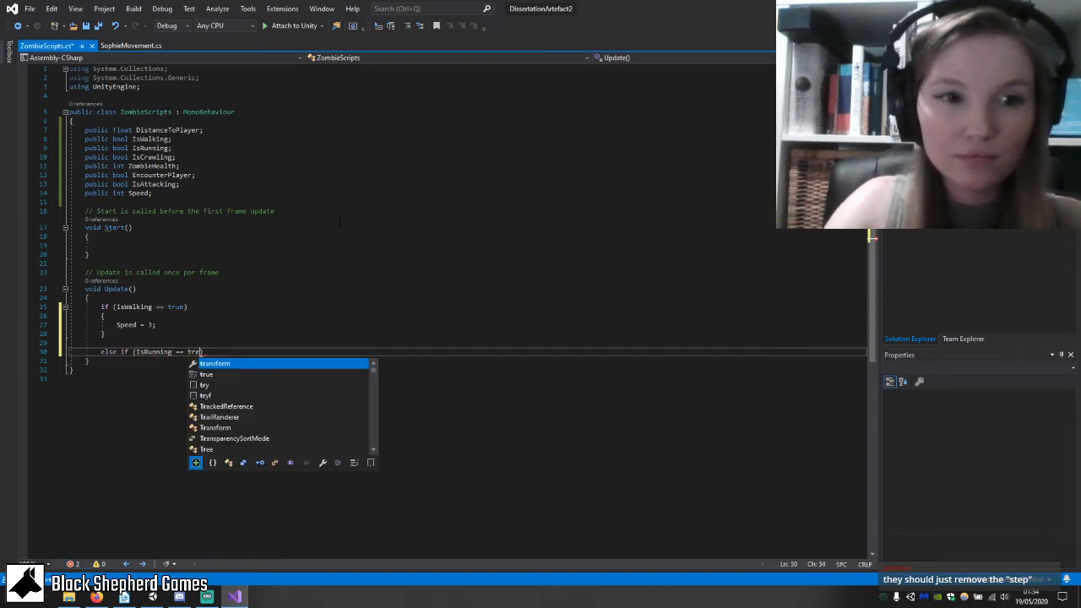
{"action": "key", "text": "BackSpace"}
{"action": "key", "text": "BackSpace"}
{"action": "type", "text": "ue"}
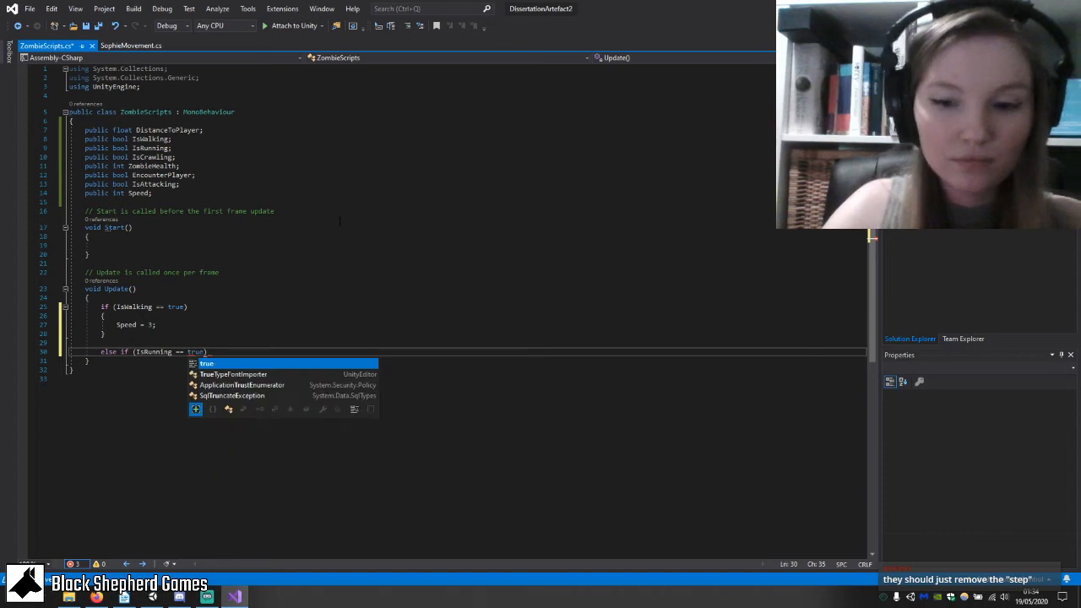
Create the braces for the IsRunning branch and assign "Speed = 1;" inside them.
{"action": "type", "text": ")"}
{"action": "key", "text": "Return"}
{"action": "type", "text": "{"}
{"action": "key", "text": "Return"}
{"action": "type", "text": "S"}
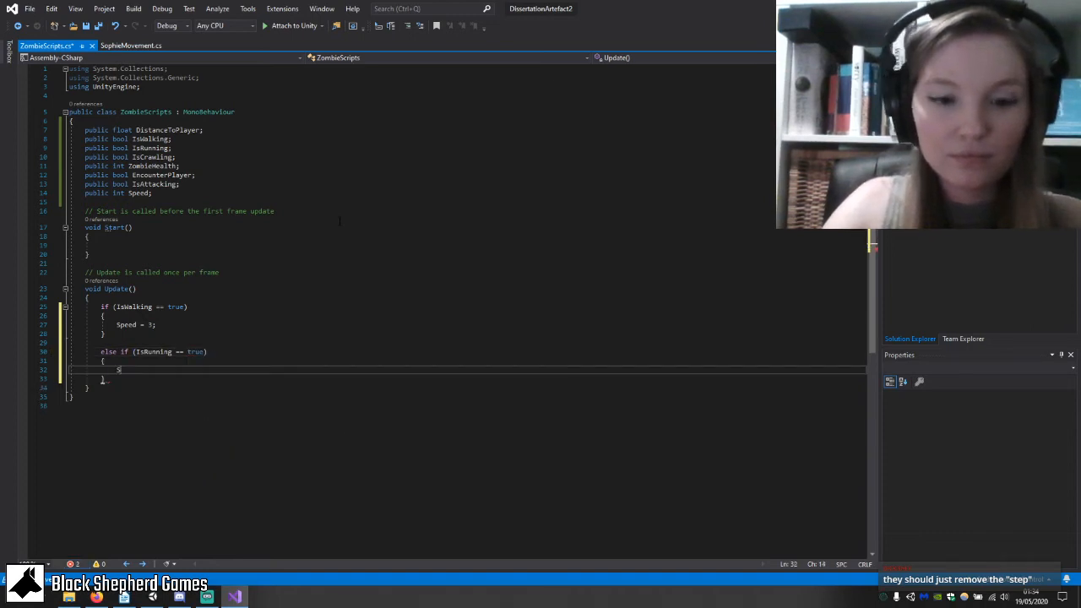
{"action": "type", "text": "peed = 1;"}
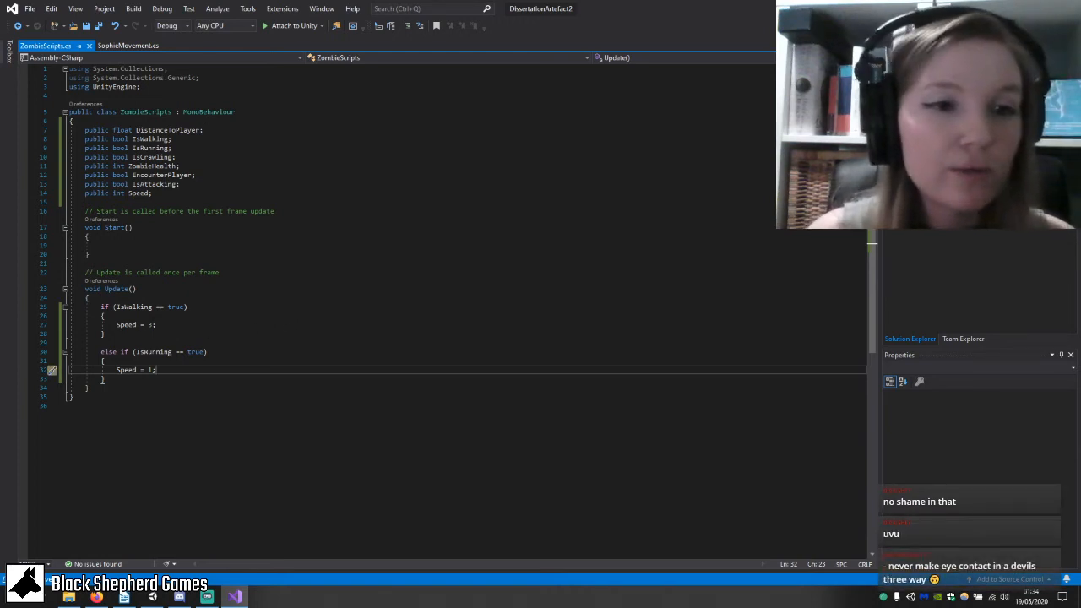
{"action": "left_click_drag", "start_coordinate": [69, 289], "coordinate": [159, 371]}
{"action": "left_click", "coordinate": [127, 388]}
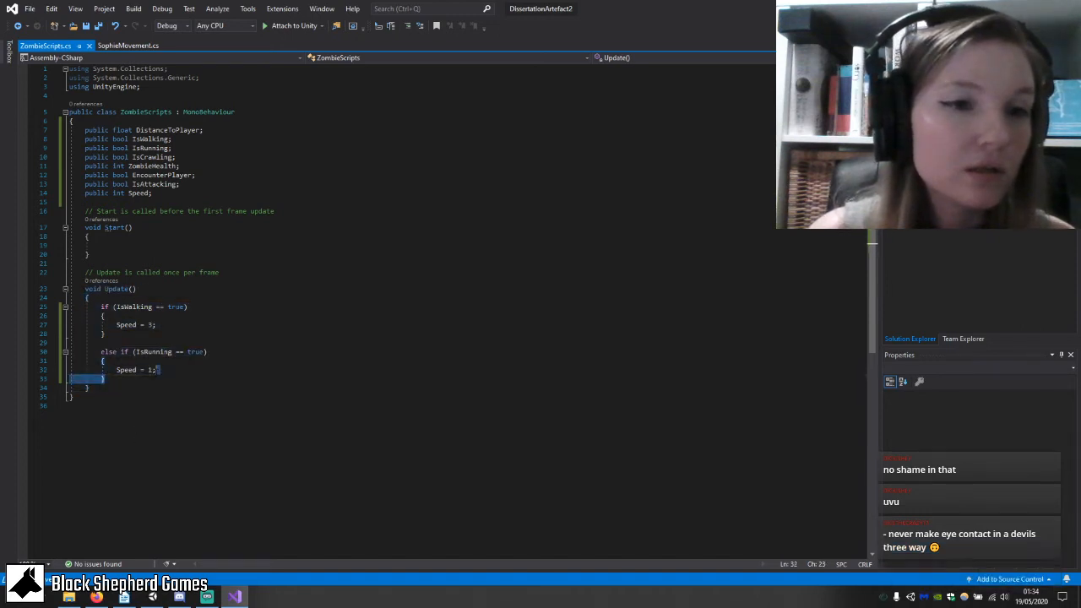
{"action": "left_click", "coordinate": [162, 413]}
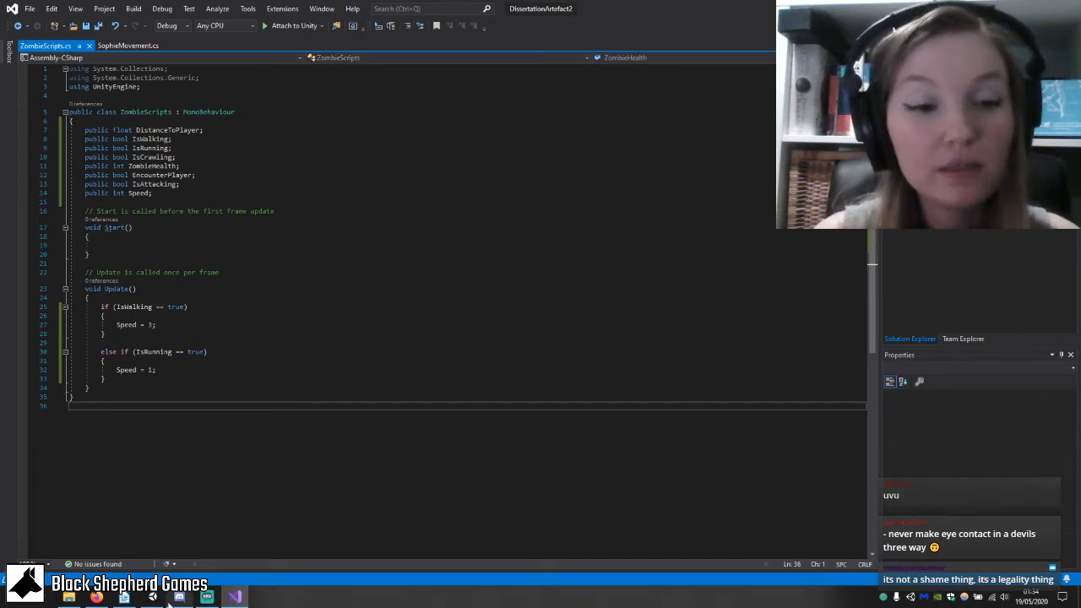
Switch to the Unity editor and add a 3D sphere to the OTSCamera scene.
{"action": "mouse_move", "coordinate": [166, 601]}
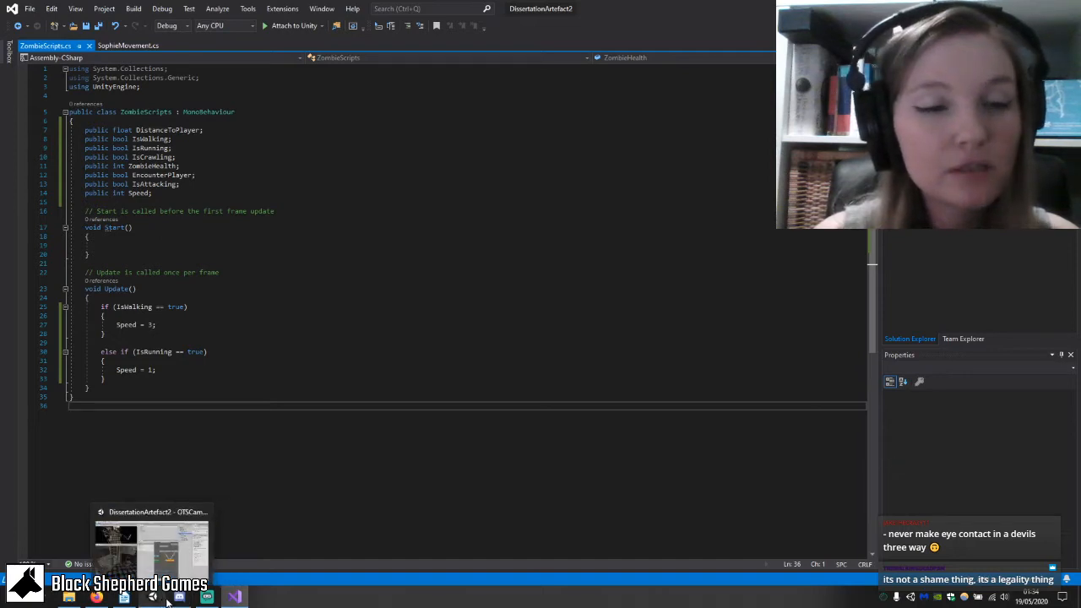
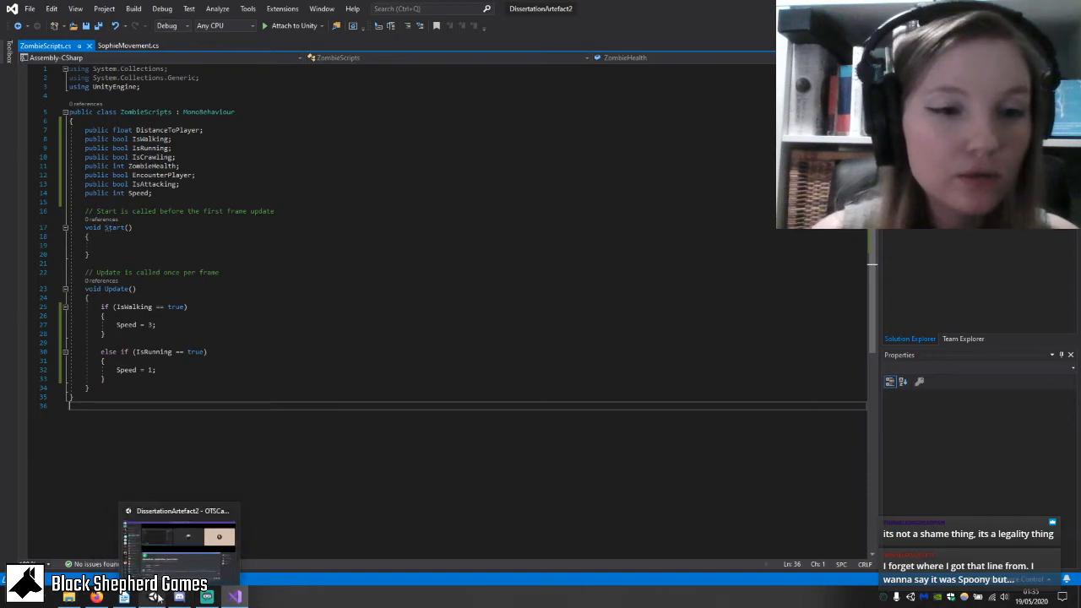
{"action": "left_click", "coordinate": [179, 598]}
{"action": "left_click", "coordinate": [152, 597]}
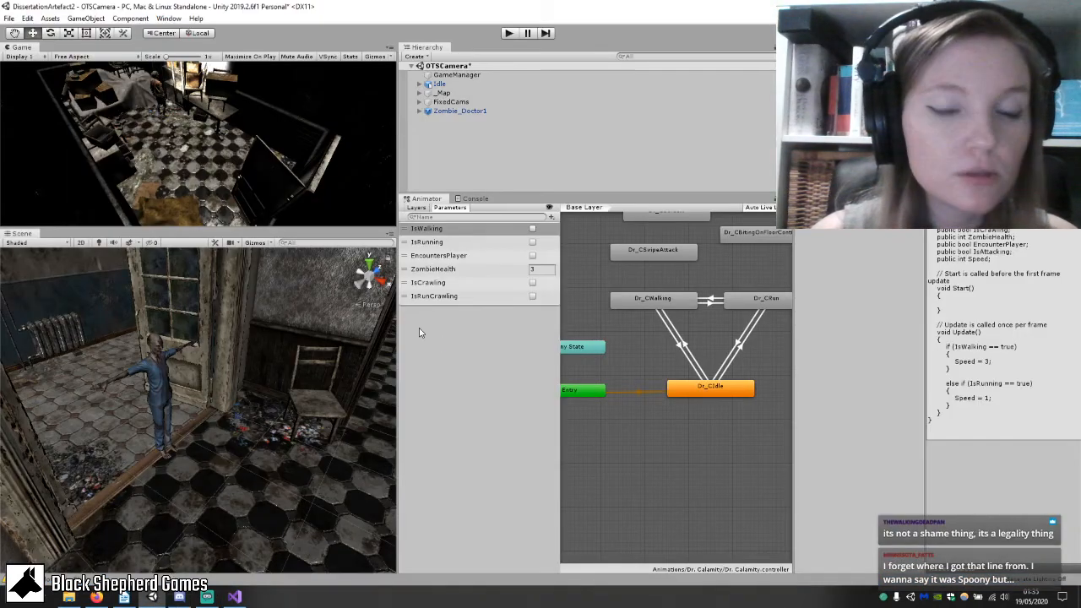
{"action": "scroll", "coordinate": [157, 507], "scroll_direction": "down", "scroll_amount": 8}
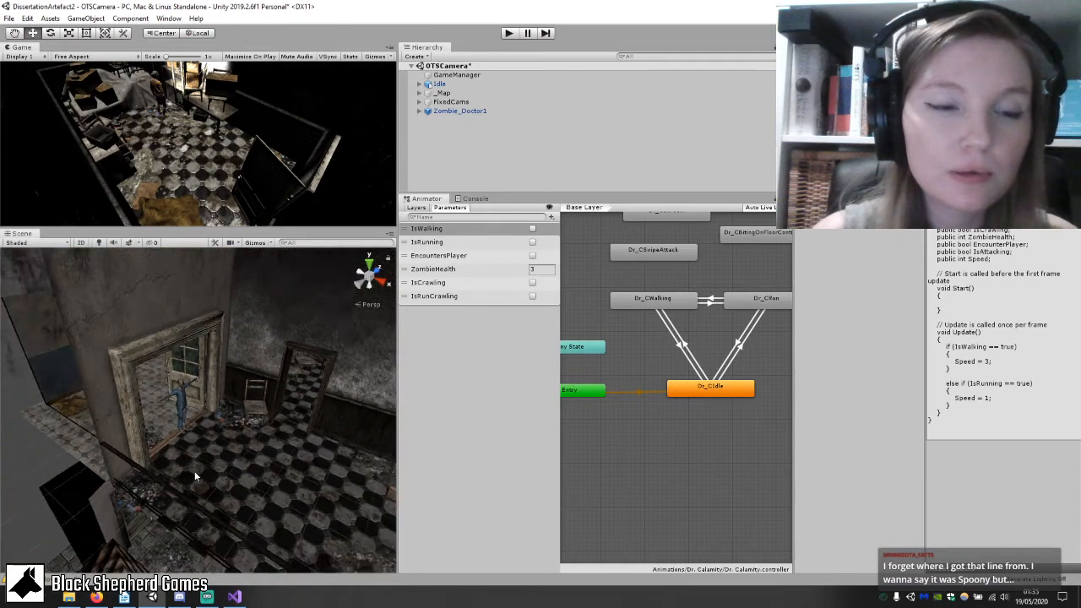
{"action": "right_click_drag", "start_coordinate": [198, 476], "coordinate": [217, 439]}
{"action": "scroll", "coordinate": [268, 502], "scroll_direction": "down", "scroll_amount": 4}
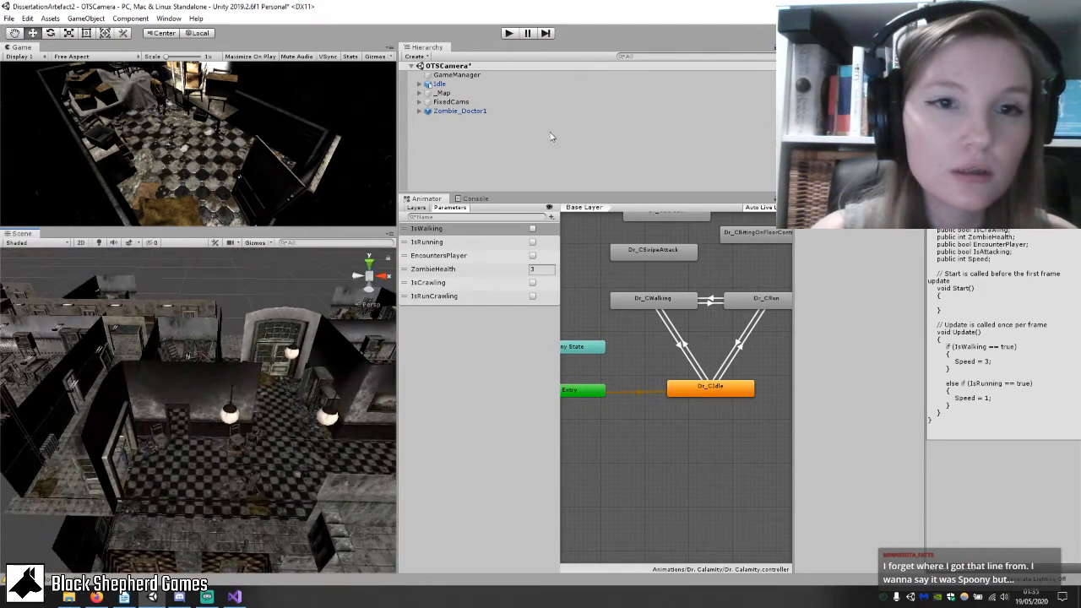
{"action": "right_click", "coordinate": [506, 139]}
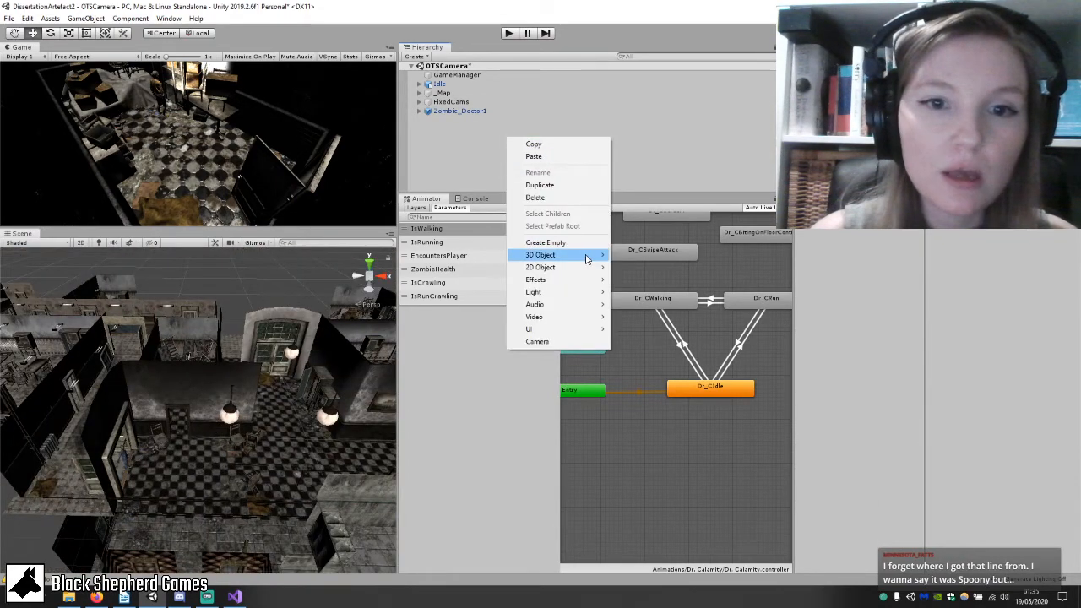
{"action": "mouse_move", "coordinate": [594, 258]}
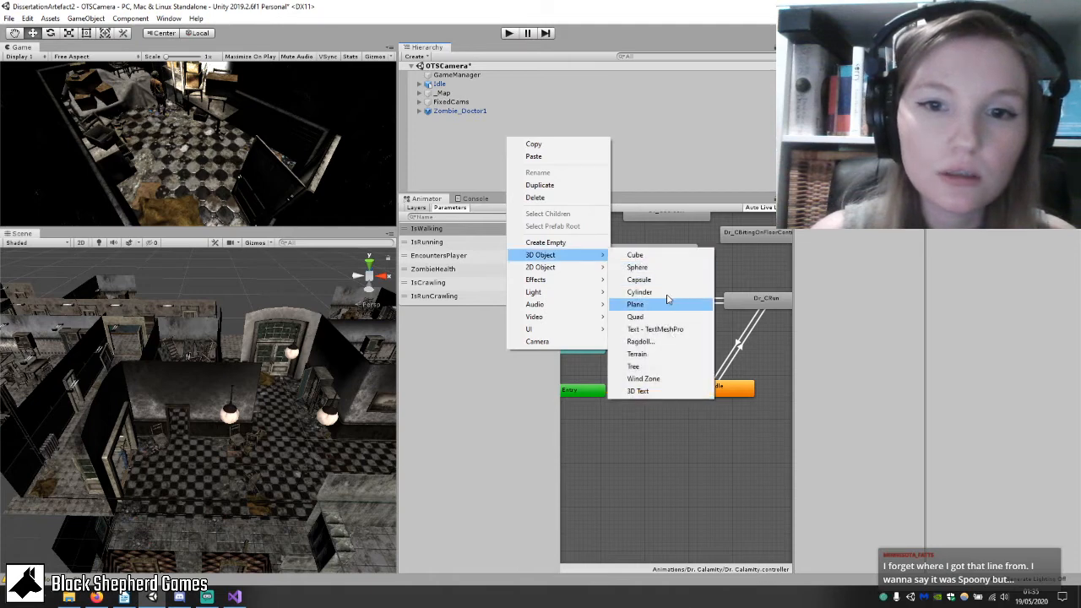
{"action": "left_click", "coordinate": [656, 268]}
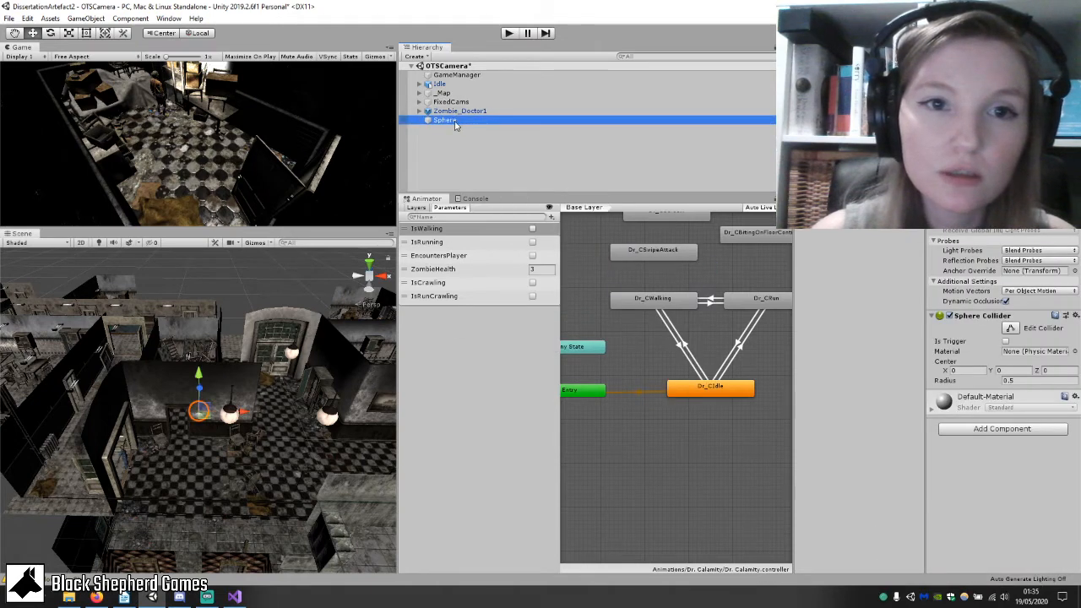
Rename the new sphere as WayPoint.
{"action": "right_click", "coordinate": [456, 121]}
{"action": "left_click", "coordinate": [522, 158]}
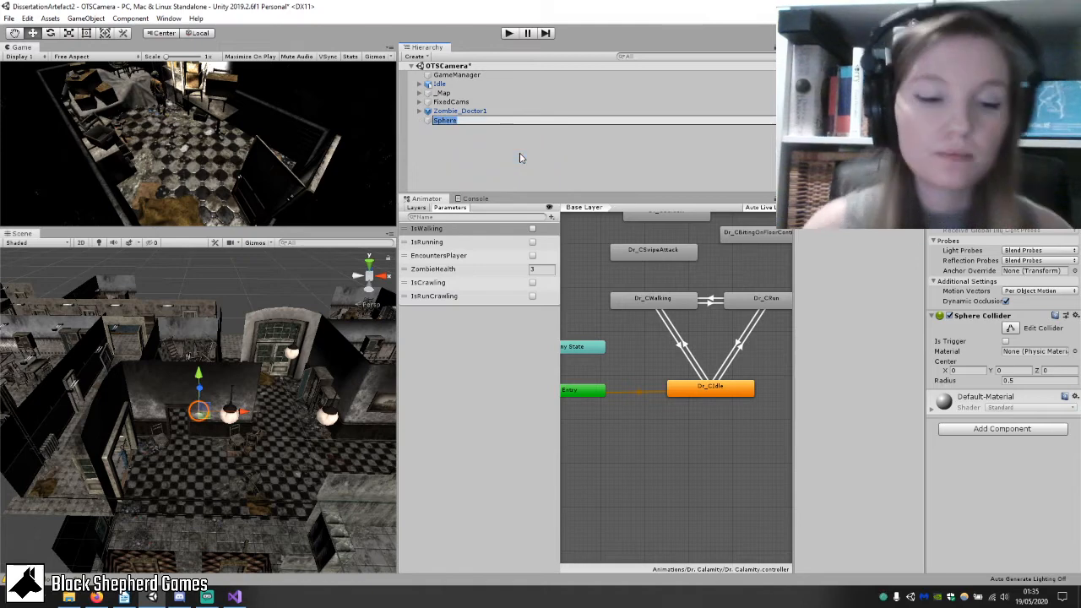
{"action": "type", "text": "WayP"}
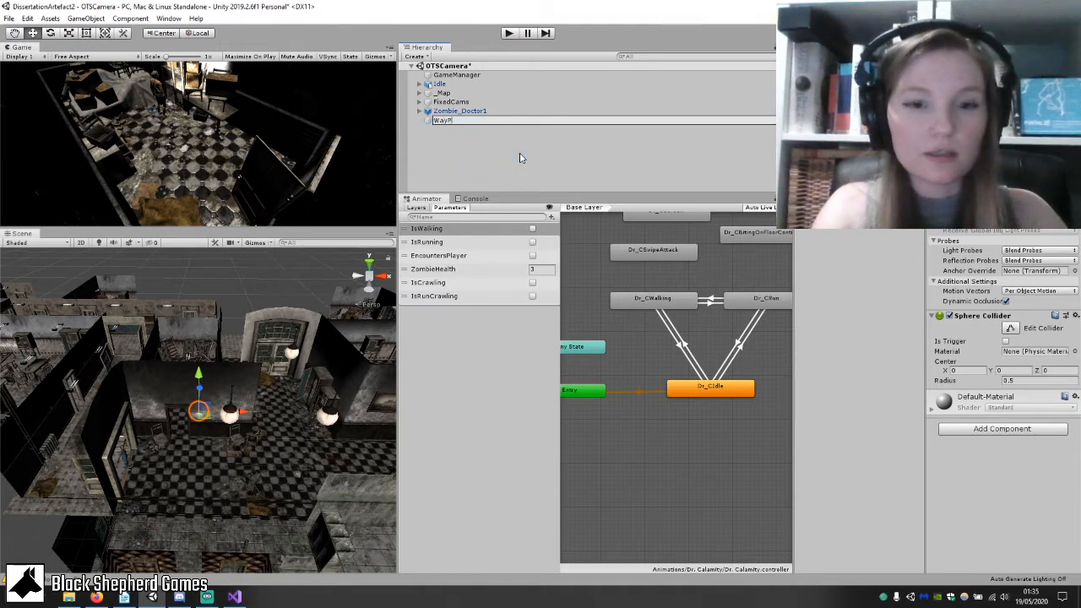
{"action": "type", "text": "oint"}
{"action": "key", "text": "Return"}
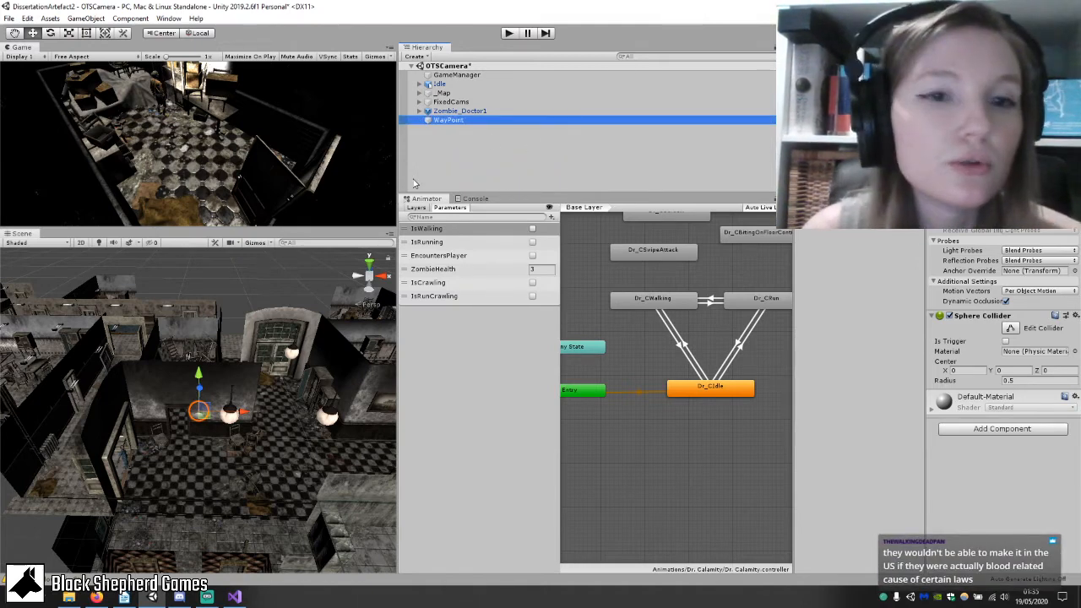
Position the WayPoint sphere on the checkered floor of the room in front of the zombie doctor.
{"action": "scroll", "coordinate": [321, 343], "scroll_direction": "up", "scroll_amount": 5}
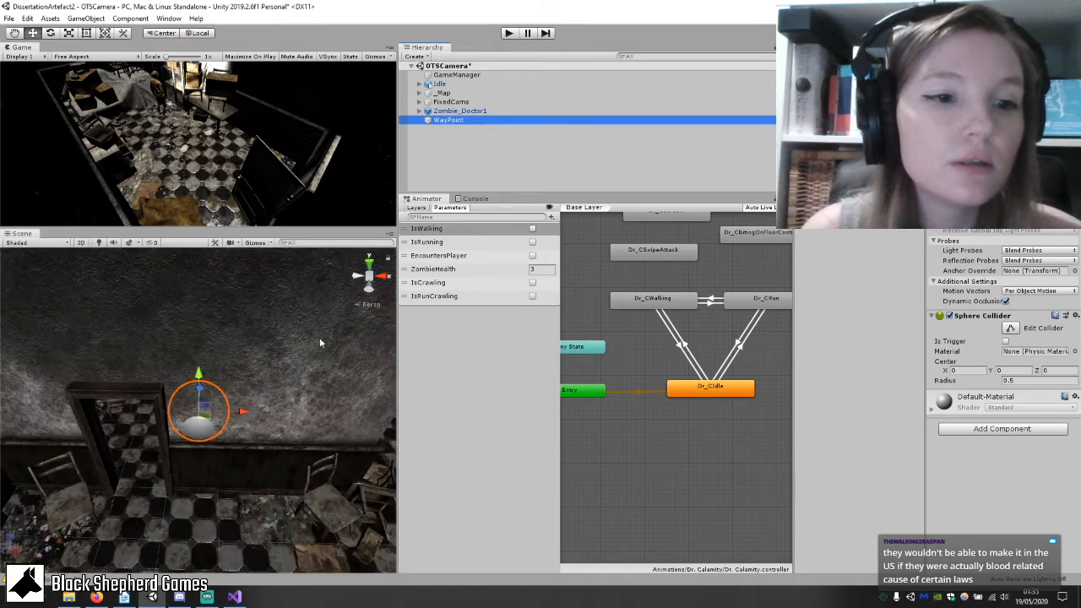
{"action": "right_click_drag", "start_coordinate": [320, 342], "coordinate": [233, 386]}
{"action": "scroll", "coordinate": [234, 385], "scroll_direction": "down", "scroll_amount": 3}
{"action": "left_click_drag", "start_coordinate": [284, 368], "coordinate": [201, 440]}
{"action": "middle_click_drag", "start_coordinate": [201, 439], "coordinate": [208, 295]}
{"action": "right_click_drag", "start_coordinate": [199, 431], "coordinate": [261, 428]}
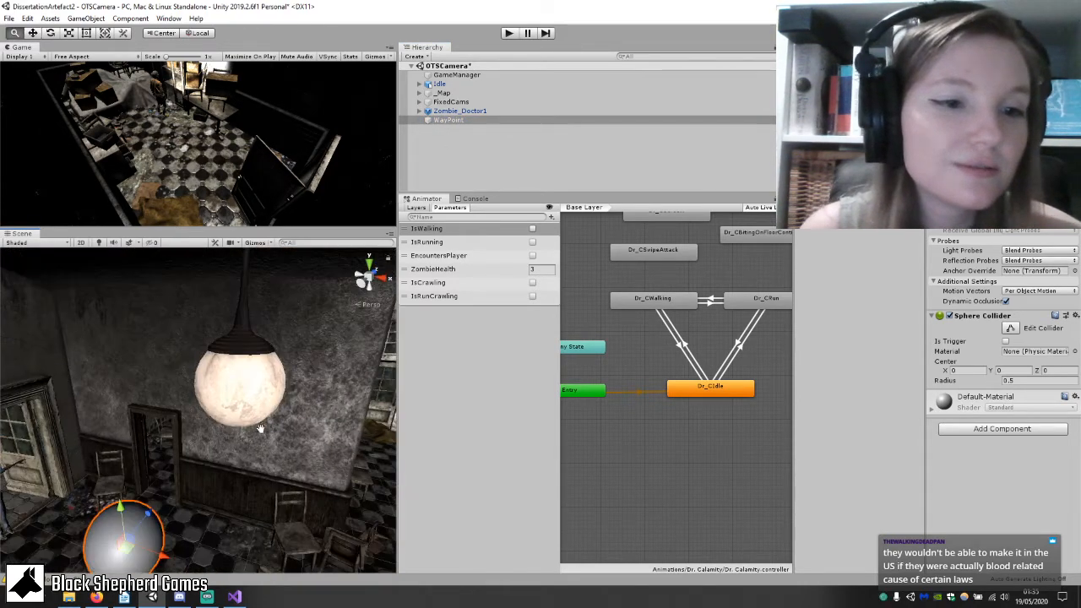
{"action": "middle_click_drag", "start_coordinate": [261, 429], "coordinate": [337, 353]}
{"action": "left_click_drag", "start_coordinate": [331, 340], "coordinate": [322, 414]}
{"action": "right_click_drag", "start_coordinate": [323, 414], "coordinate": [296, 420]}
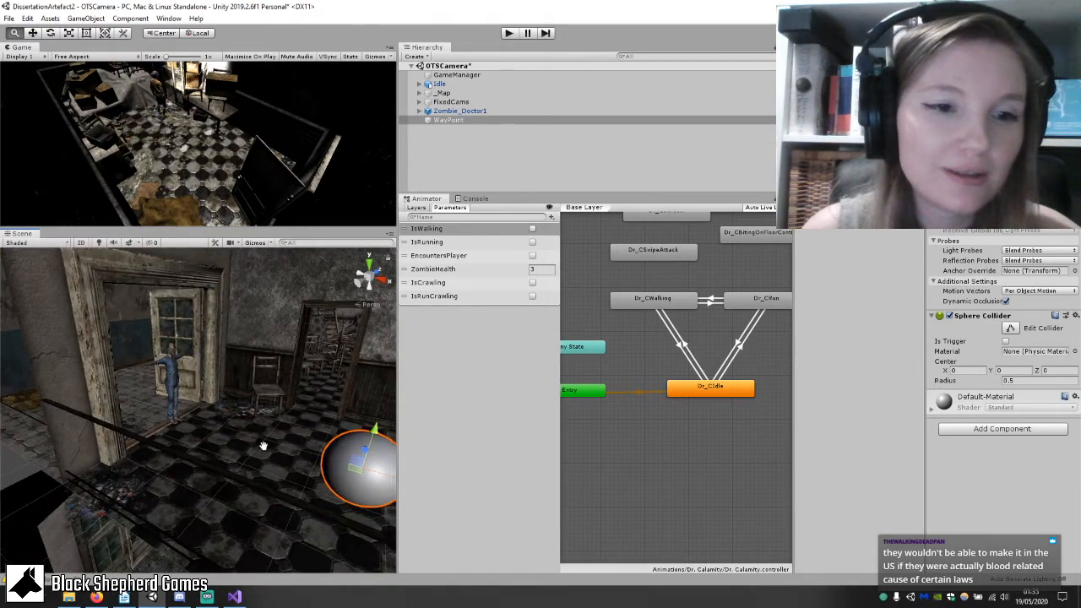
{"action": "middle_click_drag", "start_coordinate": [338, 422], "coordinate": [182, 411]}
{"action": "right_click_drag", "start_coordinate": [270, 411], "coordinate": [222, 440]}
{"action": "middle_click_drag", "start_coordinate": [221, 440], "coordinate": [126, 436]}
{"action": "left_click_drag", "start_coordinate": [219, 421], "coordinate": [235, 419]}
Scale the WayPoint sphere down evenly on all axes to about half its size, undoing any single-axis stretching.
{"action": "key", "text": "e"}
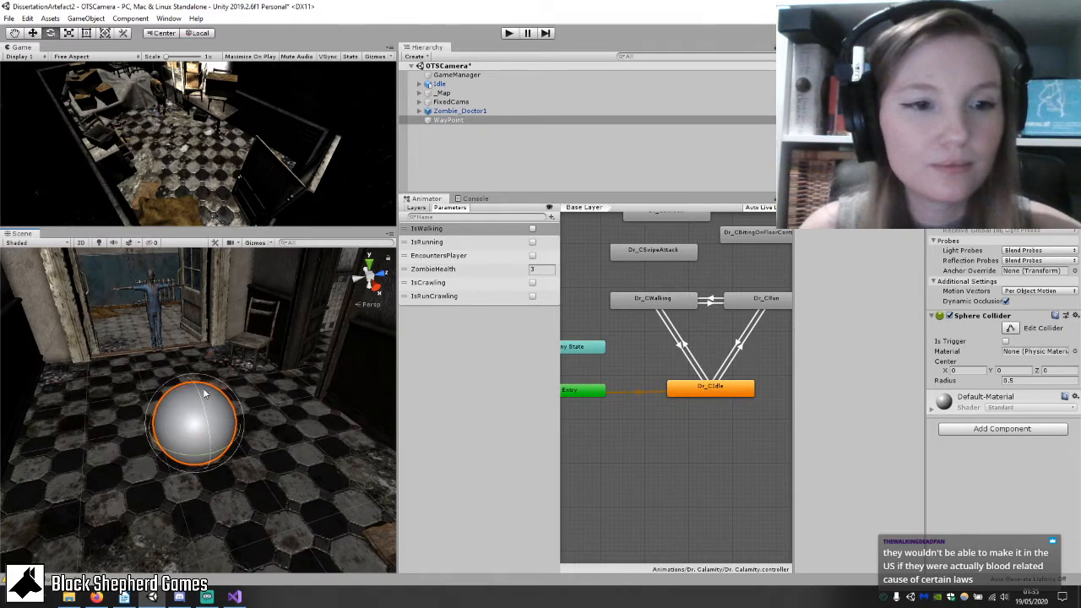
{"action": "key", "text": "r"}
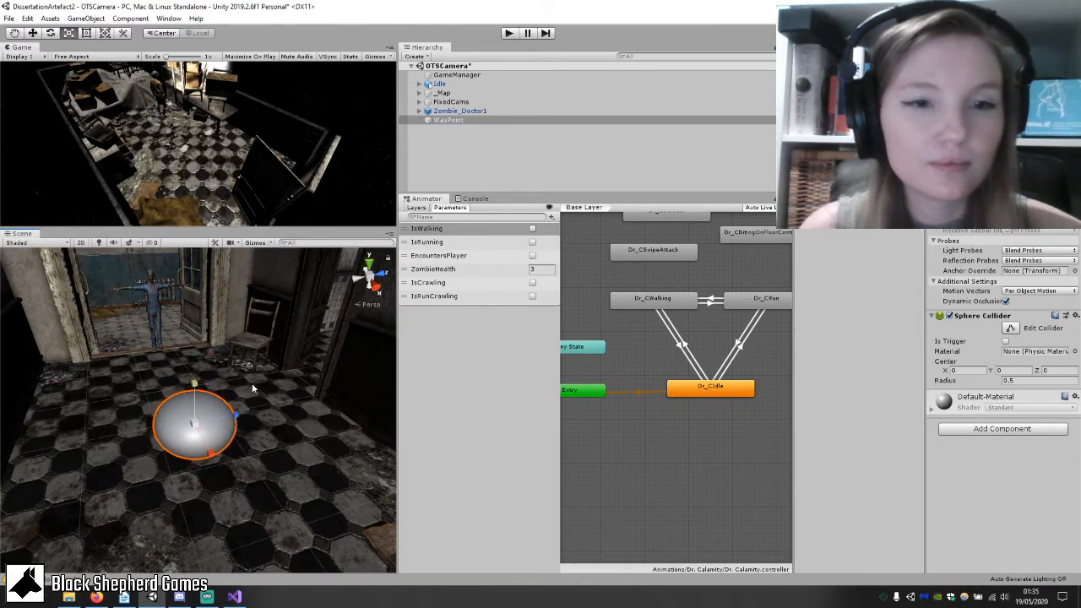
{"action": "key", "text": "ctrl+z"}
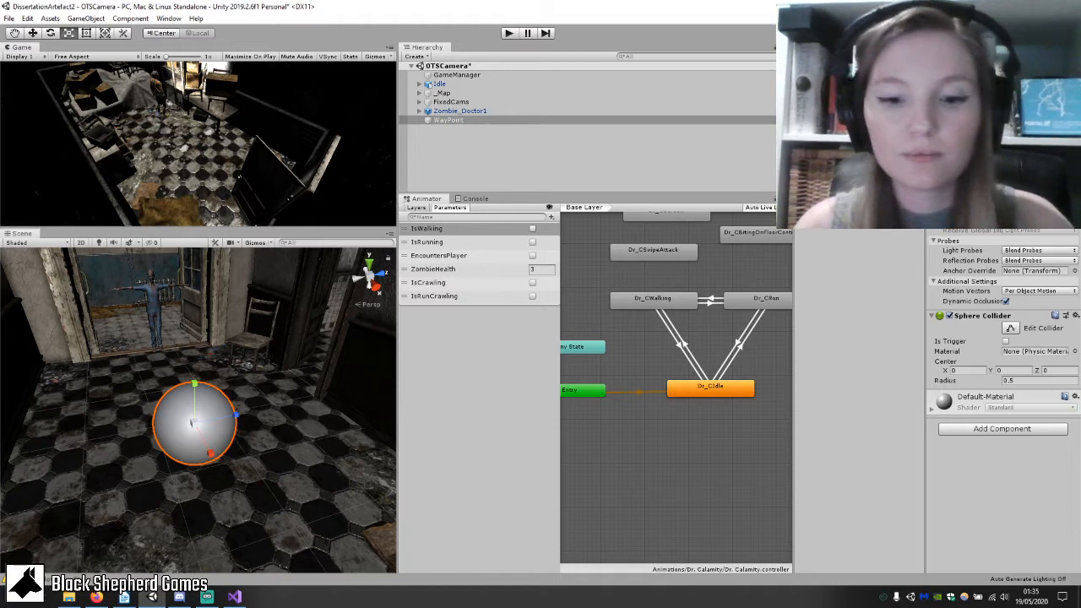
{"action": "mouse_move", "coordinate": [210, 453]}
{"action": "left_mouse_down"}
{"action": "mouse_move", "coordinate": [194, 424]}
{"action": "mouse_move", "coordinate": [205, 443]}
{"action": "left_mouse_up"}
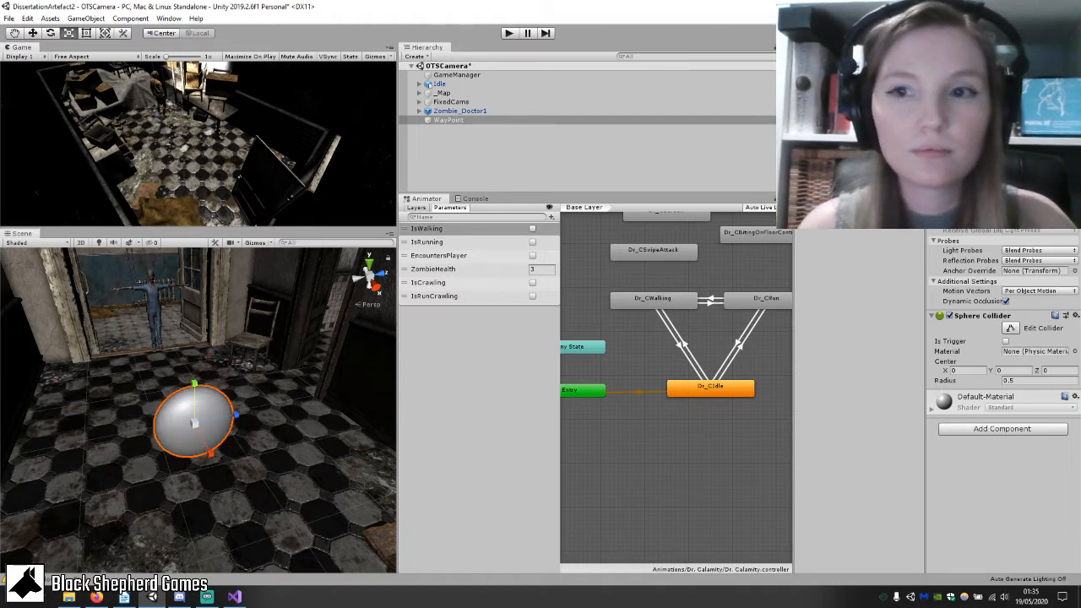
{"action": "left_click_drag", "start_coordinate": [195, 385], "coordinate": [191, 420]}
{"action": "key", "text": "ctrl+z"}
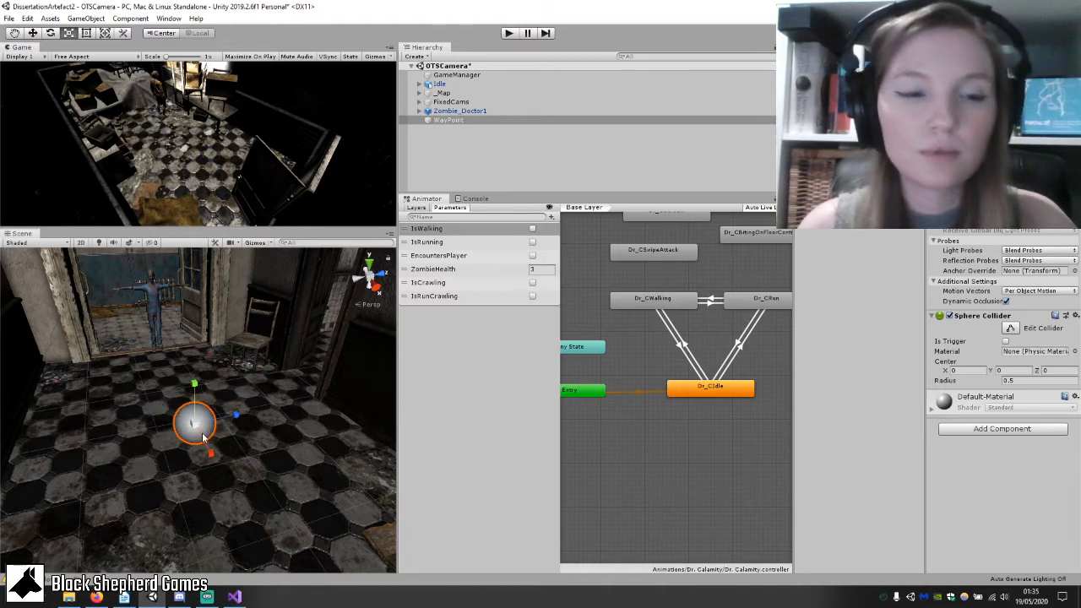
Move the reduced WayPoint sphere across the checkered floor, closer to the zombie doctor.
{"action": "right_click_drag", "start_coordinate": [203, 436], "coordinate": [278, 447]}
{"action": "key", "text": "w"}
{"action": "right_click_drag", "start_coordinate": [208, 468], "coordinate": [231, 485]}
{"action": "right_click_drag", "start_coordinate": [191, 414], "coordinate": [324, 488]}
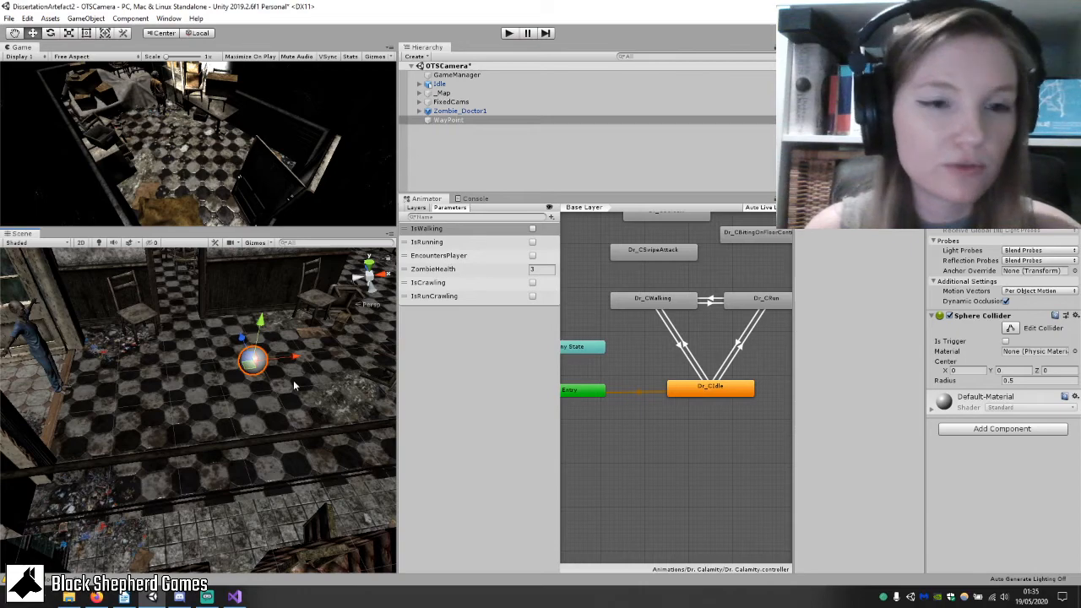
{"action": "left_click_drag", "start_coordinate": [258, 338], "coordinate": [148, 345]}
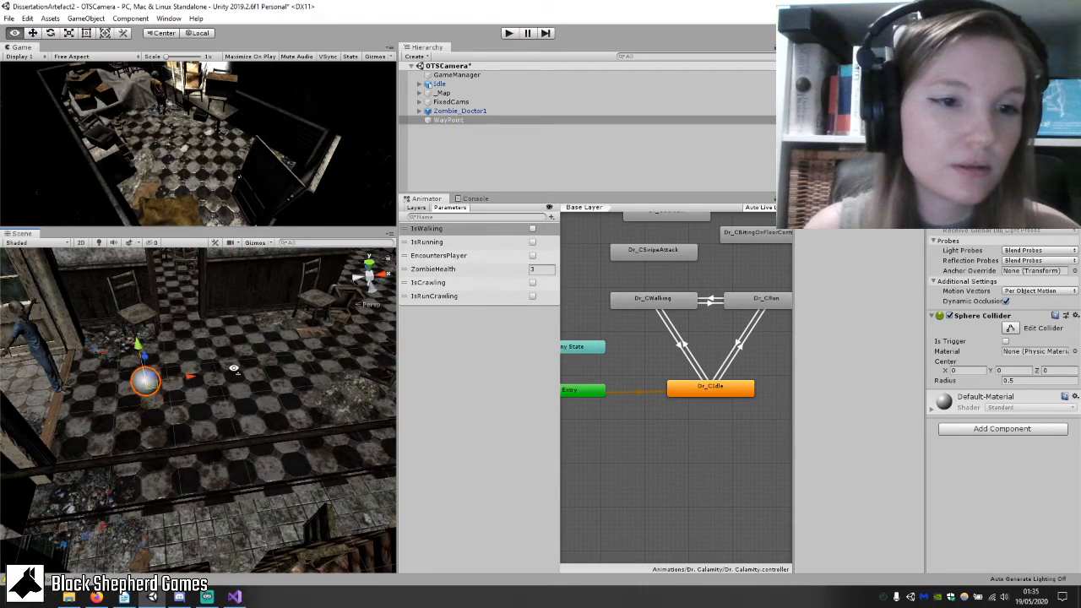
Move the WayPoint sphere out of the checkered room to the tiled floor at the outer end of the blue-walled corridor.
{"action": "right_click_drag", "start_coordinate": [232, 367], "coordinate": [216, 372]}
{"action": "middle_click_drag", "start_coordinate": [216, 371], "coordinate": [165, 433]}
{"action": "scroll", "coordinate": [166, 426], "scroll_direction": "down", "scroll_amount": 4}
{"action": "scroll", "coordinate": [166, 426], "scroll_direction": "down", "scroll_amount": 8}
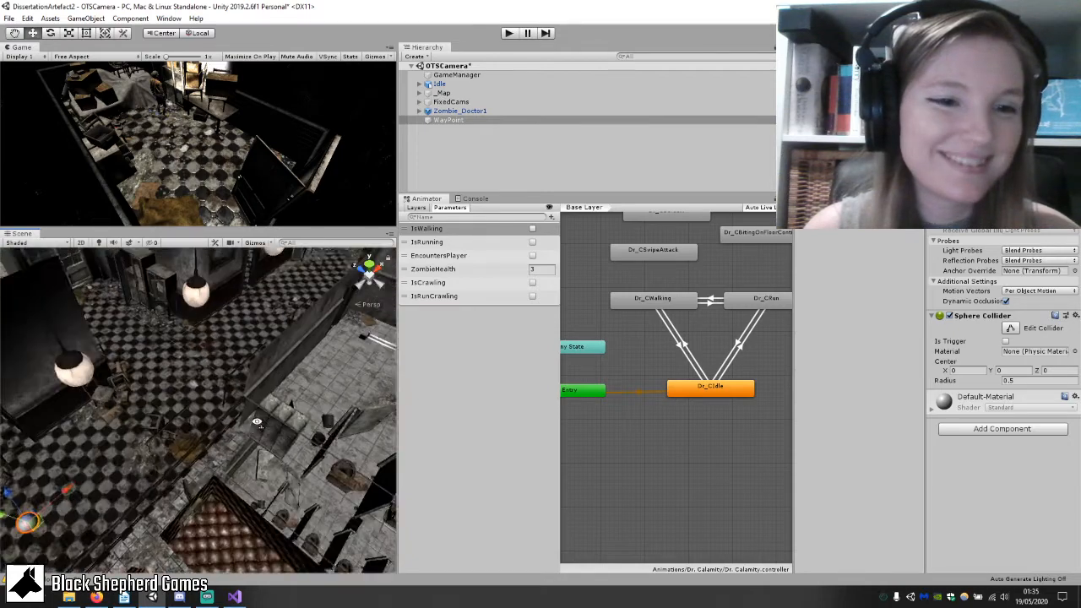
{"action": "left_click_drag", "start_coordinate": [268, 420], "coordinate": [347, 387], "text": "alt"}
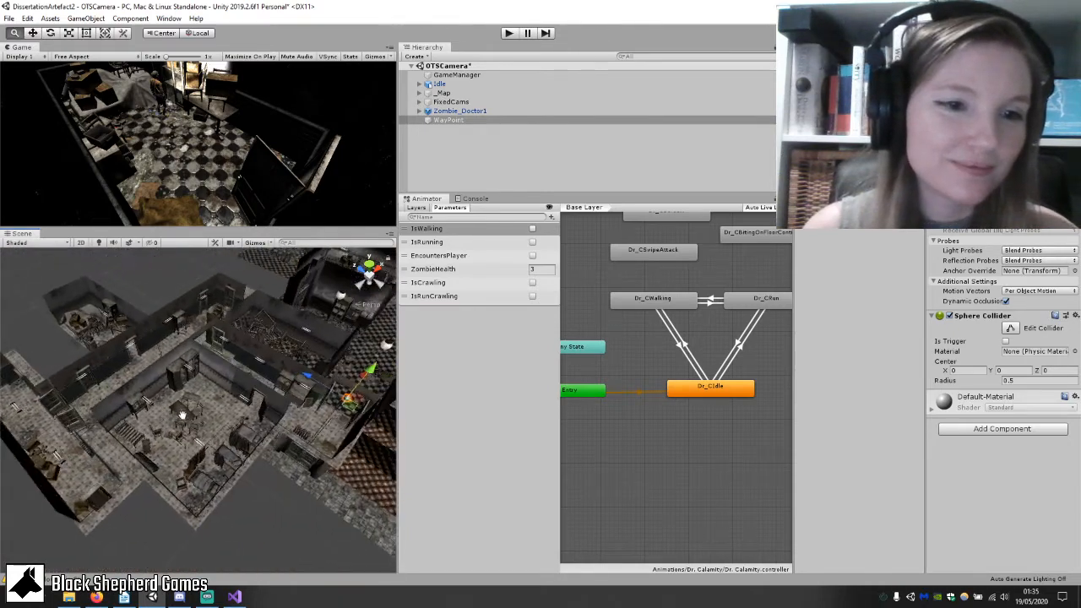
{"action": "key", "text": "w"}
{"action": "left_click_drag", "start_coordinate": [274, 441], "coordinate": [222, 479]}
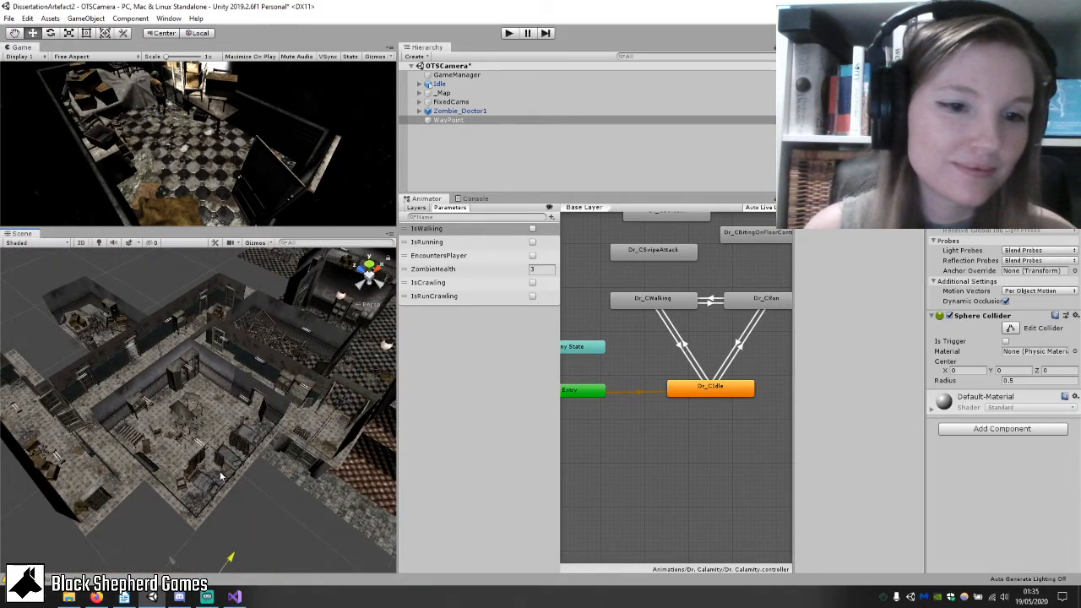
{"action": "right_click_drag", "start_coordinate": [145, 499], "coordinate": [295, 396]}
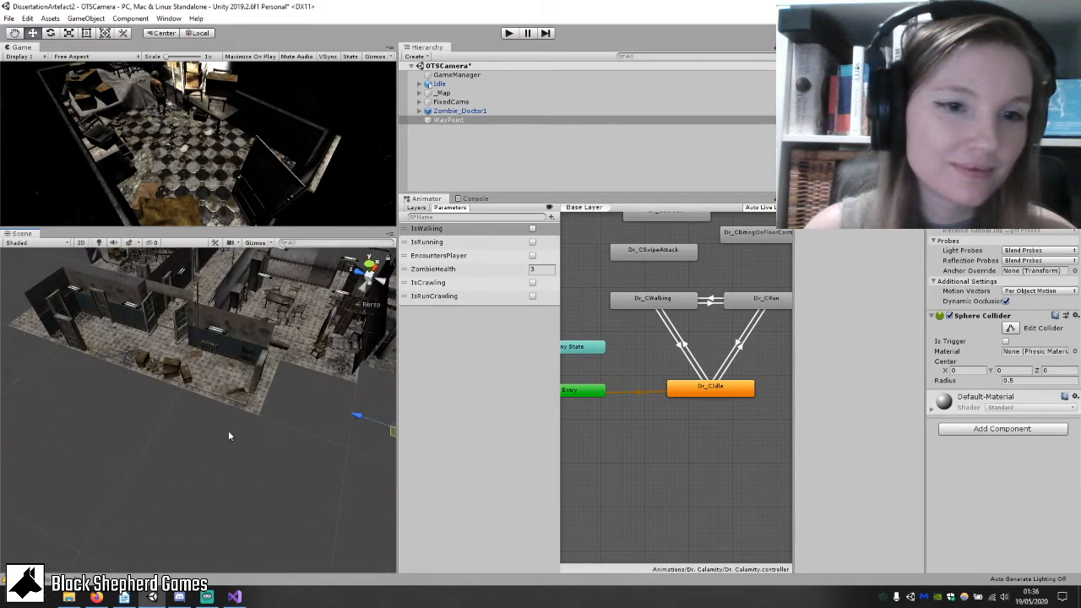
{"action": "right_click_drag", "start_coordinate": [229, 434], "coordinate": [303, 412]}
{"action": "left_click_drag", "start_coordinate": [288, 408], "coordinate": [142, 404]}
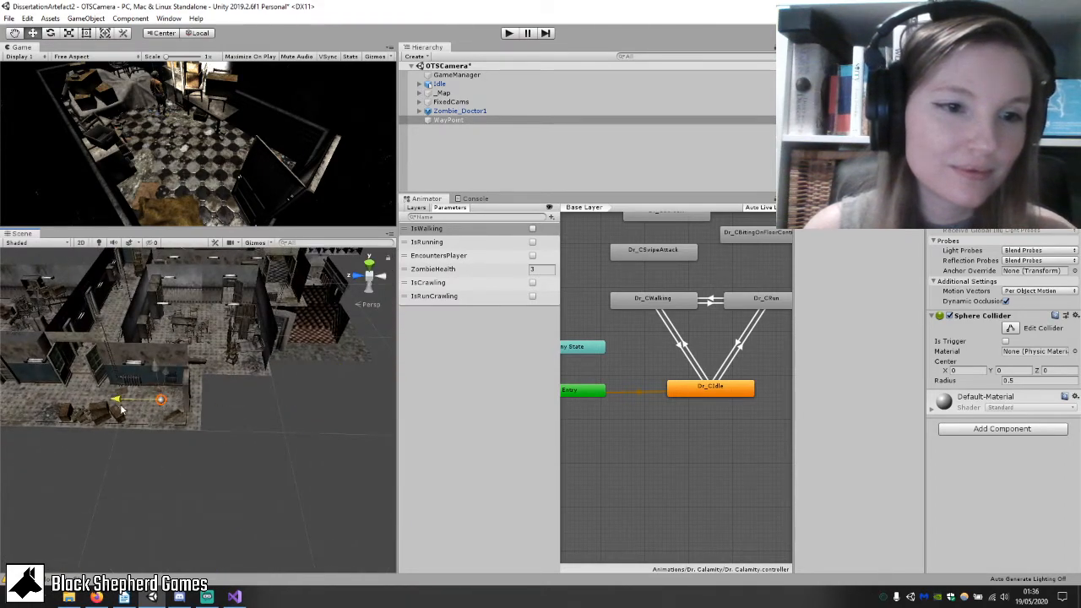
Duplicate the WayPoint sphere and rename the copy as WayPoint2.
{"action": "right_click", "coordinate": [478, 121]}
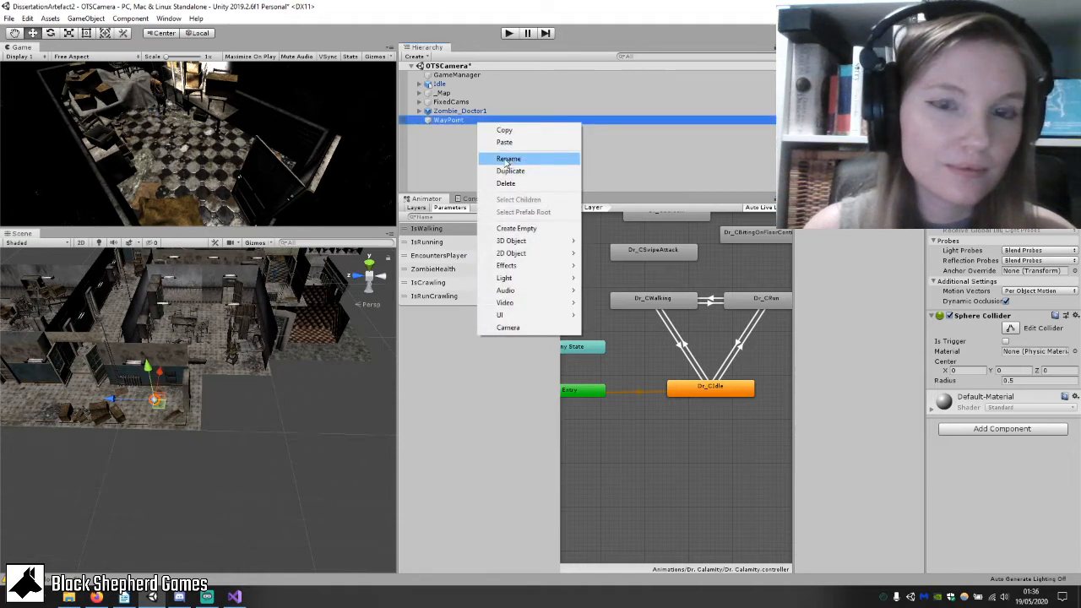
{"action": "left_click", "coordinate": [507, 160]}
{"action": "right_click", "coordinate": [440, 123]}
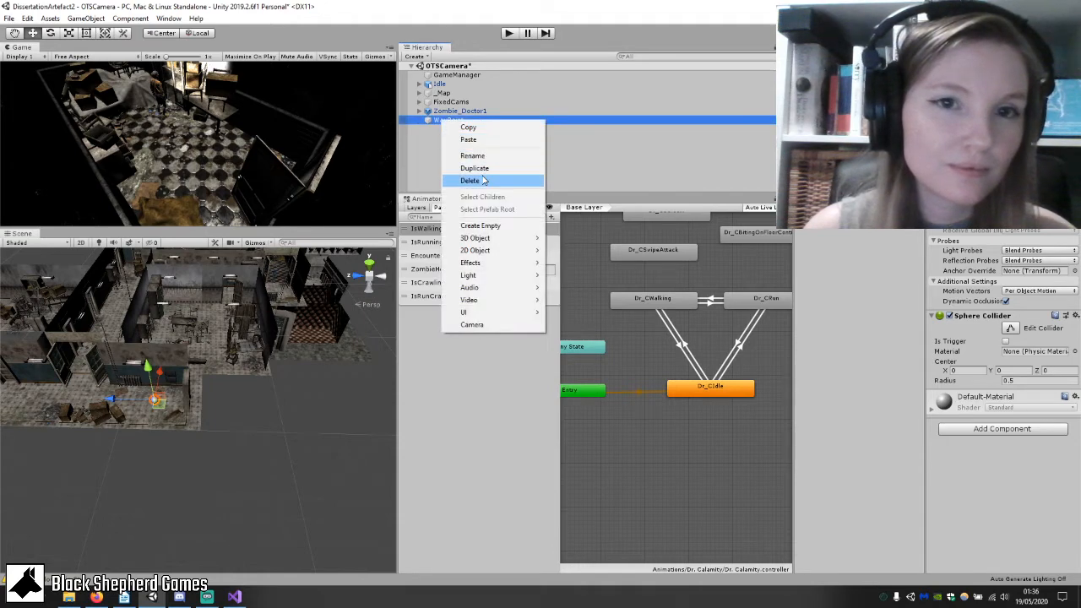
{"action": "left_click", "coordinate": [473, 168]}
{"action": "right_click", "coordinate": [458, 133]}
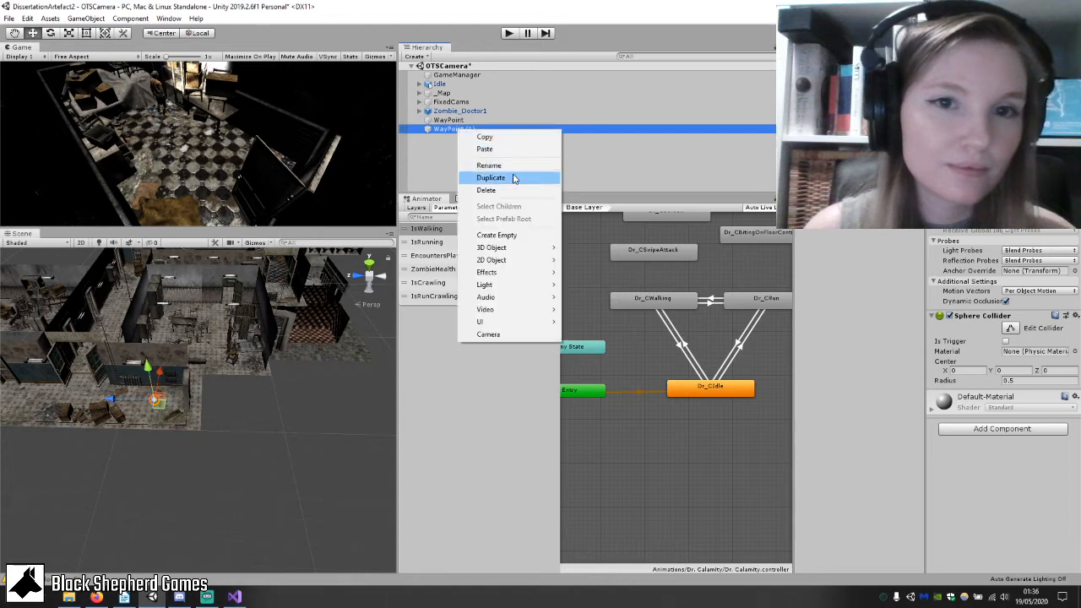
{"action": "left_click", "coordinate": [488, 165]}
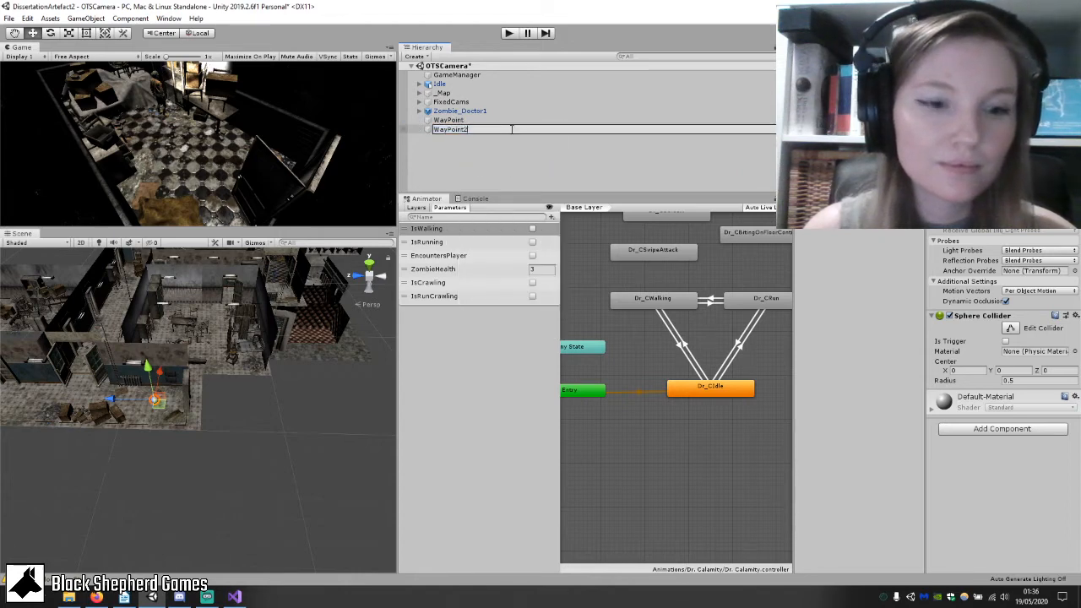
Rename the original WayPoint sphere as WayPoint1.
{"action": "left_click", "coordinate": [480, 120]}
{"action": "right_click", "coordinate": [481, 120]}
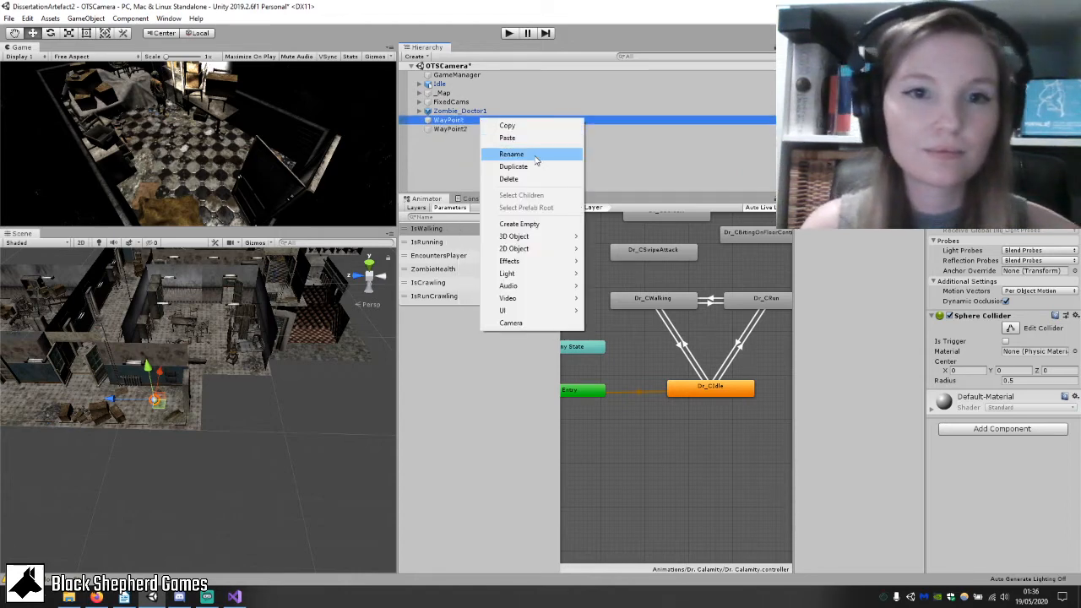
{"action": "left_click", "coordinate": [513, 154]}
{"action": "key", "text": "End"}
{"action": "type", "text": "1"}
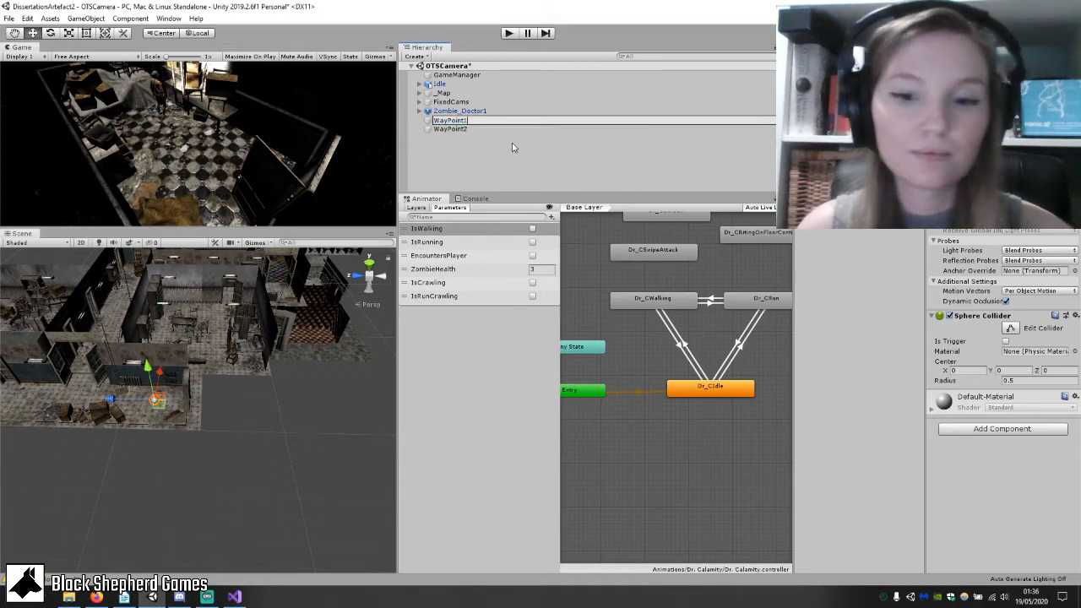
Move the WayPoint2 sphere along the outer tiled corridor and into the cluttered side room at its far end.
{"action": "left_click", "coordinate": [450, 128]}
{"action": "key", "text": "f"}
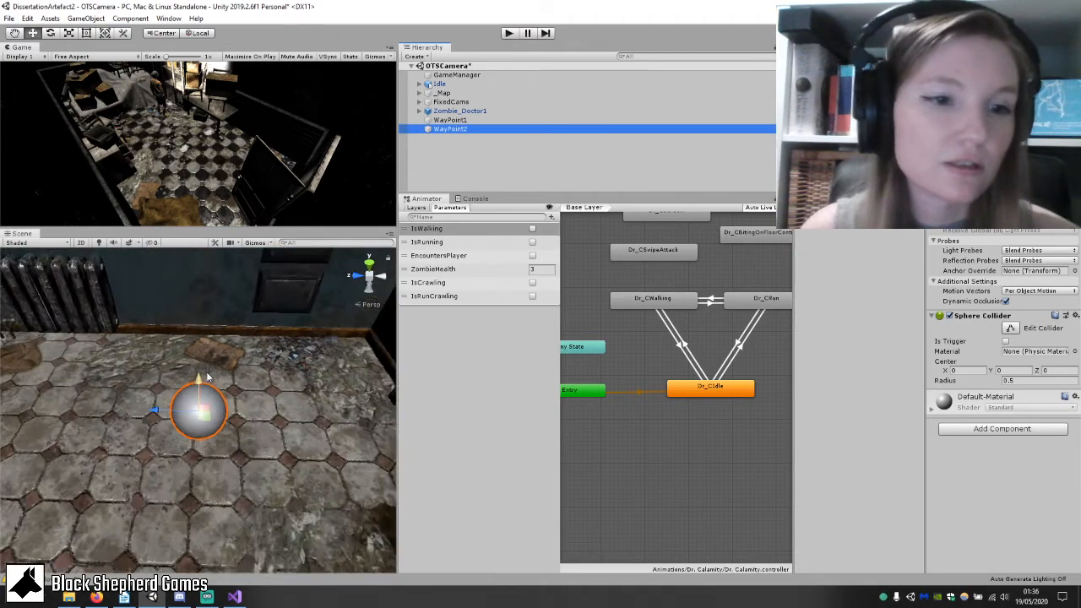
{"action": "scroll", "coordinate": [207, 376], "scroll_direction": "down", "scroll_amount": 10}
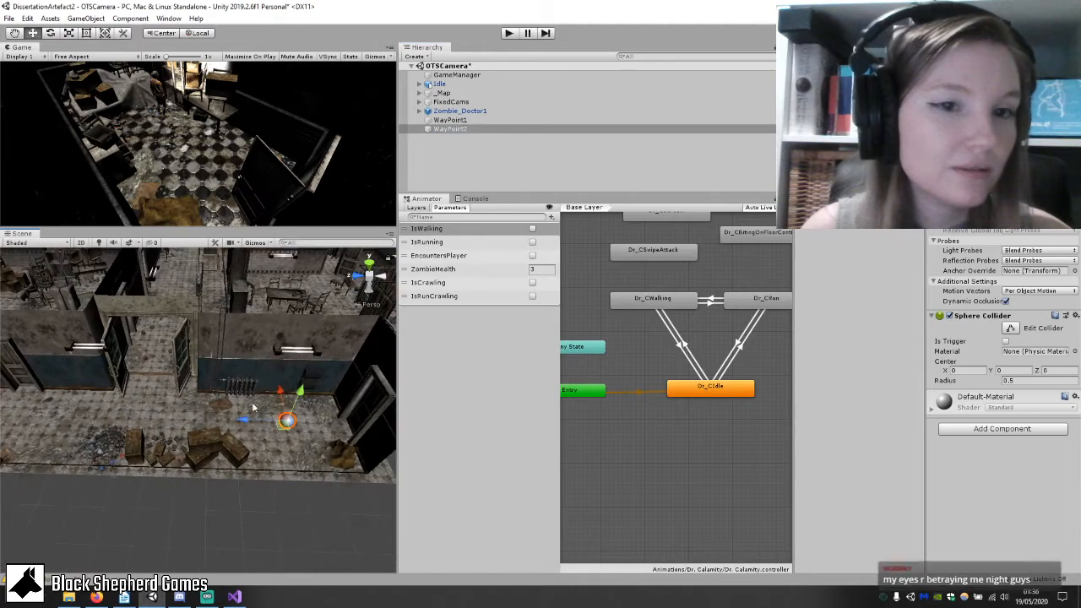
{"action": "left_click_drag", "start_coordinate": [245, 419], "coordinate": [95, 411]}
{"action": "right_click_drag", "start_coordinate": [95, 412], "coordinate": [206, 411]}
{"action": "left_click_drag", "start_coordinate": [203, 399], "coordinate": [110, 296]}
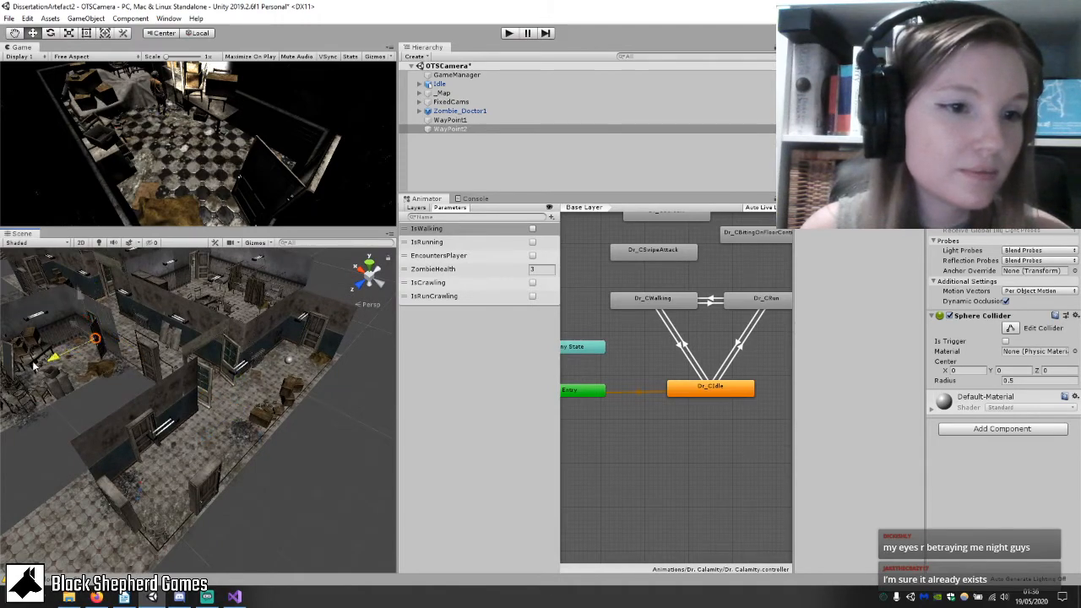
{"action": "right_click_drag", "start_coordinate": [50, 359], "coordinate": [164, 392]}
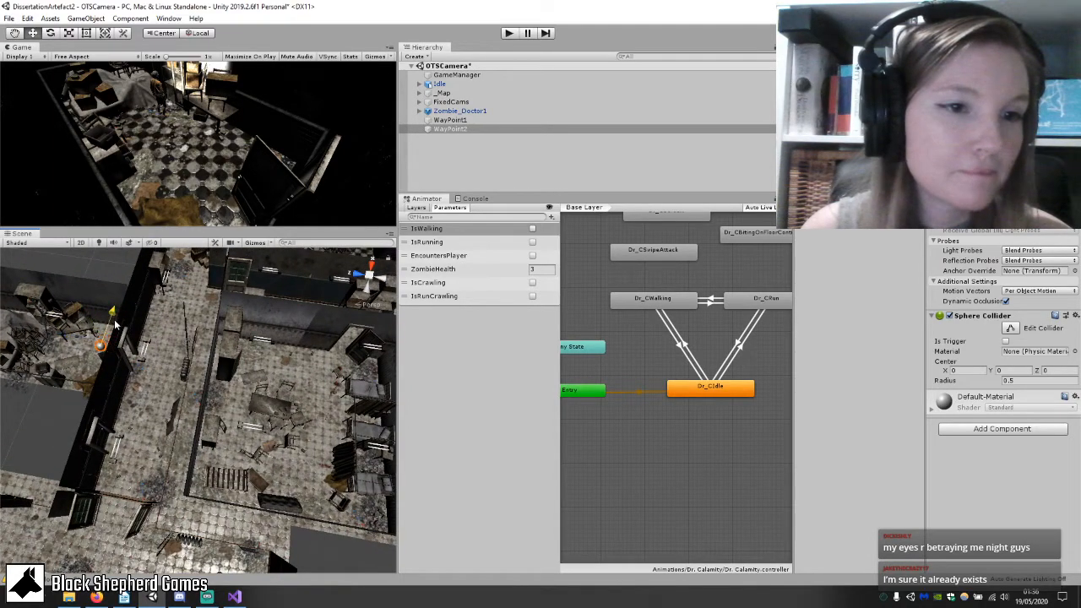
Duplicate WayPoint2 as WayPoint3 and move the copy into the tiled room with the beds and central table.
{"action": "right_click", "coordinate": [494, 128]}
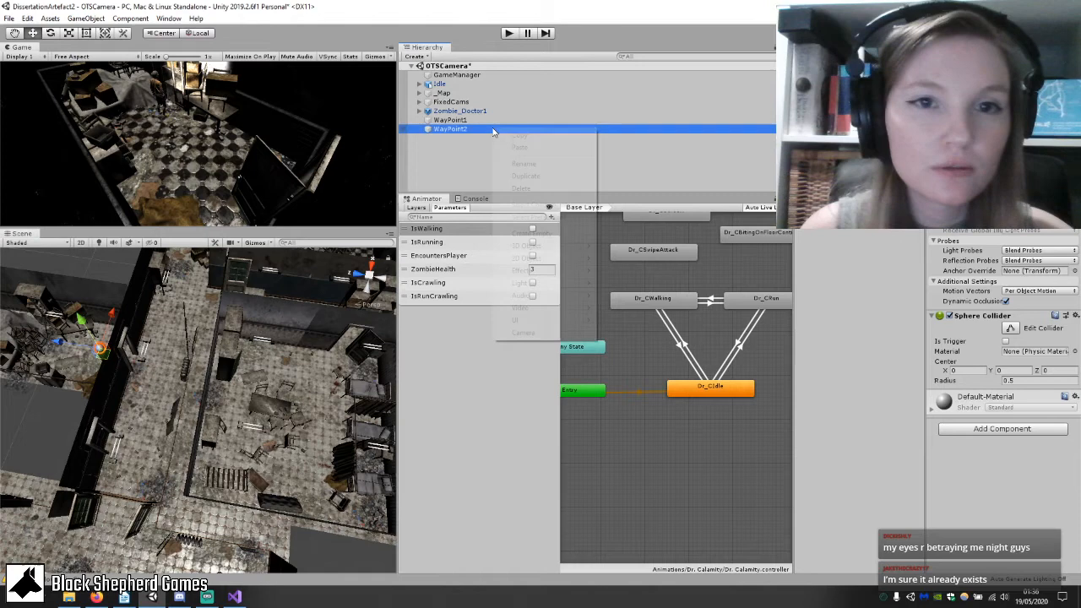
{"action": "left_click", "coordinate": [545, 177]}
{"action": "right_click", "coordinate": [477, 139]}
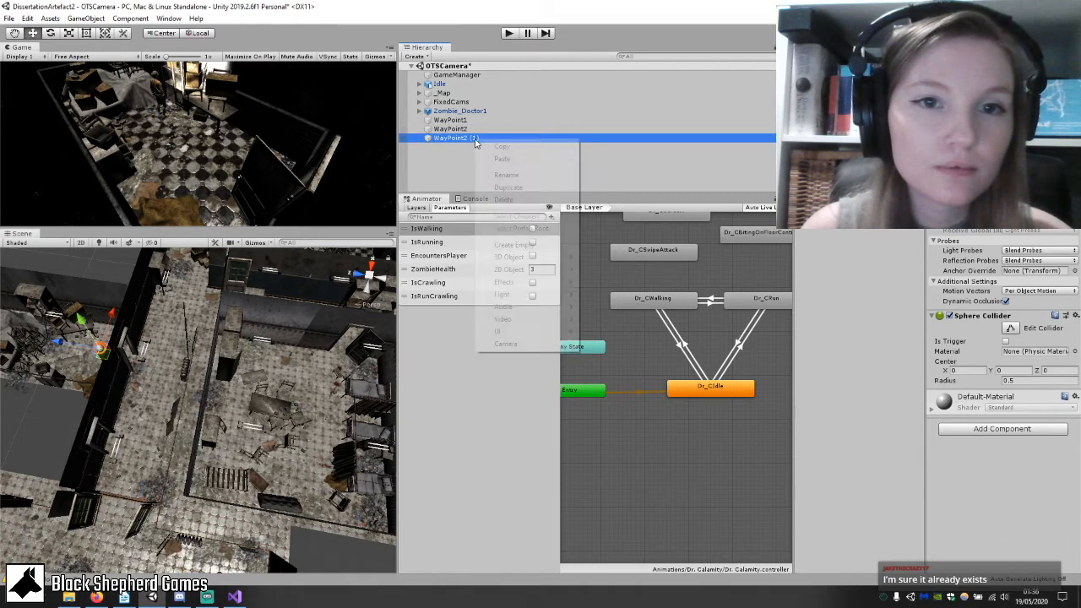
{"action": "left_click", "coordinate": [511, 173]}
{"action": "type", "text": "3"}
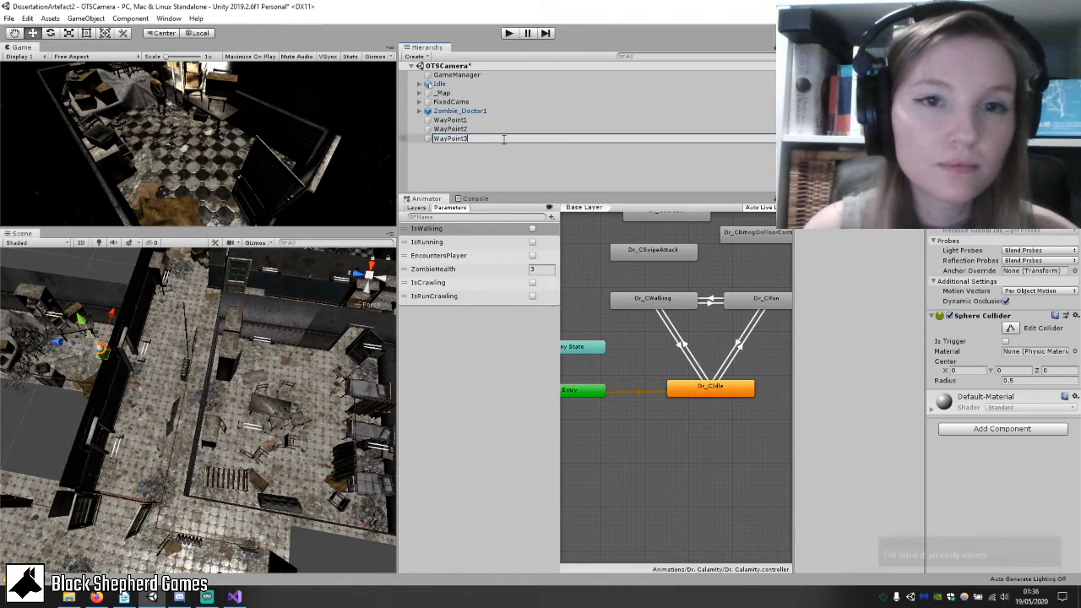
{"action": "key", "text": "Return"}
{"action": "left_click_drag", "start_coordinate": [99, 347], "coordinate": [277, 385]}
{"action": "right_click_drag", "start_coordinate": [277, 385], "coordinate": [297, 409]}
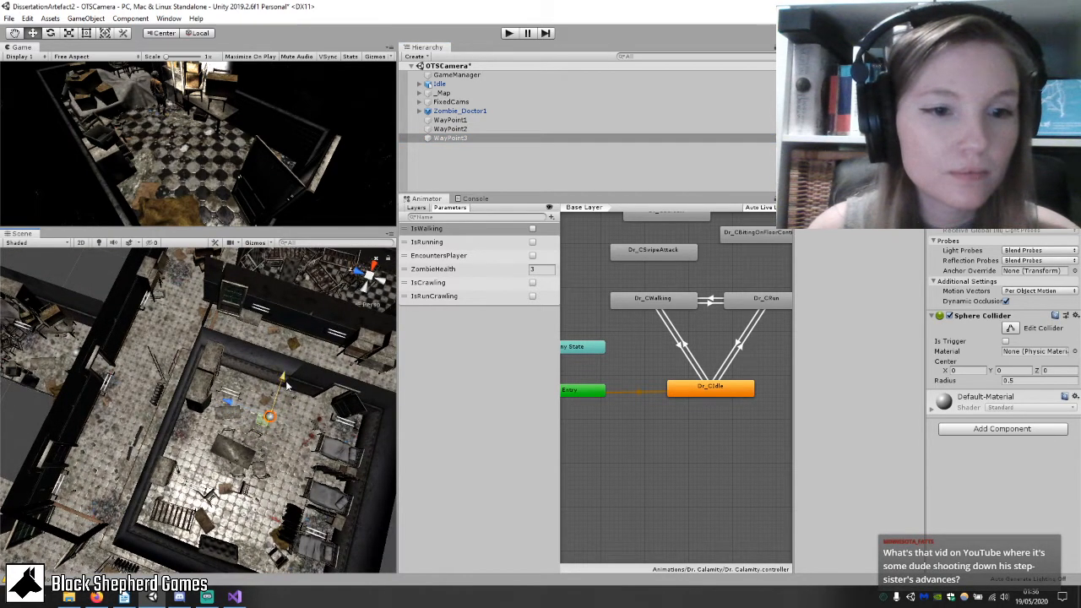
Duplicate WayPoint3 as WayPoint4 and move the copy to the opposite end of the same tiled room.
{"action": "right_click", "coordinate": [480, 137]}
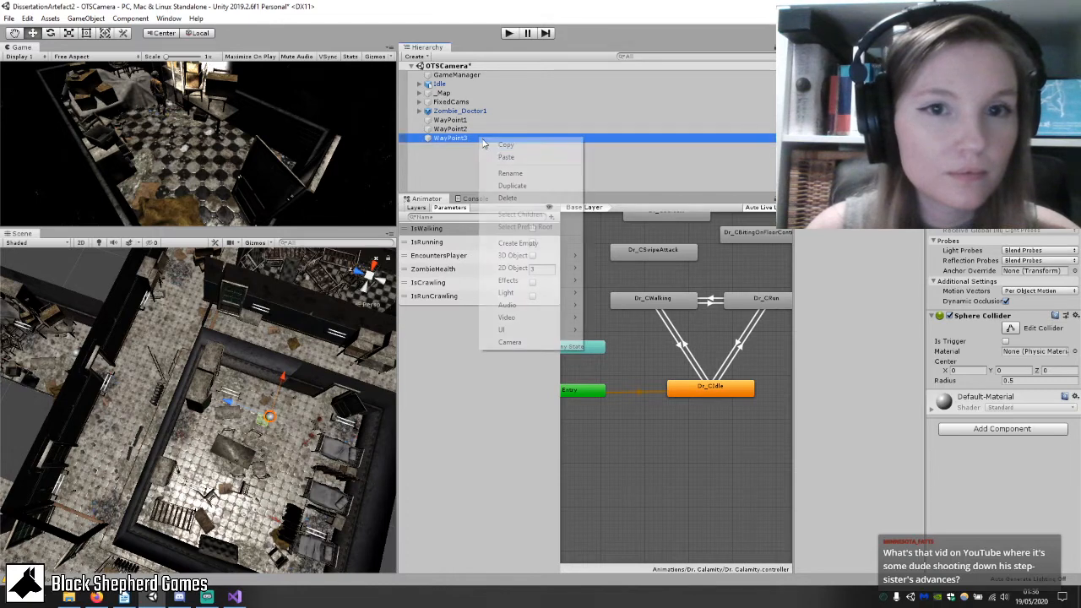
{"action": "left_click", "coordinate": [512, 186]}
{"action": "right_click", "coordinate": [481, 147]}
{"action": "left_click", "coordinate": [496, 179]}
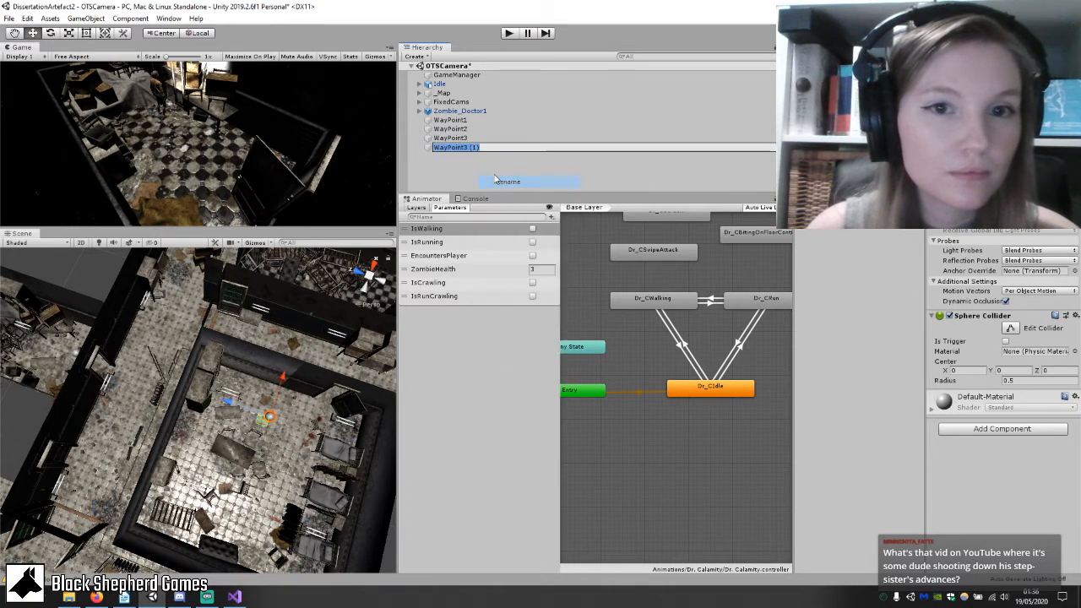
{"action": "type", "text": "4"}
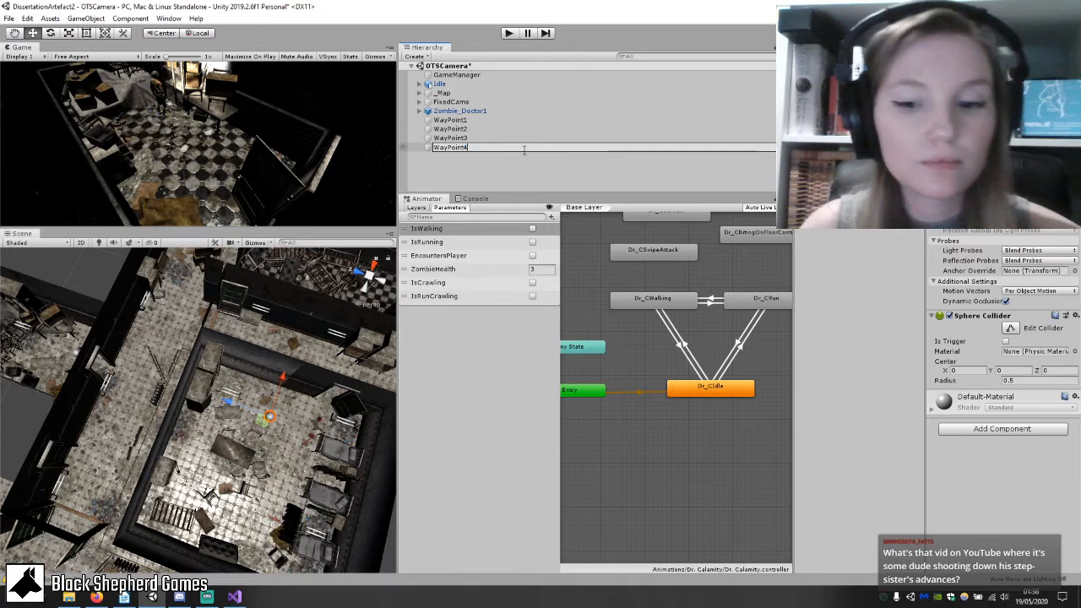
{"action": "key", "text": "Return"}
{"action": "left_click_drag", "start_coordinate": [279, 387], "coordinate": [247, 484]}
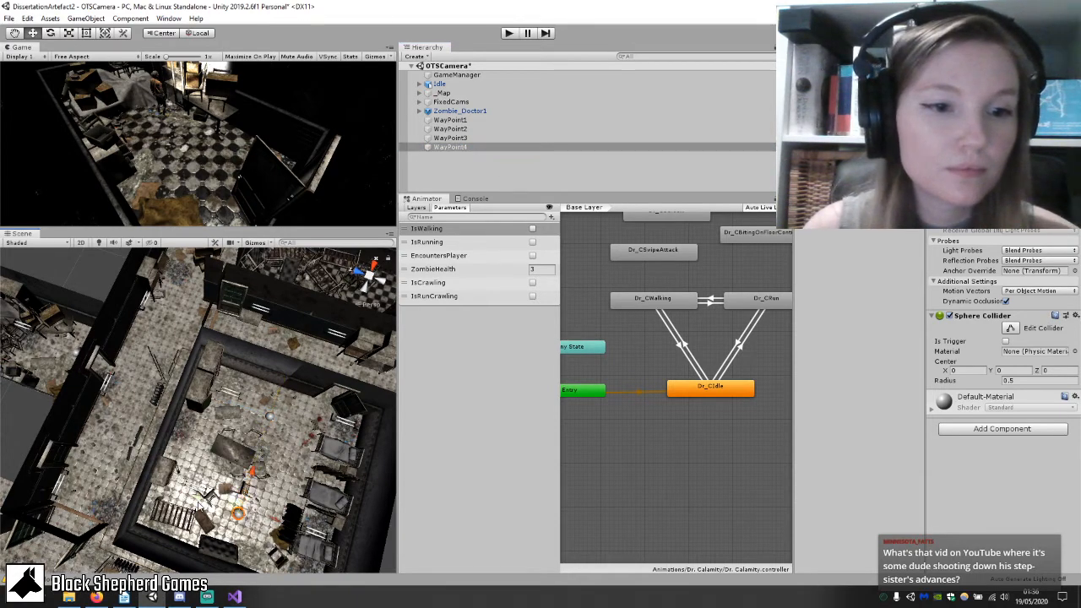
Duplicate WayPoint4 and move the copy across the corridor into the checkered room with the heap of bed frames.
{"action": "right_click", "coordinate": [548, 147]}
{"action": "left_click", "coordinate": [579, 192]}
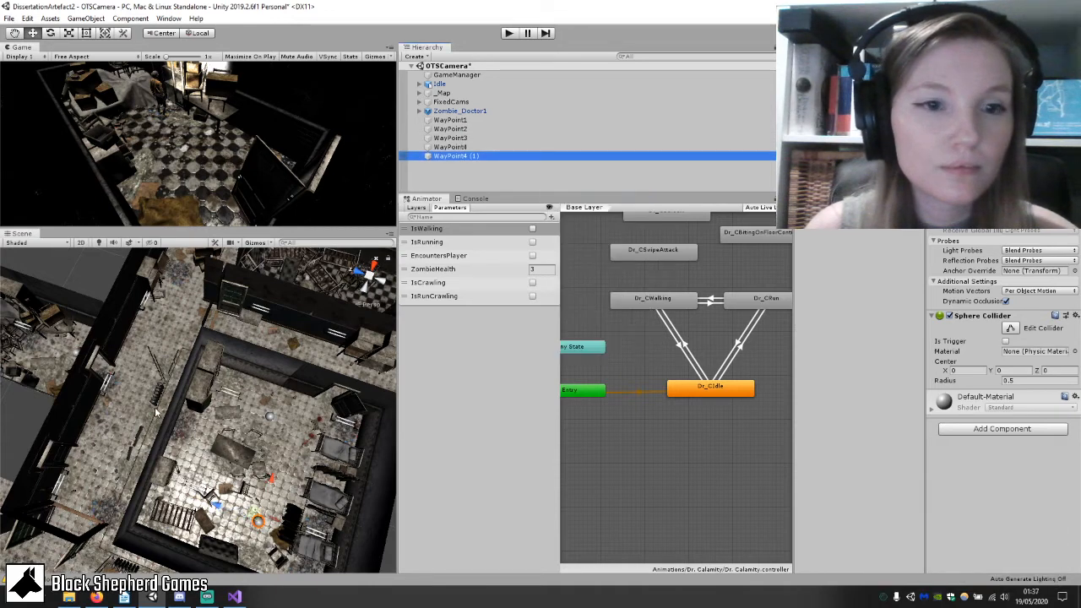
{"action": "right_click_drag", "start_coordinate": [155, 407], "coordinate": [227, 420]}
{"action": "left_click_drag", "start_coordinate": [296, 346], "coordinate": [301, 342]}
{"action": "middle_click_drag", "start_coordinate": [305, 362], "coordinate": [235, 455]}
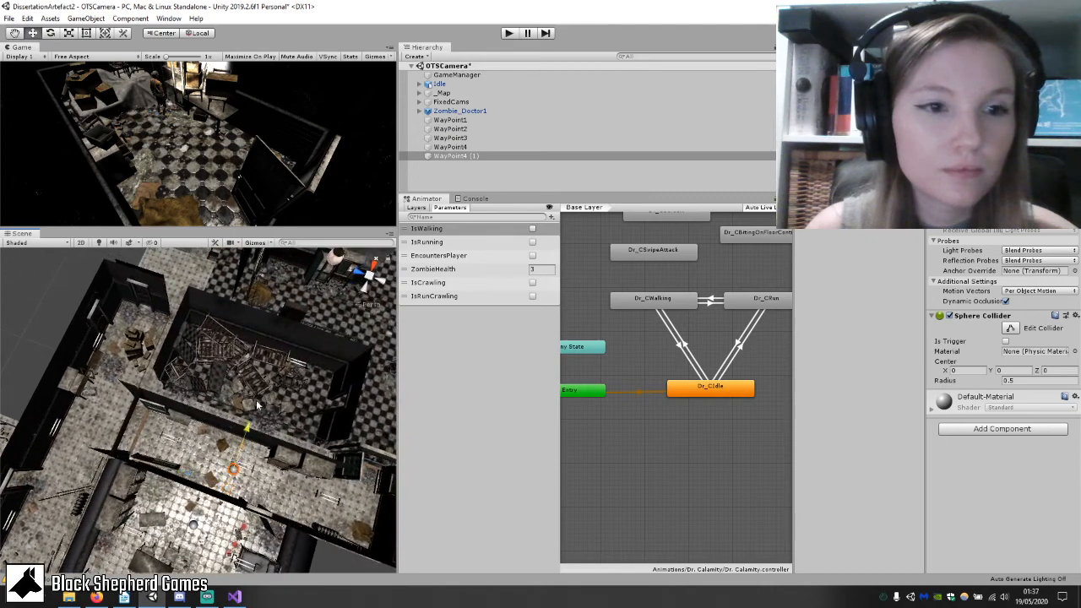
{"action": "left_click_drag", "start_coordinate": [267, 367], "coordinate": [273, 353]}
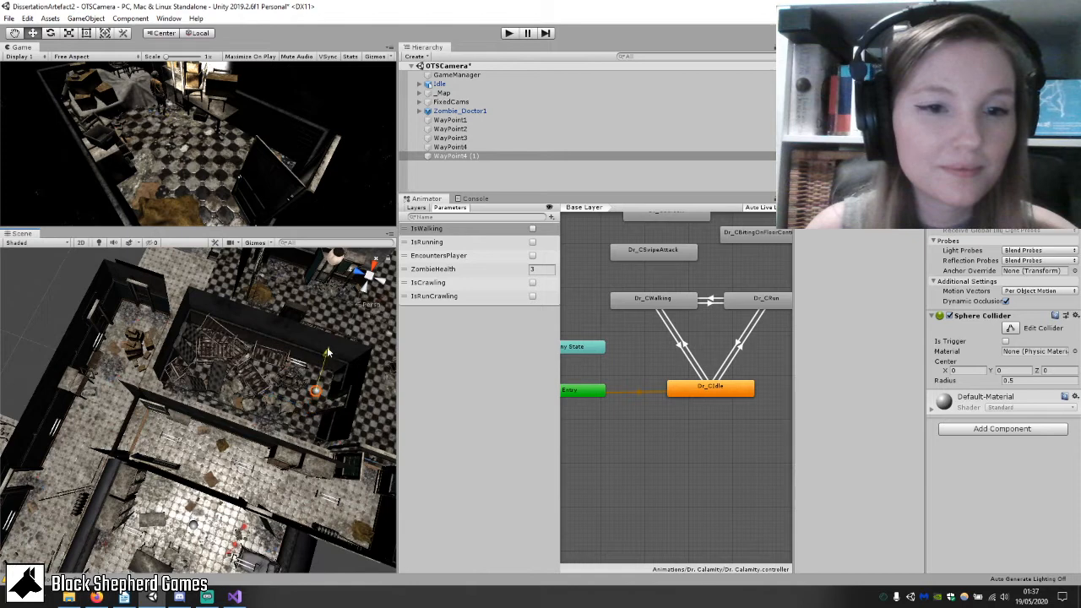
Rename the WayPoint4 copy in the checkered room as WayPoint5.
{"action": "right_click", "coordinate": [525, 160]}
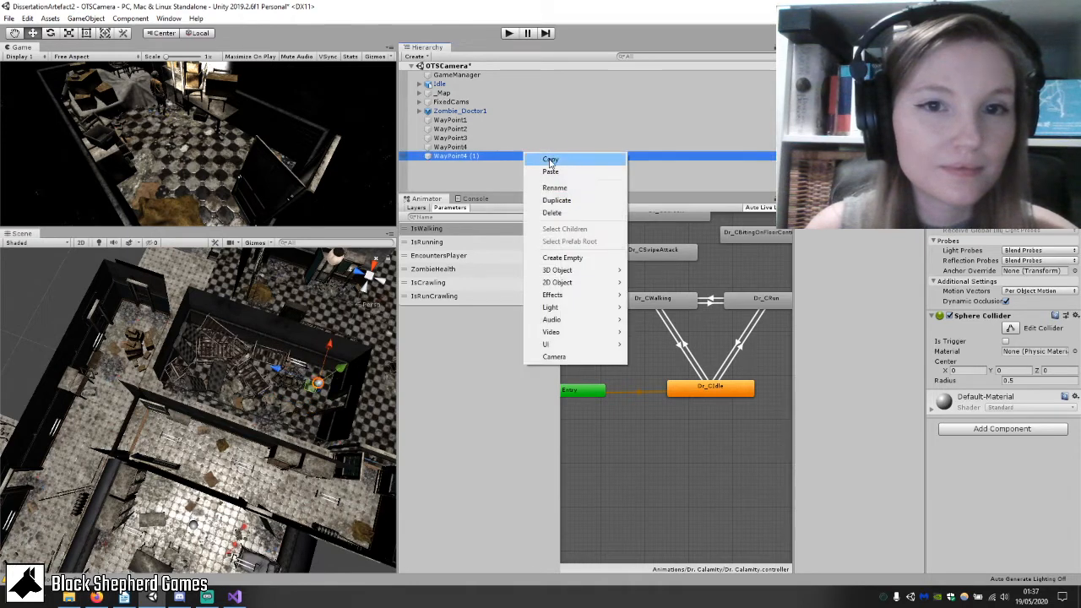
{"action": "left_click", "coordinate": [546, 188]}
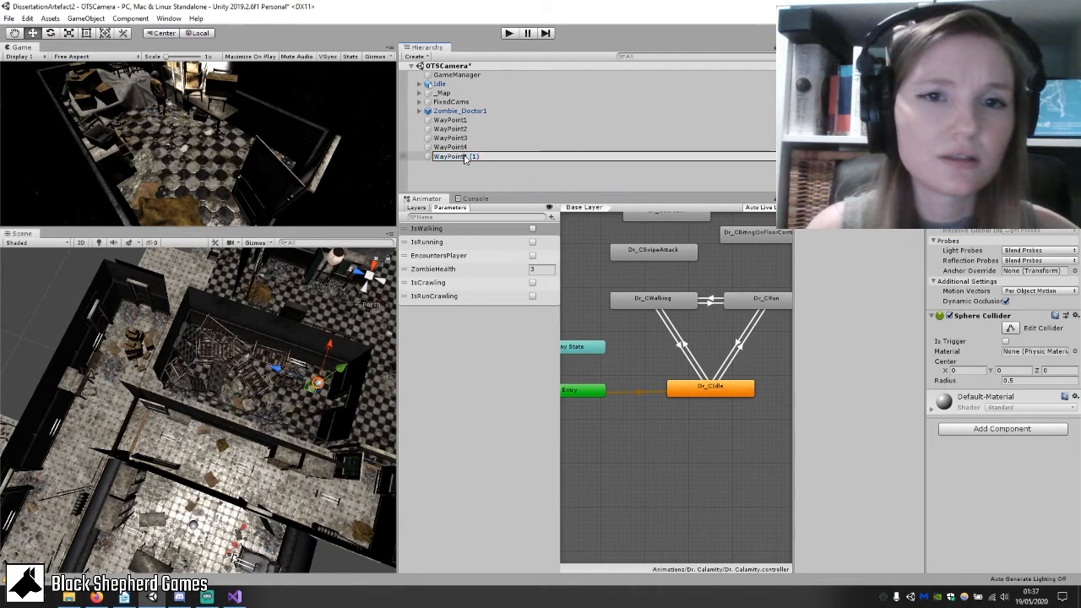
{"action": "type", "text": "5"}
{"action": "key", "text": "Return"}
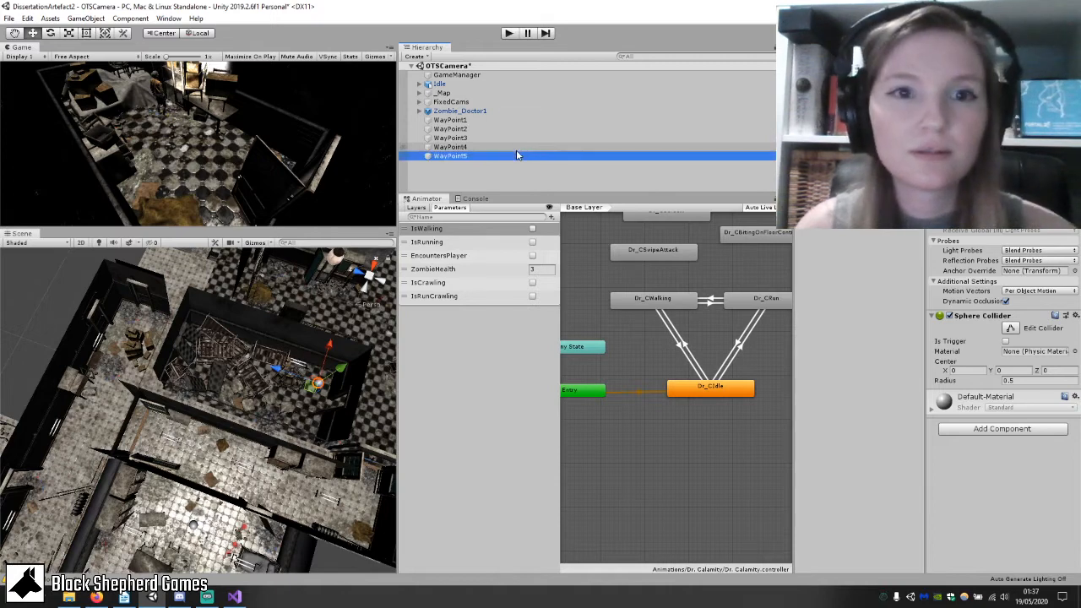
Duplicate WayPoint5 and move the copy out to the tiled corridor between the two rooms.
{"action": "right_click", "coordinate": [520, 159]}
{"action": "left_click", "coordinate": [580, 204]}
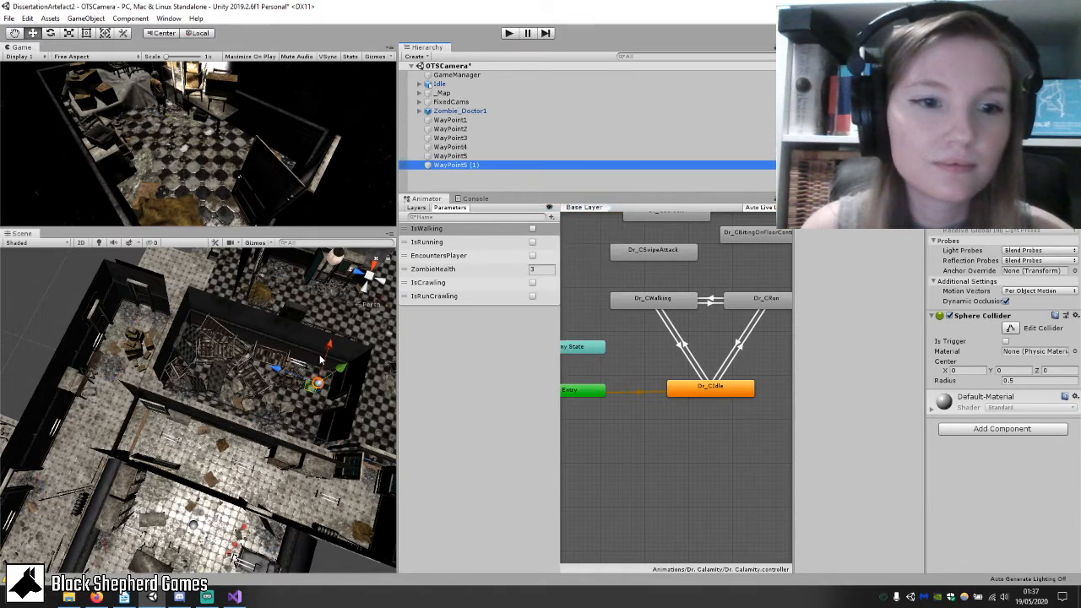
{"action": "left_click_drag", "start_coordinate": [321, 361], "coordinate": [313, 431]}
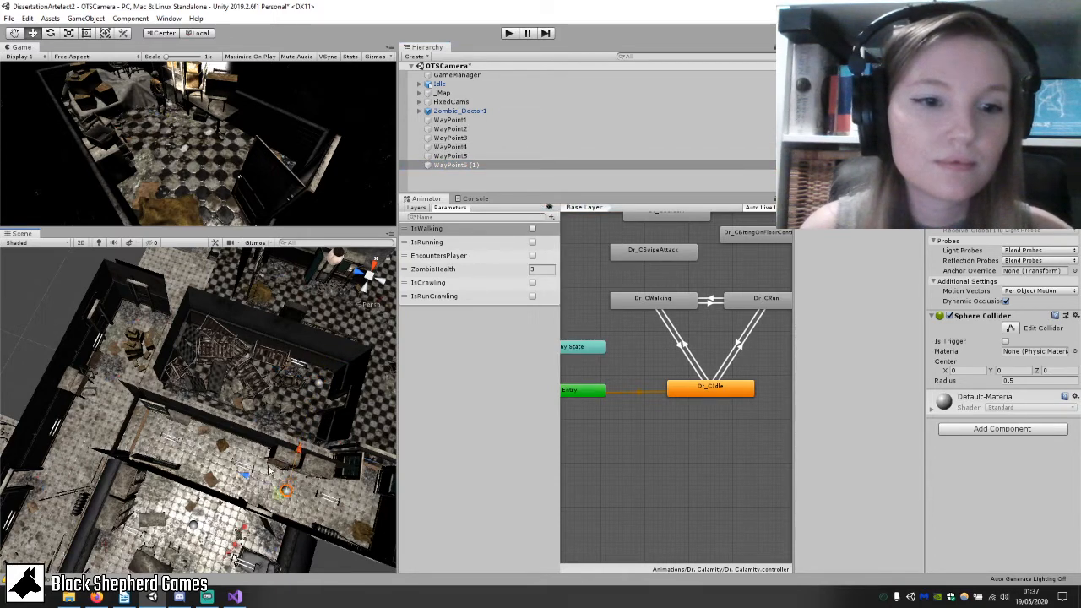
Rename the WayPoint5 copy in the tiled corridor as WayPoint6.
{"action": "right_click", "coordinate": [497, 165]}
{"action": "left_click", "coordinate": [524, 201]}
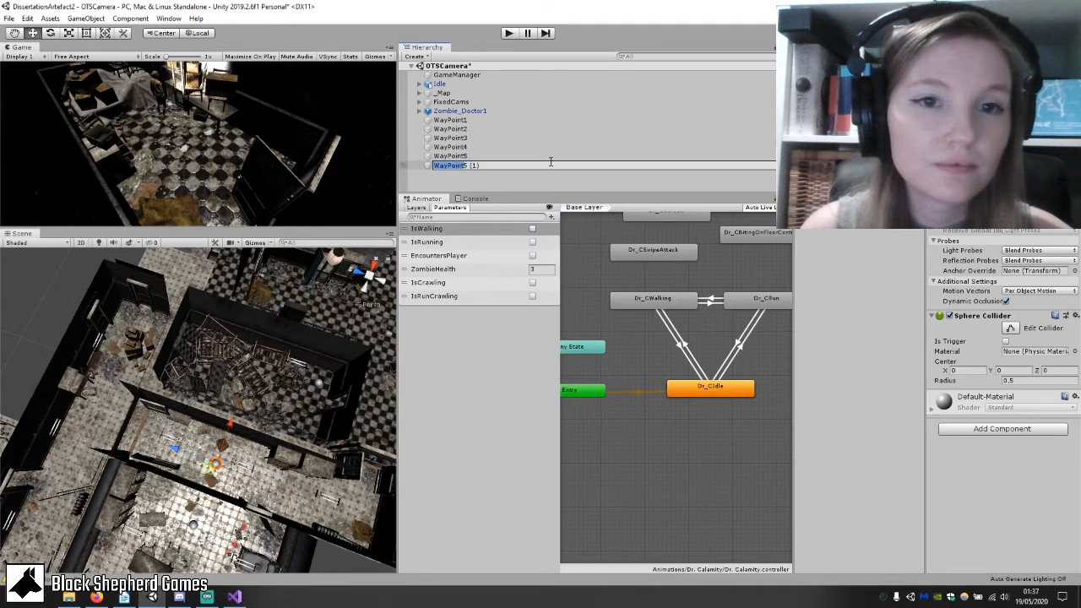
{"action": "type", "text": "6"}
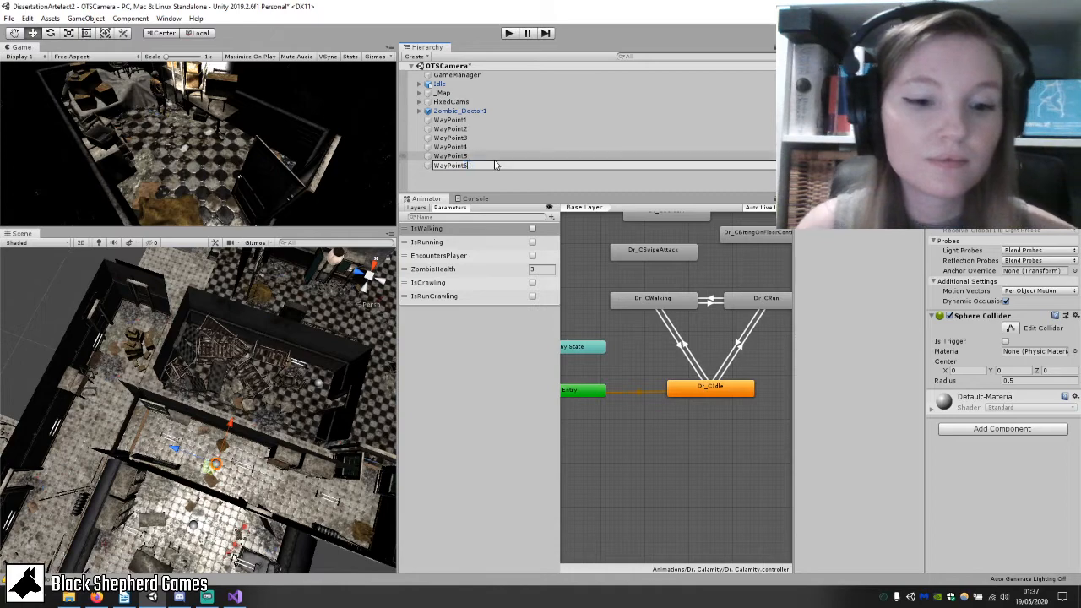
{"action": "key", "text": "Return"}
Duplicate WayPoint6 and move the copy along the corridor to the inner corner of the checkered hallway.
{"action": "right_click", "coordinate": [469, 165]}
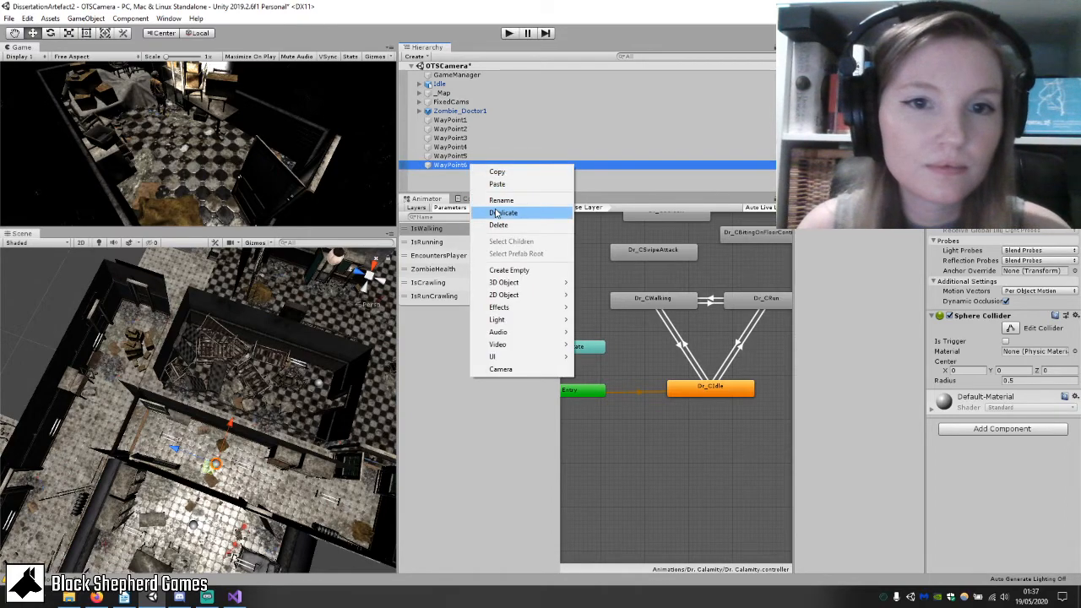
{"action": "left_click", "coordinate": [503, 212]}
{"action": "middle_click_drag", "start_coordinate": [159, 398], "coordinate": [53, 453]}
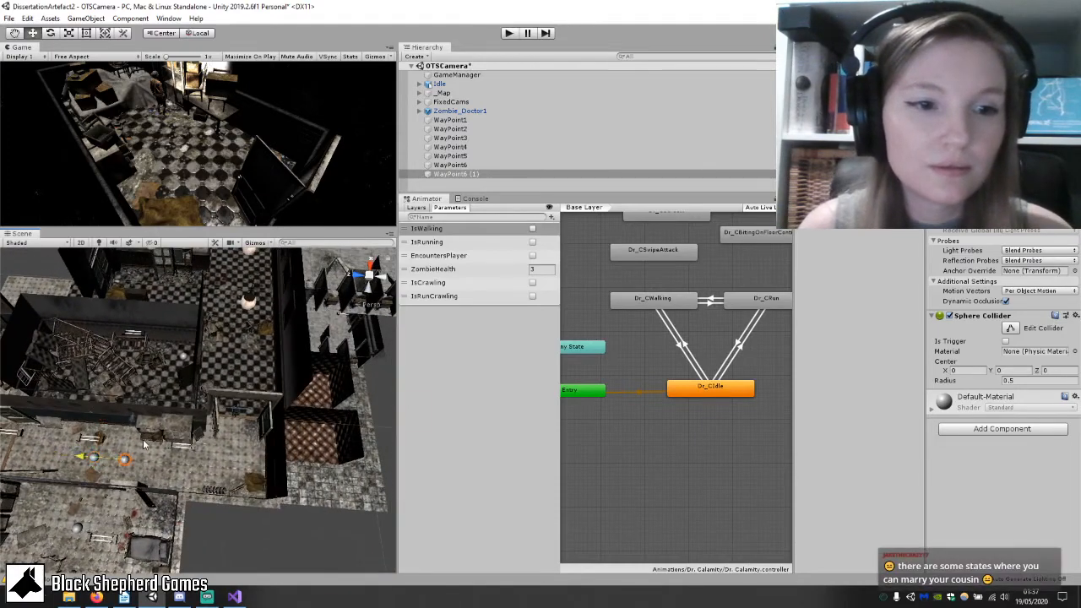
{"action": "right_click_drag", "start_coordinate": [240, 370], "coordinate": [239, 399]}
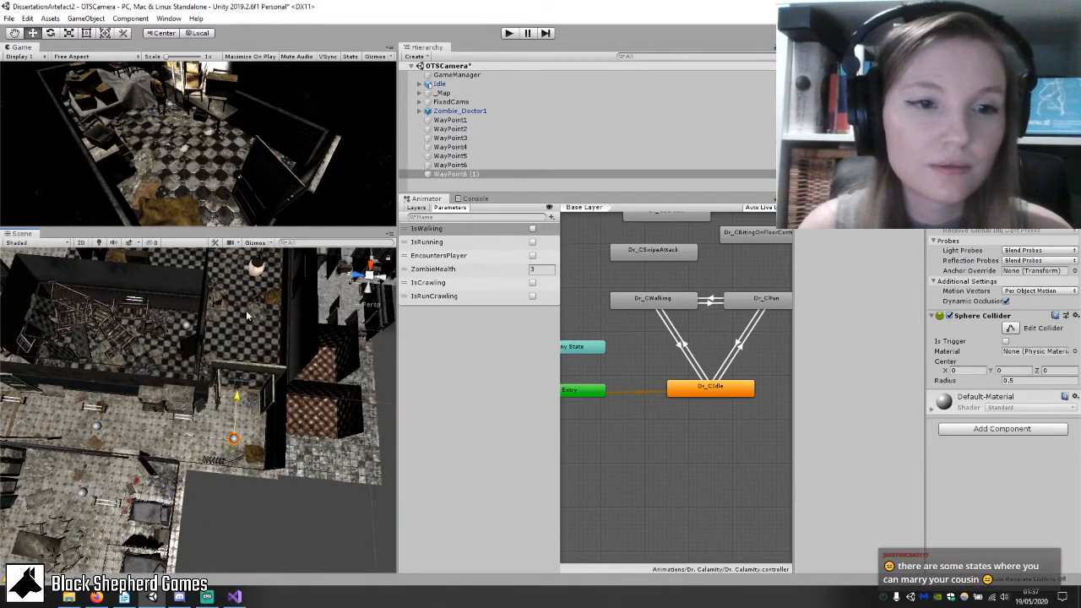
{"action": "left_click_drag", "start_coordinate": [247, 315], "coordinate": [248, 289]}
{"action": "right_click_drag", "start_coordinate": [248, 289], "coordinate": [180, 374]}
{"action": "middle_click_drag", "start_coordinate": [181, 374], "coordinate": [201, 407]}
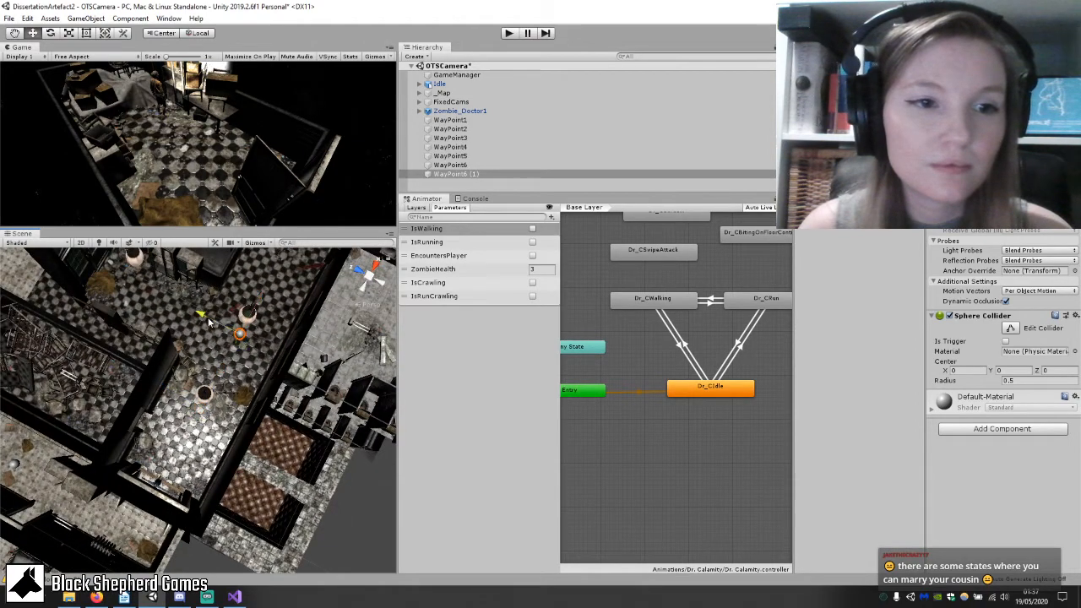
{"action": "left_click_drag", "start_coordinate": [209, 321], "coordinate": [131, 279]}
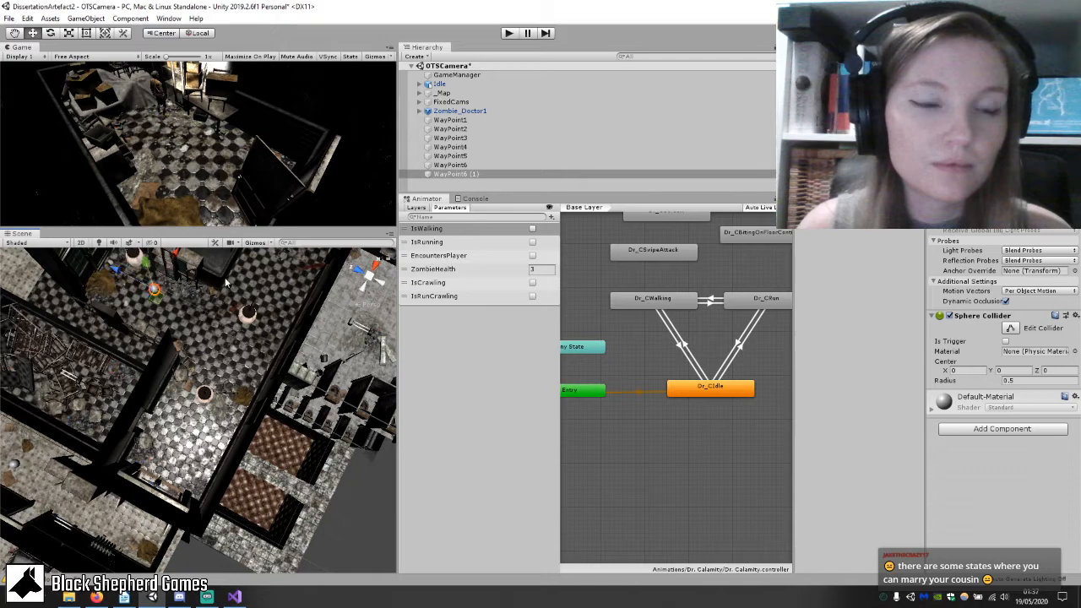
{"action": "right_click_drag", "start_coordinate": [227, 283], "coordinate": [279, 288]}
Rename the WayPoint6 copy in the checkered hallway as WayPoint7.
{"action": "right_click", "coordinate": [472, 174]}
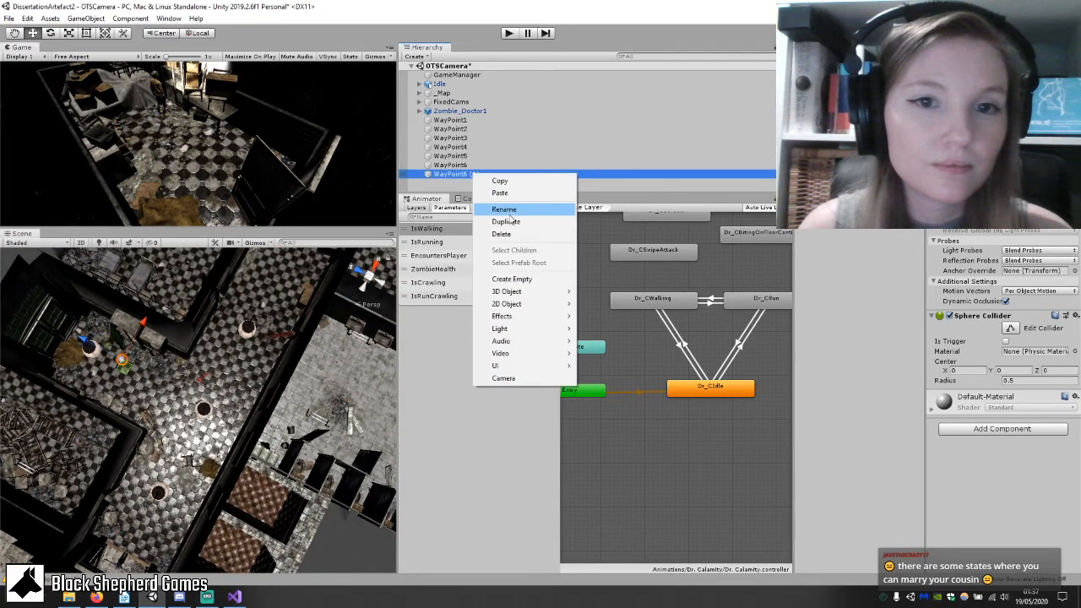
{"action": "left_click", "coordinate": [508, 211]}
{"action": "type", "text": "7"}
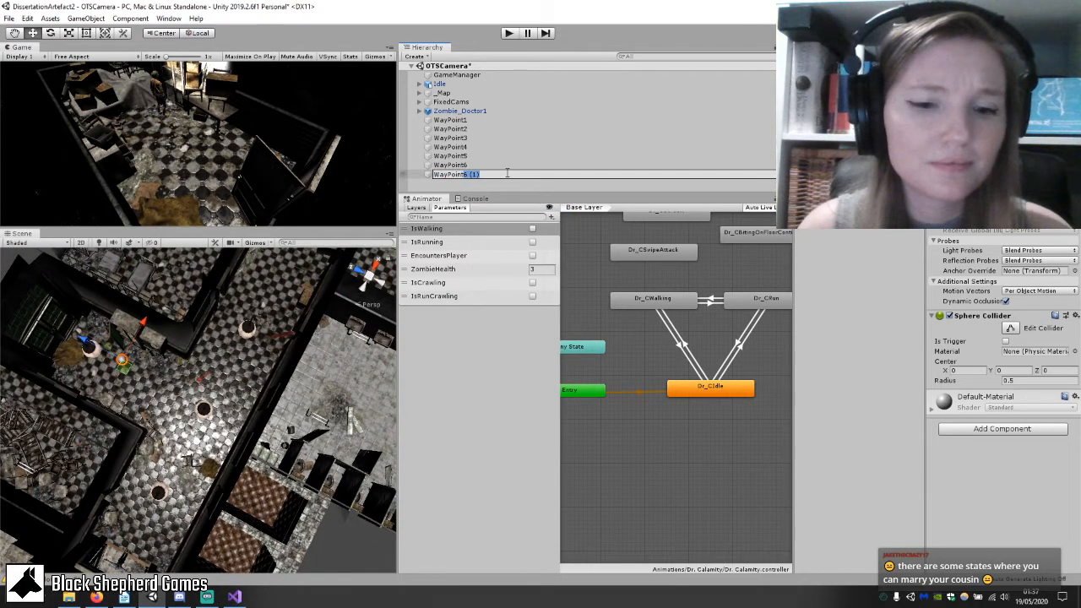
{"action": "key", "text": "Return"}
Duplicate WayPoint7 and move the copy into the checkered room with the hospital beds, near its far end.
{"action": "right_click", "coordinate": [507, 175]}
{"action": "left_click", "coordinate": [533, 221]}
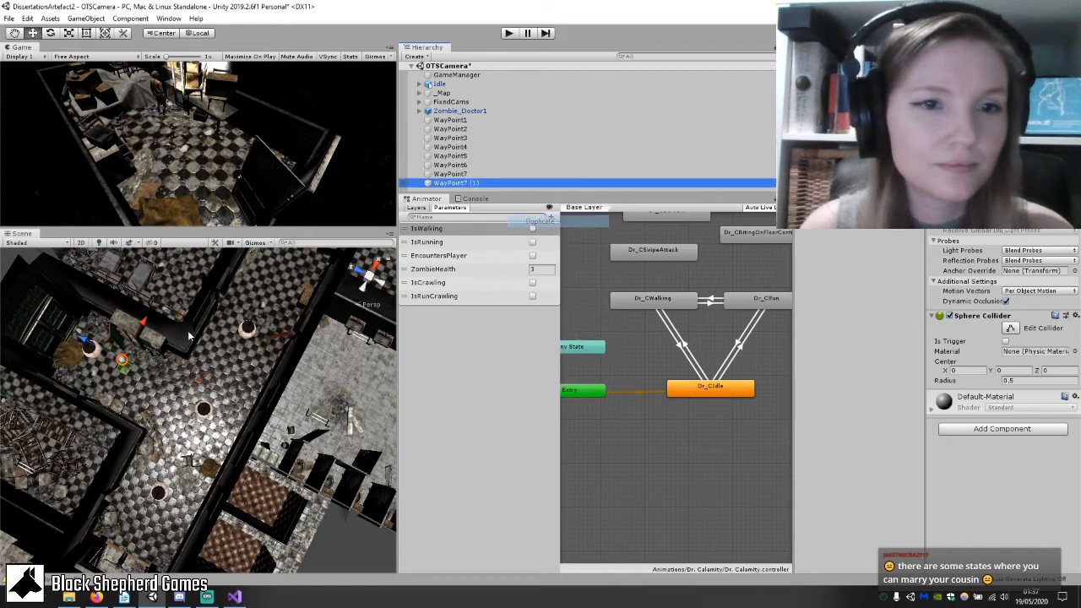
{"action": "middle_click_drag", "start_coordinate": [237, 339], "coordinate": [166, 464]}
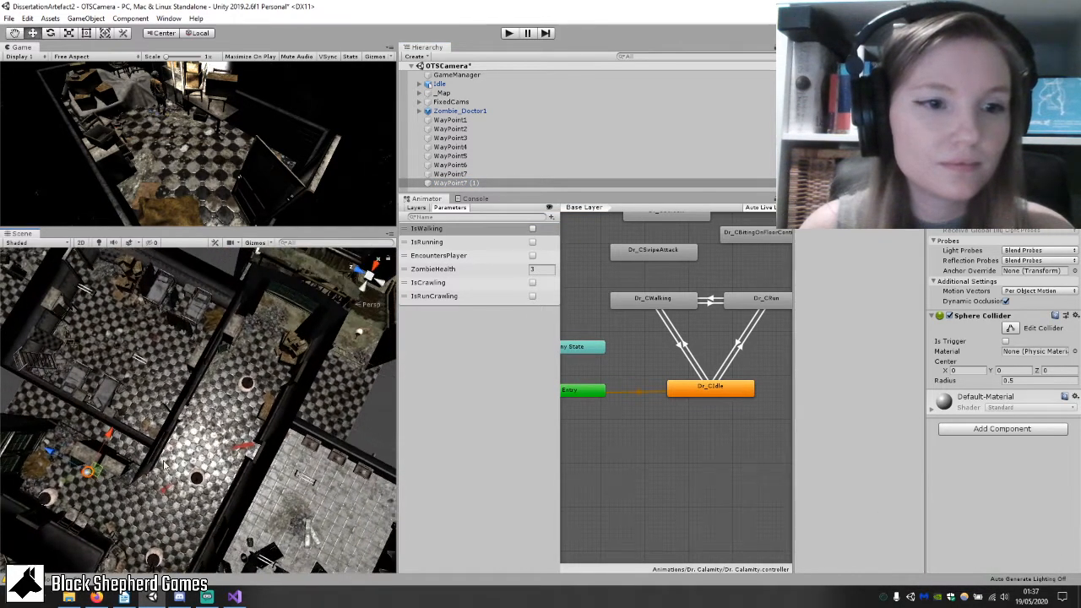
{"action": "left_click_drag", "start_coordinate": [107, 445], "coordinate": [148, 374]}
{"action": "left_click_drag", "start_coordinate": [172, 322], "coordinate": [180, 311]}
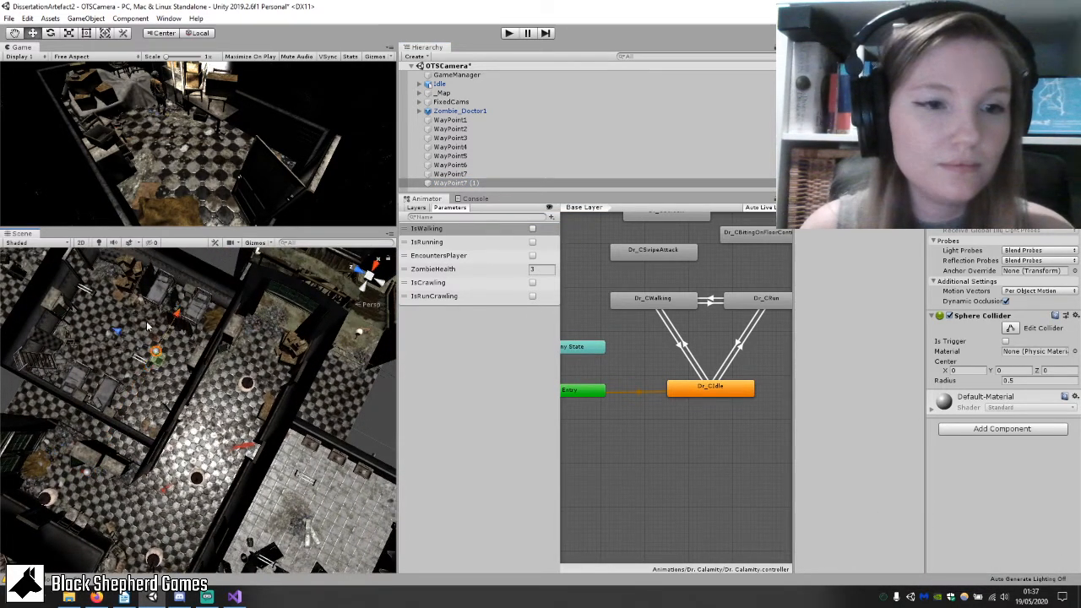
{"action": "left_click_drag", "start_coordinate": [88, 326], "coordinate": [63, 315]}
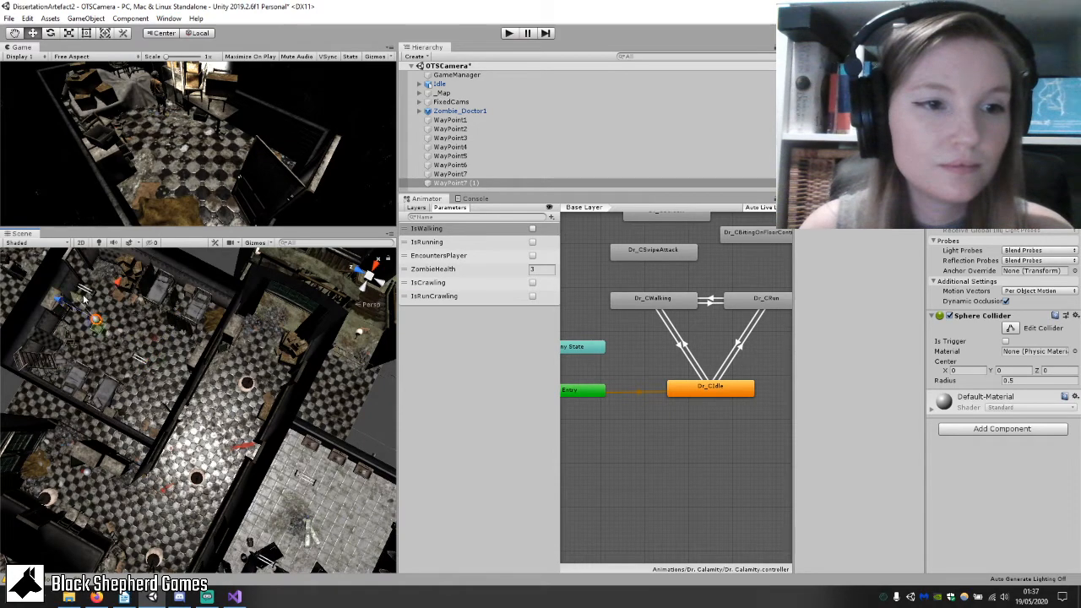
{"action": "key", "text": "f"}
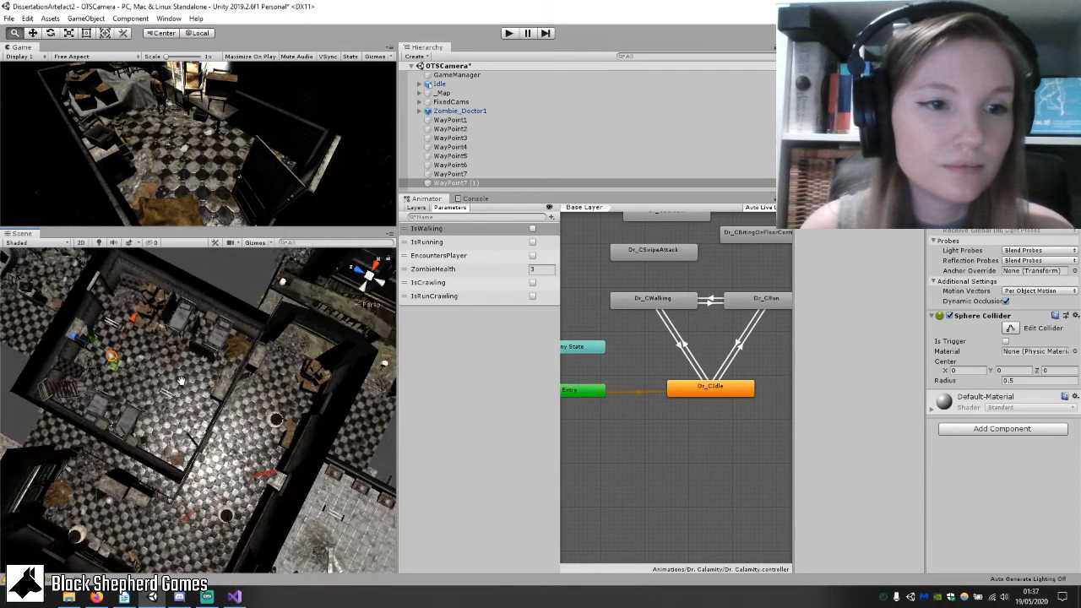
Rename the WayPoint7 copy in the checkered room with the hospital beds as WayPoint8.
{"action": "left_click", "coordinate": [508, 184]}
{"action": "right_click", "coordinate": [508, 184]}
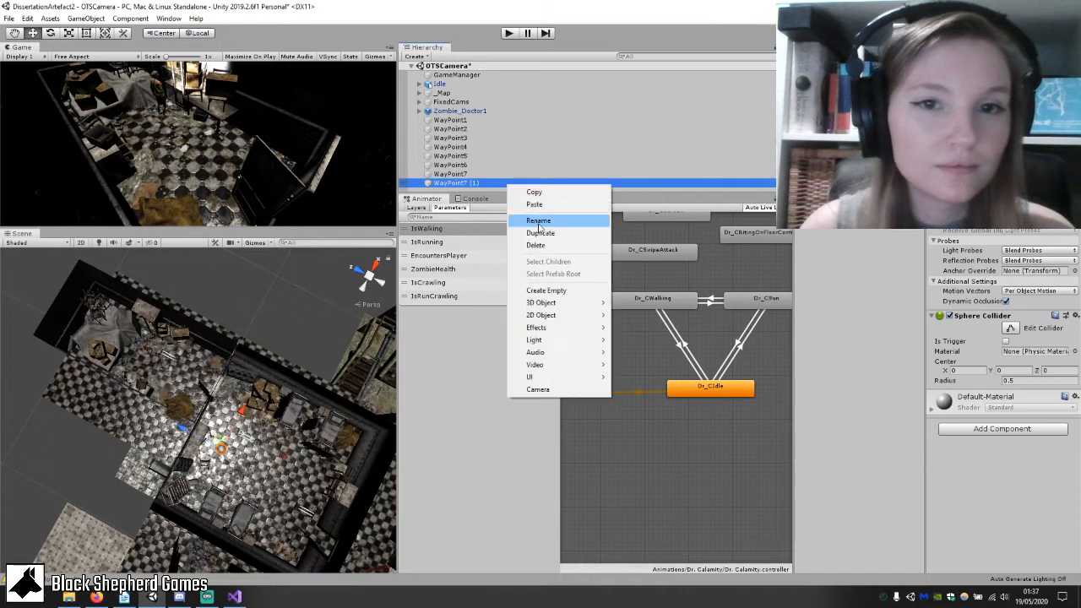
{"action": "left_click", "coordinate": [519, 220]}
{"action": "left_click_drag", "start_coordinate": [497, 184], "coordinate": [505, 185]}
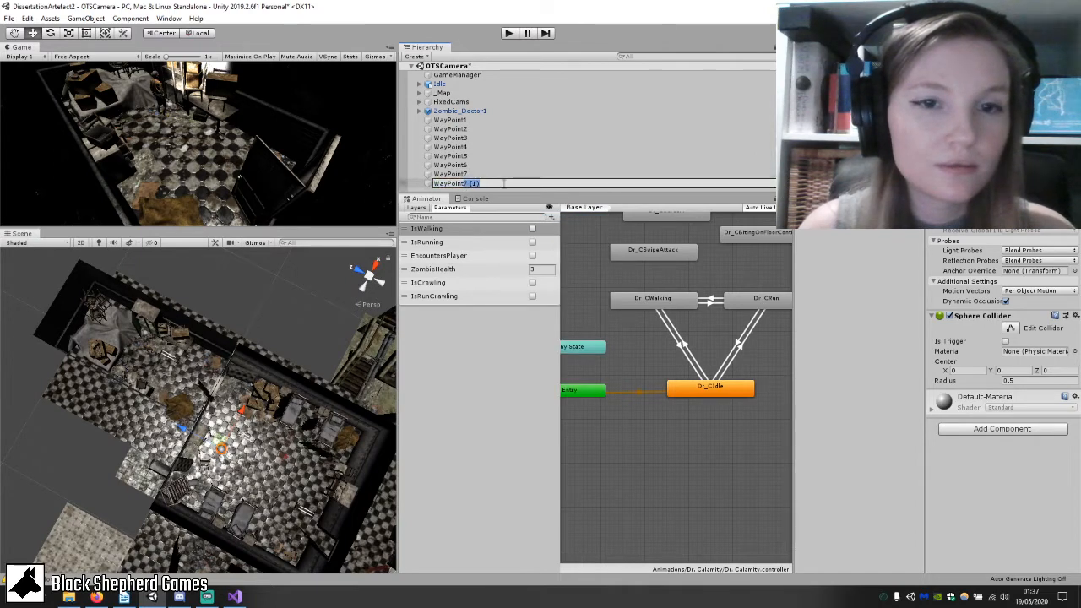
{"action": "type", "text": "8"}
{"action": "key", "text": "Return"}
Duplicate WayPoint8 and move the copy into the adjoining checkered area, beside the furniture along the far wall.
{"action": "right_click", "coordinate": [503, 184]}
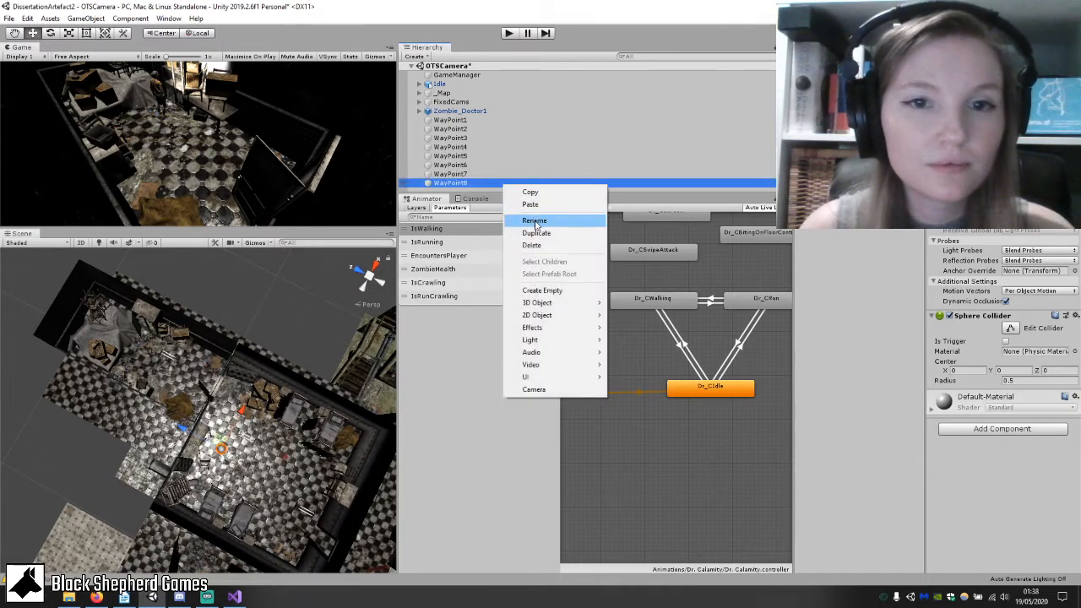
{"action": "left_click", "coordinate": [526, 231]}
{"action": "left_click_drag", "start_coordinate": [183, 428], "coordinate": [125, 401]}
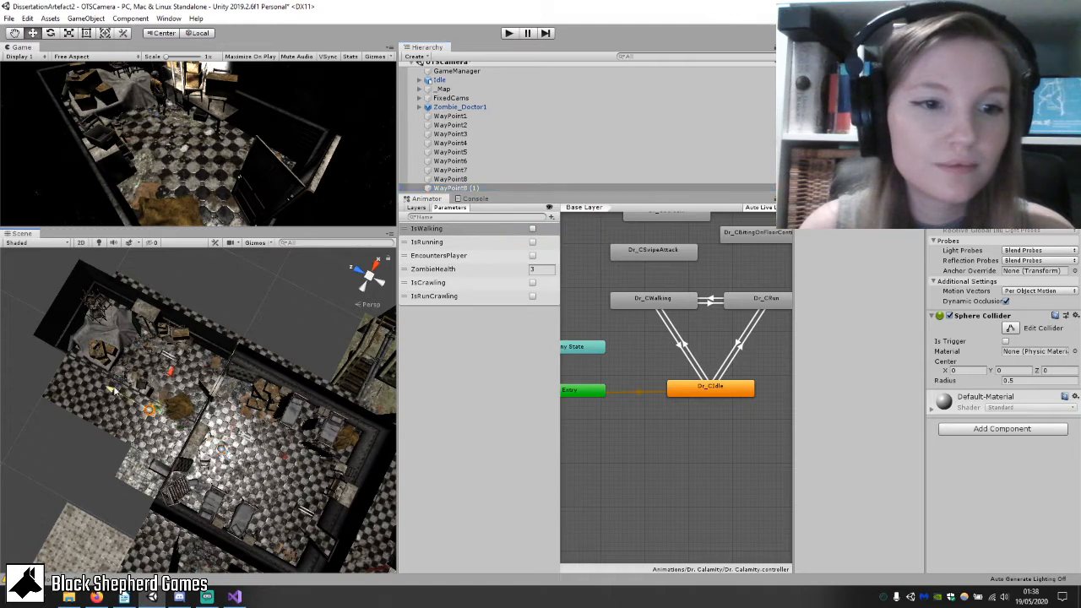
{"action": "left_click_drag", "start_coordinate": [173, 372], "coordinate": [211, 309]}
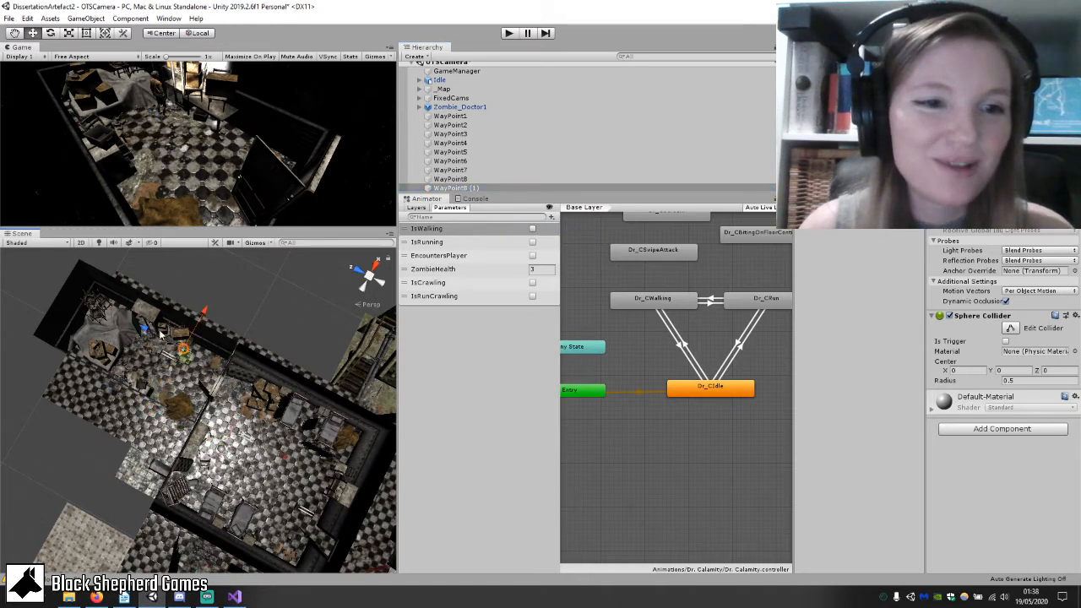
{"action": "left_click_drag", "start_coordinate": [149, 329], "coordinate": [157, 332]}
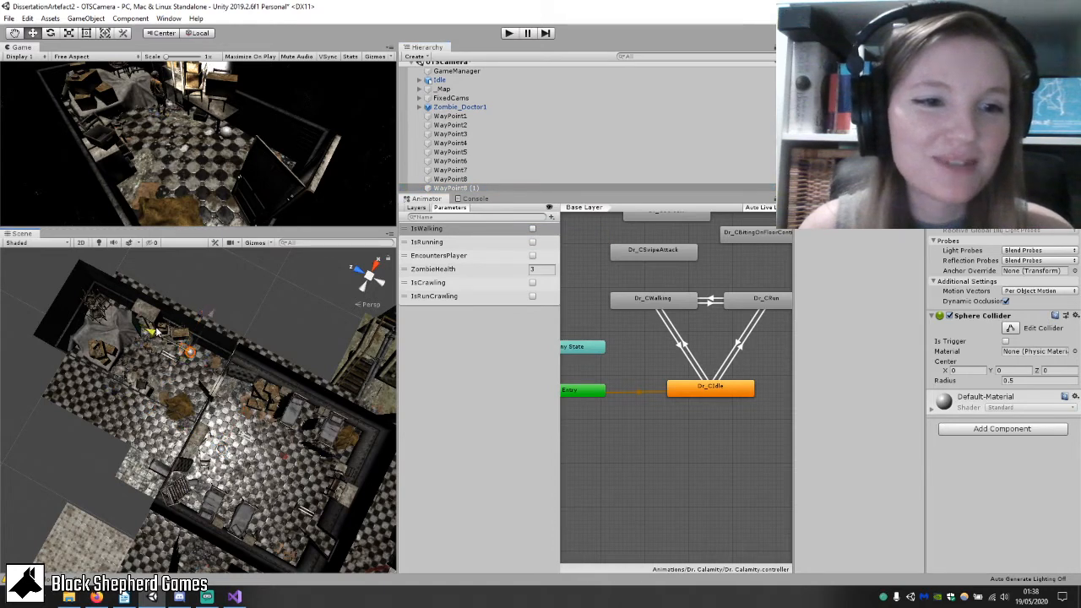
Rename the WayPoint8 copy beside the furniture as WayPoint9.
{"action": "right_click", "coordinate": [450, 189]}
{"action": "left_click", "coordinate": [475, 225]}
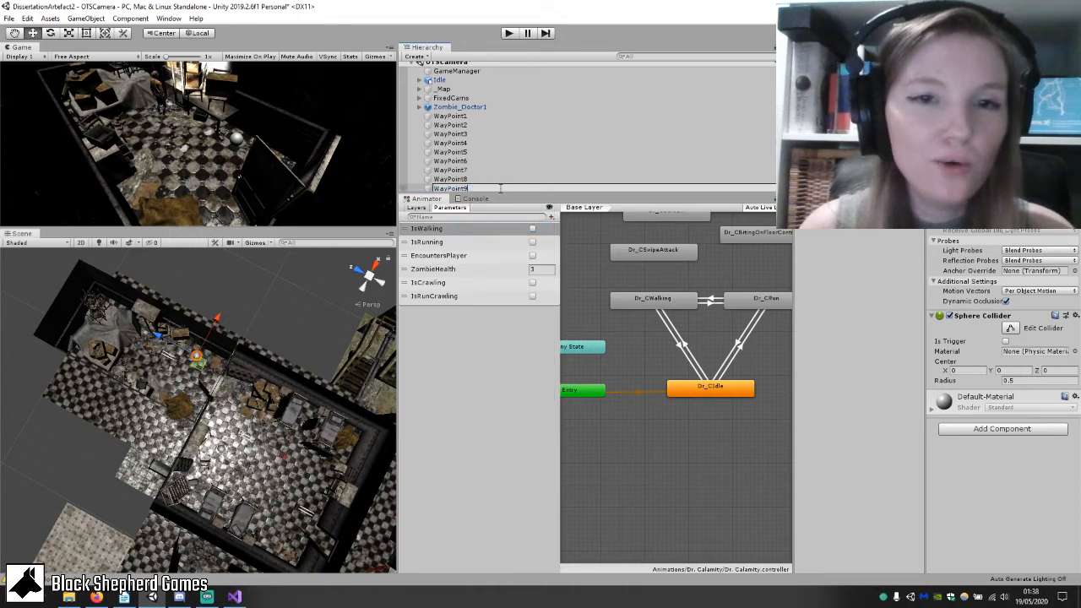
{"action": "key", "text": "Return"}
Duplicate WayPoint9 and move the copy across the level into the grey-tiled bathroom, near its outer wall.
{"action": "middle_click_drag", "start_coordinate": [284, 435], "coordinate": [228, 273]}
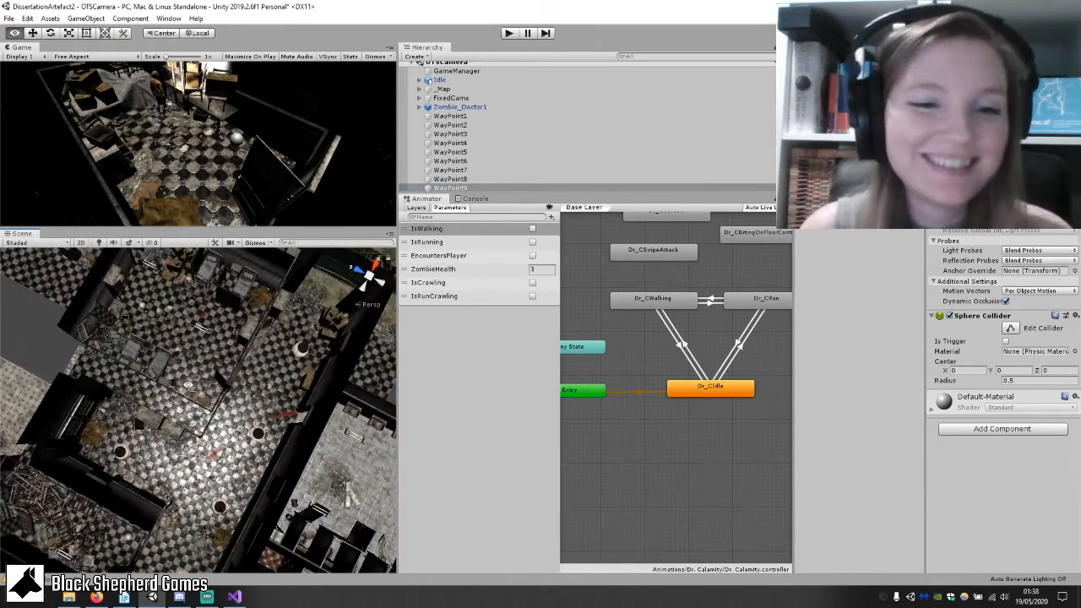
{"action": "left_click_drag", "start_coordinate": [188, 385], "coordinate": [280, 303], "text": "alt"}
{"action": "middle_click_drag", "start_coordinate": [284, 277], "coordinate": [278, 341]}
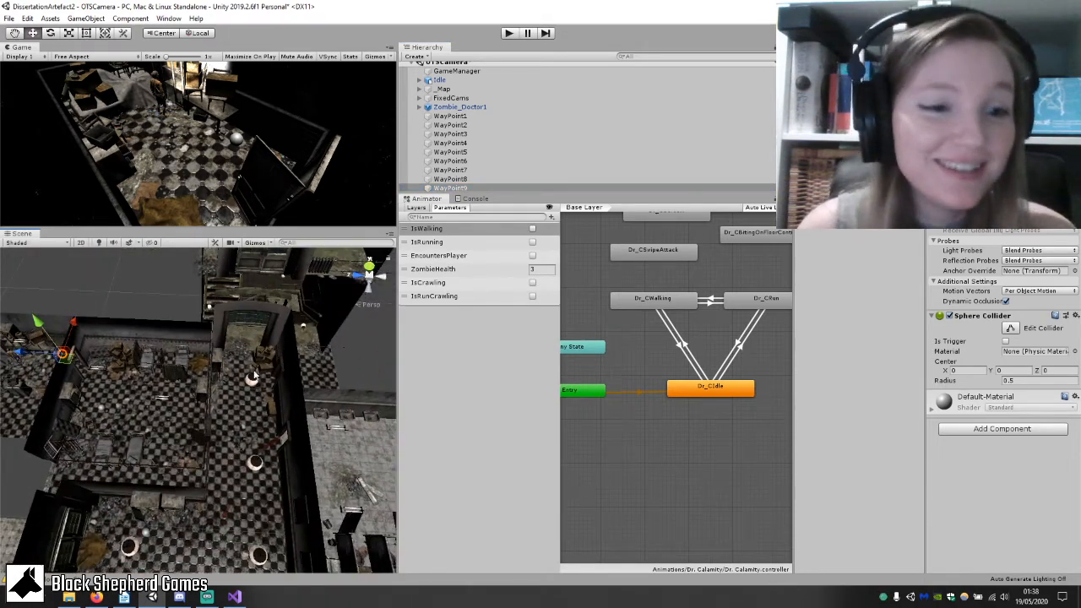
{"action": "right_click", "coordinate": [465, 190]}
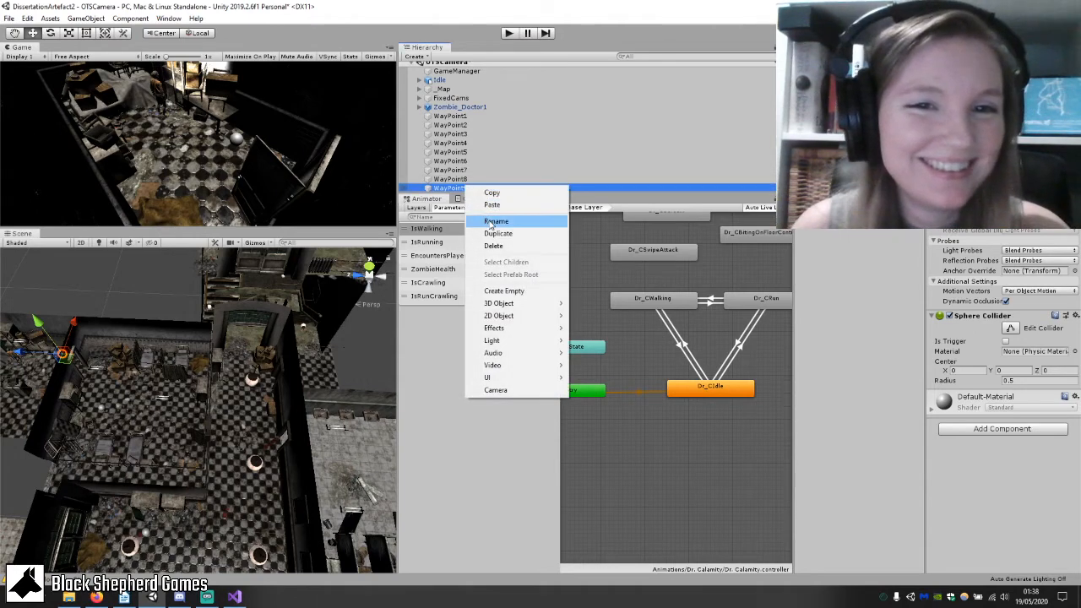
{"action": "left_click", "coordinate": [491, 234]}
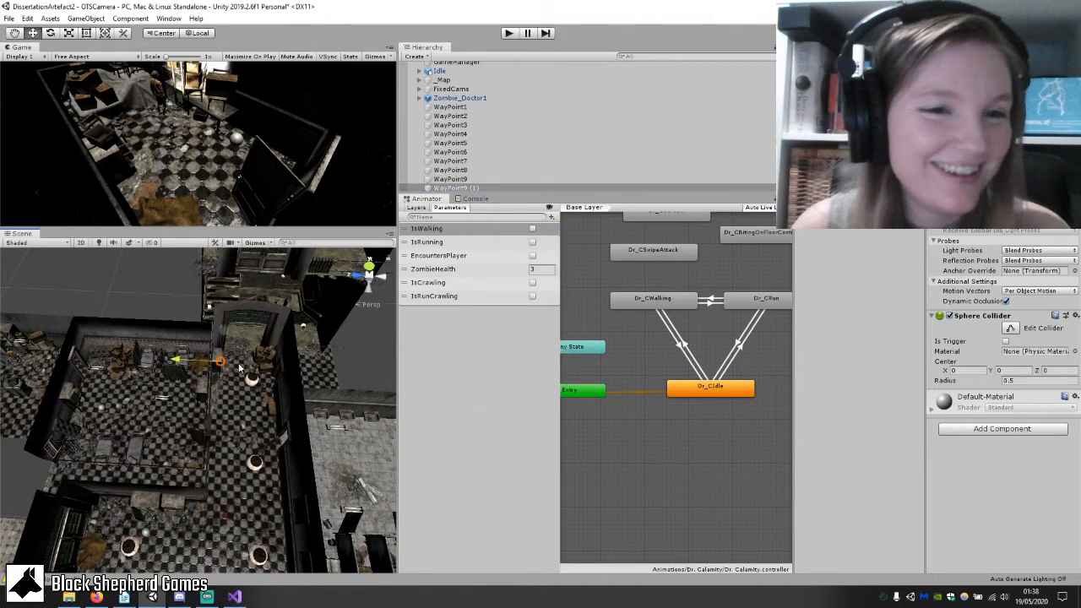
{"action": "middle_click_drag", "start_coordinate": [309, 363], "coordinate": [157, 343]}
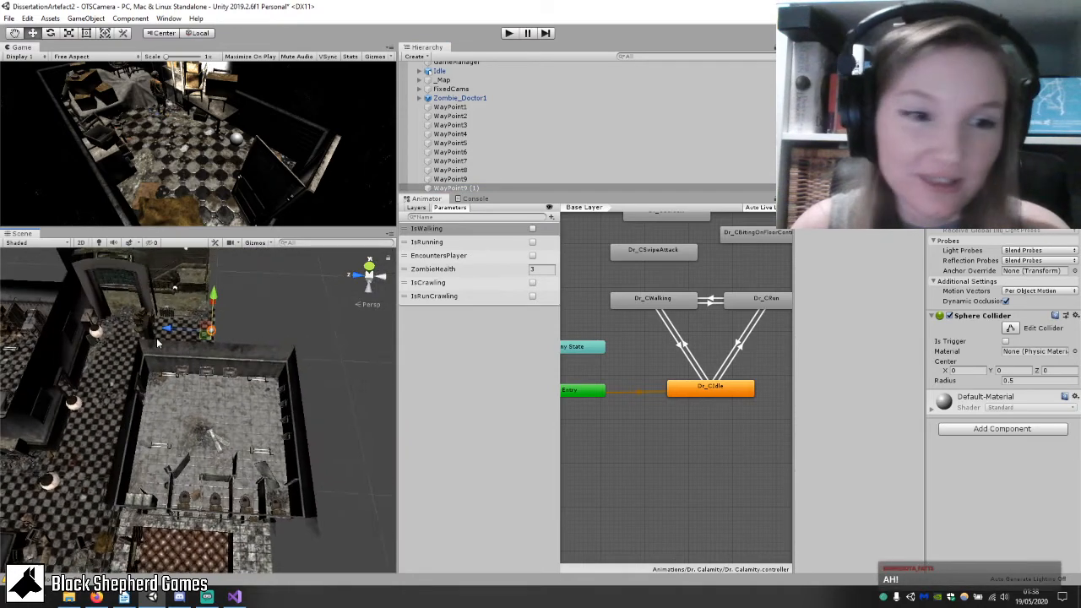
{"action": "left_click_drag", "start_coordinate": [250, 342], "coordinate": [269, 288], "text": "alt"}
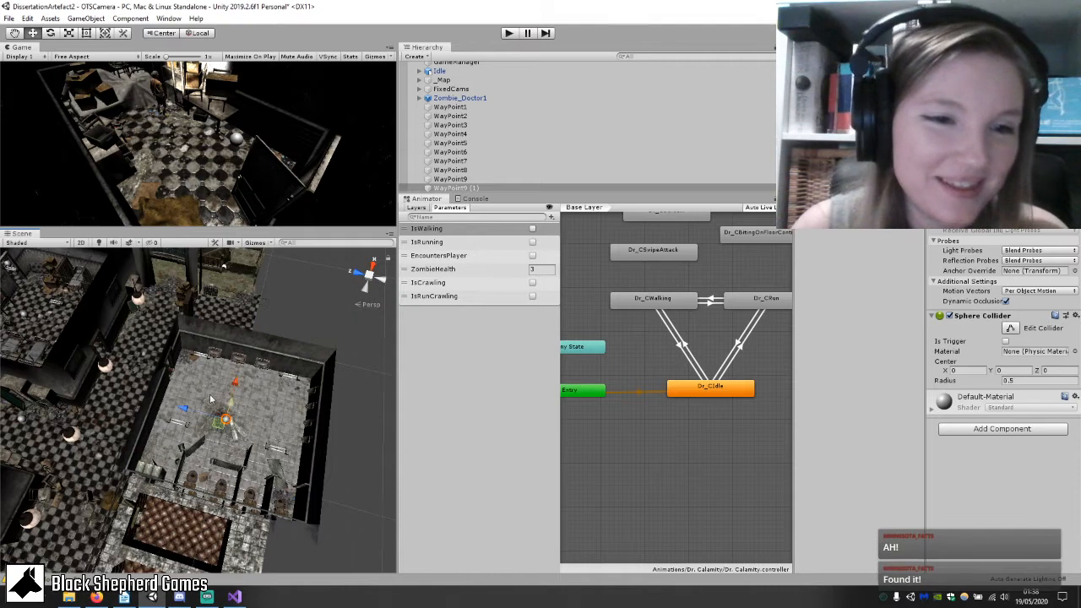
{"action": "left_click_drag", "start_coordinate": [240, 414], "coordinate": [229, 397], "text": "alt"}
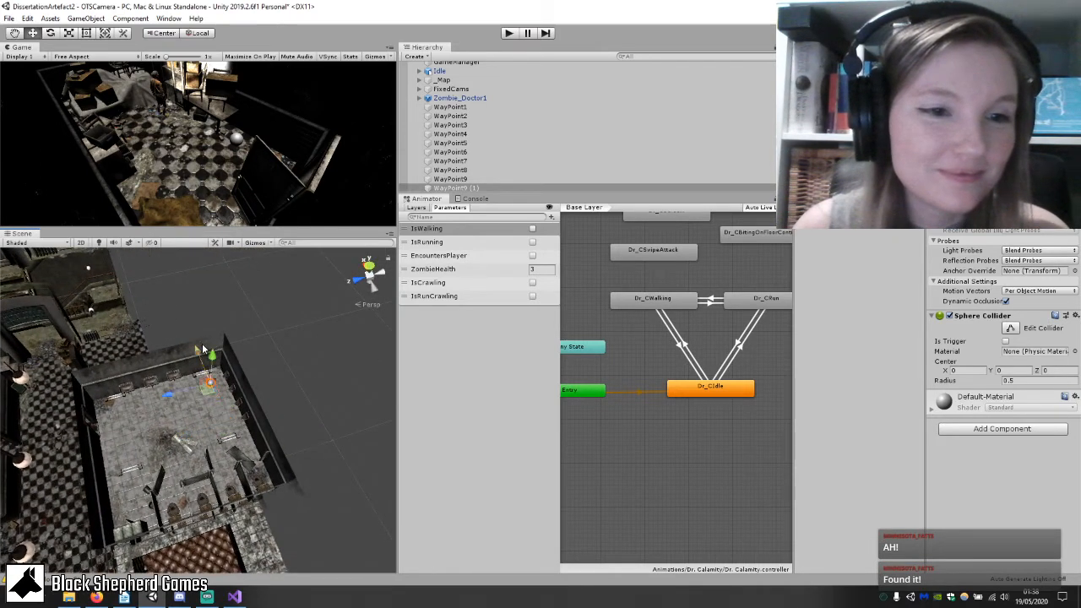
{"action": "left_click_drag", "start_coordinate": [226, 382], "coordinate": [110, 378], "text": "alt"}
Rename the WayPoint9 copy in the grey-tiled bathroom as WayPoint10.
{"action": "right_click", "coordinate": [475, 192]}
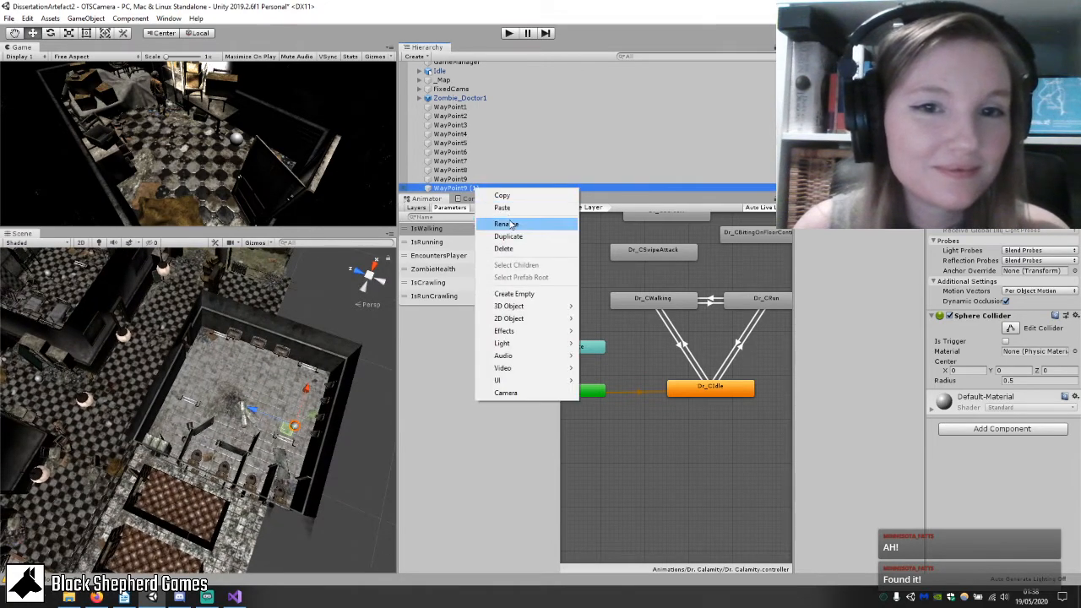
{"action": "left_click", "coordinate": [561, 223]}
{"action": "left_click_drag", "start_coordinate": [466, 185], "coordinate": [496, 201]}
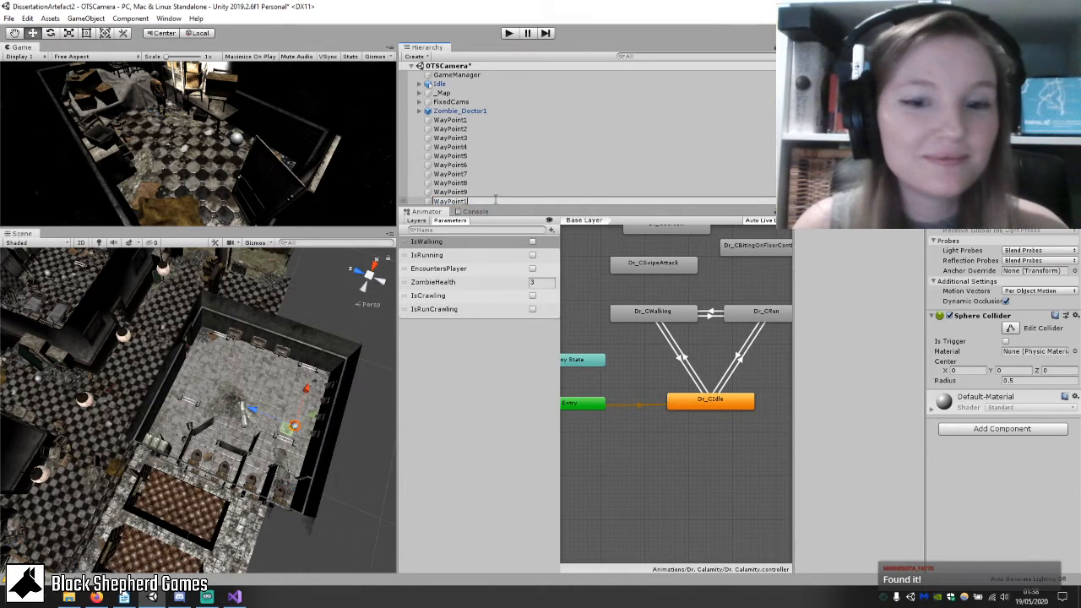
{"action": "key", "text": "Return"}
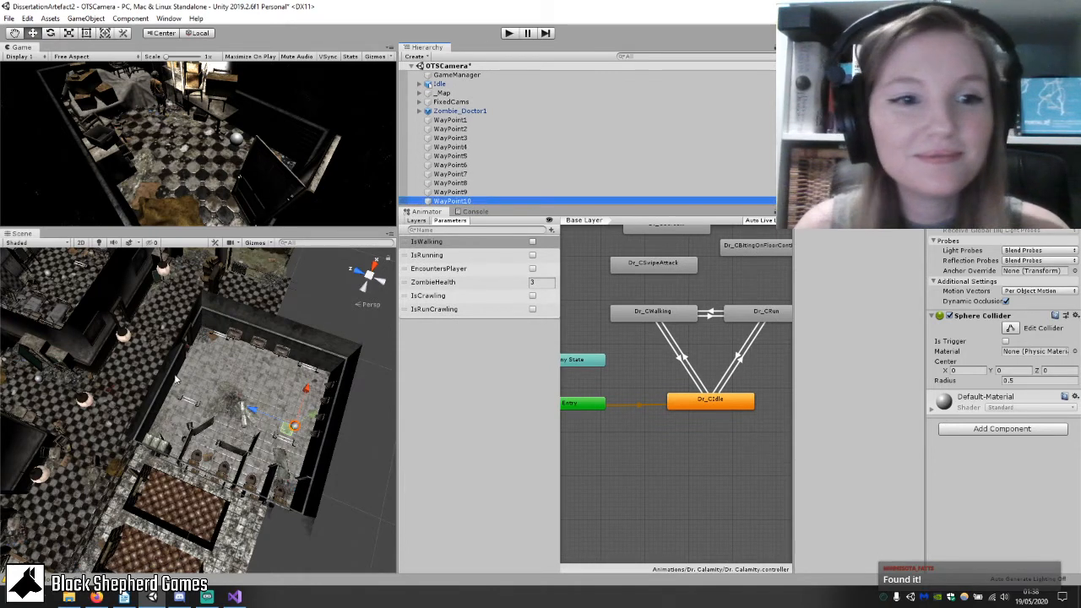
{"action": "middle_click_drag", "start_coordinate": [176, 379], "coordinate": [156, 428]}
{"action": "right_click_drag", "start_coordinate": [156, 428], "coordinate": [191, 347]}
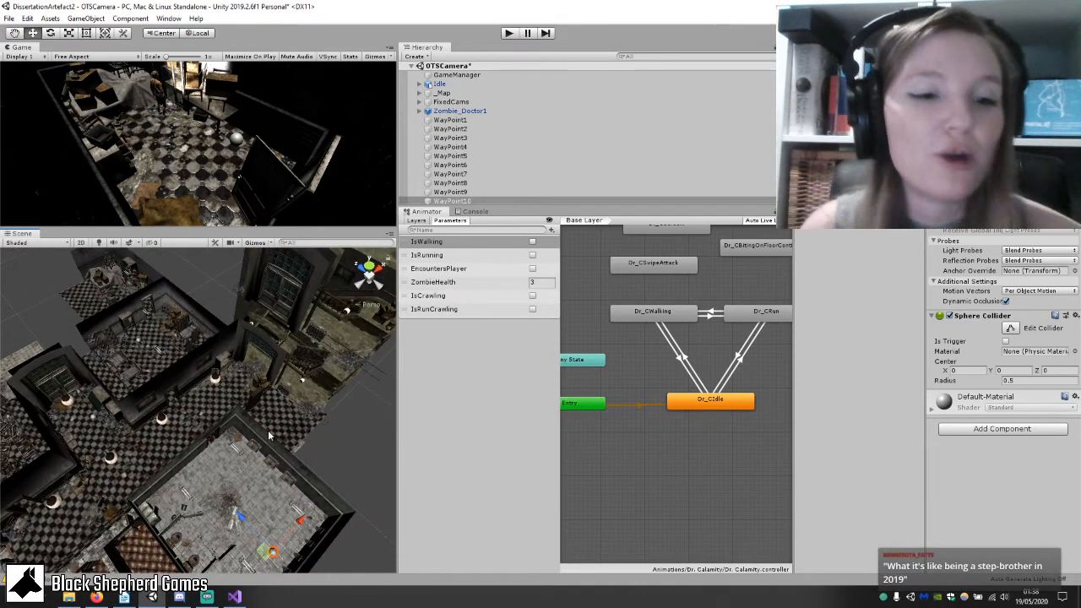
{"action": "middle_click_drag", "start_coordinate": [284, 431], "coordinate": [205, 417]}
{"action": "right_click_drag", "start_coordinate": [206, 417], "coordinate": [105, 455]}
{"action": "middle_click_drag", "start_coordinate": [112, 452], "coordinate": [188, 512]}
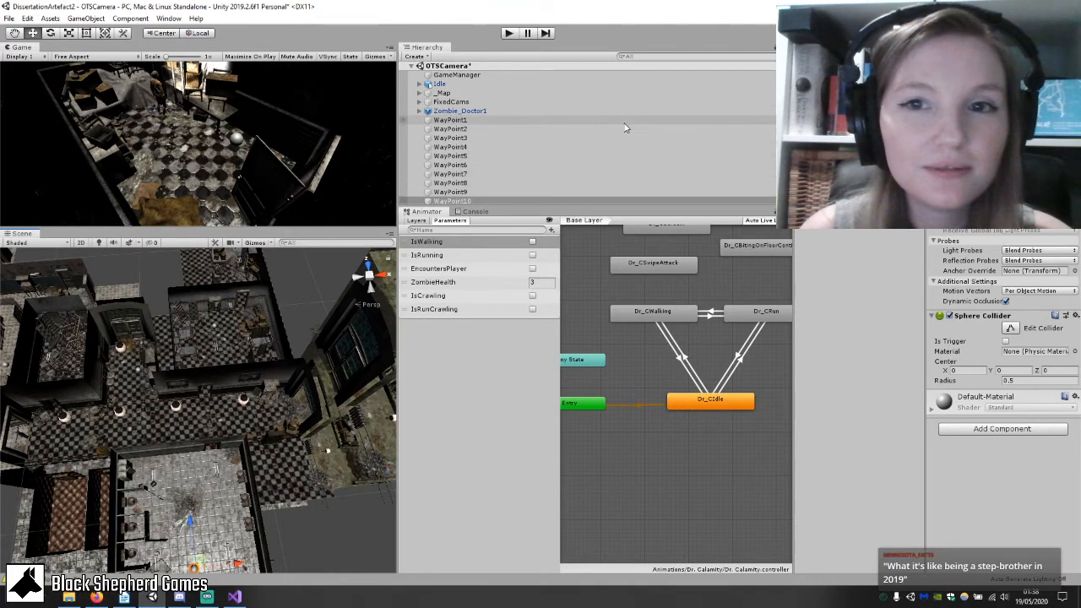
Create an empty object, place it at the scene's top level after WayPoint9, and make WayPoint10 its child.
{"action": "left_click", "coordinate": [466, 201]}
{"action": "right_click", "coordinate": [465, 201]}
{"action": "left_click", "coordinate": [511, 302]}
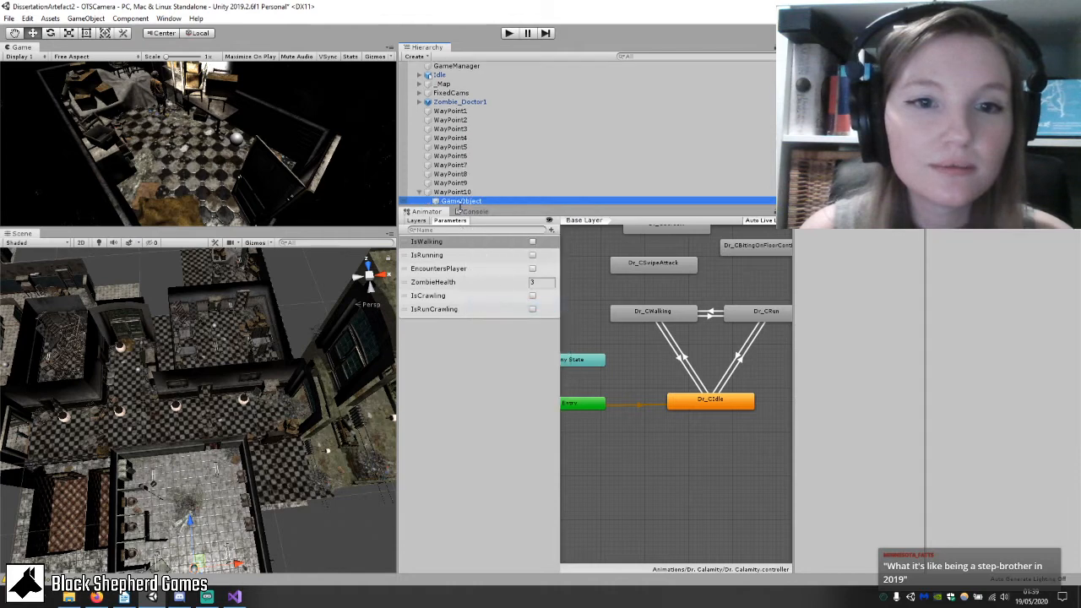
{"action": "left_click_drag", "start_coordinate": [473, 205], "coordinate": [470, 189]}
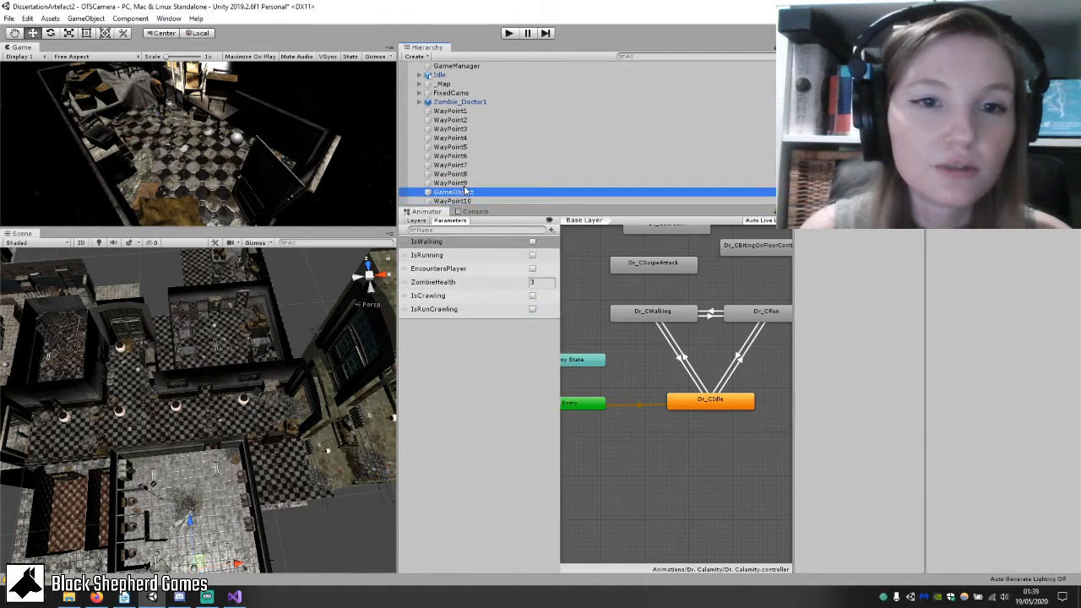
{"action": "left_click", "coordinate": [472, 201]}
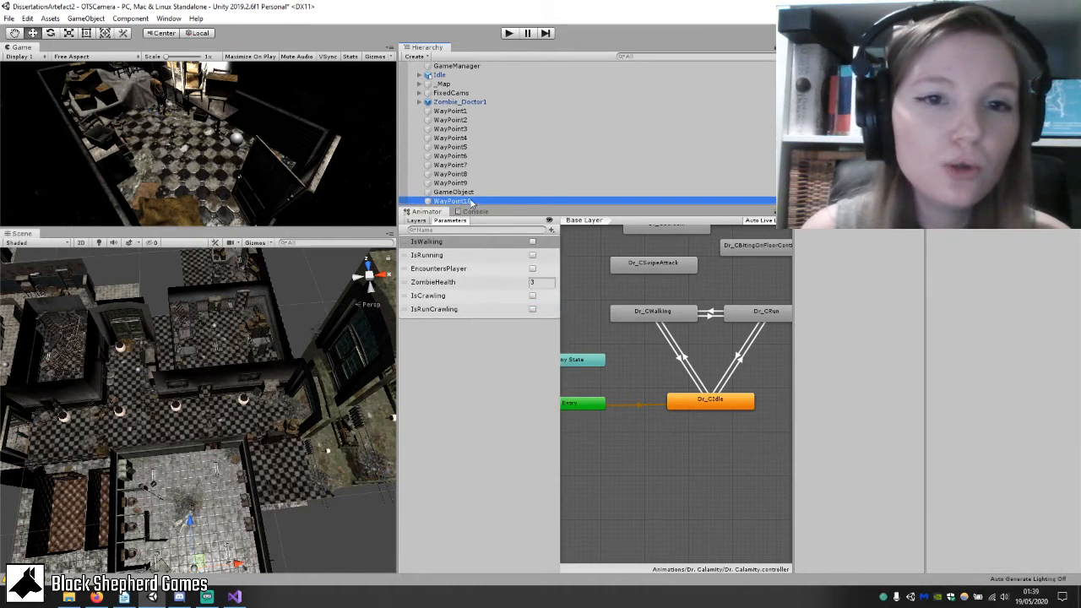
{"action": "left_click_drag", "start_coordinate": [472, 202], "coordinate": [473, 192]}
Make WayPoint1 through WayPoint9 children of the empty GameObject that holds WayPoint10.
{"action": "left_click", "coordinate": [482, 112]}
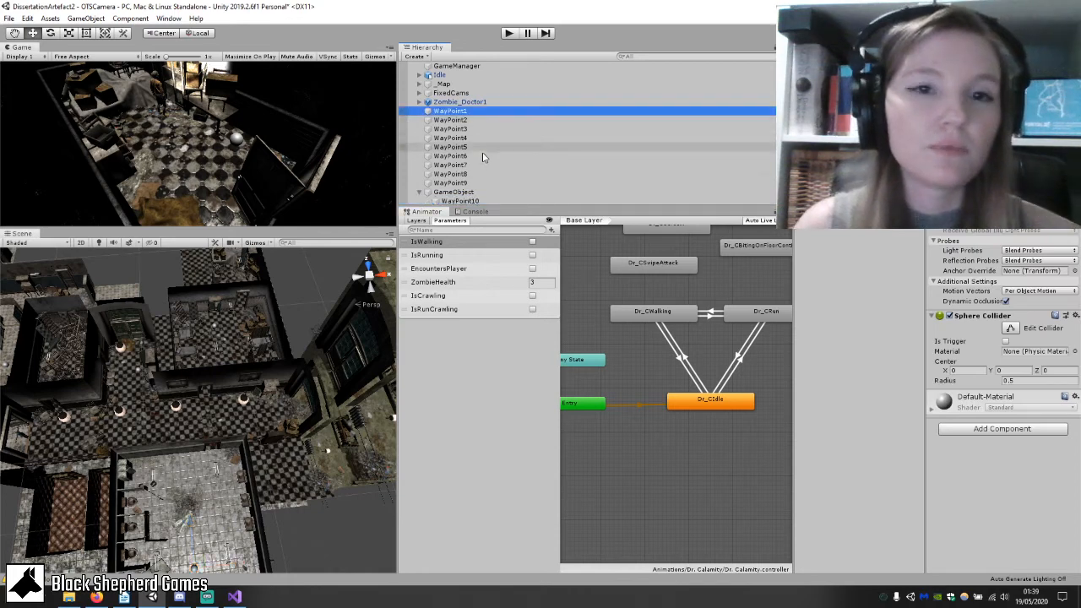
{"action": "left_click", "coordinate": [481, 182], "text": "shift"}
{"action": "left_click_drag", "start_coordinate": [486, 145], "coordinate": [483, 192]}
Move WayPoint1 through WayPoint9 above WayPoint10 inside the parent object.
{"action": "left_click", "coordinate": [480, 120]}
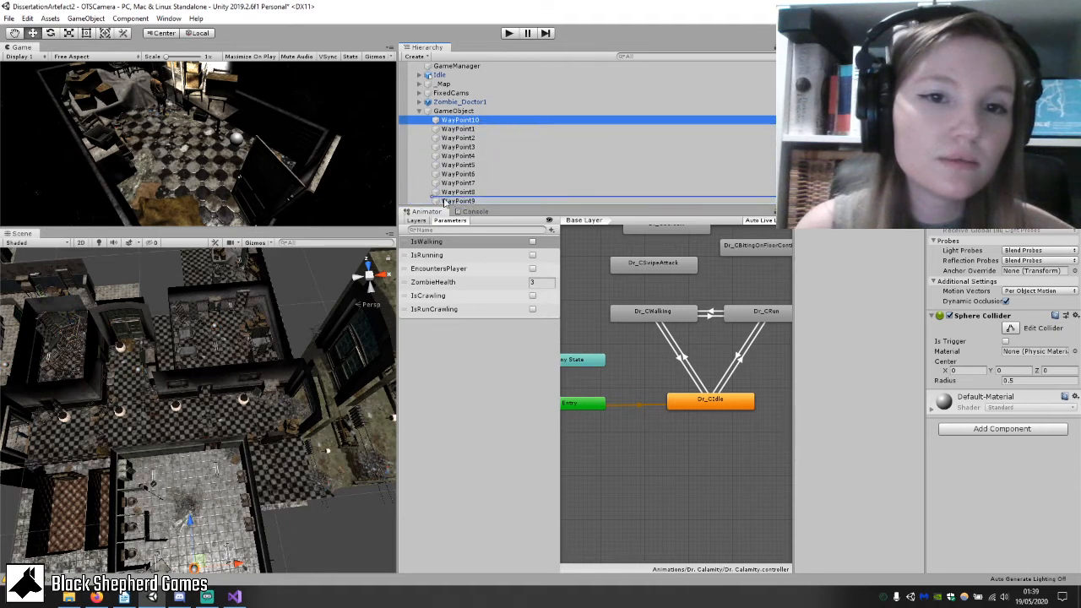
{"action": "left_click", "coordinate": [458, 129]}
{"action": "left_click", "coordinate": [464, 201]}
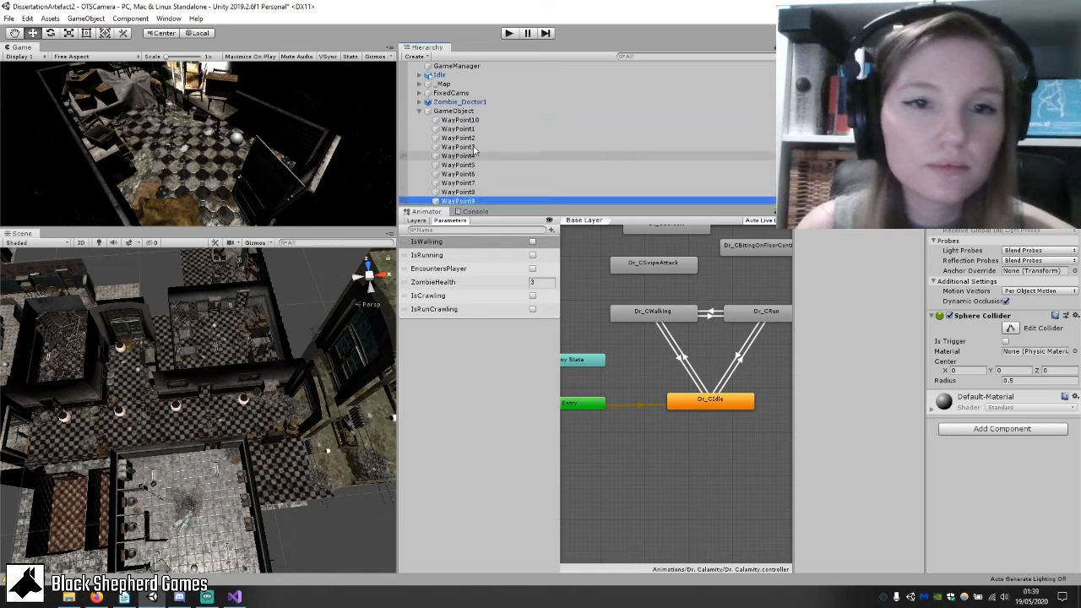
{"action": "left_click", "coordinate": [461, 128], "text": "shift"}
{"action": "left_click_drag", "start_coordinate": [470, 136], "coordinate": [476, 123]}
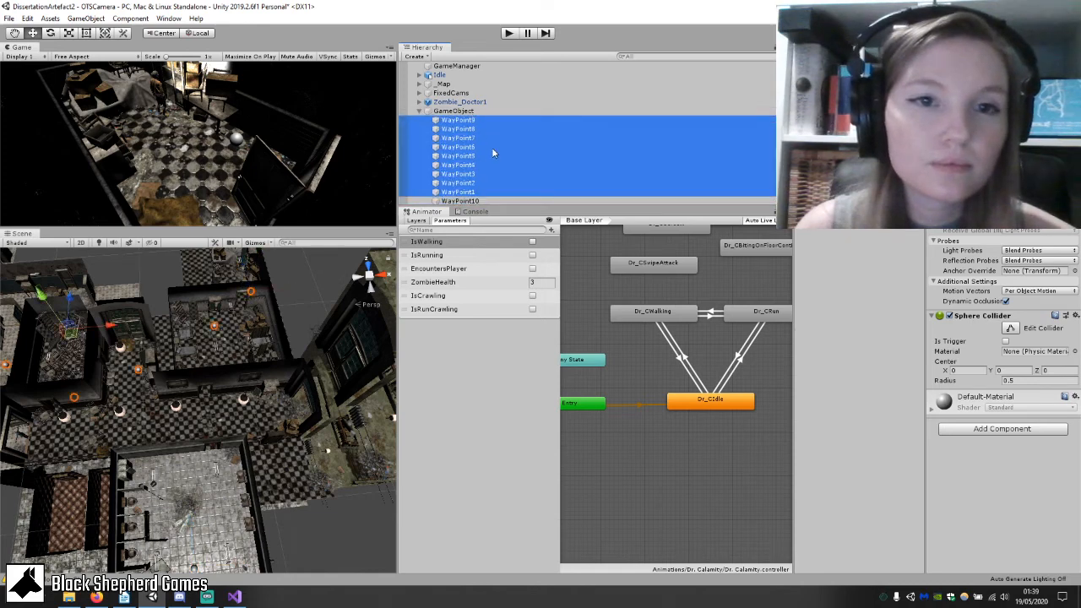
Rename the waypoints' parent GameObject as Waypoint.
{"action": "left_click", "coordinate": [435, 112]}
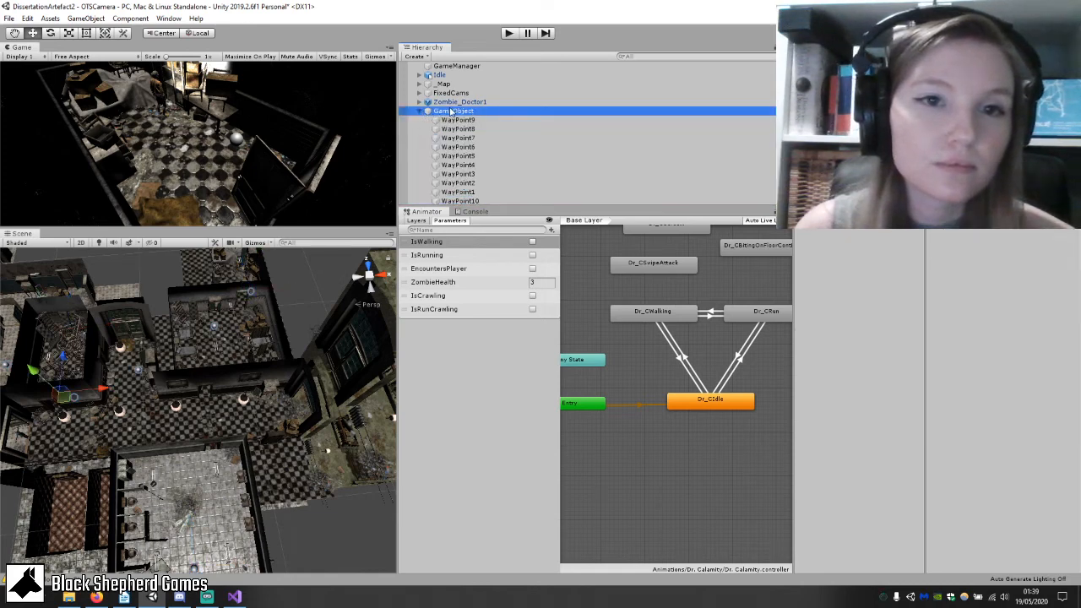
{"action": "right_click", "coordinate": [452, 110]}
{"action": "left_click", "coordinate": [490, 142]}
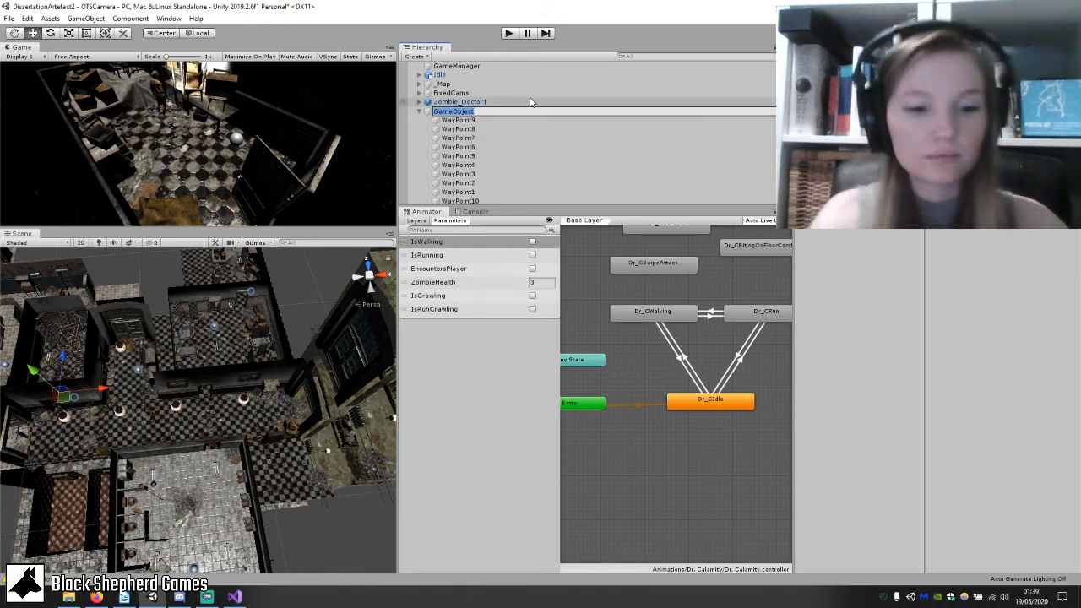
{"action": "type", "text": "Wa"}
{"action": "key", "text": "BackSpace"}
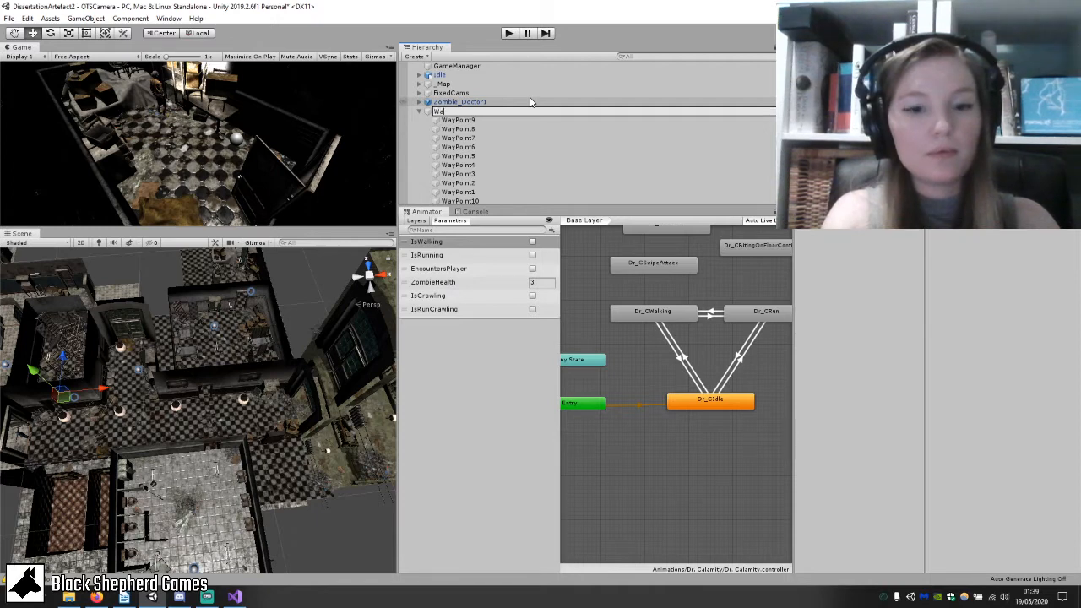
{"action": "type", "text": "ypo"}
{"action": "key", "text": "BackSpace"}
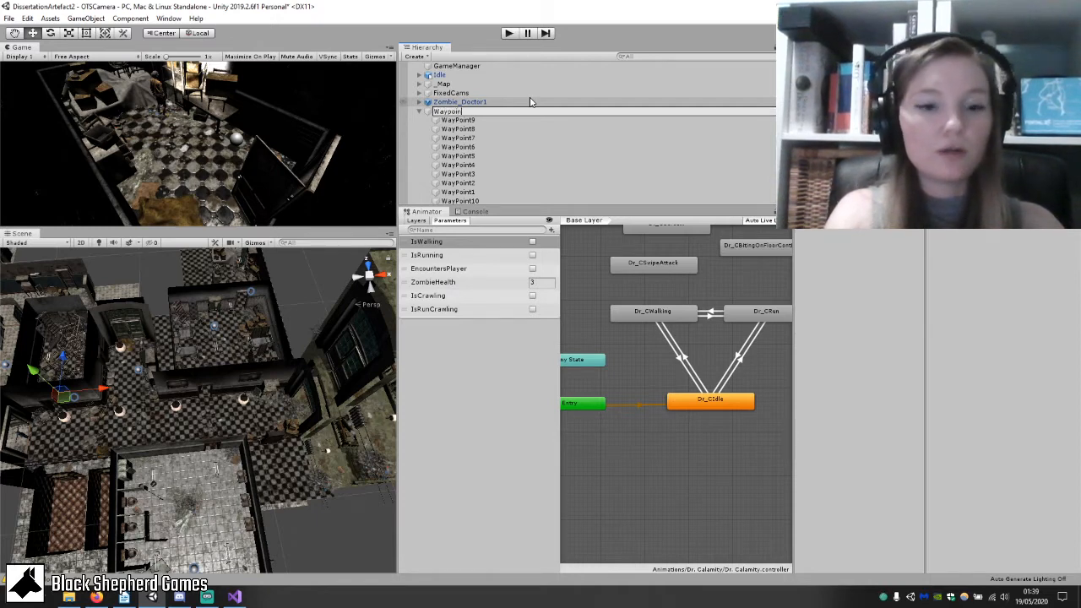
{"action": "key", "text": "Return"}
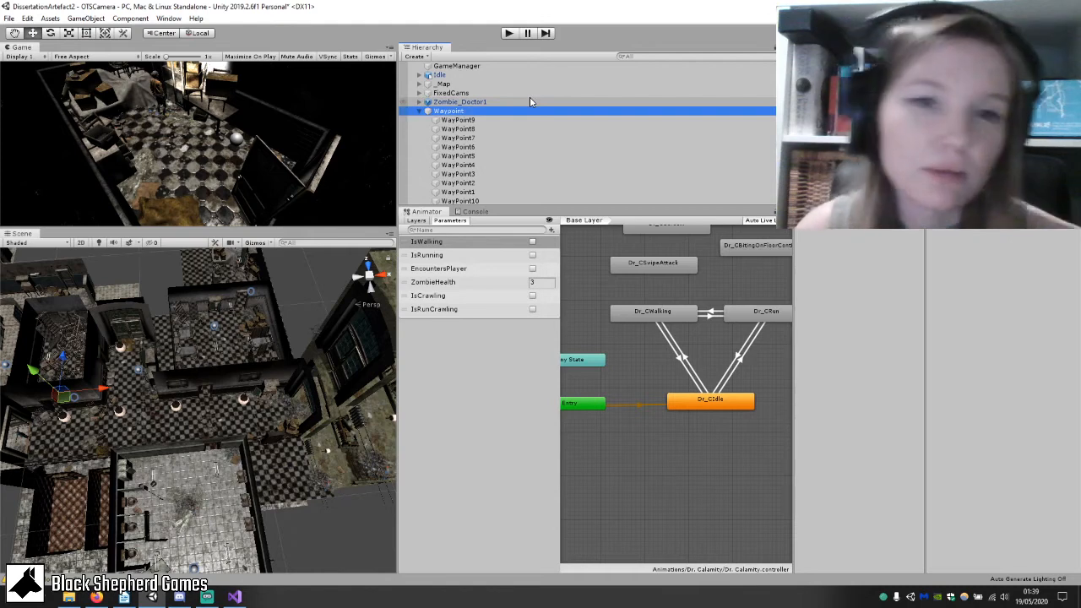
Reorder WayPoint1 through WayPoint9 into ascending order within the Waypoint parent, keeping them ahead of WayPoint10.
{"action": "left_click", "coordinate": [503, 192]}
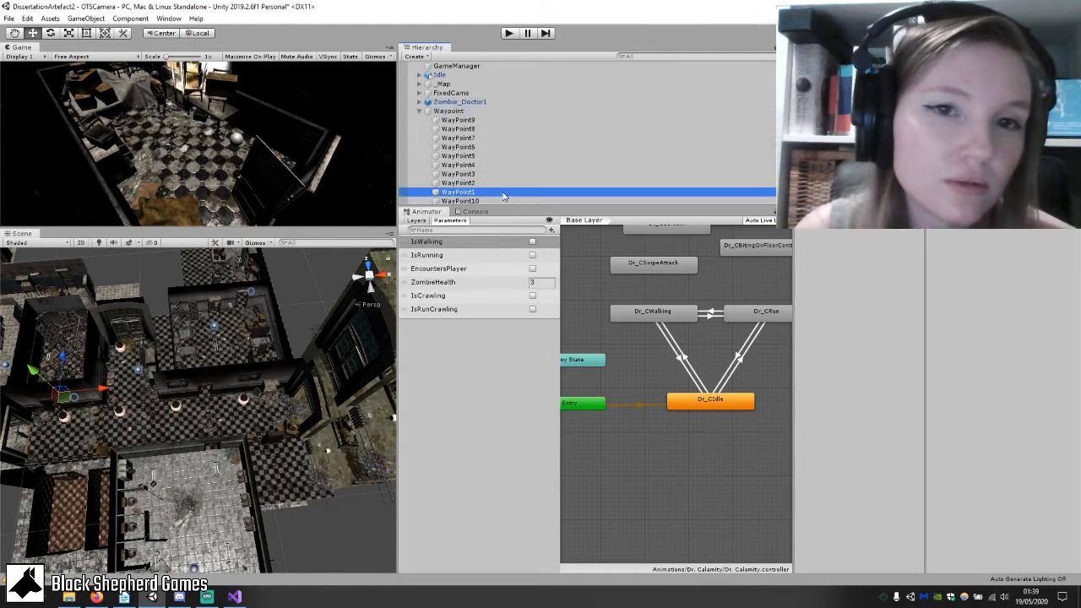
{"action": "left_click", "coordinate": [480, 123], "text": "shift"}
{"action": "mouse_move", "coordinate": [480, 123]}
{"action": "left_mouse_down"}
{"action": "mouse_move", "coordinate": [481, 203]}
{"action": "mouse_move", "coordinate": [494, 117]}
{"action": "left_mouse_up"}
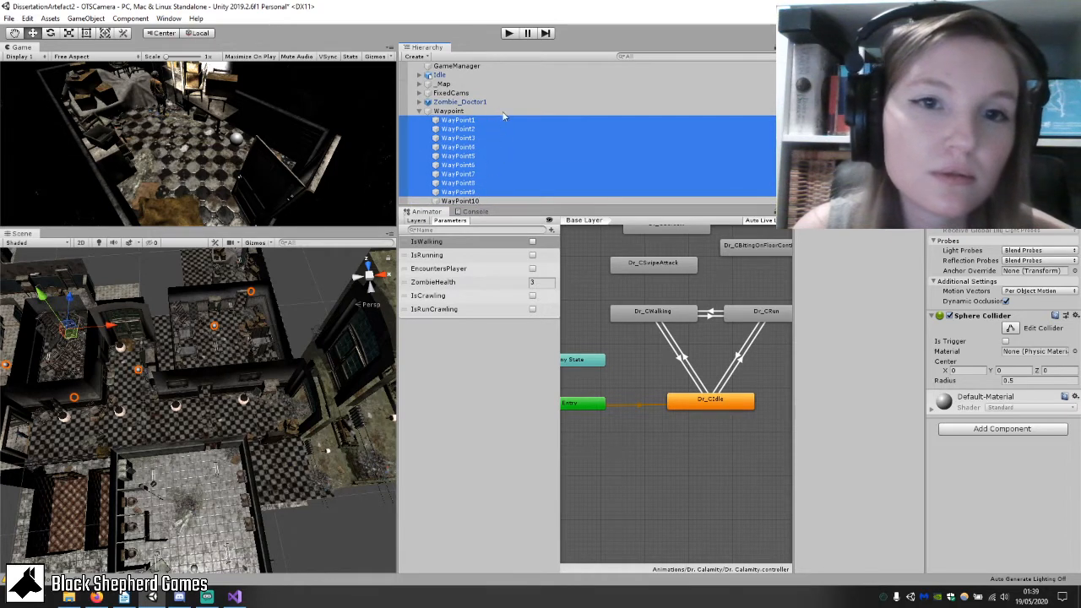
Select the Waypoint parent object and save the scene.
{"action": "left_click", "coordinate": [500, 112]}
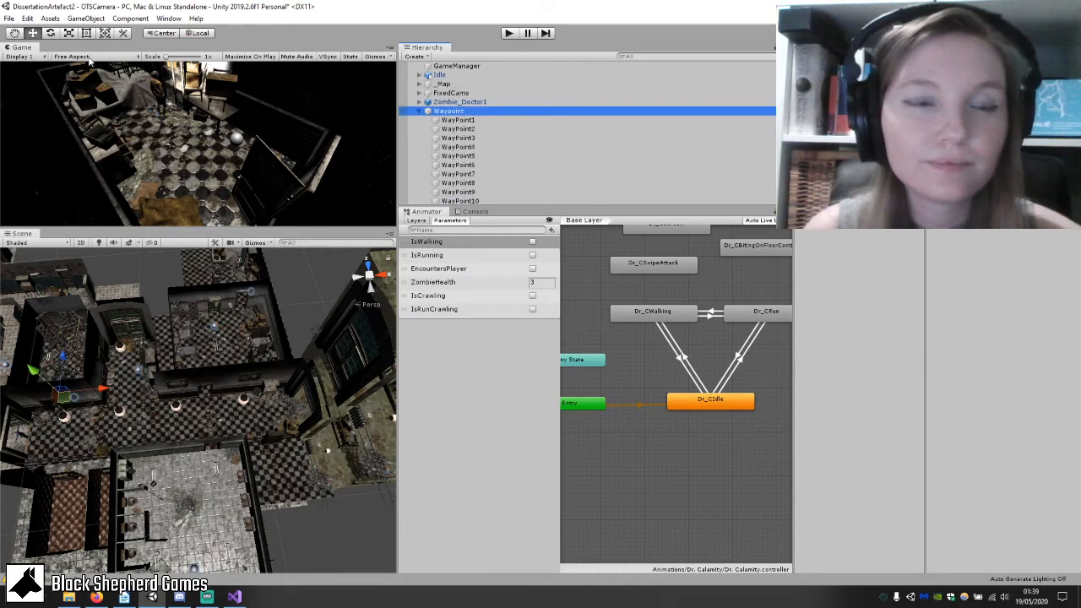
{"action": "left_click", "coordinate": [8, 18]}
{"action": "left_click", "coordinate": [17, 60]}
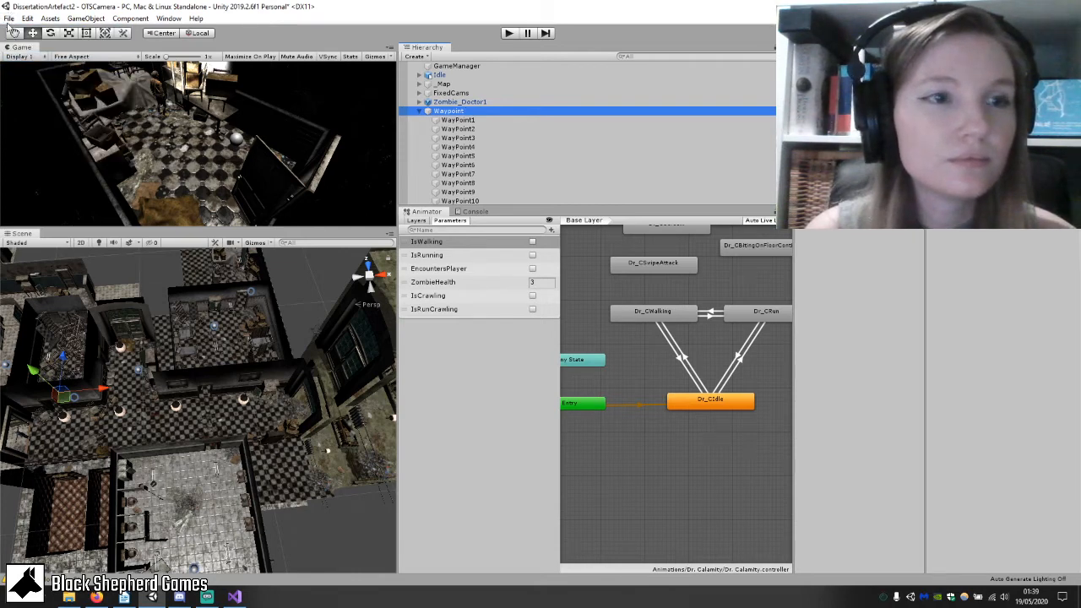
Save the project, then collapse the Waypoint group in the hierarchy and clear the selection.
{"action": "left_click", "coordinate": [8, 18]}
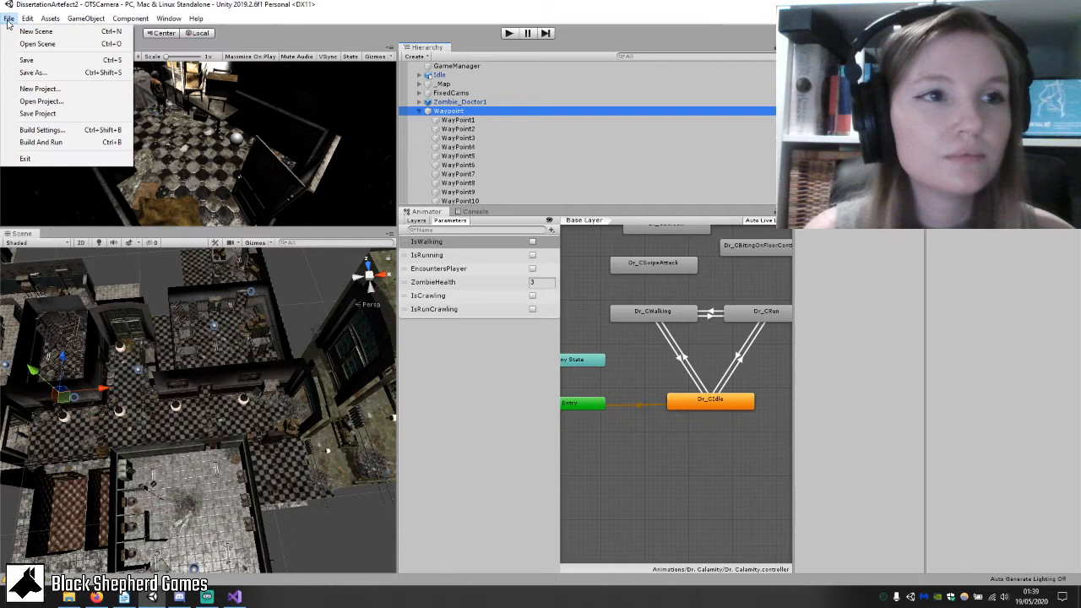
{"action": "left_click", "coordinate": [26, 111]}
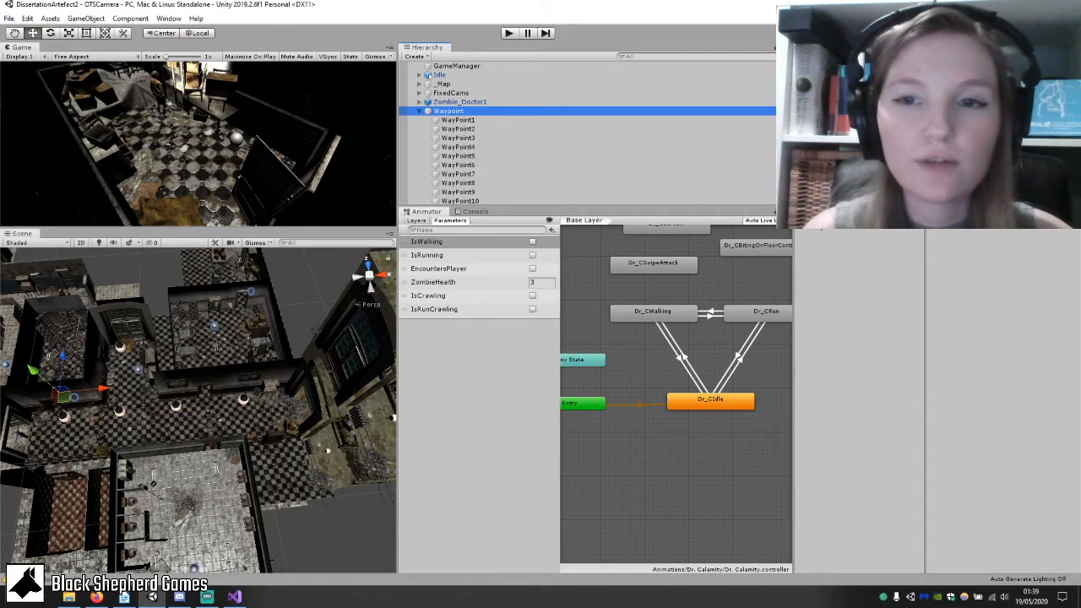
{"action": "scroll", "coordinate": [262, 444], "scroll_direction": "up", "scroll_amount": 6}
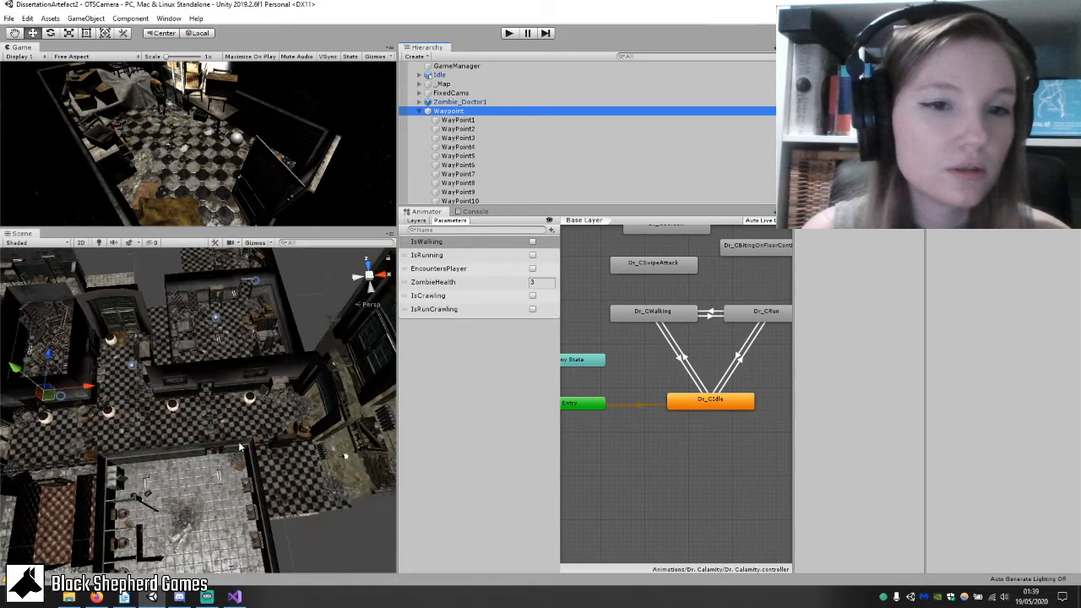
{"action": "middle_click_drag", "start_coordinate": [262, 445], "coordinate": [238, 486]}
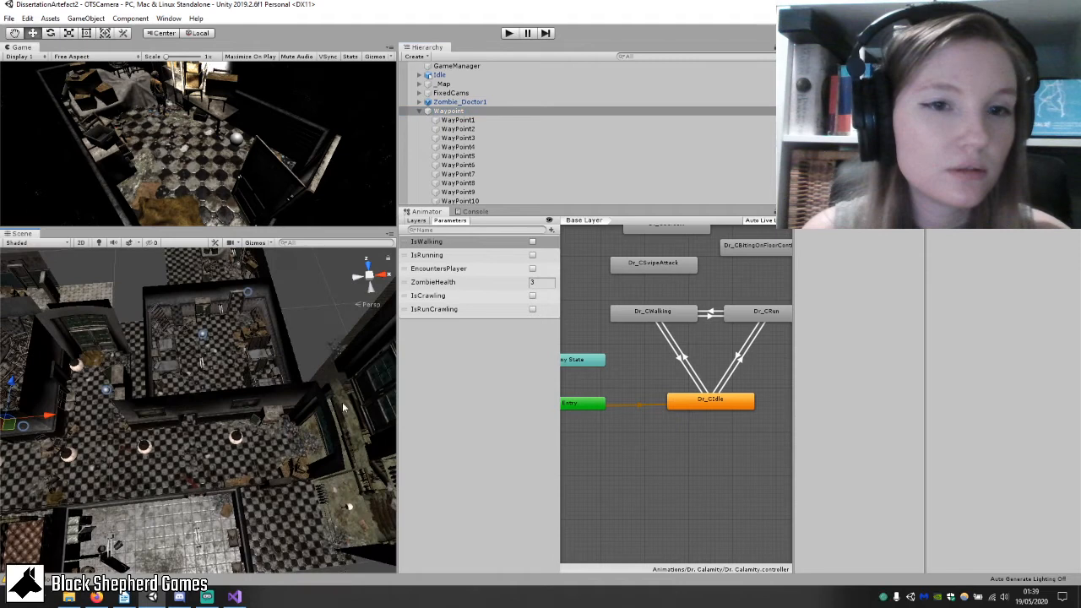
{"action": "left_click", "coordinate": [420, 112]}
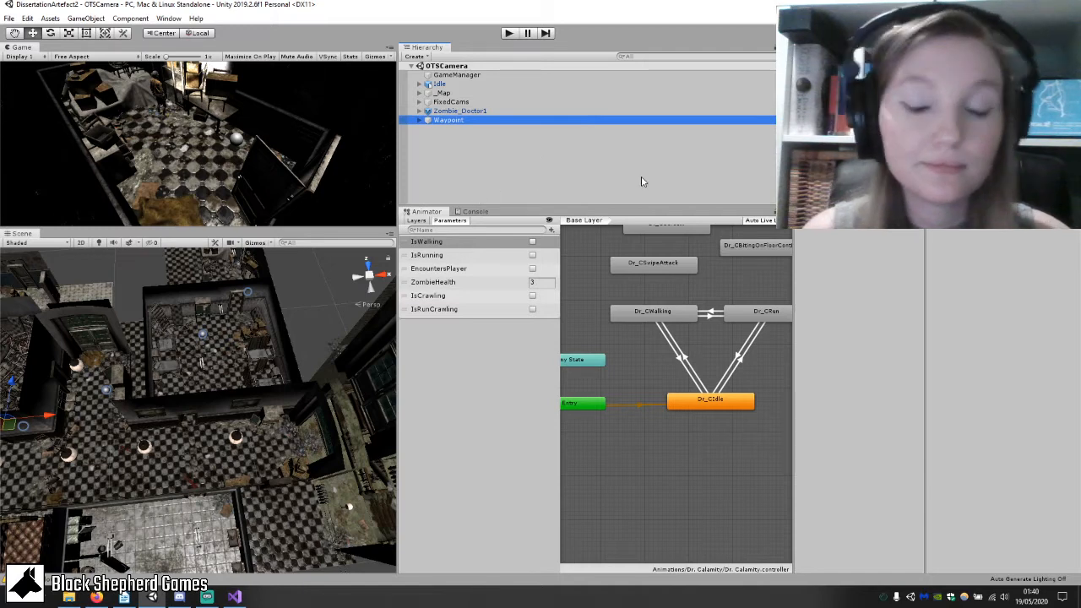
{"action": "left_click", "coordinate": [613, 166]}
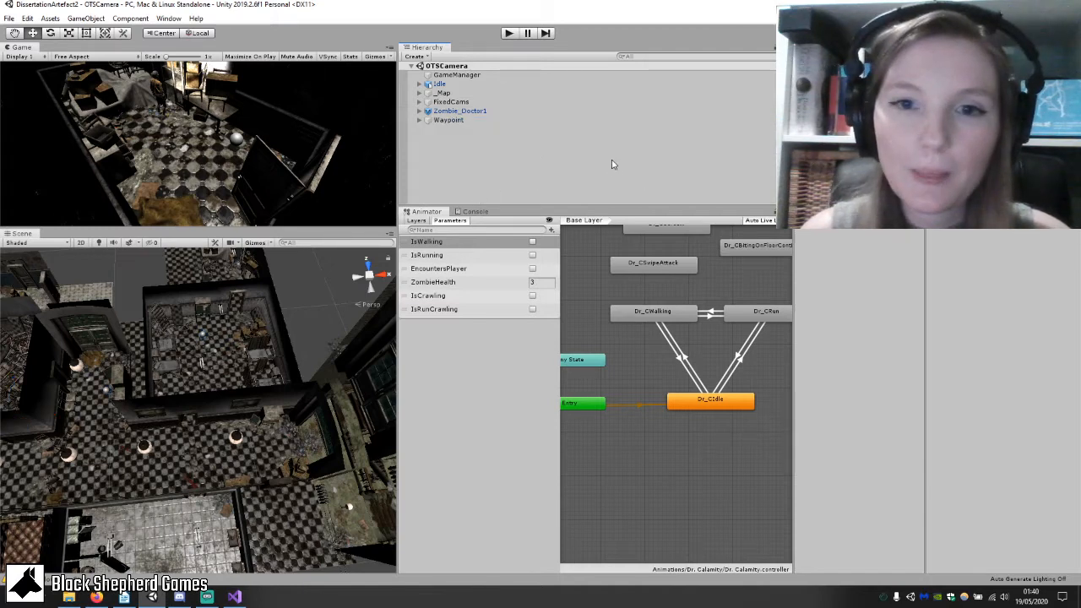
Look through the object types that can be added to the scene and the asset types that can be created in the project.
{"action": "right_click", "coordinate": [565, 158]}
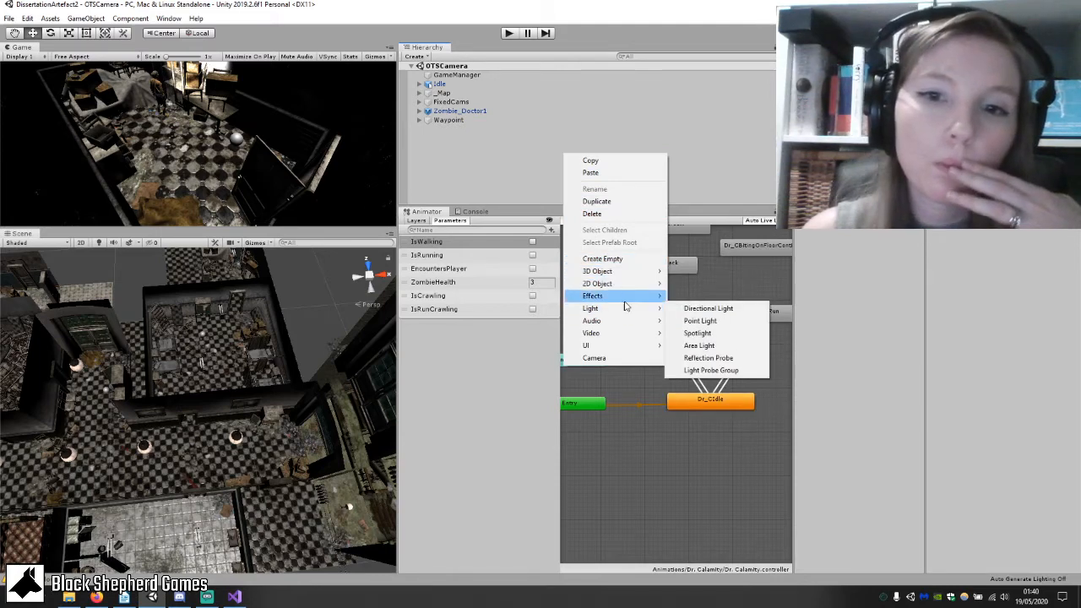
{"action": "mouse_move", "coordinate": [627, 321]}
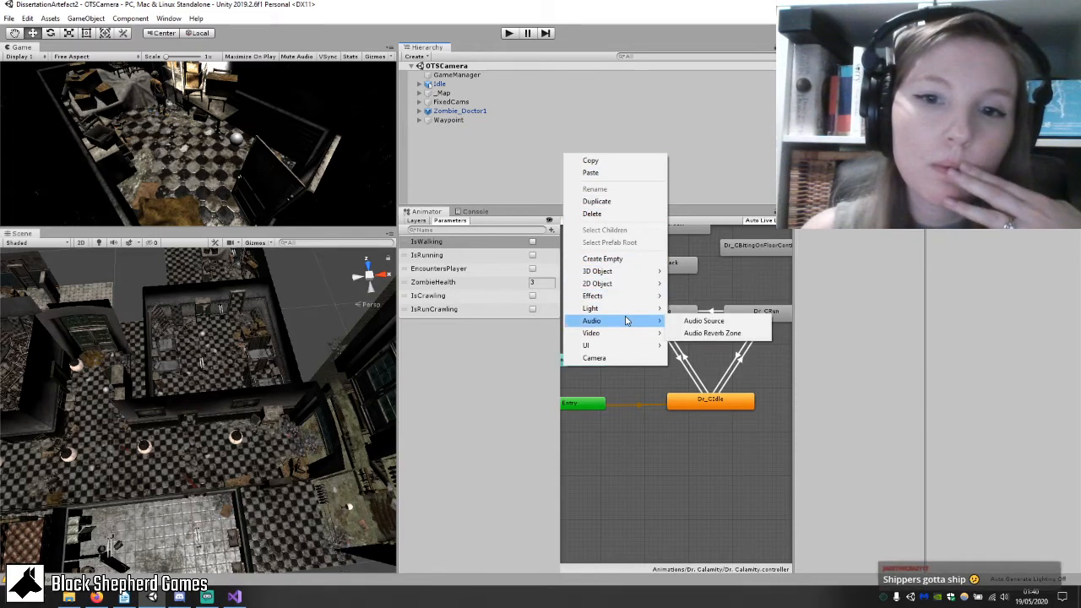
{"action": "mouse_move", "coordinate": [623, 346]}
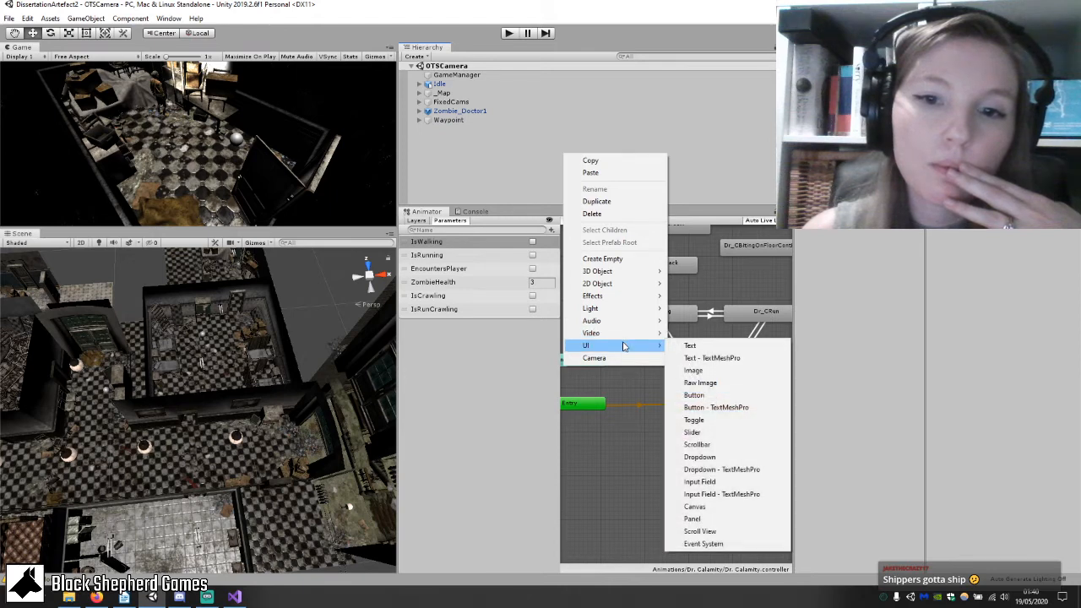
{"action": "mouse_move", "coordinate": [606, 276]}
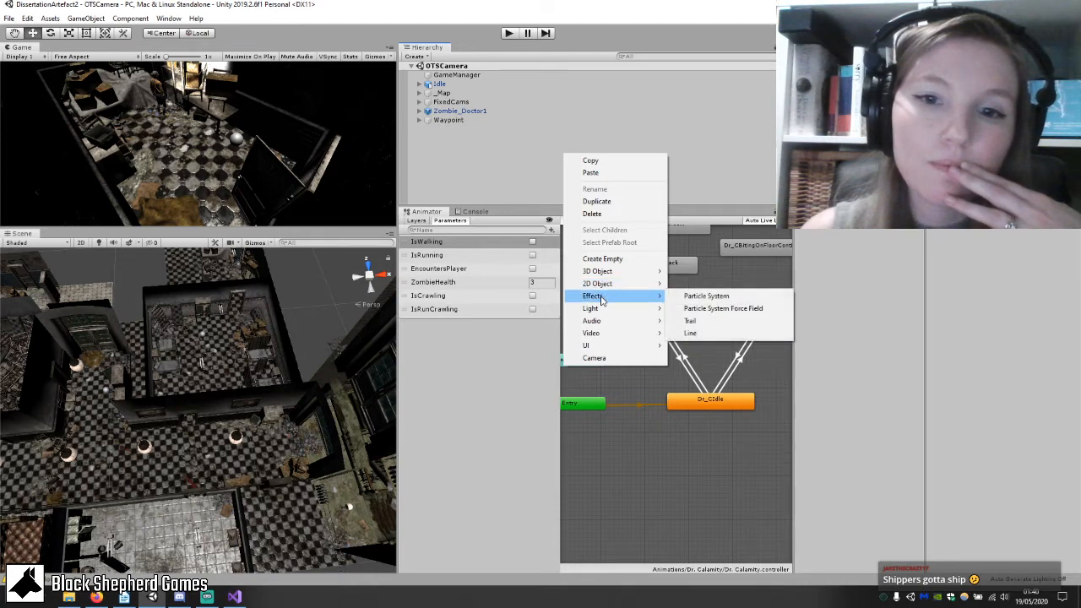
{"action": "left_click", "coordinate": [896, 281]}
{"action": "right_click", "coordinate": [849, 266]}
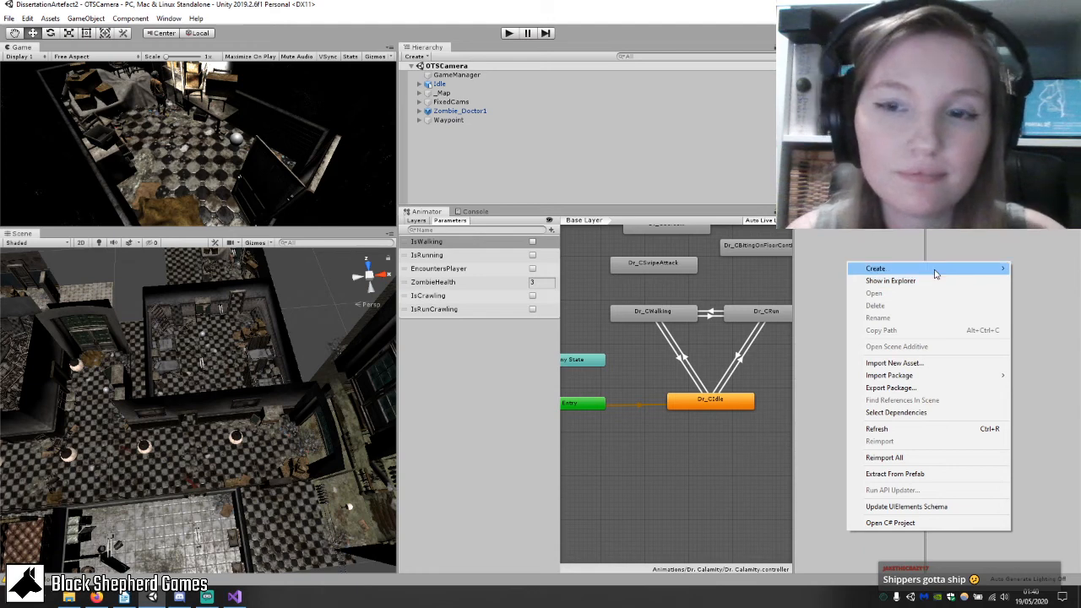
{"action": "mouse_move", "coordinate": [933, 268]}
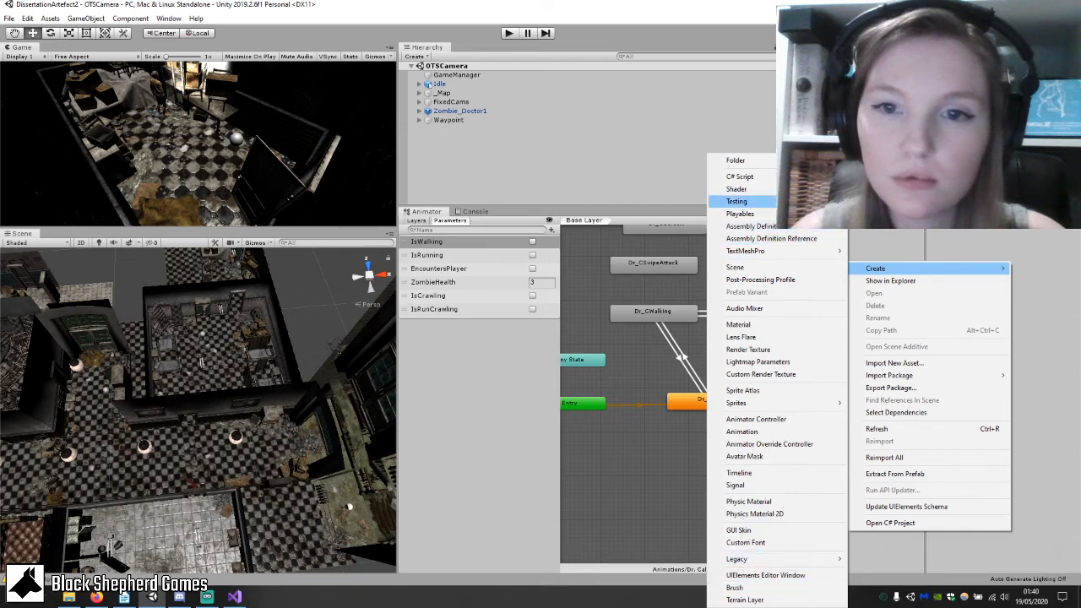
{"action": "mouse_move", "coordinate": [791, 255]}
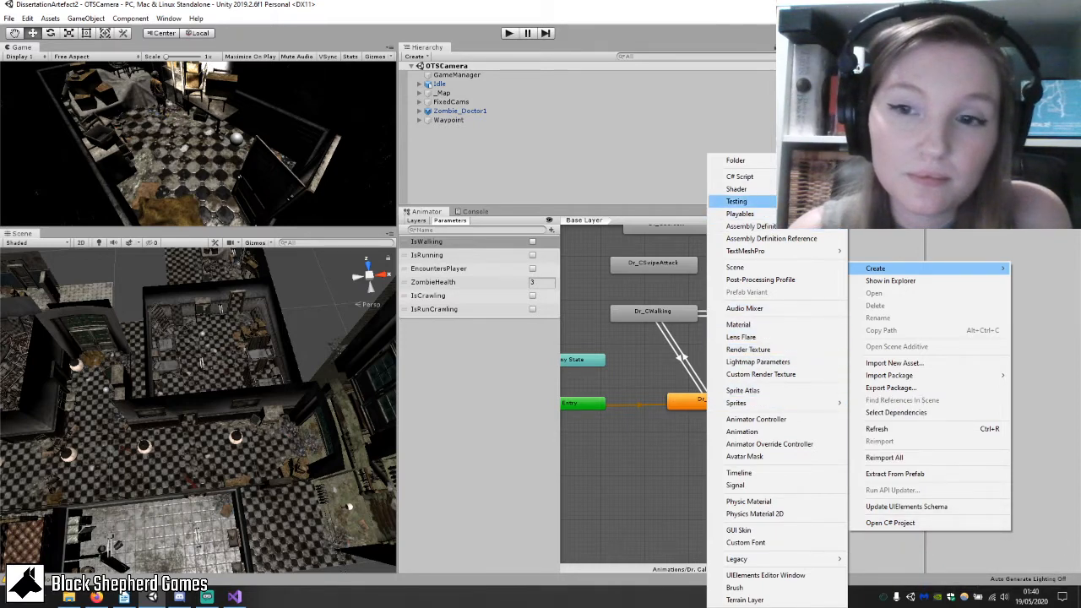
{"action": "mouse_move", "coordinate": [737, 188]}
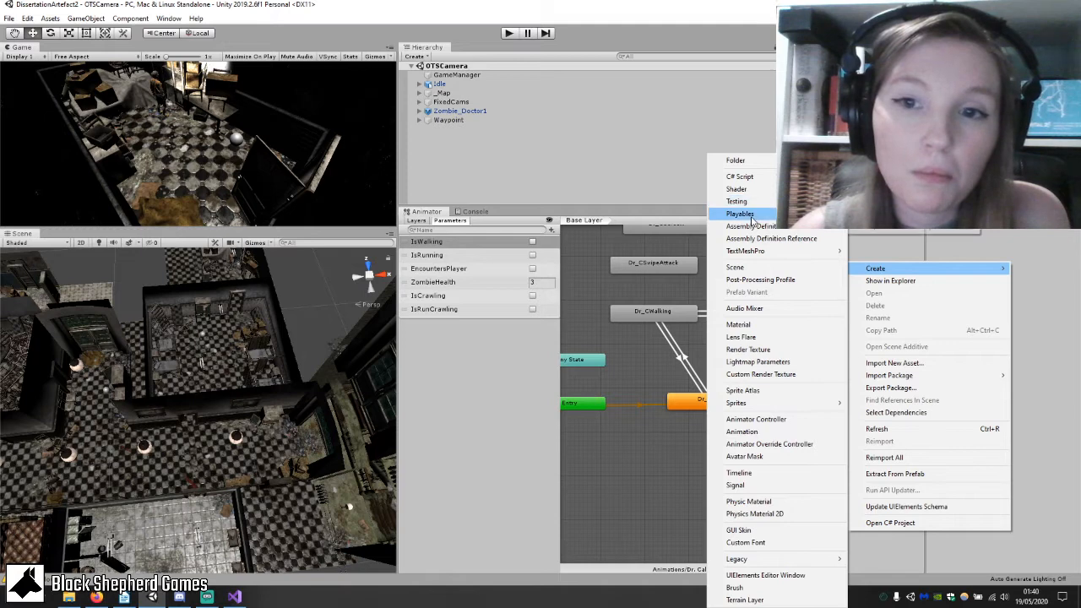
{"action": "left_click", "coordinate": [747, 283]}
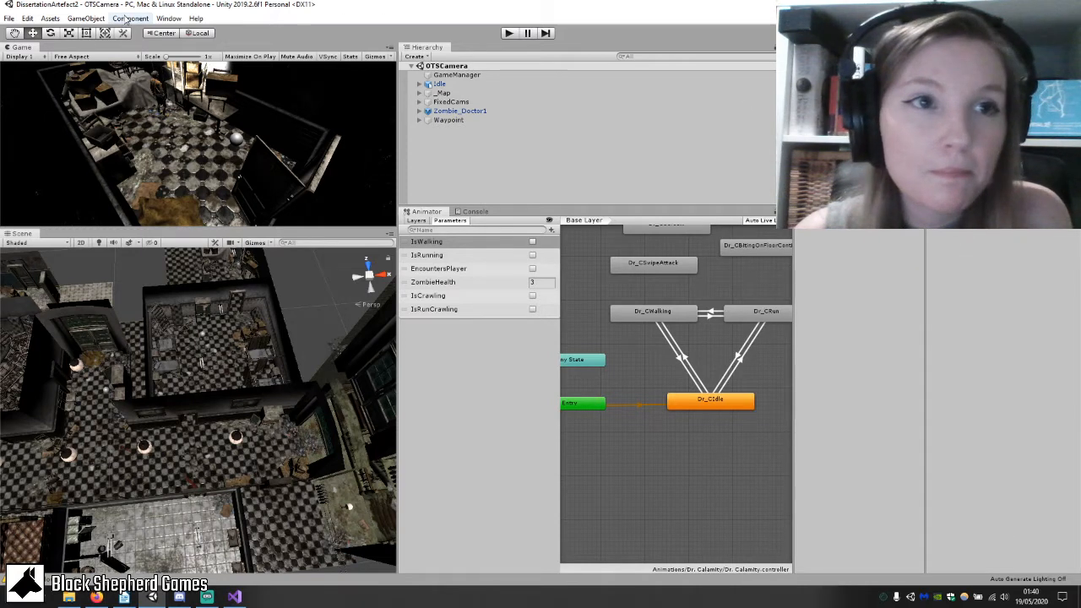
Look through the available GameObject types and component categories, checking the Navigation components with the OTSCamera scene selected as well.
{"action": "left_click", "coordinate": [168, 18]}
{"action": "mouse_move", "coordinate": [62, 18]}
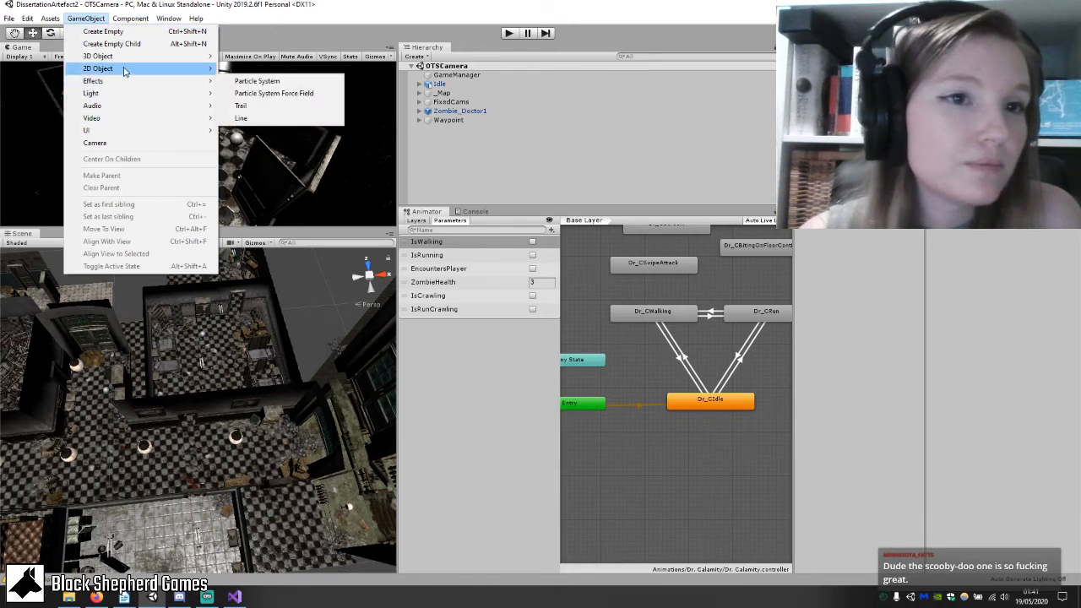
{"action": "mouse_move", "coordinate": [123, 58]}
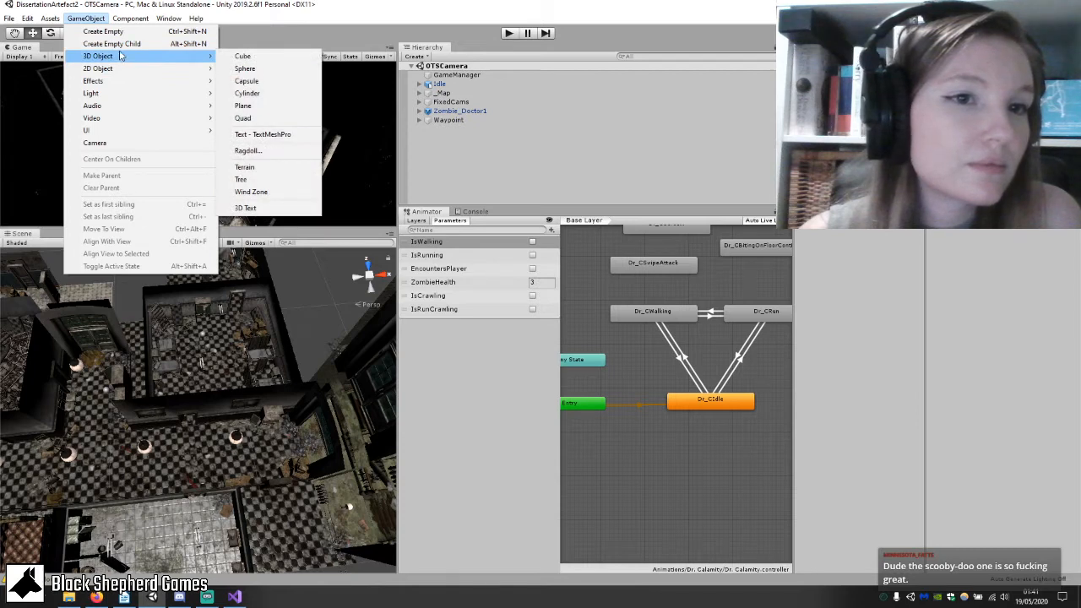
{"action": "mouse_move", "coordinate": [130, 17]}
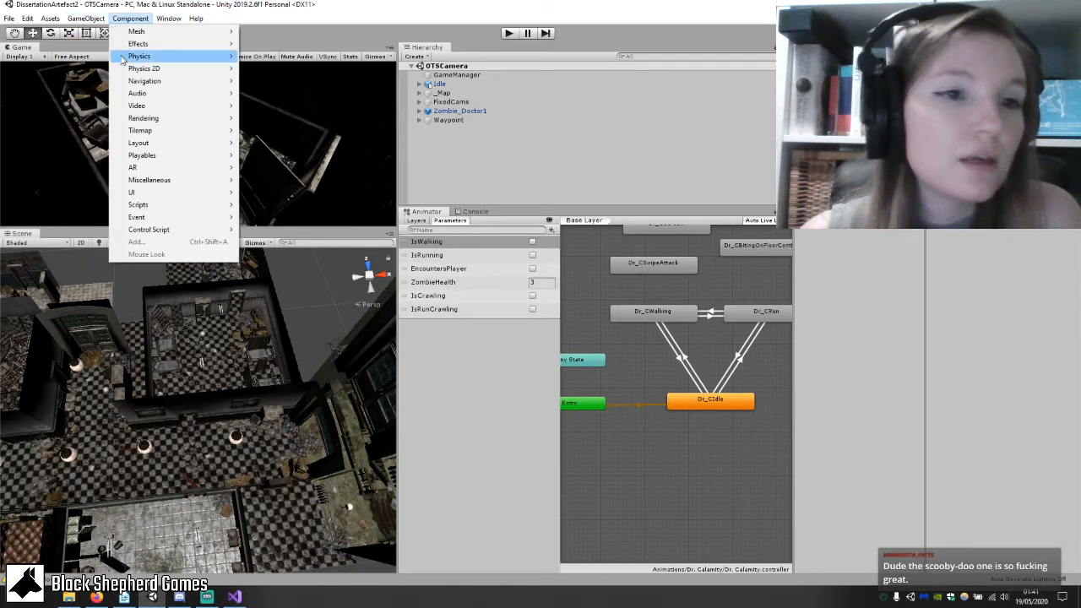
{"action": "mouse_move", "coordinate": [151, 221]}
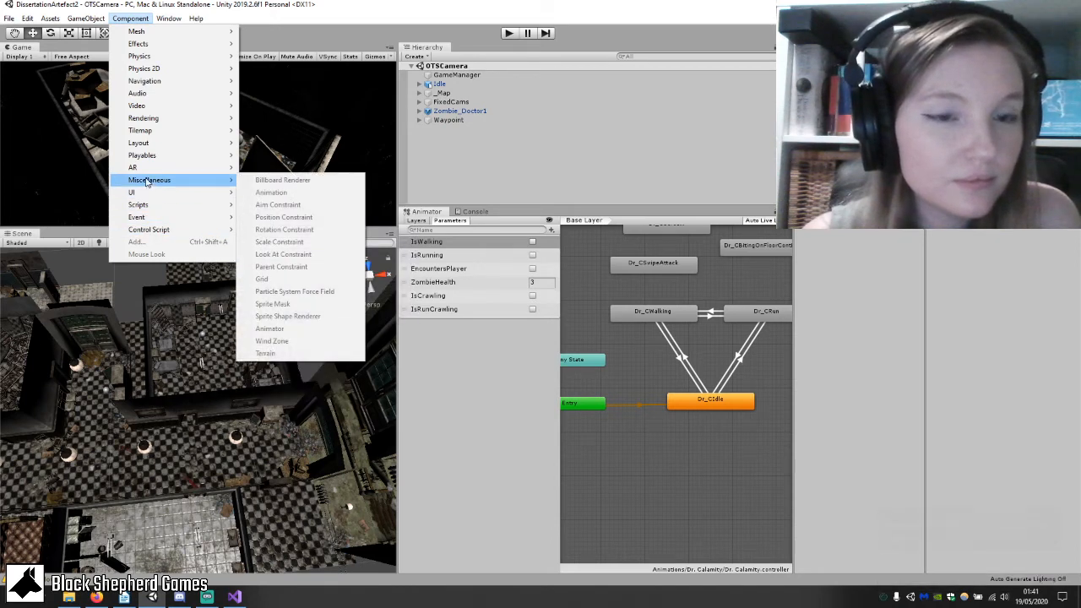
{"action": "mouse_move", "coordinate": [144, 167]}
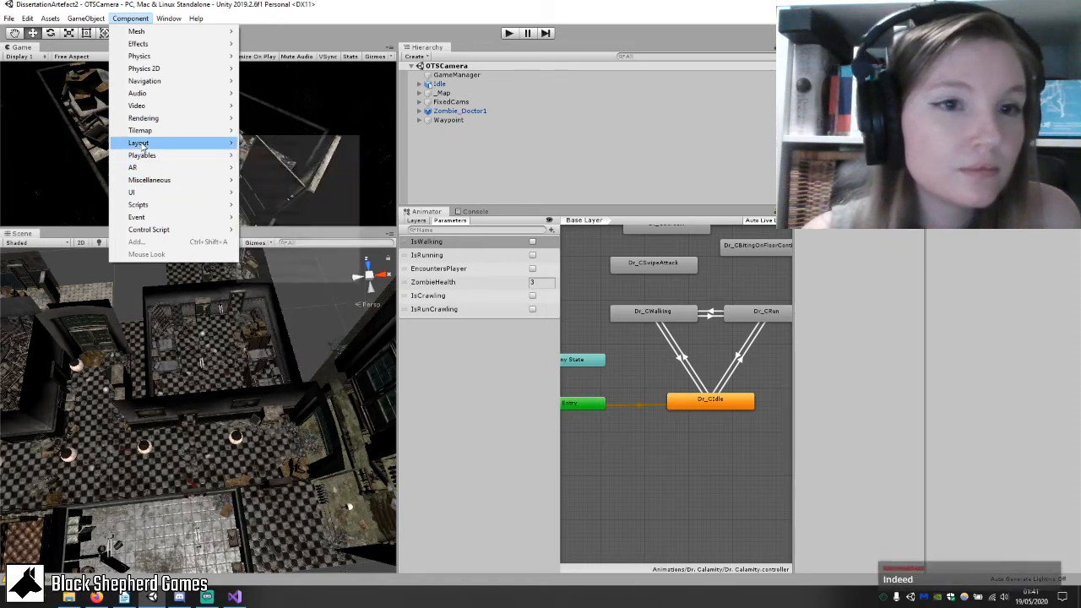
{"action": "mouse_move", "coordinate": [142, 138]}
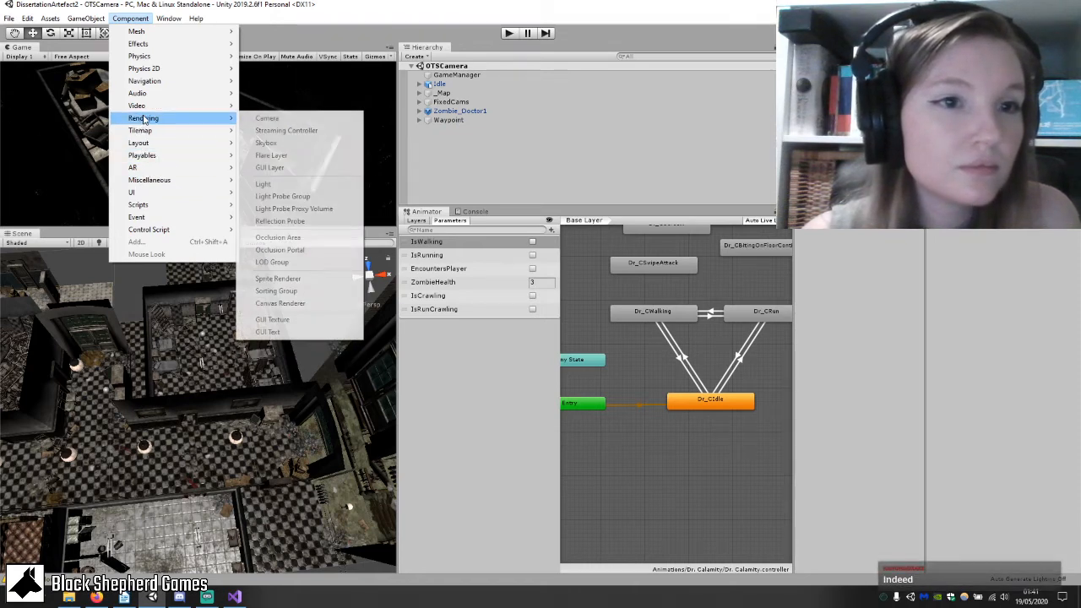
{"action": "mouse_move", "coordinate": [178, 82]}
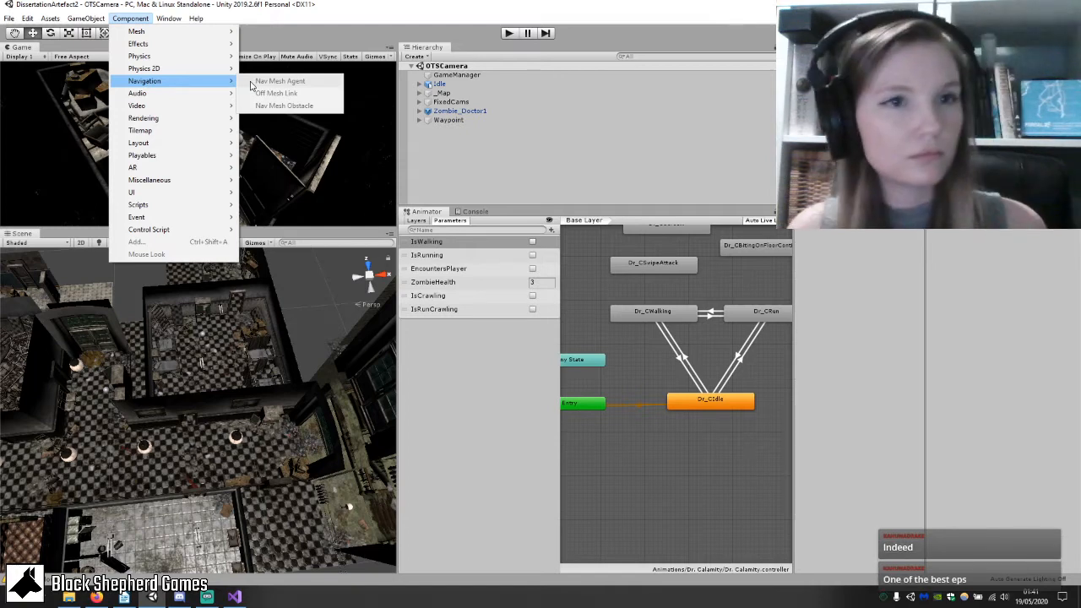
{"action": "left_click", "coordinate": [531, 168]}
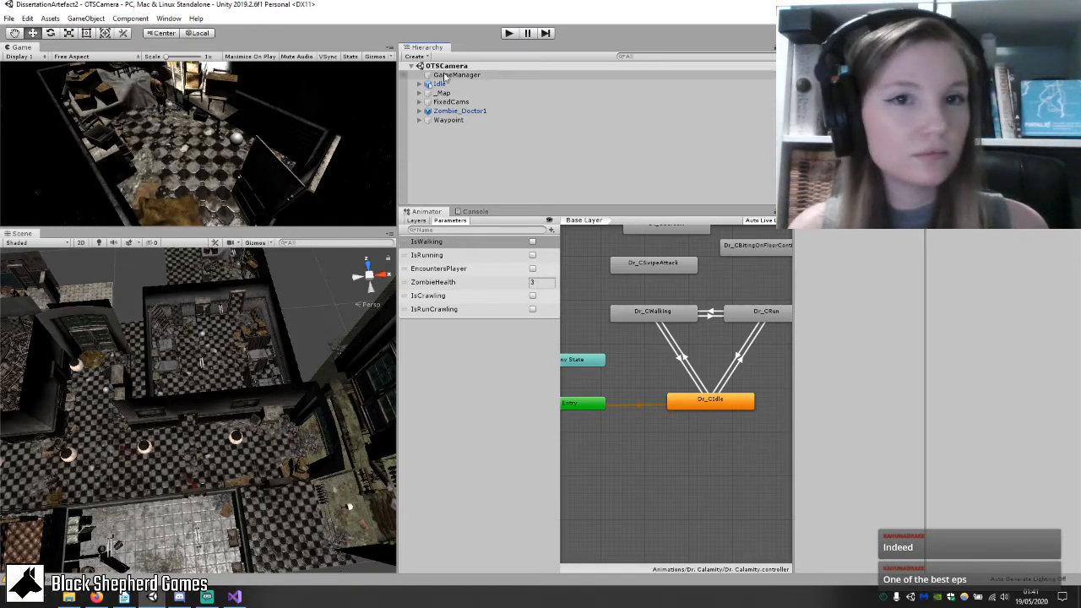
{"action": "left_click", "coordinate": [447, 67]}
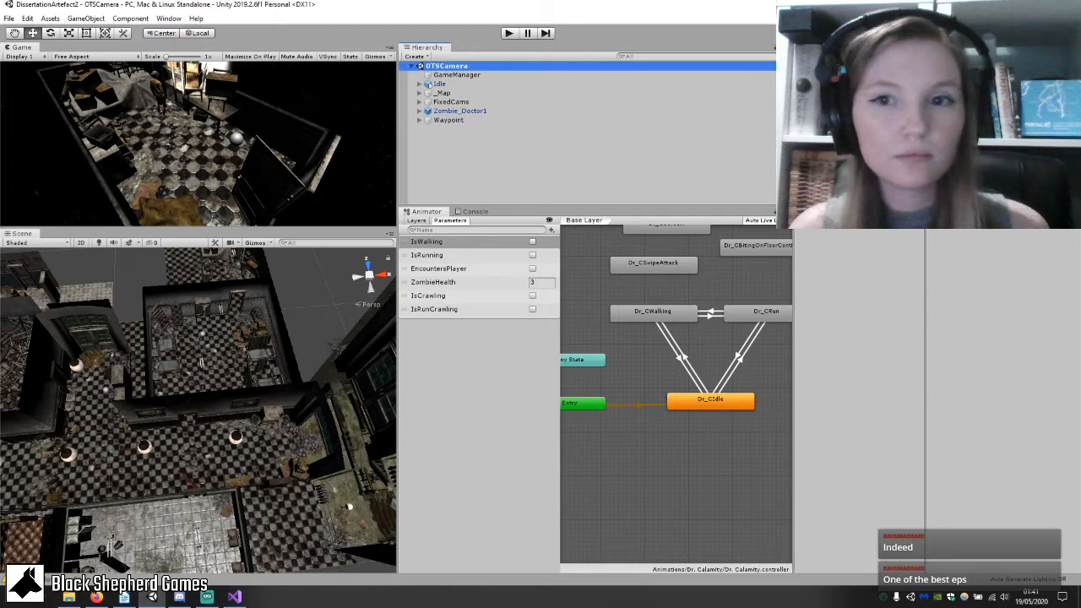
{"action": "left_click", "coordinate": [93, 19]}
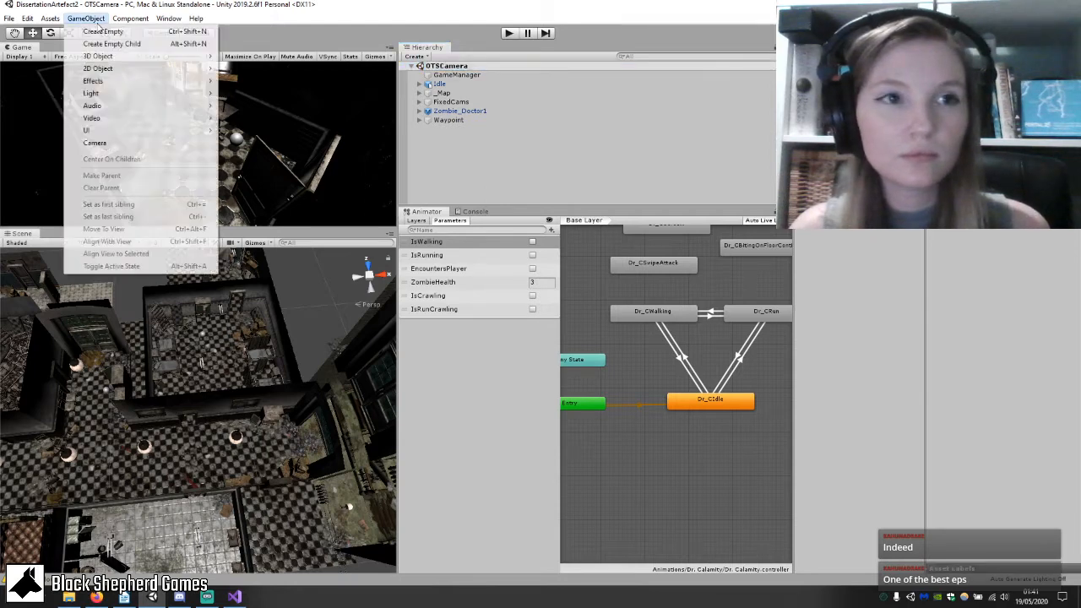
{"action": "left_click", "coordinate": [93, 19]}
{"action": "left_click", "coordinate": [130, 19]}
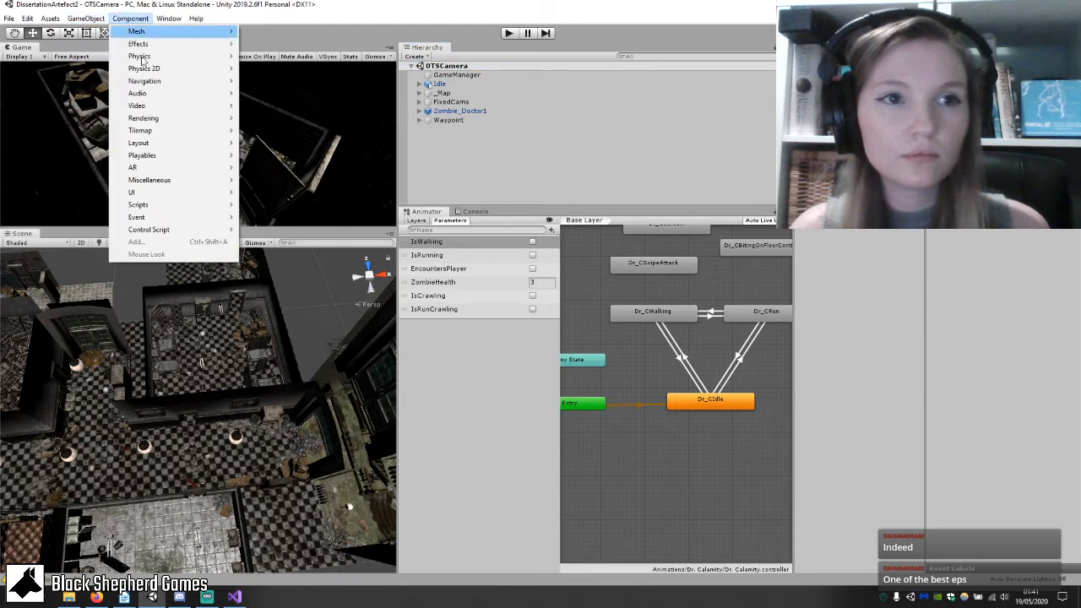
{"action": "mouse_move", "coordinate": [203, 81]}
{"action": "left_click", "coordinate": [842, 303]}
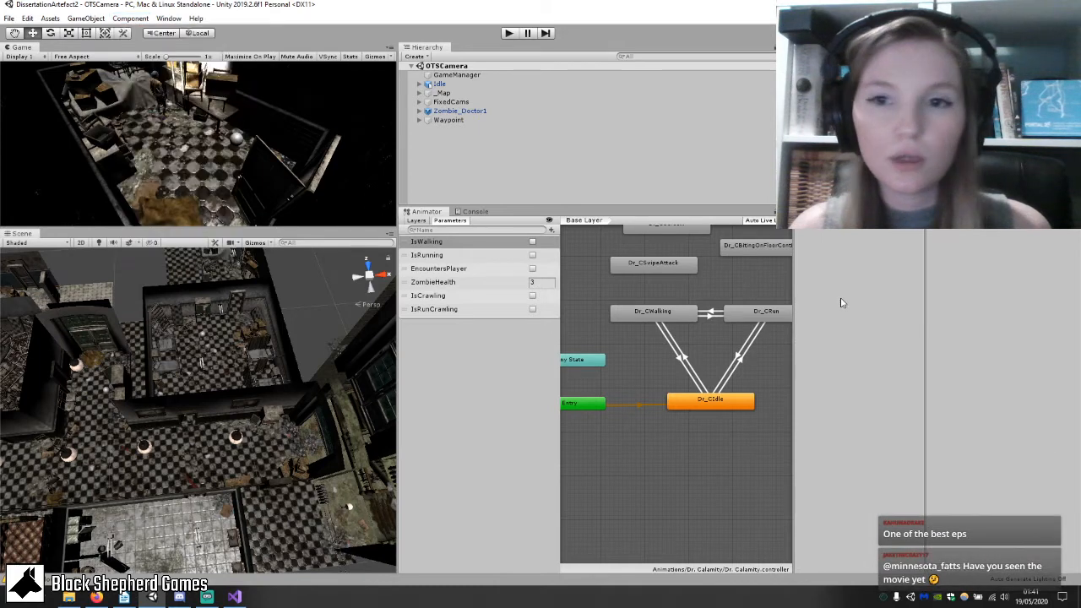
{"action": "right_click", "coordinate": [843, 230]}
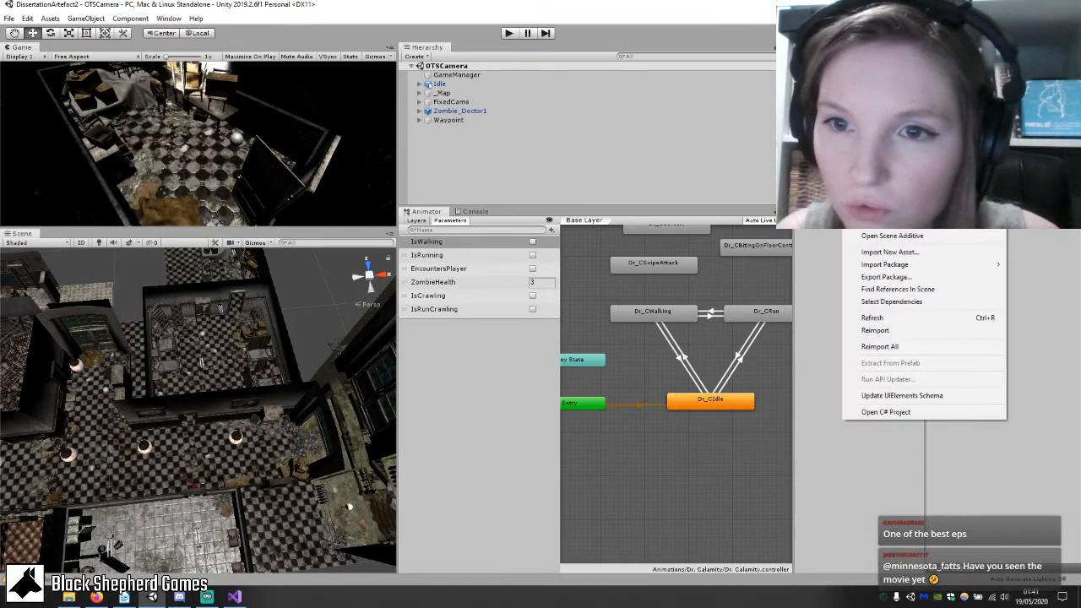
{"action": "left_click", "coordinate": [888, 477]}
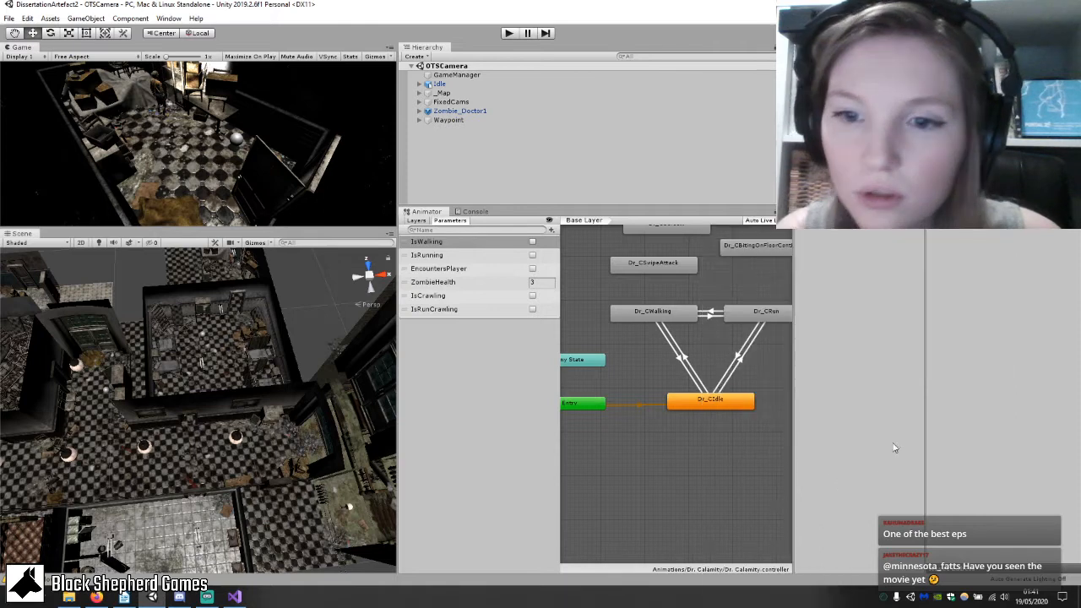
{"action": "right_click", "coordinate": [845, 156]}
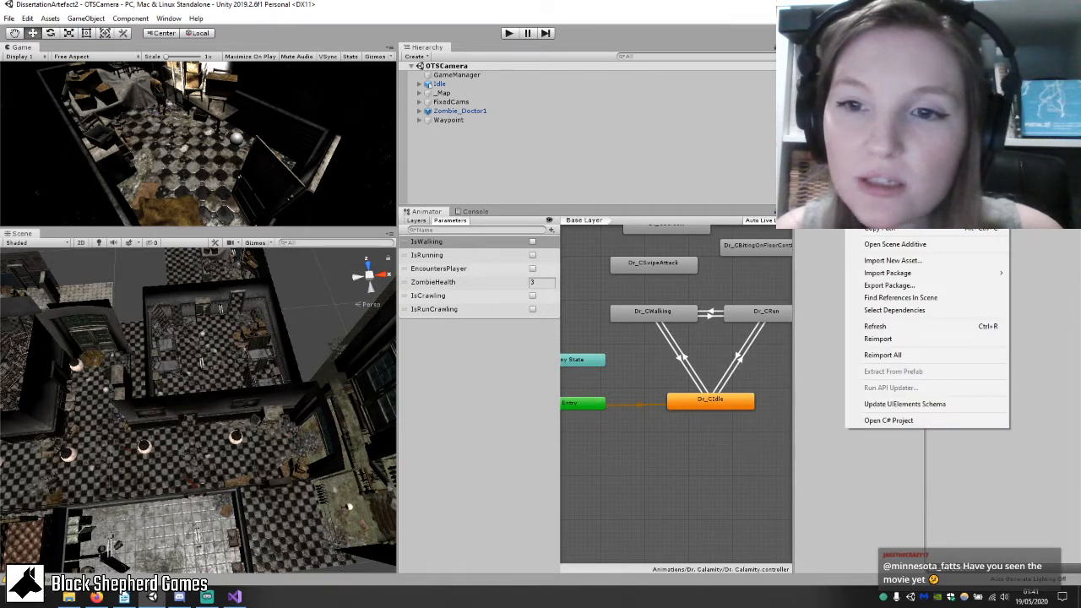
{"action": "mouse_move", "coordinate": [878, 162]}
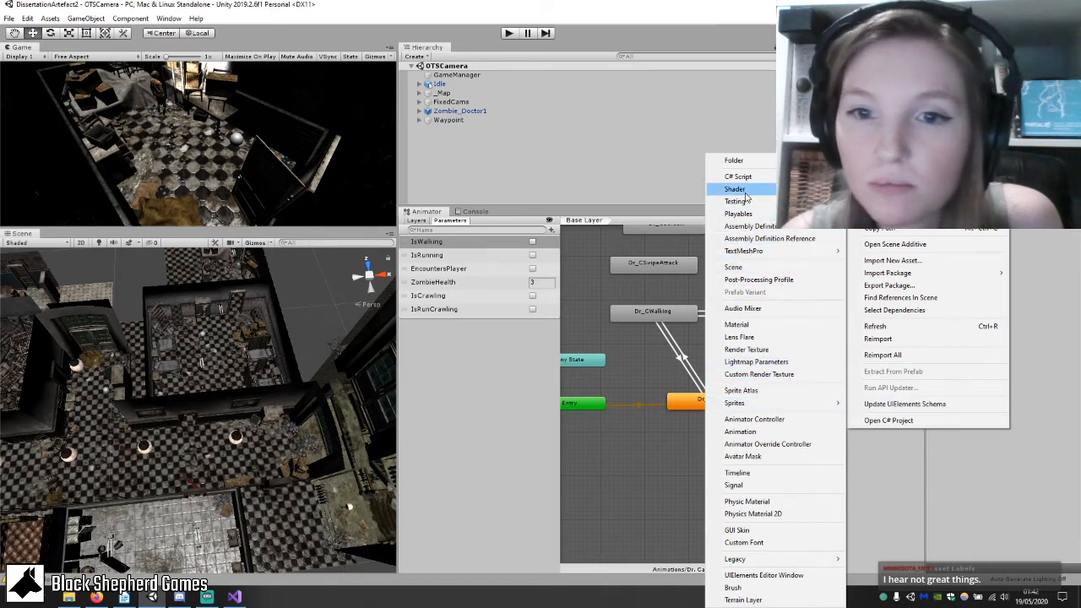
{"action": "left_click", "coordinate": [1016, 526]}
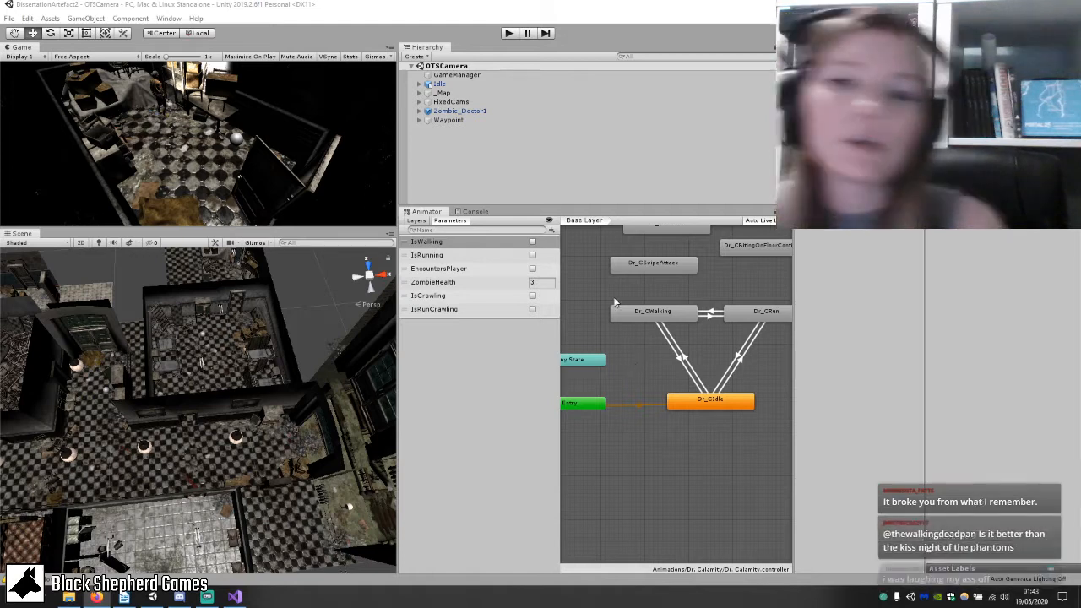
Select the _Map object and look through the object types that can be created under it.
{"action": "left_click", "coordinate": [446, 65]}
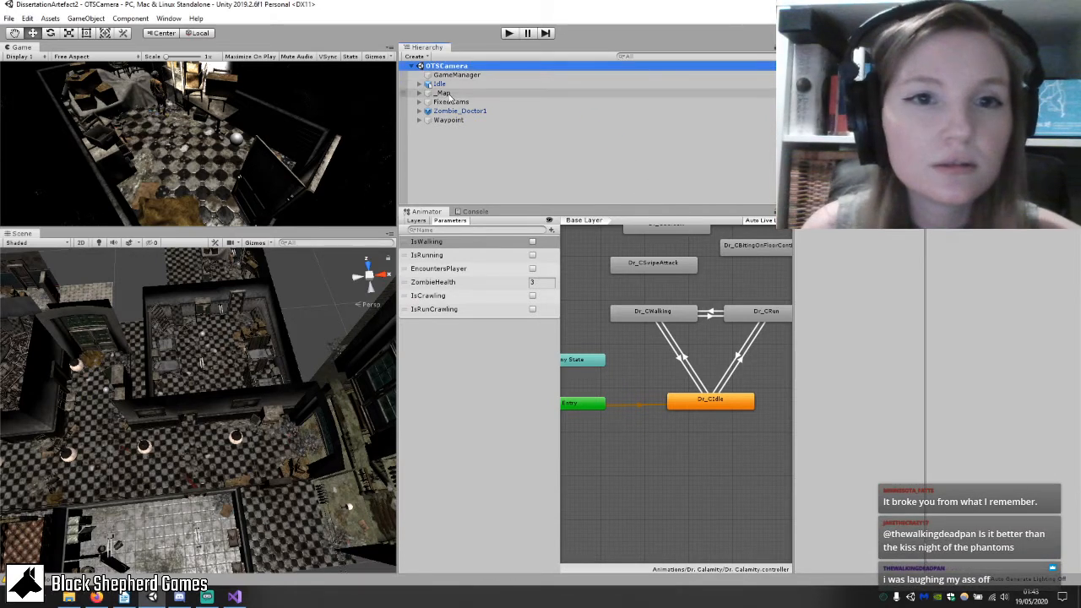
{"action": "left_click", "coordinate": [444, 93]}
{"action": "right_click", "coordinate": [448, 96]}
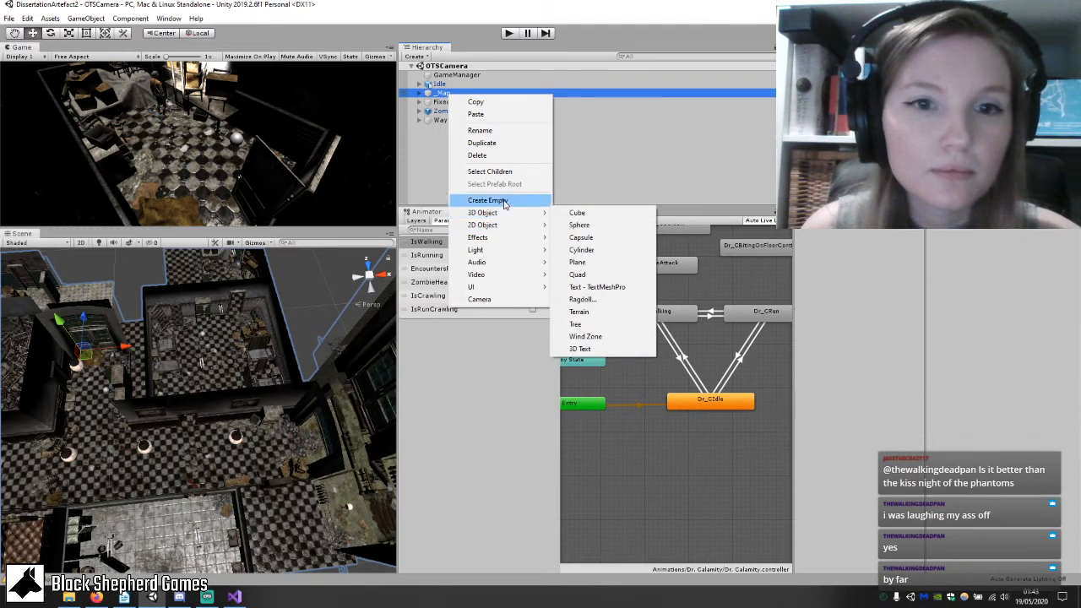
{"action": "mouse_move", "coordinate": [502, 250]}
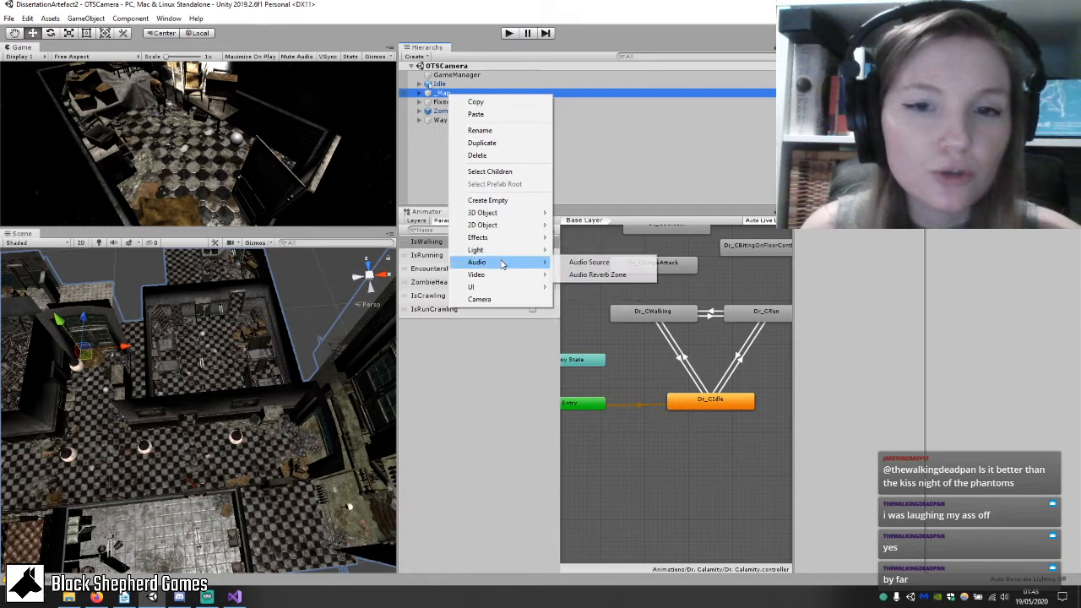
{"action": "mouse_move", "coordinate": [497, 279]}
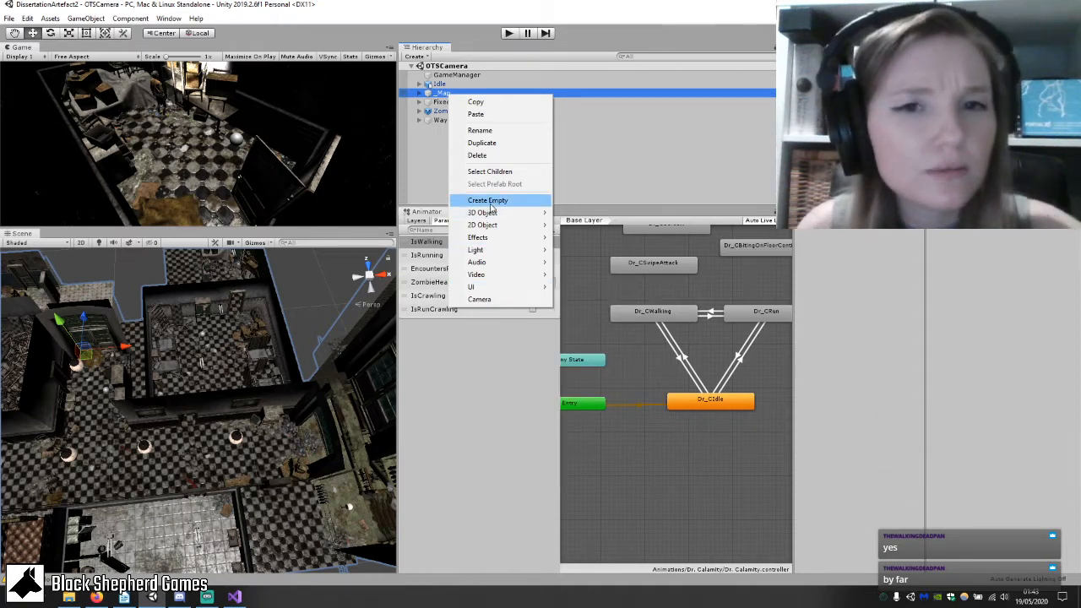
{"action": "mouse_move", "coordinate": [486, 217]}
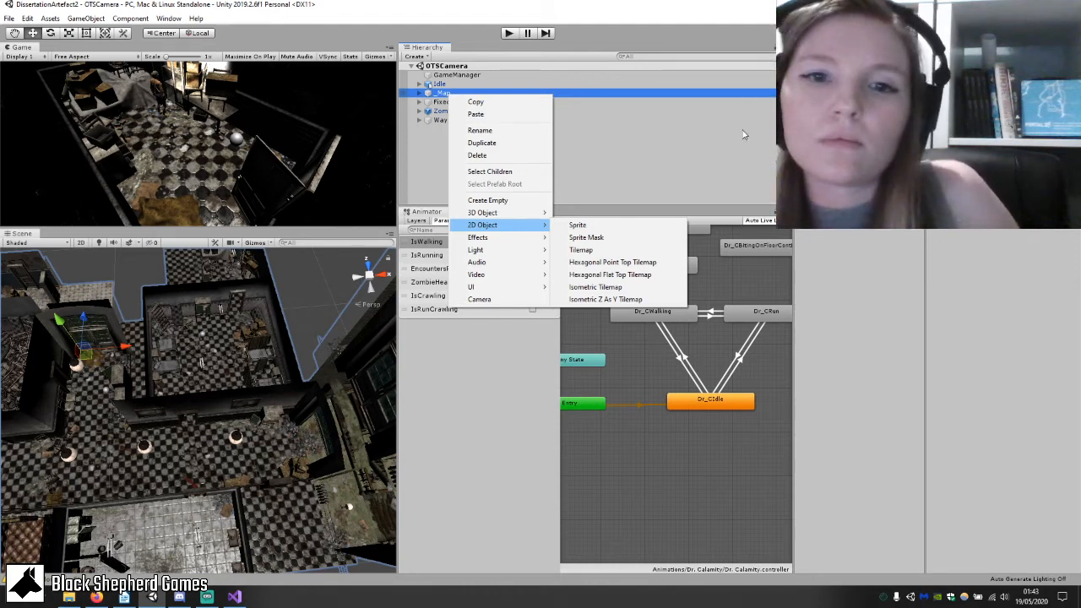
{"action": "left_click", "coordinate": [720, 167]}
Open the AI Navigation window with the _Map object selected.
{"action": "left_click", "coordinate": [131, 18]}
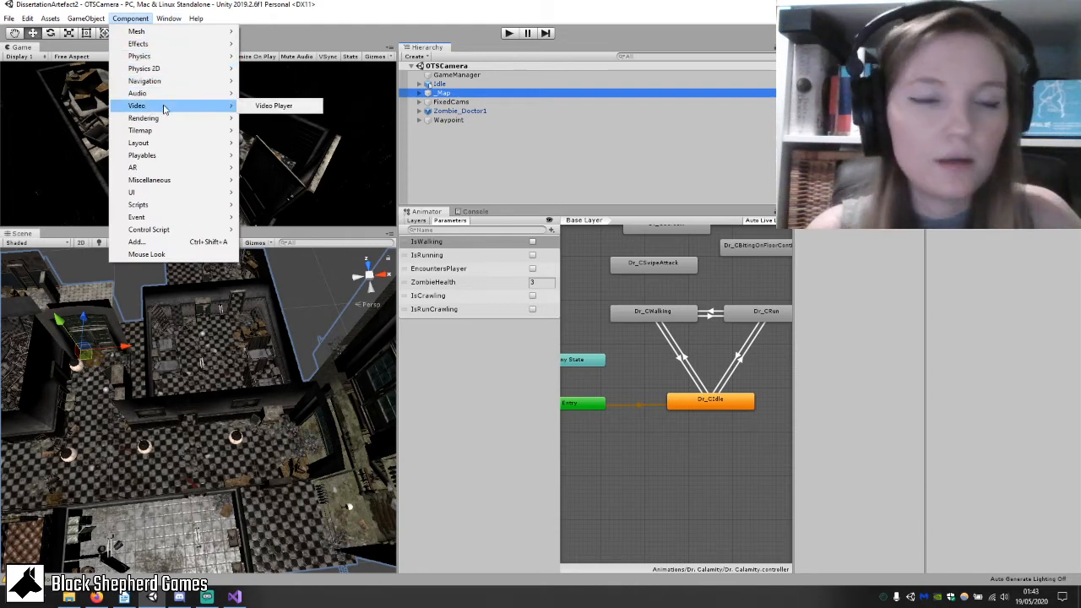
{"action": "mouse_move", "coordinate": [188, 82]}
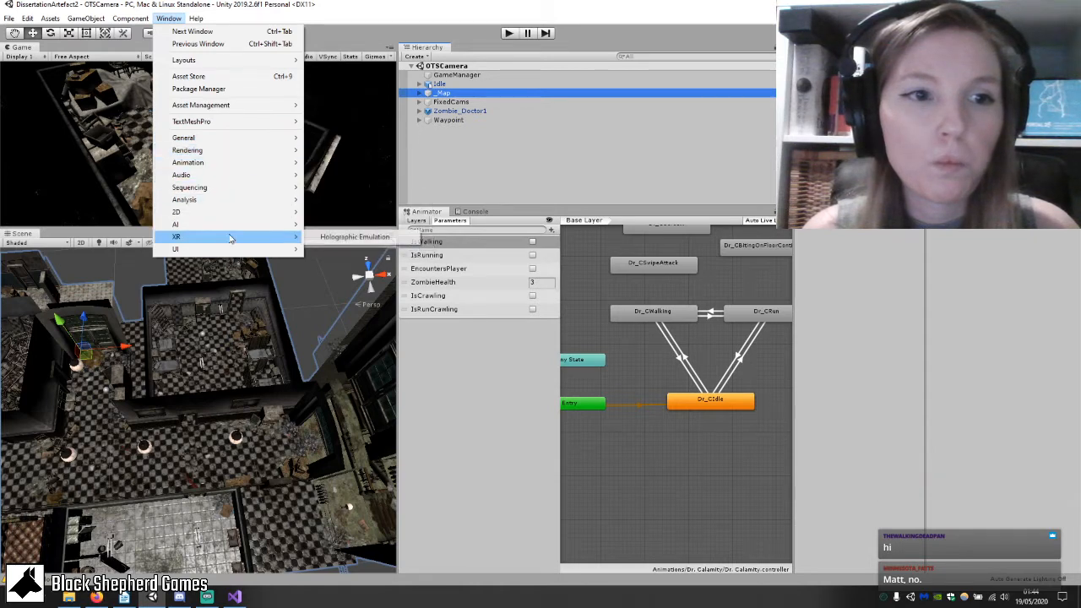
{"action": "mouse_move", "coordinate": [231, 225]}
{"action": "left_click", "coordinate": [330, 226]}
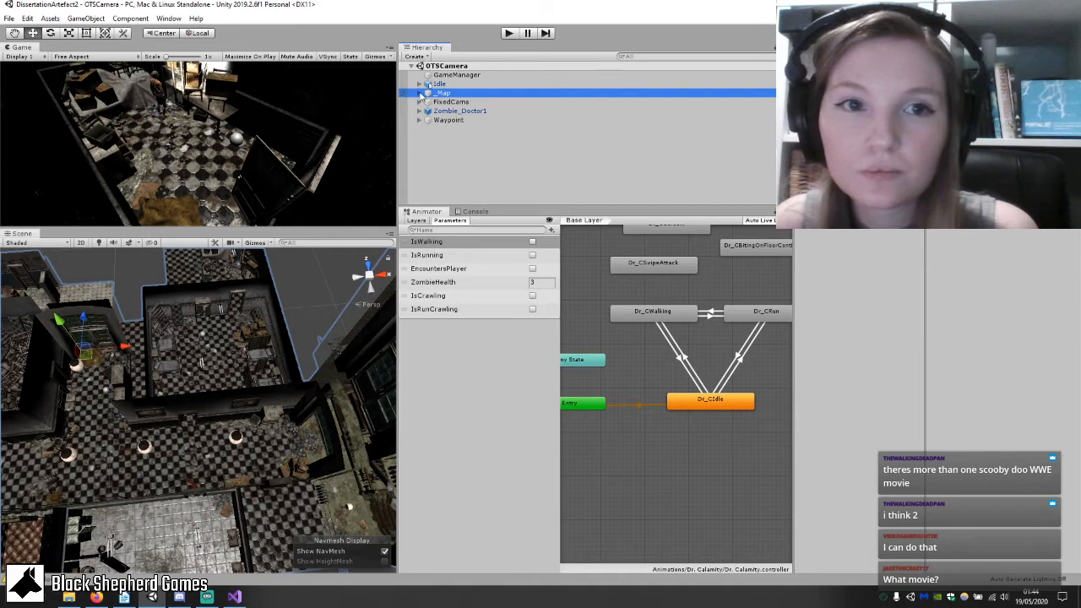
Look through the child objects of _Map, checking its planes and the asylumLevel group.
{"action": "left_click", "coordinate": [419, 93]}
{"action": "left_click", "coordinate": [458, 101]}
{"action": "left_click", "coordinate": [450, 110]}
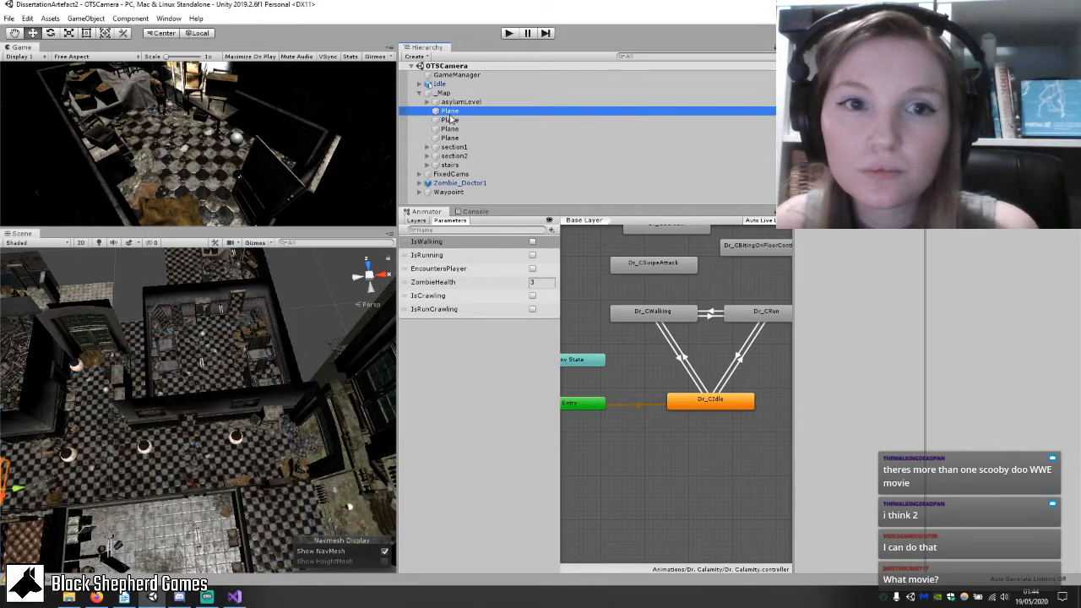
{"action": "left_click", "coordinate": [450, 128]}
{"action": "left_click", "coordinate": [427, 102]}
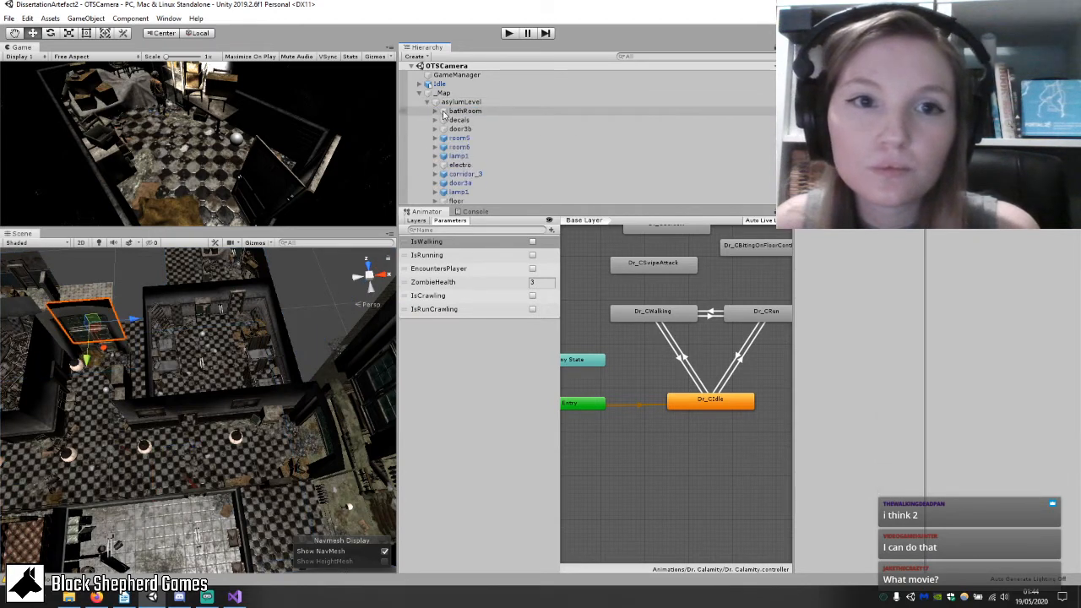
{"action": "left_click", "coordinate": [434, 101]}
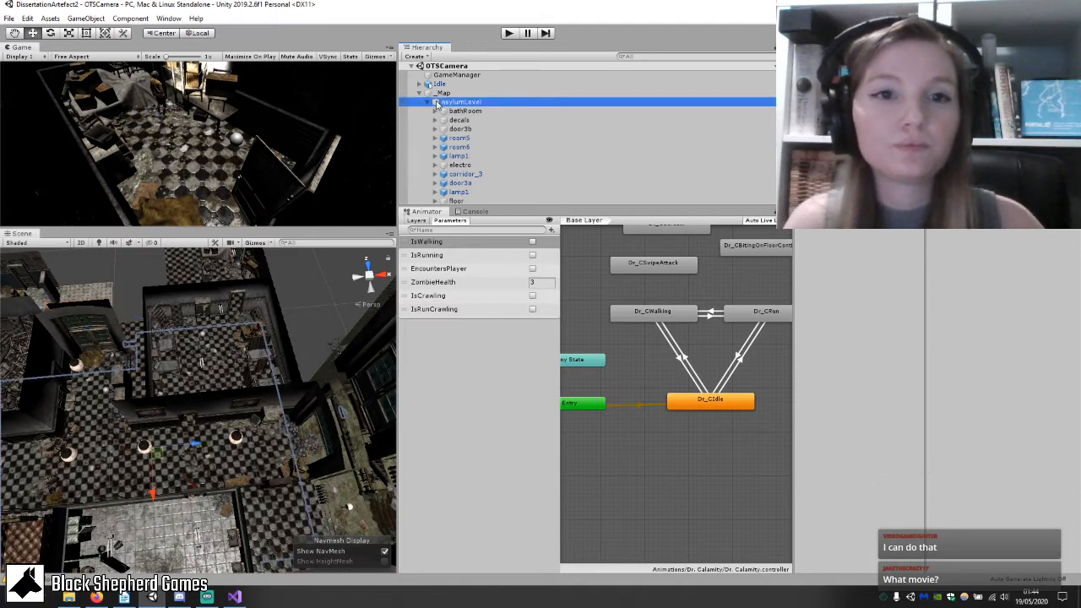
{"action": "left_click", "coordinate": [435, 93]}
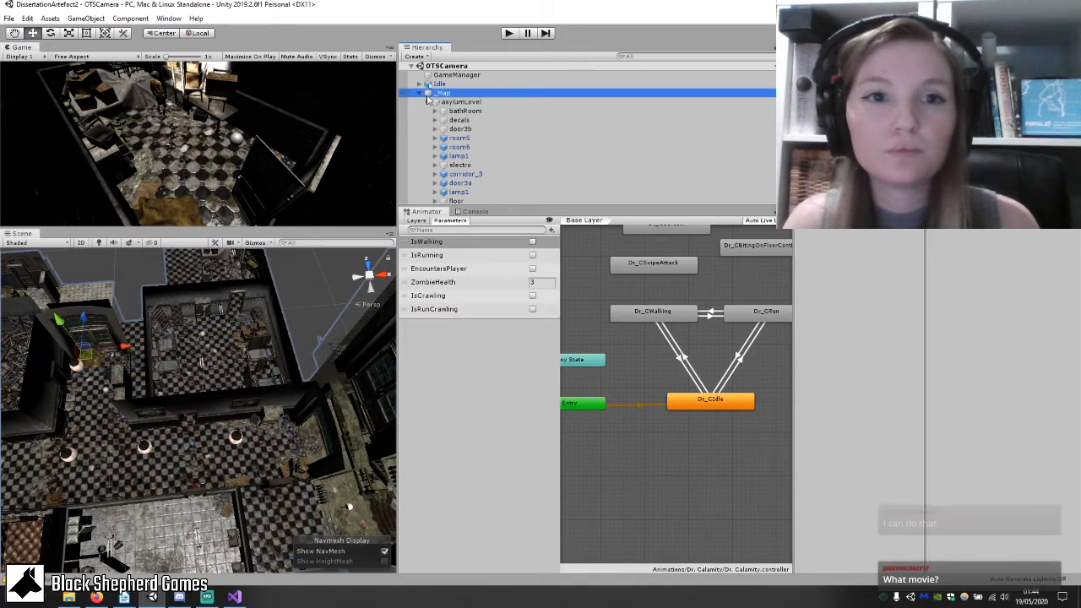
{"action": "left_click", "coordinate": [419, 93]}
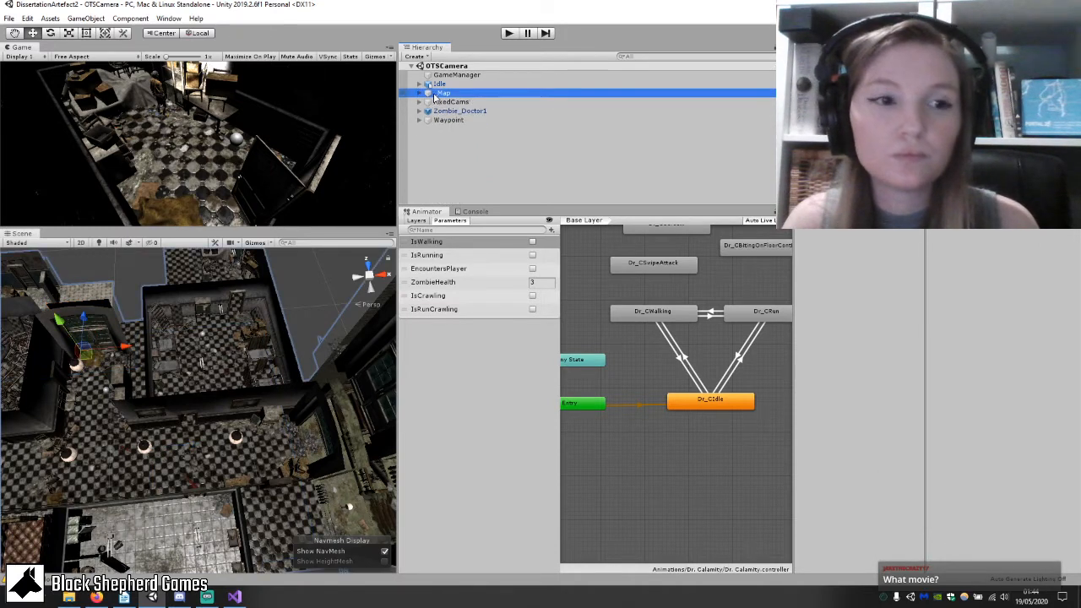
Frame the whole _Map object in the scene and expand its asylumLevel group, checking the bathRoom contents.
{"action": "double_click", "coordinate": [435, 93]}
{"action": "left_click", "coordinate": [419, 93]}
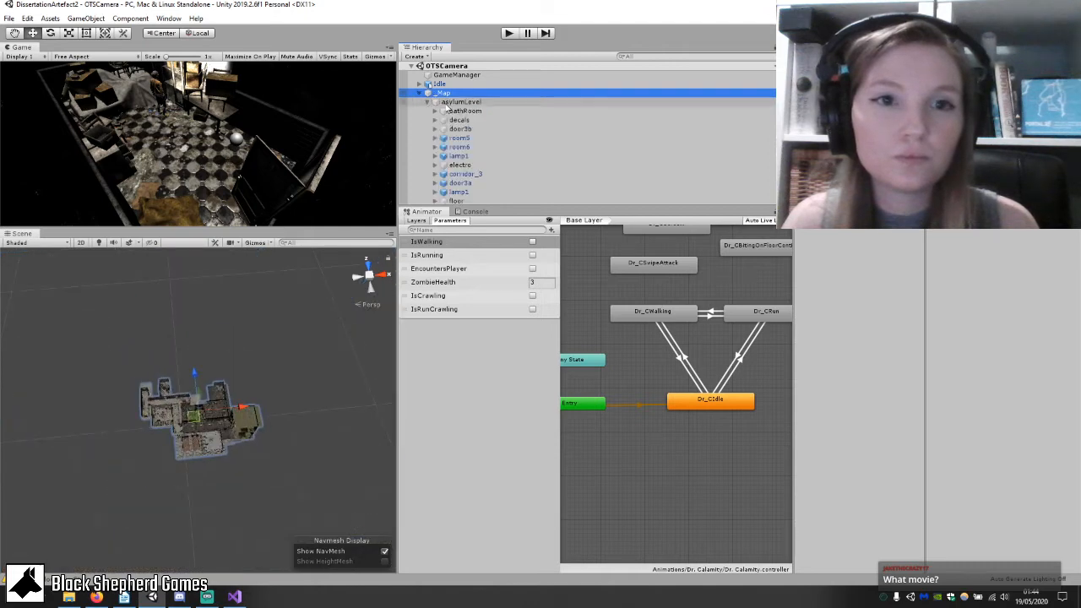
{"action": "scroll", "coordinate": [427, 105], "scroll_direction": "down", "scroll_amount": 1}
{"action": "left_click", "coordinate": [435, 78]}
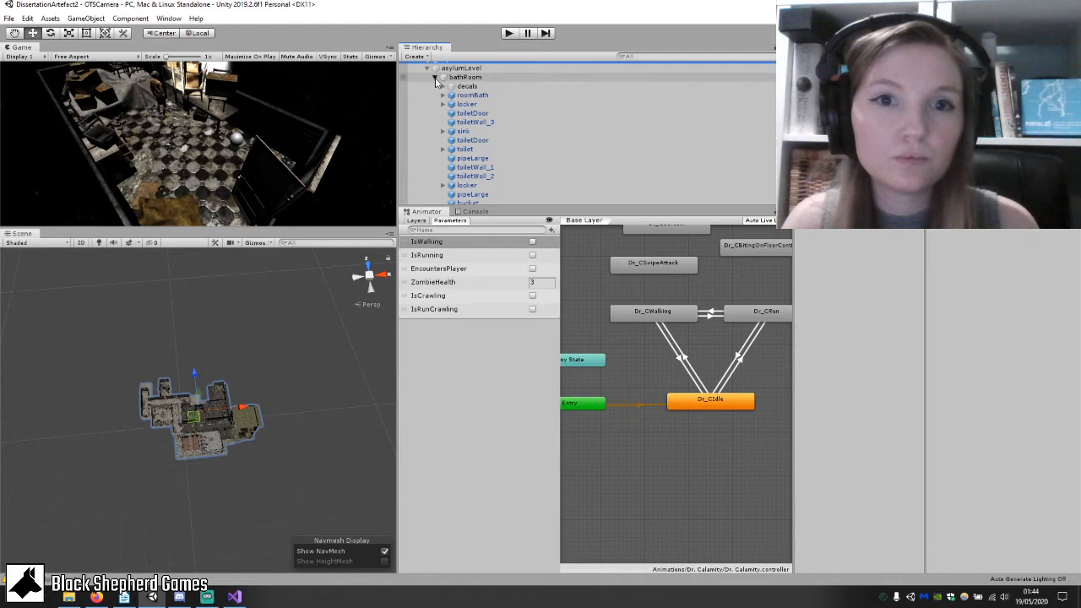
{"action": "left_click", "coordinate": [435, 78]}
{"action": "left_click", "coordinate": [427, 68]}
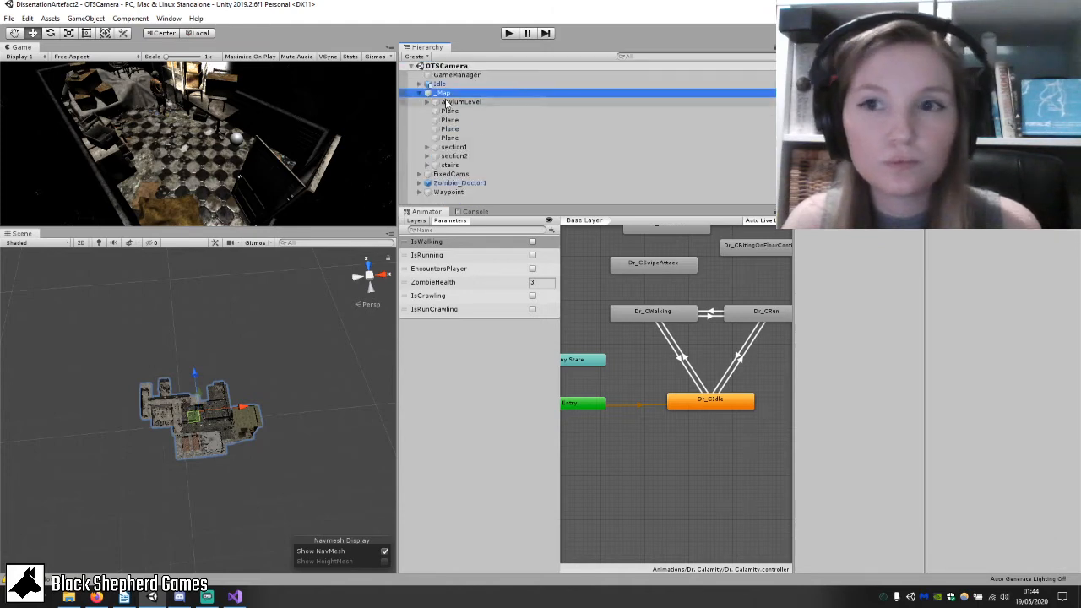
{"action": "left_click", "coordinate": [427, 102]}
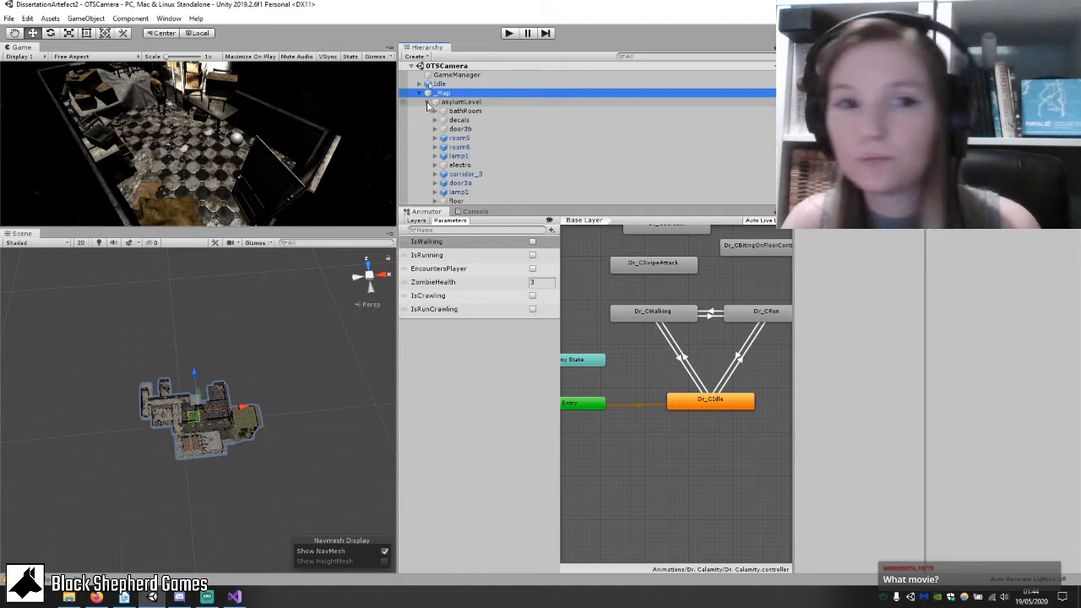
{"action": "scroll", "coordinate": [297, 314], "scroll_direction": "up", "scroll_amount": 10}
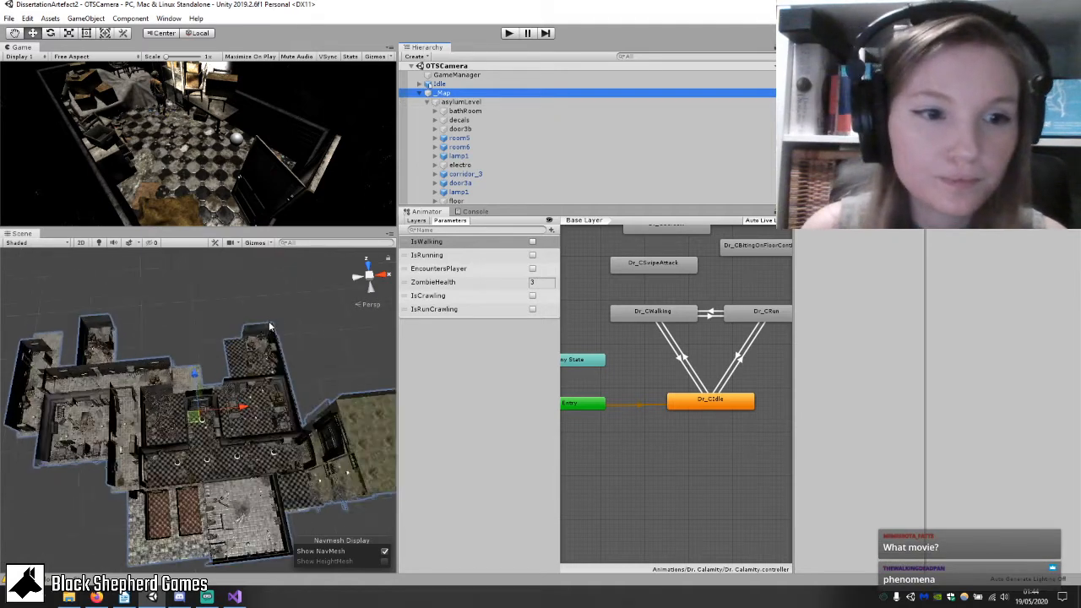
{"action": "middle_click_drag", "start_coordinate": [251, 369], "coordinate": [372, 369]}
{"action": "scroll", "coordinate": [236, 372], "scroll_direction": "up", "scroll_amount": 6}
{"action": "right_click_drag", "start_coordinate": [226, 364], "coordinate": [303, 427]}
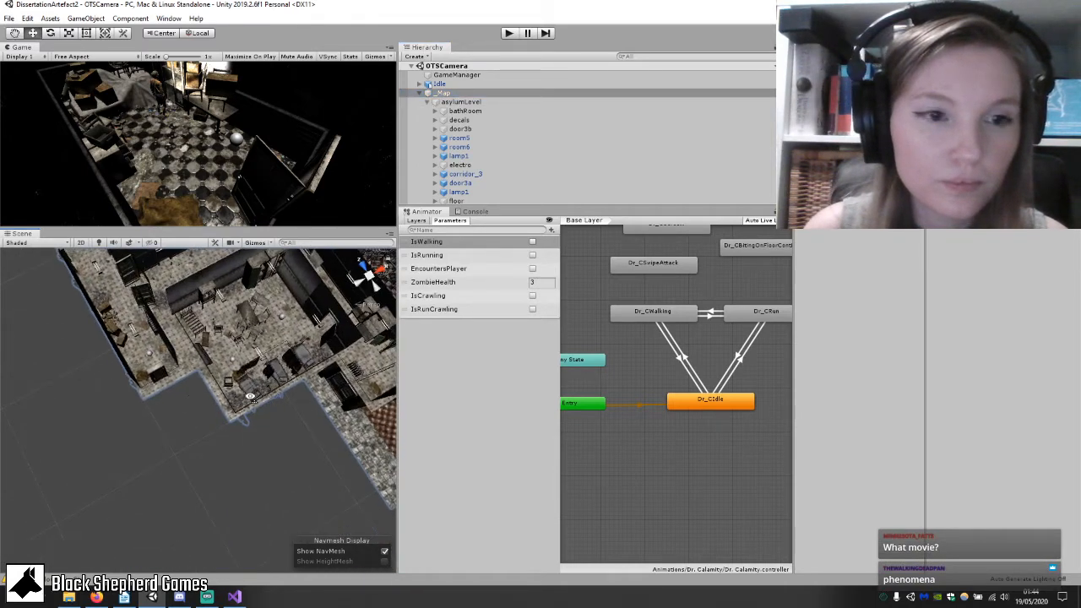
{"action": "middle_click_drag", "start_coordinate": [303, 426], "coordinate": [313, 508]}
{"action": "left_click", "coordinate": [190, 344]}
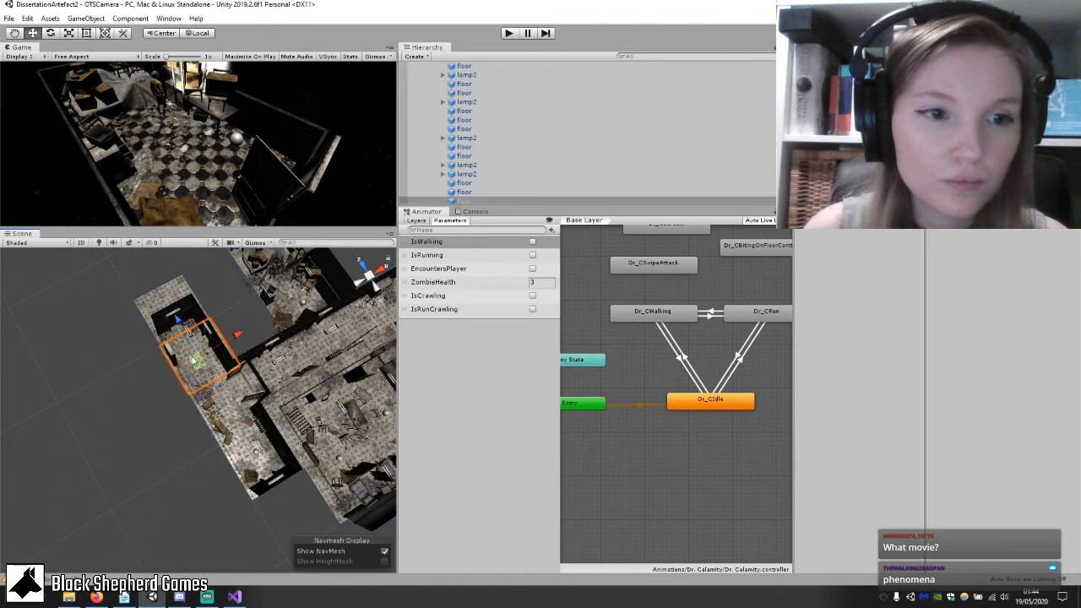
{"action": "scroll", "coordinate": [162, 361], "scroll_direction": "up", "scroll_amount": 3}
{"action": "middle_click_drag", "start_coordinate": [161, 362], "coordinate": [205, 369]}
{"action": "right_click_drag", "start_coordinate": [206, 369], "coordinate": [234, 358]}
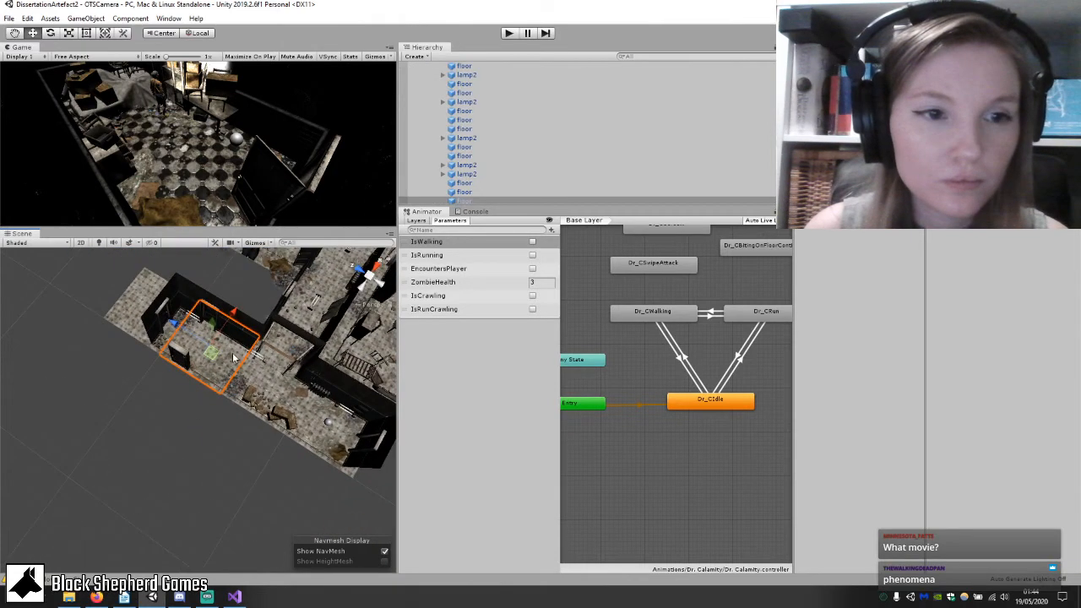
{"action": "left_click", "coordinate": [133, 315]}
{"action": "left_click", "coordinate": [114, 305]}
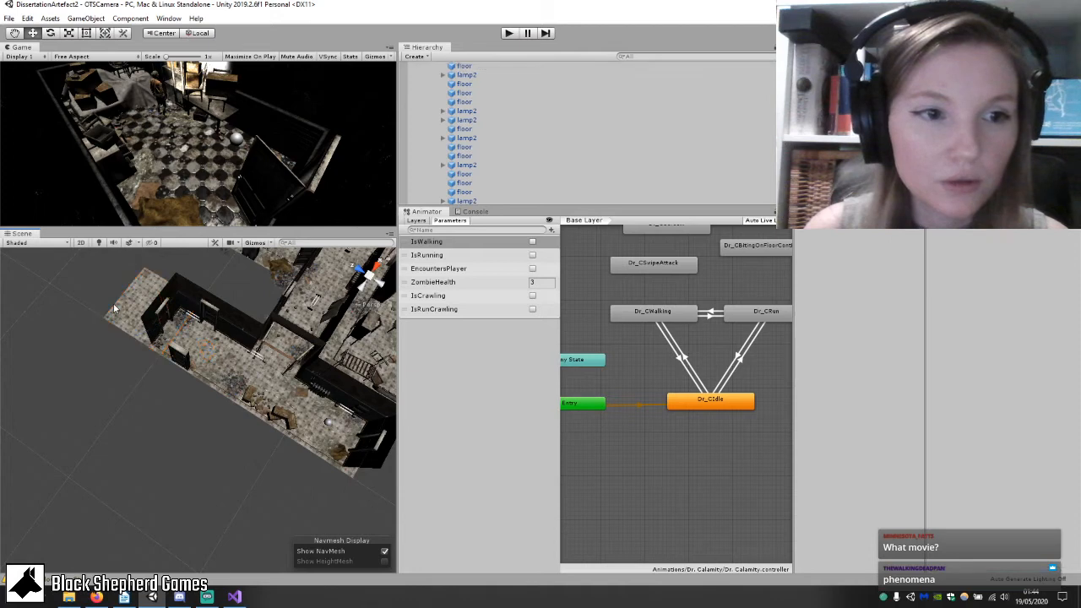
{"action": "left_click", "coordinate": [219, 354]}
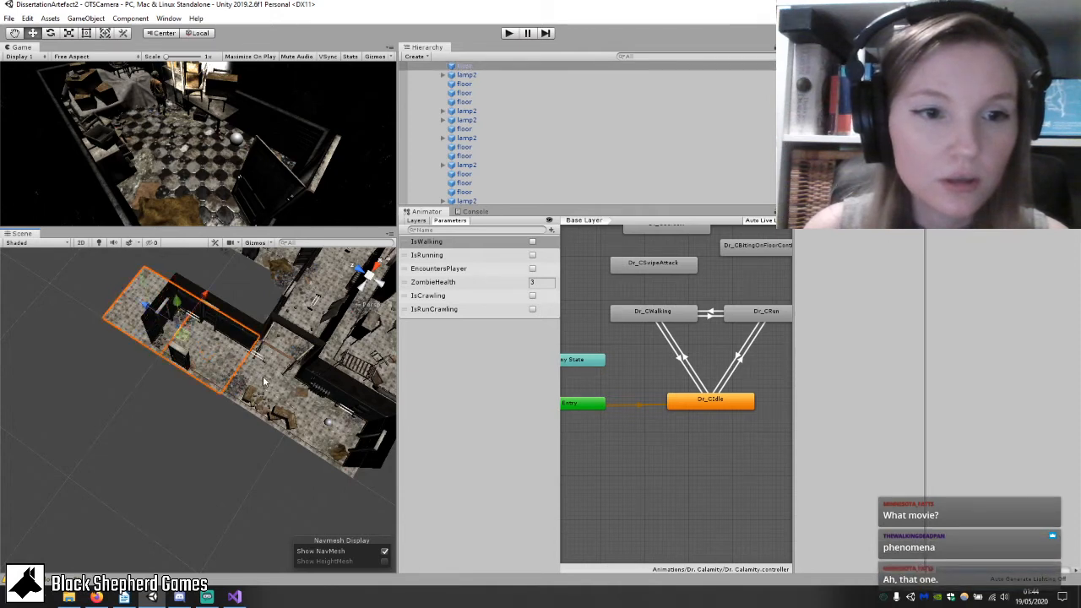
{"action": "left_click", "coordinate": [176, 424]}
{"action": "middle_click_drag", "start_coordinate": [176, 424], "coordinate": [140, 412]}
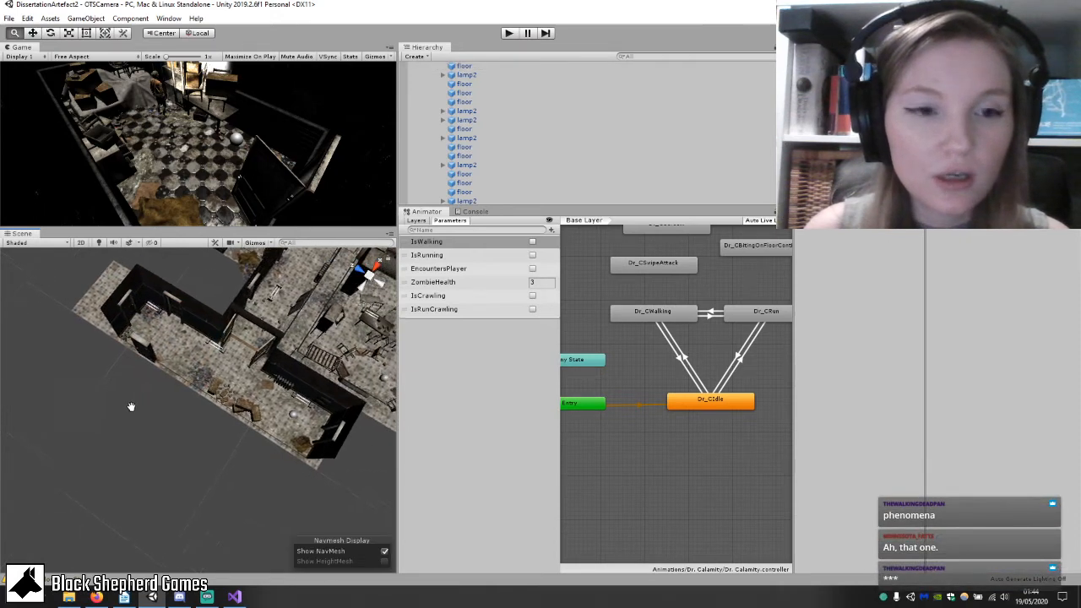
Select all the floor tiles along the narrow outer room at the edge of the asylum map.
{"action": "left_click", "coordinate": [258, 419]}
{"action": "left_click", "coordinate": [236, 373], "text": "shift"}
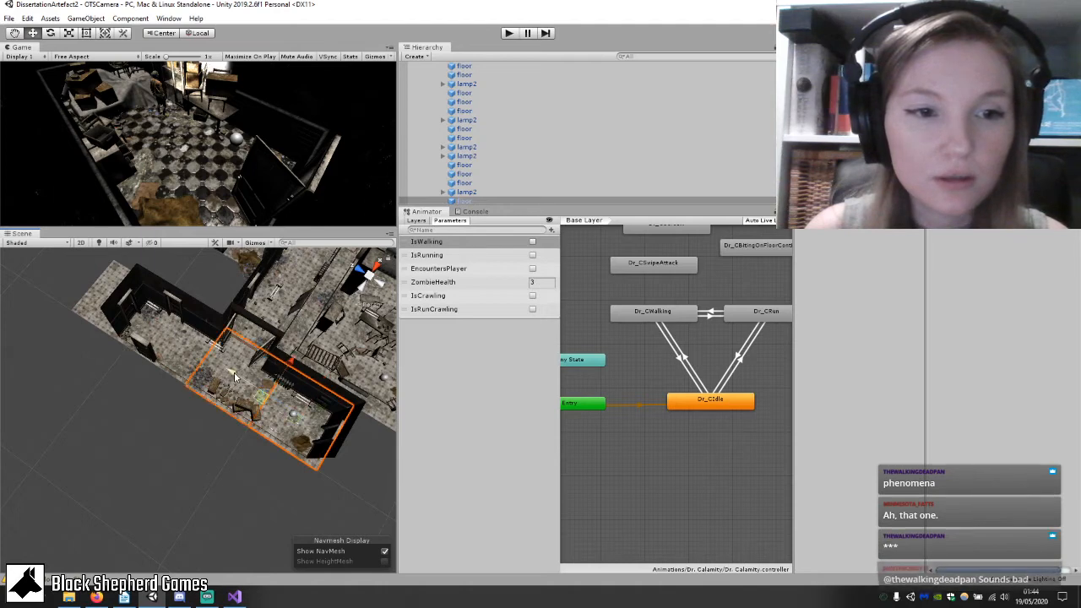
{"action": "left_click", "coordinate": [189, 337], "text": "shift"}
{"action": "scroll", "coordinate": [153, 397], "scroll_direction": "up", "scroll_amount": 5}
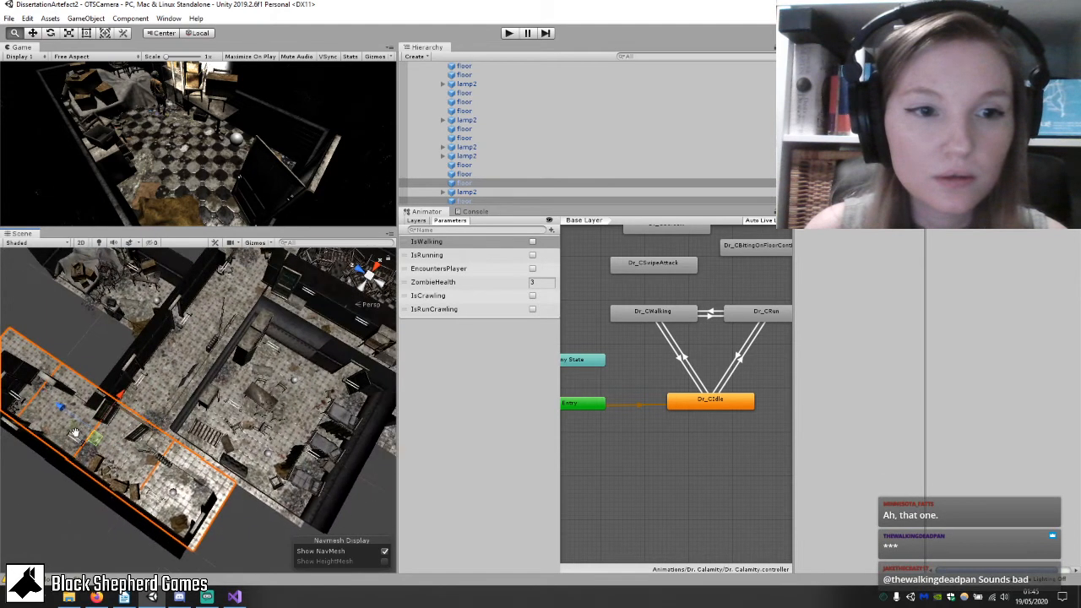
Add the adjoining hallway tile and the floor tiles of the large furnished room to the selection.
{"action": "left_click", "coordinate": [165, 376], "text": "shift"}
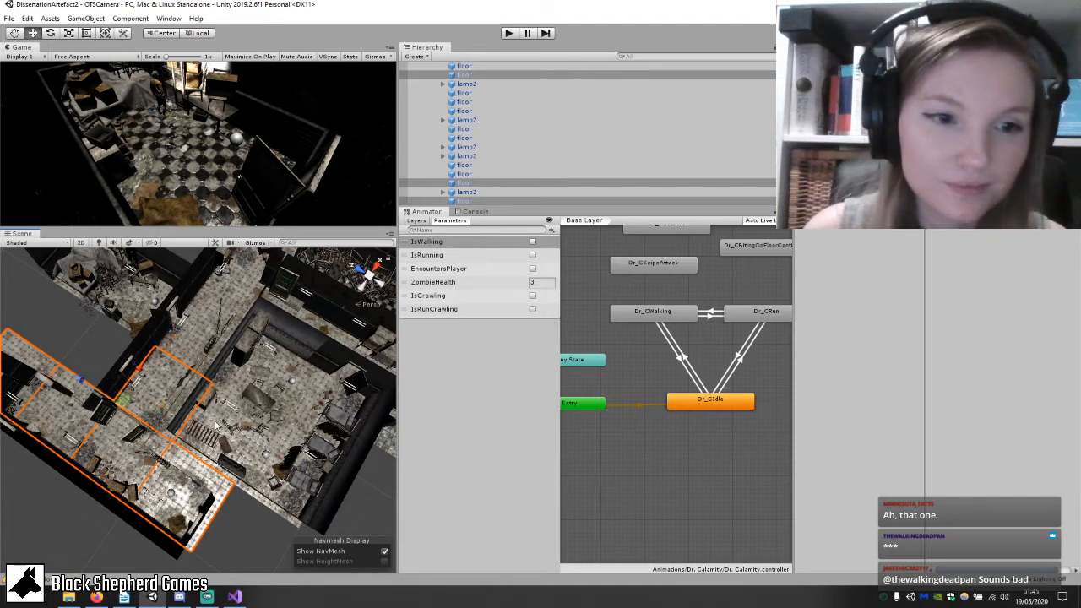
{"action": "left_click", "coordinate": [238, 449], "text": "shift"}
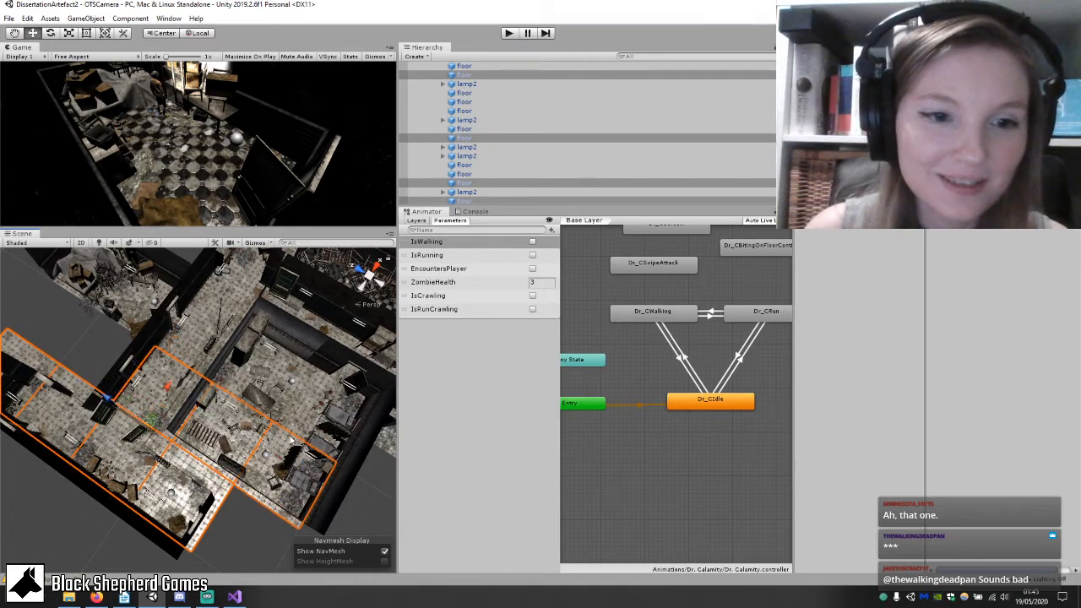
{"action": "left_click", "coordinate": [263, 385], "text": "shift"}
{"action": "left_click", "coordinate": [275, 364], "text": "shift"}
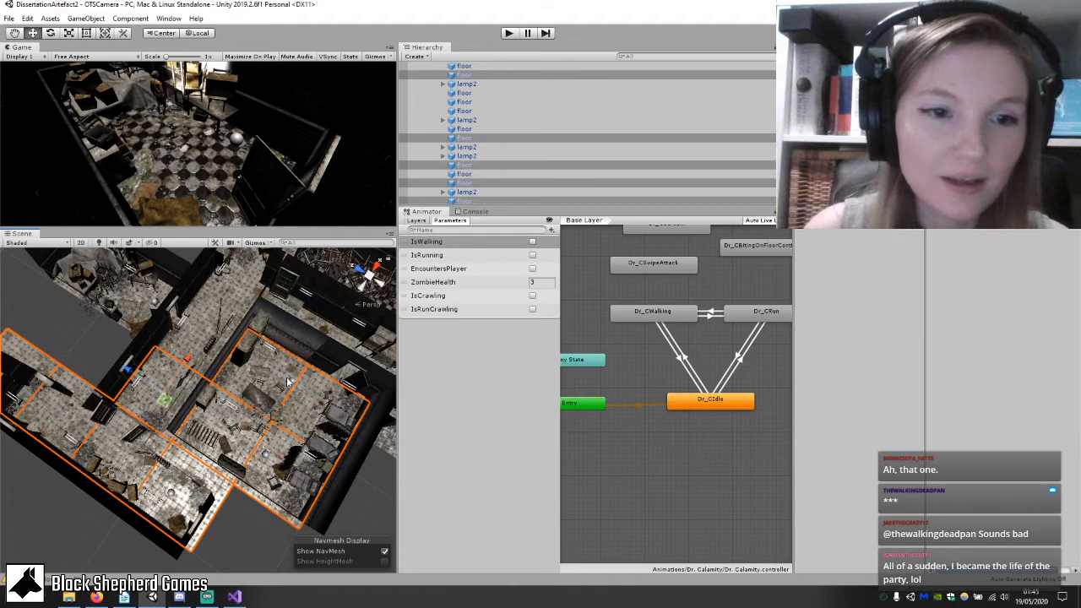
Extend the selection with the floor tiles of the corridor beside the furnished room and the remaining hallway tiles.
{"action": "middle_click_drag", "start_coordinate": [372, 378], "coordinate": [262, 452]}
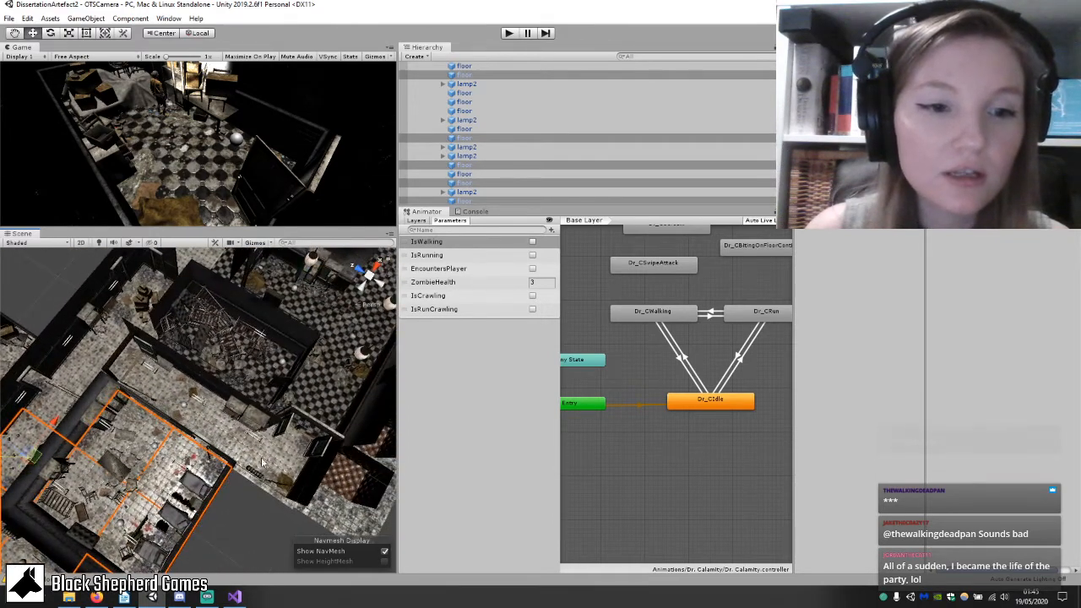
{"action": "left_click", "coordinate": [233, 446], "text": "shift"}
{"action": "left_click", "coordinate": [146, 382], "text": "shift"}
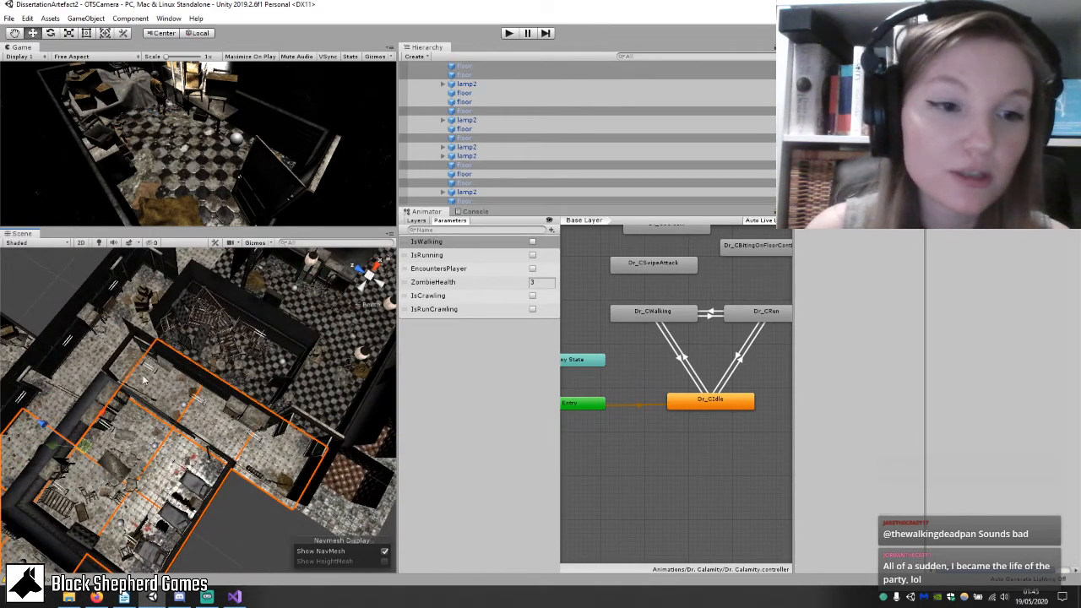
{"action": "left_click", "coordinate": [121, 368], "text": "shift"}
{"action": "left_click", "coordinate": [69, 387], "text": "shift"}
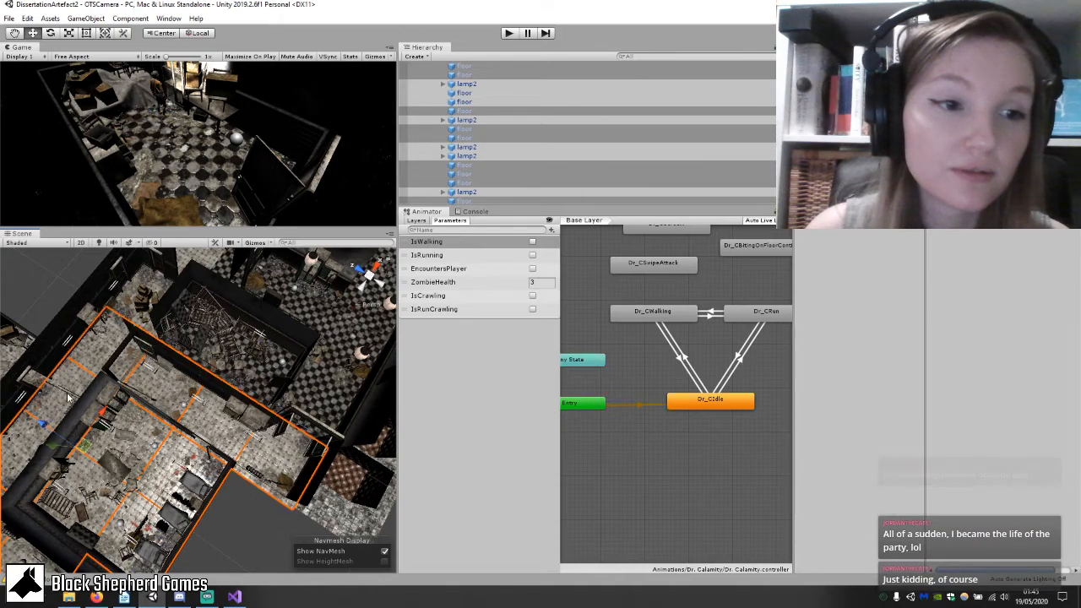
Add the floor tiles of the small side room and of the room at the hallway's far end to the selection.
{"action": "middle_click_drag", "start_coordinate": [72, 395], "coordinate": [238, 432]}
{"action": "left_click", "coordinate": [191, 393], "text": "shift"}
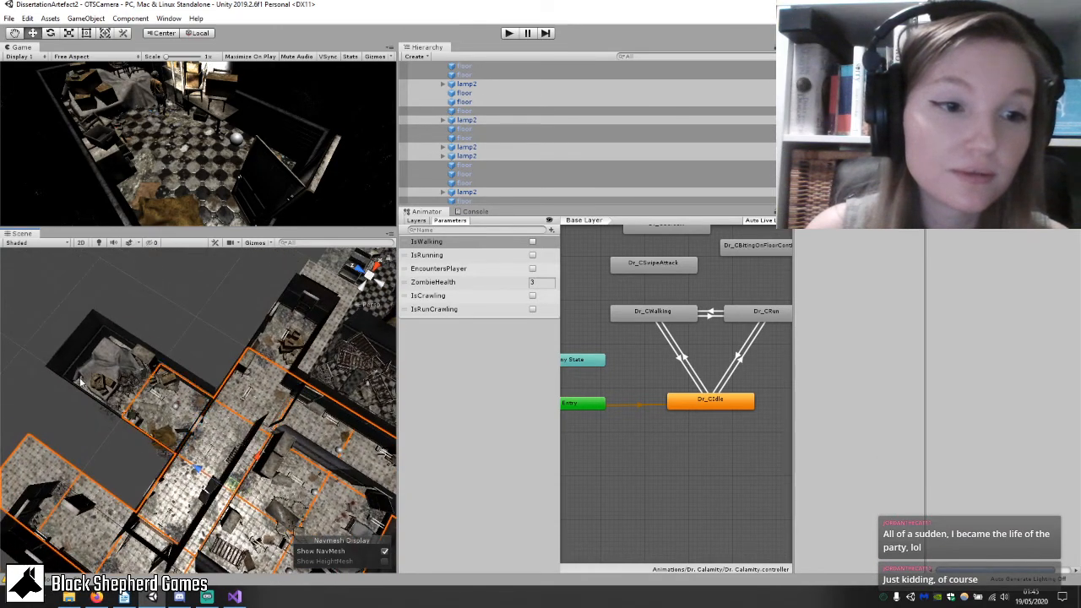
{"action": "left_click", "coordinate": [81, 385], "text": "shift"}
{"action": "middle_click_drag", "start_coordinate": [194, 396], "coordinate": [43, 415]}
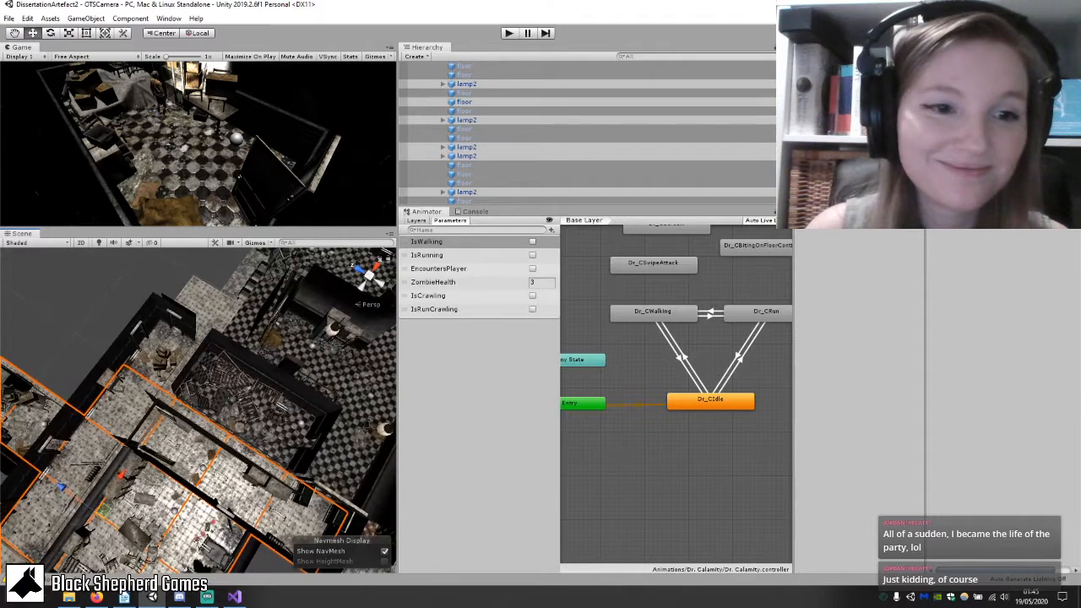
{"action": "left_click", "coordinate": [180, 342], "text": "shift"}
{"action": "left_click", "coordinate": [223, 310], "text": "shift"}
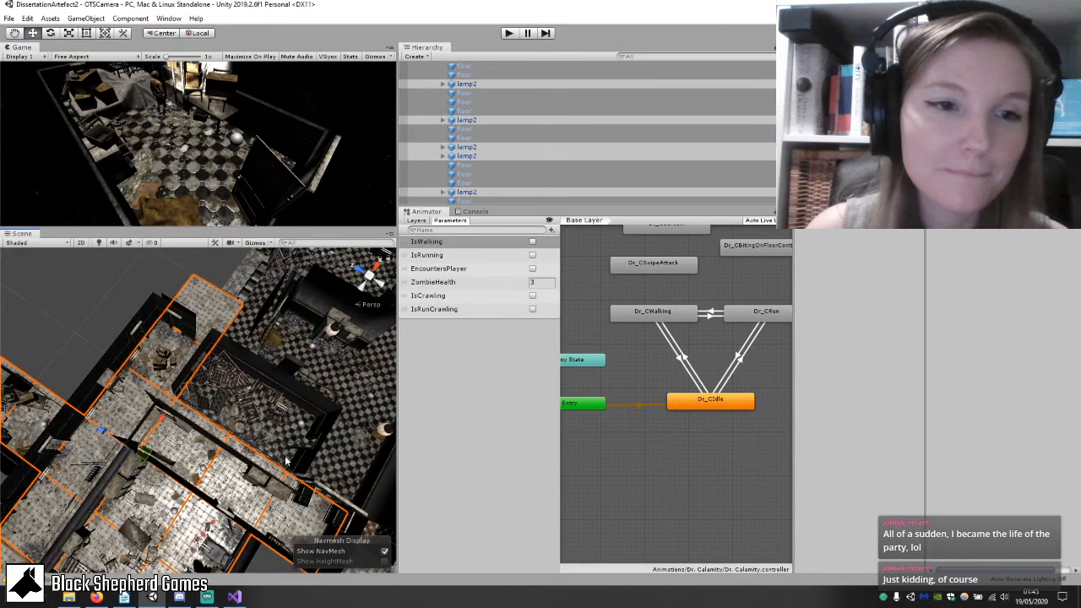
Add the floor tiles of the debris-filled room and the adjacent checkered hallway to the selection.
{"action": "middle_click_drag", "start_coordinate": [348, 505], "coordinate": [157, 418]}
{"action": "scroll", "coordinate": [172, 438], "scroll_direction": "up", "scroll_amount": 5}
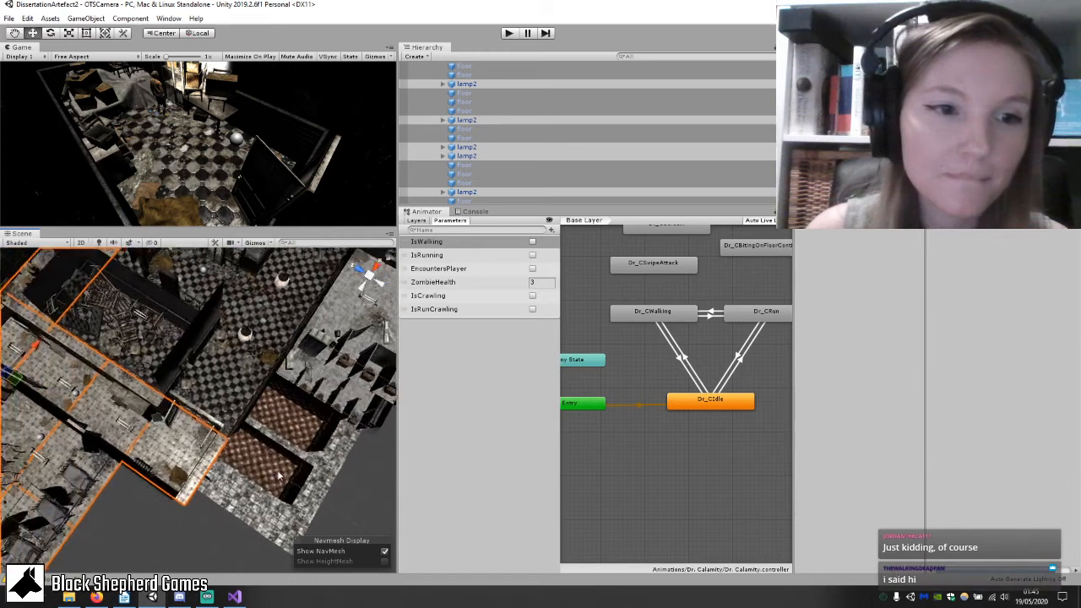
{"action": "scroll", "coordinate": [262, 474], "scroll_direction": "up", "scroll_amount": 3}
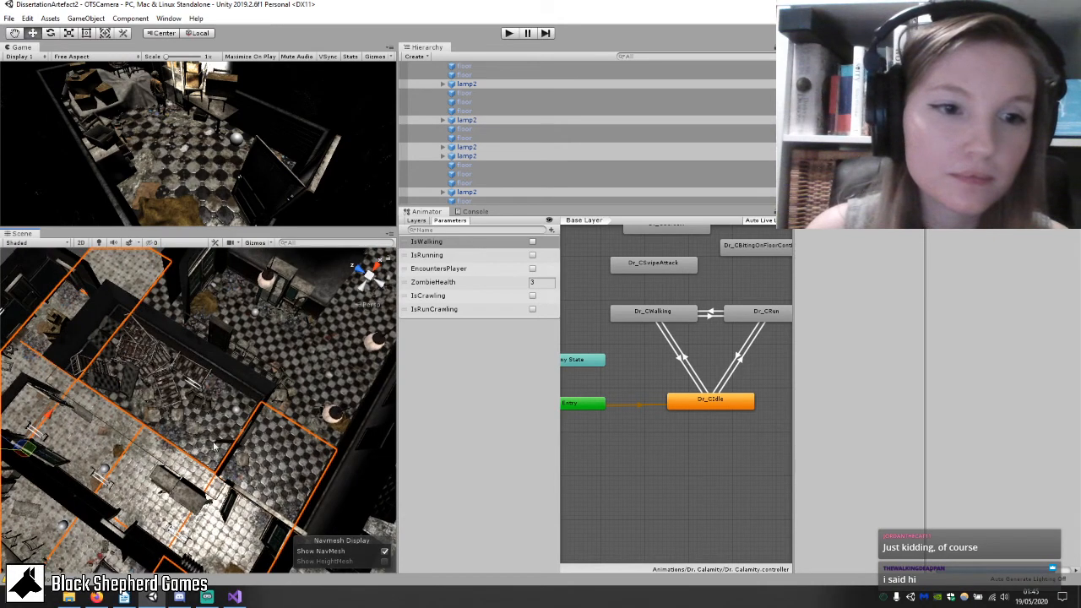
{"action": "left_click", "coordinate": [205, 428], "text": "shift"}
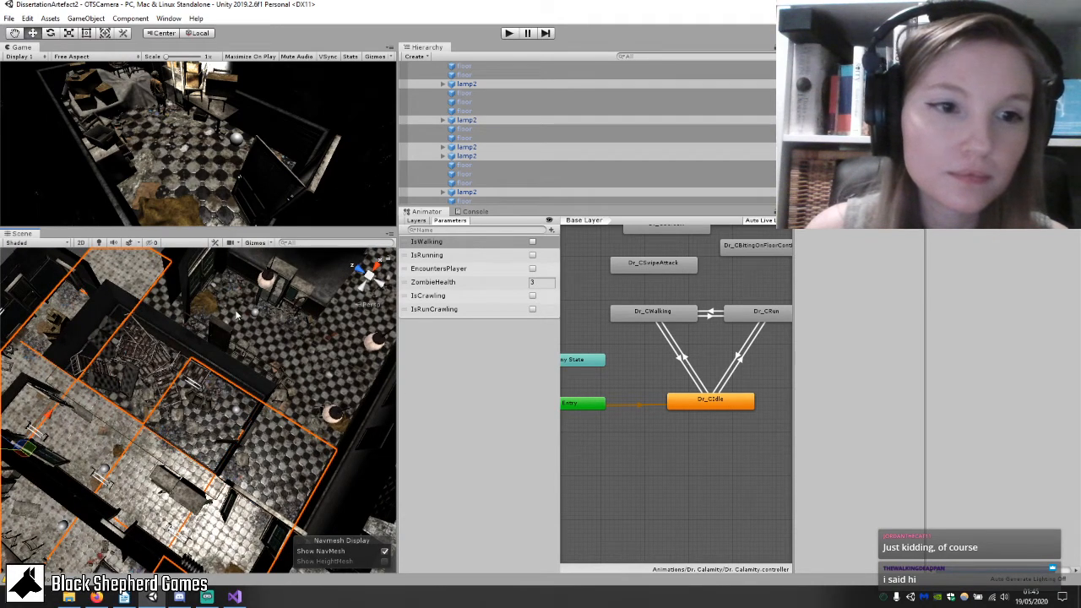
{"action": "left_click", "coordinate": [237, 316], "text": "shift"}
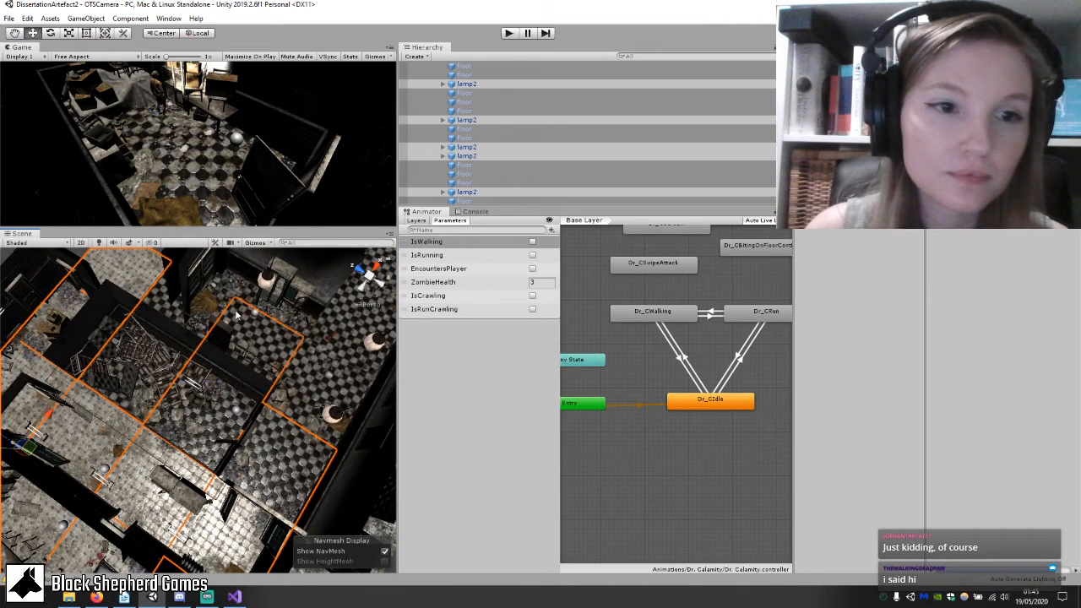
{"action": "left_click", "coordinate": [169, 306], "text": "shift"}
Add the remaining checkered corridor tiles up to the corridor's far end and the adjoining furnished room's first tile to the selection.
{"action": "middle_click_drag", "start_coordinate": [298, 396], "coordinate": [110, 367]}
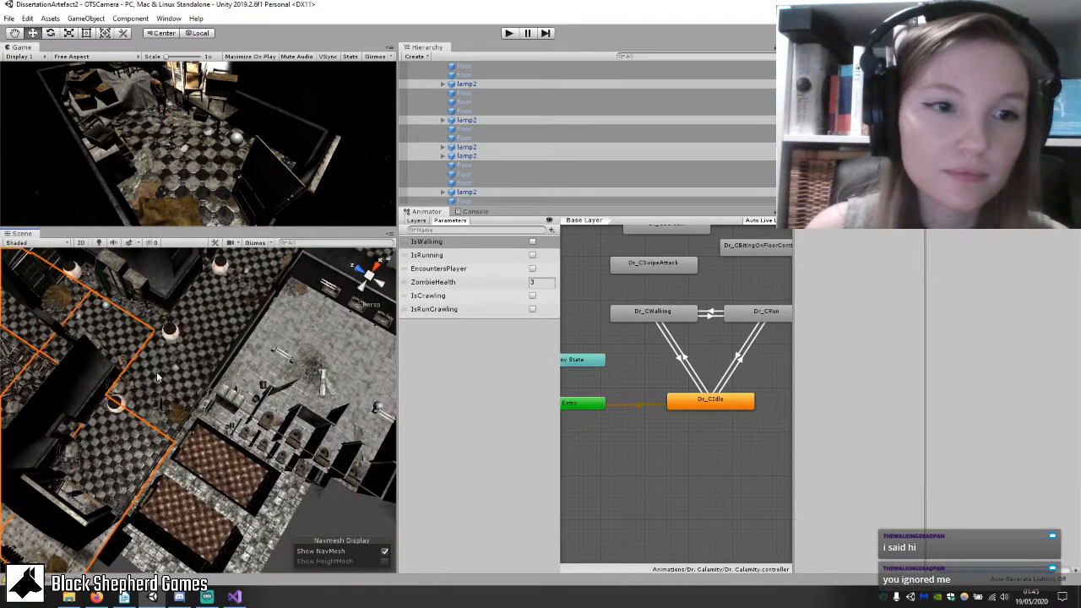
{"action": "left_click", "coordinate": [157, 377], "text": "shift"}
{"action": "left_click", "coordinate": [203, 296], "text": "shift"}
{"action": "middle_click_drag", "start_coordinate": [194, 293], "coordinate": [179, 400]}
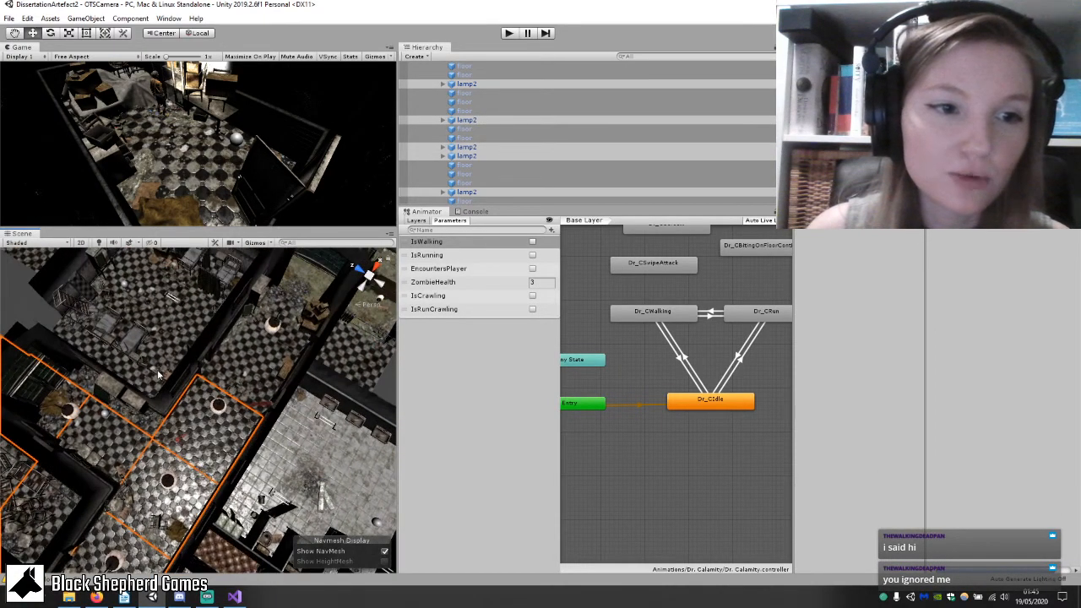
{"action": "left_click", "coordinate": [149, 387], "text": "shift"}
{"action": "middle_click_drag", "start_coordinate": [245, 355], "coordinate": [217, 422]}
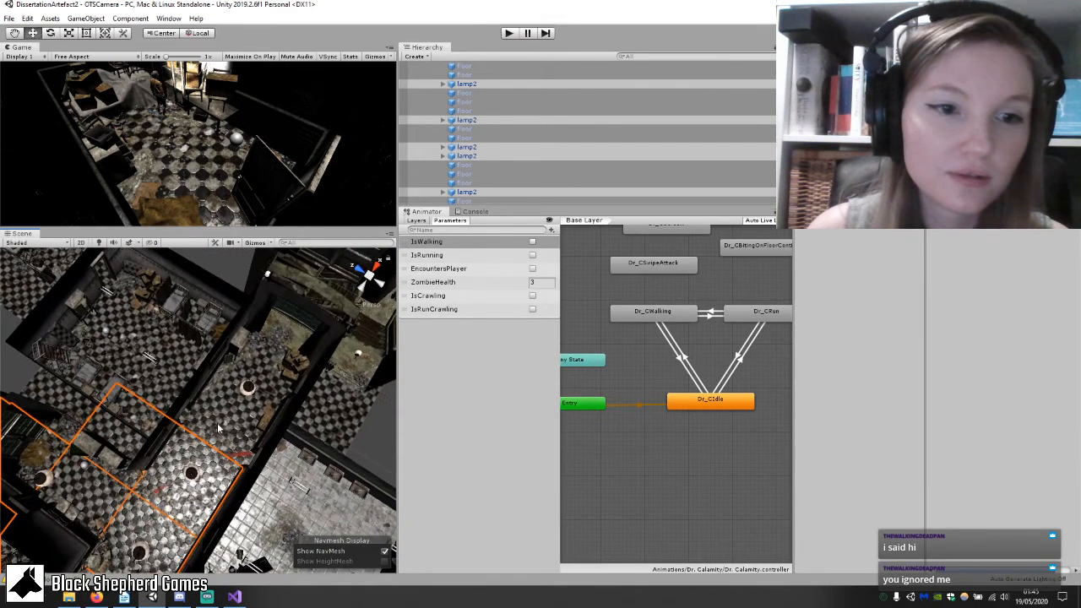
{"action": "left_click", "coordinate": [217, 426], "text": "shift"}
{"action": "key", "text": "ctrl+z"}
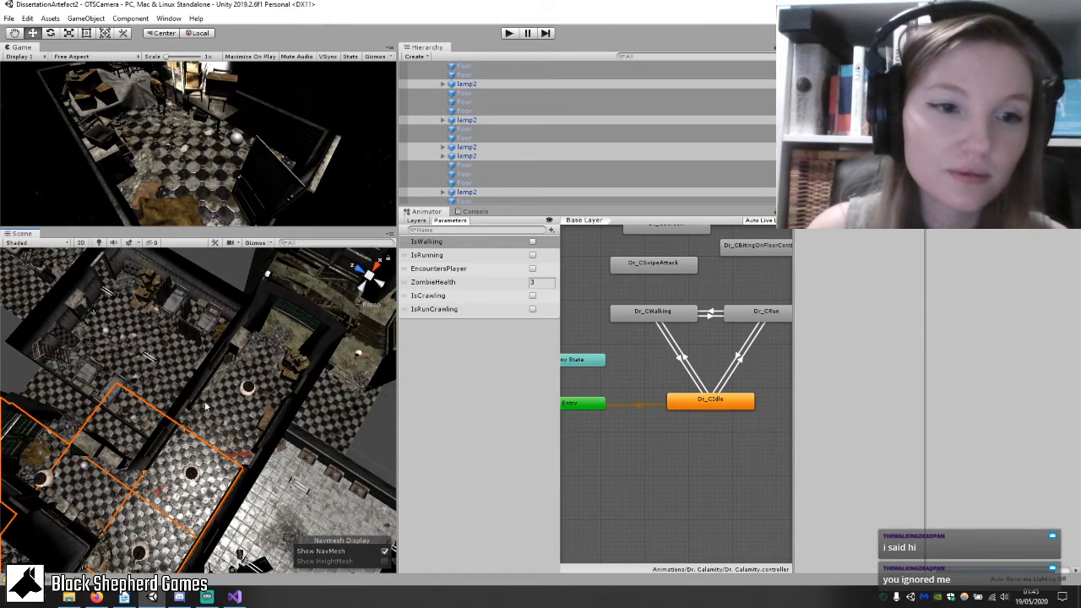
{"action": "left_click", "coordinate": [258, 392], "text": "shift"}
{"action": "left_click", "coordinate": [259, 362], "text": "shift"}
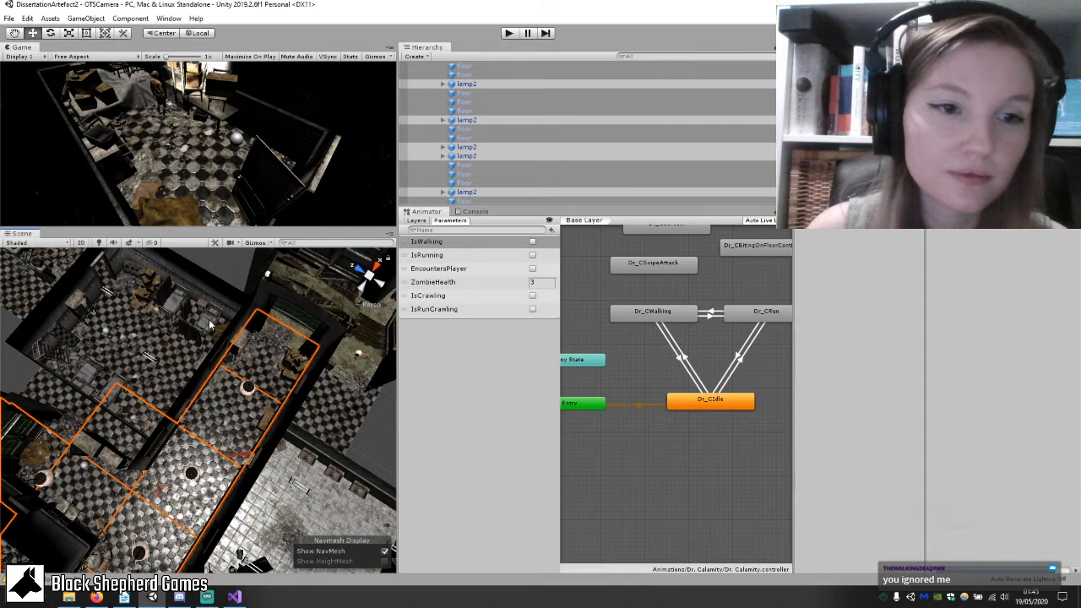
Extend the selection with the checkered floor tiles in the middle of the room furnished with beds.
{"action": "left_click", "coordinate": [167, 347], "text": "shift"}
{"action": "left_click", "coordinate": [166, 377], "text": "shift"}
{"action": "left_click", "coordinate": [157, 373], "text": "shift"}
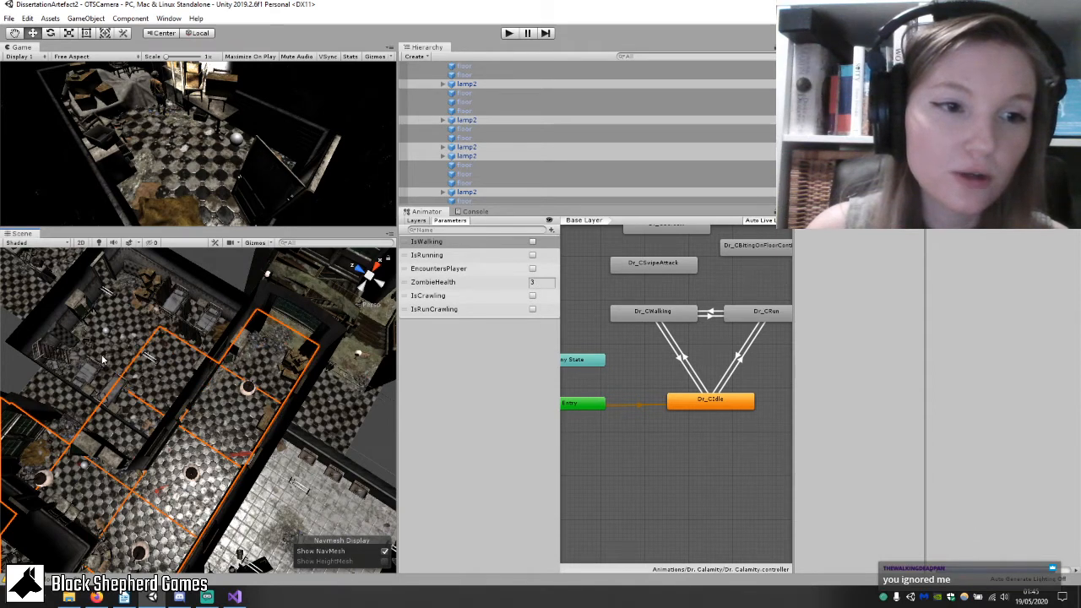
{"action": "left_click", "coordinate": [102, 360], "text": "shift"}
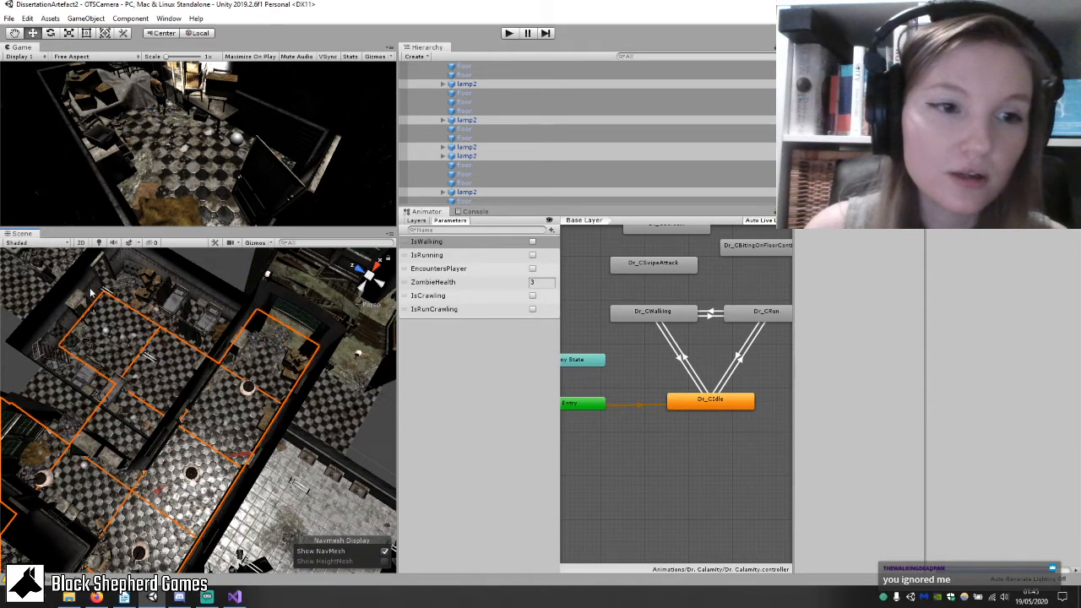
{"action": "left_click", "coordinate": [209, 347], "text": "shift"}
Add the floor tiles at the back of the bed room and of the cluttered room beyond it to the selection.
{"action": "scroll", "coordinate": [204, 405], "scroll_direction": "up", "scroll_amount": 3}
{"action": "middle_click_drag", "start_coordinate": [218, 422], "coordinate": [339, 557]}
{"action": "scroll", "coordinate": [275, 460], "scroll_direction": "up", "scroll_amount": 2}
{"action": "left_click", "coordinate": [262, 429], "text": "shift"}
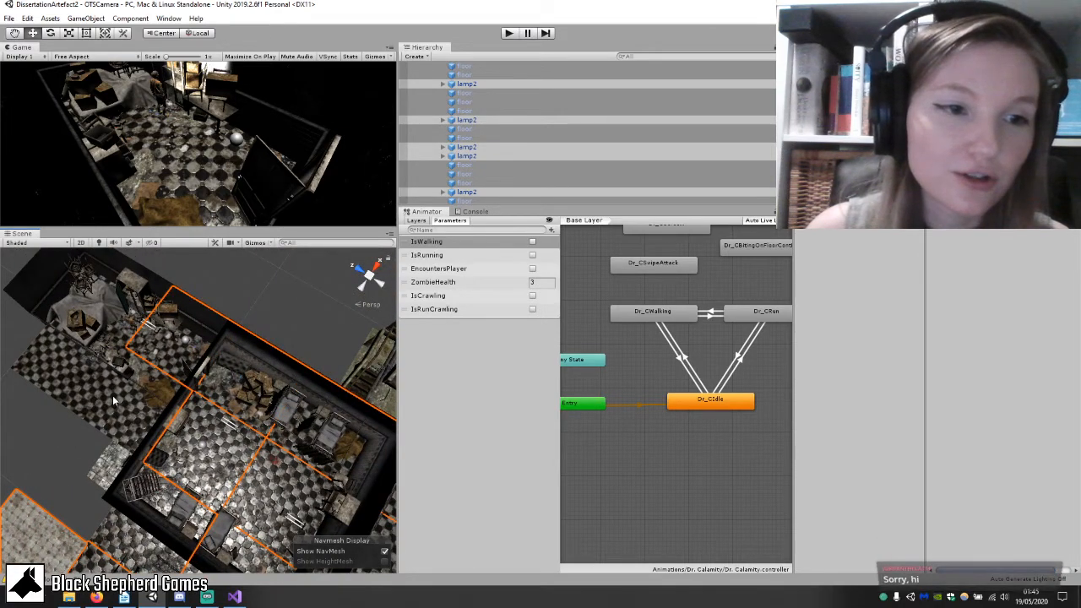
{"action": "left_click", "coordinate": [102, 365], "text": "shift"}
Add the checkered floor tile beyond the corridor's end, next to the stairwell, to the selection.
{"action": "scroll", "coordinate": [251, 459], "scroll_direction": "down", "scroll_amount": 3}
{"action": "middle_click_drag", "start_coordinate": [83, 414], "coordinate": [944, 385]}
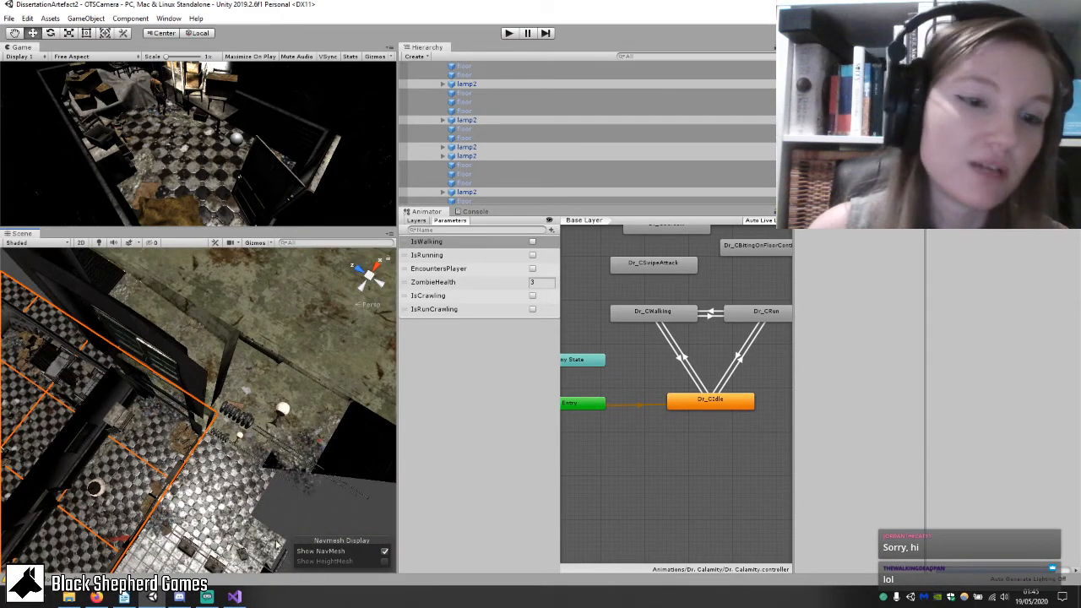
{"action": "middle_click_drag", "start_coordinate": [286, 446], "coordinate": [313, 446]}
{"action": "scroll", "coordinate": [277, 423], "scroll_direction": "up", "scroll_amount": 3}
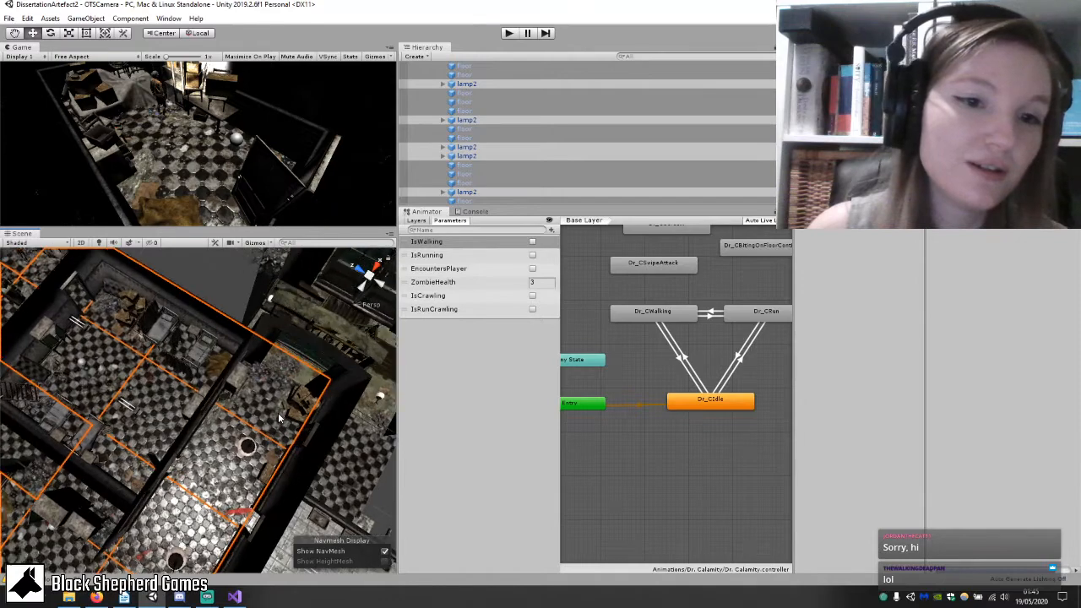
{"action": "middle_click_drag", "start_coordinate": [279, 419], "coordinate": [168, 432]}
{"action": "scroll", "coordinate": [280, 377], "scroll_direction": "up", "scroll_amount": 2}
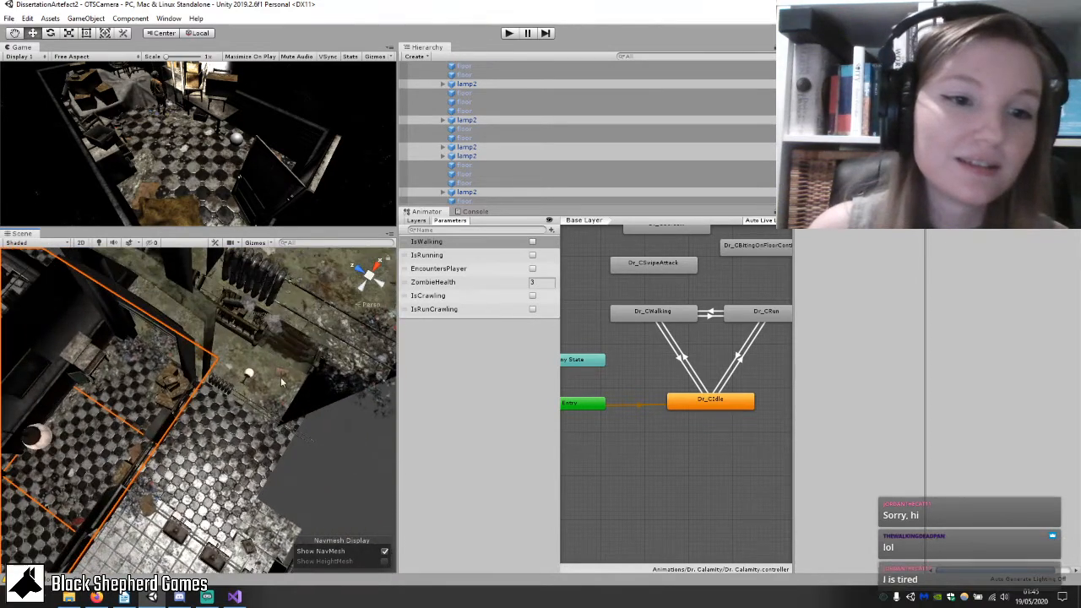
{"action": "middle_click_drag", "start_coordinate": [281, 377], "coordinate": [289, 371]}
{"action": "right_click_drag", "start_coordinate": [289, 371], "coordinate": [249, 405]}
{"action": "scroll", "coordinate": [215, 484], "scroll_direction": "down", "scroll_amount": 4}
{"action": "middle_click_drag", "start_coordinate": [248, 405], "coordinate": [133, 489]}
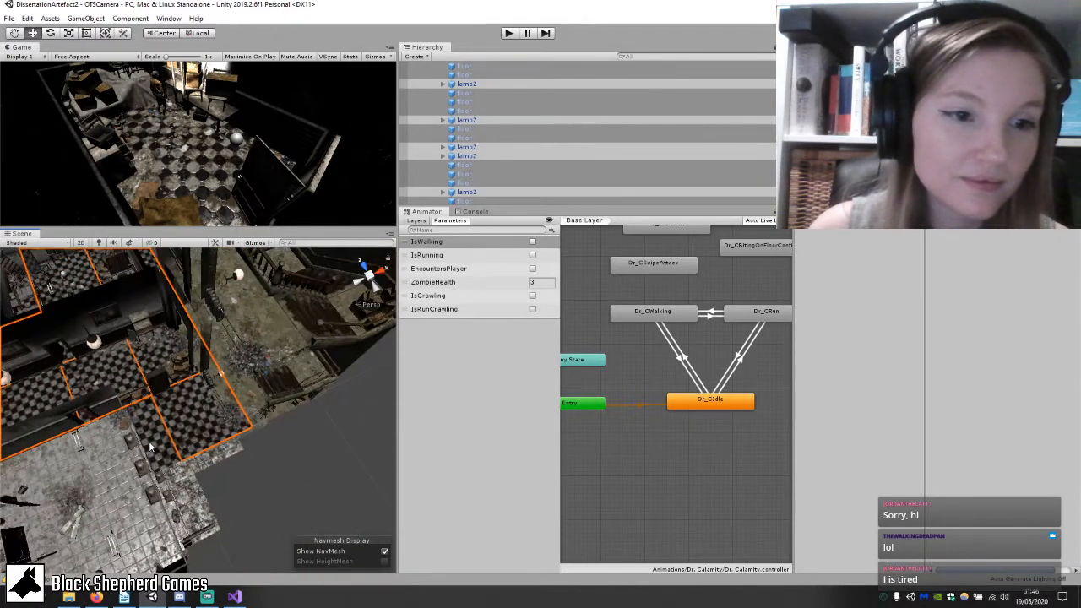
Try to add the floor of the tiled bathroom to the selection.
{"action": "scroll", "coordinate": [149, 441], "scroll_direction": "up", "scroll_amount": 2}
{"action": "middle_click_drag", "start_coordinate": [148, 441], "coordinate": [253, 432]}
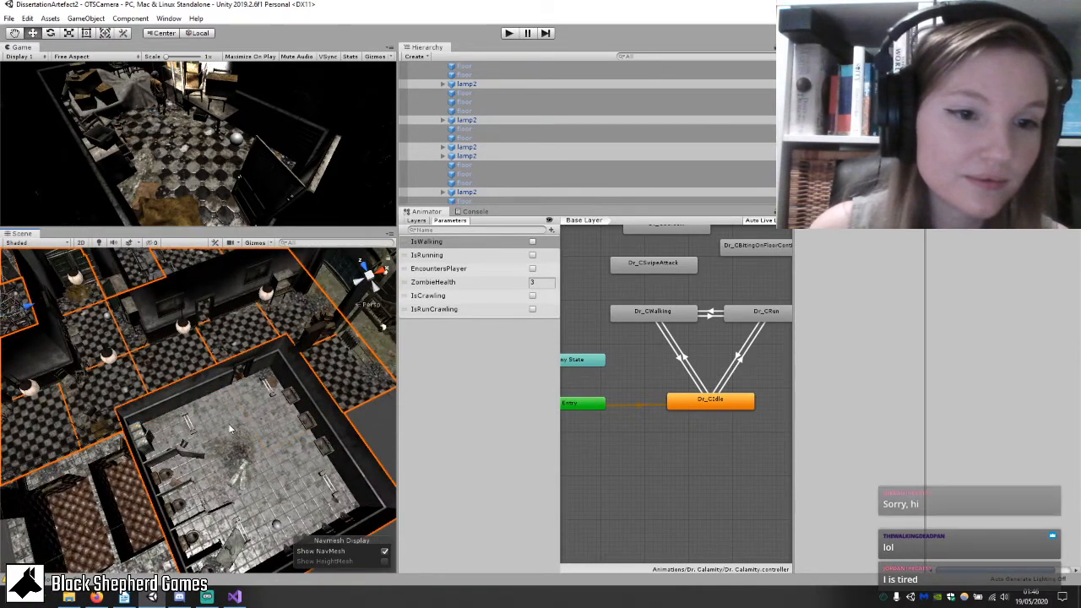
{"action": "scroll", "coordinate": [228, 423], "scroll_direction": "down", "scroll_amount": 2}
{"action": "middle_click_drag", "start_coordinate": [211, 394], "coordinate": [176, 424]}
{"action": "scroll", "coordinate": [155, 310], "scroll_direction": "up", "scroll_amount": 2}
{"action": "scroll", "coordinate": [189, 344], "scroll_direction": "down", "scroll_amount": 2}
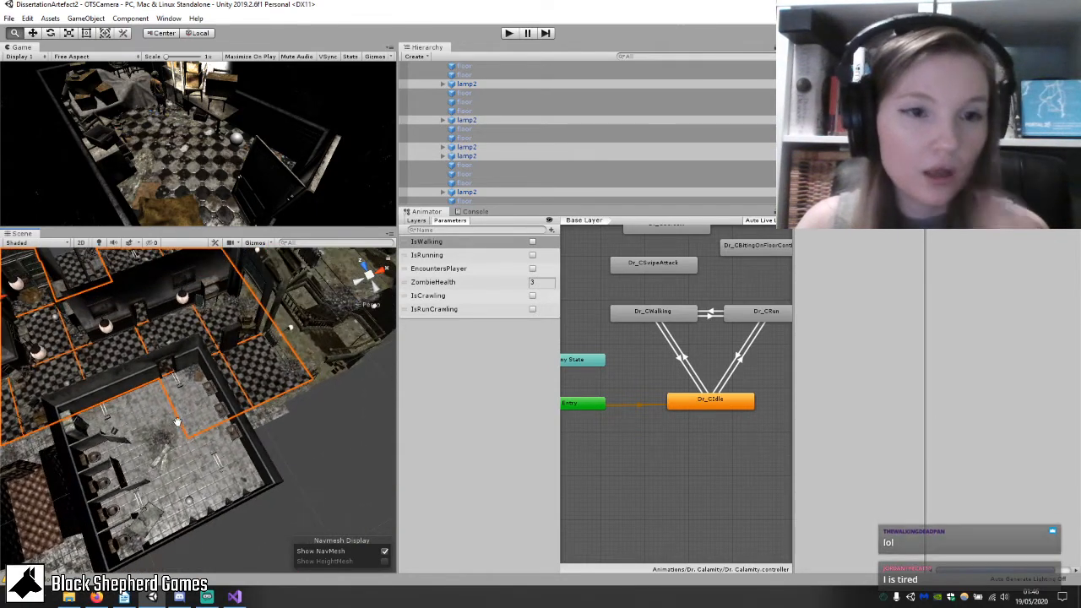
{"action": "left_click", "coordinate": [216, 479]}
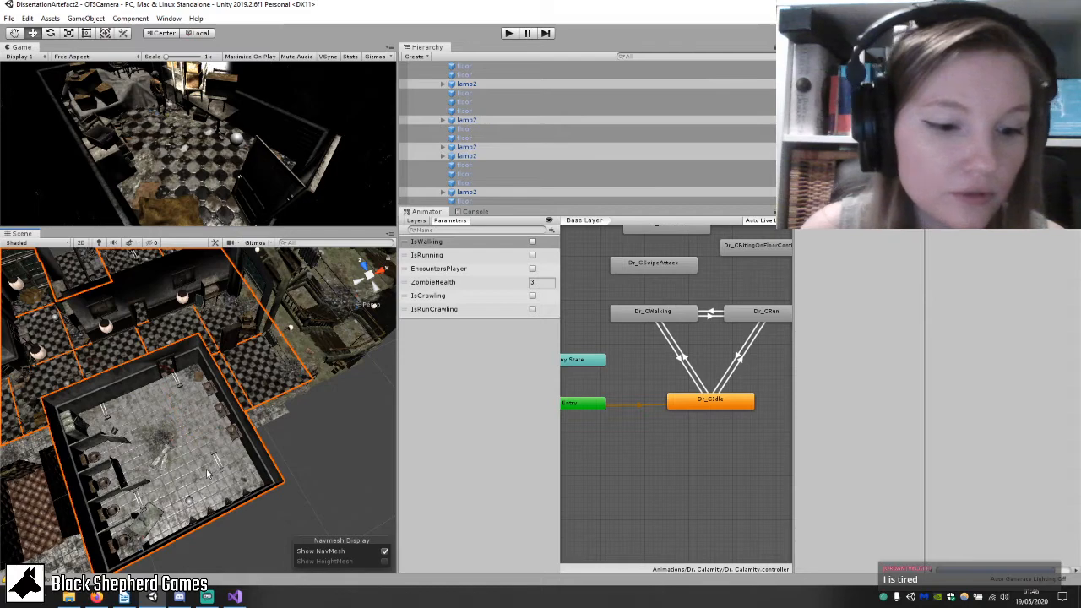
Check whether the bathroom floor can be picked separately from its room model, then restore the previous floor selection.
{"action": "scroll", "coordinate": [203, 476], "scroll_direction": "up", "scroll_amount": 2}
{"action": "middle_click_drag", "start_coordinate": [204, 476], "coordinate": [140, 456]}
{"action": "scroll", "coordinate": [281, 411], "scroll_direction": "up", "scroll_amount": 3}
{"action": "scroll", "coordinate": [141, 456], "scroll_direction": "up", "scroll_amount": 3}
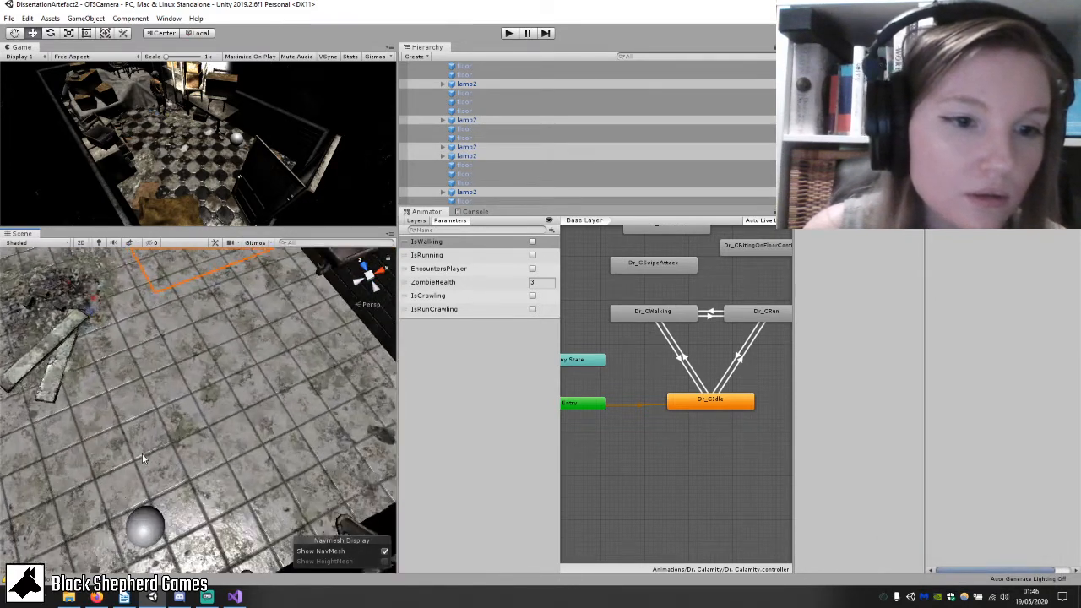
{"action": "scroll", "coordinate": [239, 415], "scroll_direction": "down", "scroll_amount": 1}
{"action": "scroll", "coordinate": [239, 415], "scroll_direction": "down", "scroll_amount": 5}
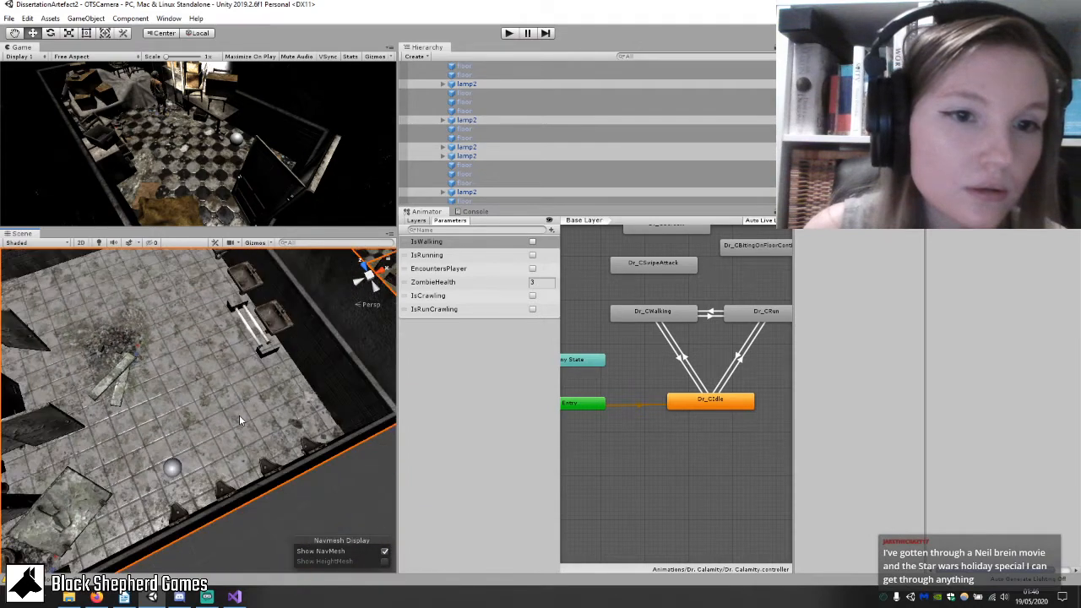
{"action": "scroll", "coordinate": [240, 414], "scroll_direction": "up", "scroll_amount": 1}
{"action": "left_click", "coordinate": [239, 415]}
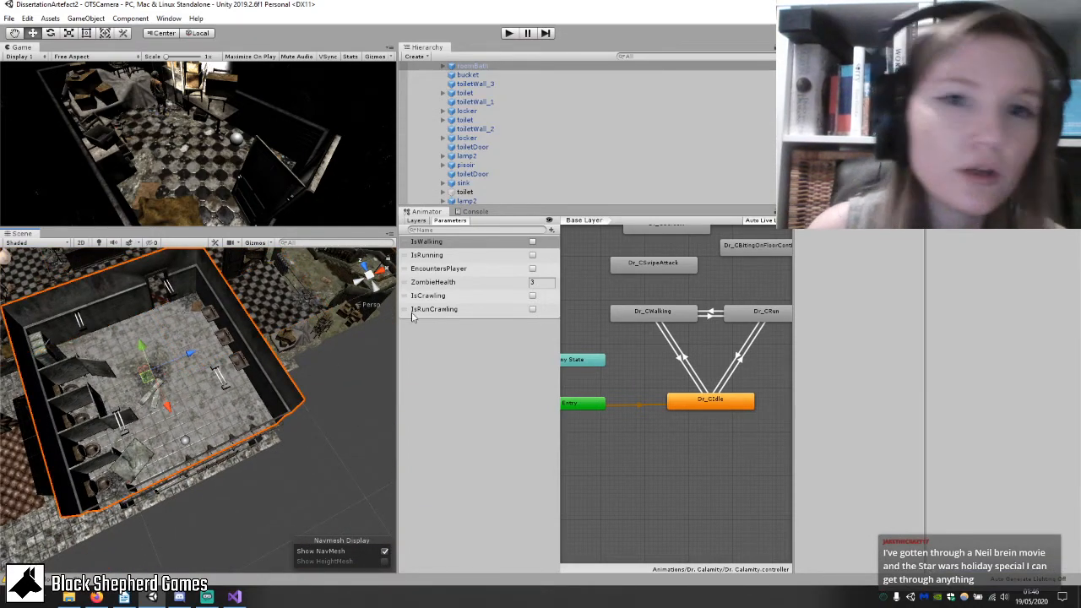
{"action": "left_click", "coordinate": [308, 343]}
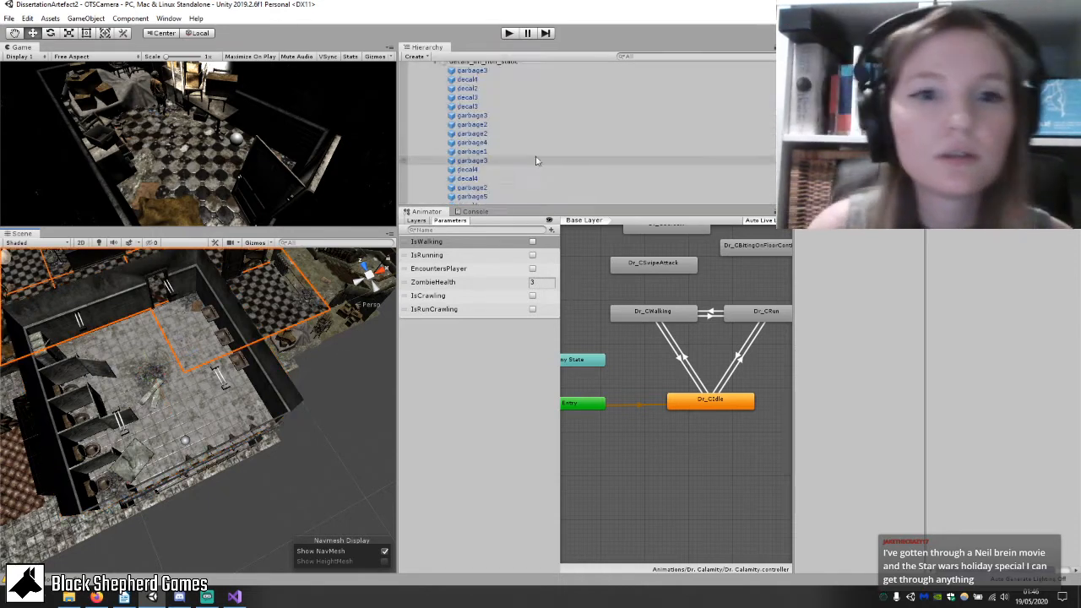
Filter the hierarchy for objects whose names contain "floor".
{"action": "scroll", "coordinate": [547, 160], "scroll_direction": "up", "scroll_amount": 10}
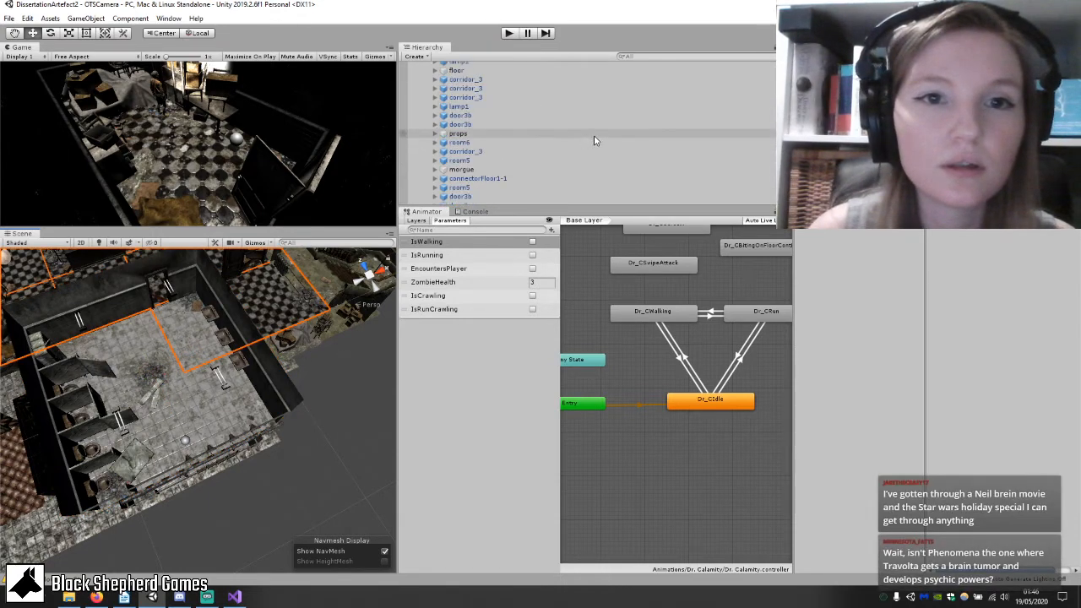
{"action": "left_click", "coordinate": [666, 55]}
{"action": "type", "text": "floor"}
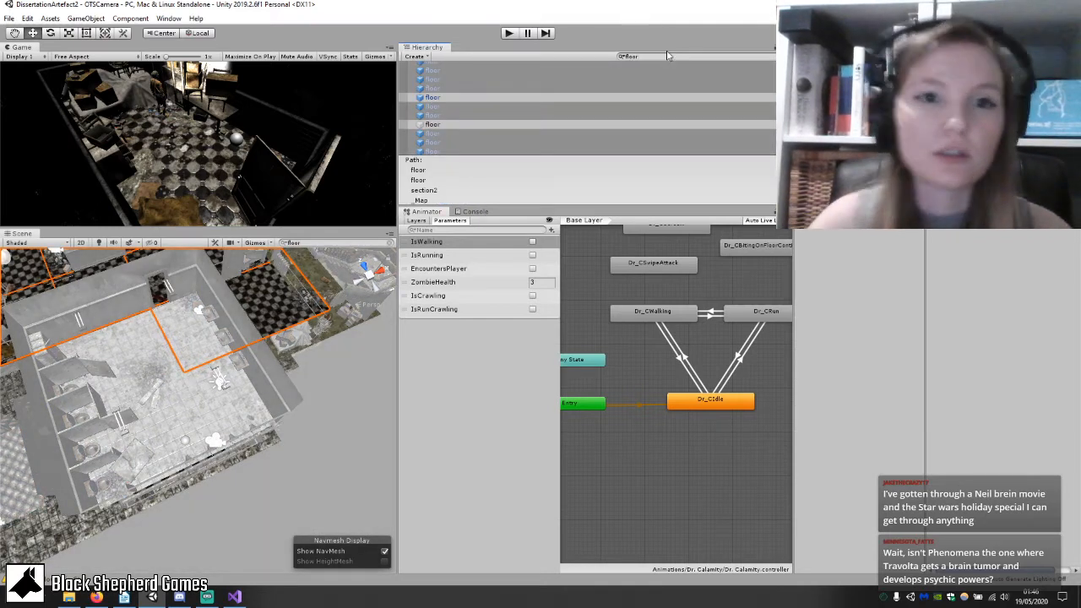
{"action": "scroll", "coordinate": [555, 139], "scroll_direction": "down", "scroll_amount": 3}
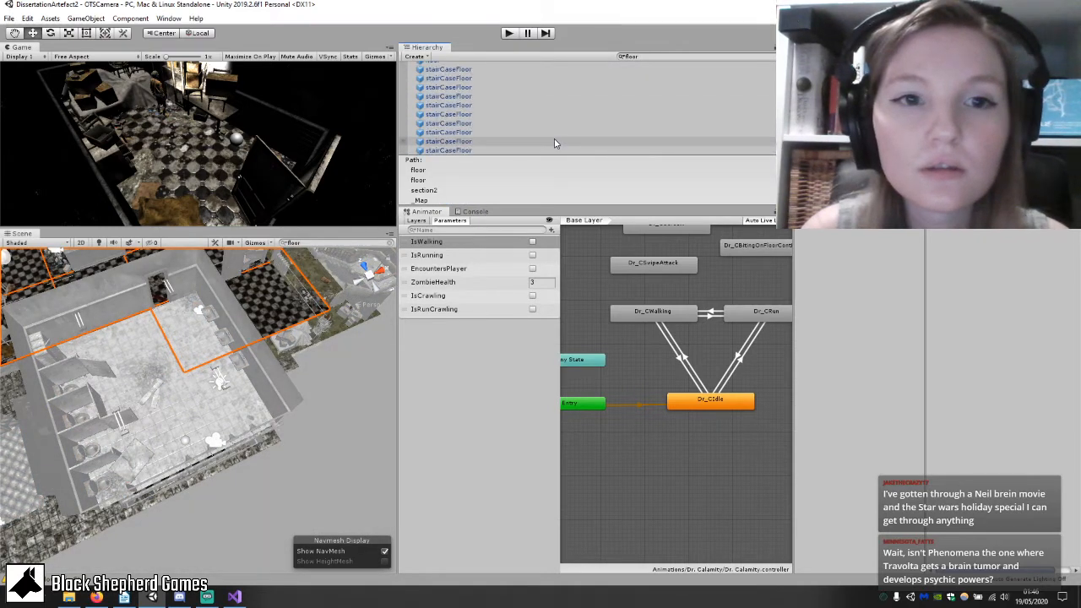
Select every object in the filtered hierarchy, from the connector floors through the staircase floors.
{"action": "left_click", "coordinate": [543, 159]}
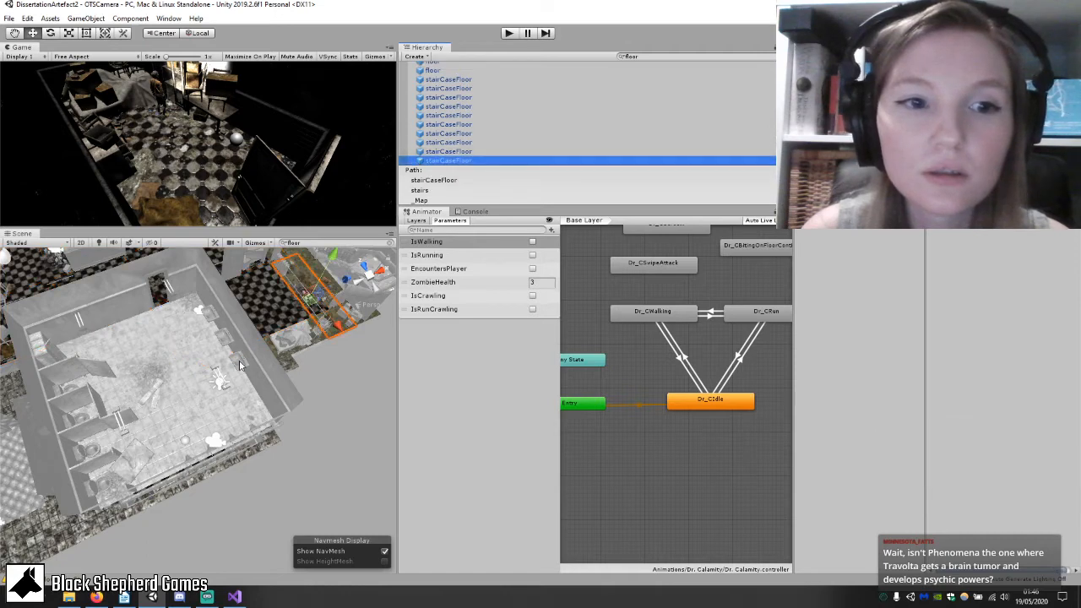
{"action": "middle_click_drag", "start_coordinate": [241, 363], "coordinate": [128, 491]}
{"action": "scroll", "coordinate": [475, 125], "scroll_direction": "up", "scroll_amount": 4}
{"action": "scroll", "coordinate": [475, 125], "scroll_direction": "up", "scroll_amount": 4}
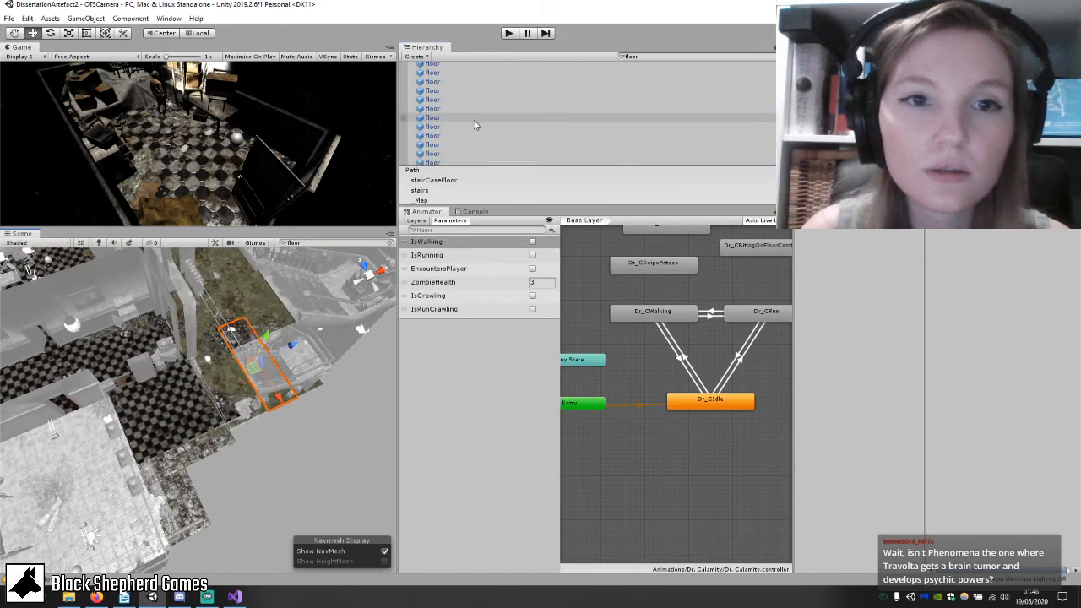
{"action": "key", "text": "ctrl+a"}
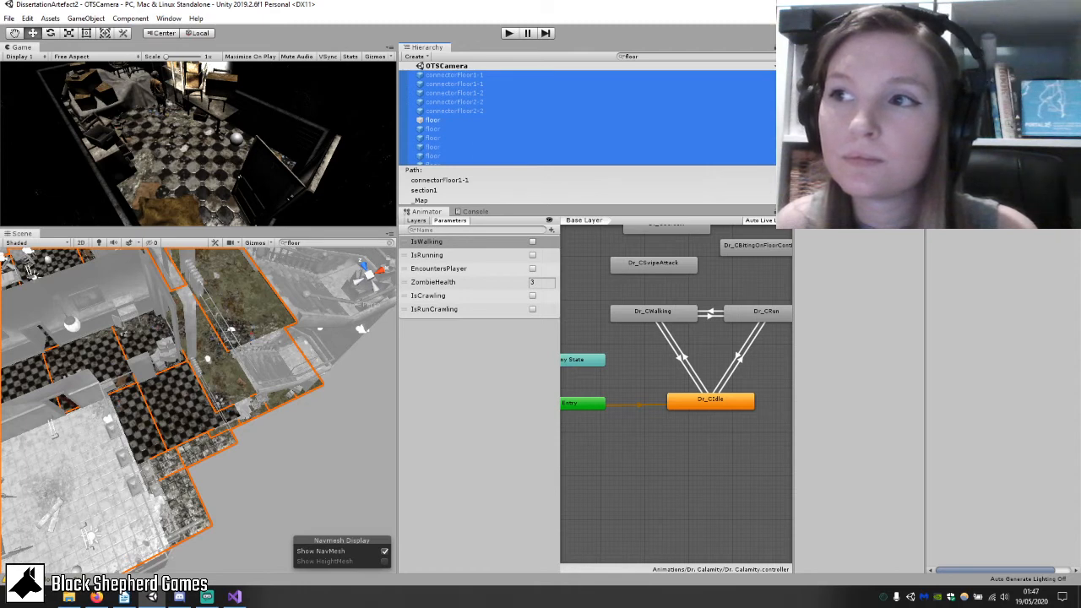
Bake the NavMesh for the level from the navigation bake settings.
{"action": "left_click", "coordinate": [1019, 62]}
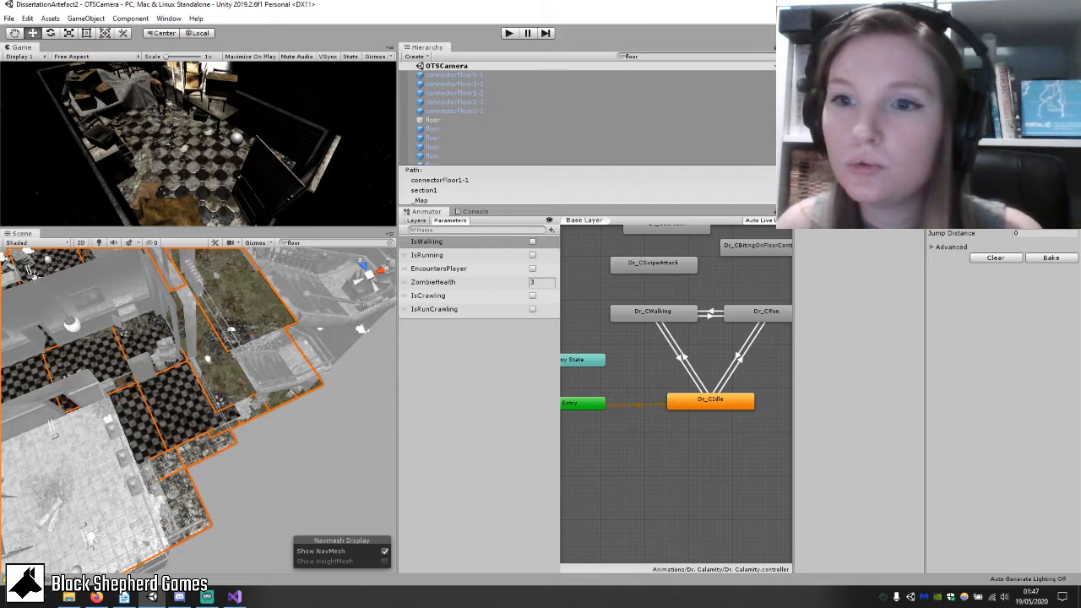
{"action": "left_click", "coordinate": [1049, 259]}
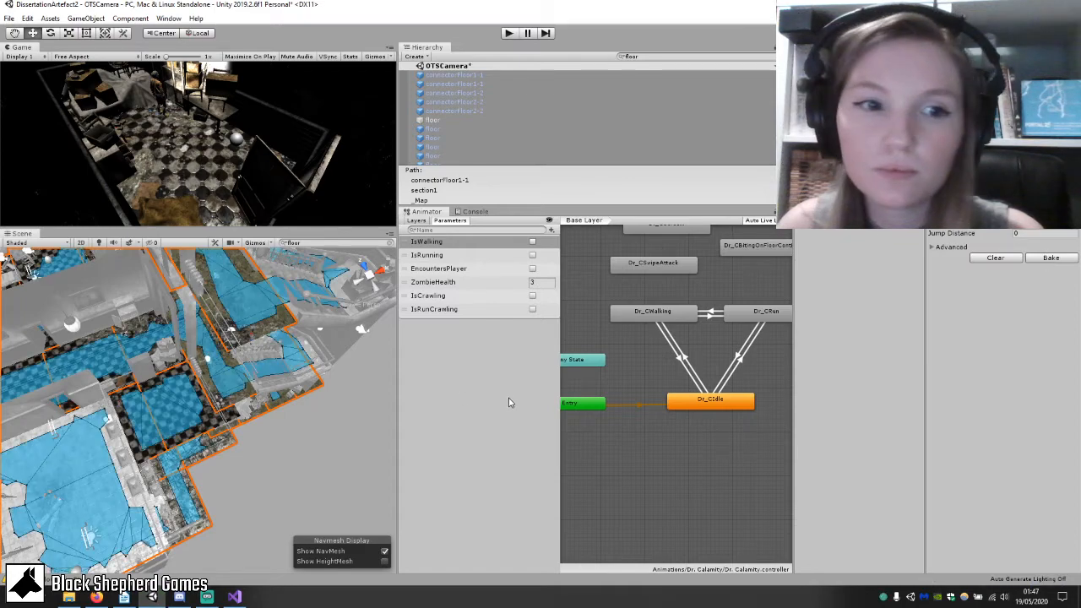
Examine the baked NavMesh coverage in the bathroom, the corridors and the surrounding rooms of the asylum map.
{"action": "middle_click_drag", "start_coordinate": [303, 377], "coordinate": [509, 344]}
{"action": "scroll", "coordinate": [318, 400], "scroll_direction": "up", "scroll_amount": 4}
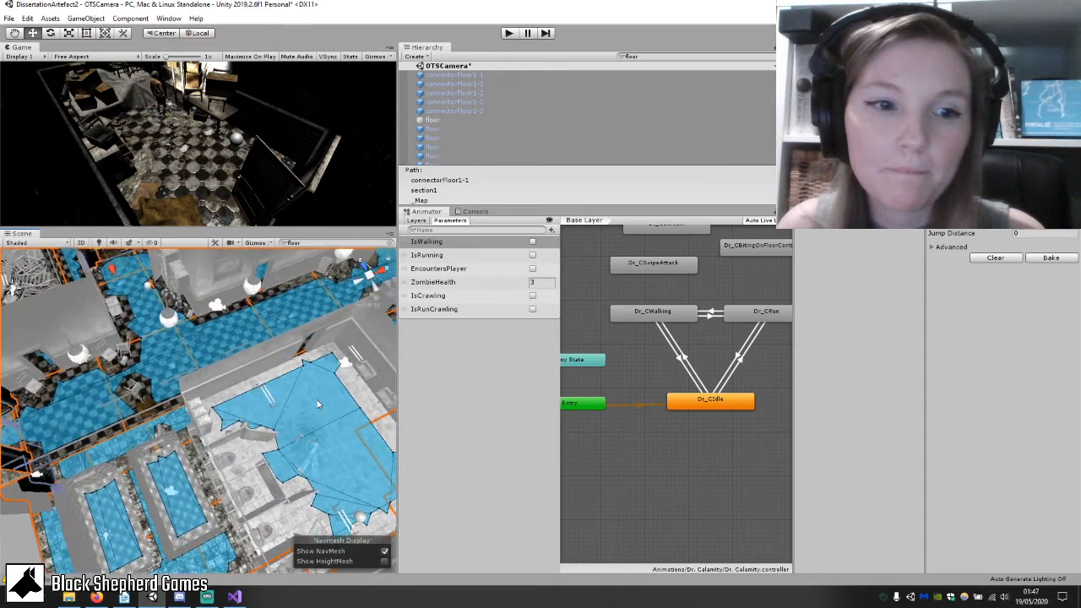
{"action": "middle_click_drag", "start_coordinate": [315, 399], "coordinate": [131, 384]}
{"action": "scroll", "coordinate": [172, 425], "scroll_direction": "up", "scroll_amount": 4}
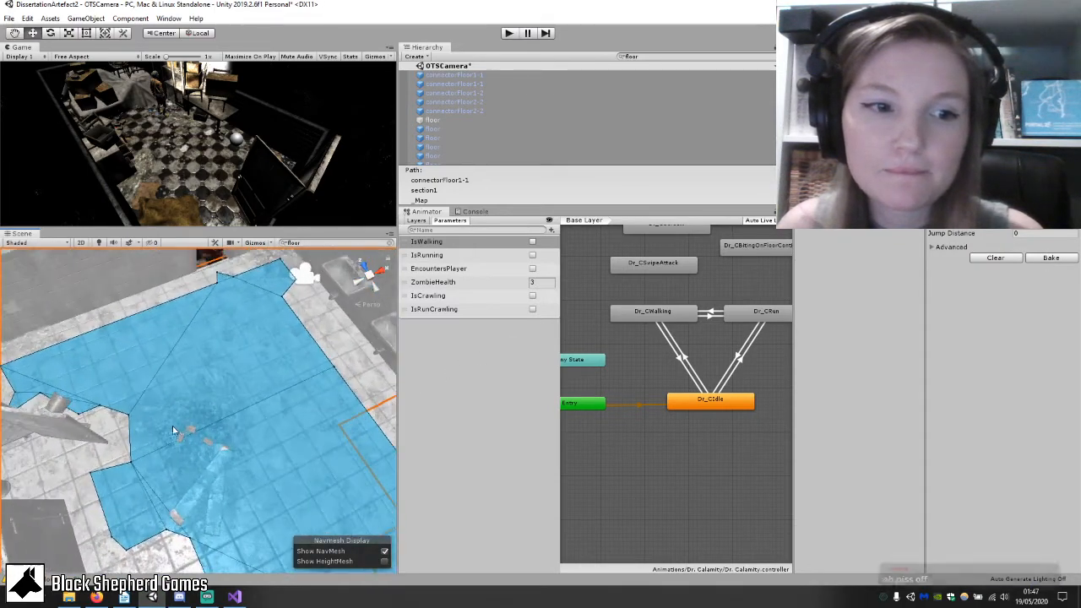
{"action": "scroll", "coordinate": [175, 424], "scroll_direction": "down", "scroll_amount": 6}
{"action": "middle_click_drag", "start_coordinate": [213, 420], "coordinate": [183, 355]}
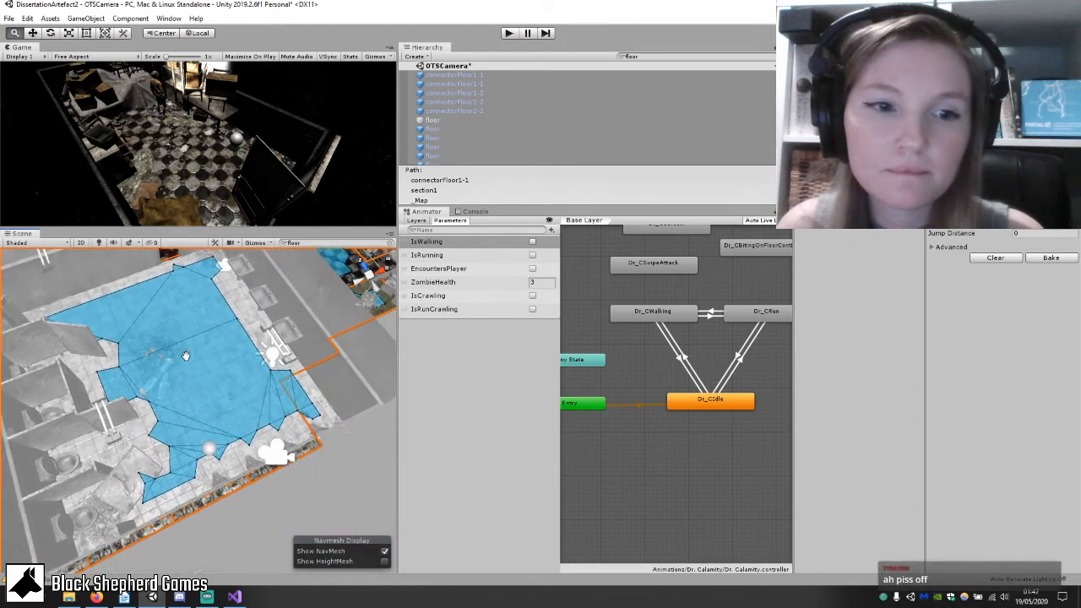
{"action": "scroll", "coordinate": [184, 355], "scroll_direction": "down", "scroll_amount": 3}
{"action": "middle_click_drag", "start_coordinate": [59, 338], "coordinate": [470, 420]}
{"action": "scroll", "coordinate": [139, 430], "scroll_direction": "down", "scroll_amount": 2}
{"action": "middle_click_drag", "start_coordinate": [93, 414], "coordinate": [380, 423]}
{"action": "middle_click_drag", "start_coordinate": [85, 431], "coordinate": [1051, 445]}
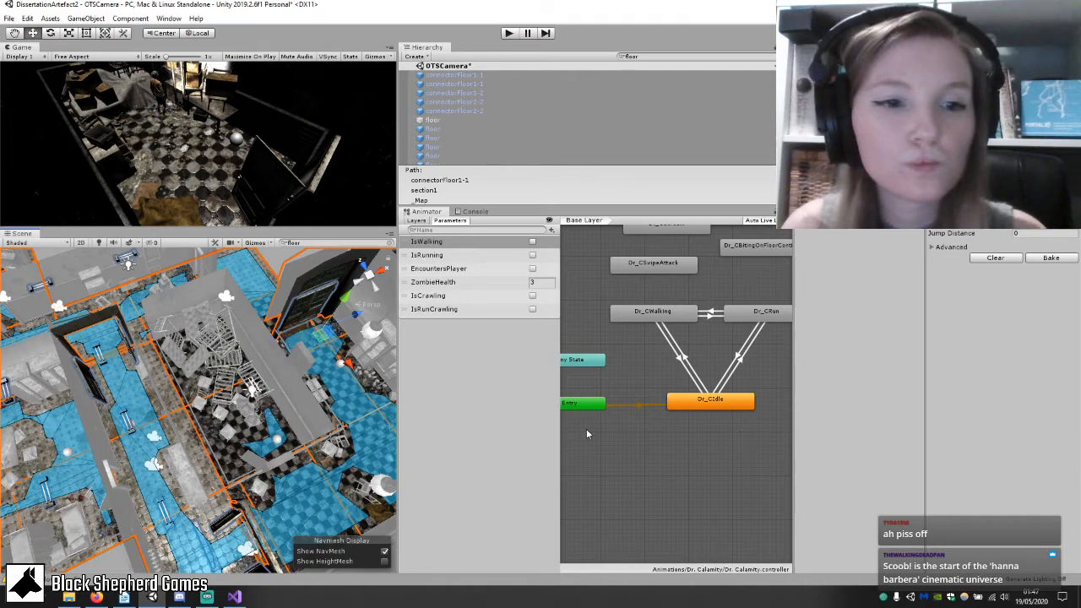
Clear the "floor" filter from the hierarchy and collapse the _Map and FixedCams groups.
{"action": "middle_click_drag", "start_coordinate": [217, 417], "coordinate": [987, 492]}
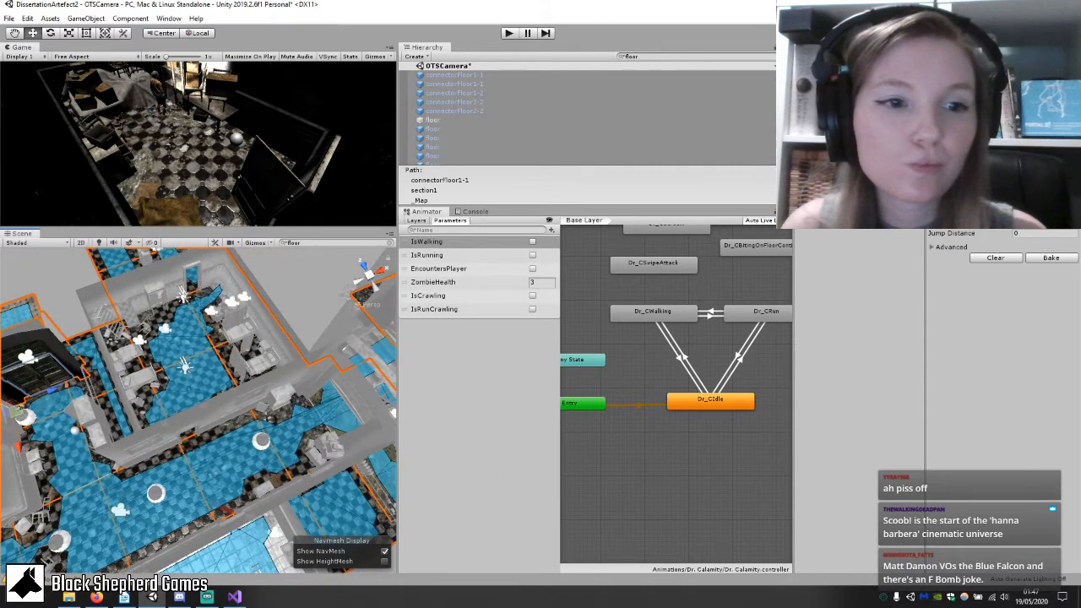
{"action": "scroll", "coordinate": [283, 281], "scroll_direction": "down", "scroll_amount": 5}
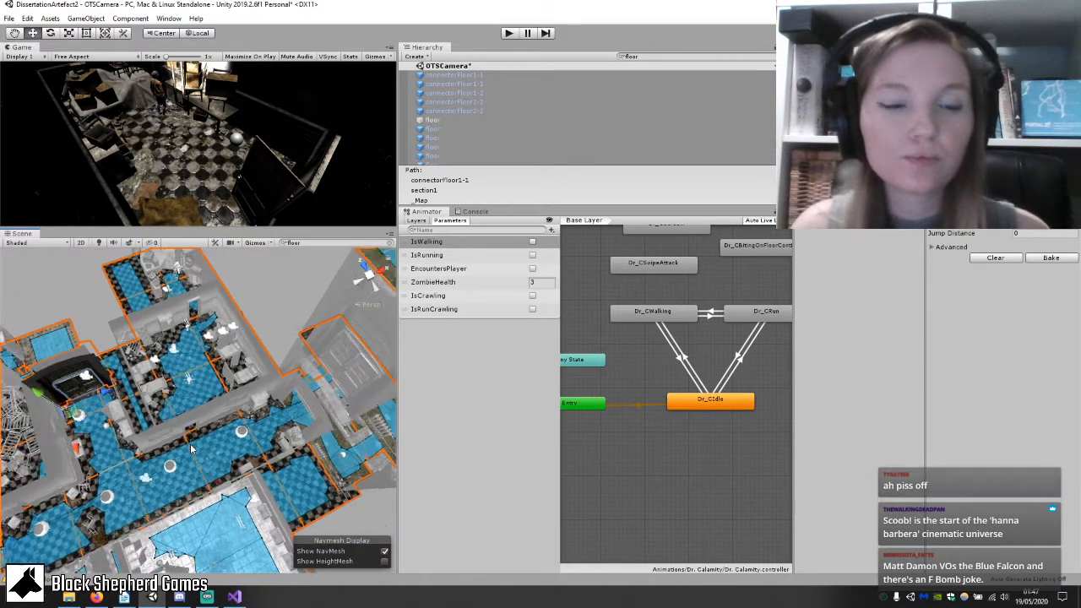
{"action": "left_click", "coordinate": [283, 281]}
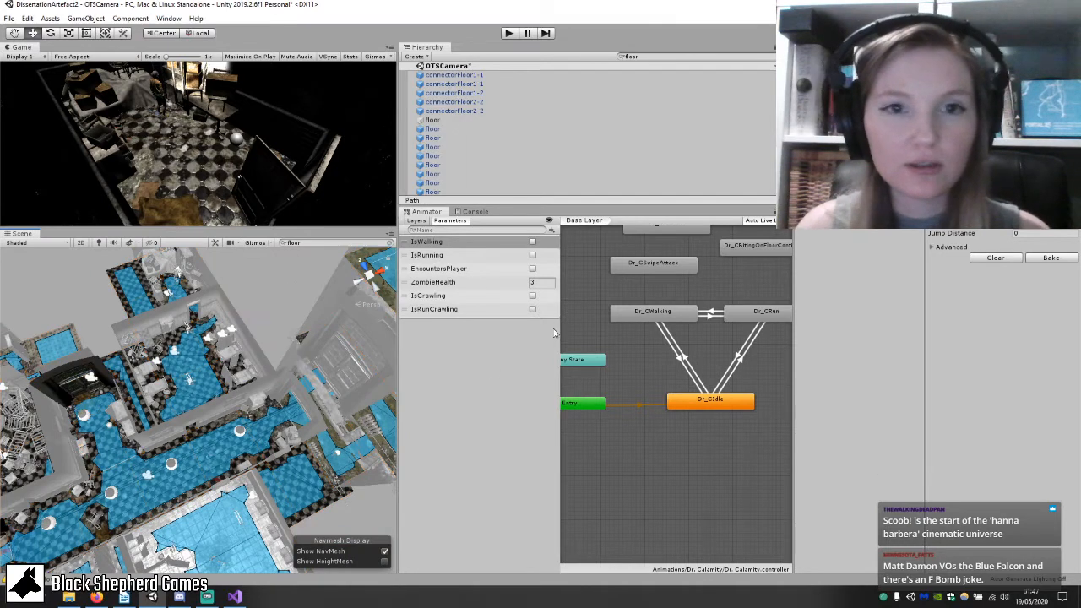
{"action": "left_click", "coordinate": [786, 56]}
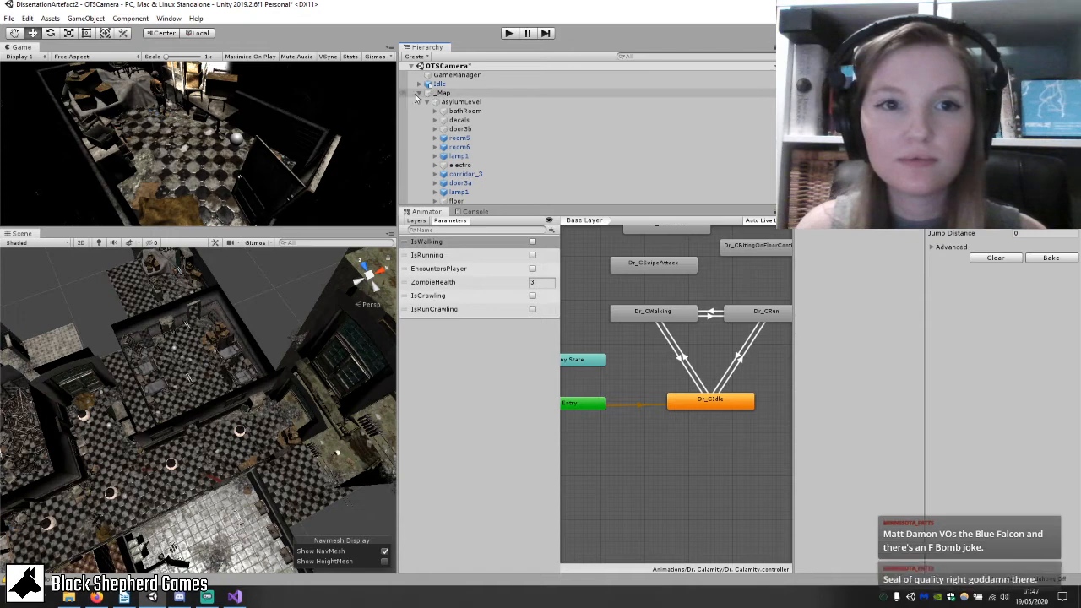
{"action": "left_click", "coordinate": [427, 103]}
{"action": "left_click", "coordinate": [421, 93]}
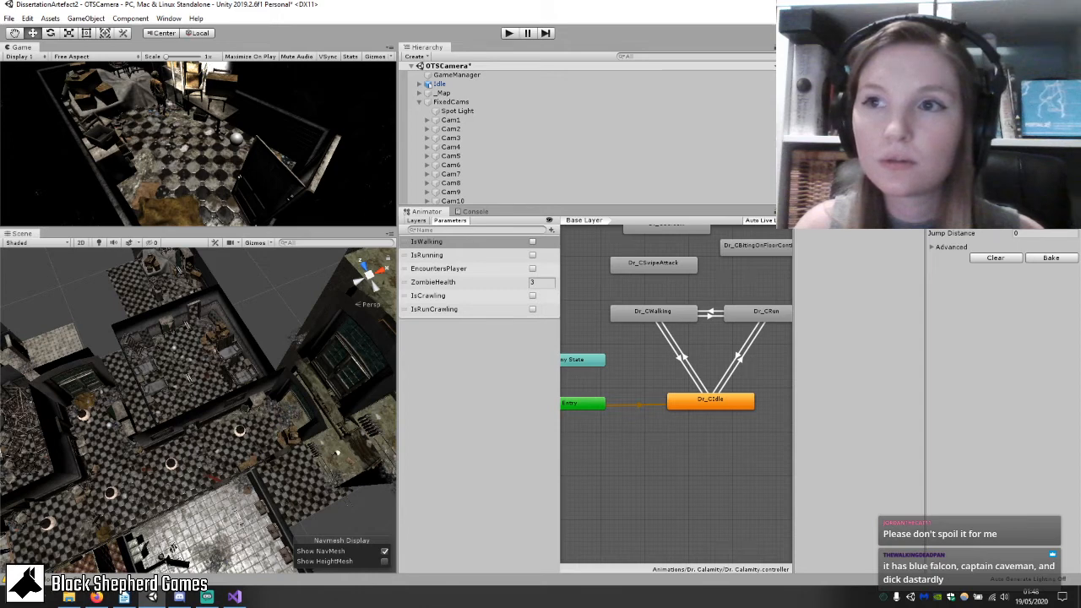
{"action": "scroll", "coordinate": [488, 122], "scroll_direction": "down", "scroll_amount": 4}
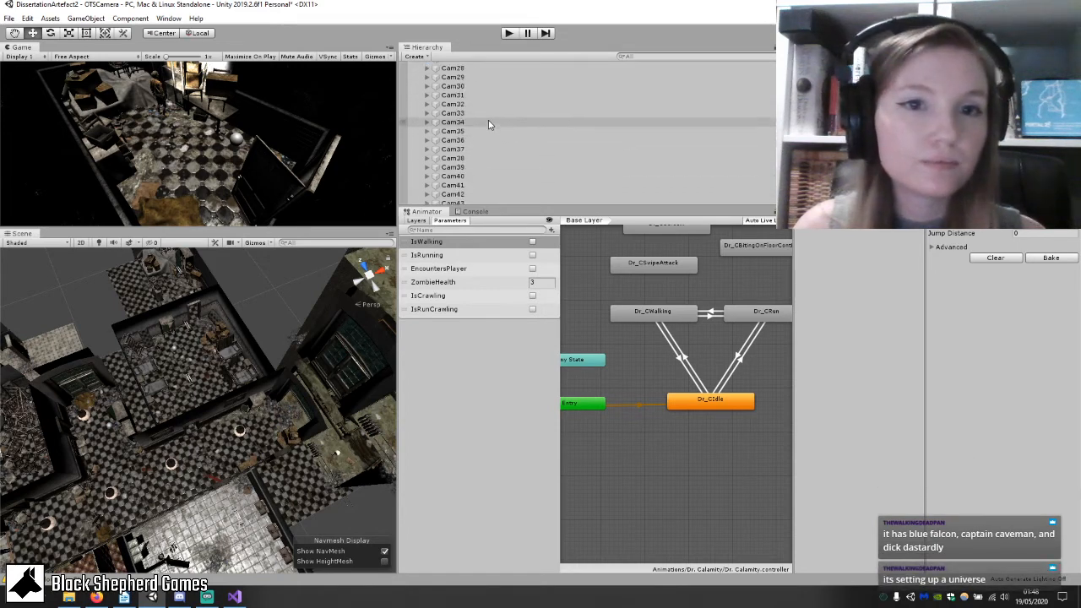
{"action": "scroll", "coordinate": [484, 132], "scroll_direction": "up", "scroll_amount": 3}
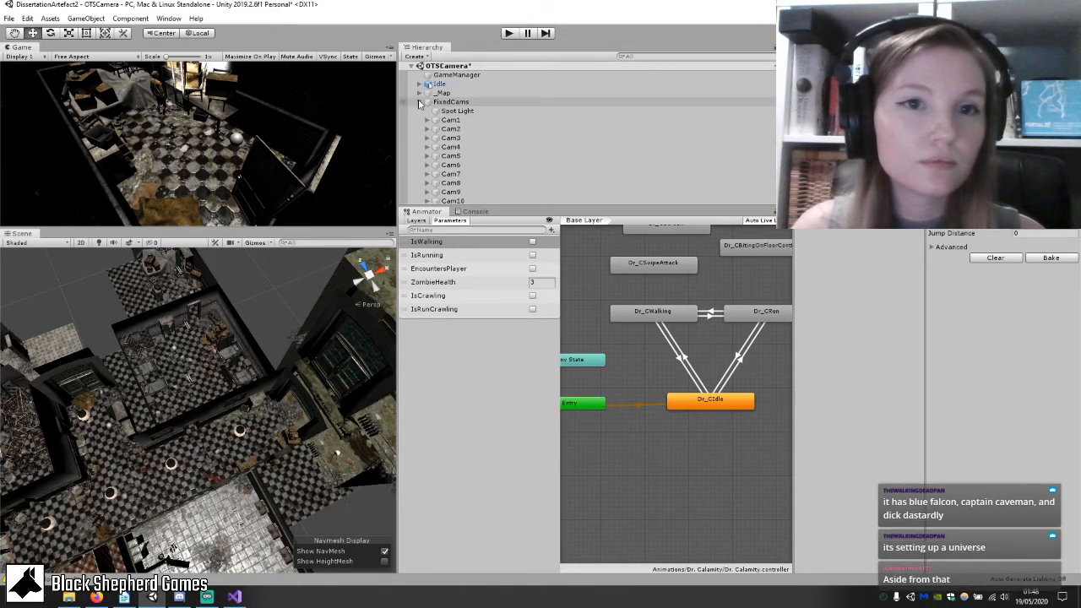
{"action": "left_click", "coordinate": [419, 102]}
Add a Nav Mesh Agent component to the Zombie_Doctor1 object.
{"action": "left_click", "coordinate": [464, 111]}
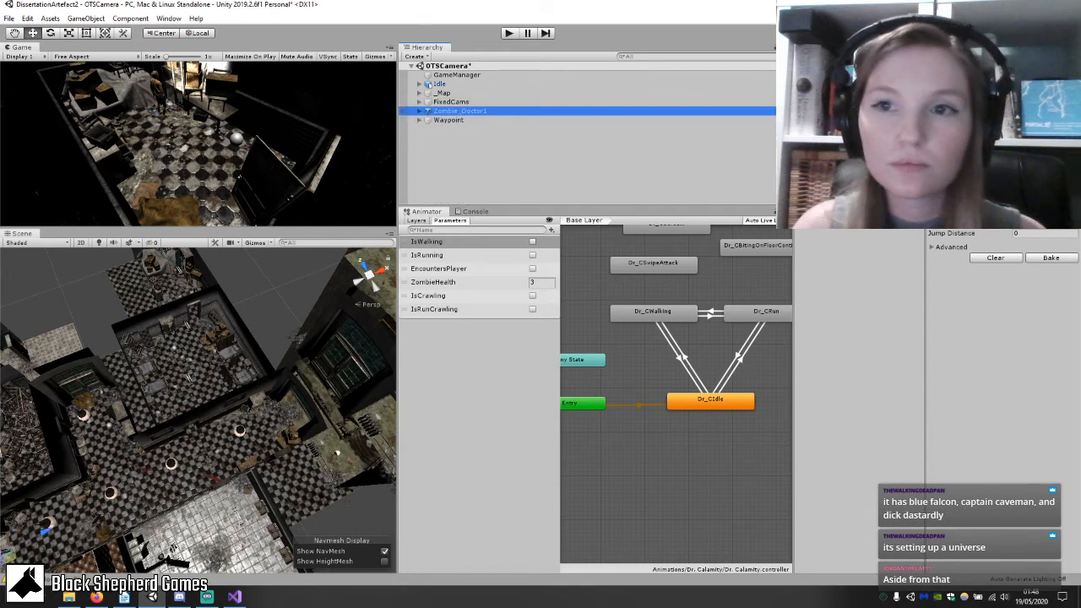
{"action": "left_click", "coordinate": [950, 47]}
{"action": "left_click", "coordinate": [990, 63]}
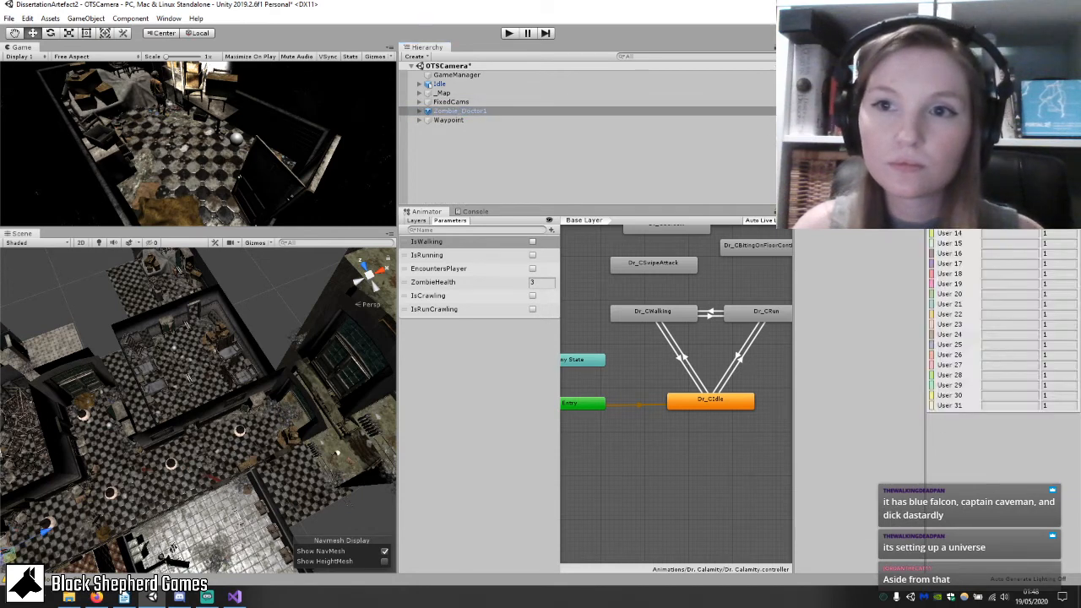
{"action": "left_click", "coordinate": [1044, 63]}
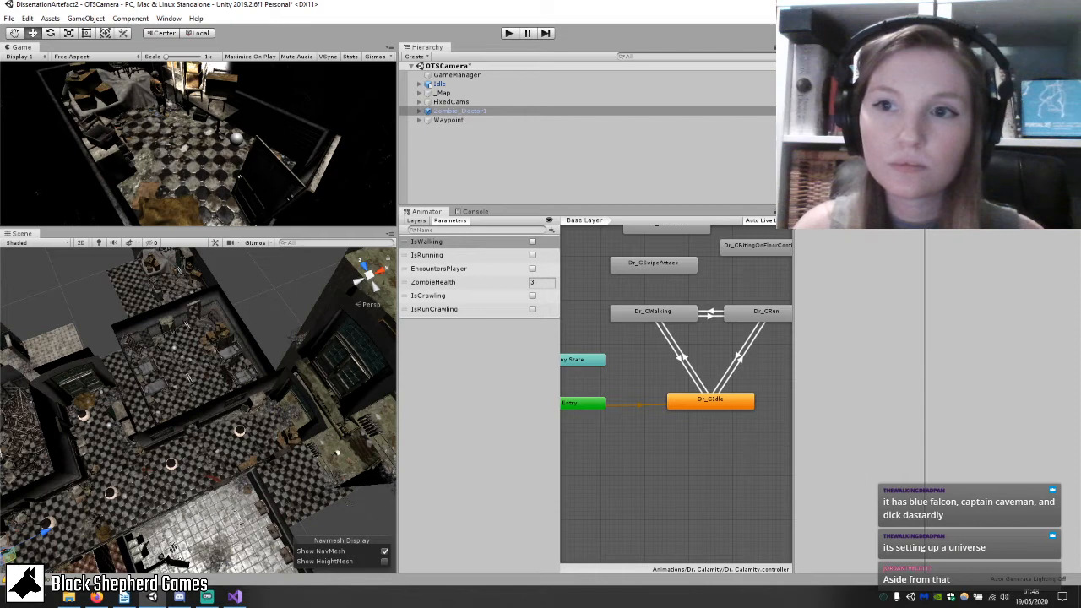
{"action": "left_click", "coordinate": [131, 18]}
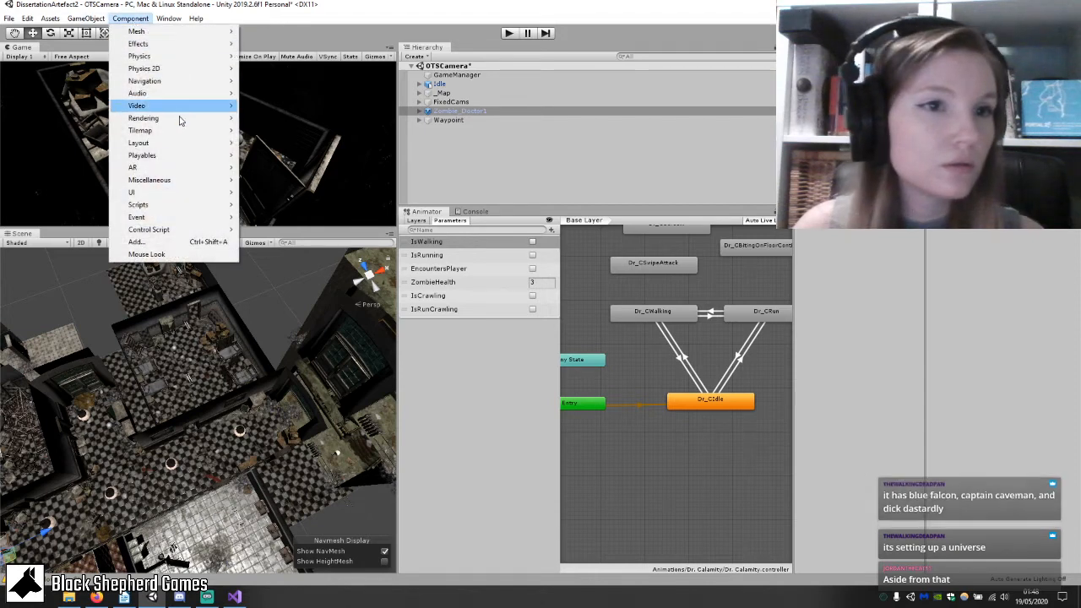
{"action": "mouse_move", "coordinate": [174, 18]}
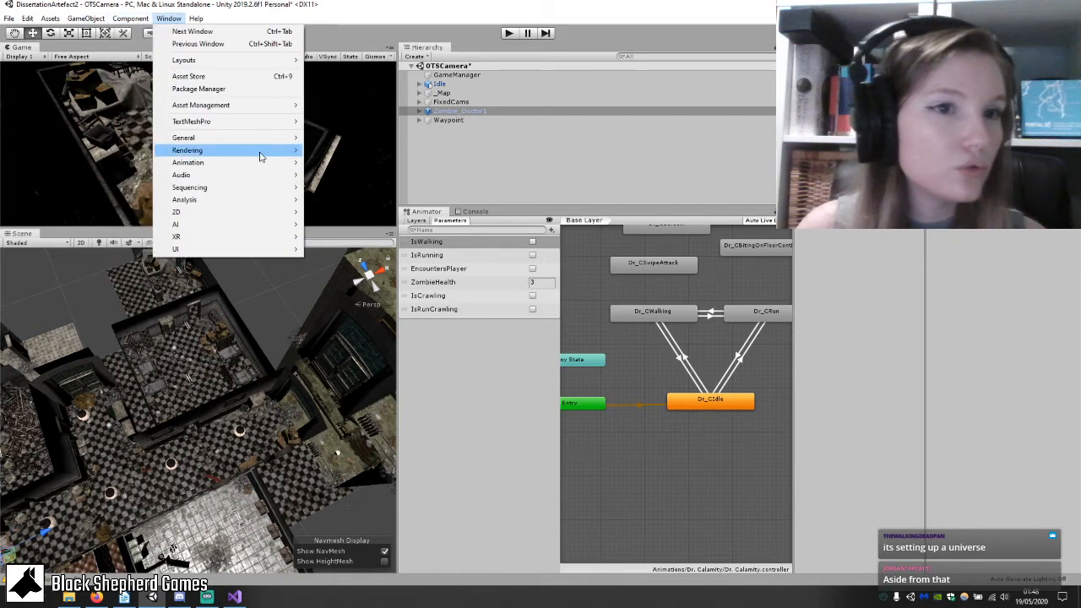
{"action": "mouse_move", "coordinate": [131, 18]}
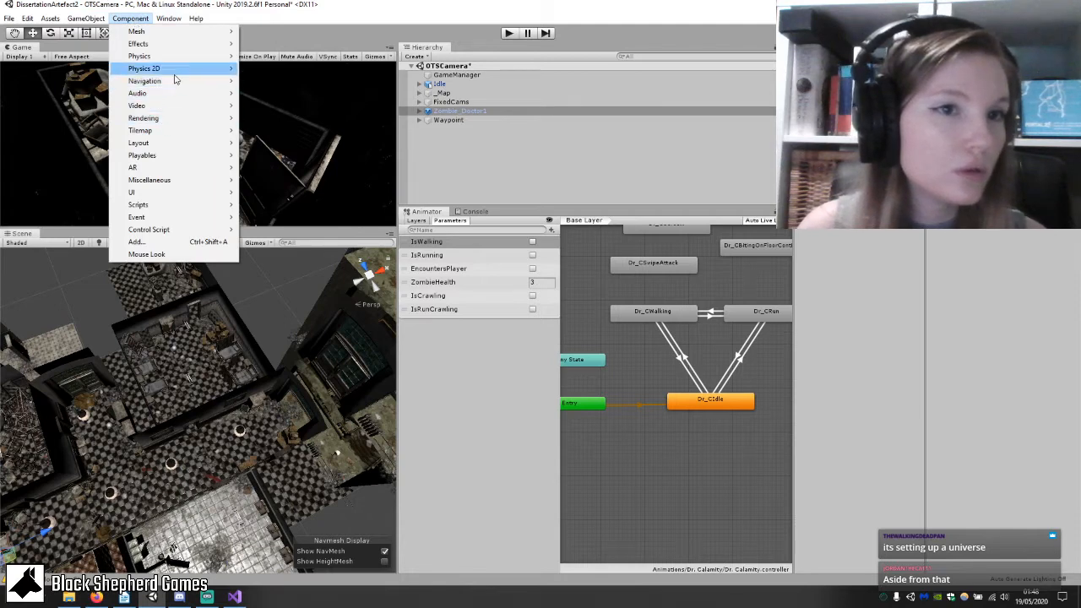
{"action": "mouse_move", "coordinate": [213, 82]}
{"action": "left_click", "coordinate": [286, 83]}
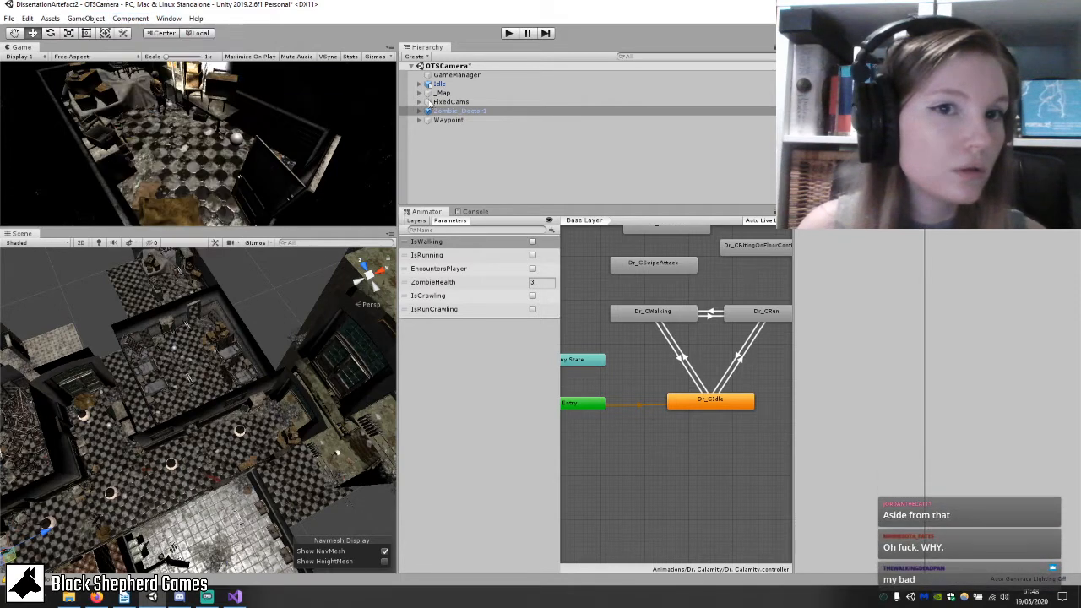
Focus the scene on Zombie_Doctor1 and examine its Nav Mesh Agent settings and its placement beside the doorway.
{"action": "double_click", "coordinate": [529, 112]}
{"action": "left_click", "coordinate": [948, 47]}
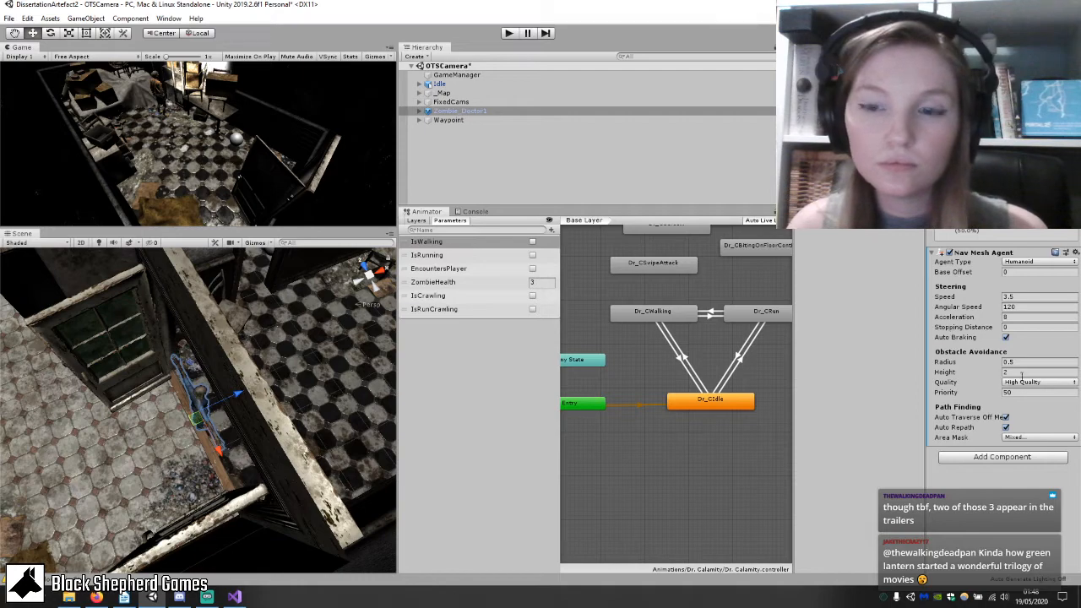
{"action": "scroll", "coordinate": [182, 422], "scroll_direction": "down", "scroll_amount": 3}
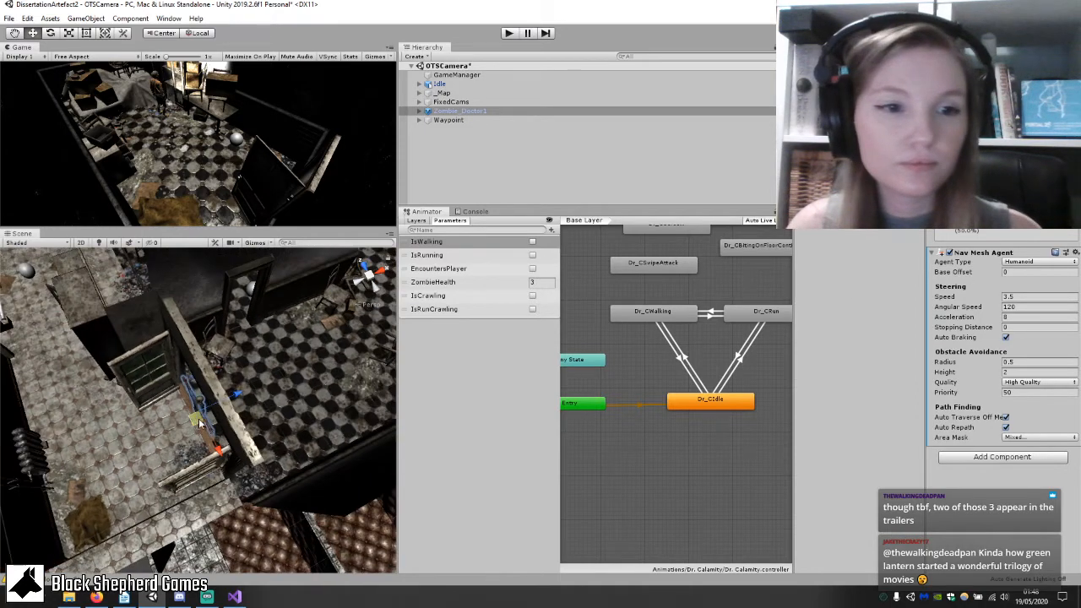
{"action": "left_click_drag", "start_coordinate": [196, 419], "coordinate": [245, 355], "text": "alt"}
{"action": "middle_click_drag", "start_coordinate": [245, 355], "coordinate": [251, 422]}
{"action": "left_click_drag", "start_coordinate": [251, 422], "coordinate": [166, 389], "text": "alt"}
{"action": "middle_click_drag", "start_coordinate": [166, 390], "coordinate": [107, 361]}
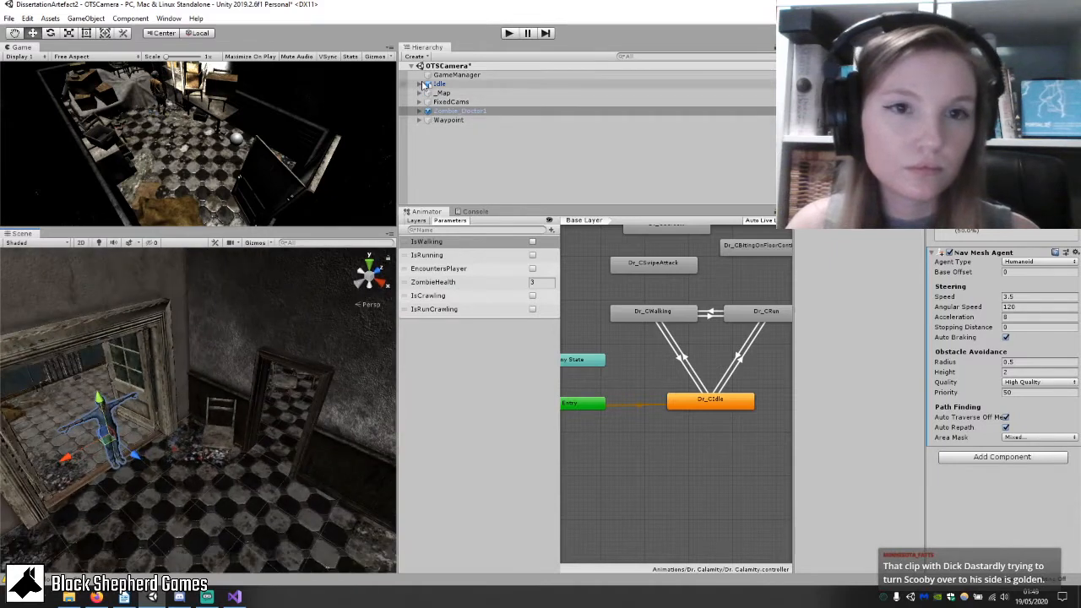
Play-test the level by running the player character through the rooms to the zombie in the corridor, and stop the game.
{"action": "left_click", "coordinate": [508, 33]}
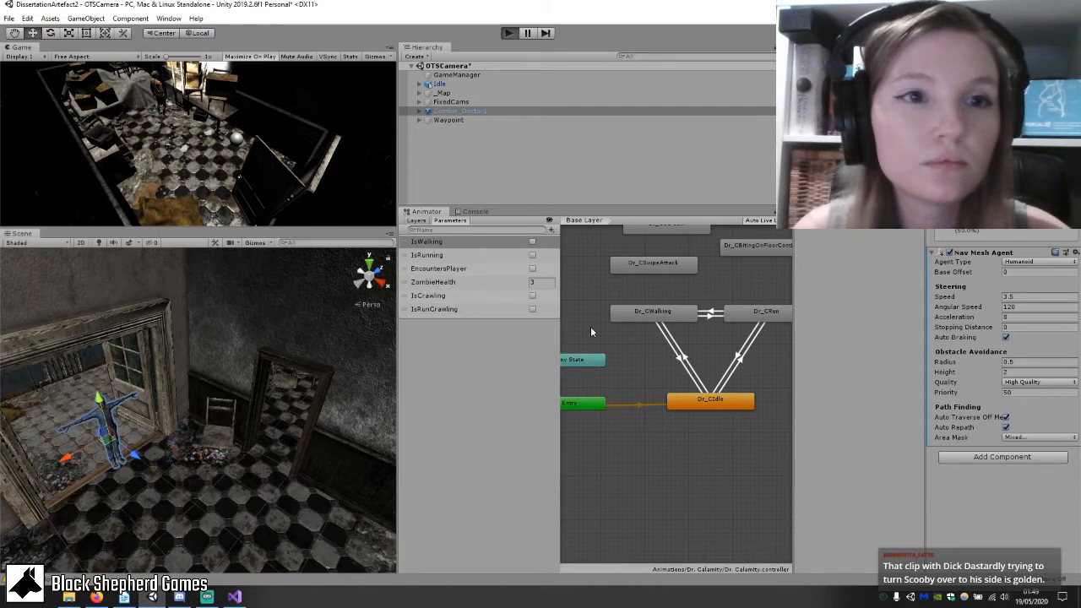
{"action": "key", "text": "w"}
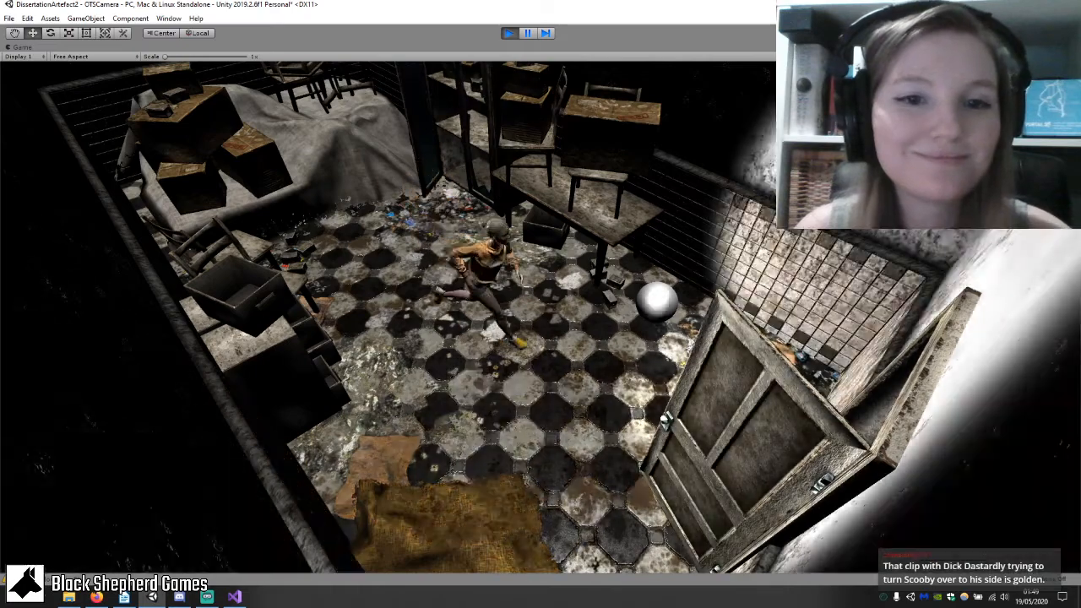
{"action": "key", "text": "w"}
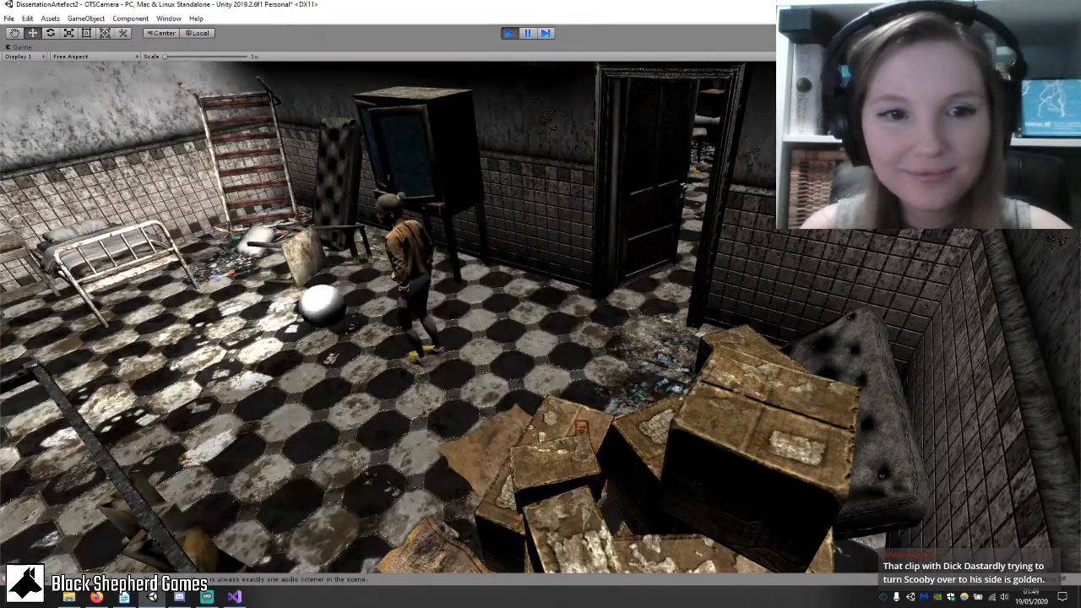
{"action": "key", "text": "w"}
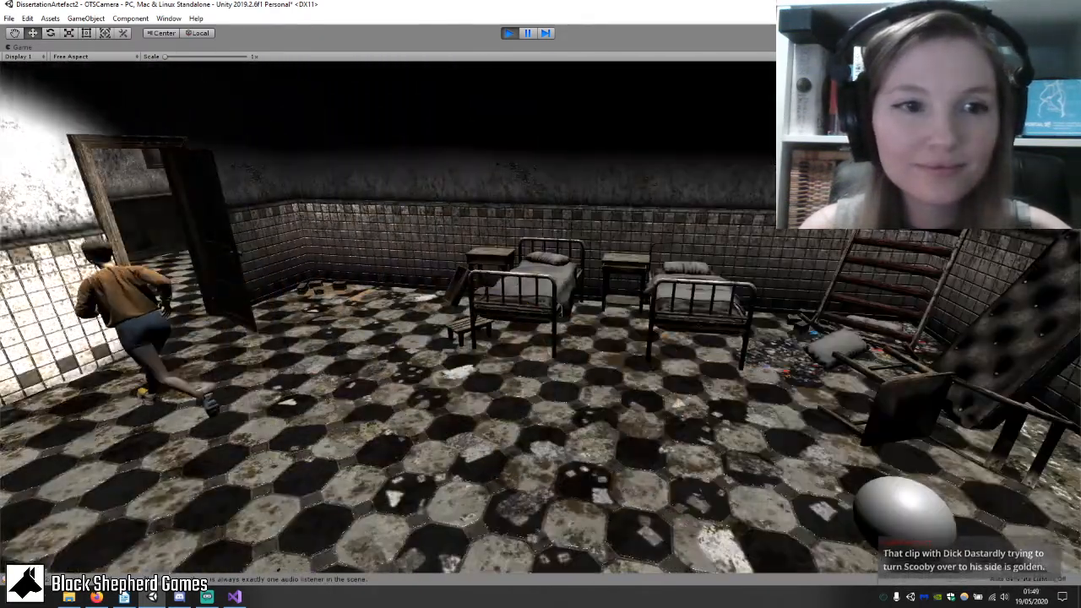
{"action": "key", "text": "w"}
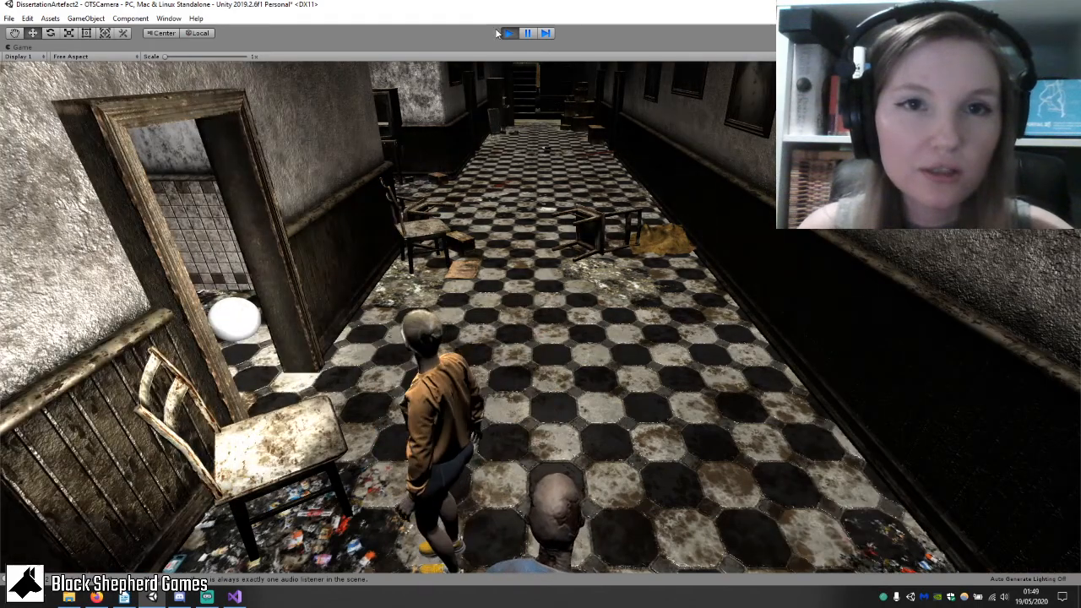
{"action": "left_click", "coordinate": [507, 32]}
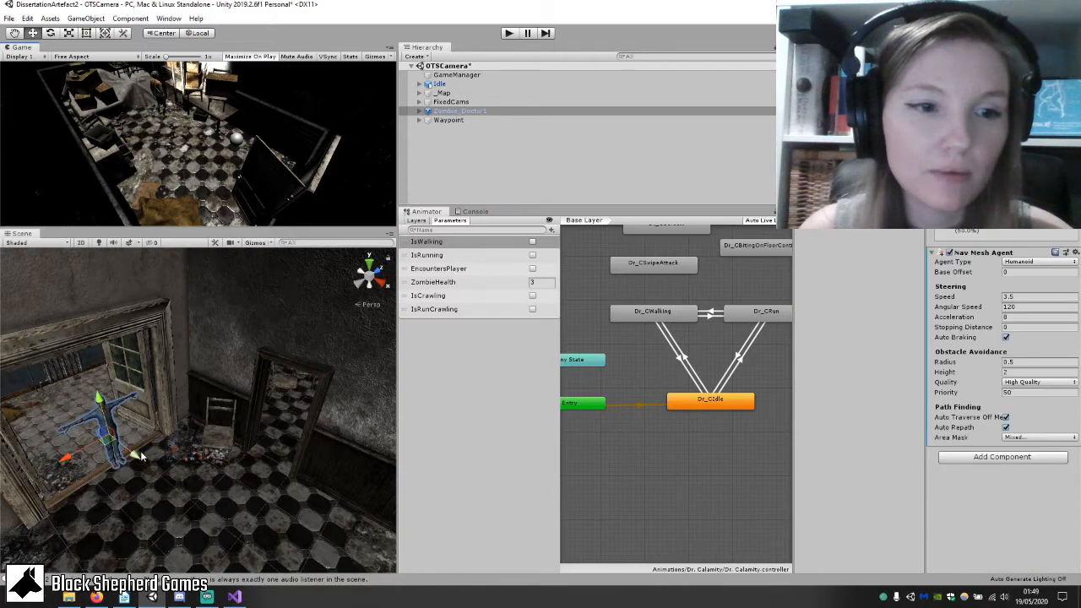
Move Zombie_Doctor1 away from the doorway onto the open corridor floor and rotate it about its vertical axis.
{"action": "left_click_drag", "start_coordinate": [141, 456], "coordinate": [339, 602]}
{"action": "right_click_drag", "start_coordinate": [111, 444], "coordinate": [327, 464]}
{"action": "middle_click_drag", "start_coordinate": [327, 464], "coordinate": [358, 427]}
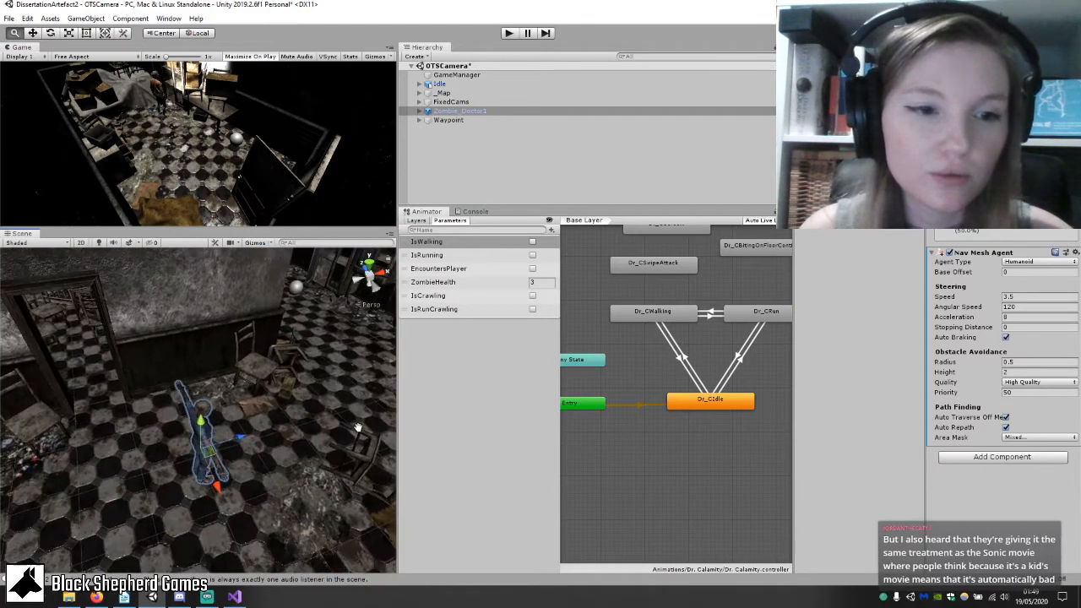
{"action": "left_click_drag", "start_coordinate": [243, 470], "coordinate": [196, 488]}
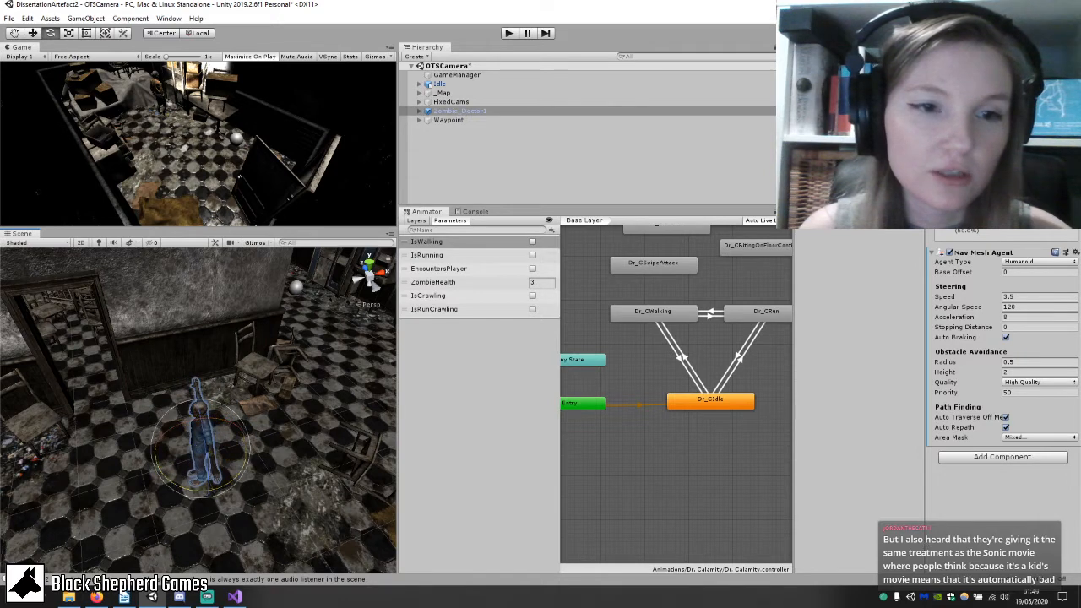
Run the game again and take the player character through the bedroom door towards the repositioned zombie.
{"action": "left_click", "coordinate": [511, 33]}
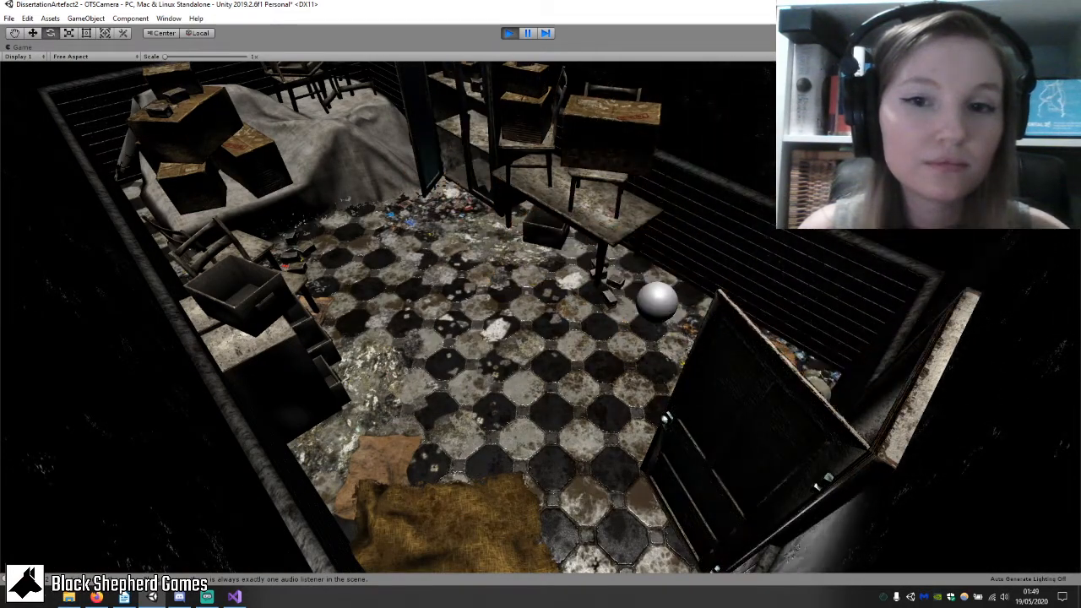
{"action": "key", "text": "w"}
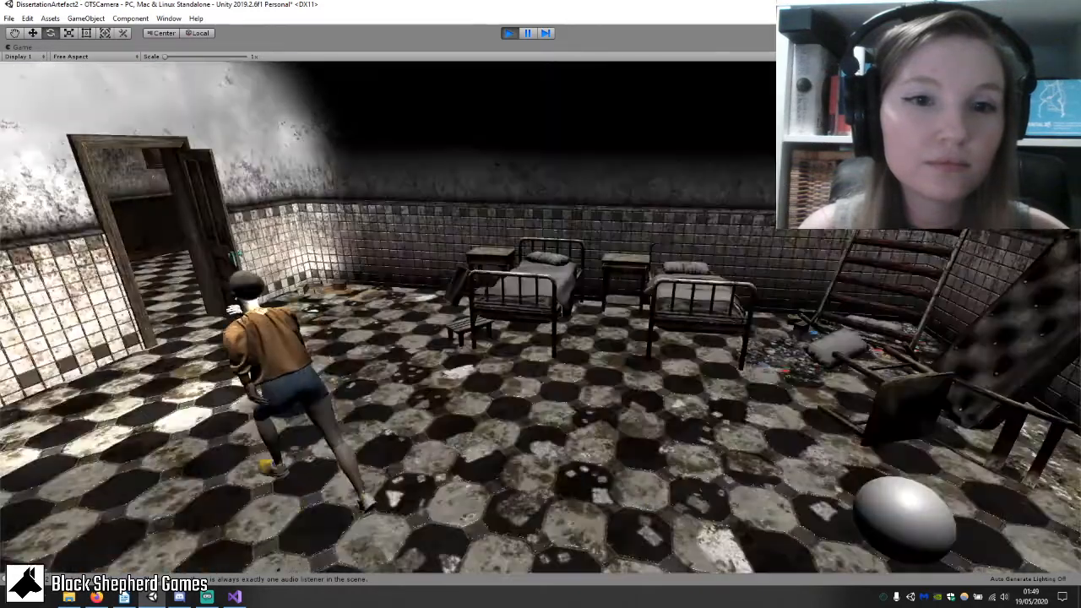
{"action": "key", "text": "w"}
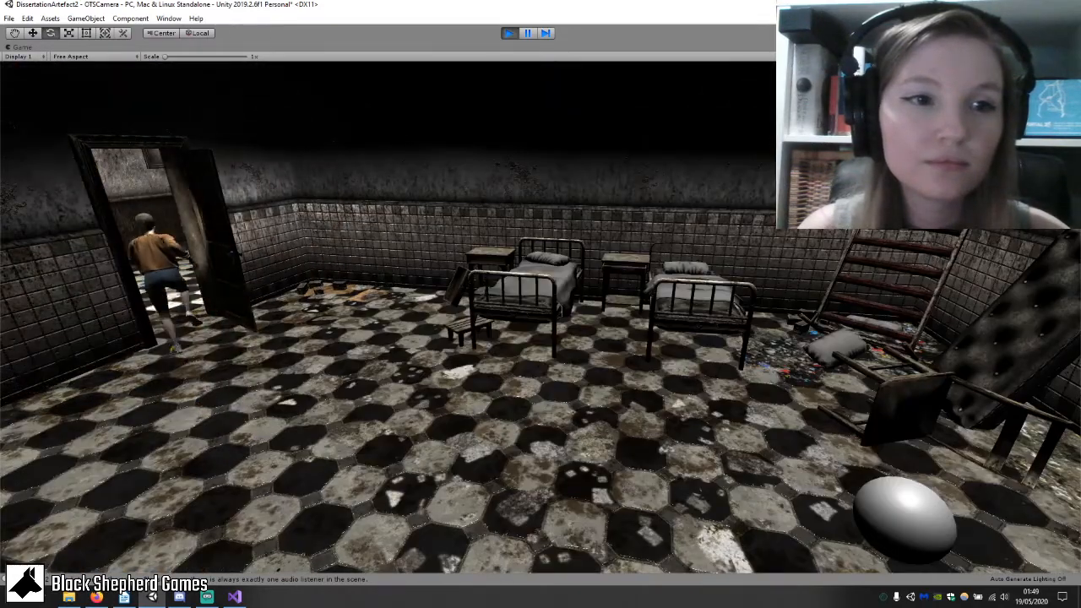
Walk the player up to the zombie in the running scene, and check the broadcast in Streamlabs OBS before returning to Unity.
{"action": "key", "text": "w"}
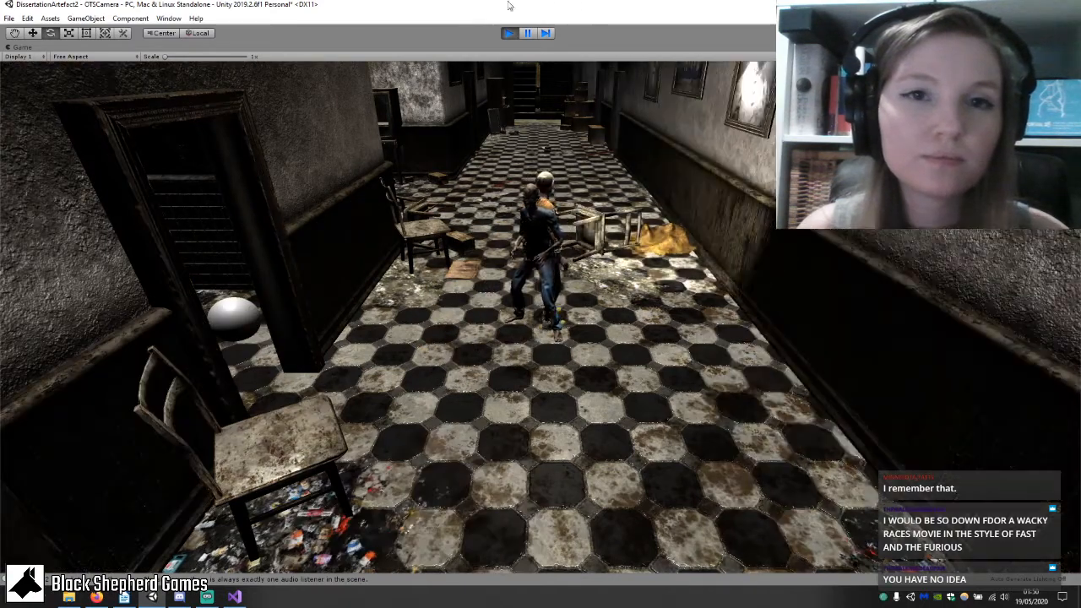
{"action": "left_click", "coordinate": [210, 597]}
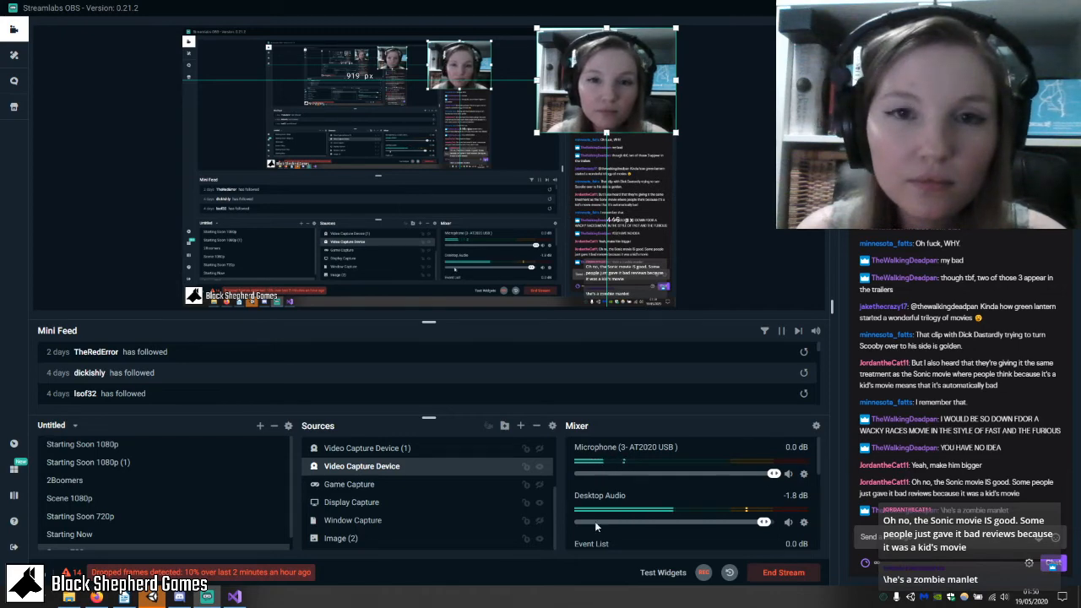
{"action": "left_click", "coordinate": [153, 597]}
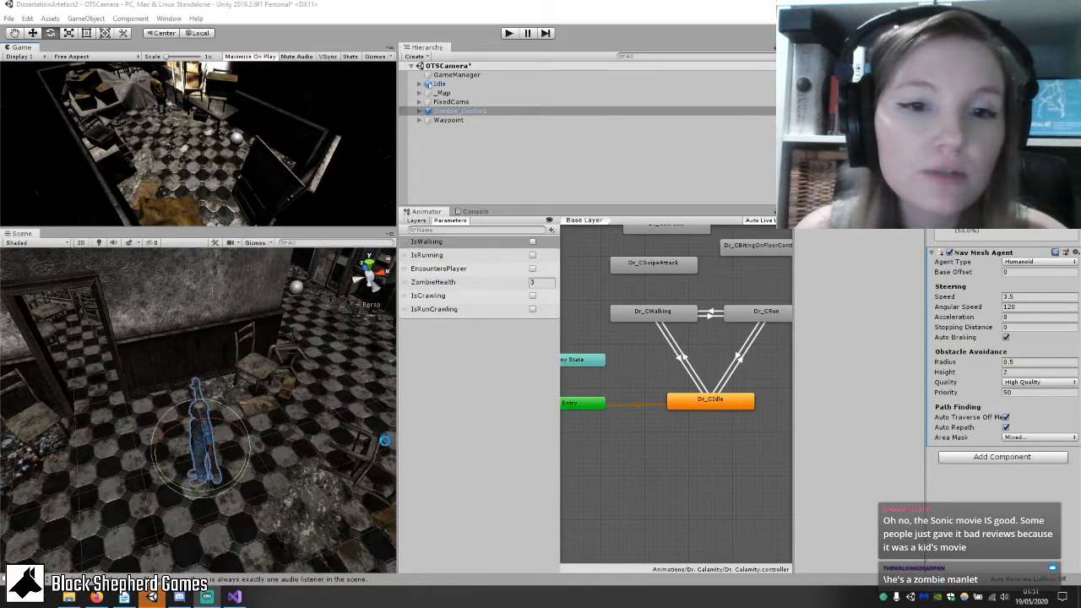
Clear all logged messages from the Console and deselect the zombie.
{"action": "left_click", "coordinate": [474, 211]}
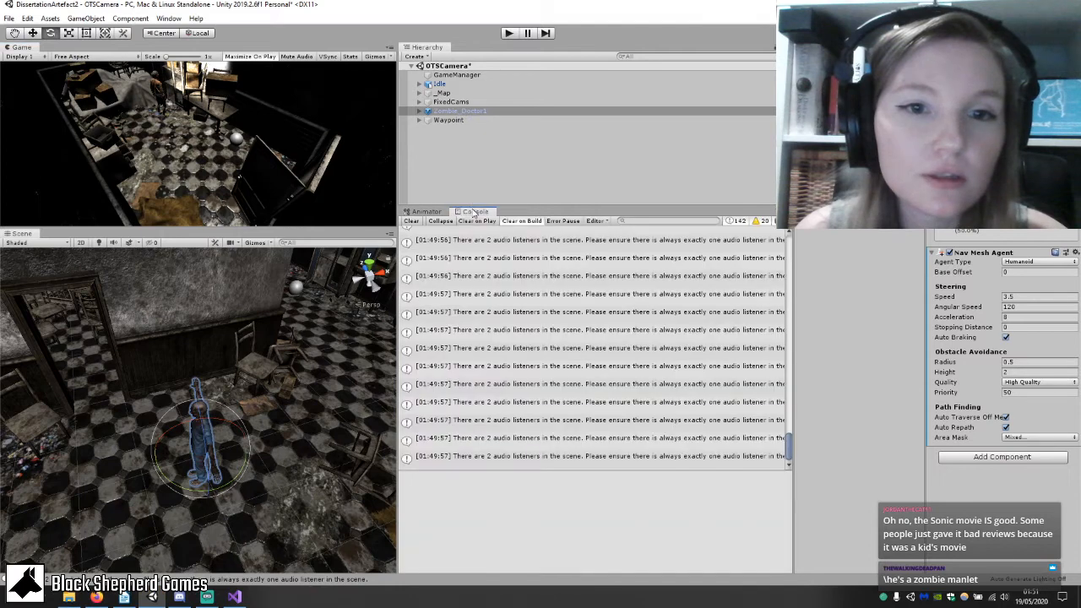
{"action": "scroll", "coordinate": [598, 292], "scroll_direction": "up", "scroll_amount": 5}
{"action": "left_click", "coordinate": [411, 221]}
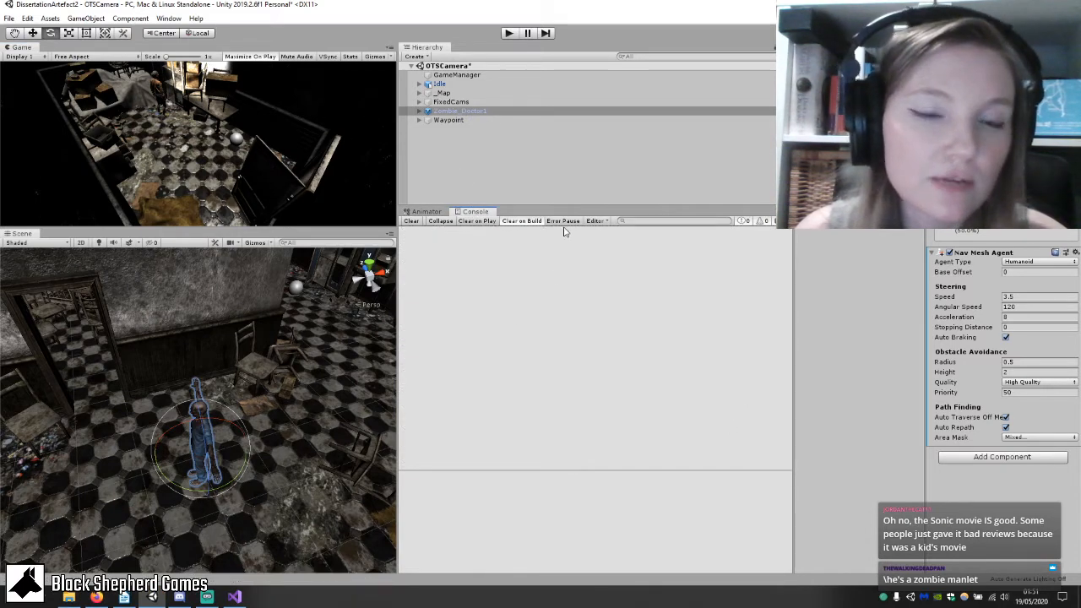
{"action": "left_click", "coordinate": [564, 186]}
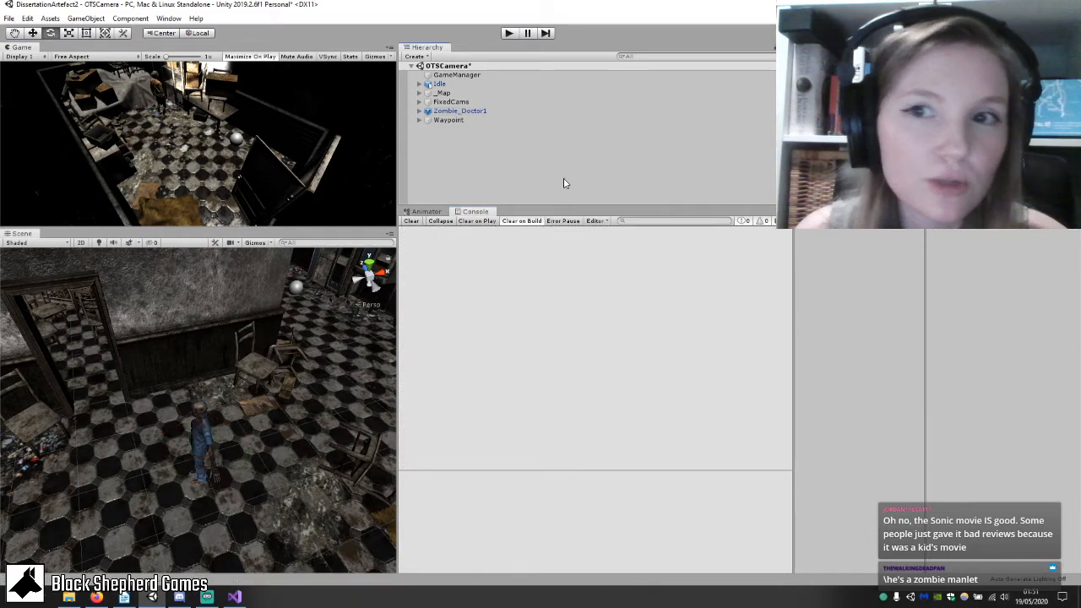
Deactivate the Waypoint object and frame Zombie_Doctor1 in the scene view.
{"action": "double_click", "coordinate": [490, 113]}
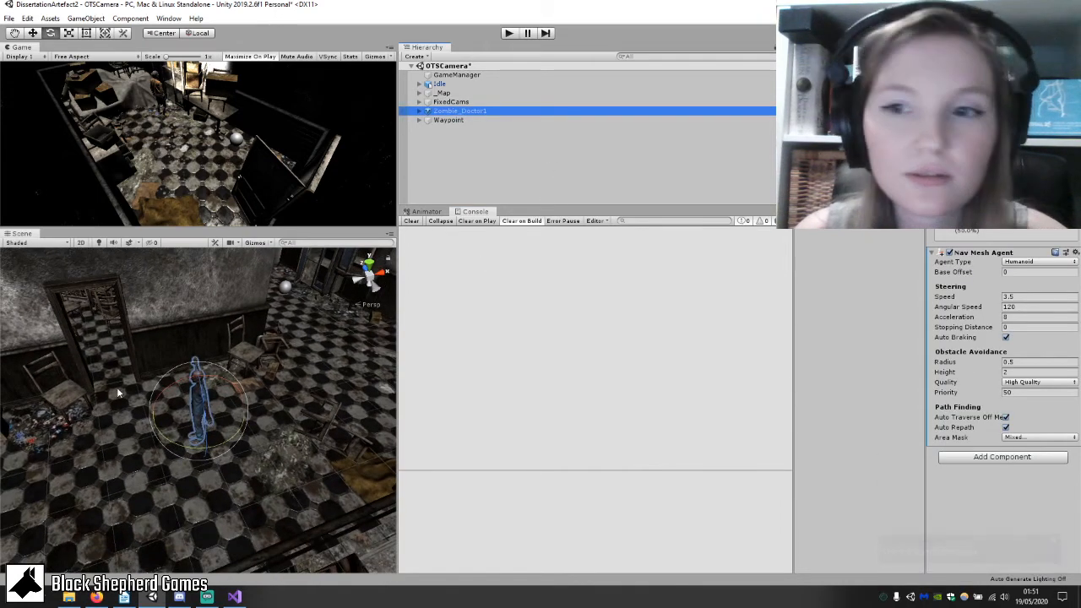
{"action": "scroll", "coordinate": [148, 385], "scroll_direction": "up", "scroll_amount": 3}
{"action": "right_click_drag", "start_coordinate": [148, 389], "coordinate": [286, 347]}
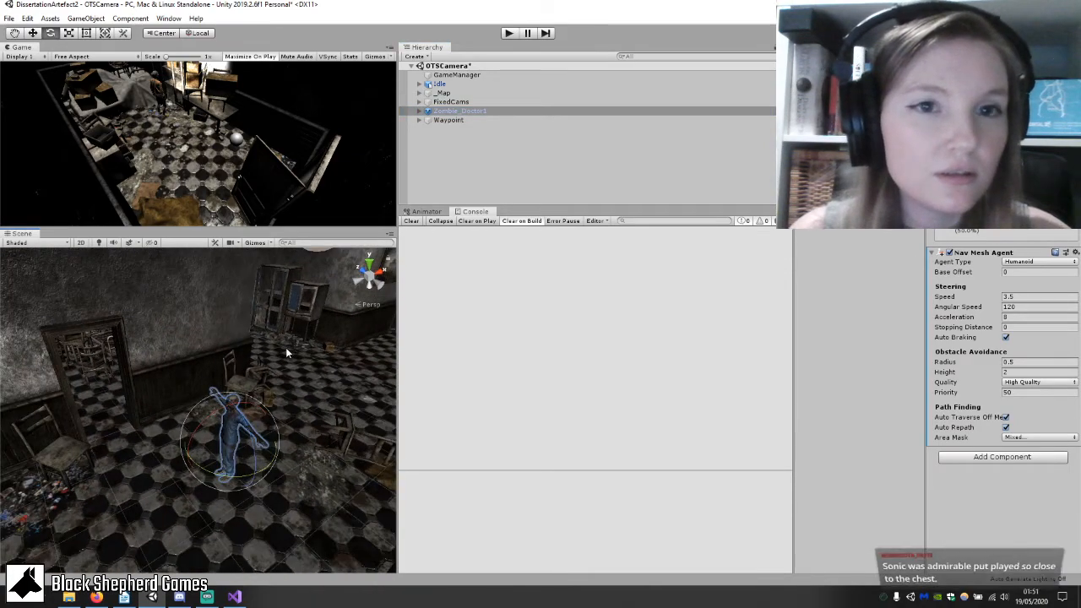
{"action": "left_click", "coordinate": [473, 120]}
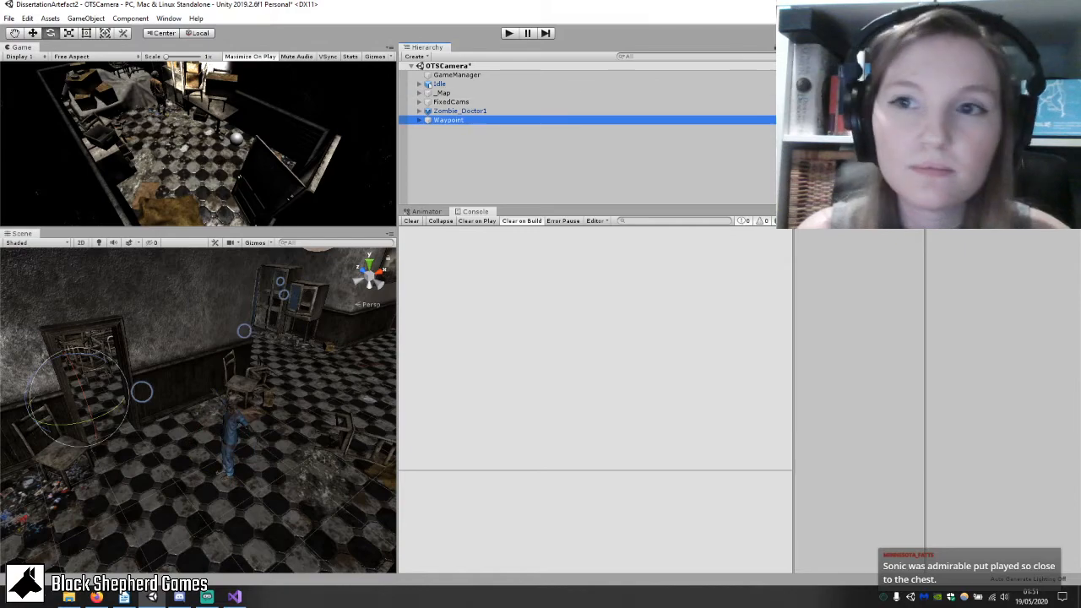
{"action": "double_click", "coordinate": [459, 111]}
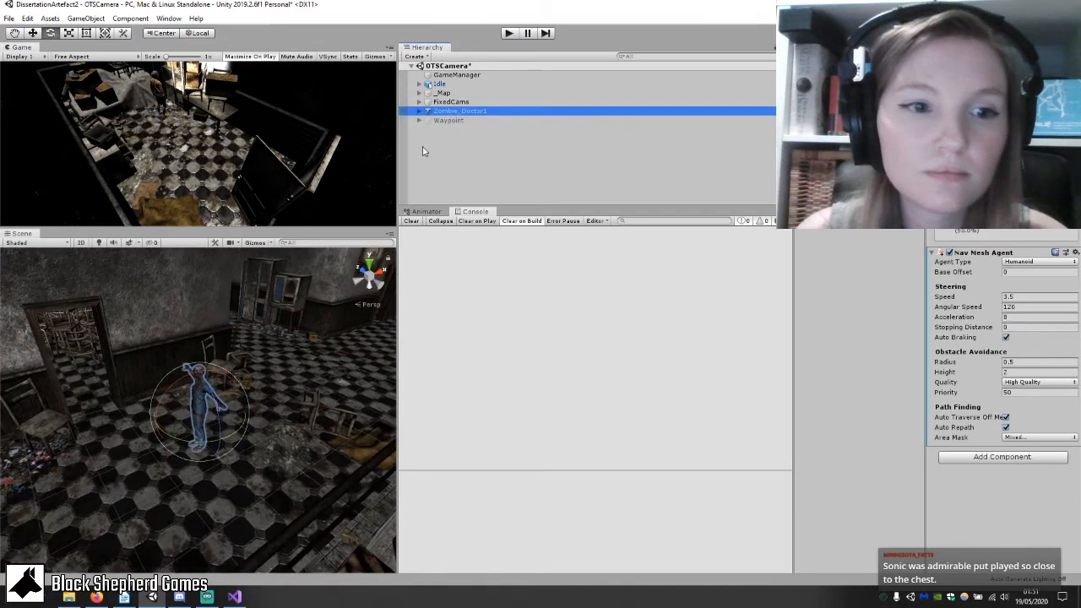
Scale Zombie_Doctor1 to make it taller in the corridor, and switch to the Move tool.
{"action": "scroll", "coordinate": [300, 410], "scroll_direction": "up", "scroll_amount": 2}
{"action": "left_click_drag", "start_coordinate": [301, 409], "coordinate": [260, 430], "text": "alt"}
{"action": "left_click", "coordinate": [265, 392]}
{"action": "left_click", "coordinate": [253, 391]}
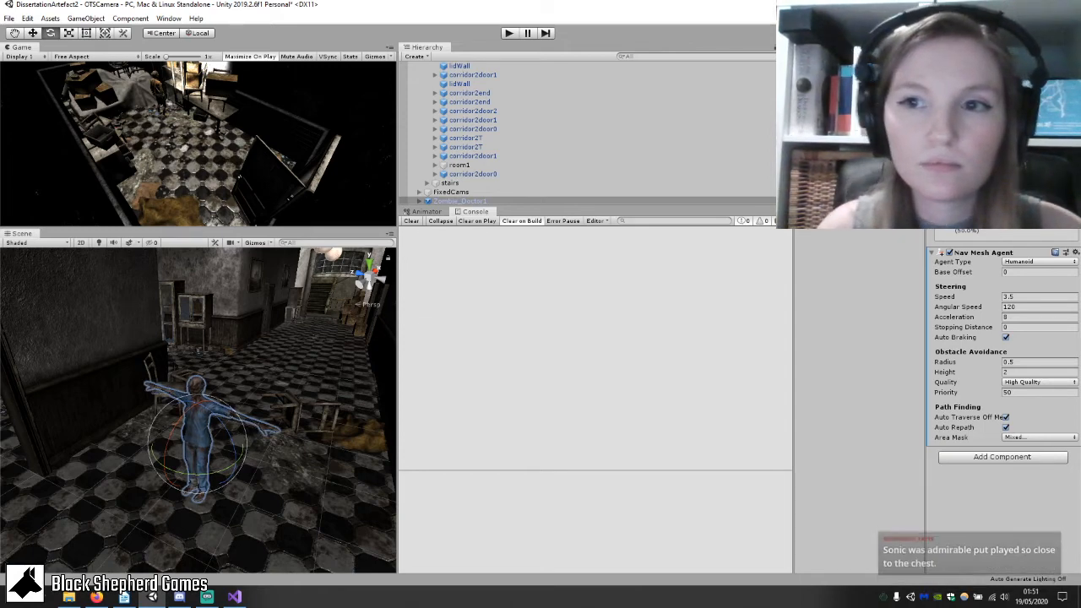
{"action": "type", "text": "2"}
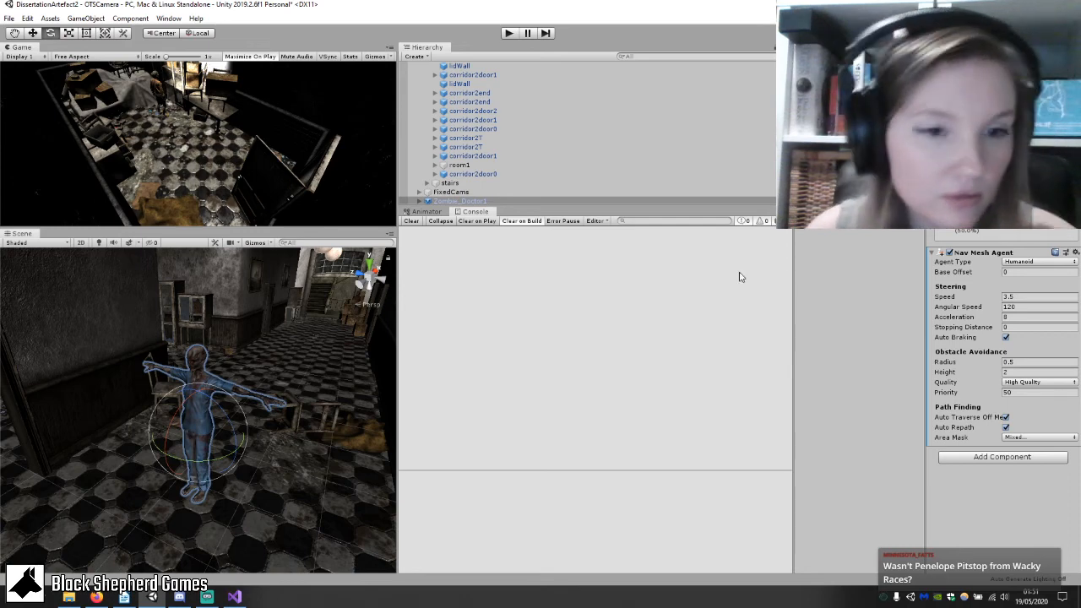
{"action": "left_click_drag", "start_coordinate": [197, 397], "coordinate": [238, 375]}
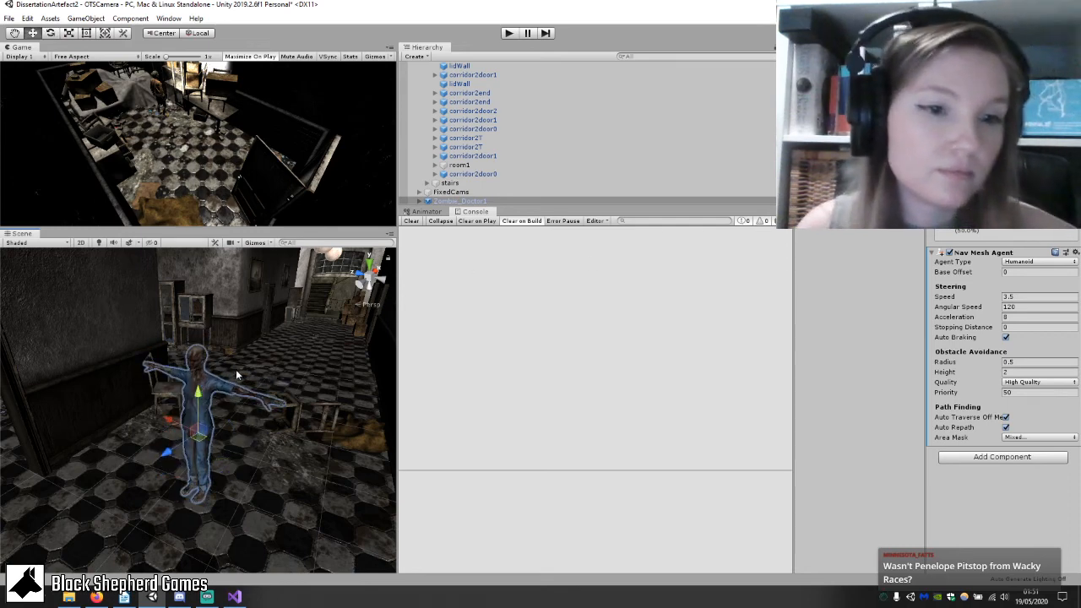
Play-test the scene by walking the player beside the zombie in the corridor to compare heights, stop it and clear the Console.
{"action": "left_click", "coordinate": [508, 33]}
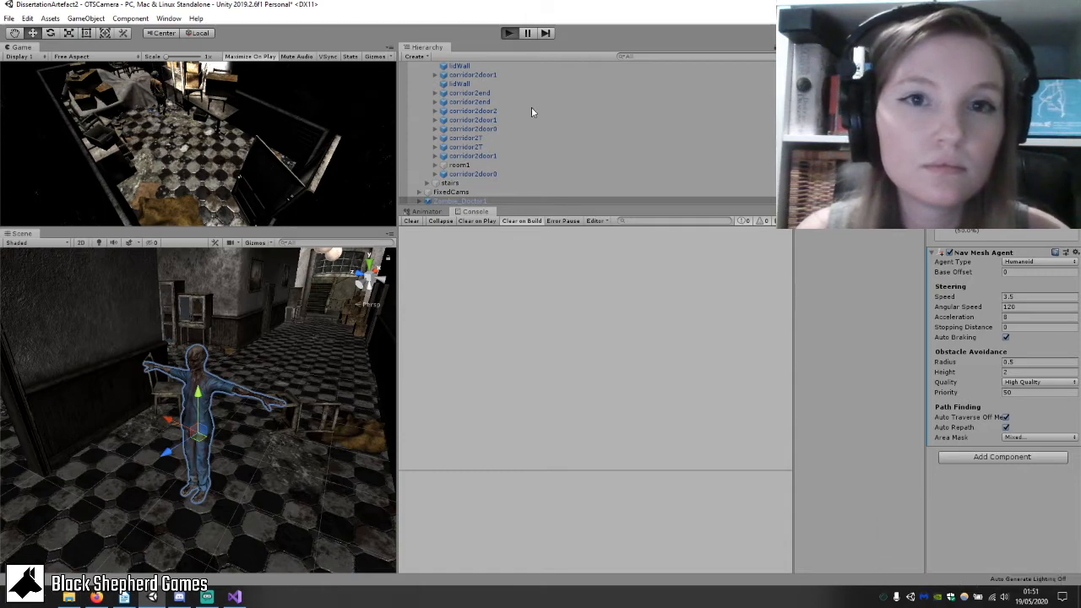
{"action": "key", "text": "w"}
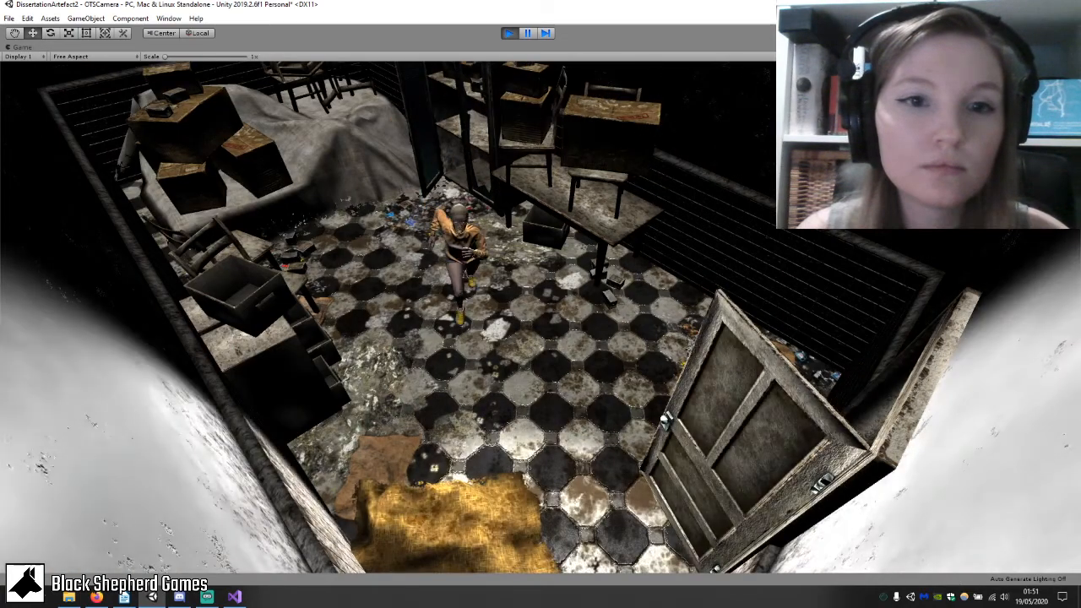
{"action": "key", "text": "w"}
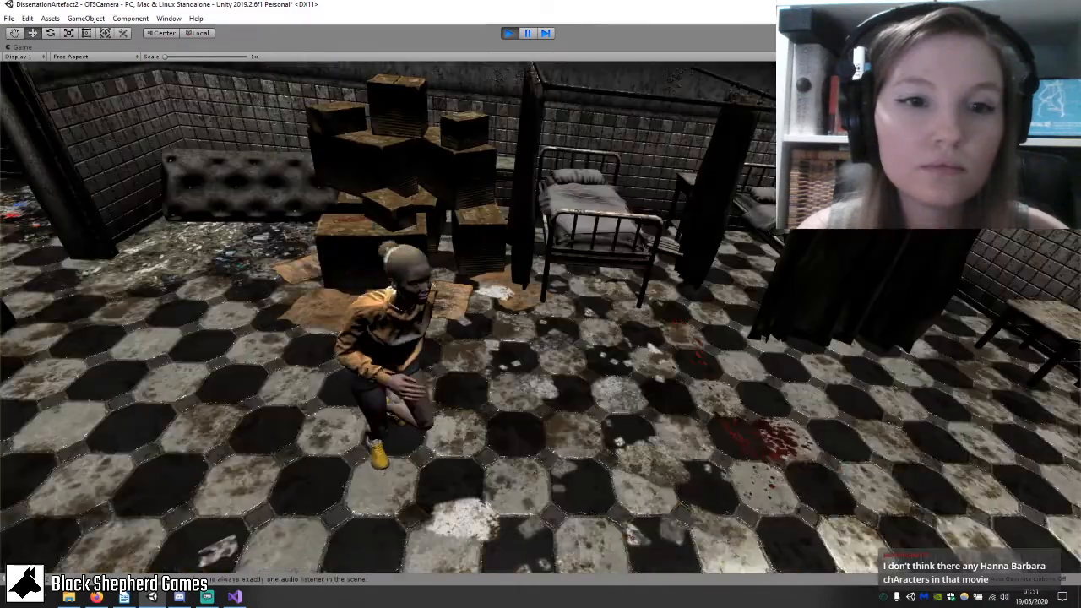
{"action": "key", "text": "a"}
{"action": "key", "text": "w"}
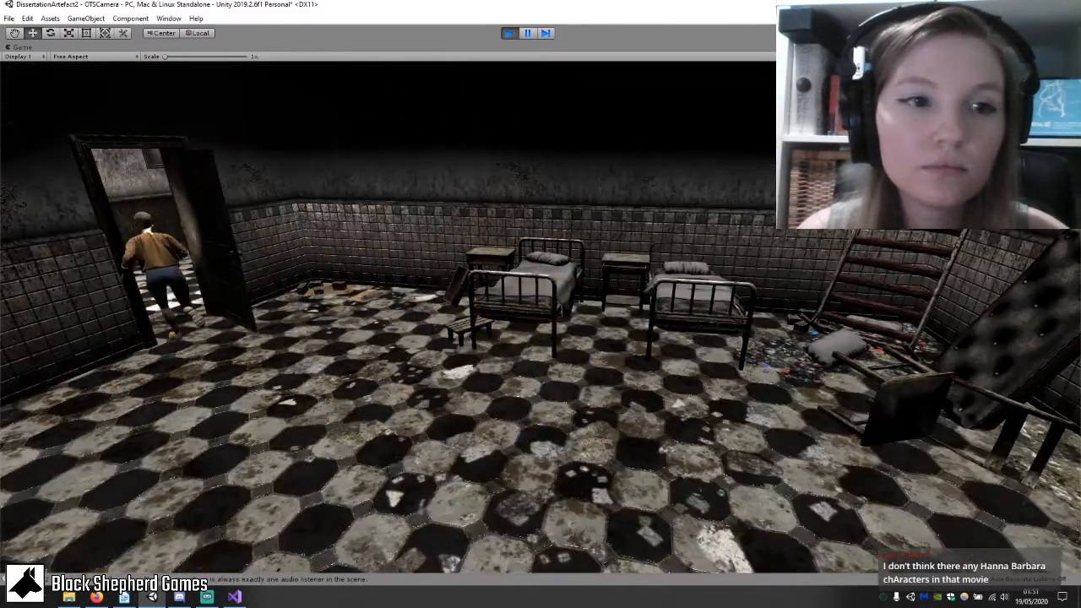
{"action": "key", "text": "d"}
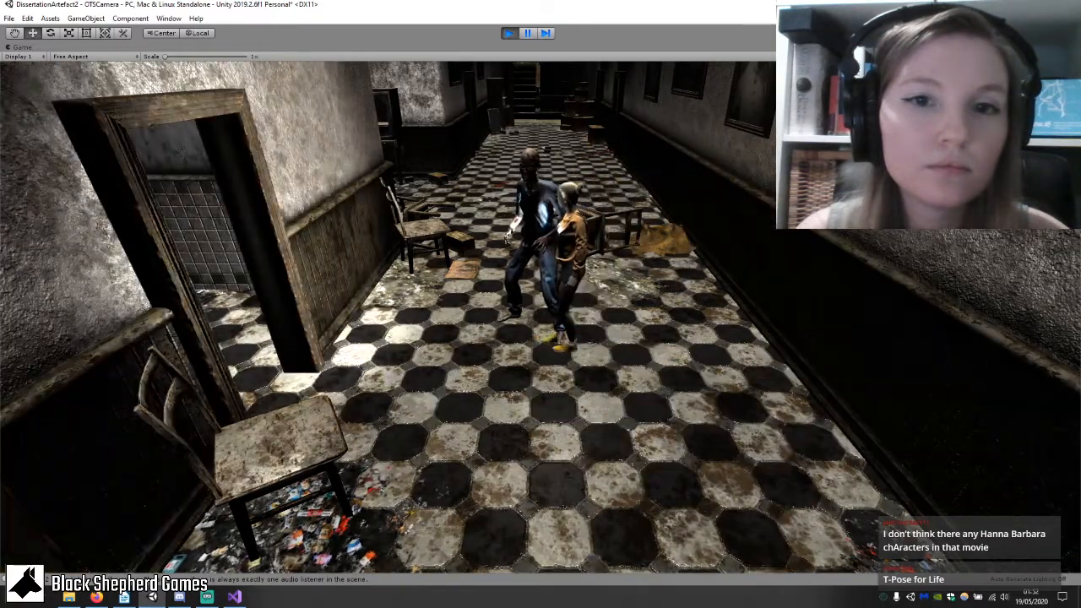
{"action": "key", "text": "s"}
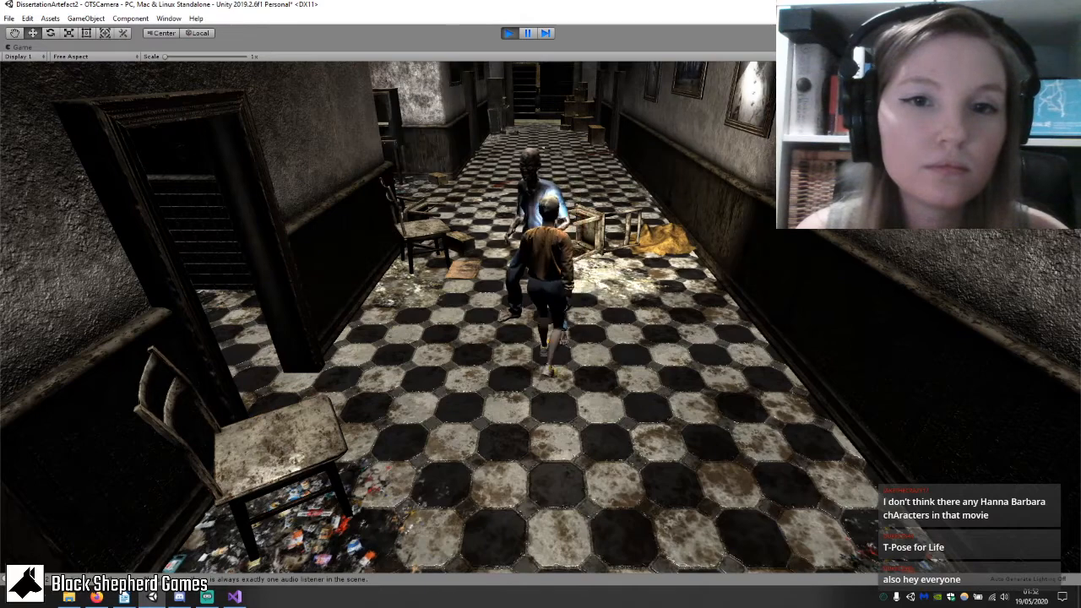
{"action": "key", "text": "w"}
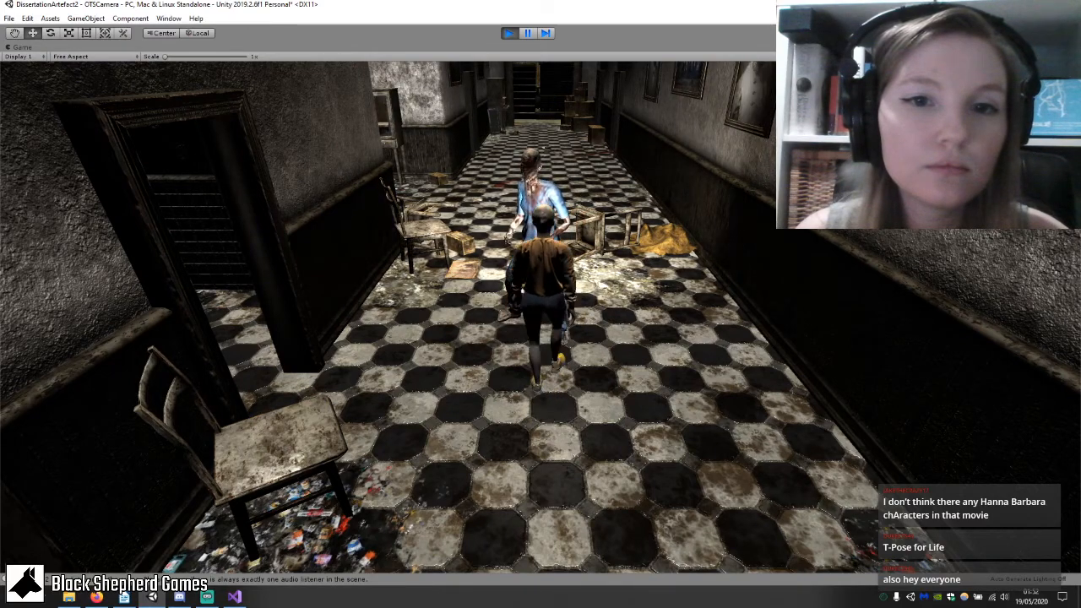
{"action": "key", "text": "d"}
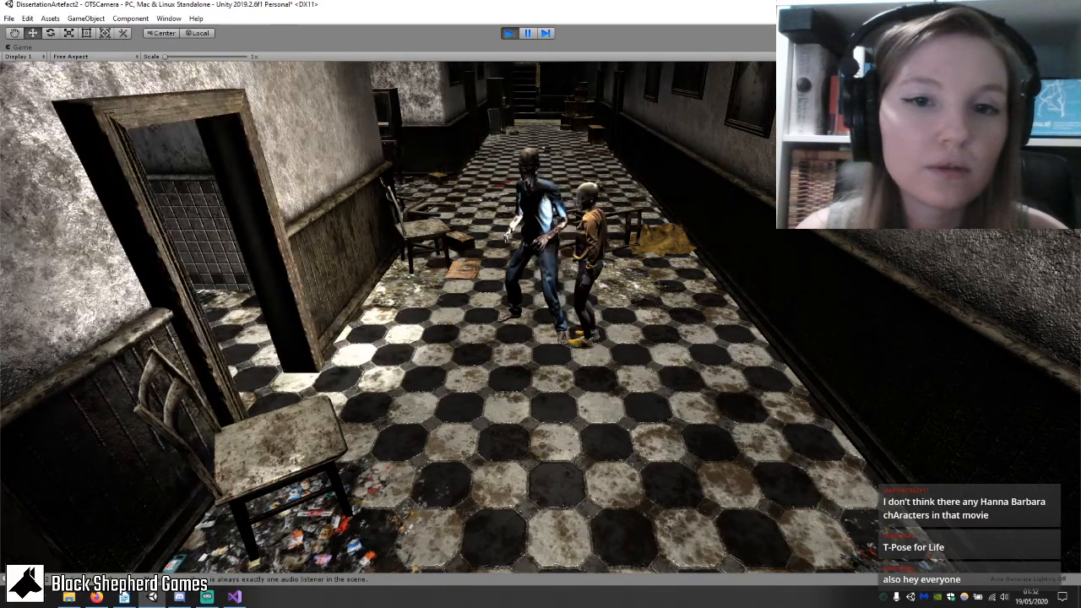
{"action": "key", "text": "Escape"}
{"action": "left_click", "coordinate": [508, 33]}
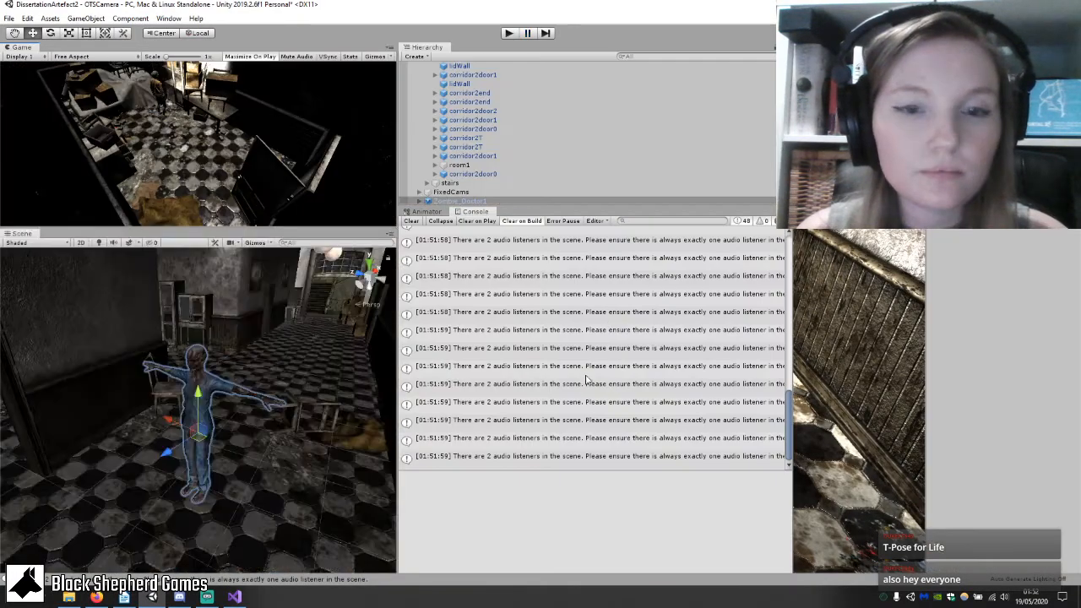
{"action": "left_click", "coordinate": [412, 221]}
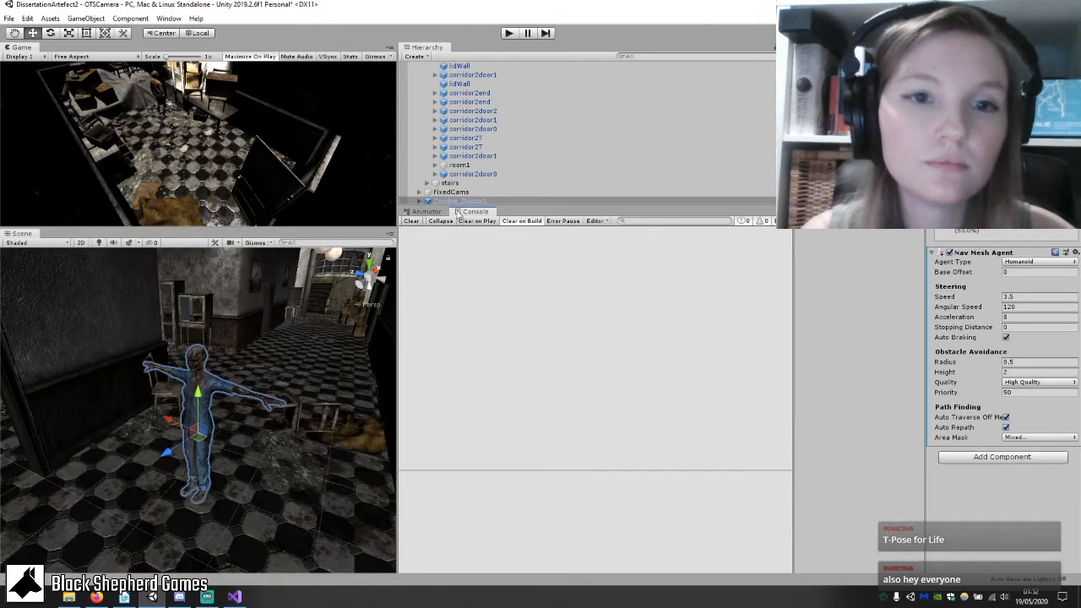
Enlarge the Hierarchy area and collapse the _Map group.
{"action": "left_click_drag", "start_coordinate": [460, 202], "coordinate": [479, 321]}
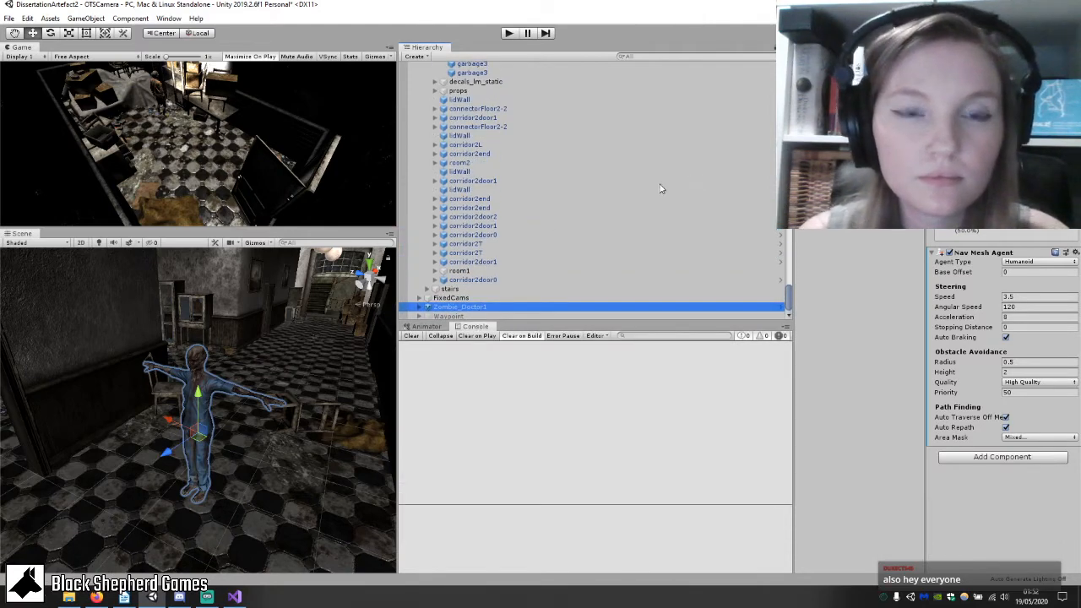
{"action": "scroll", "coordinate": [574, 188], "scroll_direction": "up", "scroll_amount": 10}
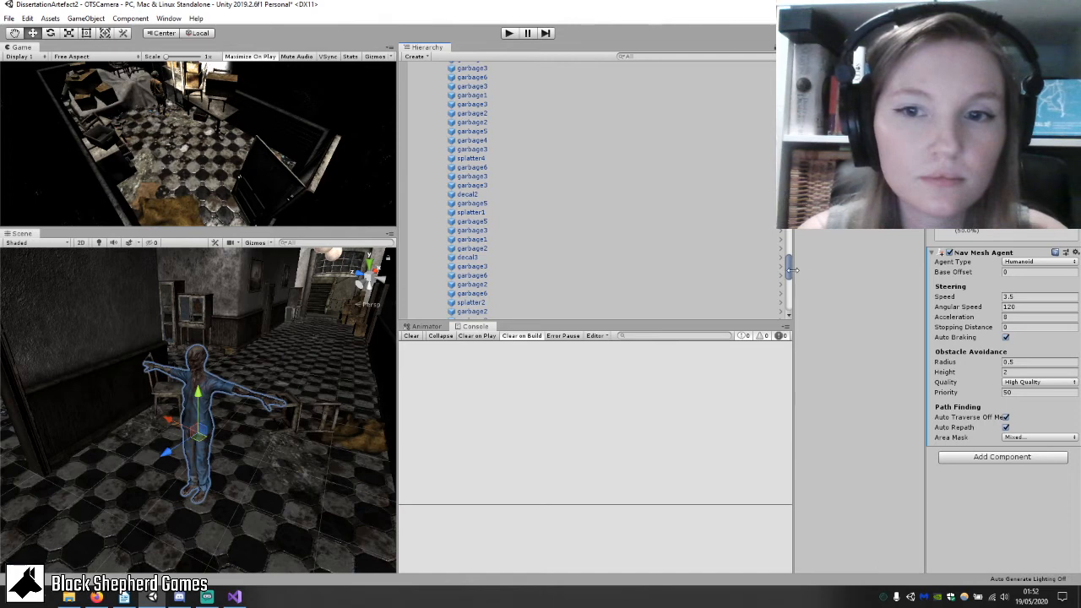
{"action": "left_click_drag", "start_coordinate": [790, 269], "coordinate": [687, 71]}
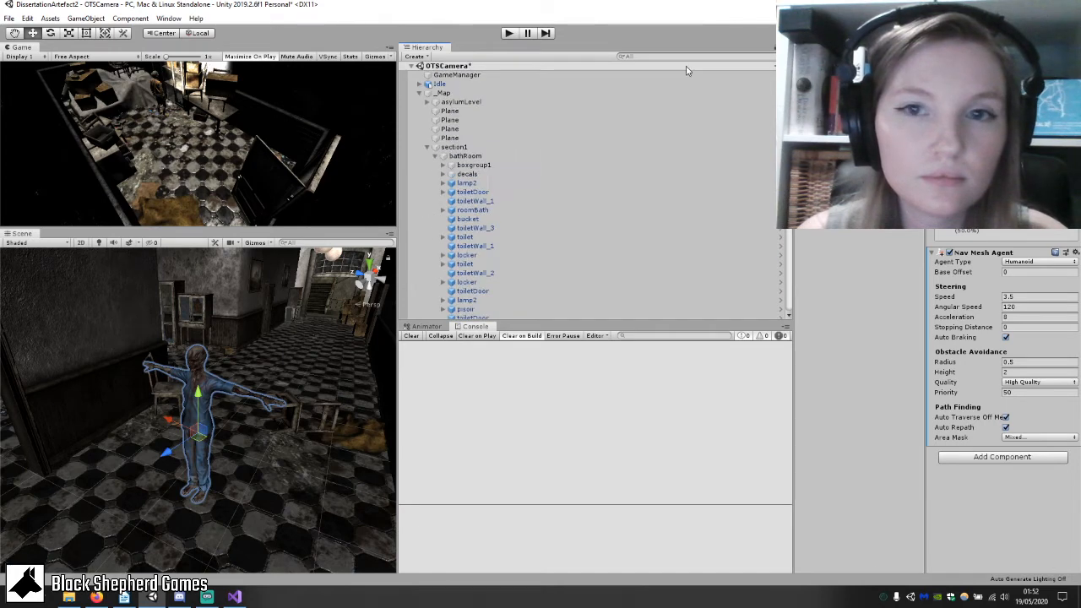
{"action": "left_click", "coordinate": [420, 93]}
{"action": "left_click", "coordinate": [600, 235]}
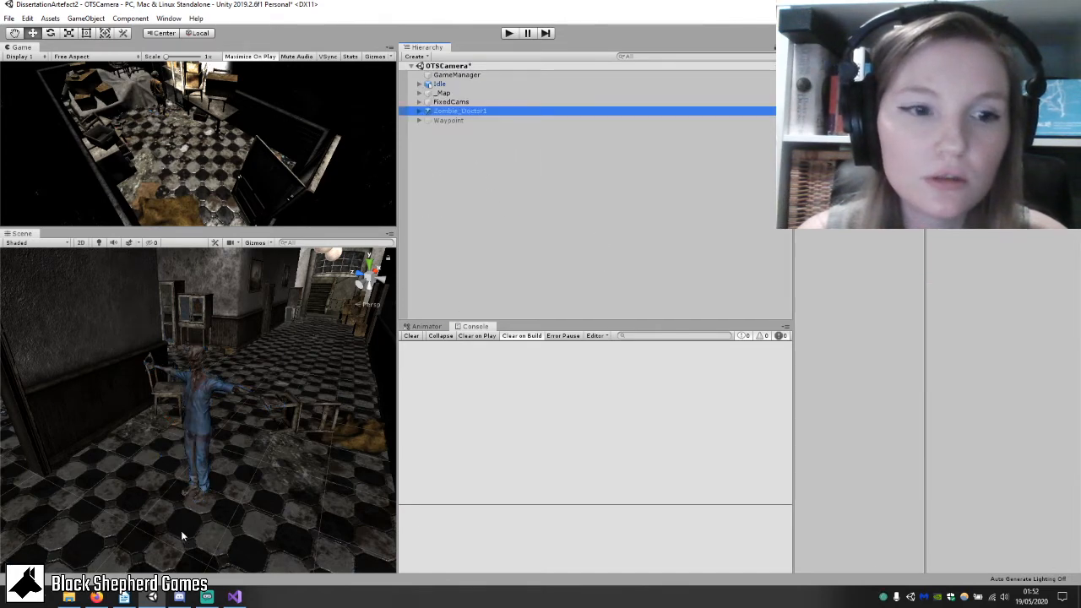
Examine Zombie_Doctor1 and the surrounding corridor from several angles in the scene view, and select the zombie.
{"action": "right_click_drag", "start_coordinate": [188, 507], "coordinate": [251, 388]}
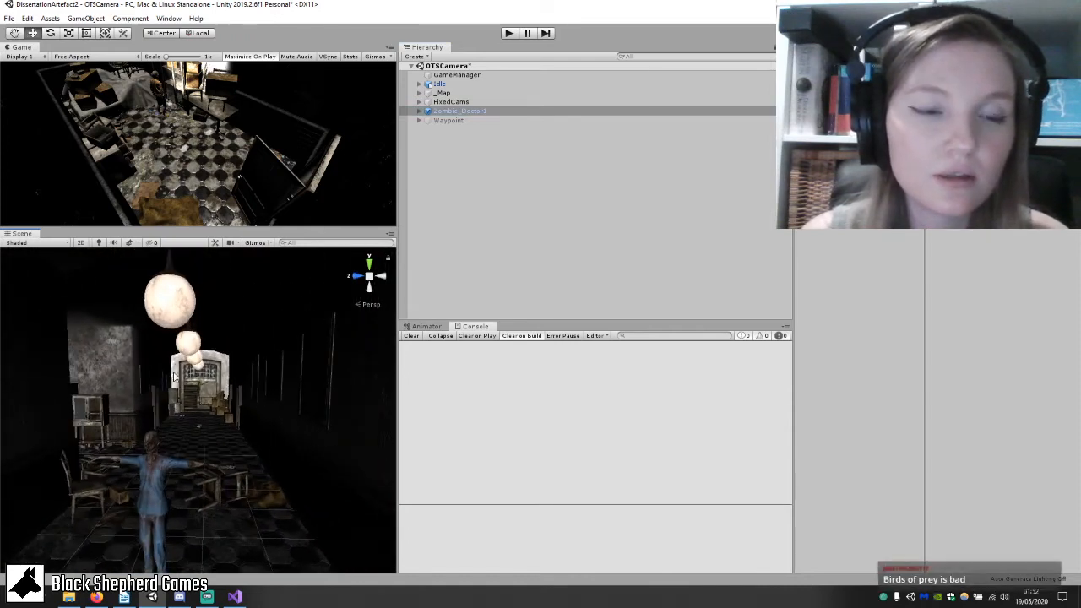
{"action": "right_click_drag", "start_coordinate": [169, 394], "coordinate": [210, 402]}
{"action": "scroll", "coordinate": [210, 401], "scroll_direction": "down", "scroll_amount": 3}
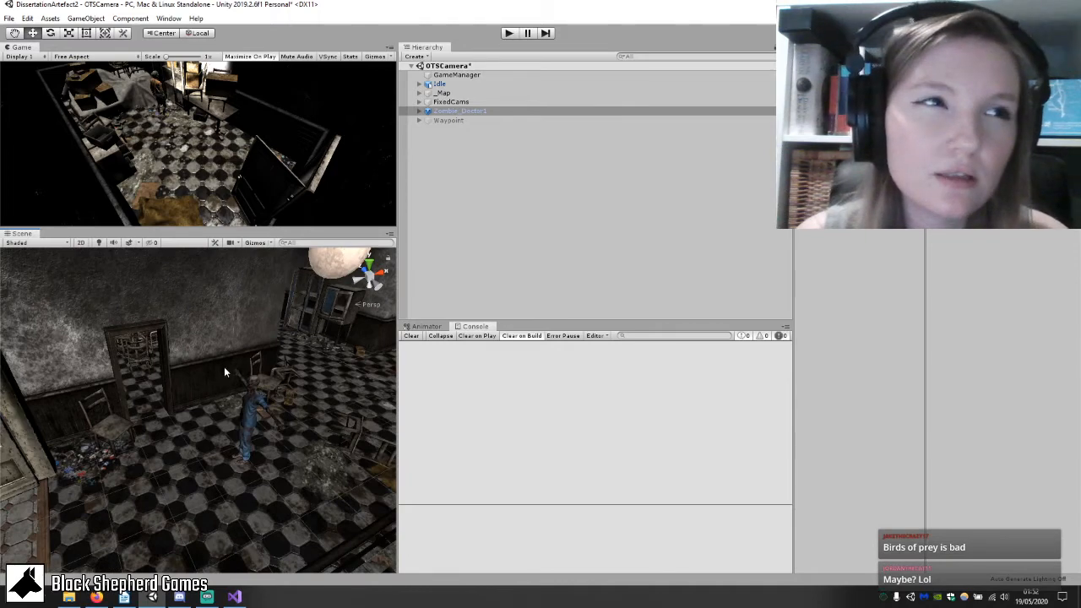
{"action": "scroll", "coordinate": [223, 366], "scroll_direction": "down", "scroll_amount": 5}
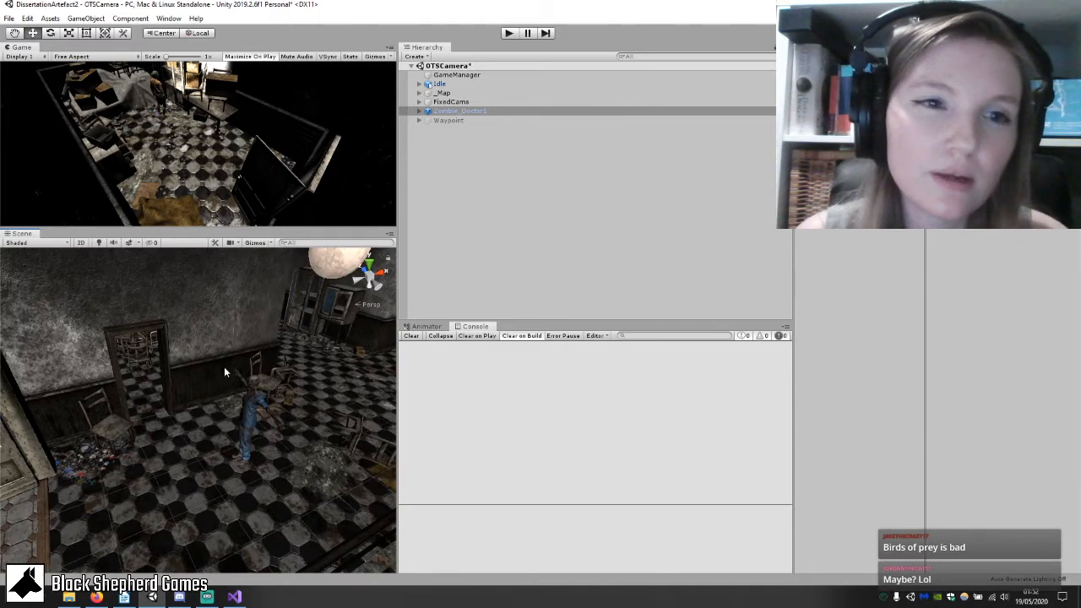
{"action": "scroll", "coordinate": [232, 434], "scroll_direction": "up", "scroll_amount": 3}
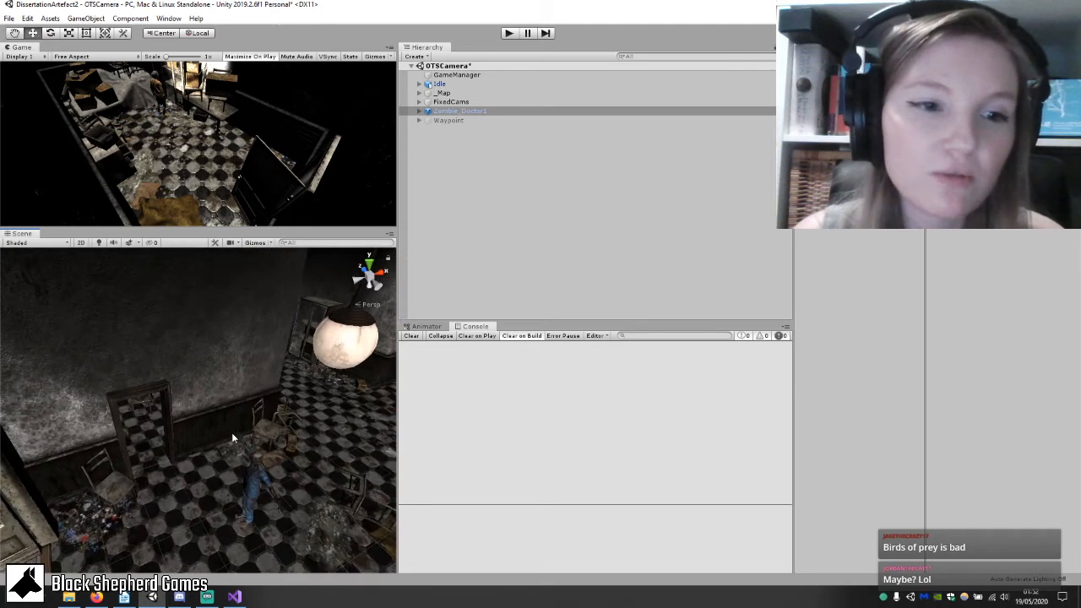
{"action": "middle_click_drag", "start_coordinate": [232, 433], "coordinate": [231, 412]}
{"action": "right_click_drag", "start_coordinate": [175, 454], "coordinate": [221, 439]}
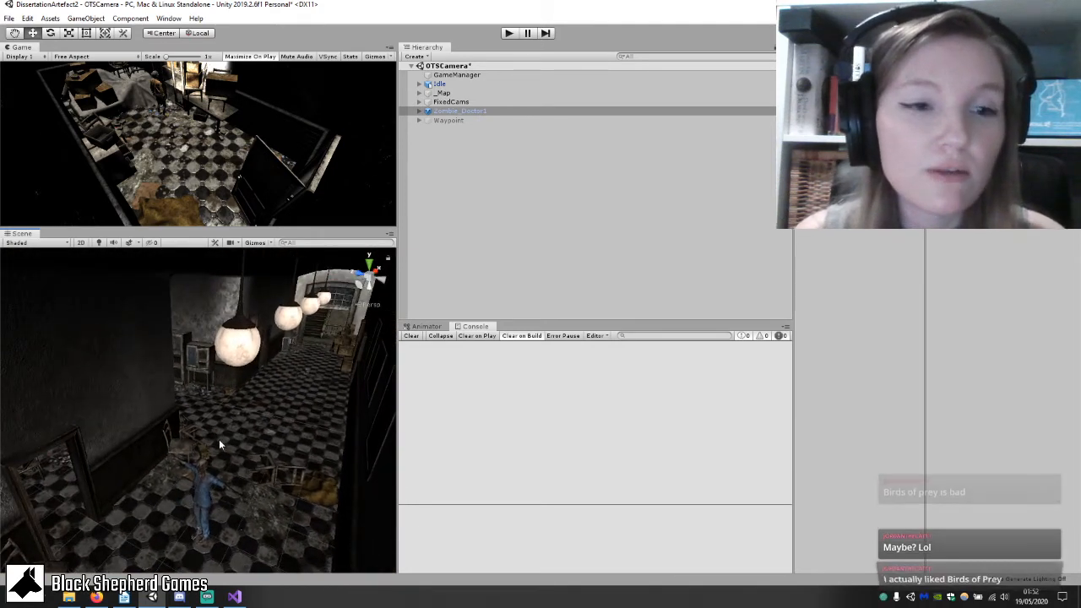
{"action": "middle_click_drag", "start_coordinate": [219, 439], "coordinate": [230, 416]}
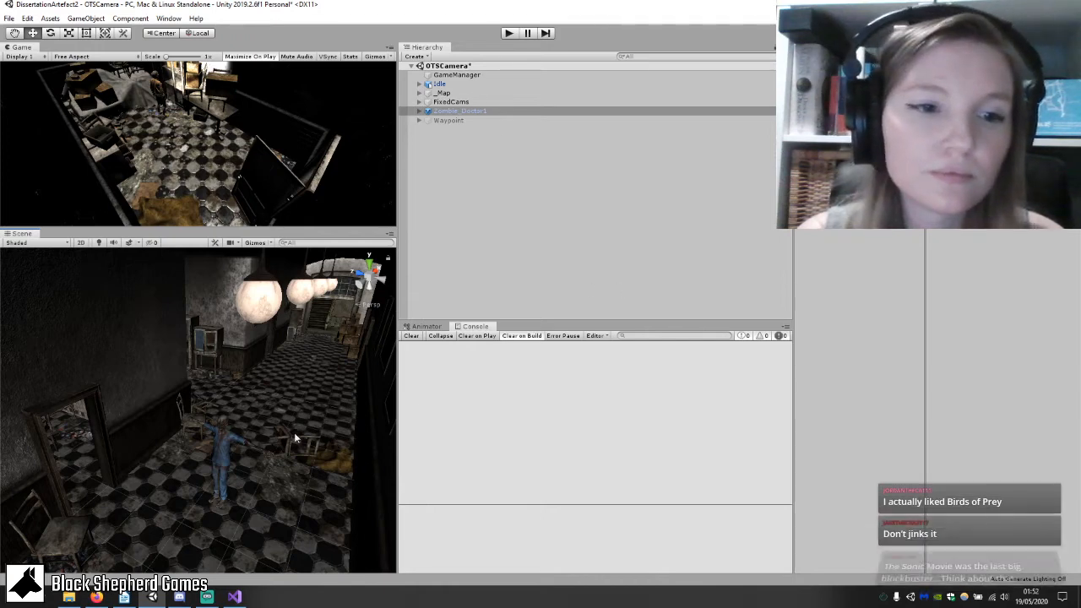
{"action": "right_click_drag", "start_coordinate": [294, 433], "coordinate": [222, 442]}
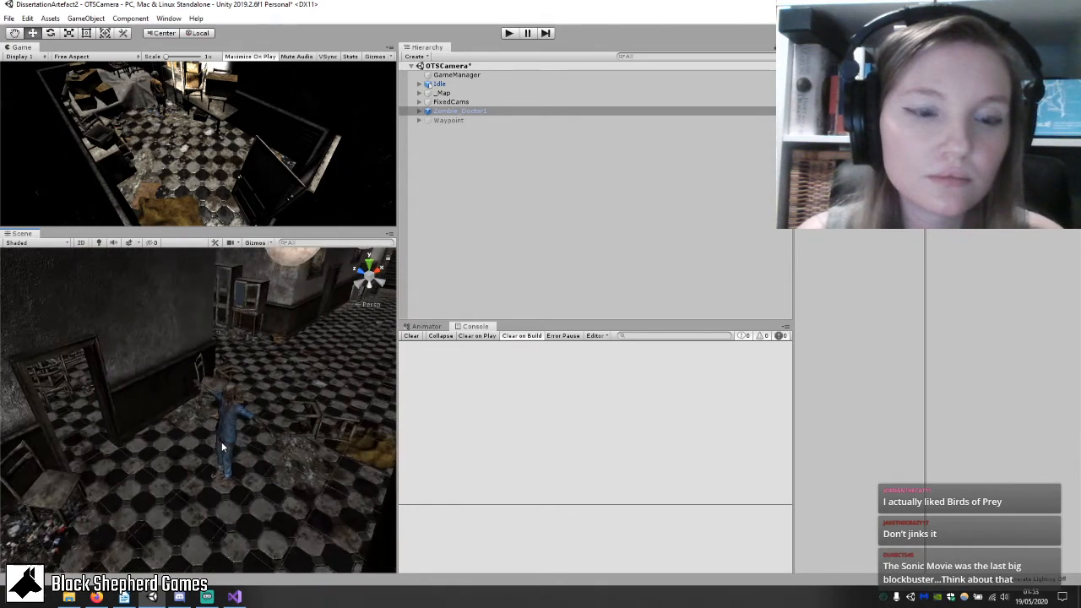
{"action": "left_click", "coordinate": [554, 111]}
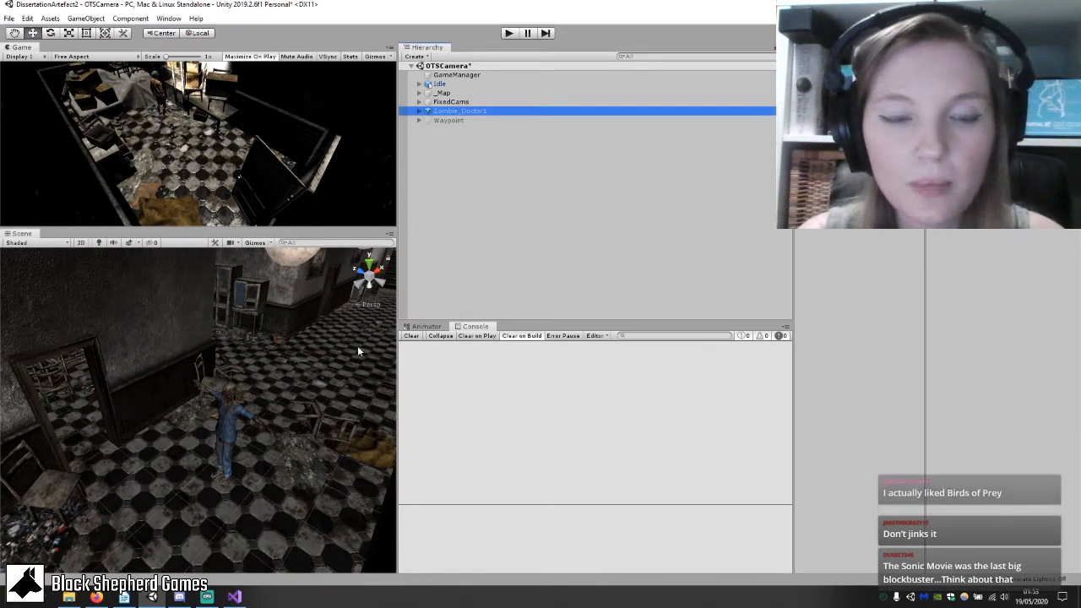
{"action": "left_click", "coordinate": [487, 102]}
{"action": "left_click", "coordinate": [487, 93]}
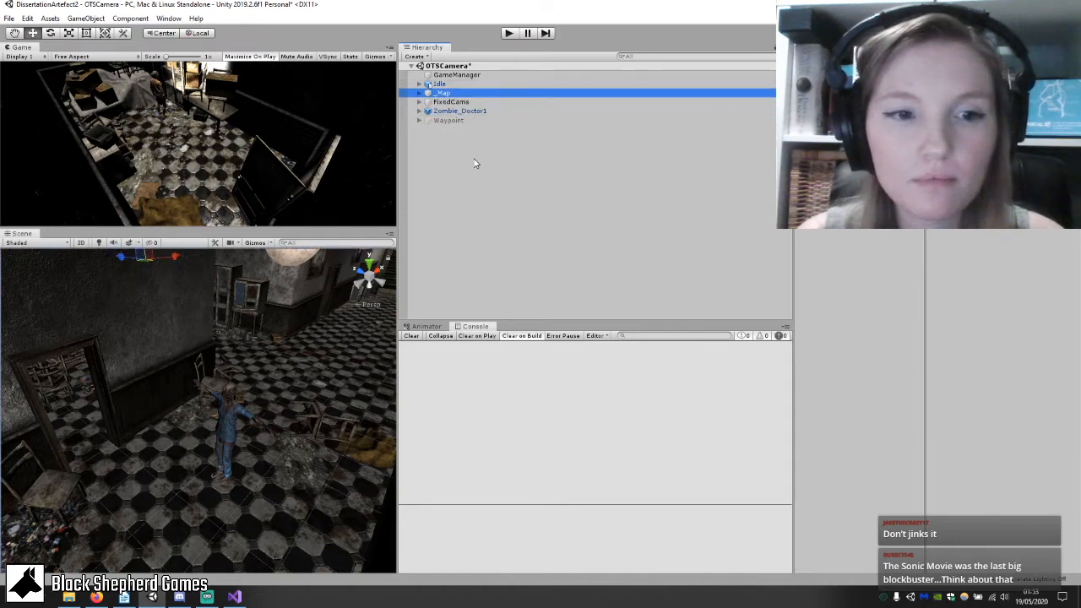
{"action": "left_click", "coordinate": [175, 600]}
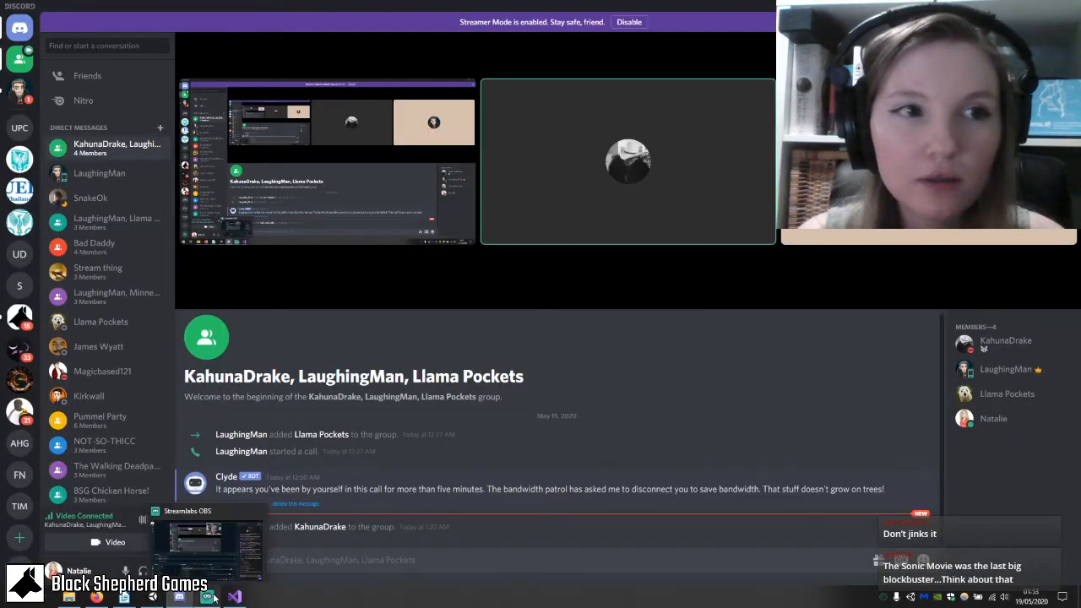
{"action": "left_click", "coordinate": [208, 597]}
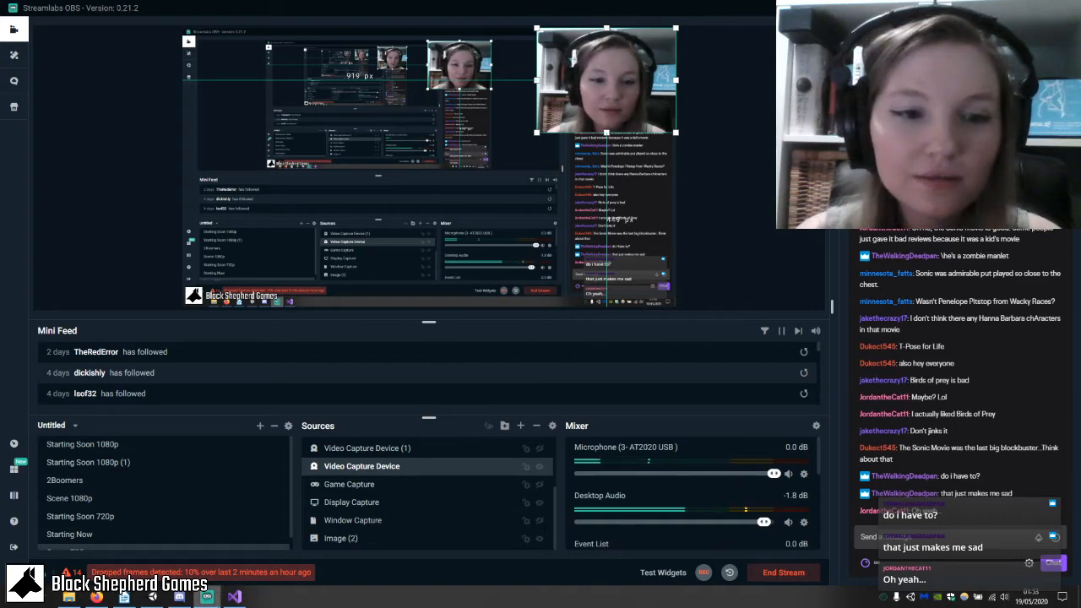
{"action": "left_click", "coordinate": [235, 597]}
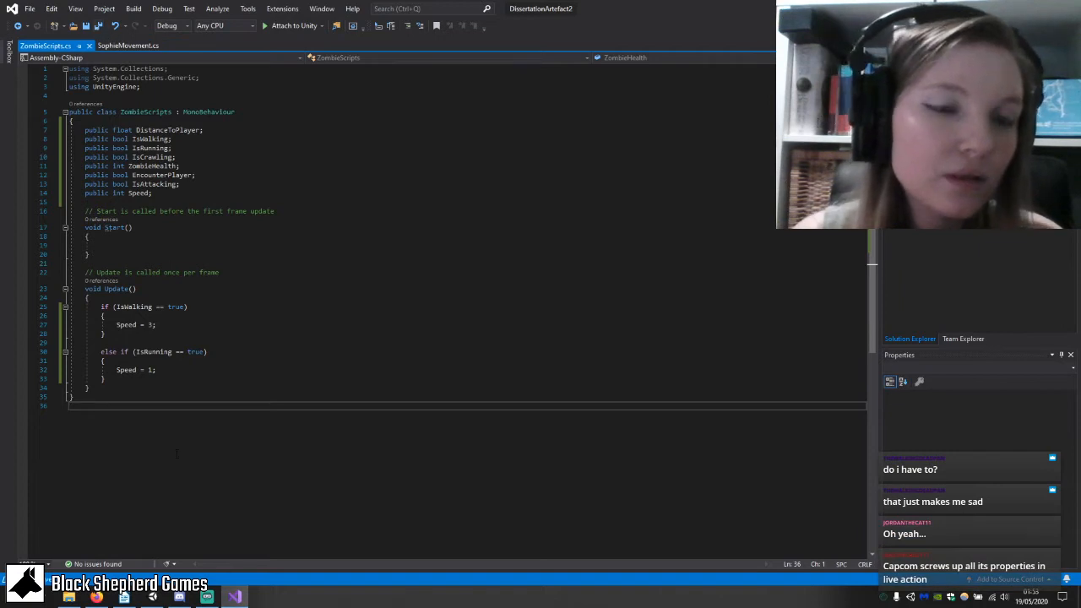
{"action": "left_click", "coordinate": [152, 596]}
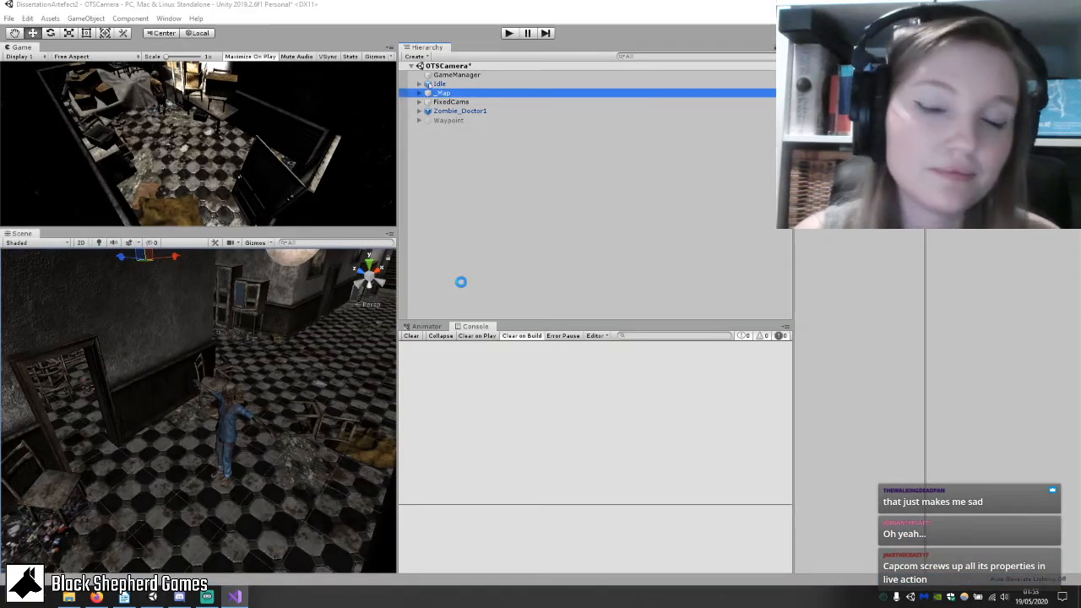
Examine the corridor around the zombie, and locate the GameManager object and the surrounding bed ward in the scene view.
{"action": "scroll", "coordinate": [242, 387], "scroll_direction": "down", "scroll_amount": 2}
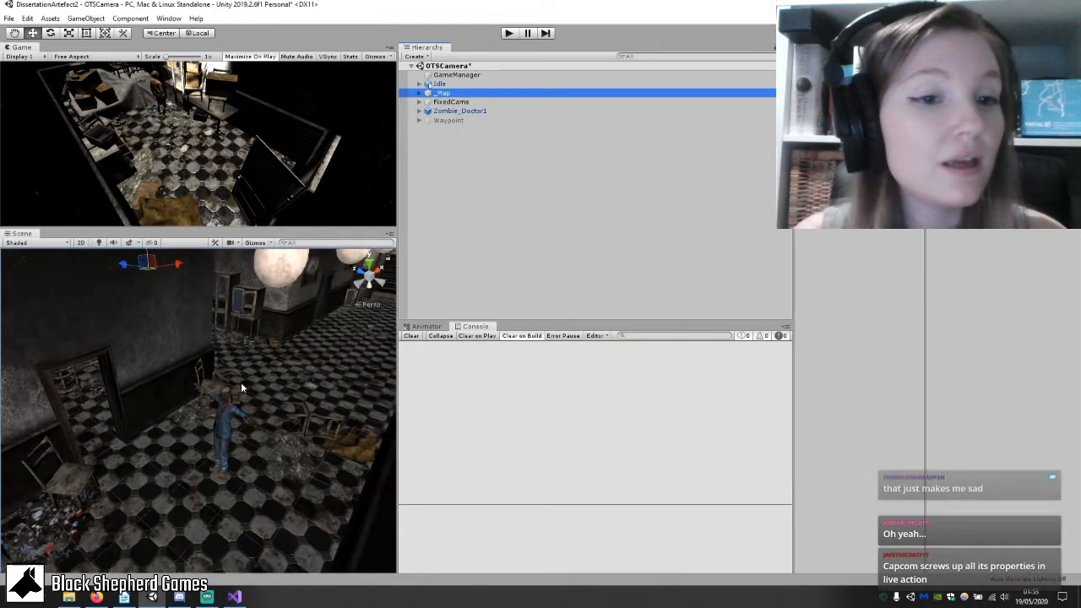
{"action": "scroll", "coordinate": [228, 381], "scroll_direction": "down", "scroll_amount": 2}
{"action": "middle_click_drag", "start_coordinate": [216, 378], "coordinate": [195, 441]}
{"action": "scroll", "coordinate": [212, 396], "scroll_direction": "up", "scroll_amount": 1}
{"action": "scroll", "coordinate": [181, 447], "scroll_direction": "up", "scroll_amount": 2}
{"action": "right_click_drag", "start_coordinate": [181, 447], "coordinate": [109, 469]}
{"action": "left_click", "coordinate": [446, 85]}
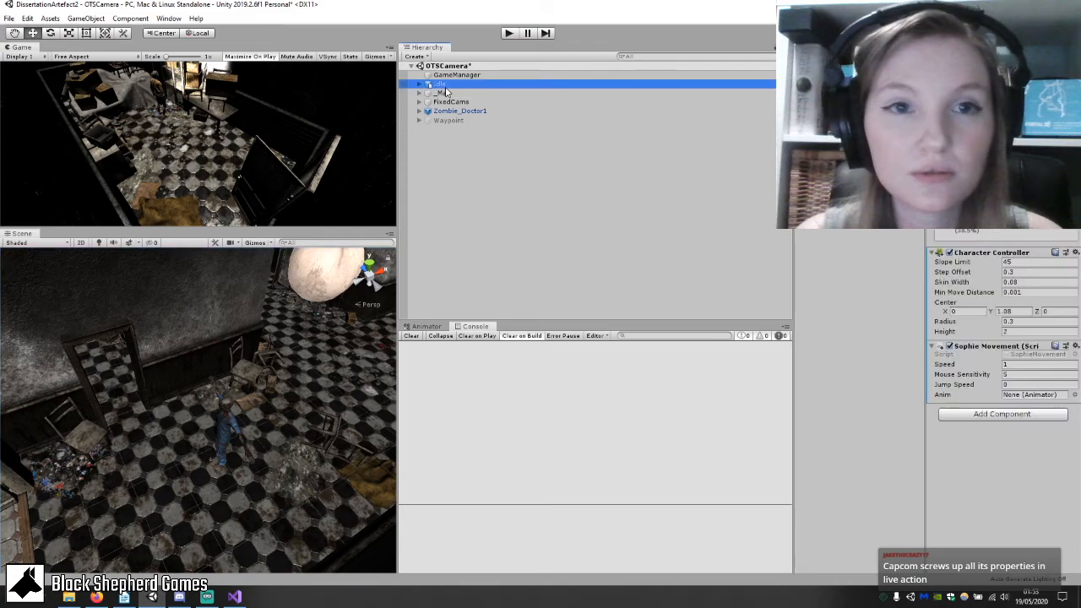
{"action": "double_click", "coordinate": [450, 76]}
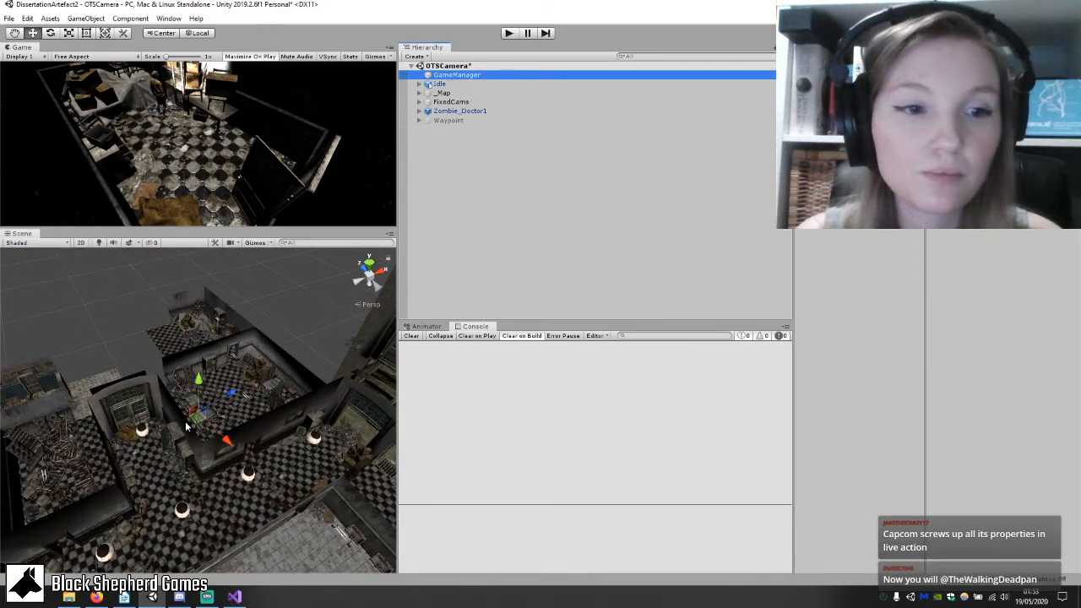
{"action": "scroll", "coordinate": [191, 429], "scroll_direction": "up", "scroll_amount": 5}
{"action": "scroll", "coordinate": [193, 423], "scroll_direction": "up", "scroll_amount": 6}
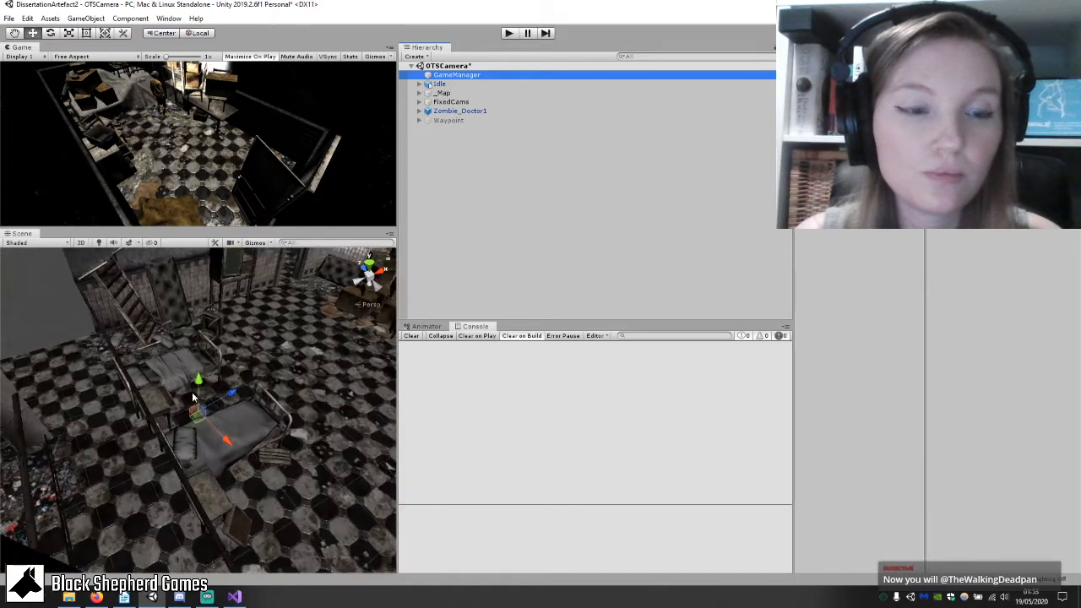
{"action": "middle_click_drag", "start_coordinate": [194, 409], "coordinate": [103, 423]}
{"action": "scroll", "coordinate": [104, 424], "scroll_direction": "up", "scroll_amount": 3}
{"action": "scroll", "coordinate": [103, 423], "scroll_direction": "down", "scroll_amount": 8}
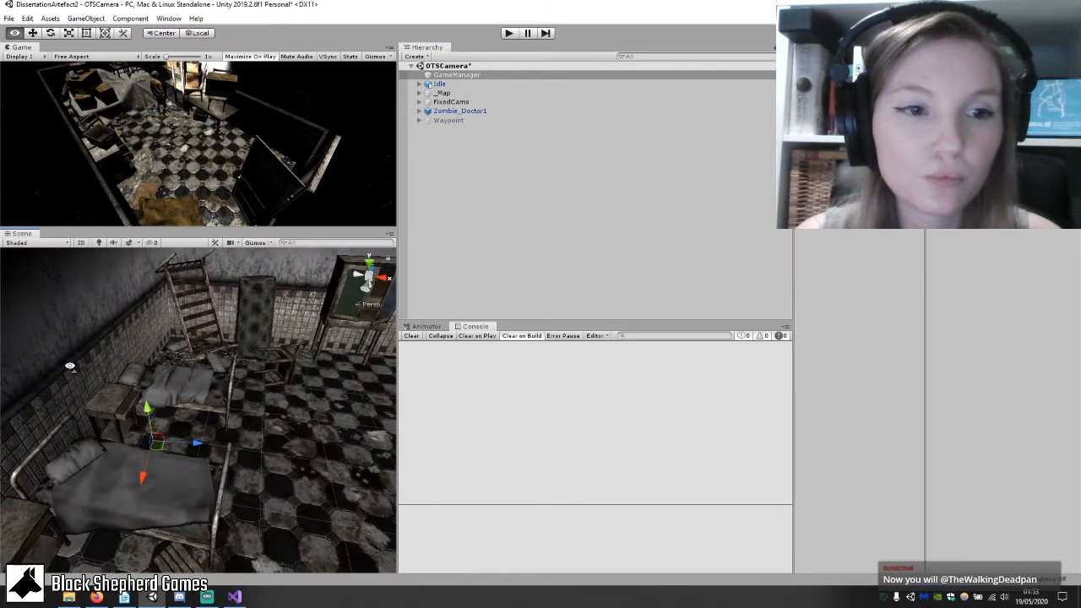
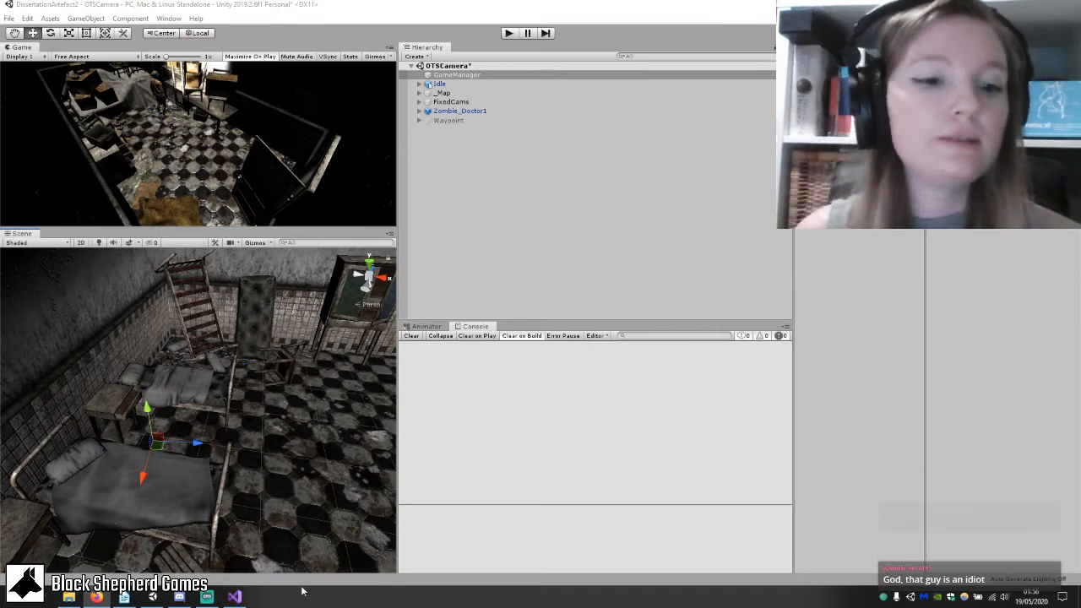
Switch to Visual Studio and add two blank lines after the IsRunning block in Update() of ZombieScripts.cs.
{"action": "left_click", "coordinate": [235, 597]}
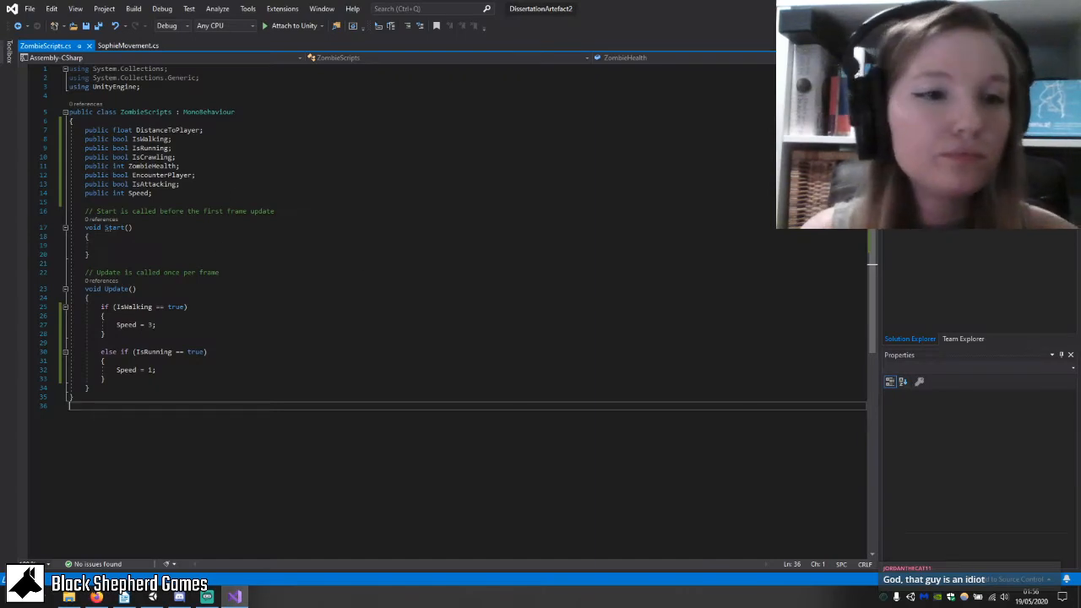
{"action": "left_click", "coordinate": [274, 379]}
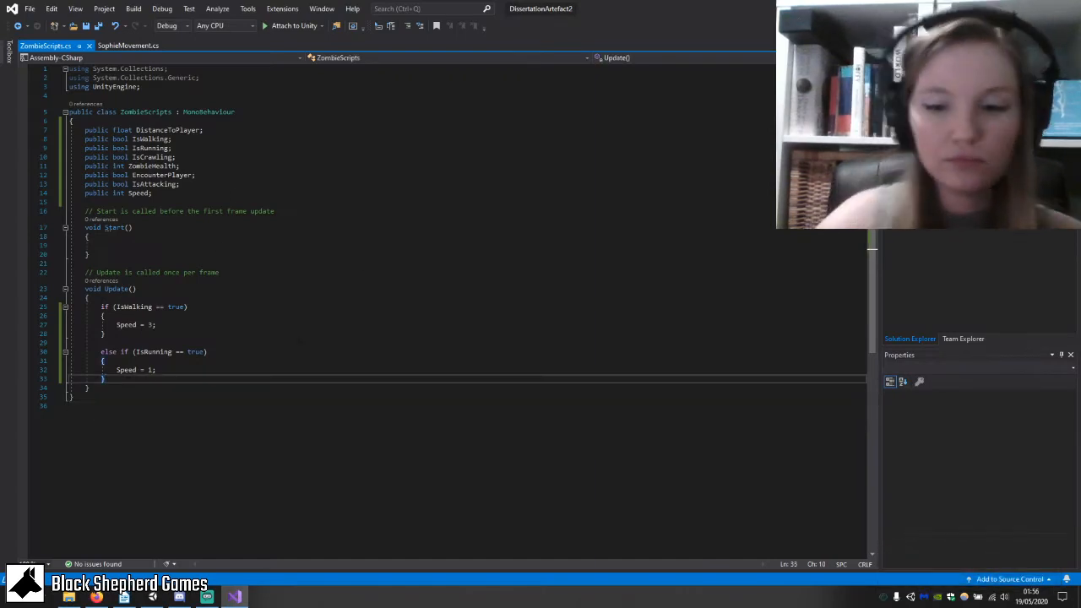
{"action": "key", "text": "Return"}
{"action": "key", "text": "Return"}
{"action": "key", "text": "Up"}
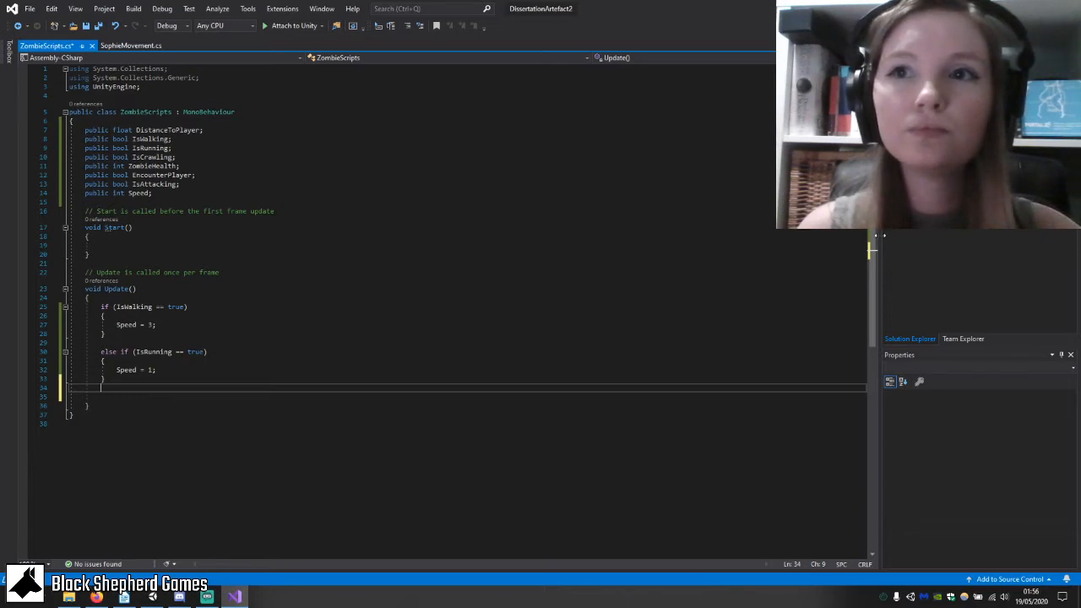
Declare "public Transform Player;" below the Speed variable in ZombieScripts.cs and save the script.
{"action": "left_click", "coordinate": [303, 182]}
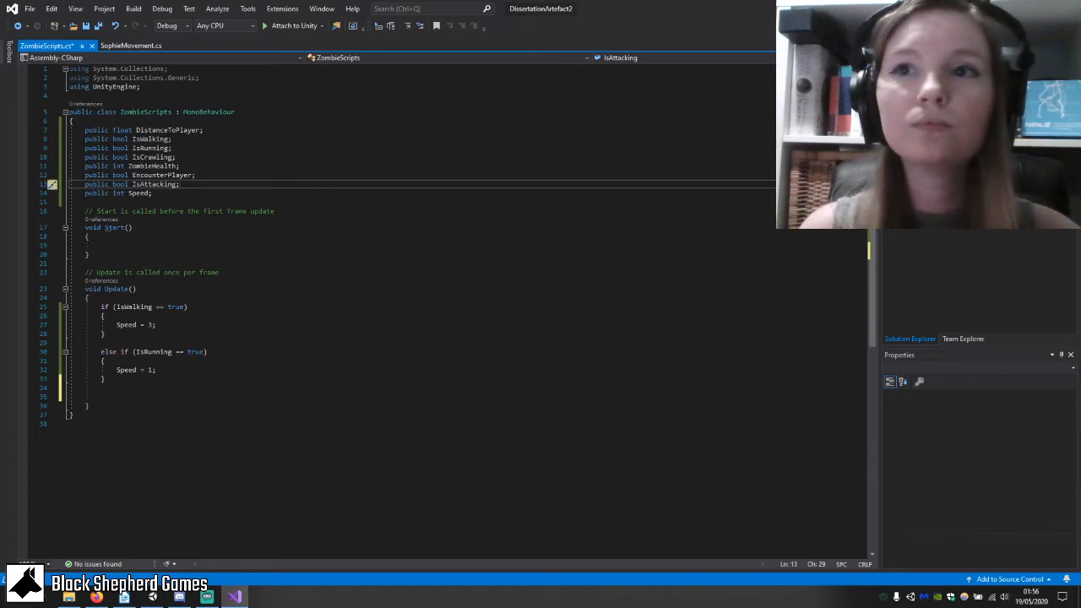
{"action": "key", "text": "Down"}
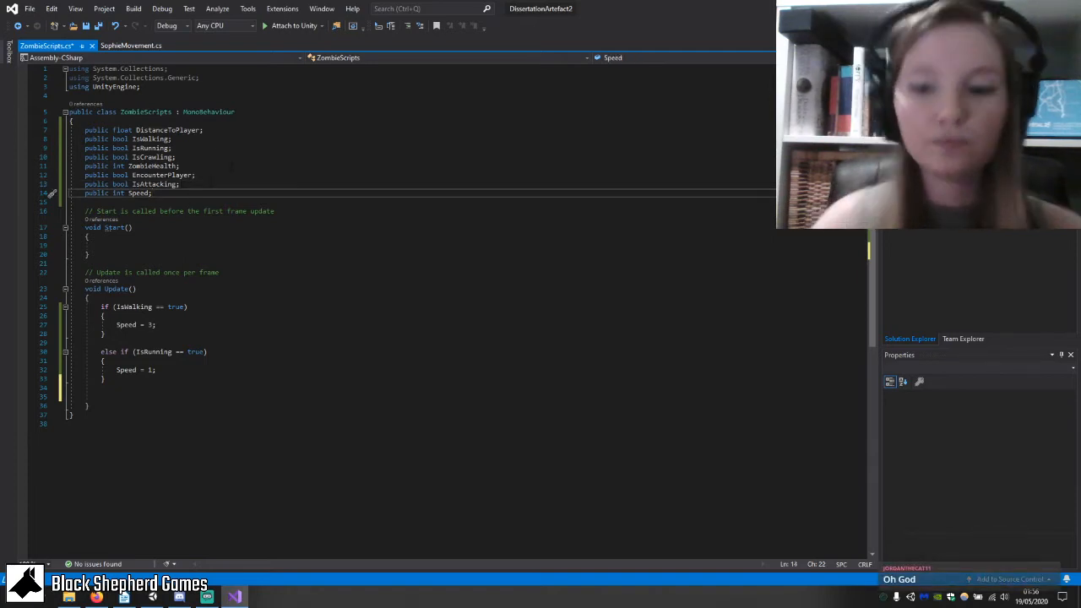
{"action": "key", "text": "Return"}
{"action": "type", "text": "public f"}
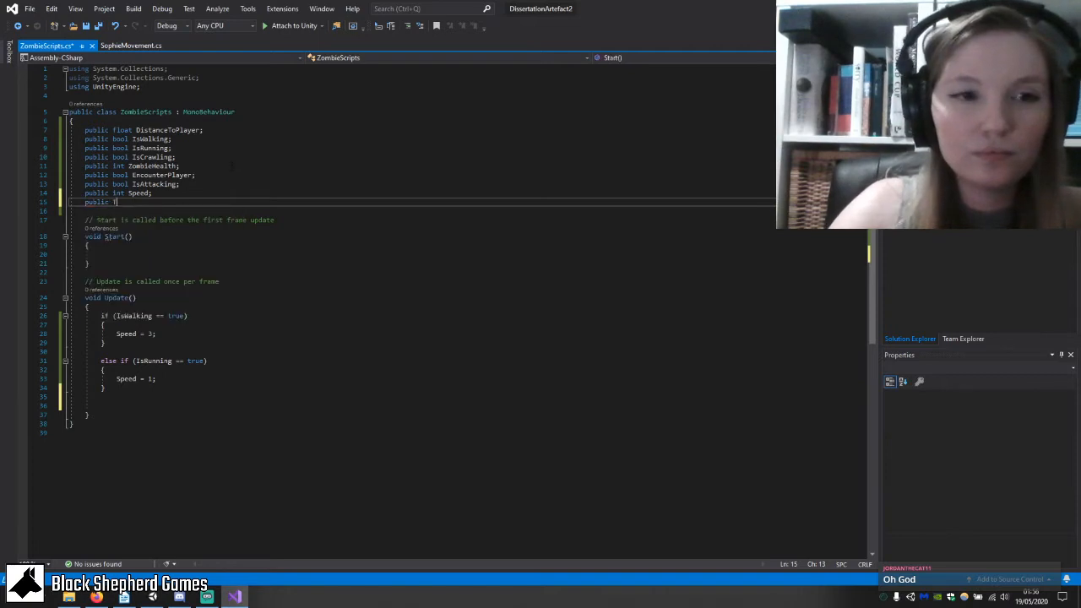
{"action": "key", "text": "BackSpace"}
{"action": "type", "text": "Trans"}
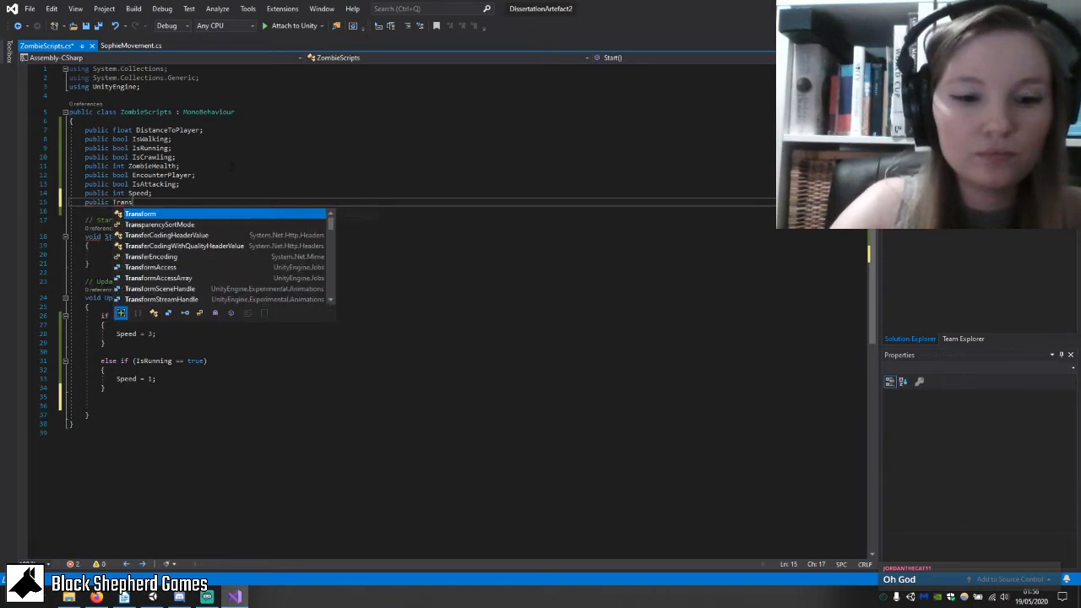
{"action": "type", "text": "form"}
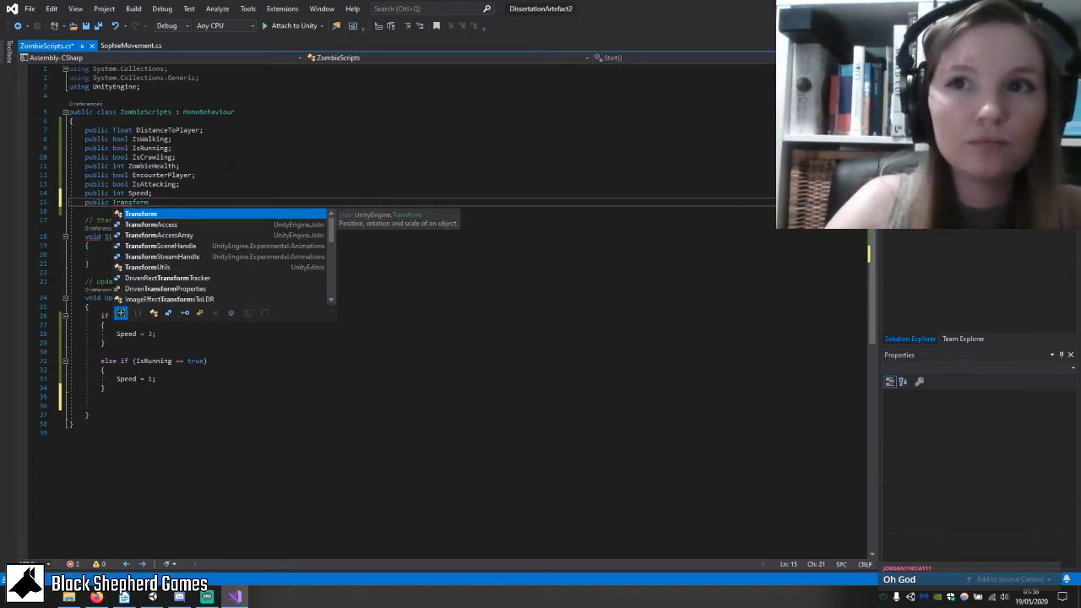
{"action": "type", "text": " P"}
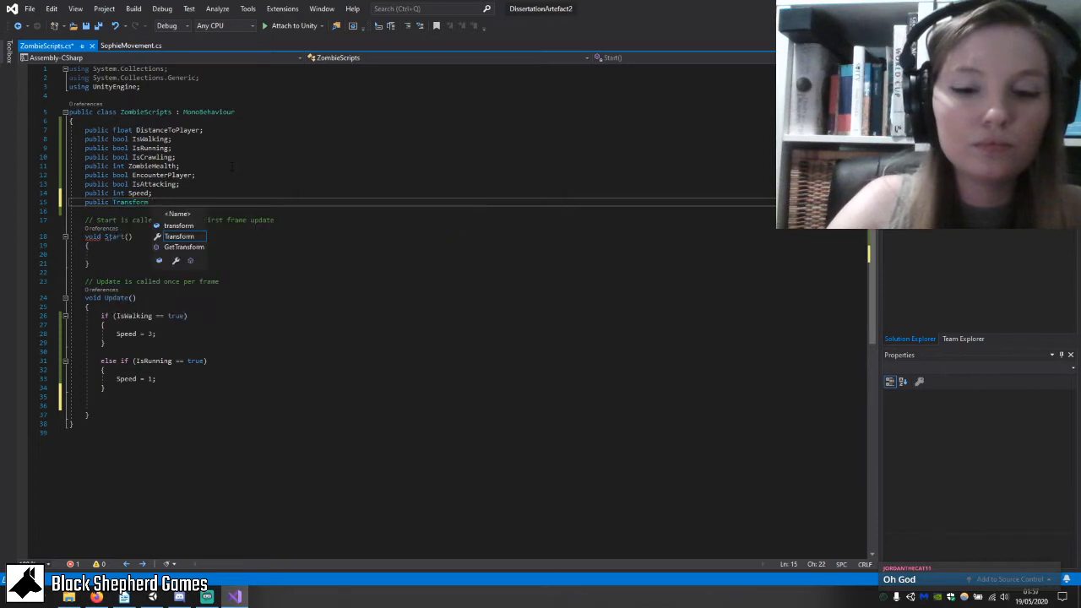
{"action": "type", "text": "layer;"}
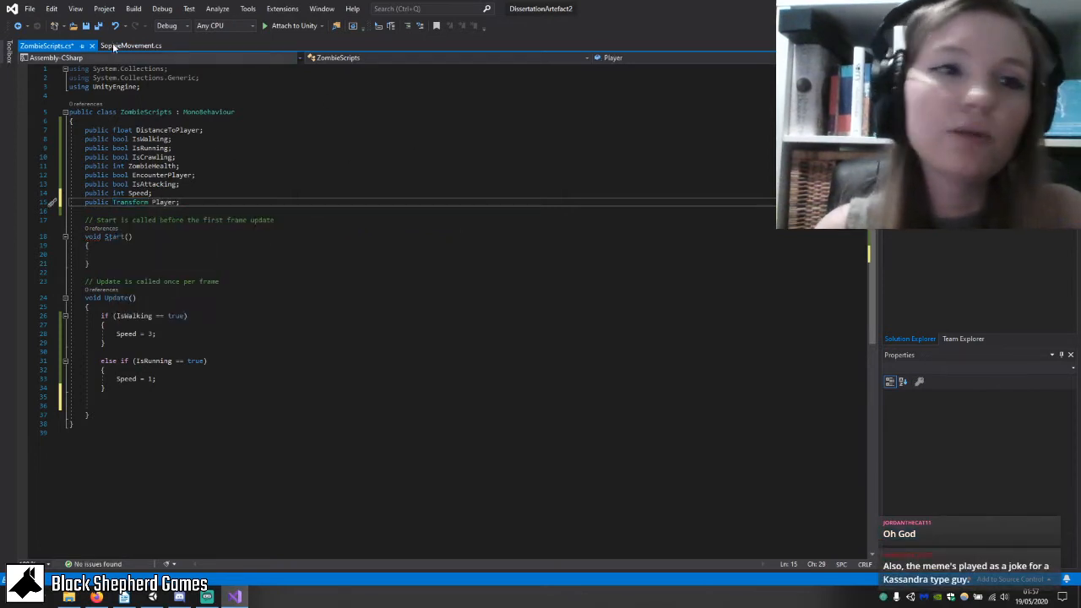
{"action": "left_click", "coordinate": [83, 27]}
Start the Player assignment inside Start() with Player = GameObject.Find(""), leaving the object name empty.
{"action": "left_click", "coordinate": [321, 247]}
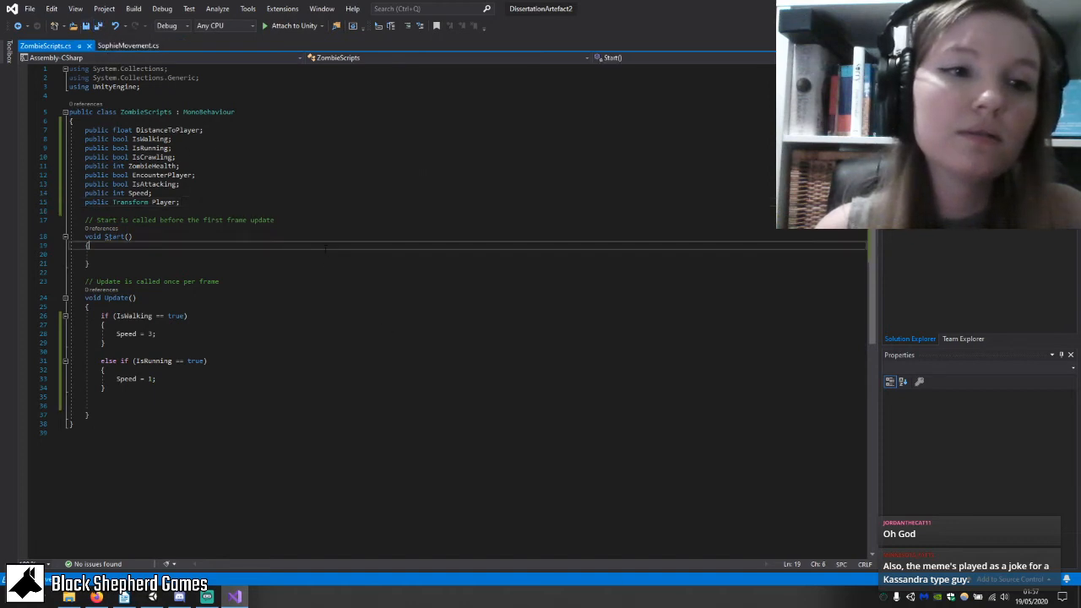
{"action": "left_click", "coordinate": [328, 255]}
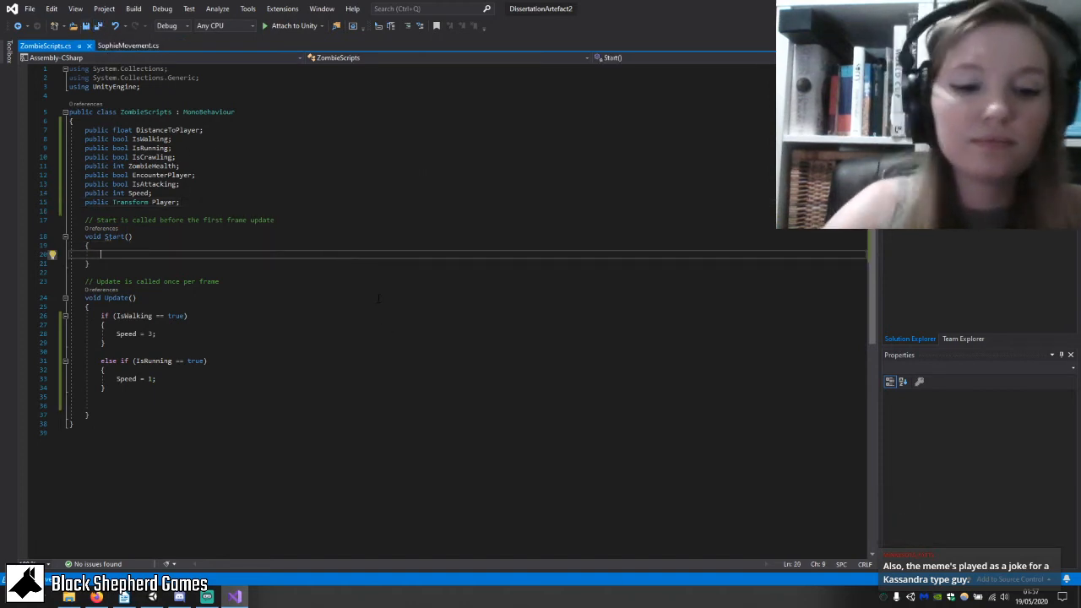
{"action": "type", "text": "Player"}
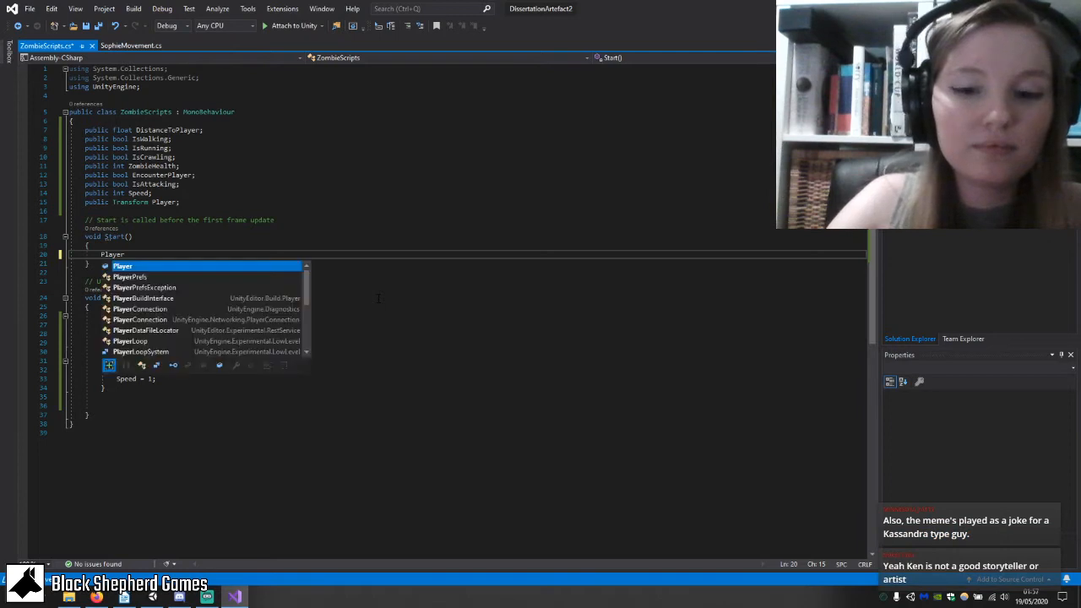
{"action": "type", "text": " = "}
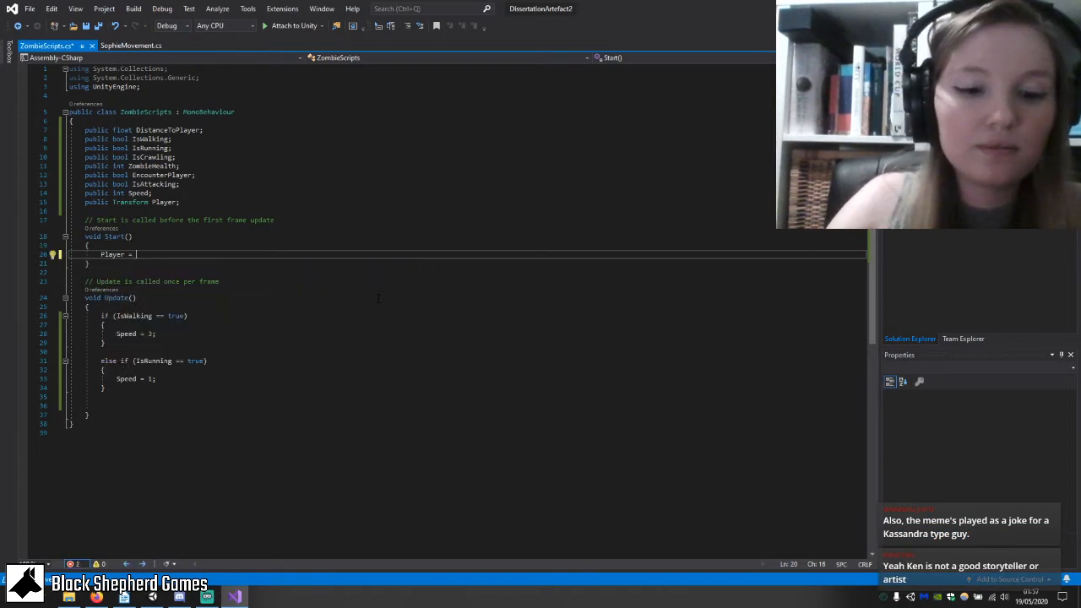
{"action": "type", "text": "GameO"}
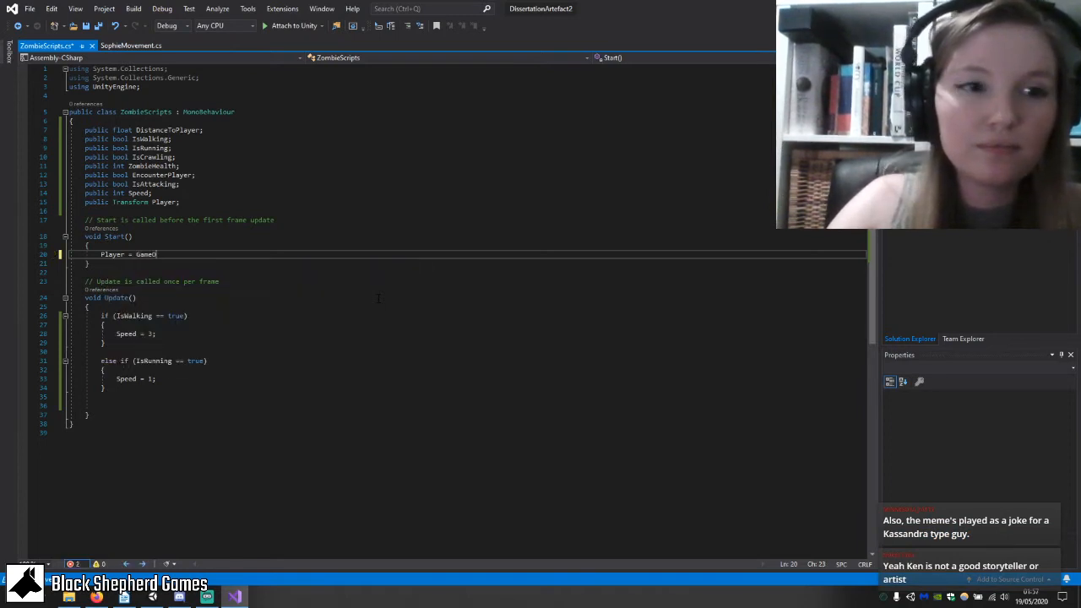
{"action": "type", "text": "bject.Find"}
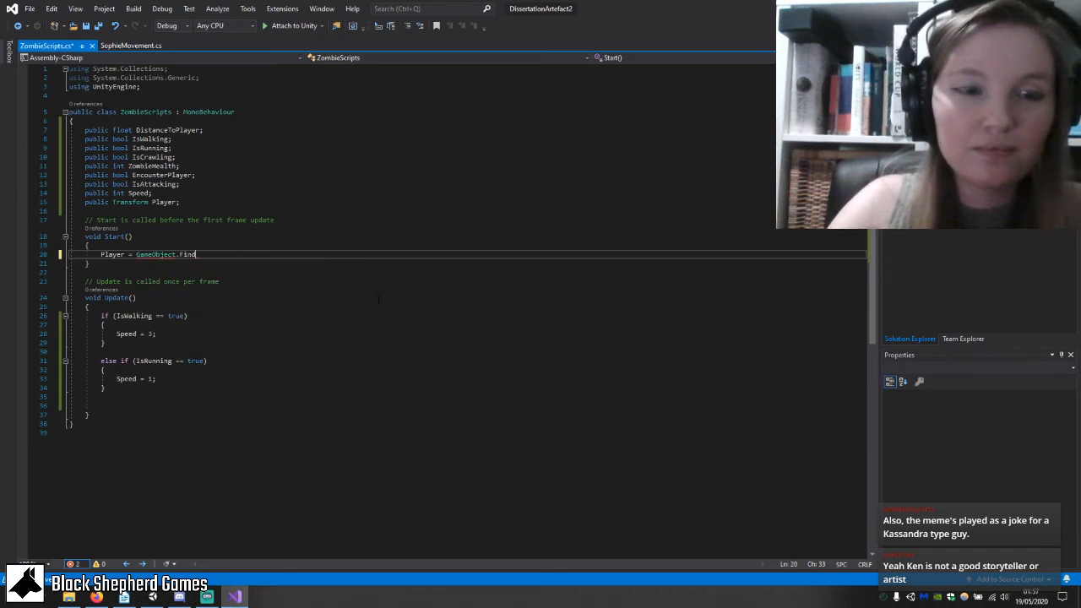
{"action": "type", "text": "\""}
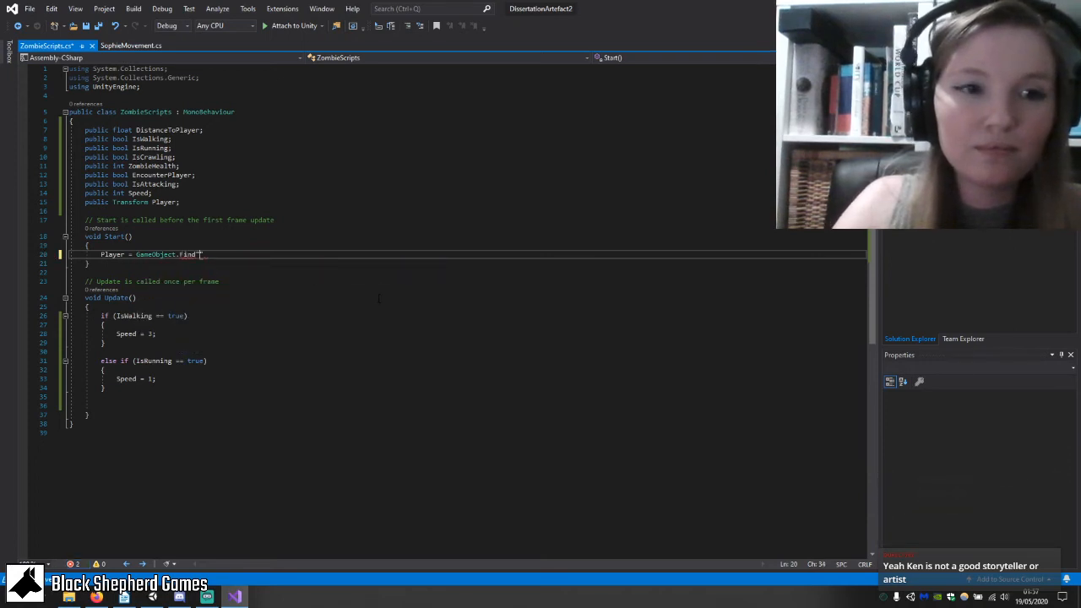
{"action": "key", "text": "BackSpace"}
{"action": "type", "text": "(\""}
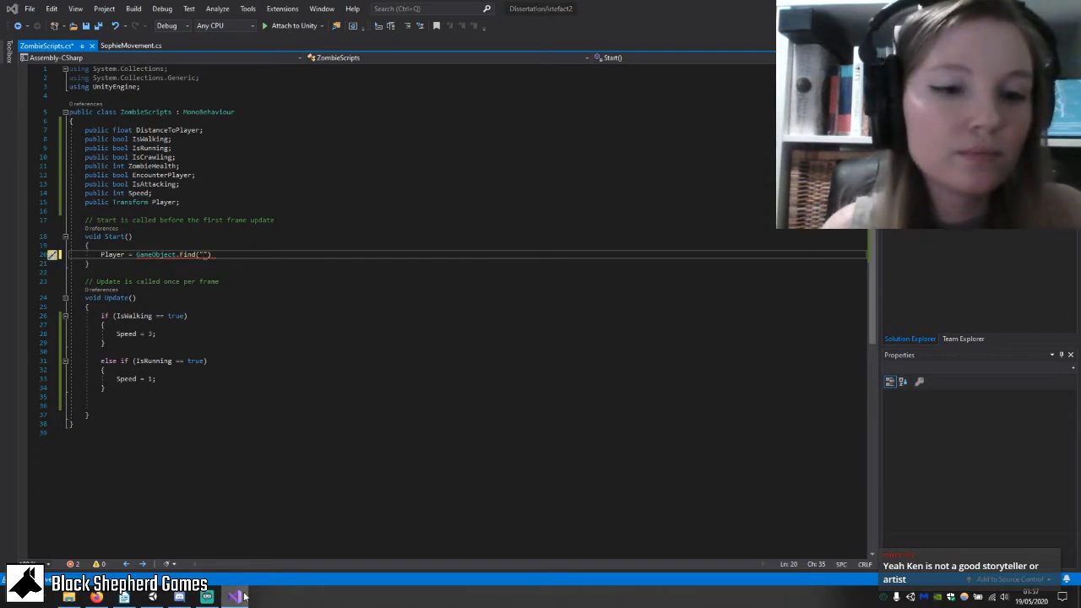
Switch to Unity, rename the Idle player object to Sophie in the OTSCamera scene, and return to the script in Visual Studio.
{"action": "left_click", "coordinate": [153, 597]}
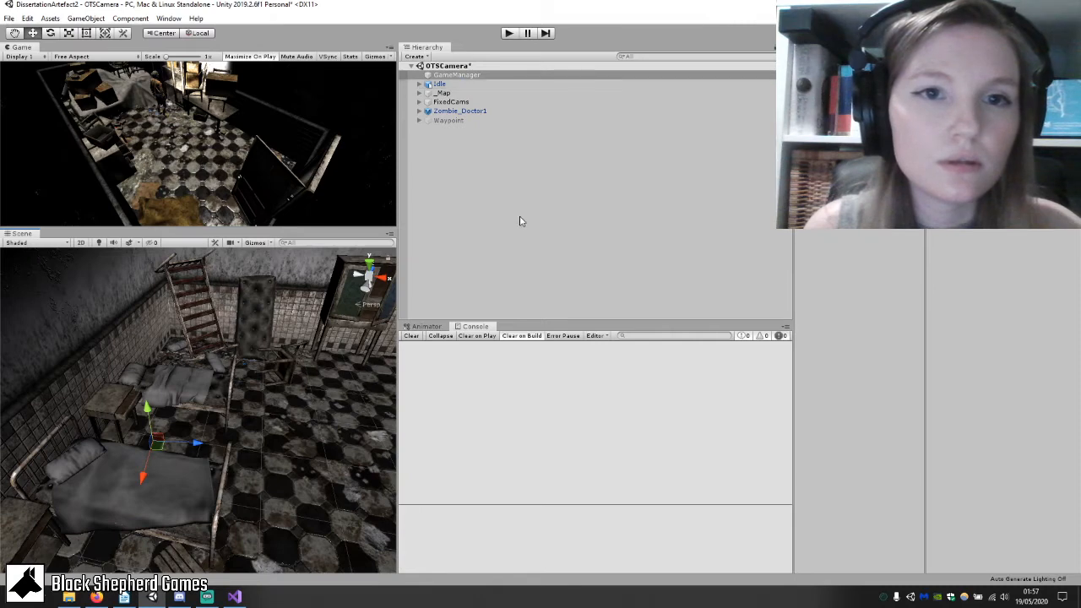
{"action": "left_click", "coordinate": [456, 93]}
{"action": "left_click", "coordinate": [461, 85]}
{"action": "right_click", "coordinate": [479, 90]}
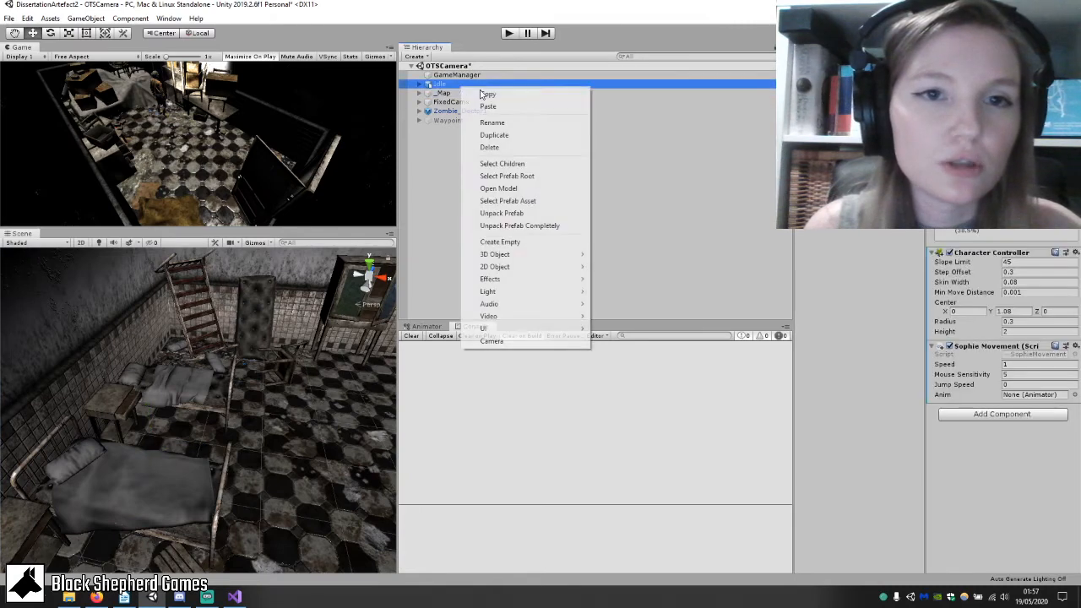
{"action": "left_click", "coordinate": [508, 124]}
{"action": "type", "text": "so"}
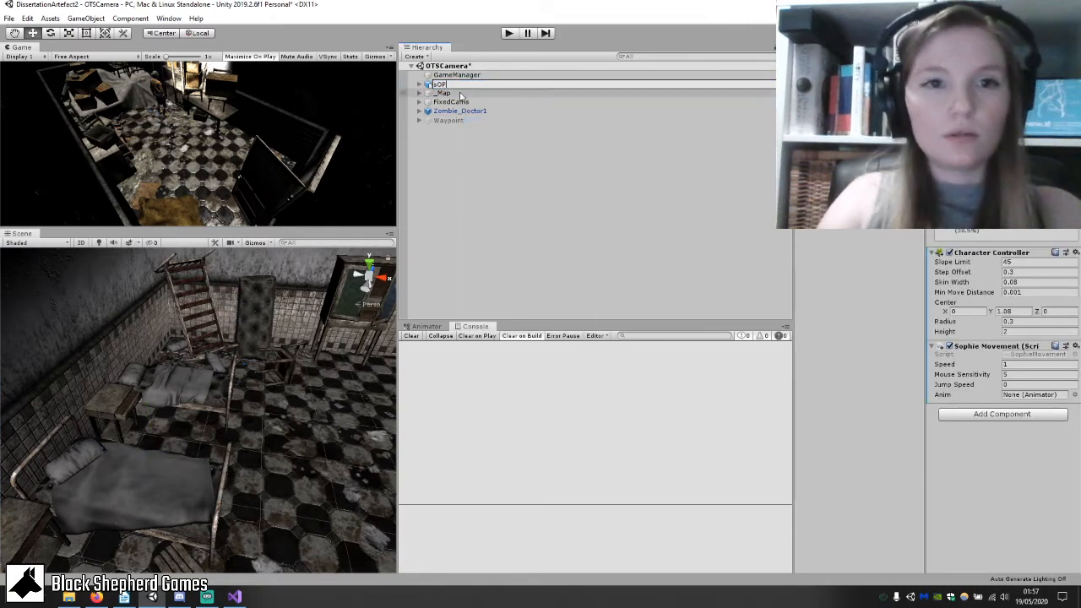
{"action": "type", "text": "phie"}
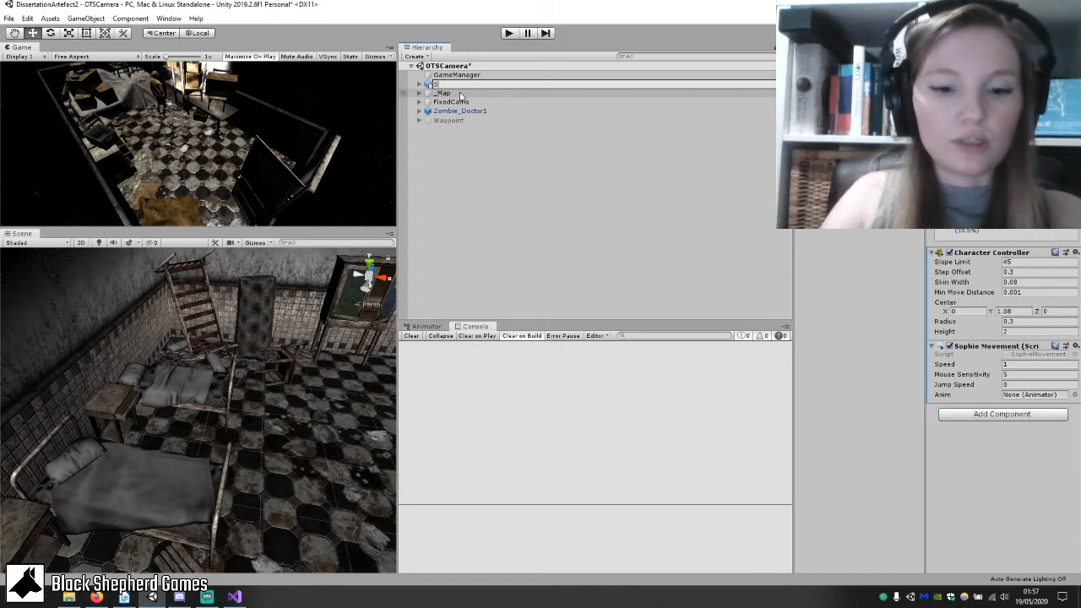
{"action": "key", "text": "Return"}
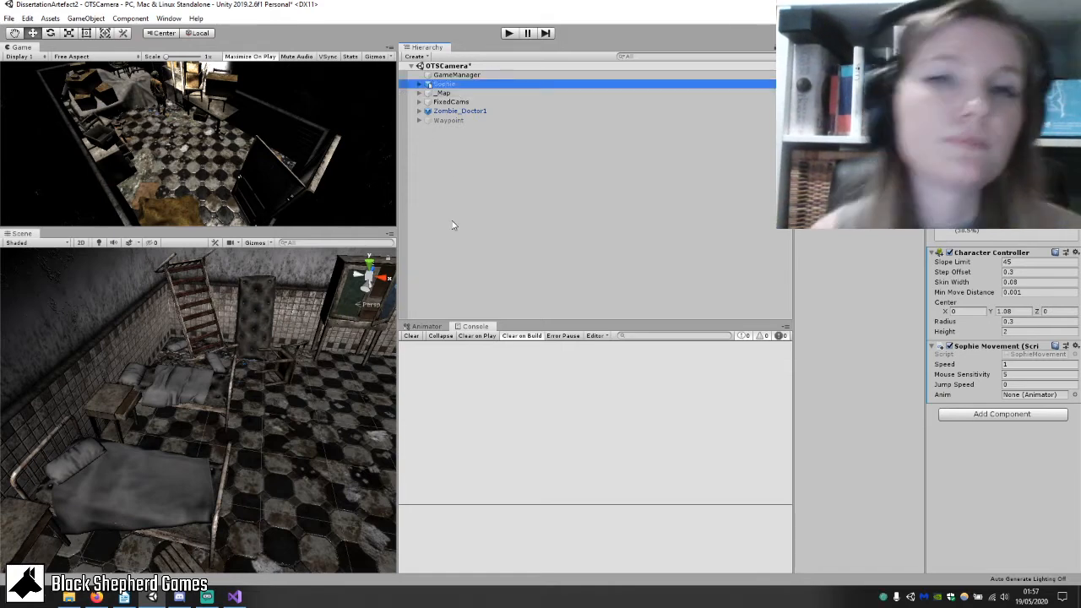
{"action": "left_click", "coordinate": [237, 598]}
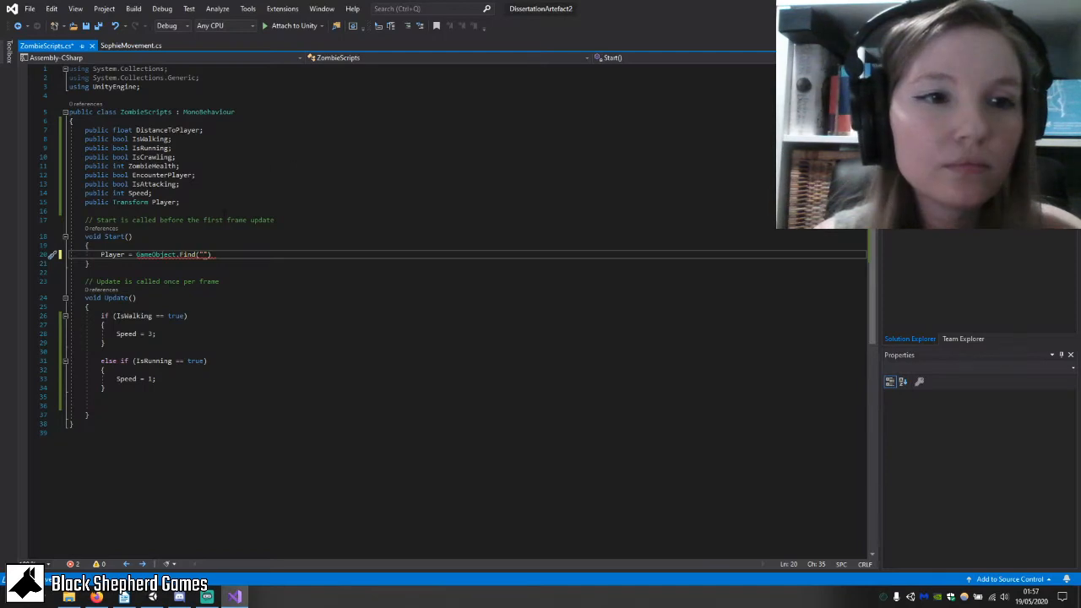
Complete the Start() assignment as Player = GameObject.Find("Sophie").GetComponent<Transform>(); and save the script.
{"action": "type", "text": "ophie"}
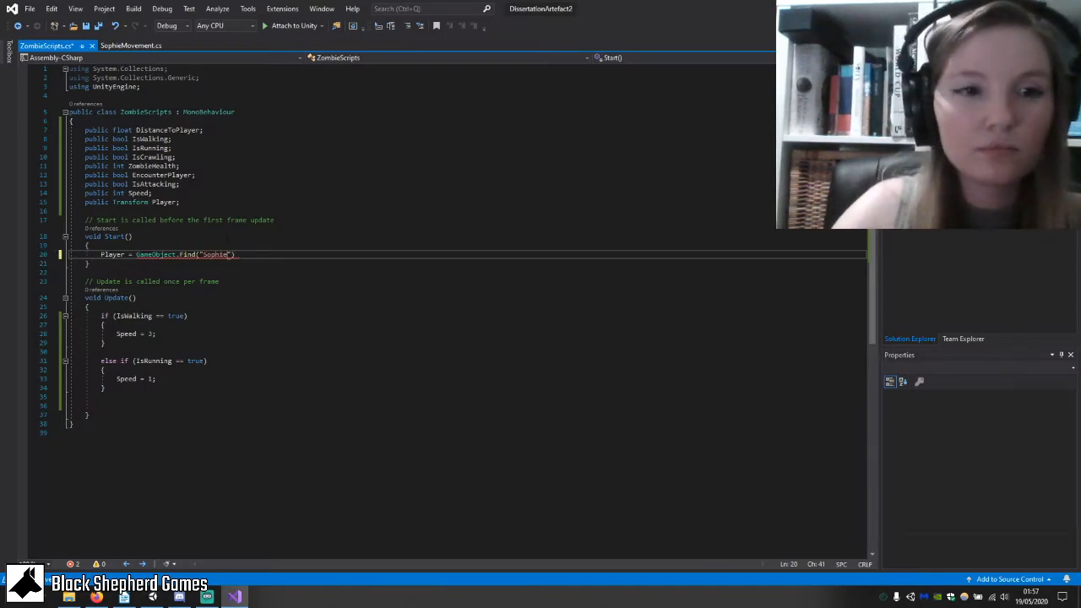
{"action": "type", "text": "\").Get"}
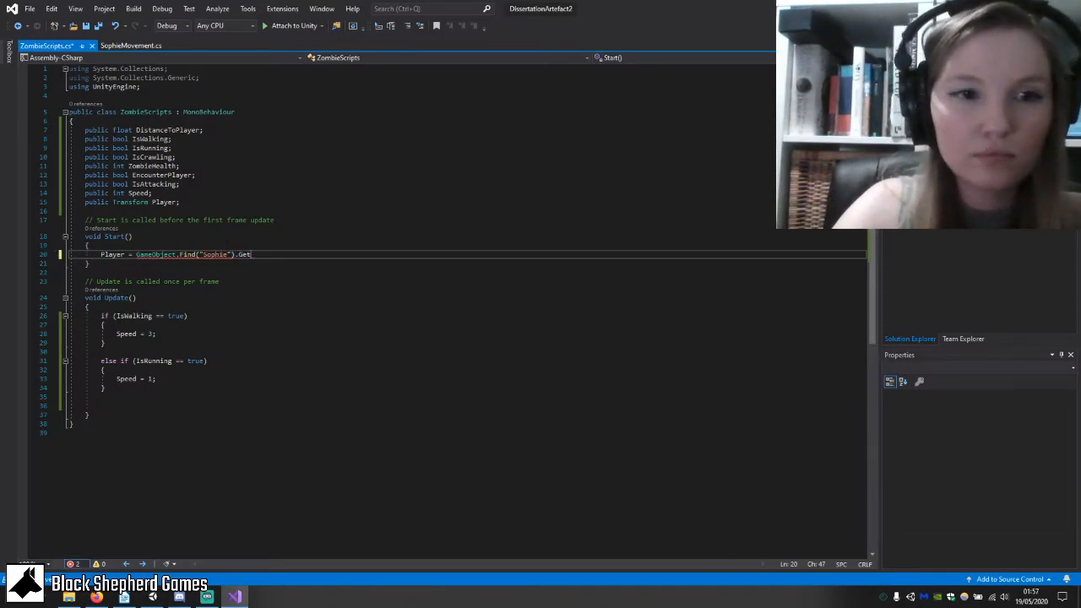
{"action": "type", "text": "Component<"}
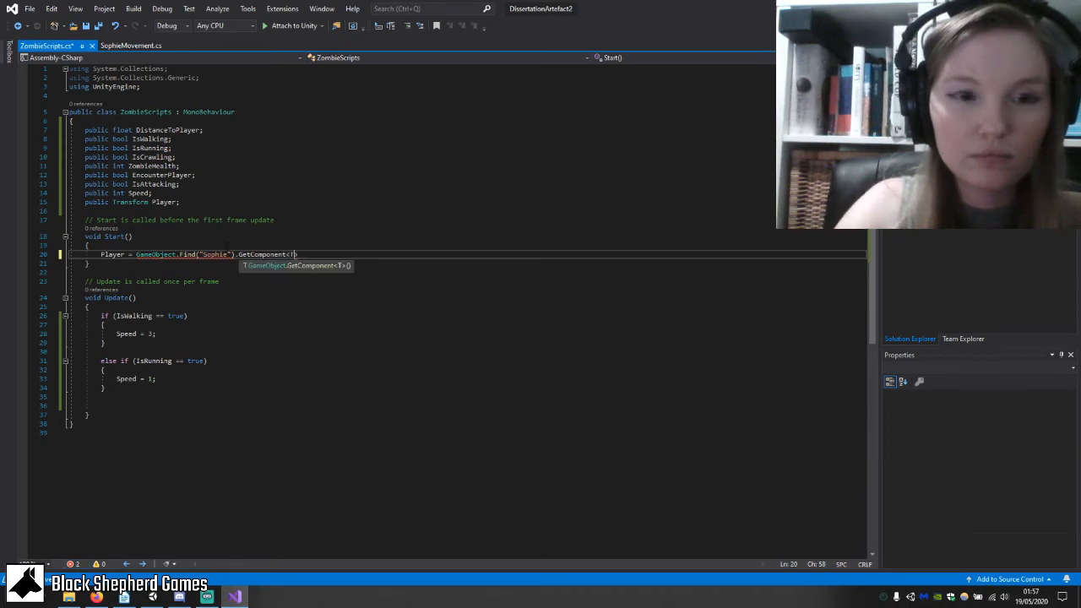
{"action": "type", "text": "Transform>"}
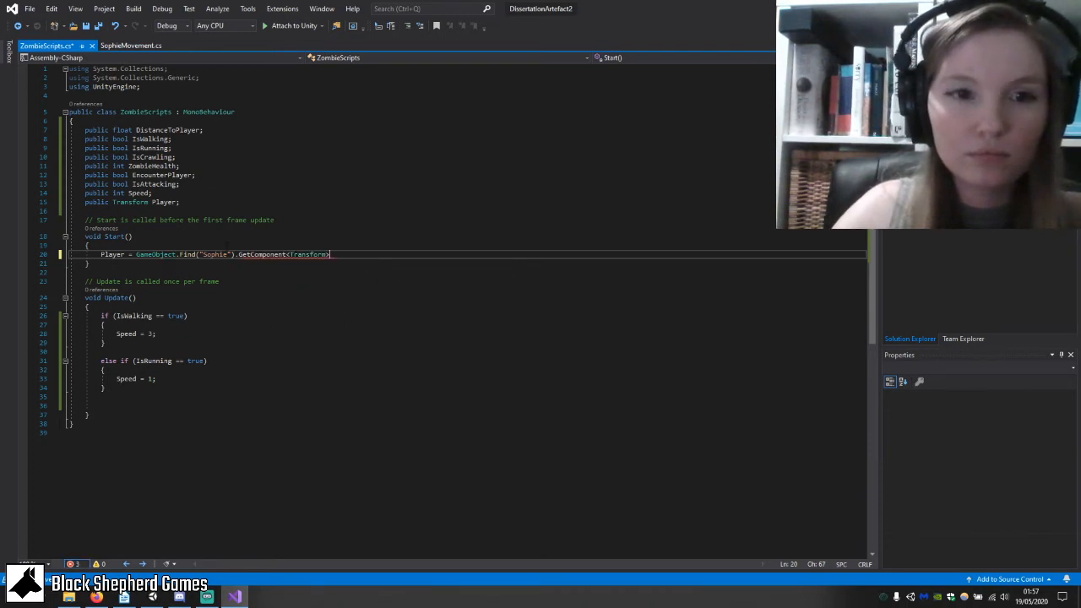
{"action": "type", "text": "();"}
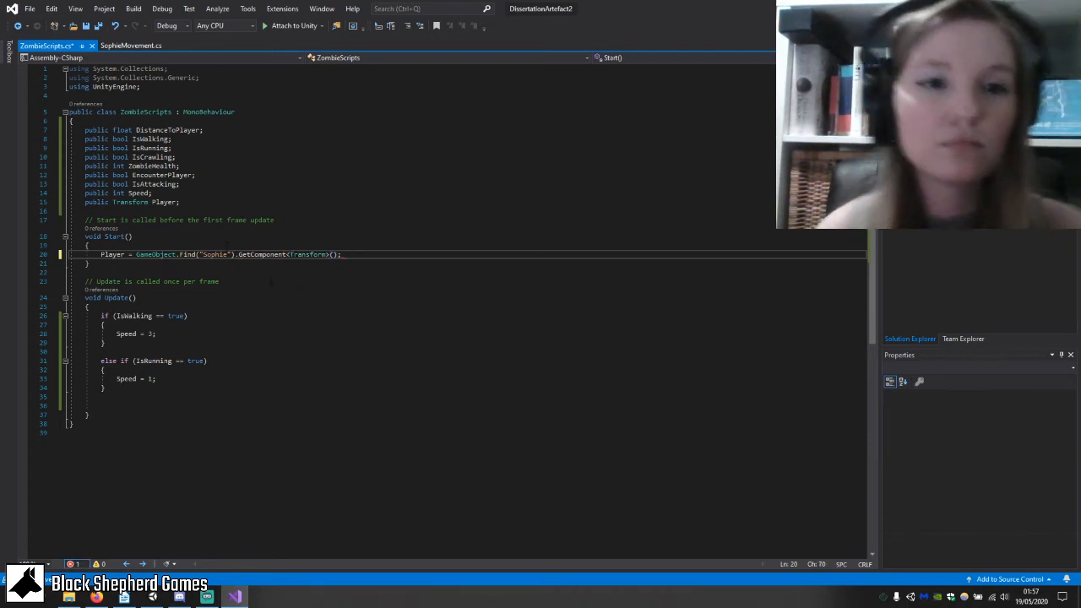
{"action": "left_click", "coordinate": [99, 26]}
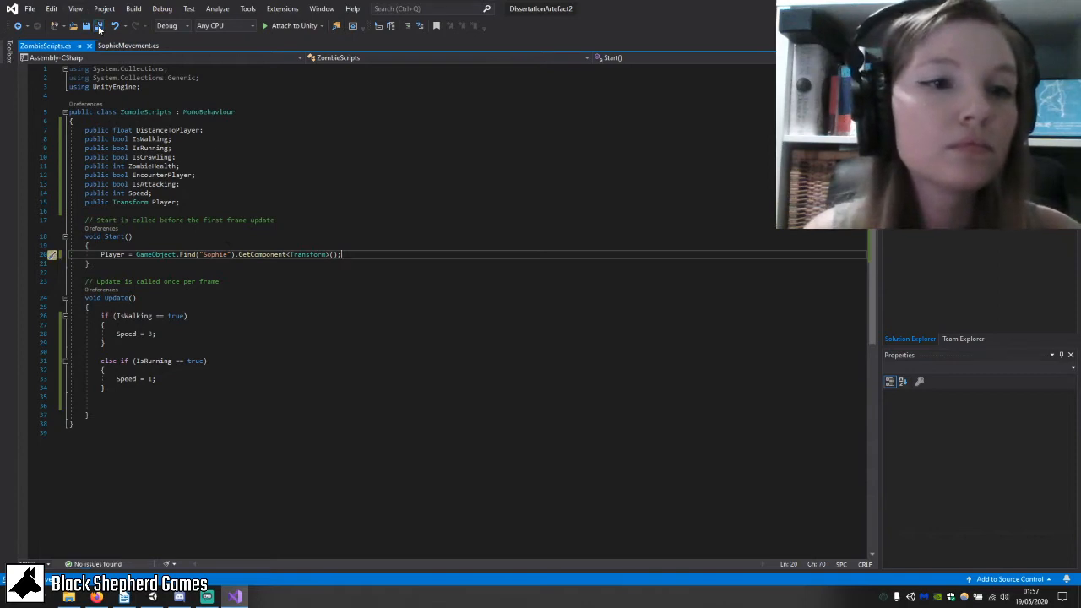
{"action": "left_click", "coordinate": [365, 309]}
{"action": "key", "text": "Down"}
{"action": "key", "text": "Down"}
{"action": "key", "text": "Down"}
{"action": "key", "text": "Down"}
{"action": "key", "text": "Down"}
{"action": "key", "text": "Down"}
{"action": "key", "text": "Down"}
{"action": "key", "text": "Down"}
{"action": "key", "text": "Down"}
{"action": "key", "text": "Down"}
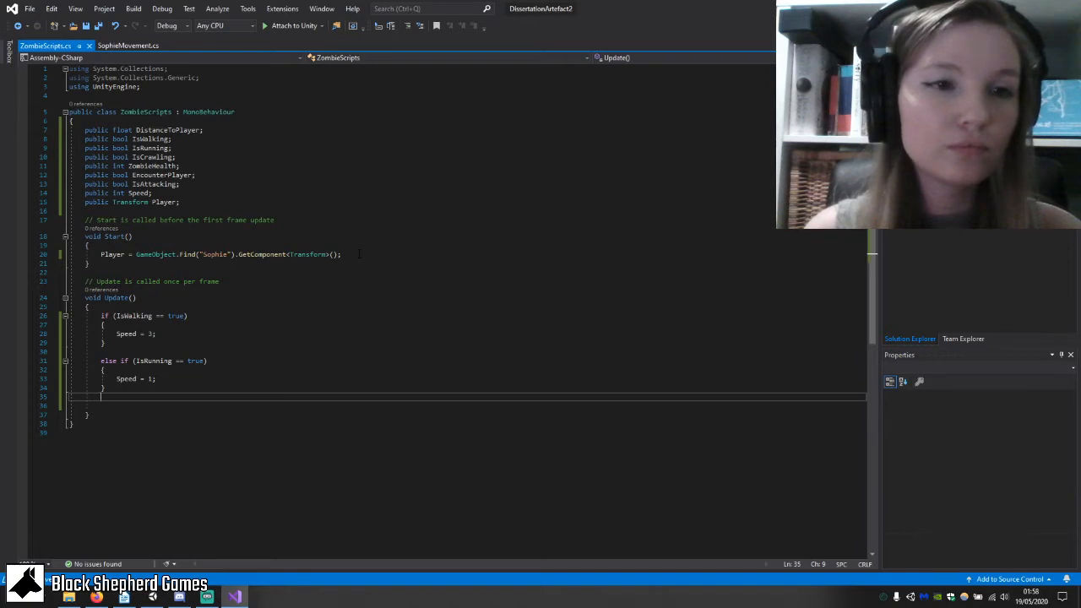
Move the Player assignment from Start() to the beginning of Update(), followed by a blank line, and save the script.
{"action": "left_click", "coordinate": [359, 254]}
{"action": "key", "text": "shift+Home"}
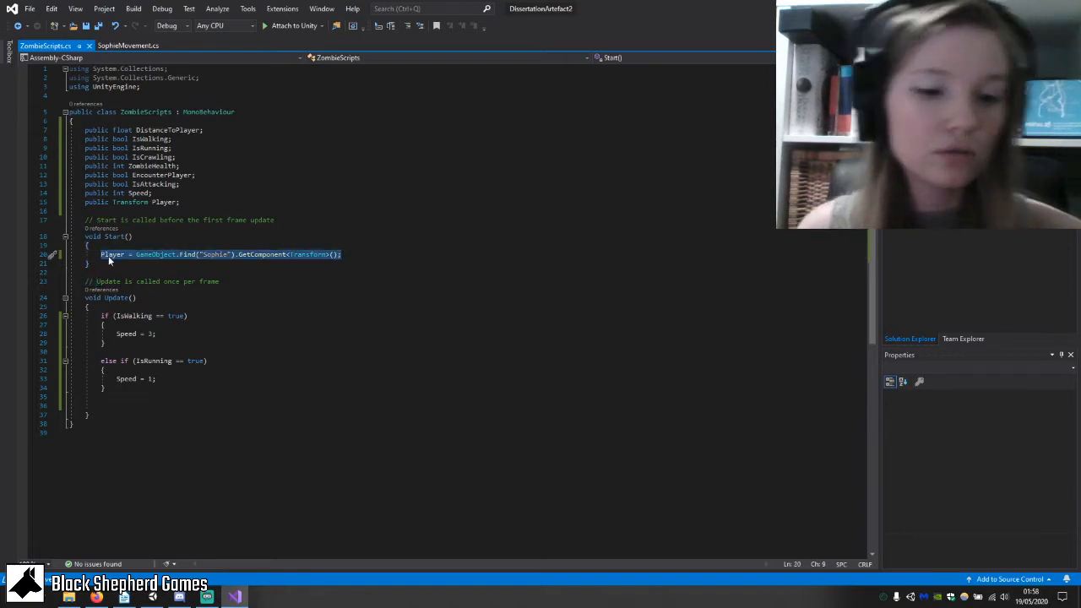
{"action": "key", "text": "ctrl+x"}
{"action": "left_click", "coordinate": [229, 299]}
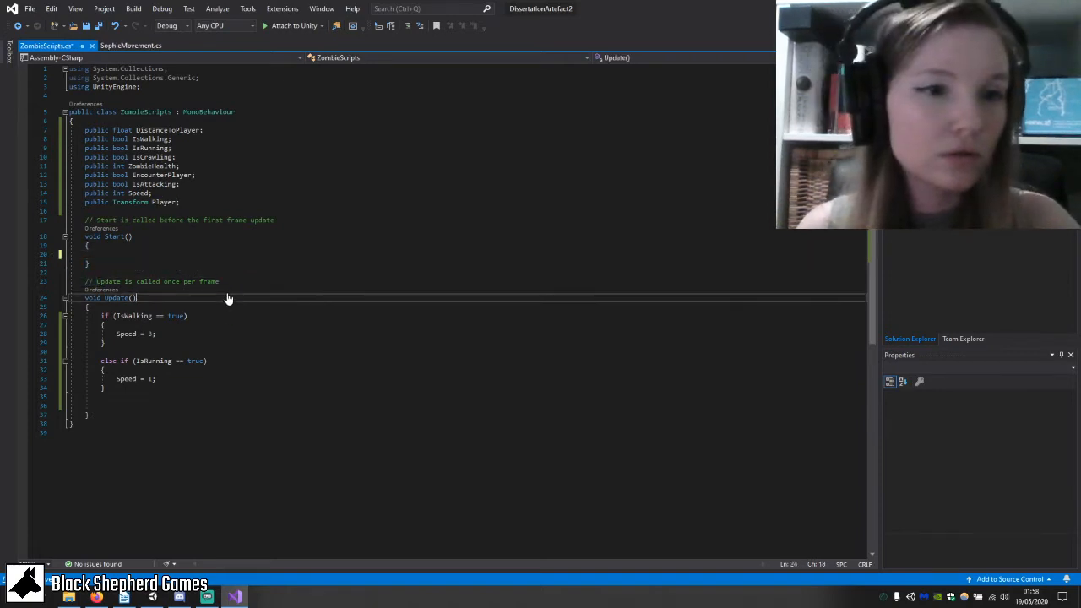
{"action": "key", "text": "Down"}
{"action": "key", "text": "End"}
{"action": "key", "text": "Return"}
{"action": "key", "text": "Return"}
{"action": "key", "text": "Up"}
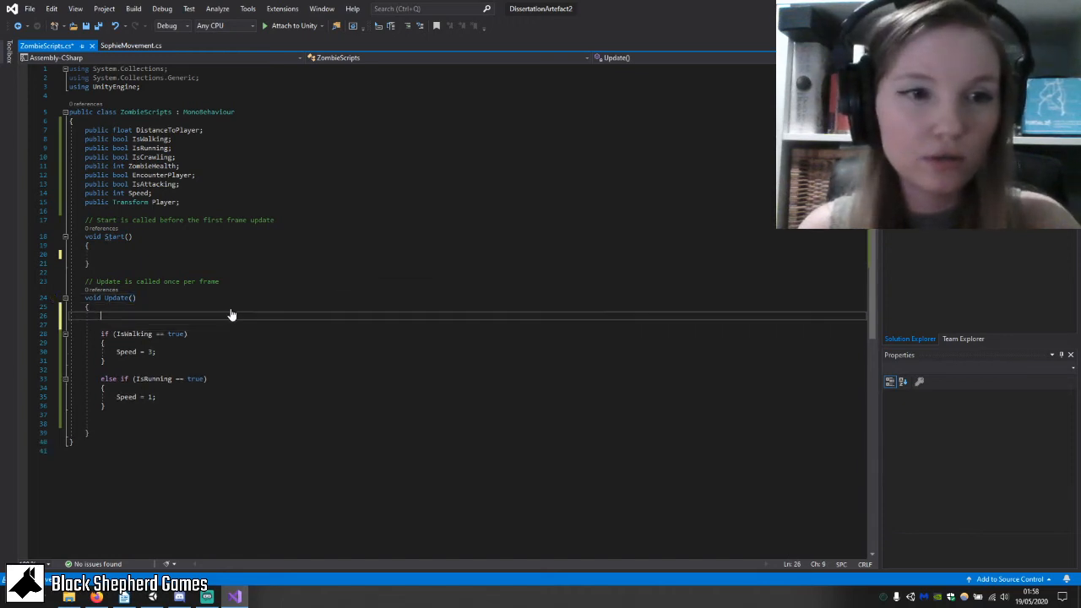
{"action": "key", "text": "ctrl+v"}
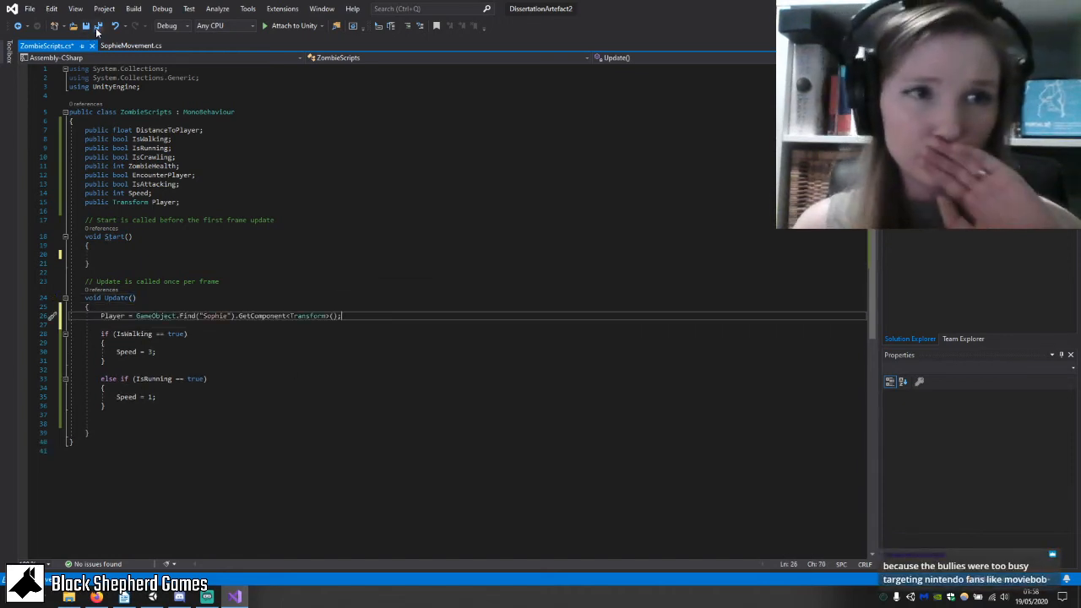
{"action": "left_click", "coordinate": [97, 27]}
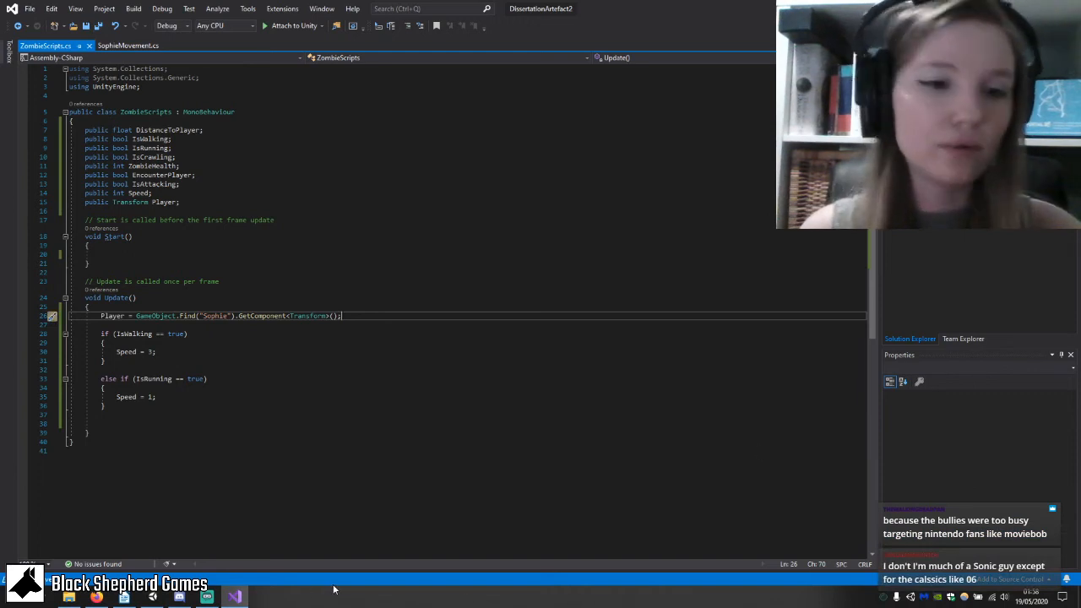
Check the images shared in the Discord group chat and the live chat in Streamlabs OBS, and return to Visual Studio.
{"action": "left_click", "coordinate": [179, 597]}
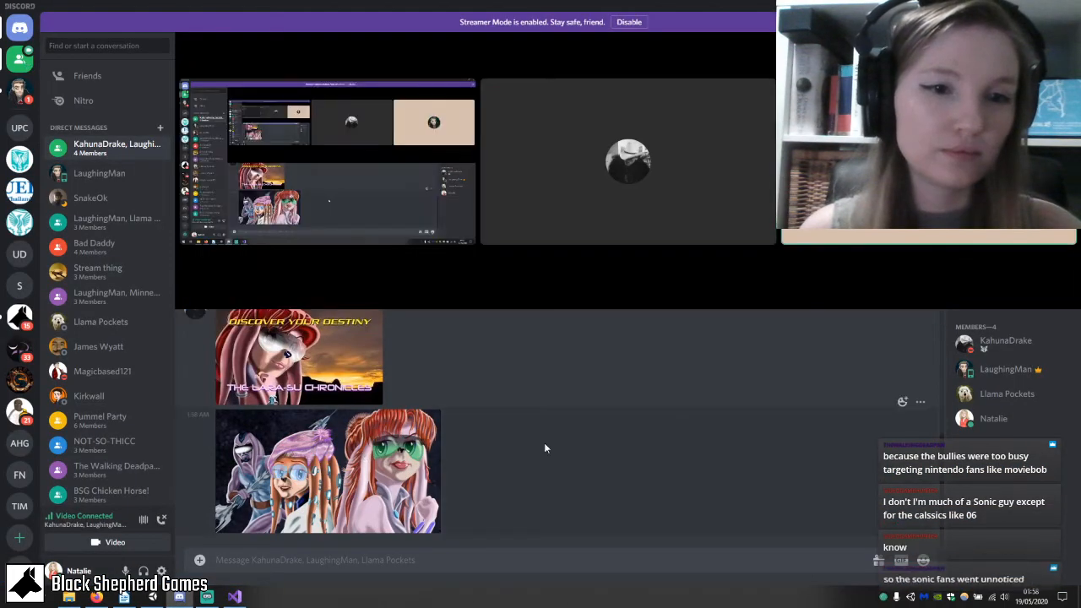
{"action": "scroll", "coordinate": [583, 463], "scroll_direction": "up", "scroll_amount": 1}
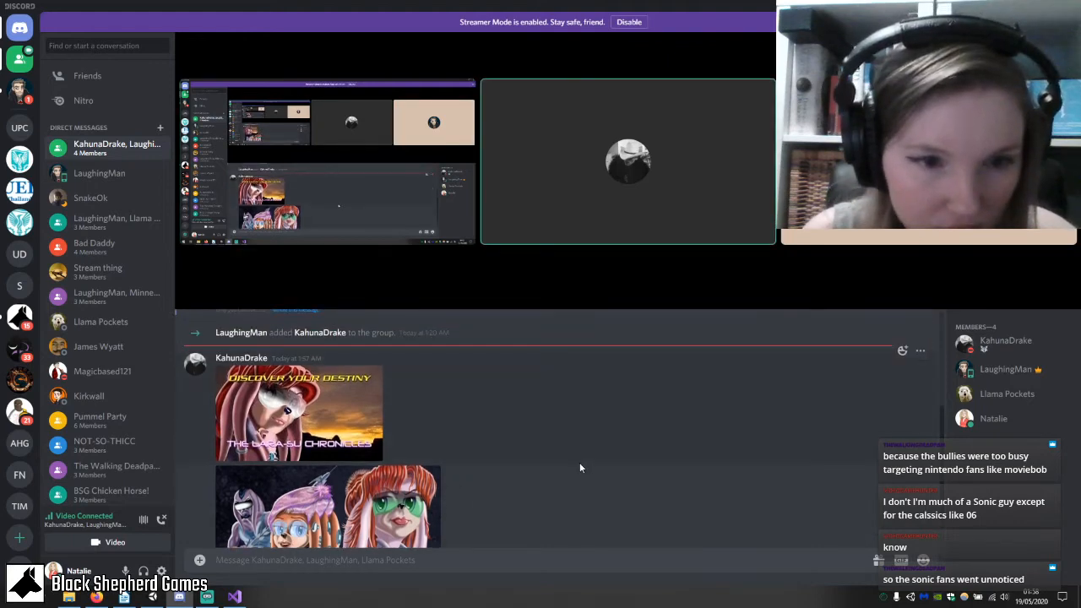
{"action": "scroll", "coordinate": [579, 471], "scroll_direction": "down", "scroll_amount": 1}
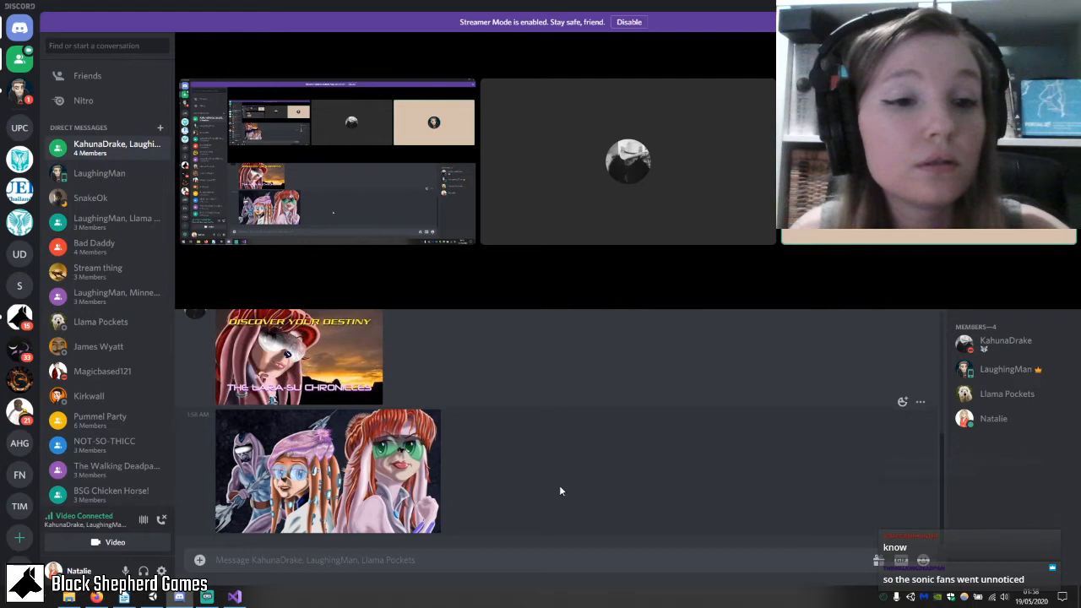
{"action": "scroll", "coordinate": [559, 488], "scroll_direction": "up", "scroll_amount": 2}
{"action": "scroll", "coordinate": [560, 491], "scroll_direction": "down", "scroll_amount": 2}
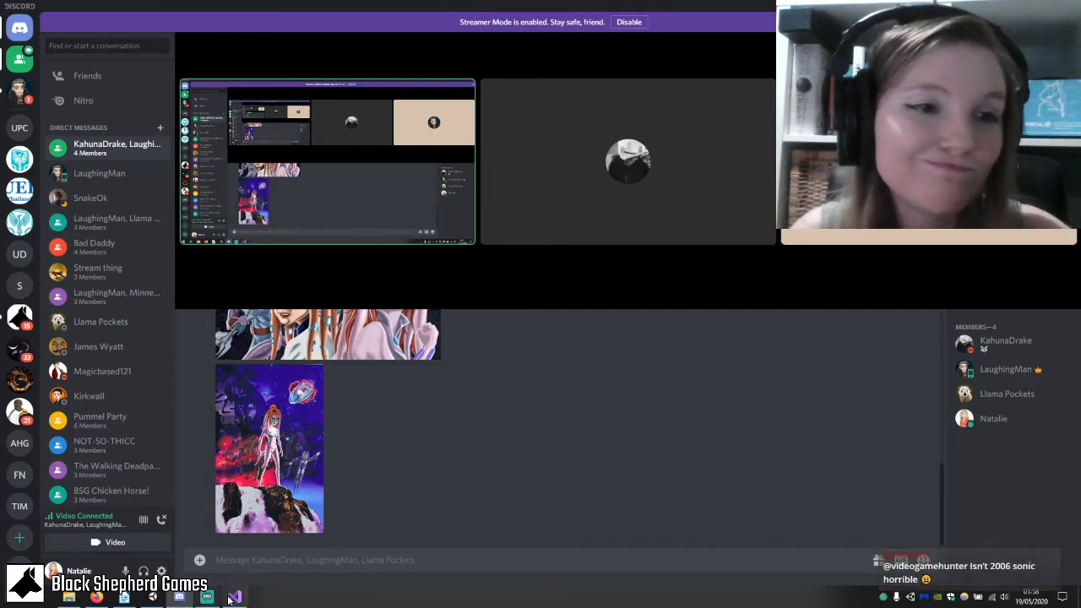
{"action": "mouse_move", "coordinate": [237, 597]}
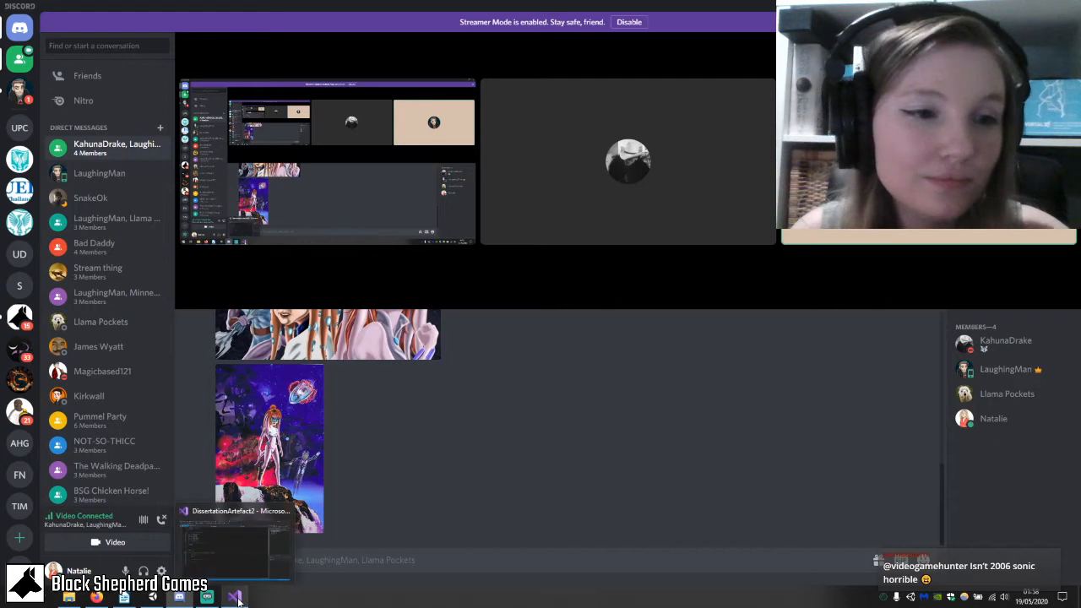
{"action": "left_click", "coordinate": [237, 598]}
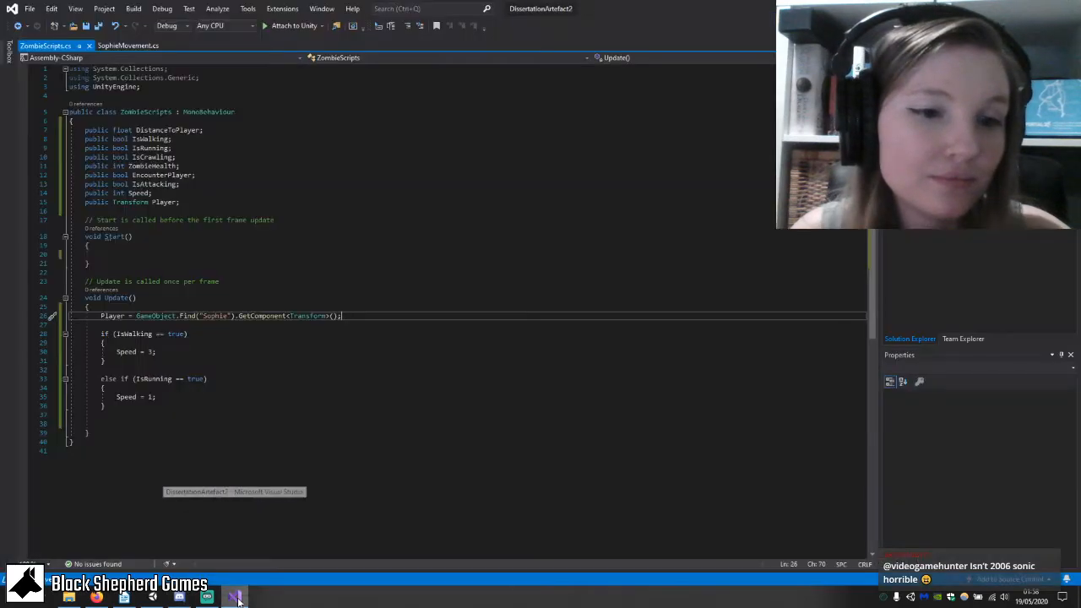
{"action": "left_click", "coordinate": [207, 598]}
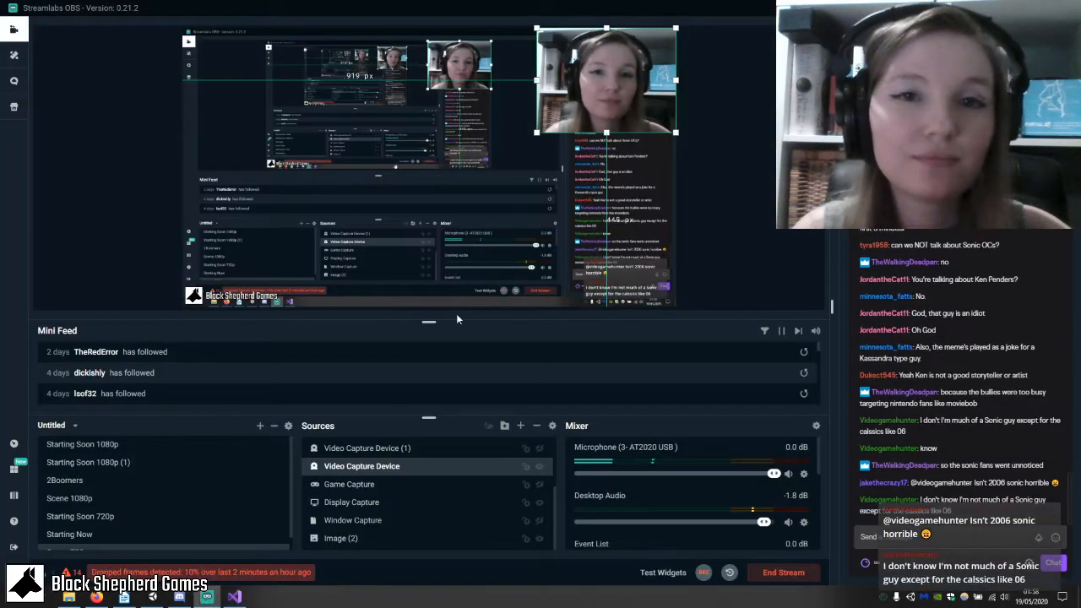
{"action": "key", "text": "alt+Tab"}
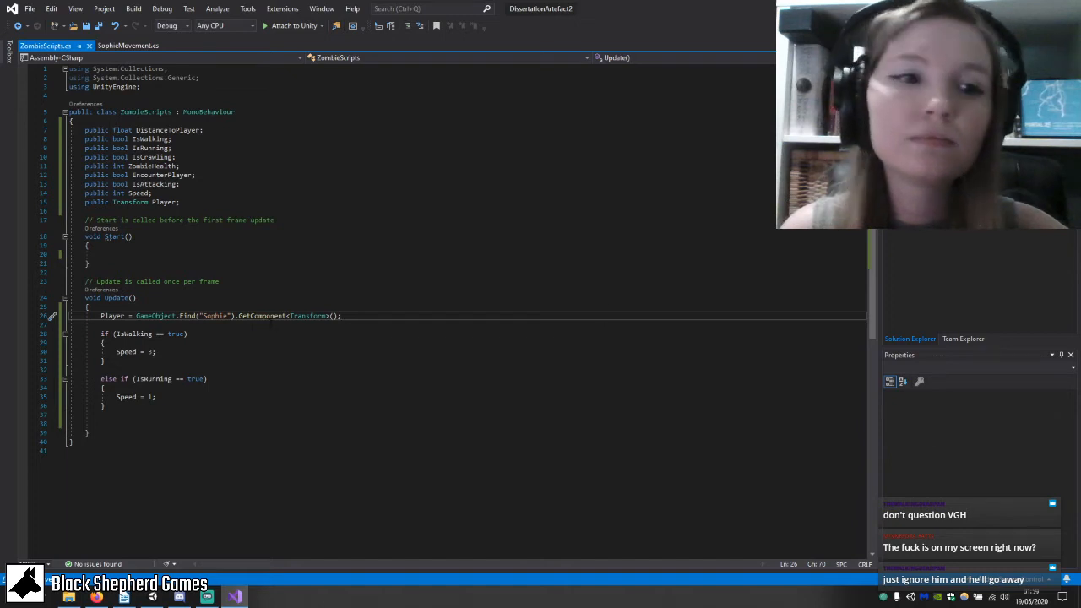
Start a GetComponent call on the last blank line of Update(), below the IsRunning block.
{"action": "left_click", "coordinate": [101, 407]}
{"action": "left_click", "coordinate": [101, 424]}
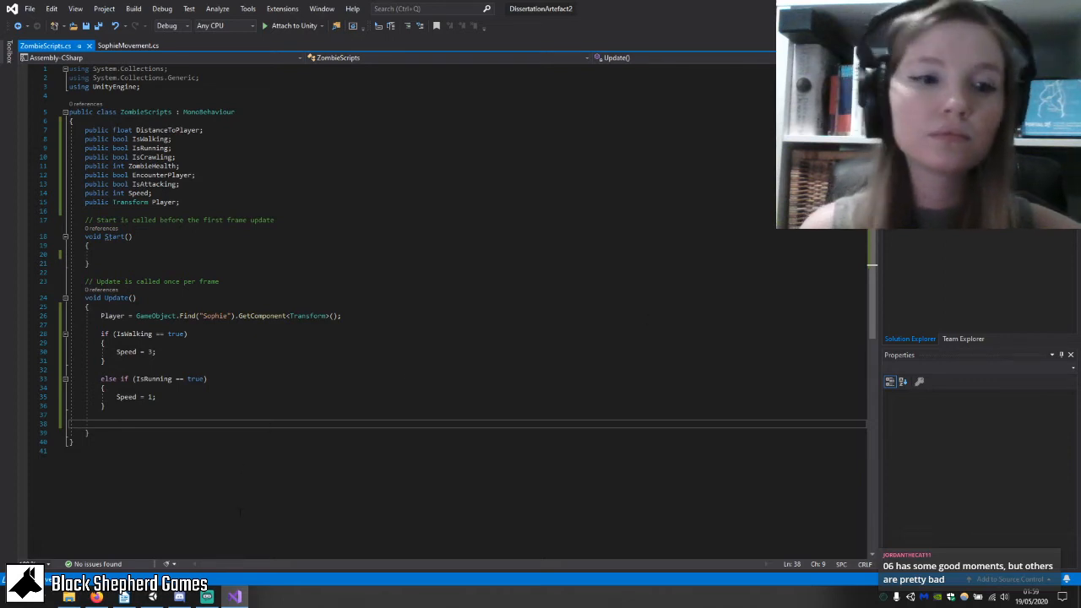
{"action": "type", "text": "Get"}
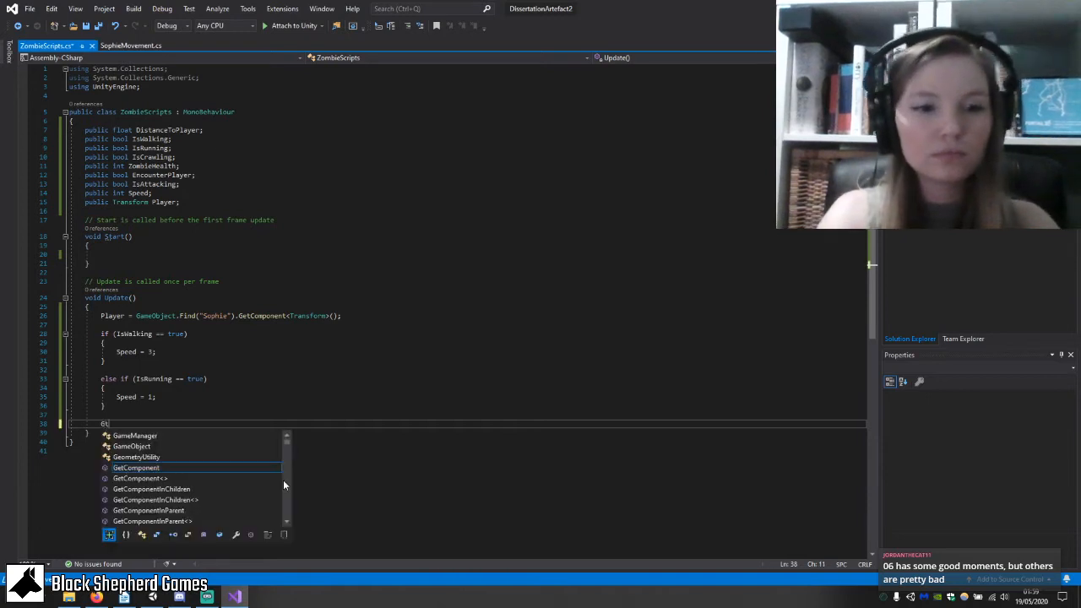
{"action": "type", "text": "Cop"}
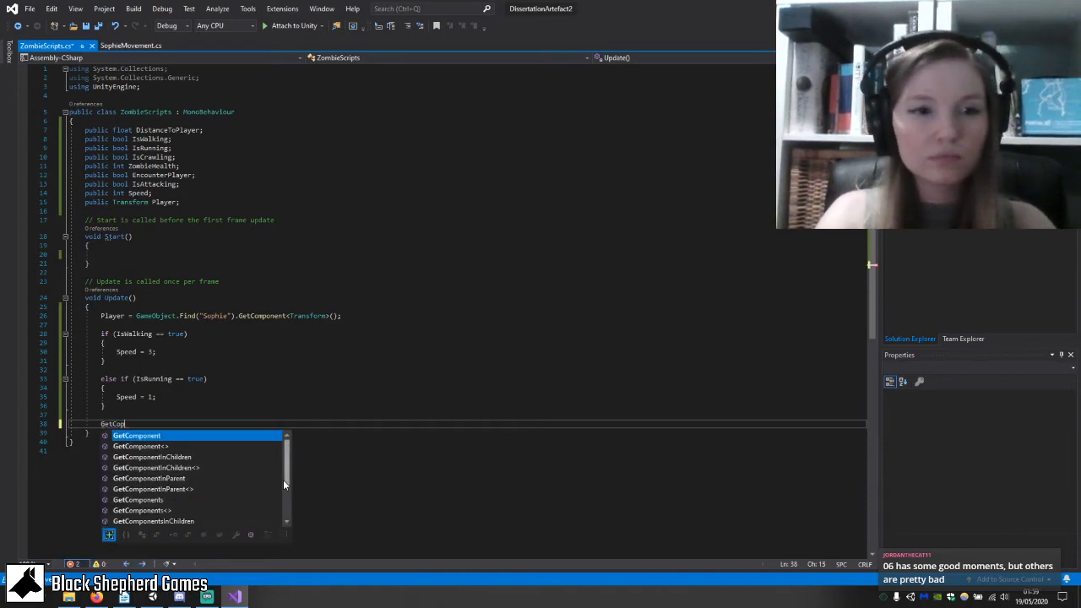
{"action": "key", "text": "Return"}
{"action": "key", "text": "BackSpace"}
{"action": "key", "text": "BackSpace"}
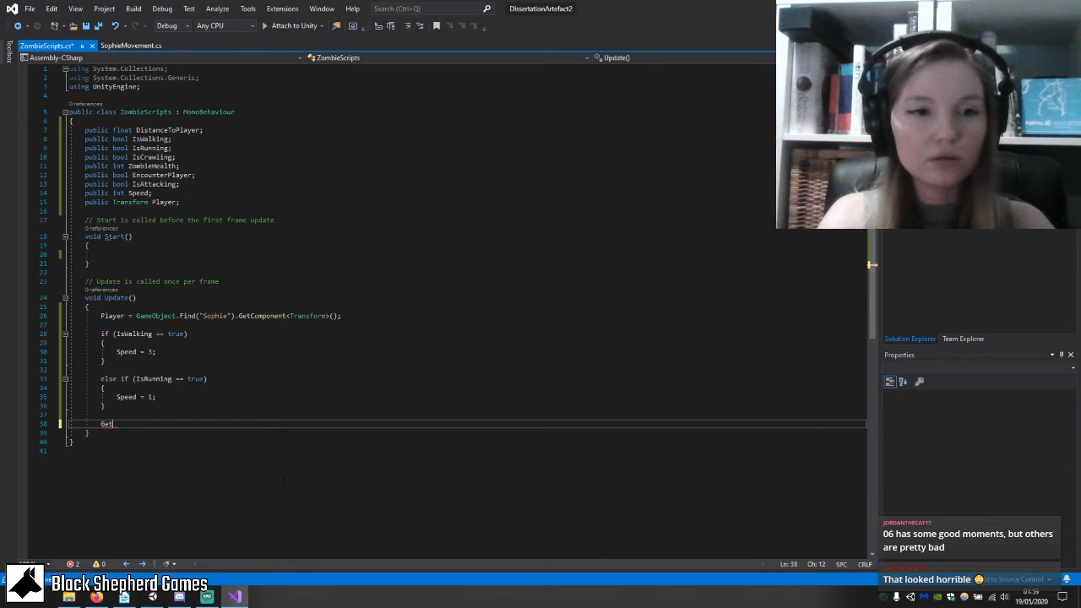
{"action": "type", "text": "tComp"}
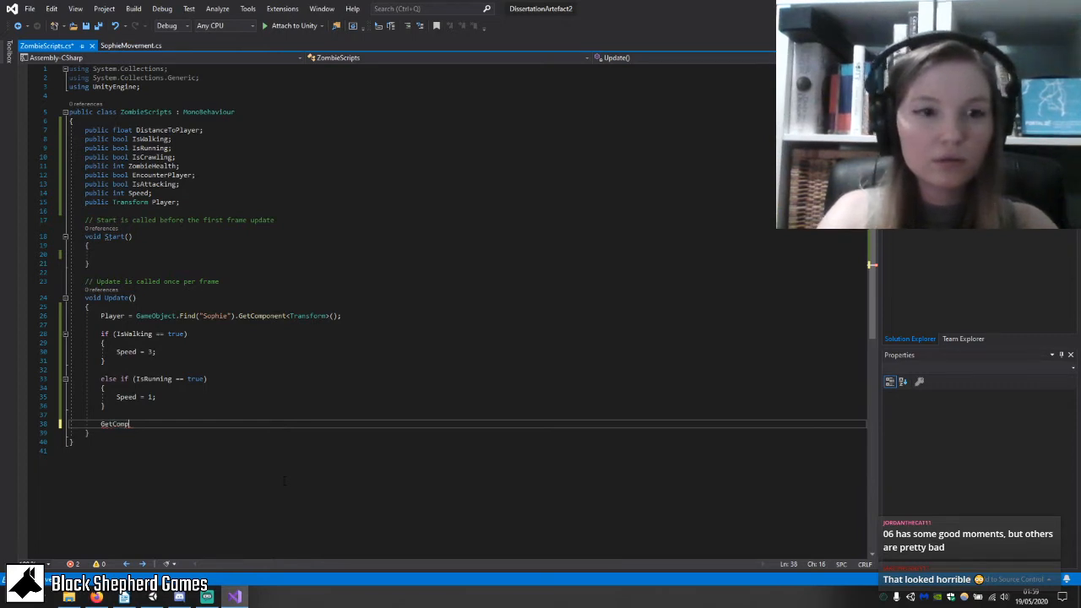
{"action": "type", "text": "onent"}
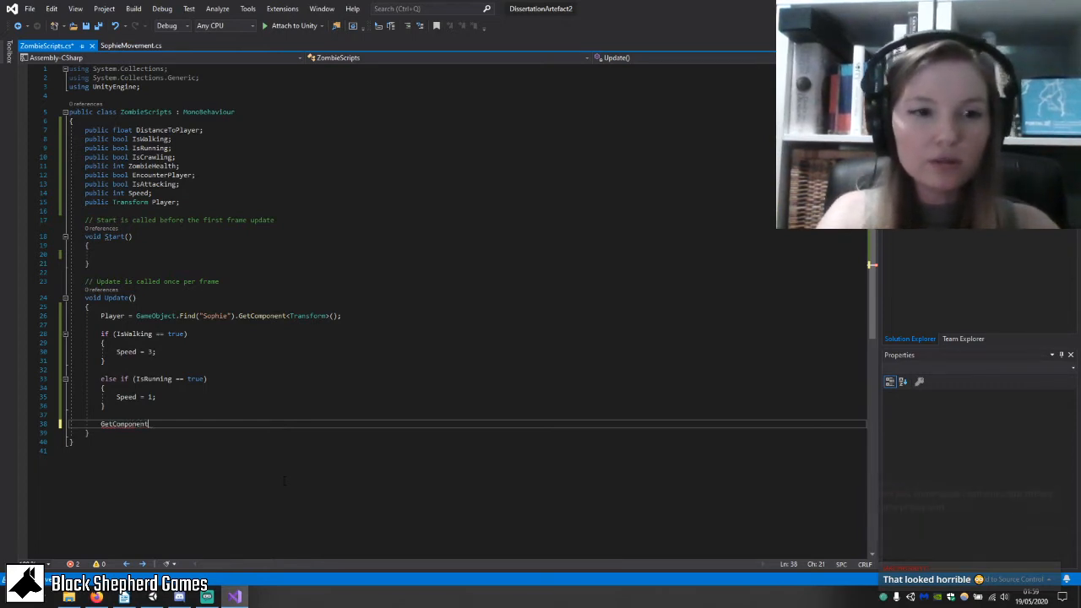
Complete the last statement of Update() as GetComponent<NavMeshAgent>().destination = Player;.
{"action": "type", "text": "<"}
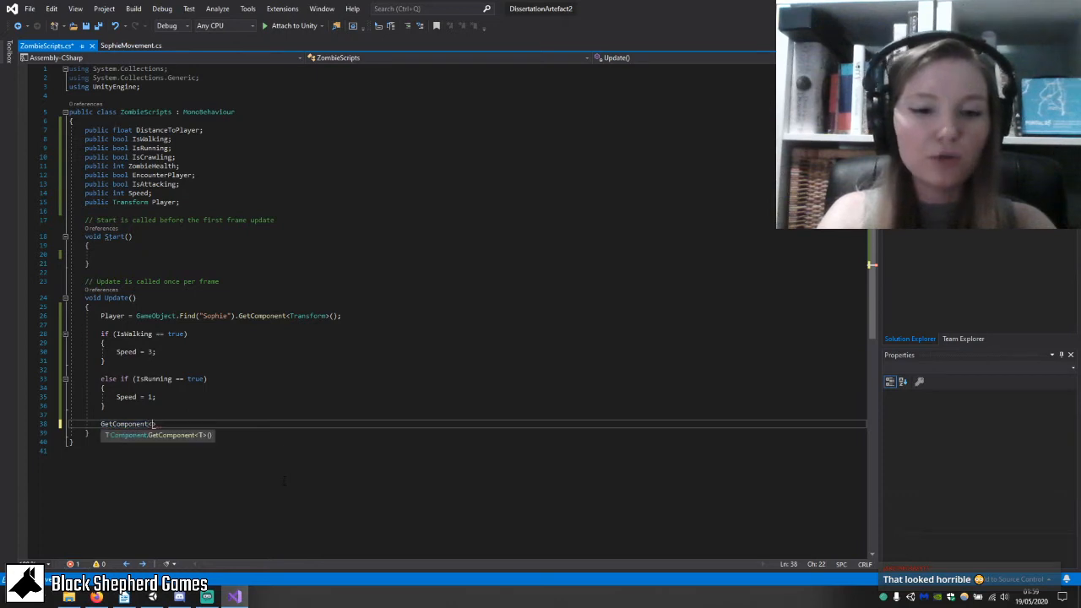
{"action": "type", "text": "Nav"}
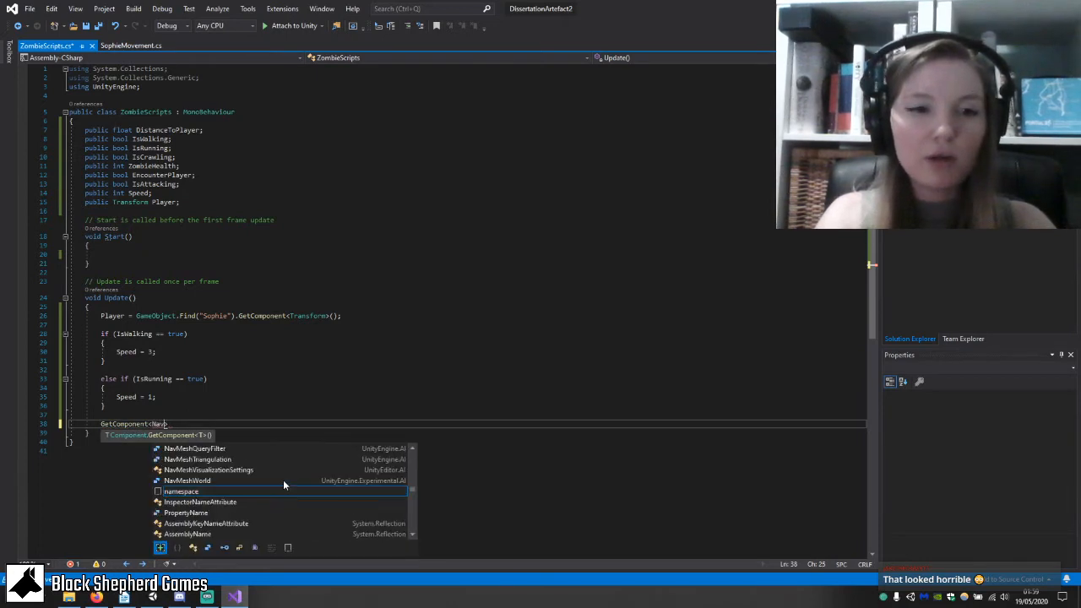
{"action": "type", "text": "Mesh"}
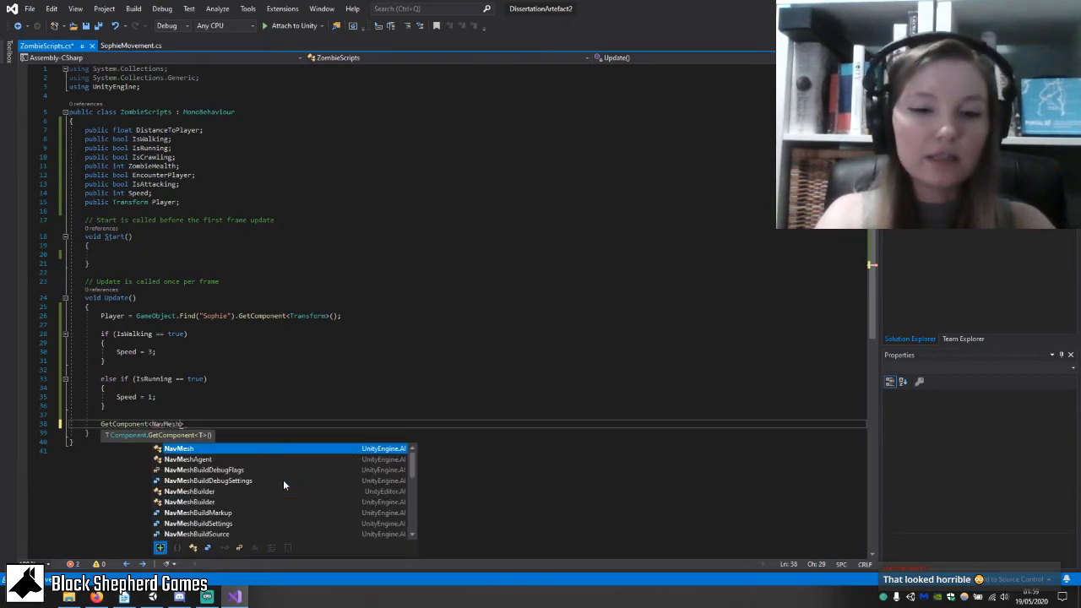
{"action": "type", "text": "Agent"}
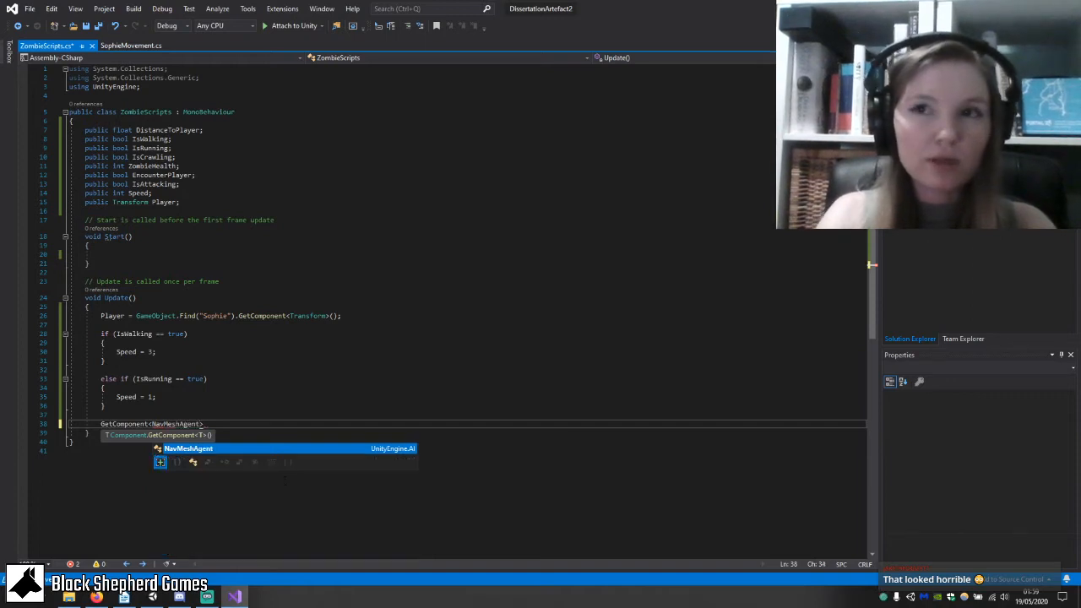
{"action": "type", "text": ">"}
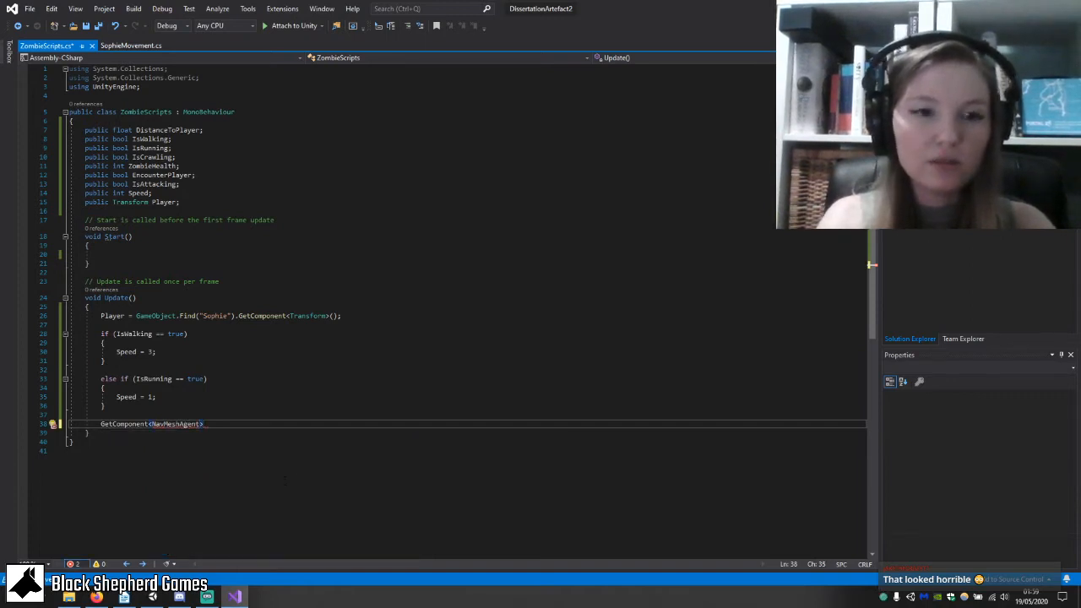
{"action": "type", "text": "()."}
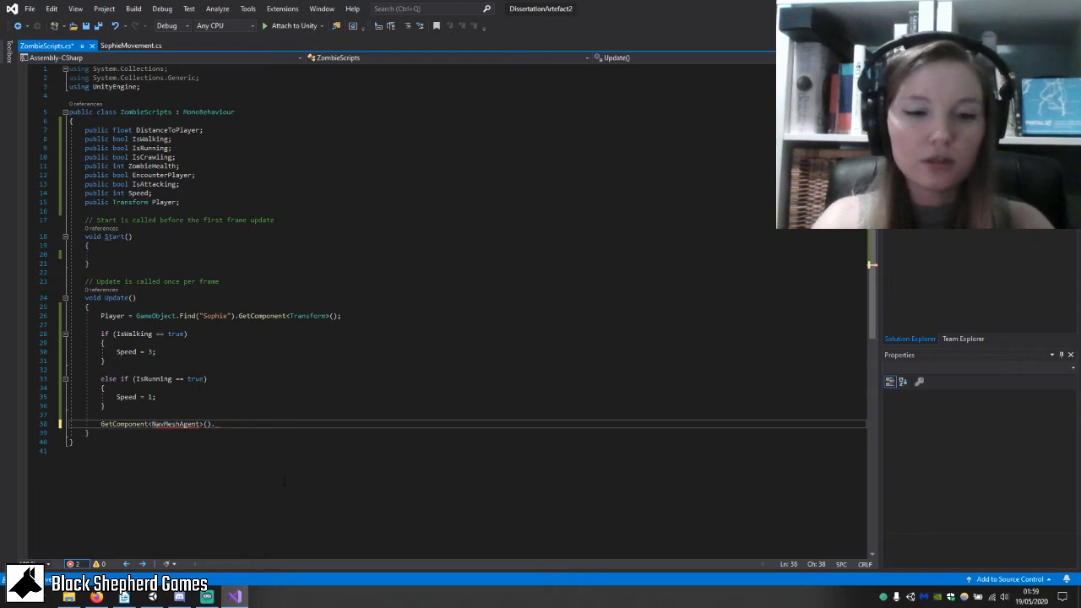
{"action": "type", "text": "desti"}
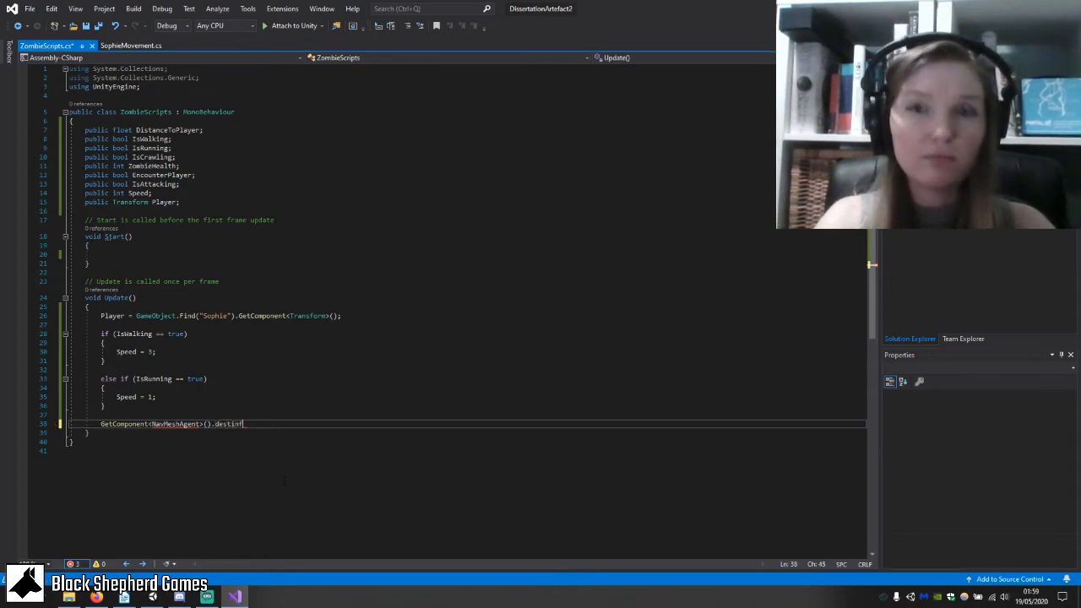
{"action": "type", "text": "nation ="}
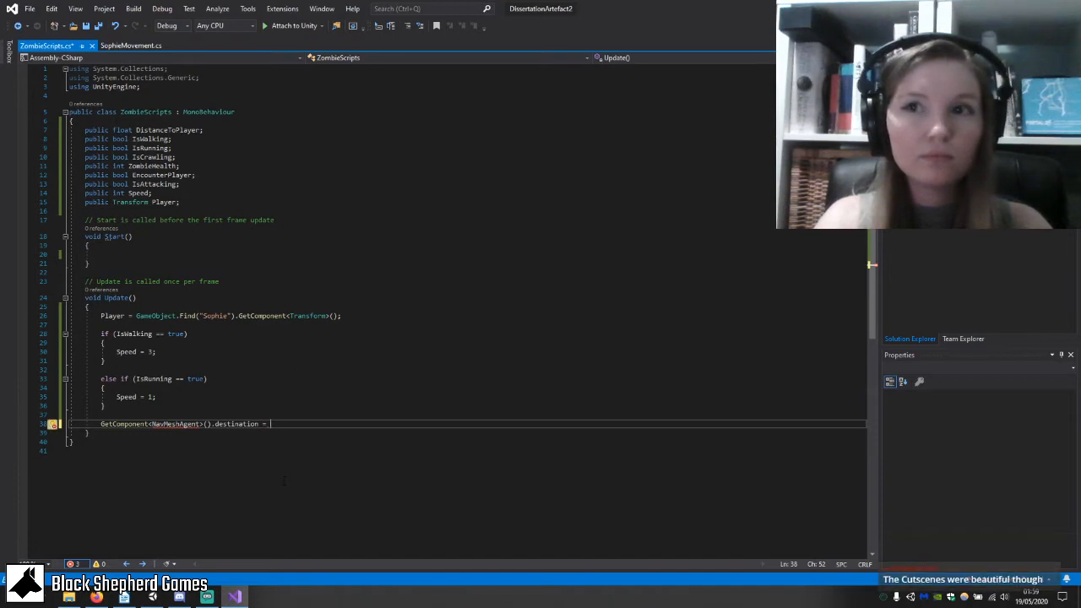
{"action": "mouse_move", "coordinate": [176, 423]}
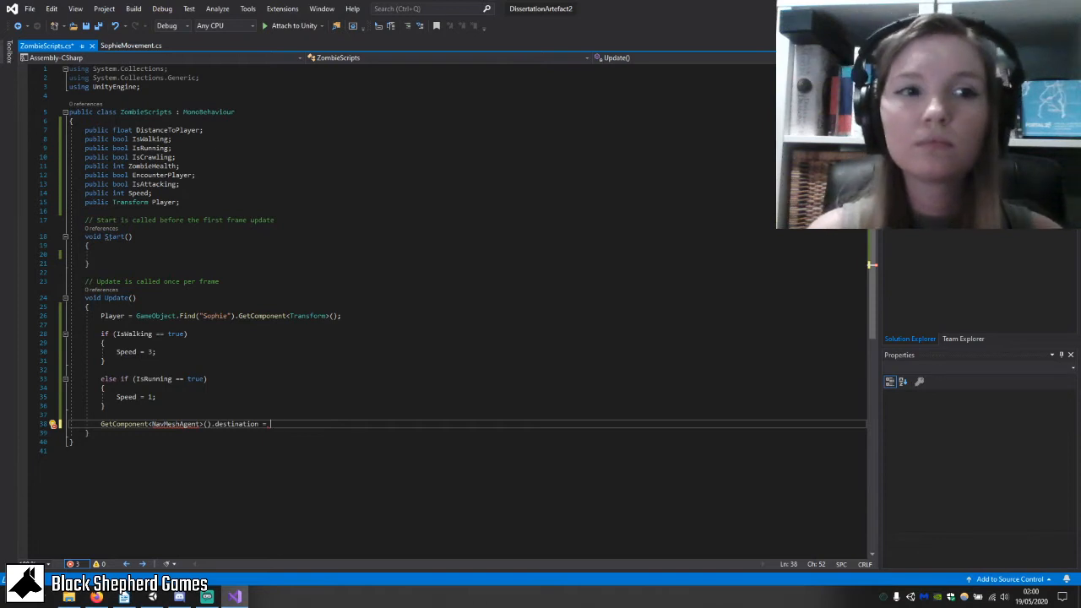
{"action": "type", "text": "Pla"}
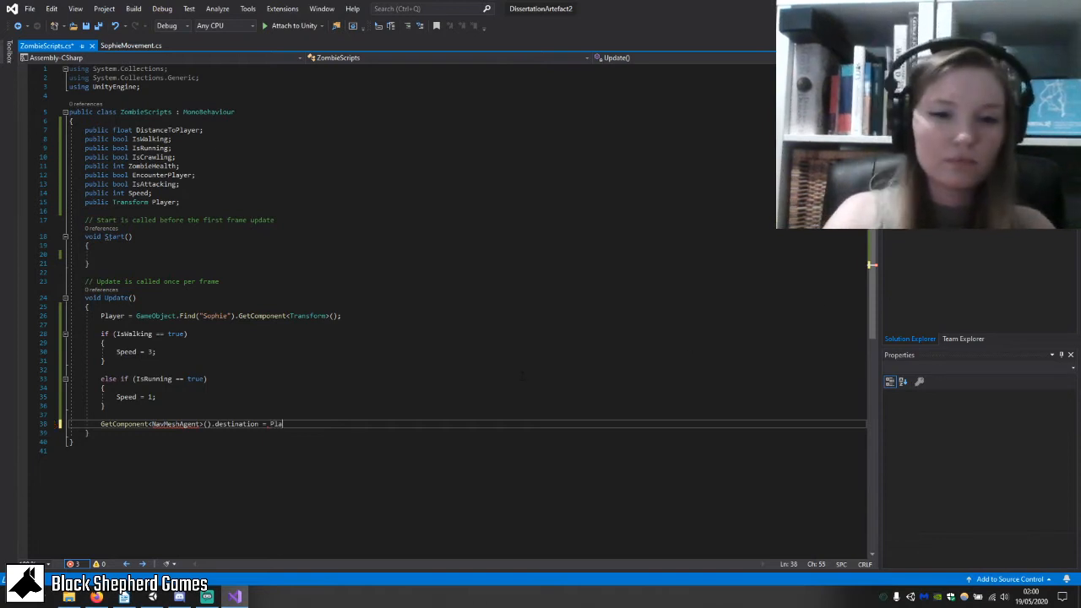
{"action": "type", "text": "yer;"}
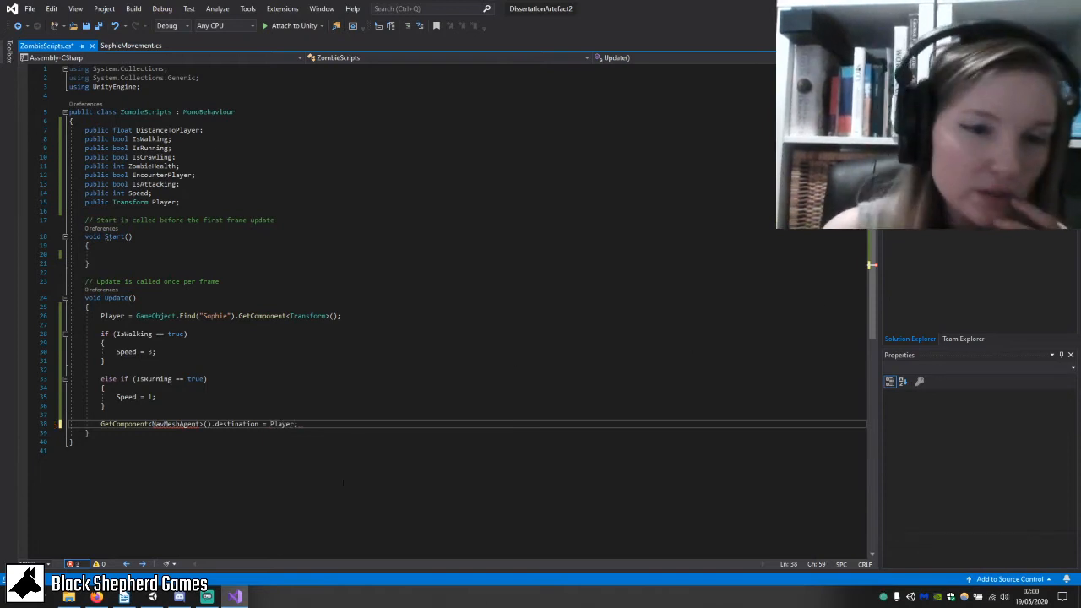
Resolve the missing NavMeshAgent reference by re-entering the type through code completion, importing the UnityEngine.AI namespace.
{"action": "key", "text": "Down"}
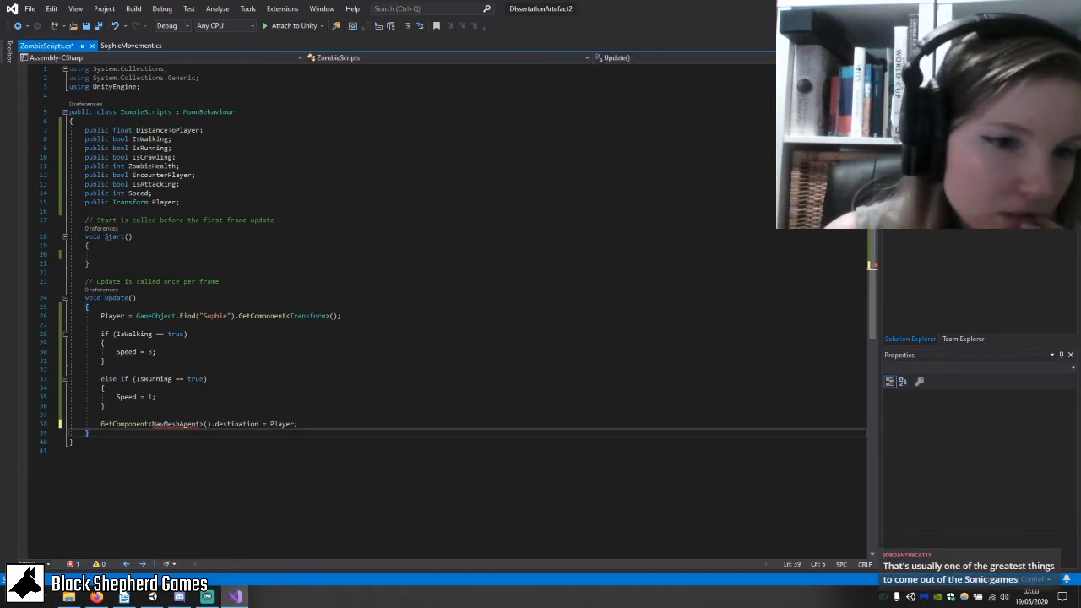
{"action": "left_click_drag", "start_coordinate": [179, 434], "coordinate": [191, 426]}
{"action": "left_click", "coordinate": [190, 433]}
{"action": "mouse_move", "coordinate": [185, 424]}
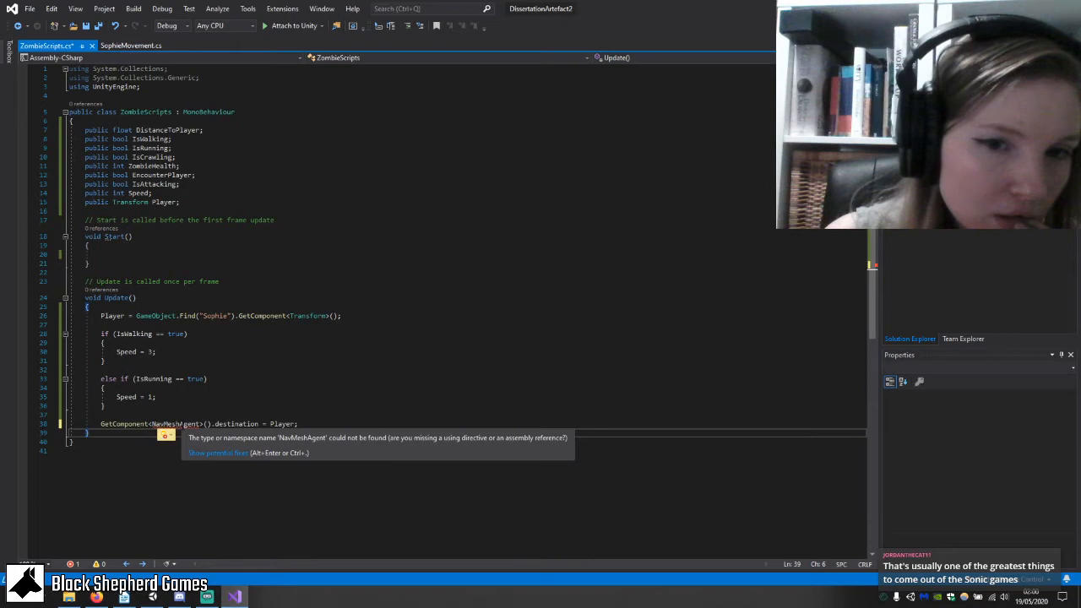
{"action": "left_click", "coordinate": [177, 424]}
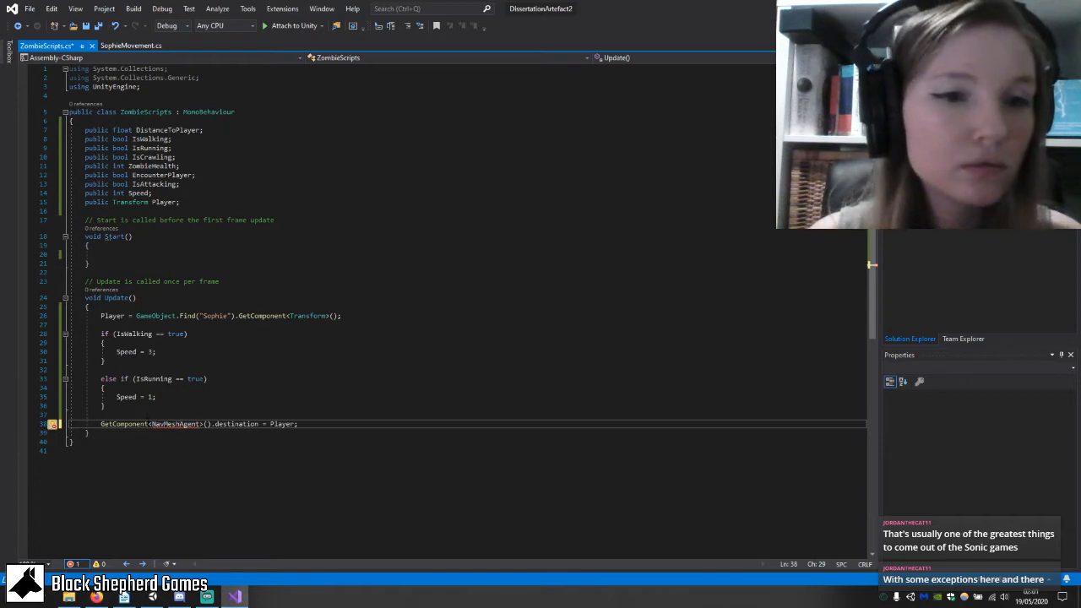
{"action": "left_click_drag", "start_coordinate": [152, 424], "coordinate": [177, 424]}
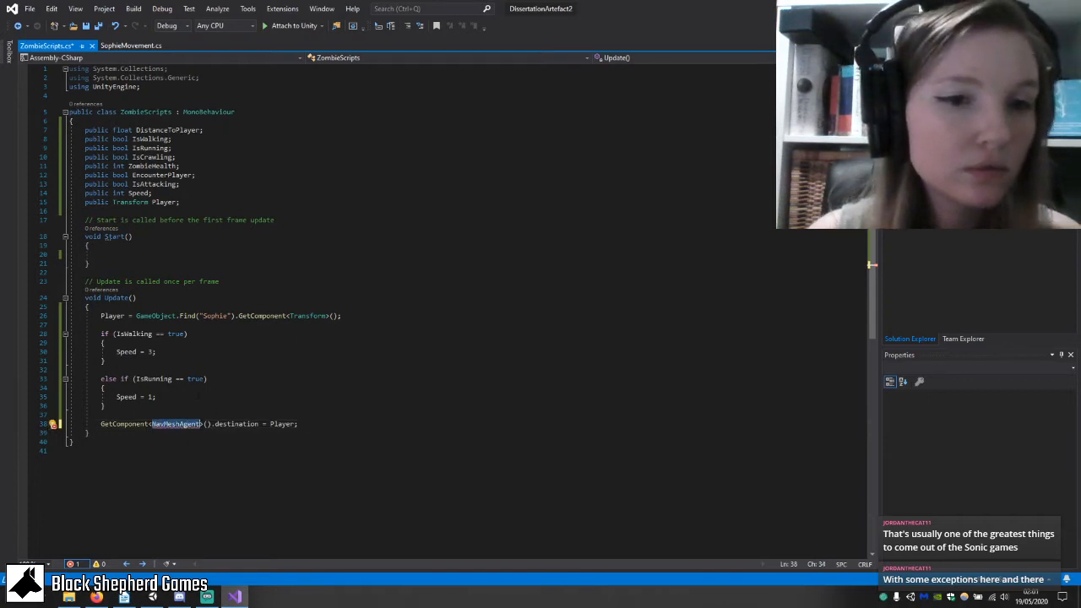
{"action": "key", "text": "BackSpace"}
{"action": "type", "text": "N"}
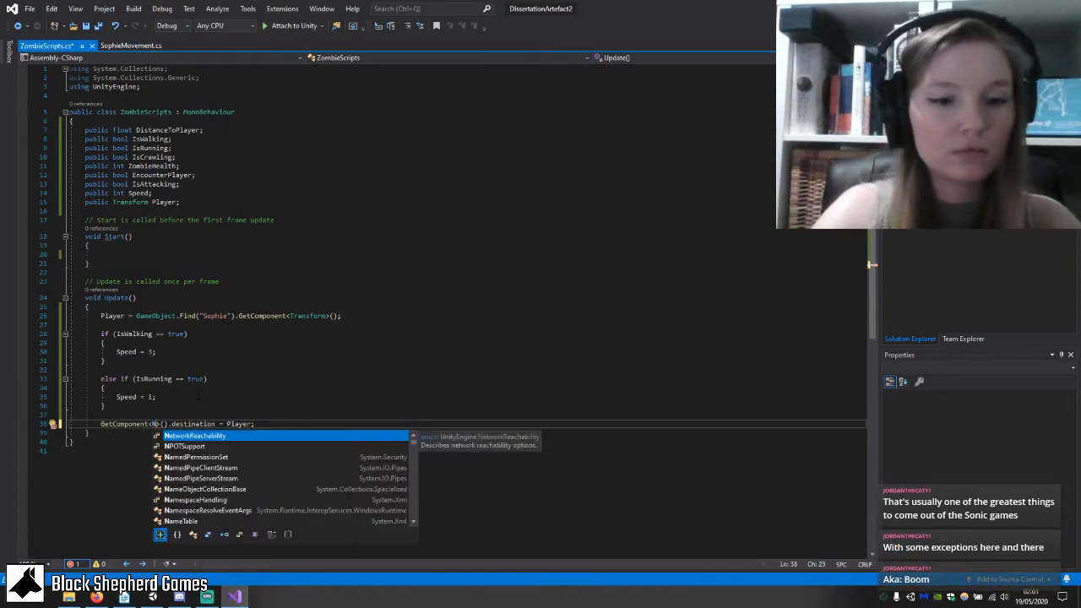
{"action": "type", "text": "avMe"}
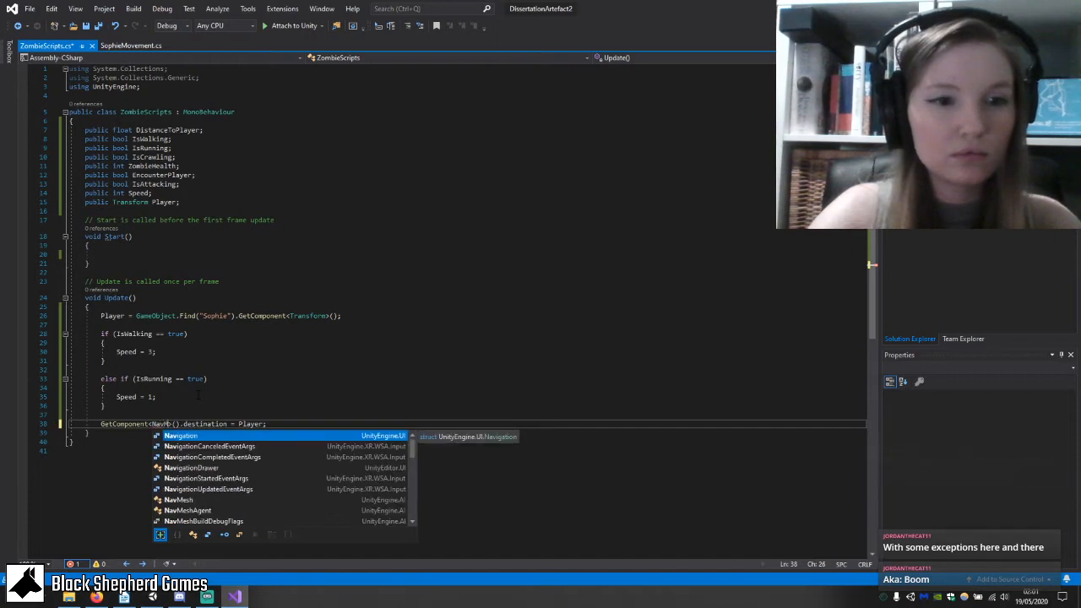
{"action": "key", "text": "Down"}
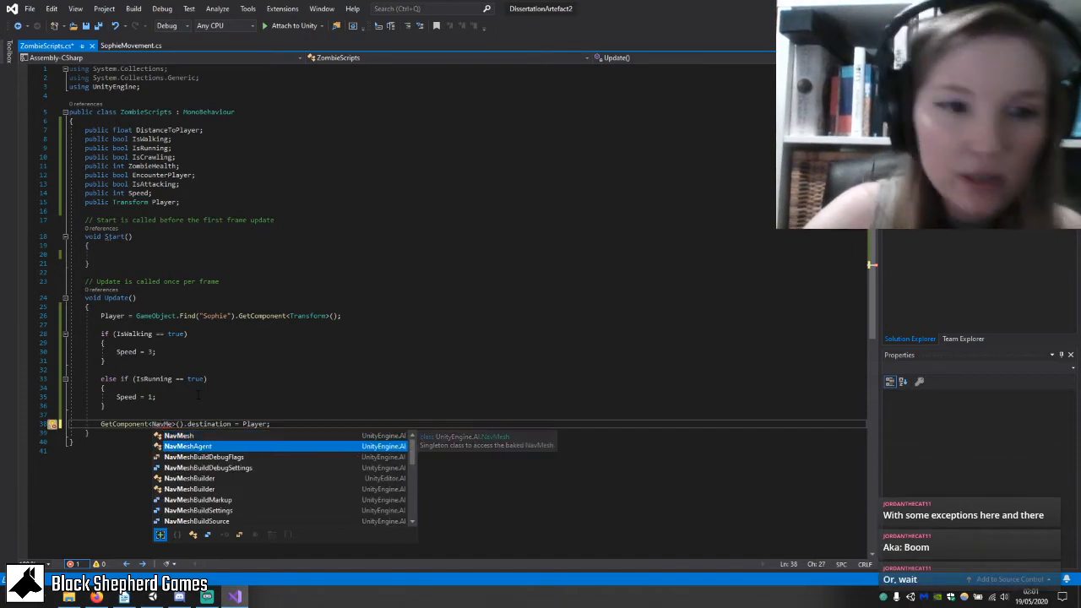
{"action": "key", "text": "Tab"}
{"action": "left_click", "coordinate": [214, 441]}
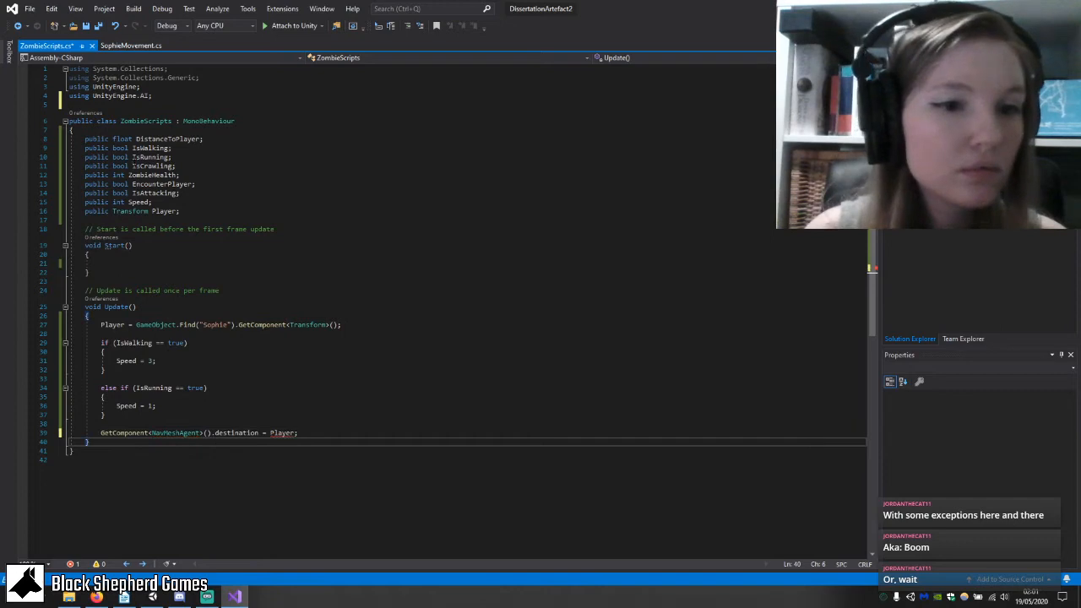
Change the agent's destination value to Player.position and save all files.
{"action": "left_click", "coordinate": [287, 433]}
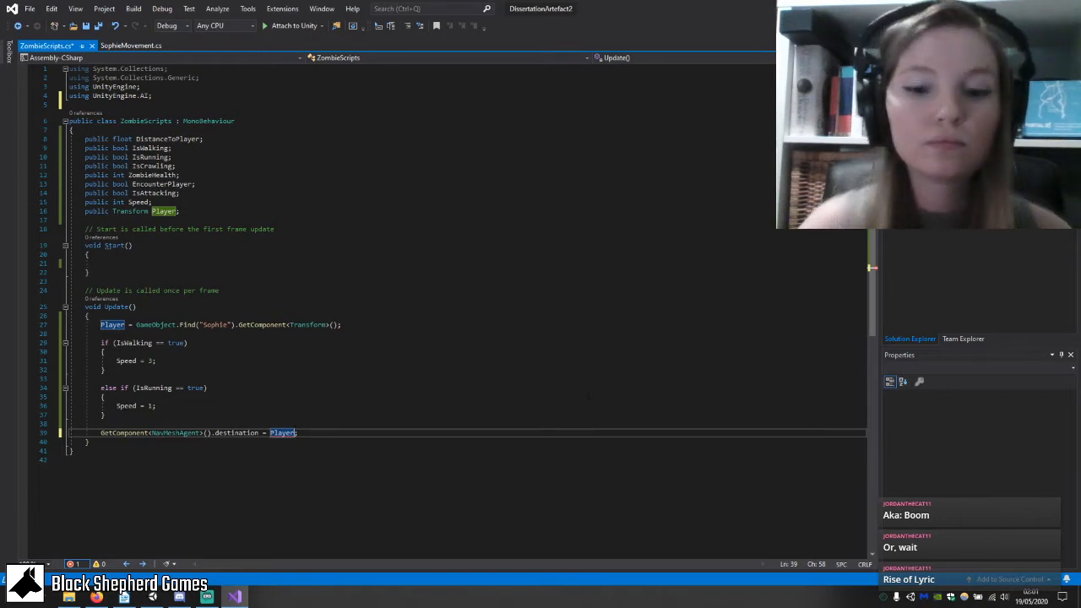
{"action": "type", "text": ".position"}
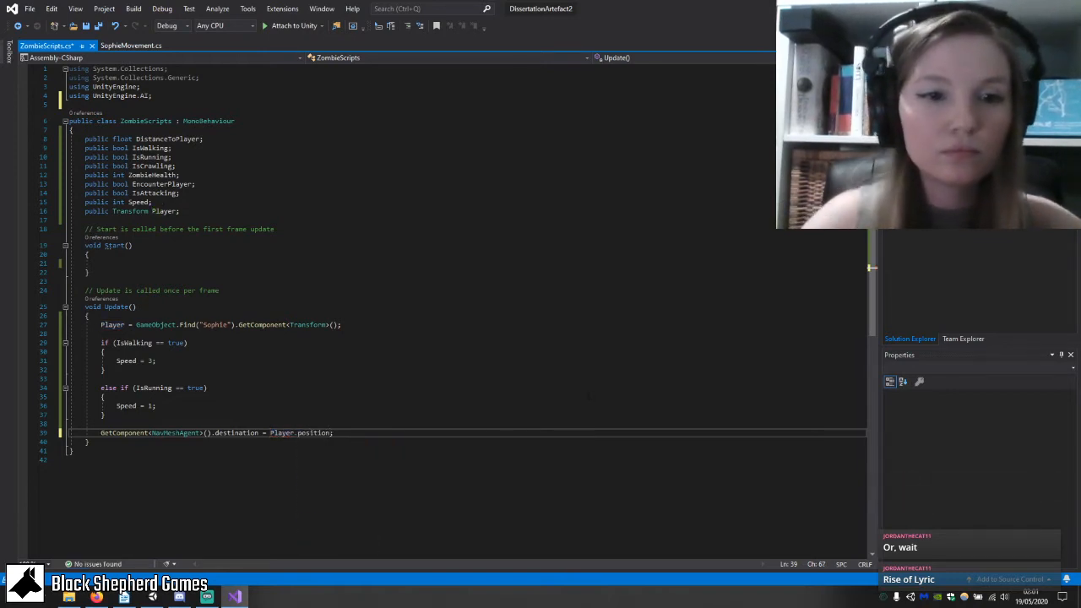
{"action": "left_click", "coordinate": [98, 26]}
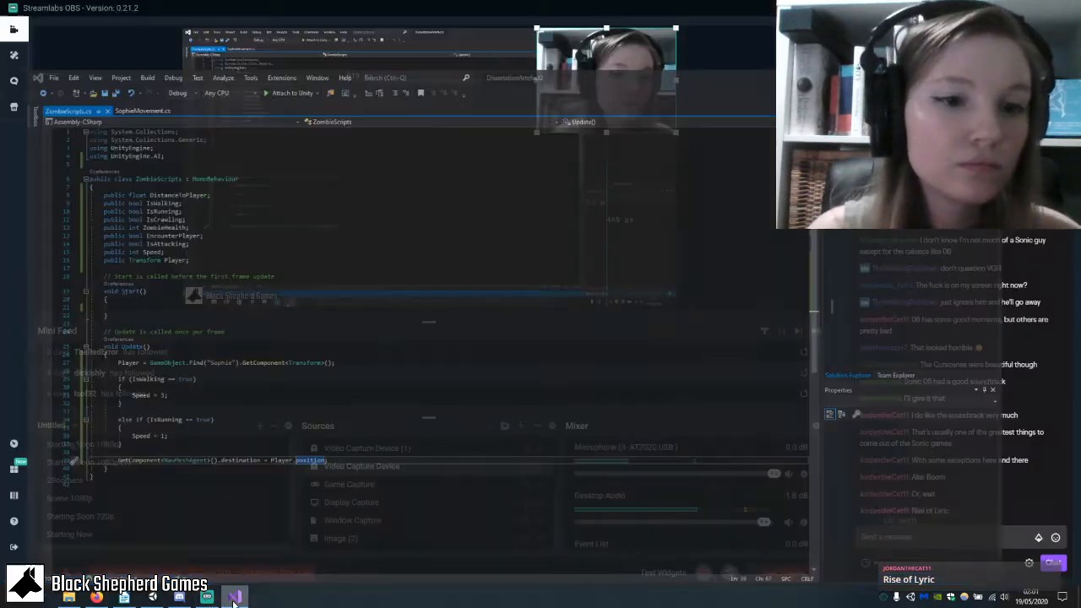
Check the live chat in Streamlabs OBS, switch to Unity and try to play the scene.
{"action": "left_click", "coordinate": [207, 596]}
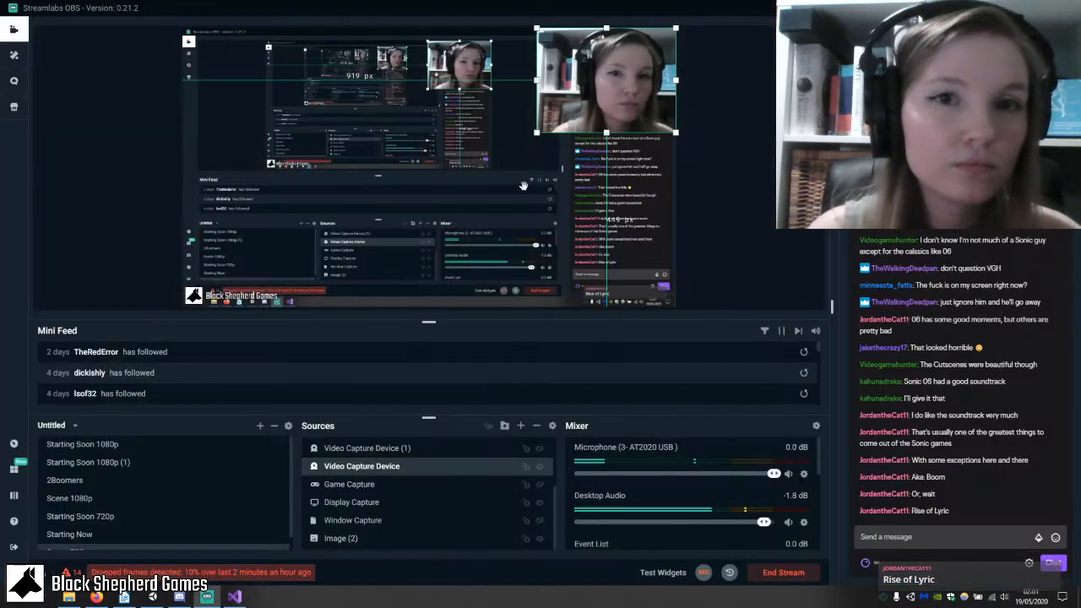
{"action": "left_click", "coordinate": [156, 599]}
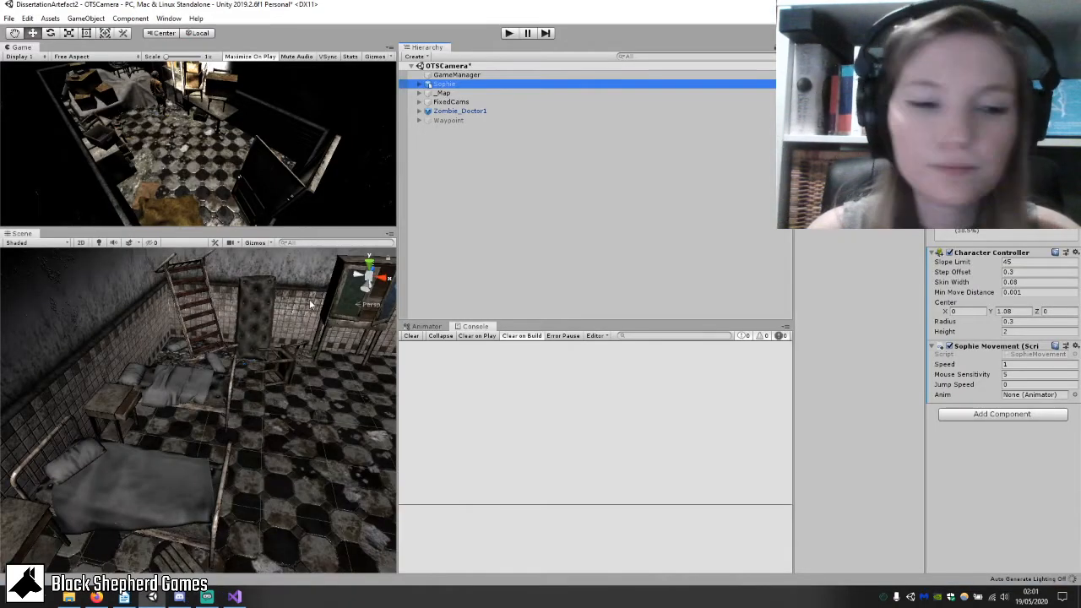
{"action": "left_click", "coordinate": [508, 33]}
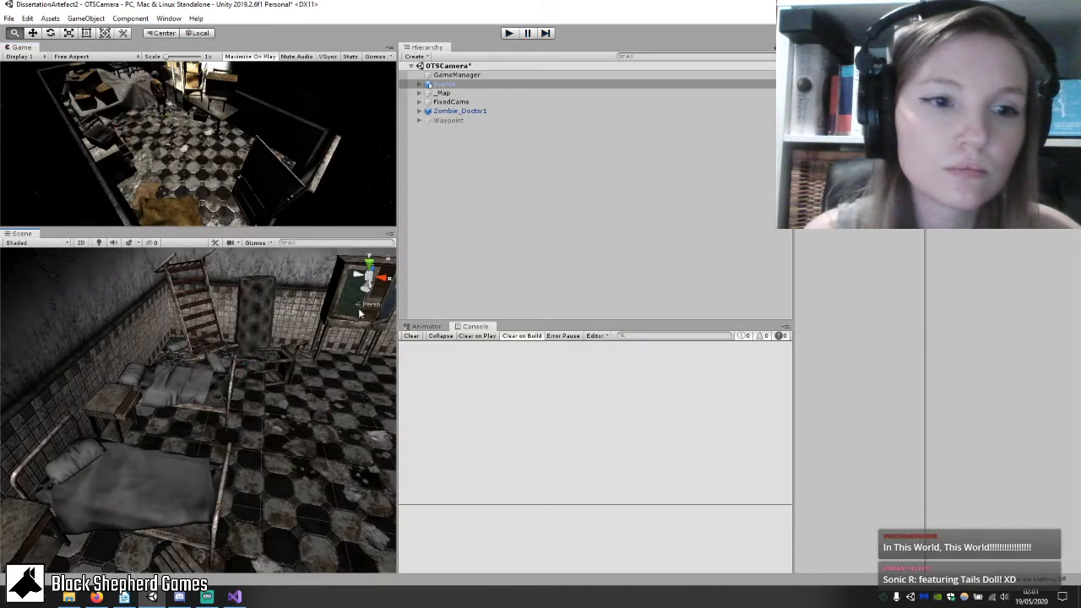
Locate and select Zombie_Doctor1 in the Scene view, and check ZombieScripts.cs in Visual Studio before returning to Unity.
{"action": "right_click_drag", "start_coordinate": [161, 444], "coordinate": [165, 417]}
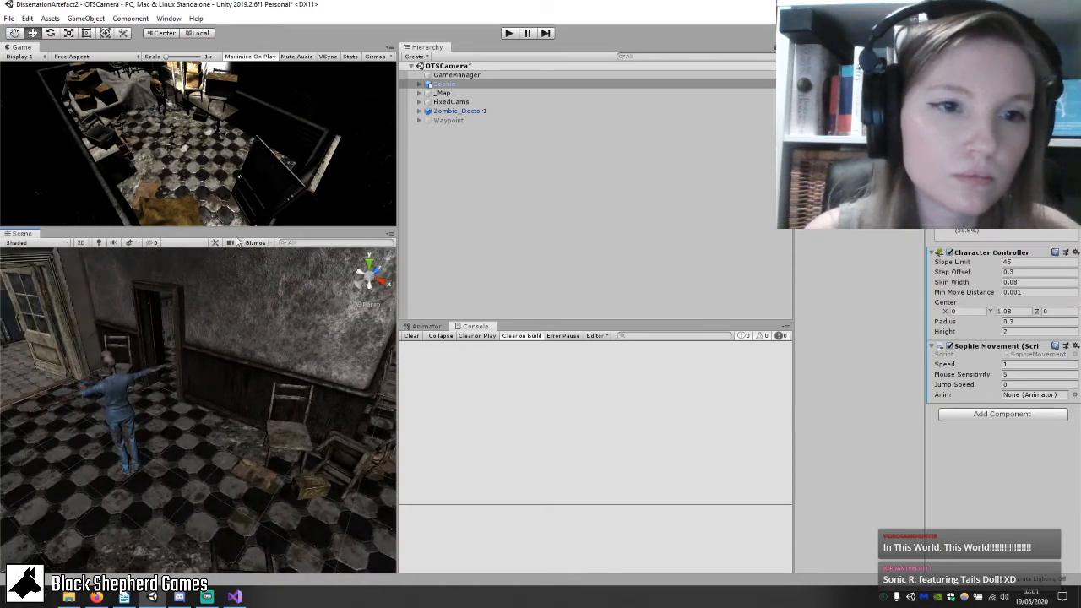
{"action": "right_click_drag", "start_coordinate": [164, 325], "coordinate": [199, 366]}
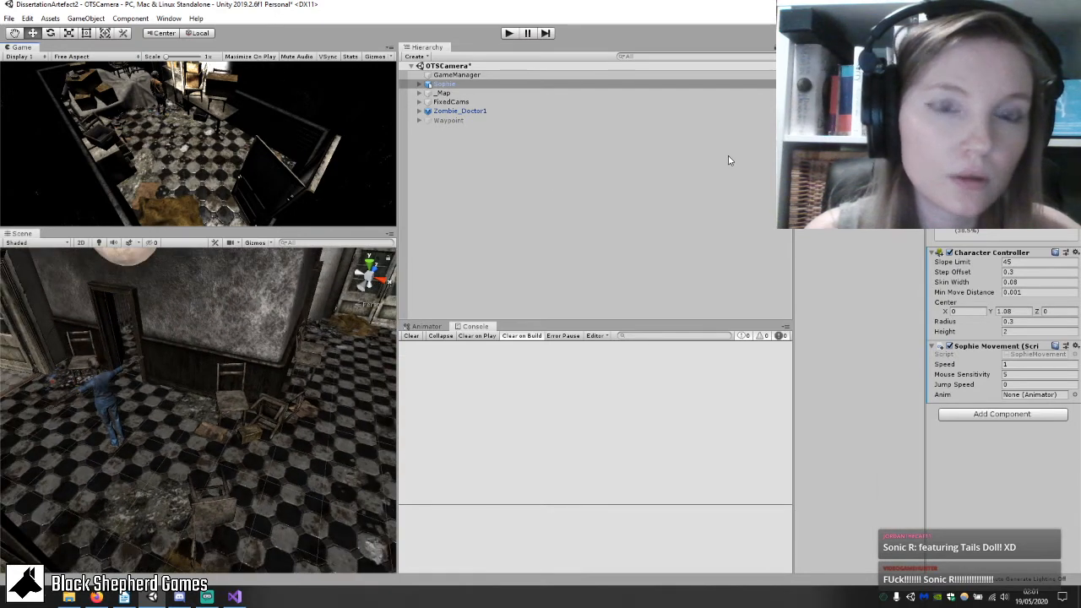
{"action": "left_click", "coordinate": [718, 111]}
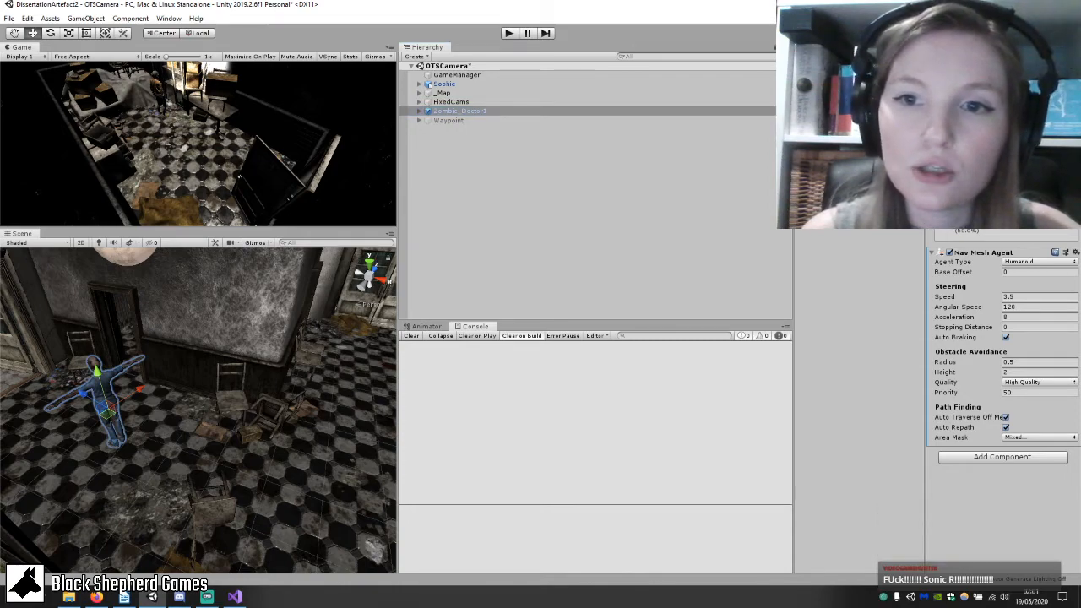
{"action": "key", "text": "alt+Tab"}
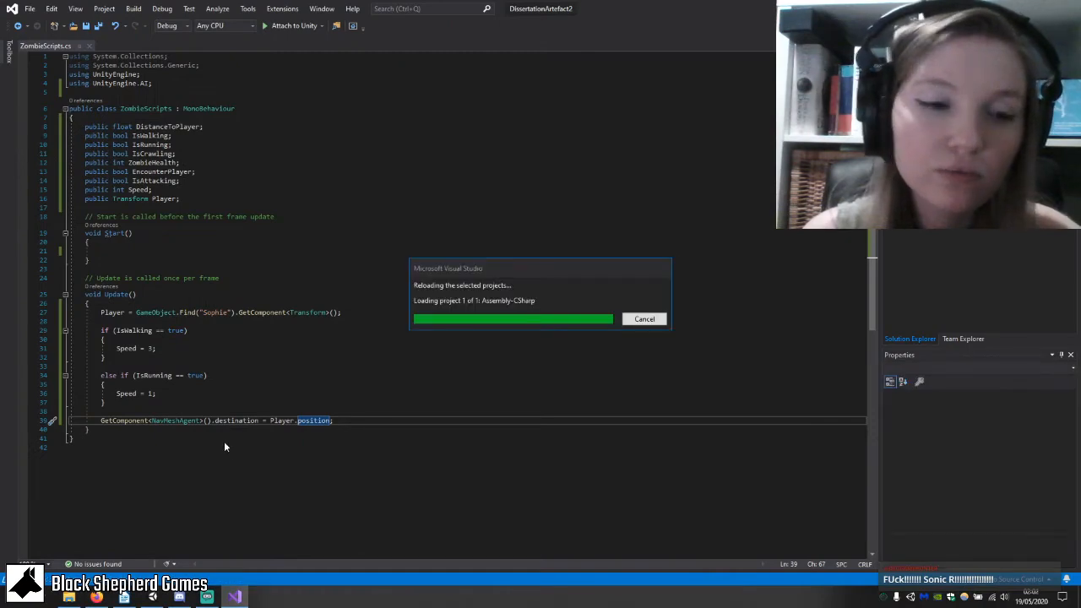
{"action": "key", "text": "alt+Tab"}
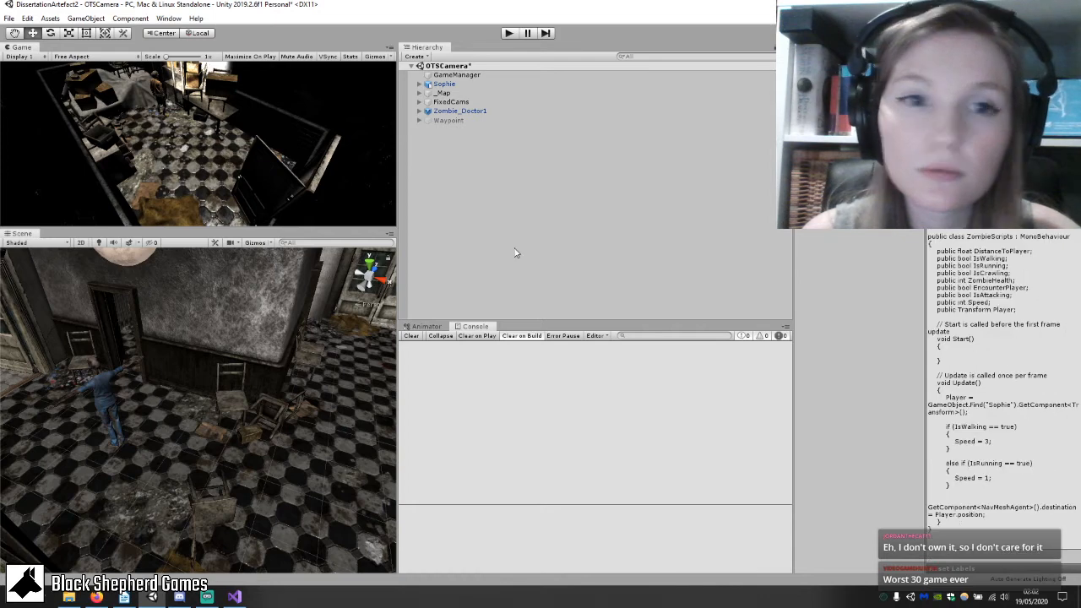
Attach the ZombieScripts script to Zombie_Doctor1 and assign Sophie as its Player transform.
{"action": "left_click", "coordinate": [460, 111]}
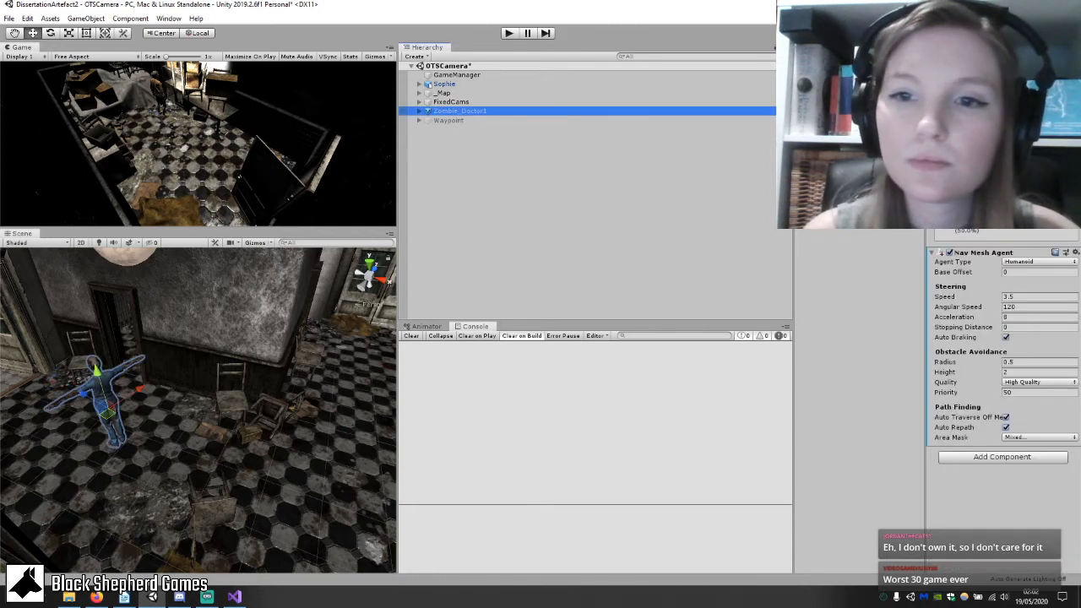
{"action": "left_click_drag", "start_coordinate": [862, 178], "coordinate": [1002, 502]}
{"action": "scroll", "coordinate": [980, 497], "scroll_direction": "down", "scroll_amount": 1}
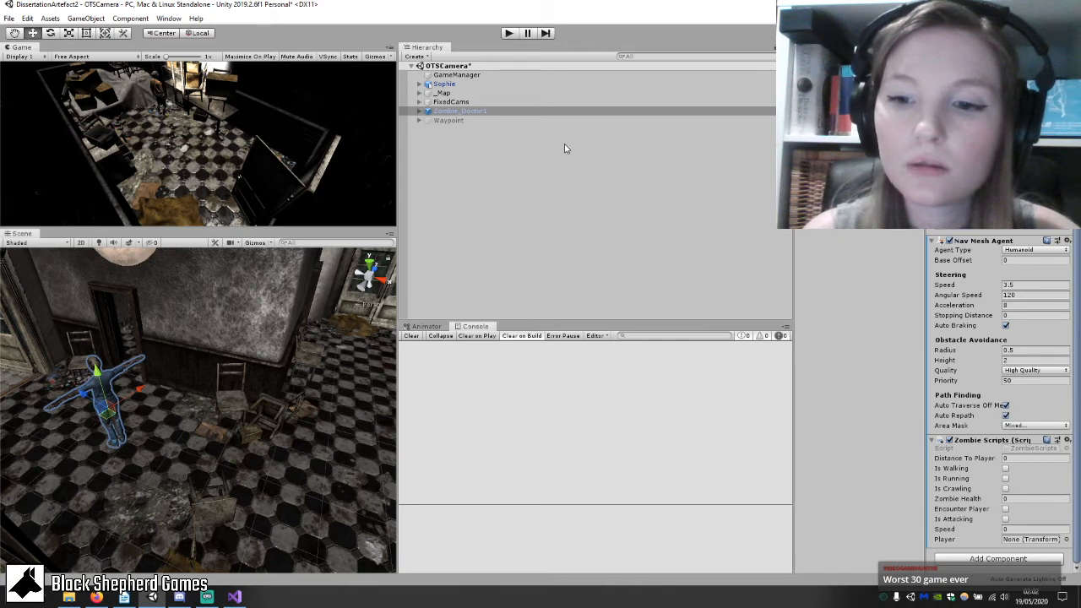
{"action": "left_click_drag", "start_coordinate": [458, 84], "coordinate": [1032, 539]}
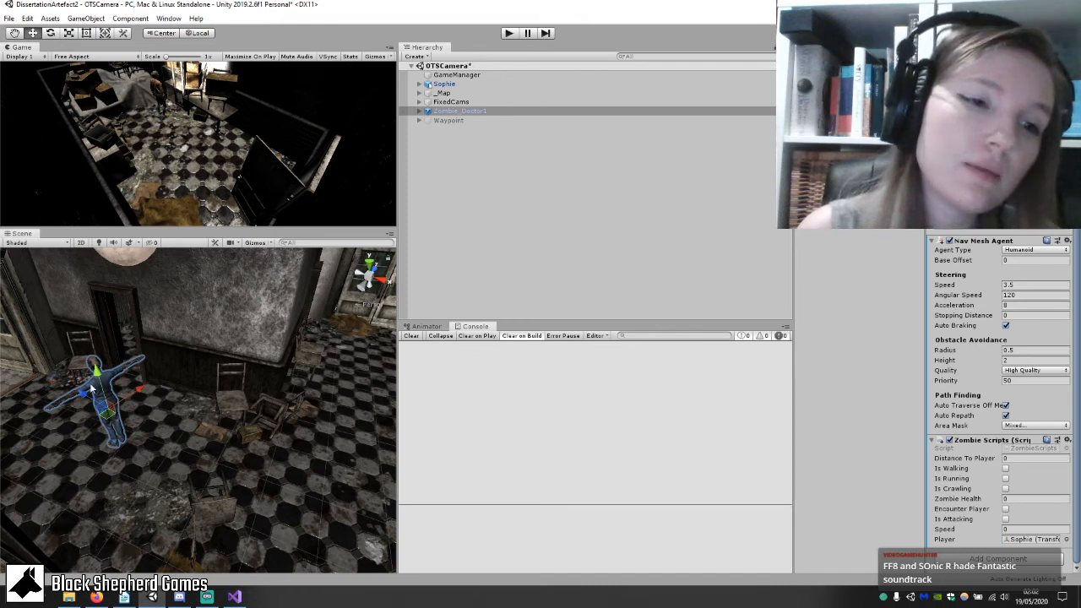
Play the scene and turn off Auto Braking on Zombie_Doctor1's Nav Mesh Agent.
{"action": "left_click", "coordinate": [509, 34]}
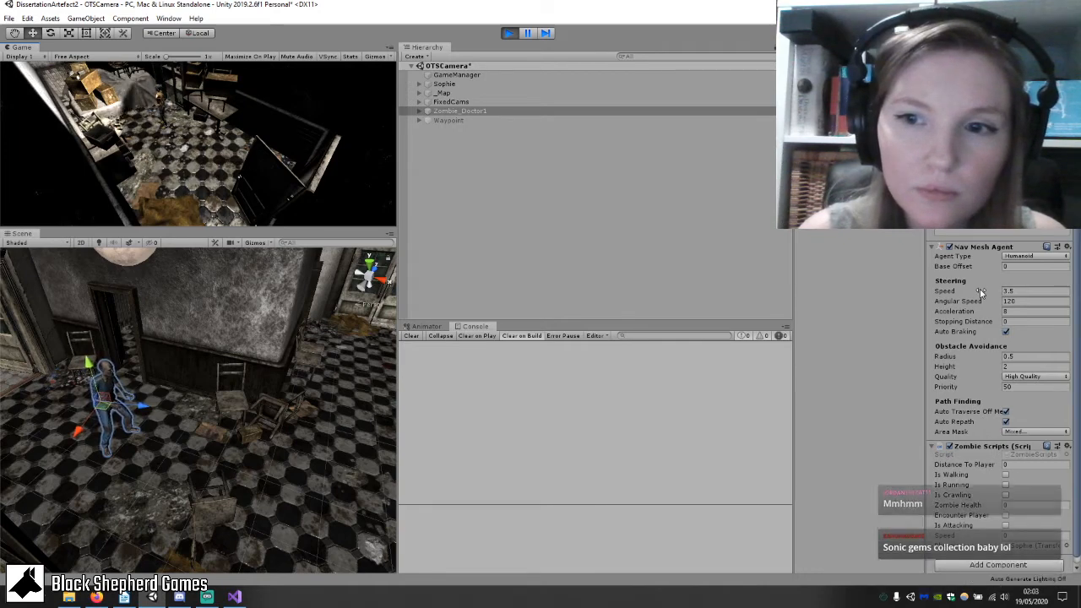
{"action": "left_click", "coordinate": [1005, 332]}
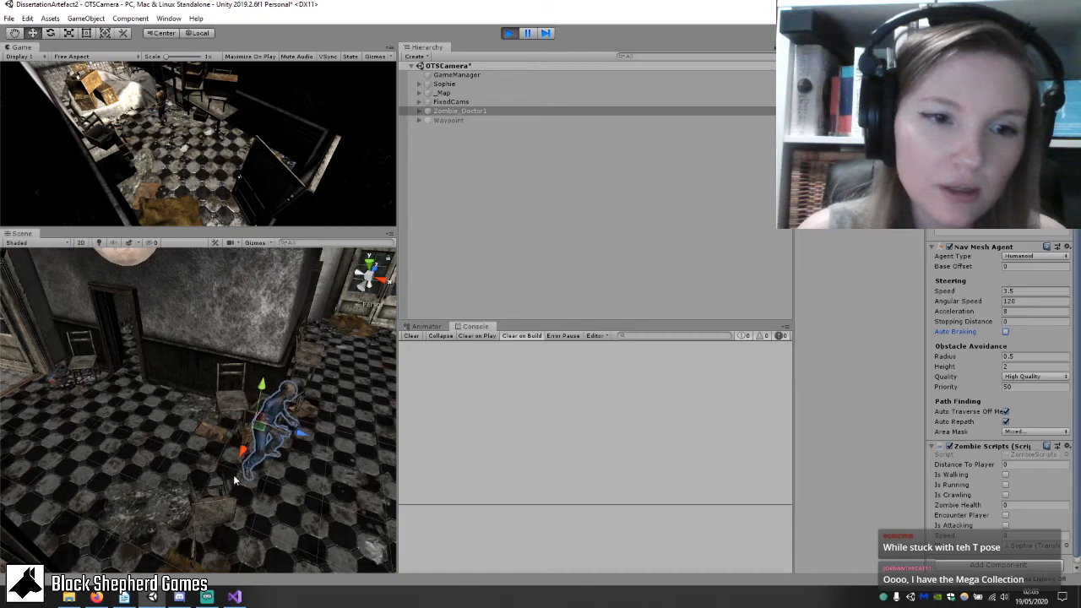
Observe how Zombie_Doctor1 chases the player in the Scene view and stop playing the scene.
{"action": "scroll", "coordinate": [279, 479], "scroll_direction": "down", "scroll_amount": 3}
{"action": "middle_click_drag", "start_coordinate": [278, 479], "coordinate": [208, 478]}
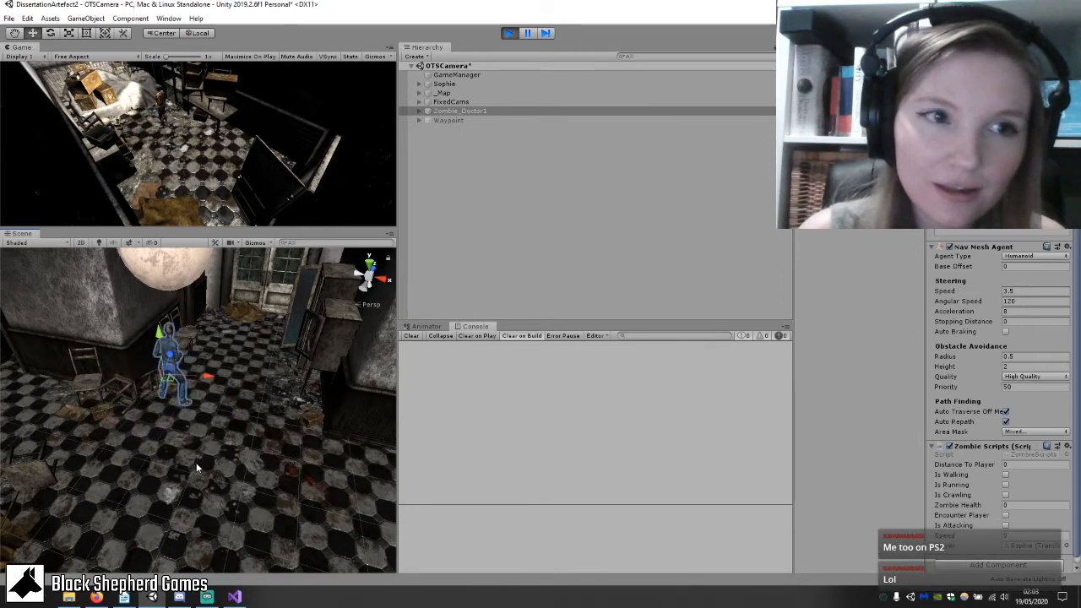
{"action": "left_click", "coordinate": [508, 33]}
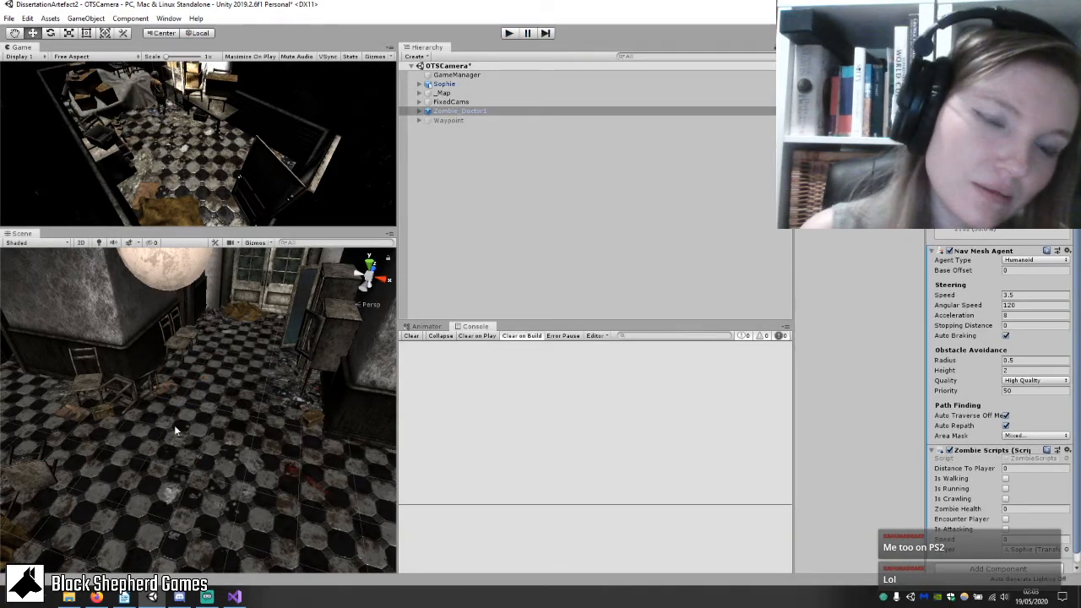
Select the overturned chair near the zombie and move it off the open floor onto the brown cloth.
{"action": "mouse_move", "coordinate": [117, 434]}
{"action": "middle_mouse_down"}
{"action": "mouse_move", "coordinate": [194, 457]}
{"action": "mouse_move", "coordinate": [100, 495]}
{"action": "mouse_move", "coordinate": [107, 482]}
{"action": "middle_mouse_up"}
{"action": "scroll", "coordinate": [107, 482], "scroll_direction": "up", "scroll_amount": 4}
{"action": "right_click_drag", "start_coordinate": [185, 445], "coordinate": [167, 462]}
{"action": "middle_click_drag", "start_coordinate": [166, 461], "coordinate": [177, 471]}
{"action": "left_click", "coordinate": [156, 475]}
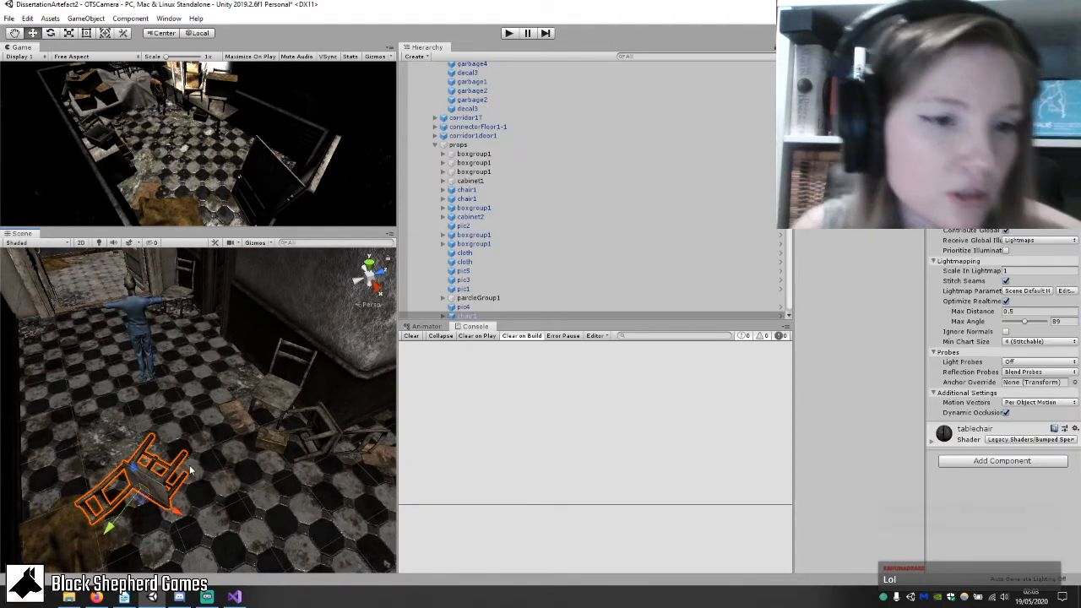
{"action": "key", "text": "f"}
{"action": "left_click_drag", "start_coordinate": [154, 471], "coordinate": [114, 492]}
{"action": "middle_click_drag", "start_coordinate": [308, 427], "coordinate": [179, 492]}
{"action": "scroll", "coordinate": [191, 492], "scroll_direction": "up", "scroll_amount": 2}
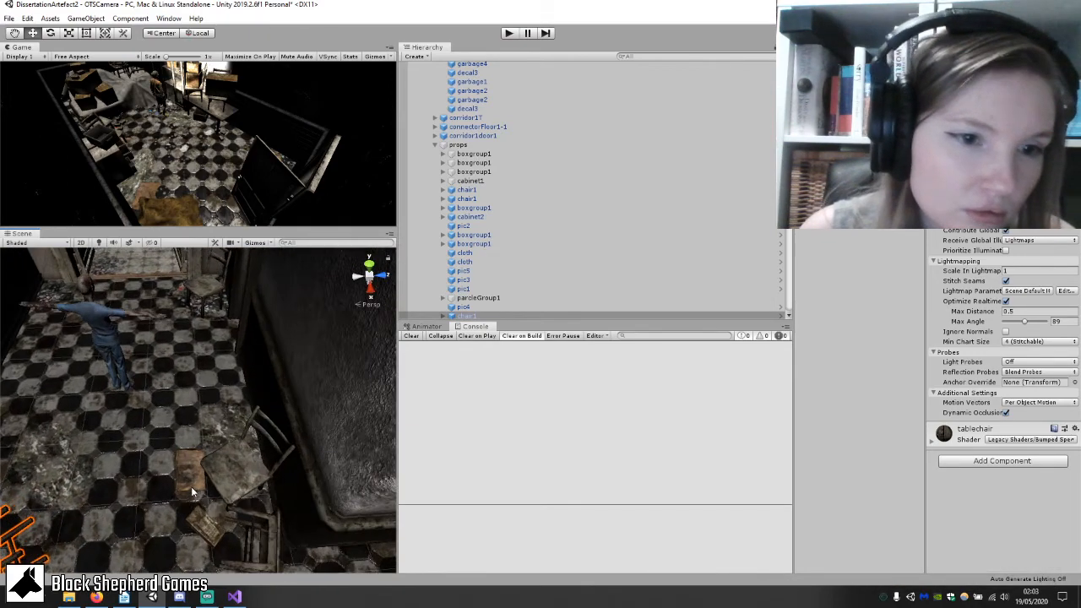
{"action": "left_click", "coordinate": [239, 478]}
{"action": "middle_click_drag", "start_coordinate": [69, 500], "coordinate": [172, 440]}
{"action": "left_click", "coordinate": [172, 440]}
{"action": "left_click", "coordinate": [187, 431]}
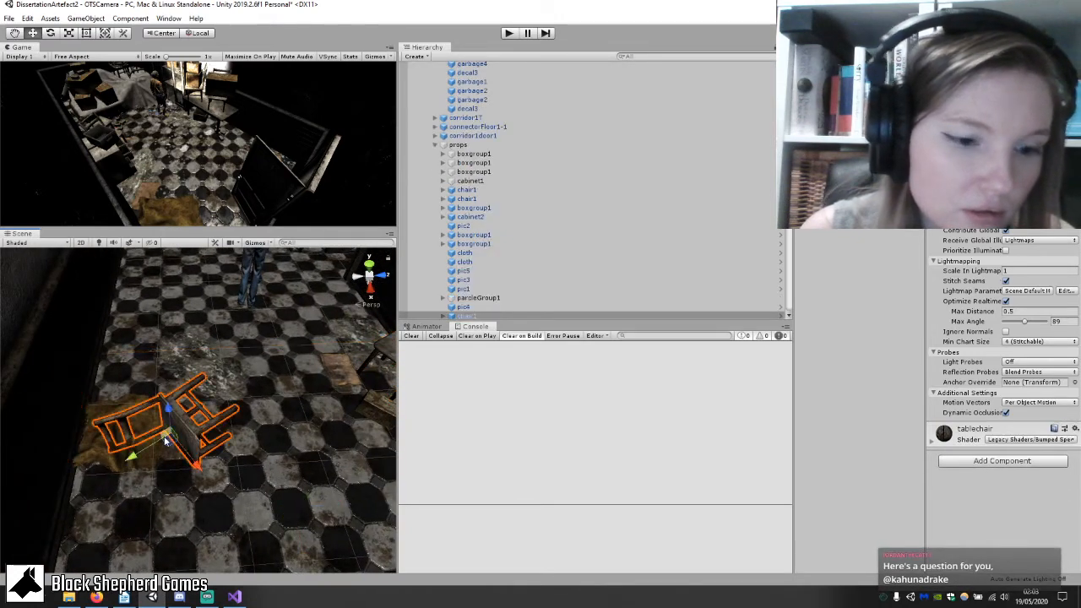
{"action": "left_click_drag", "start_coordinate": [145, 473], "coordinate": [187, 437]}
{"action": "right_click_drag", "start_coordinate": [198, 433], "coordinate": [283, 429]}
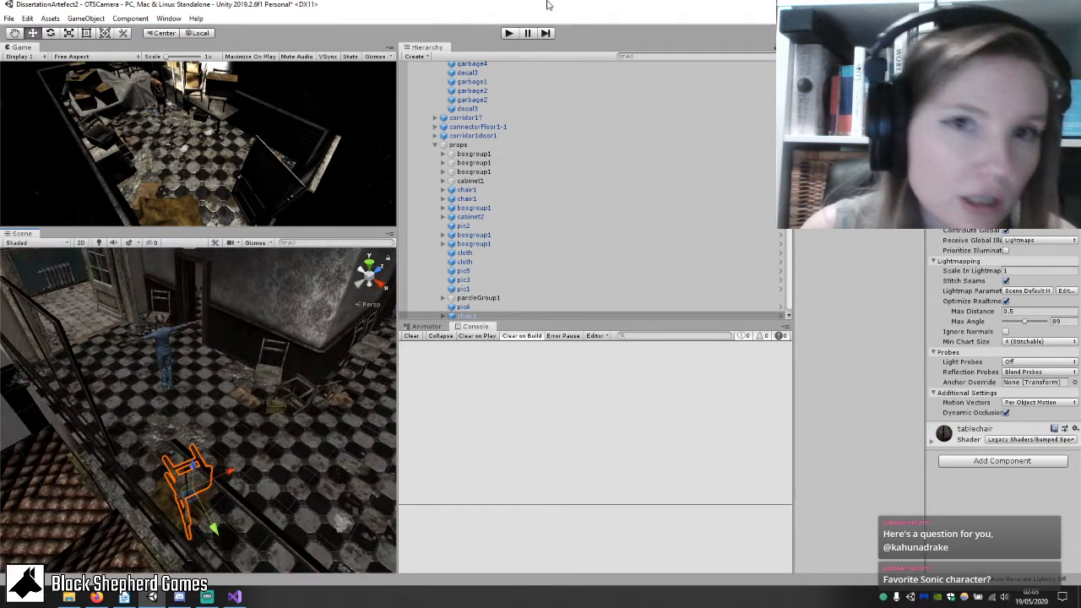
Play the scene, select Zombie_Doctor1, turn off Auto Braking on its Nav Mesh Agent and watch the chase.
{"action": "left_click", "coordinate": [510, 33]}
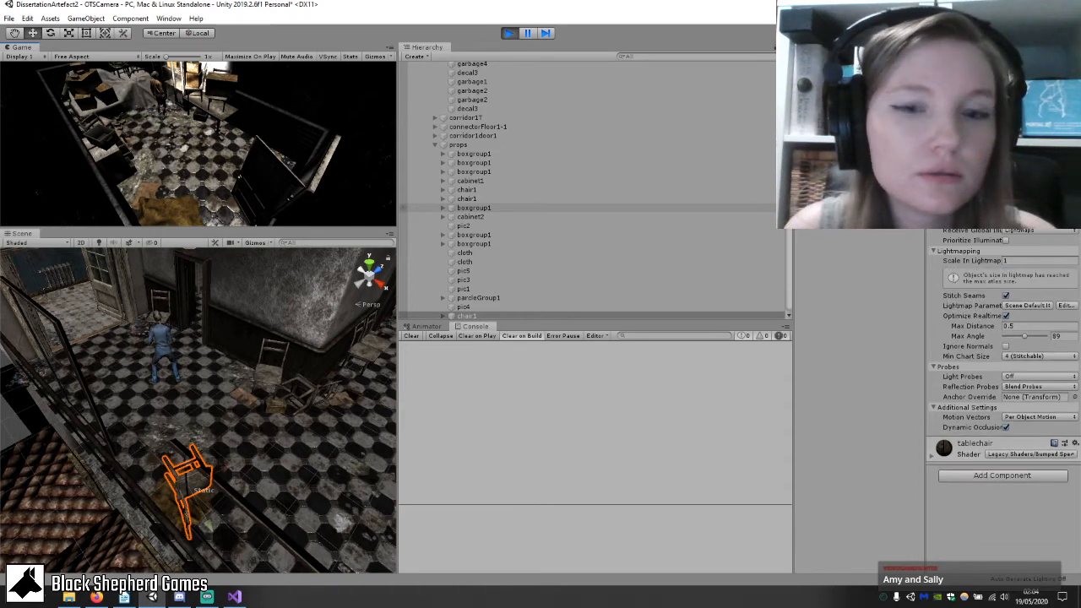
{"action": "scroll", "coordinate": [591, 191], "scroll_direction": "up", "scroll_amount": 6}
{"action": "scroll", "coordinate": [591, 190], "scroll_direction": "down", "scroll_amount": 4}
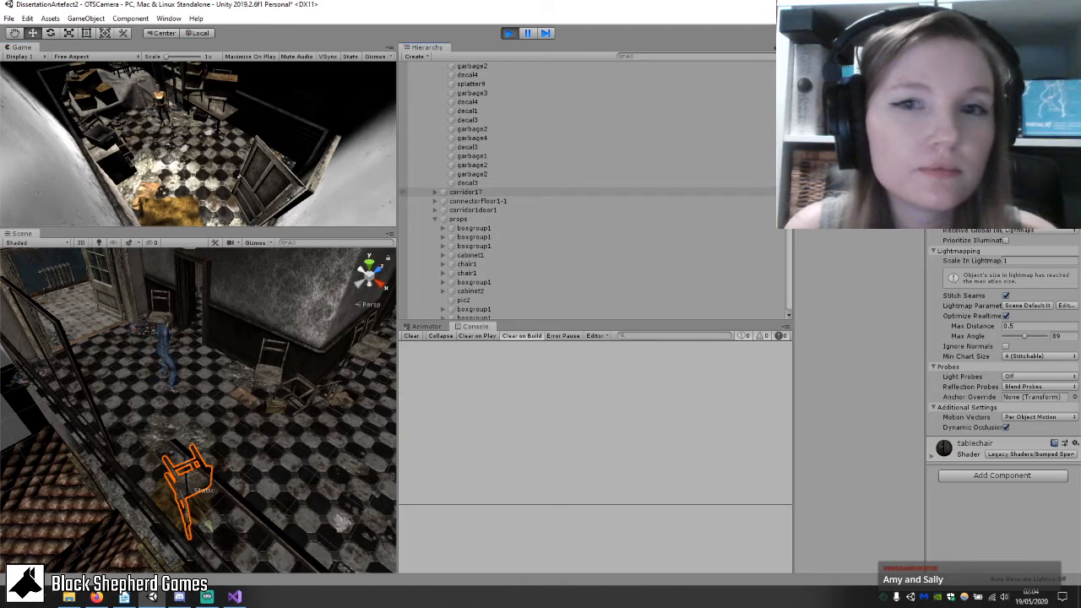
{"action": "scroll", "coordinate": [592, 183], "scroll_direction": "up", "scroll_amount": 10}
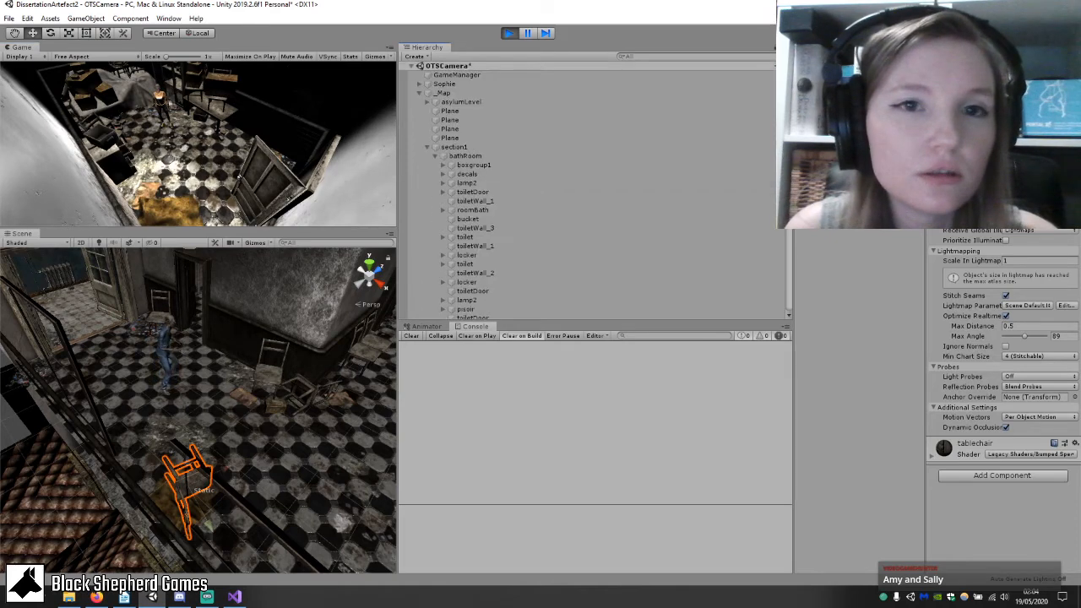
{"action": "left_click", "coordinate": [419, 94]}
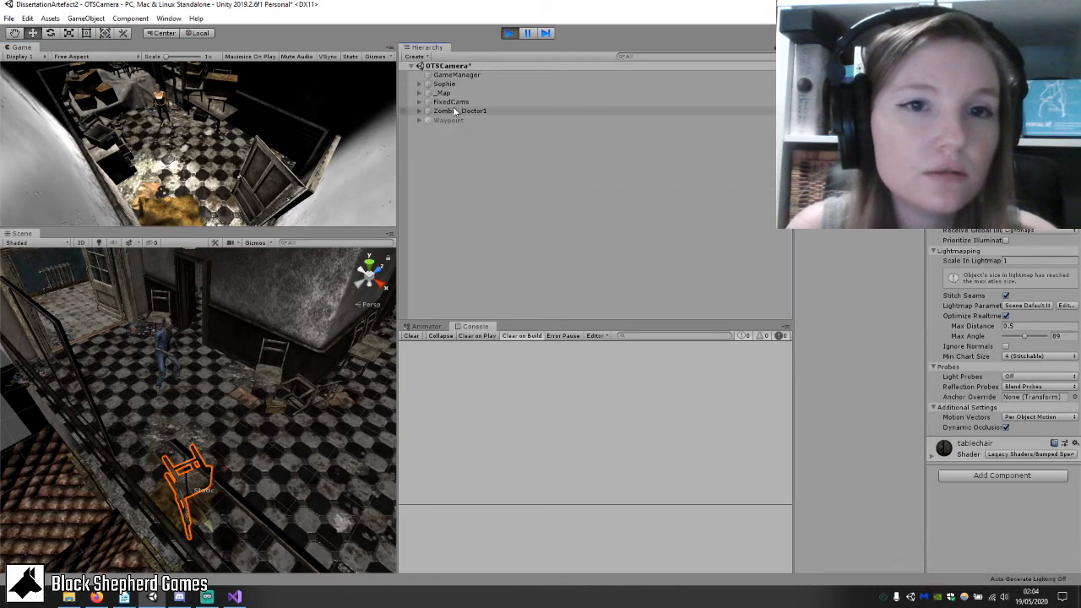
{"action": "left_click", "coordinate": [457, 111]}
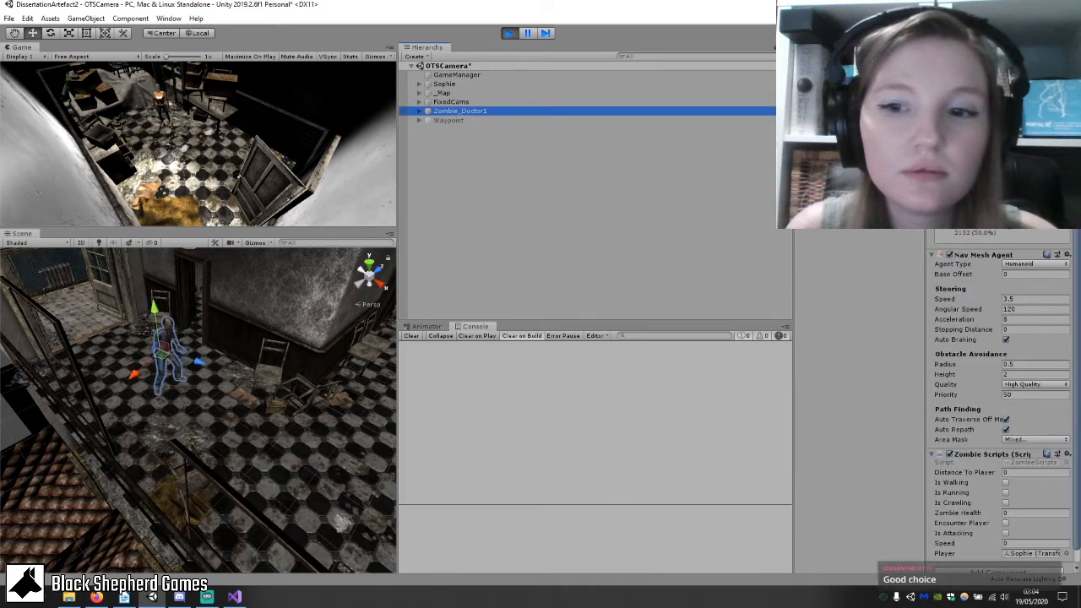
{"action": "left_click", "coordinate": [1005, 341]}
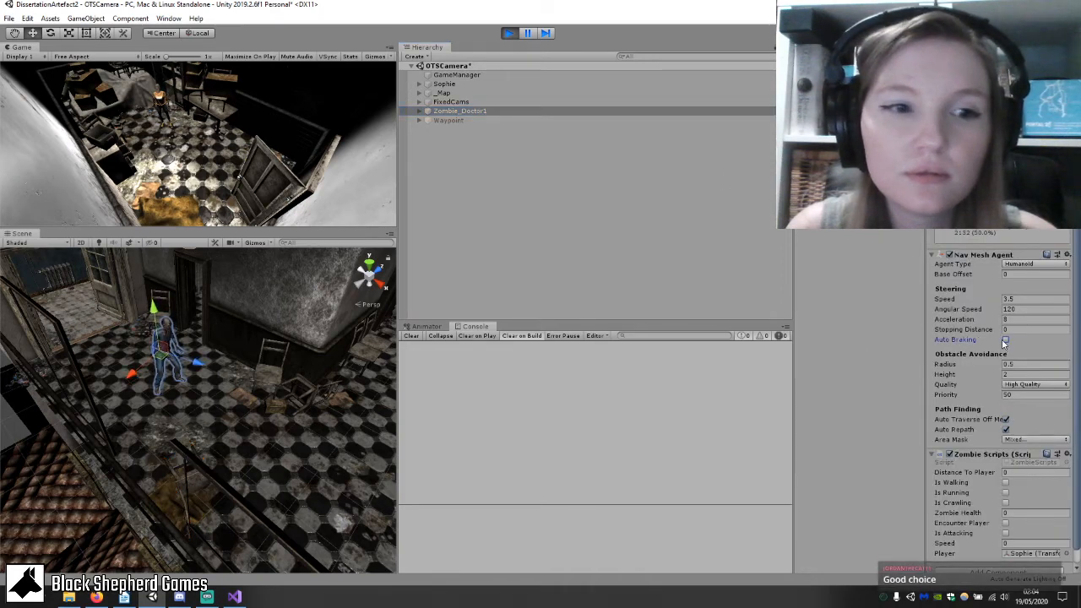
{"action": "right_click_drag", "start_coordinate": [187, 424], "coordinate": [245, 422]}
{"action": "middle_click_drag", "start_coordinate": [217, 442], "coordinate": [237, 421]}
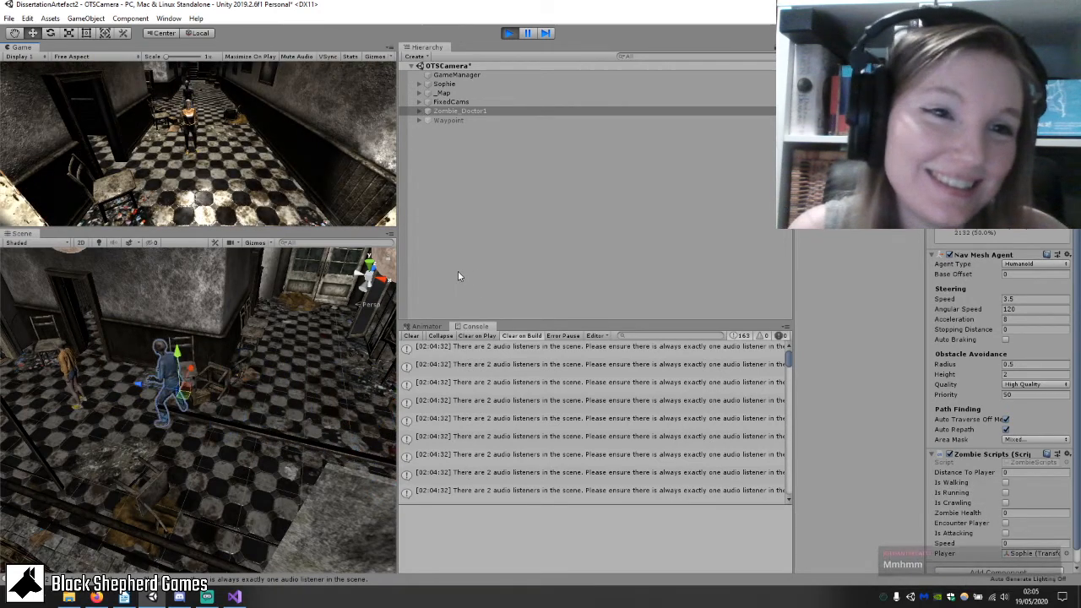
Outside play mode, set Zombie_Doctor1's Nav Mesh Agent Speed to 2 with Auto Braking off, and play-test the chase with a cleared console.
{"action": "left_click", "coordinate": [510, 33]}
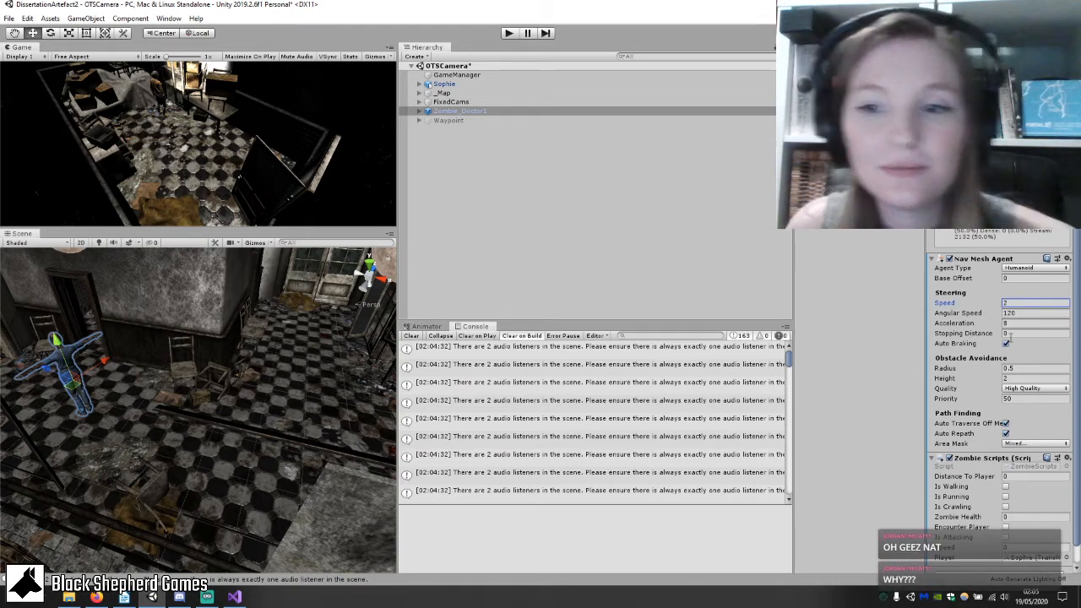
{"action": "left_click", "coordinate": [508, 34]}
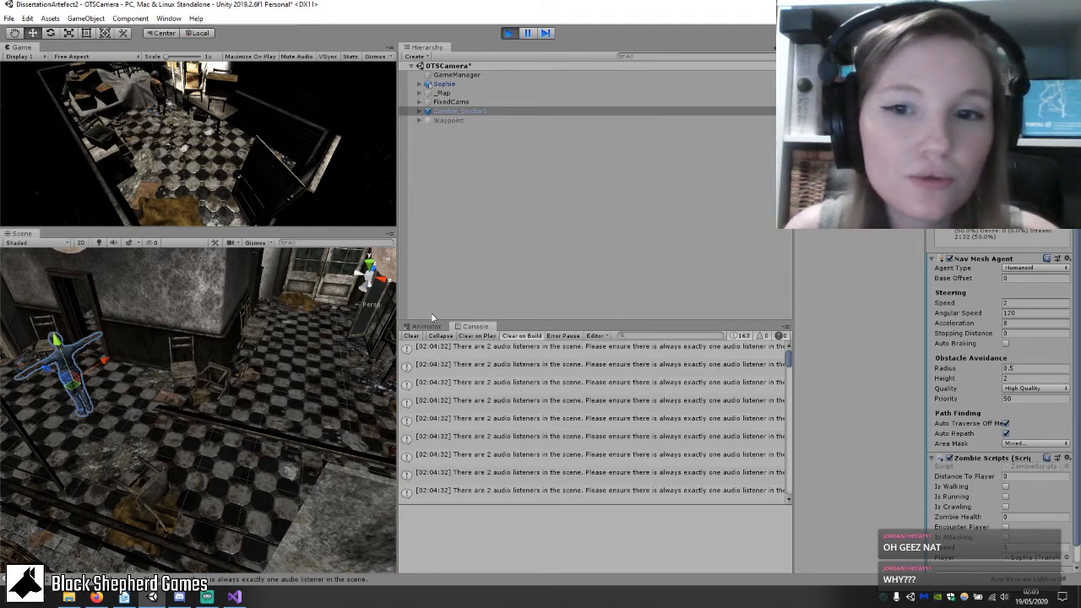
{"action": "left_click", "coordinate": [411, 336]}
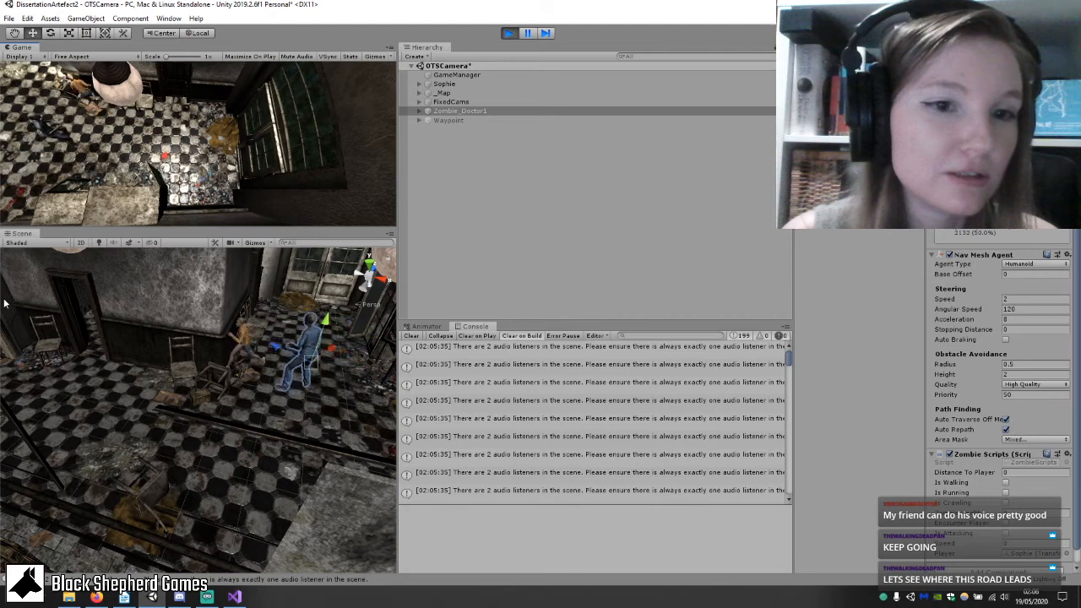
{"action": "left_click", "coordinate": [511, 36]}
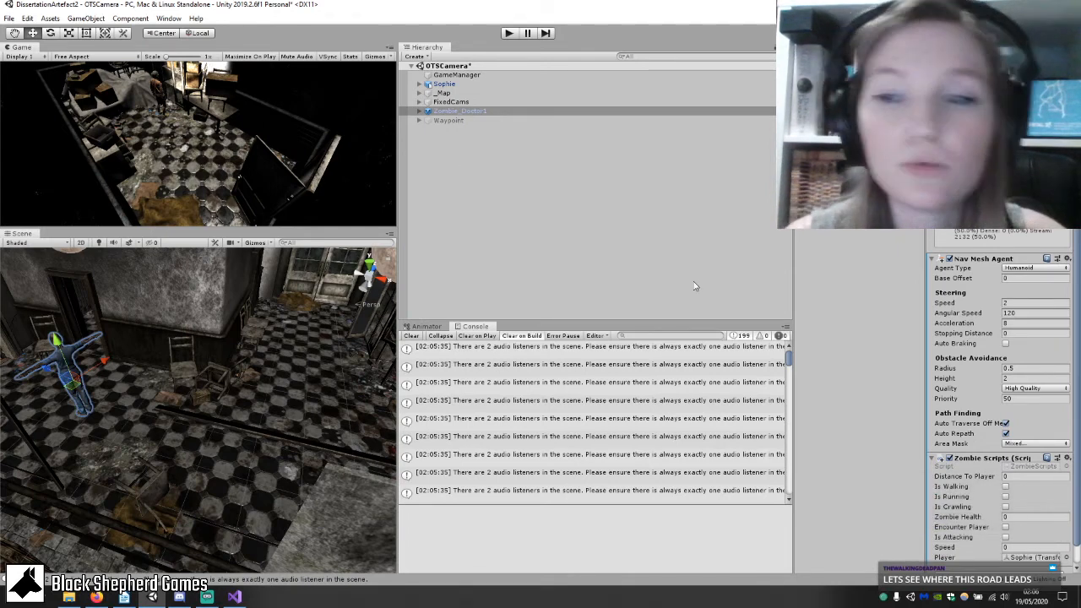
{"action": "left_click", "coordinate": [411, 337]}
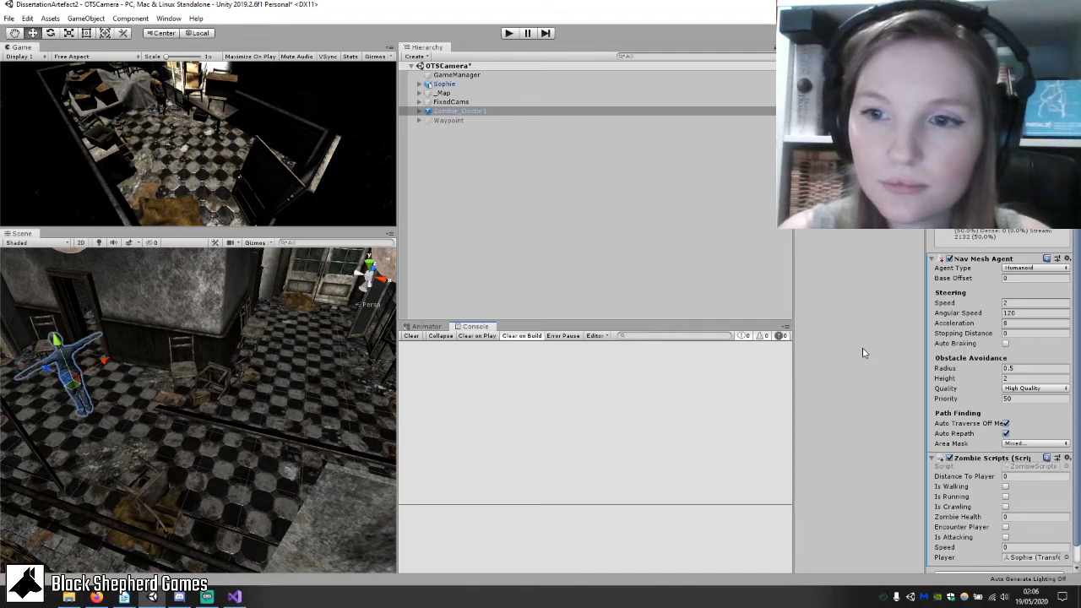
Open ZombieScripts.cs in Visual Studio and insert two blank lines at the start of Update().
{"action": "left_click", "coordinate": [235, 596]}
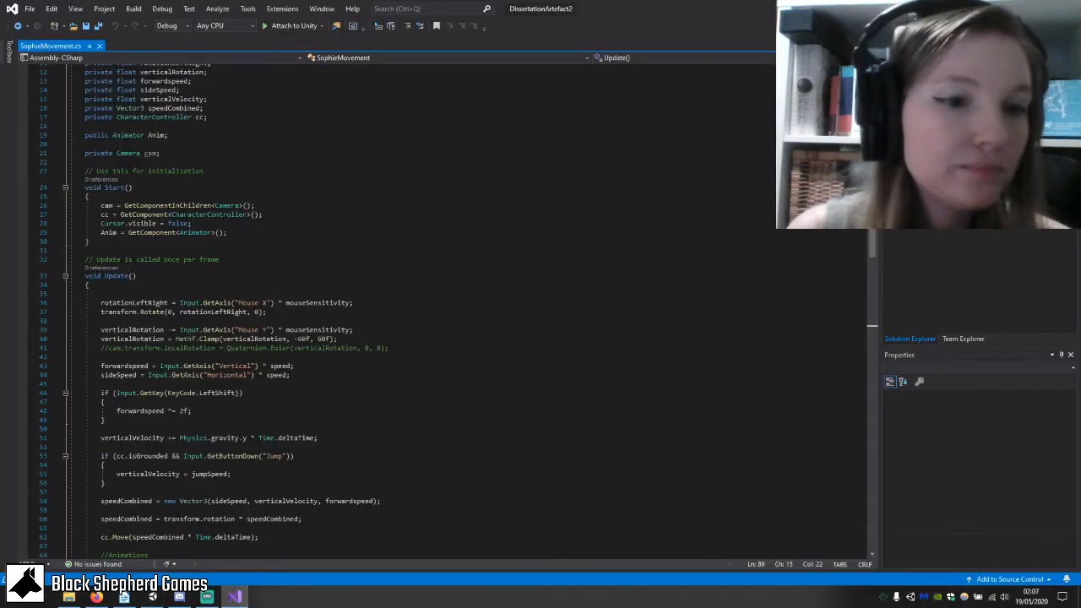
{"action": "left_click", "coordinate": [152, 596]}
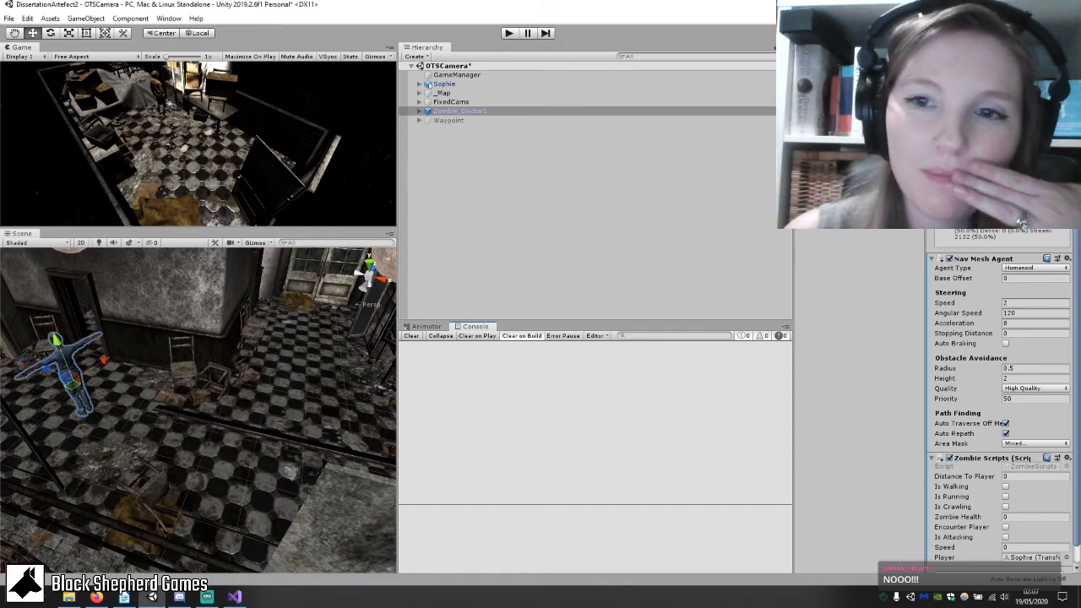
{"action": "left_click", "coordinate": [849, 152]}
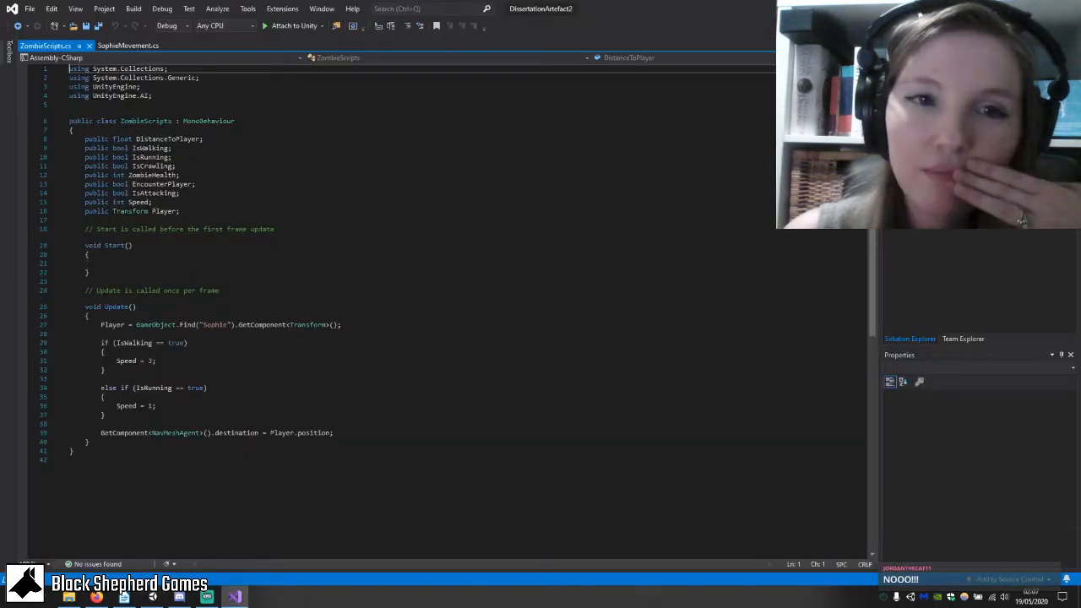
{"action": "scroll", "coordinate": [370, 320], "scroll_direction": "down", "scroll_amount": 3}
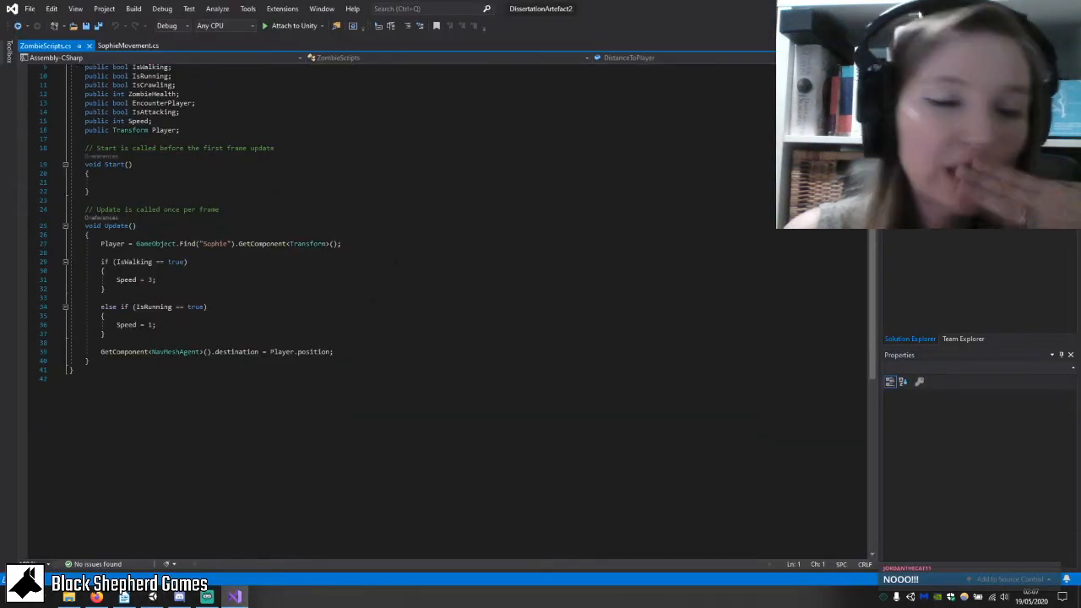
{"action": "scroll", "coordinate": [400, 238], "scroll_direction": "up", "scroll_amount": 2}
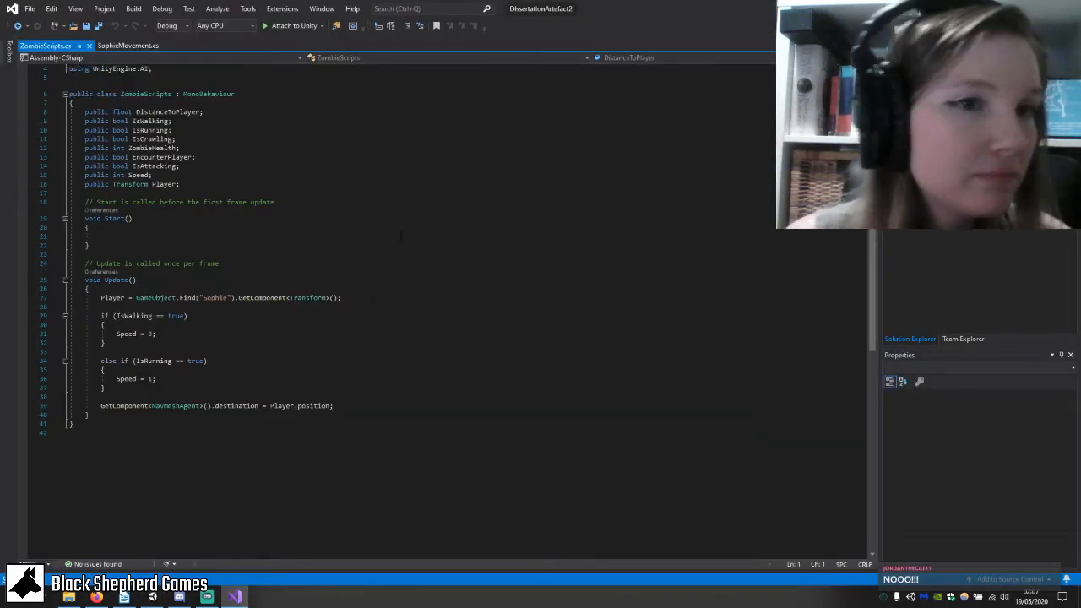
{"action": "left_click", "coordinate": [384, 280]}
{"action": "left_click", "coordinate": [403, 288]}
{"action": "key", "text": "Return"}
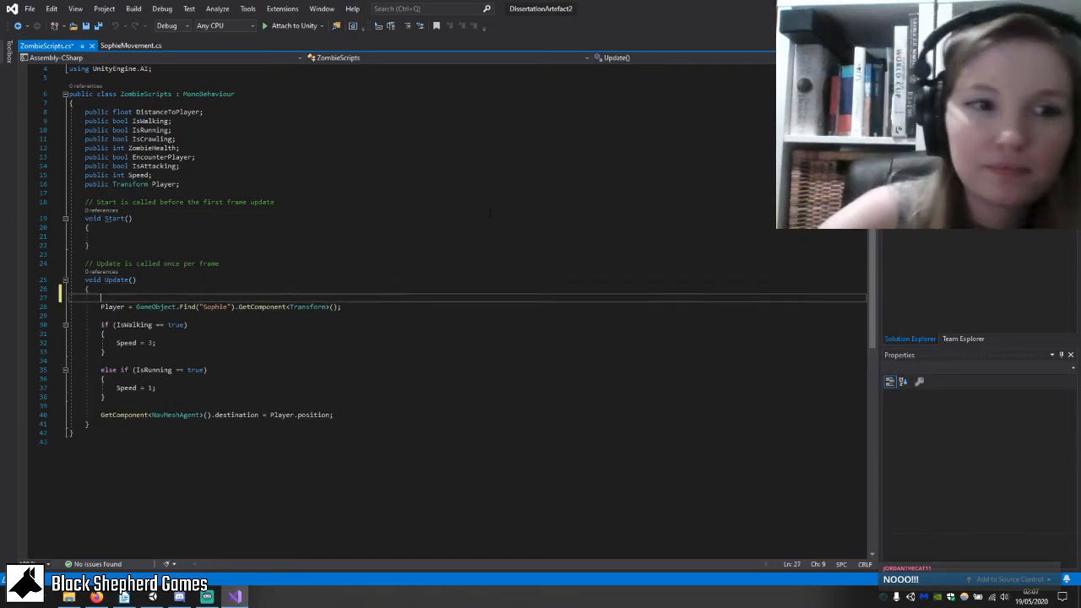
{"action": "key", "text": "Return"}
{"action": "key", "text": "Up"}
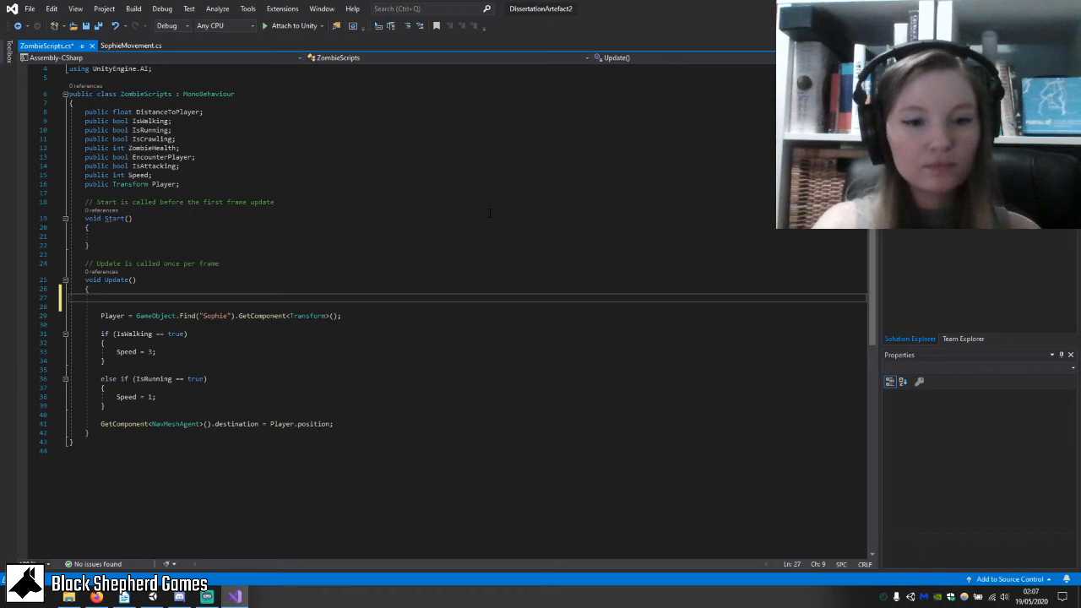
{"action": "type", "text": "Dista"}
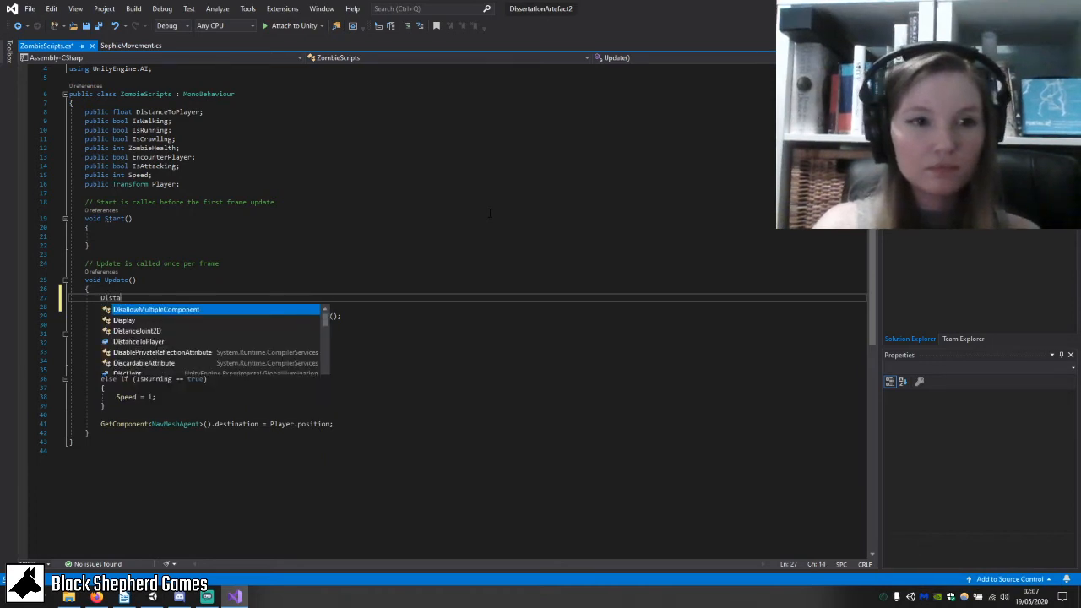
{"action": "key", "text": "BackSpace"}
{"action": "key", "text": "BackSpace"}
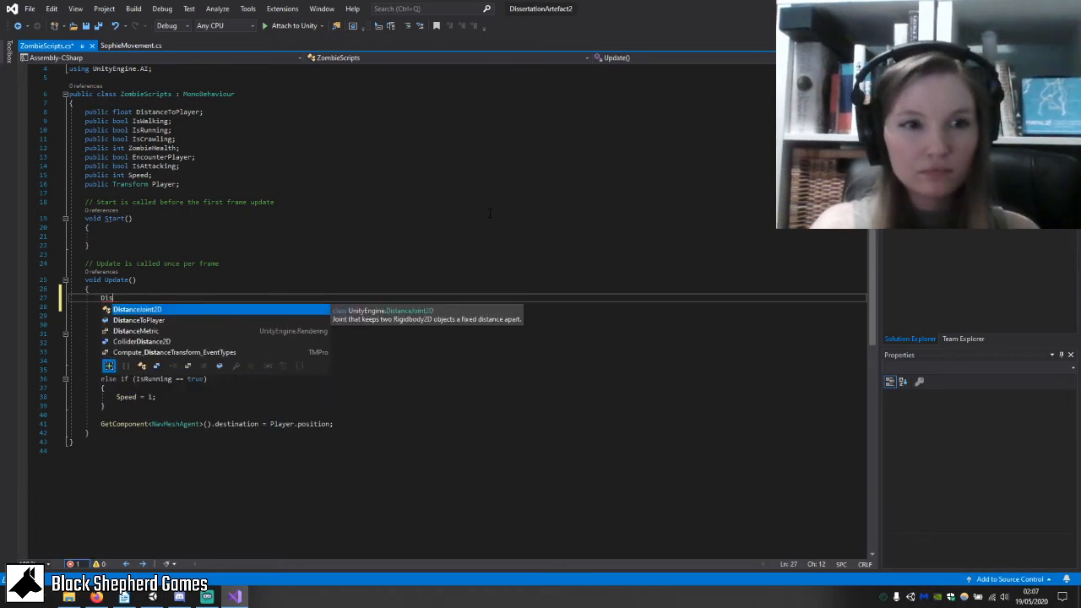
{"action": "key", "text": "BackSpace"}
{"action": "key", "text": "BackSpace"}
{"action": "key", "text": "BackSpace"}
{"action": "type", "text": "Ve"}
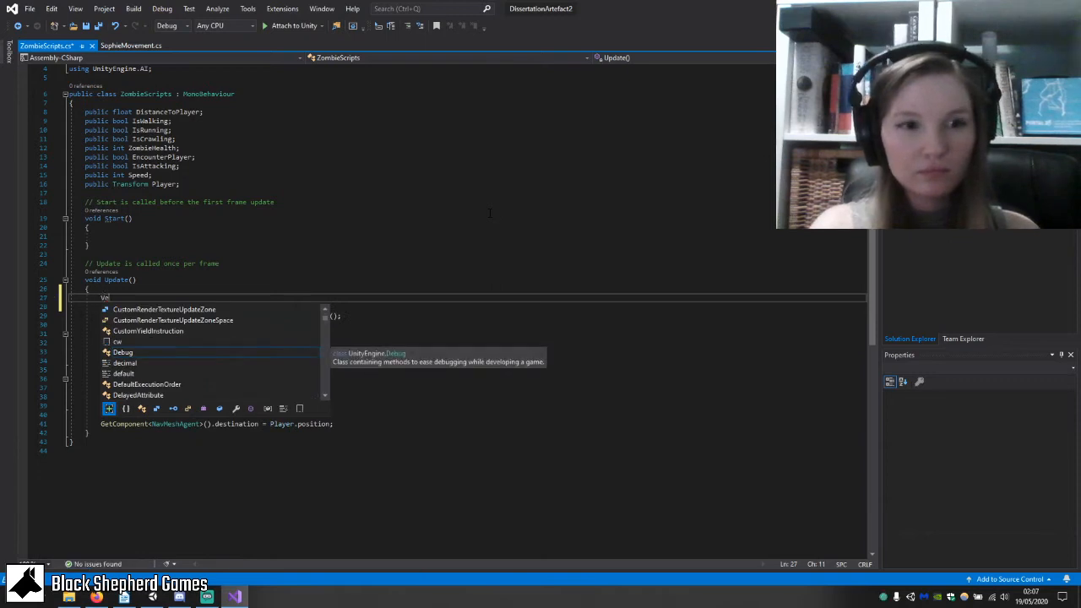
{"action": "type", "text": "ctor3"}
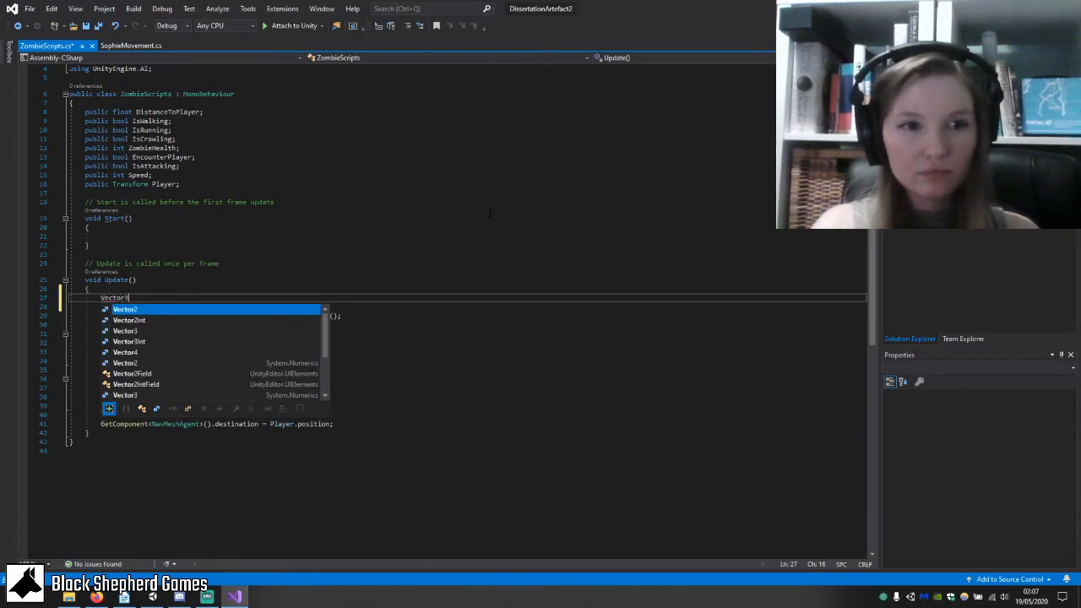
{"action": "type", "text": "."}
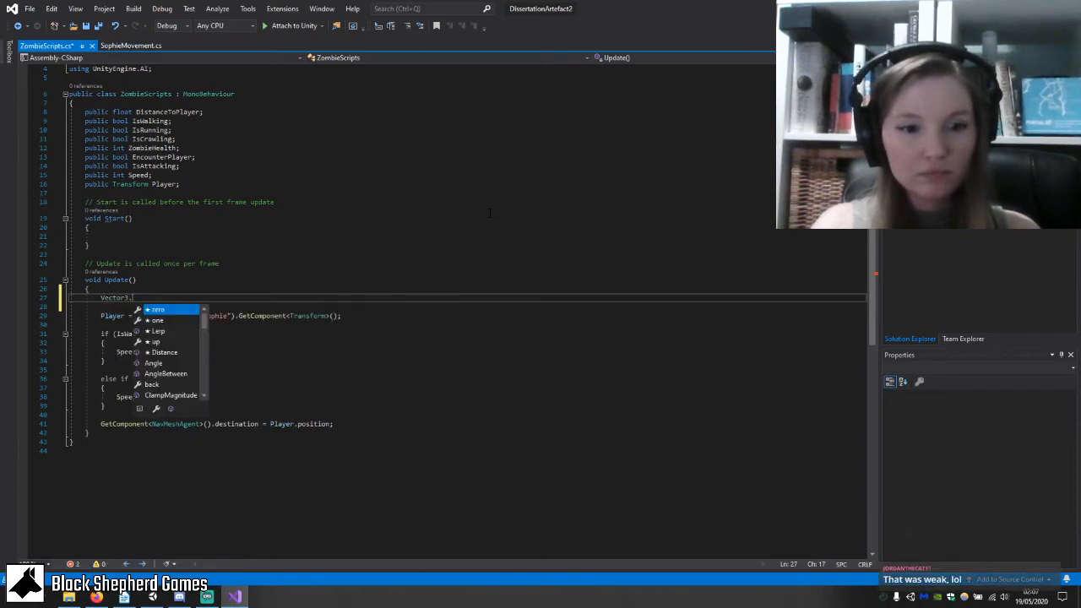
{"action": "type", "text": "dis"}
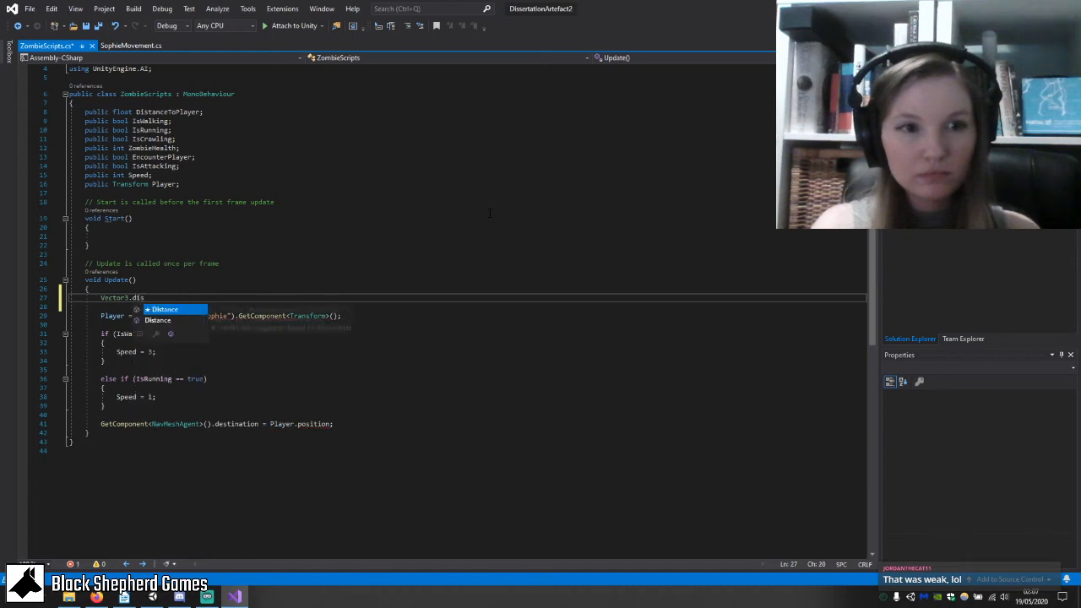
{"action": "key", "text": "Tab"}
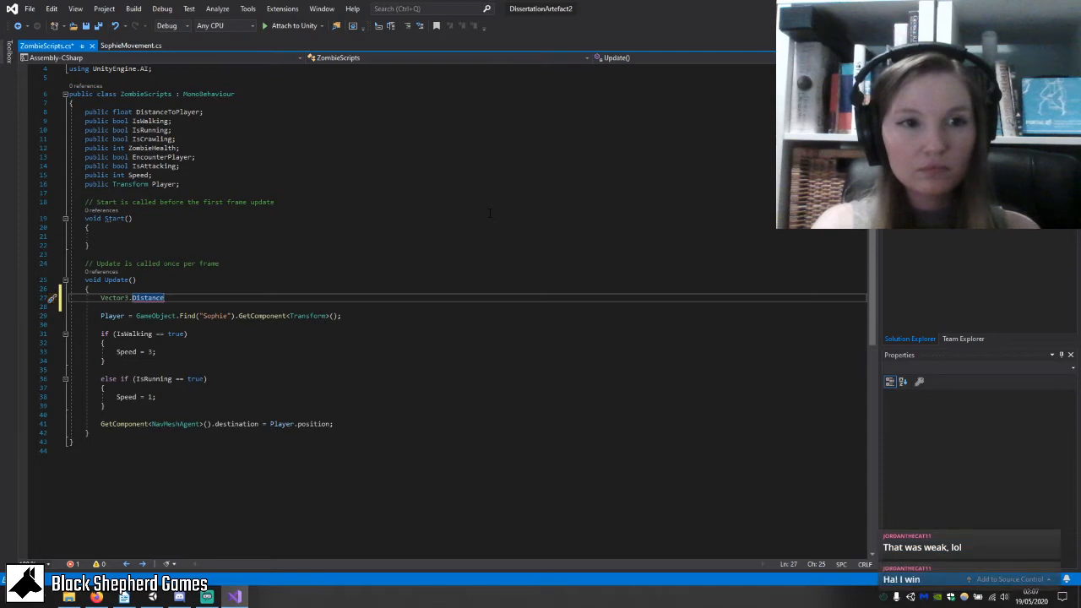
{"action": "key", "text": "BackSpace"}
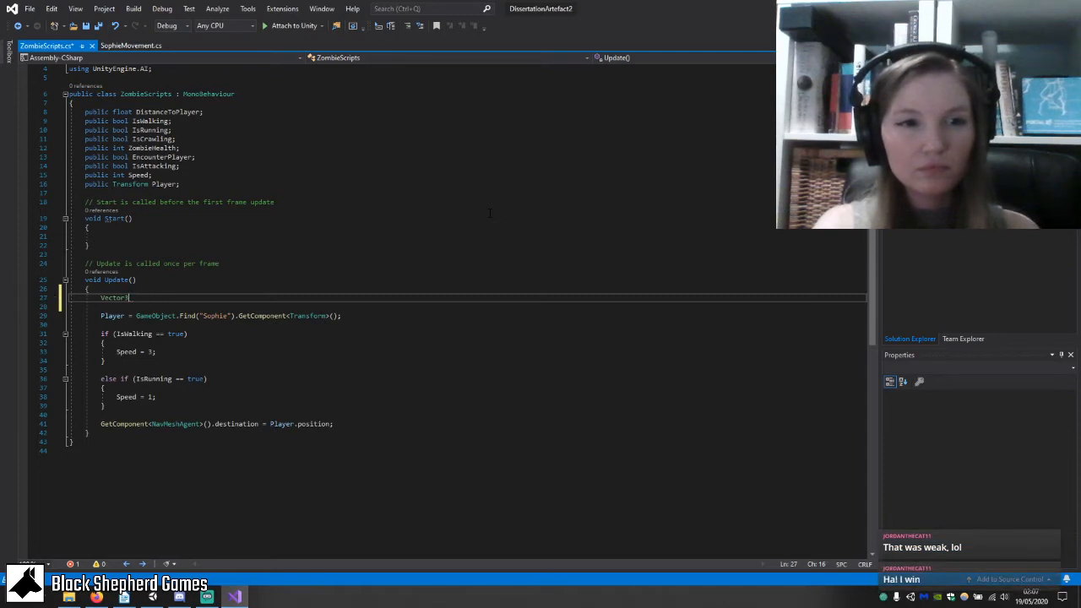
{"action": "key", "text": "BackSpace"}
{"action": "key", "text": "BackSpace"}
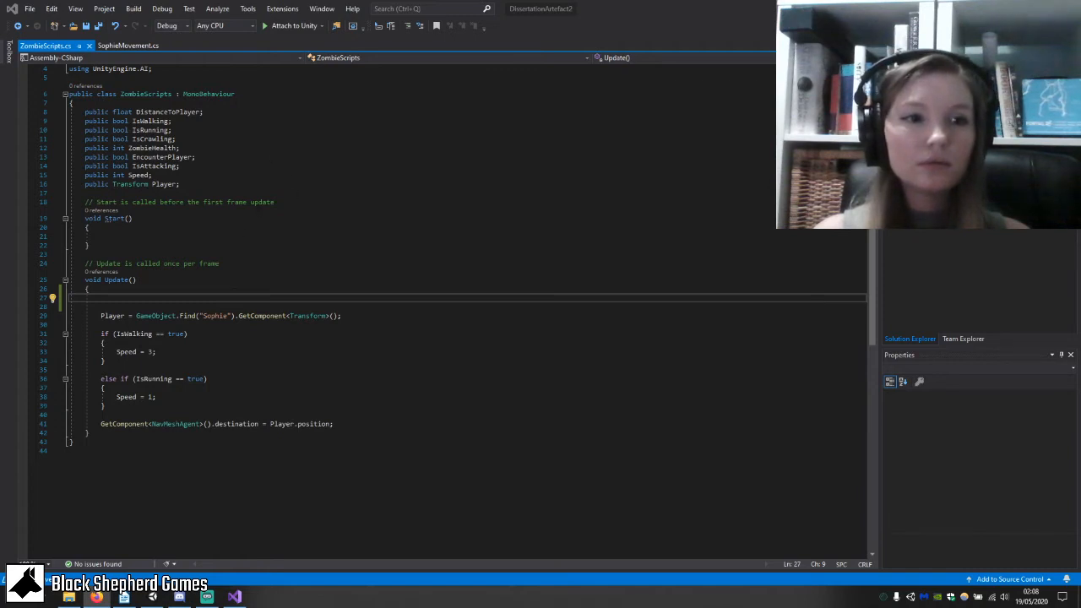
At the start of Update(), begin the assignment DistanceToPlayer = Vector3.Distance with an opening parenthesis for its arguments.
{"action": "left_click", "coordinate": [278, 288]}
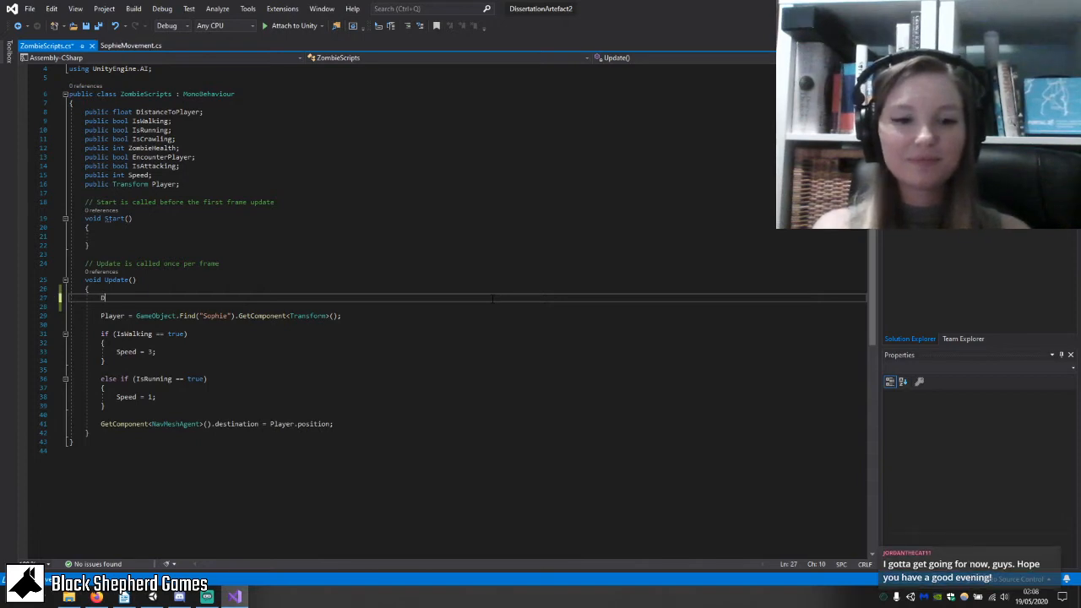
{"action": "type", "text": "Distacne"}
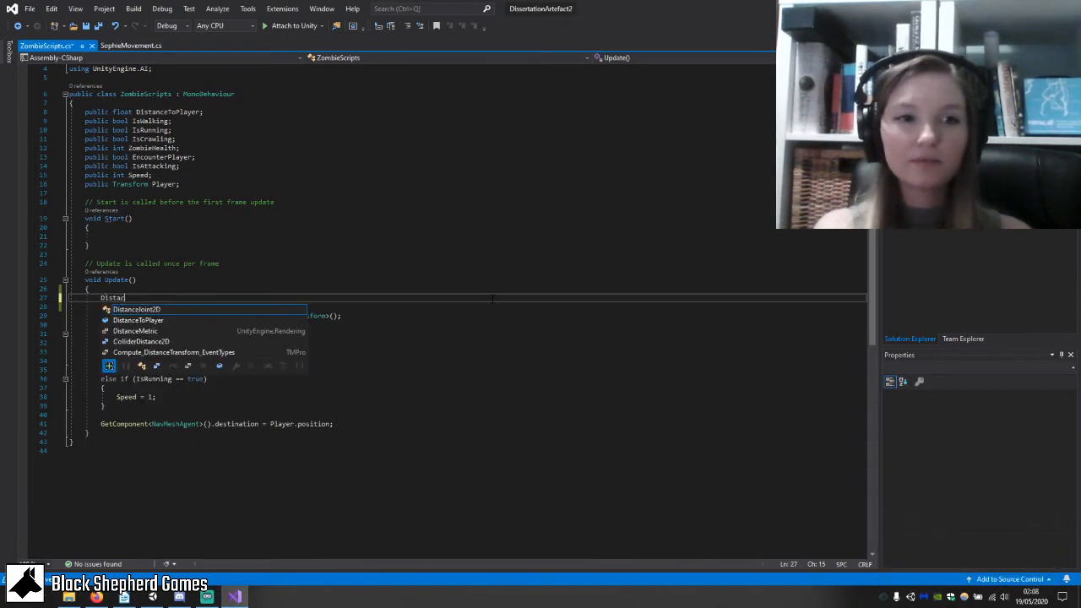
{"action": "key", "text": "BackSpace"}
{"action": "type", "text": "nceto"}
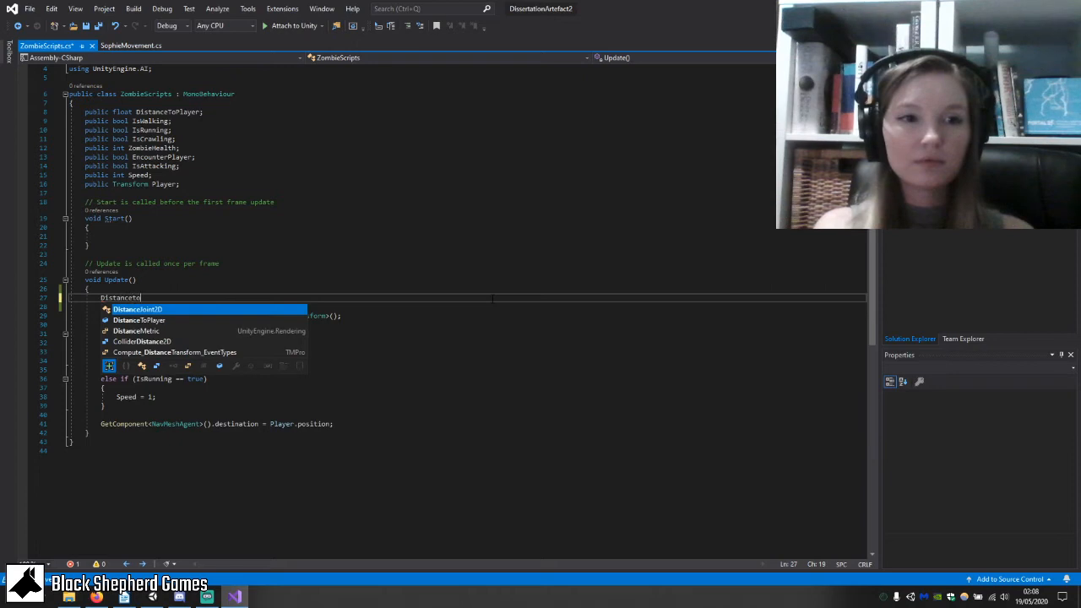
{"action": "type", "text": "p"}
{"action": "key", "text": "Tab"}
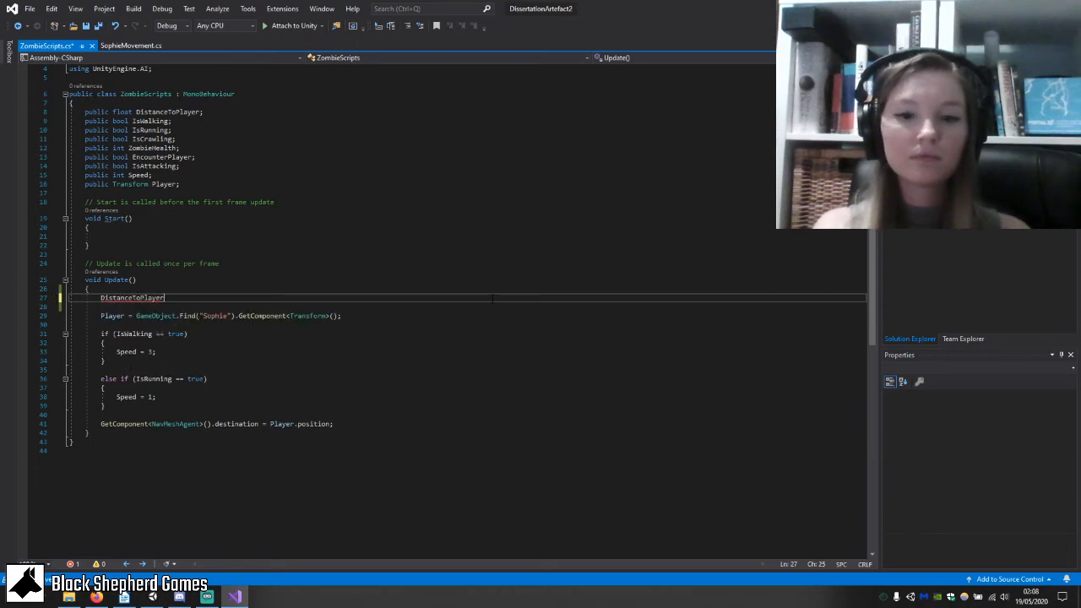
{"action": "type", "text": "= V"}
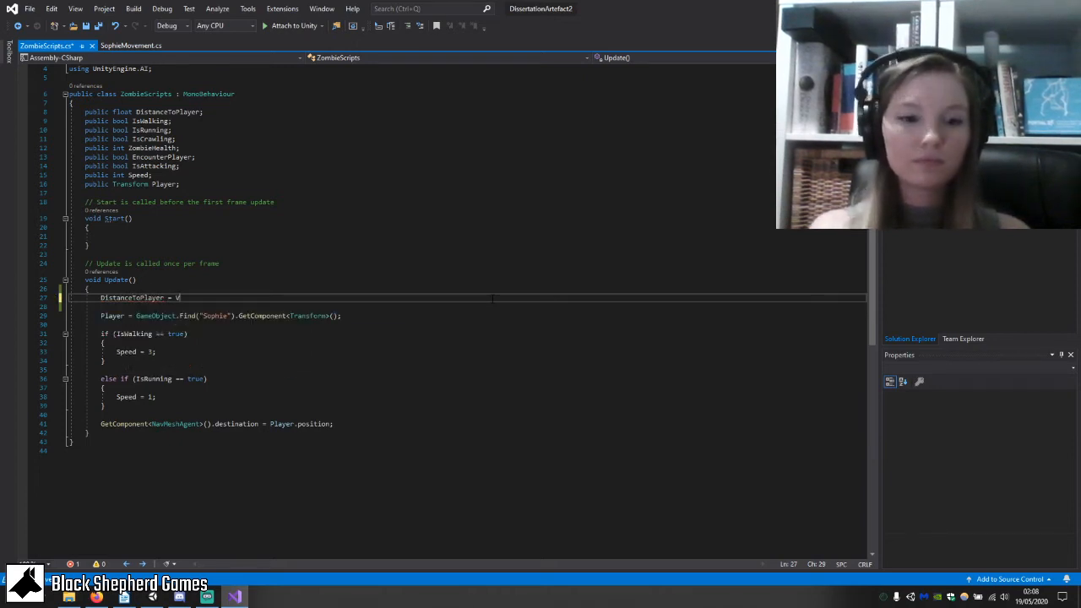
{"action": "type", "text": "ector"}
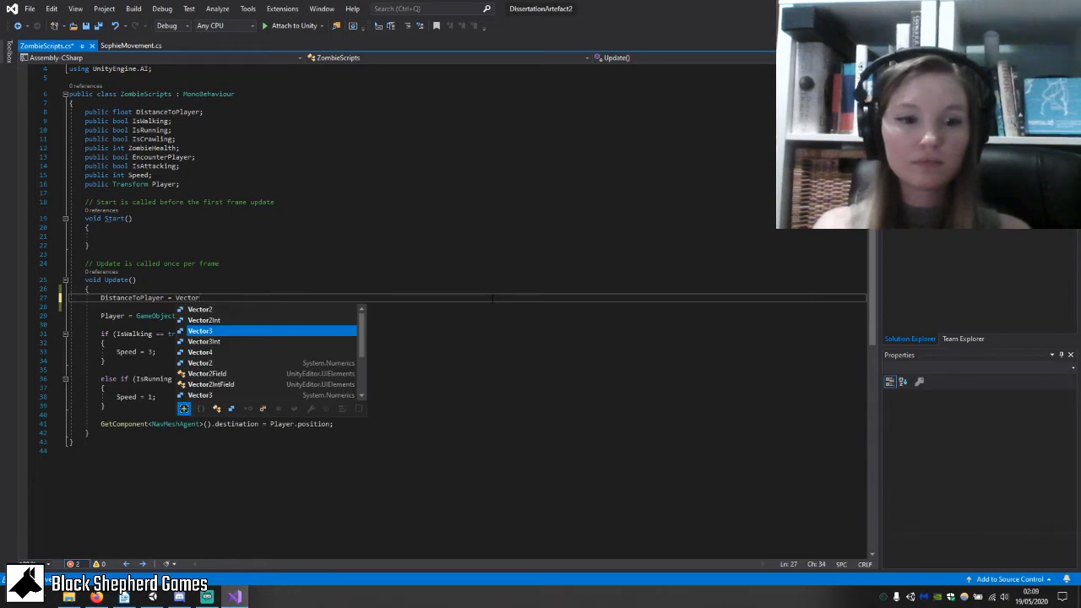
{"action": "type", "text": "3.Distance"}
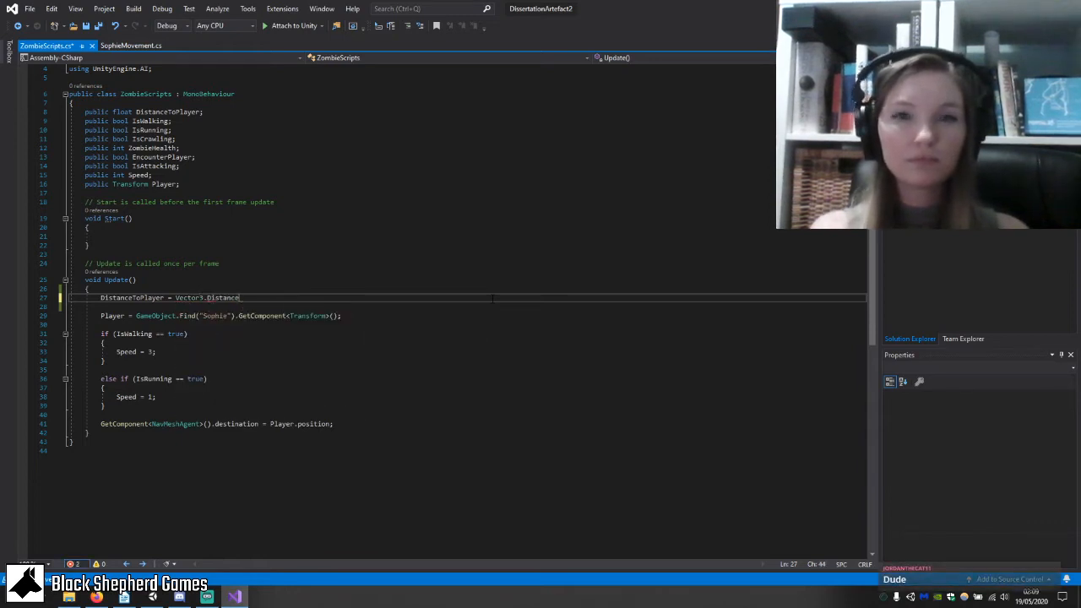
{"action": "type", "text": " (thi"}
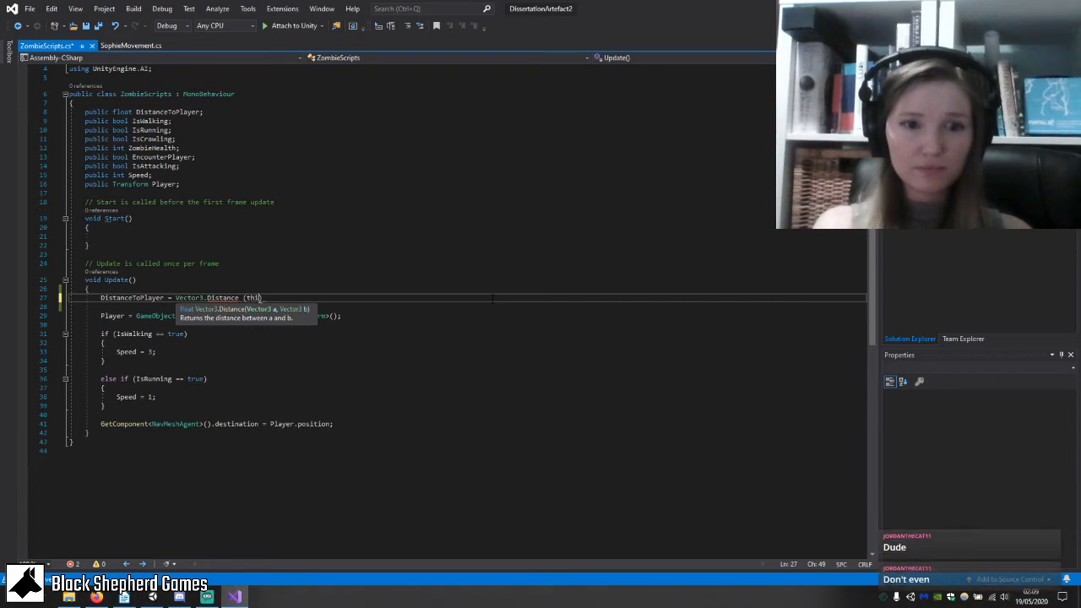
{"action": "type", "text": "s.gameObject"}
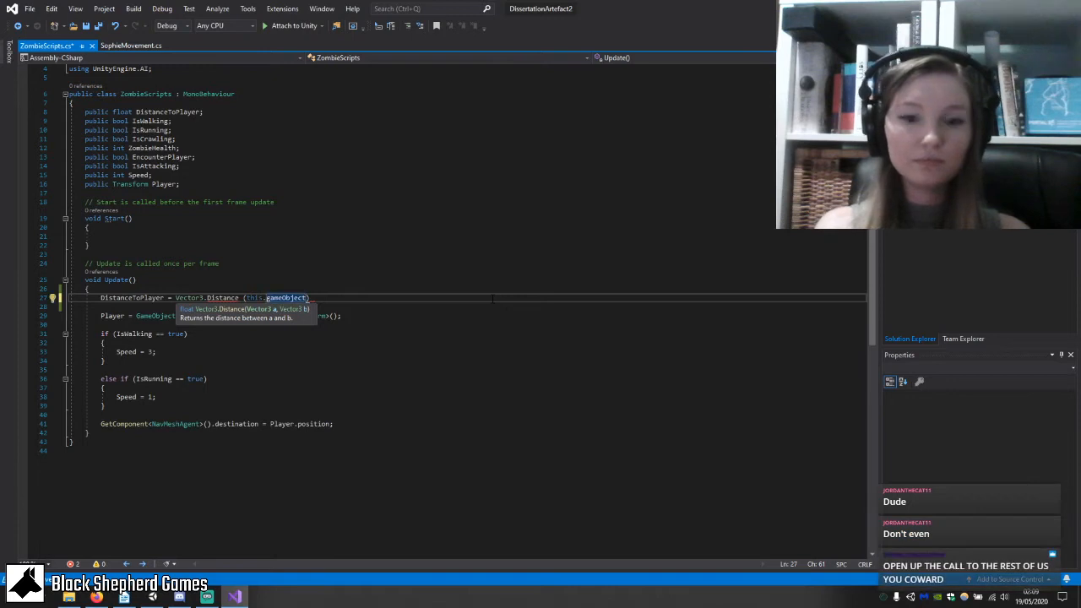
{"action": "type", "text": "."}
{"action": "key", "text": "BackSpace"}
{"action": "key", "text": "BackSpace"}
{"action": "key", "text": "BackSpace"}
{"action": "key", "text": "BackSpace"}
{"action": "key", "text": "BackSpace"}
{"action": "key", "text": "BackSpace"}
{"action": "key", "text": "BackSpace"}
{"action": "key", "text": "BackSpace"}
{"action": "key", "text": "BackSpace"}
{"action": "key", "text": "BackSpace"}
{"action": "key", "text": "BackSpace"}
{"action": "key", "text": "BackSpace"}
{"action": "key", "text": "BackSpace"}
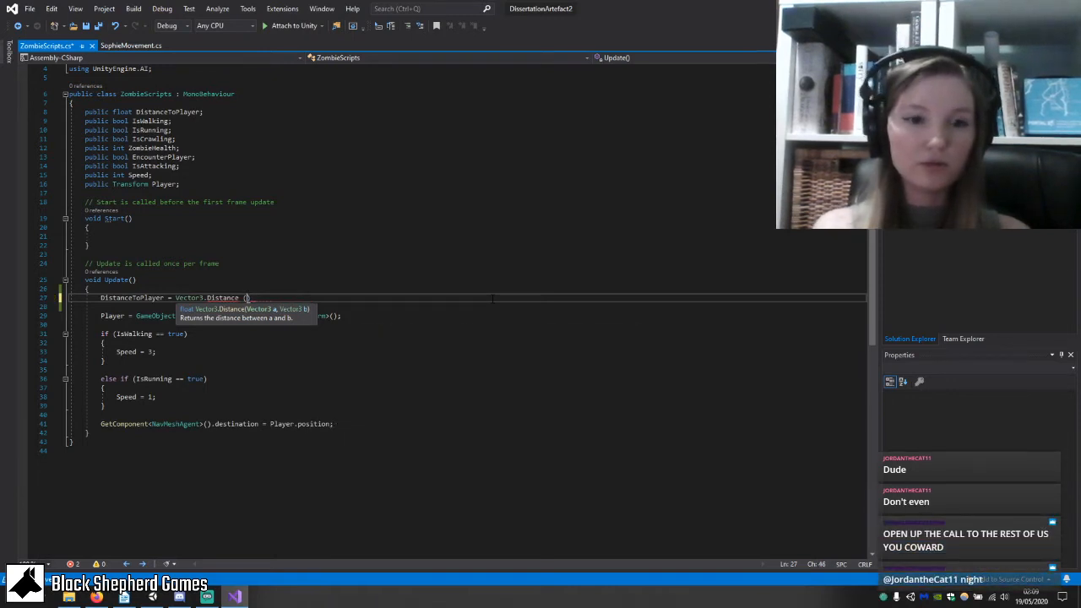
{"action": "type", "text": "transf"}
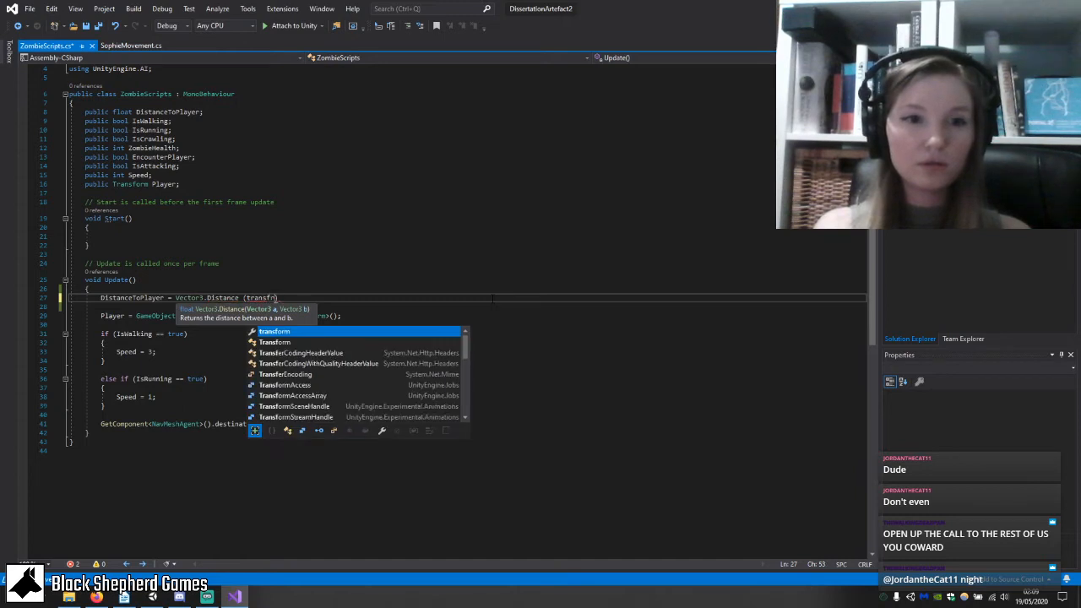
{"action": "type", "text": "c"}
{"action": "key", "text": "Return"}
{"action": "type", "text": ".pos"}
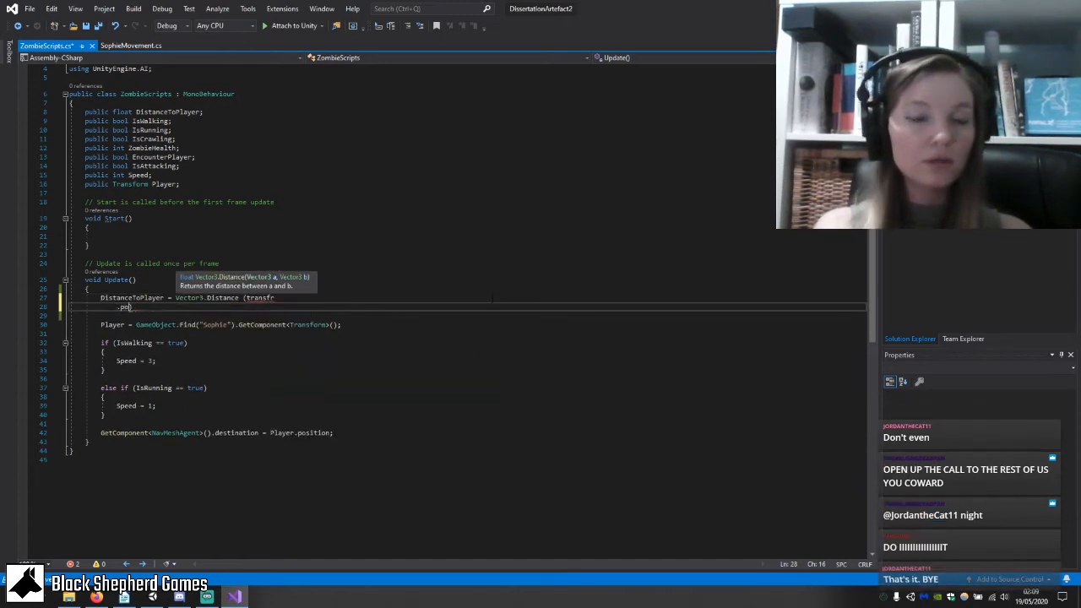
{"action": "key", "text": "BackSpace"}
{"action": "key", "text": "BackSpace"}
{"action": "key", "text": "BackSpace"}
{"action": "key", "text": "BackSpace"}
{"action": "key", "text": "BackSpace"}
{"action": "key", "text": "BackSpace"}
{"action": "key", "text": "BackSpace"}
{"action": "key", "text": "BackSpace"}
{"action": "key", "text": "BackSpace"}
{"action": "key", "text": "BackSpace"}
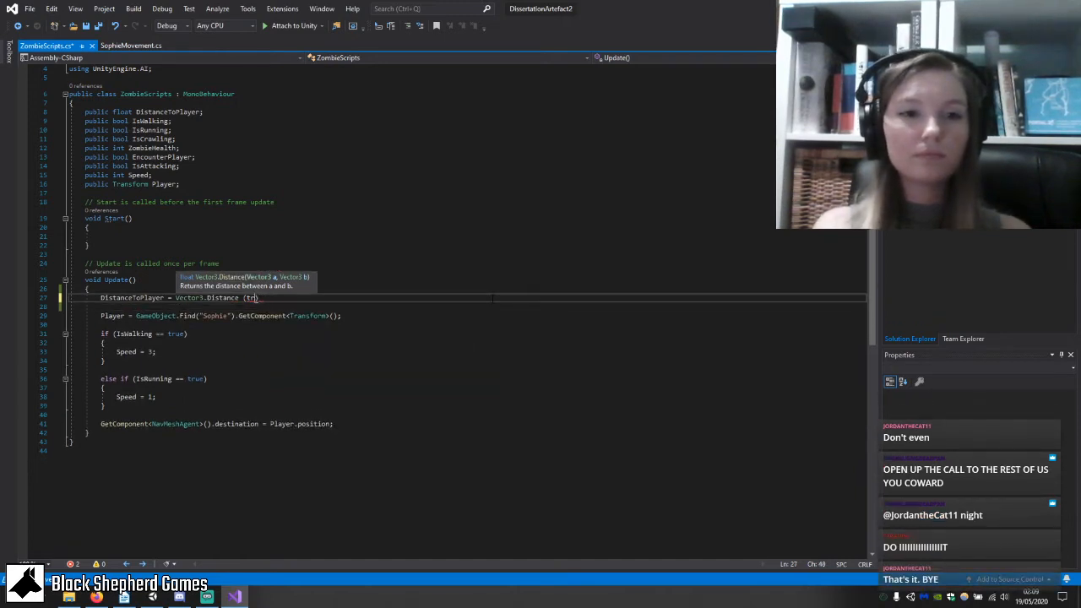
Complete the Vector3.Distance call with the arguments transform.position and Player.position, end the statement, and save the script.
{"action": "type", "text": "transf"}
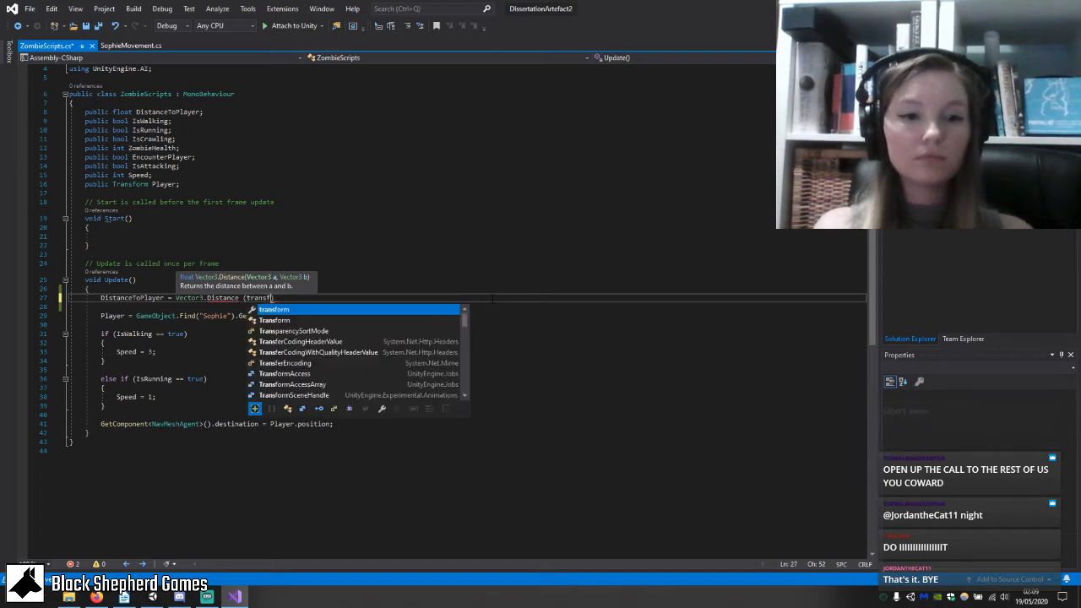
{"action": "type", "text": "orm.position"}
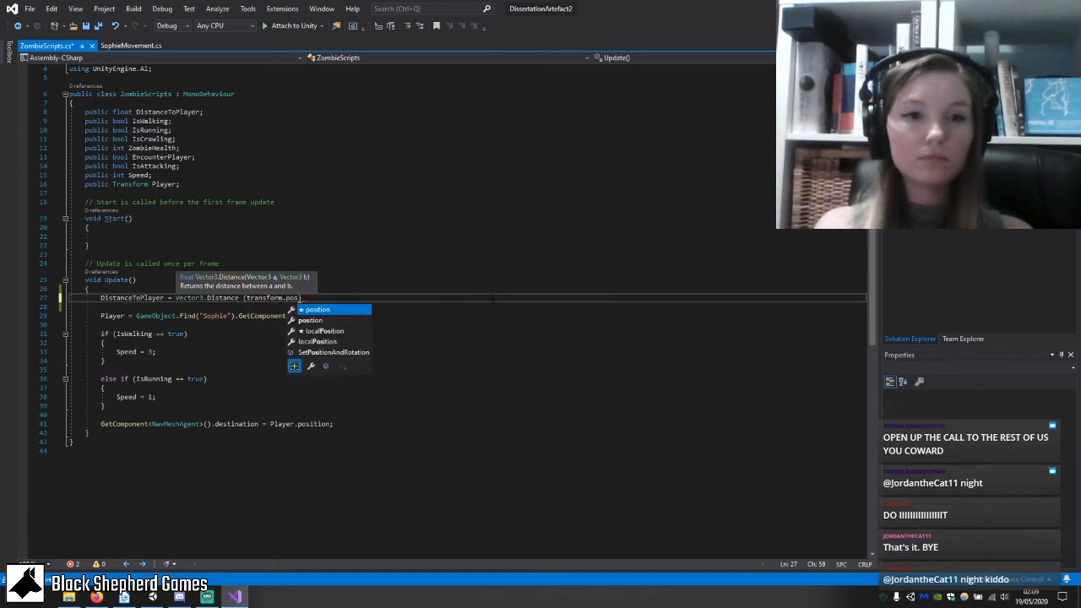
{"action": "type", "text": ", "}
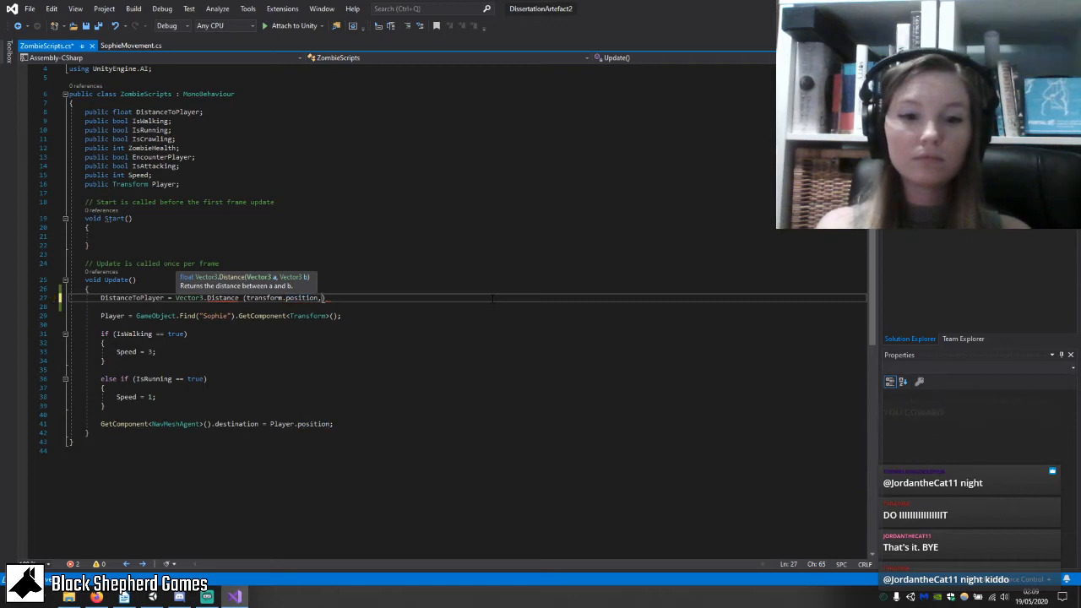
{"action": "type", "text": "Player."}
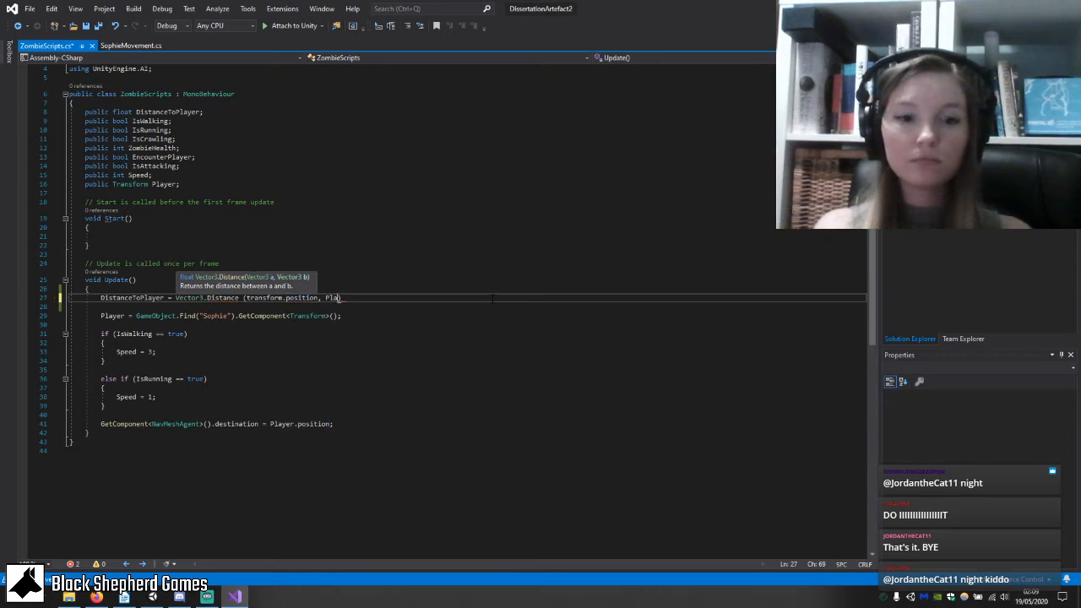
{"action": "type", "text": "position)"}
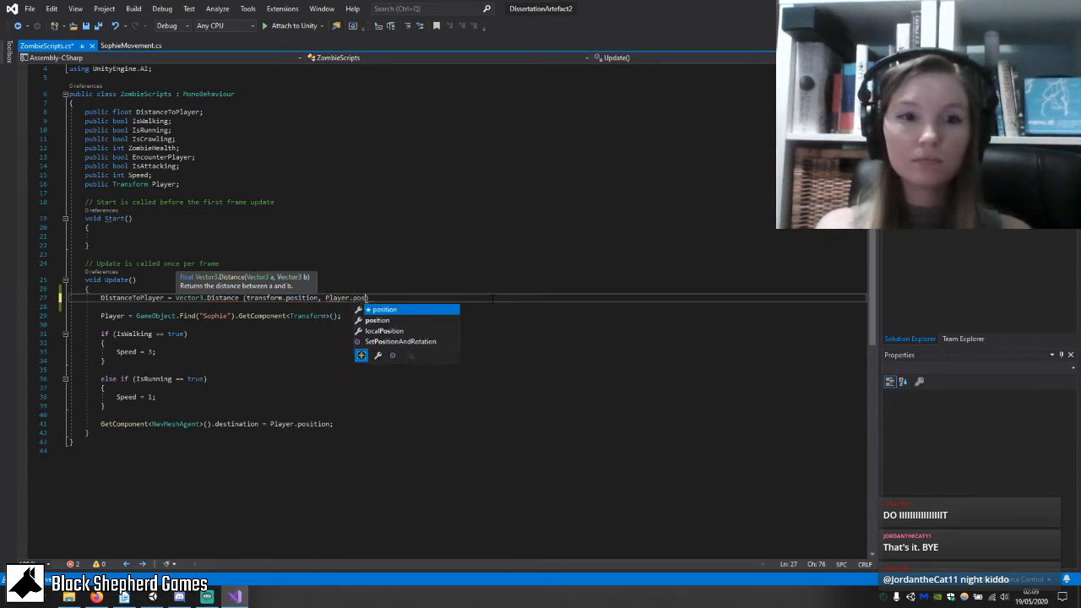
{"action": "type", "text": ";"}
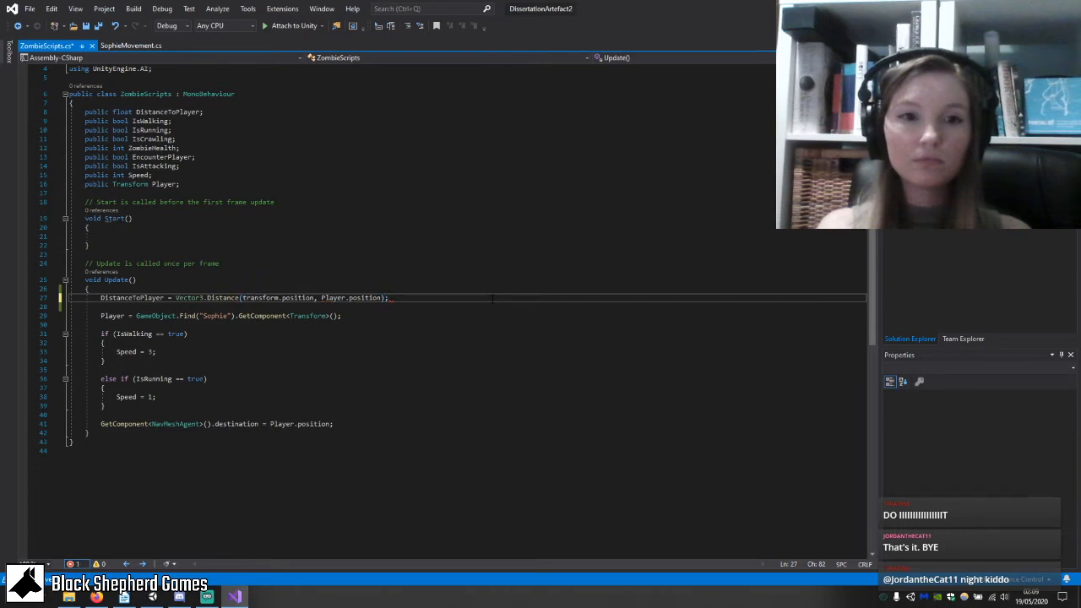
{"action": "left_click", "coordinate": [98, 26]}
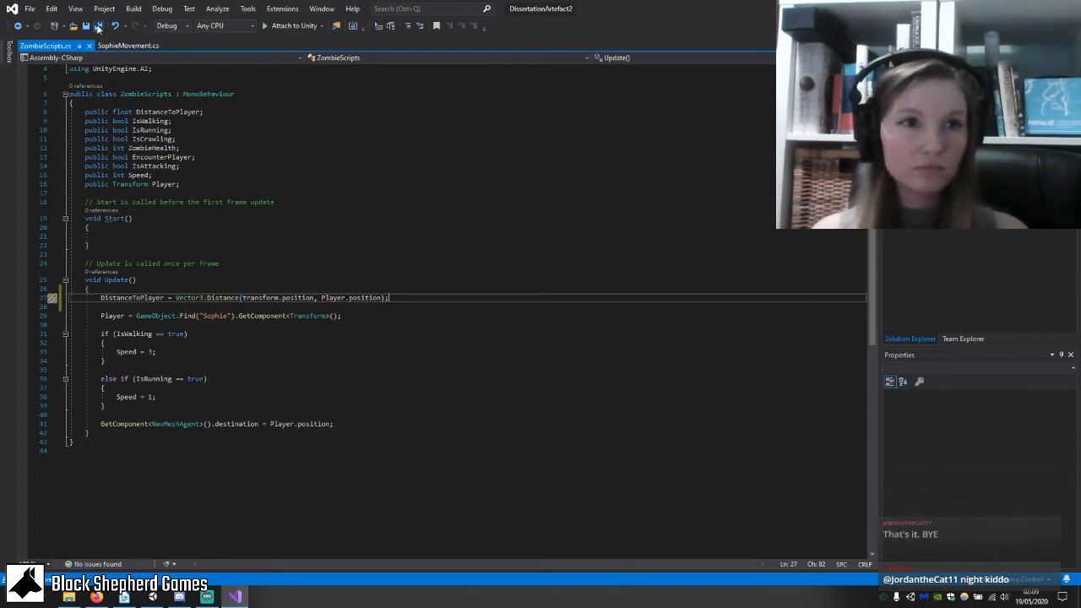
Below the DistanceToPlayer assignment, add an empty block for the condition if (DistanceToPlayer > 5).
{"action": "left_click", "coordinate": [250, 326]}
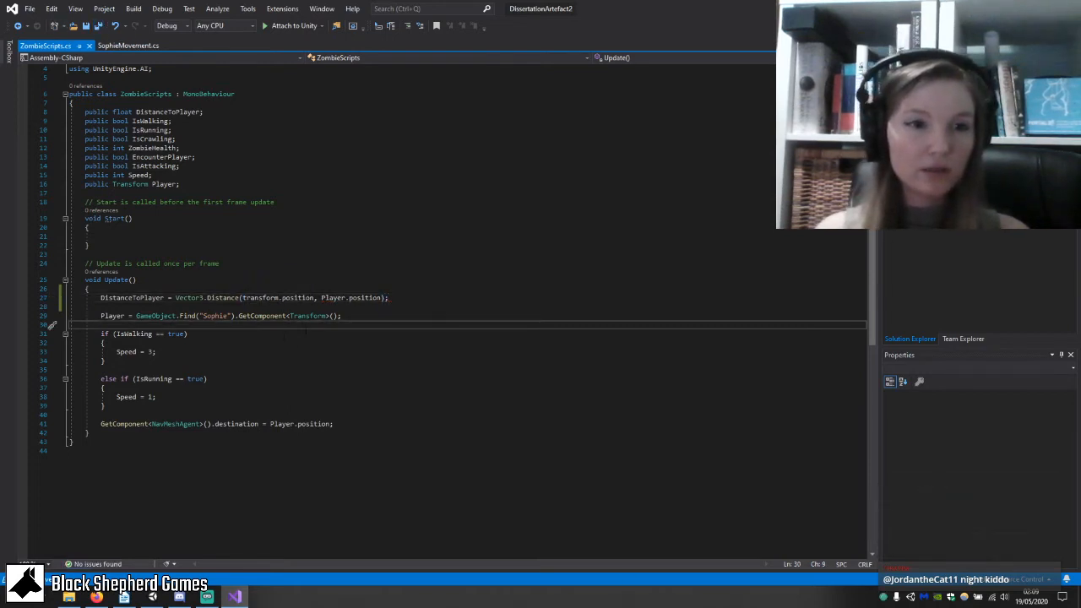
{"action": "key", "text": "Up"}
{"action": "key", "text": "Up"}
{"action": "key", "text": "Return"}
{"action": "key", "text": "Return"}
{"action": "key", "text": "Return"}
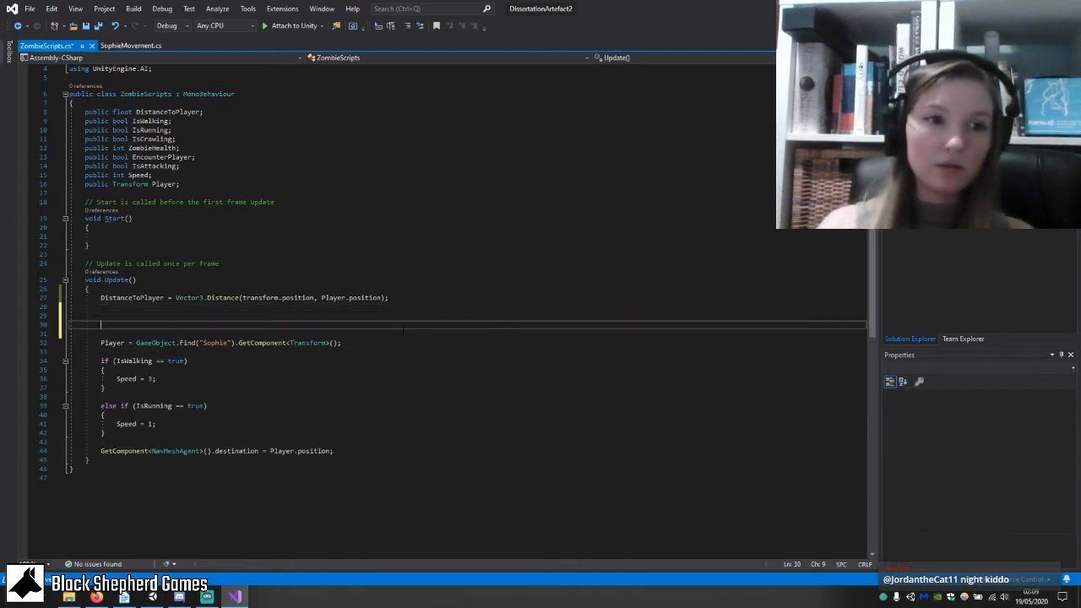
{"action": "key", "text": "Up"}
{"action": "key", "text": "Up"}
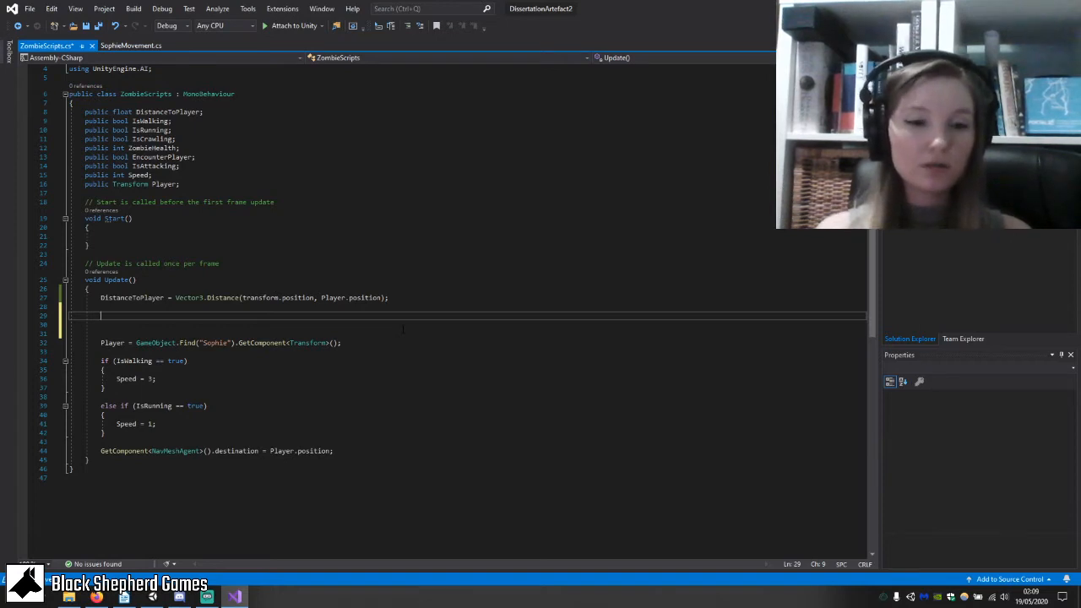
{"action": "type", "text": "if"}
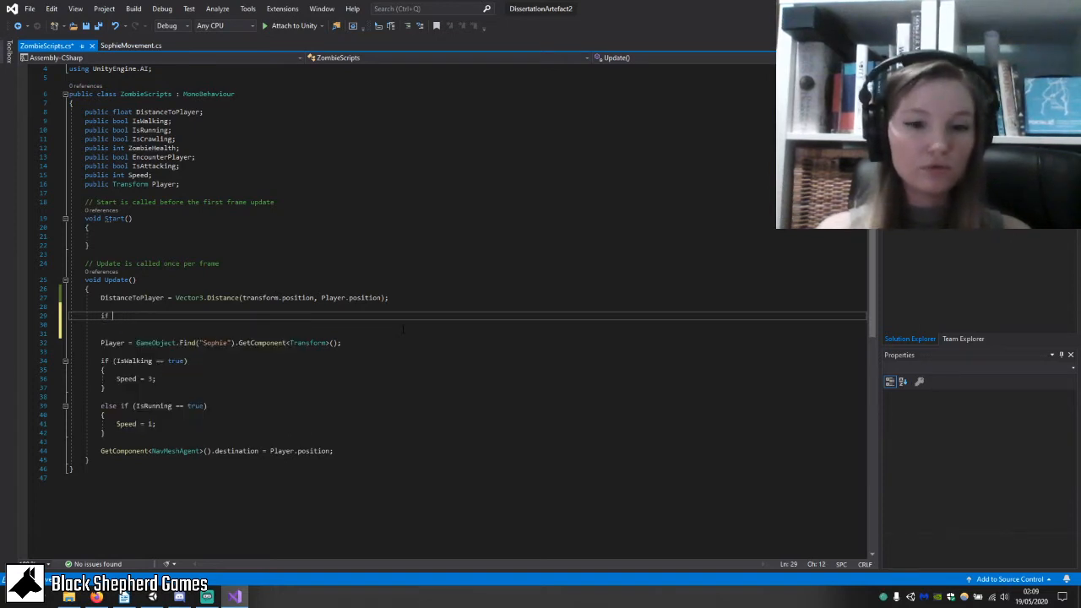
{"action": "type", "text": " (Distan"}
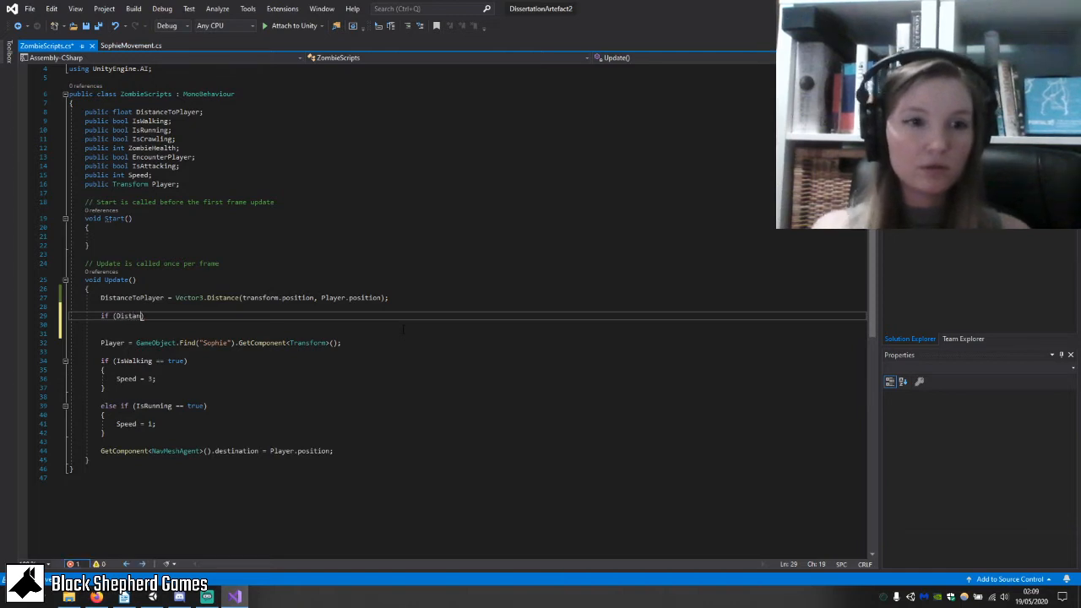
{"action": "type", "text": "ceToPlayer"}
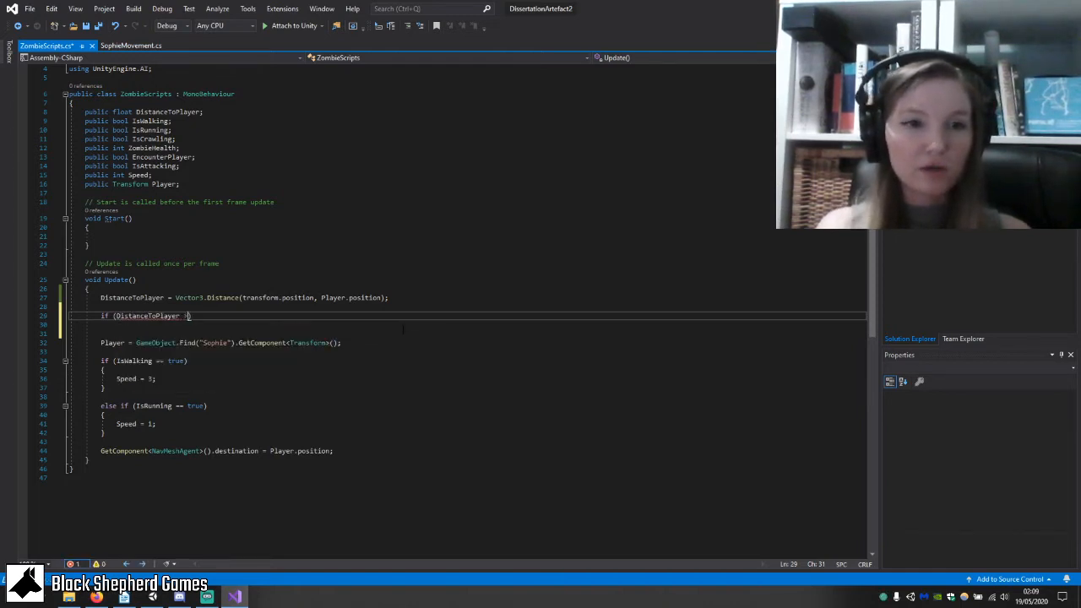
{"action": "type", "text": " > 5"}
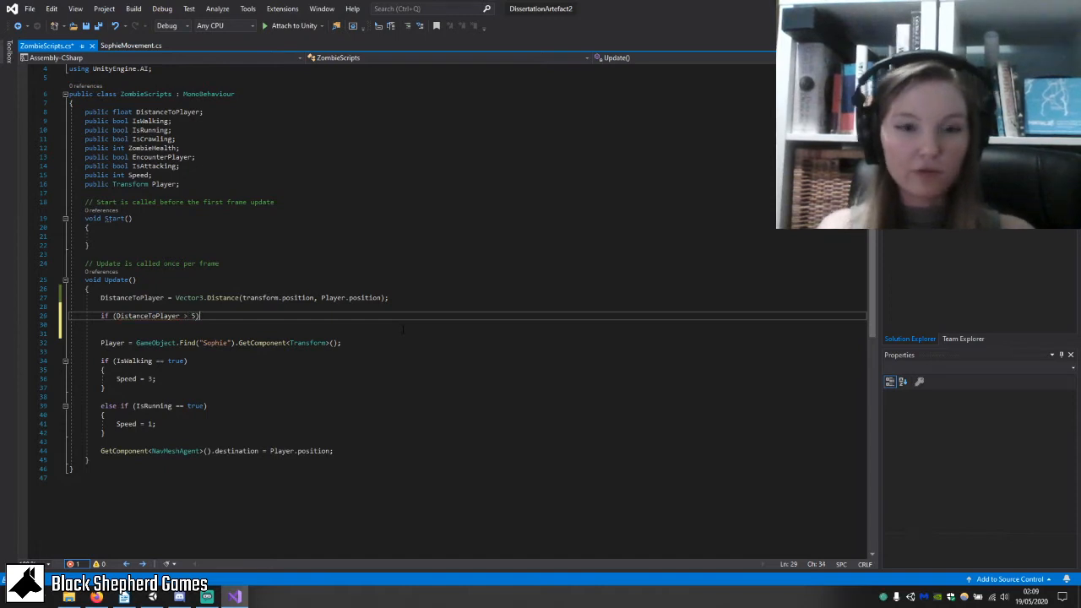
{"action": "key", "text": "Return"}
{"action": "type", "text": "{"}
{"action": "key", "text": "Return"}
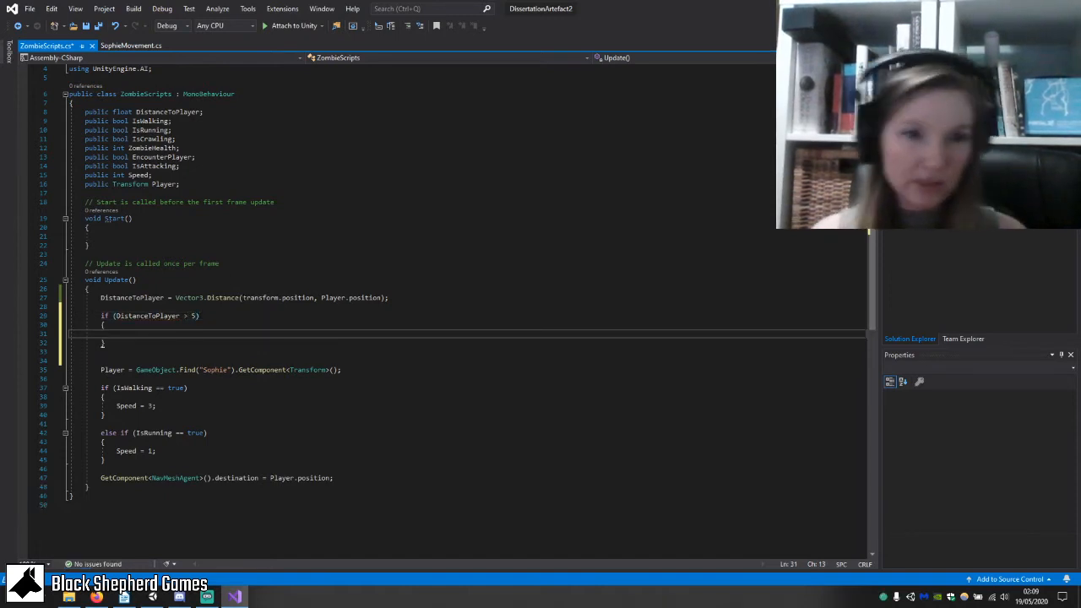
Move the Player = GameObject.Find("Sophie") line into the DistanceToPlayer > 5 block, remove the leftover blank lines, and save.
{"action": "left_click", "coordinate": [380, 369]}
{"action": "key", "text": "shift+Home"}
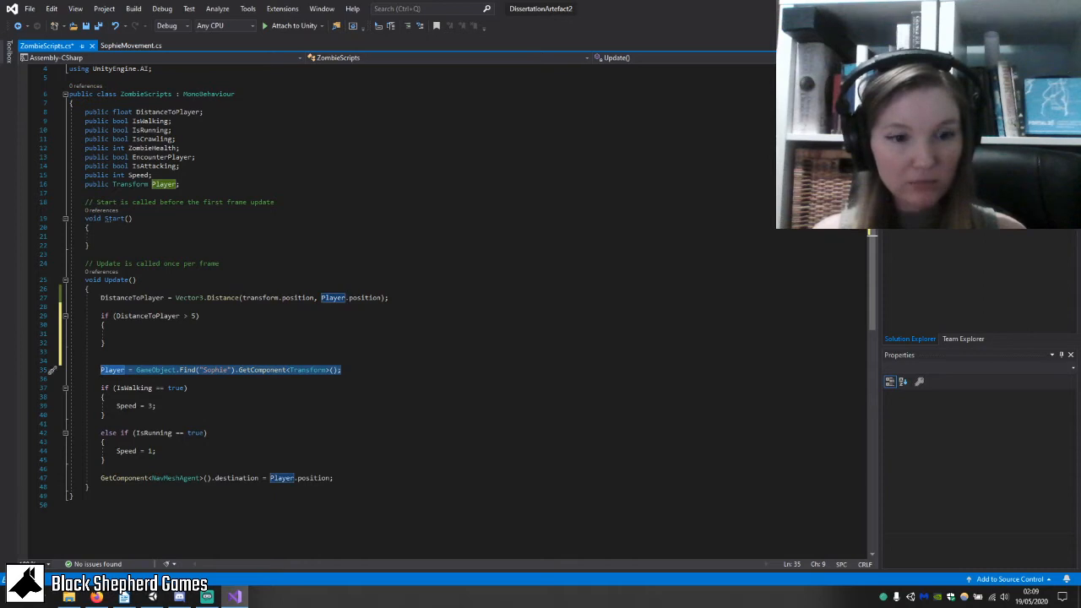
{"action": "key", "text": "ctrl+x"}
{"action": "key", "text": "shift+Up"}
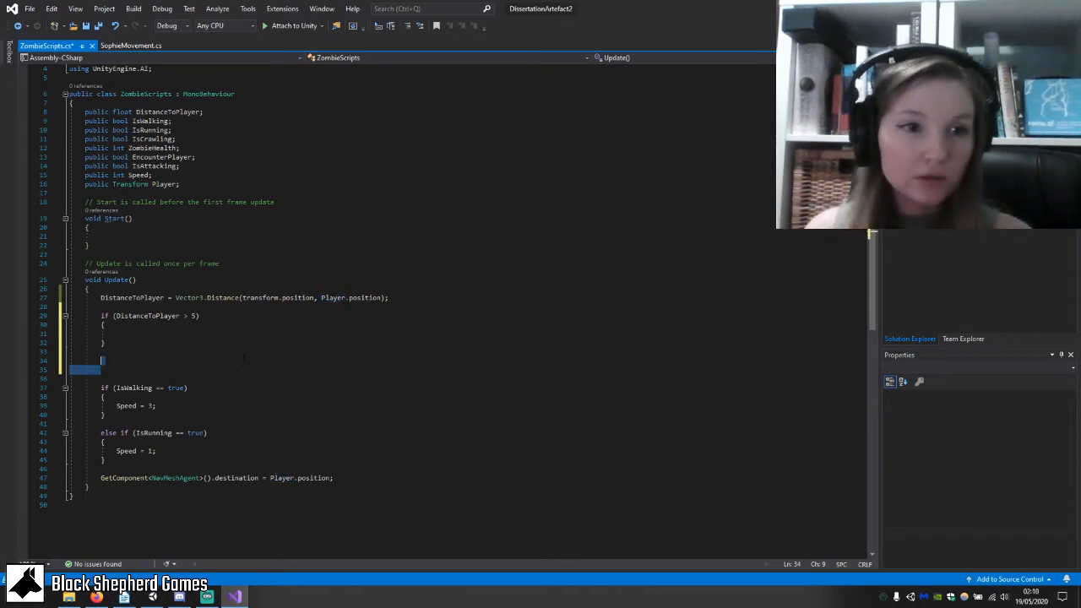
{"action": "key", "text": "BackSpace"}
{"action": "left_click", "coordinate": [245, 335]}
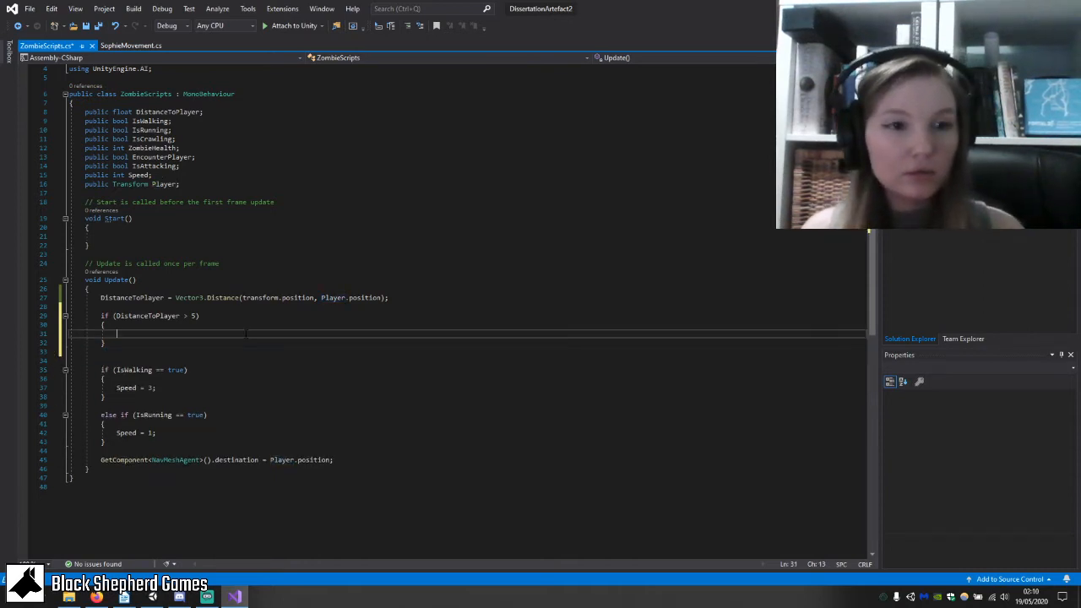
{"action": "key", "text": "ctrl+v"}
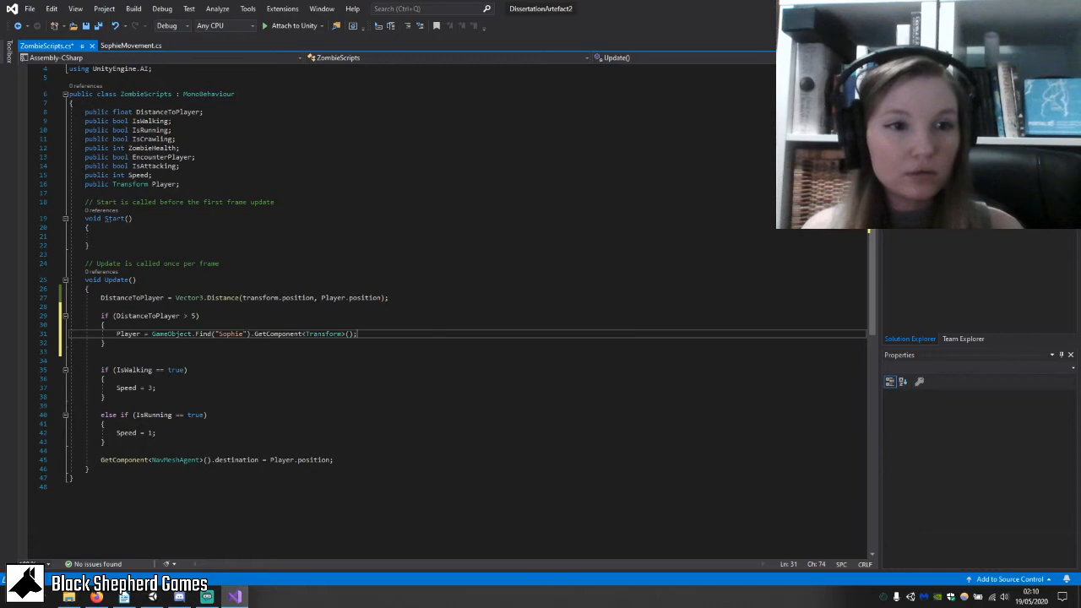
{"action": "left_click", "coordinate": [99, 27]}
Insert blank lines below the public Transform Player field and begin a new field declaration with public.
{"action": "left_click", "coordinate": [251, 193]}
{"action": "key", "text": "Return"}
{"action": "key", "text": "Return"}
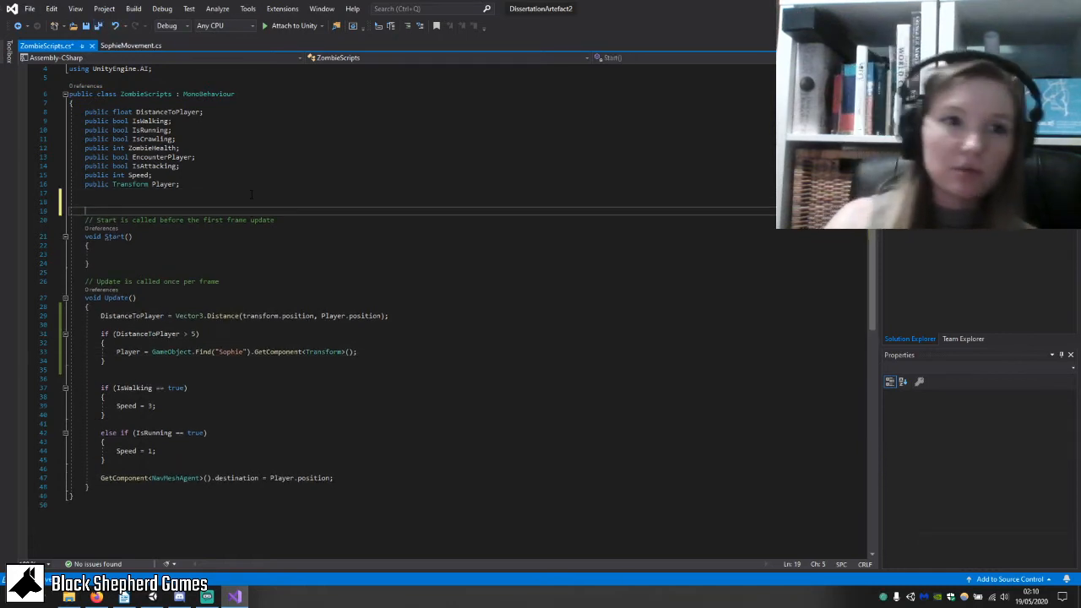
{"action": "key", "text": "Up"}
{"action": "type", "text": "public"}
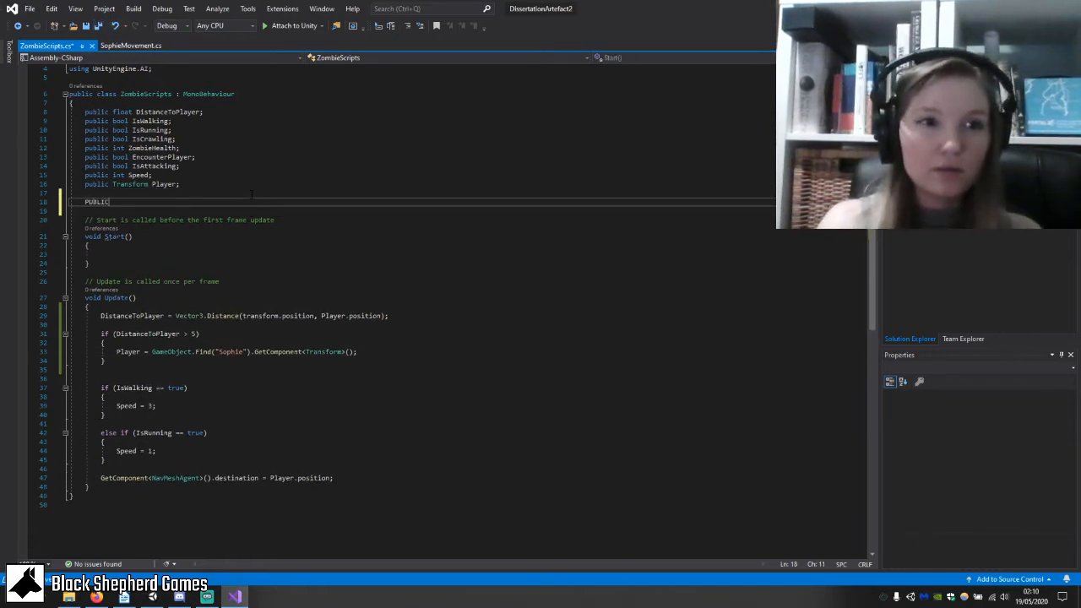
{"action": "key", "text": "BackSpace"}
{"action": "key", "text": "BackSpace"}
{"action": "type", "text": "ic "}
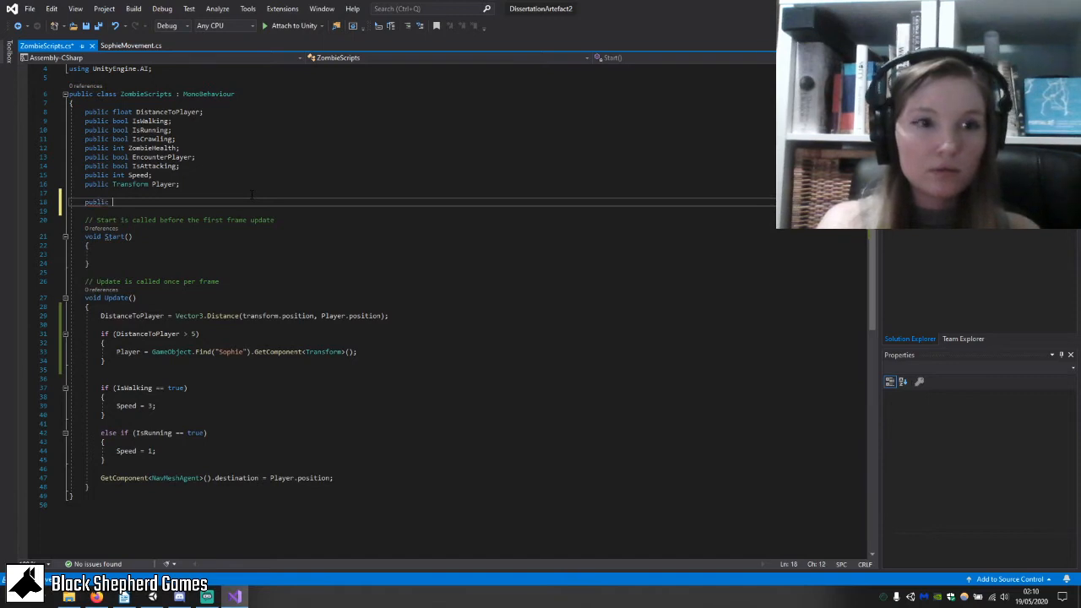
{"action": "type", "text": "Dist"}
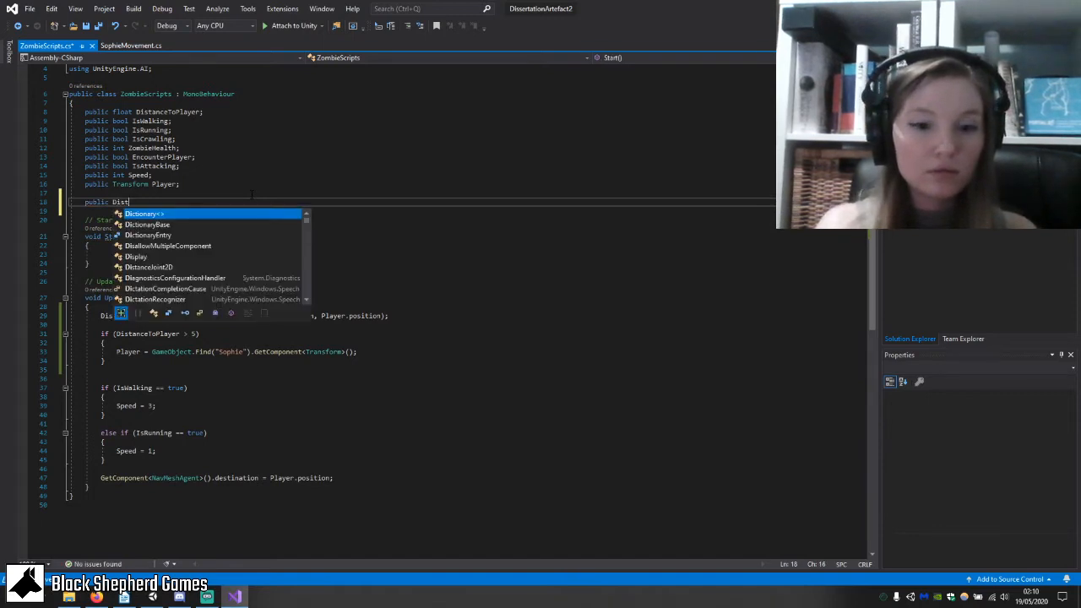
{"action": "type", "text": "Number"}
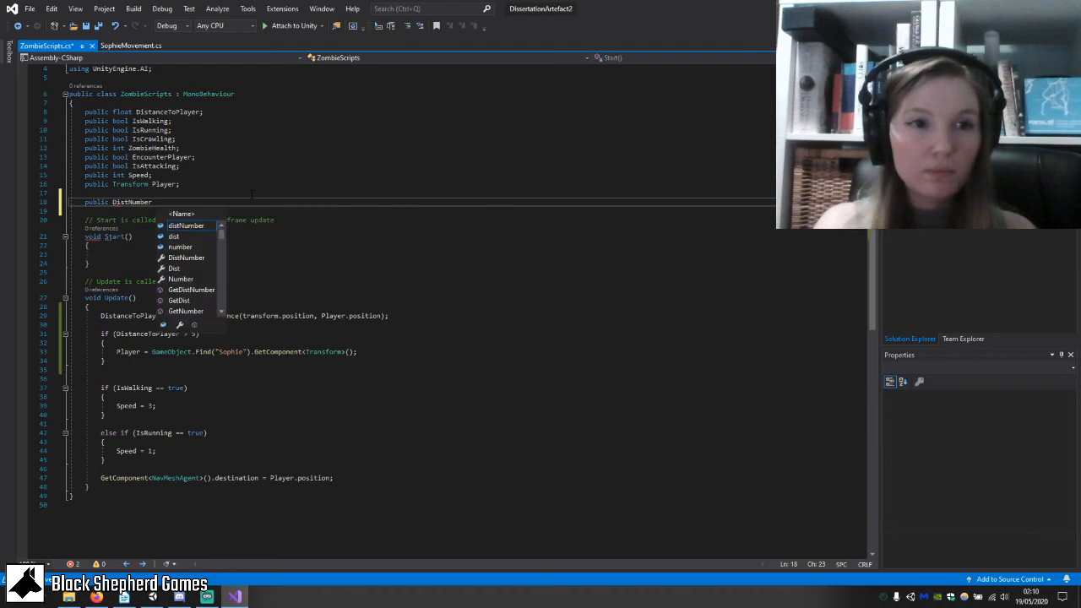
{"action": "key", "text": "BackSpace"}
{"action": "key", "text": "BackSpace"}
{"action": "key", "text": "BackSpace"}
{"action": "key", "text": "BackSpace"}
{"action": "key", "text": "BackSpace"}
{"action": "key", "text": "BackSpace"}
{"action": "key", "text": "BackSpace"}
{"action": "key", "text": "BackSpace"}
{"action": "key", "text": "BackSpace"}
{"action": "key", "text": "BackSpace"}
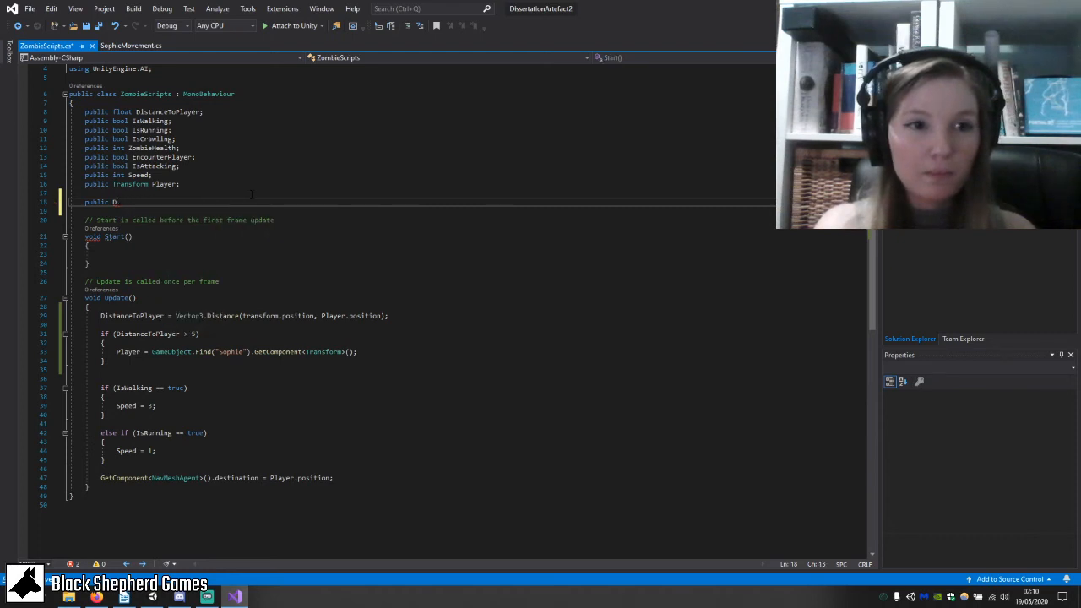
Complete the new field declaration as public float DistNumber; and save the script.
{"action": "type", "text": "f"}
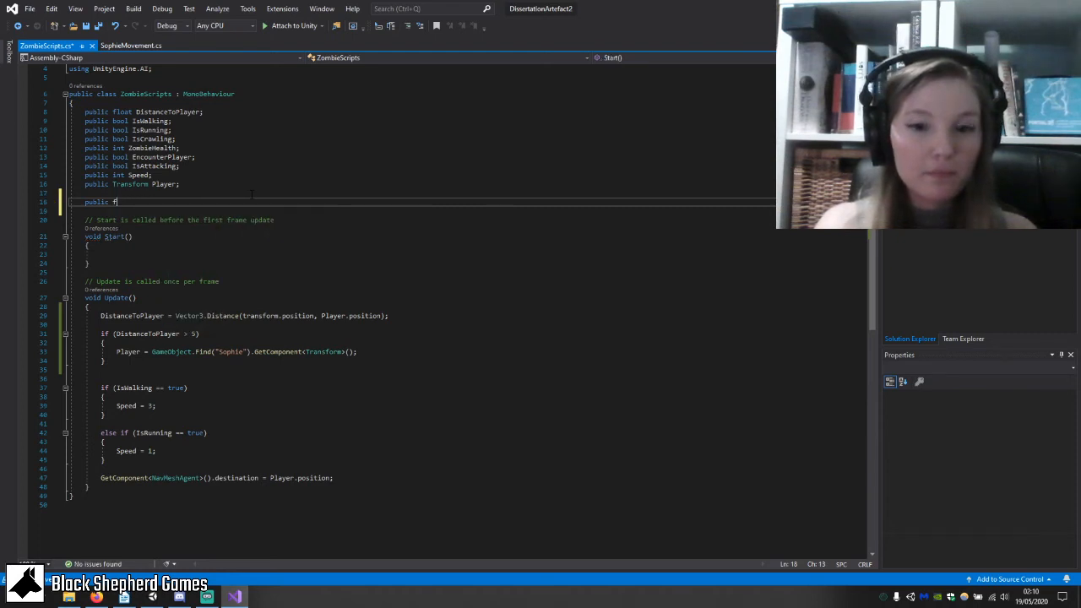
{"action": "type", "text": "loat DistN"}
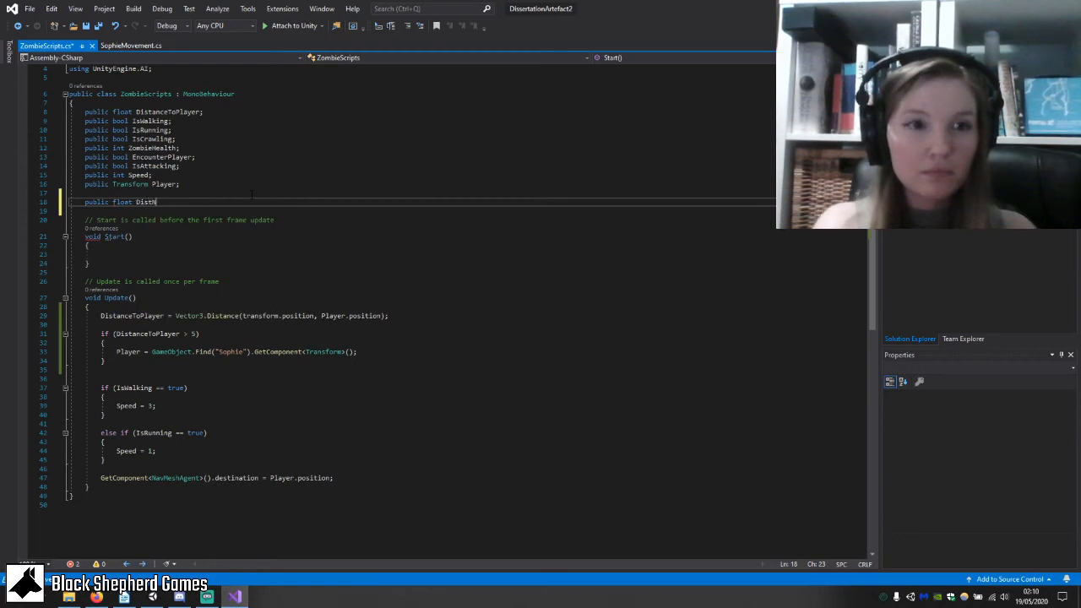
{"action": "type", "text": "umber;"}
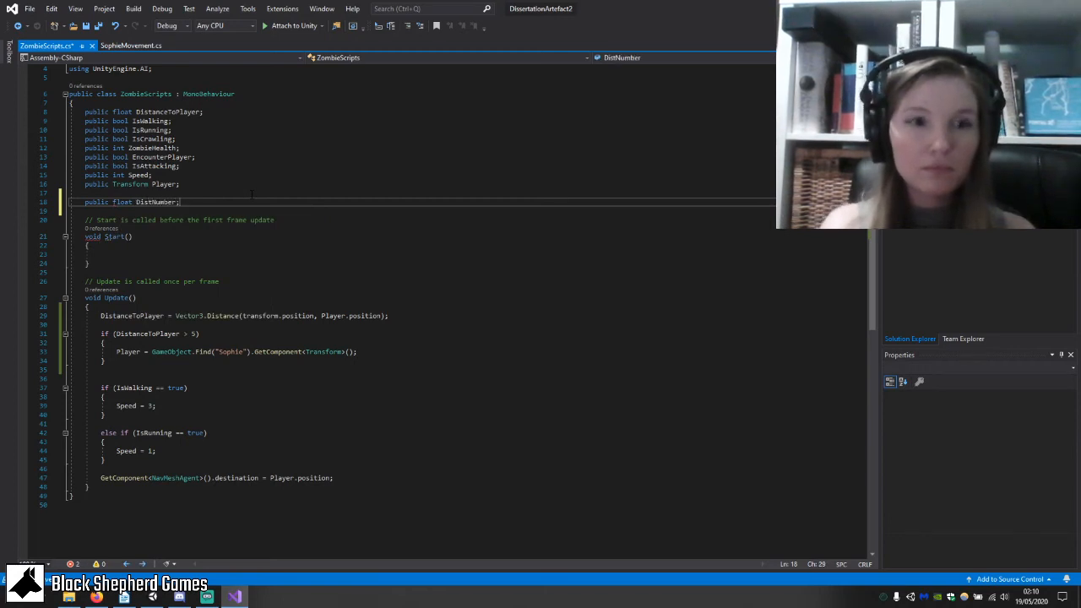
{"action": "left_click", "coordinate": [98, 26]}
Replace the 5 in the DistanceToPlayer condition with DistNumber and save the script.
{"action": "double_click", "coordinate": [193, 333]}
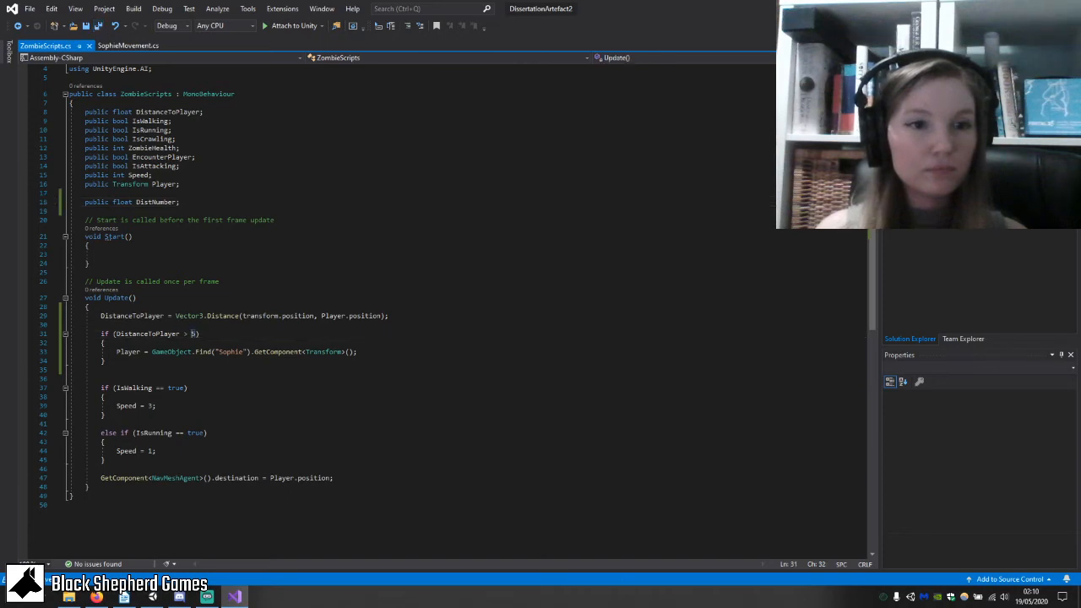
{"action": "type", "text": "Dist"}
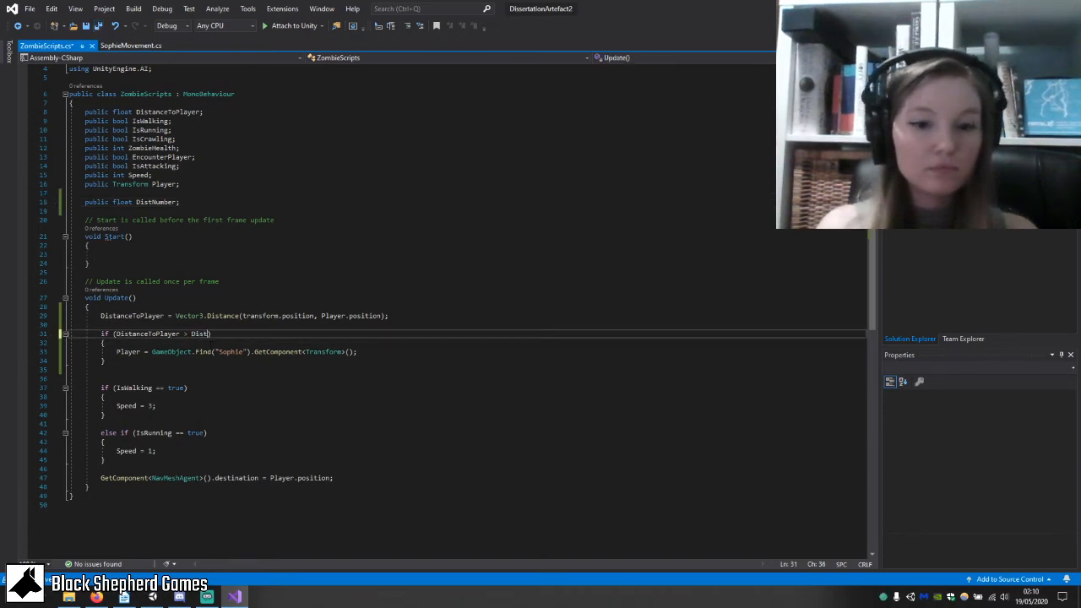
{"action": "type", "text": "Number"}
{"action": "key", "text": "Escape"}
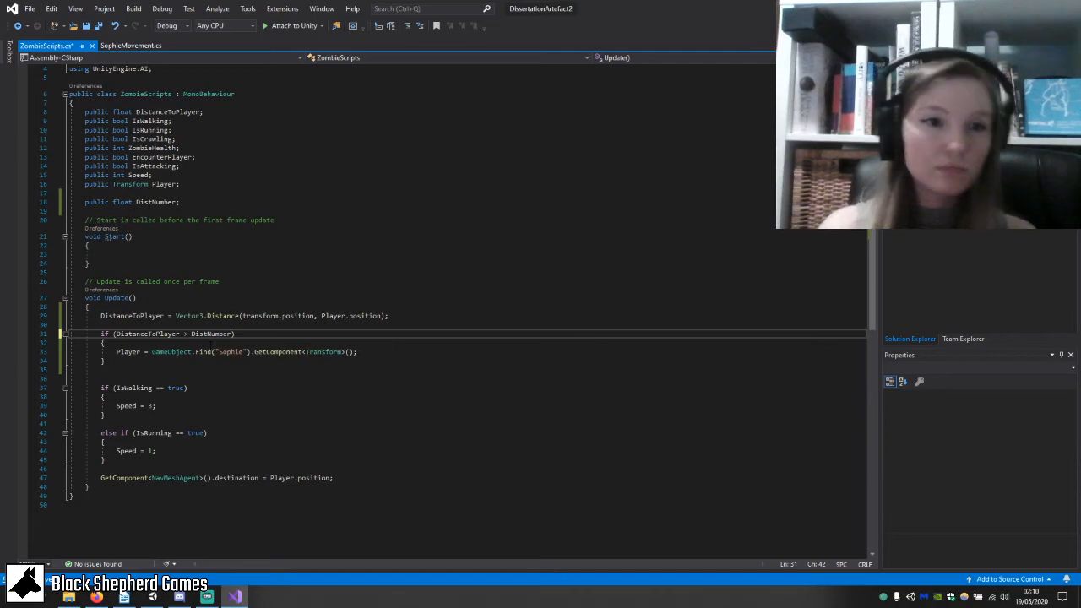
{"action": "left_click", "coordinate": [98, 26]}
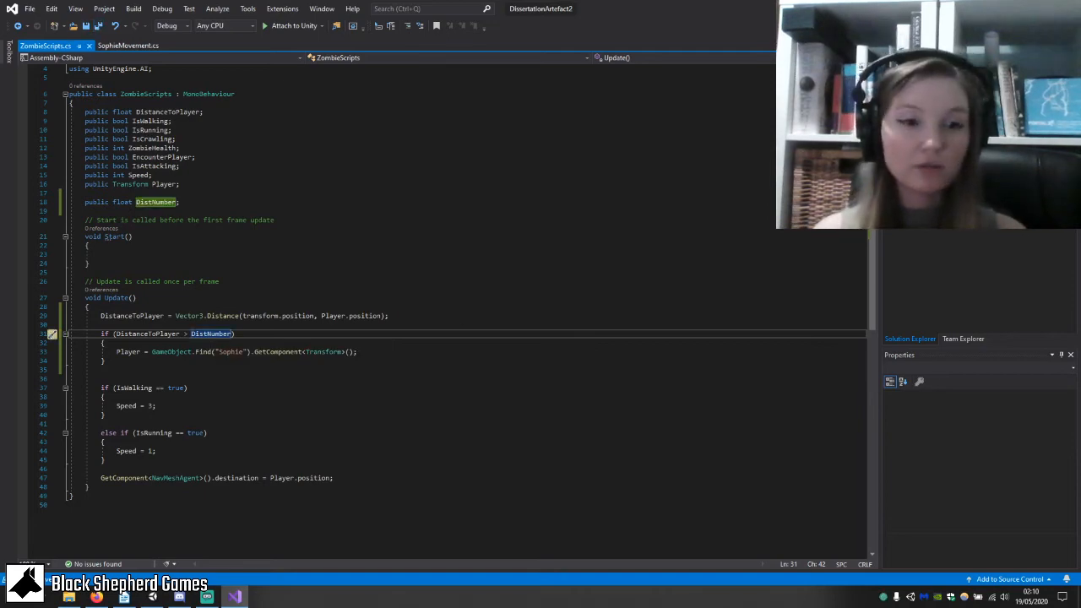
Switch to Unity, select Zombie_Doctor1 to show its Zombie Scripts values, and run a short play test before stopping it.
{"action": "left_click", "coordinate": [153, 598]}
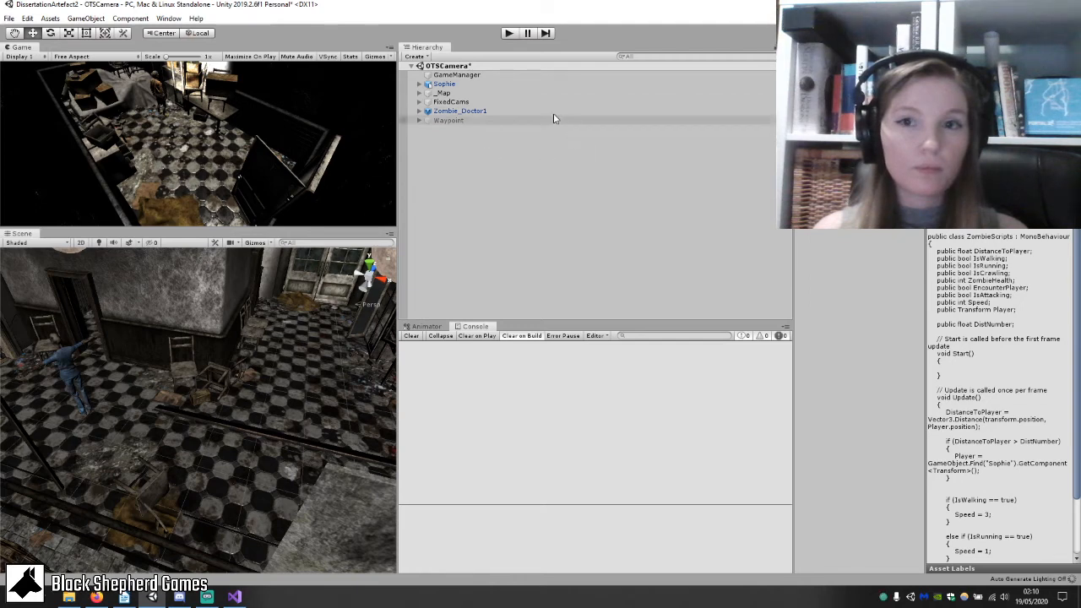
{"action": "left_click", "coordinate": [524, 111]}
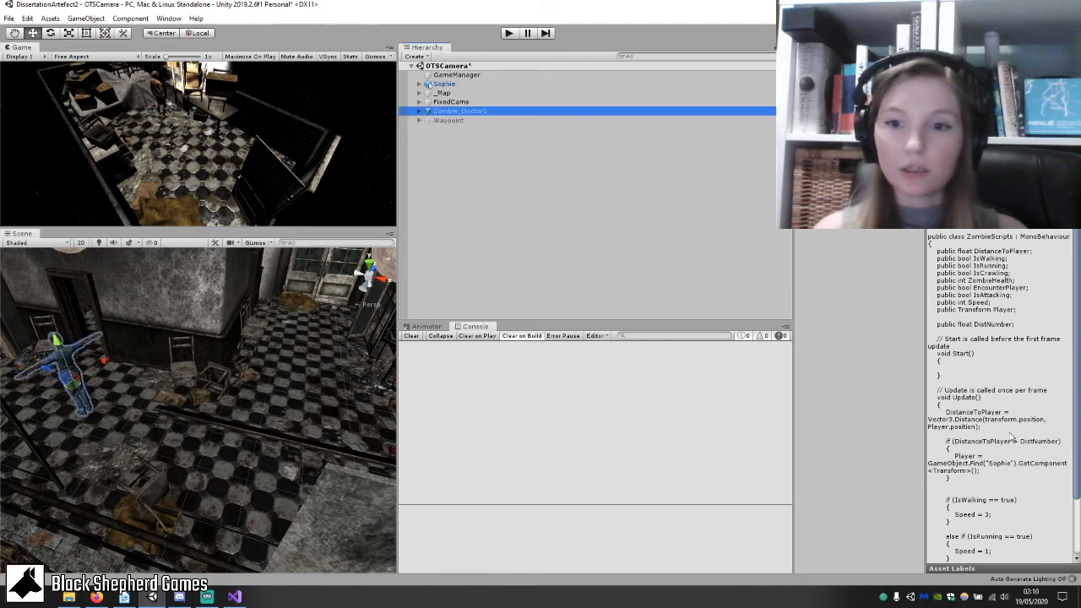
{"action": "scroll", "coordinate": [994, 345], "scroll_direction": "down", "scroll_amount": 2}
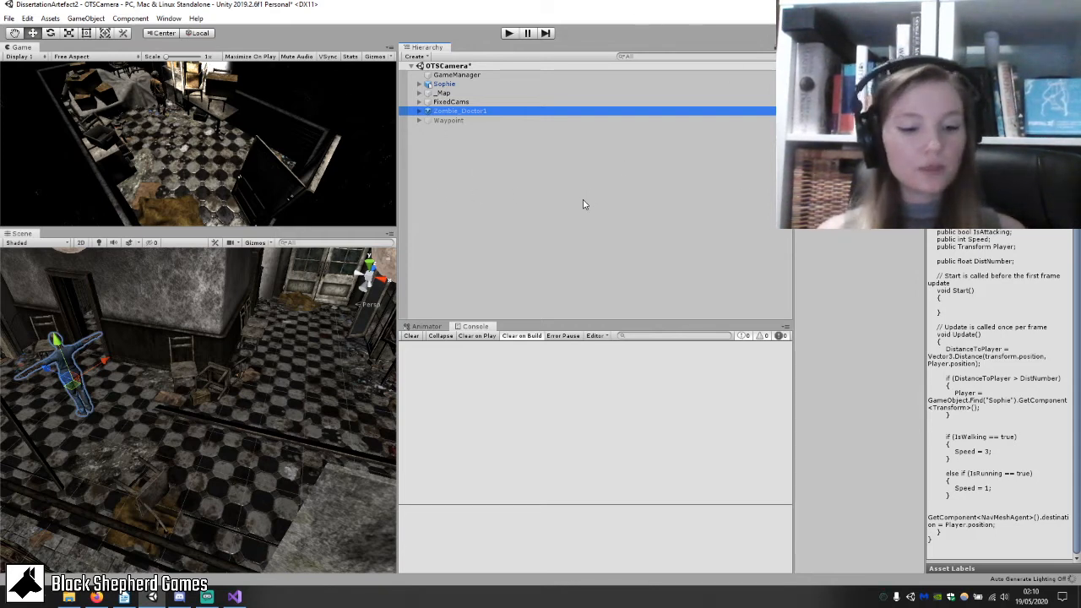
{"action": "left_click", "coordinate": [554, 147]}
{"action": "left_click", "coordinate": [517, 105]}
{"action": "left_click", "coordinate": [519, 110]}
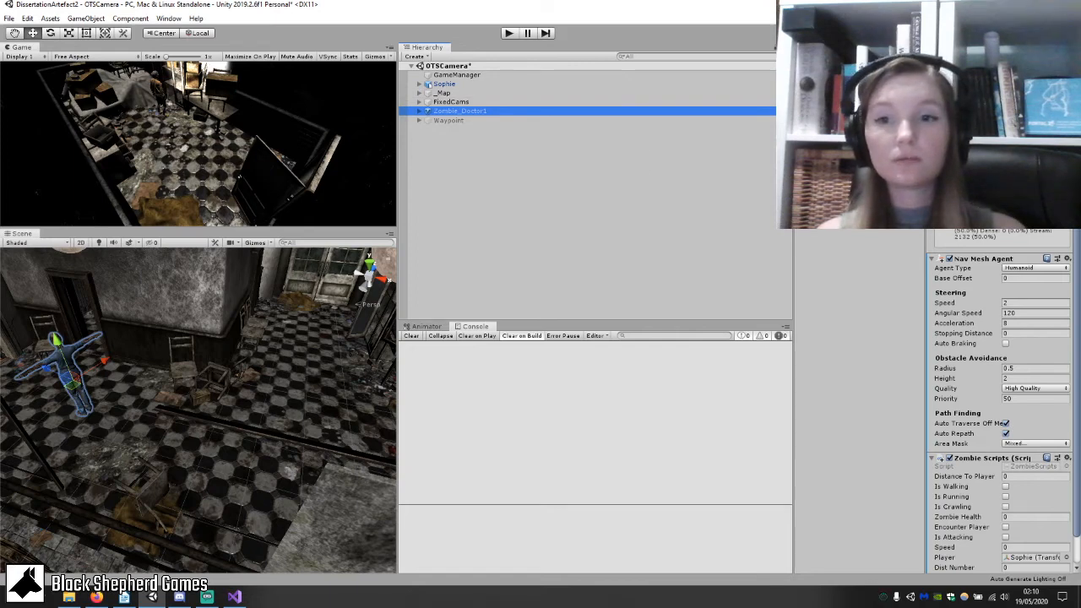
{"action": "scroll", "coordinate": [1004, 397], "scroll_direction": "down", "scroll_amount": 1}
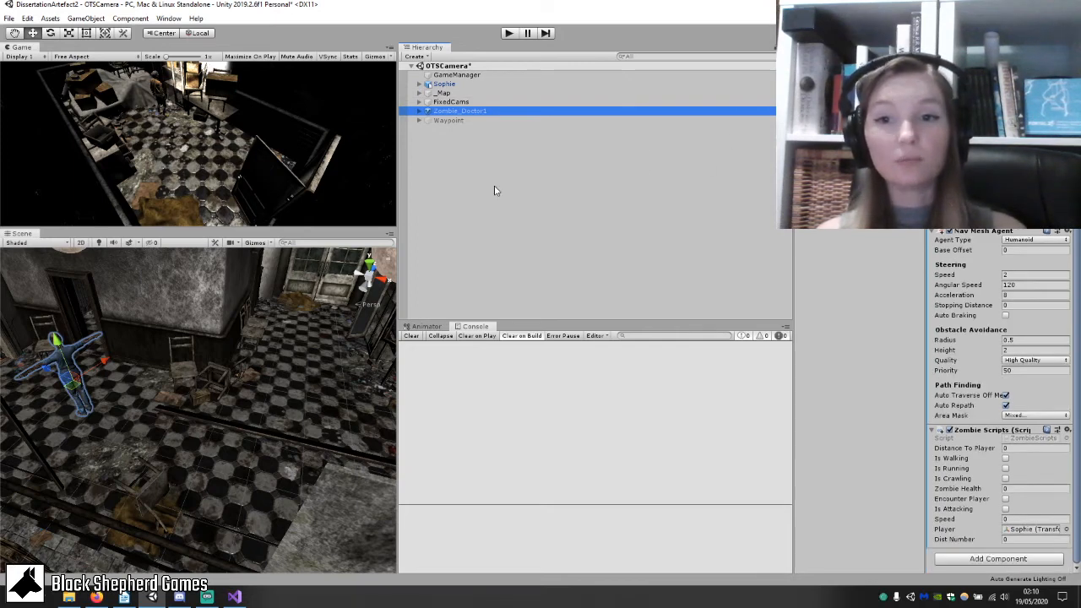
{"action": "left_click", "coordinate": [509, 33]}
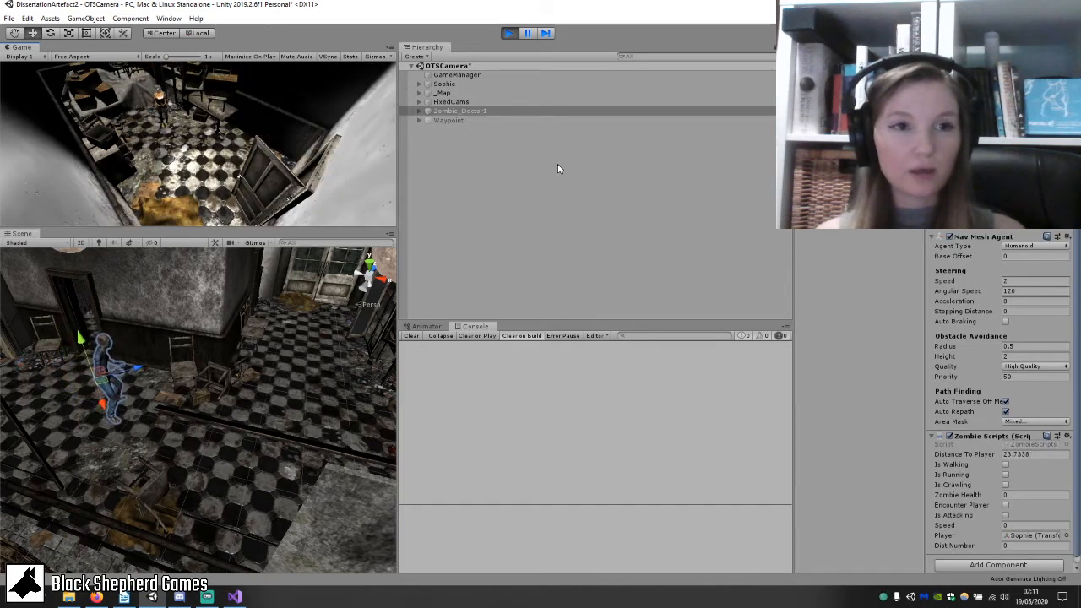
{"action": "left_click", "coordinate": [510, 36]}
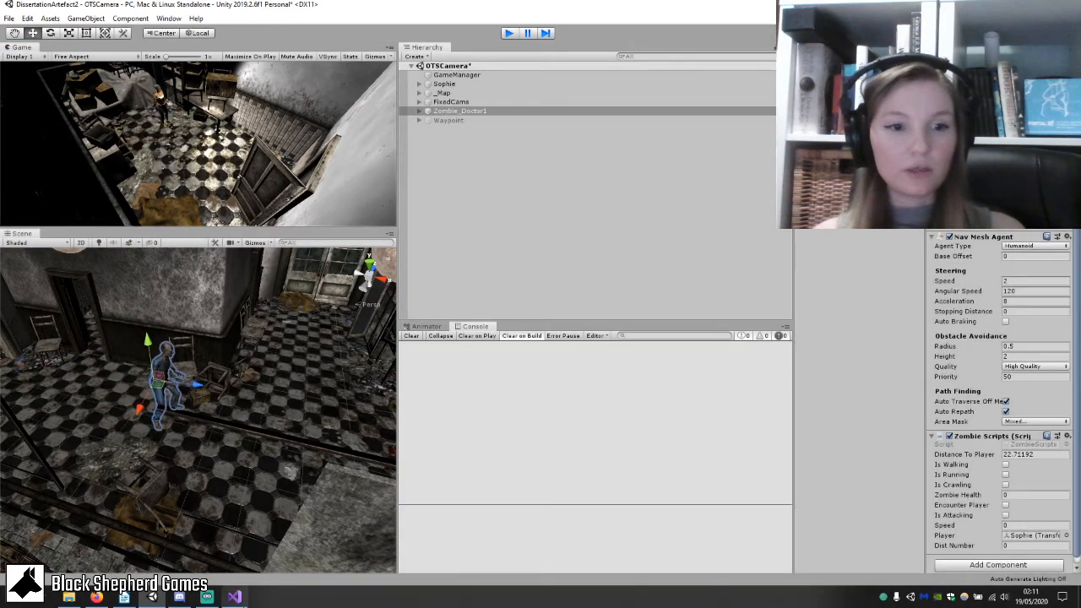
Check the distance condition in the script, and back in Unity open Zombie_Doctor1's Dist Number value for editing.
{"action": "left_click", "coordinate": [235, 598]}
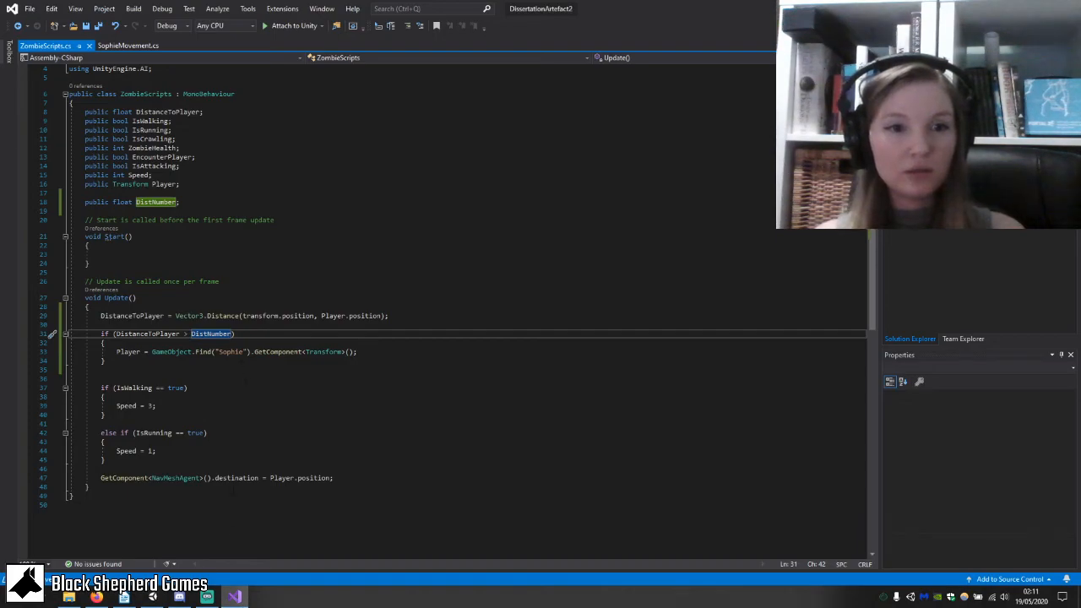
{"action": "left_click", "coordinate": [235, 597]}
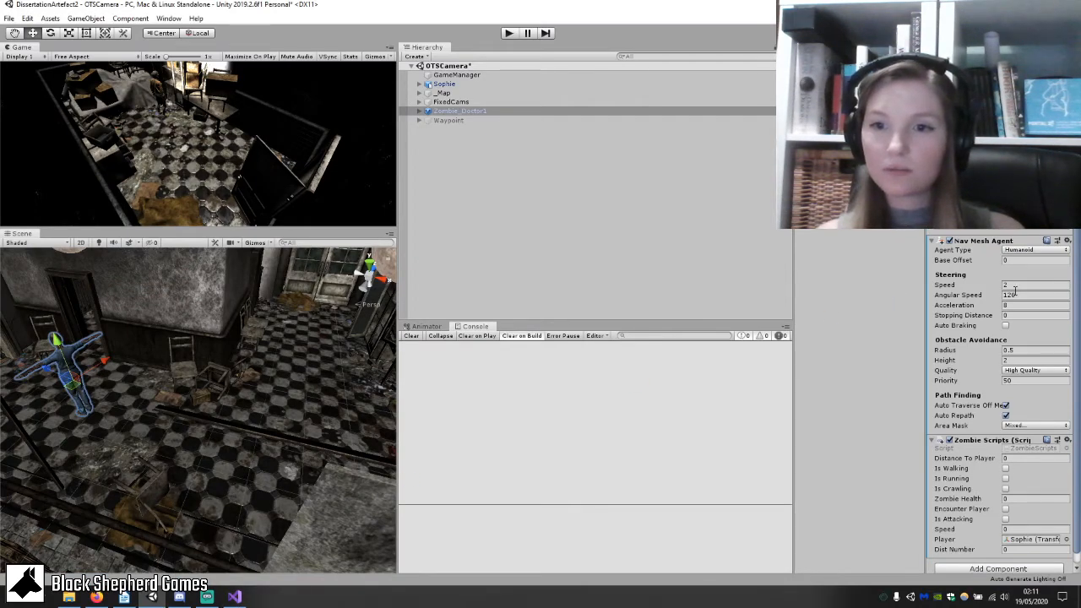
{"action": "scroll", "coordinate": [1020, 499], "scroll_direction": "down", "scroll_amount": 1}
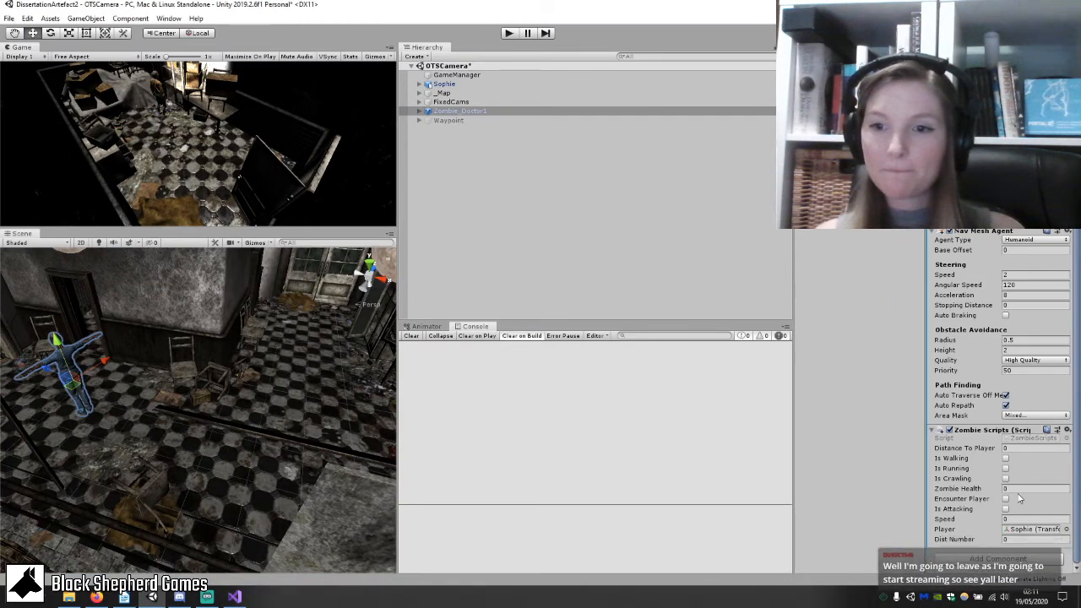
{"action": "left_click", "coordinate": [1022, 540]}
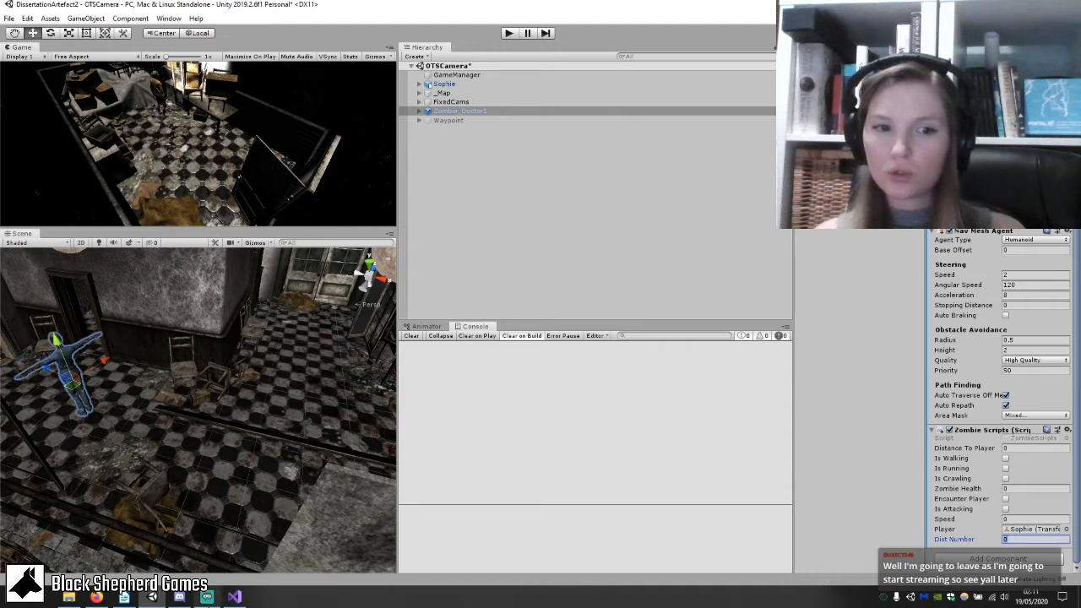
Switch to Visual Studio, change the condition to DistanceToPlayer < DistNumber, and save the script.
{"action": "left_click", "coordinate": [237, 598]}
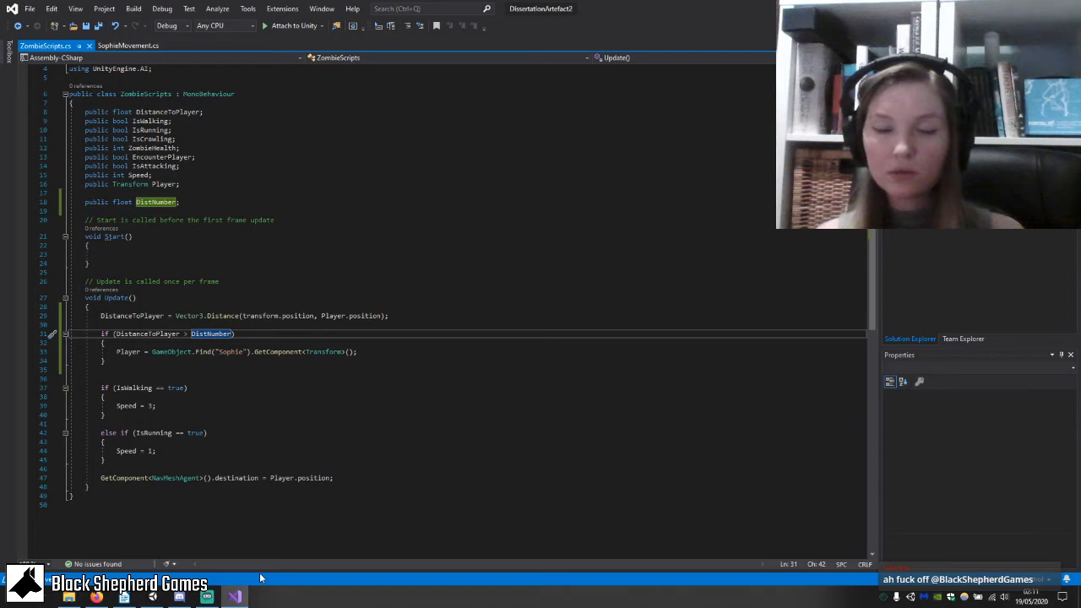
{"action": "mouse_move", "coordinate": [235, 596]}
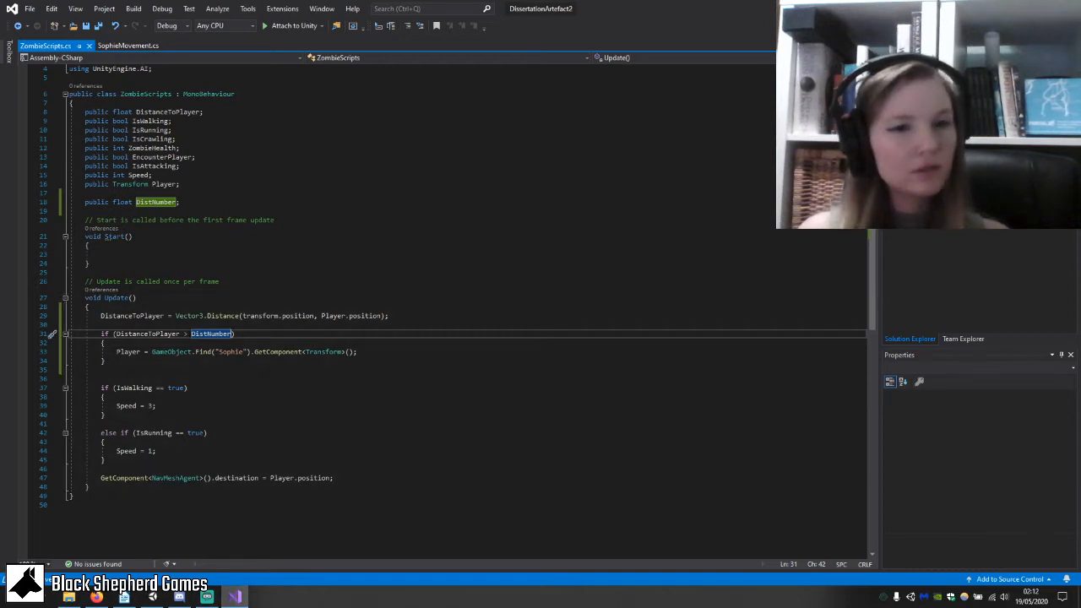
{"action": "left_click_drag", "start_coordinate": [190, 334], "coordinate": [183, 334]}
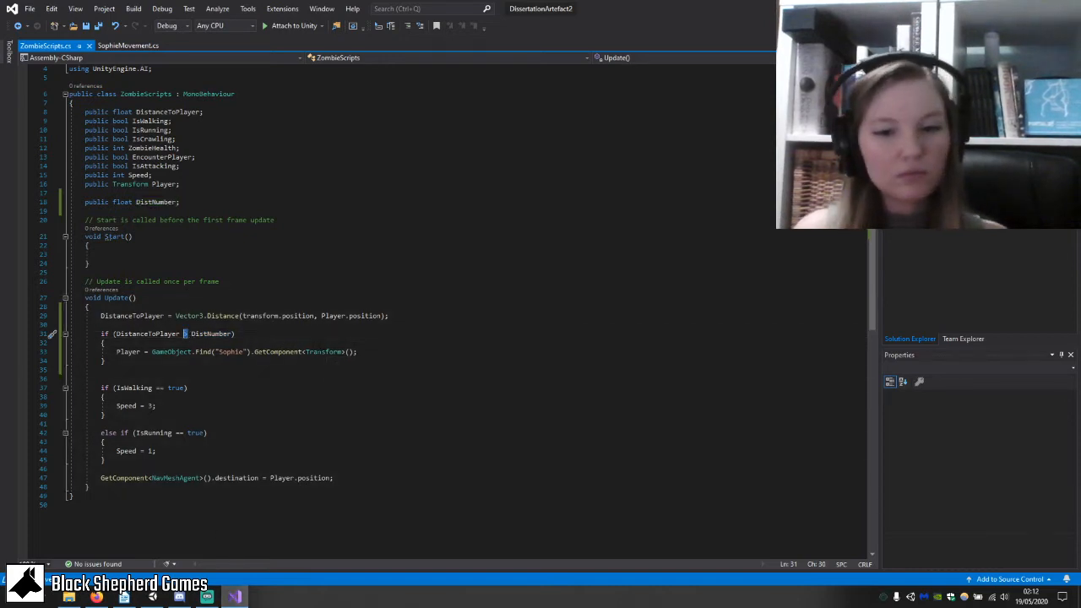
{"action": "type", "text": "<"}
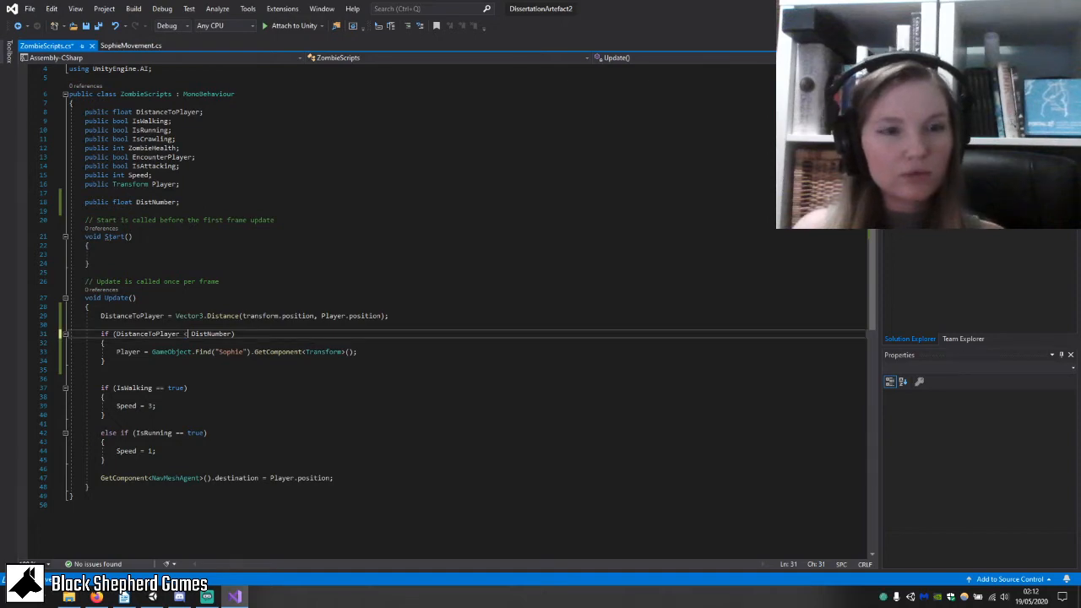
{"action": "left_click", "coordinate": [98, 26]}
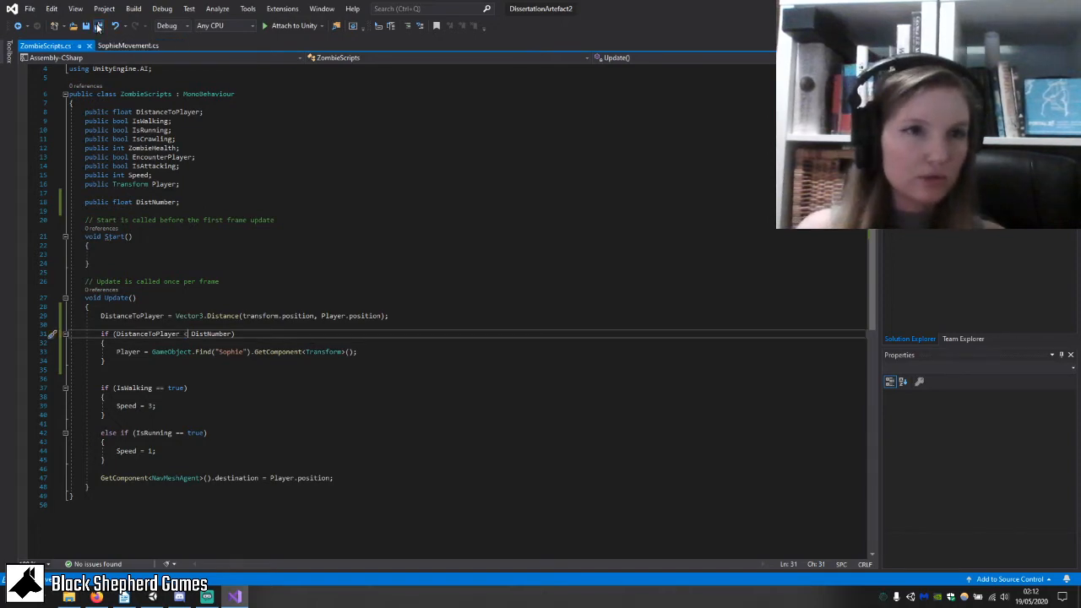
In Unity, set Zombie_Doctor1's Dist Number to 1, play-test the chase, stop it, and return to the script in Visual Studio.
{"action": "left_click", "coordinate": [152, 597]}
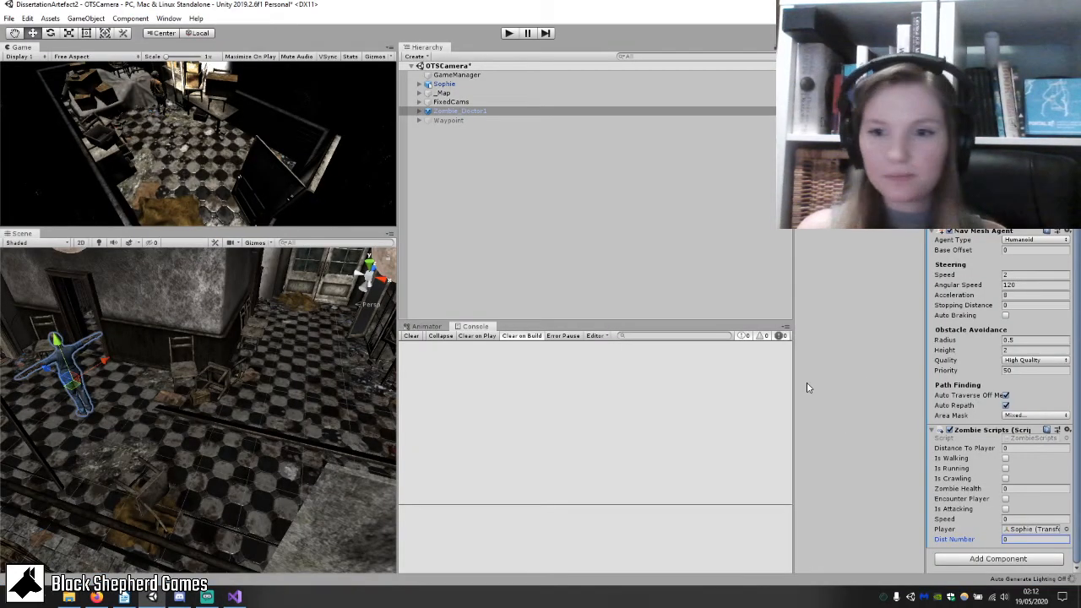
{"action": "type", "text": "1"}
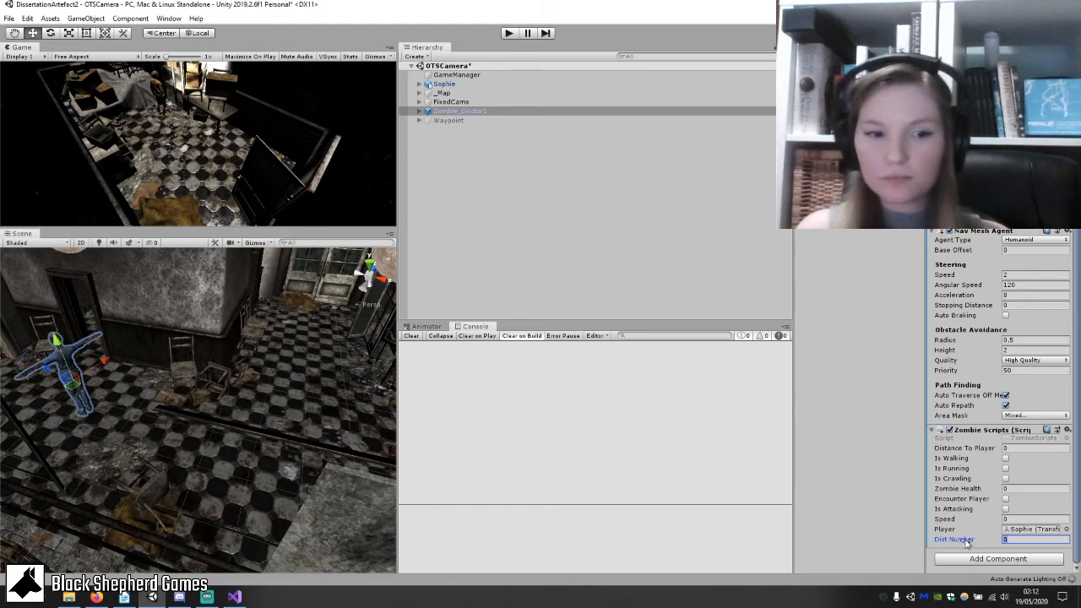
{"action": "left_click", "coordinate": [510, 34]}
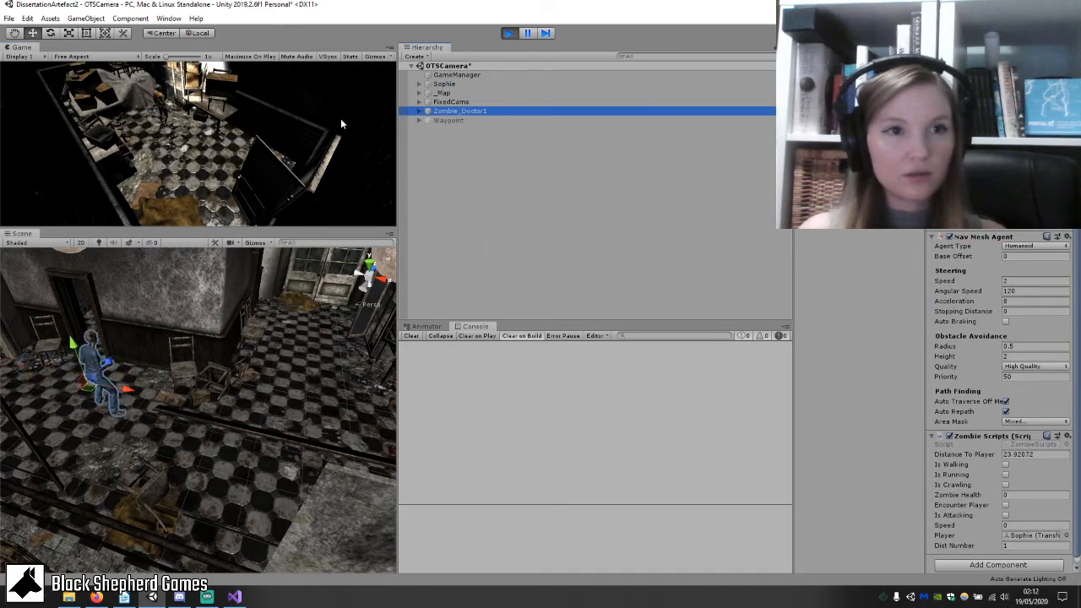
{"action": "left_click", "coordinate": [201, 160]}
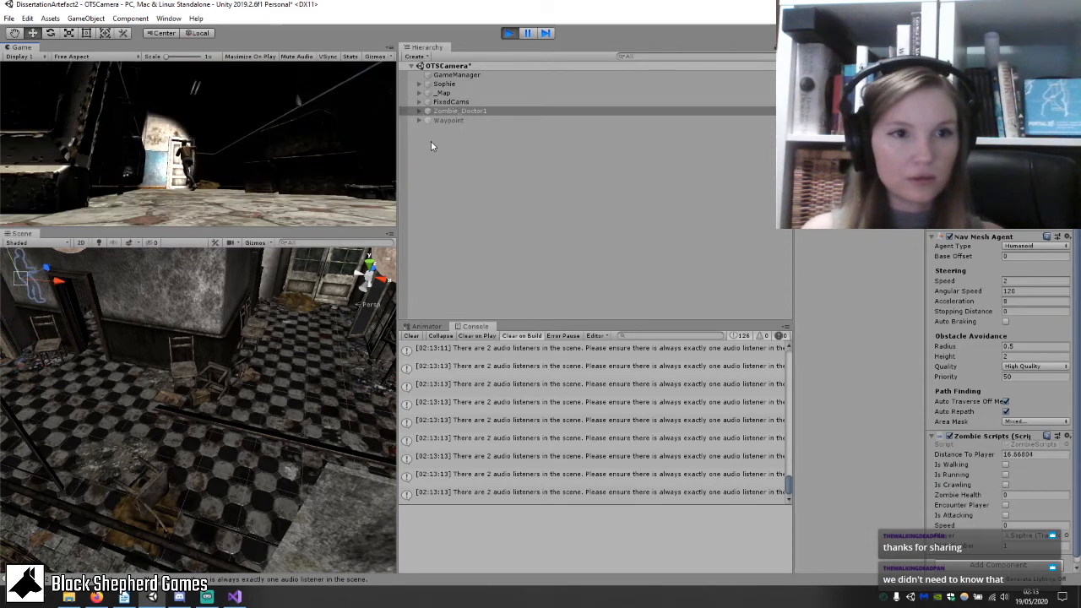
{"action": "left_click", "coordinate": [507, 34]}
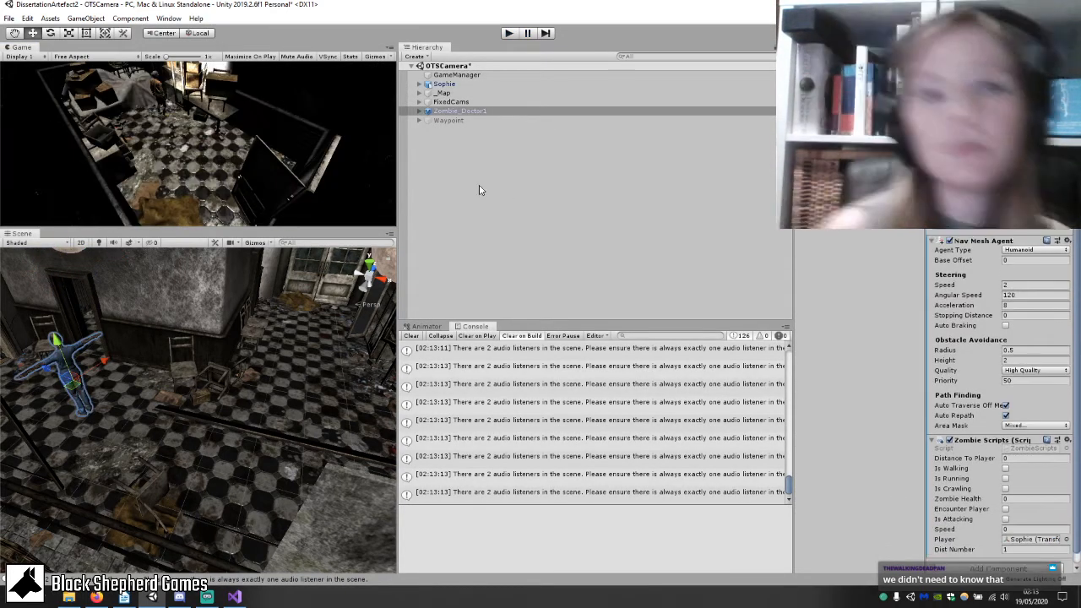
{"action": "key", "text": "alt+Tab"}
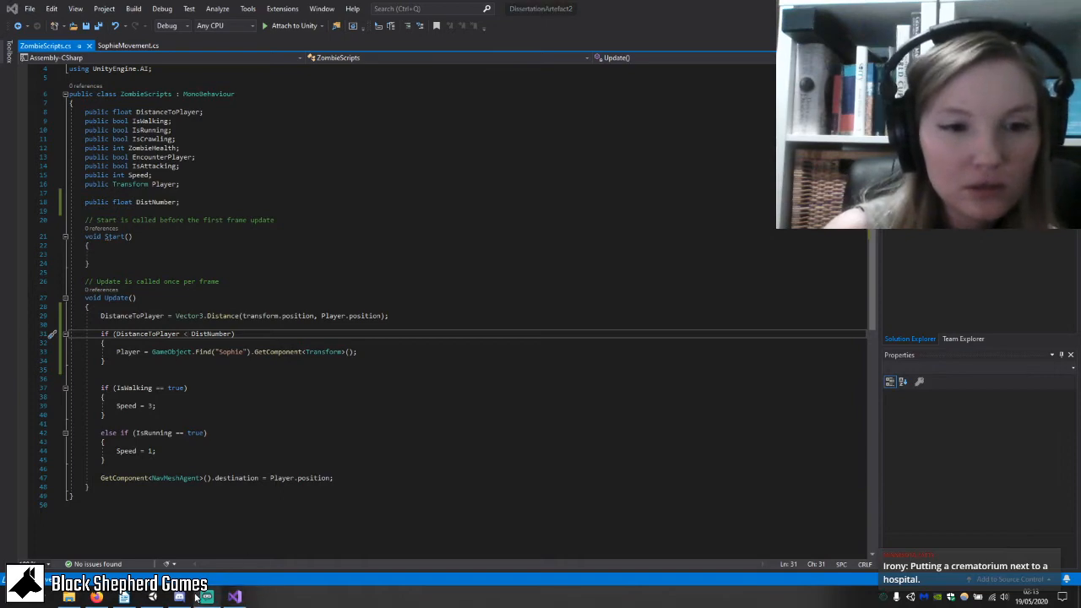
Check Zombie_Doctor1's Zombie Scripts values in Unity and return to ZombieScripts.cs in Visual Studio.
{"action": "left_click", "coordinate": [152, 598]}
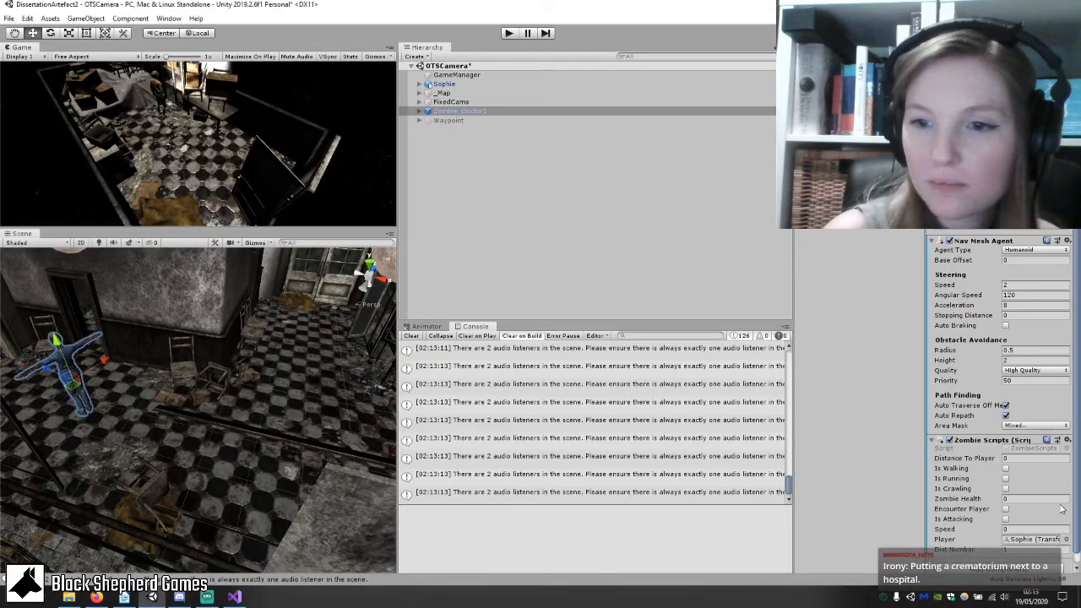
{"action": "scroll", "coordinate": [1051, 500], "scroll_direction": "down", "scroll_amount": 1}
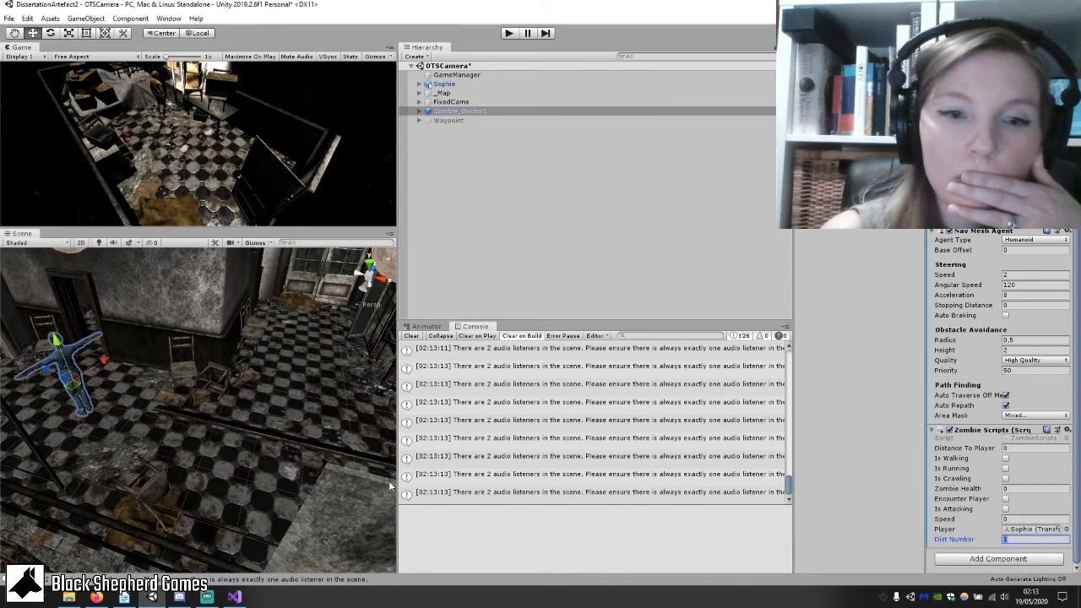
{"action": "left_click", "coordinate": [234, 597]}
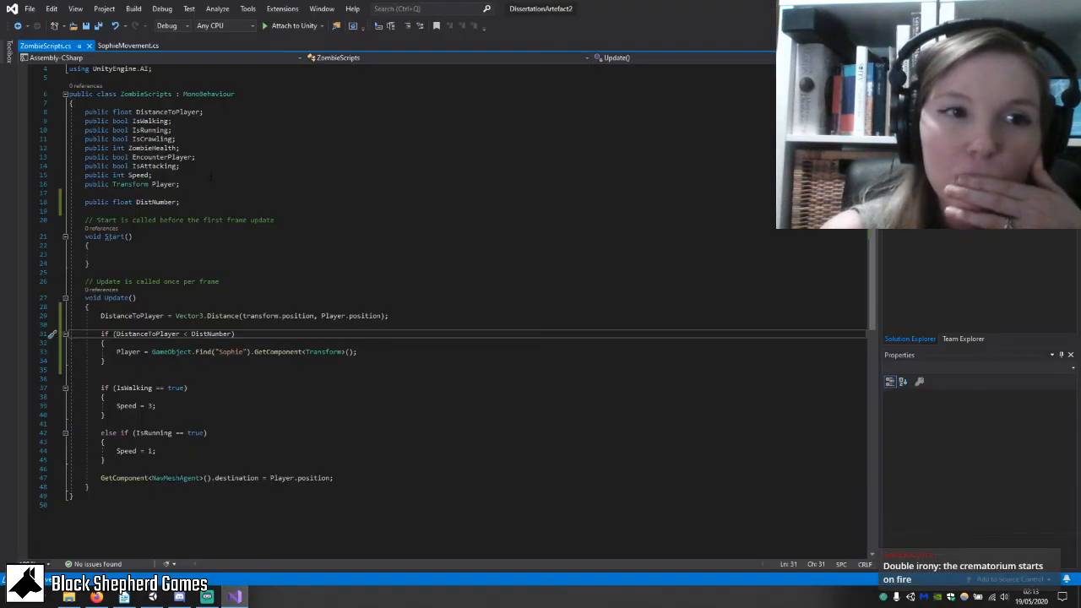
Declare a public Vector3 variable named Distancetop below the DistNumber declaration.
{"action": "left_click", "coordinate": [181, 202]}
{"action": "key", "text": "Return"}
{"action": "key", "text": "Return"}
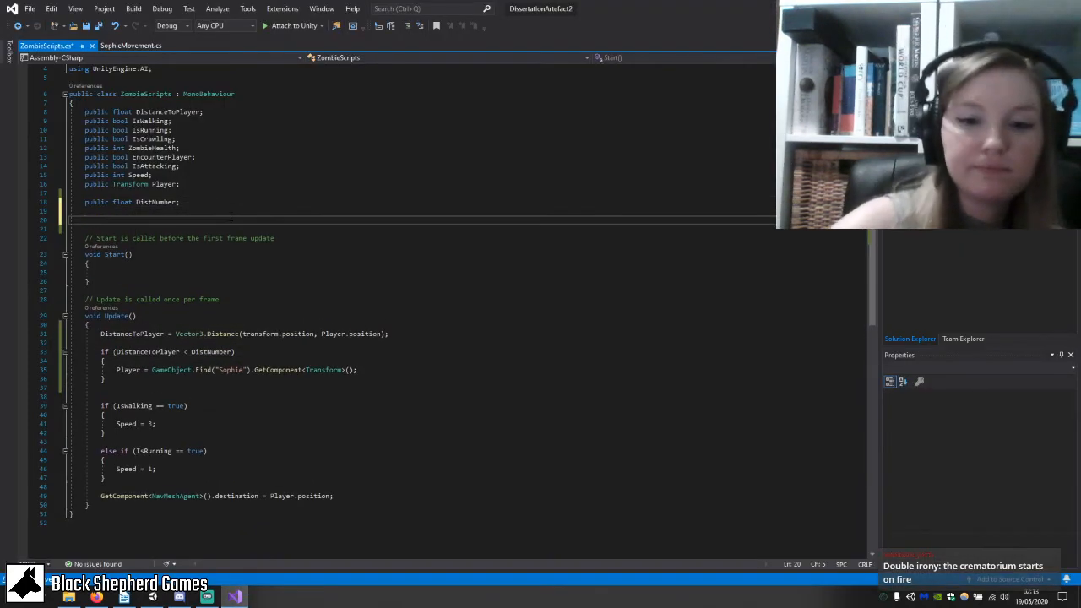
{"action": "type", "text": "PUB"}
{"action": "key", "text": "Escape"}
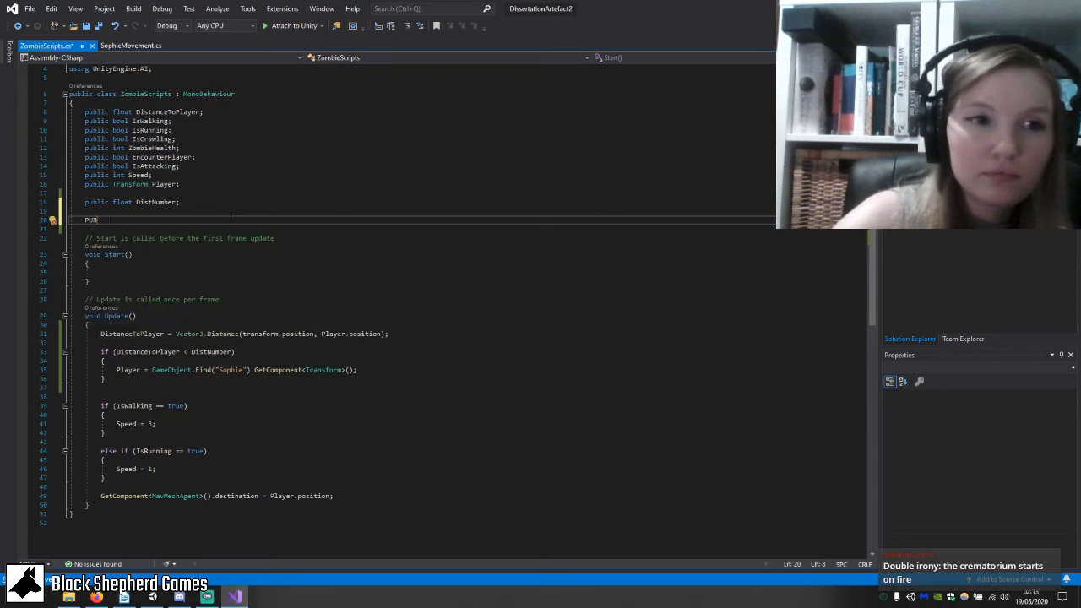
{"action": "type", "text": "V"}
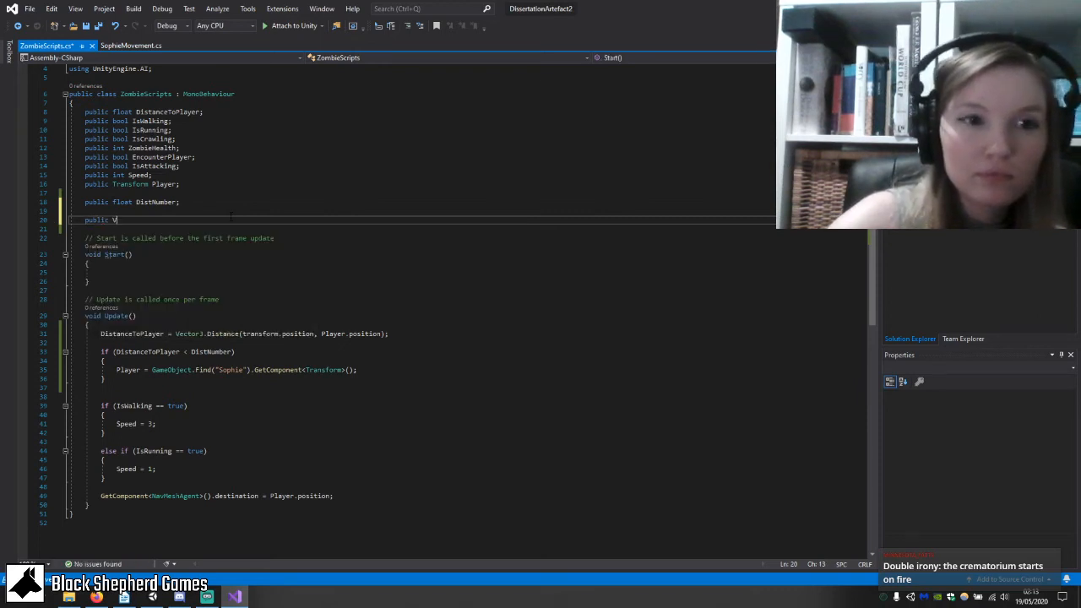
{"action": "type", "text": "ector"}
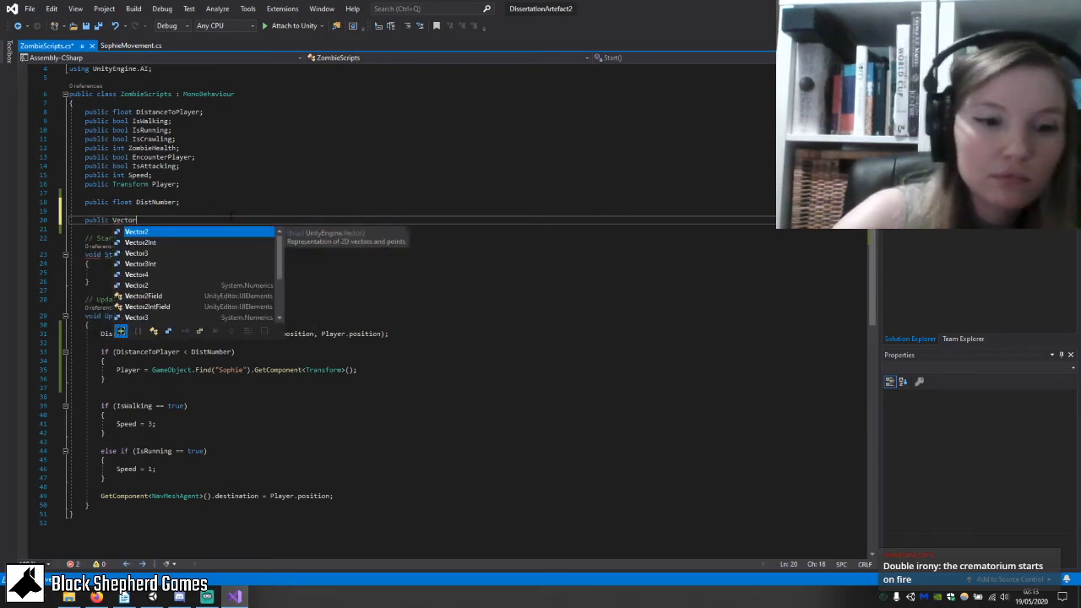
{"action": "type", "text": "3 "}
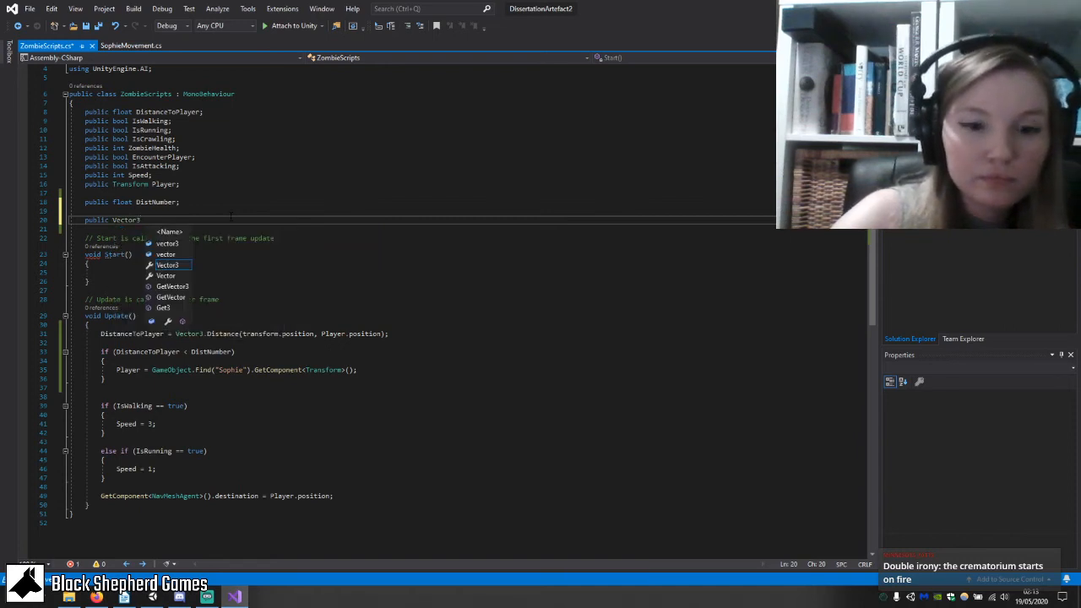
{"action": "type", "text": "Distance"}
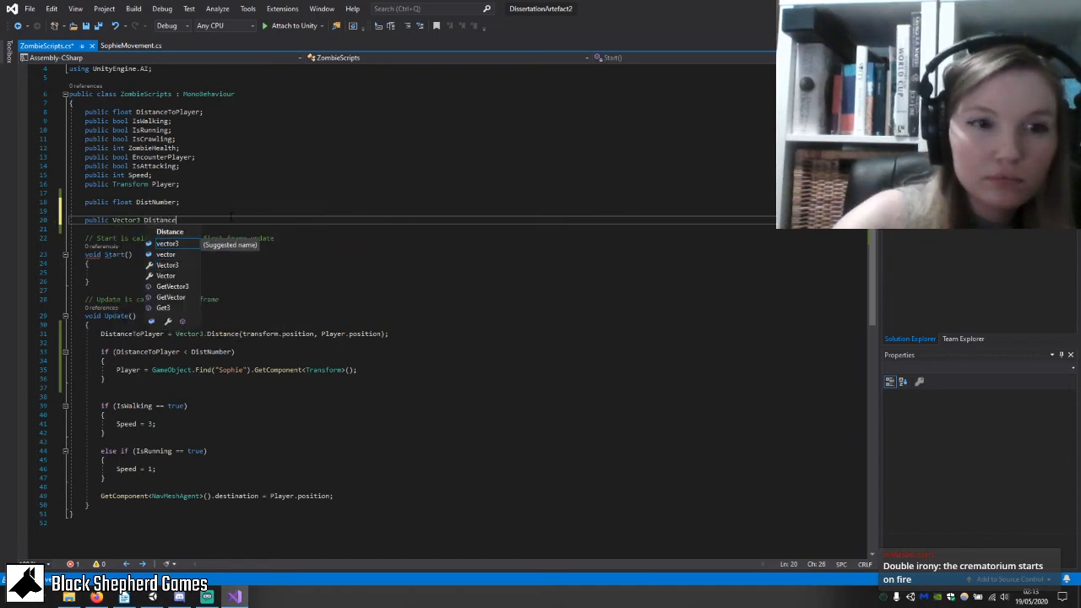
{"action": "type", "text": "top;"}
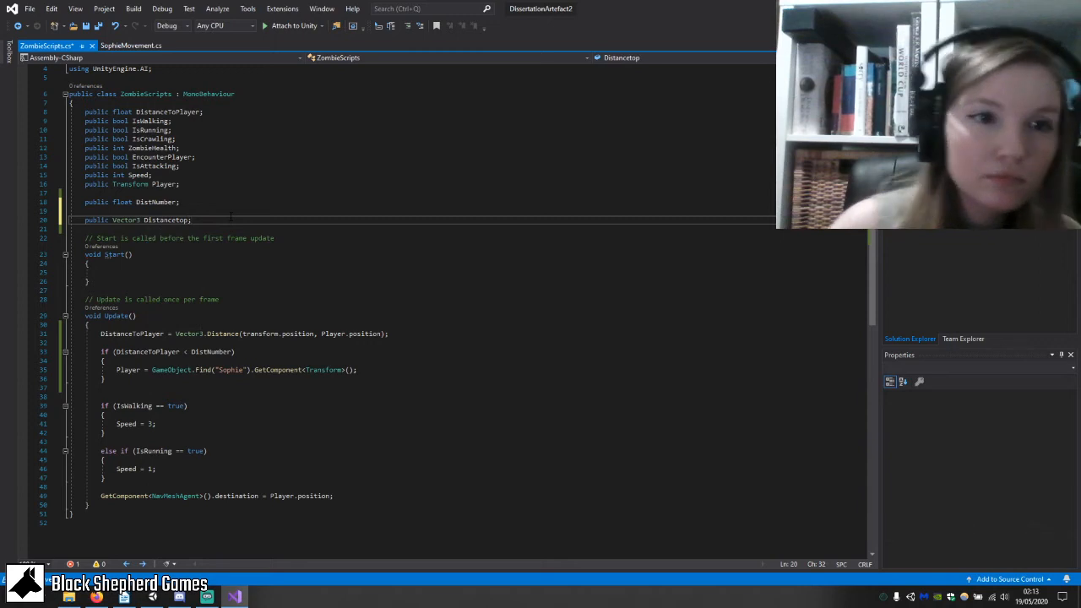
Start a Distancetop assignment in Update(), below the DistanceToPlayer calculation.
{"action": "left_click", "coordinate": [413, 334]}
{"action": "key", "text": "Return"}
{"action": "key", "text": "Return"}
{"action": "type", "text": "Dist"}
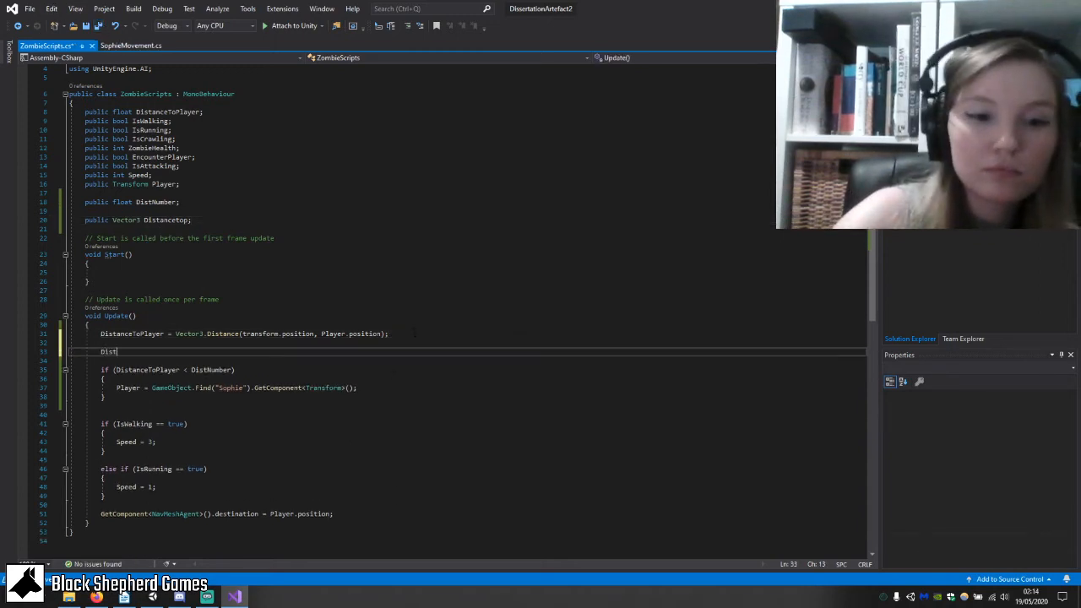
{"action": "type", "text": "anc"}
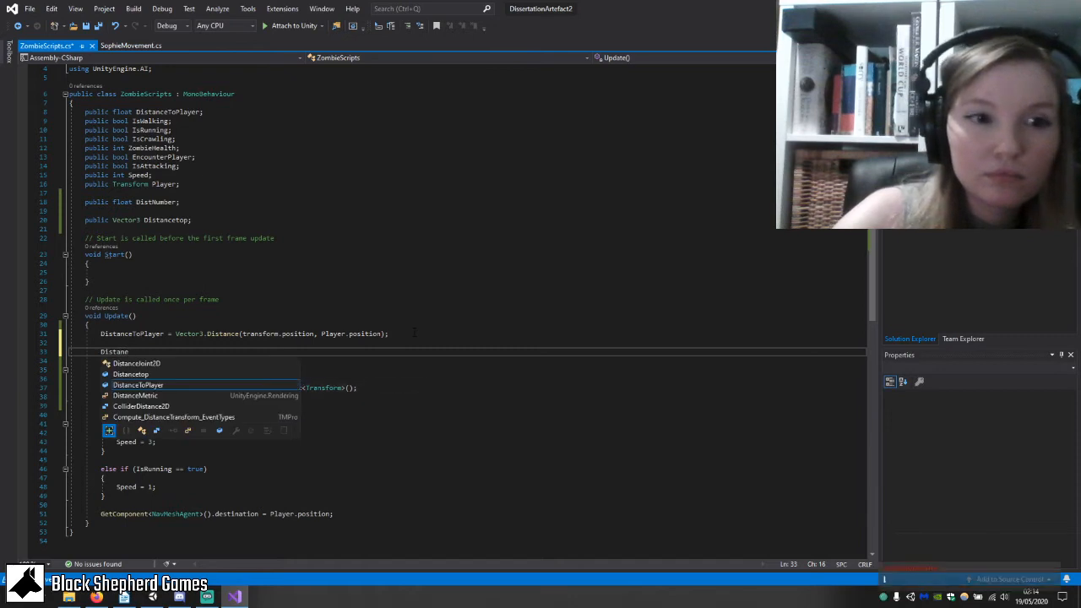
{"action": "type", "text": "eto"}
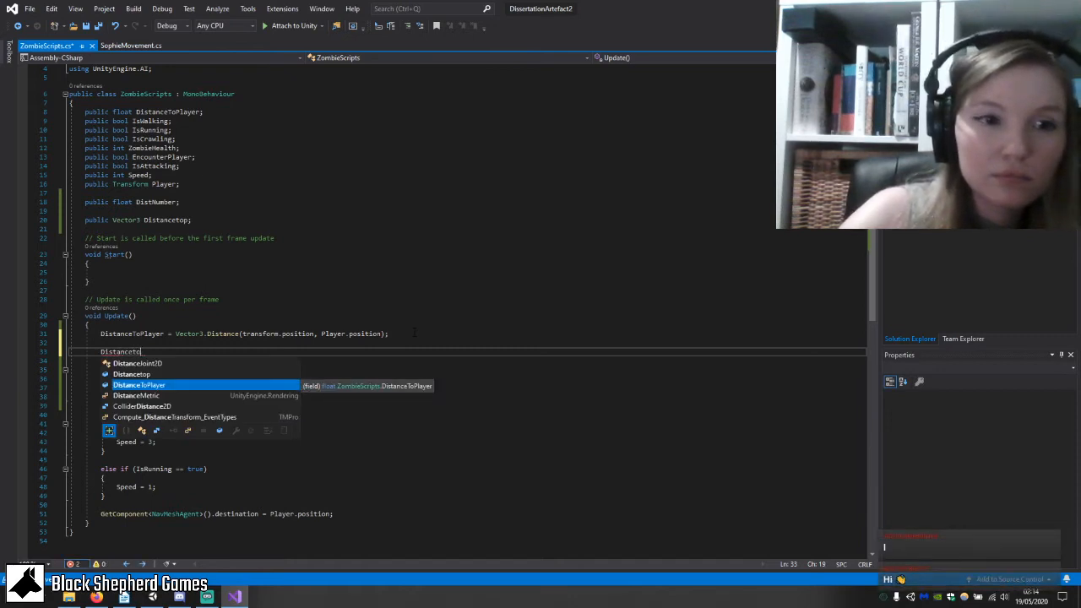
{"action": "type", "text": "p"}
{"action": "key", "text": "Escape"}
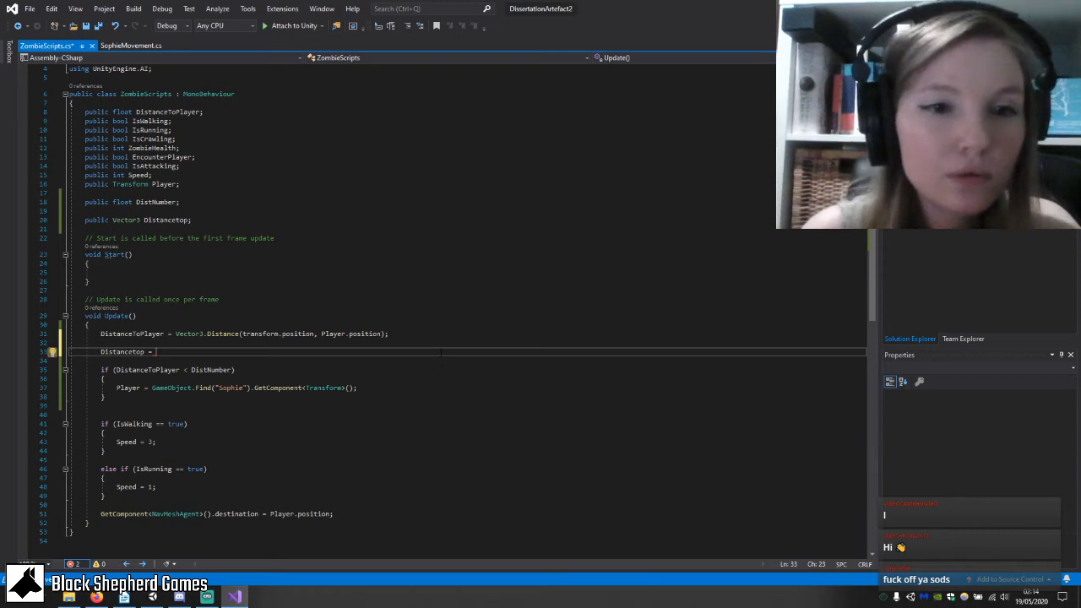
Remove the unfinished Distancetop assignment and the Distancetop declaration, and save the script.
{"action": "left_click_drag", "start_coordinate": [441, 354], "coordinate": [444, 334]}
{"action": "key", "text": "BackSpace"}
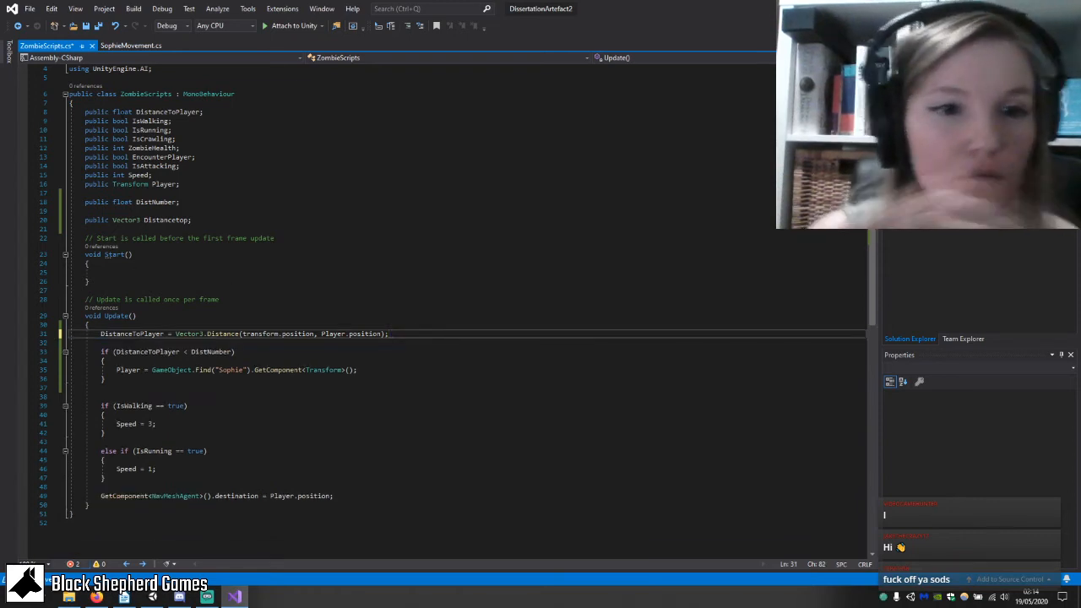
{"action": "left_click", "coordinate": [296, 210]}
{"action": "left_click_drag", "start_coordinate": [296, 211], "coordinate": [296, 220]}
{"action": "key", "text": "BackSpace"}
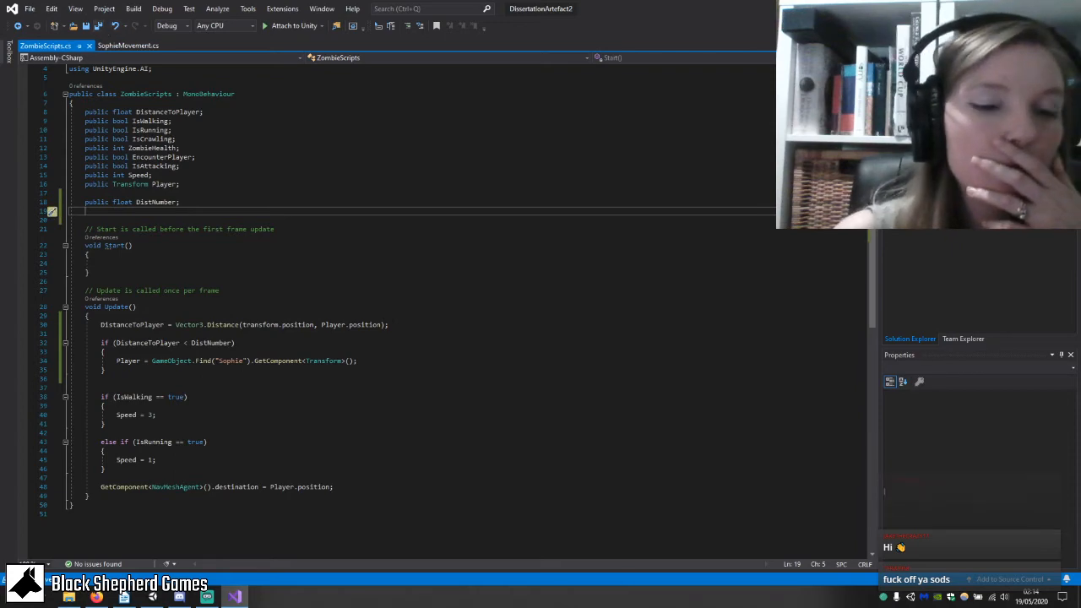
Switch to Unity and play-test the zombie's chase while watching its Distance To Player value.
{"action": "left_click", "coordinate": [155, 598]}
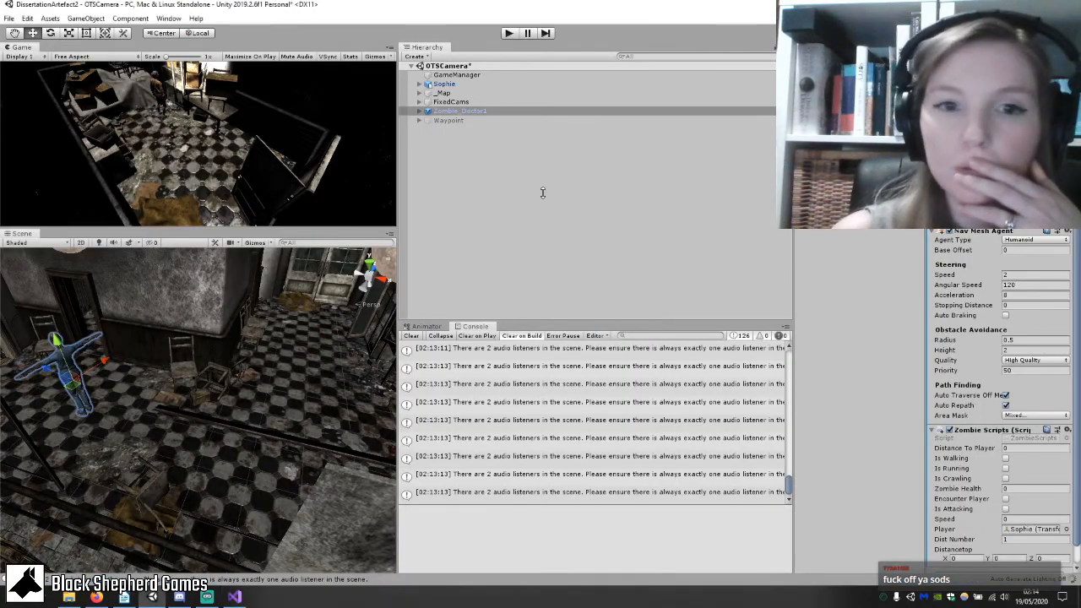
{"action": "left_click", "coordinate": [508, 34]}
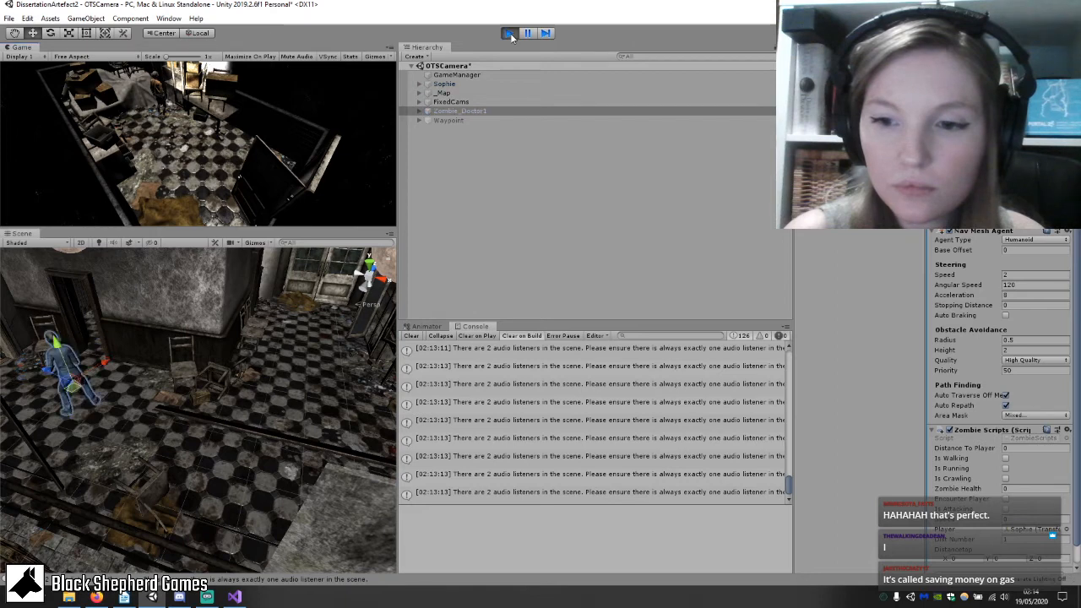
{"action": "scroll", "coordinate": [1013, 314], "scroll_direction": "down", "scroll_amount": 1}
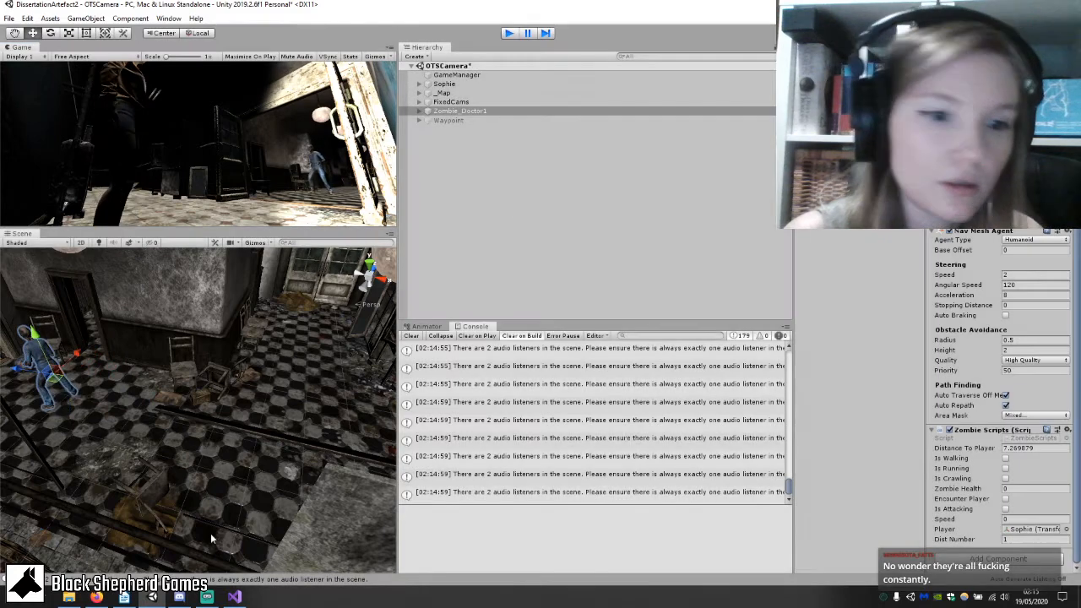
Check the script in Visual Studio, and back in Unity set Zombie_Doctor1's Dist Number to 10 and clear the console.
{"action": "left_click", "coordinate": [235, 596]}
{"action": "scroll", "coordinate": [456, 291], "scroll_direction": "down", "scroll_amount": 1}
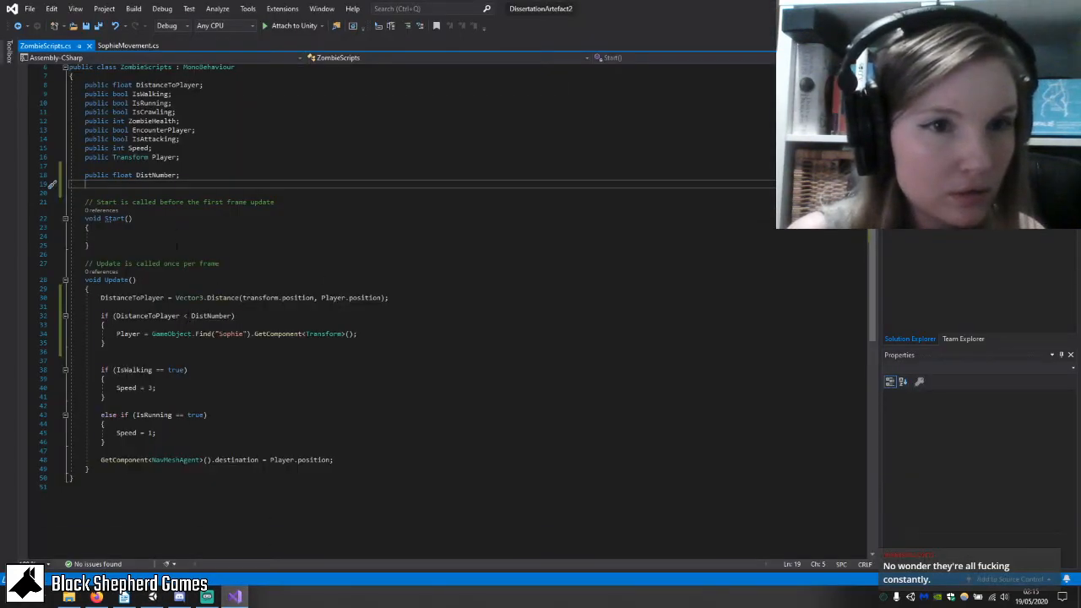
{"action": "left_click", "coordinate": [152, 596]}
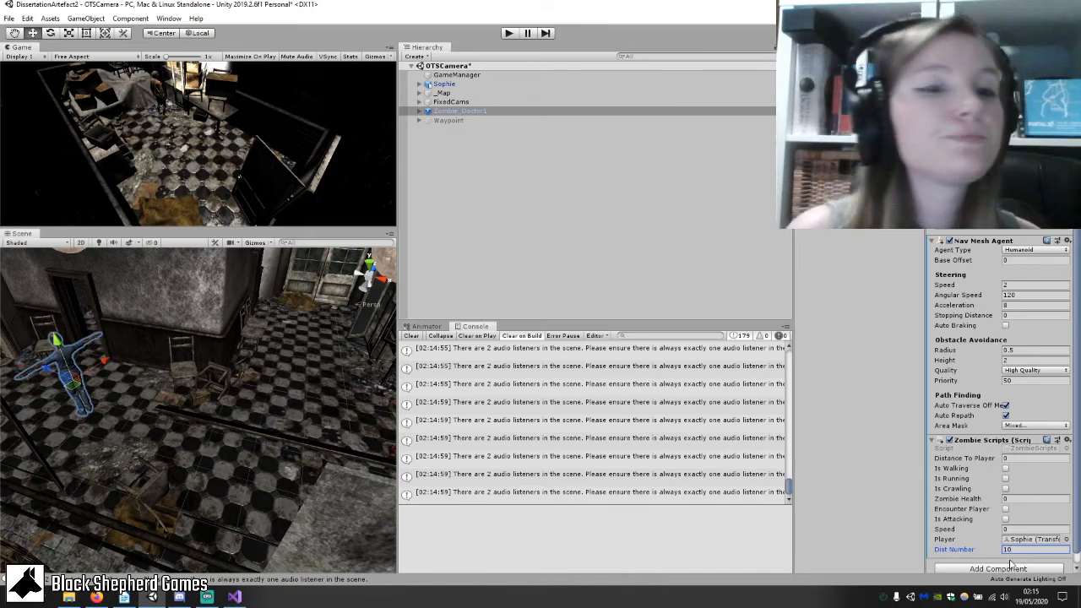
{"action": "left_click", "coordinate": [412, 336]}
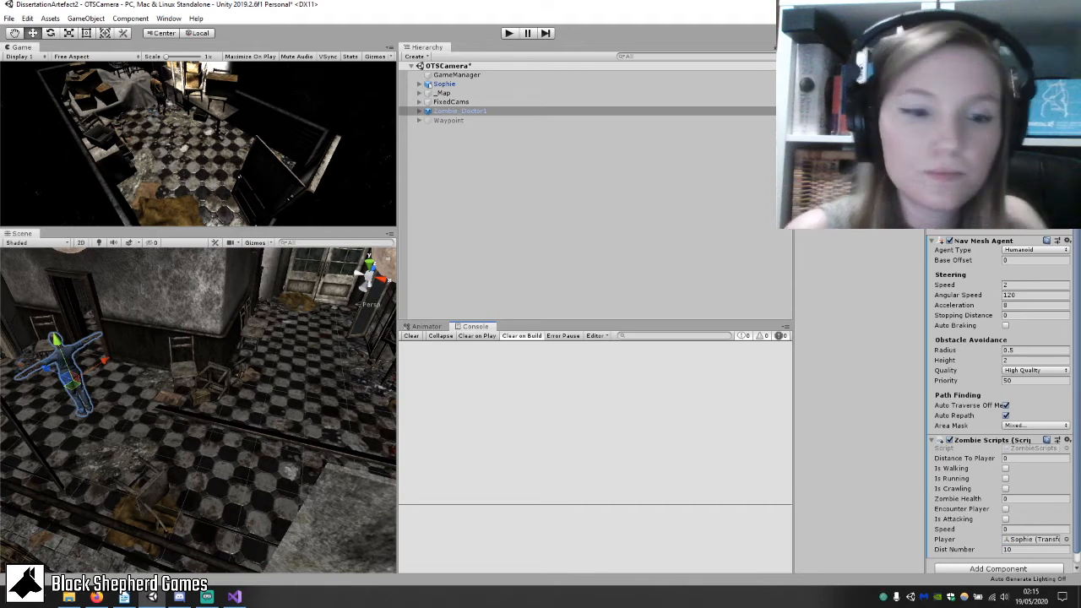
In Visual Studio, move the NavMeshAgent destination line from the end of Update() into the DistanceToPlayer < DistNumber block.
{"action": "left_click", "coordinate": [235, 597]}
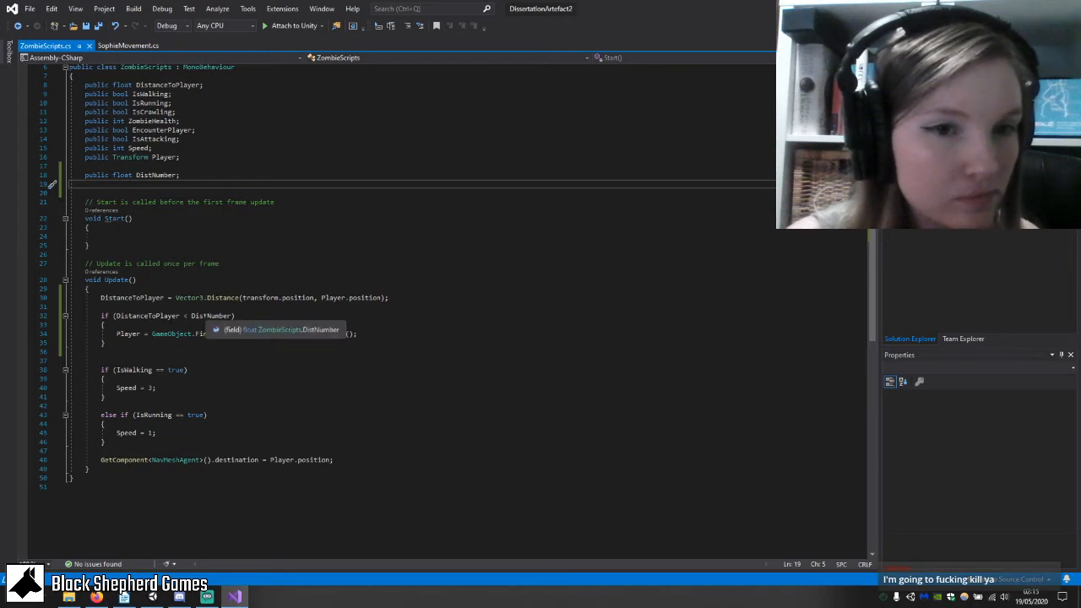
{"action": "left_click", "coordinate": [436, 344]}
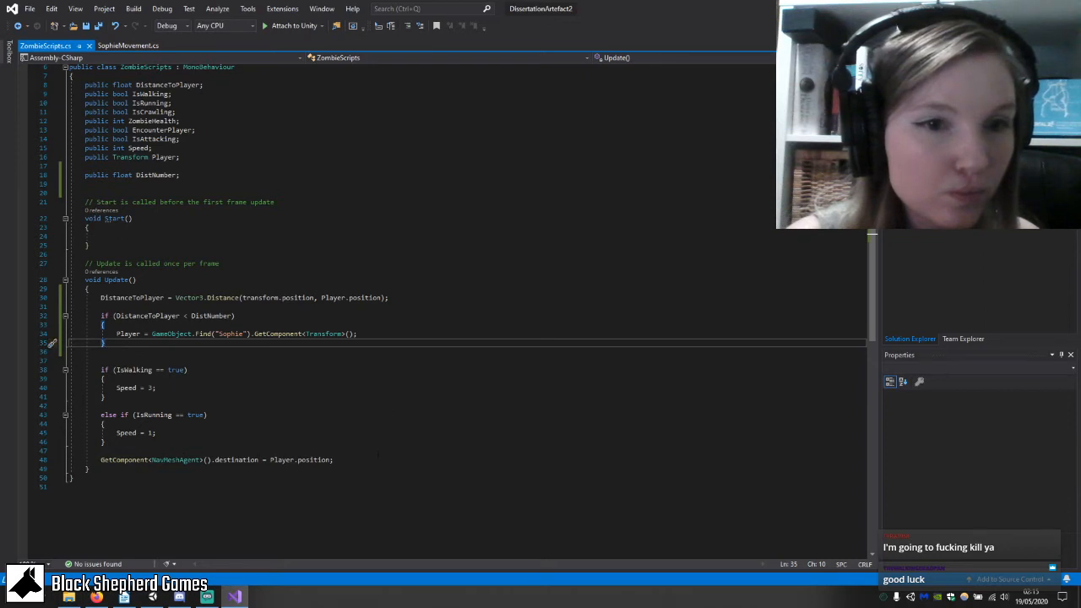
{"action": "left_click", "coordinate": [300, 451]}
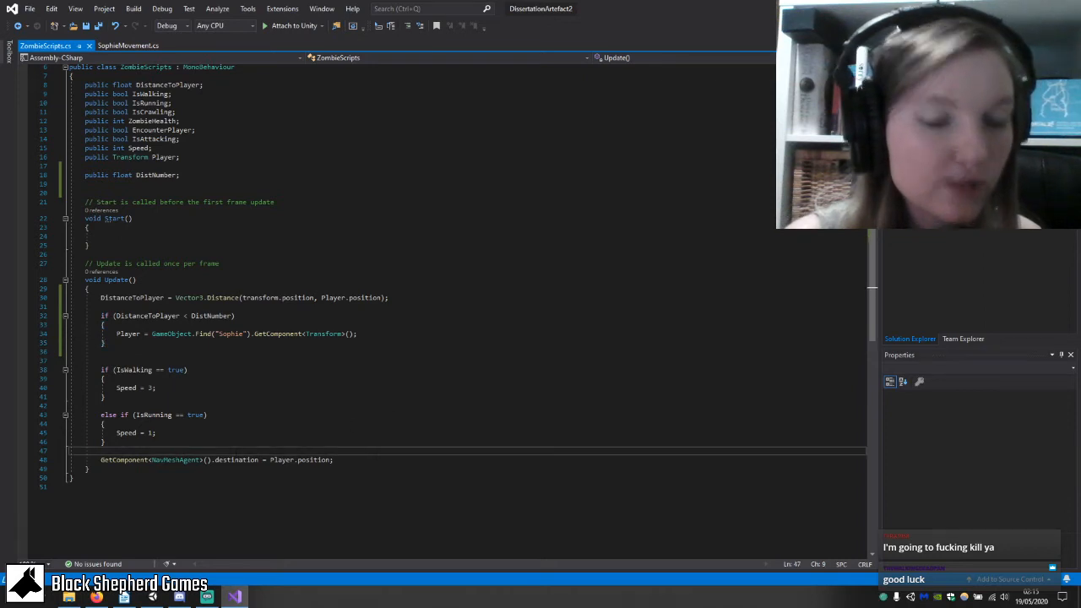
{"action": "left_click_drag", "start_coordinate": [334, 460], "coordinate": [125, 460]}
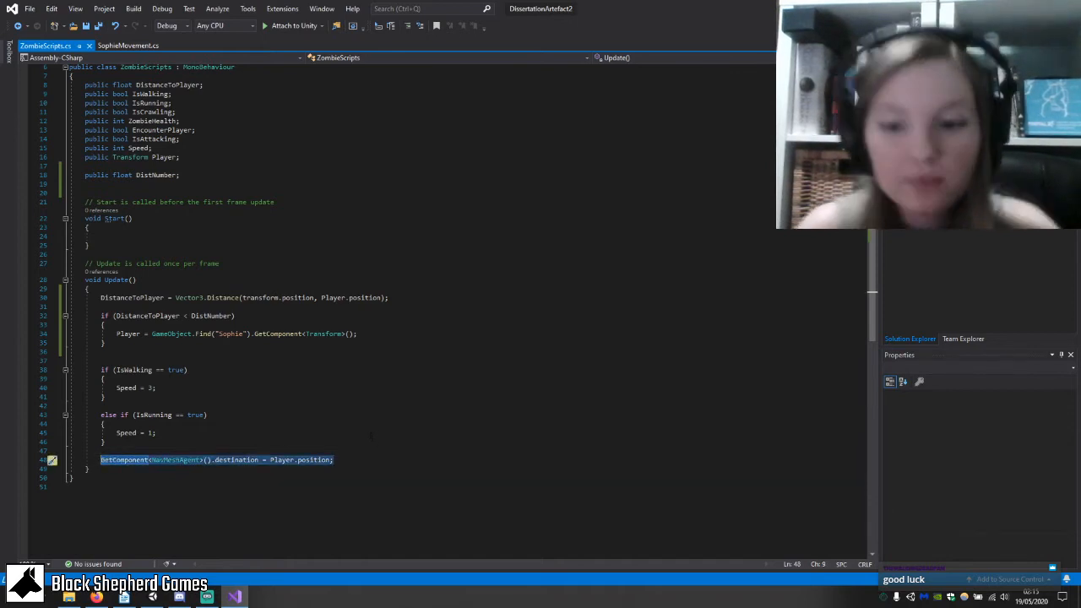
{"action": "key", "text": "BackSpace"}
{"action": "left_click", "coordinate": [376, 341]}
{"action": "key", "text": "Return"}
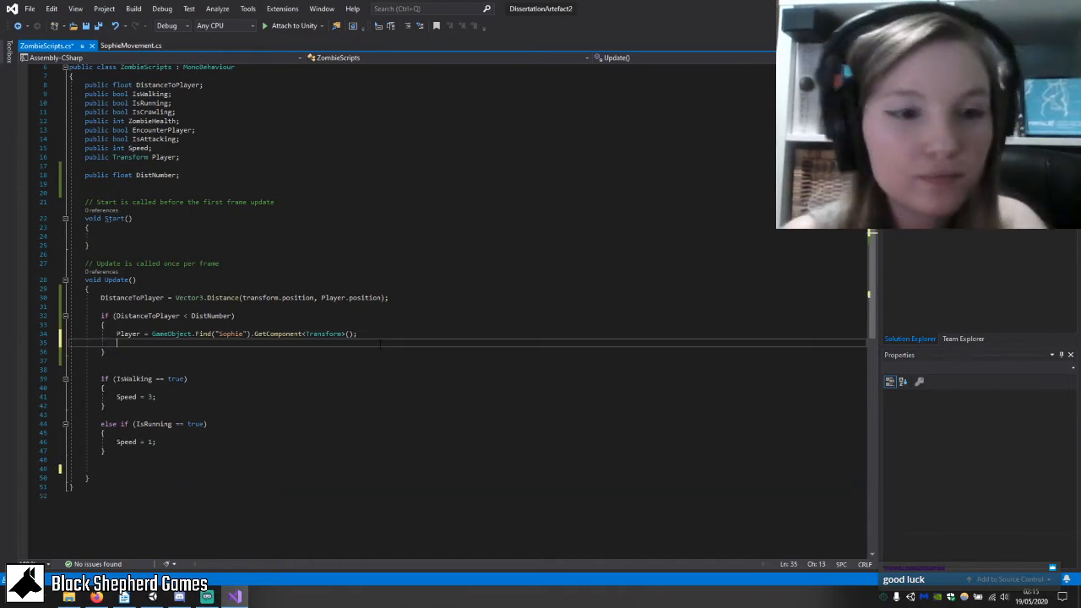
{"action": "type", "text": "GetComponent<NavMeshAgent>().destination = Player.position;"}
Move the line that finds Sophie's Transform out of the distance condition to the start of Update(), and save the script.
{"action": "left_click_drag", "start_coordinate": [358, 334], "coordinate": [128, 335]}
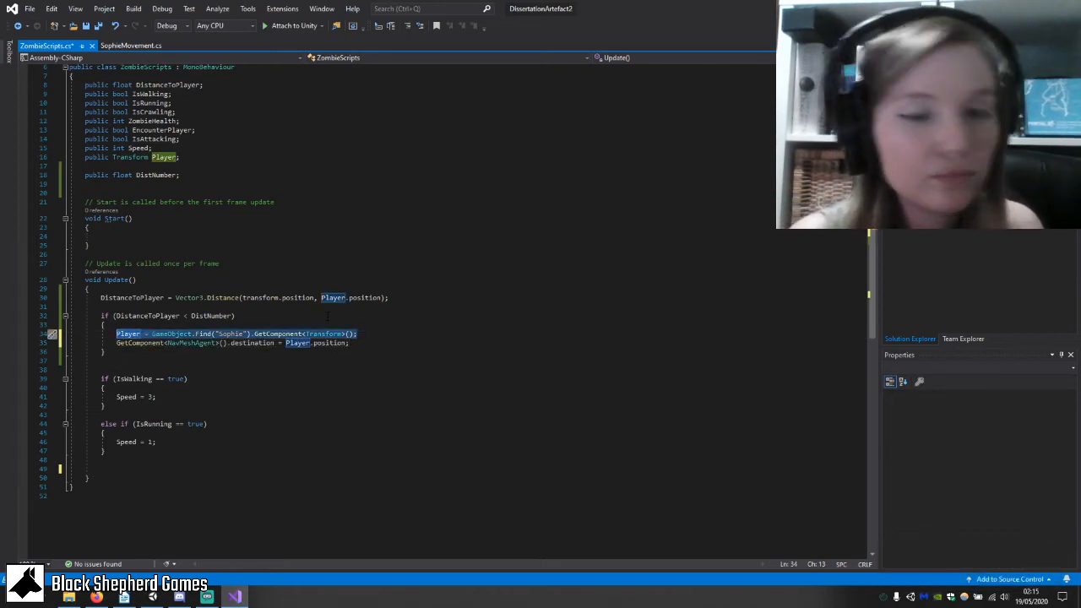
{"action": "key", "text": "ctrl+x"}
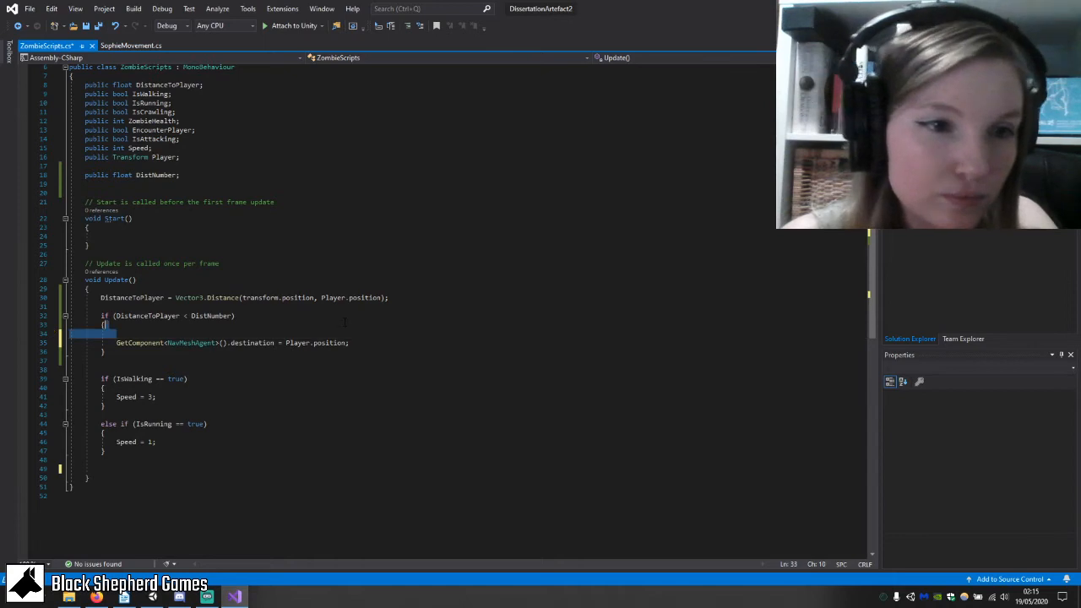
{"action": "key", "text": "BackSpace"}
{"action": "left_click", "coordinate": [437, 288]}
{"action": "key", "text": "Return"}
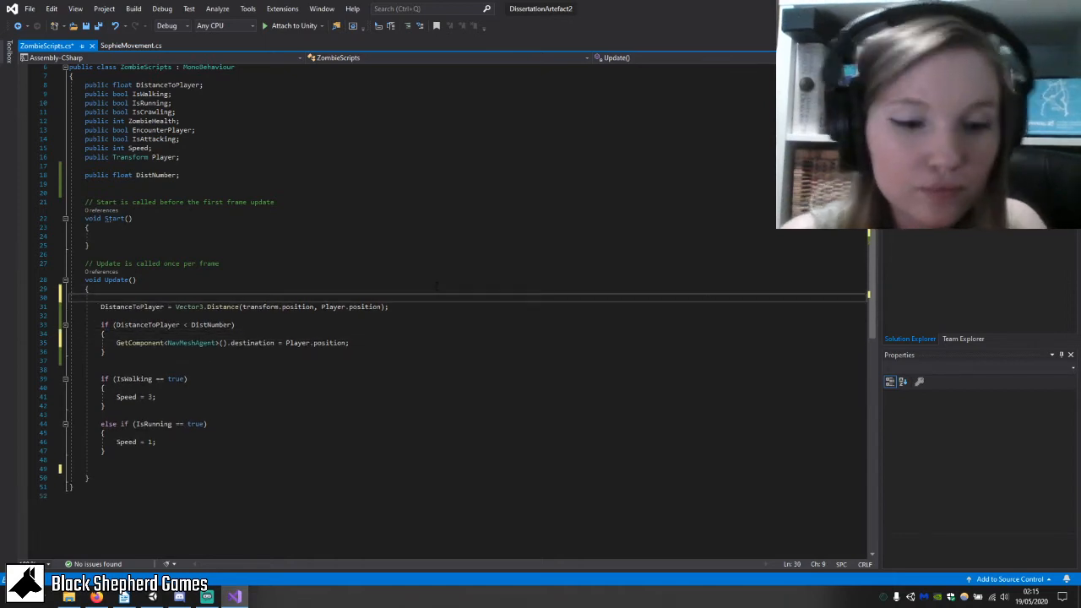
{"action": "key", "text": "ctrl+v"}
{"action": "key", "text": "Return"}
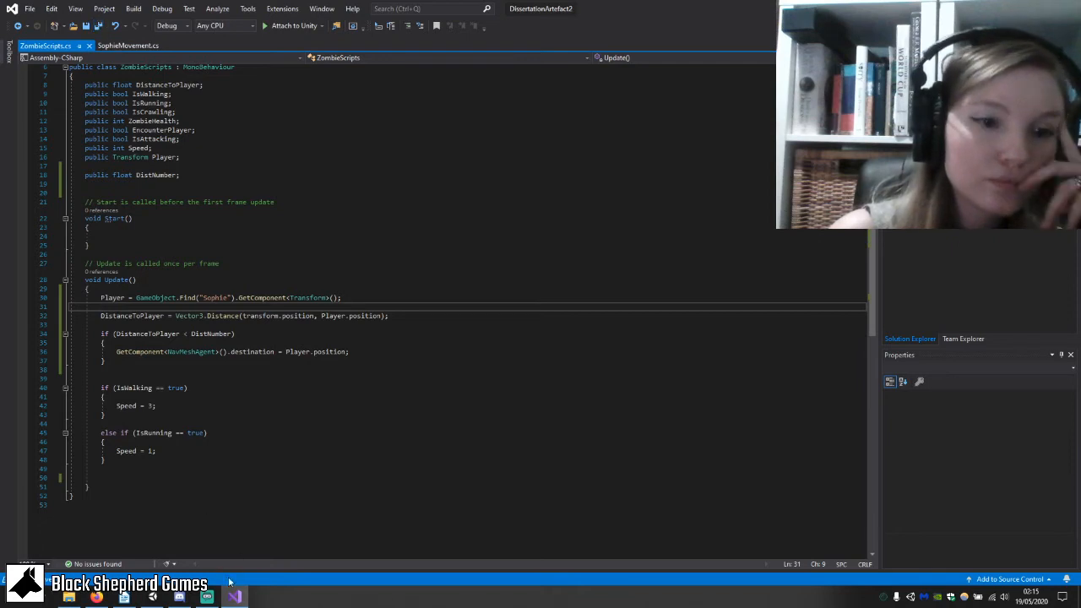
Check the stream in Streamlabs OBS, switch to Discord, and enlarge the cartoon drawing posted in the group chat.
{"action": "left_click", "coordinate": [203, 598]}
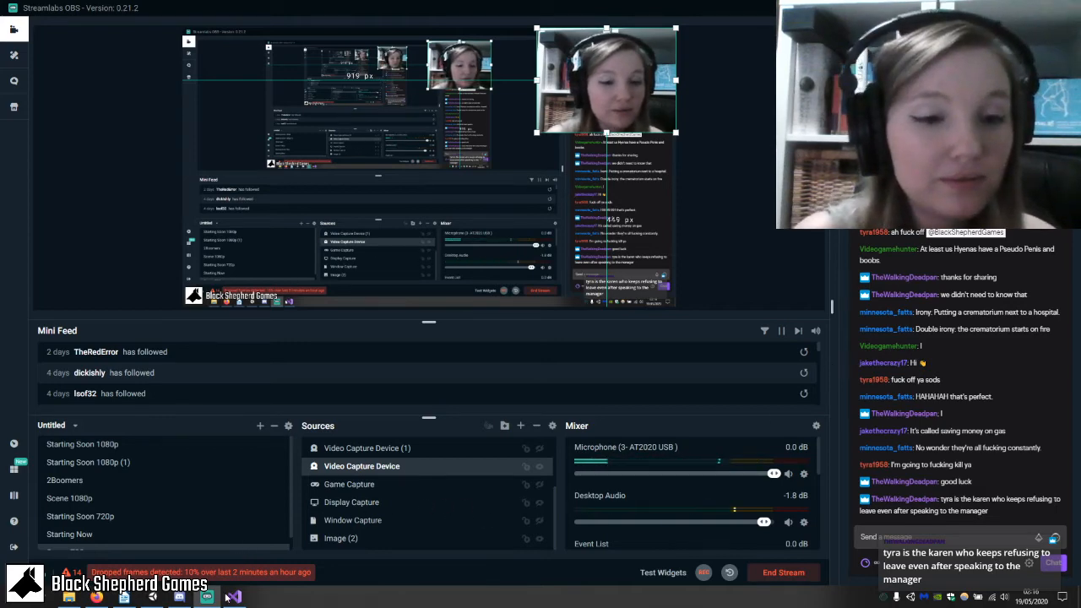
{"action": "left_click", "coordinate": [179, 598]}
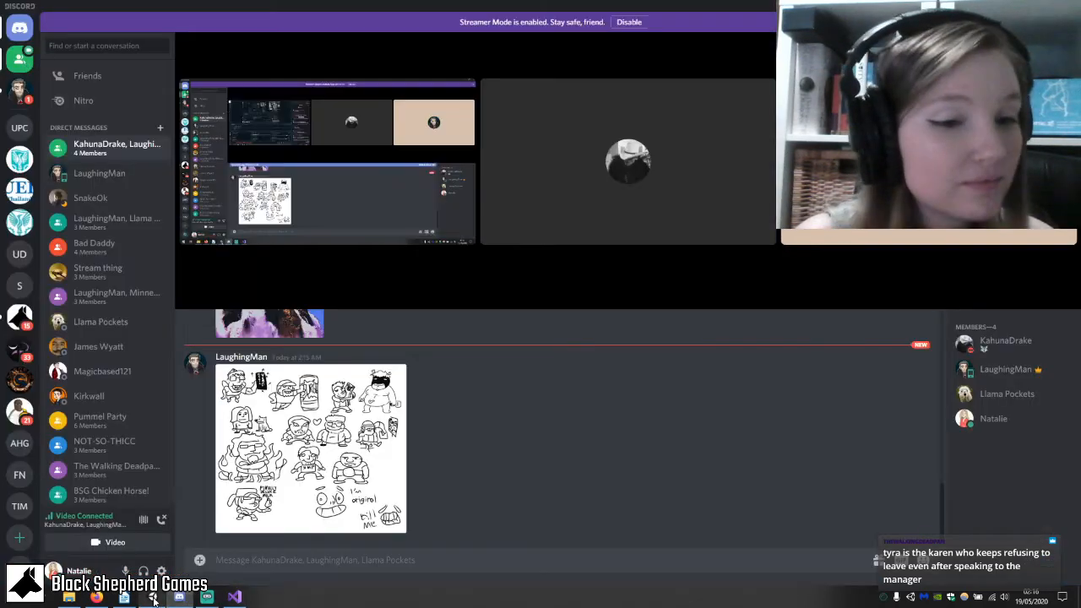
{"action": "left_click", "coordinate": [153, 597]}
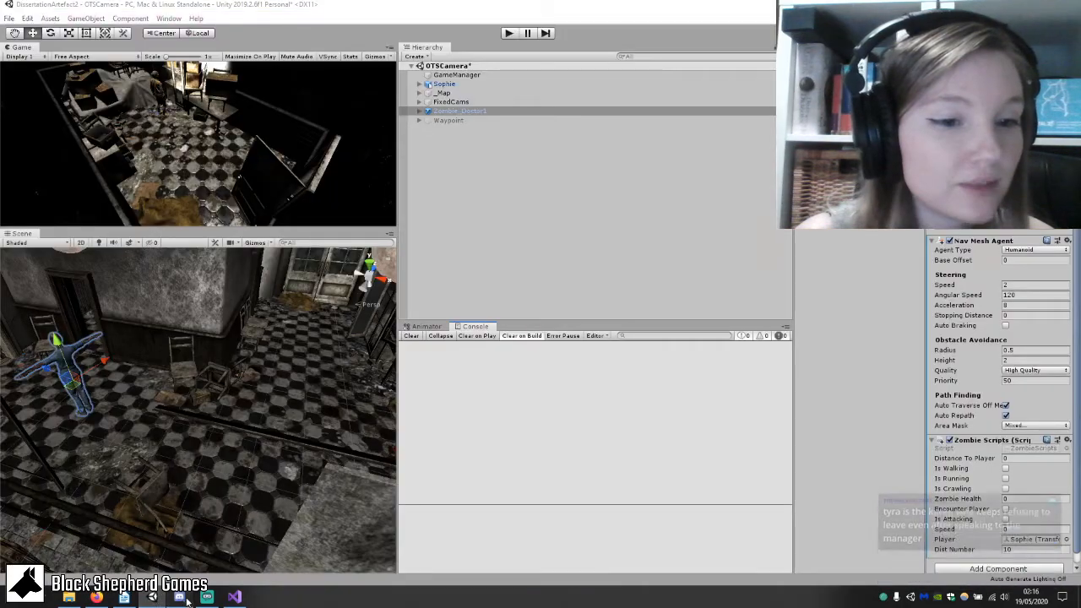
{"action": "left_click", "coordinate": [179, 597]}
{"action": "left_click", "coordinate": [311, 448]}
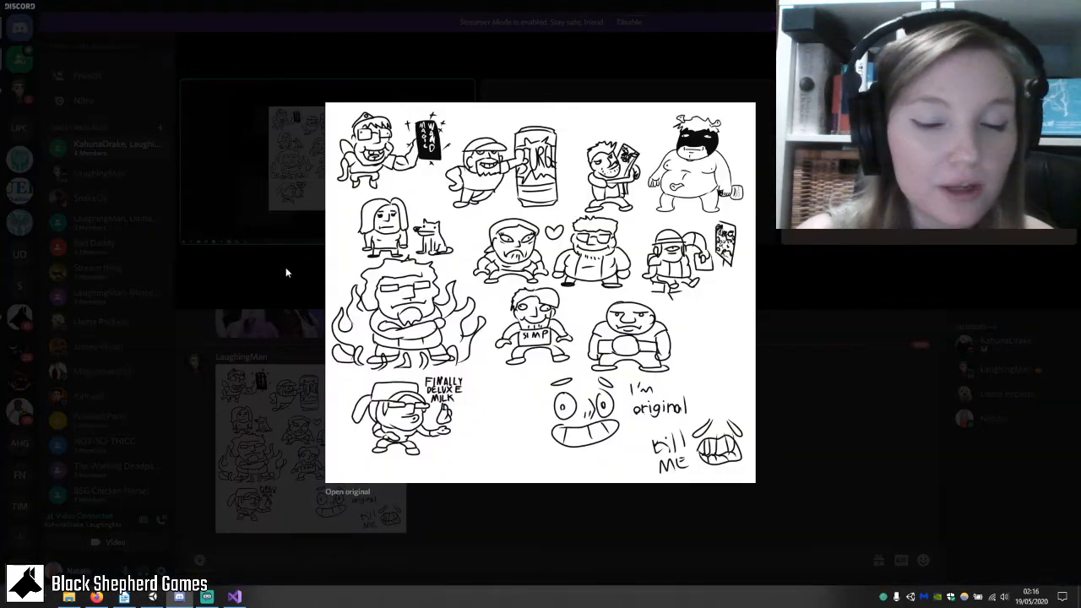
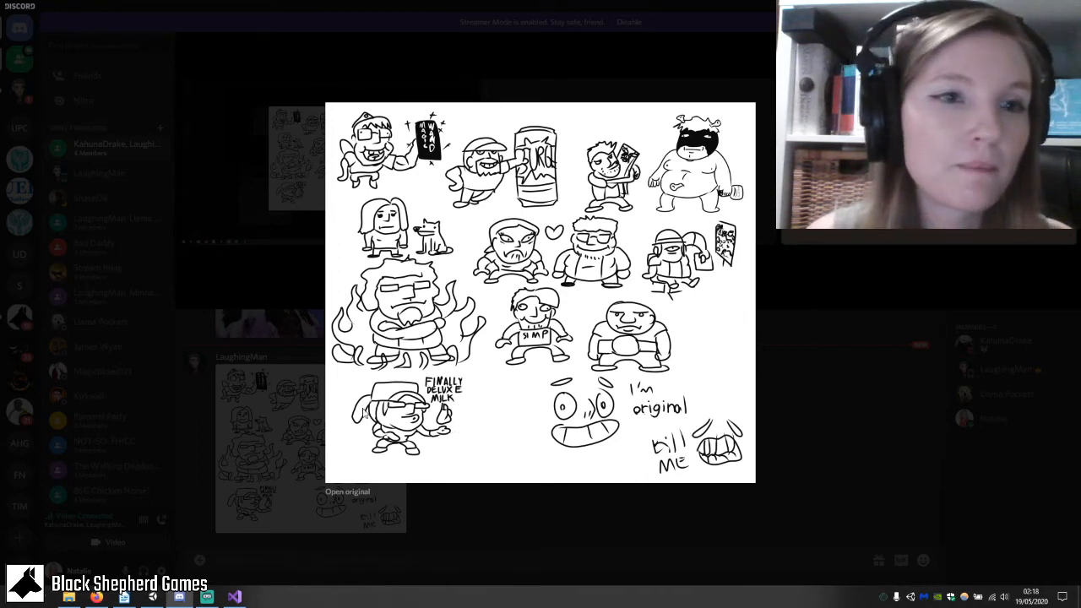
Close the enlarged drawing in Discord and read the recent stream chat messages in Streamlabs OBS.
{"action": "left_click", "coordinate": [464, 513]}
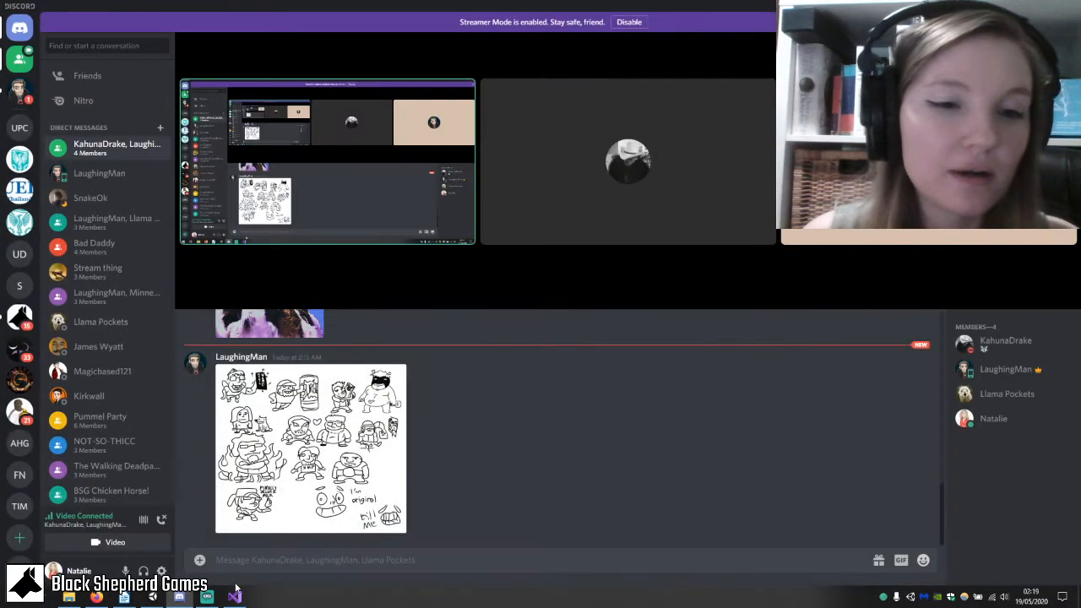
{"action": "left_click", "coordinate": [207, 597]}
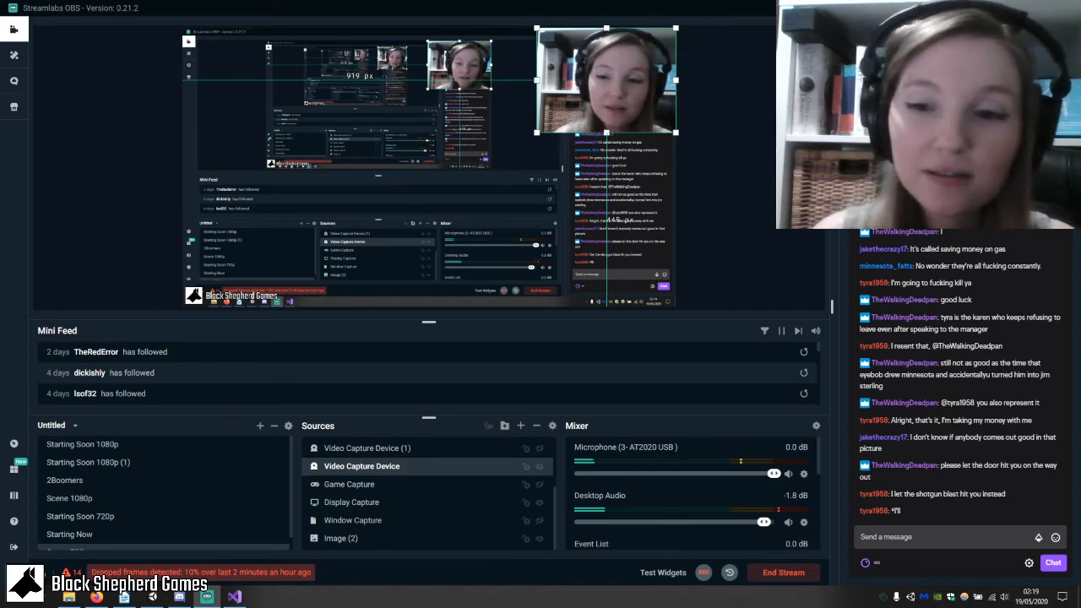
{"action": "left_click_drag", "start_coordinate": [905, 420], "coordinate": [1041, 429]}
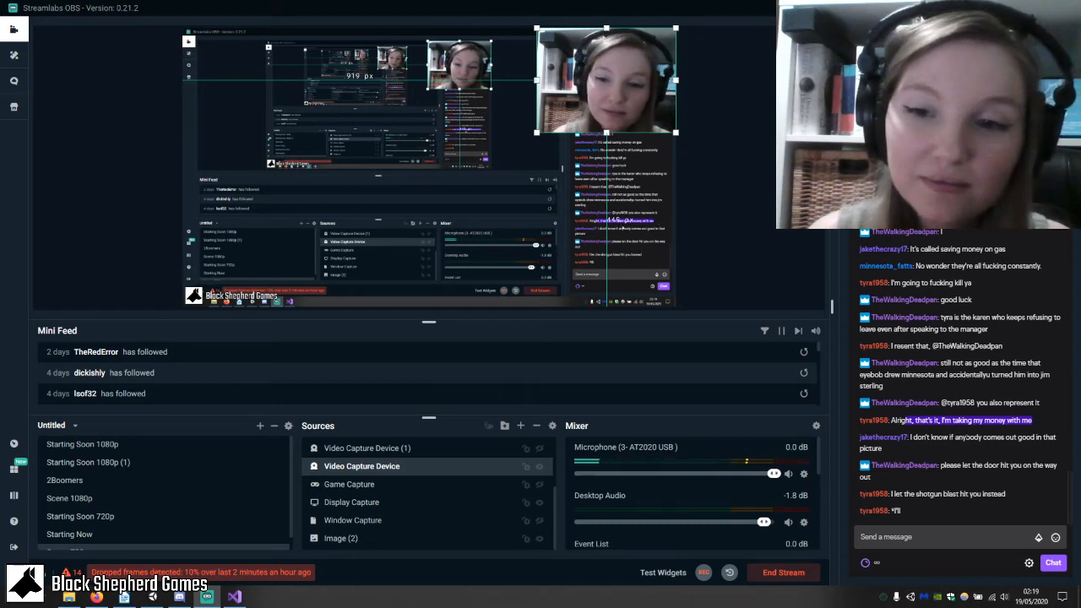
{"action": "left_click_drag", "start_coordinate": [861, 452], "coordinate": [969, 450]}
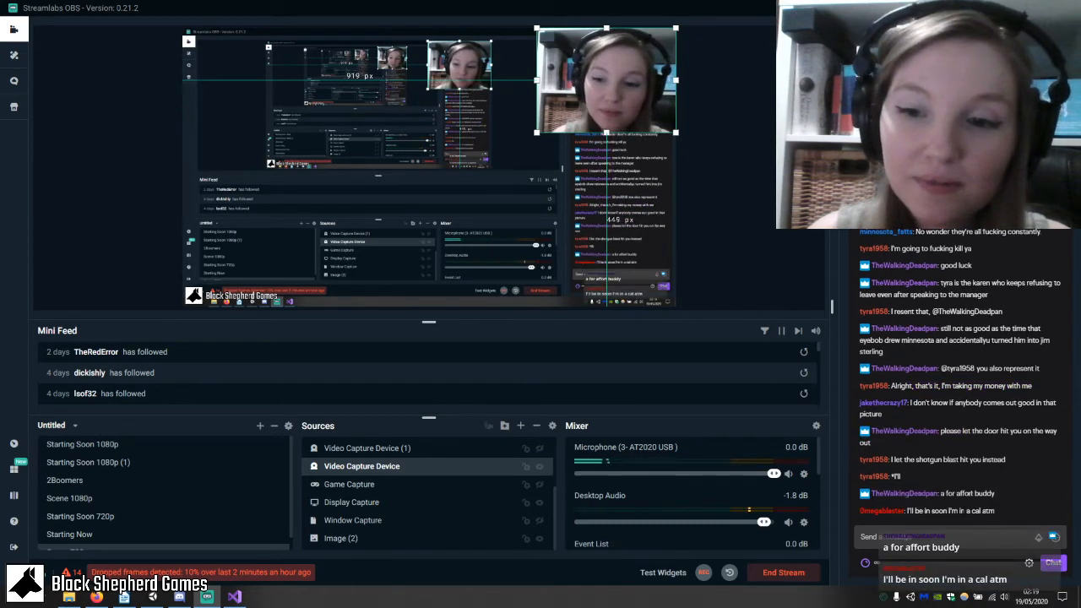
{"action": "left_click_drag", "start_coordinate": [952, 479], "coordinate": [797, 386]}
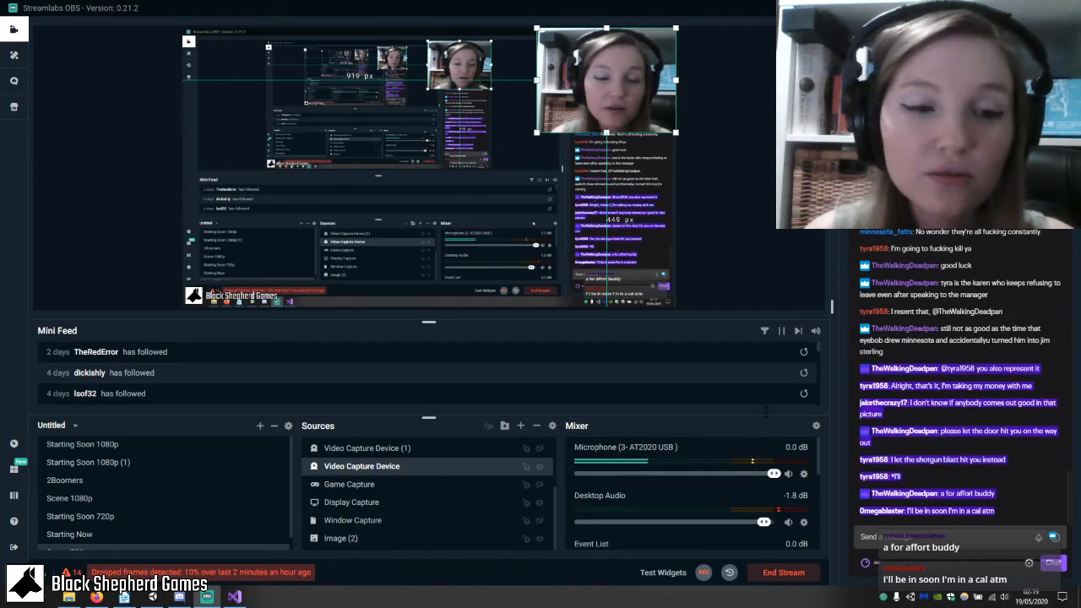
In Unity, play the scene to inspect Zombie_Doctor1's movement up close in the Scene view, stop it and clear the console.
{"action": "left_click", "coordinate": [236, 599]}
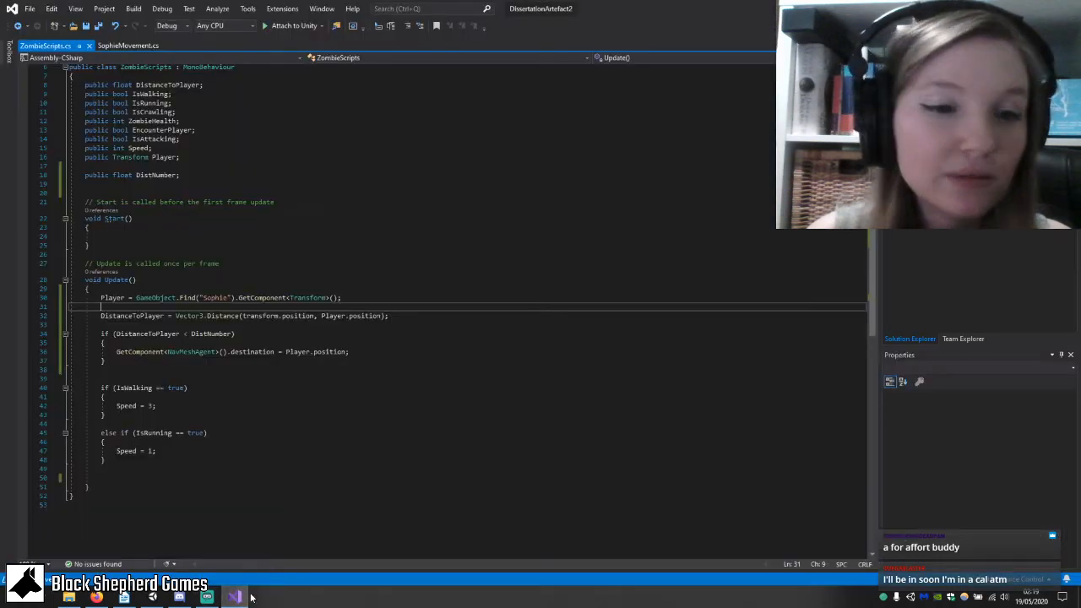
{"action": "left_click", "coordinate": [152, 598]}
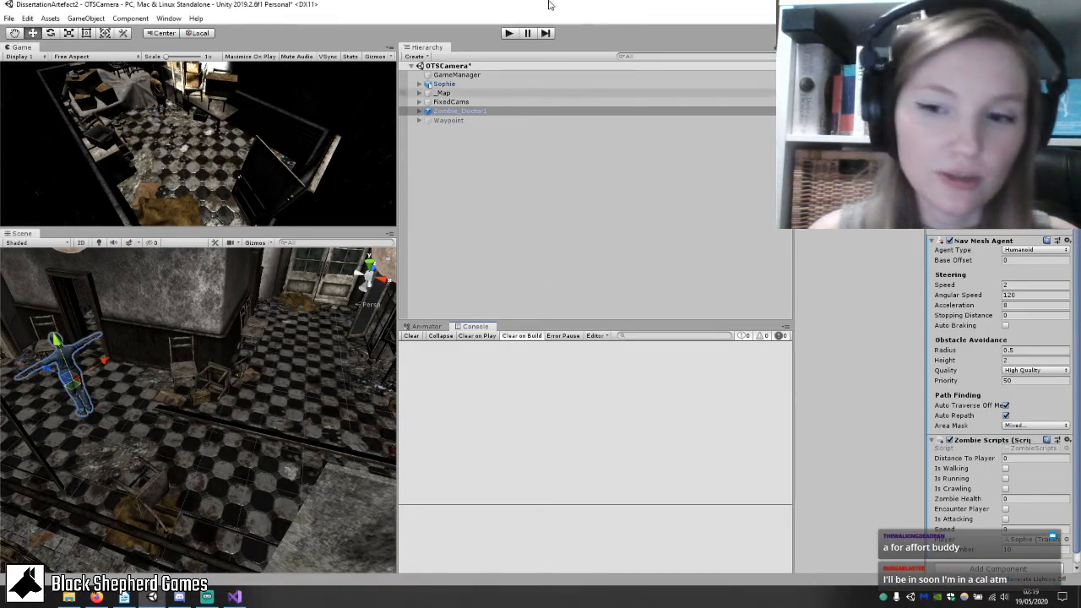
{"action": "left_click", "coordinate": [509, 33]}
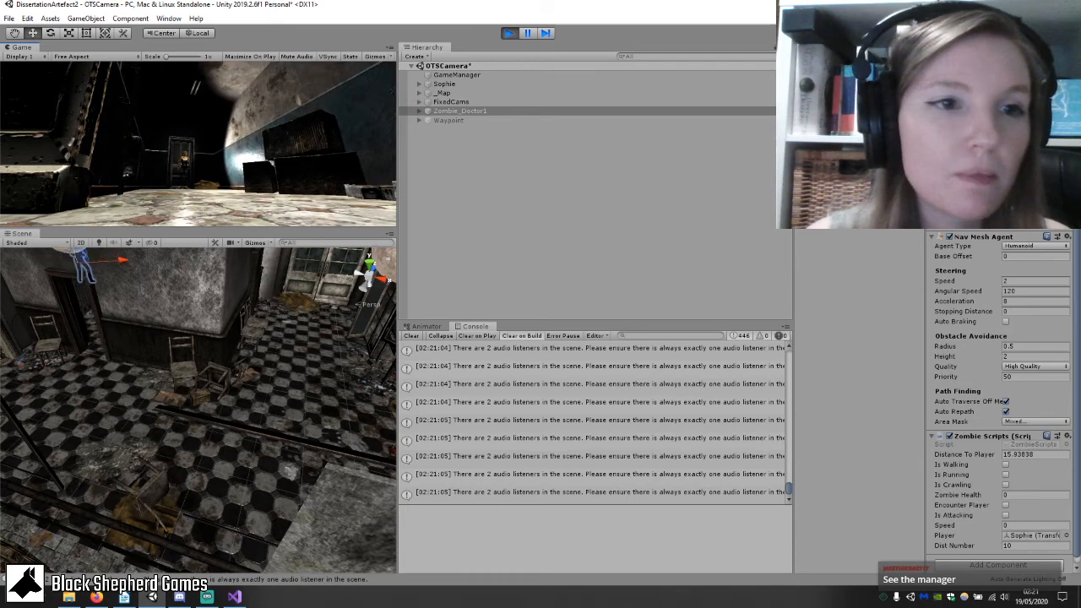
{"action": "scroll", "coordinate": [194, 374], "scroll_direction": "down", "scroll_amount": 5}
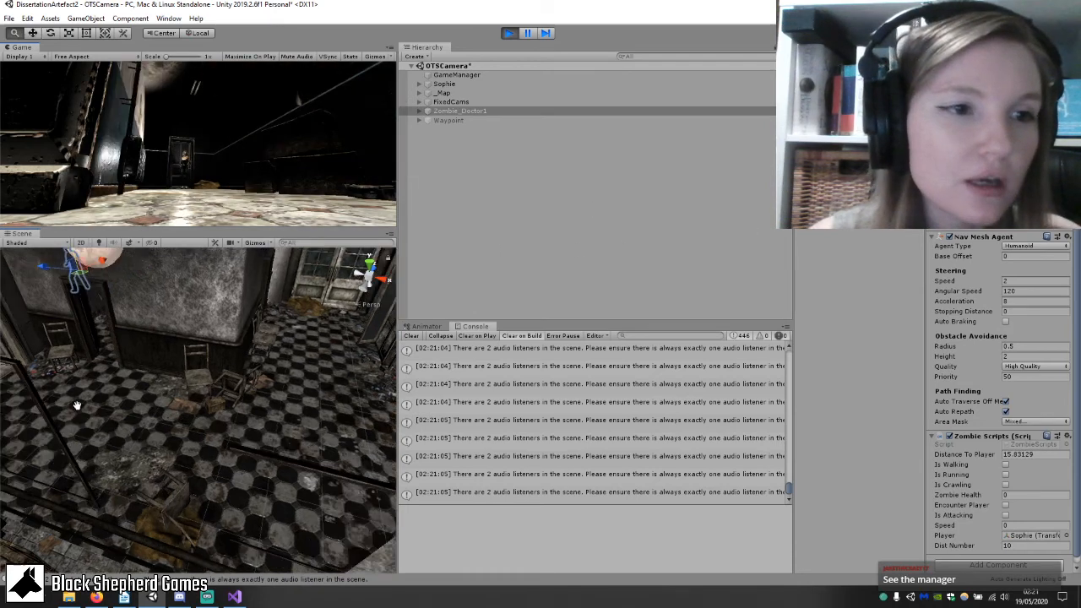
{"action": "middle_click_drag", "start_coordinate": [191, 393], "coordinate": [164, 457]}
{"action": "scroll", "coordinate": [174, 420], "scroll_direction": "down", "scroll_amount": 3}
{"action": "scroll", "coordinate": [173, 420], "scroll_direction": "up", "scroll_amount": 2}
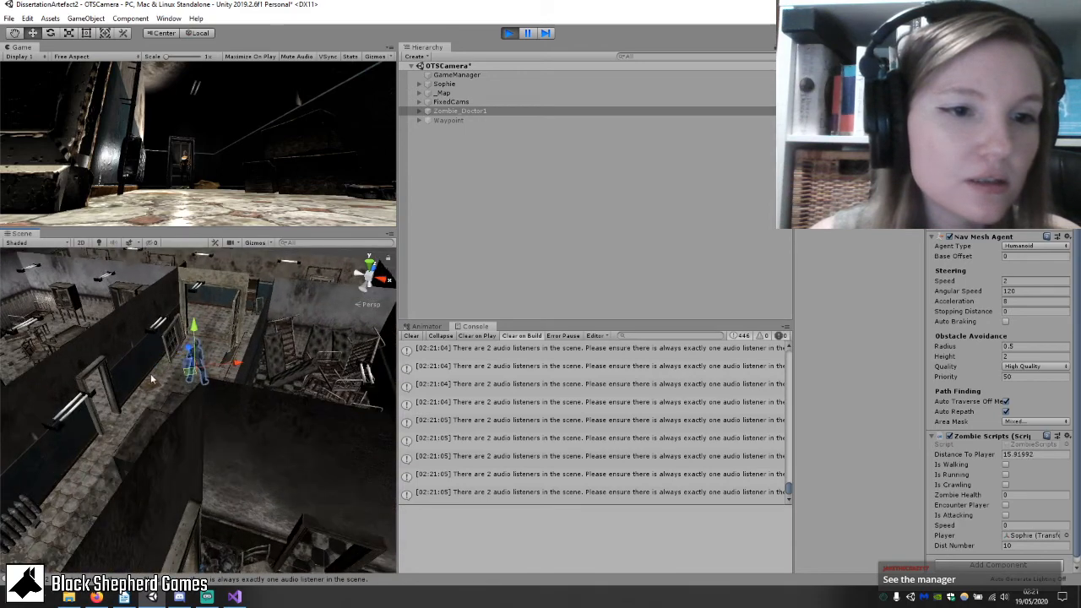
{"action": "right_click_drag", "start_coordinate": [337, 431], "coordinate": [193, 404]}
{"action": "scroll", "coordinate": [190, 402], "scroll_direction": "up", "scroll_amount": 4}
{"action": "scroll", "coordinate": [190, 402], "scroll_direction": "up", "scroll_amount": 5}
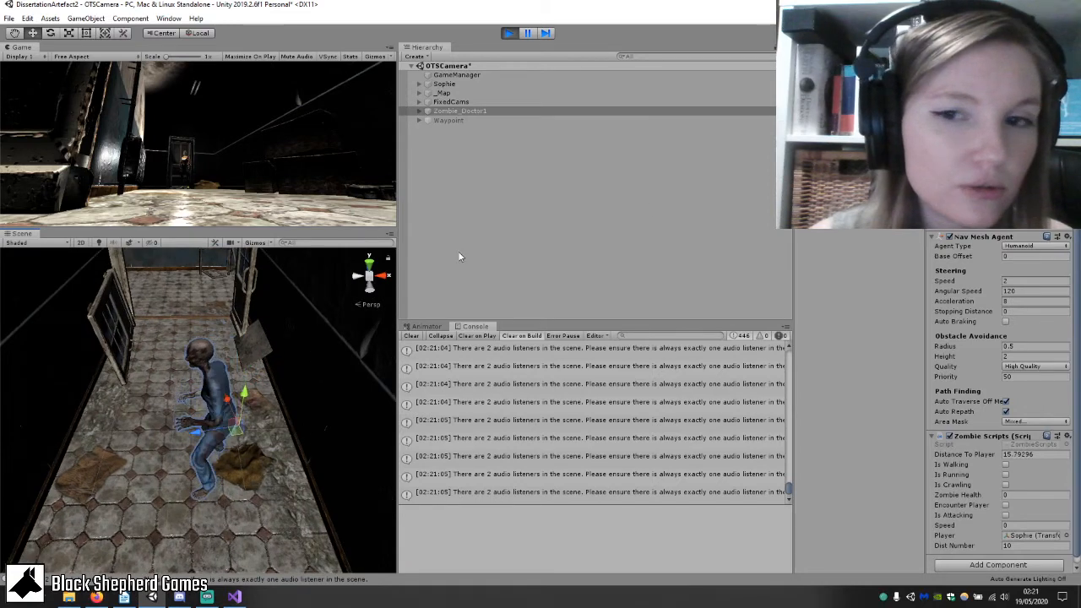
{"action": "left_click", "coordinate": [509, 33]}
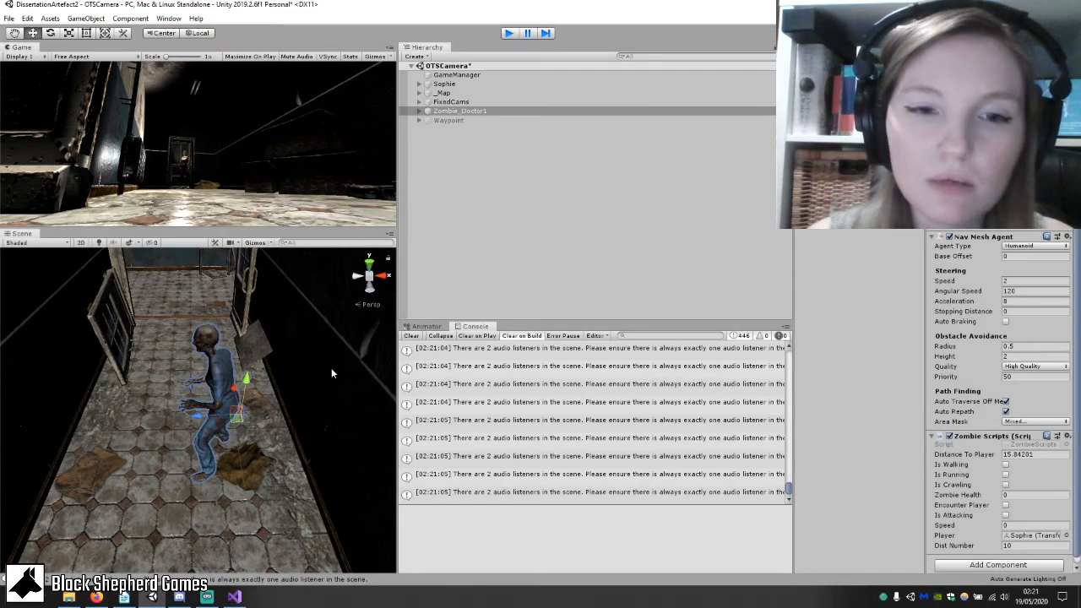
{"action": "left_click", "coordinate": [417, 338]}
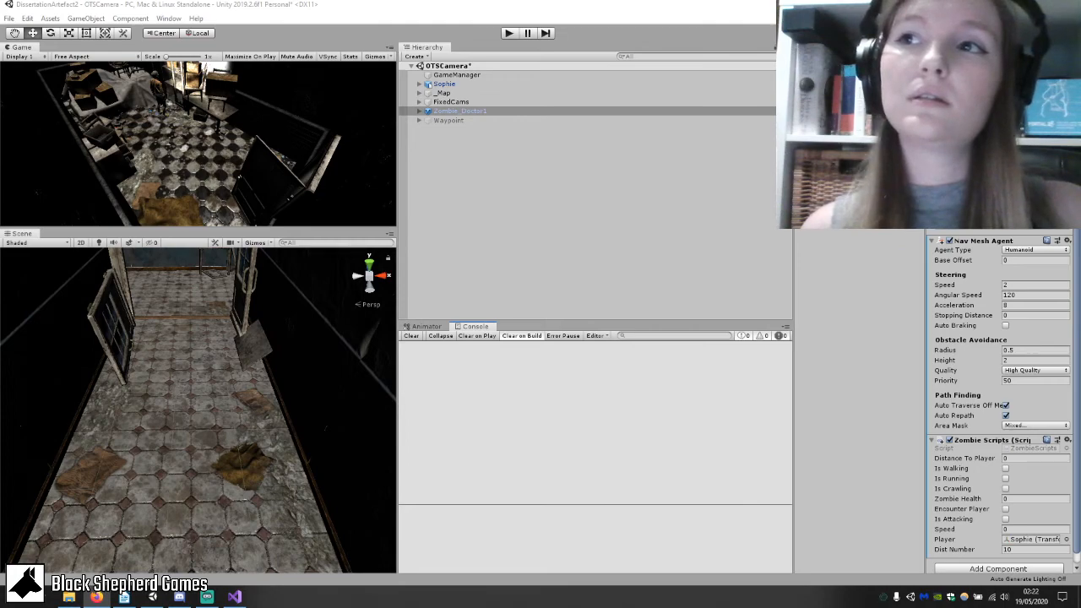
Open a Firefox window and load the mixamo.com website.
{"action": "left_click_drag", "start_coordinate": [1080, 228], "coordinate": [665, 1]}
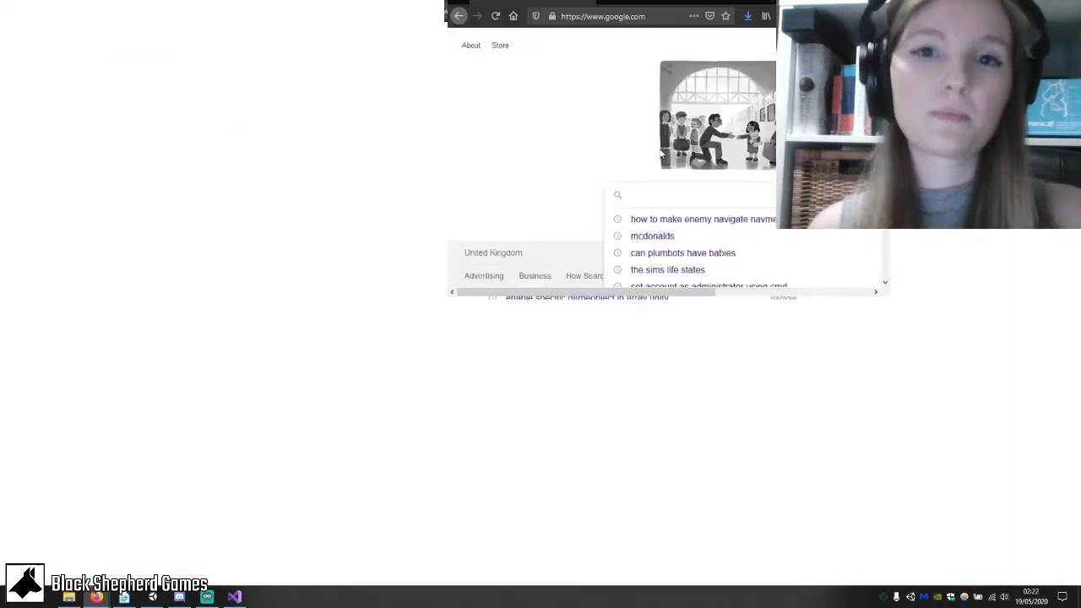
{"action": "left_click", "coordinate": [271, 242]}
{"action": "left_click", "coordinate": [414, 28]}
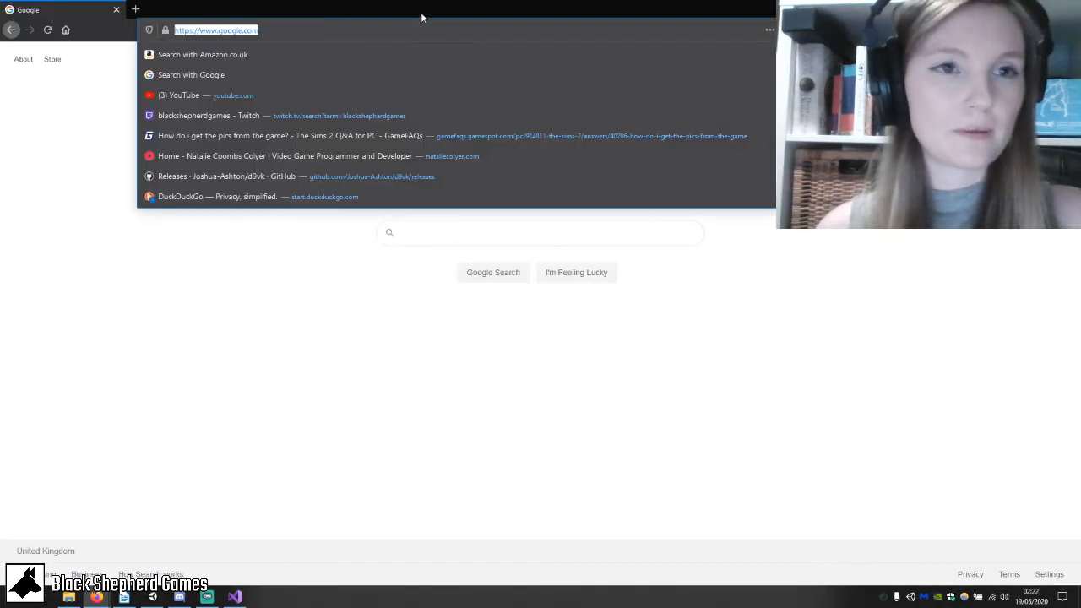
{"action": "type", "text": "i"}
{"action": "key", "text": "BackSpace"}
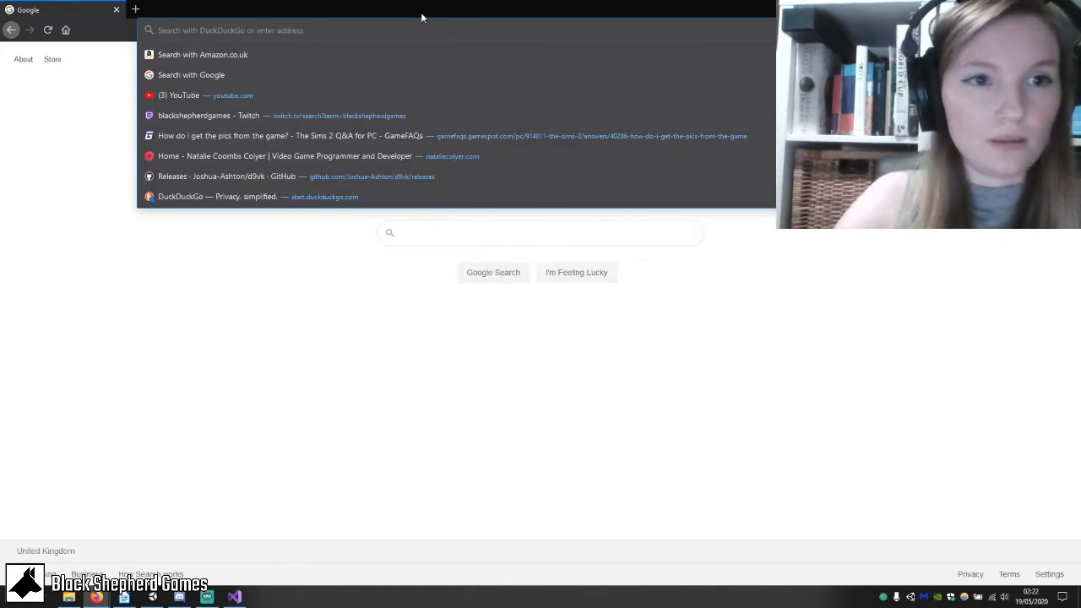
{"action": "type", "text": "mixamo"}
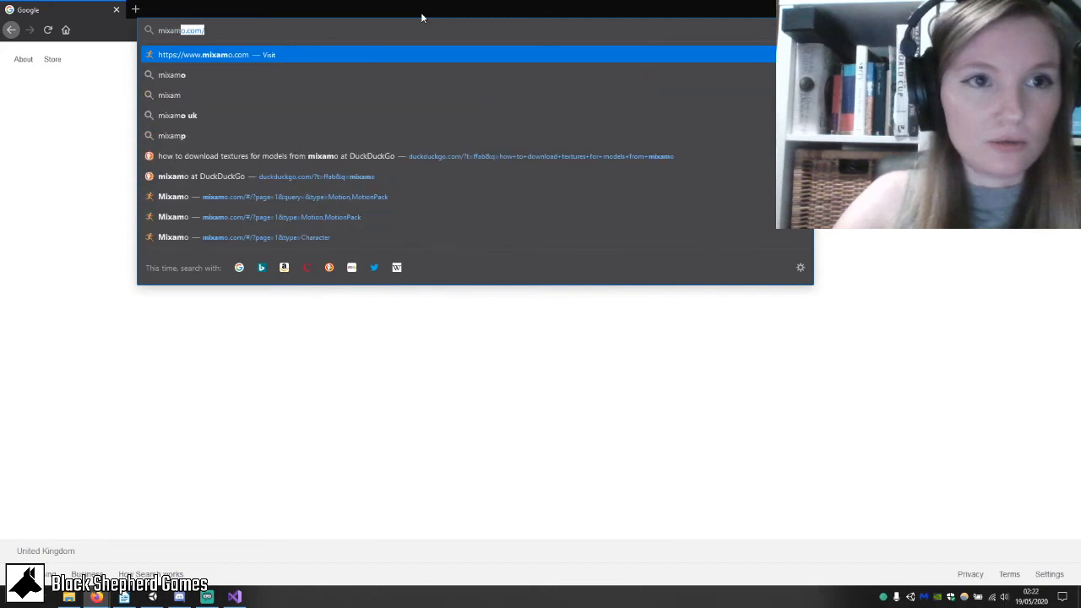
{"action": "key", "text": "Return"}
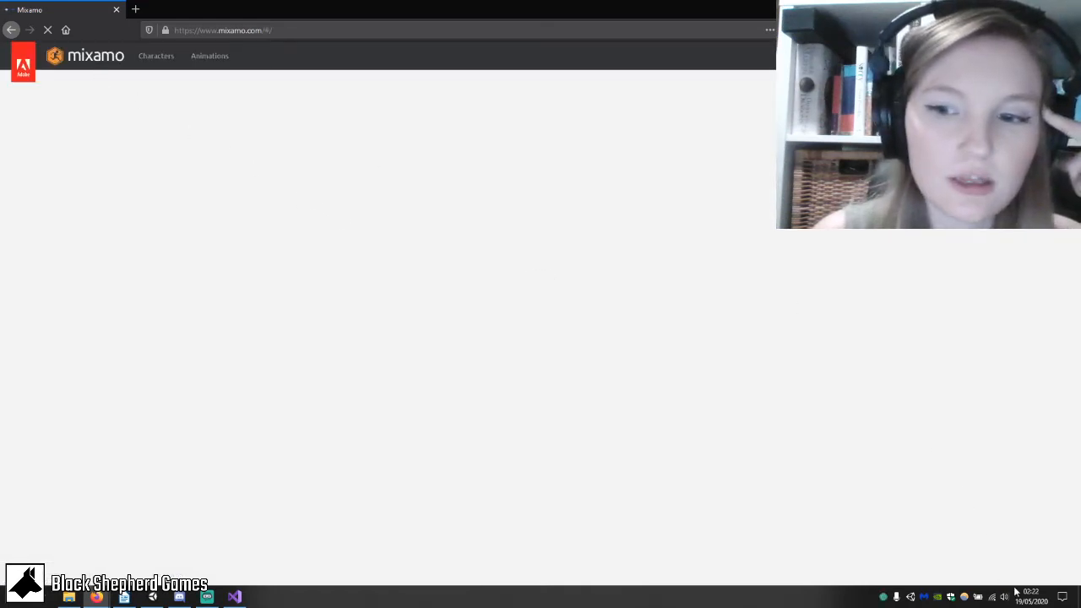
Check the stream chat in Streamlabs OBS and return to the Mixamo page in Firefox.
{"action": "mouse_move", "coordinate": [1029, 599]}
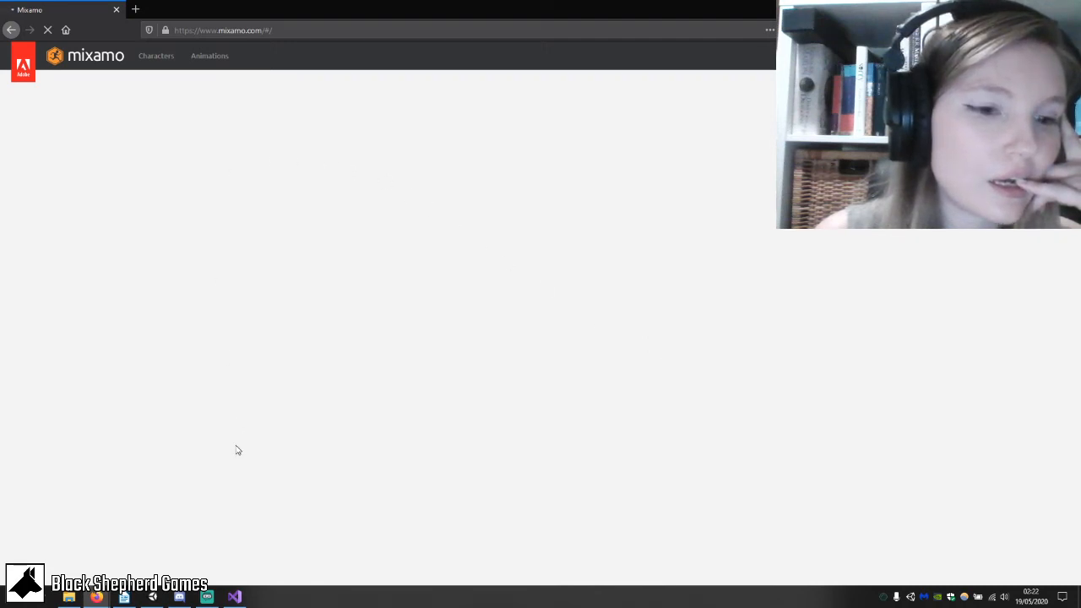
{"action": "left_click", "coordinate": [207, 596]}
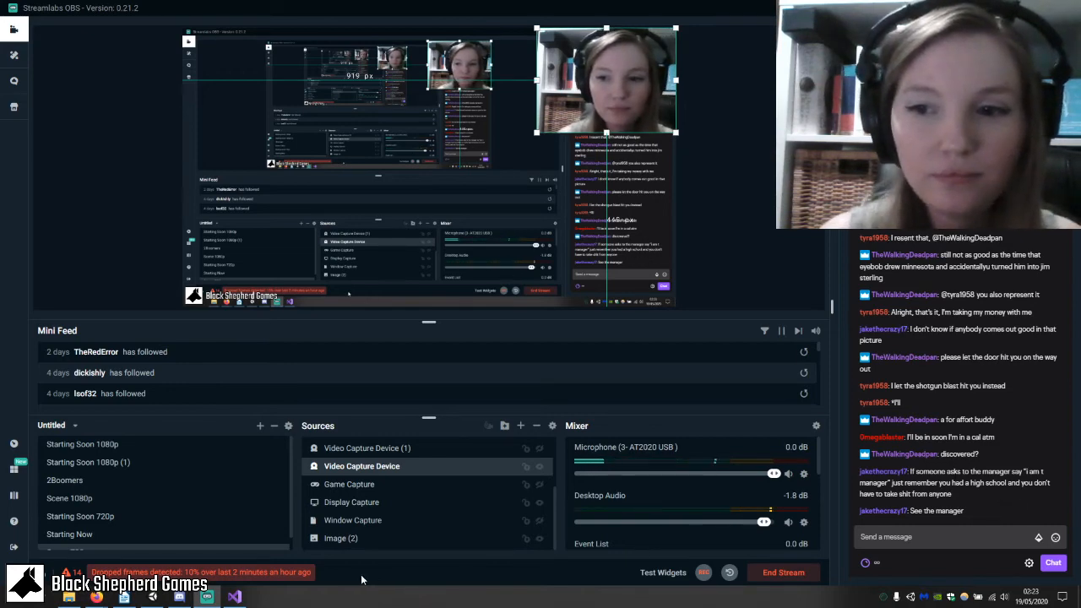
{"action": "mouse_move", "coordinate": [234, 597]}
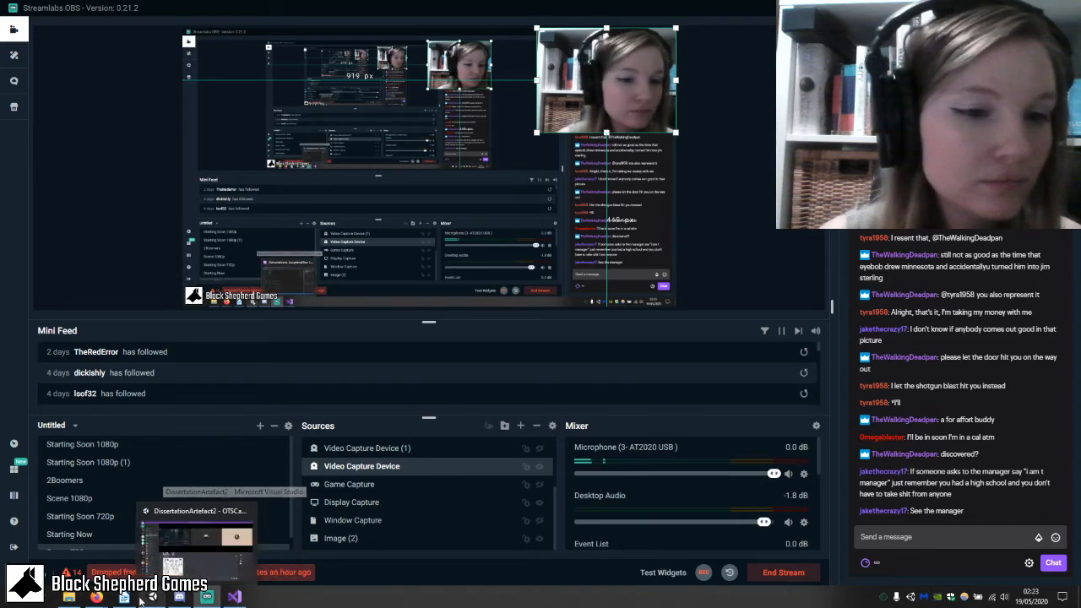
{"action": "mouse_move", "coordinate": [96, 597]}
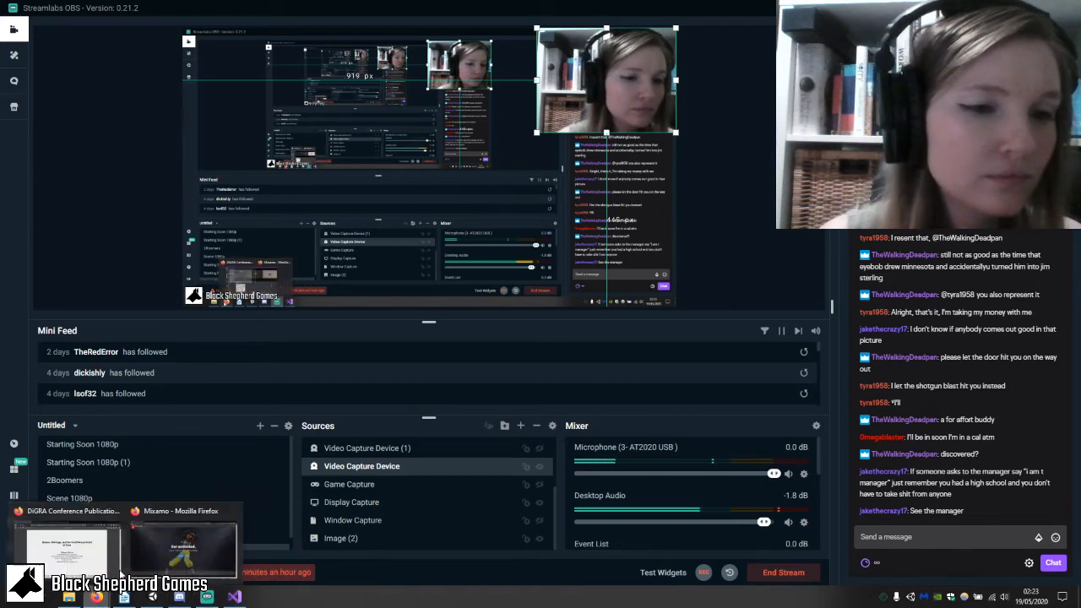
{"action": "left_click", "coordinate": [182, 549]}
Search Mixamo's characters for "sophie" and load the Sophie character into the preview.
{"action": "left_click", "coordinate": [145, 60]}
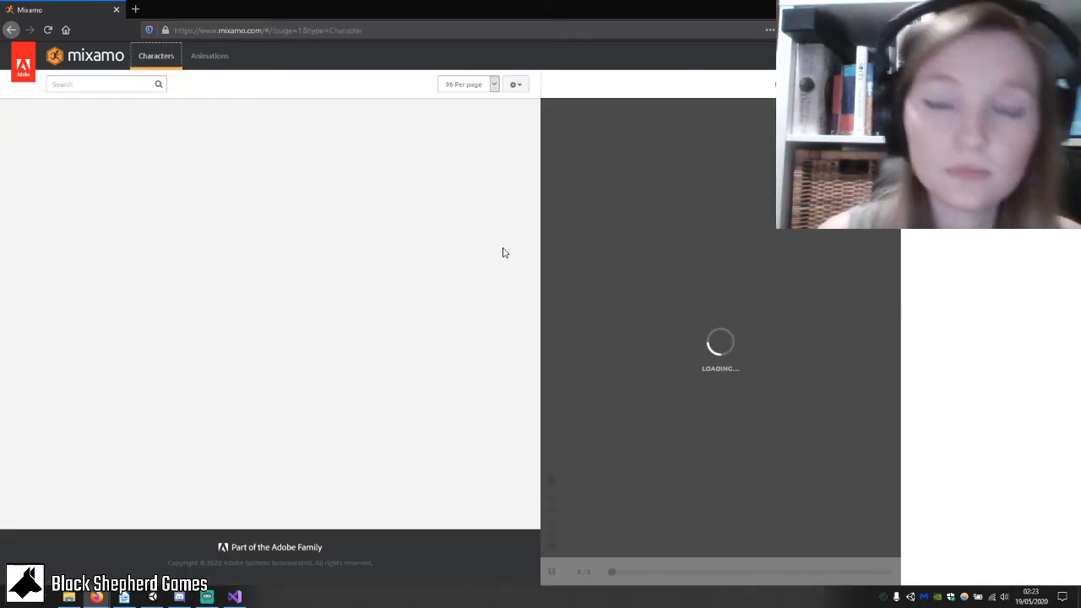
{"action": "left_click", "coordinate": [72, 83]}
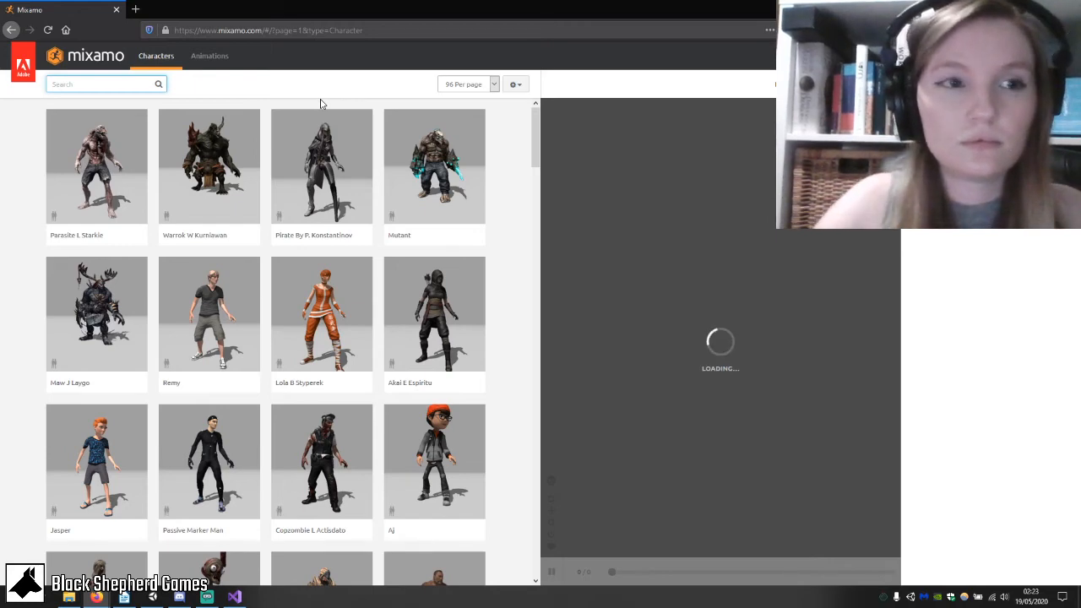
{"action": "type", "text": "sophie"}
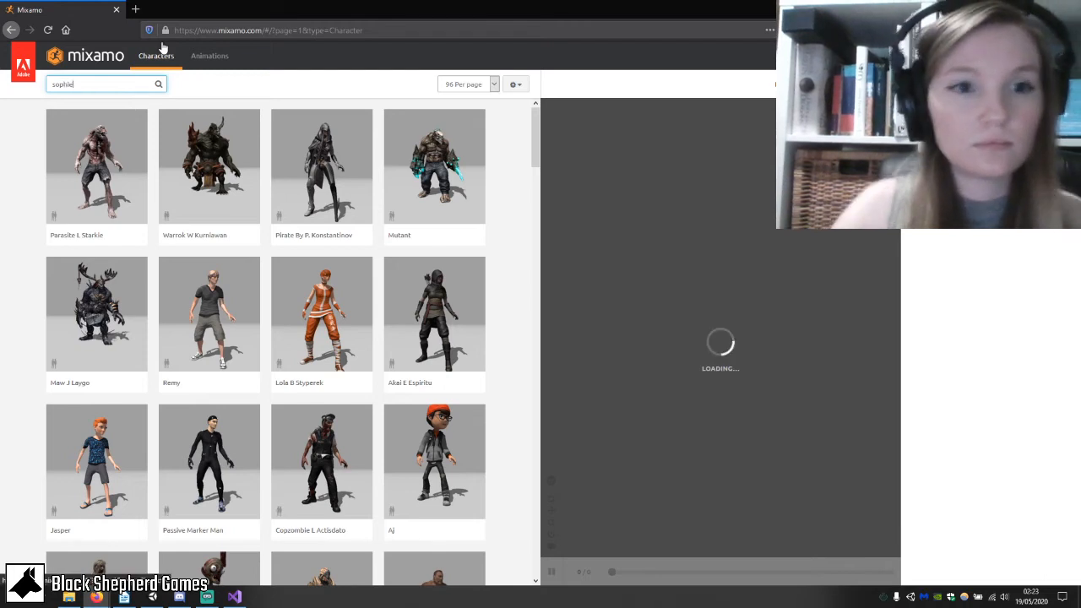
{"action": "key", "text": "Return"}
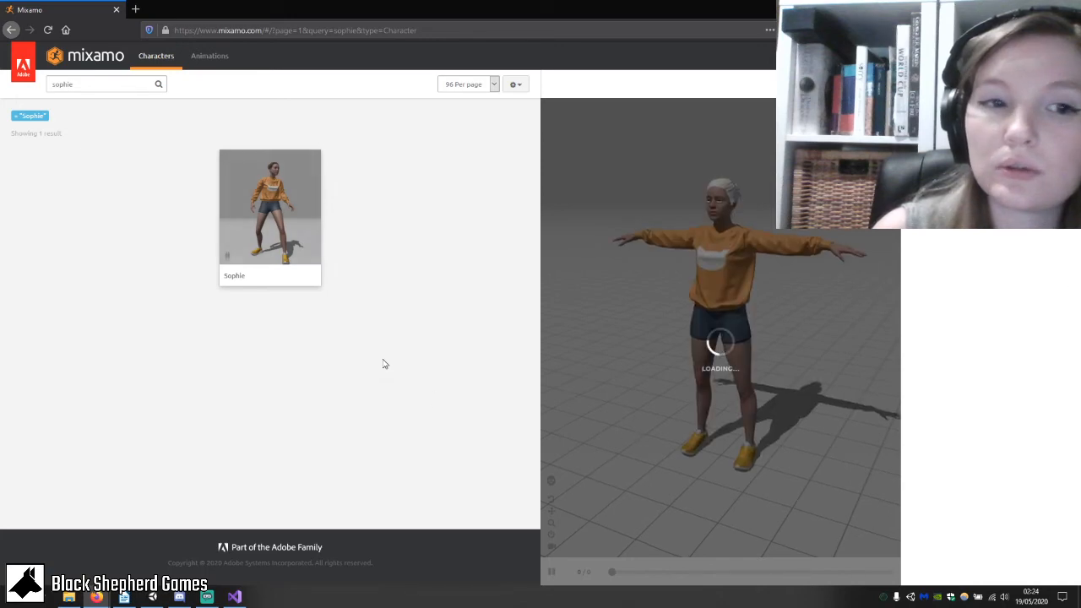
{"action": "left_click", "coordinate": [248, 200]}
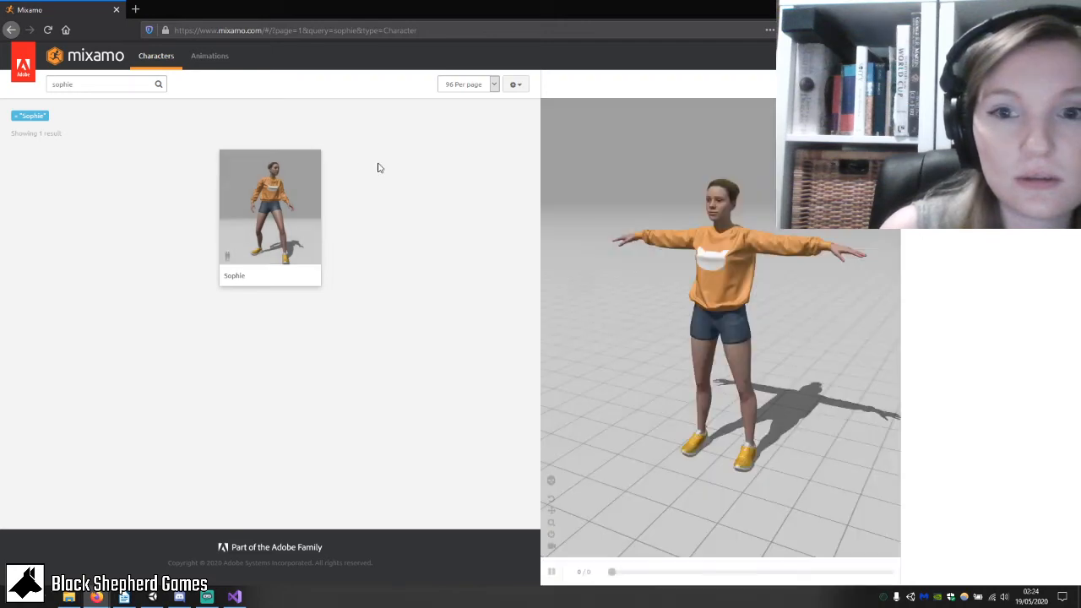
Switch to Mixamo's animations, remove the "Sophie" search filter and search for "twerk".
{"action": "left_click", "coordinate": [203, 57]}
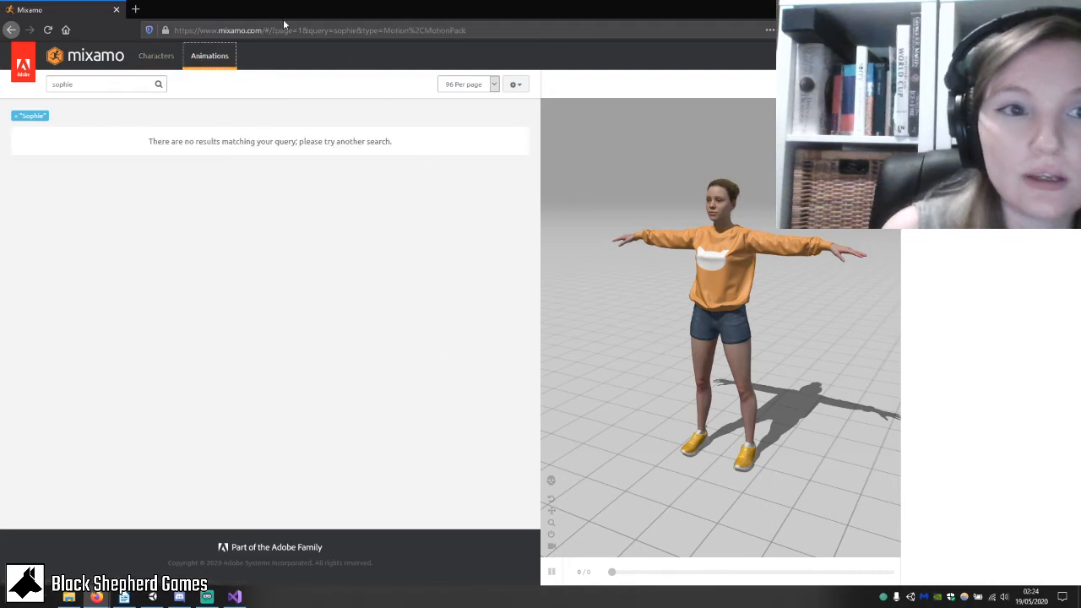
{"action": "left_click", "coordinate": [17, 117]}
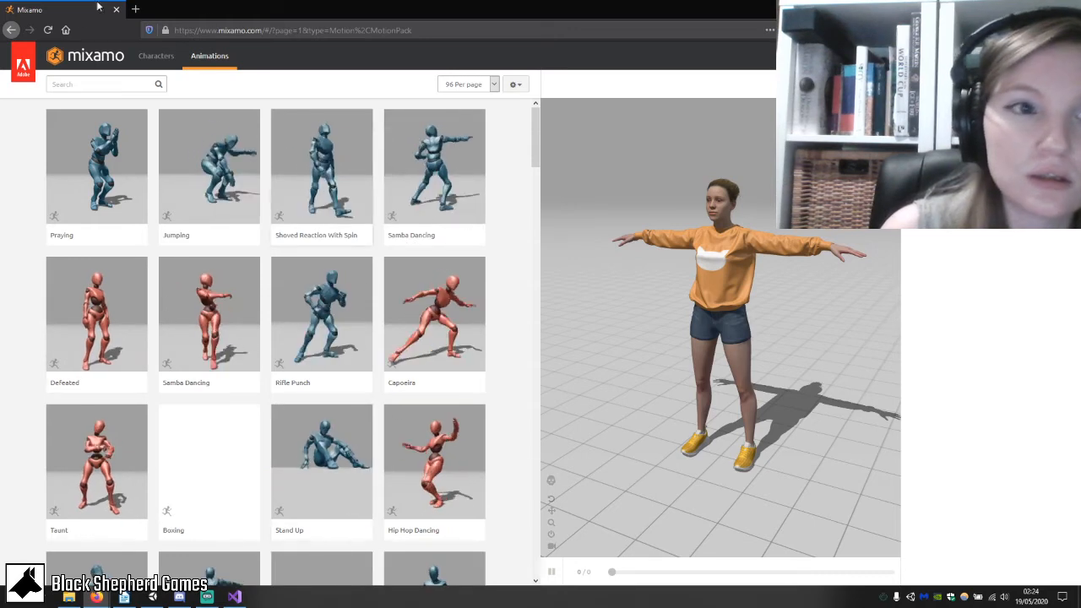
{"action": "left_click", "coordinate": [78, 80]}
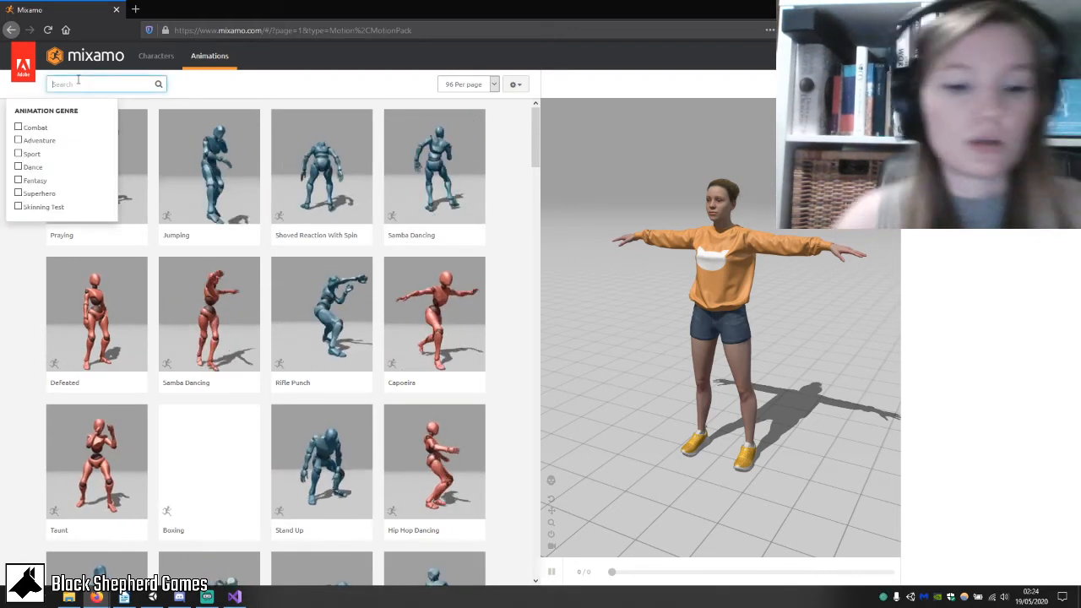
{"action": "type", "text": "twerk"}
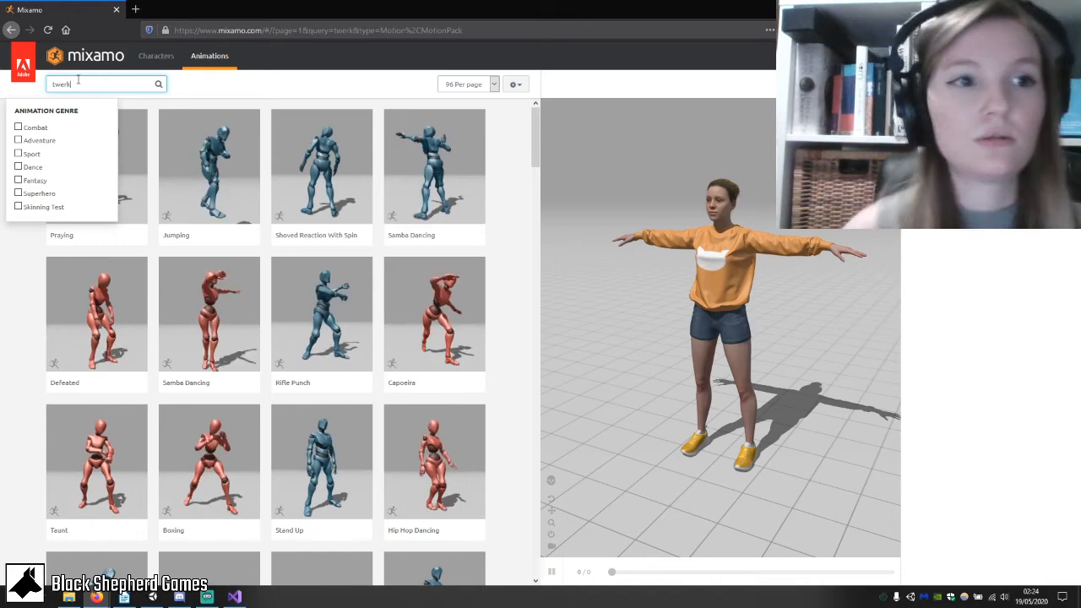
{"action": "key", "text": "Return"}
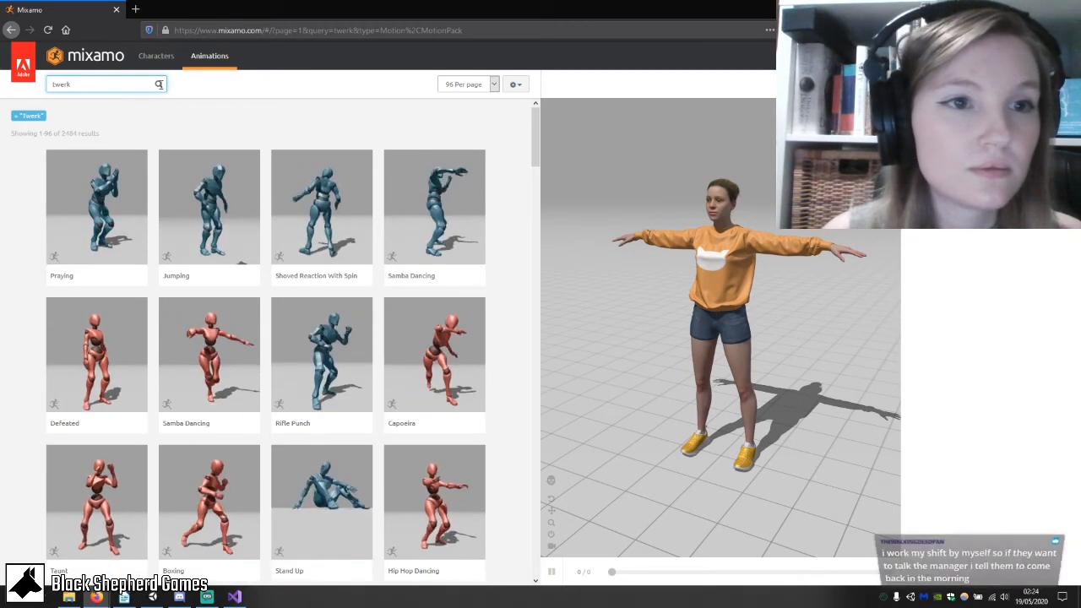
{"action": "left_click", "coordinate": [157, 82]}
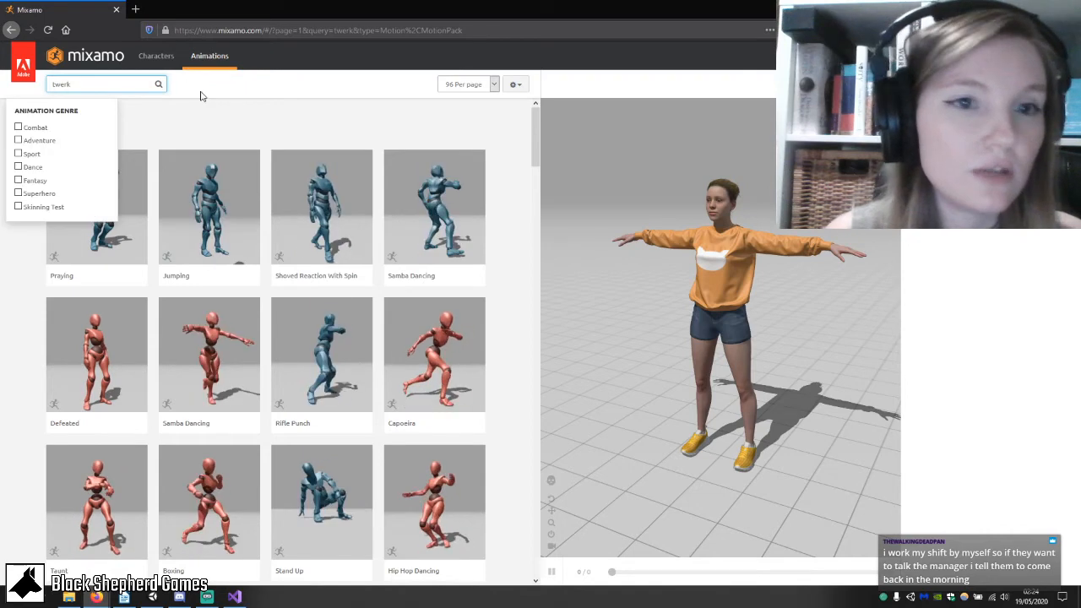
{"action": "left_click", "coordinate": [257, 110]}
{"action": "left_click", "coordinate": [158, 84]}
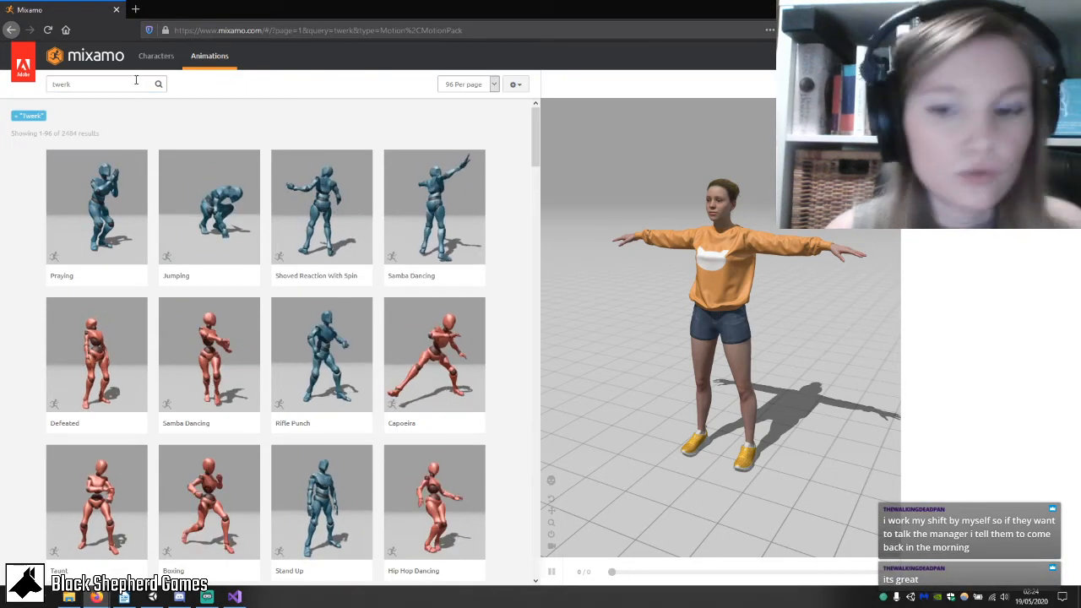
Preview the Dancing Twerk animation on Sophie from another angle and reduce the Character Arm-Space to 28.
{"action": "left_click", "coordinate": [255, 102]}
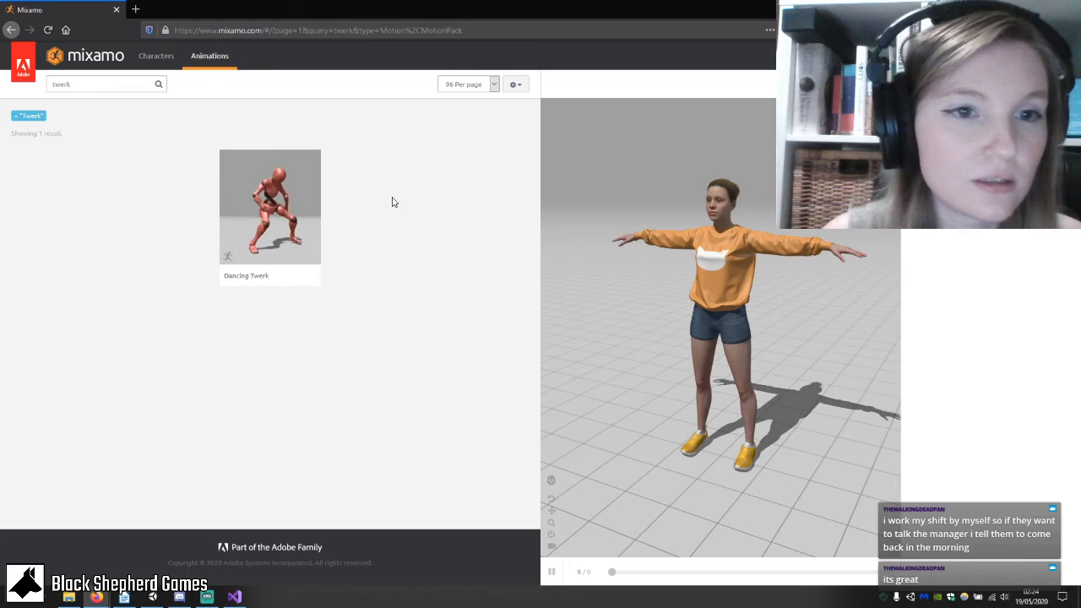
{"action": "left_click", "coordinate": [275, 210]}
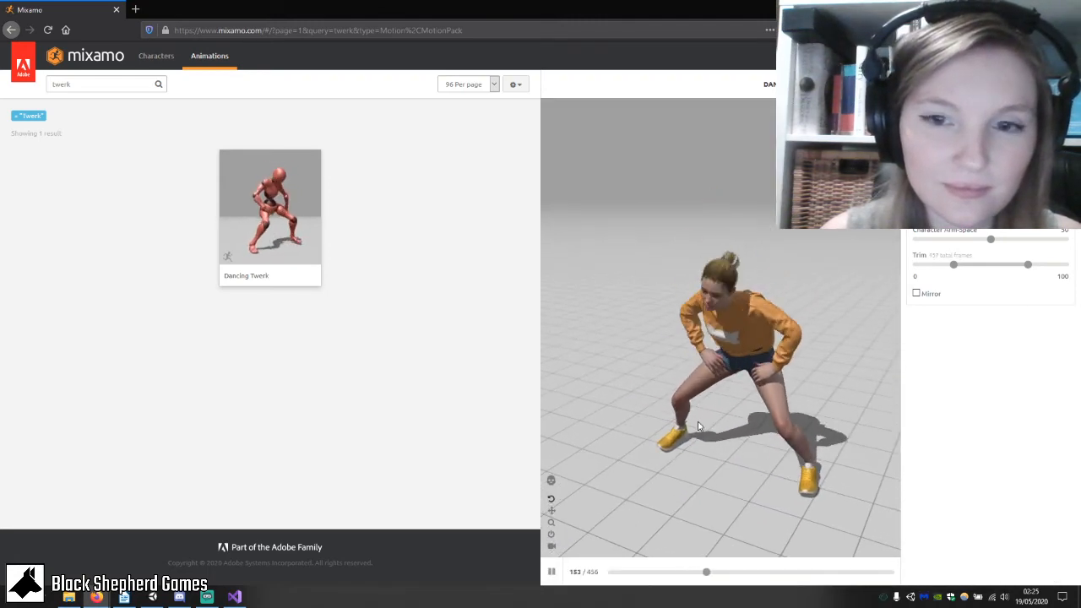
{"action": "left_click_drag", "start_coordinate": [720, 407], "coordinate": [632, 329]}
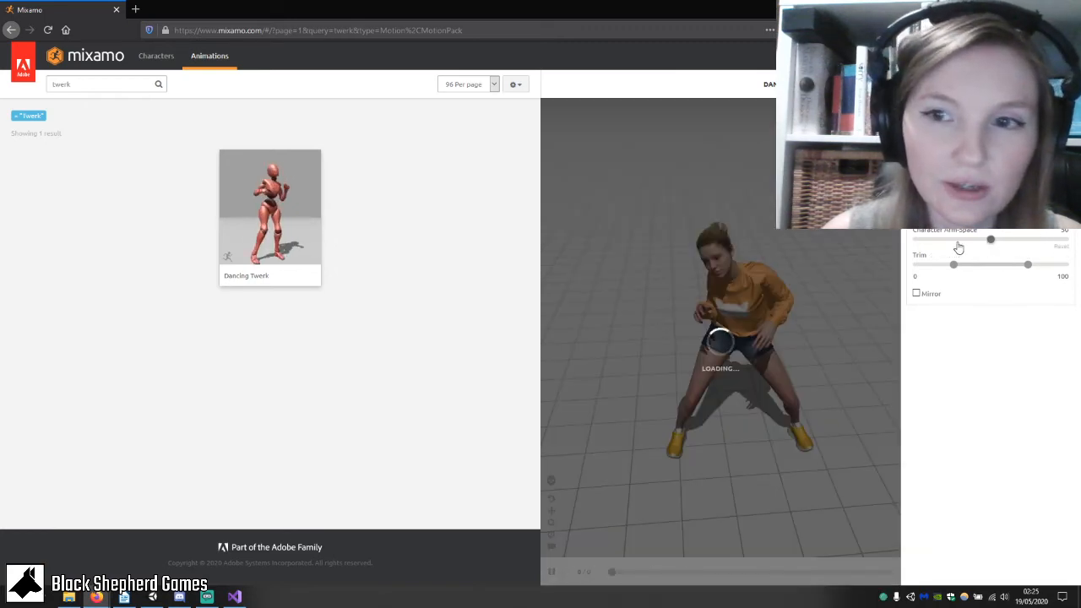
{"action": "left_click", "coordinate": [958, 241]}
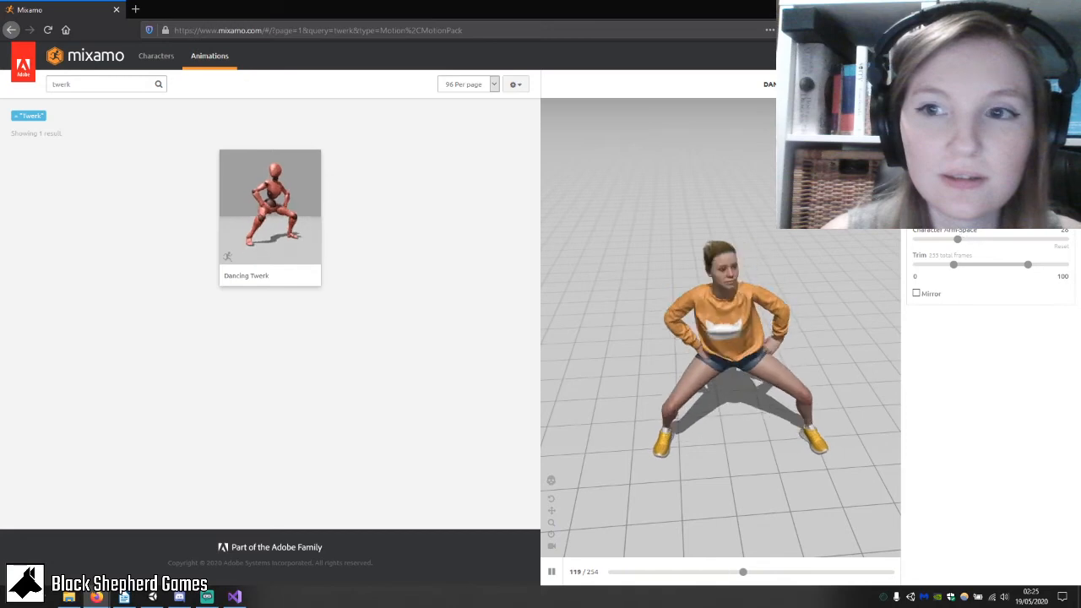
Search the Mixamo animations for "macarena" and preview the Macarena Dance on Sophie.
{"action": "left_click", "coordinate": [90, 81]}
{"action": "left_click_drag", "start_coordinate": [84, 84], "coordinate": [47, 85]}
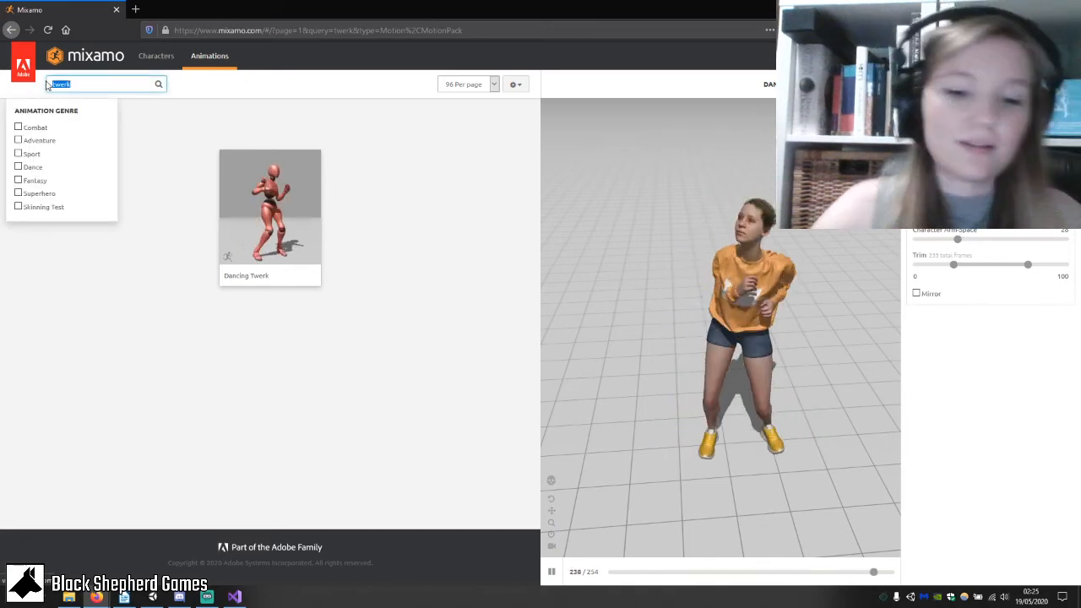
{"action": "type", "text": "macarena"}
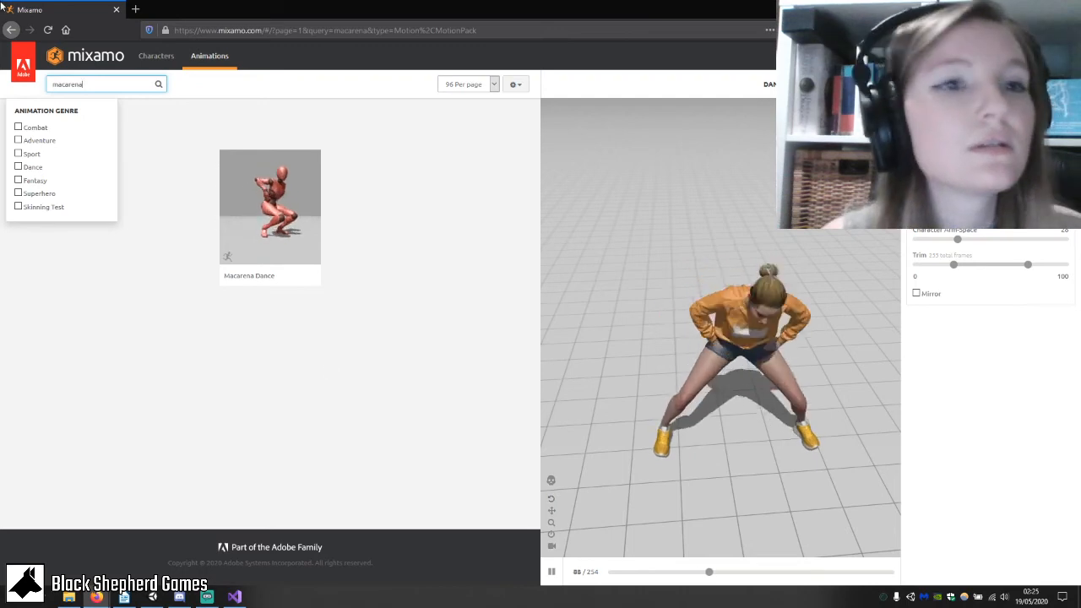
{"action": "left_click", "coordinate": [267, 197]}
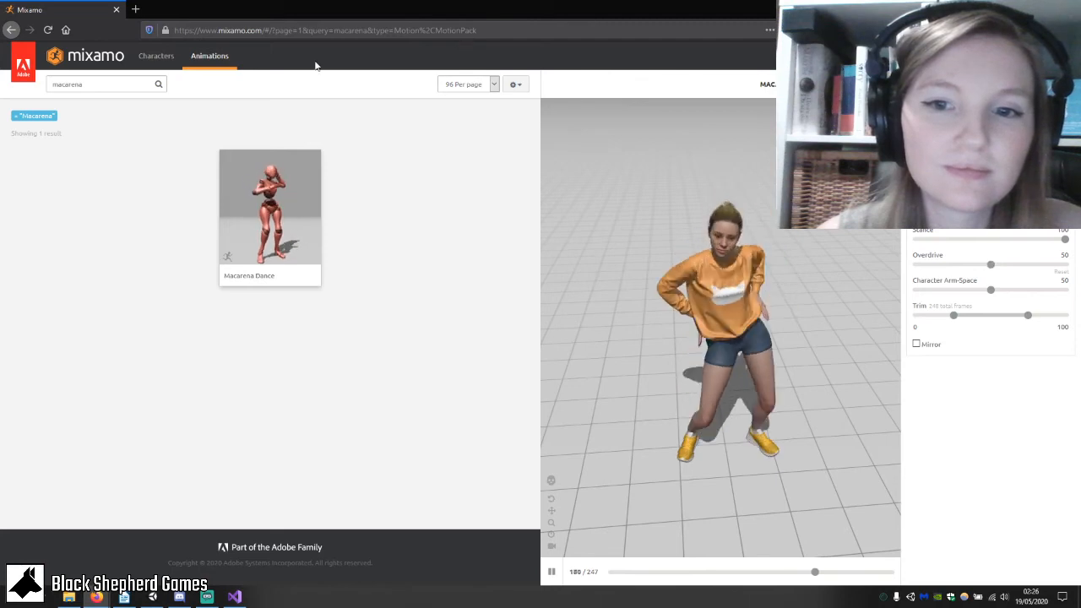
Search the Mixamo animations for "hide" and load the Hiding animation into the preview.
{"action": "left_click", "coordinate": [109, 84]}
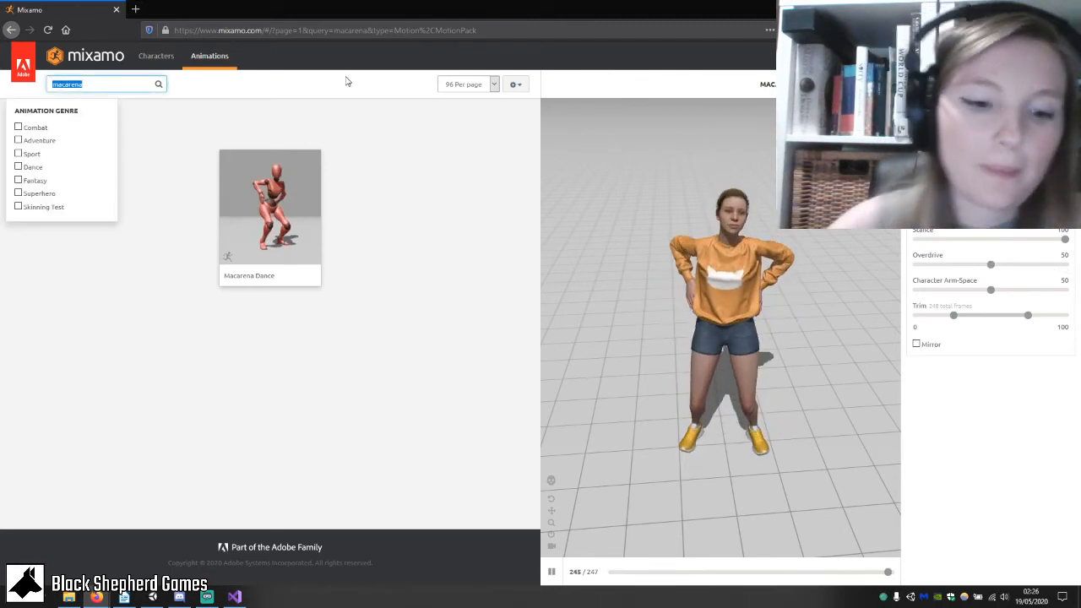
{"action": "type", "text": "hide"}
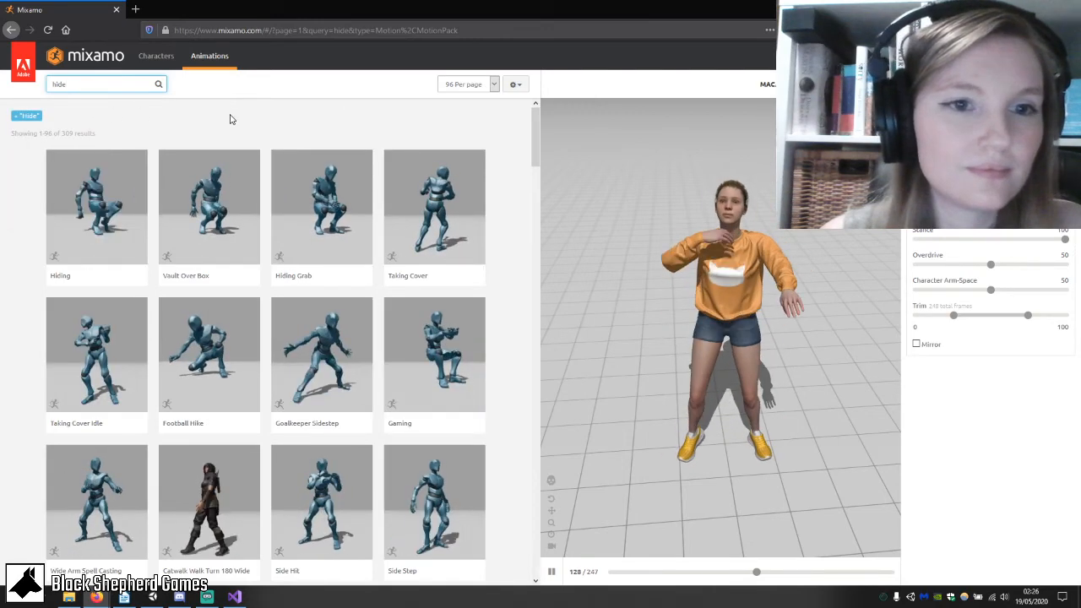
{"action": "left_click", "coordinate": [97, 223]}
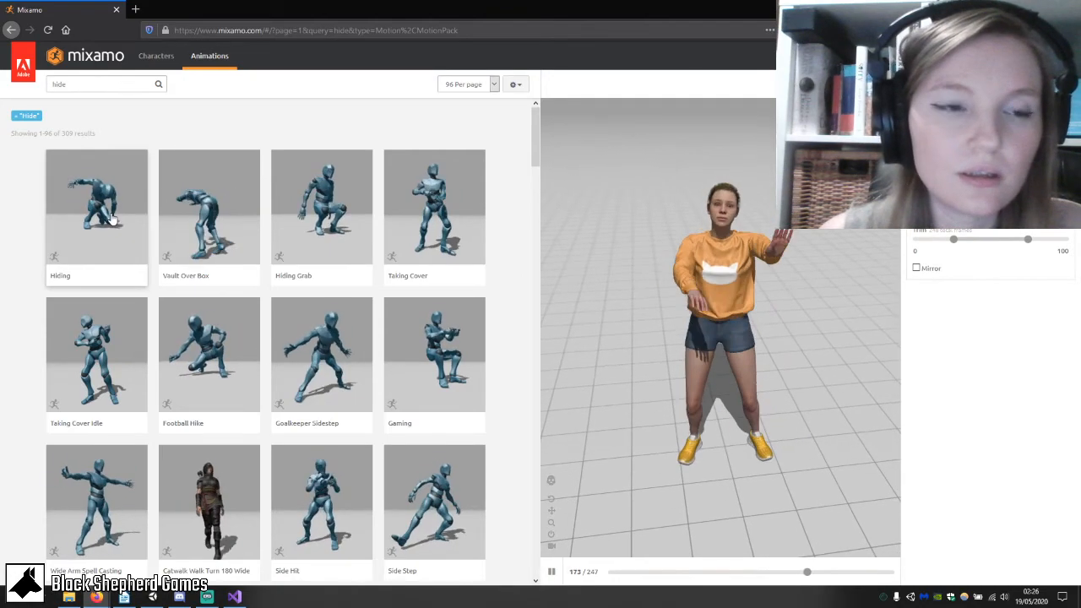
{"action": "left_click", "coordinate": [476, 170]}
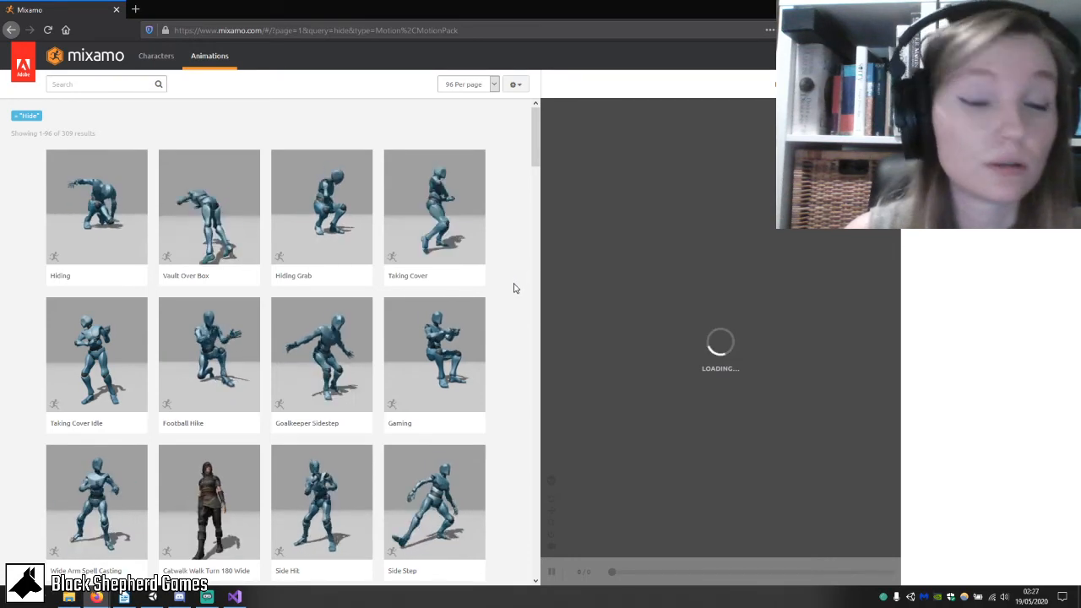
Look through the "hide" animation results for suitable hiding and cover poses.
{"action": "scroll", "coordinate": [518, 291], "scroll_direction": "down", "scroll_amount": 3}
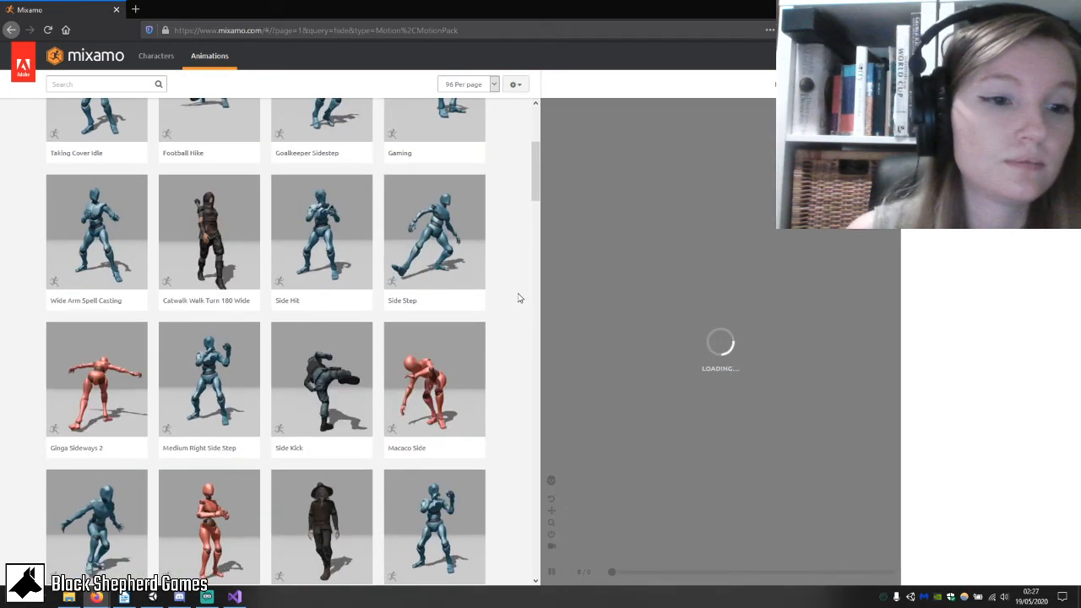
{"action": "scroll", "coordinate": [519, 297], "scroll_direction": "down", "scroll_amount": 2}
{"action": "scroll", "coordinate": [520, 301], "scroll_direction": "down", "scroll_amount": 3}
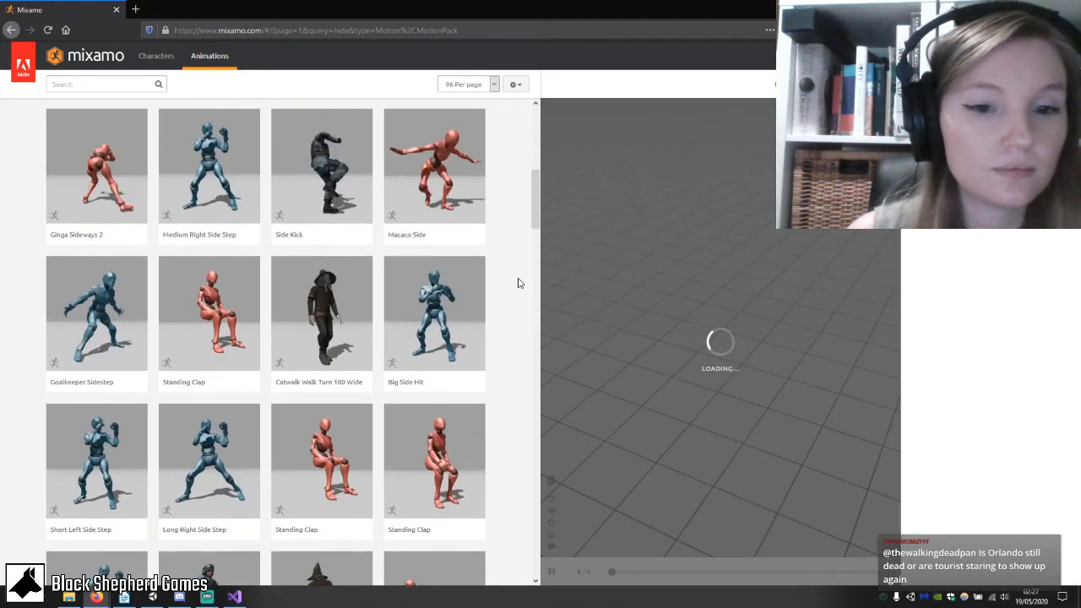
{"action": "scroll", "coordinate": [521, 287], "scroll_direction": "up", "scroll_amount": 8}
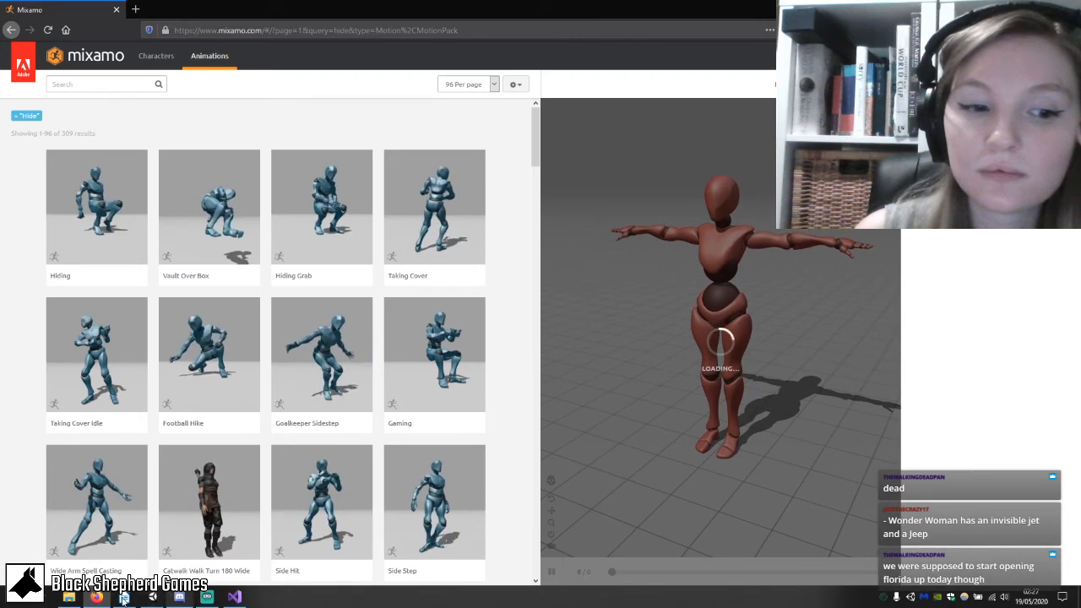
{"action": "mouse_move", "coordinate": [122, 598]}
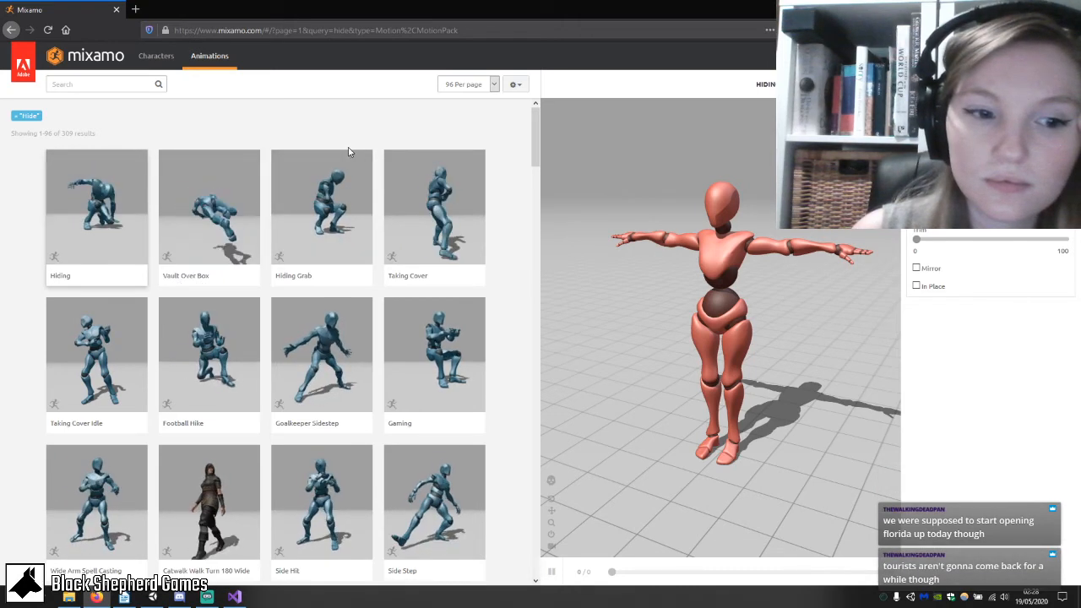
{"action": "scroll", "coordinate": [349, 150], "scroll_direction": "down", "scroll_amount": 3}
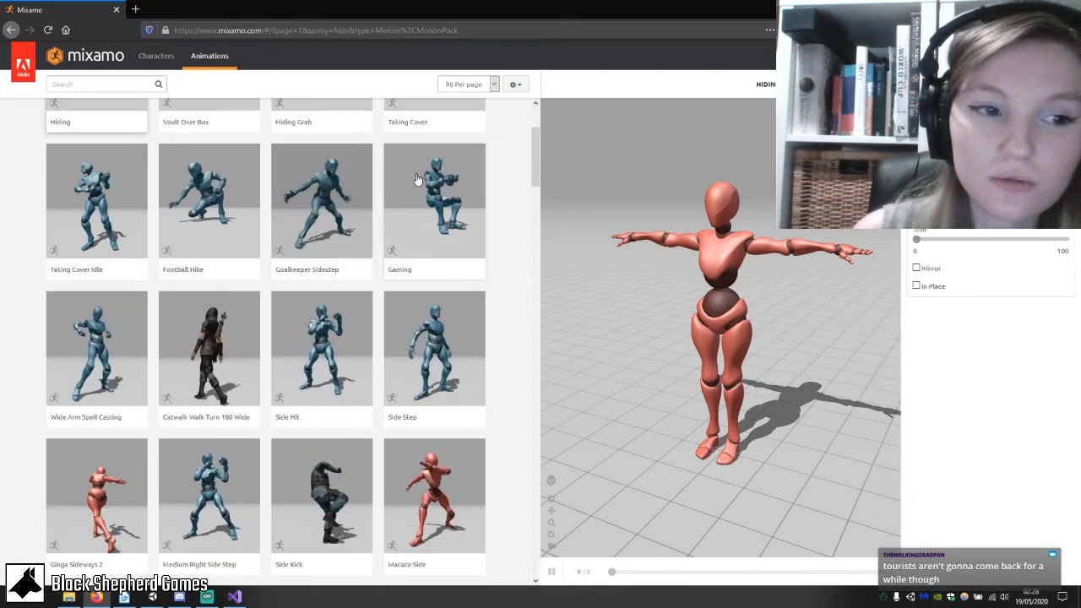
{"action": "scroll", "coordinate": [418, 181], "scroll_direction": "up", "scroll_amount": 3}
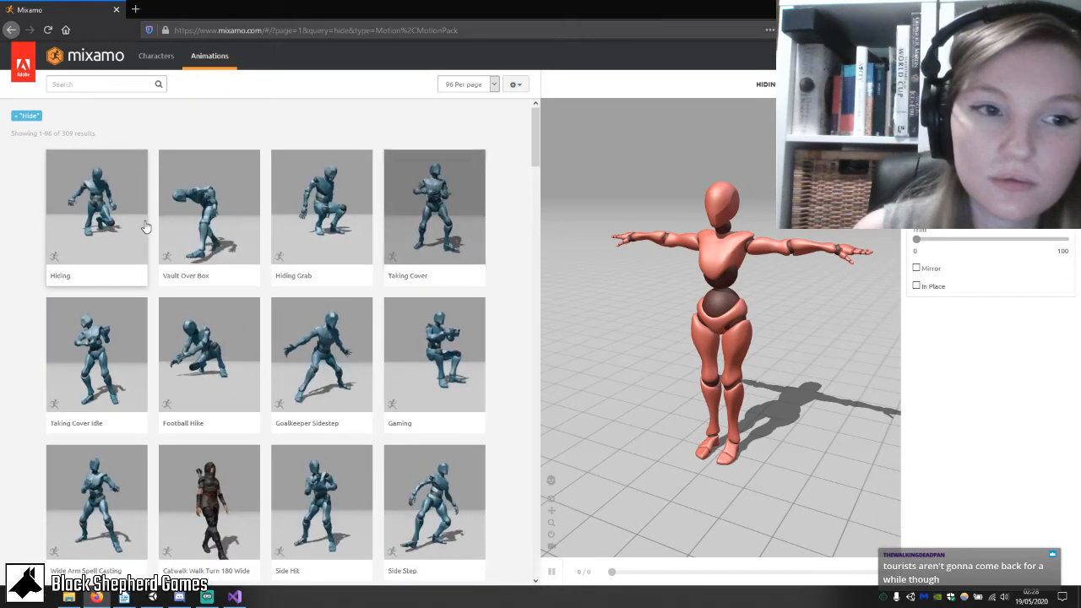
Remove the "Hide" search filter and switch to Mixamo's characters.
{"action": "left_click", "coordinate": [15, 117]}
{"action": "left_click", "coordinate": [145, 58]}
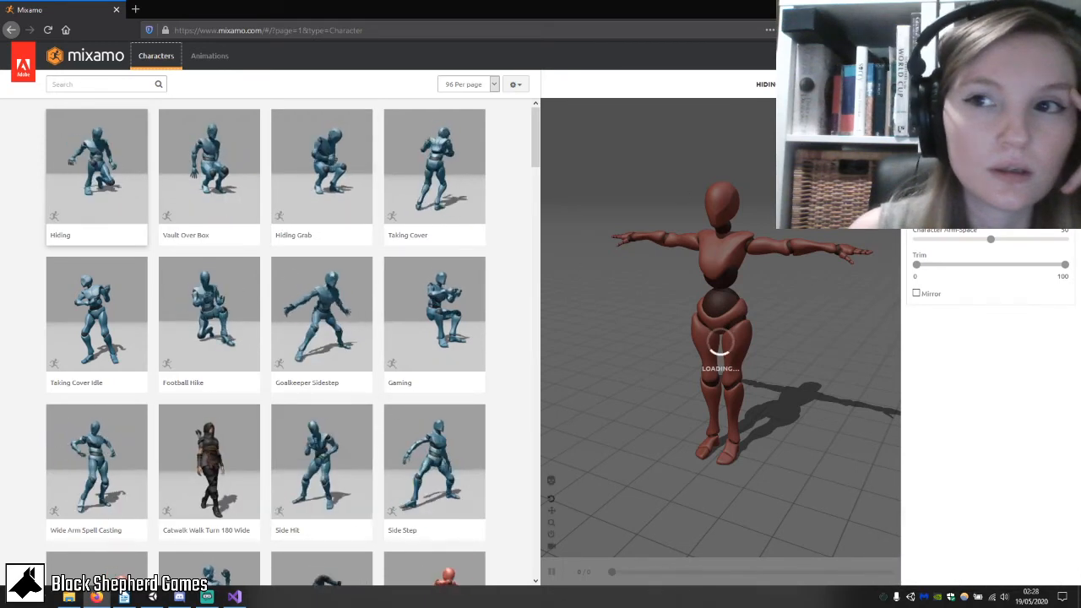
Switch to Unity and save both the OTSCamera scene and the project.
{"action": "key", "text": "alt+Tab"}
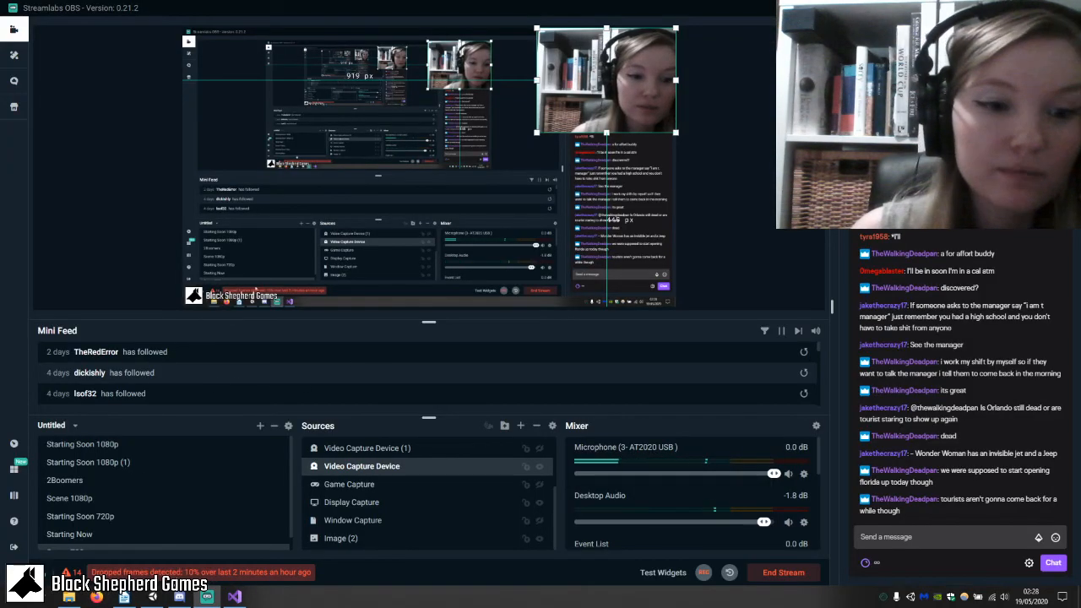
{"action": "key", "text": "alt+Tab"}
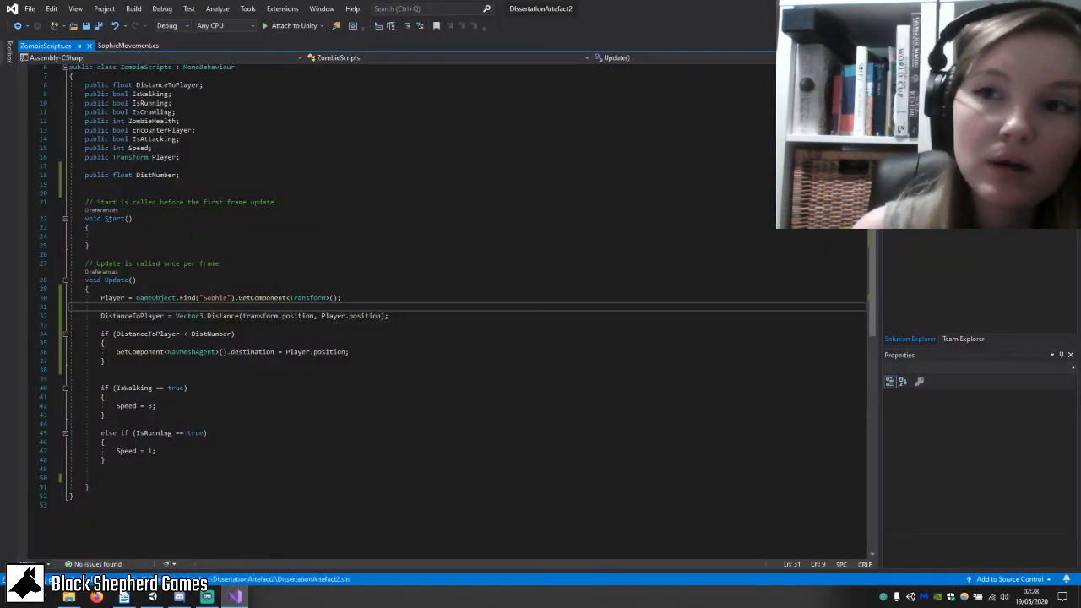
{"action": "left_click", "coordinate": [152, 597]}
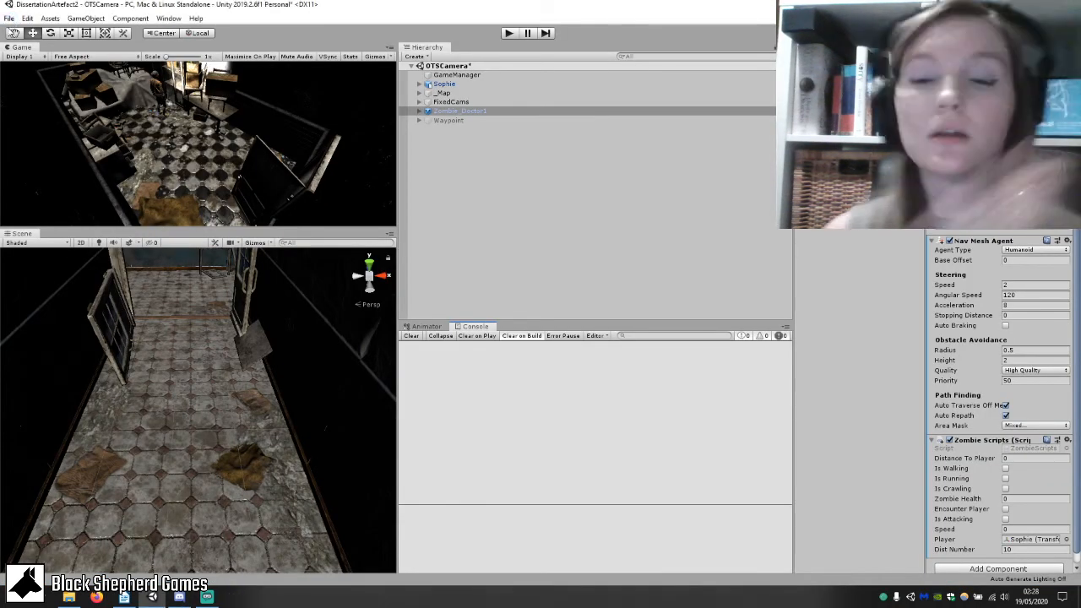
{"action": "left_click", "coordinate": [9, 19]}
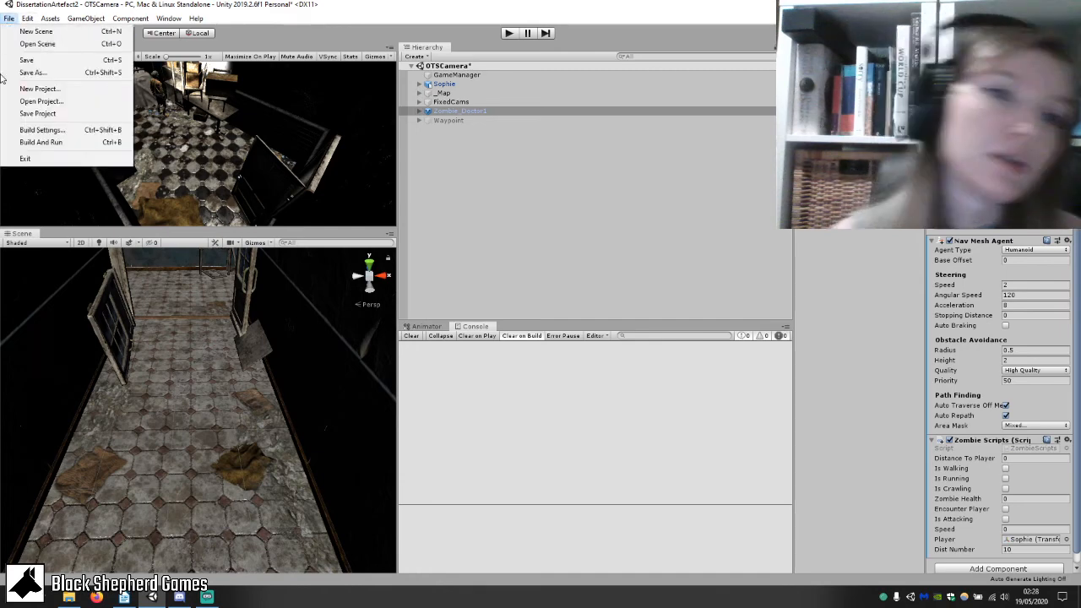
{"action": "left_click", "coordinate": [56, 60]}
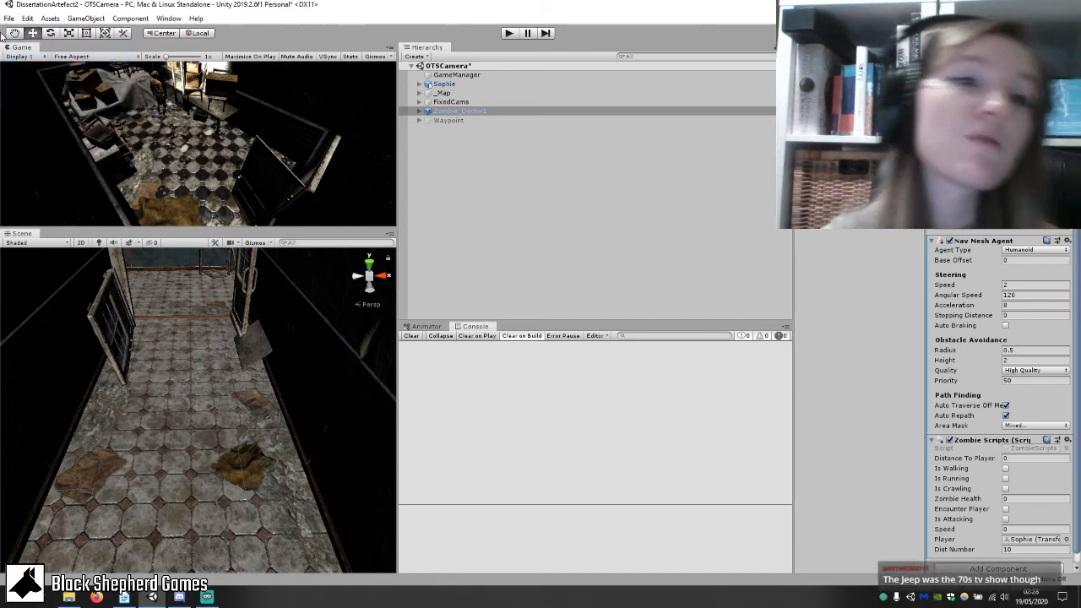
{"action": "left_click", "coordinate": [8, 18]}
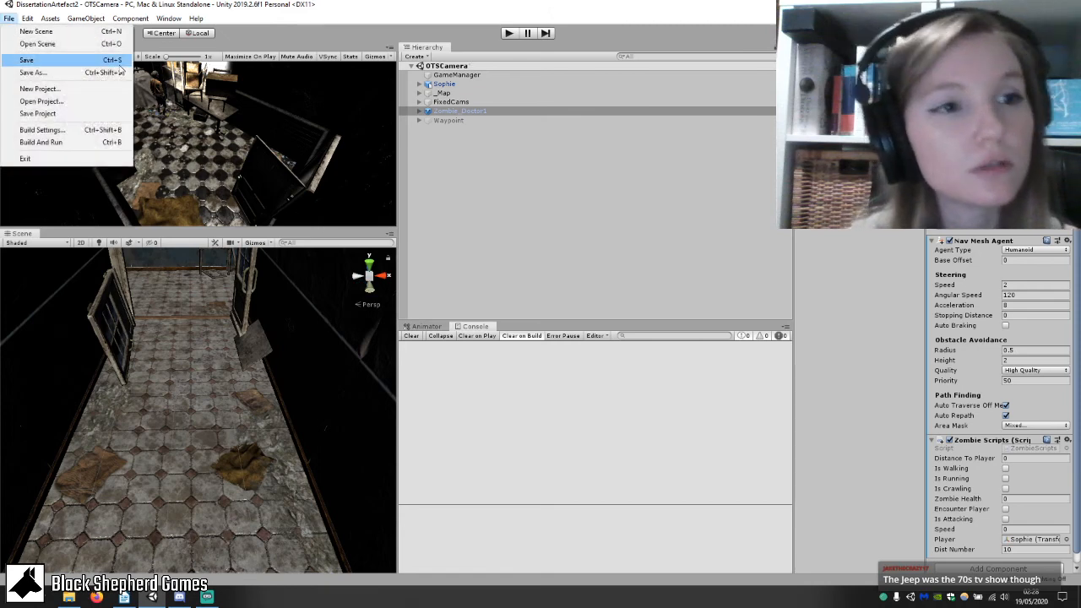
{"action": "left_click", "coordinate": [108, 114]}
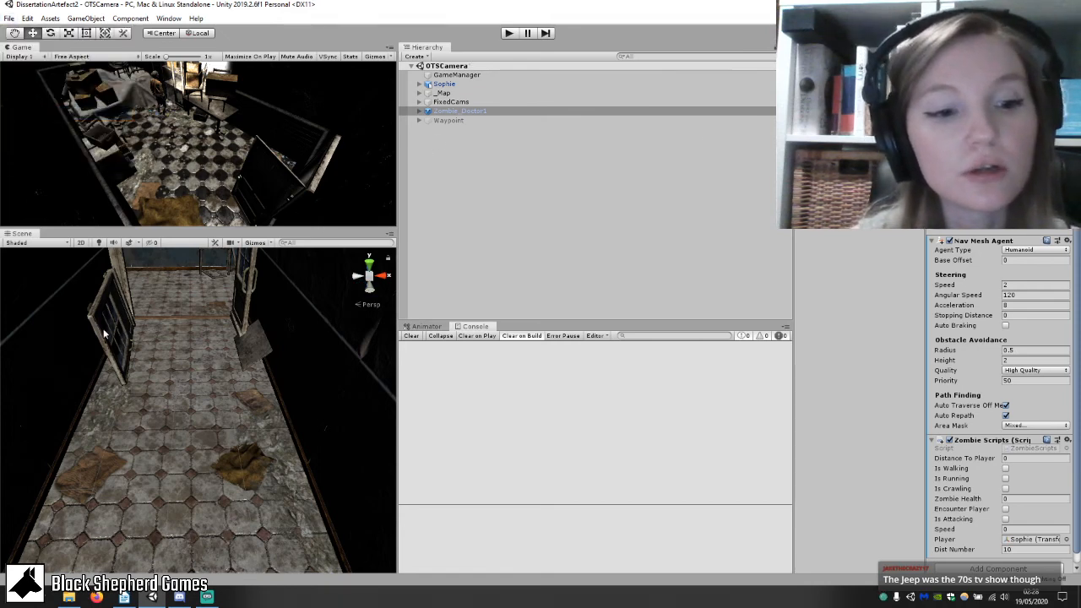
Check the Discord group call, then switch to Streamlabs OBS and read back through the stream chat history.
{"action": "left_click", "coordinate": [180, 598]}
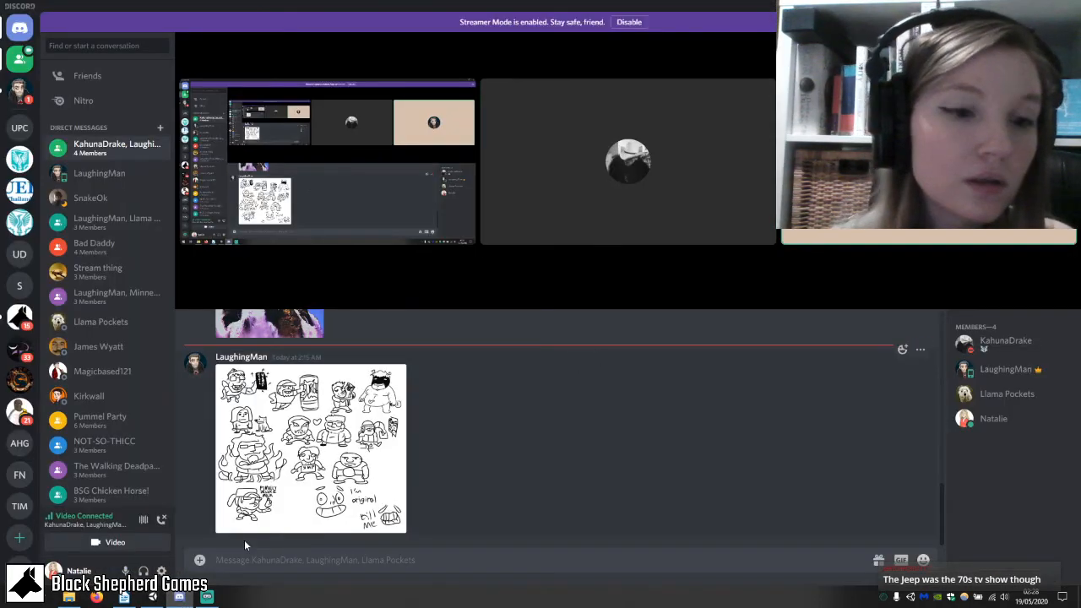
{"action": "left_click", "coordinate": [207, 597]}
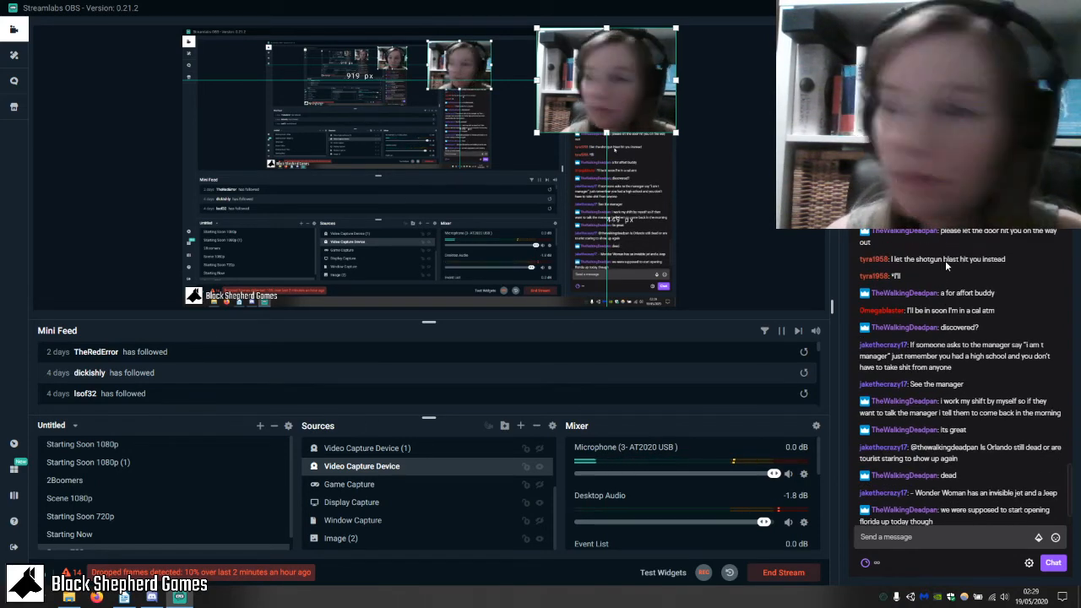
{"action": "scroll", "coordinate": [946, 265], "scroll_direction": "up", "scroll_amount": 3}
{"action": "scroll", "coordinate": [959, 376], "scroll_direction": "up", "scroll_amount": 1}
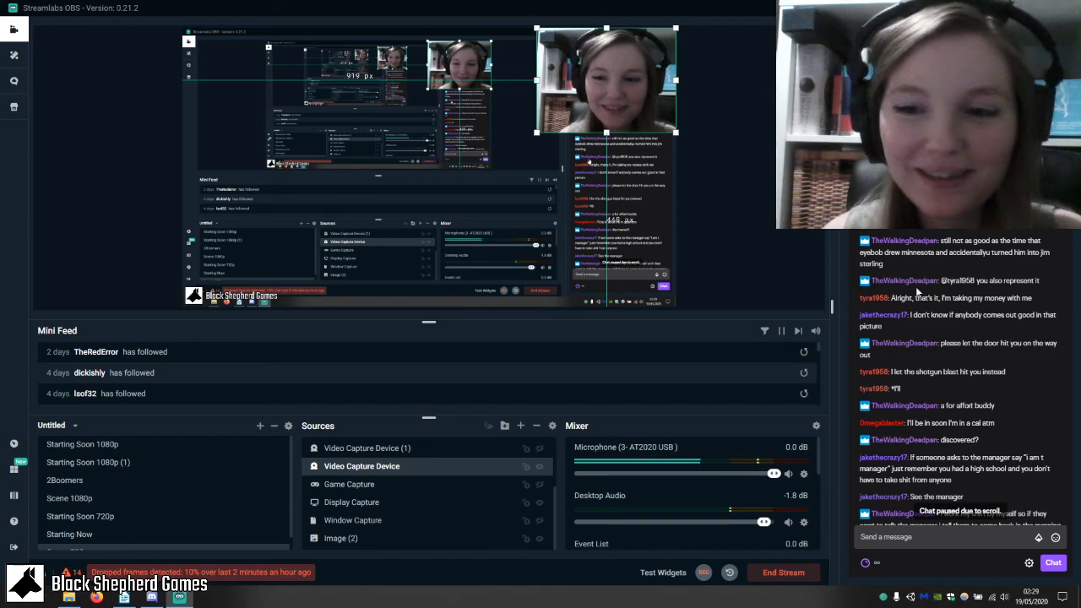
{"action": "scroll", "coordinate": [959, 316], "scroll_direction": "down", "scroll_amount": 5}
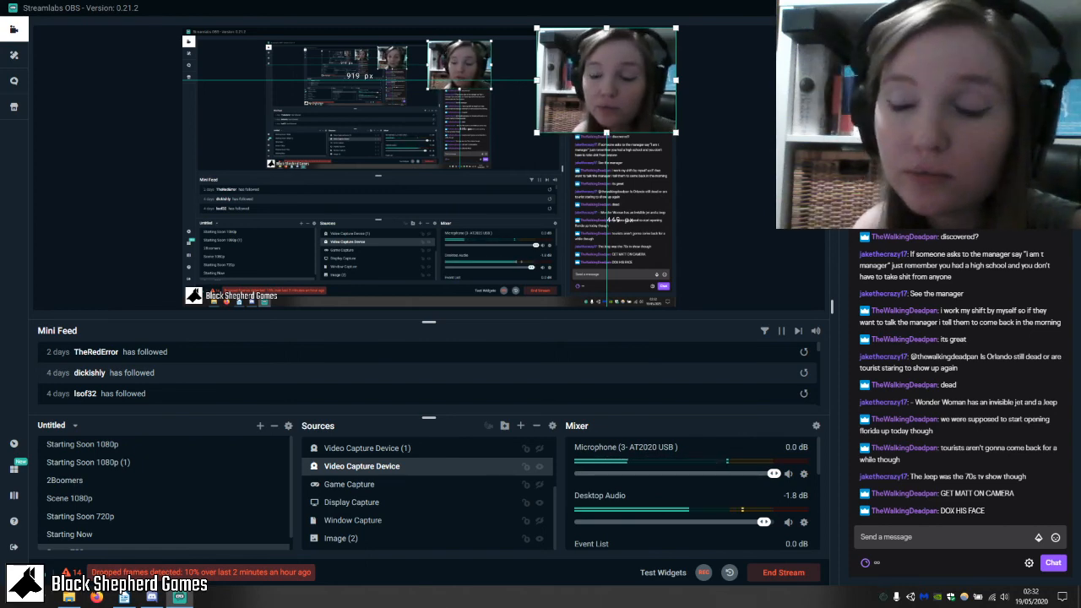
{"action": "scroll", "coordinate": [959, 381], "scroll_direction": "up", "scroll_amount": 3}
{"action": "scroll", "coordinate": [959, 380], "scroll_direction": "up", "scroll_amount": 3}
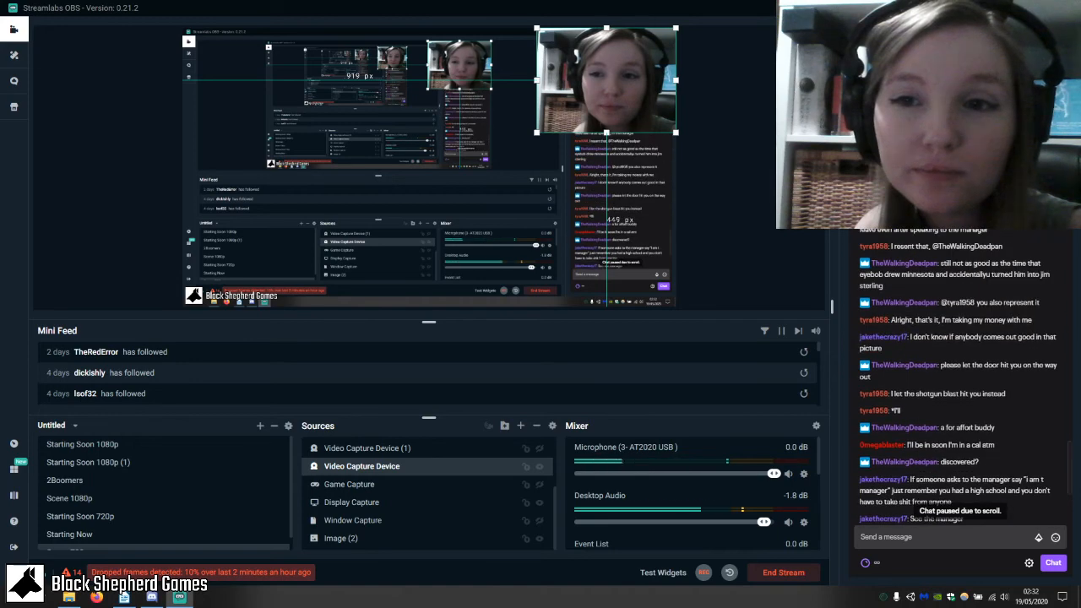
{"action": "scroll", "coordinate": [959, 380], "scroll_direction": "up", "scroll_amount": 2}
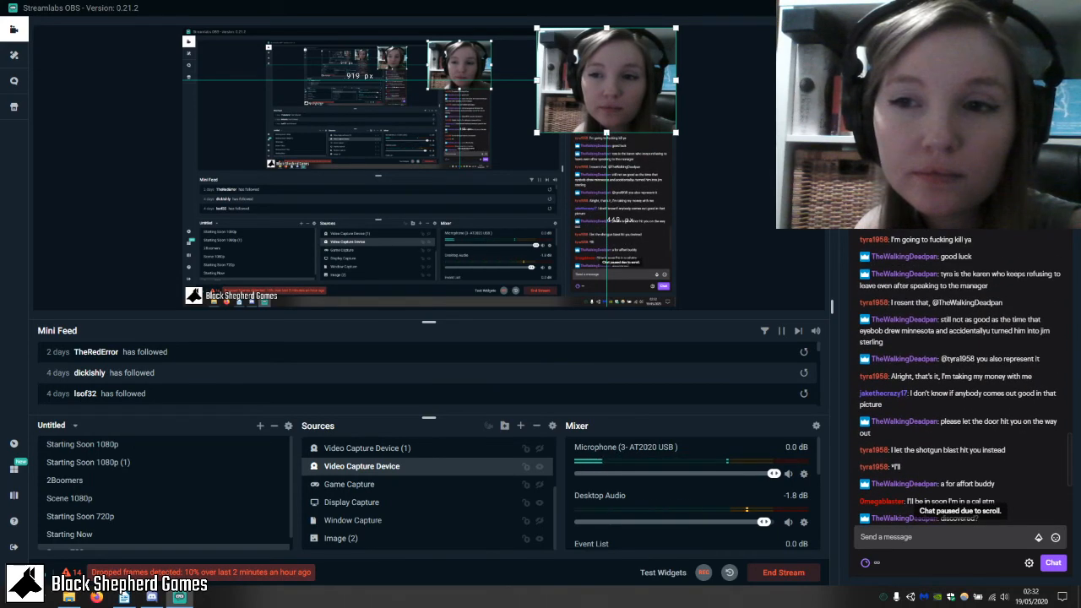
{"action": "scroll", "coordinate": [959, 381], "scroll_direction": "up", "scroll_amount": 2}
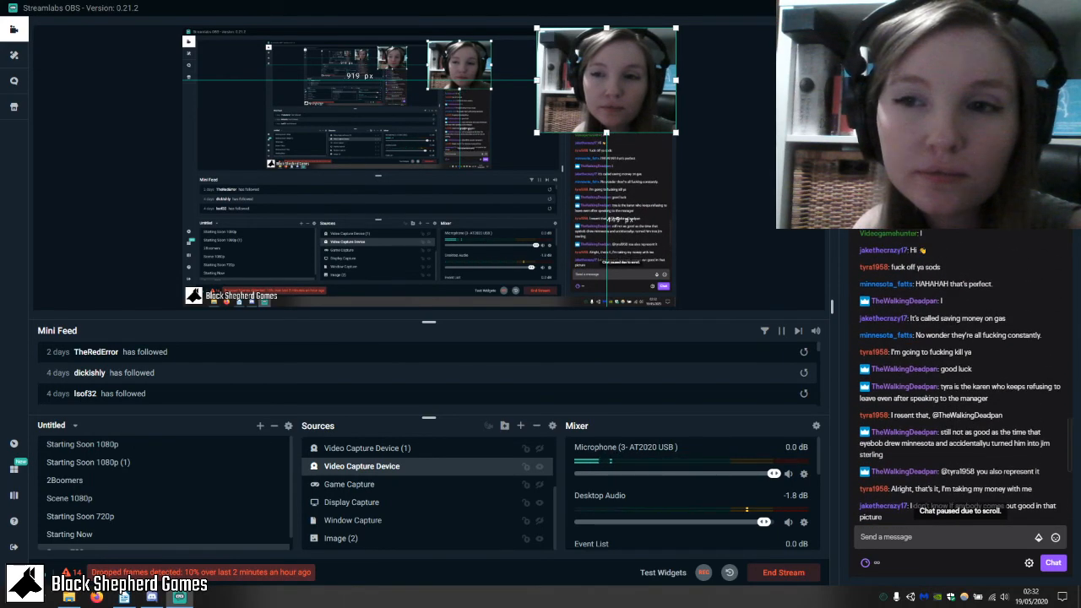
{"action": "scroll", "coordinate": [959, 380], "scroll_direction": "up", "scroll_amount": 5}
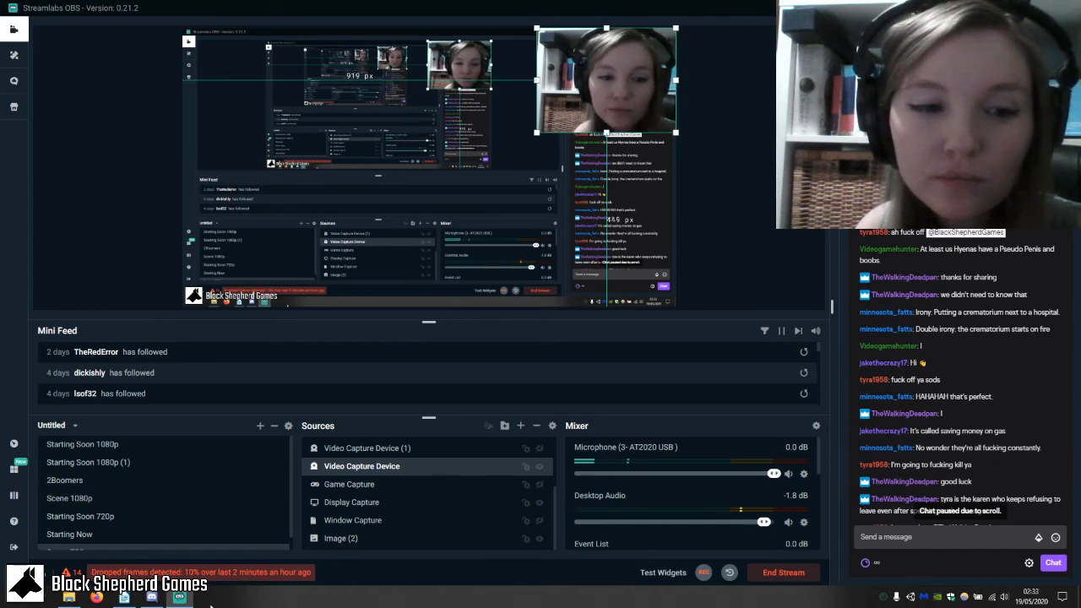
{"action": "mouse_move", "coordinate": [122, 598]}
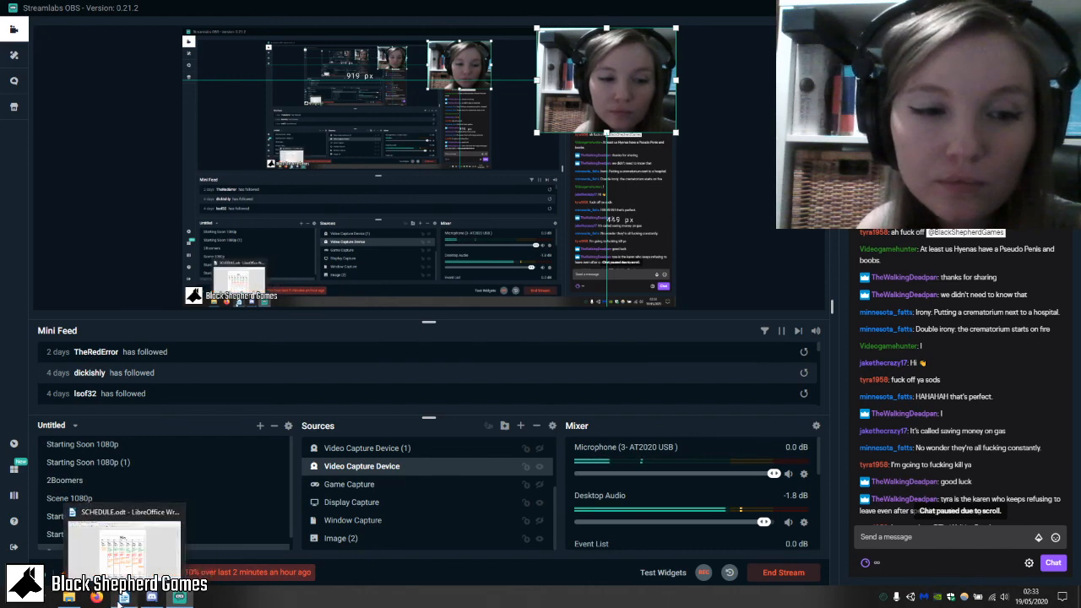
Check the Discord group call again, then return to Streamlabs OBS and deselect the Video Capture Device source.
{"action": "left_click", "coordinate": [152, 597]}
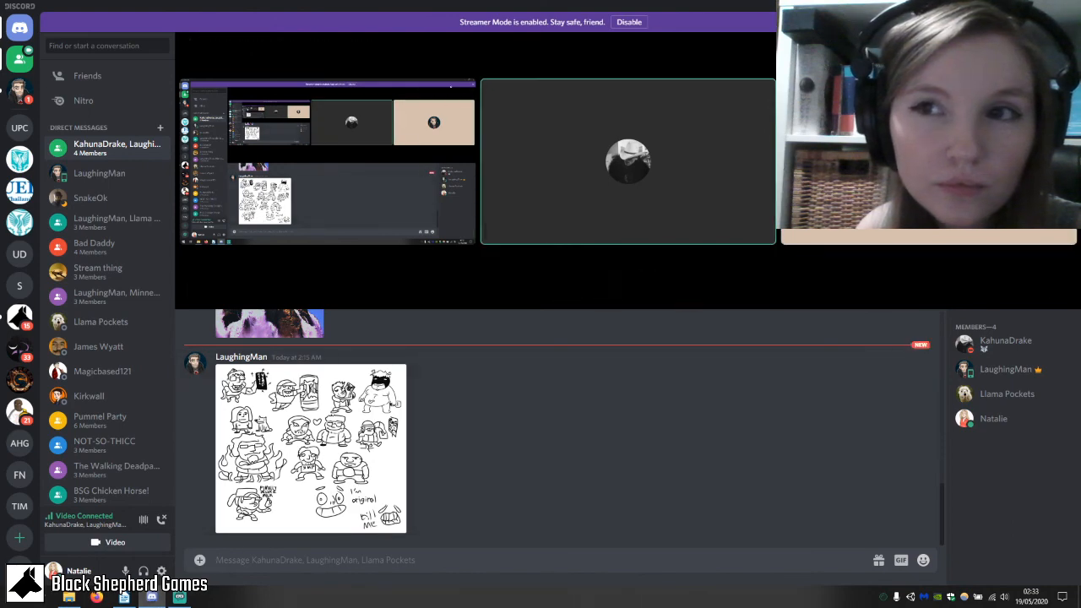
{"action": "left_click", "coordinate": [1042, 6]}
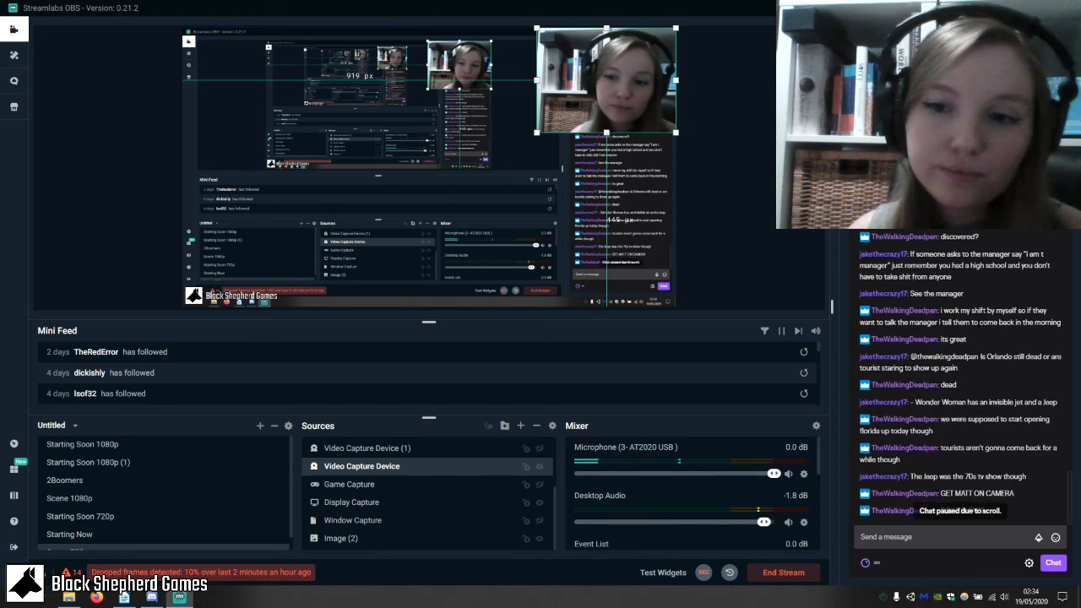
{"action": "left_click", "coordinate": [725, 170]}
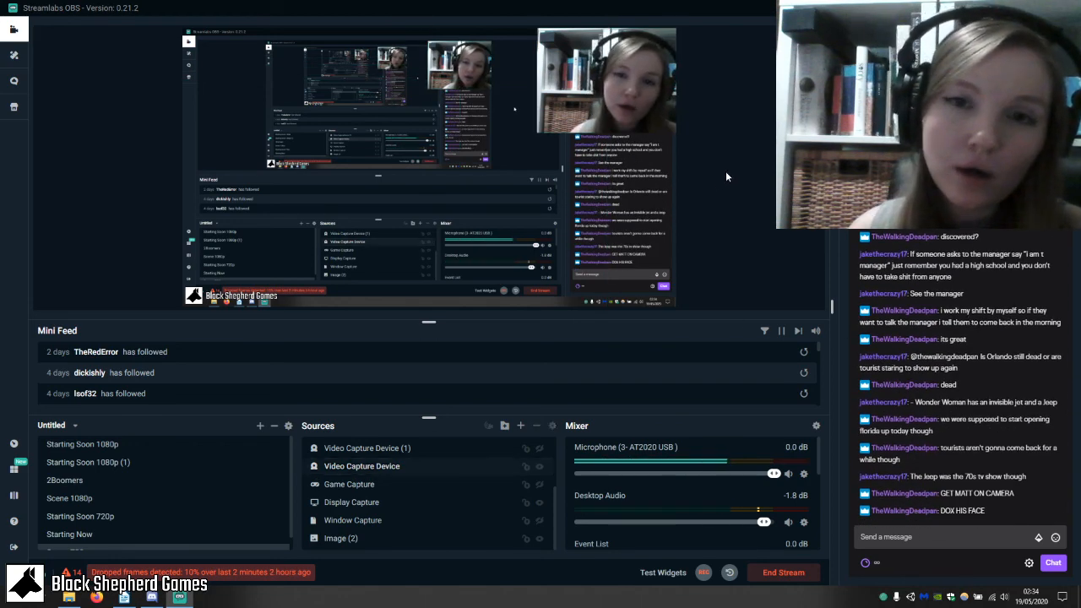